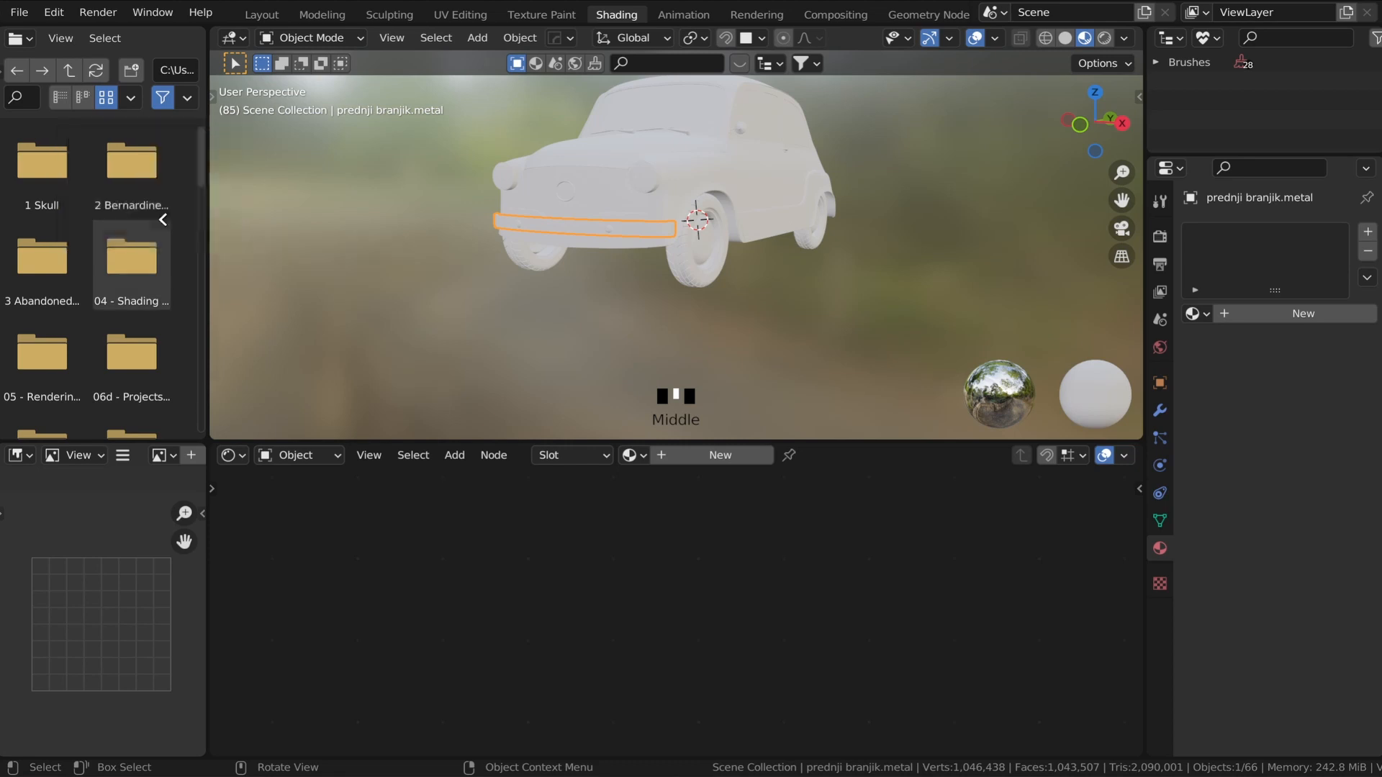
- Join the file browser and image editor areas into the neighbouring 3D viewport and shader editor
click(141, 222)
right_click(205, 494)
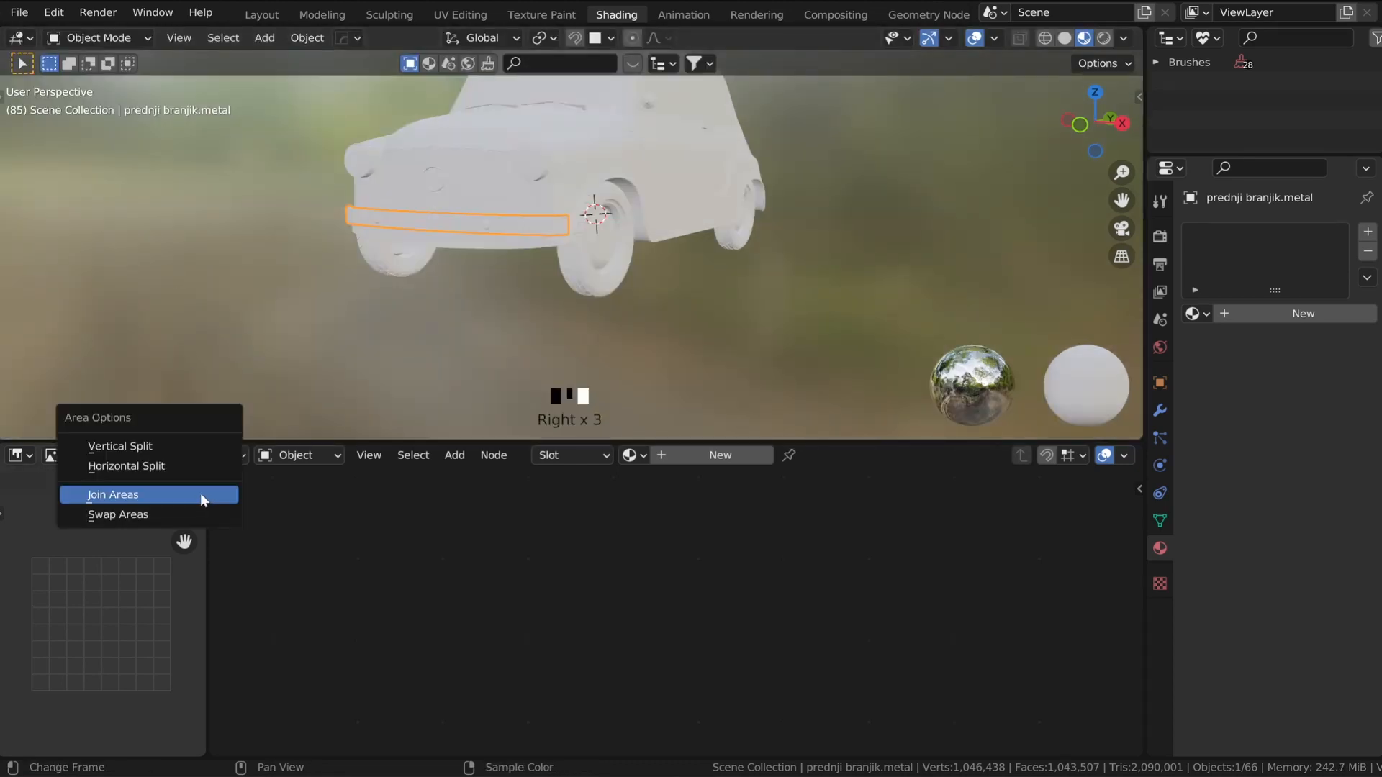
click(158, 491)
click(133, 489)
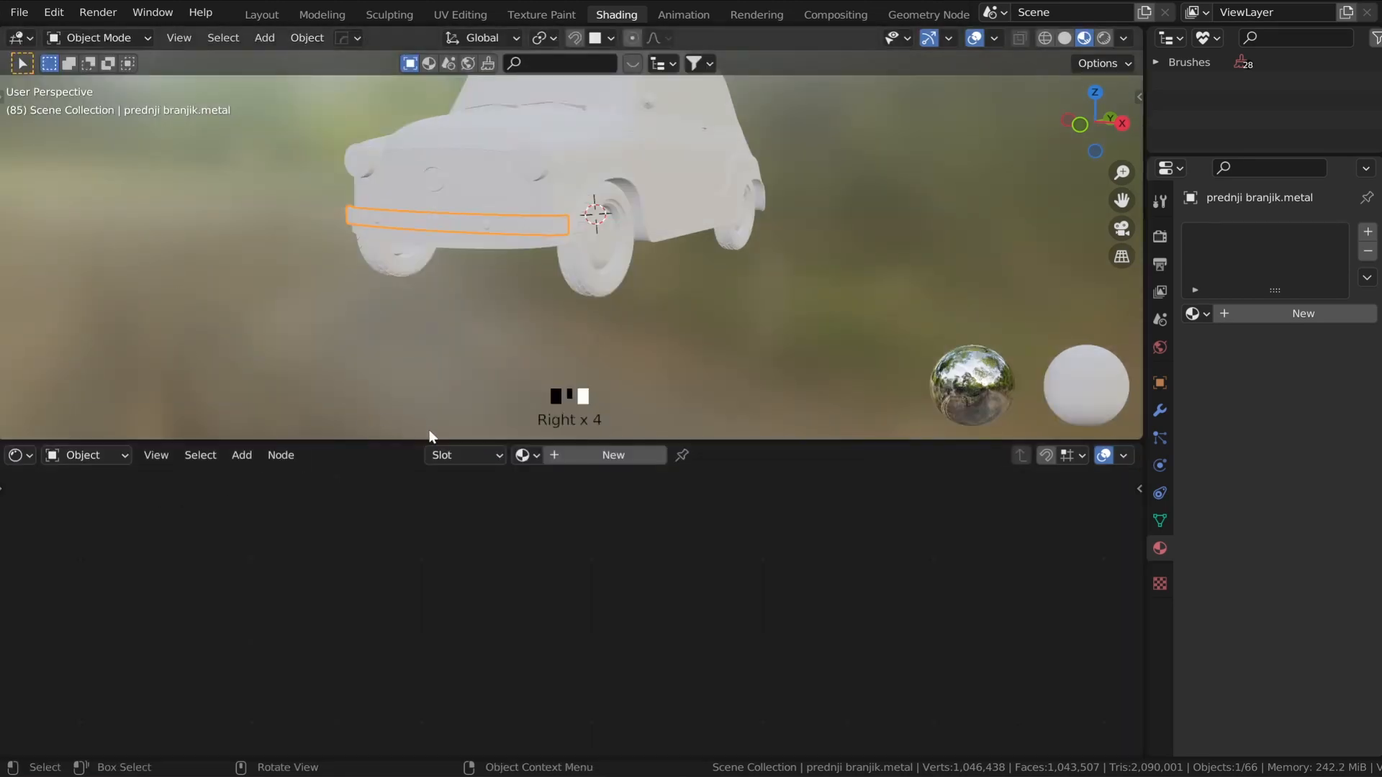
click(408, 440)
- Create a new material on the front bumper and name it krom
scroll(464, 361, down, 2)
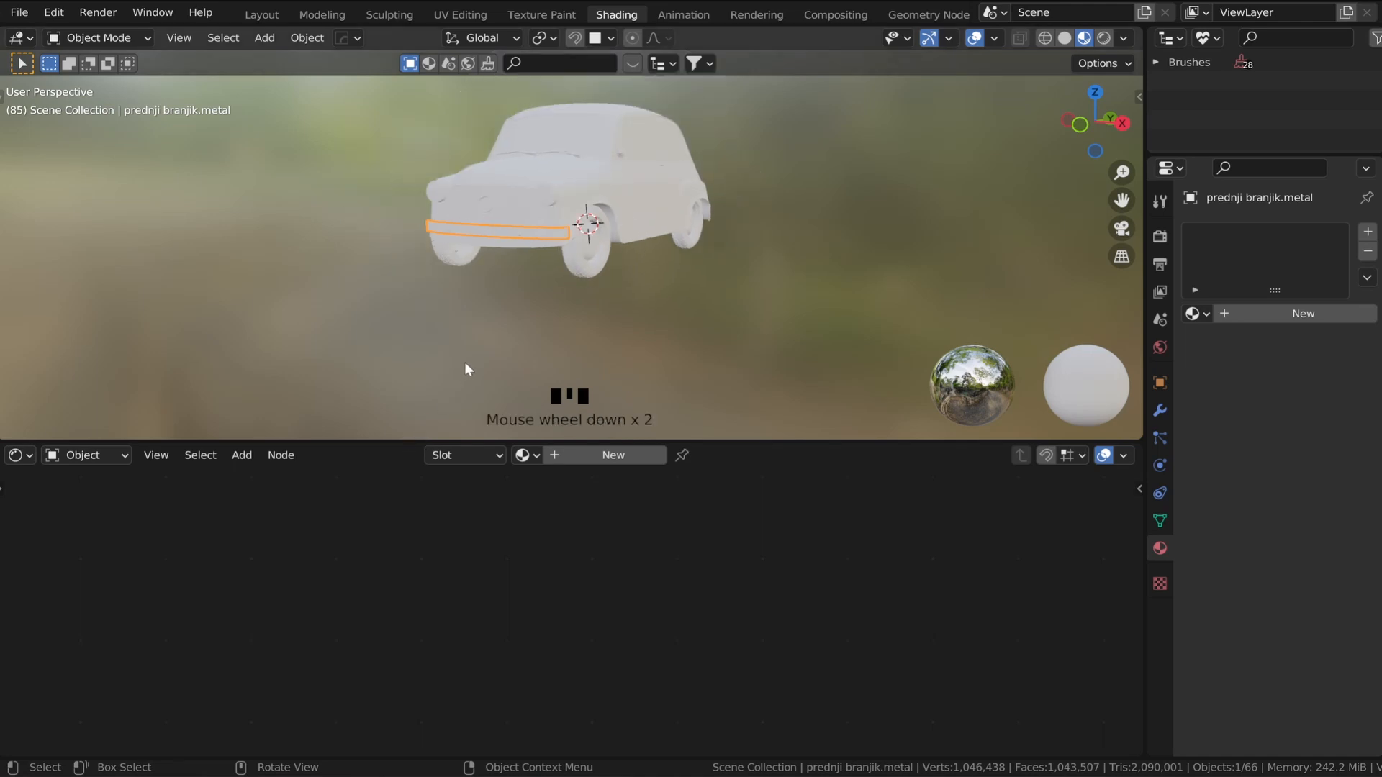
shift+middle_drag(464, 361, 497, 371)
scroll(601, 335, up, 3)
scroll(615, 318, up, 2)
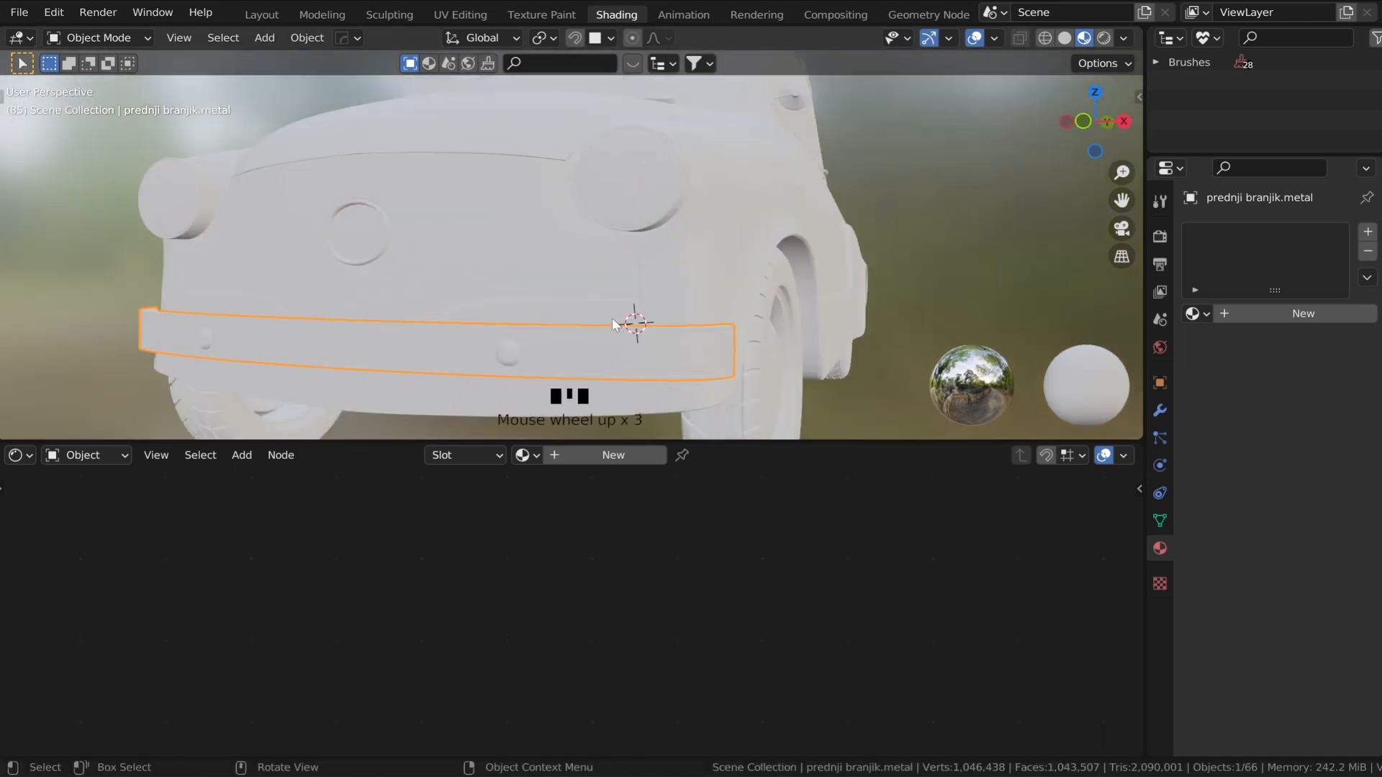
middle_drag(634, 346, 620, 431)
click(624, 460)
drag(503, 549, 593, 567)
scroll(573, 503, up, 2)
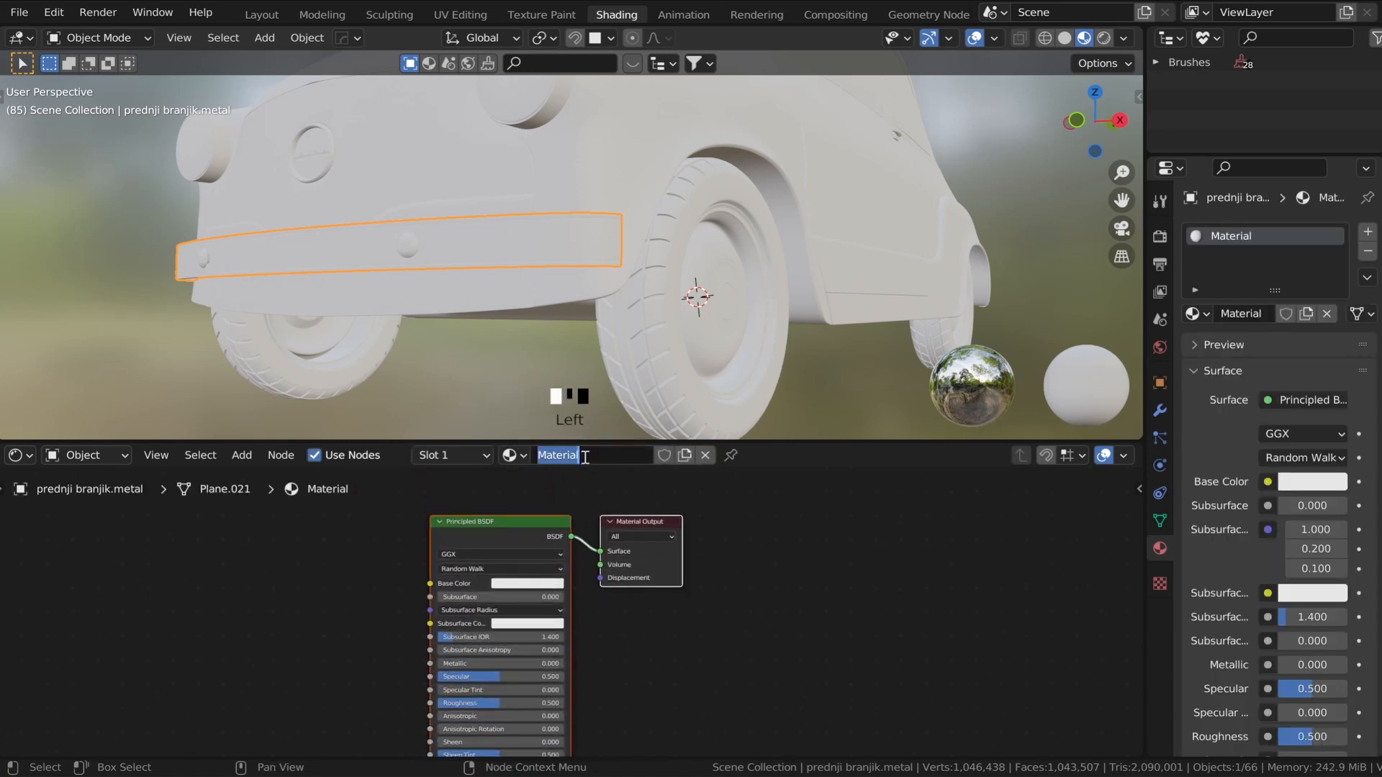
text(krom)
key(Return)
- Set the krom material's Metallic to 1.000 and its Roughness to about 0.052
scroll(647, 626, up, 2)
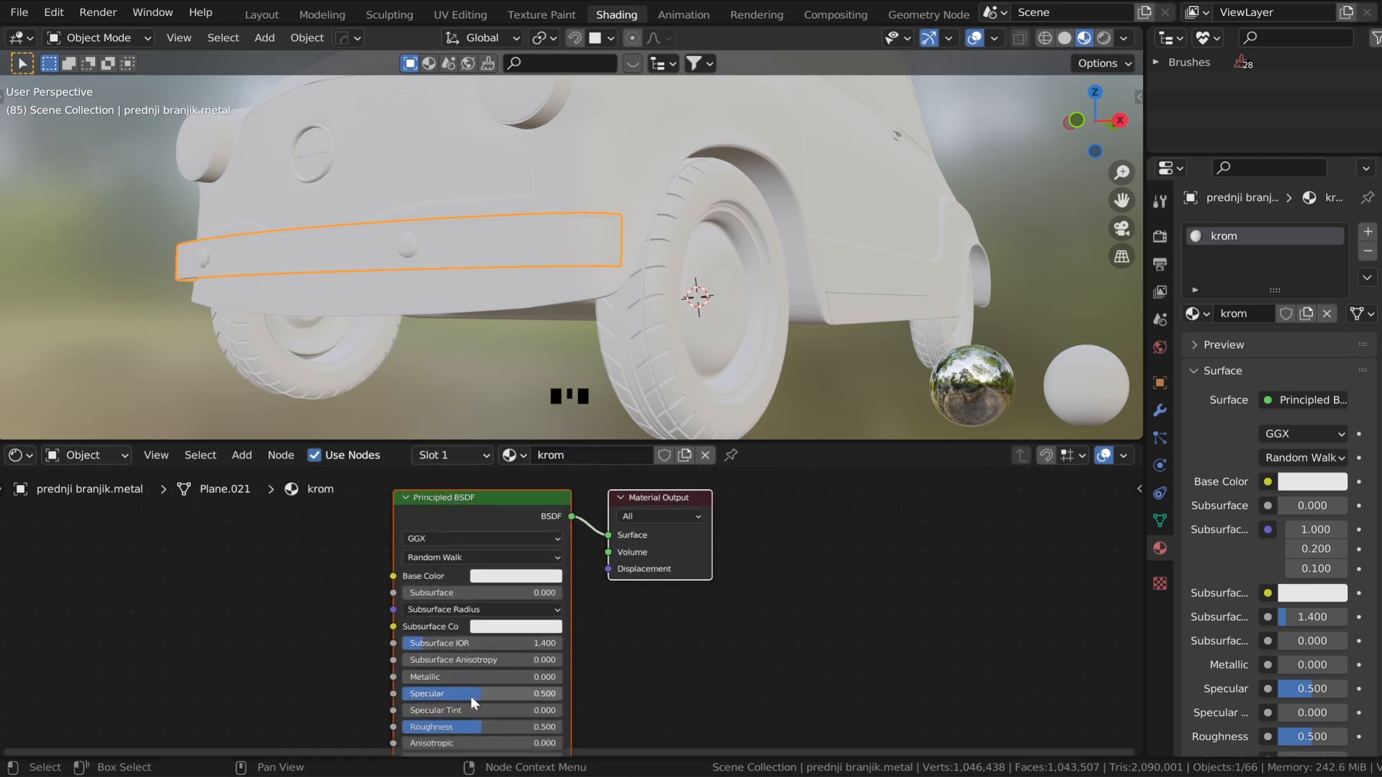
drag(443, 676, 453, 727)
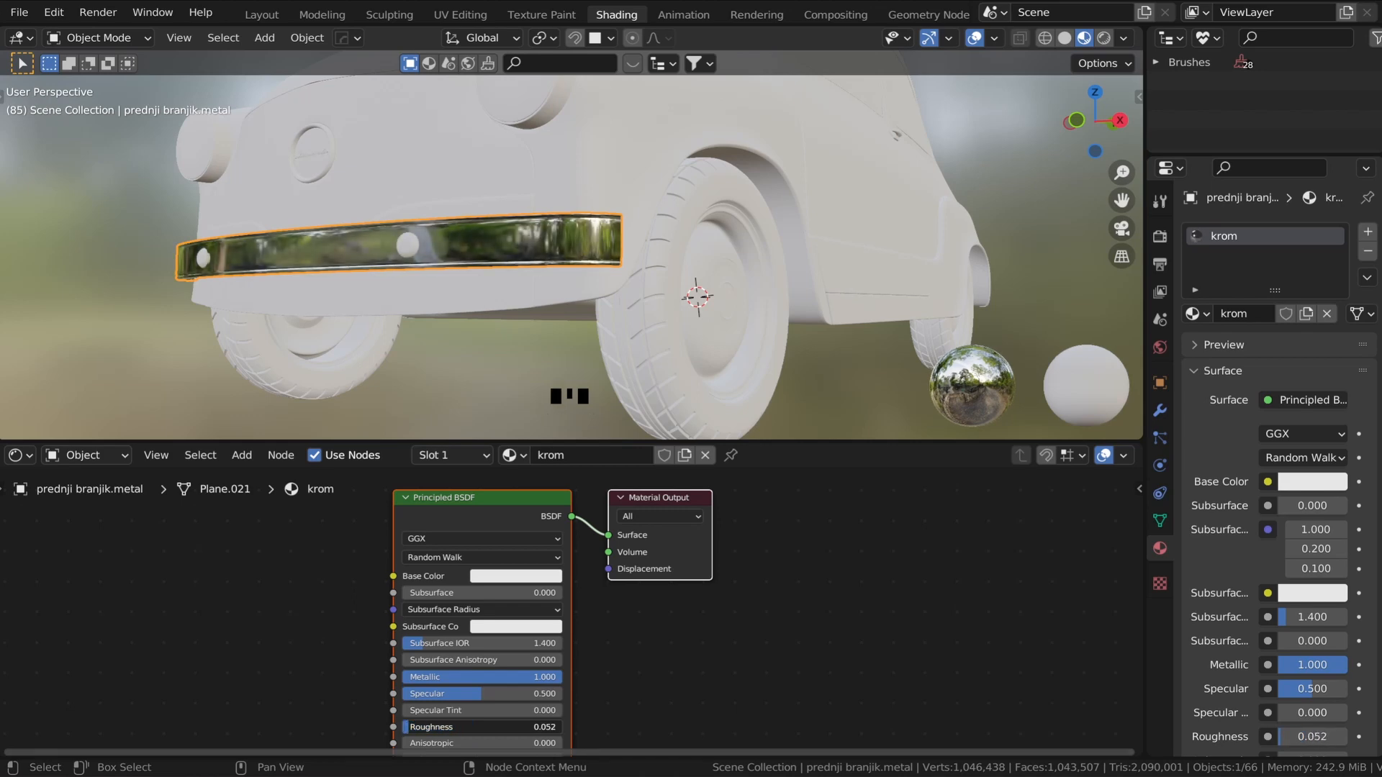
scroll(456, 288, up, 3)
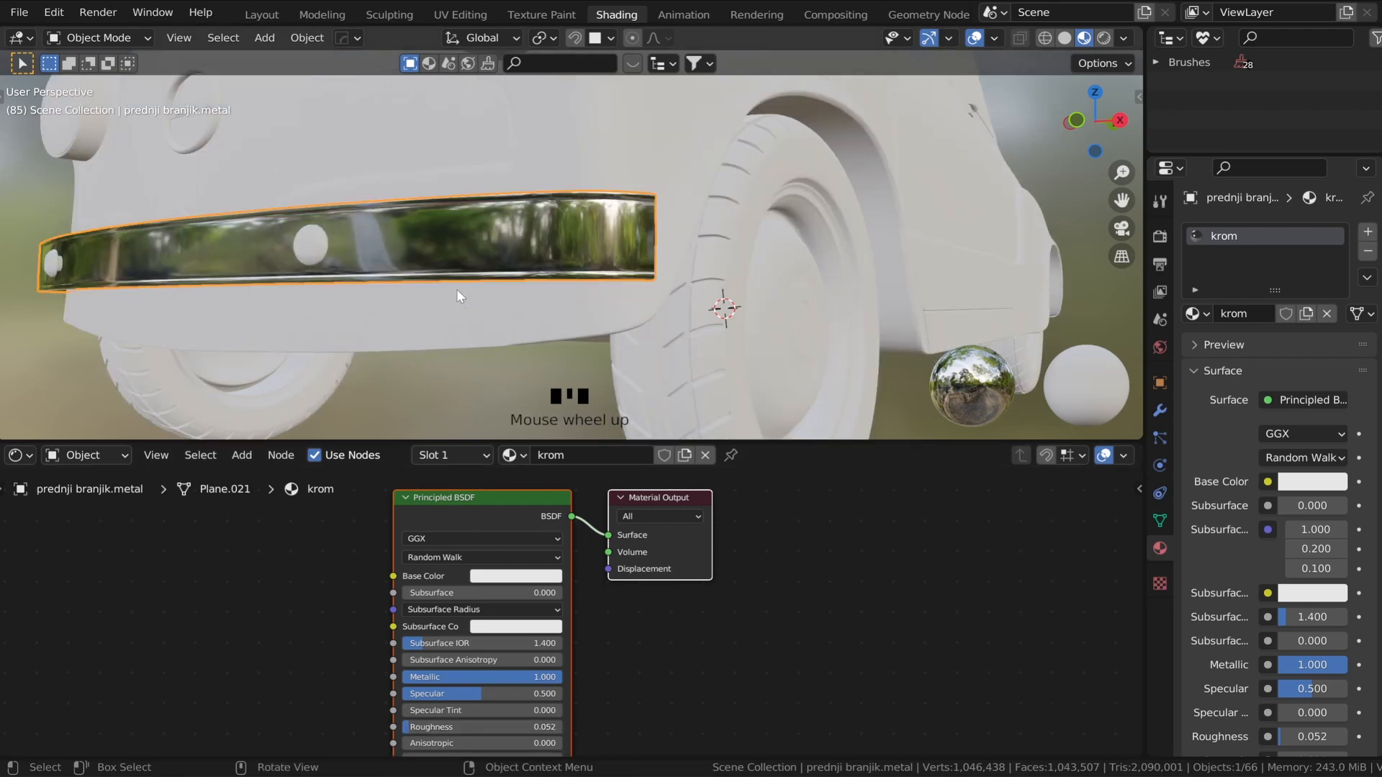
scroll(458, 297, down, 1)
scroll(460, 301, down, 4)
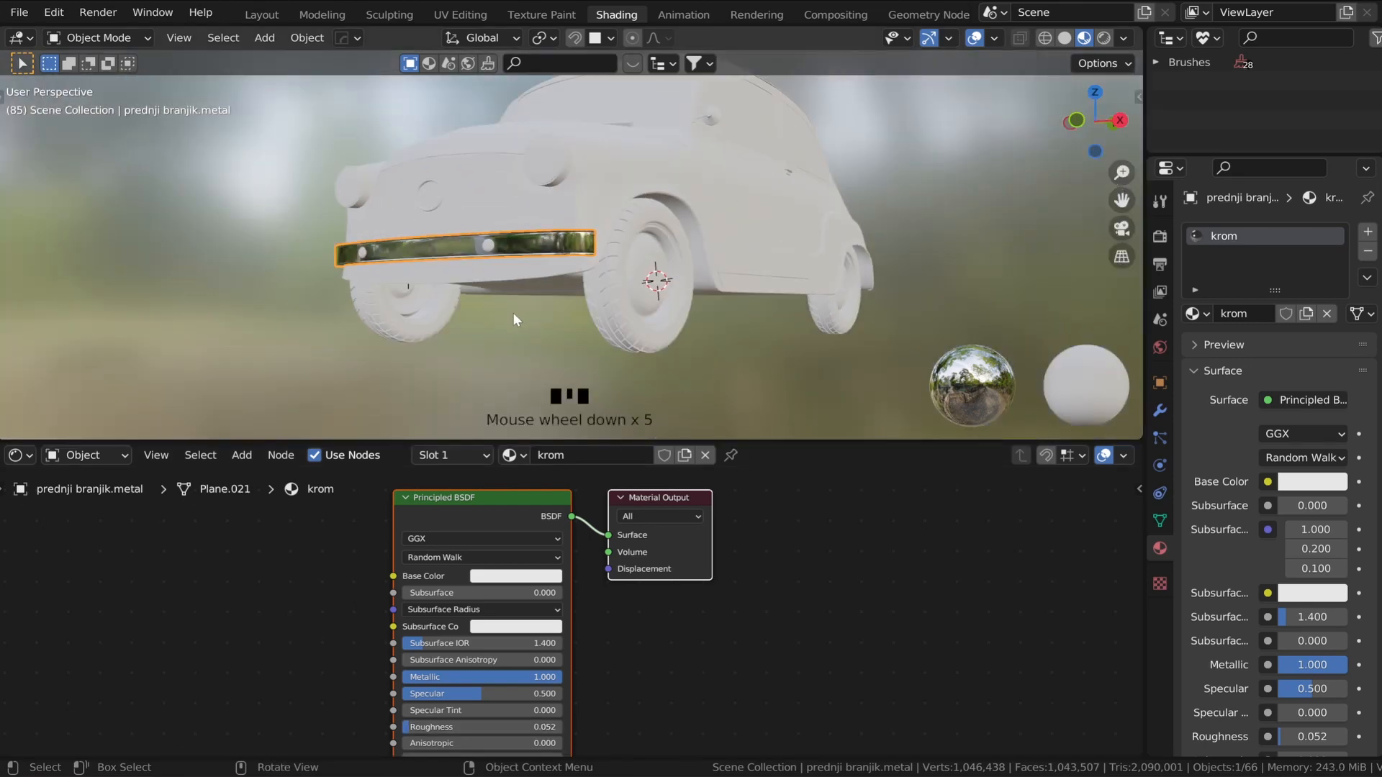
- Link the front bumper's krom material to the bumper bolts
mouse_move(512, 312)
middle_down()
mouse_move(472, 318)
mouse_move(521, 333)
middle_up()
scroll(504, 325, up, 1)
scroll(524, 331, up, 1)
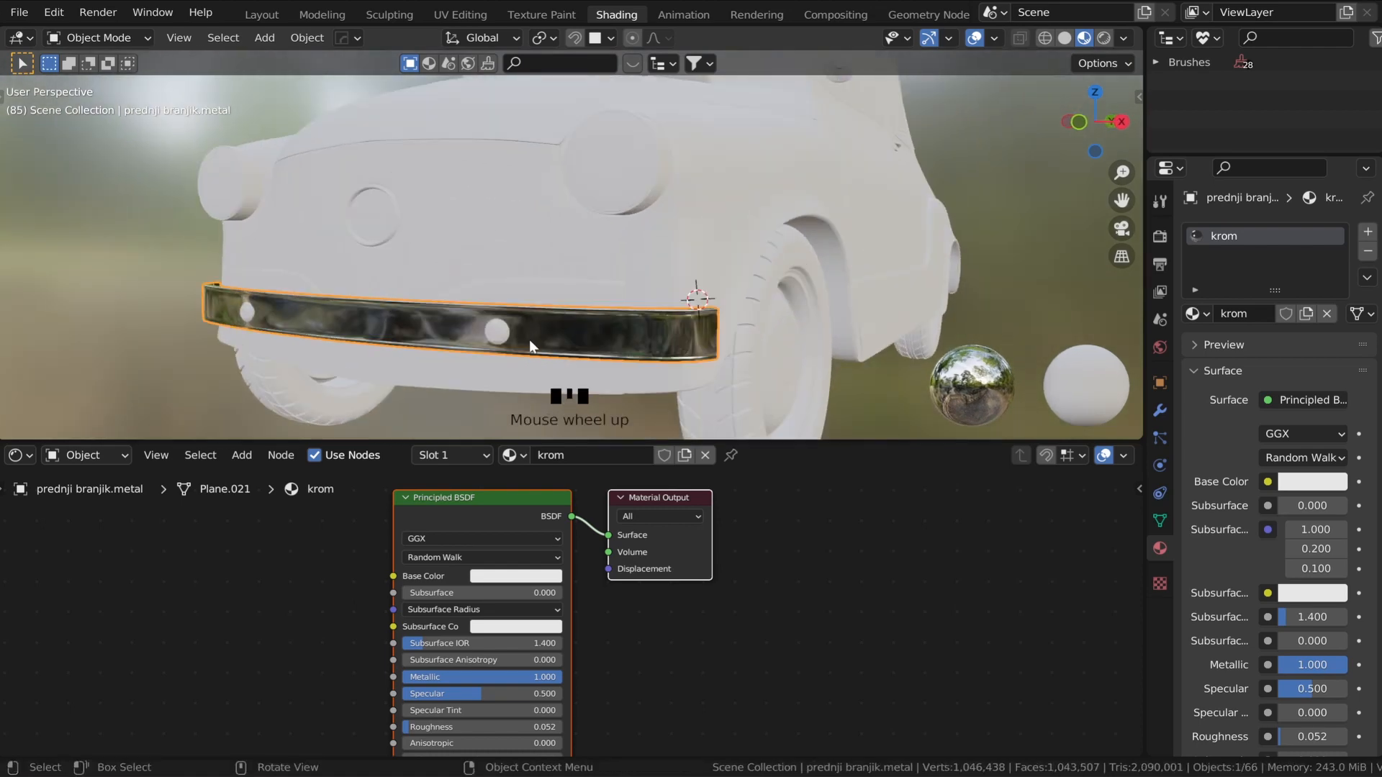
click(522, 340)
click(514, 335)
shift+click(525, 333)
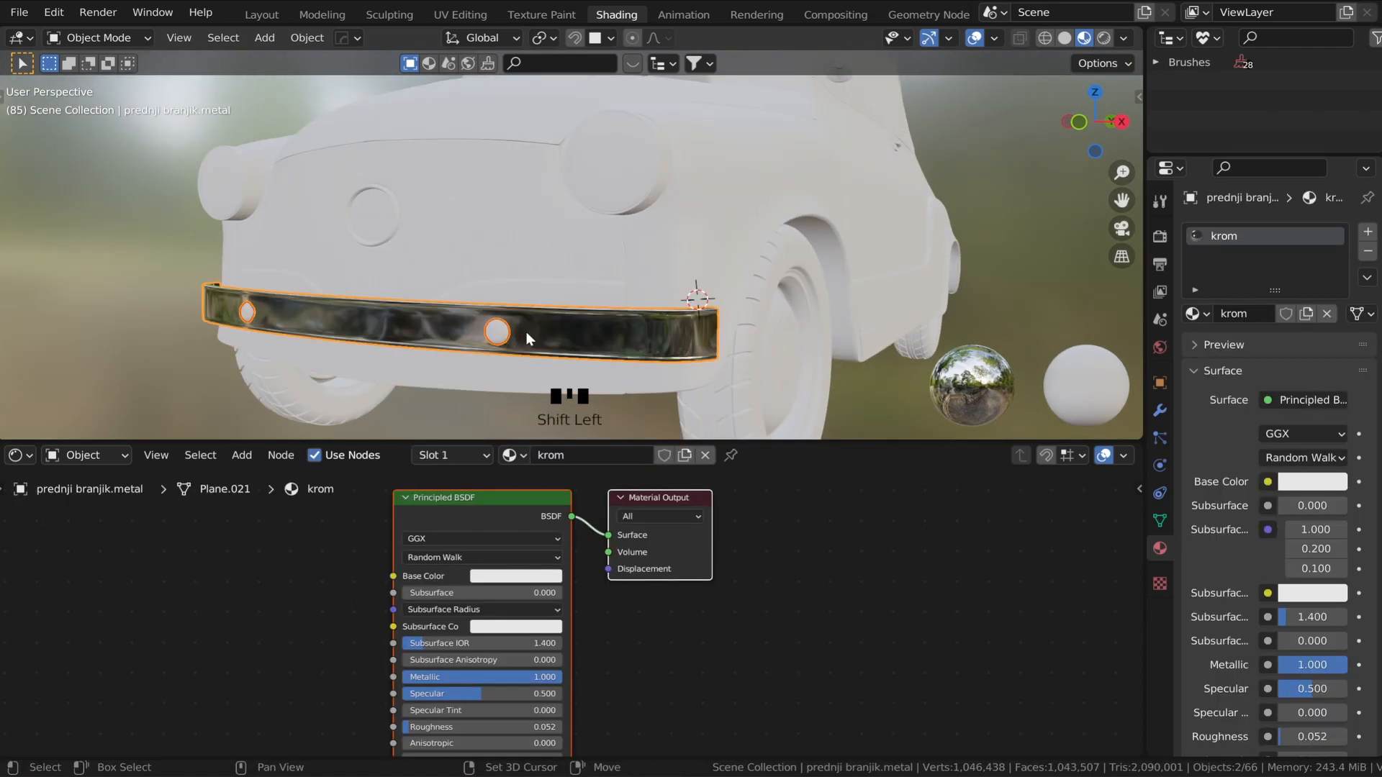
key(ctrl+l)
key(m)
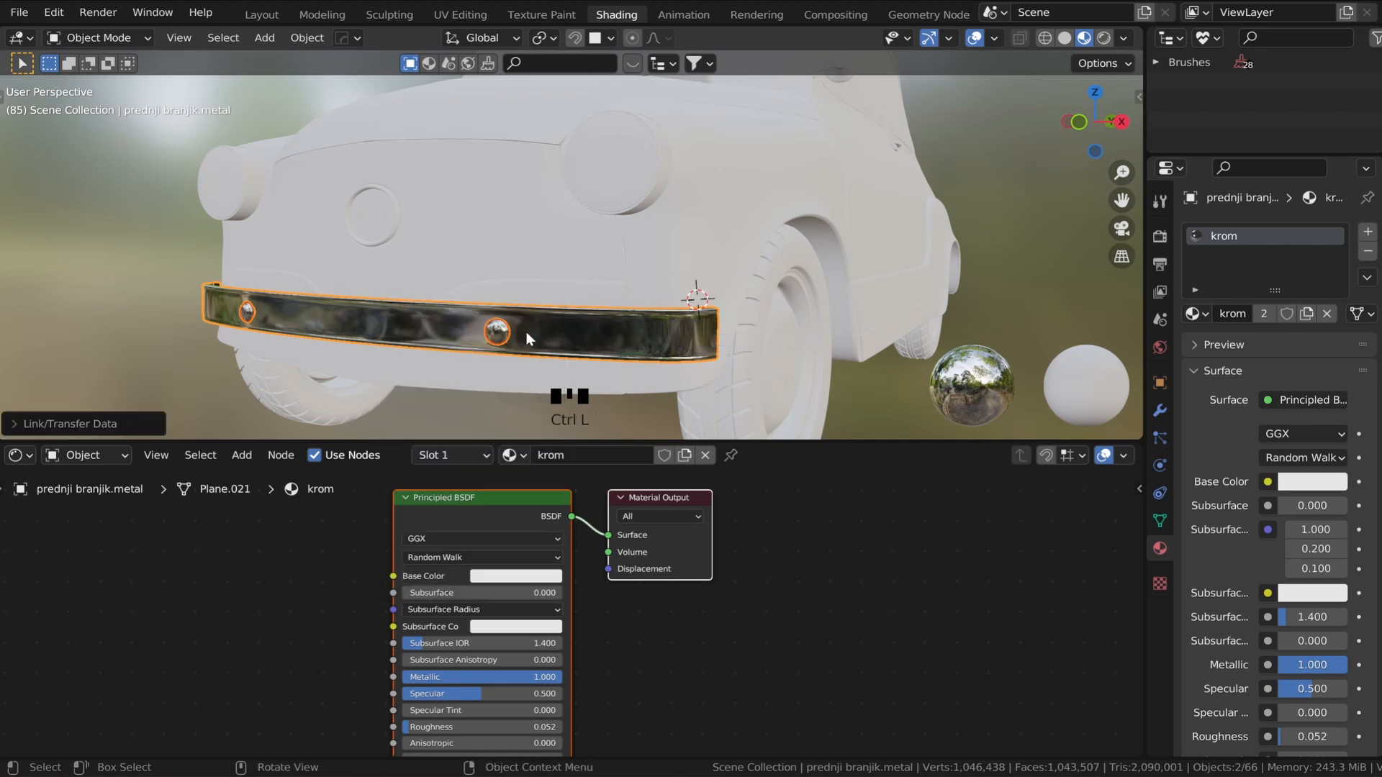
- Make a single-user copy of the krom material for the bumper bolts and rename it metal
click(525, 334)
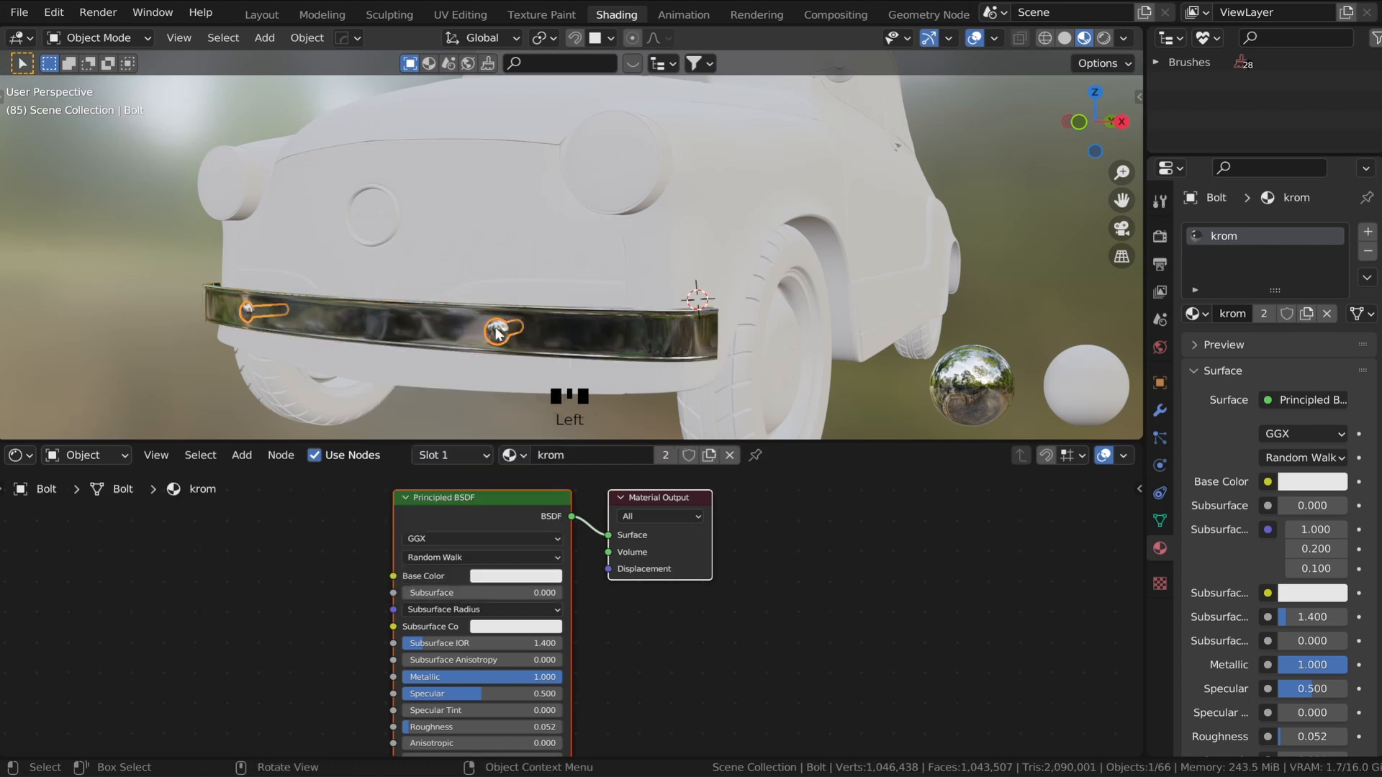
click(709, 455)
double_click(607, 455)
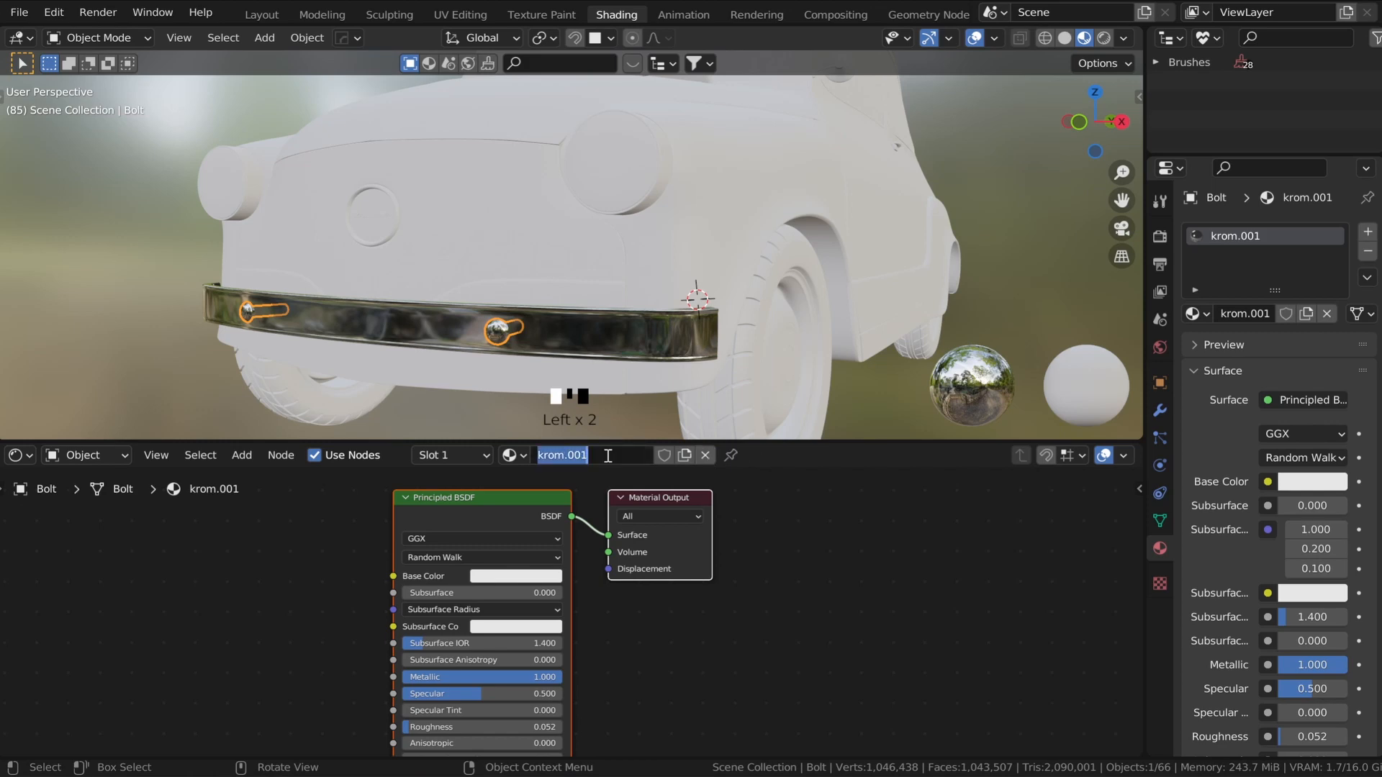
click(607, 455)
drag(587, 457, 571, 458)
click(601, 452)
drag(600, 455, 540, 455)
text(metal)
key(Return)
- Increase the Roughness of the bumper bolts' metal material to slightly above 0.214
scroll(493, 685, up, 1)
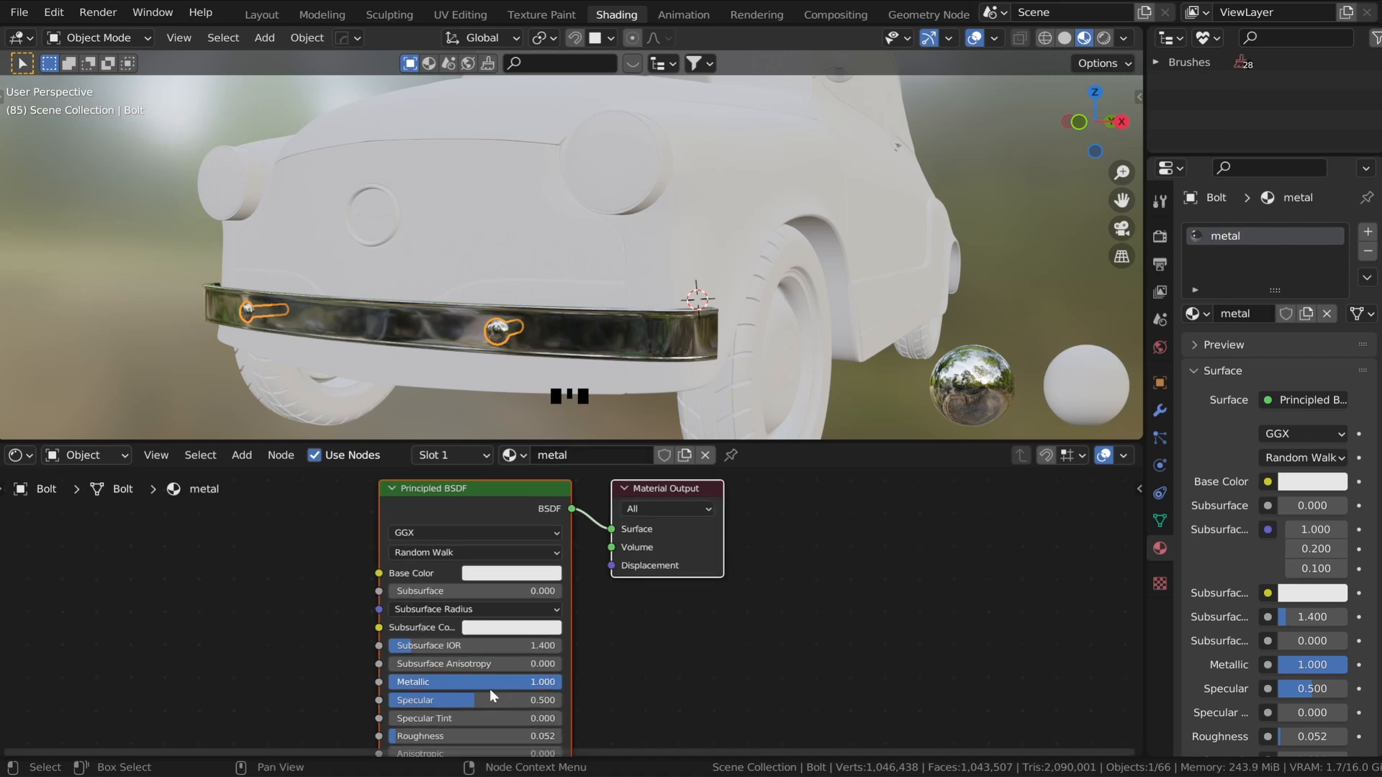
click(433, 736)
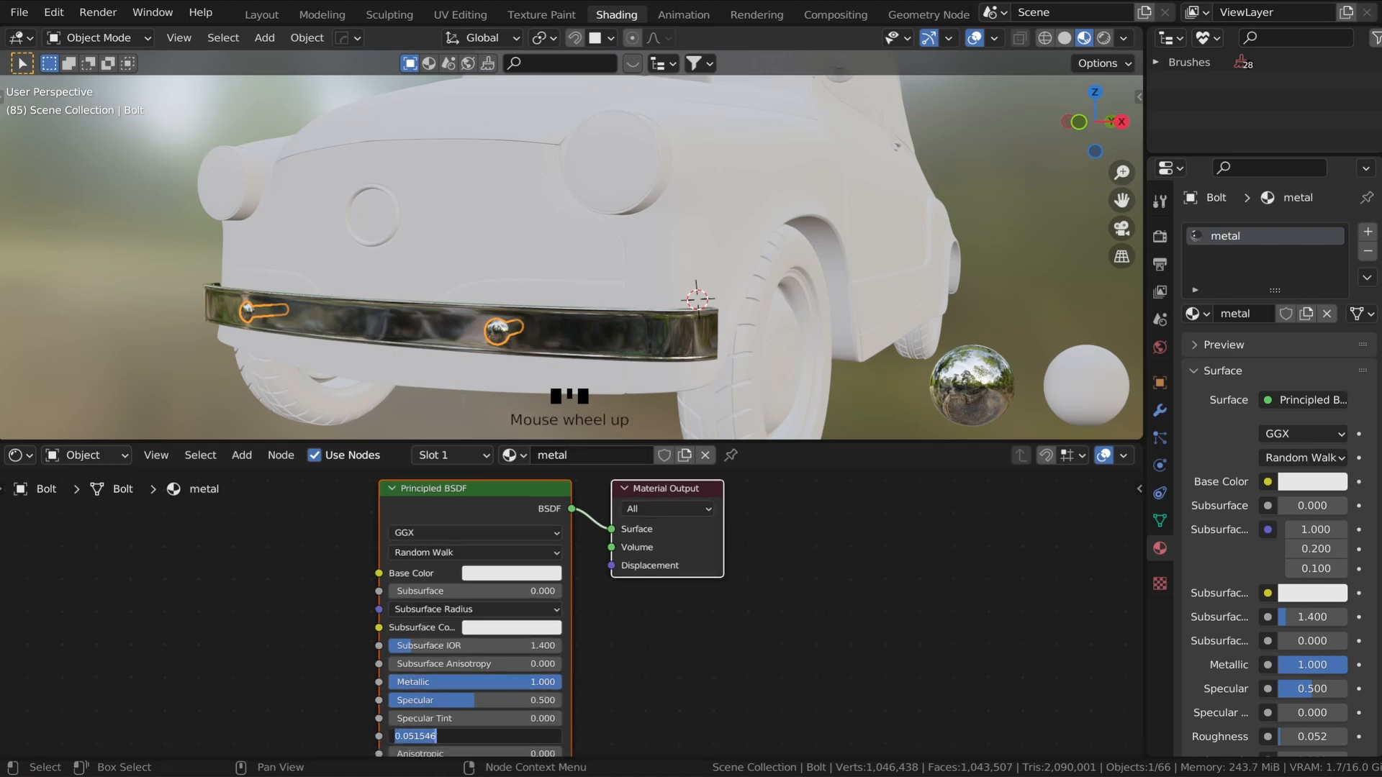
click(469, 362)
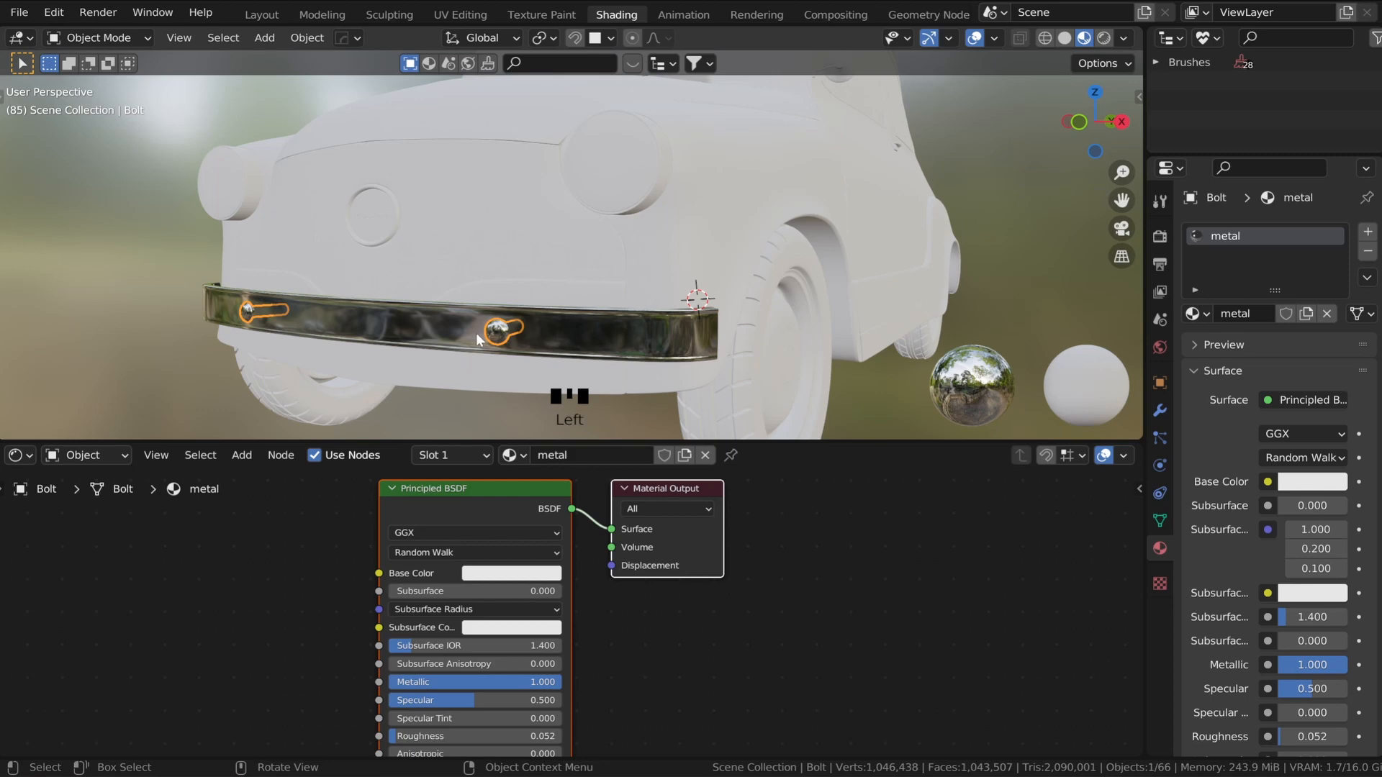
mouse_move(477, 331)
middle_down()
mouse_move(513, 322)
mouse_move(496, 317)
middle_up()
ctrl+middle_drag(512, 320, 516, 290)
ctrl+middle_drag(435, 699, 433, 716)
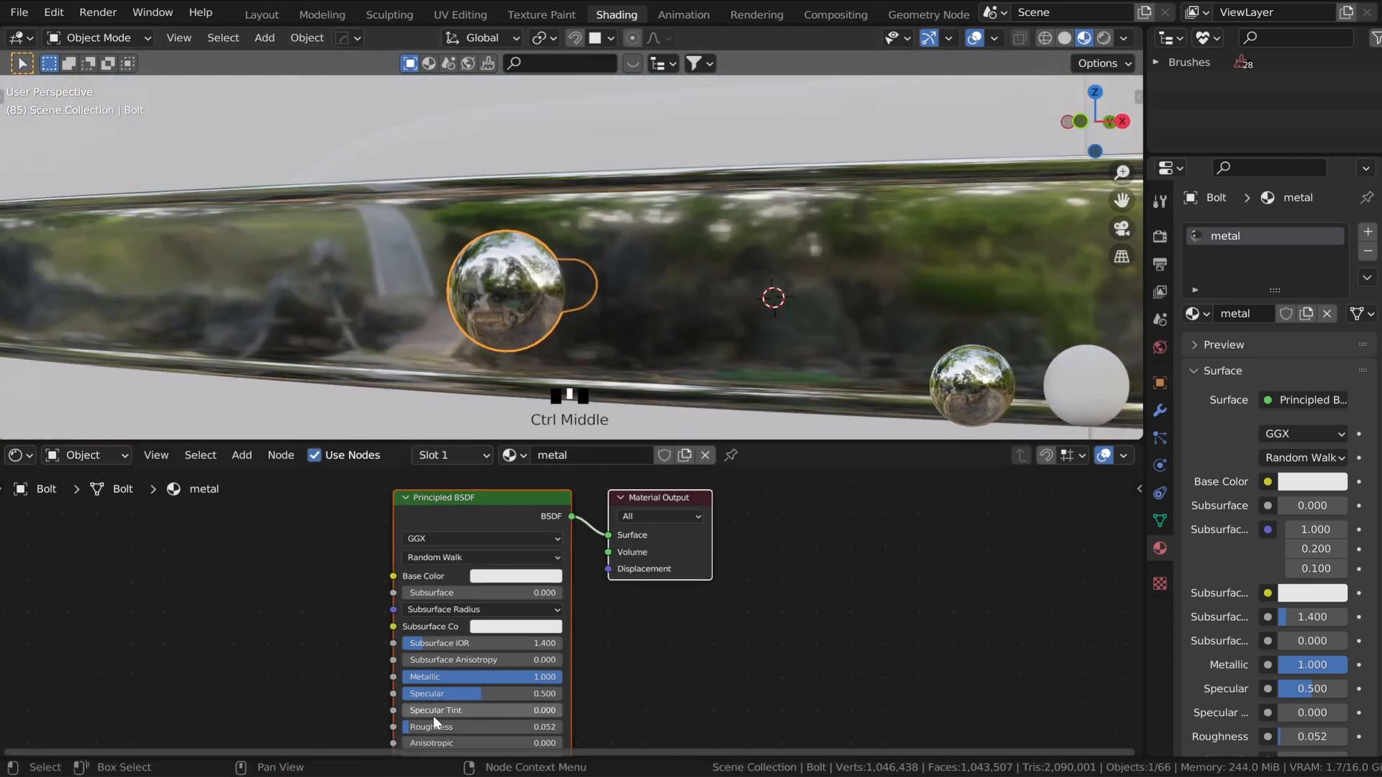
drag(435, 725, 461, 726)
ctrl+middle_drag(531, 295, 554, 344)
mouse_move(564, 323)
middle_down()
mouse_move(580, 339)
mouse_move(580, 309)
middle_up()
ctrl+middle_drag(576, 324, 576, 313)
shift+middle_drag(576, 317, 550, 303)
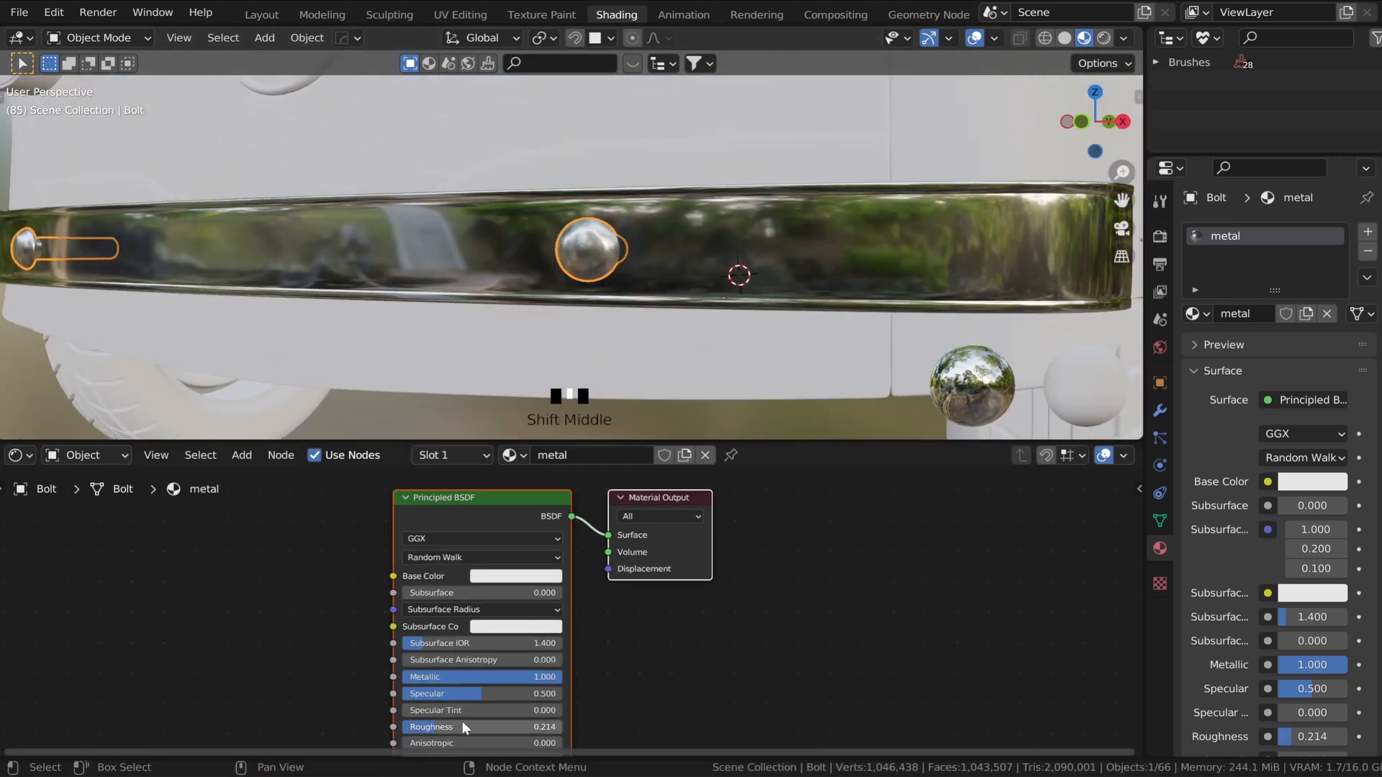
drag(464, 726, 478, 727)
ctrl+middle_drag(550, 275, 477, 288)
scroll(477, 288, up, 1)
- Select the two parts that make up the headlight frames
click(477, 287)
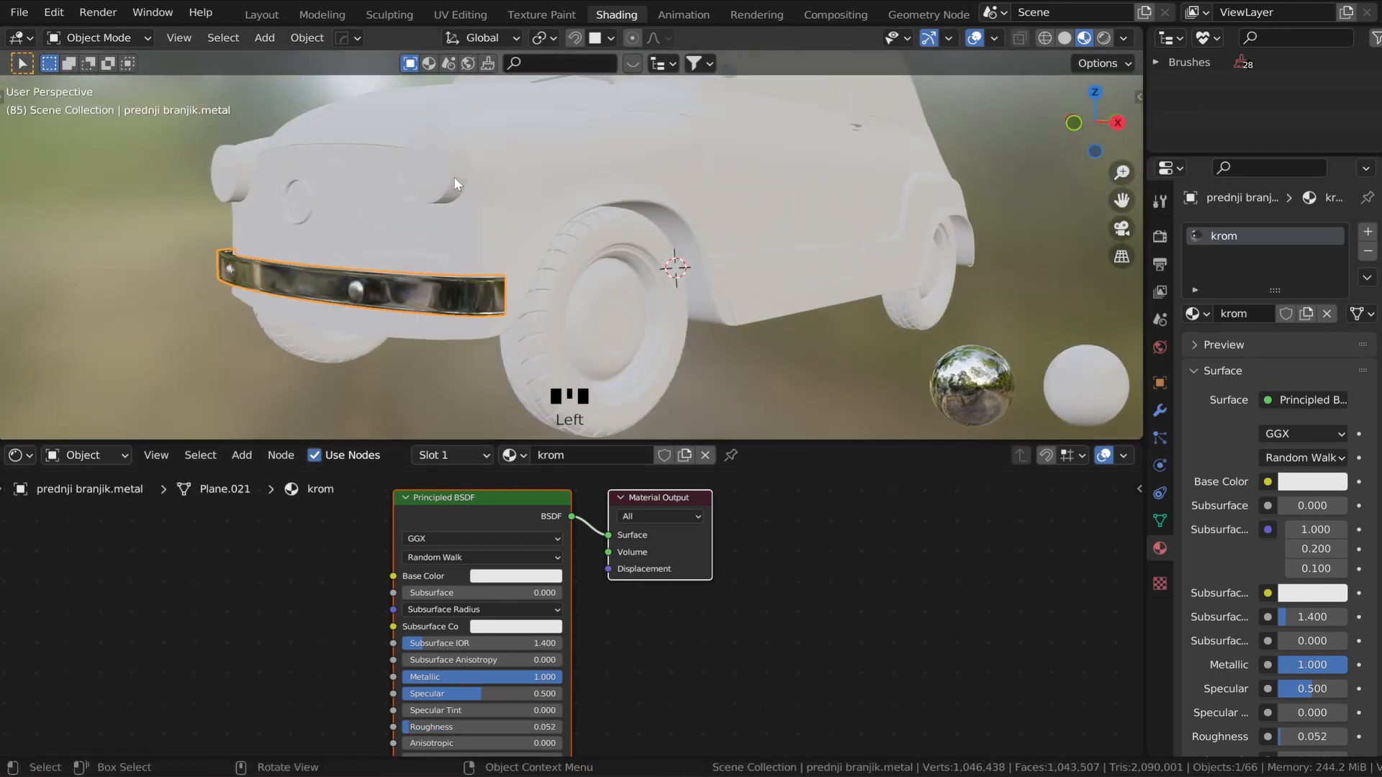
scroll(463, 184, down, 1)
shift+middle_drag(462, 183, 489, 206)
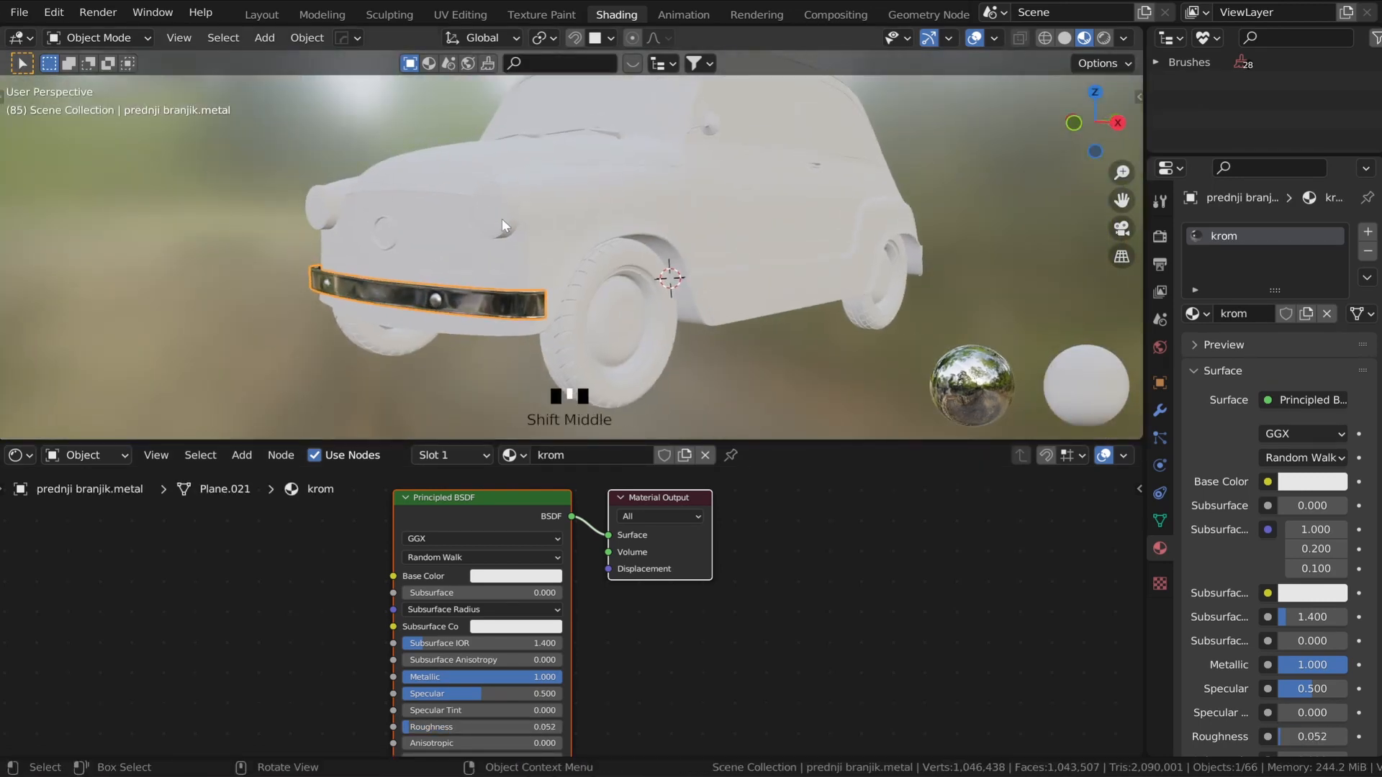
click(508, 222)
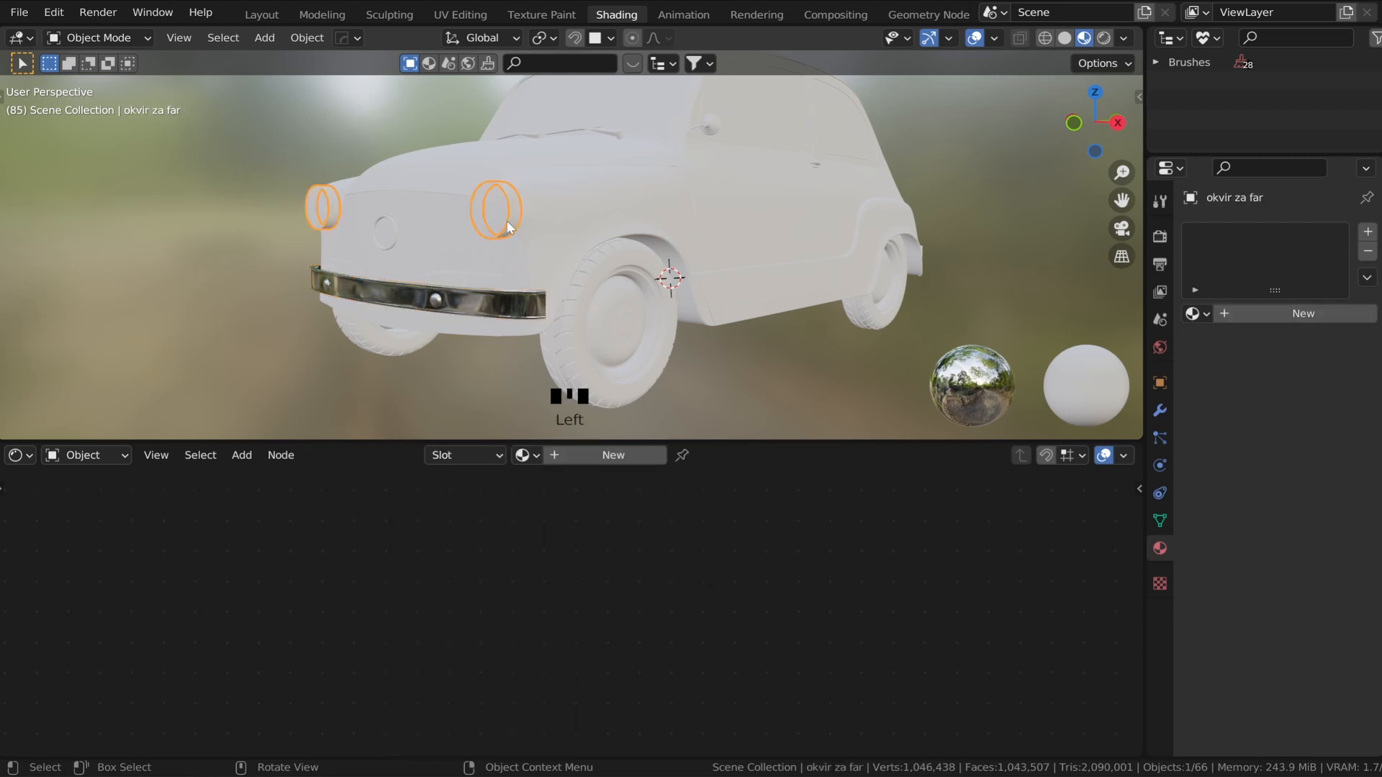
shift+click(503, 213)
click(502, 213)
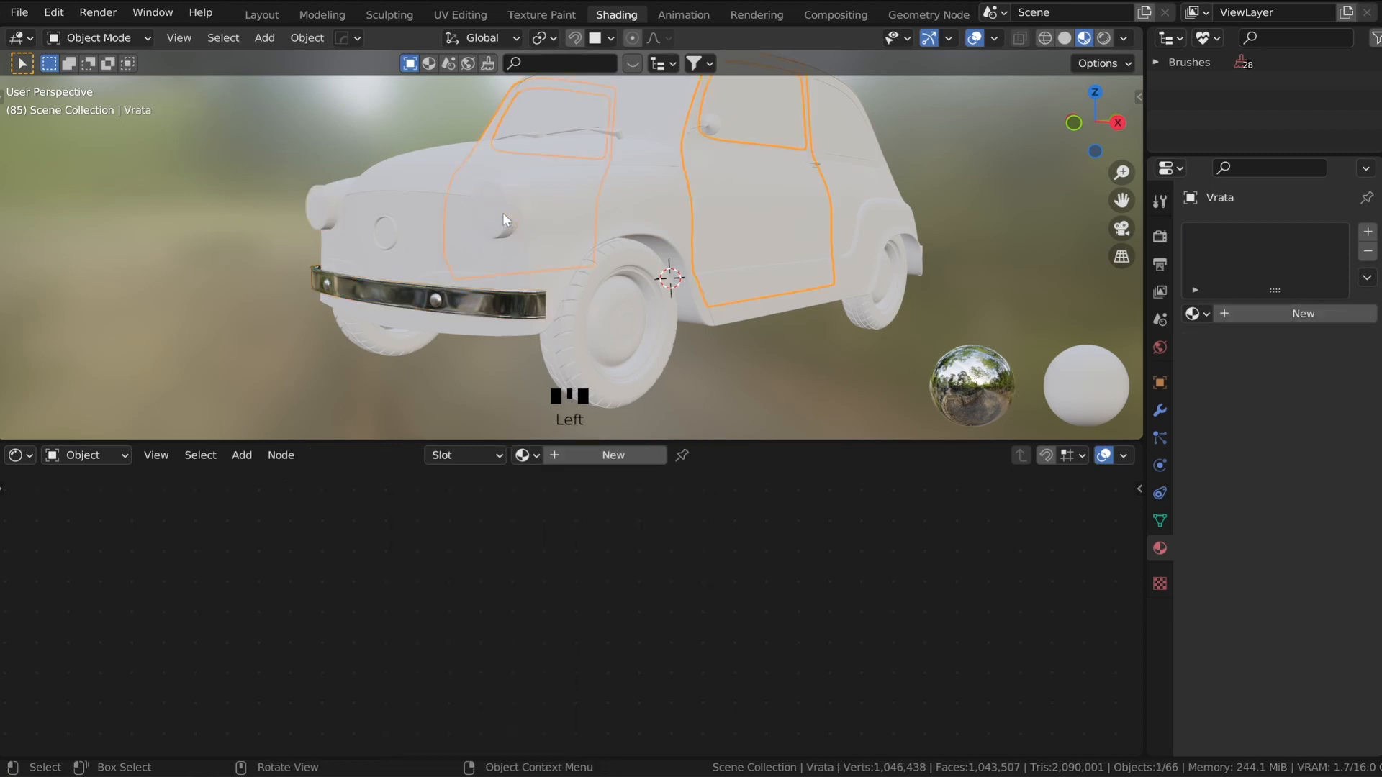
click(502, 213)
shift+click(511, 222)
scroll(711, 226, down, 2)
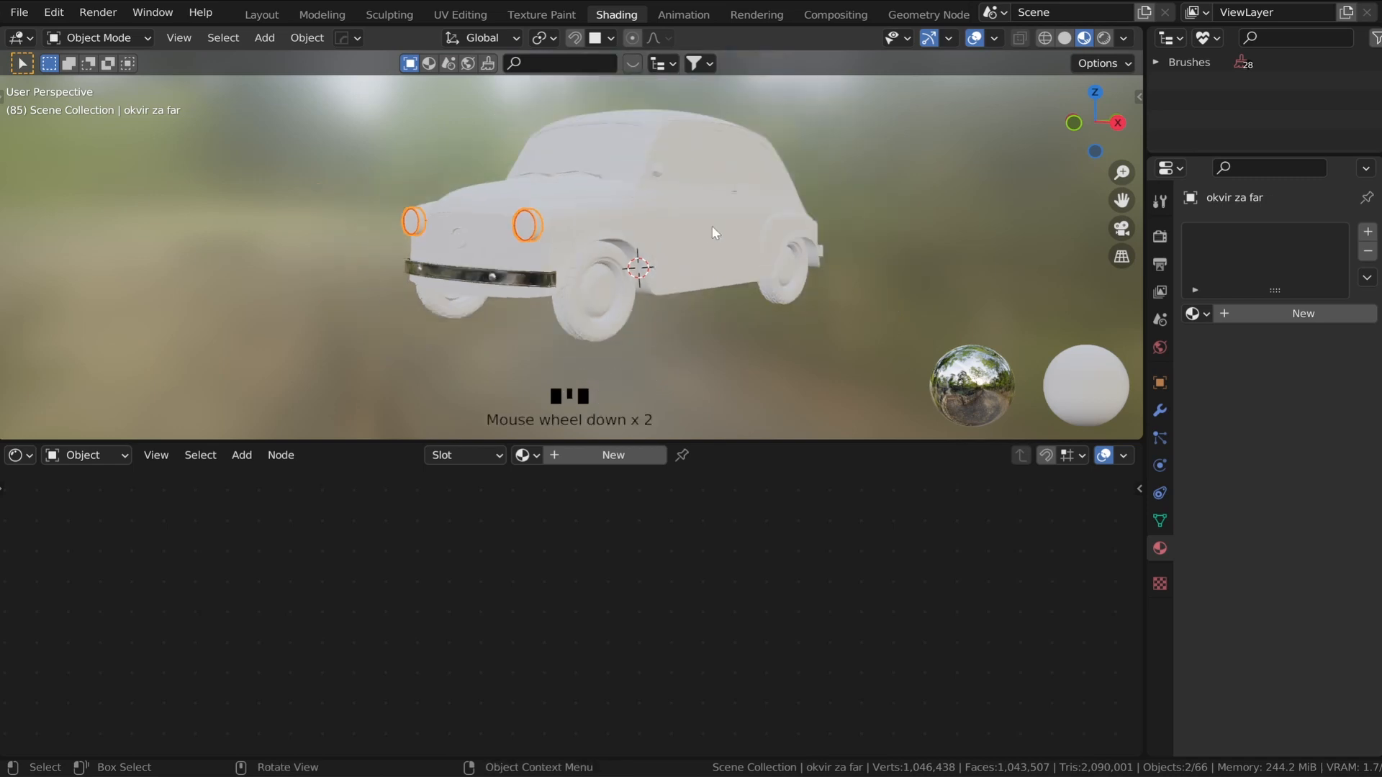
- Add the rear bumper, the tail lights, the engine lid handle and the small latch below it to the selection
middle_drag(711, 226, 474, 222)
scroll(602, 325, up, 2)
shift+click(626, 307)
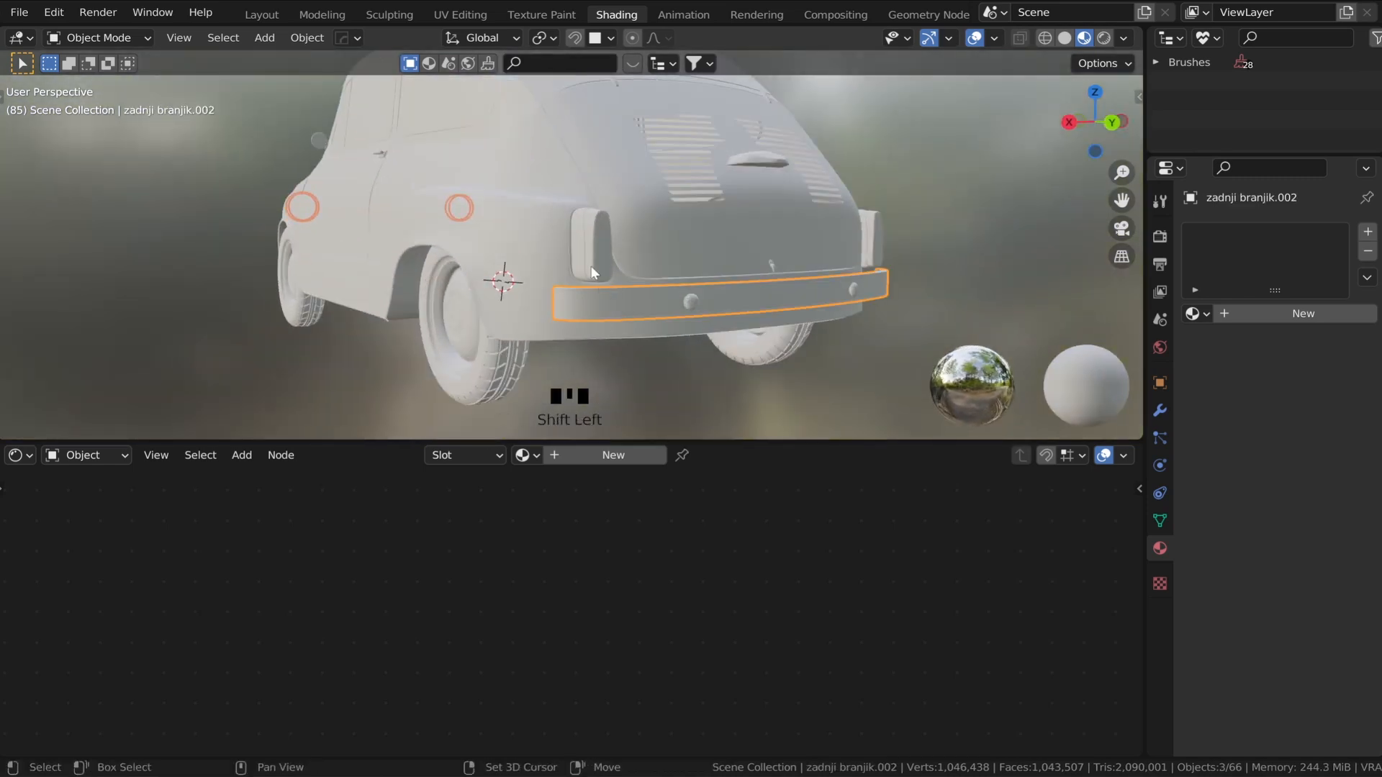
shift+click(576, 257)
middle_drag(701, 236, 671, 256)
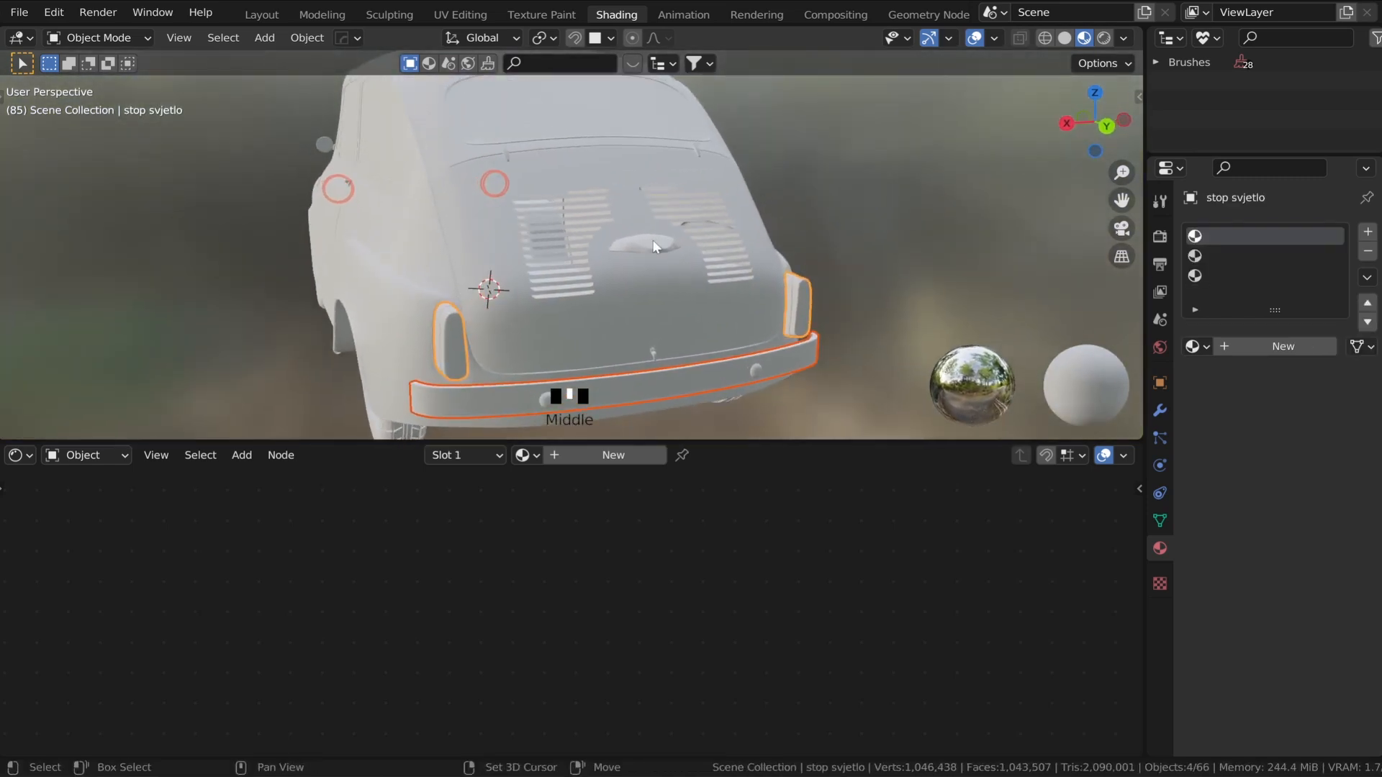
shift+click(671, 257)
shift+click(653, 353)
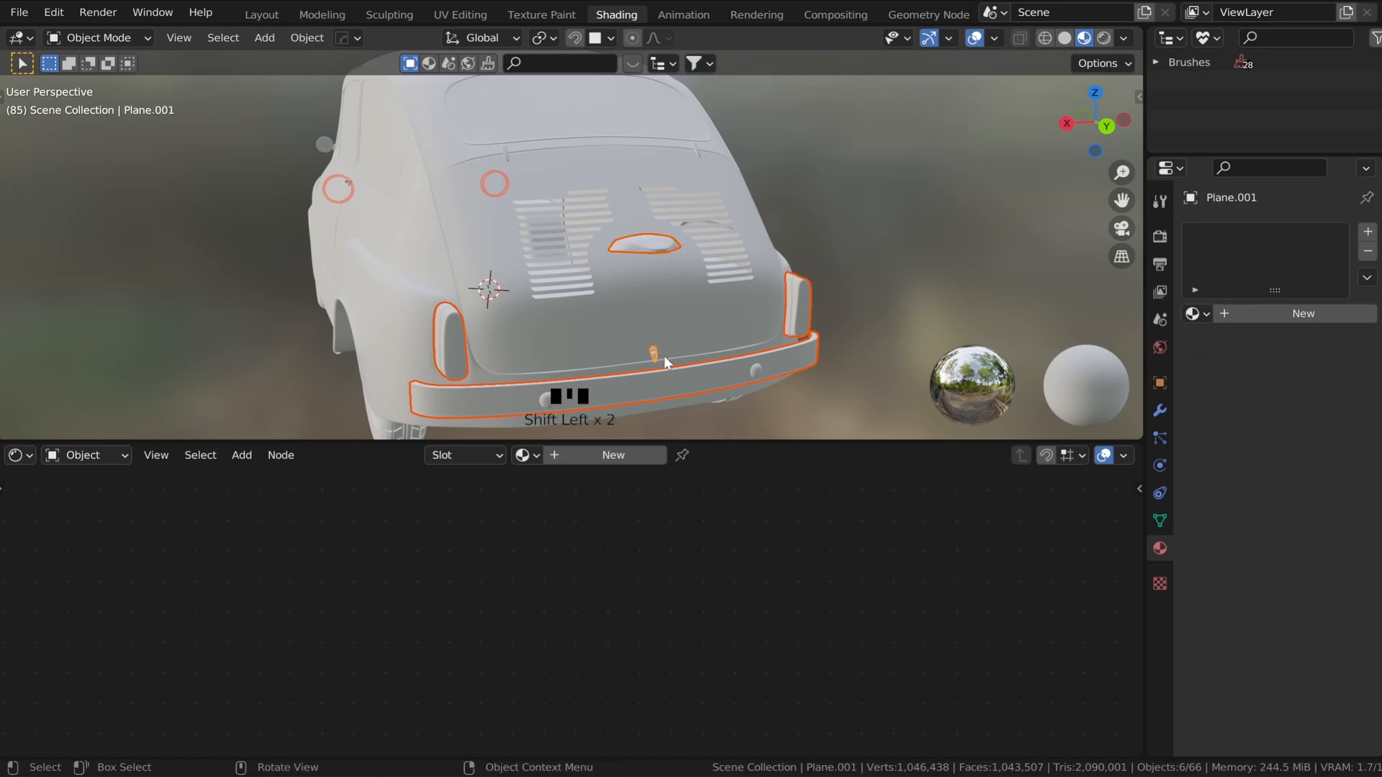
- Add the windshield wiper parts to the selection
middle_drag(663, 355, 603, 285)
scroll(517, 192, up, 5)
scroll(587, 232, up, 2)
shift+click(598, 240)
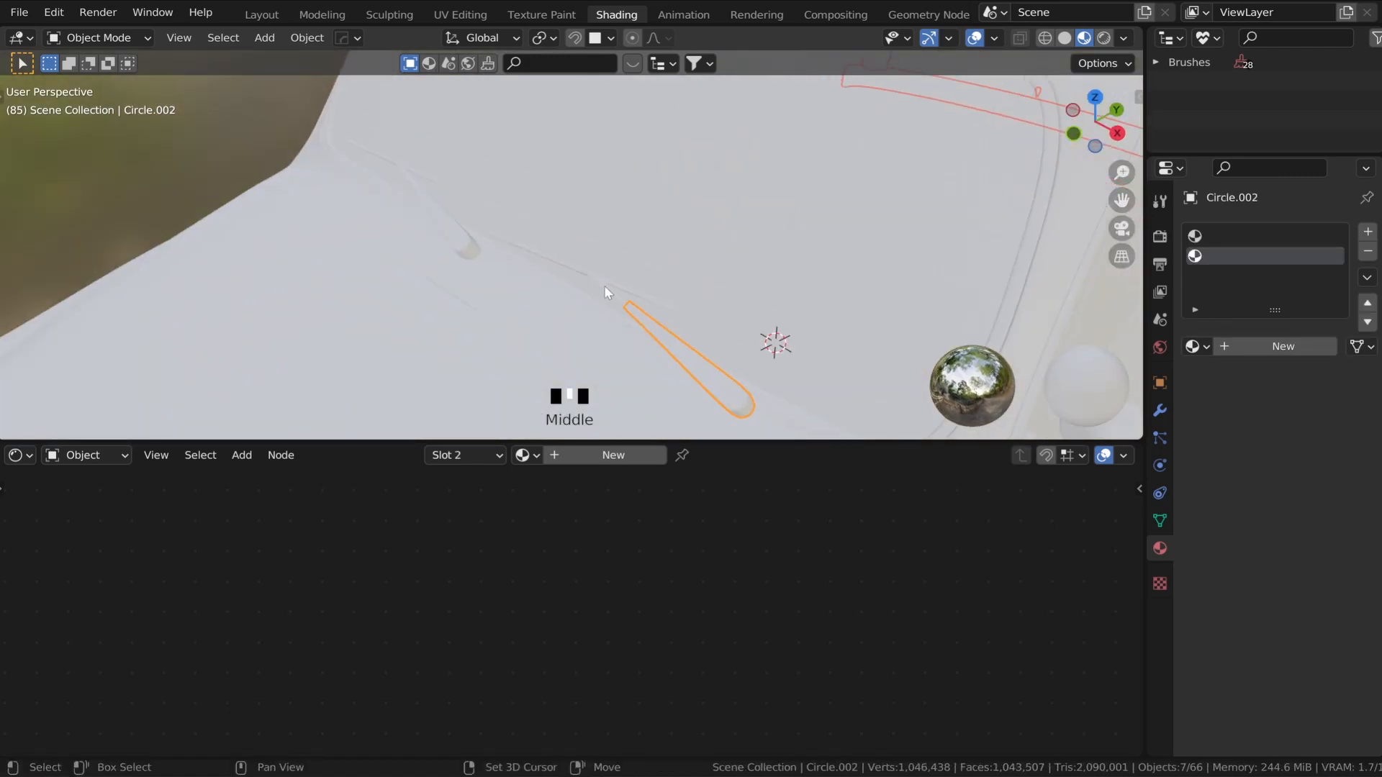
shift+click(603, 284)
shift+click(582, 269)
shift+click(499, 271)
mouse_move(494, 250)
middle_down()
mouse_move(515, 279)
mouse_move(494, 282)
mouse_move(483, 248)
middle_up()
shift+click(481, 256)
shift+click(484, 261)
- Link the front bumper's krom material to all the selected trim parts
scroll(487, 266, down, 8)
shift+click(480, 330)
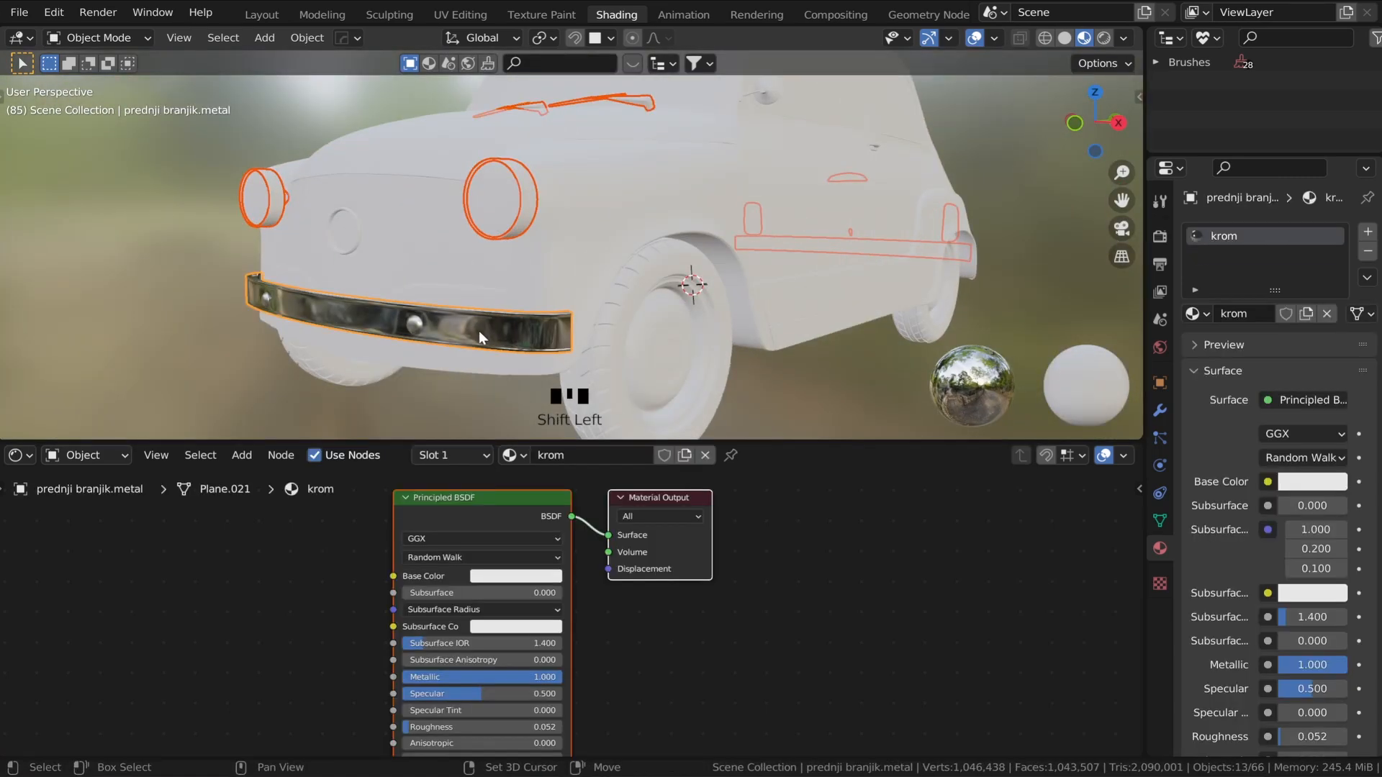
key(ctrl+l)
click(483, 382)
- Link the front bumper's krom material to the lettering inside the round front badge
middle_drag(488, 338, 261, 208)
scroll(262, 154, up, 4)
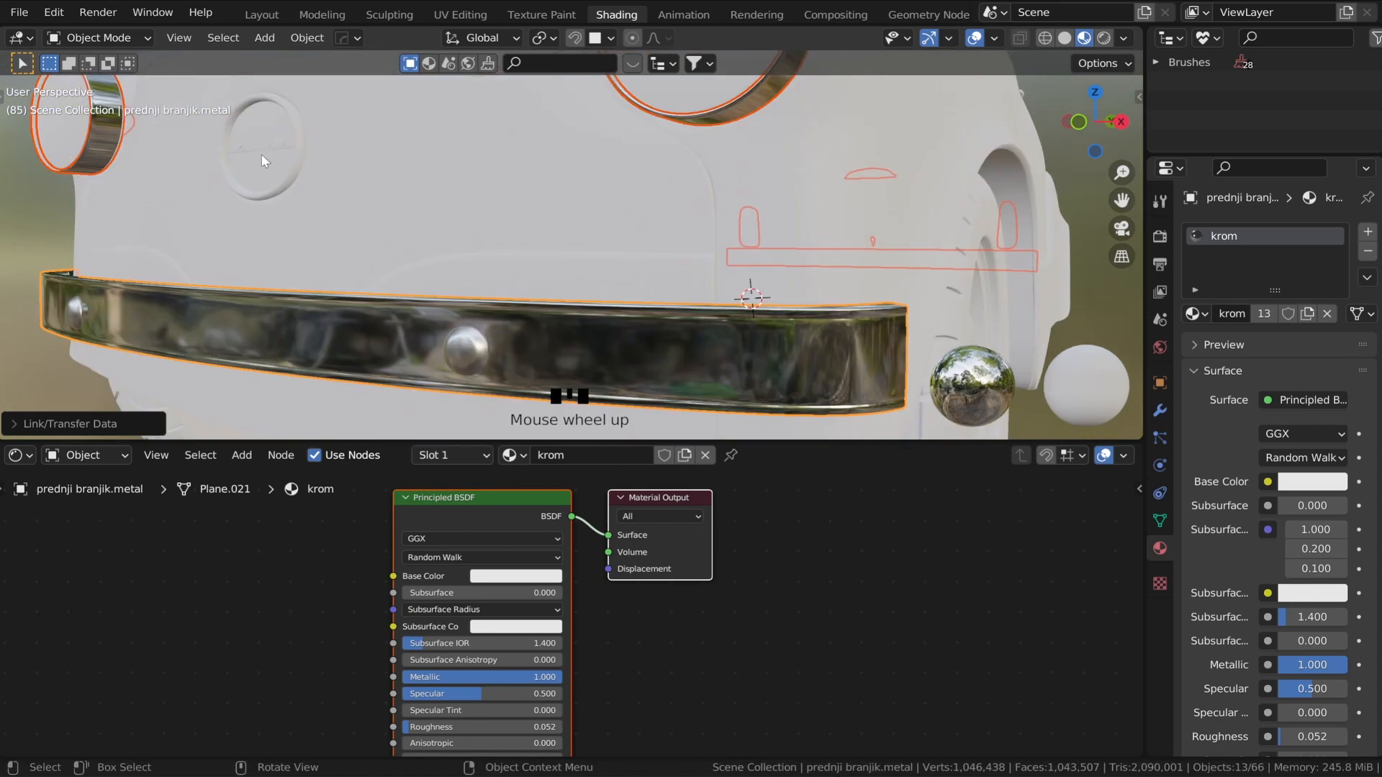
click(253, 142)
shift+click(537, 341)
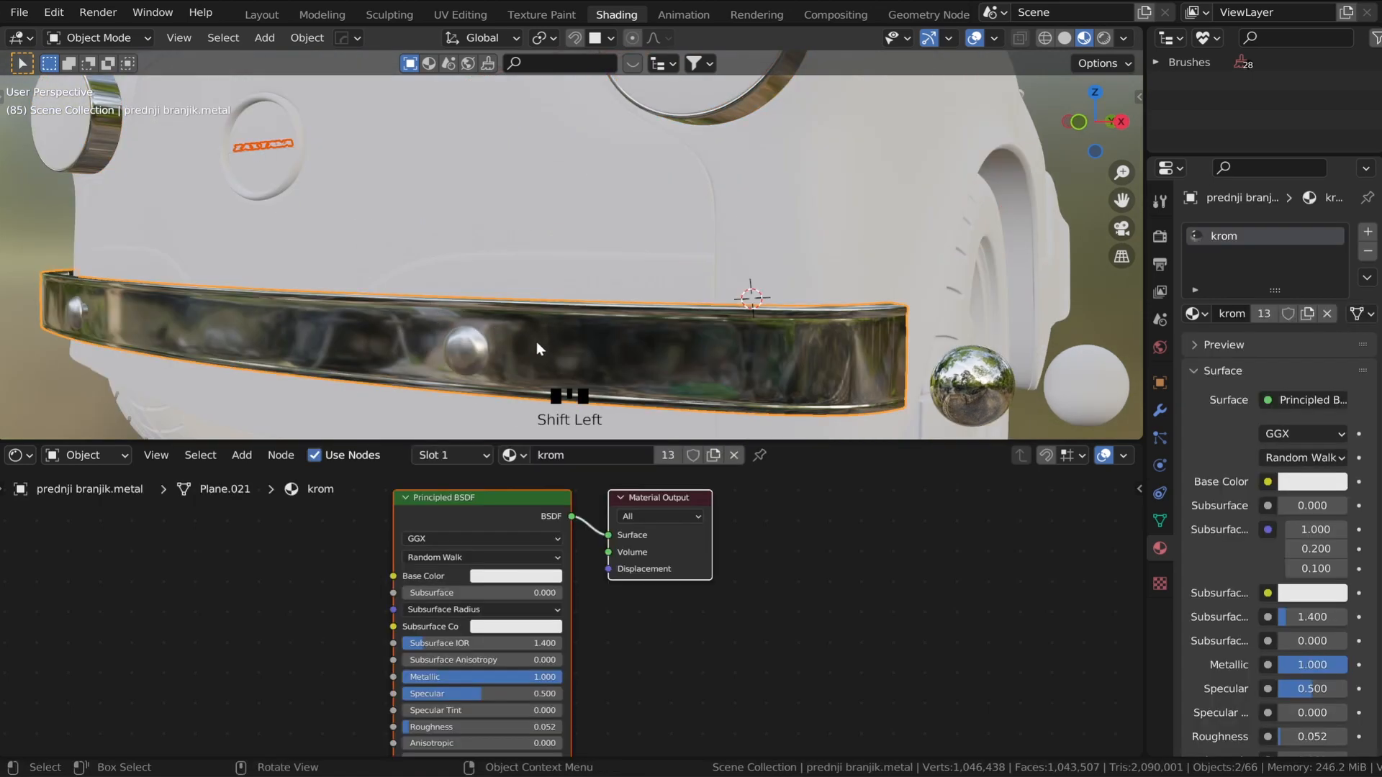
key(ctrl+l)
click(537, 342)
- Link the krom material from the windshield wiper to the door handles
click(467, 352)
middle_drag(468, 355, 468, 400)
scroll(475, 388, up, 2)
shift+click(704, 191)
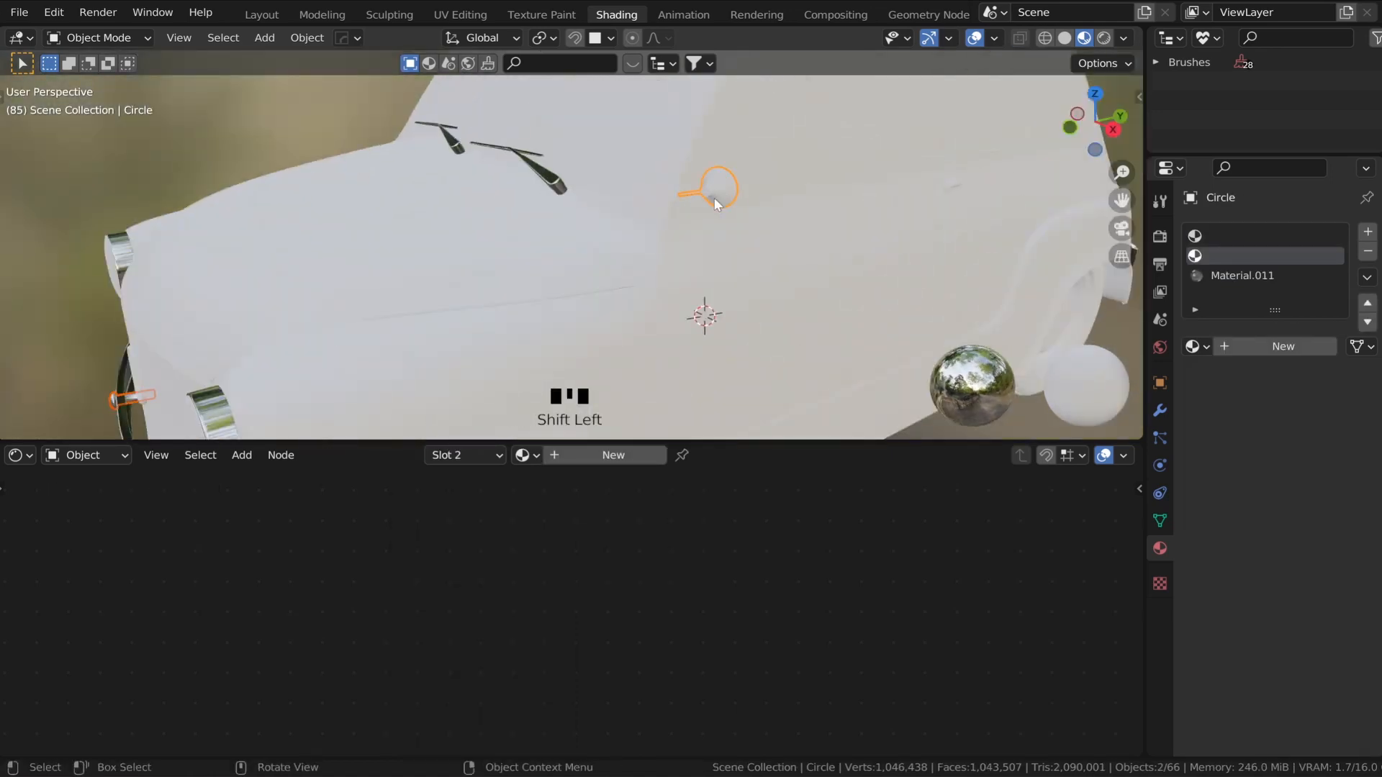
click(950, 185)
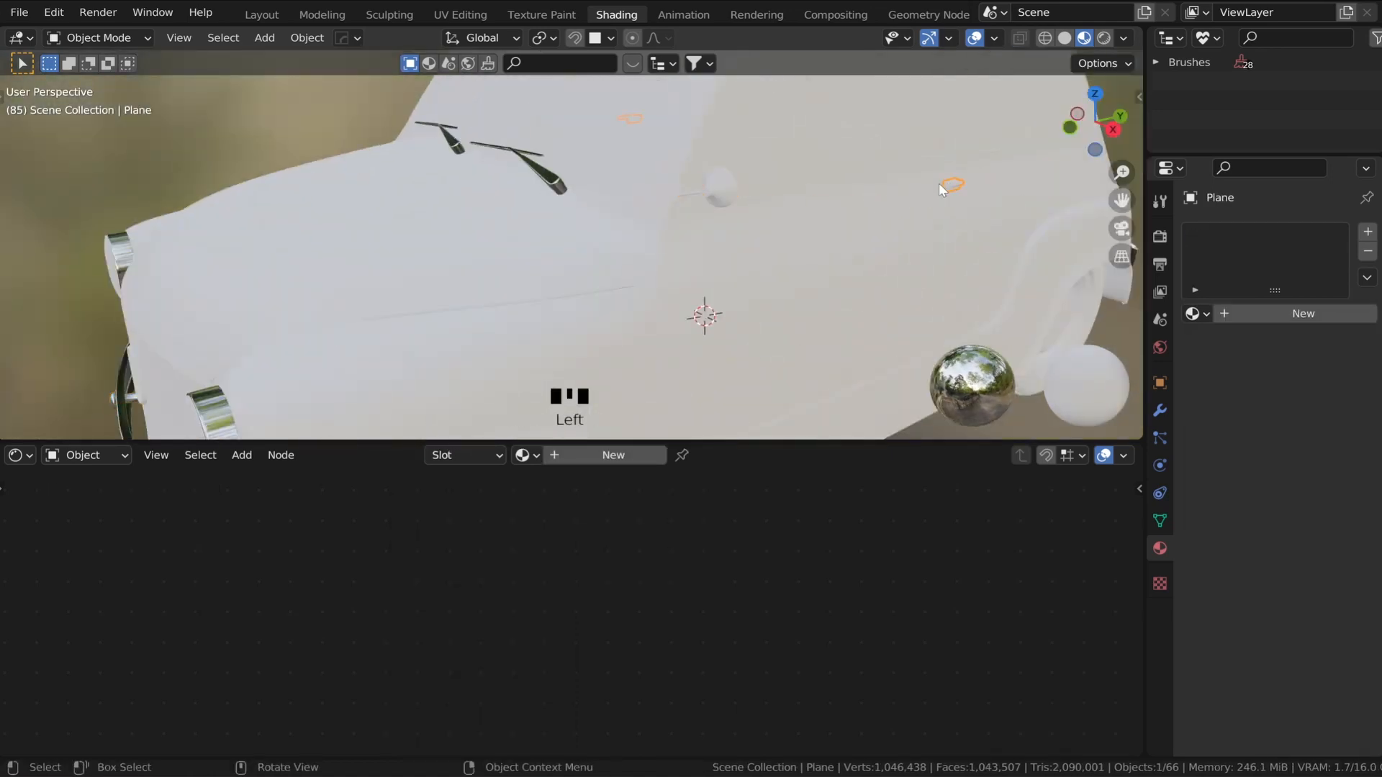
shift+click(550, 185)
key(ctrl+l)
click(529, 229)
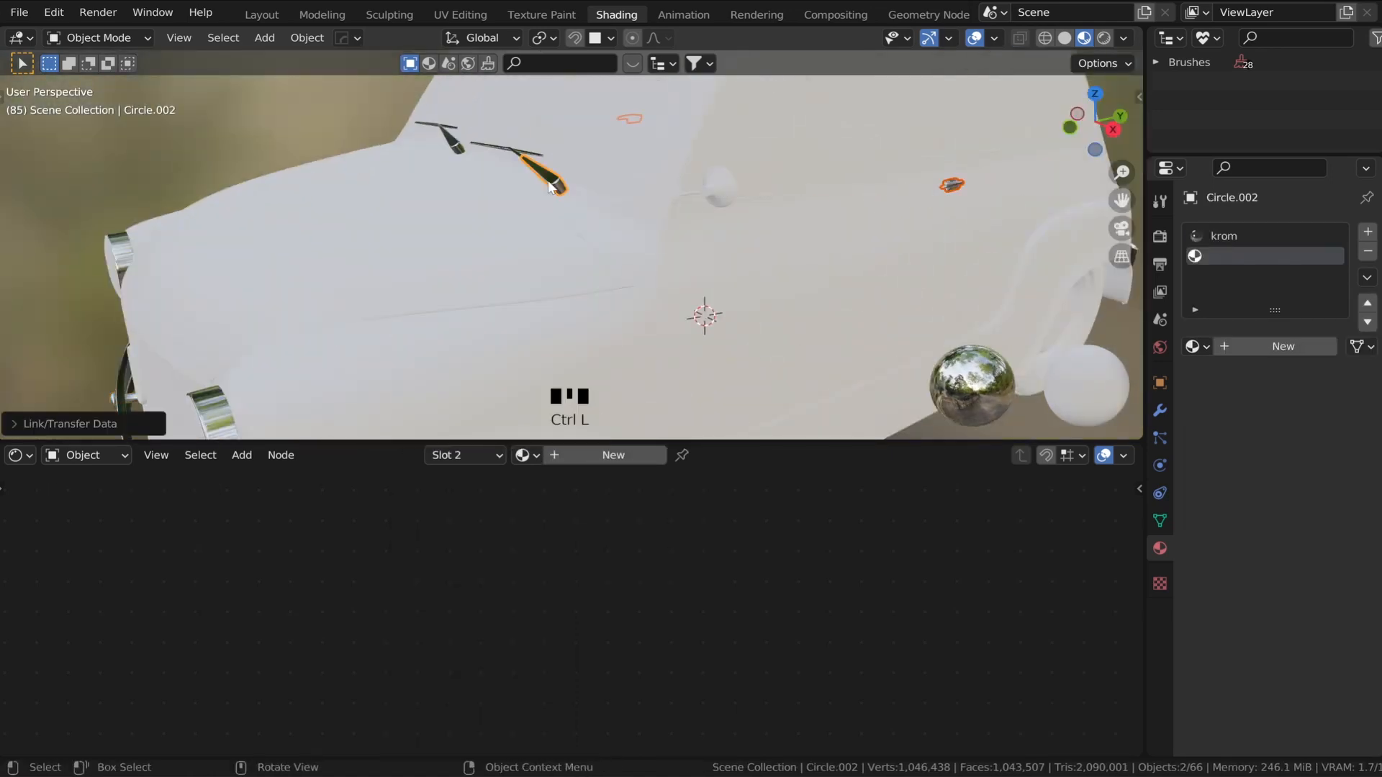
- Link the metal material from the front bumper's bolts to the side mirror and its mounting arm
click(717, 198)
shift+click(676, 193)
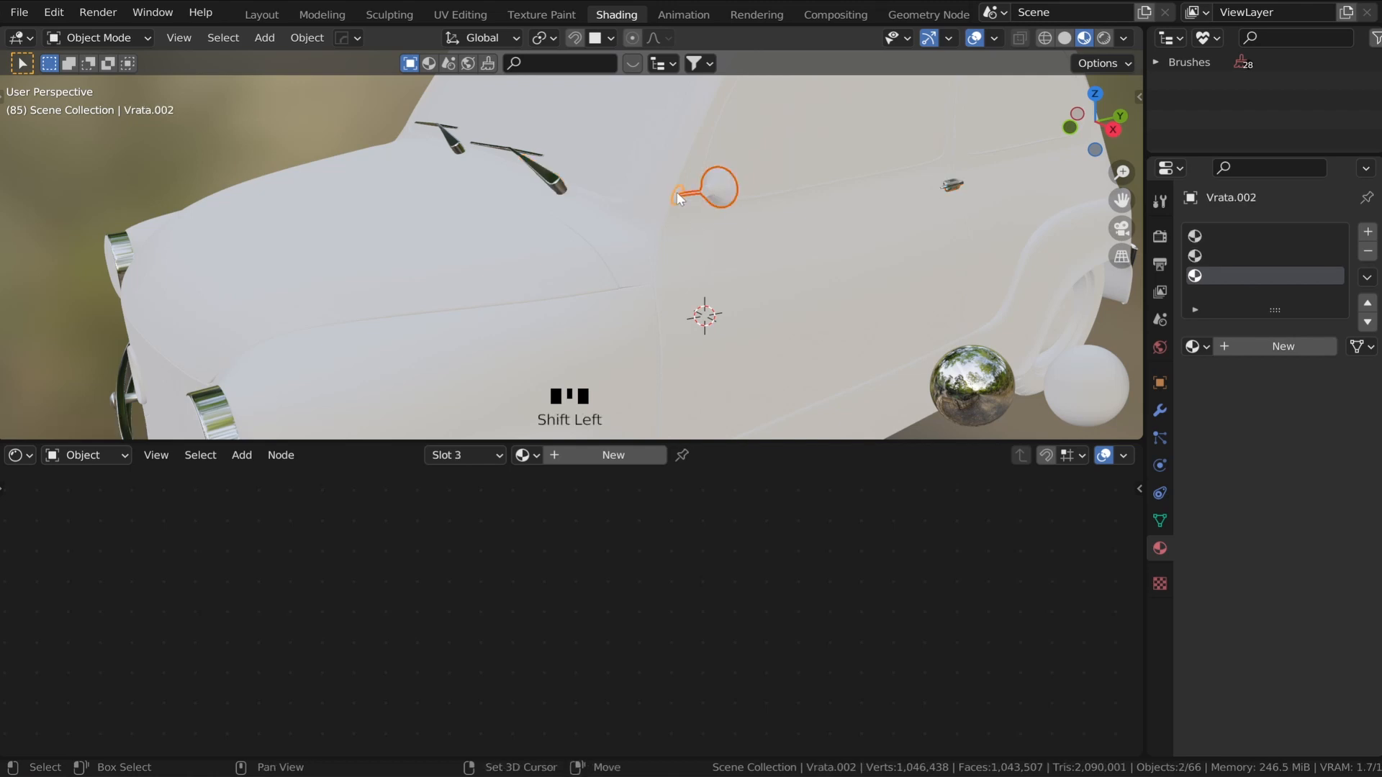
scroll(688, 193, down, 4)
middle_drag(687, 193, 728, 156)
scroll(727, 152, up, 3)
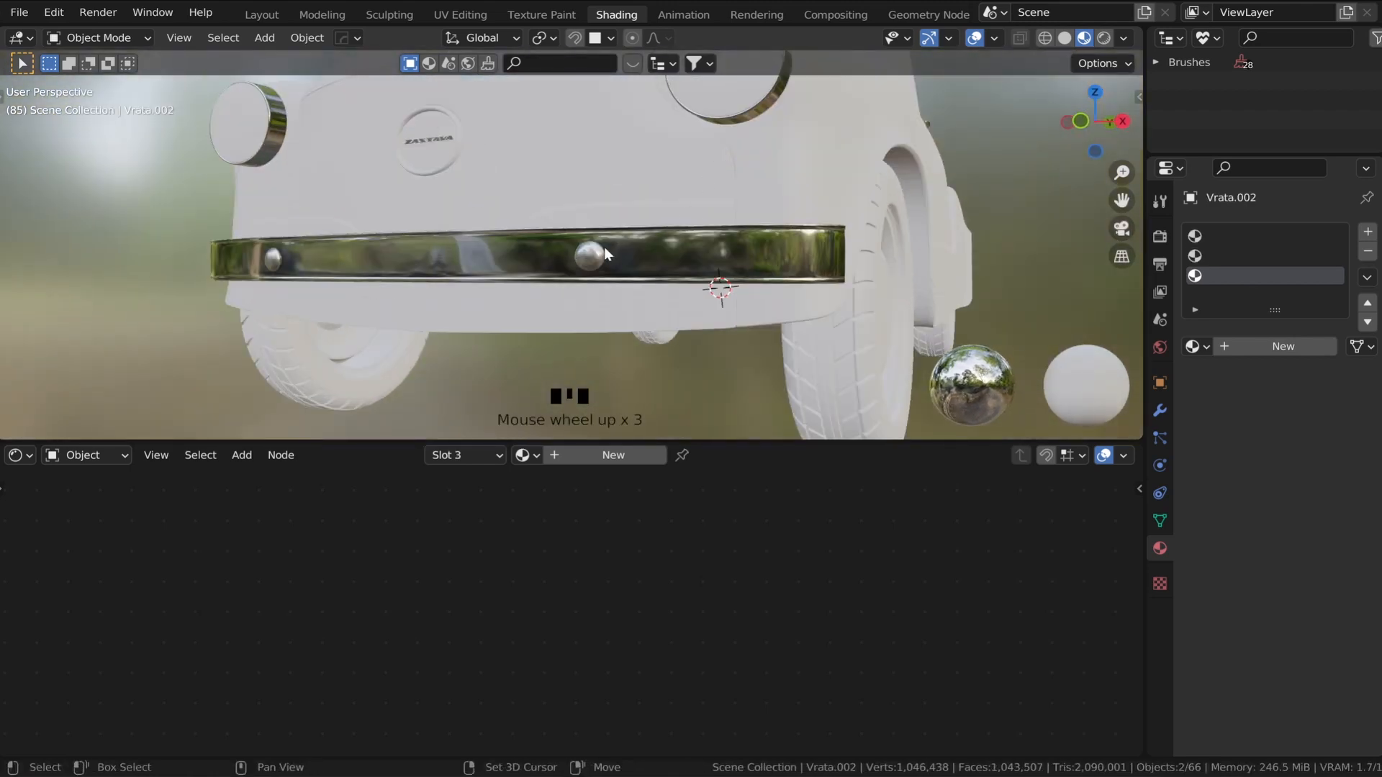
shift+click(594, 257)
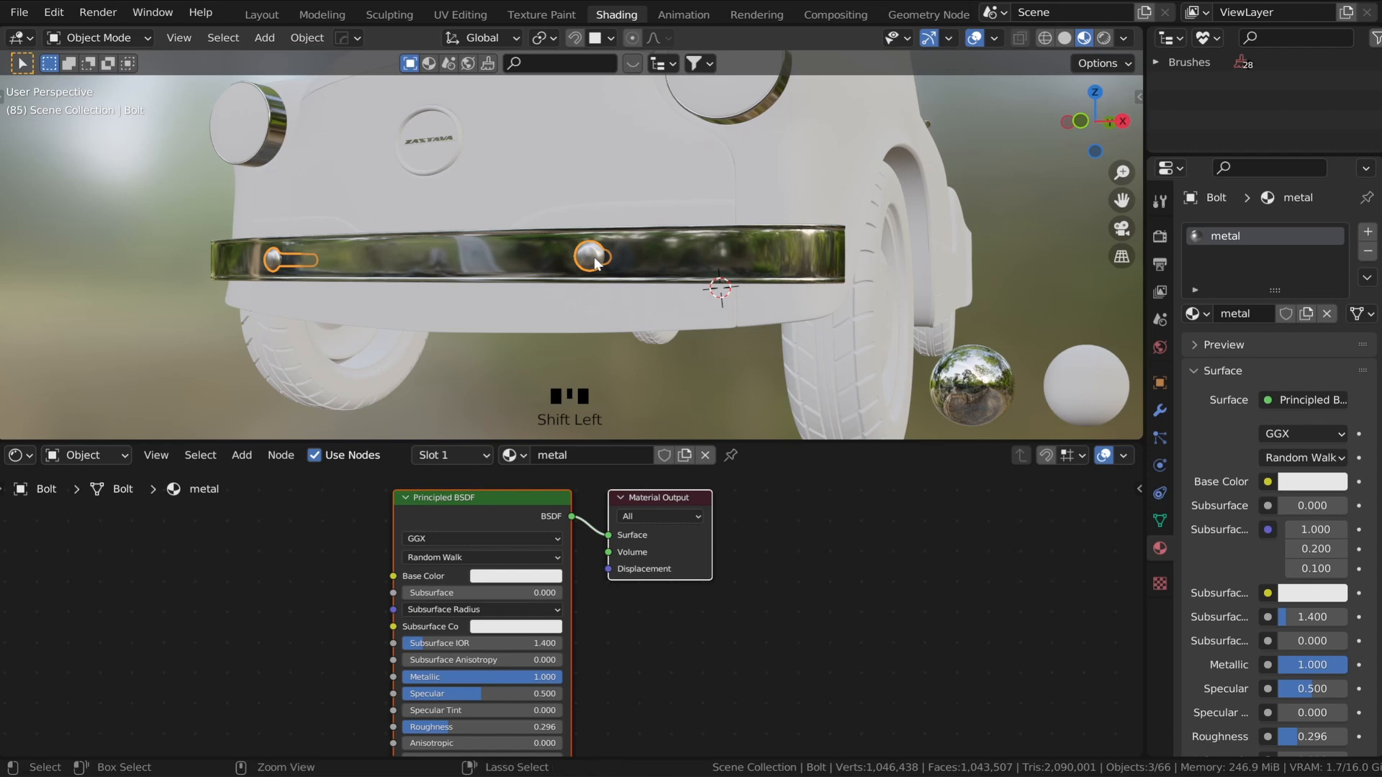
key(ctrl+l)
click(595, 261)
- Give the windshield's rubber seal a new material
scroll(606, 209, down, 1)
scroll(719, 230, up, 4)
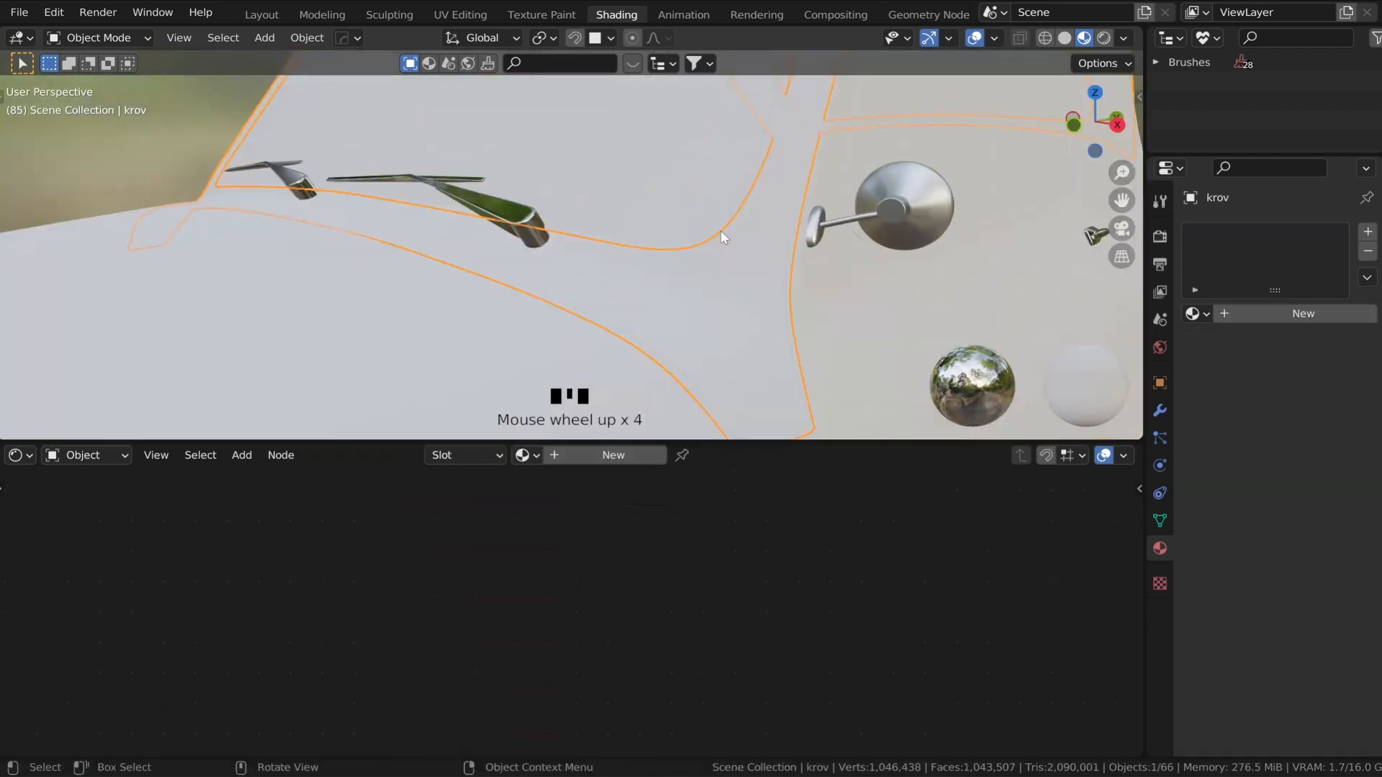
click(719, 230)
scroll(716, 270, down, 3)
shift+middle_drag(717, 270, 692, 318)
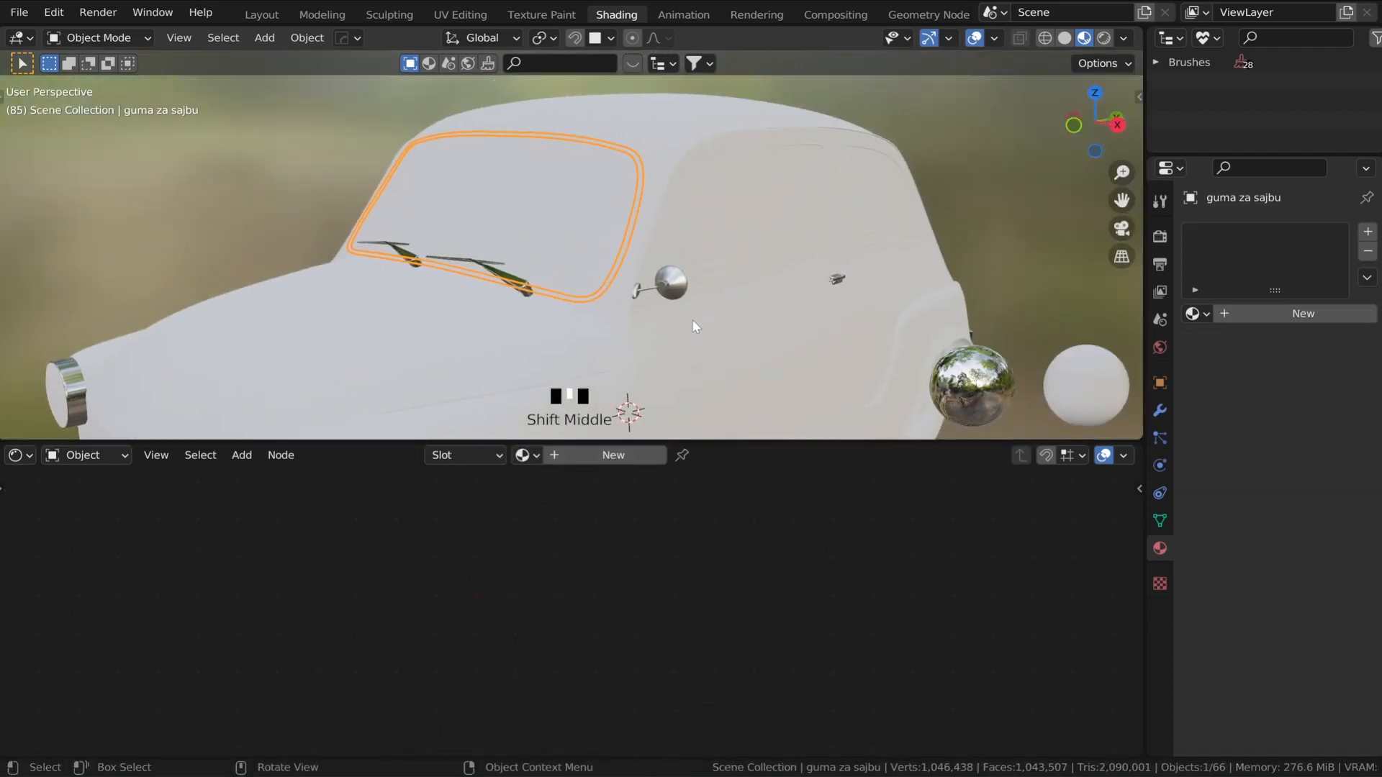
click(596, 457)
click(593, 457)
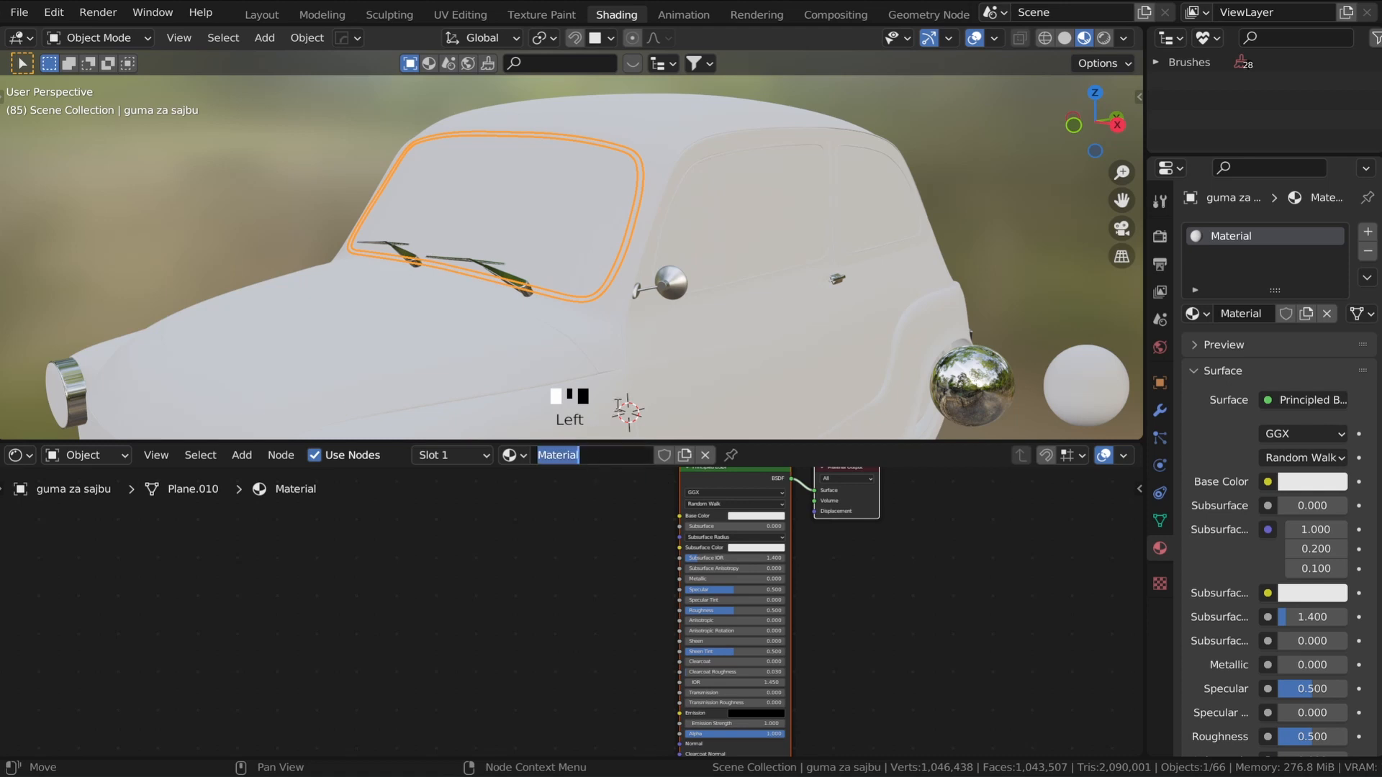
- Rename the windshield seal's material as keder guma
scroll(624, 346, down, 3)
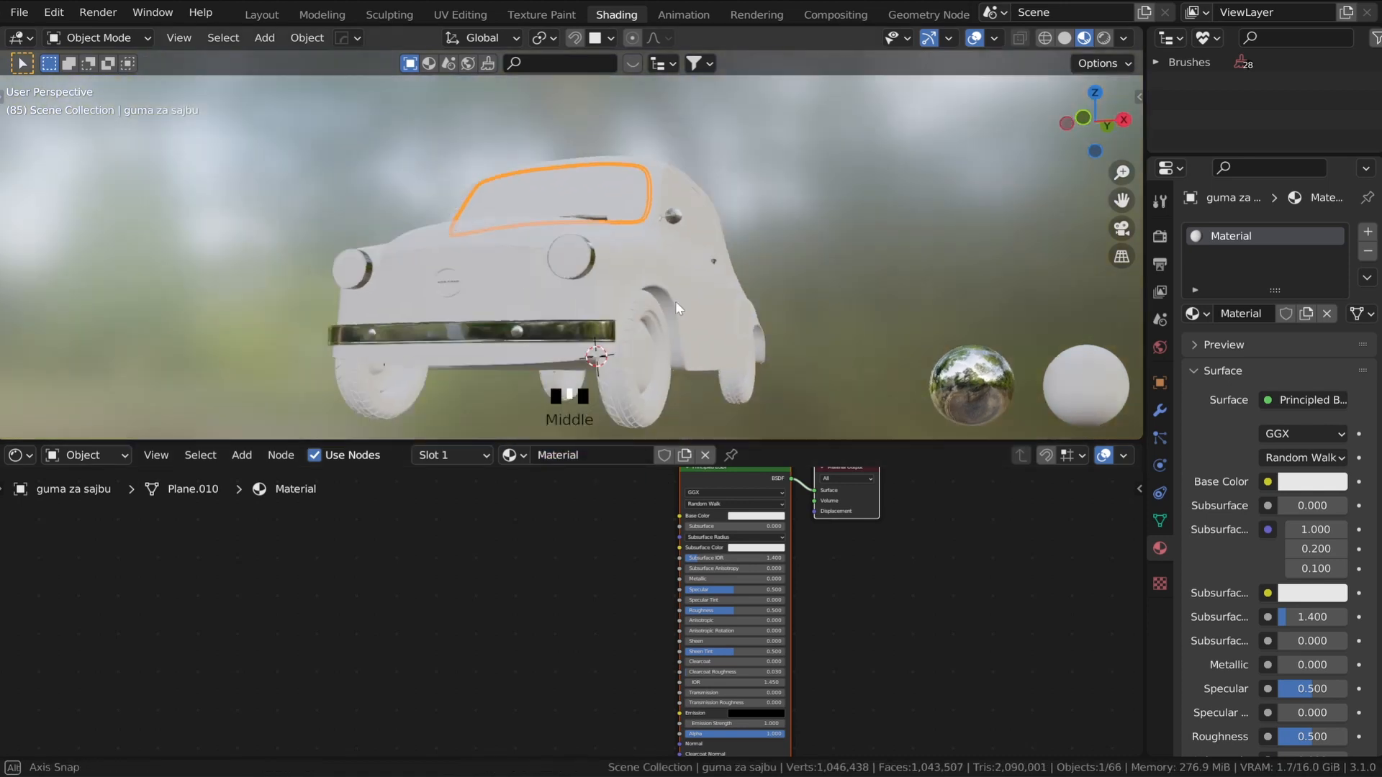
scroll(675, 301, up, 3)
middle_drag(634, 360, 617, 369)
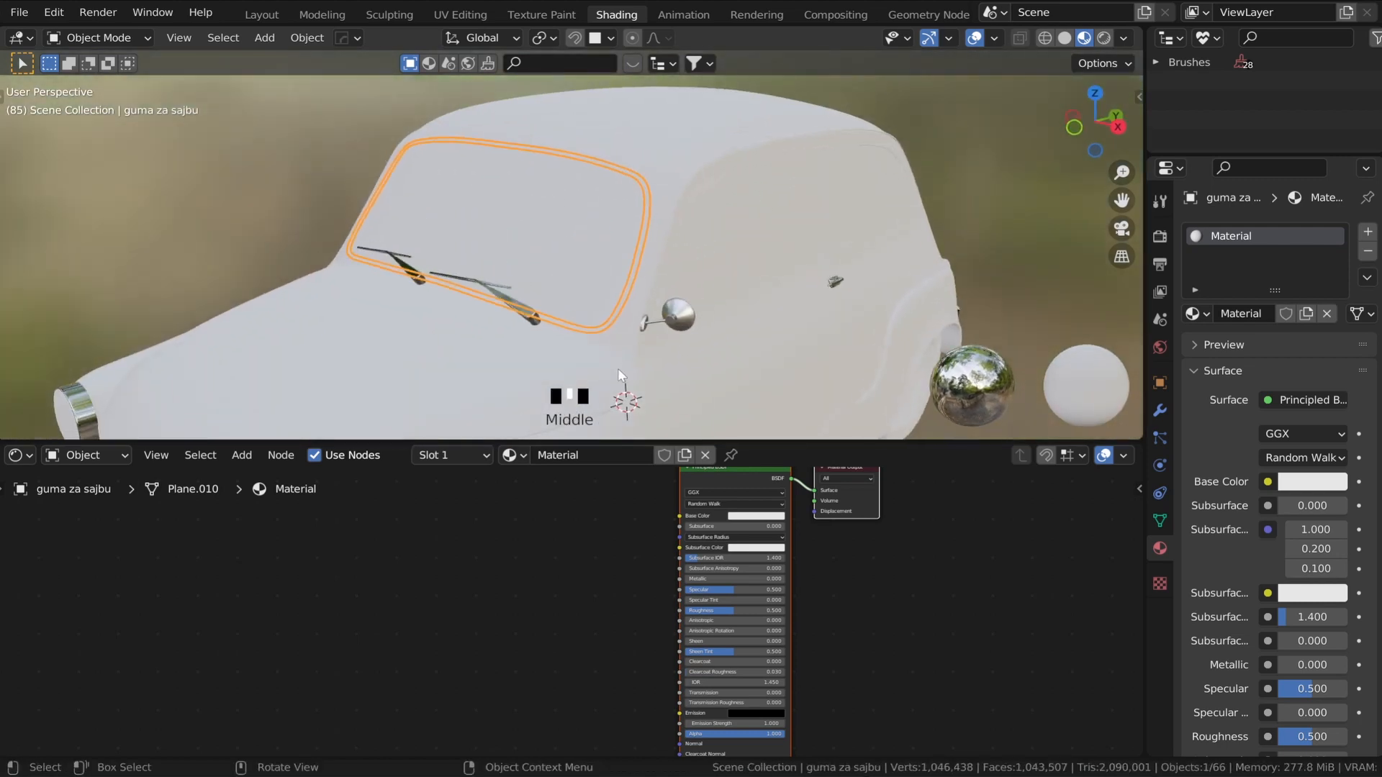
click(584, 457)
text(keder)
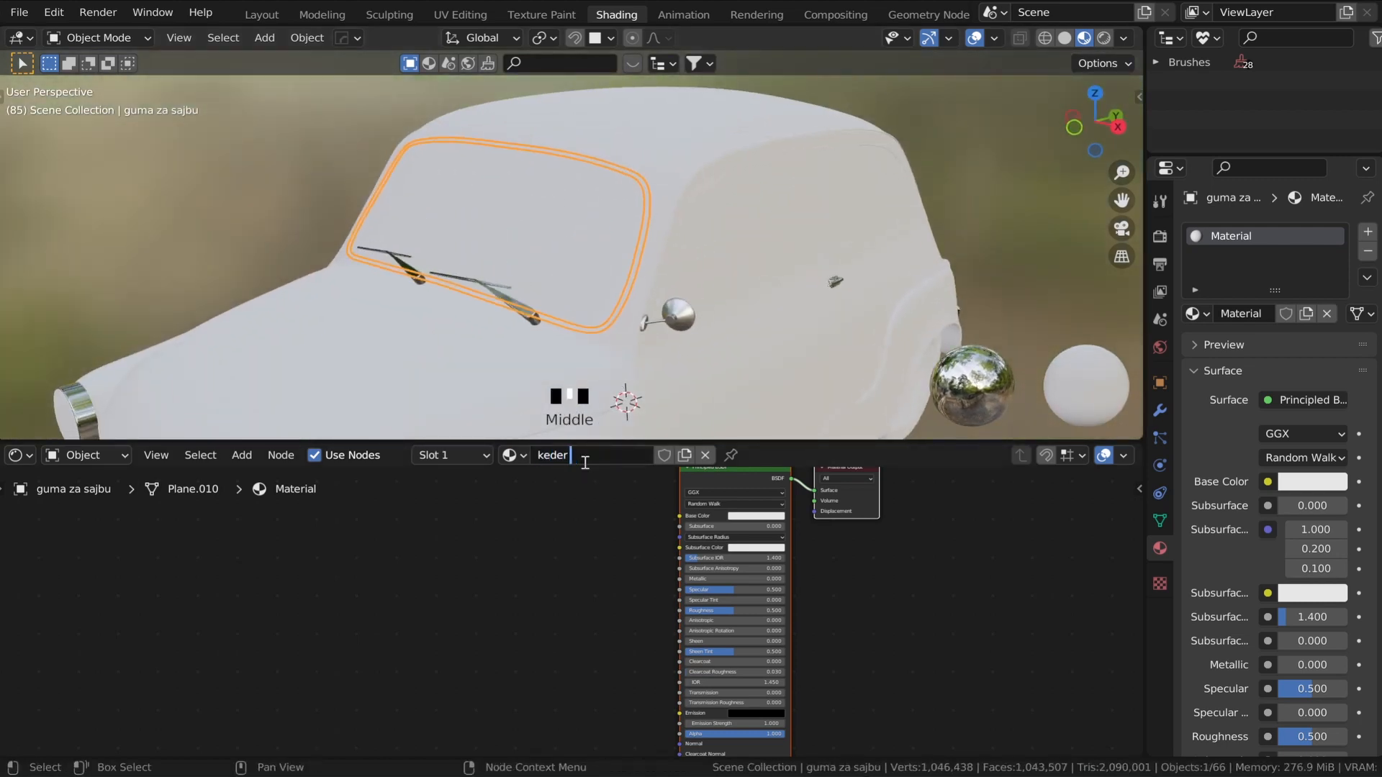
text( guma)
key(Return)
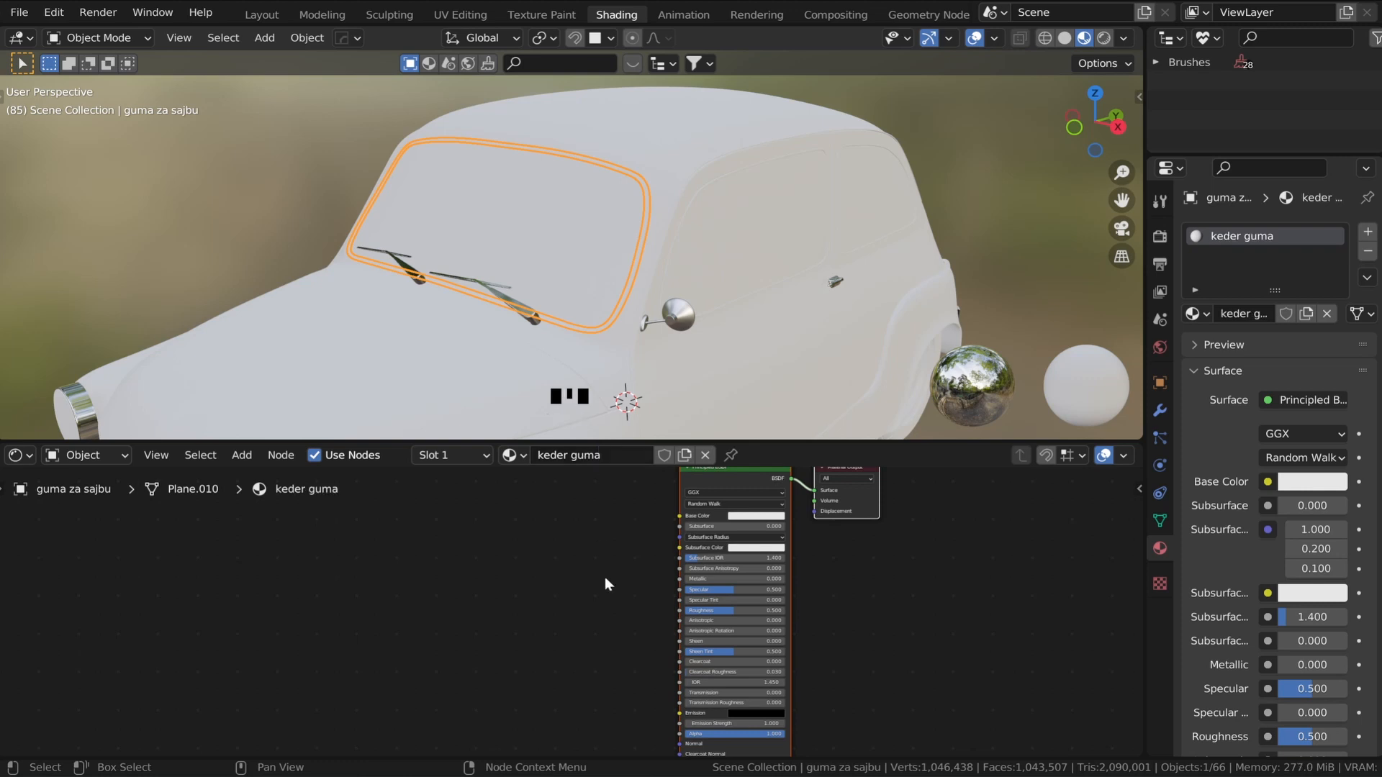
- Darken the keder guma material's base color to near-black
scroll(736, 486, up, 3)
click(728, 553)
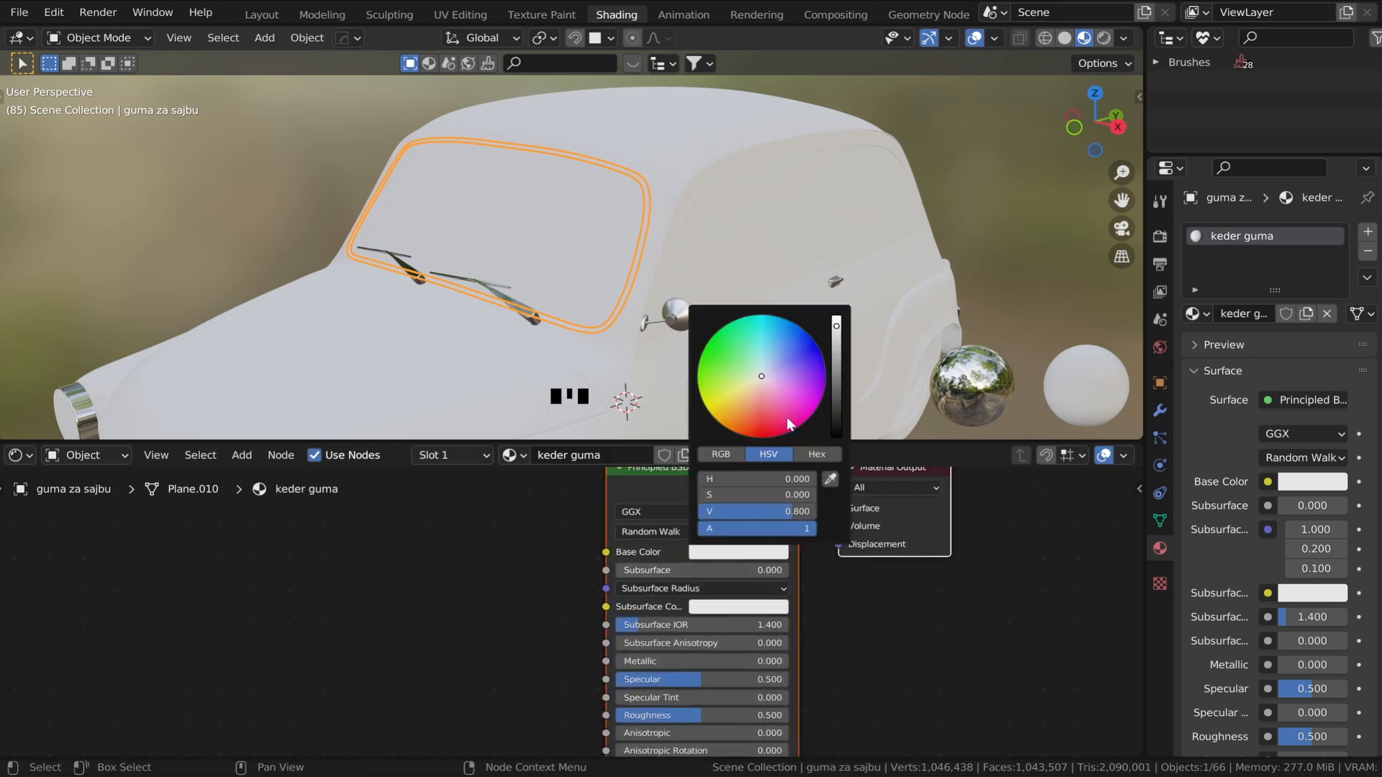
drag(836, 382, 836, 431)
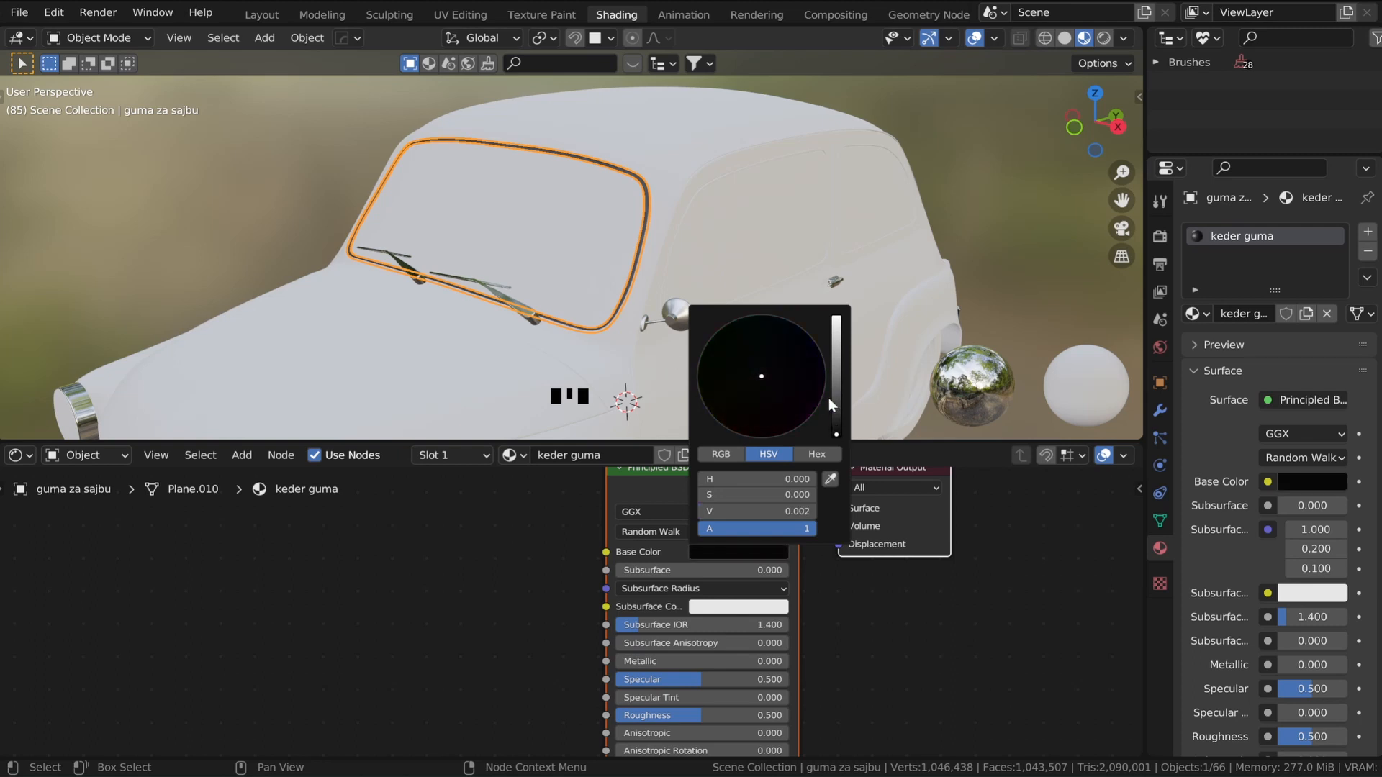
click(584, 354)
scroll(607, 328, up, 3)
scroll(607, 330, down, 1)
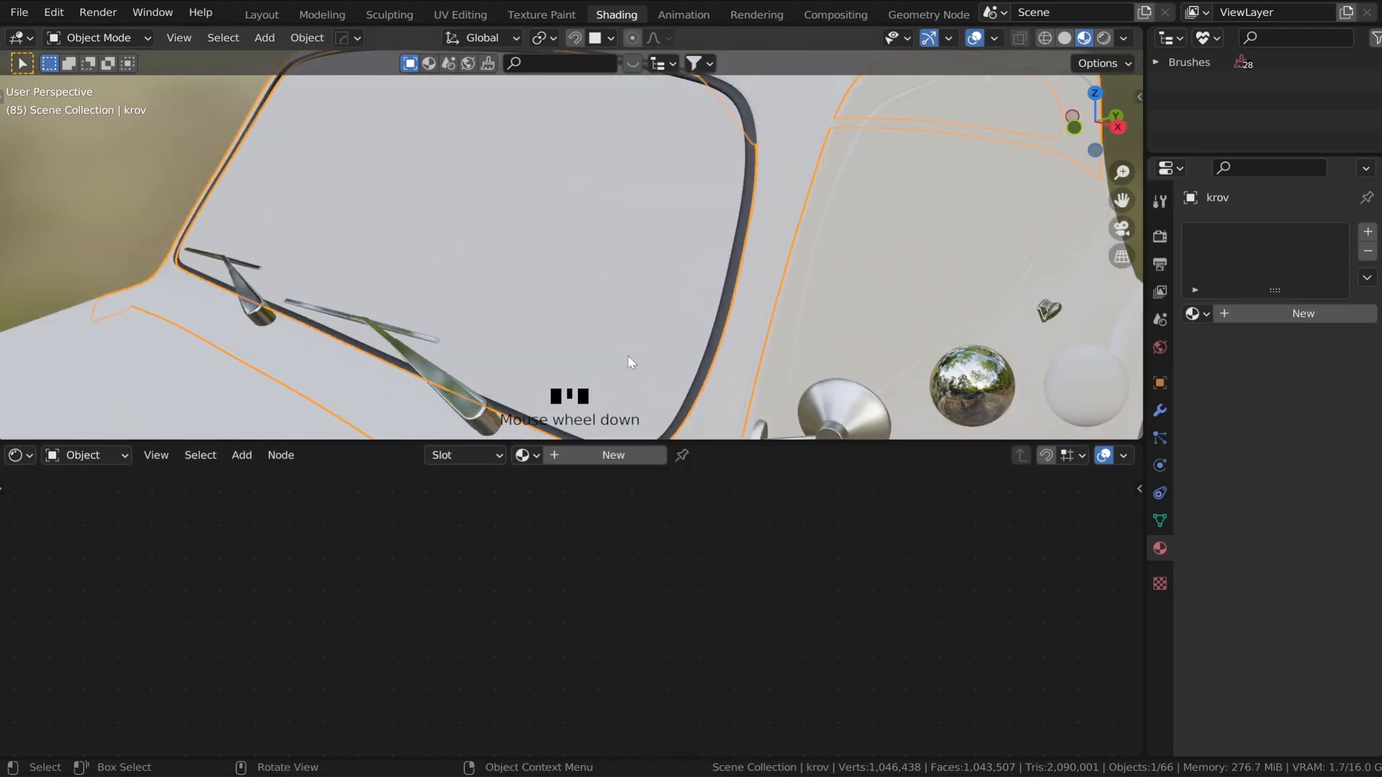
click(717, 334)
middle_drag(717, 335, 663, 348)
scroll(620, 323, up, 2)
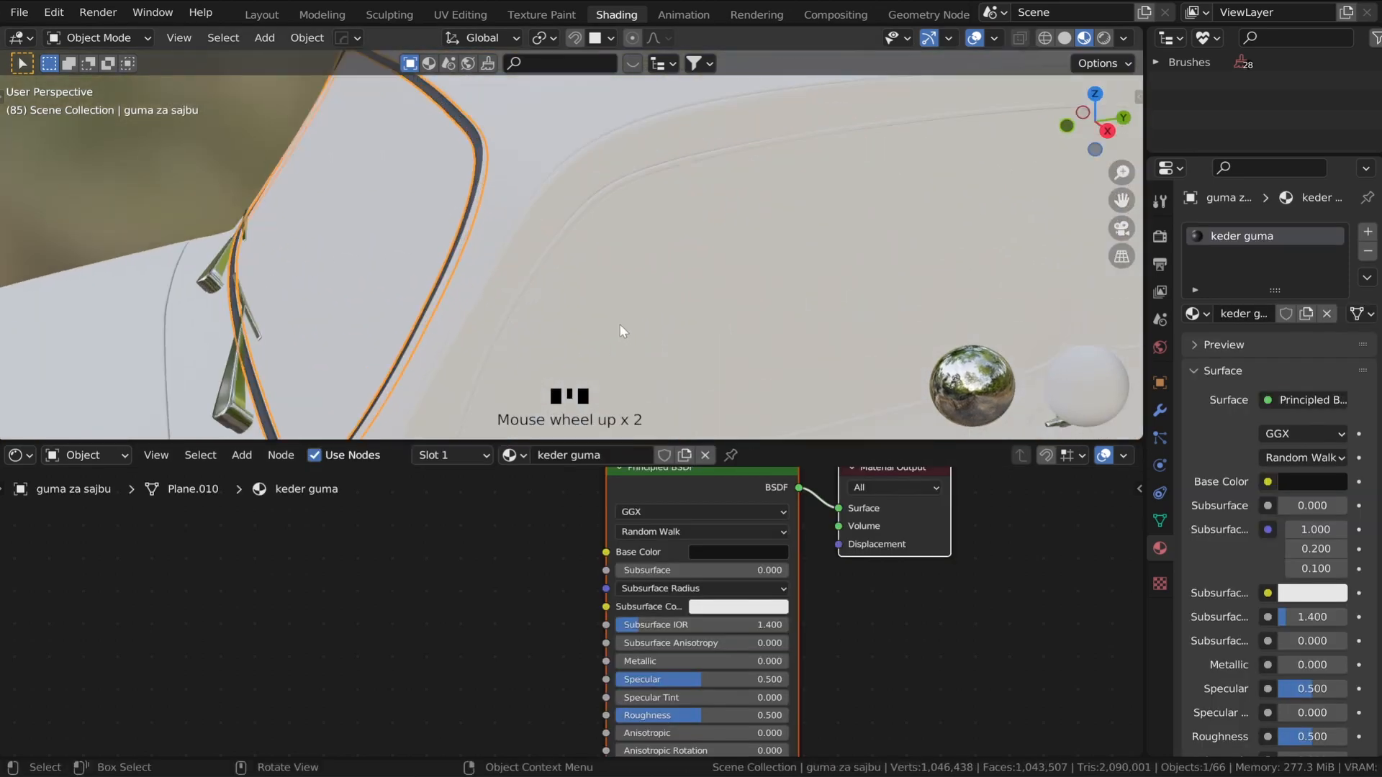
scroll(587, 210, down, 1)
middle_drag(651, 235, 734, 200)
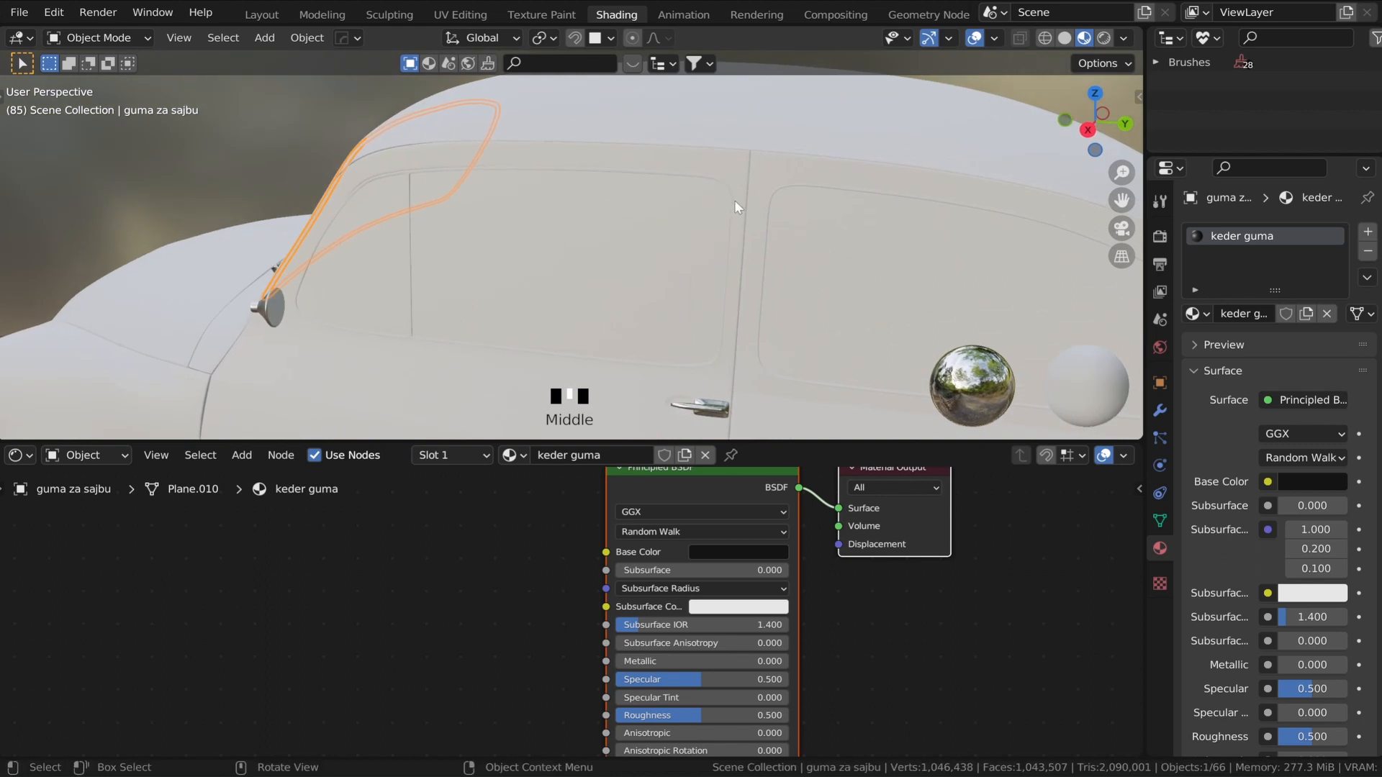
shift+click(769, 197)
scroll(767, 199, down, 1)
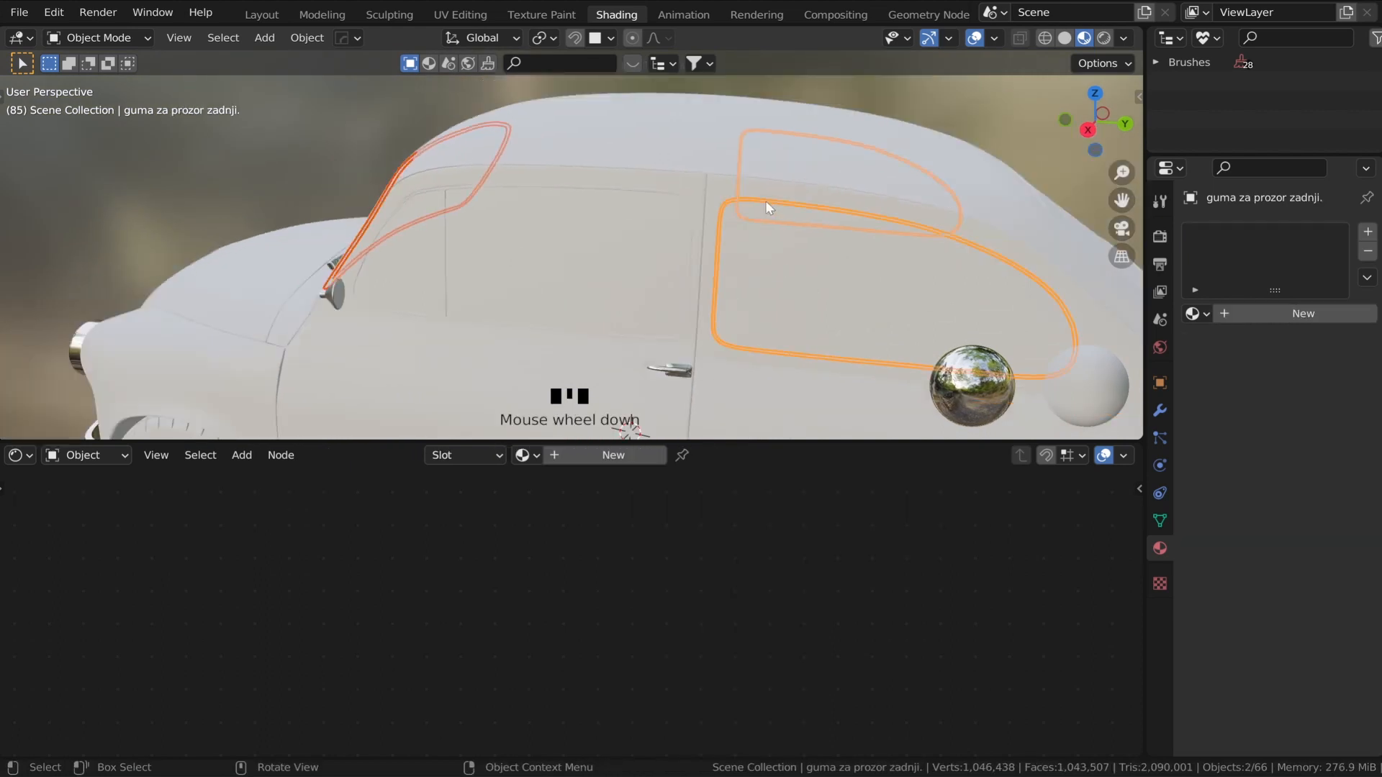
click(725, 201)
click(728, 202)
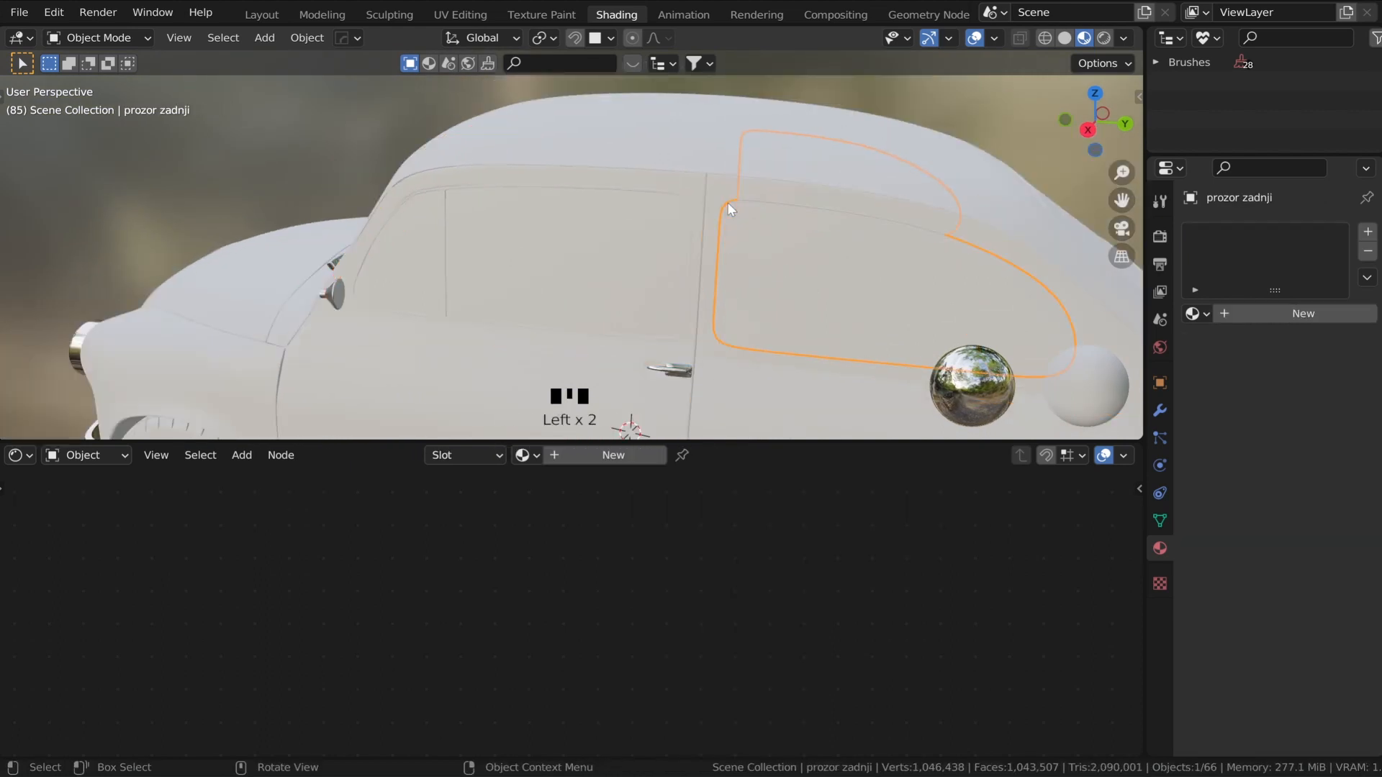
key(g)
- Select the rubber seals of the rear side windows, the rear windshield and the tail lights together
click(720, 214)
click(720, 213)
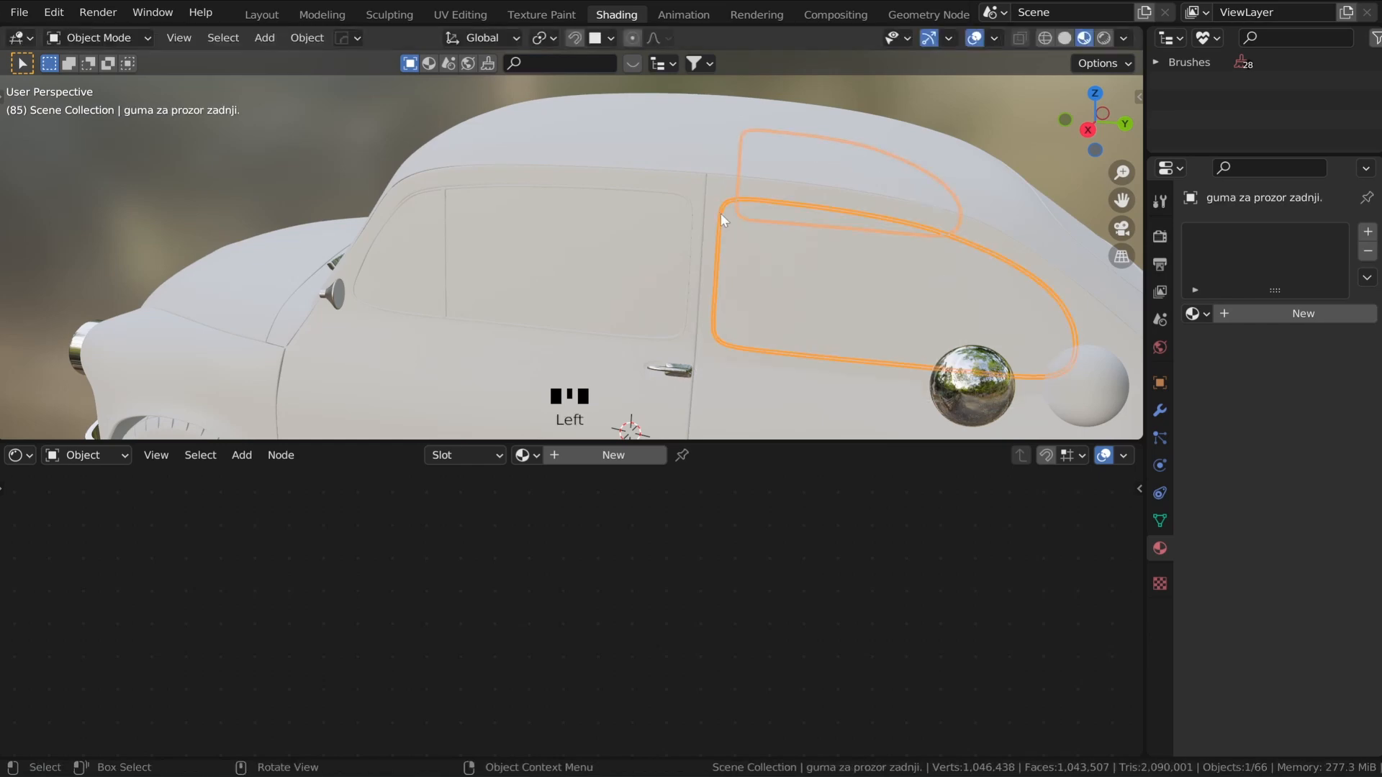
middle_drag(719, 213, 607, 217)
scroll(618, 220, up, 3)
shift+click(626, 224)
scroll(678, 229, up, 2)
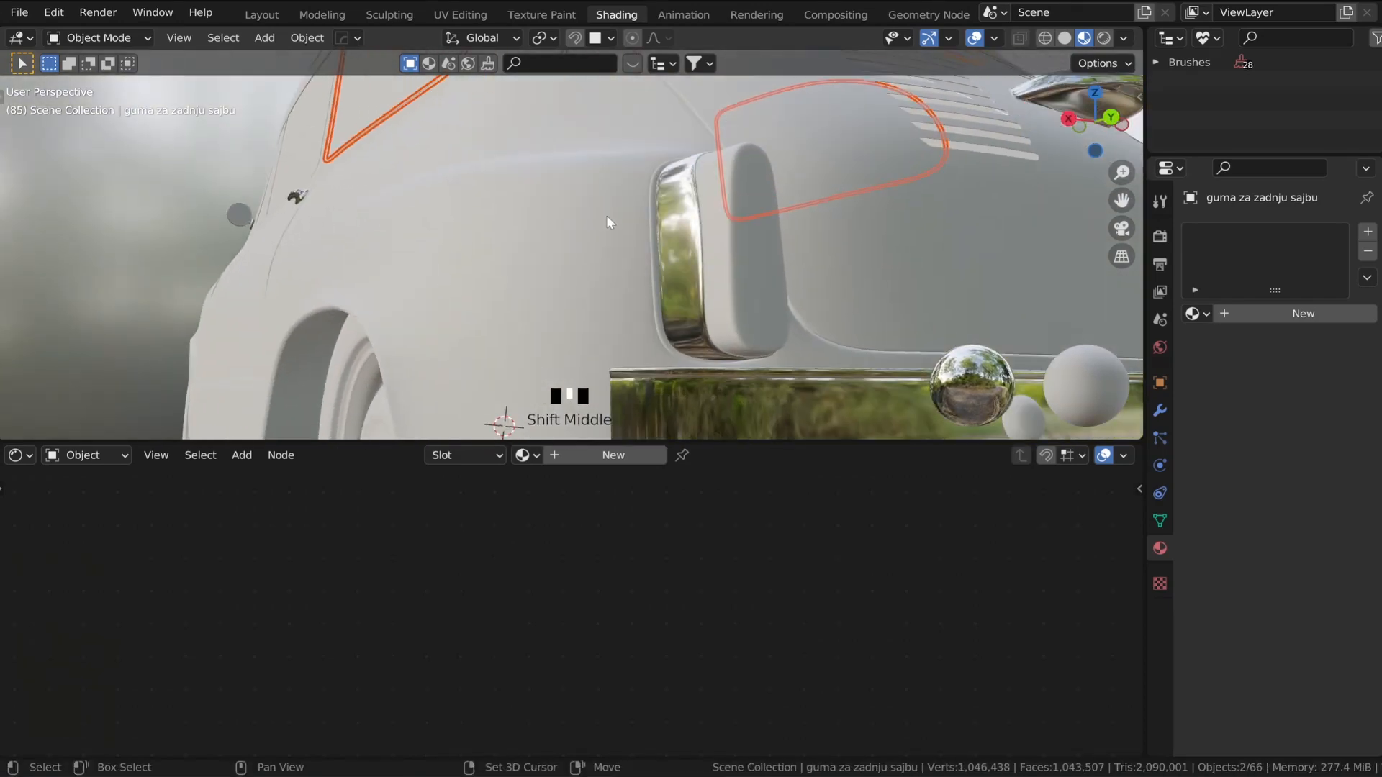
shift+click(653, 237)
- Add the windshield seal as the active object and link its keder guma material to the other selected seals
scroll(713, 217, down, 4)
middle_drag(713, 217, 514, 309)
scroll(528, 270, up, 3)
scroll(513, 309, up, 2)
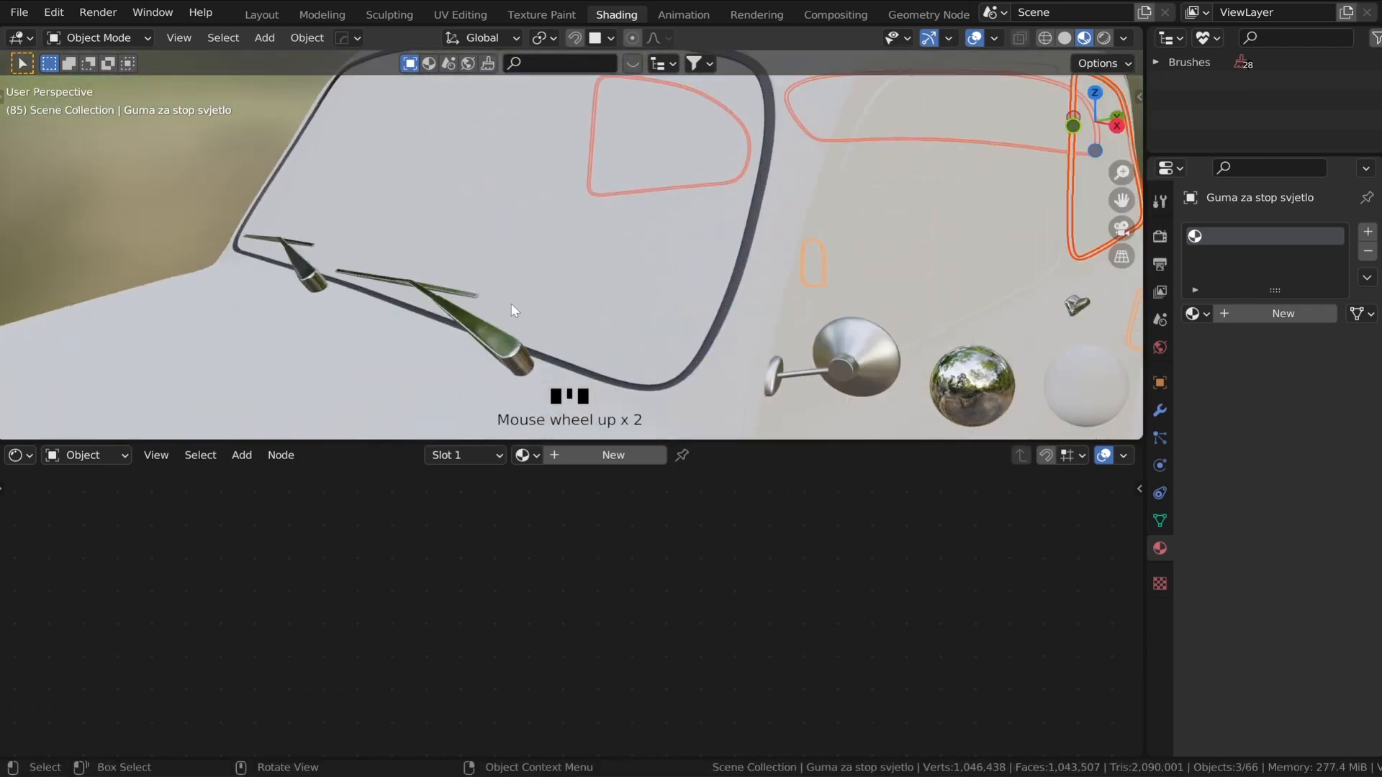
middle_drag(620, 296, 576, 297)
scroll(592, 299, up, 1)
shift+click(554, 282)
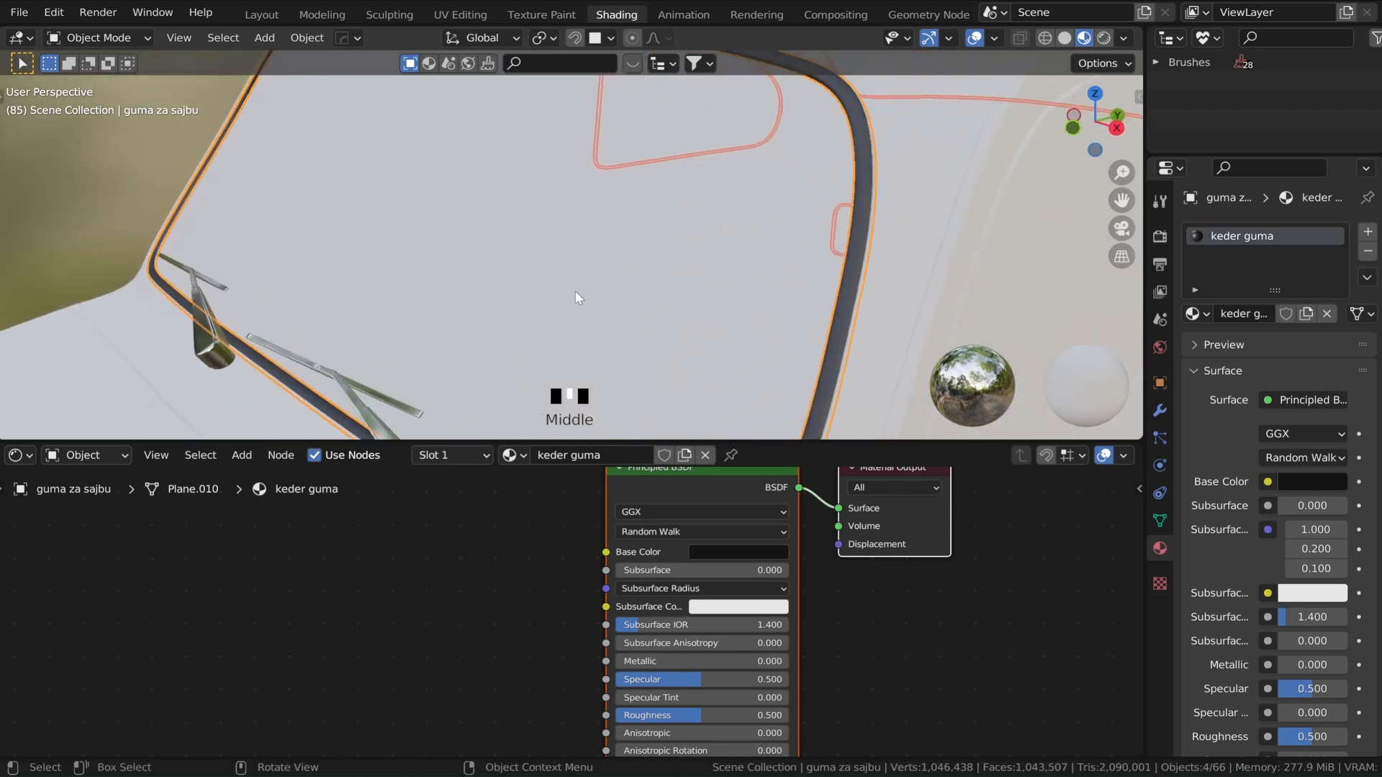
key(ctrl+l)
click(575, 290)
scroll(776, 231, down, 3)
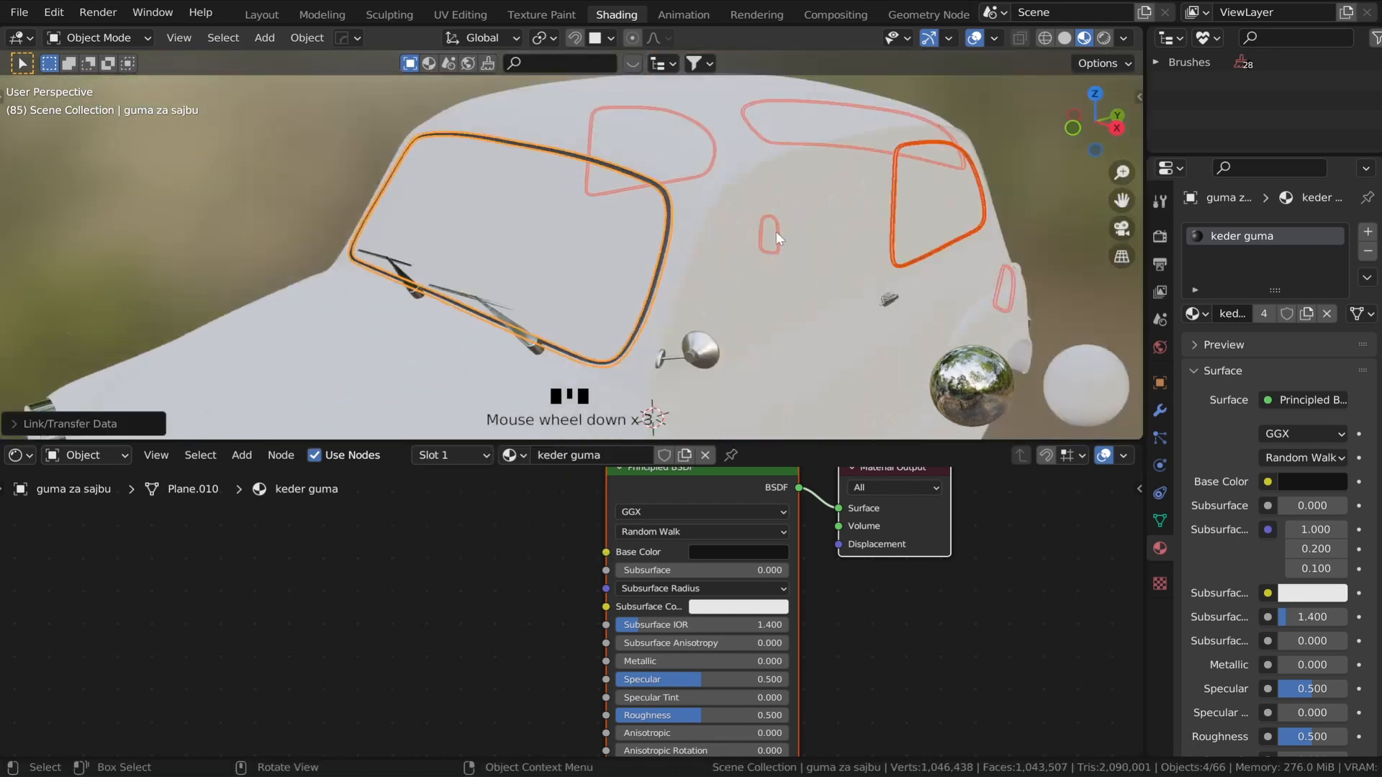
- Assign the keder guma material to the second material slot of the chrome fixture on the slatted rear engine lid
middle_drag(775, 231, 512, 235)
scroll(513, 235, up, 1)
click(910, 170)
scroll(762, 241, up, 2)
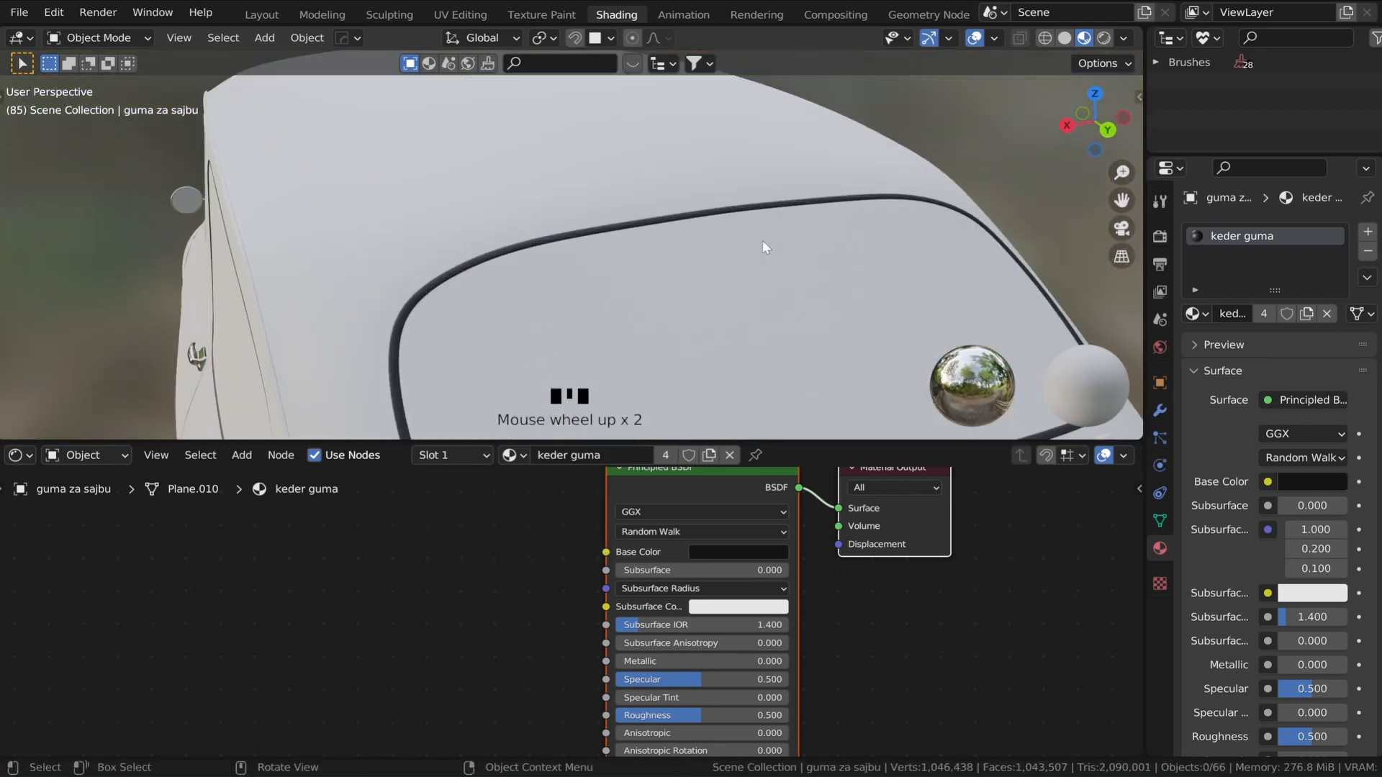
middle_drag(762, 241, 548, 235)
click(462, 251)
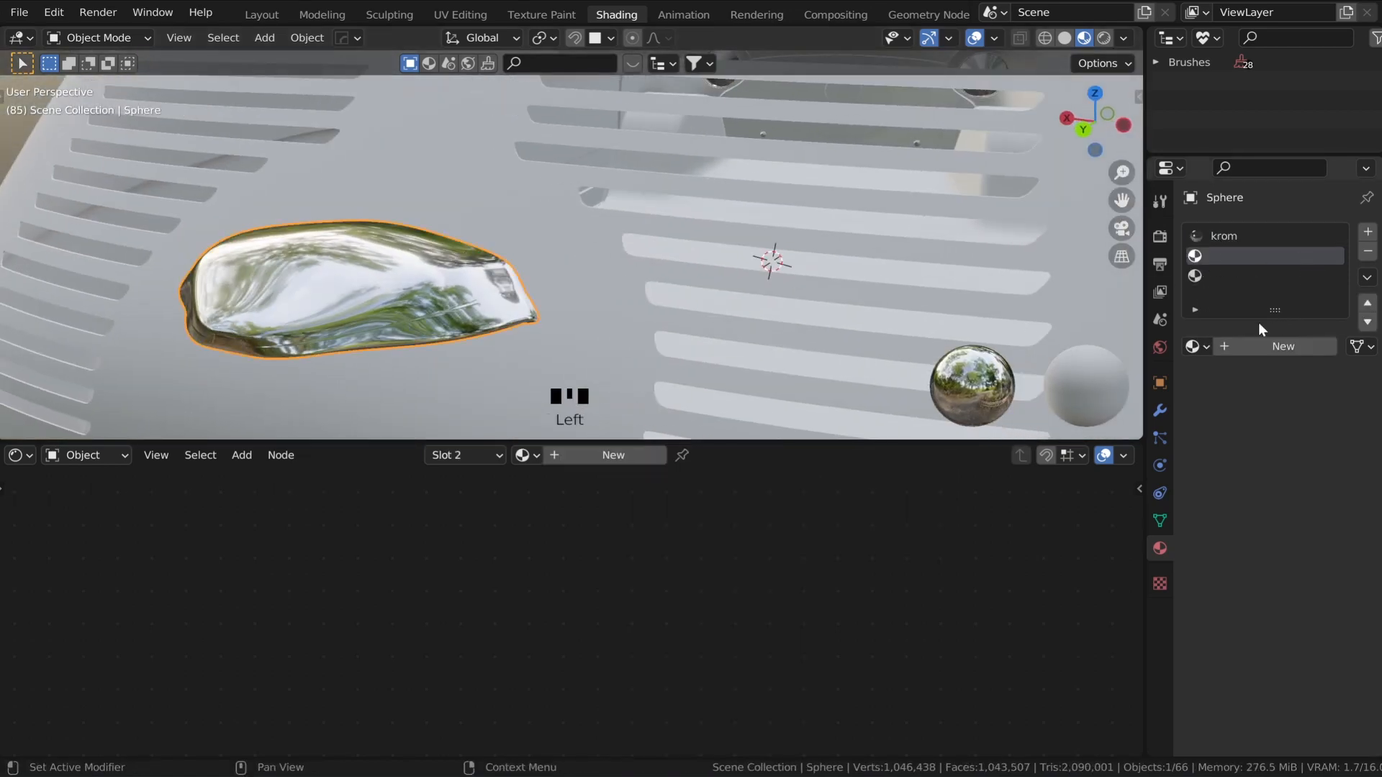
click(1197, 347)
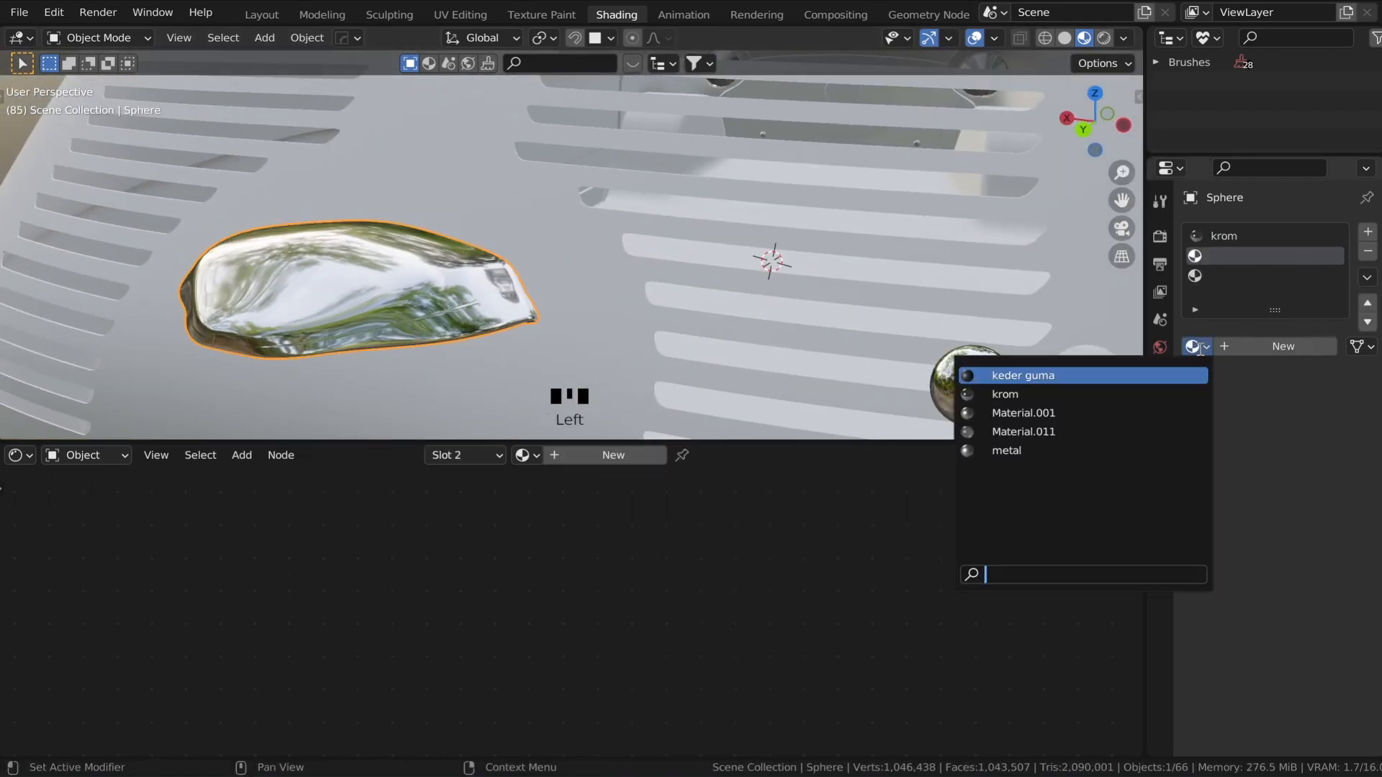
click(999, 375)
ctrl+middle_drag(544, 302, 529, 277)
scroll(547, 253, up, 2)
click(548, 257)
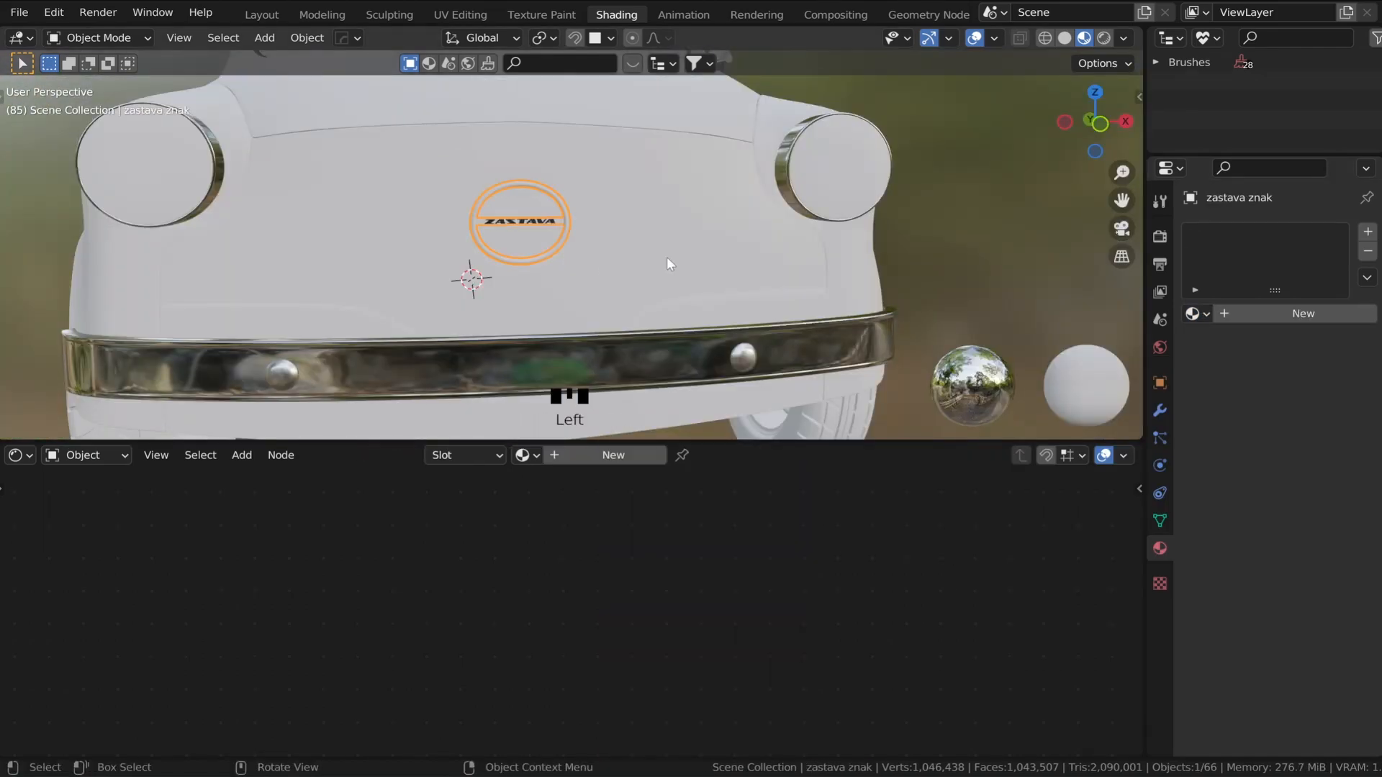
shift+middle_drag(666, 257, 618, 217)
shift+click(603, 215)
click(602, 212)
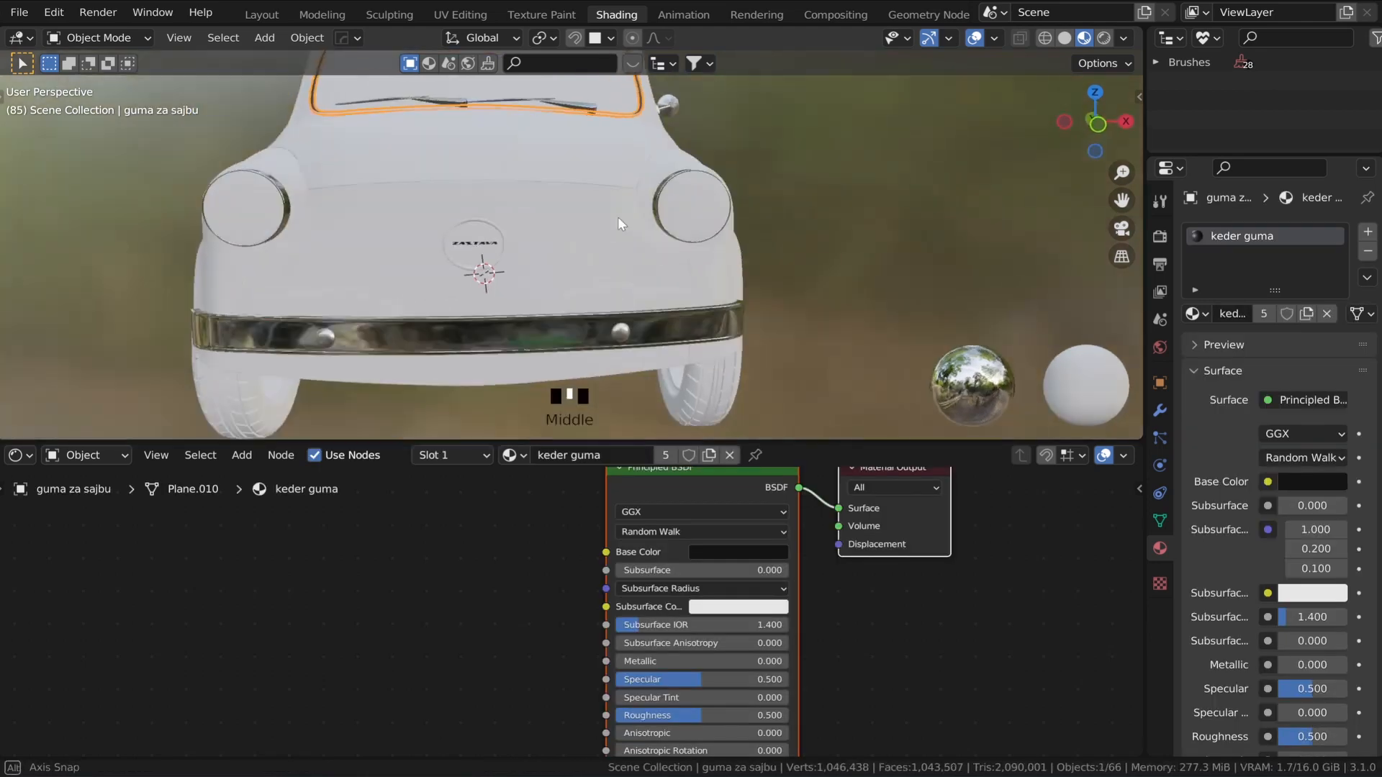
- Give the ring of the round Zastava badge on the car's front a new material
scroll(503, 231, up, 3)
click(481, 238)
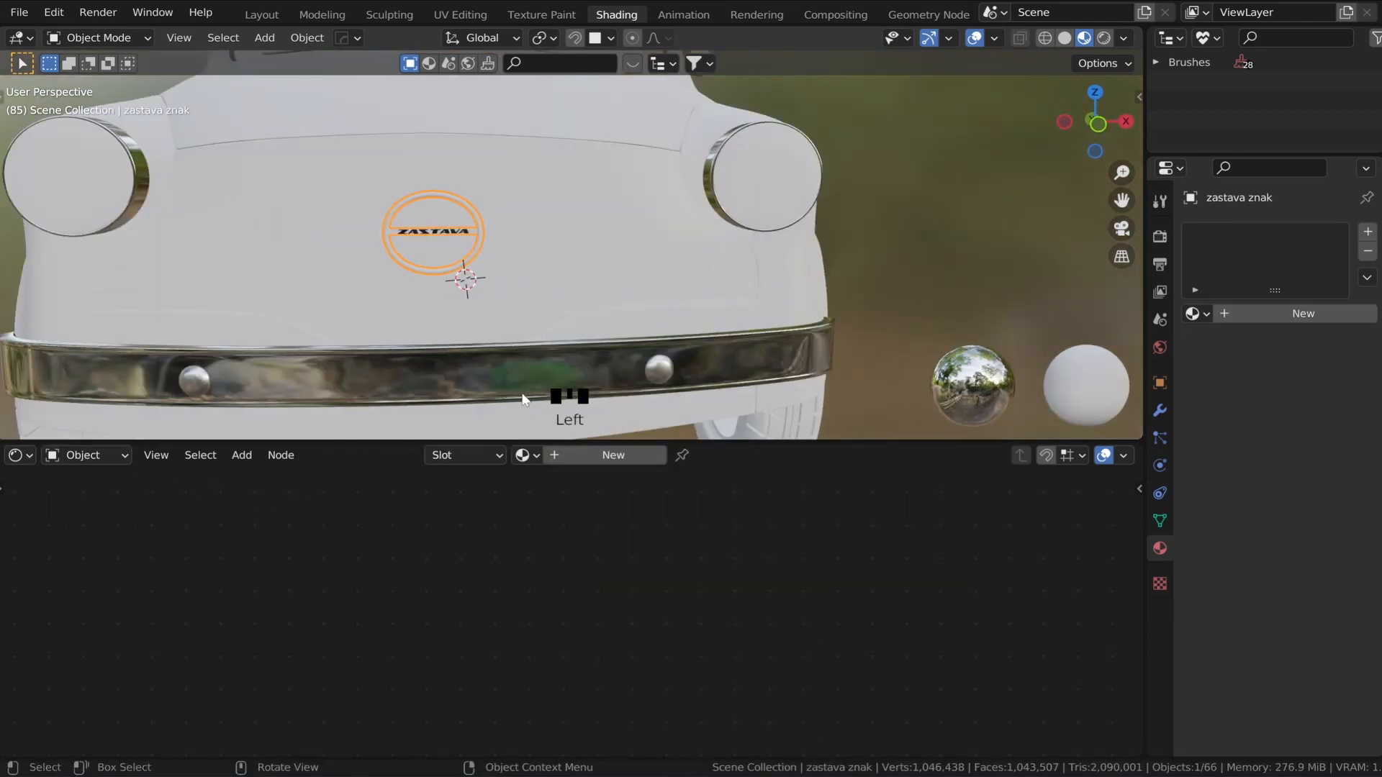
click(502, 455)
click(502, 455)
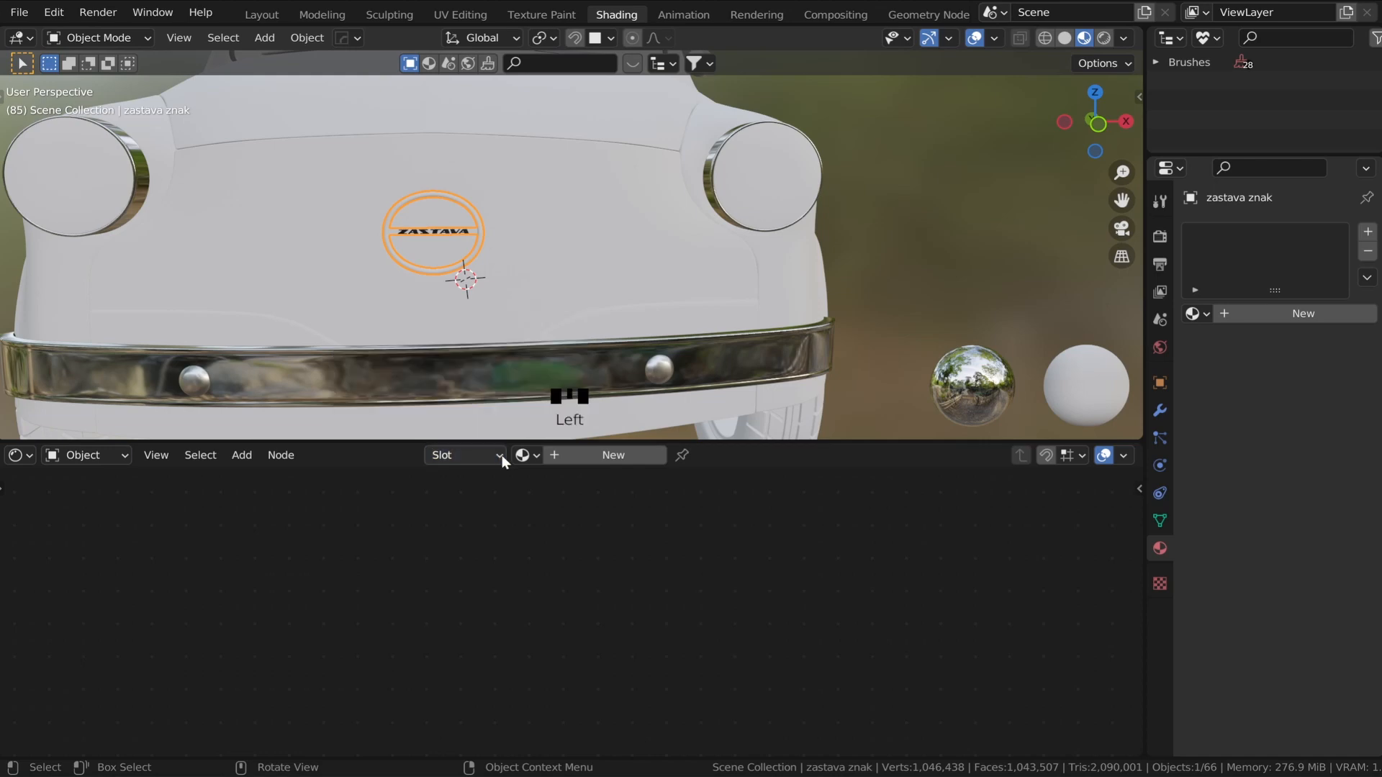
click(585, 457)
- Isolate the front badge ring in local view
scroll(435, 280, down, 3)
middle_drag(434, 281, 503, 271)
key(KP_Divide)
scroll(497, 266, up, 3)
shift+middle_drag(500, 268, 491, 250)
- Set the badge material's base color to near-black with an HSV value of 0.008
scroll(550, 504, down, 2)
middle_drag(551, 508, 510, 563)
scroll(621, 593, up, 4)
click(656, 613)
drag(750, 439, 750, 486)
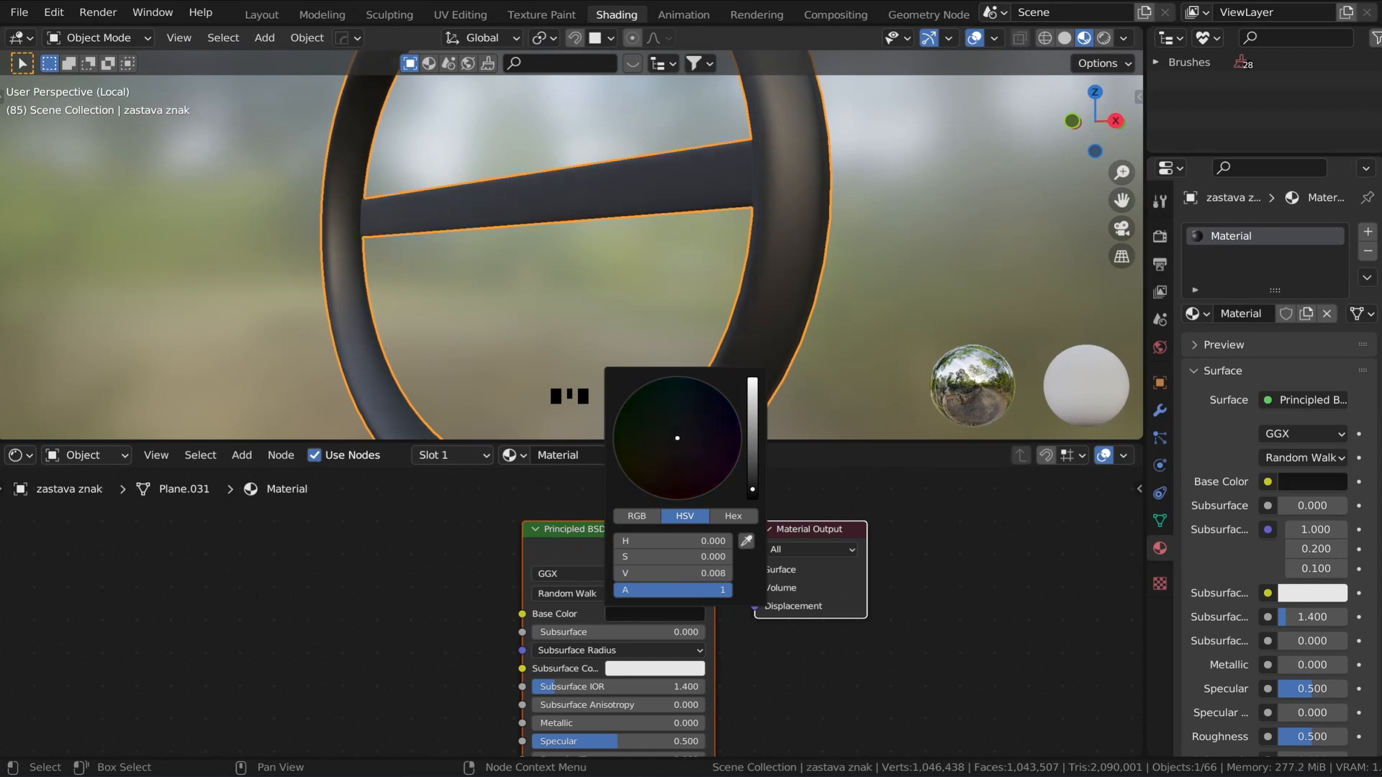
- Rename the badge ring's material as plastika
scroll(526, 612, down, 4)
middle_drag(472, 628, 567, 557)
scroll(606, 515, up, 2)
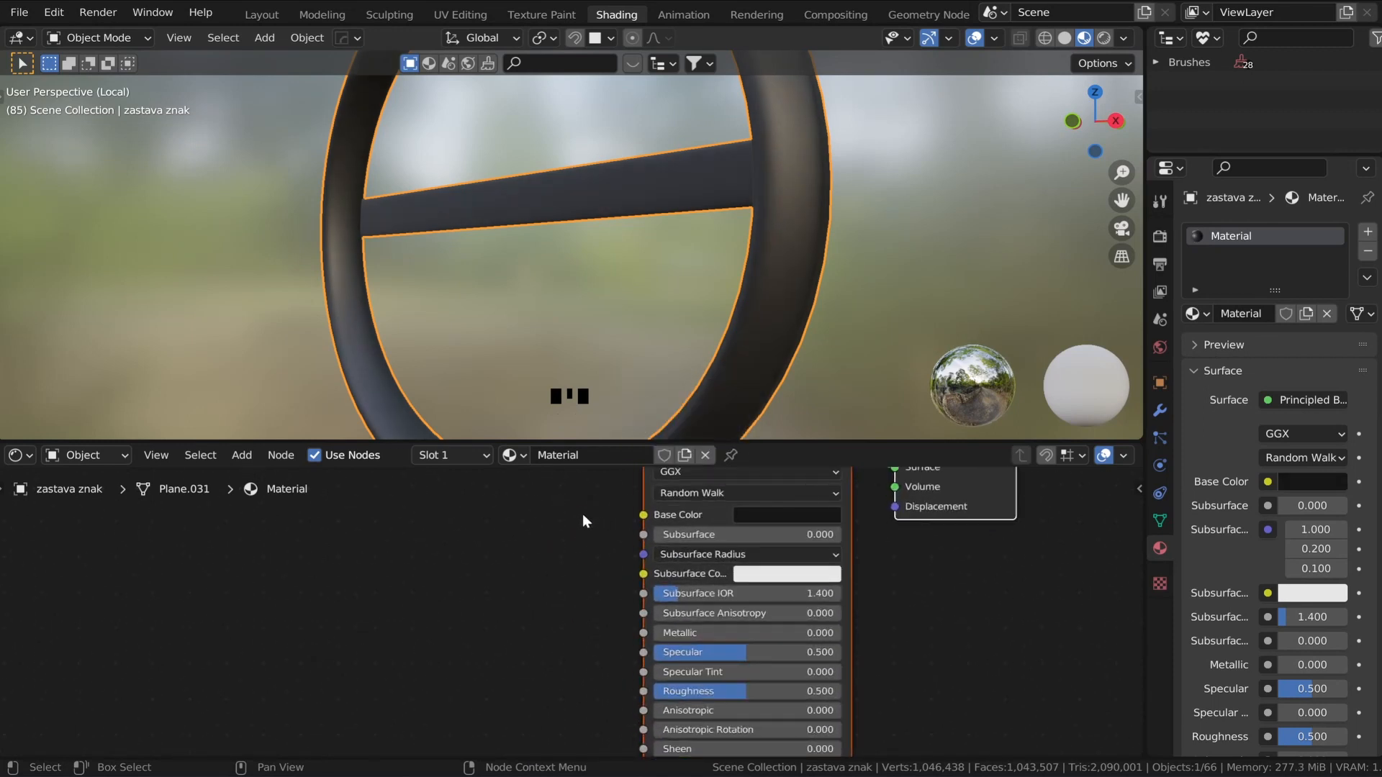
click(595, 454)
text(plastik)
key(Return)
- Add a Noise Texture node to the plastika material, placed in the free space before the Principled BSDF
scroll(574, 645, down, 2)
middle_drag(595, 657, 546, 650)
scroll(591, 566, down, 2)
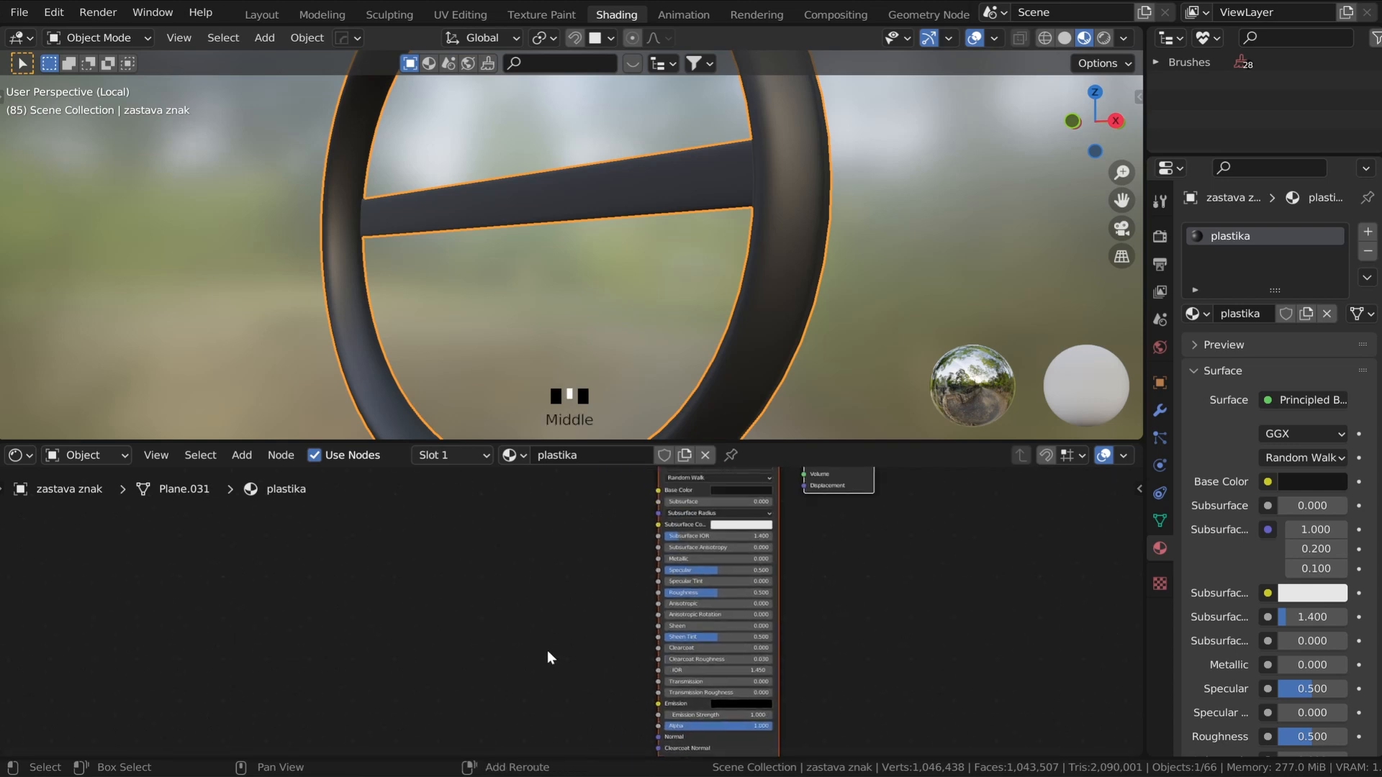
key(shift+a)
click(446, 548)
text(nois)
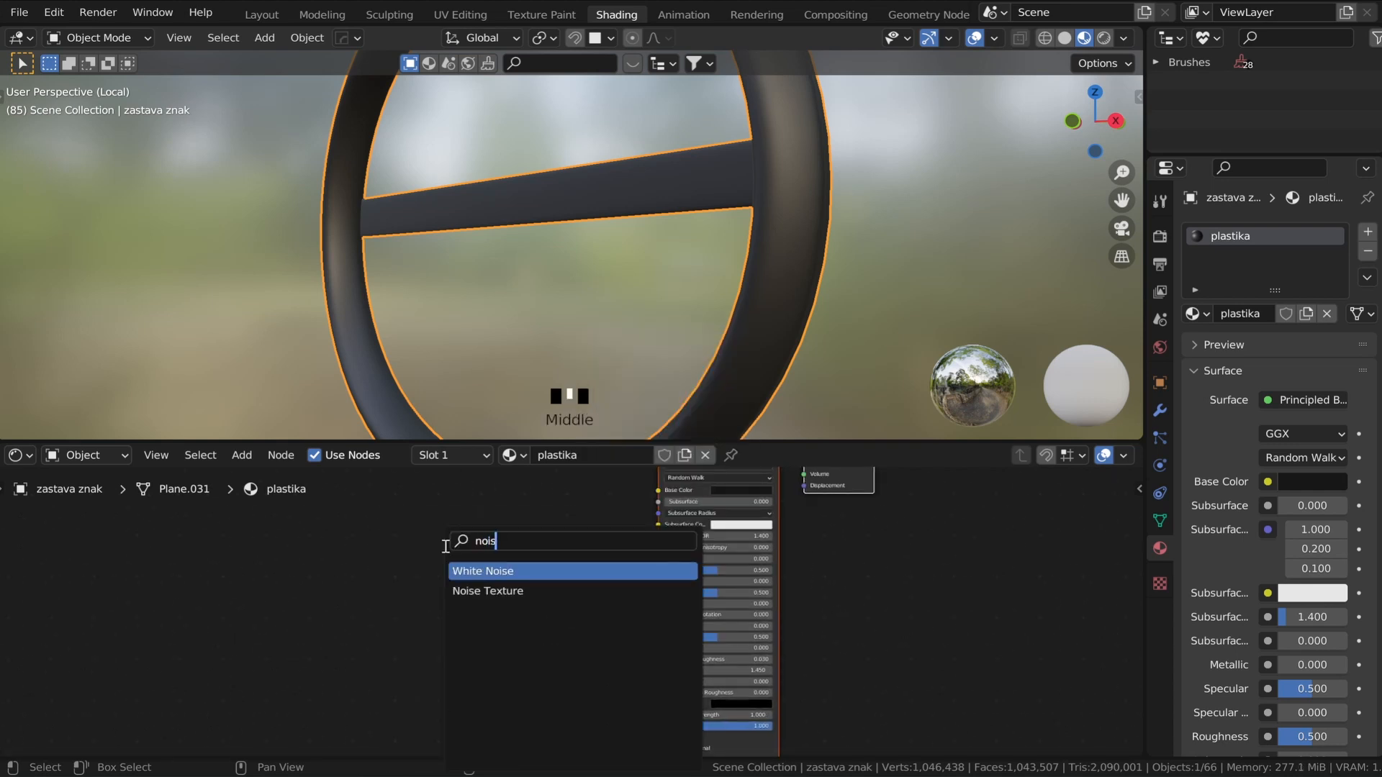
click(483, 591)
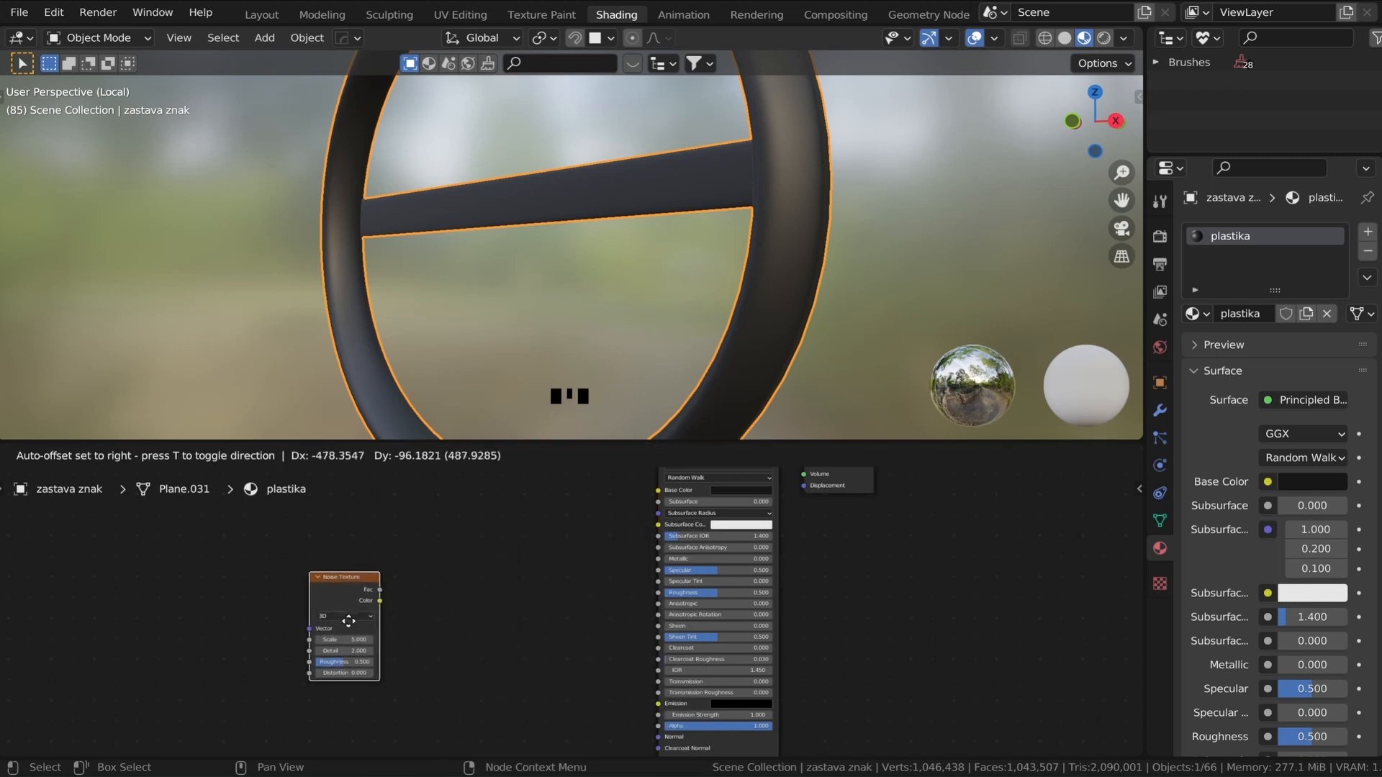
click(359, 633)
- Add a Texture Coordinate node without Mapping and connect its Object output to the Noise Texture's Vector input
scroll(359, 633, up, 2)
key(shift+a)
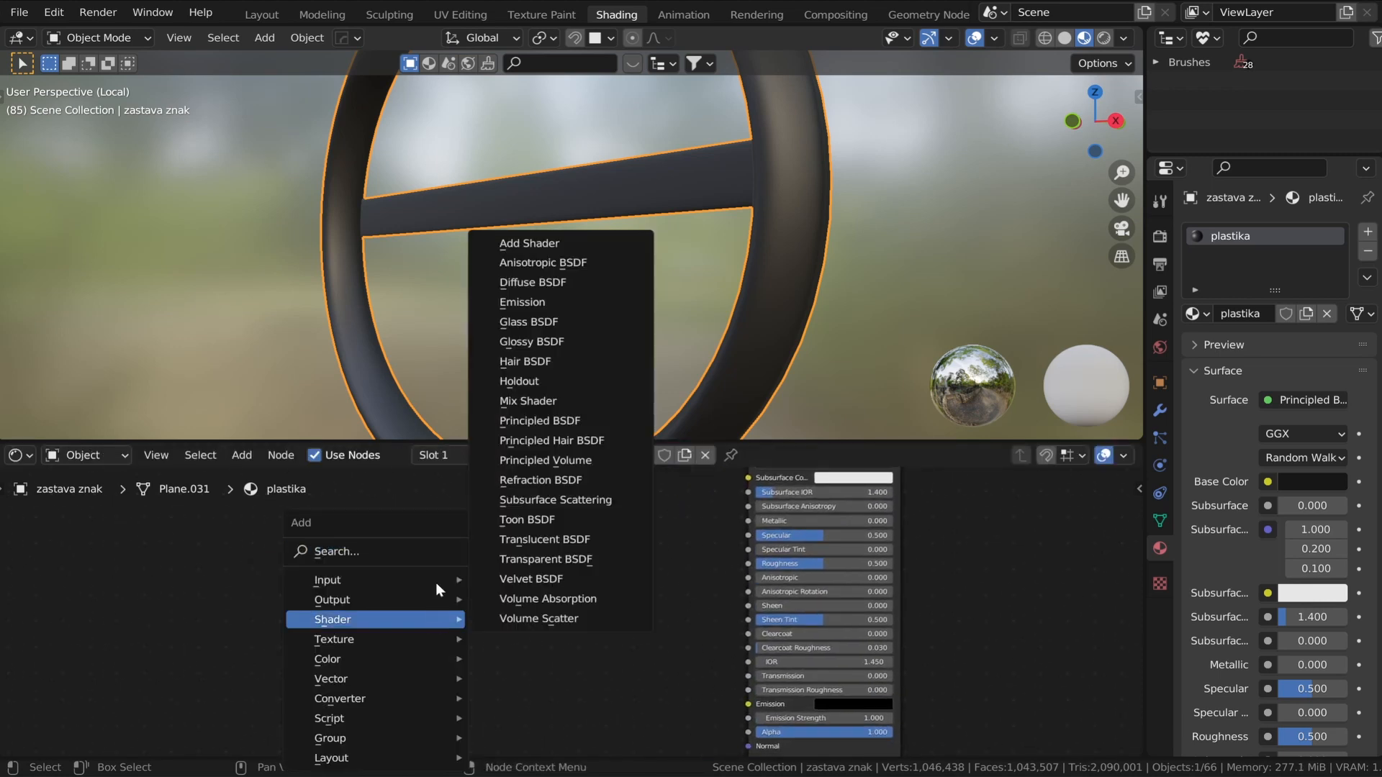
key(ctrl+t)
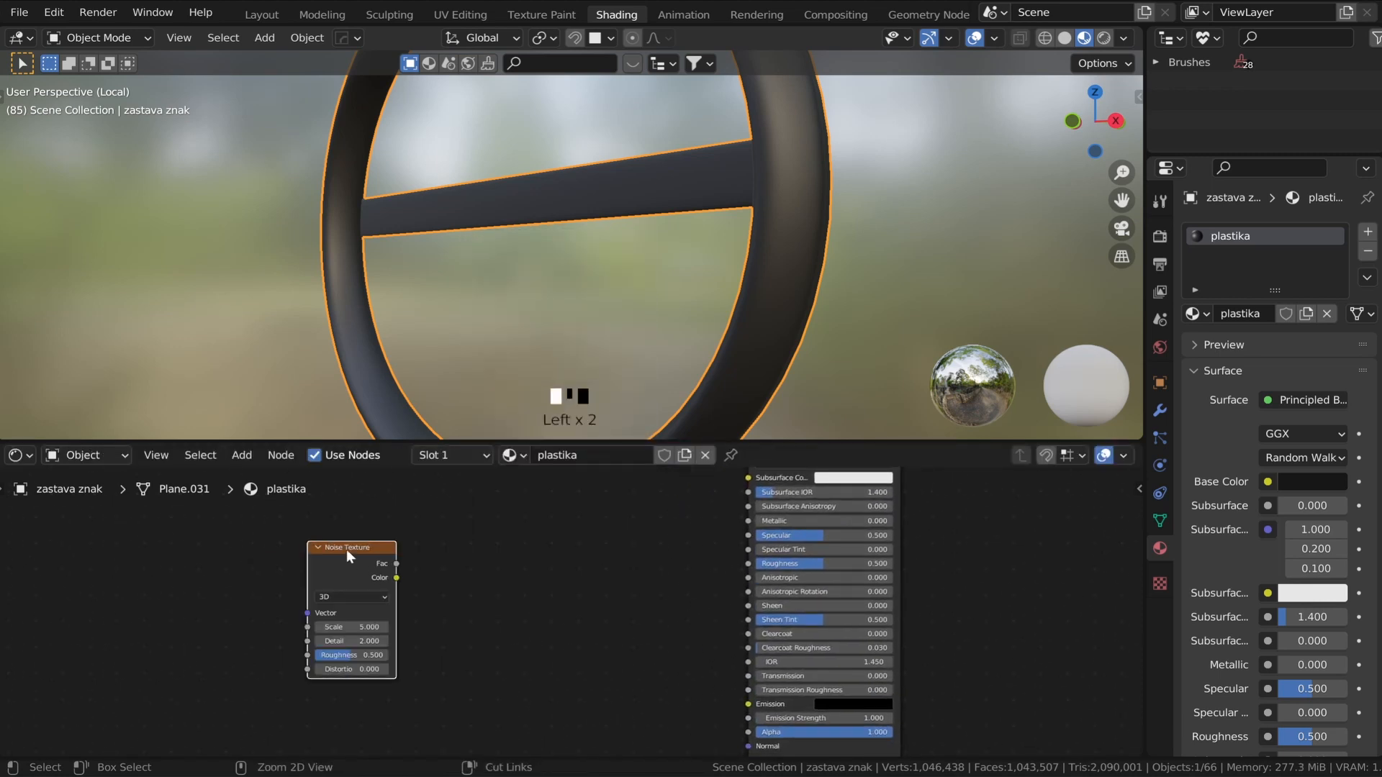
key(x)
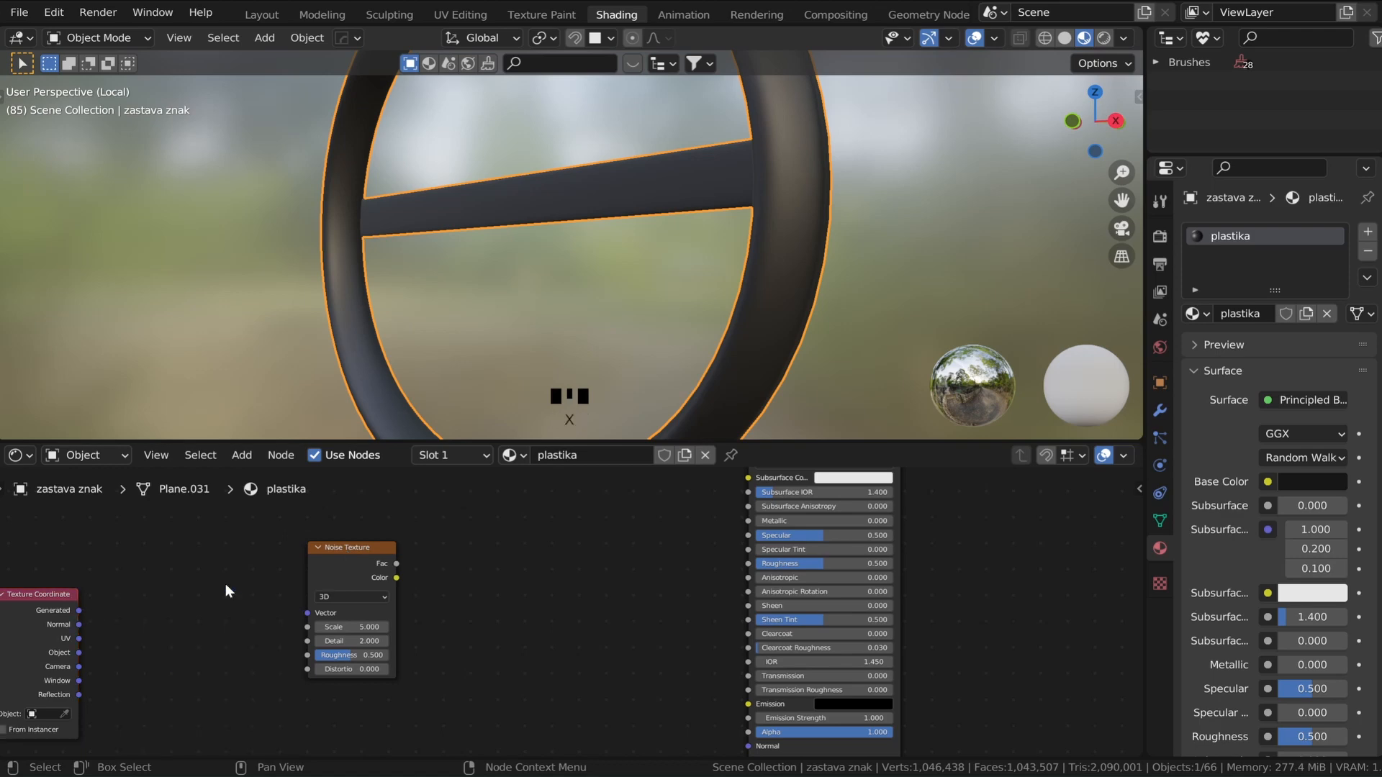
drag(79, 652, 331, 607)
scroll(331, 607, down, 2)
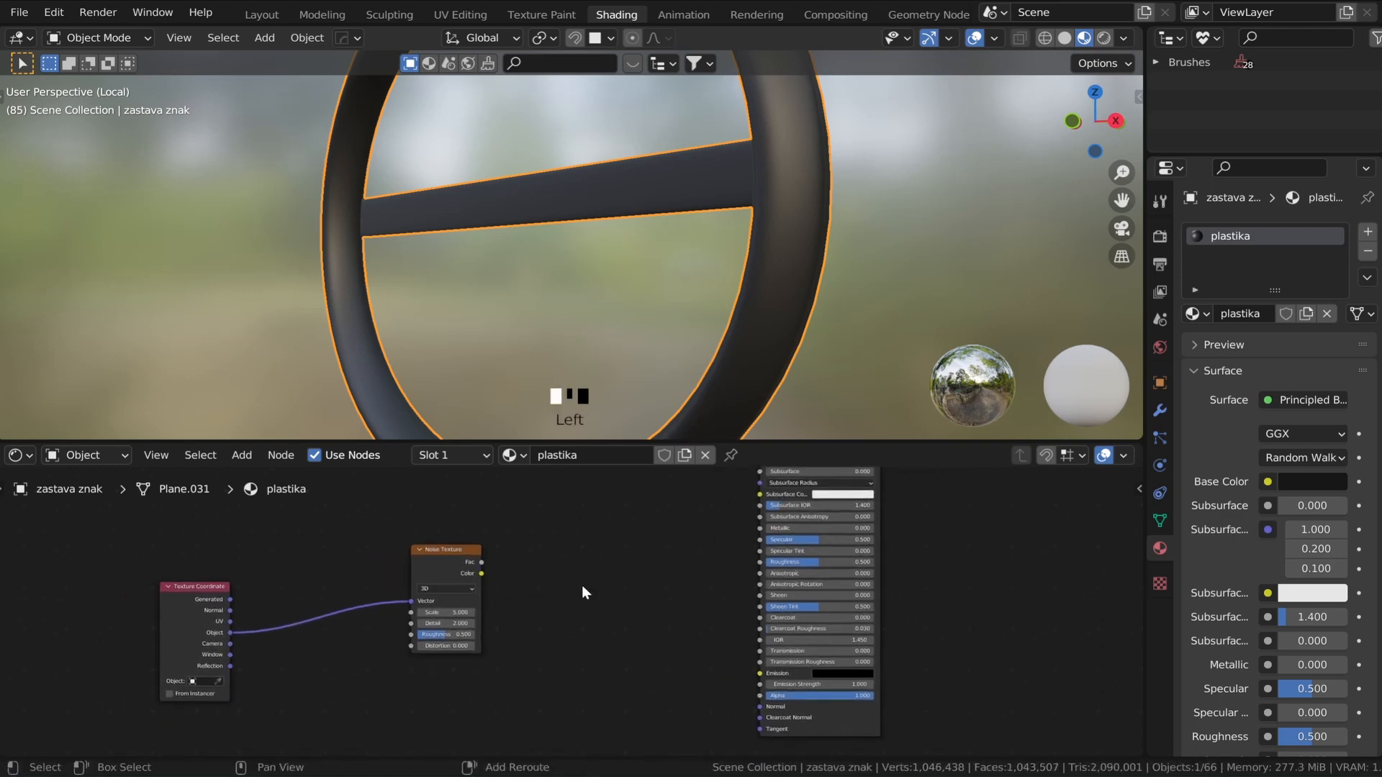
- Add a Bump node, feeding Noise Fac into its Height and its Normal into the Principled BSDF's Normal
key(shift+a)
mouse_move(565, 576)
click(549, 553)
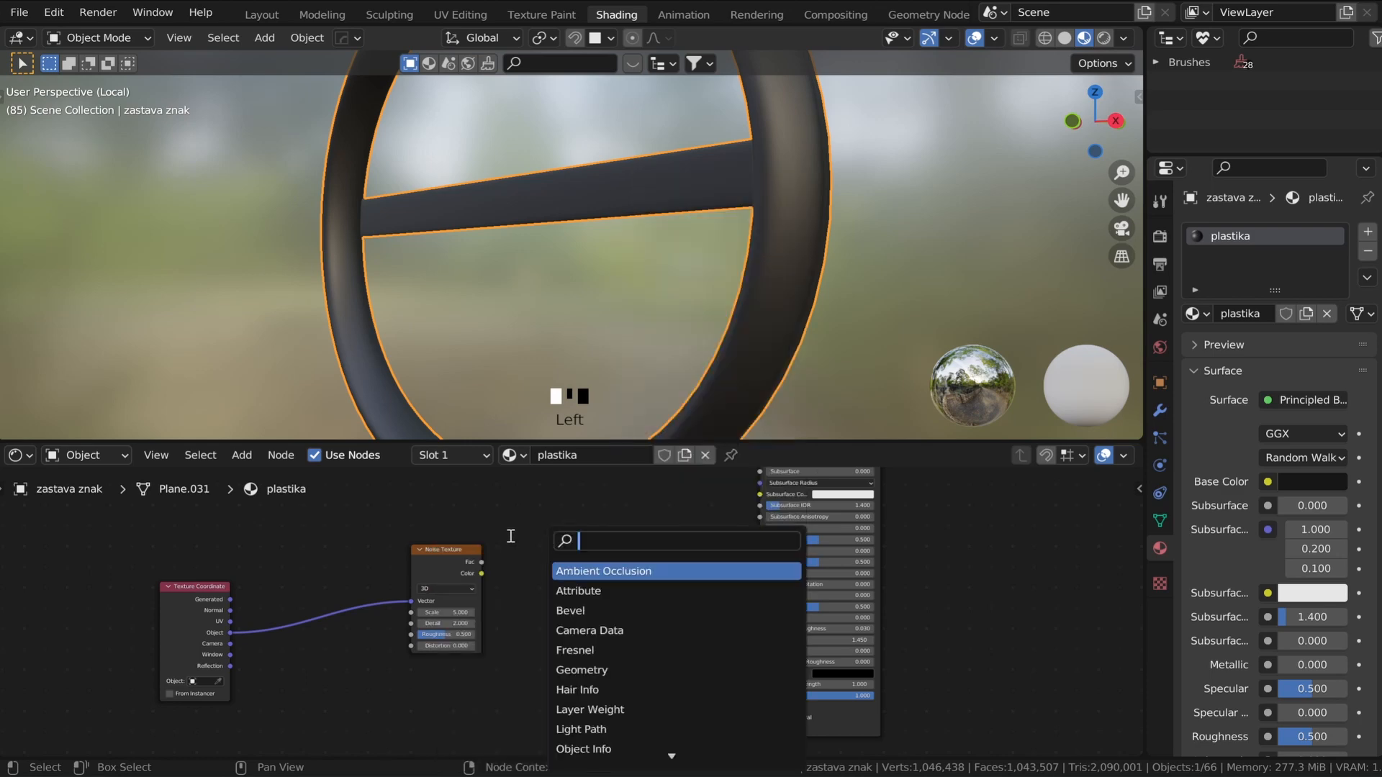
text(bum)
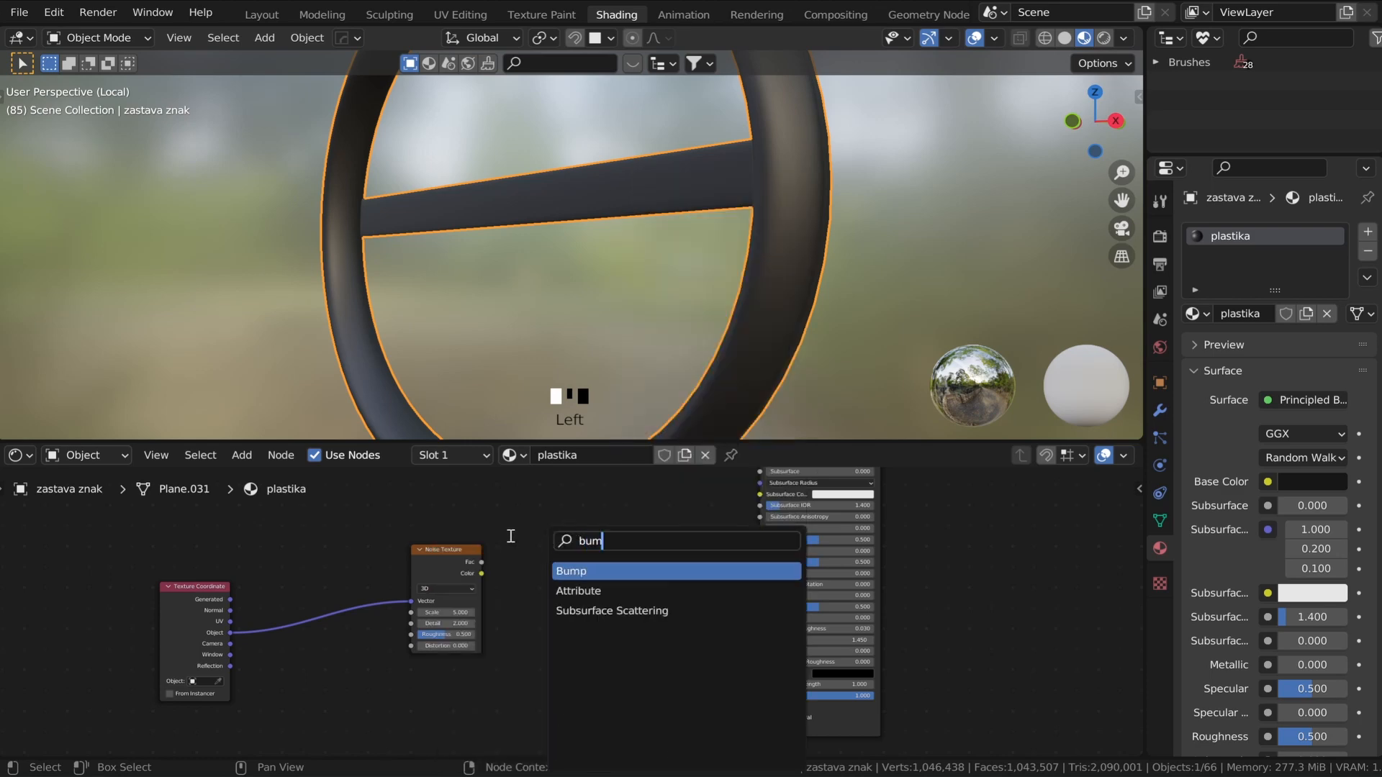
click(596, 570)
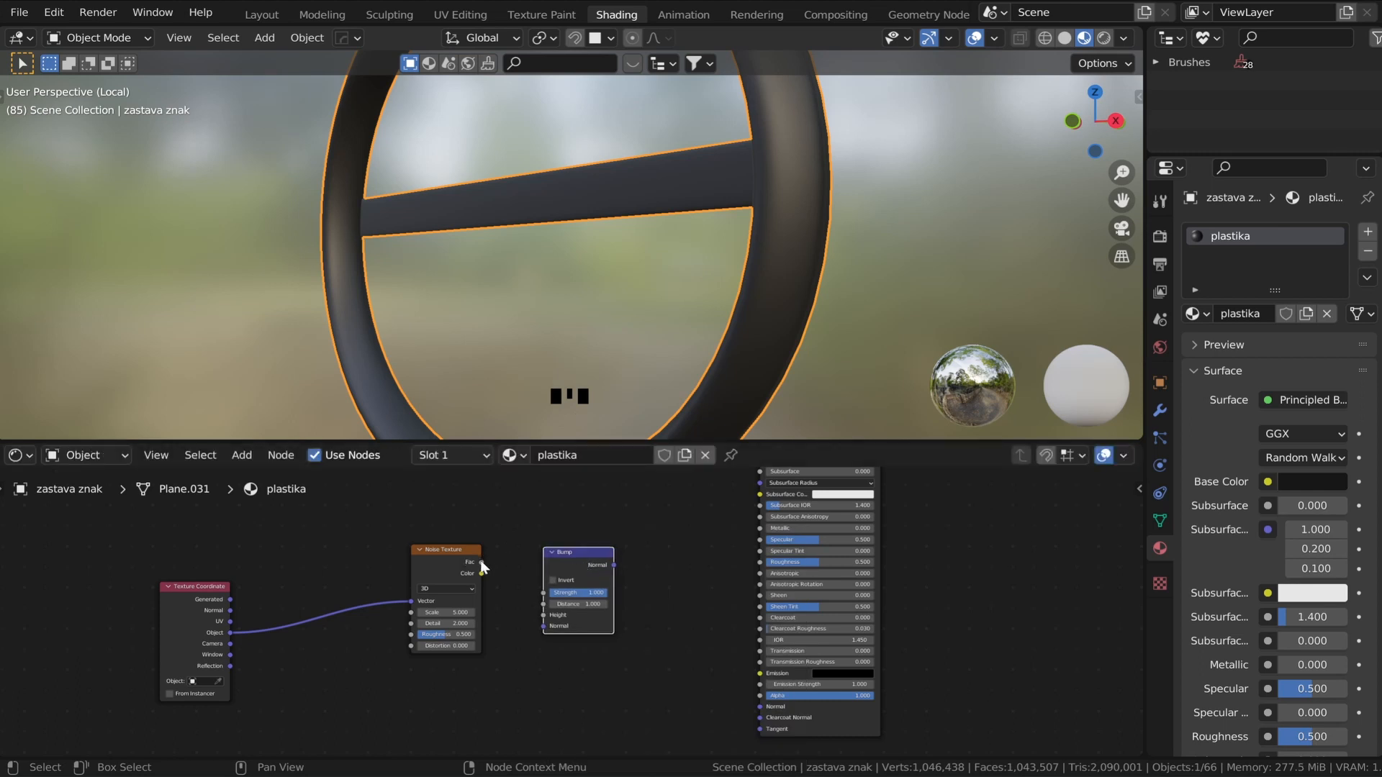
drag(480, 562, 553, 614)
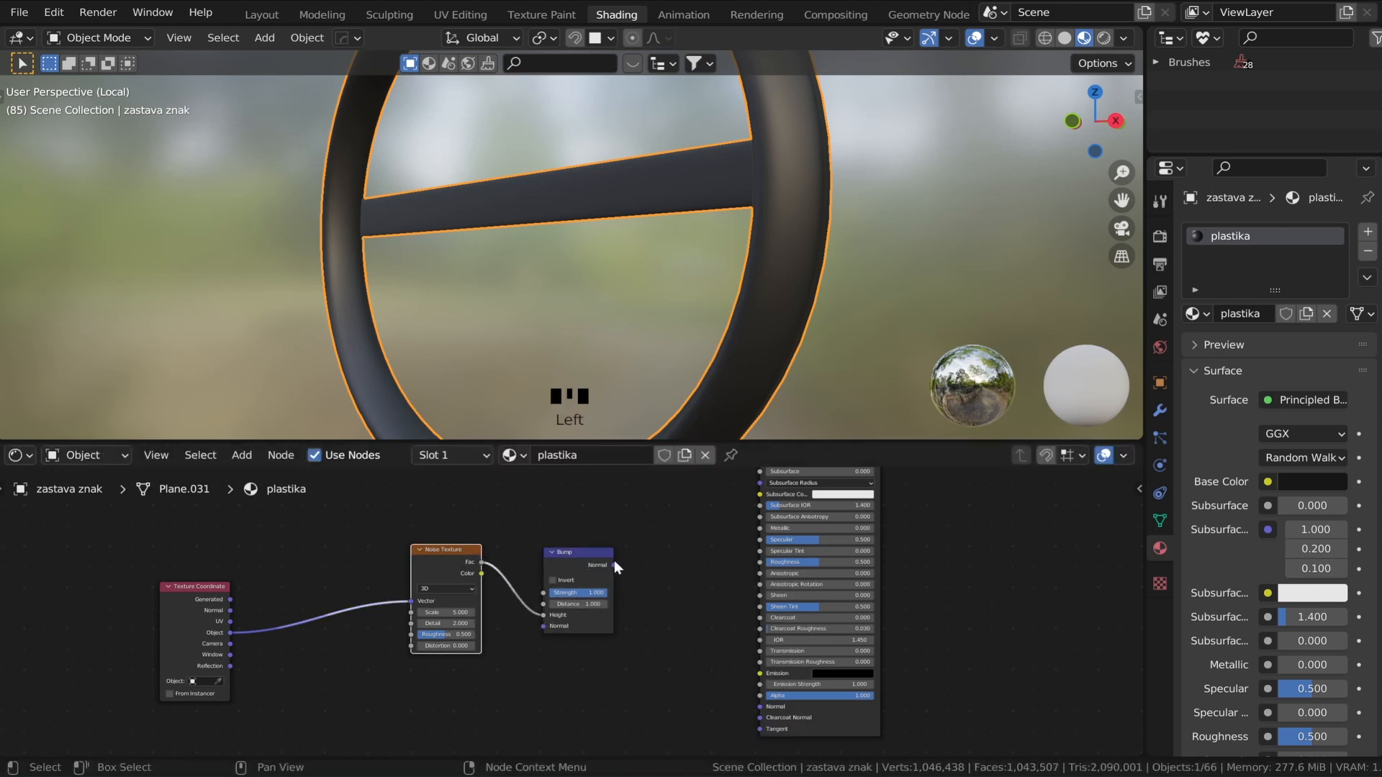
drag(615, 559, 760, 706)
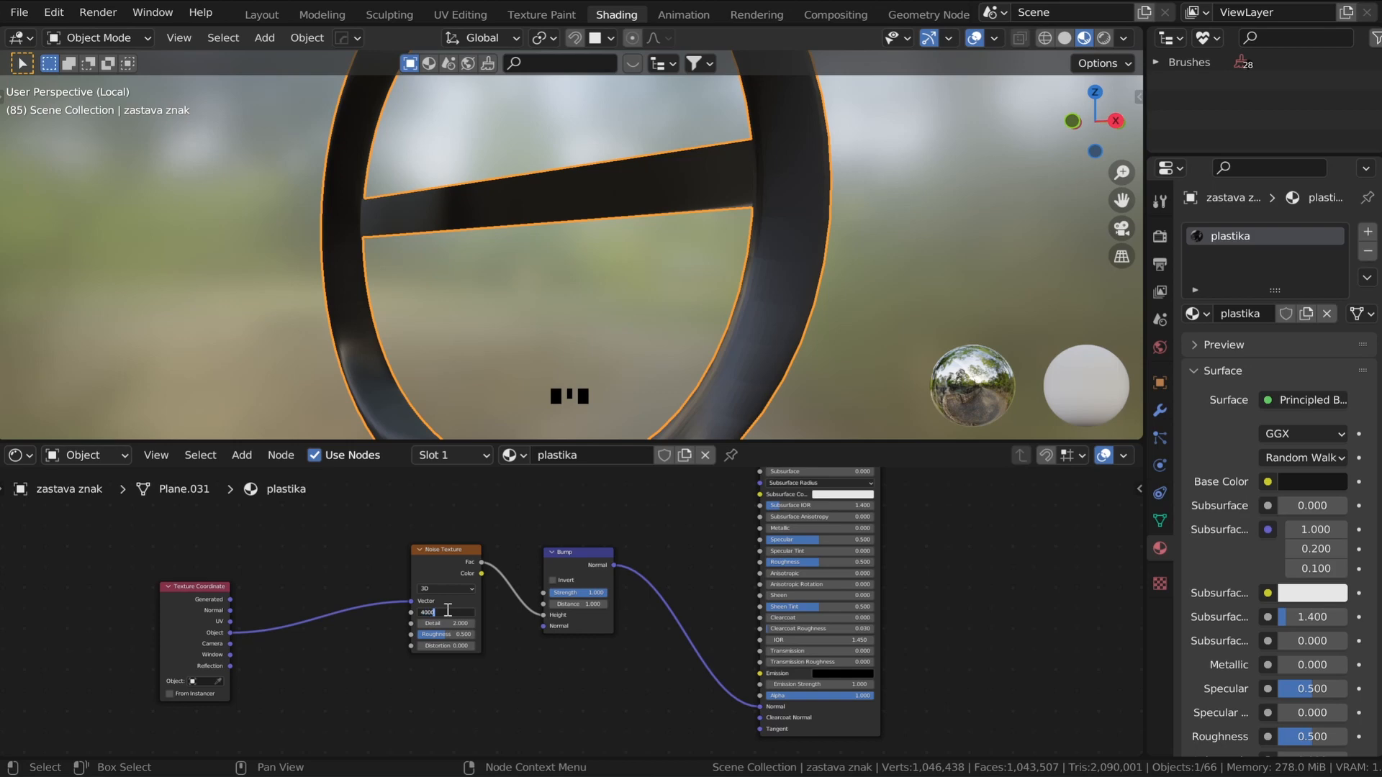
- Set the Noise Texture's scale to 4000 and its roughness to 1
key(KP_Enter)
scroll(667, 302, down, 2)
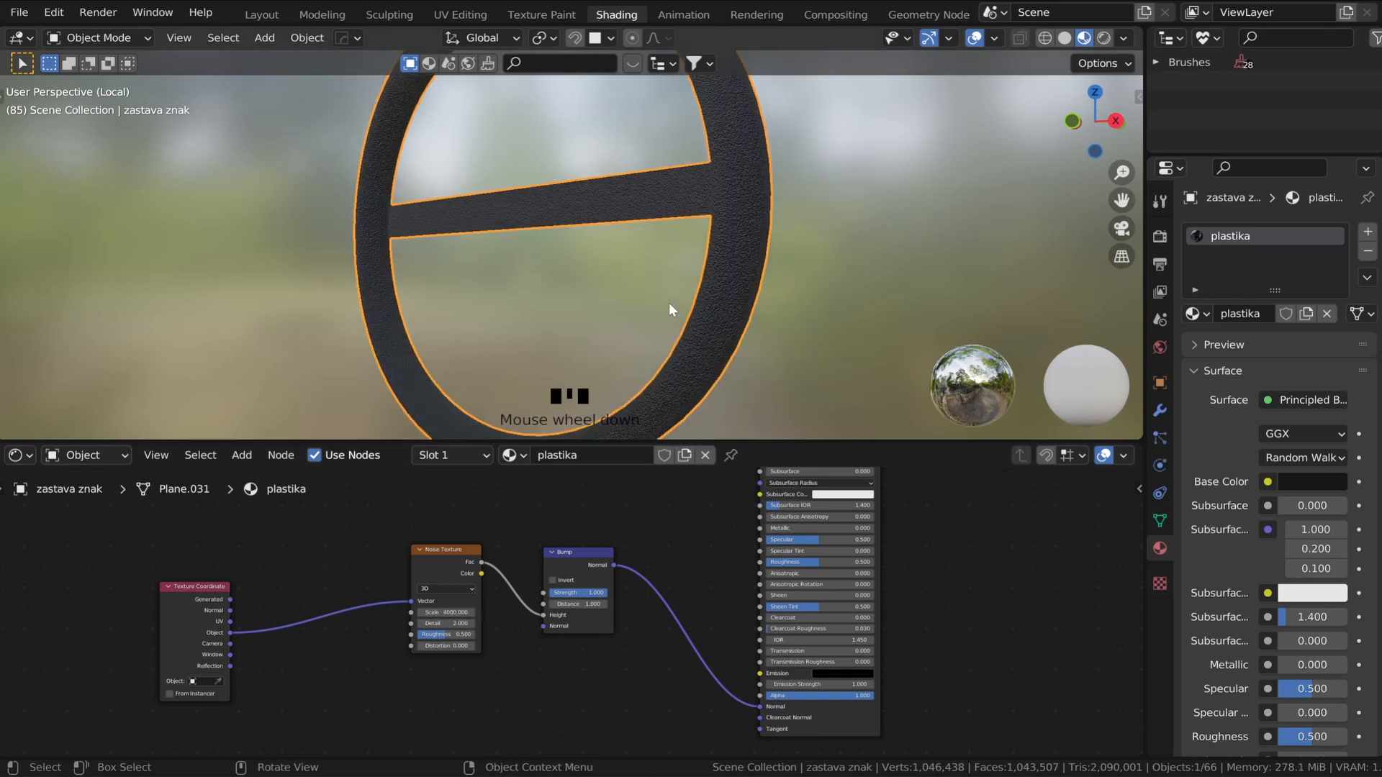
middle_drag(668, 302, 654, 311)
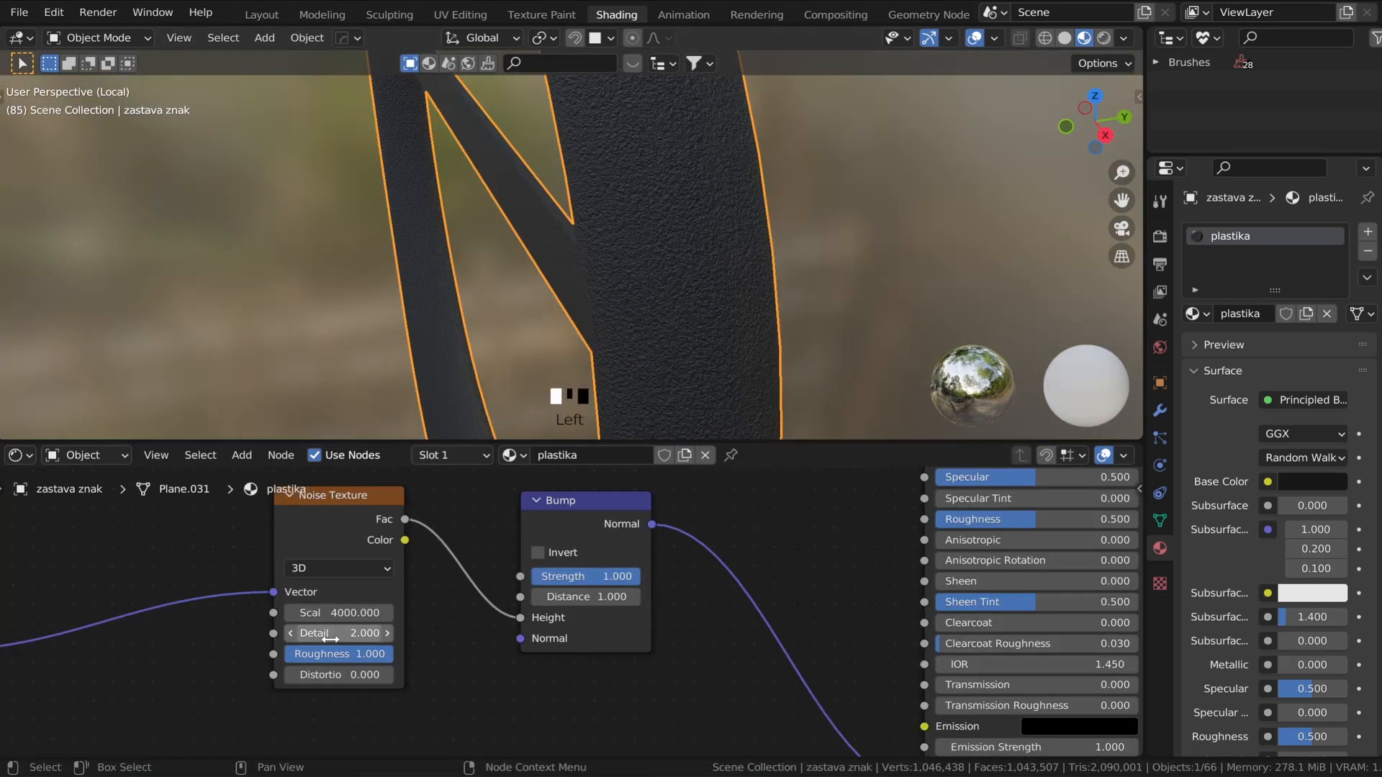
scroll(335, 642, down, 3)
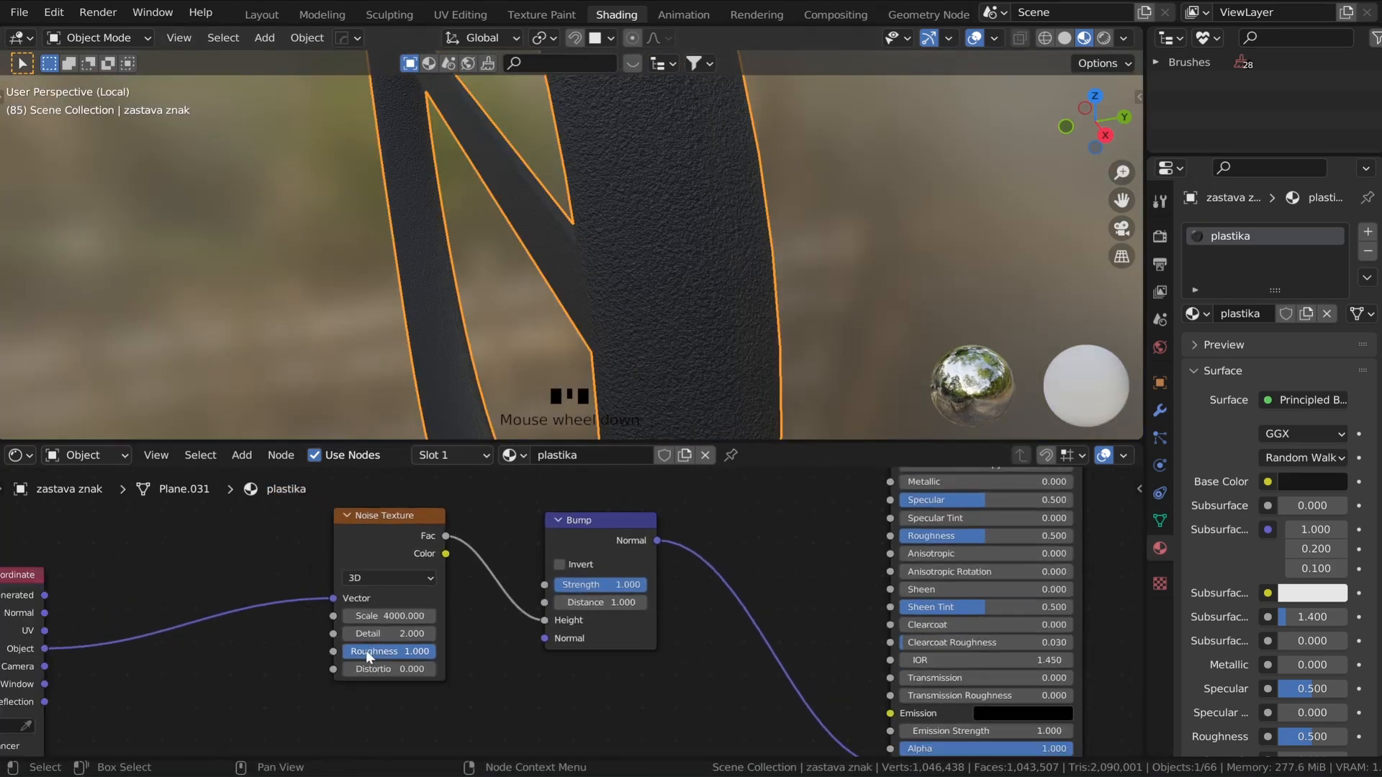
middle_drag(634, 309, 719, 242)
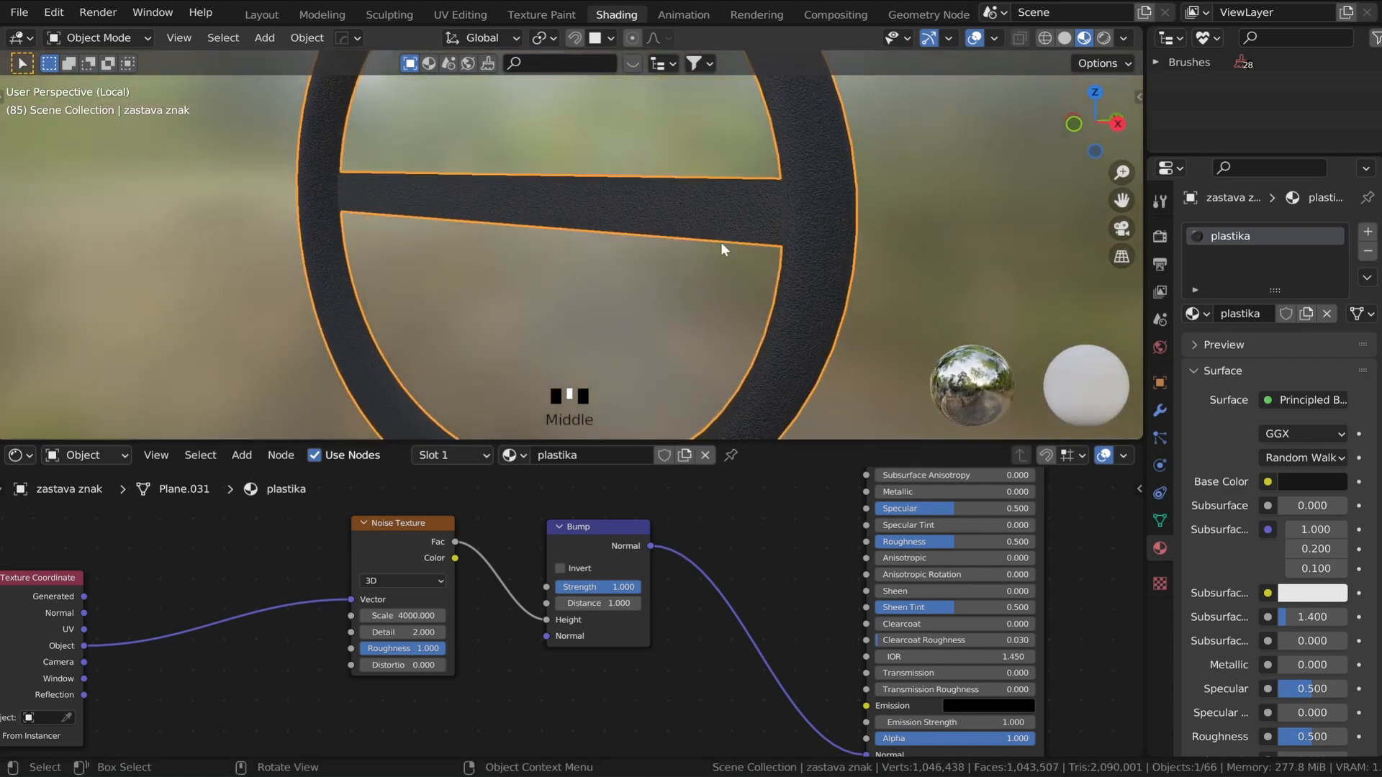
- Move the Texture Coordinate and Noise Texture nodes away from the Bump node to make room between them
scroll(269, 672, down, 1)
middle_drag(269, 674, 218, 669)
drag(91, 544, 355, 566)
key(g)
click(259, 566)
key(Caps_Lock)
- Insert a Math node between the Noise Texture and the Bump height, set to Multiply
key(shift+a)
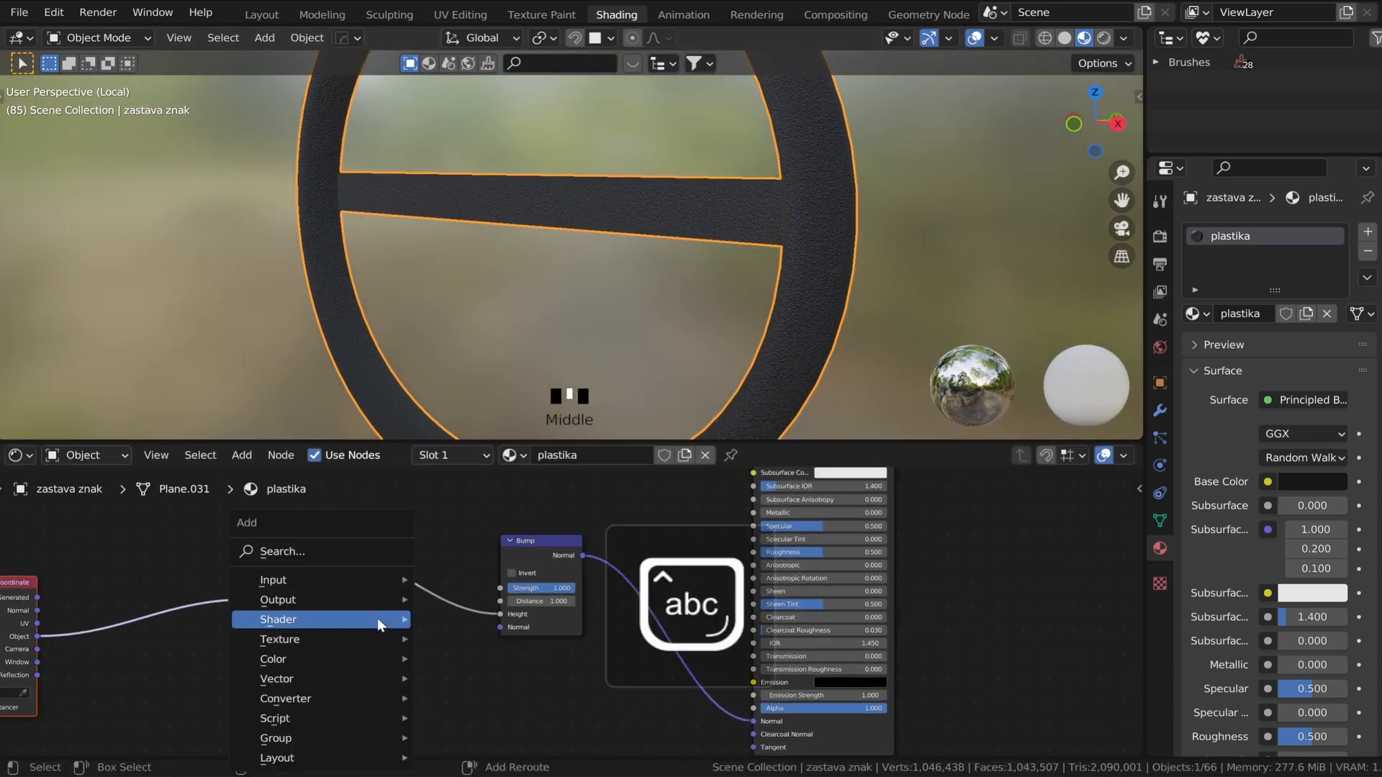
key(shift+a)
click(326, 552)
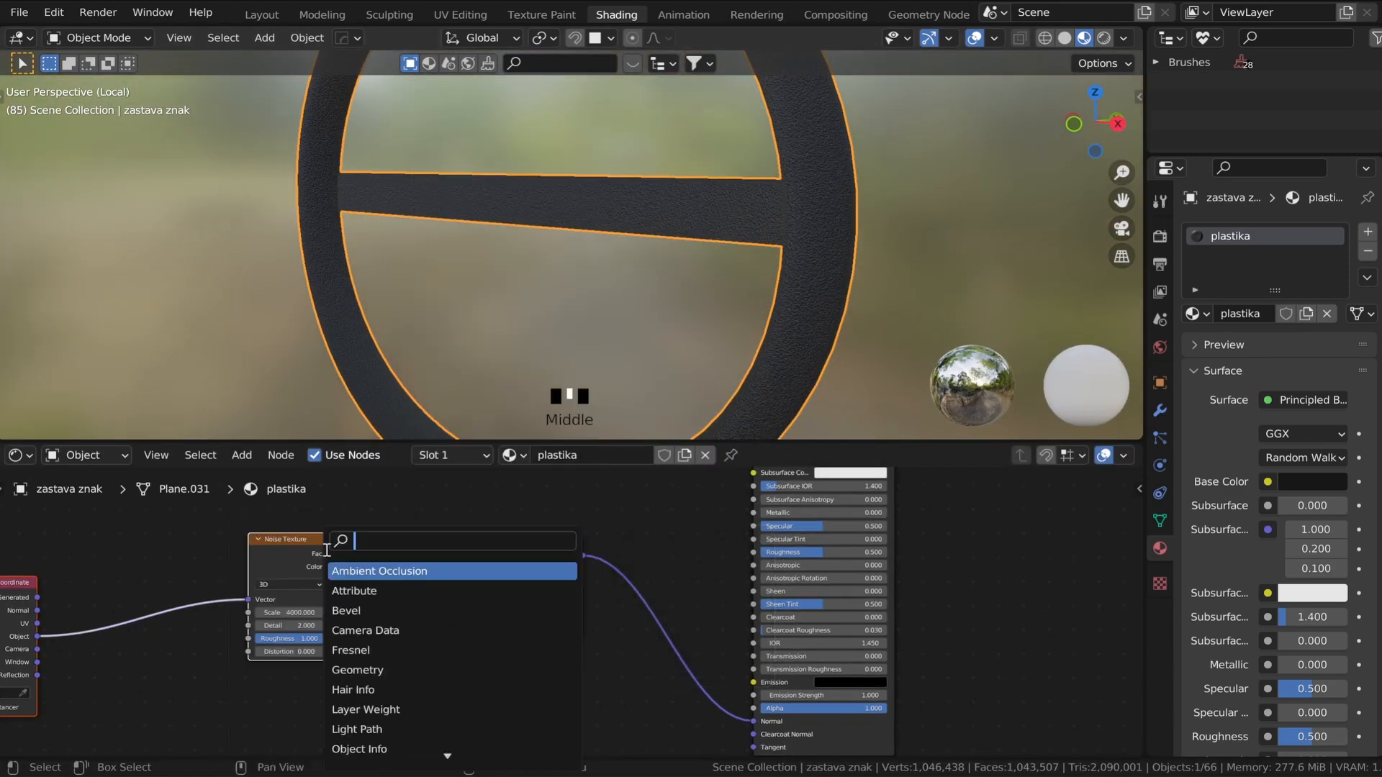
text(math)
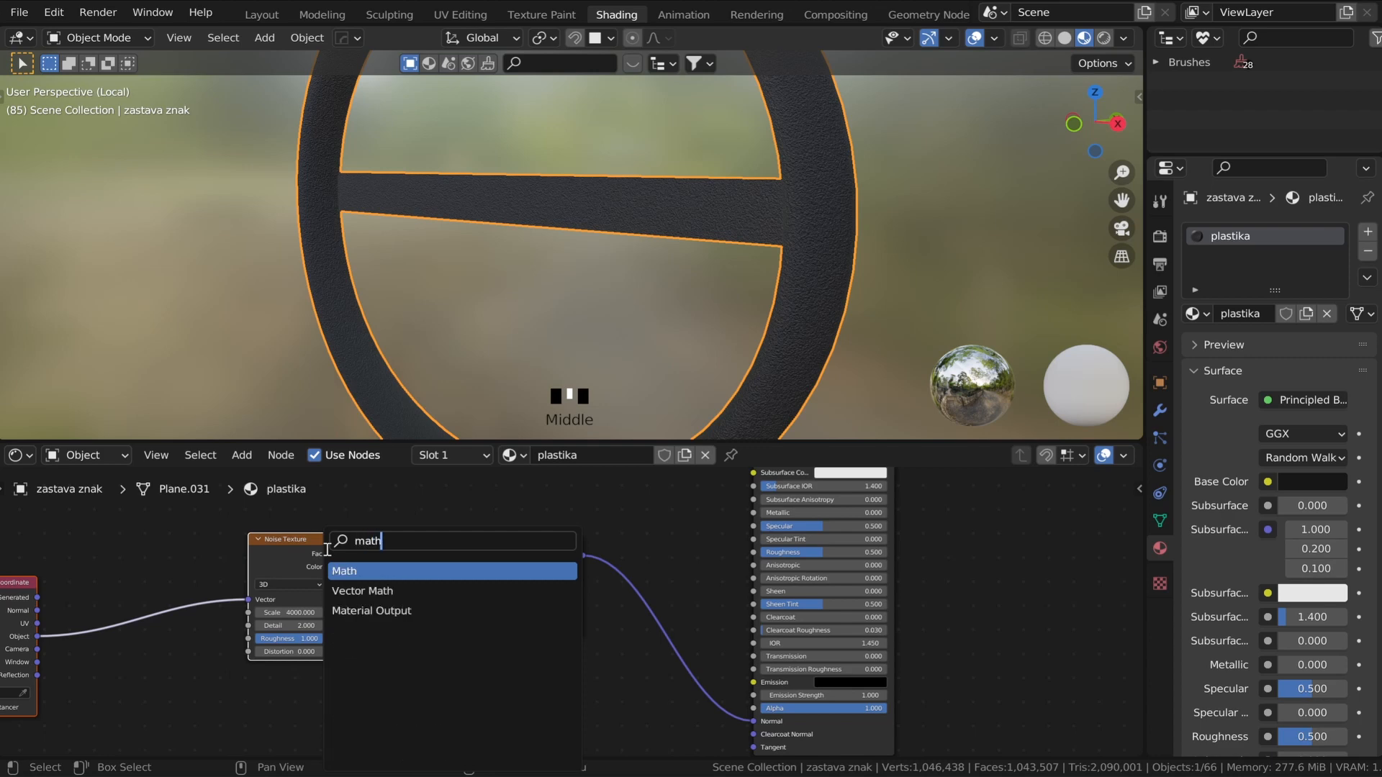
key(Return)
click(378, 553)
click(403, 578)
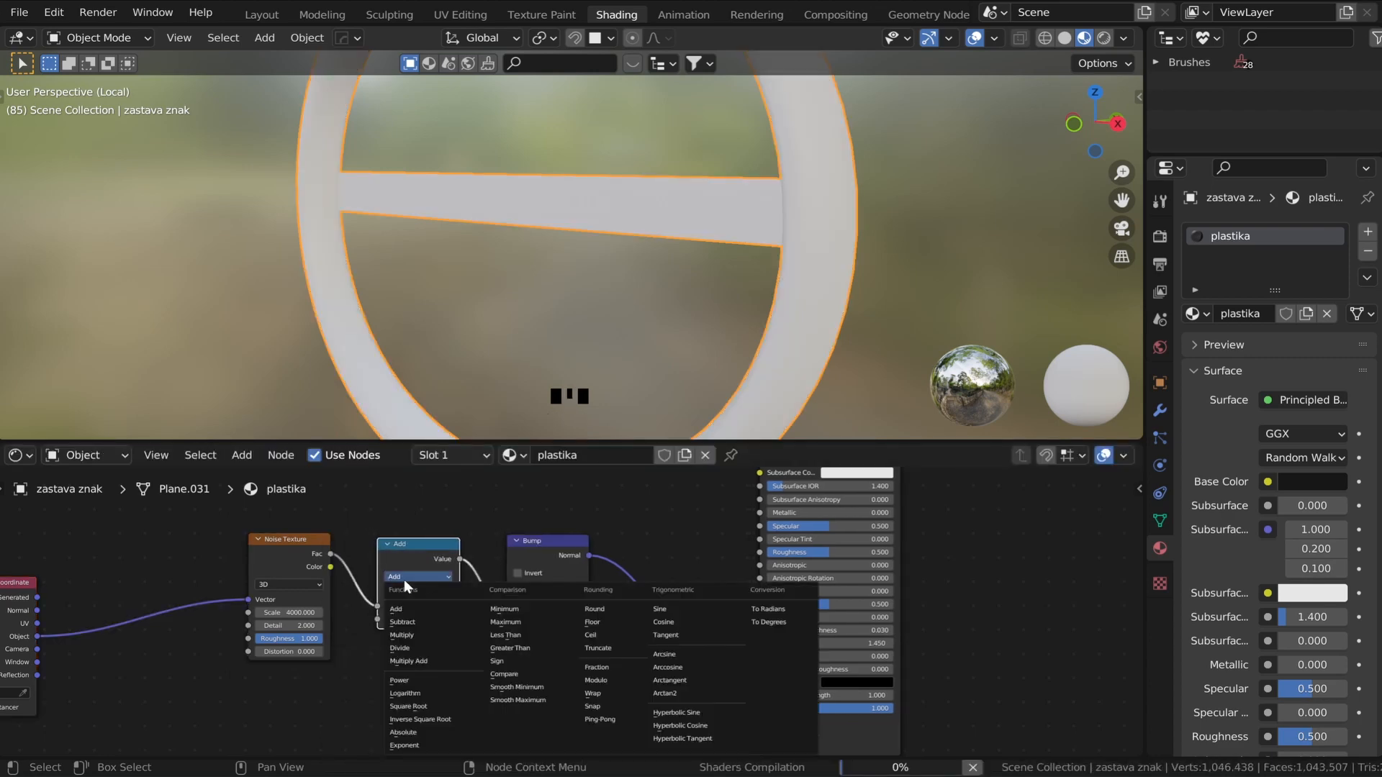
click(414, 634)
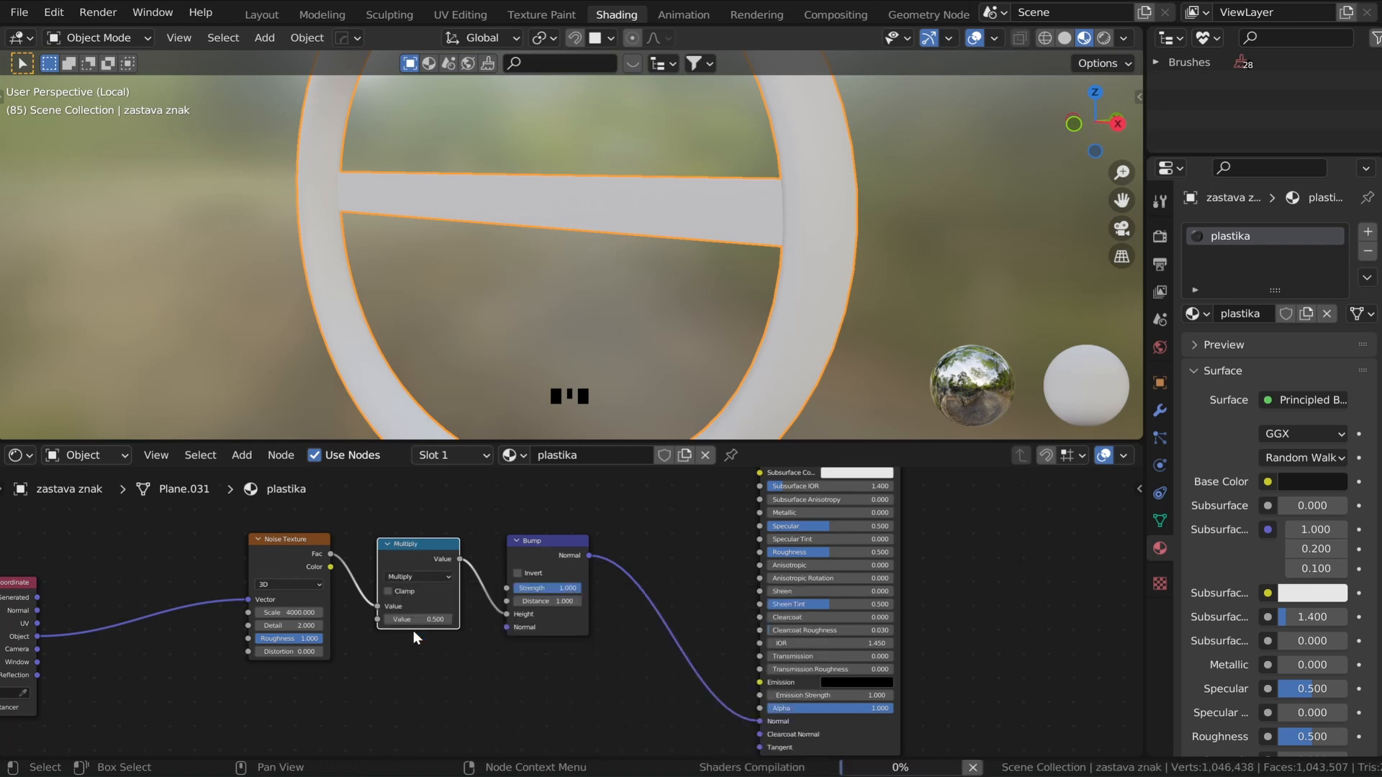
- Set the Multiply value to 0.005 and examine the badge's bump grain up close
click(412, 619)
key(Return)
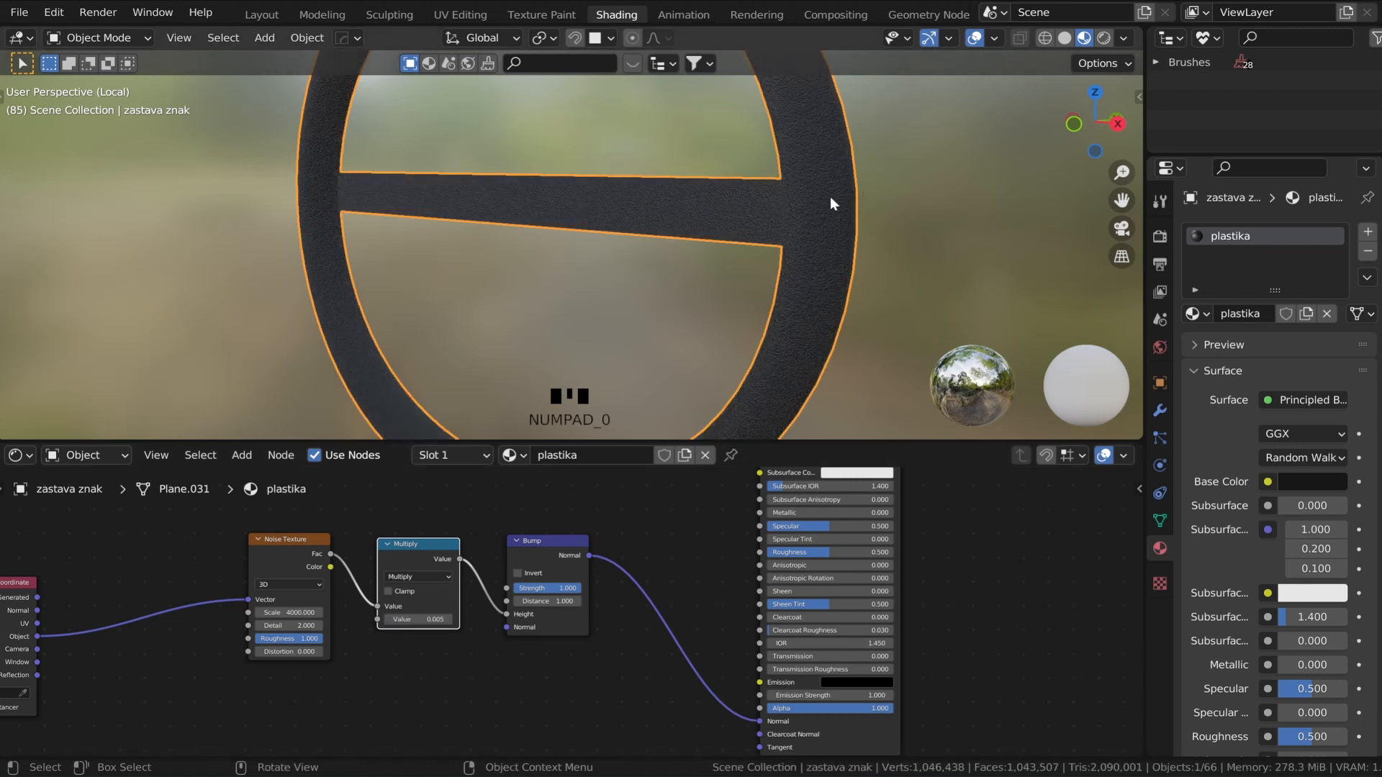
scroll(816, 232, up, 3)
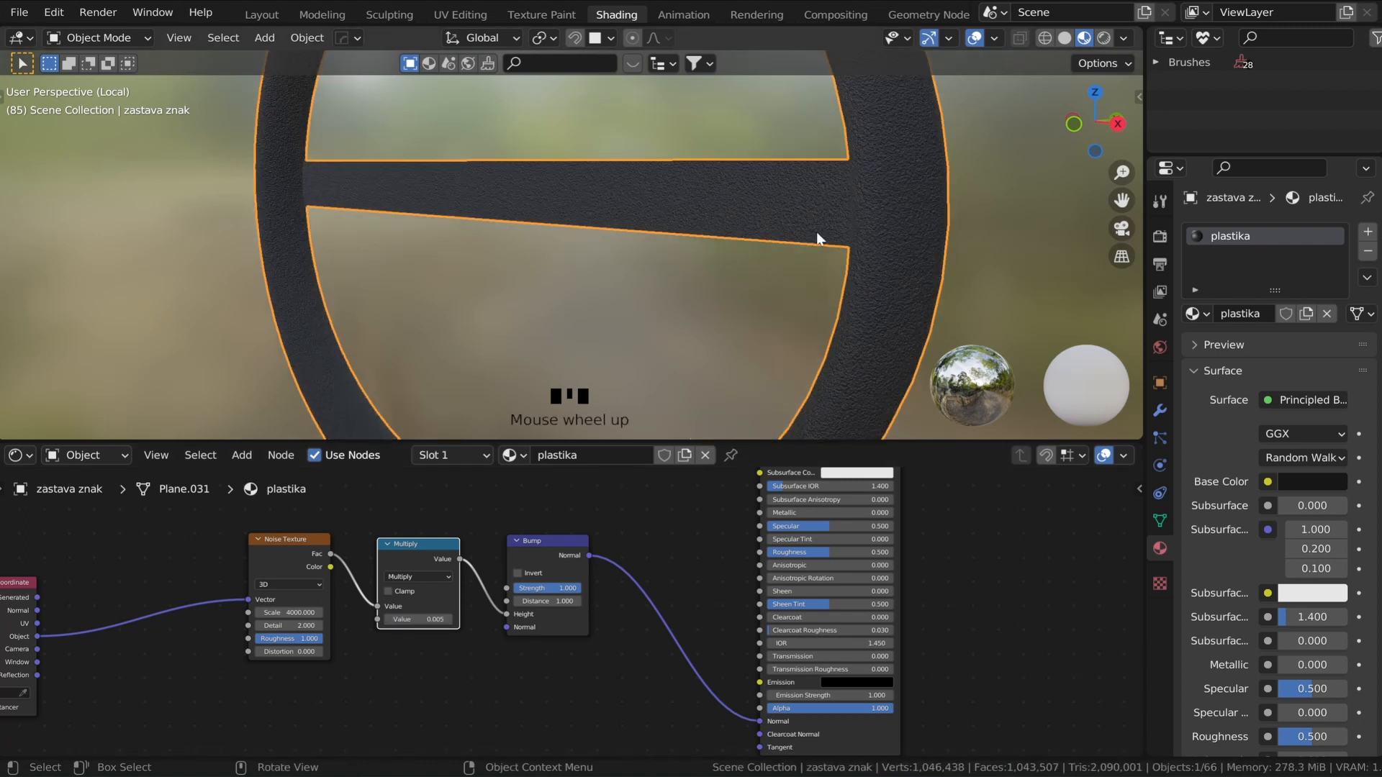
shift+middle_drag(816, 232, 622, 277)
scroll(594, 278, up, 1)
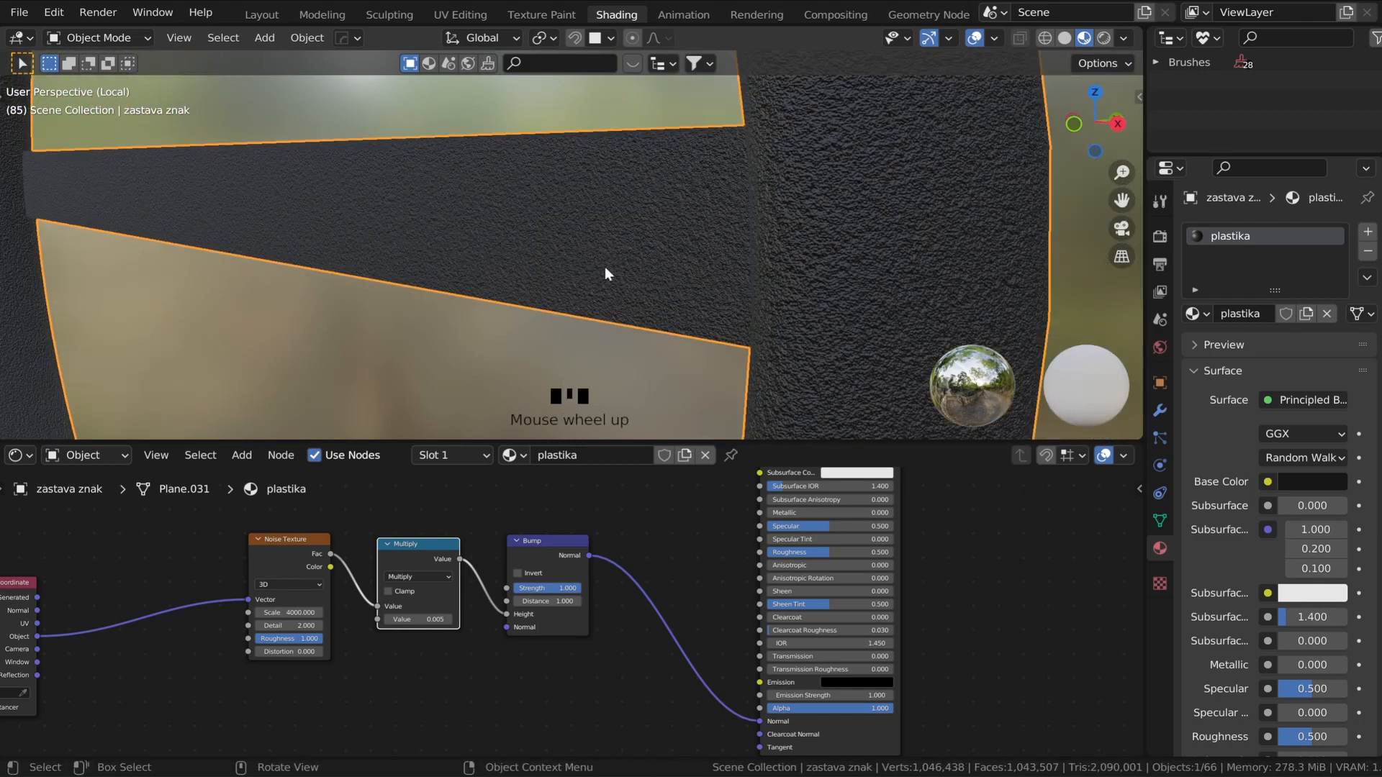
scroll(604, 271, up, 1)
- Lower the Multiply value to nearly zero, well below 0.001, to soften the badge's bump
click(400, 620)
click(400, 621)
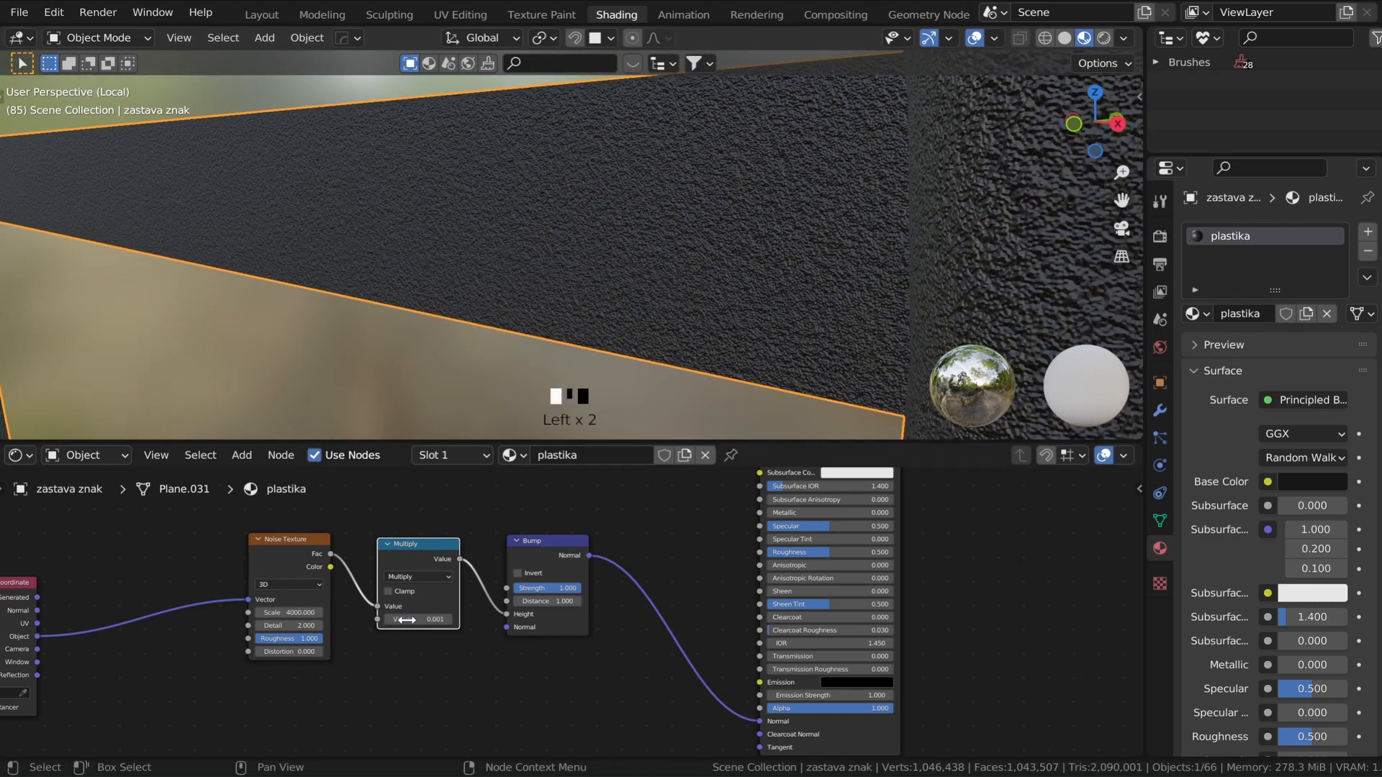
scroll(390, 632, up, 4)
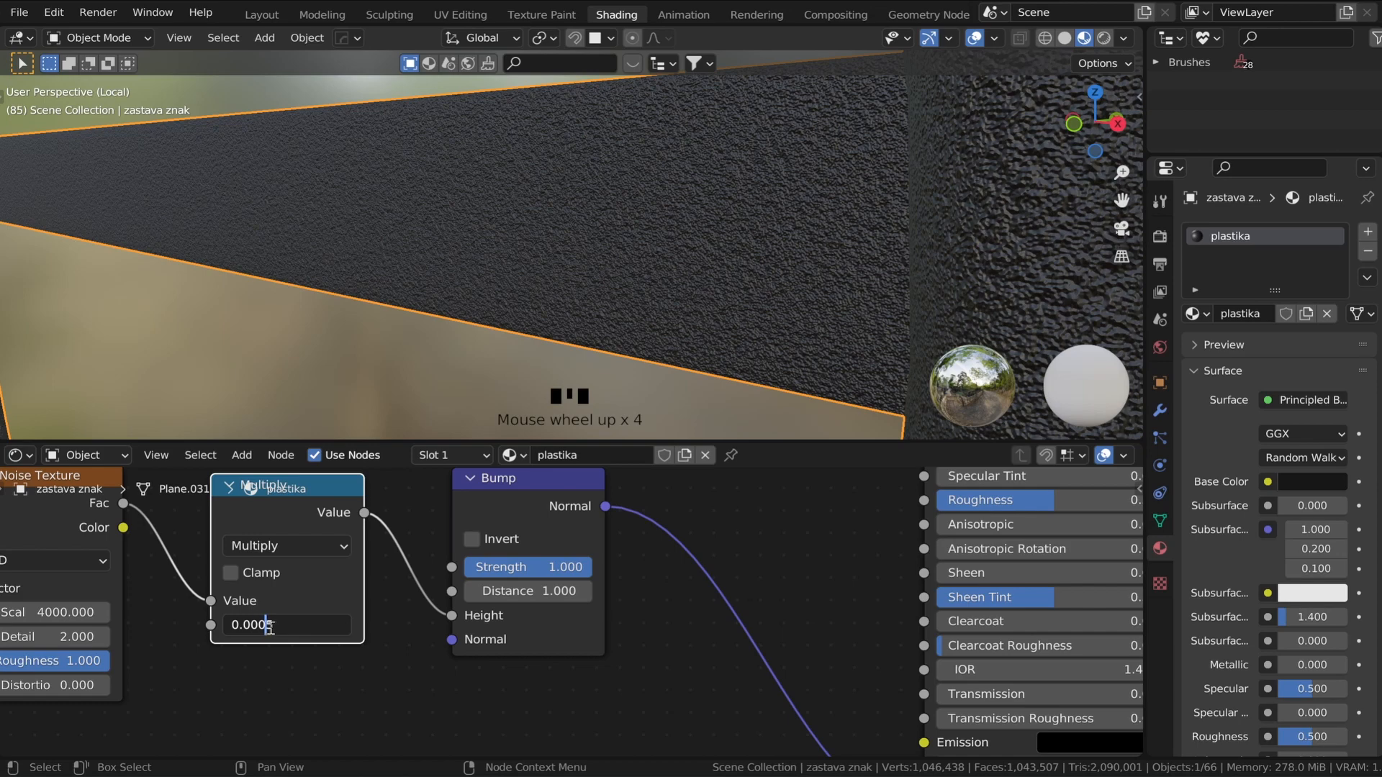
key(Return)
scroll(630, 347, down, 2)
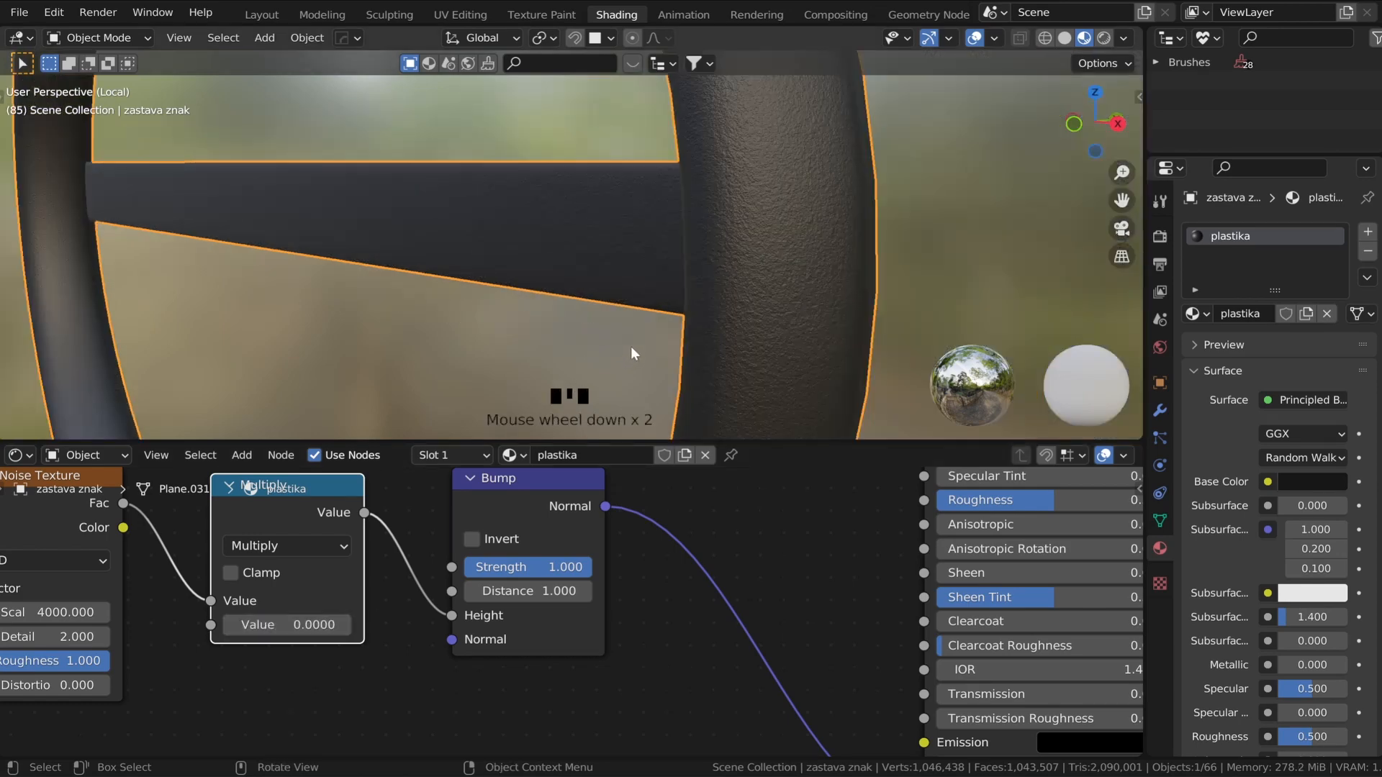
- Leave local view and assign keder guma to the second material slot of the wiper blade near the windshield's centre
middle_drag(630, 347, 675, 323)
key(KP_Divide)
click(516, 259)
click(515, 259)
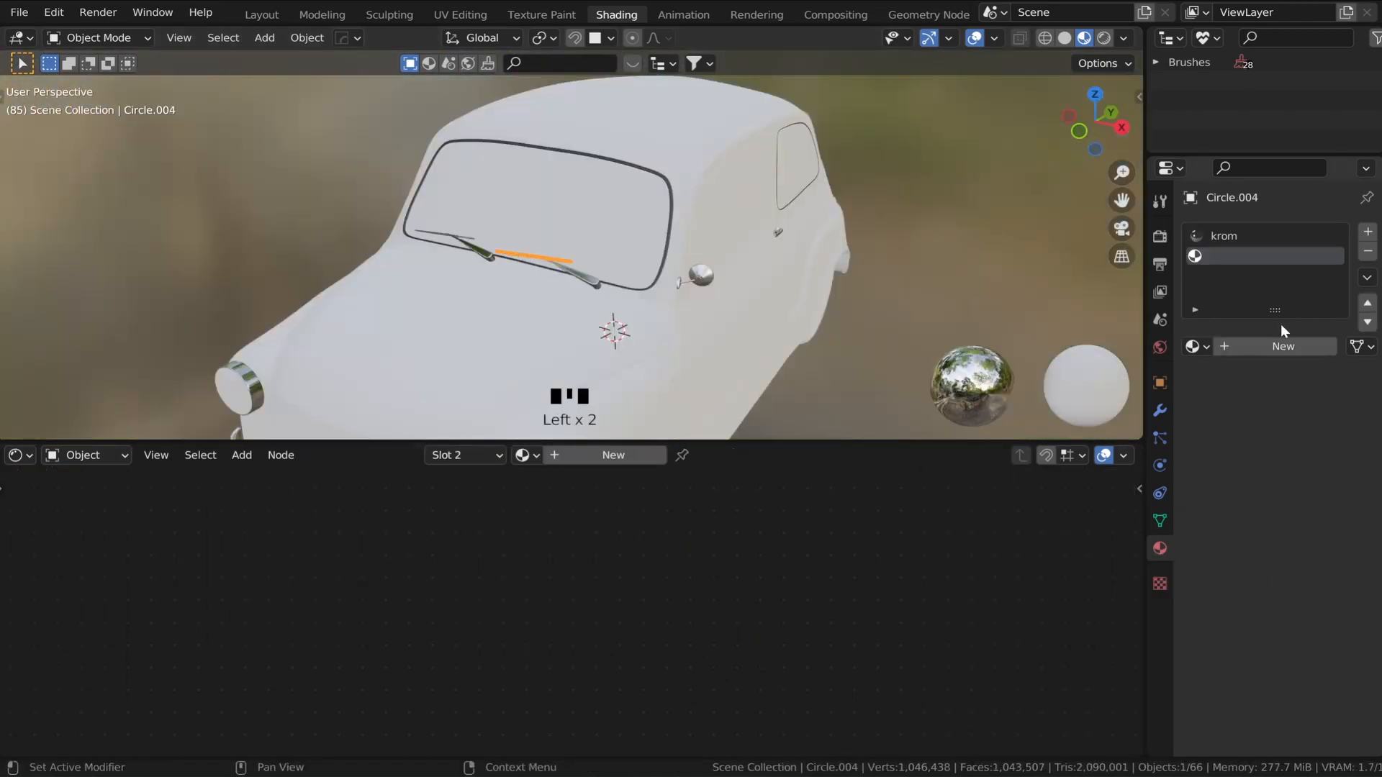
click(1200, 348)
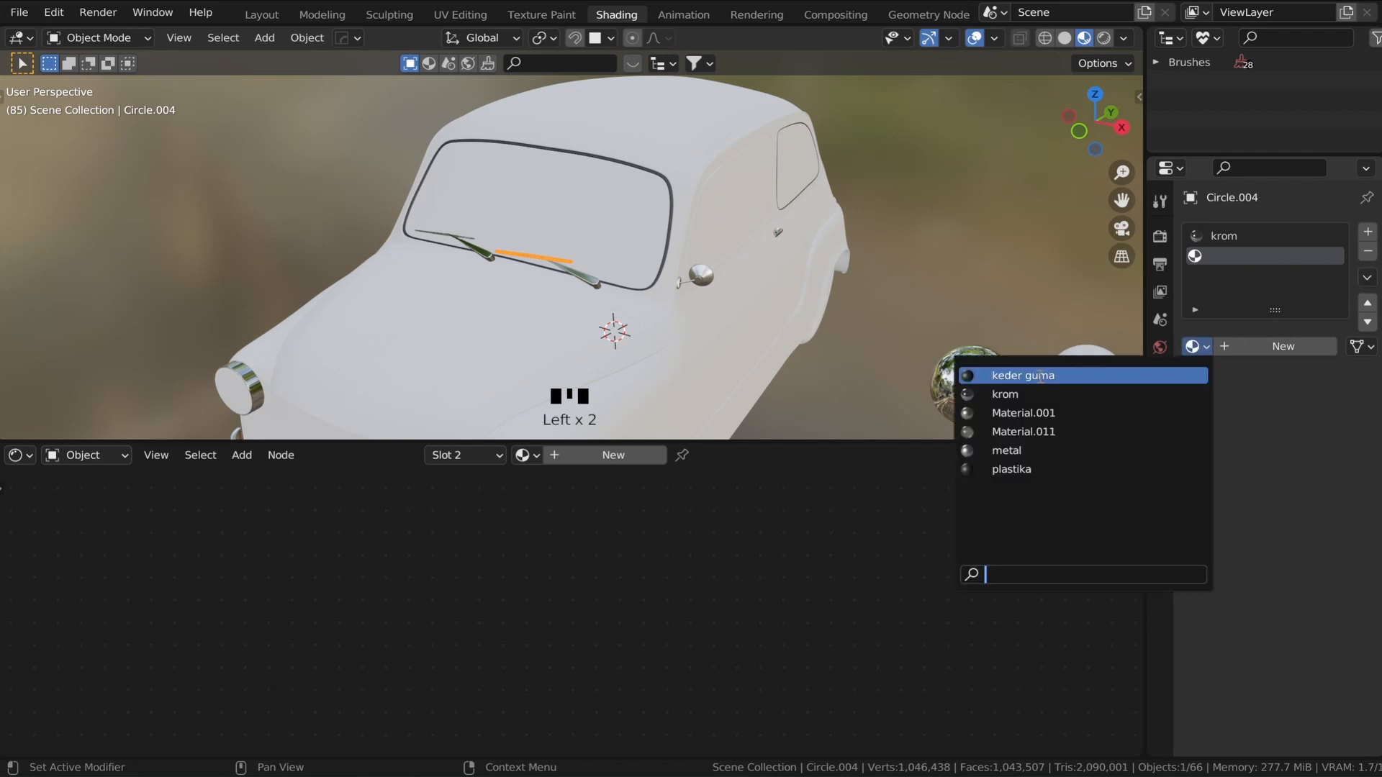
click(1041, 376)
- Assign keder guma to the other wiper blade's second material slot and check the blade in local view
middle_drag(547, 252, 576, 232)
scroll(576, 233, up, 2)
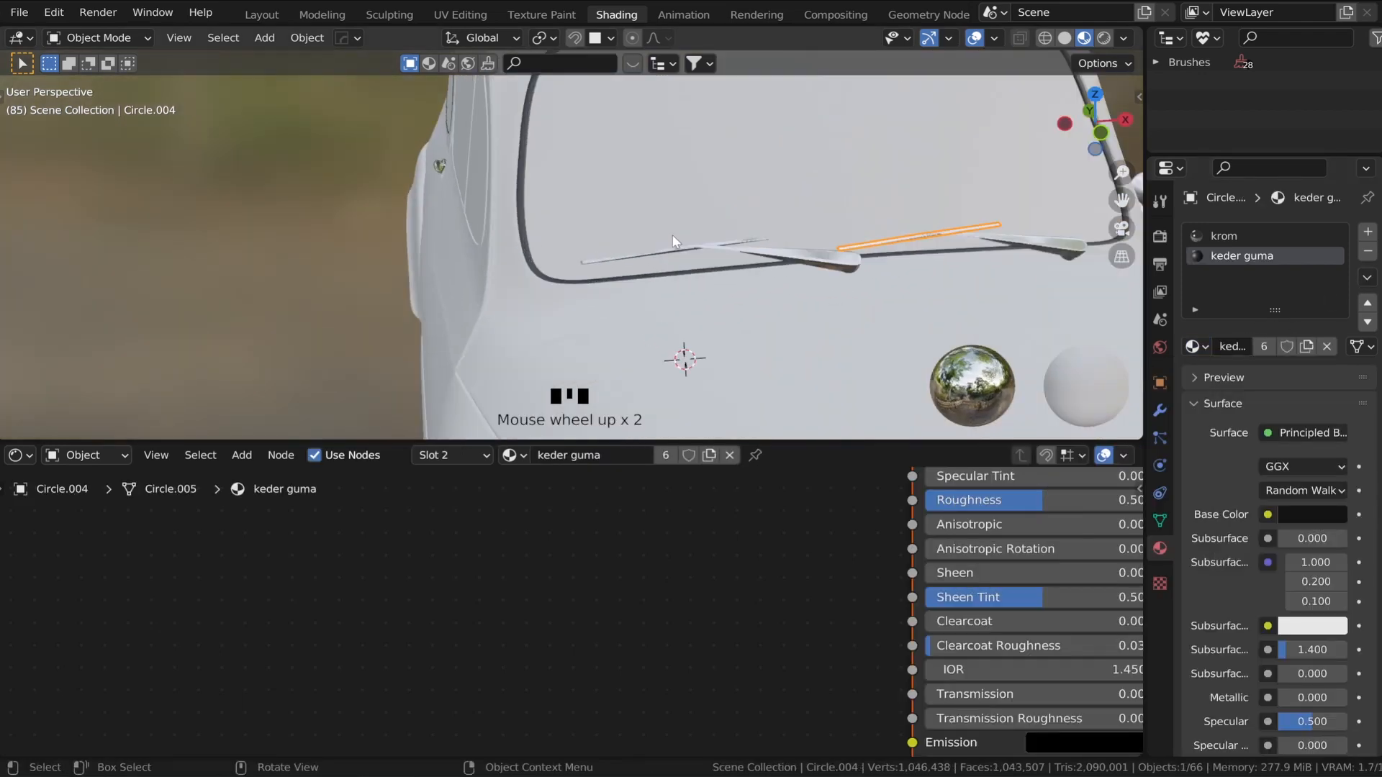
click(610, 265)
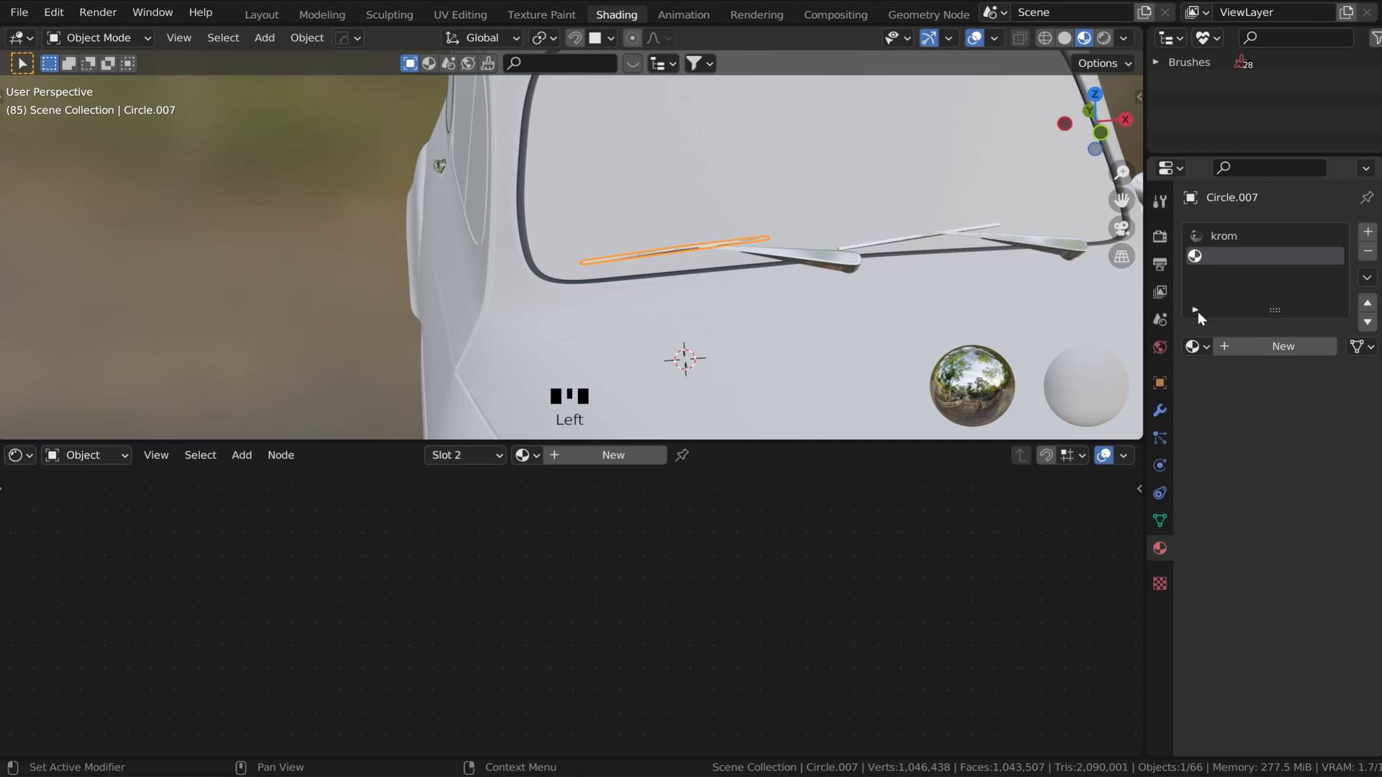
click(1193, 347)
click(1041, 376)
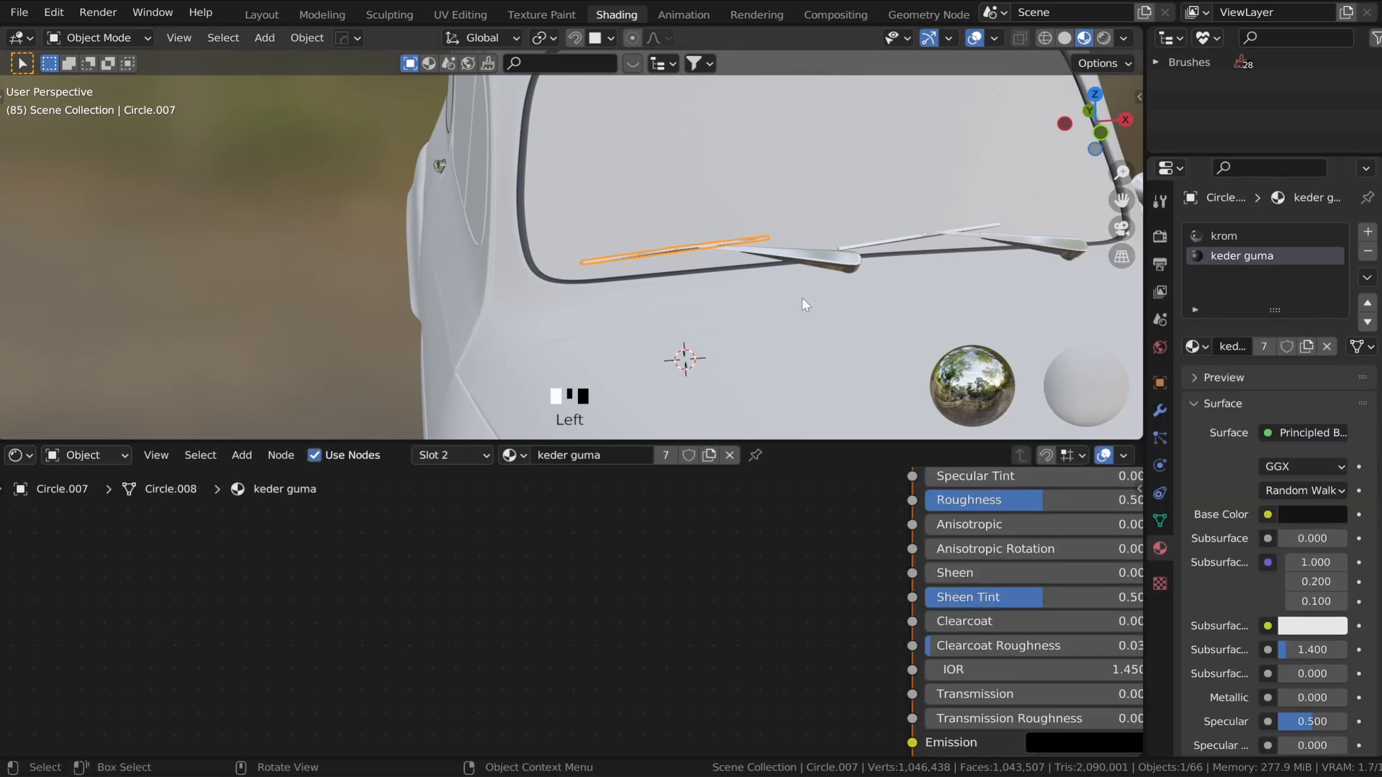
key(KP_Divide)
scroll(576, 197, up, 7)
middle_drag(576, 195, 491, 266)
key(KP_Divide)
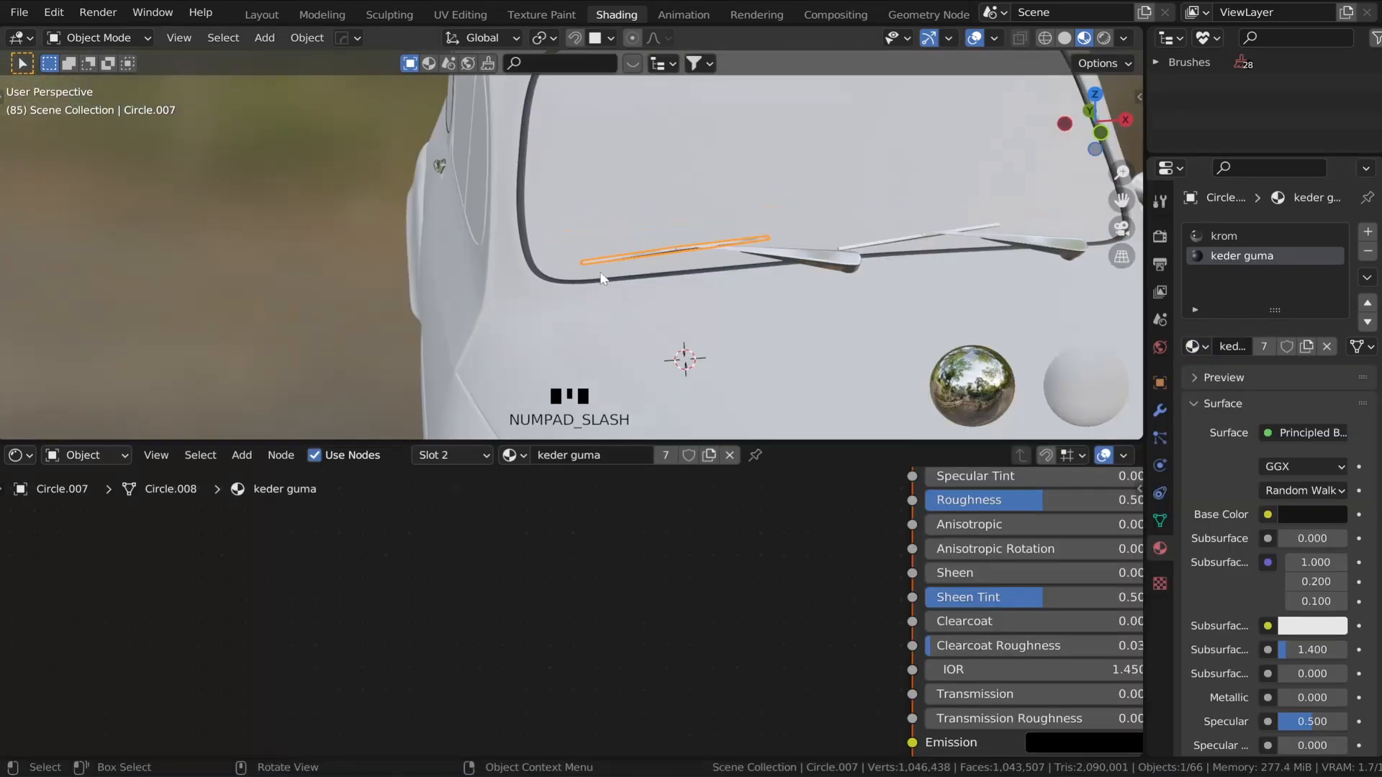
- Assign the krom material to the door window trim, then deselect it
scroll(603, 279, down, 5)
middle_drag(603, 279, 482, 347)
scroll(482, 347, up, 6)
click(482, 347)
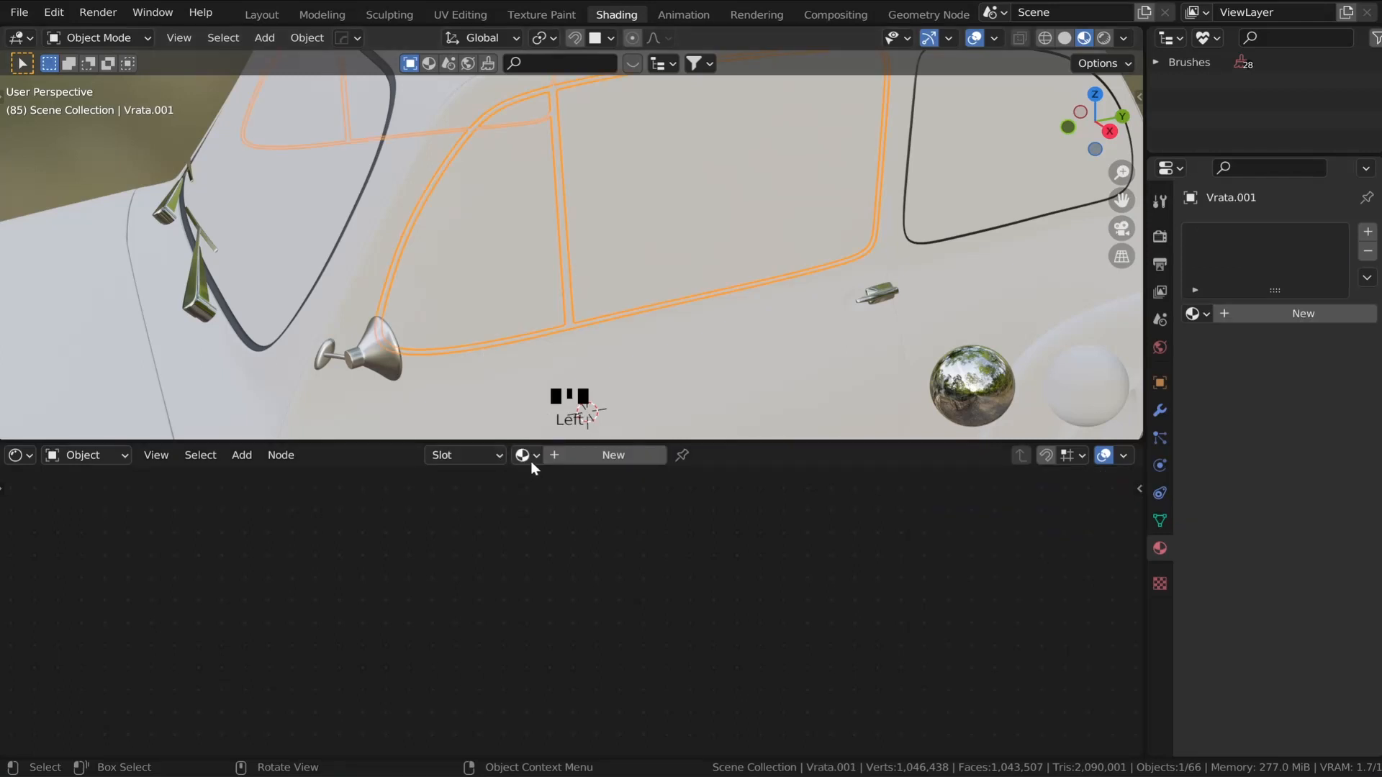
click(1196, 314)
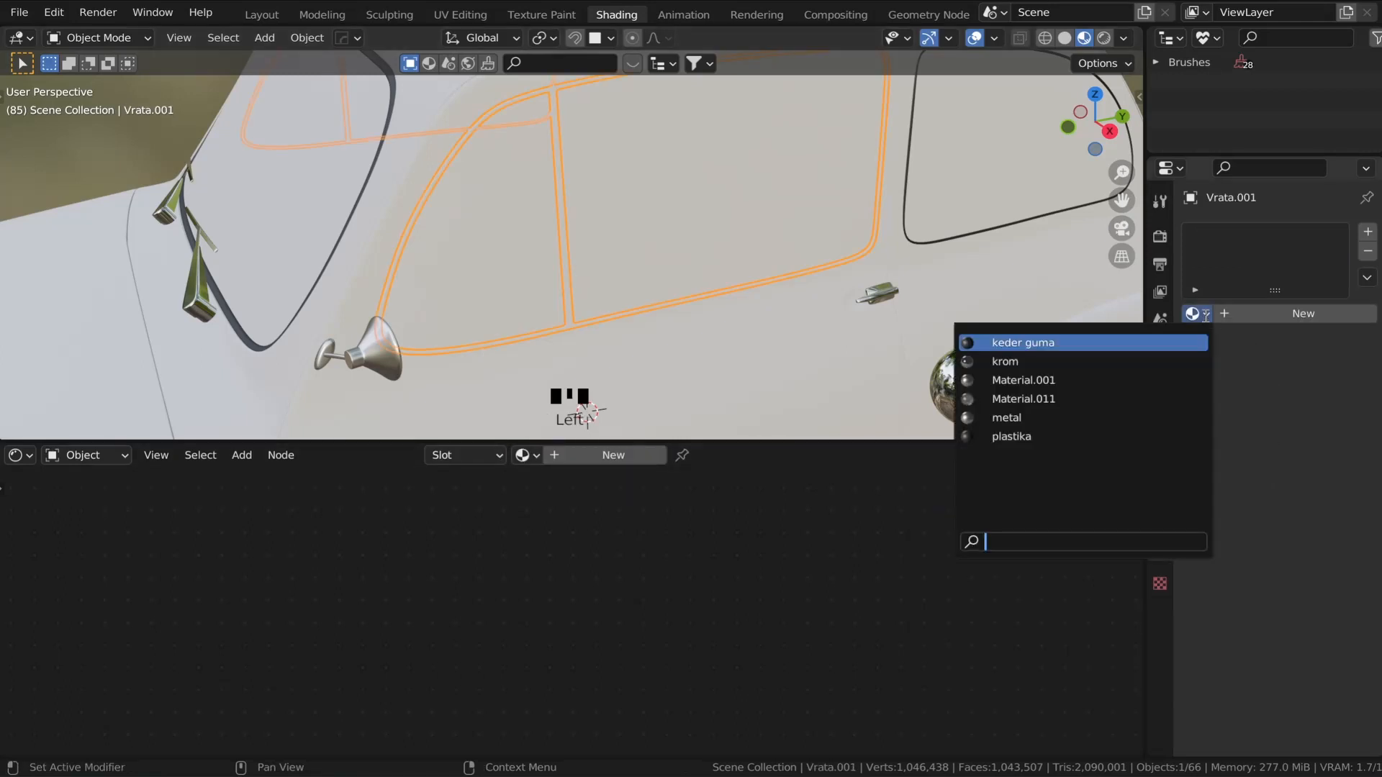
click(1036, 362)
scroll(1008, 216, down, 4)
middle_drag(1036, 209, 996, 188)
click(996, 188)
- Create a new material named ogledalo on the round mirror glass of the side mirror
scroll(769, 196, up, 6)
middle_drag(769, 196, 620, 209)
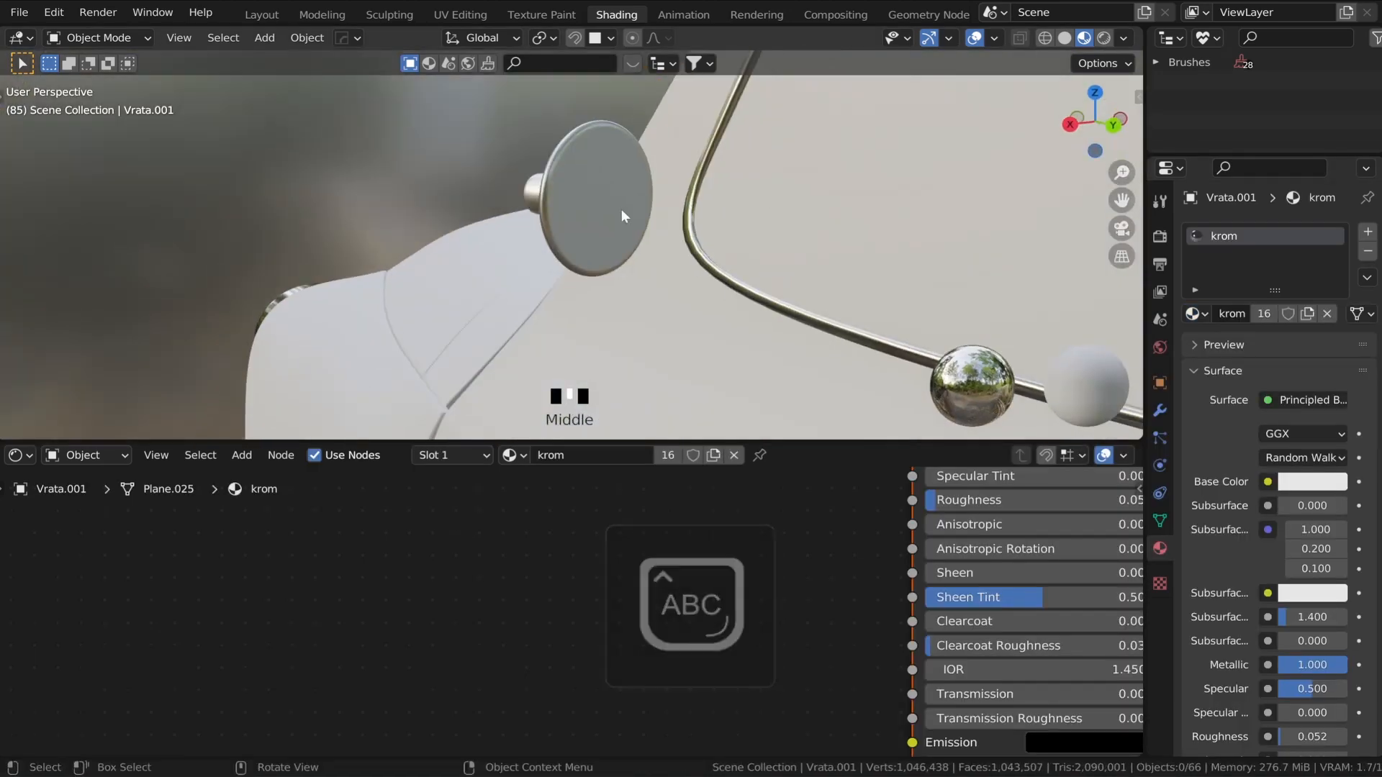
click(620, 209)
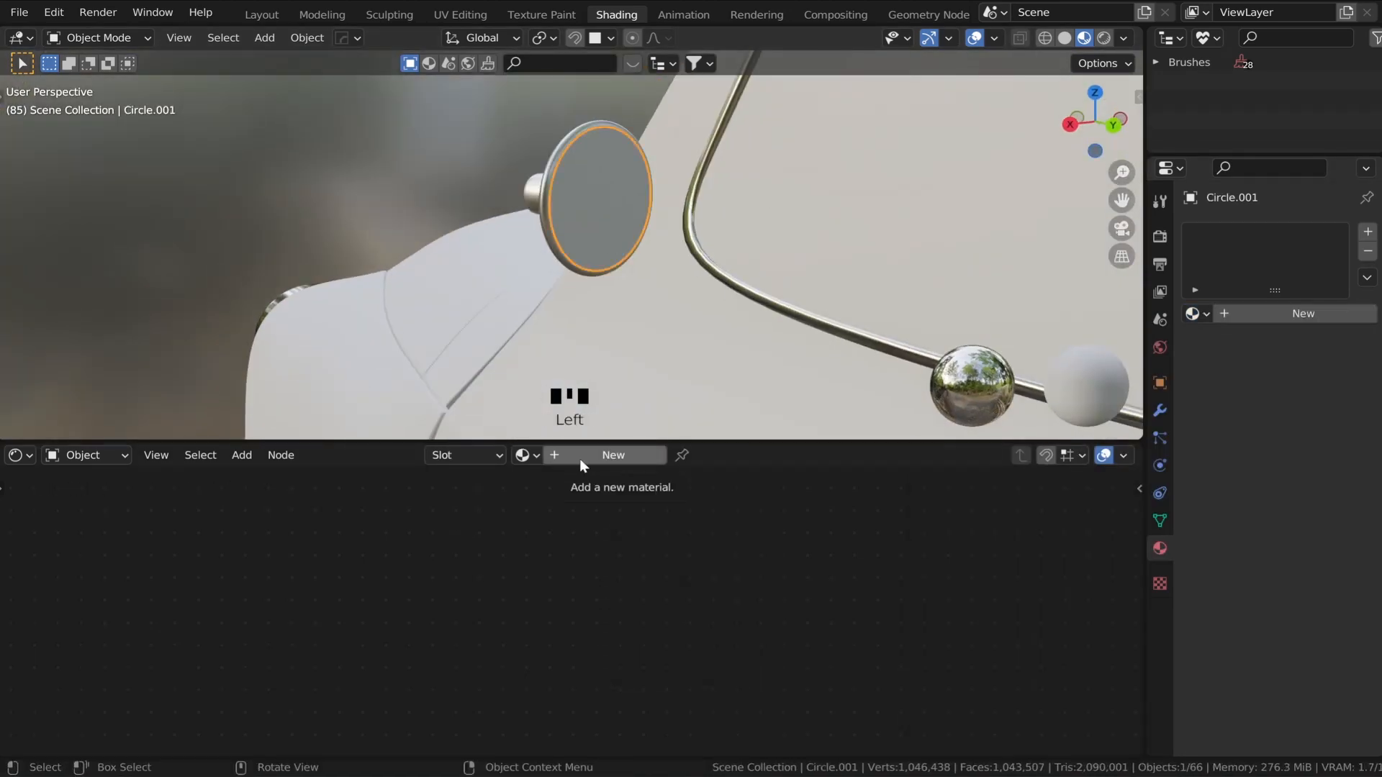
click(580, 459)
double_click(578, 456)
key(BackSpace)
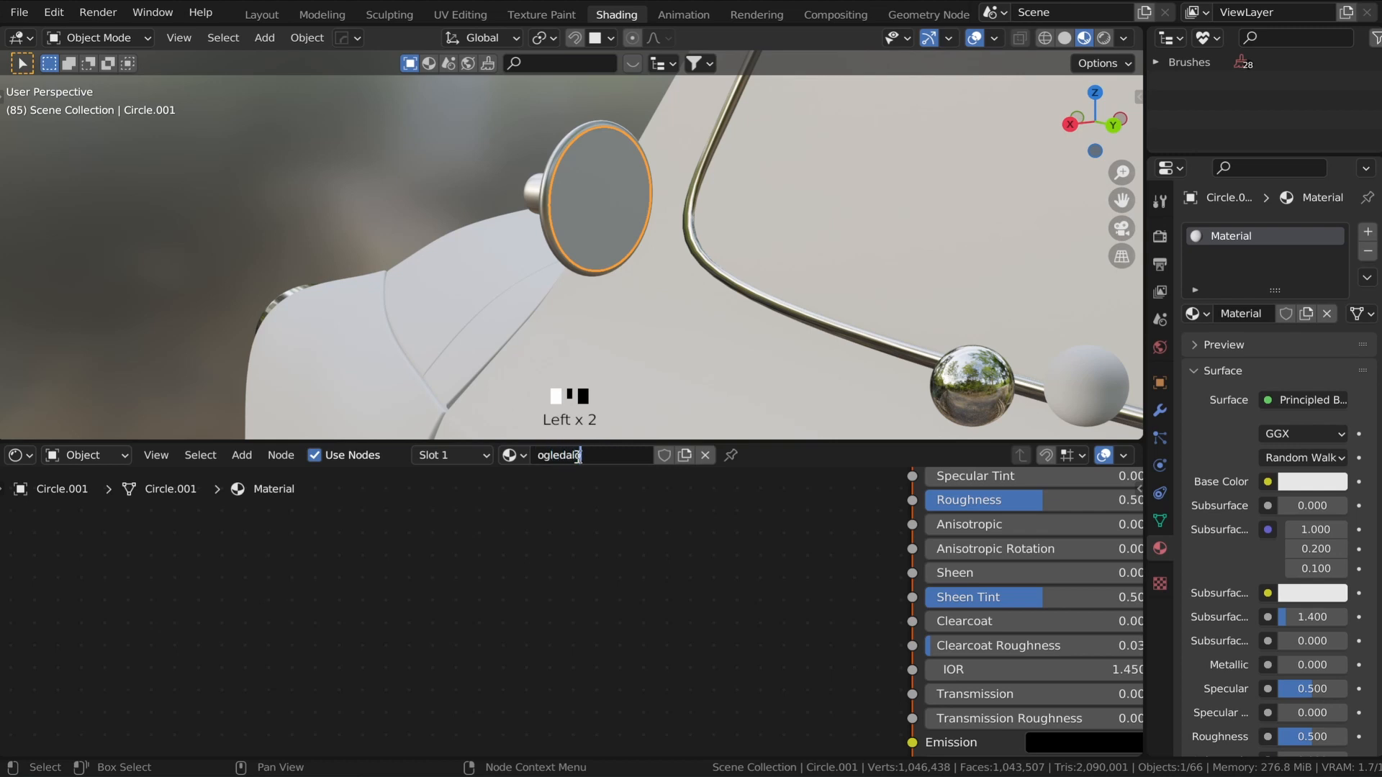
key(Return)
- Make ogledalo fully reflective with Metallic 1.000, Roughness 0.000 and a pure white base color
middle_drag(788, 561, 529, 700)
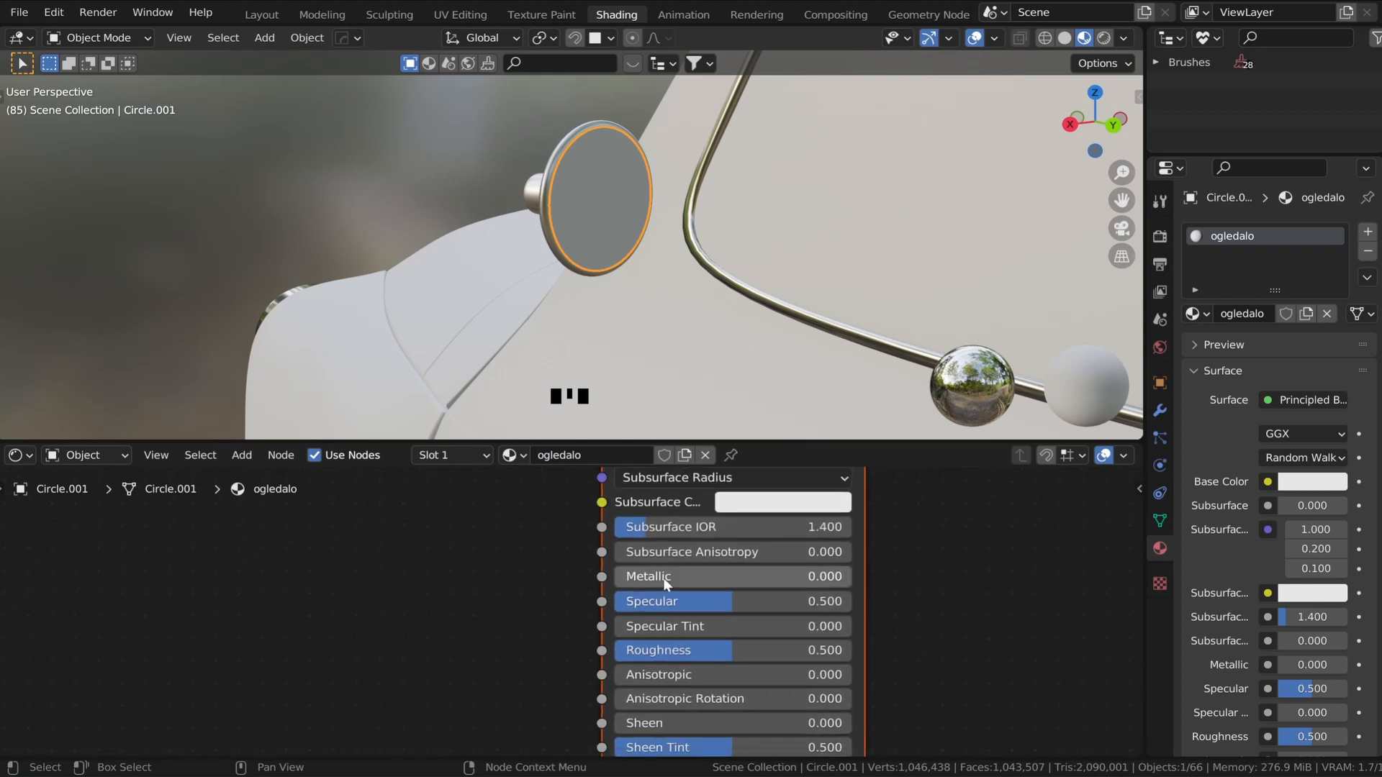
drag(663, 577, 907, 576)
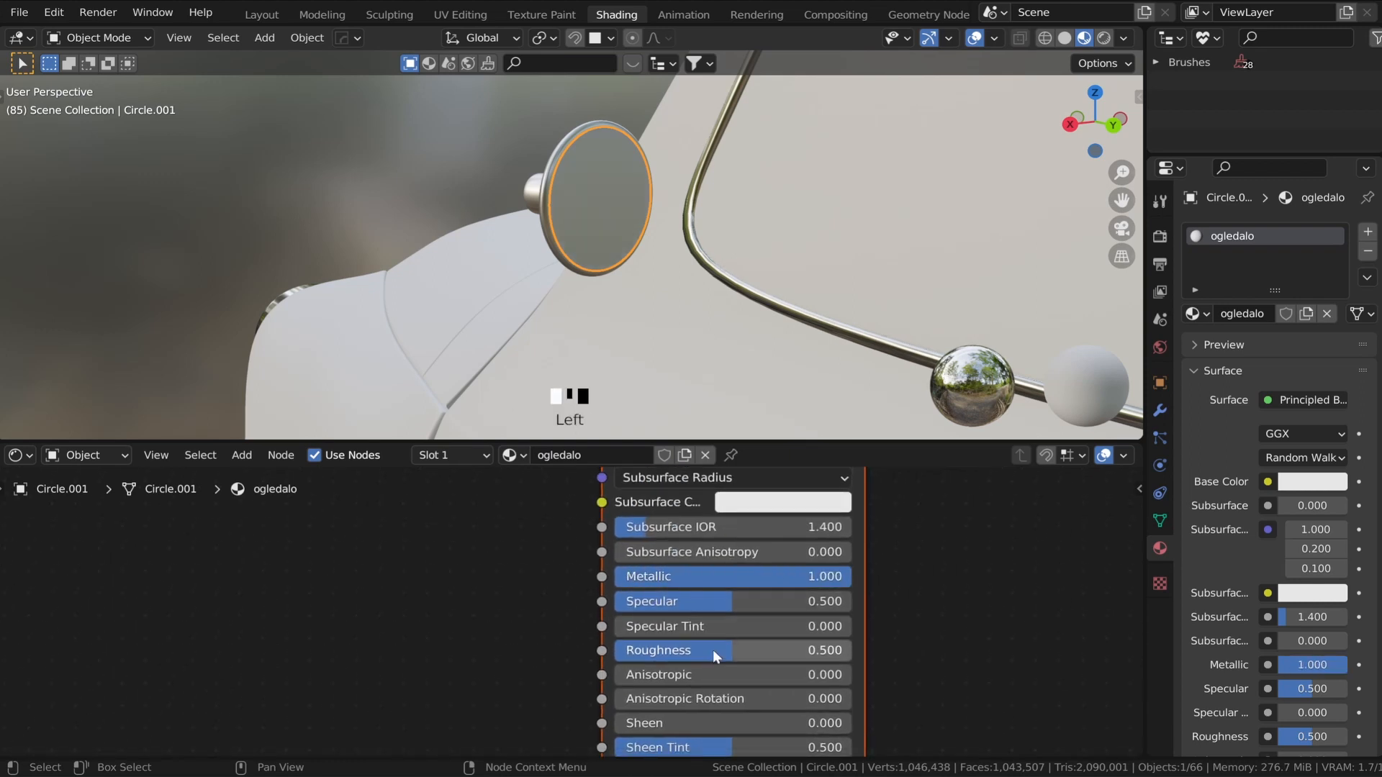
drag(715, 653, 614, 652)
middle_drag(720, 316, 687, 305)
middle_drag(706, 573, 683, 706)
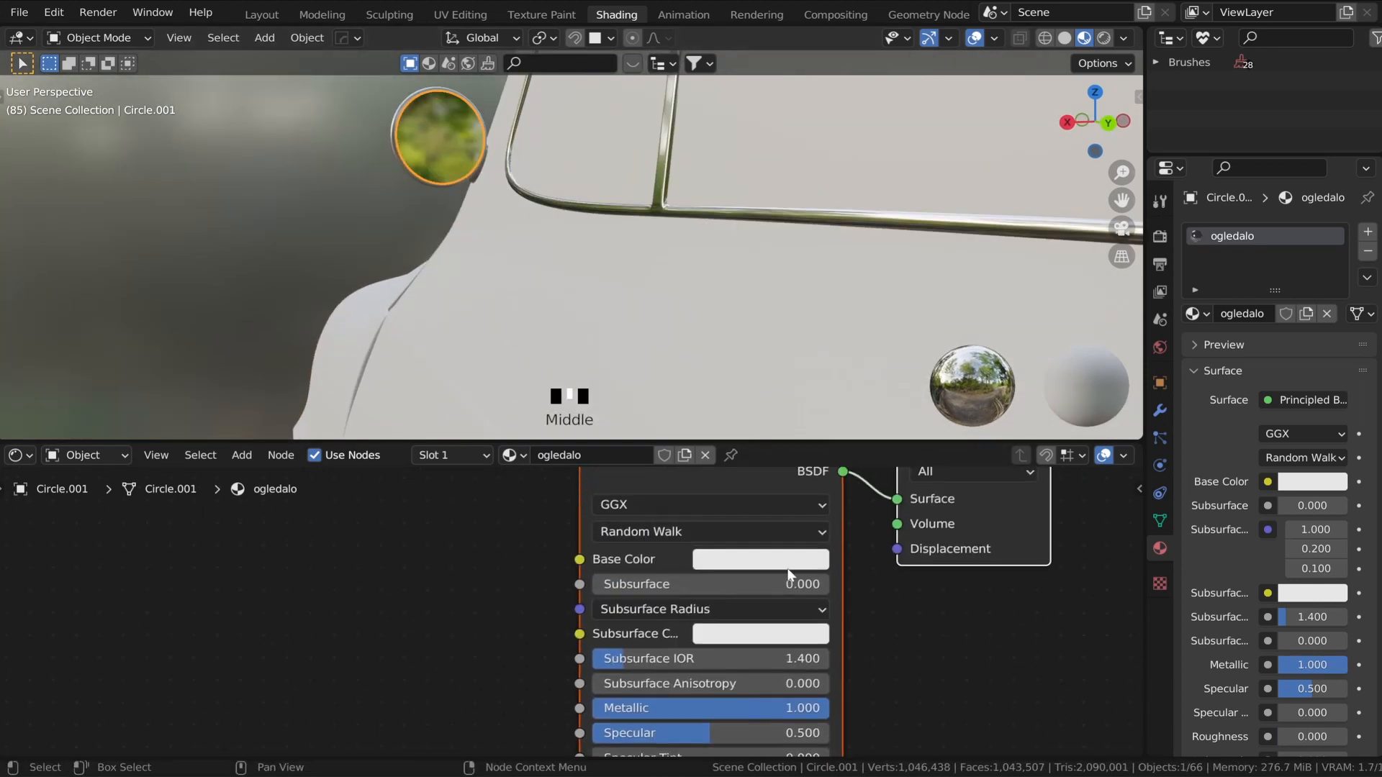
click(788, 563)
drag(895, 252, 895, 235)
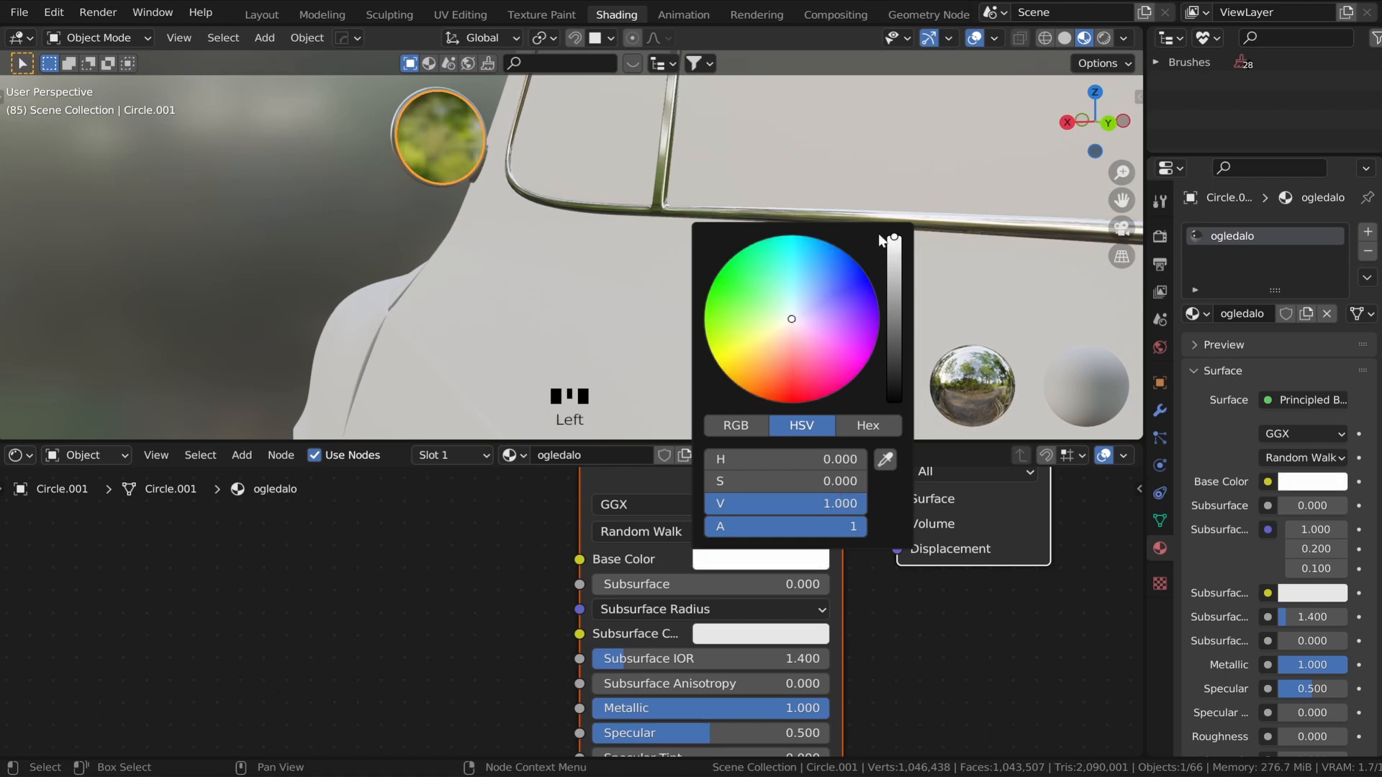
scroll(504, 576, down, 4)
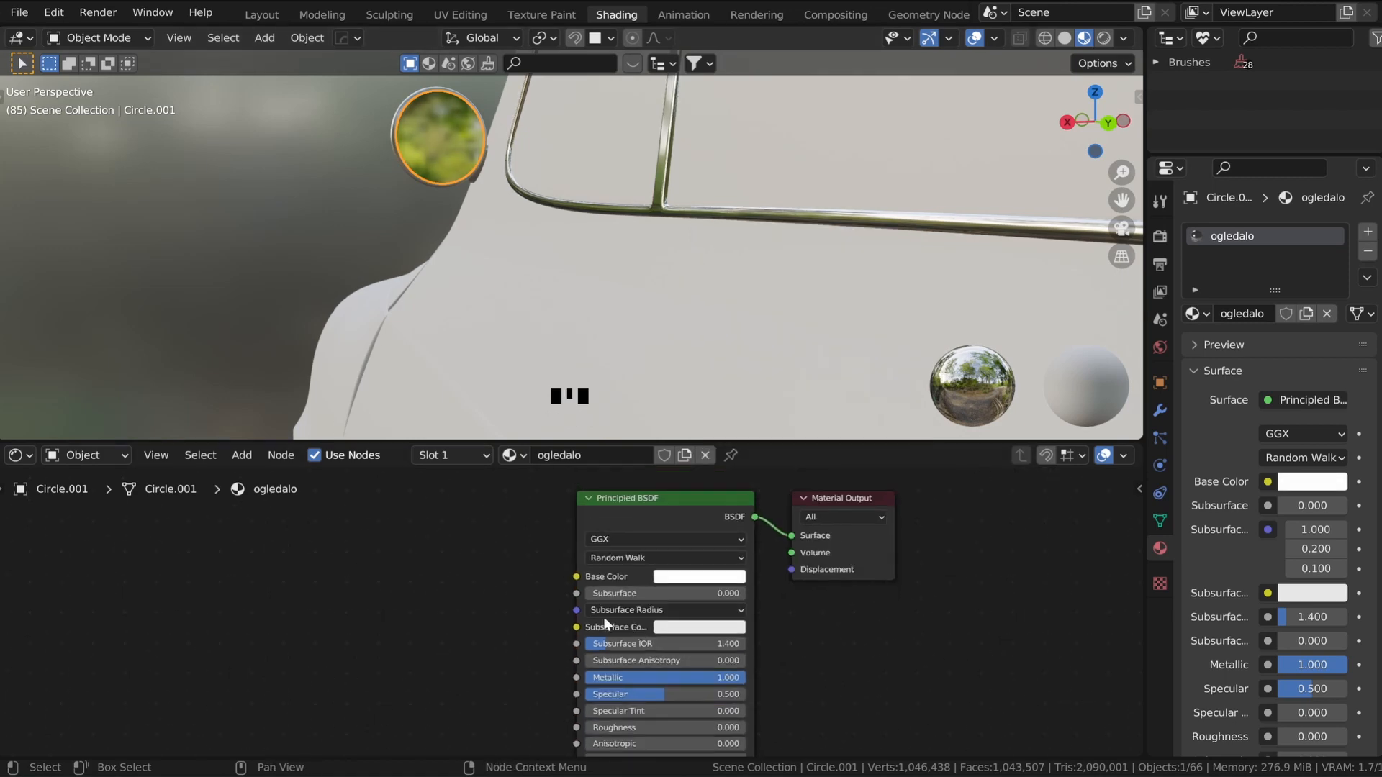
- Assign the existing metal material to the round bolts on the rear bumper
middle_drag(496, 303, 210, 260)
scroll(568, 331, up, 2)
click(572, 333)
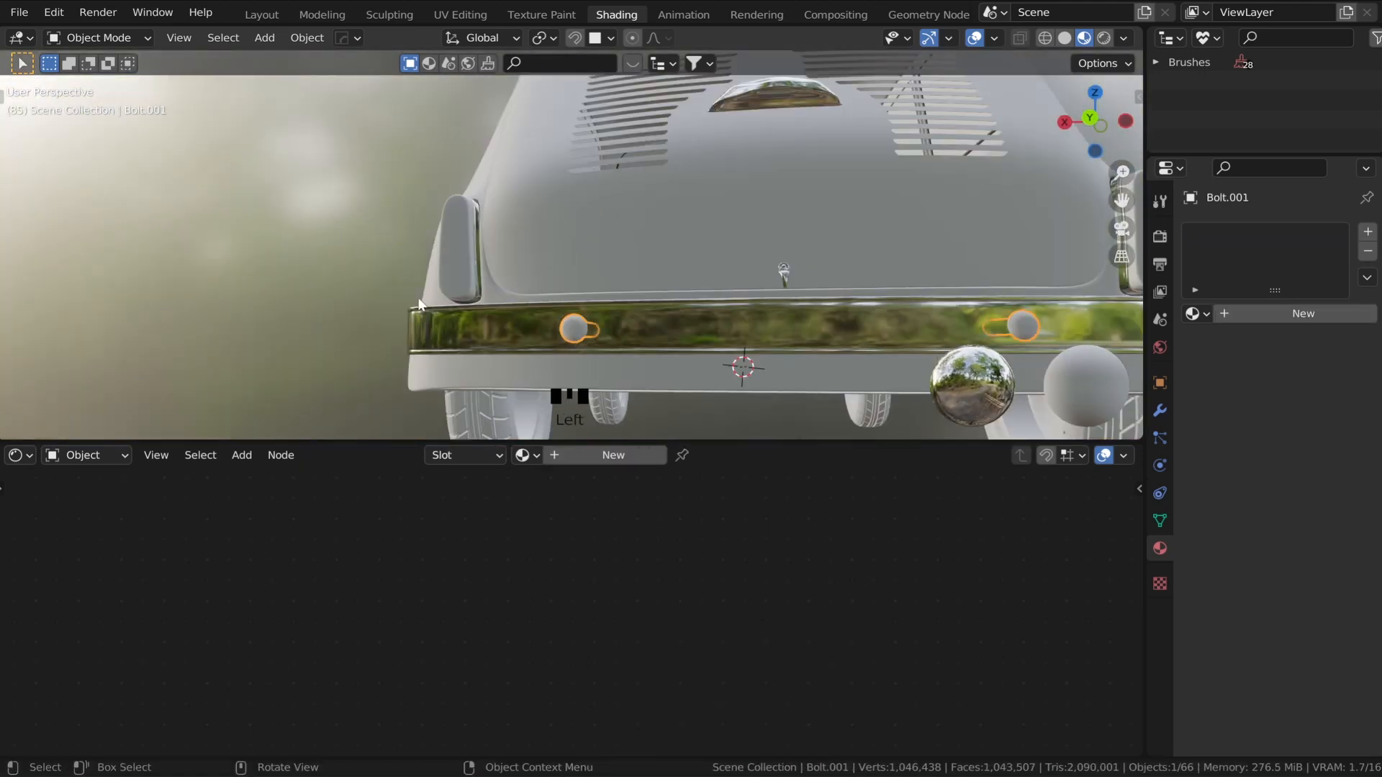
scroll(413, 297, down, 5)
middle_drag(414, 298, 568, 259)
scroll(646, 283, up, 2)
click(1195, 314)
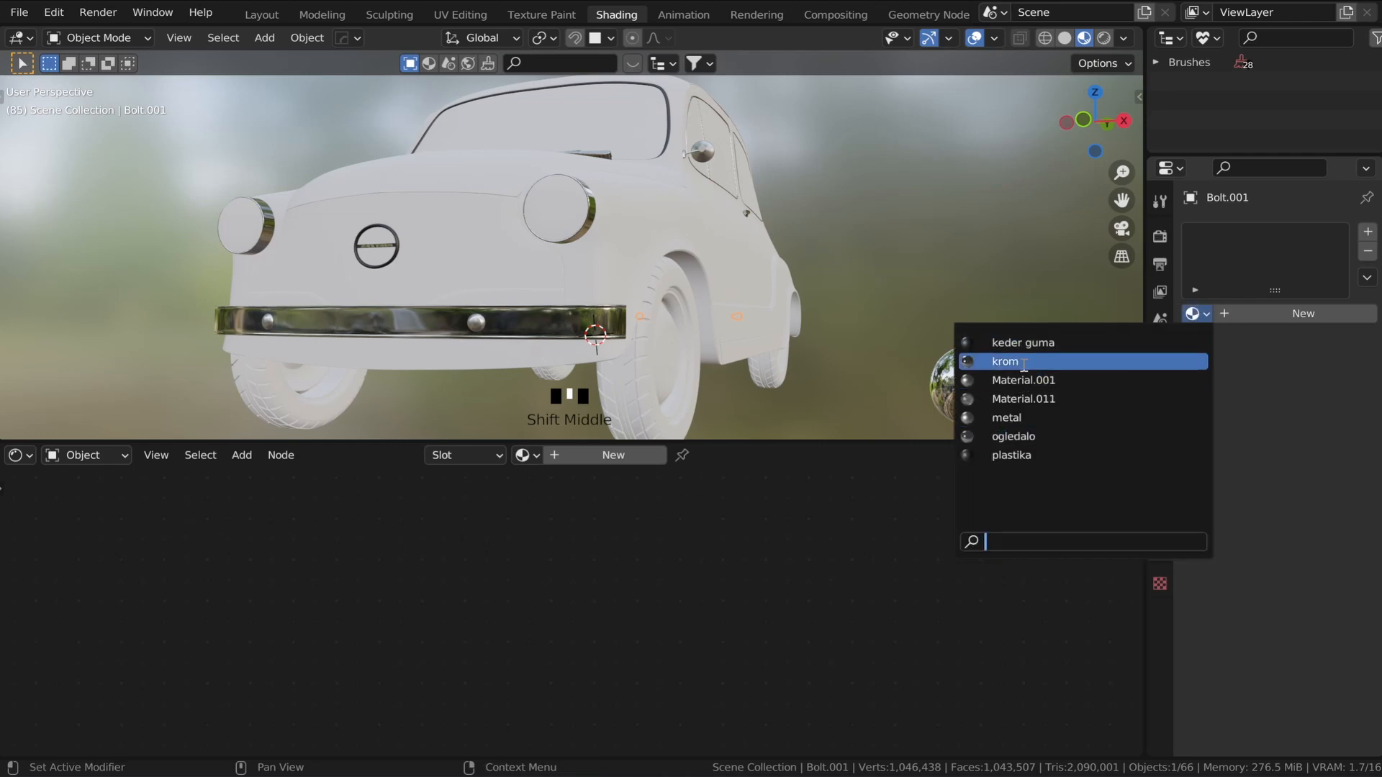
click(1006, 418)
- Create a new material named pod on the car's underbody
middle_drag(807, 339, 431, 349)
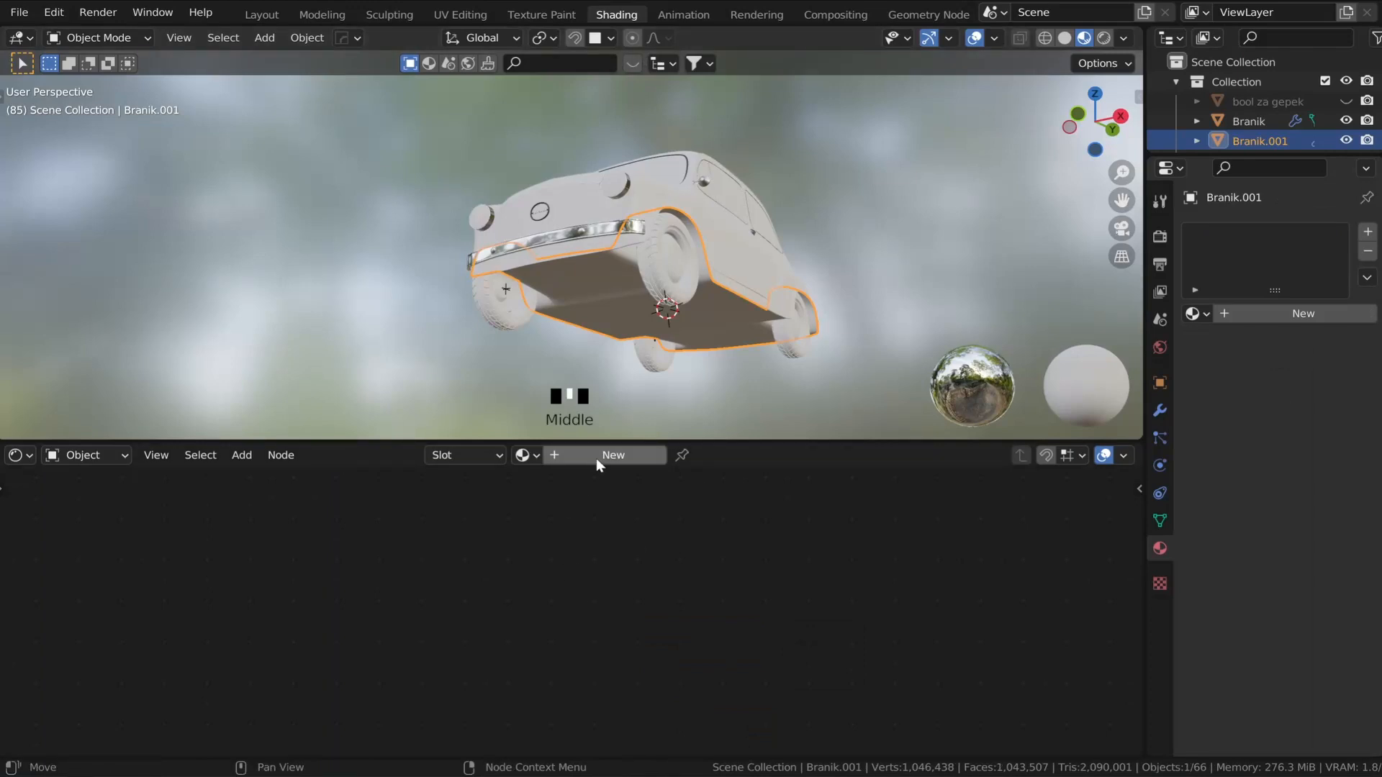
click(596, 457)
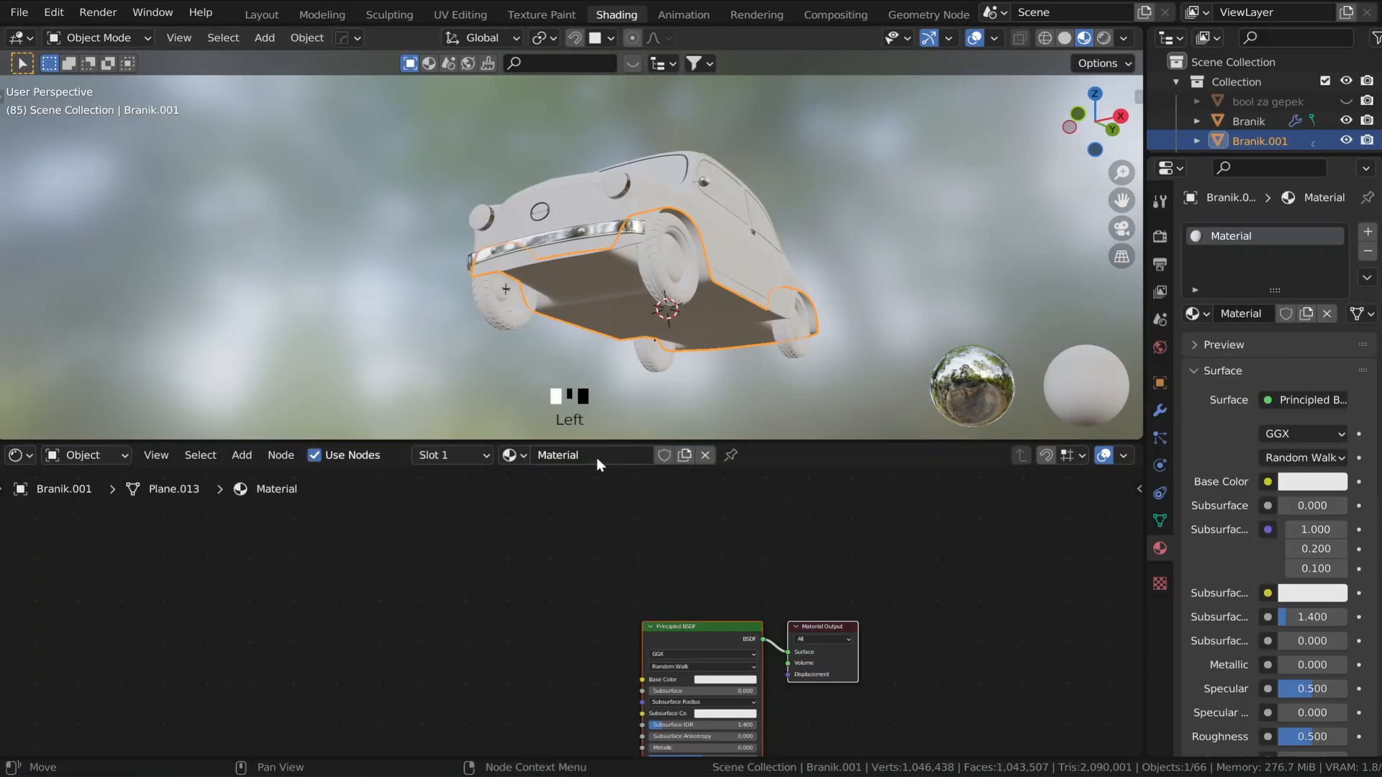
click(599, 456)
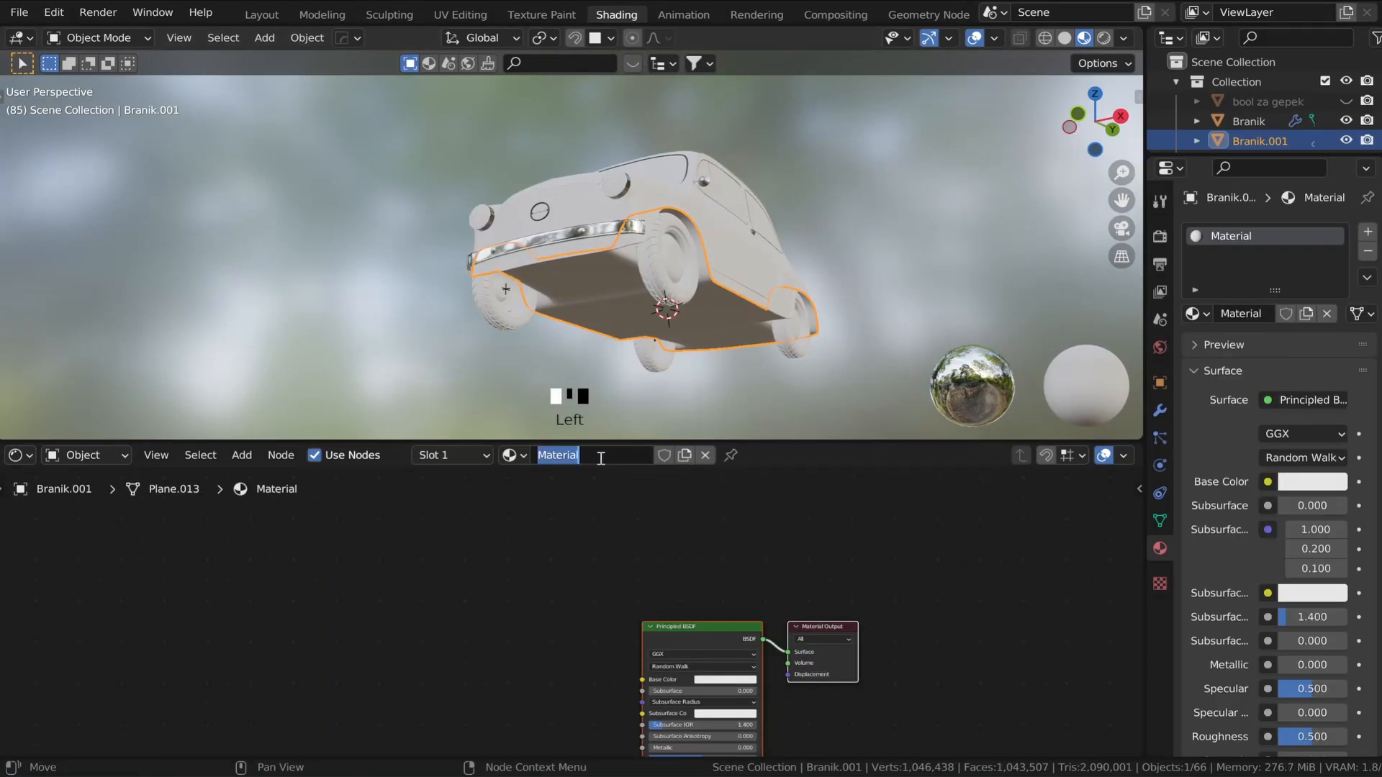
text(pod)
key(Return)
- Replace pod's Principled BSDF with a Diffuse BSDF connected to the Material Output's Surface, and make its color black
scroll(748, 633, up, 2)
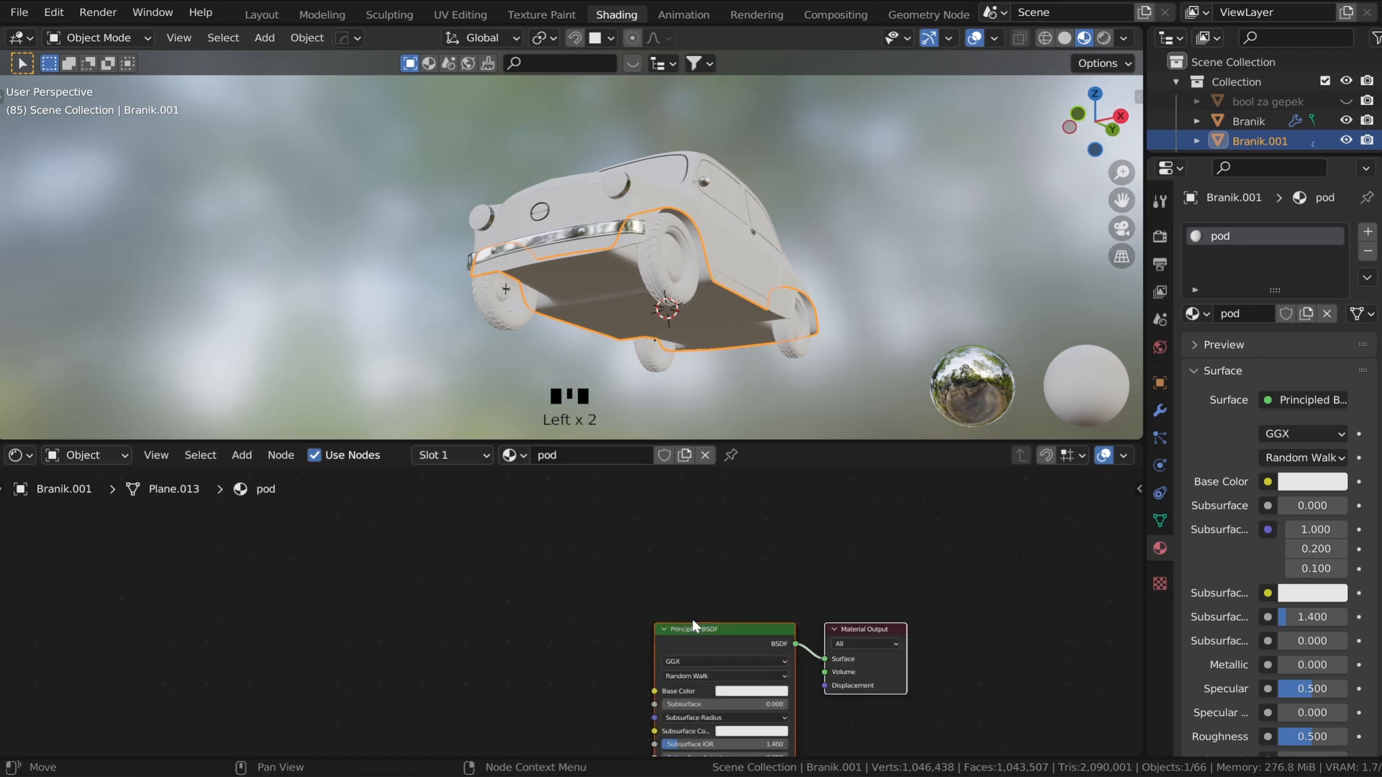
key(x)
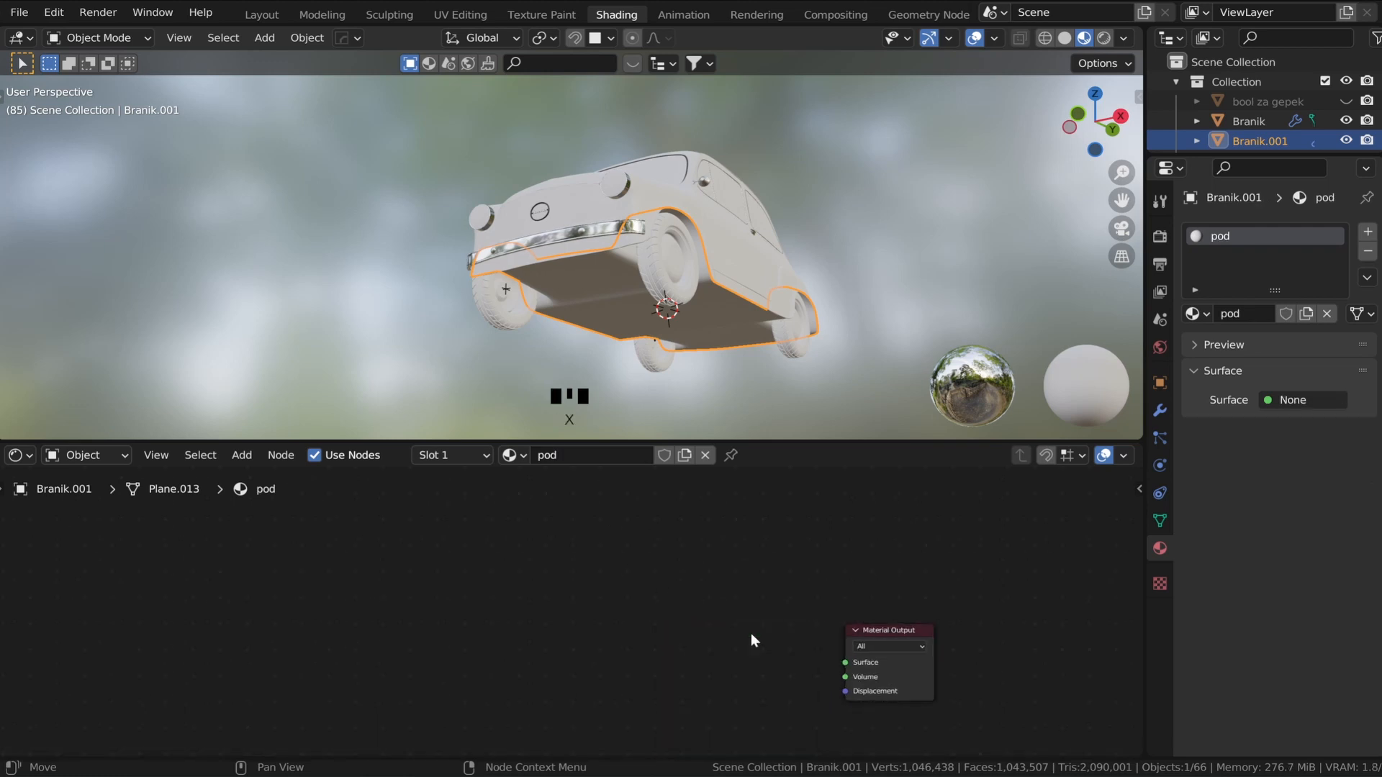
key(shift+a)
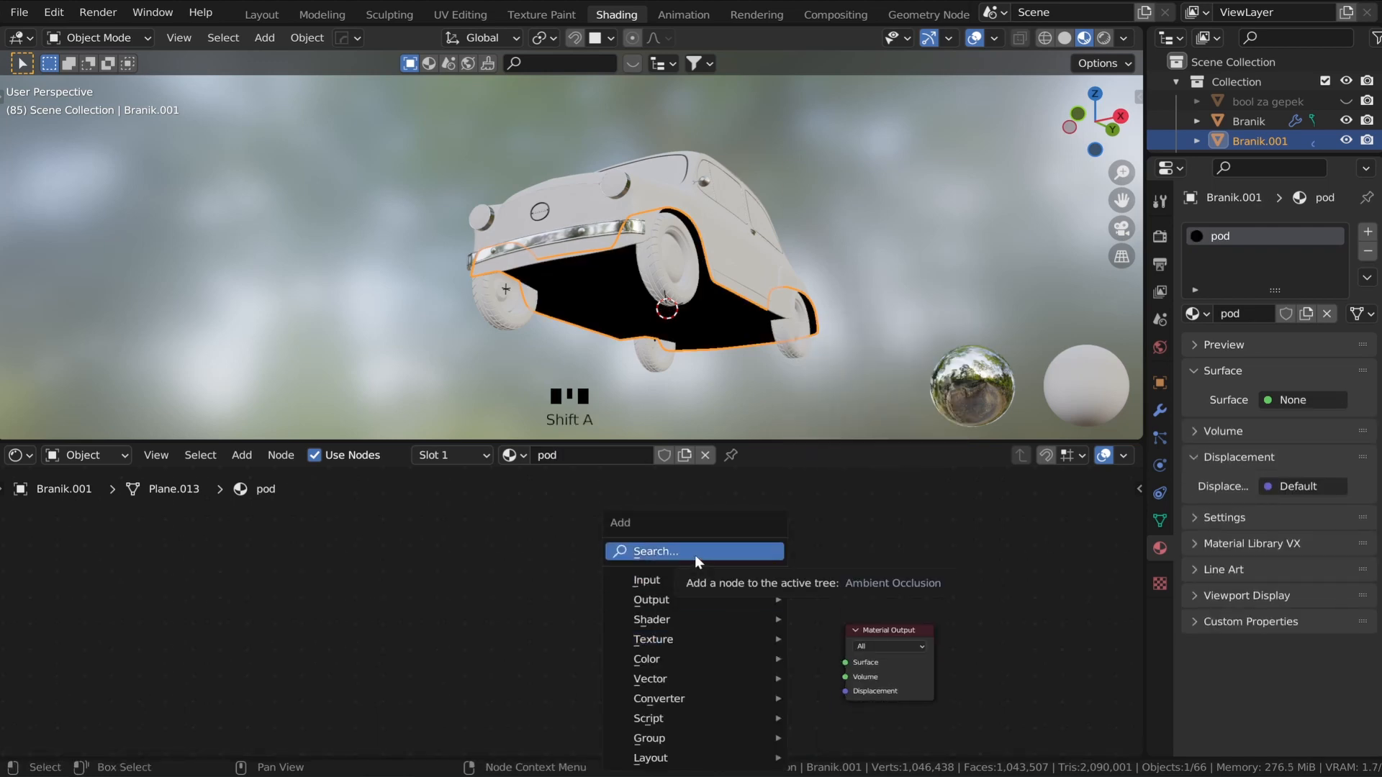
click(694, 555)
text(def)
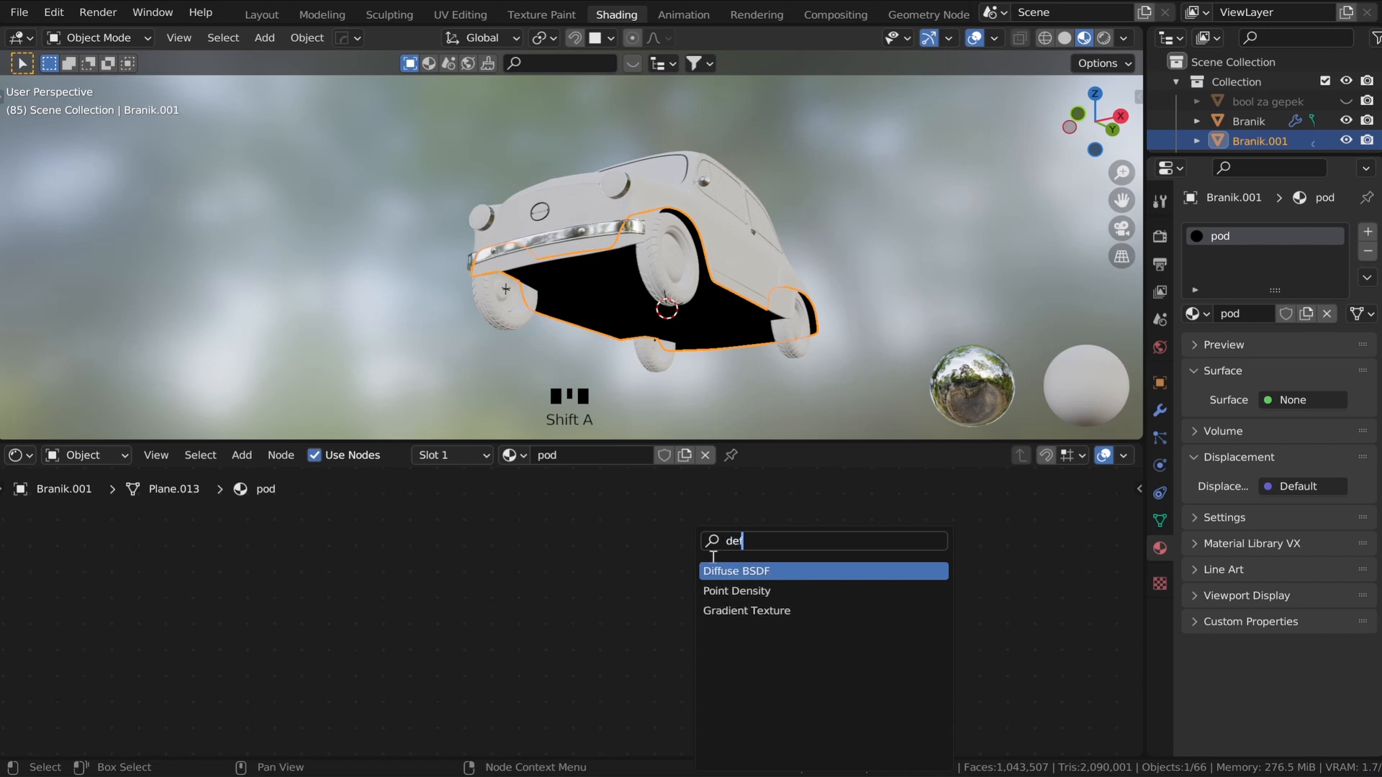
click(781, 570)
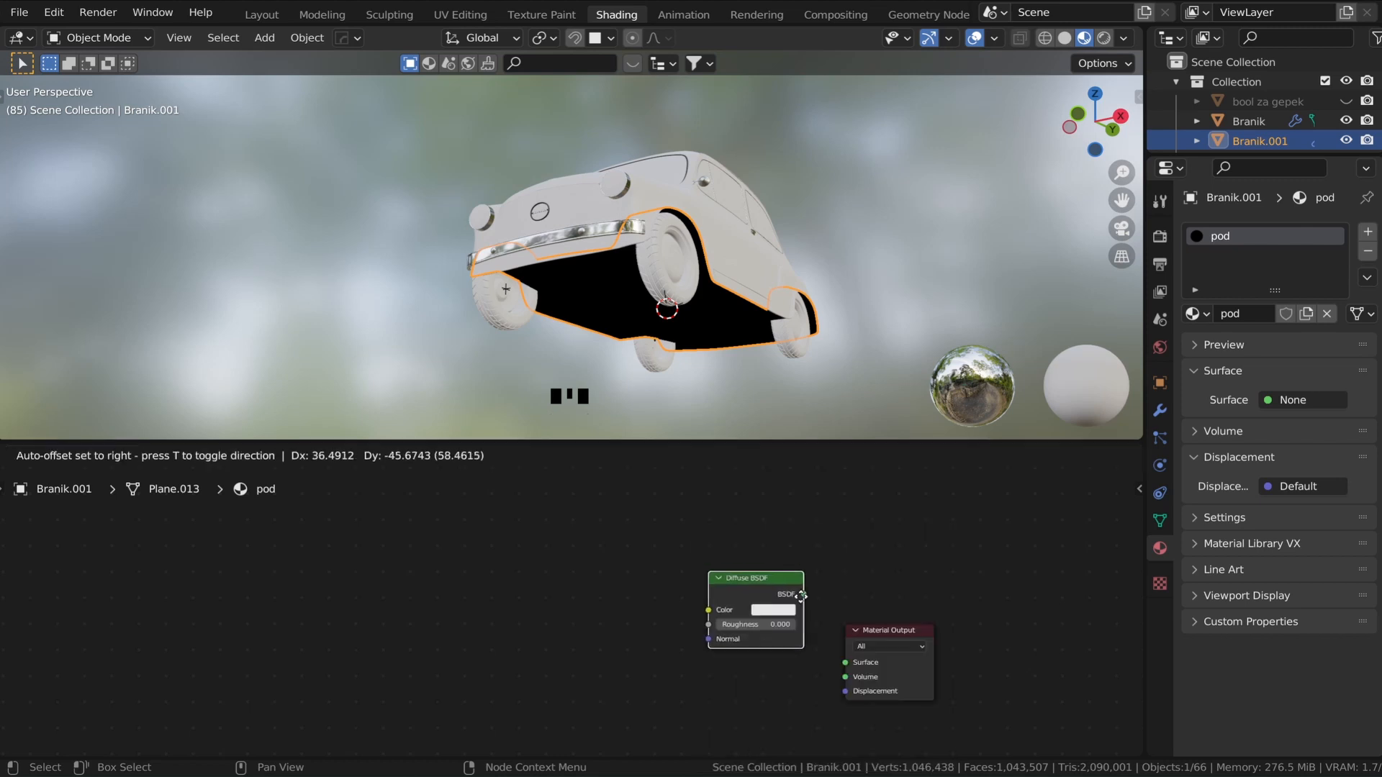
click(779, 624)
drag(794, 644, 844, 662)
click(761, 660)
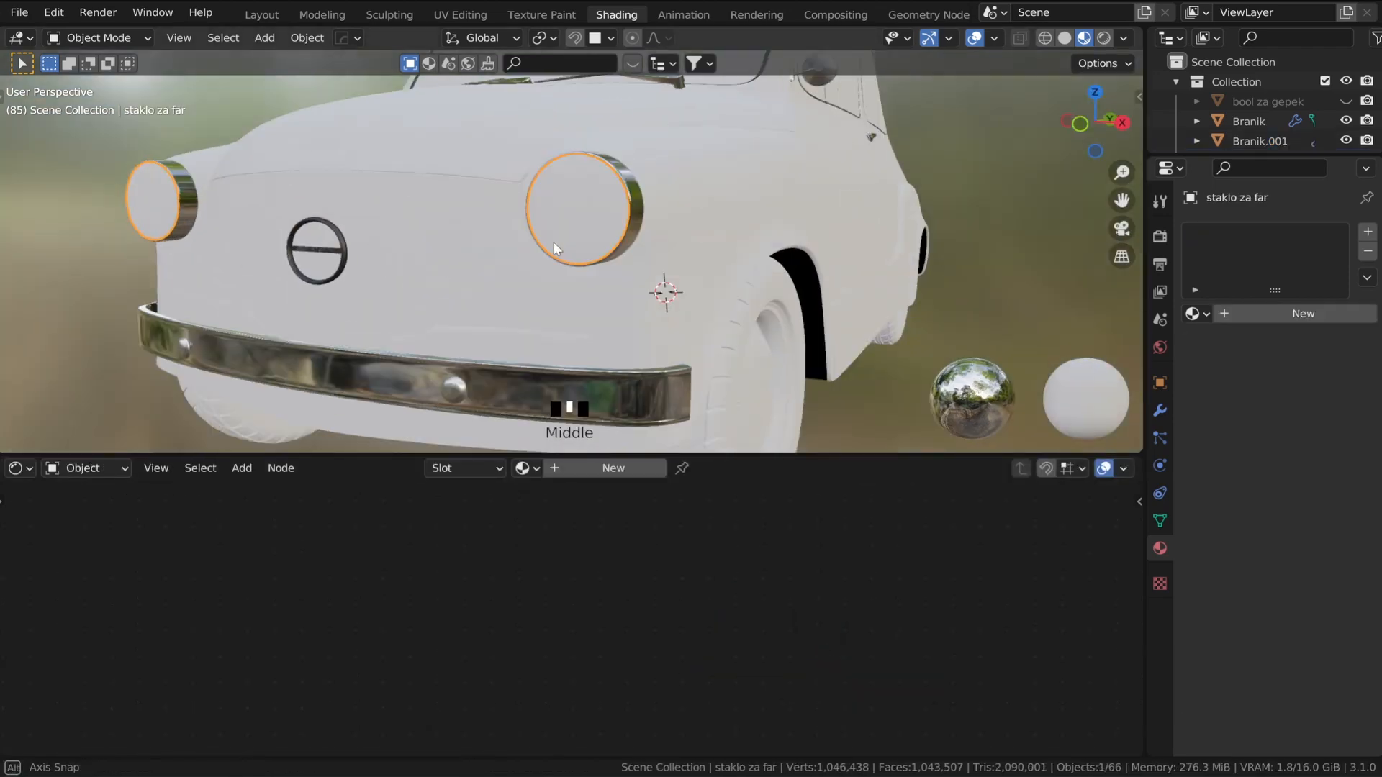
- Create a new material named staklo on the headlight glass
click(633, 468)
double_click(591, 468)
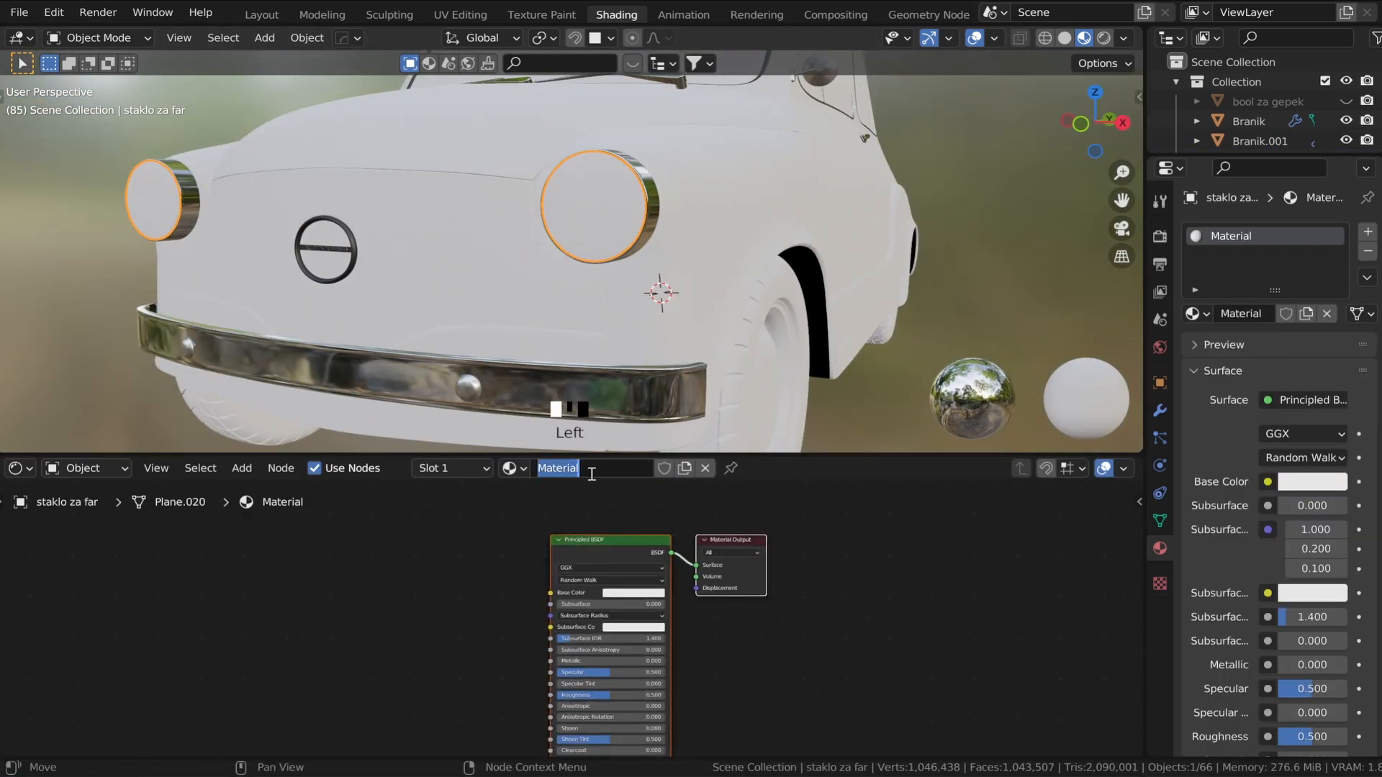
text(staklo)
key(Return)
- Set staklo's base color to pure white and its Roughness to 0.000
scroll(554, 604, up, 5)
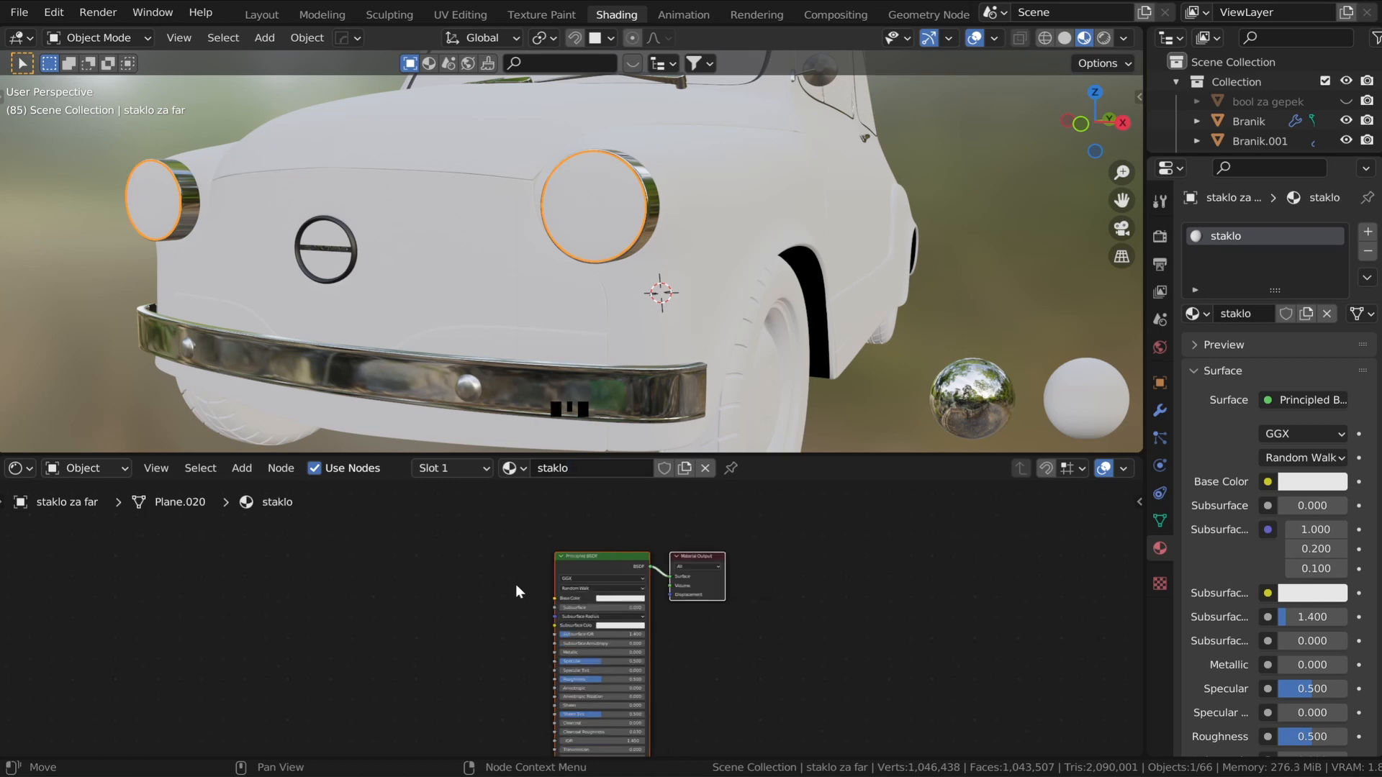
middle_drag(615, 604, 356, 748)
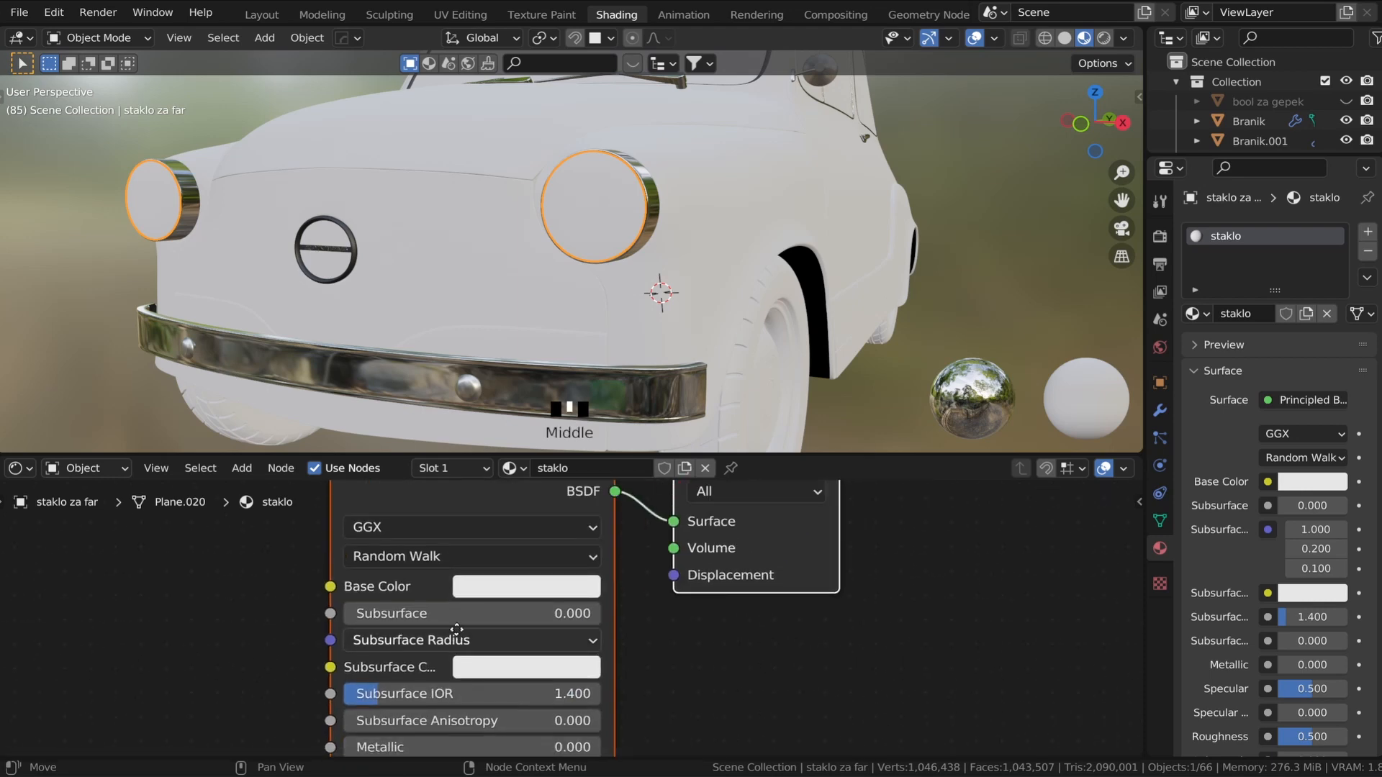
middle_drag(456, 631, 523, 670)
click(587, 633)
mouse_move(730, 286)
mouse_down()
mouse_move(736, 297)
mouse_move(736, 276)
mouse_up()
scroll(749, 722, down, 3)
middle_drag(751, 714, 824, 537)
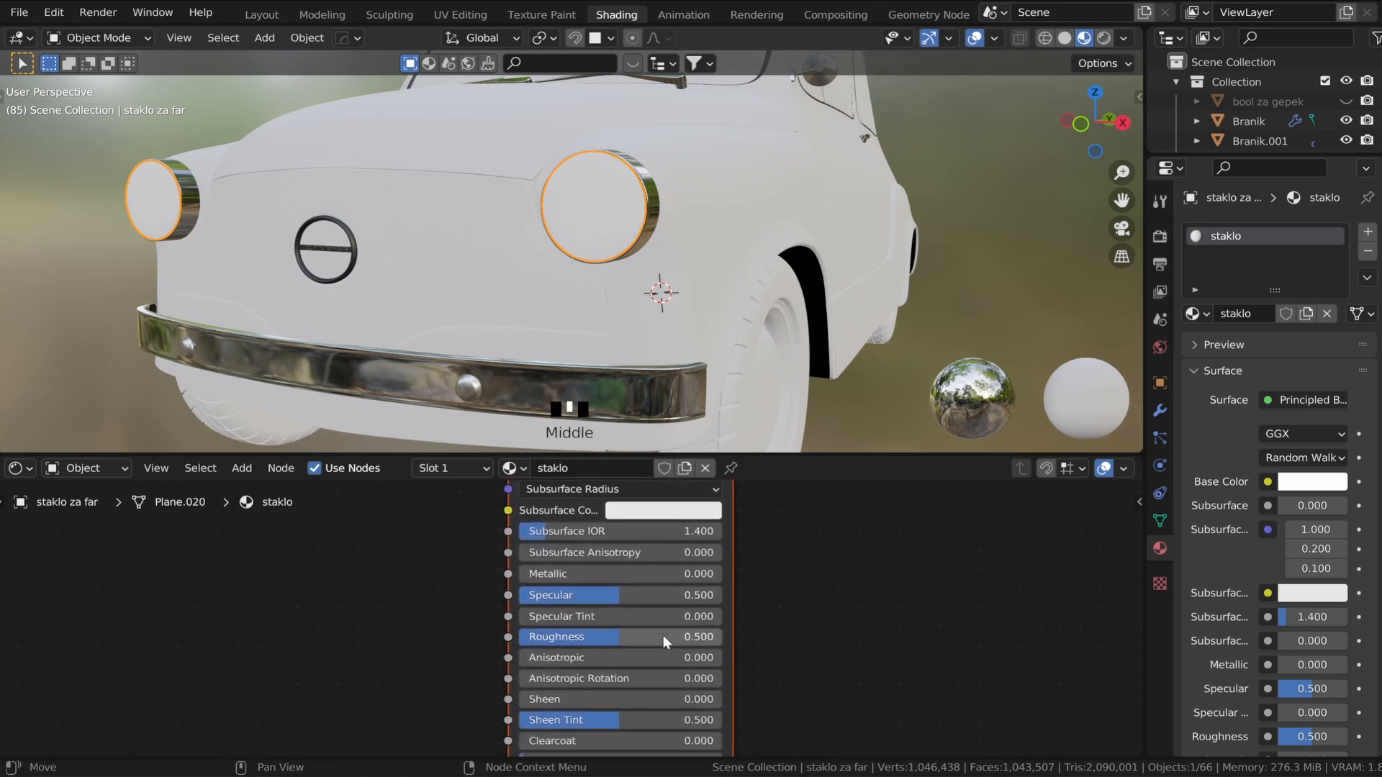
drag(691, 637, 604, 637)
- Set staklo's Transmission to 1.000 so the headlight glass lets light through
scroll(763, 626, down, 3)
middle_drag(775, 636, 775, 521)
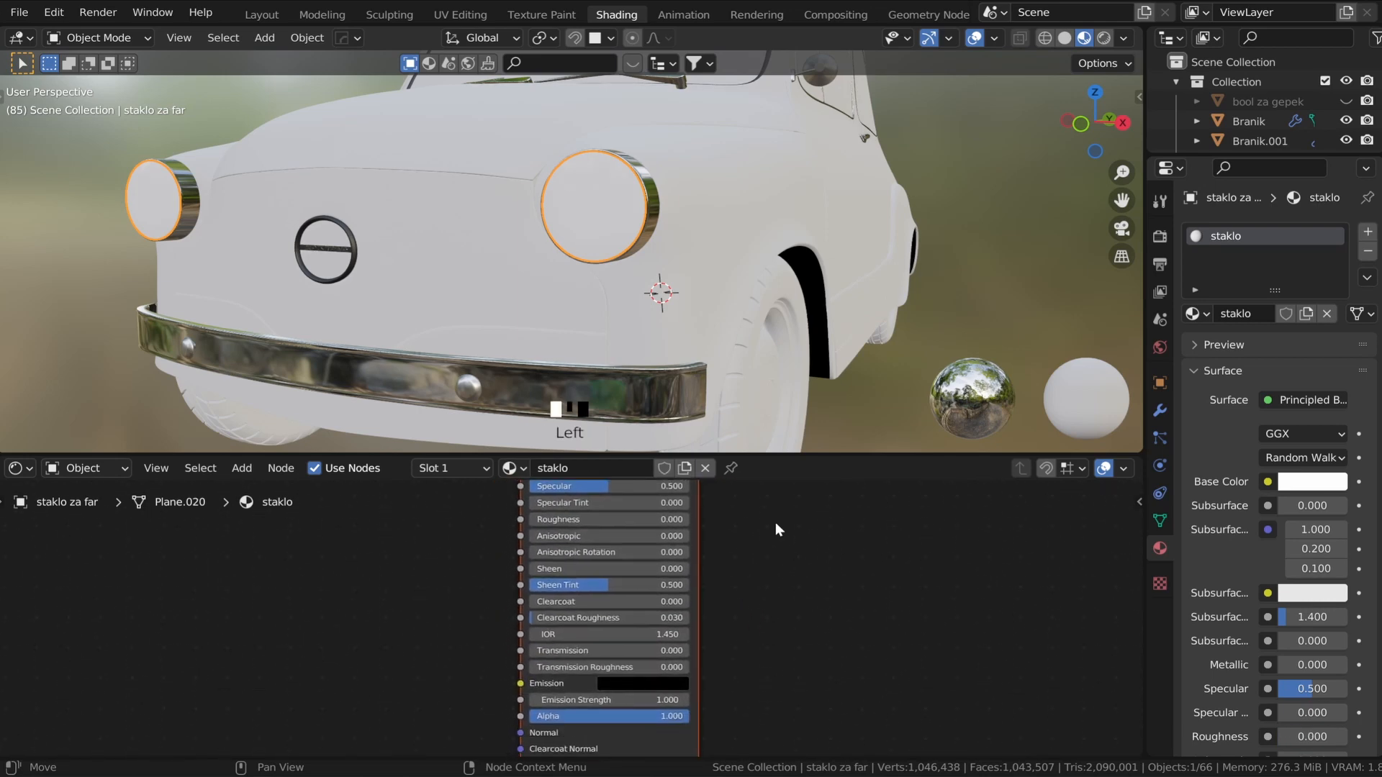
scroll(772, 521, up, 4)
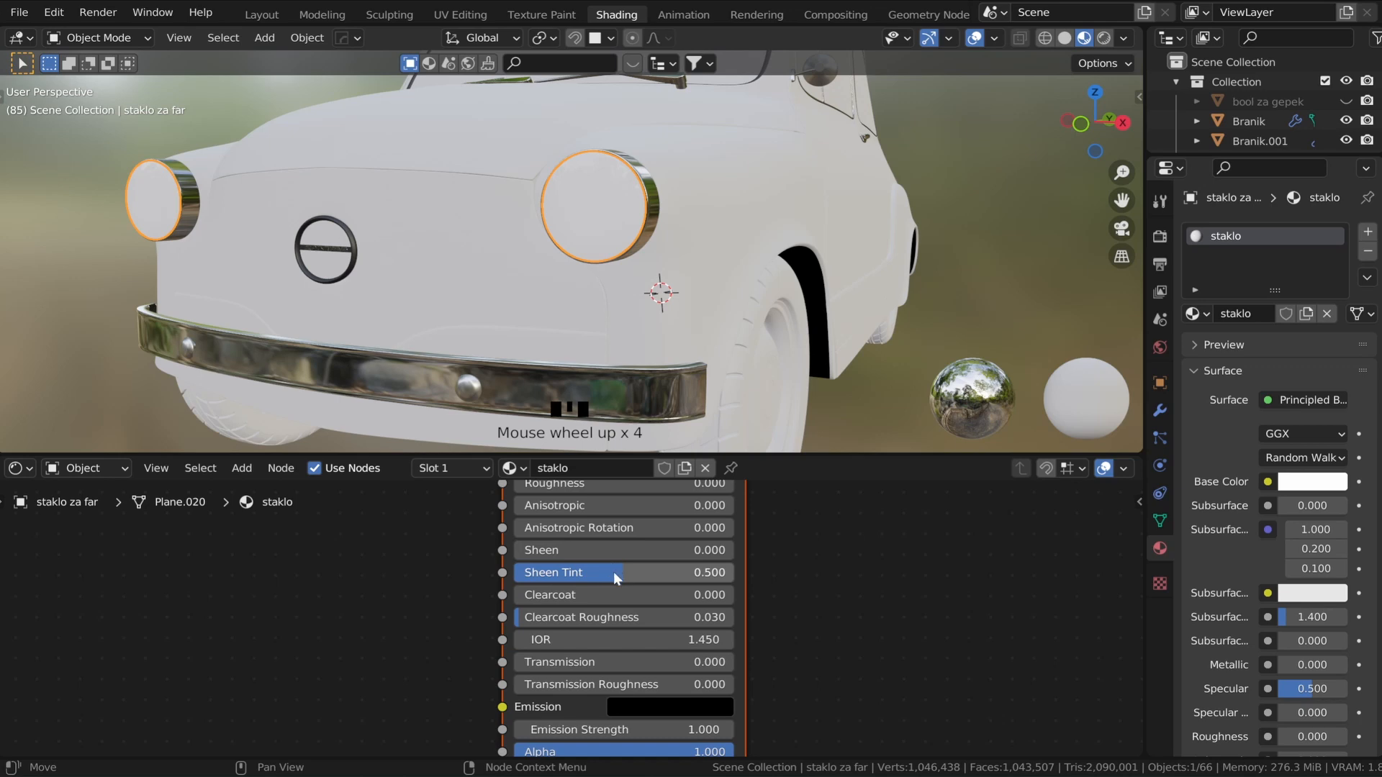
scroll(645, 651, down, 4)
middle_drag(647, 657, 625, 641)
drag(670, 658, 784, 659)
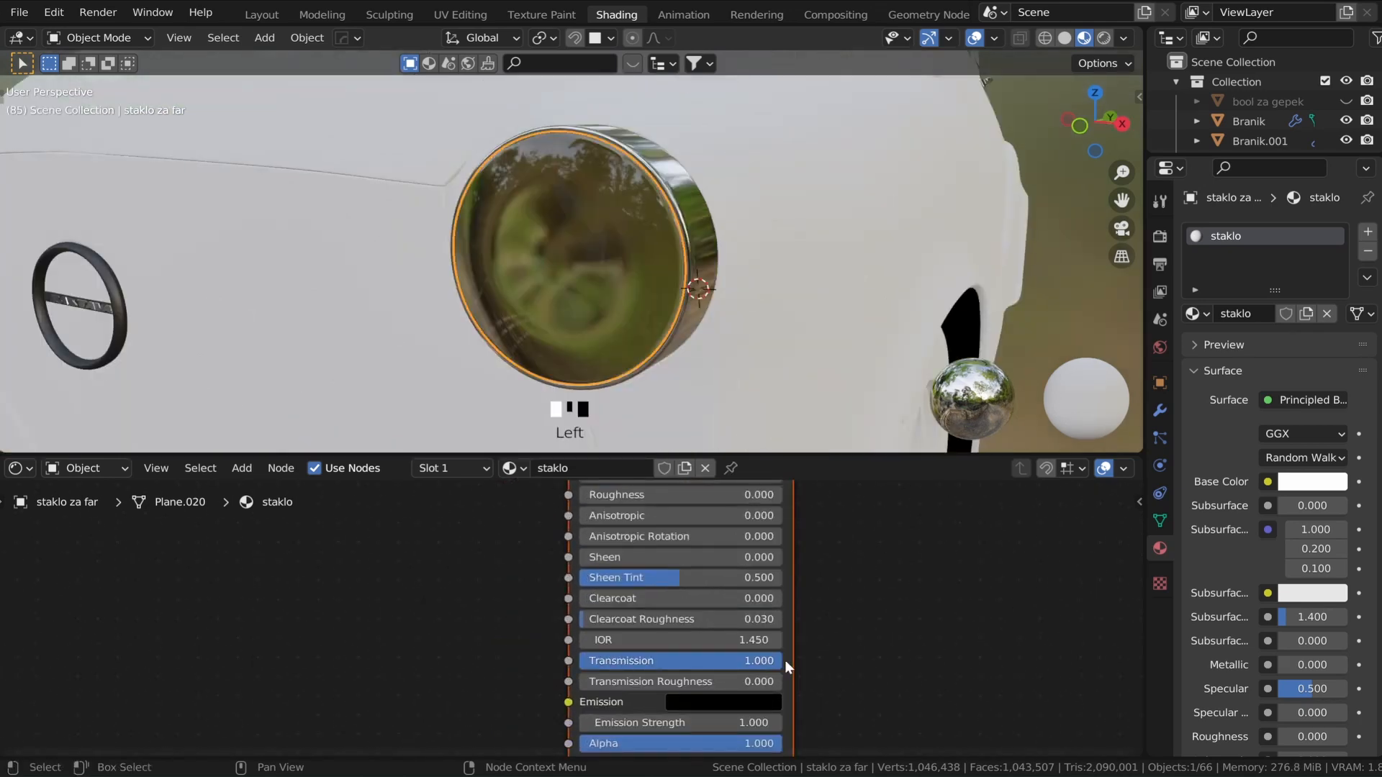
- Move staklo's Principled BSDF and Material Output nodes apart to make room between them
scroll(744, 613, down, 4)
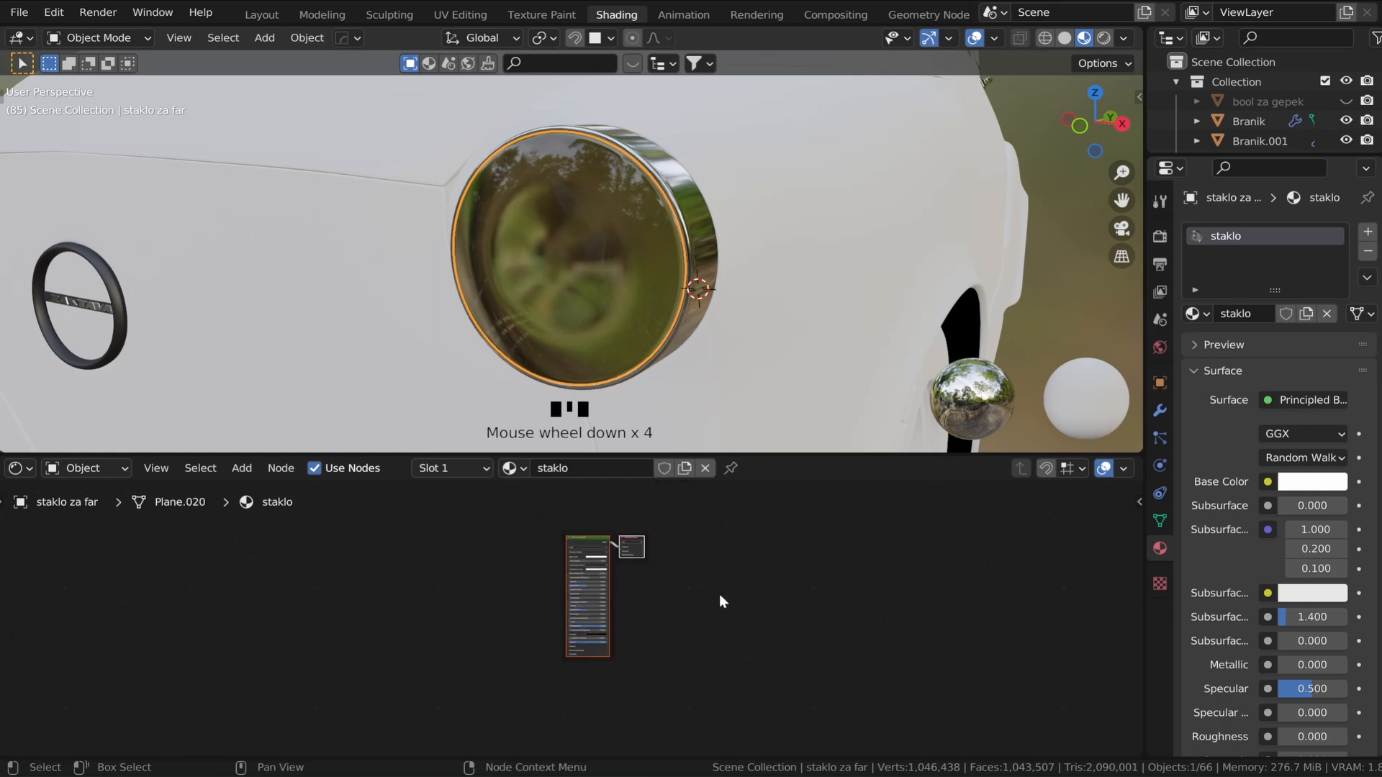
scroll(633, 557, up, 2)
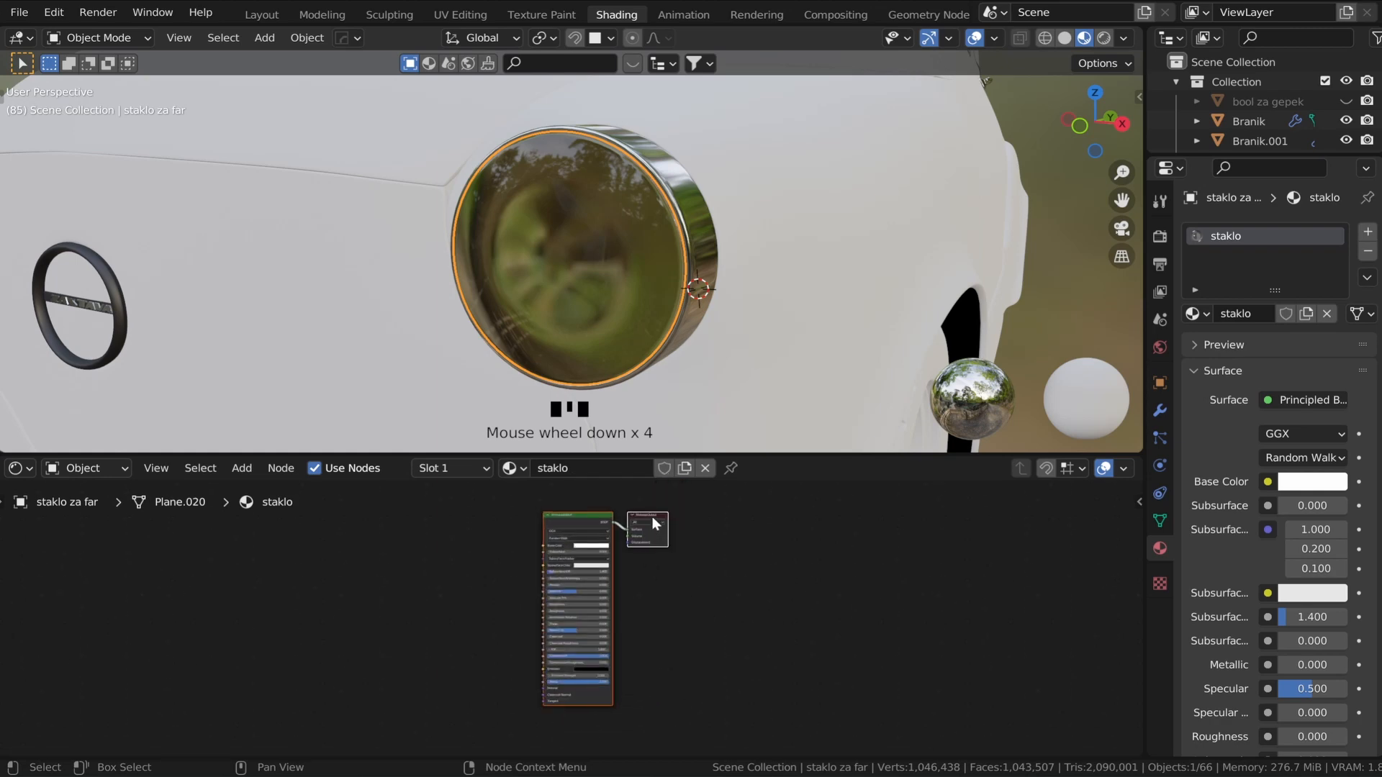
drag(652, 523, 803, 543)
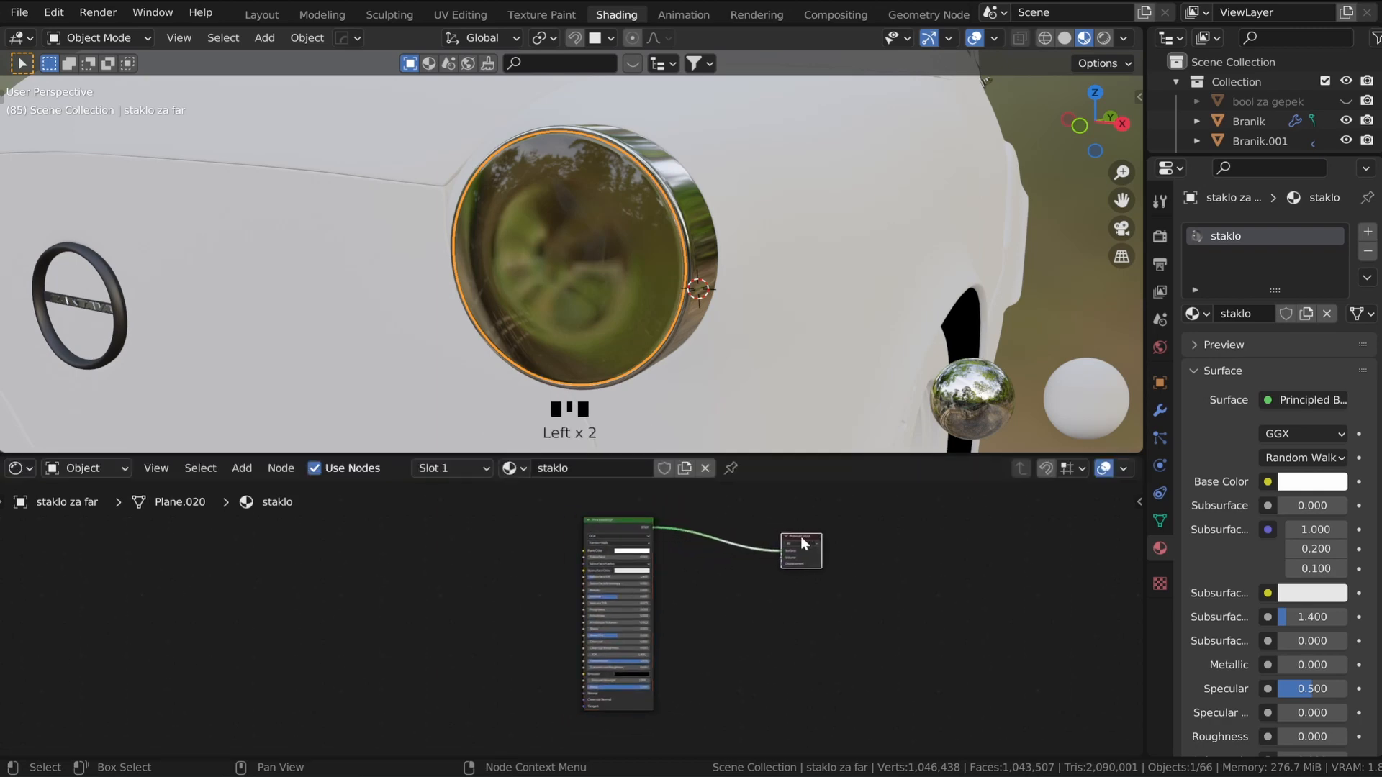
drag(603, 525, 557, 529)
middle_drag(603, 559, 633, 608)
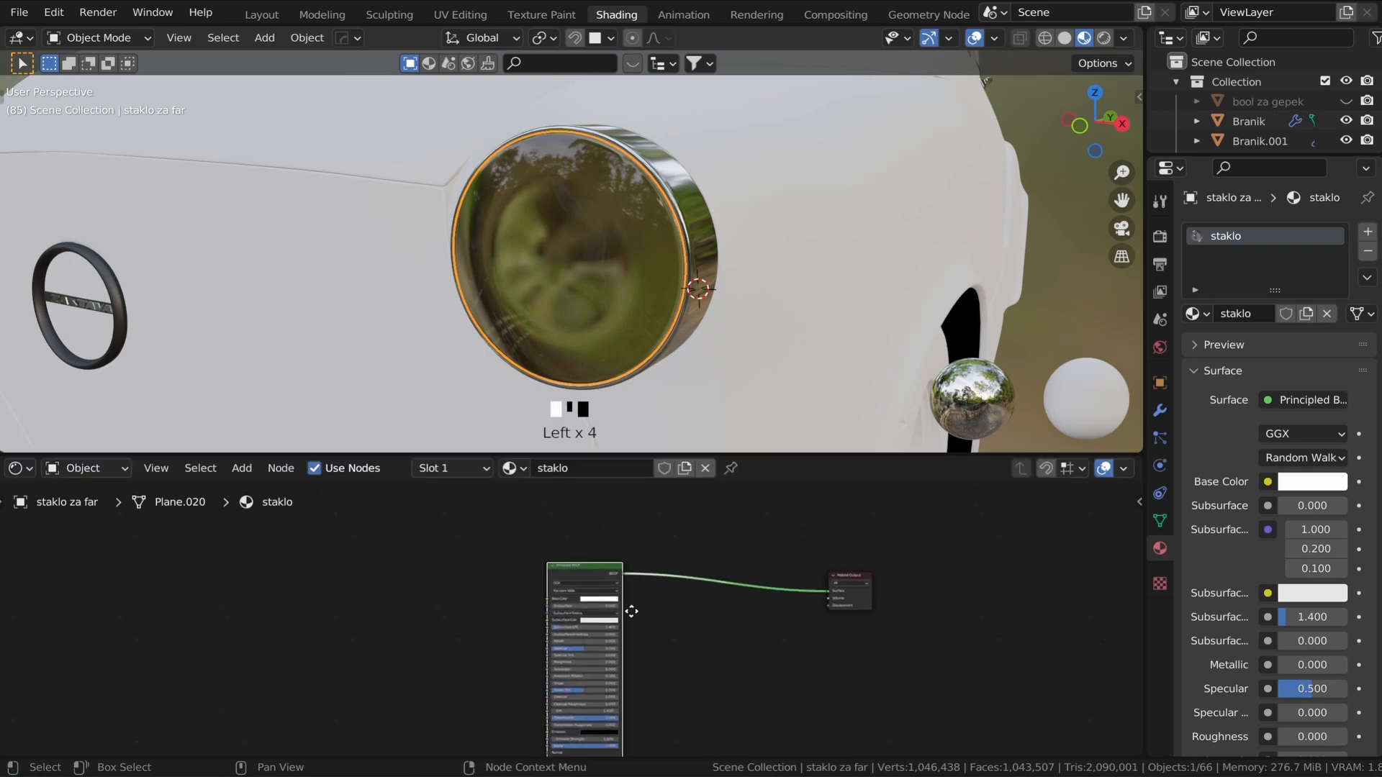
- Add a Transparent BSDF node below and beside the Principled BSDF in the staklo material
key(shift+a)
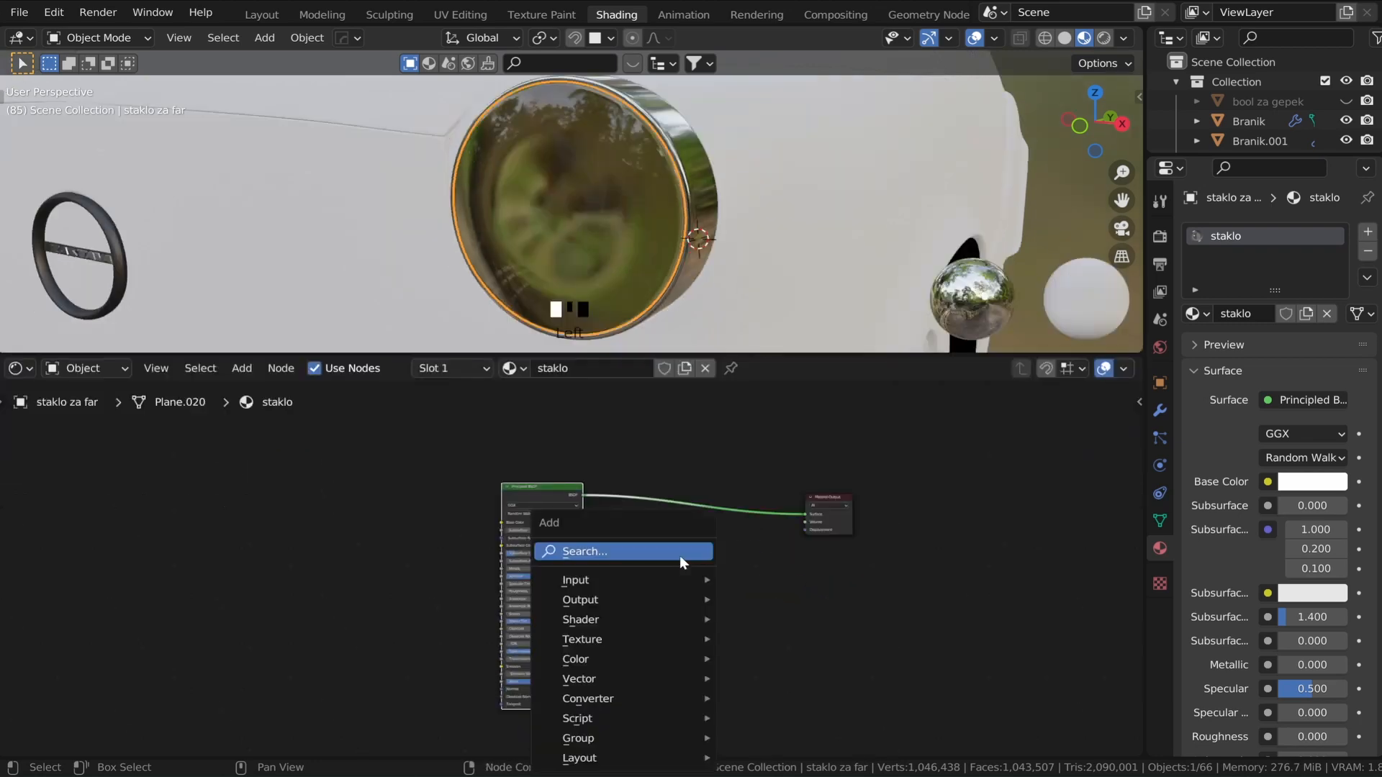
click(679, 551)
text(tra)
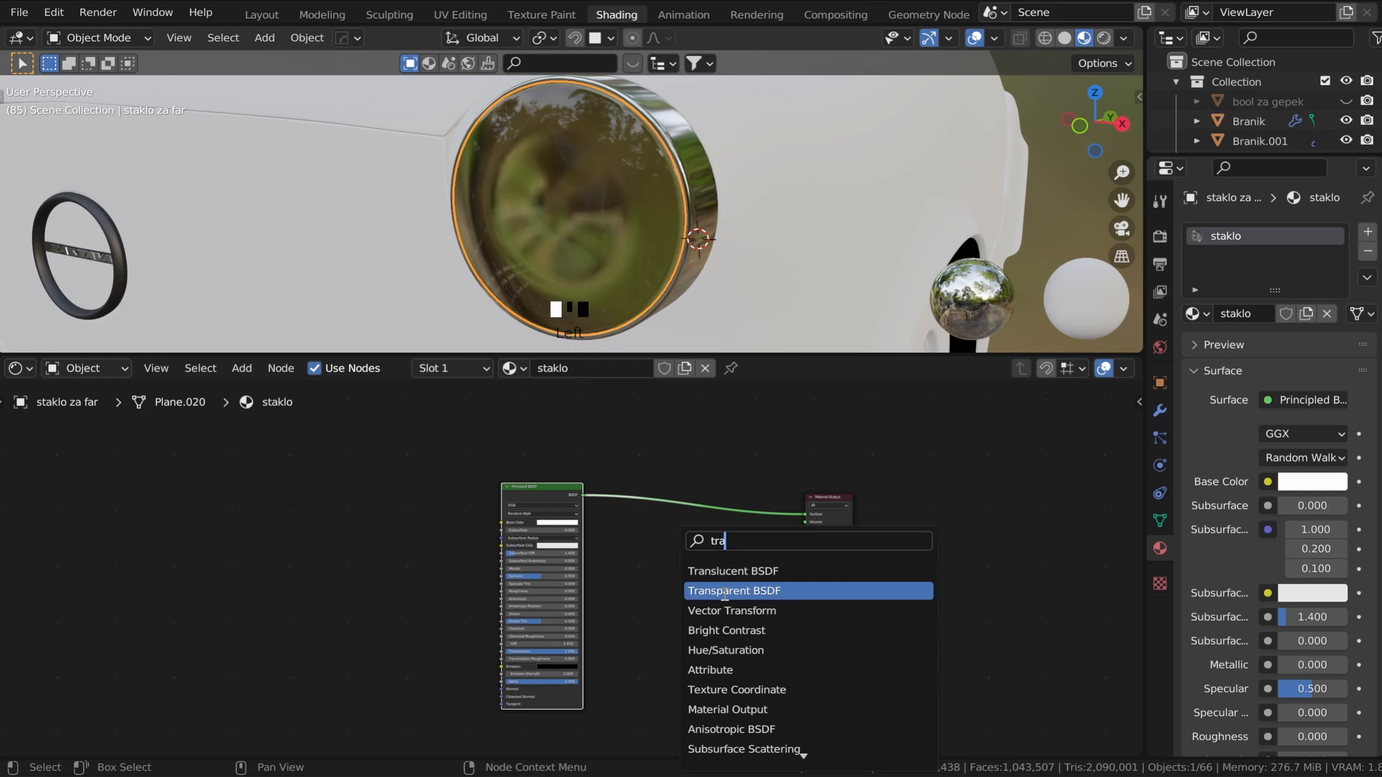
click(688, 591)
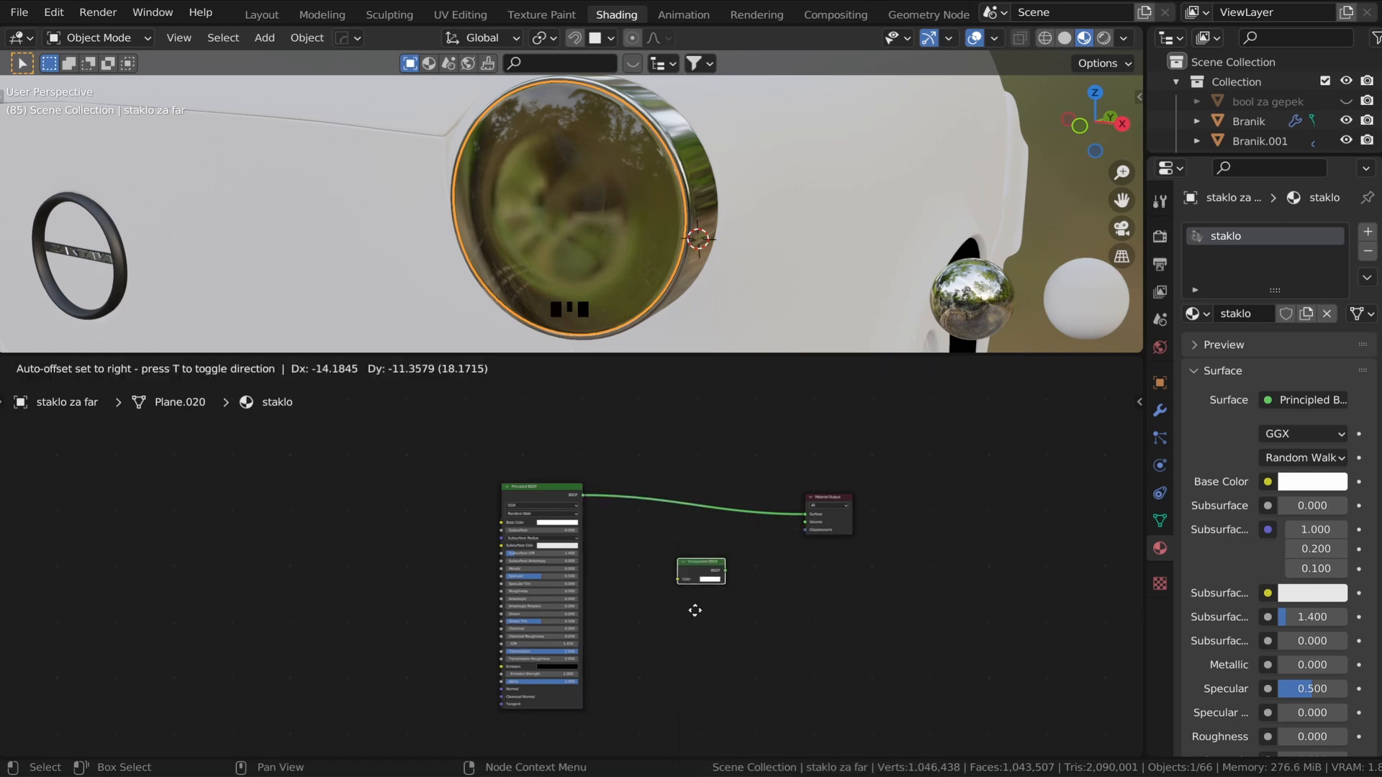
click(638, 654)
- Add a Mix Shader node to the staklo material and feed it the Principled BSDF and Transparent BSDF outputs
scroll(694, 579, up, 1)
scroll(695, 581, down, 1)
key(shift+a)
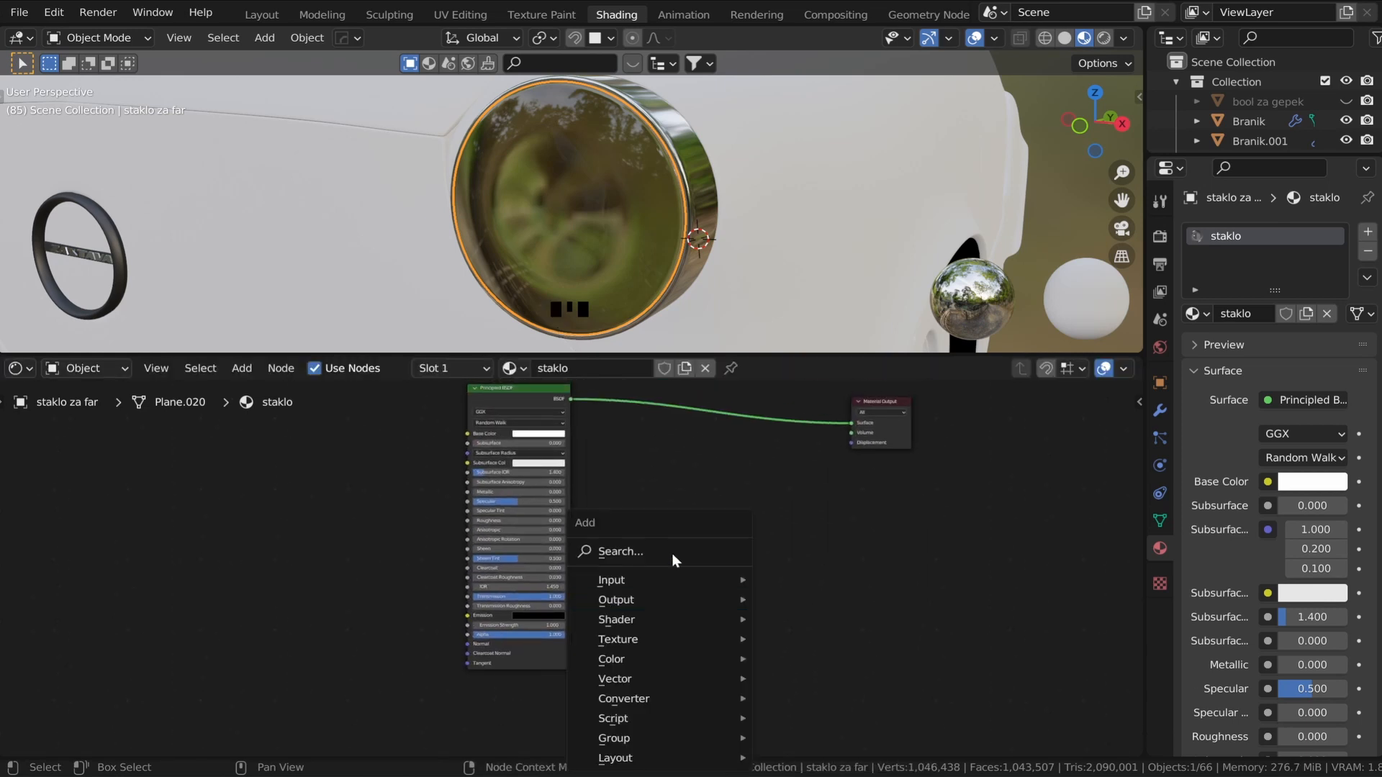
click(660, 548)
text(mix)
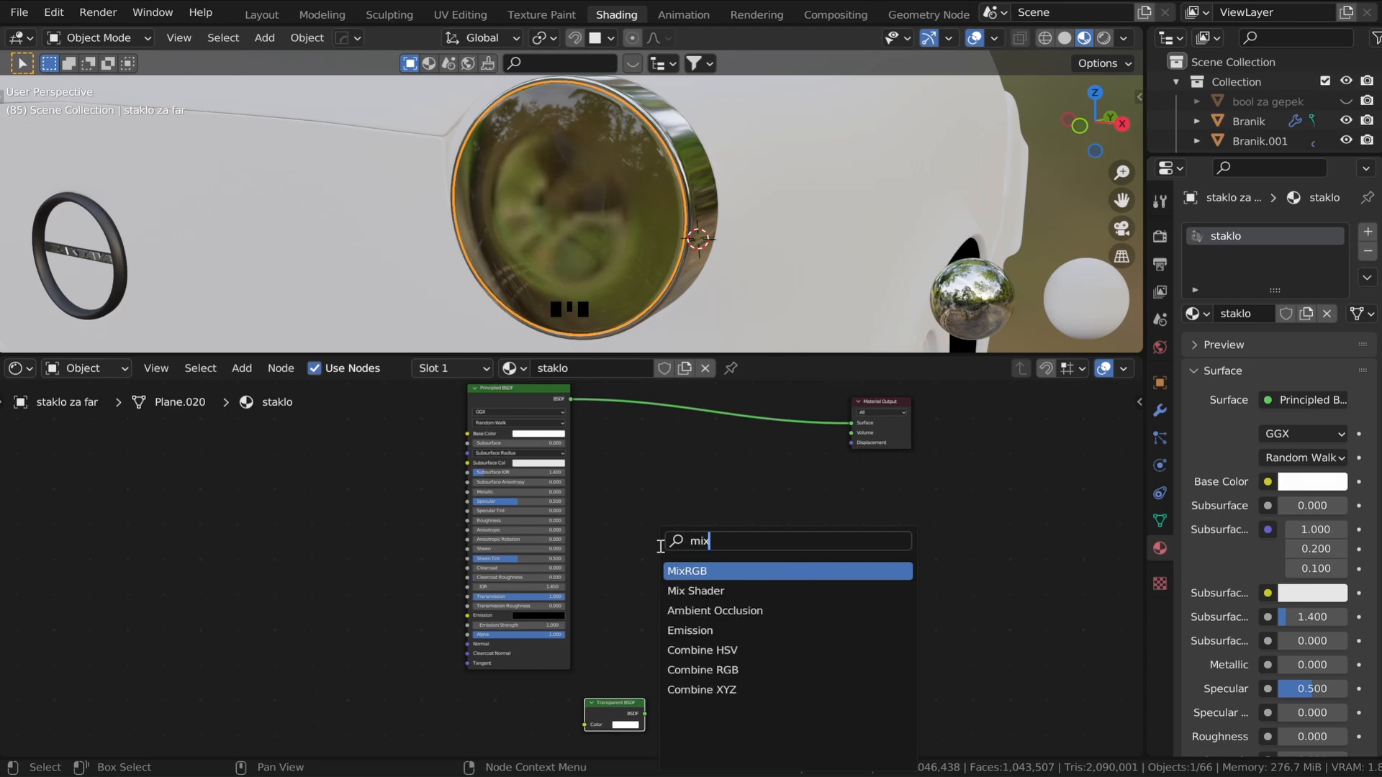
click(696, 591)
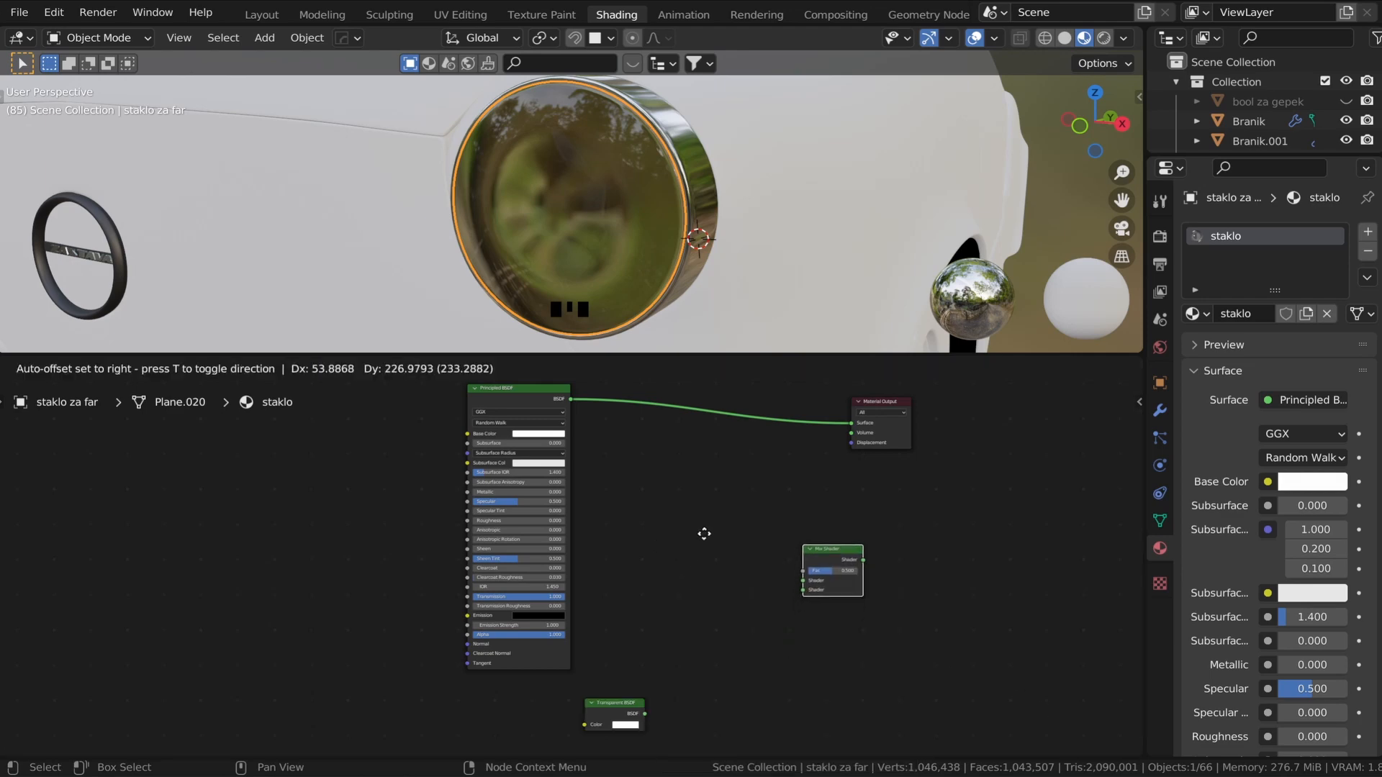
click(591, 497)
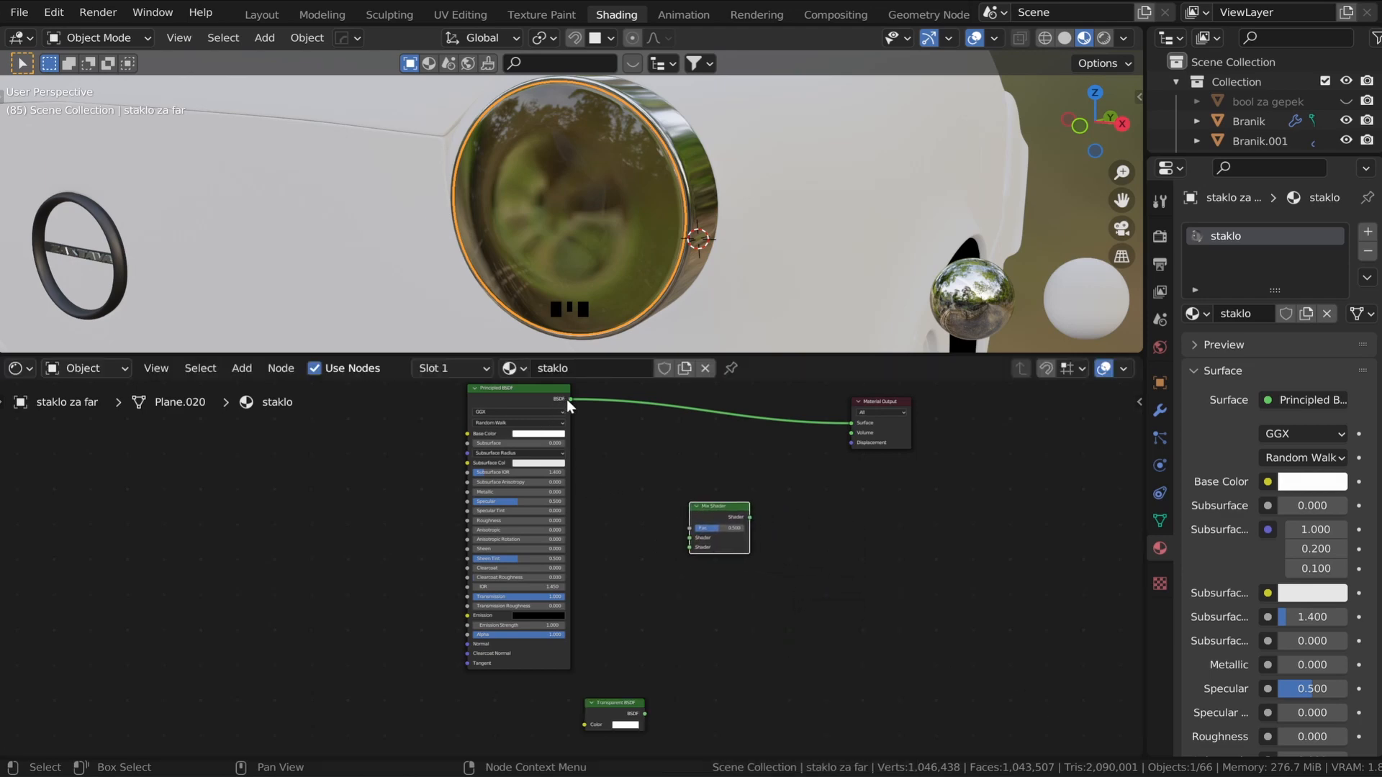
drag(569, 399, 688, 538)
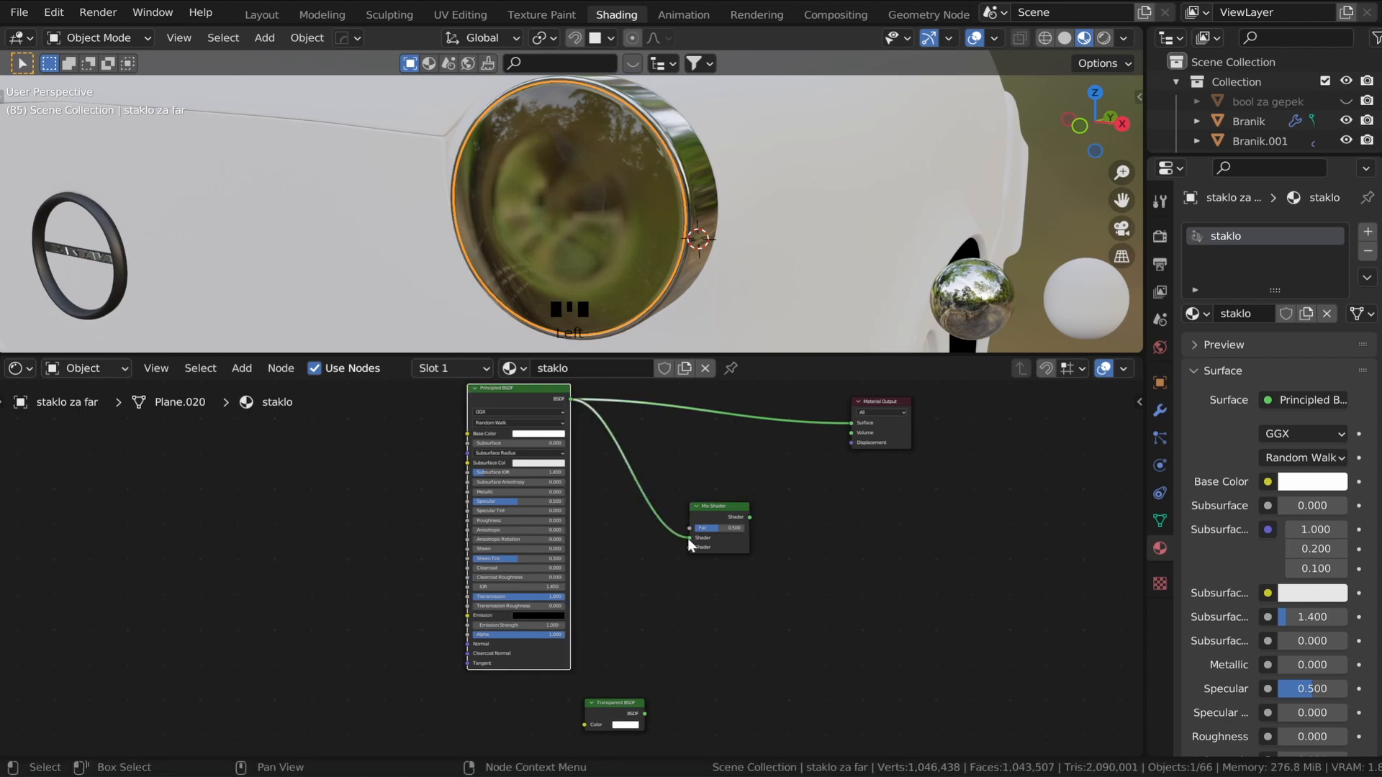
drag(644, 713, 689, 546)
- Add a Light Path node above the Principled BSDF and connect its Is Shadow Ray output to the Mix Shader's Fac
middle_drag(648, 390, 586, 502)
scroll(586, 501, up, 1)
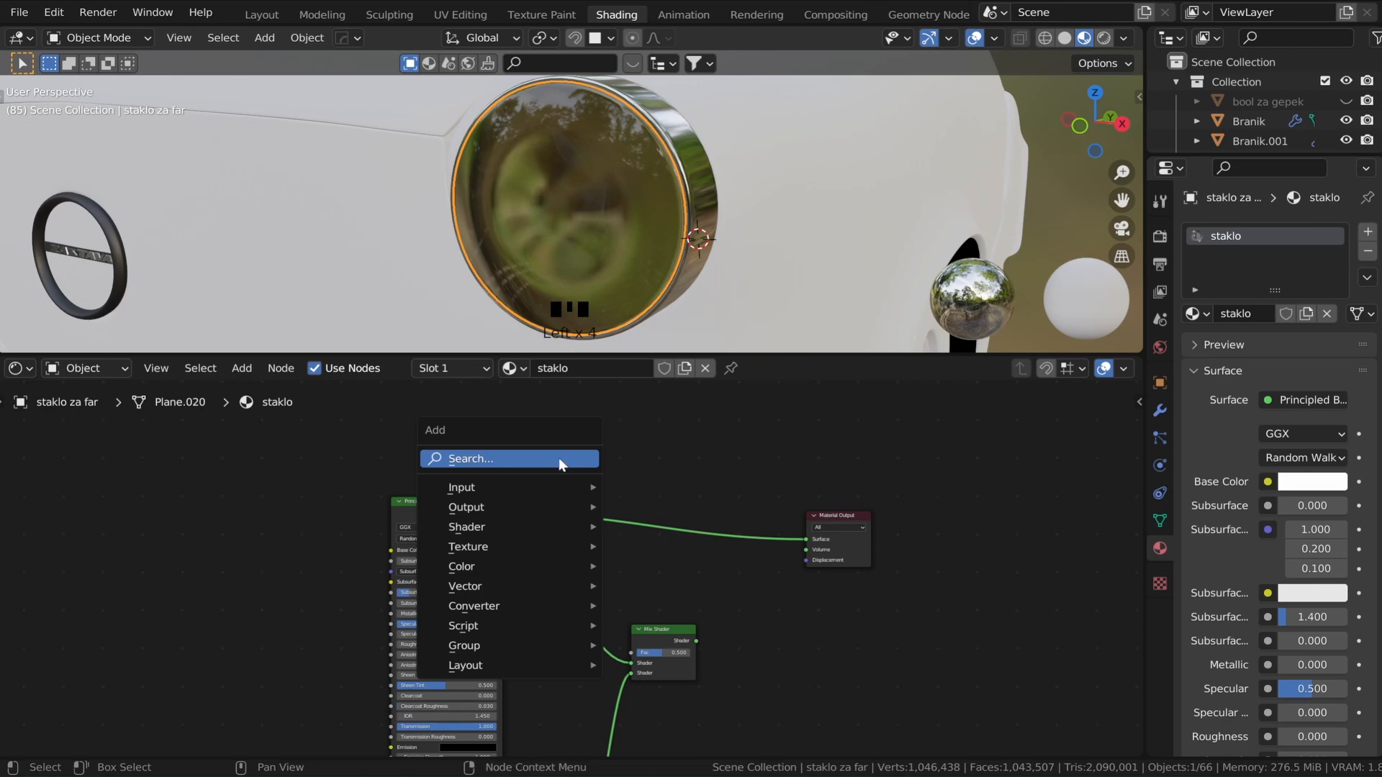
click(558, 458)
text(ligh)
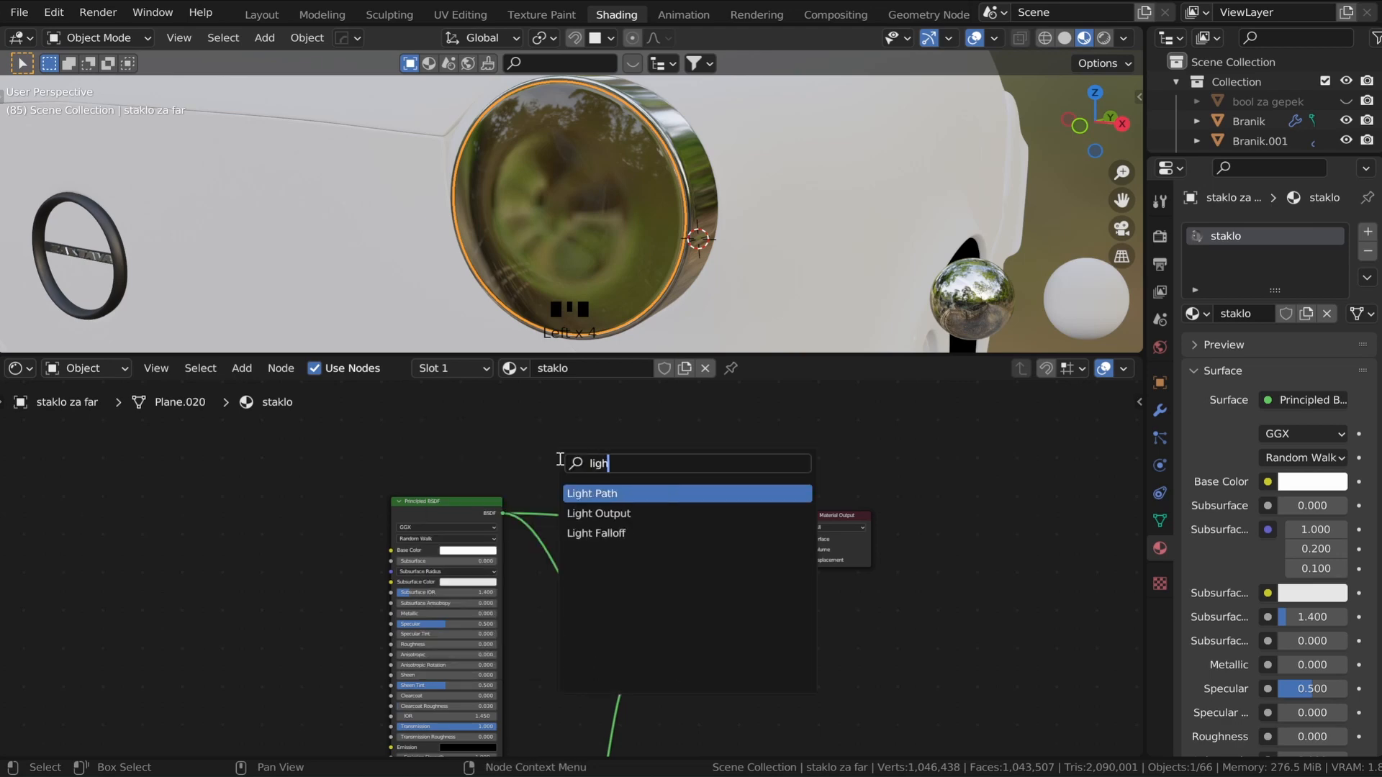
click(601, 495)
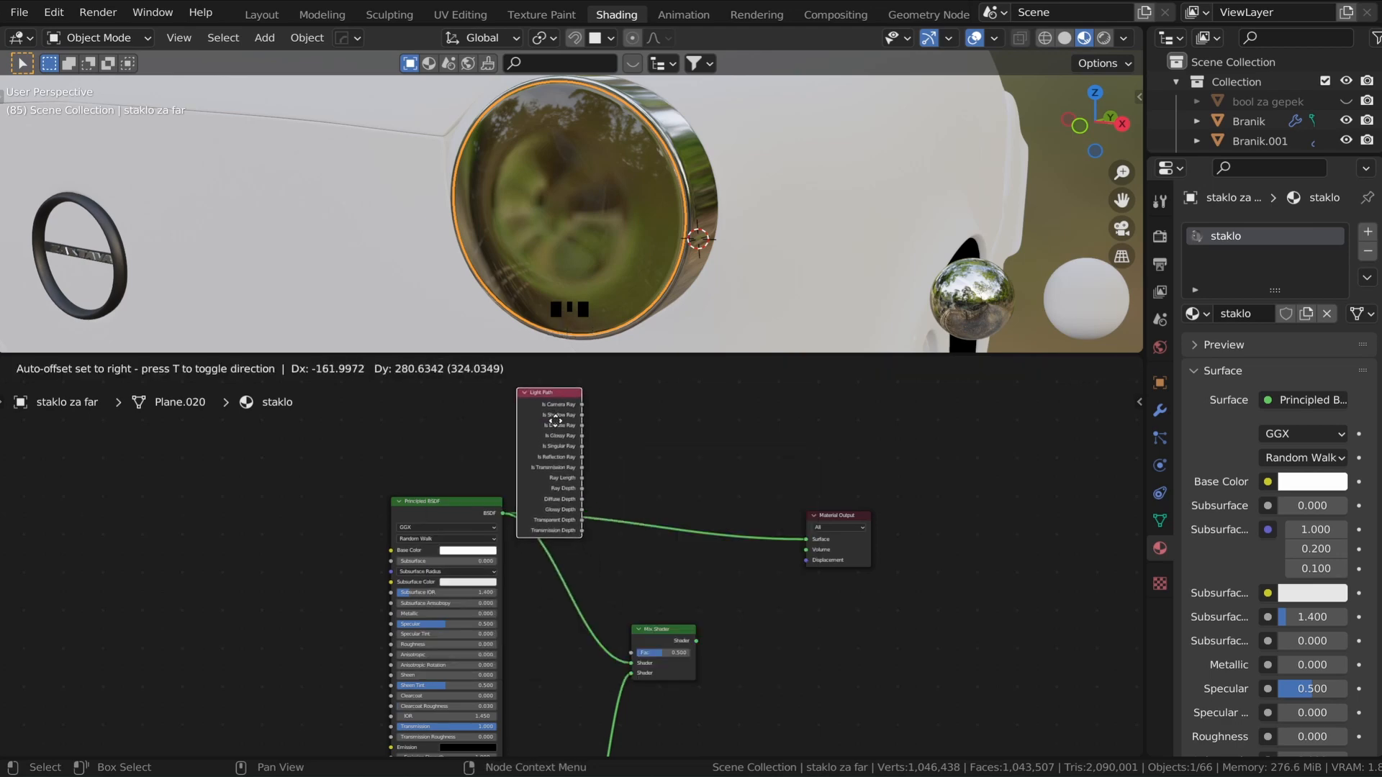
click(498, 503)
scroll(497, 482, up, 2)
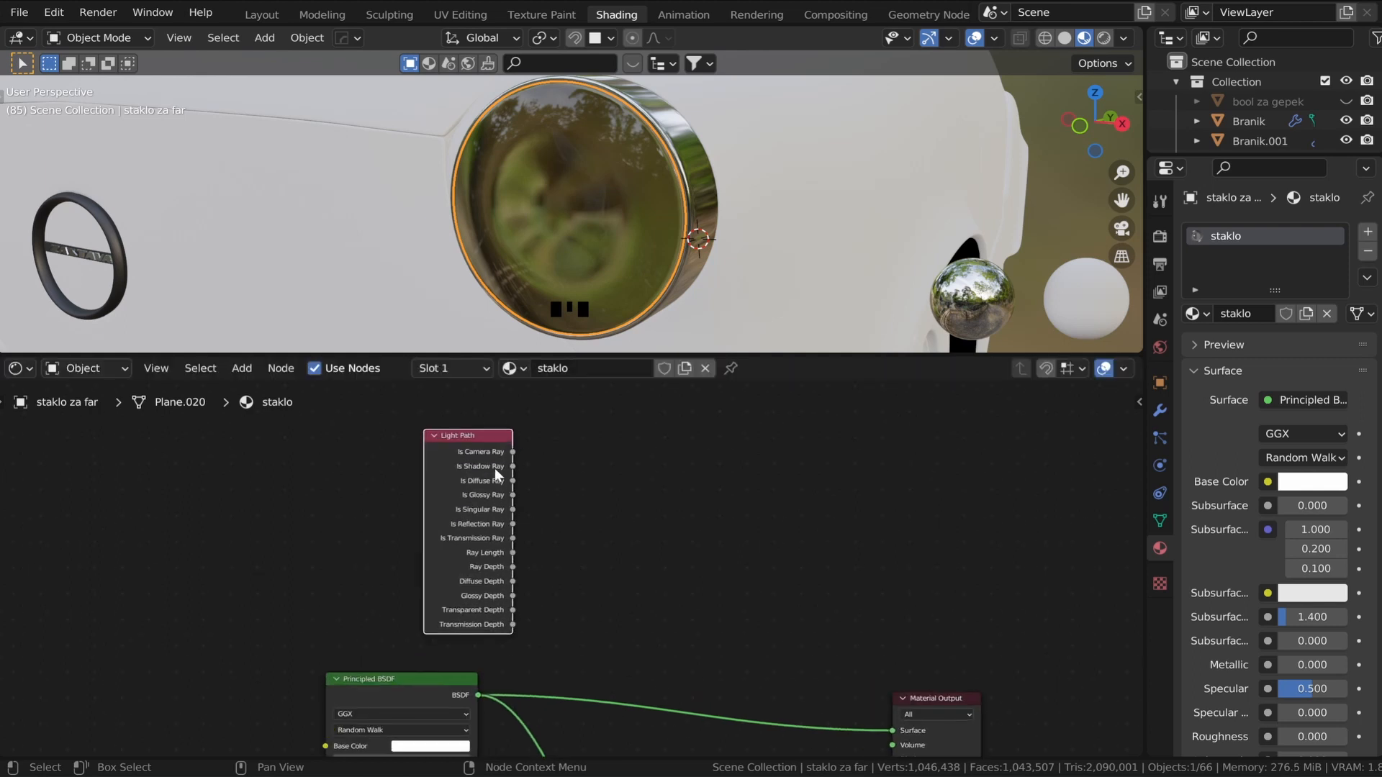
drag(514, 471, 654, 672)
- Connect the Mix Shader to the Material Output's Surface and preview the headlight glass in Rendered shading
drag(740, 656, 893, 518)
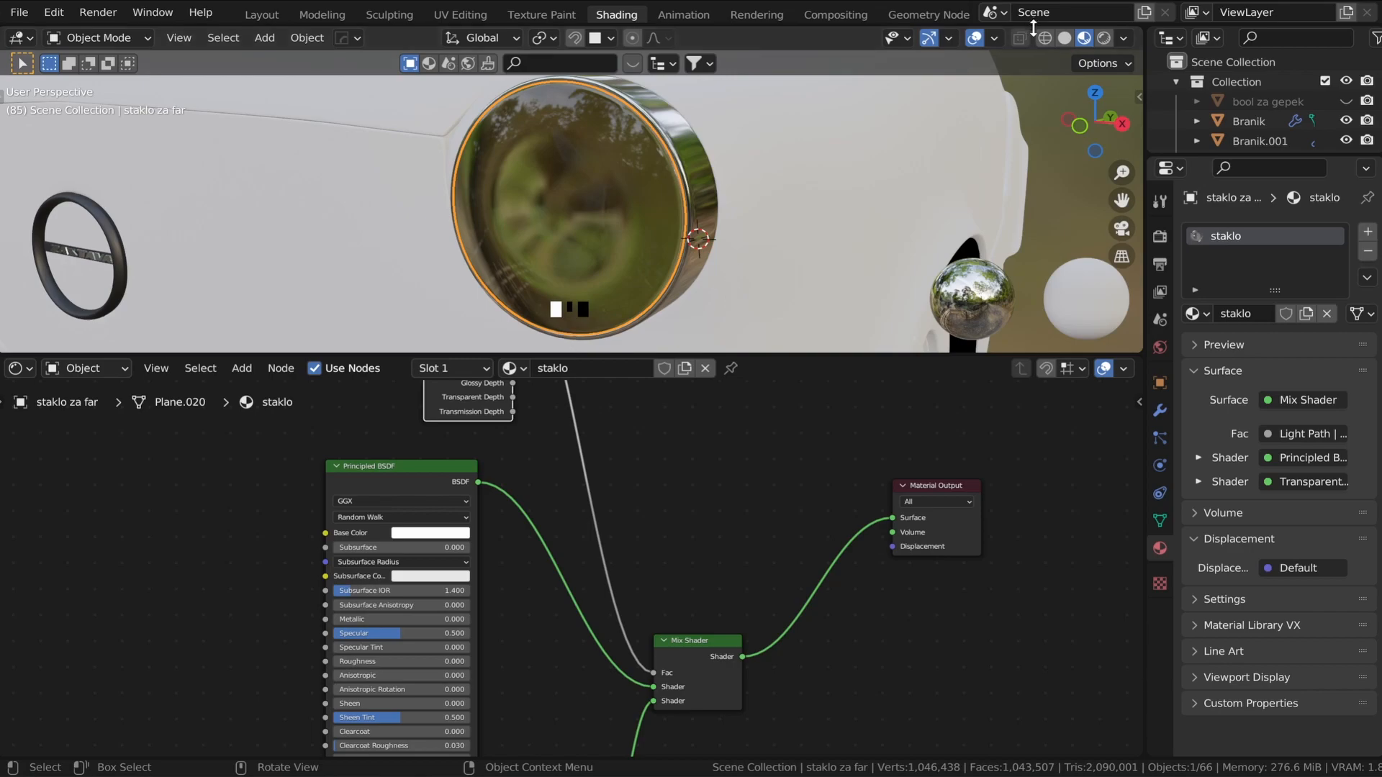
click(1103, 39)
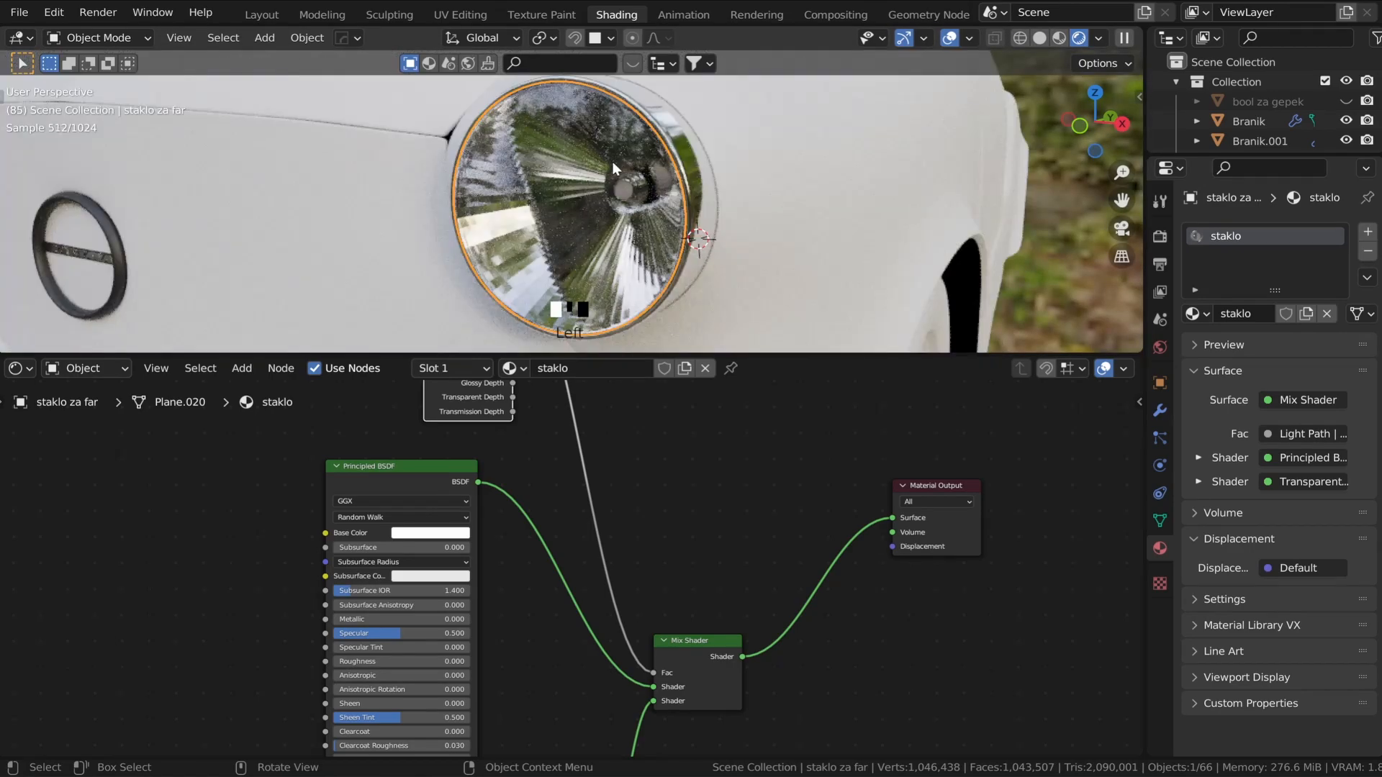
scroll(584, 170, up, 2)
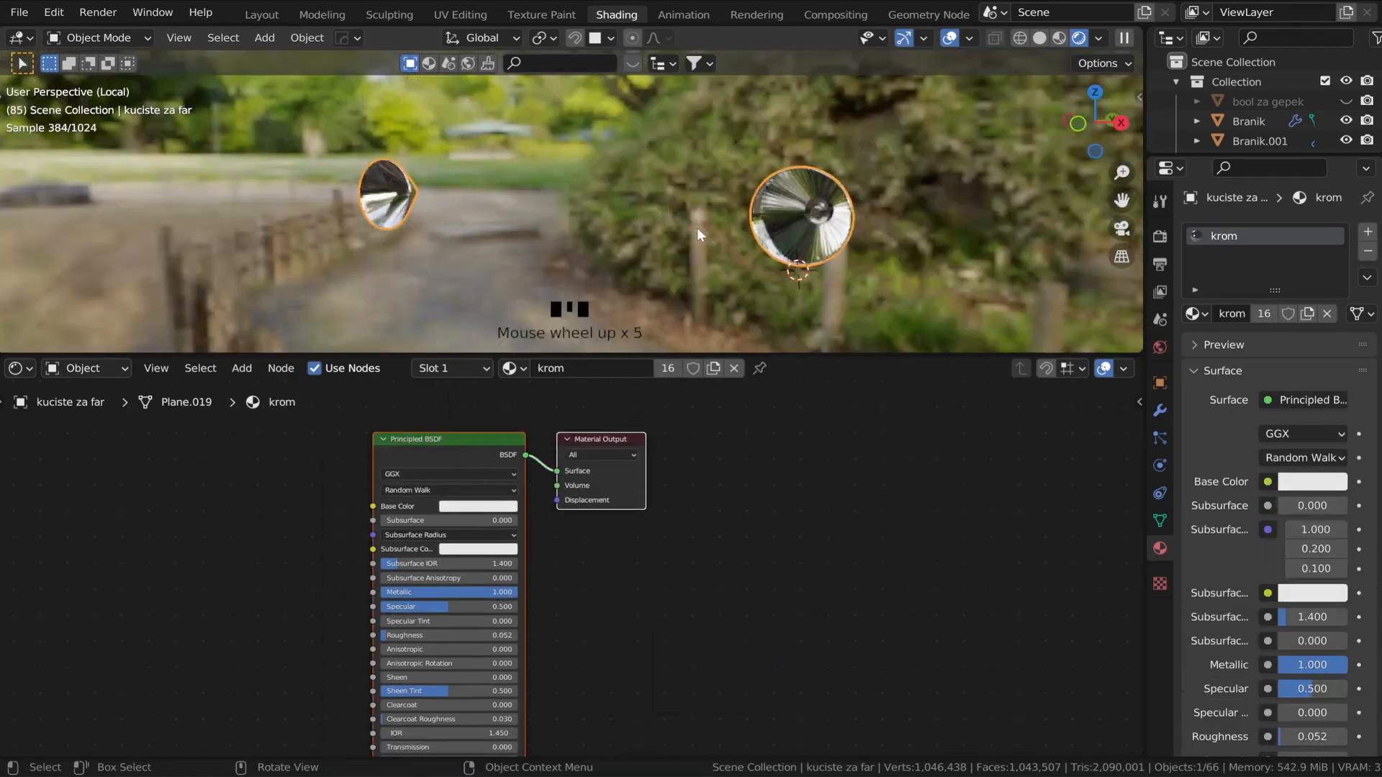
- Open the headlight housing kuciste za far in Edit Mode with face selection, working at its central bulb opening
middle_drag(697, 227, 756, 234)
shift+middle_drag(756, 234, 602, 253)
scroll(641, 223, up, 8)
scroll(601, 253, up, 2)
scroll(601, 254, up, 1)
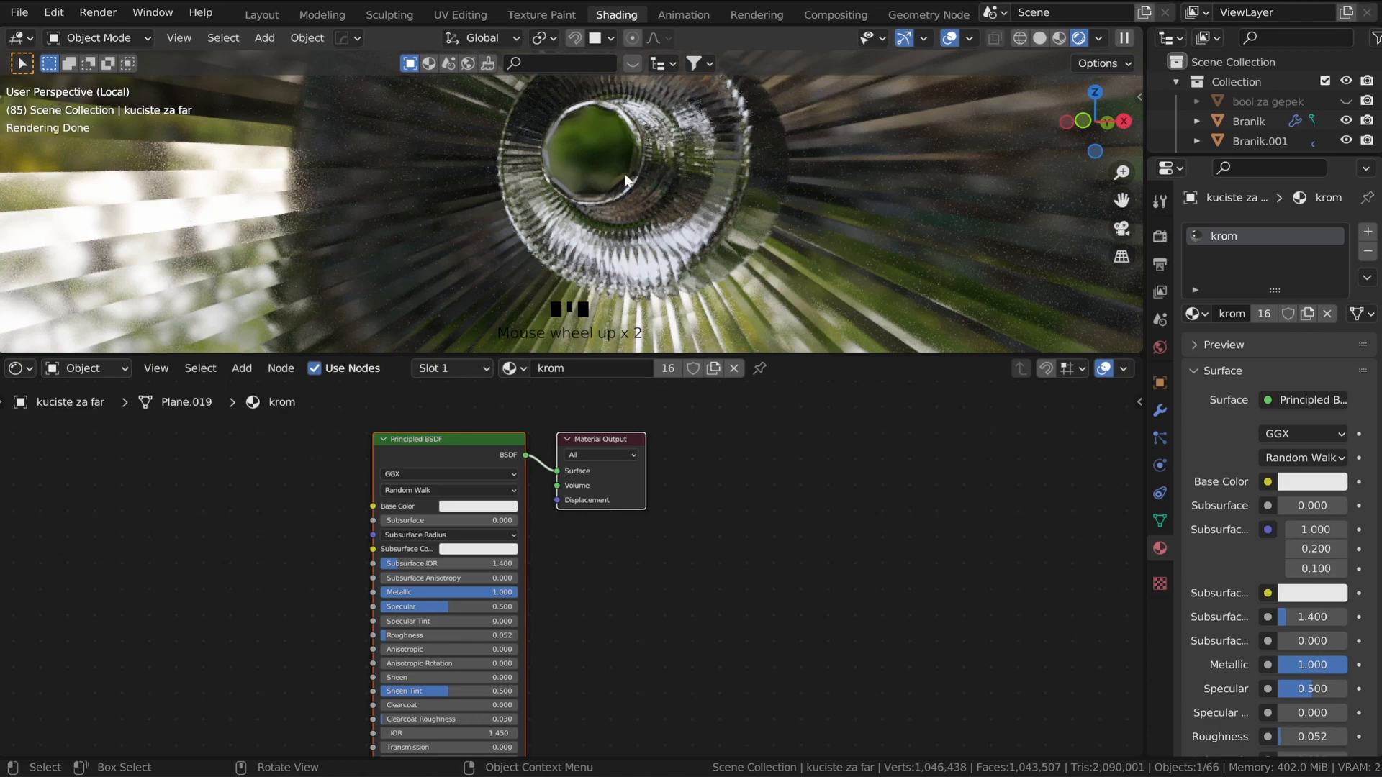
key(Tab)
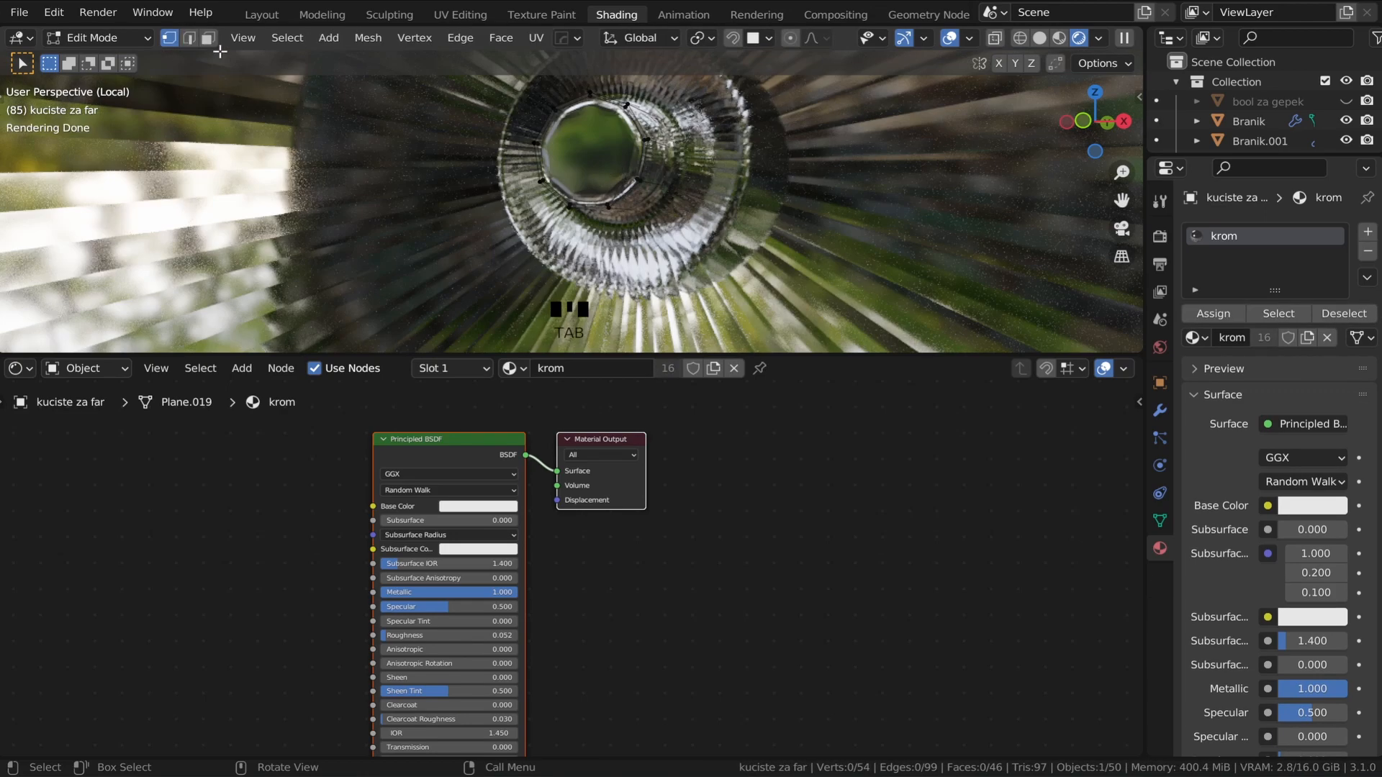
click(208, 38)
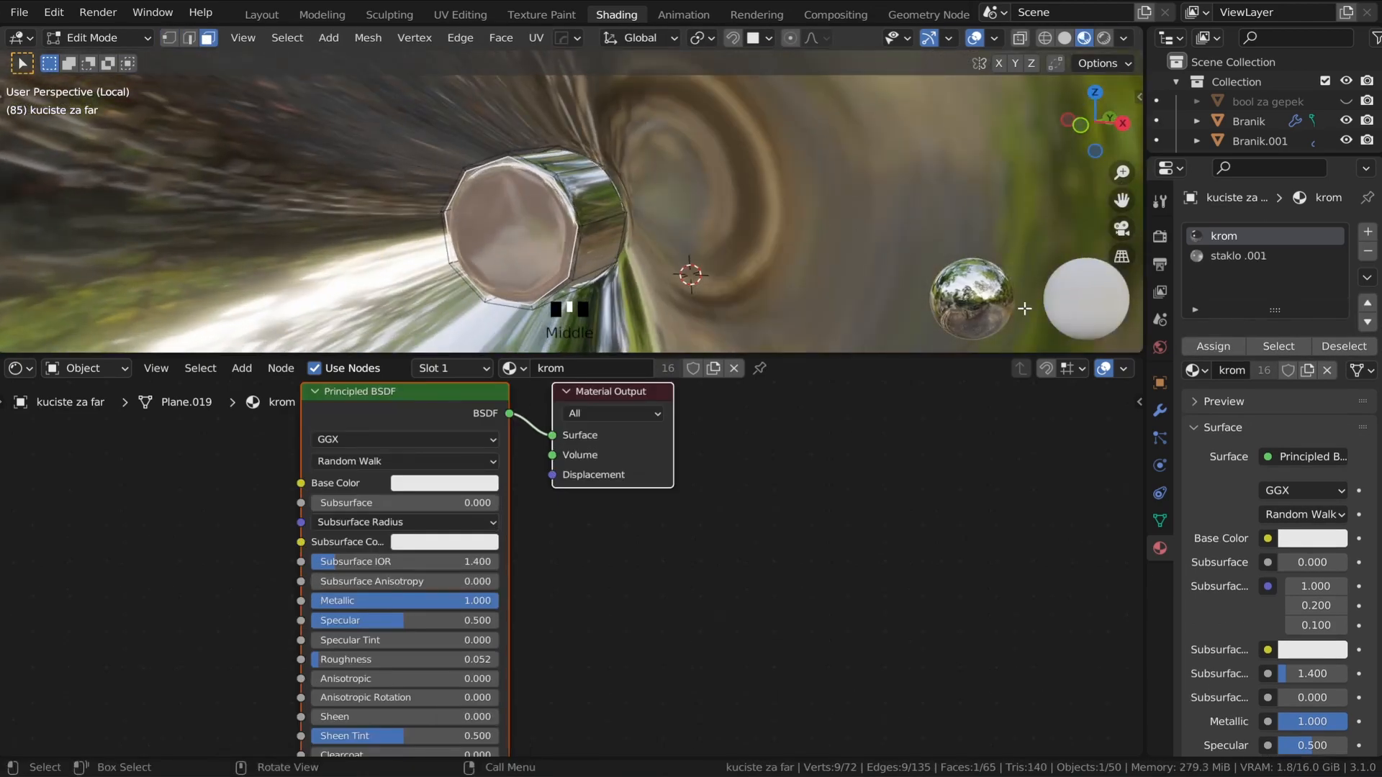
- Expand the selection on the headlight bulb's end cap by one ring, assign staklo .001 to it, and return to Object Mode
key(ctrl+KP_Add)
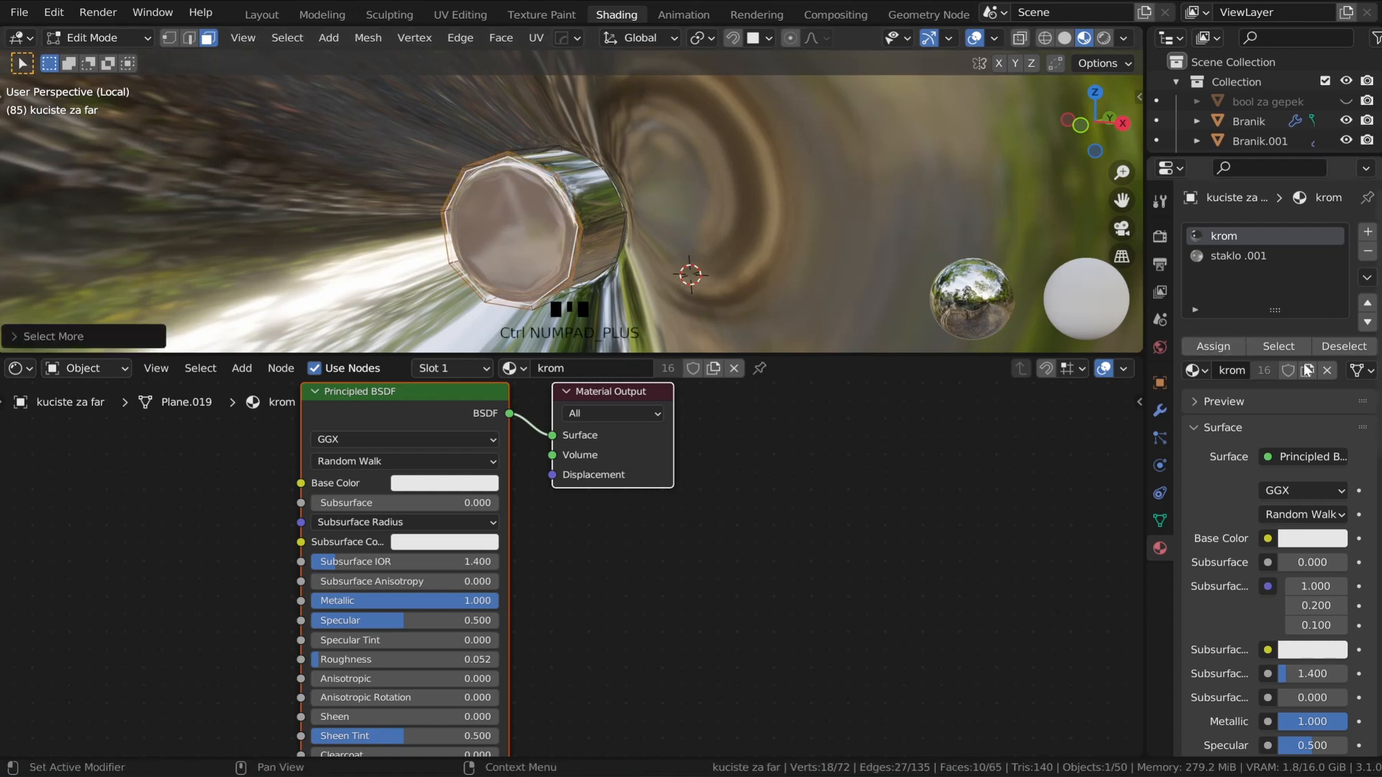
click(1237, 265)
click(1213, 346)
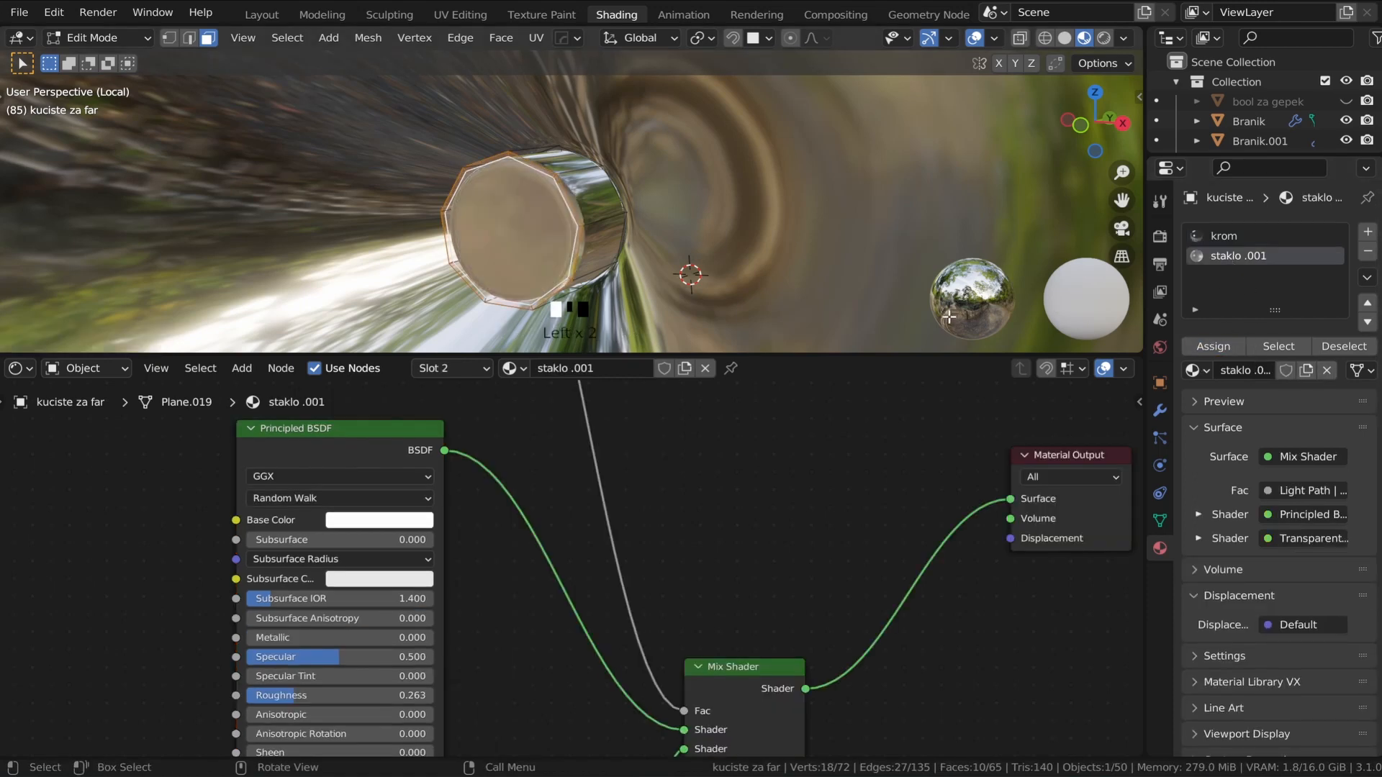
key(Tab)
- Set staklo .001's Roughness to 0.250 and inspect the bulb glass in Rendered shading
mouse_move(582, 283)
middle_down()
mouse_move(636, 266)
mouse_move(596, 269)
mouse_move(572, 222)
mouse_move(611, 184)
mouse_move(701, 199)
mouse_move(740, 249)
mouse_move(648, 300)
mouse_move(640, 263)
middle_up()
drag(296, 690, 292, 685)
middle_drag(392, 708, 445, 527)
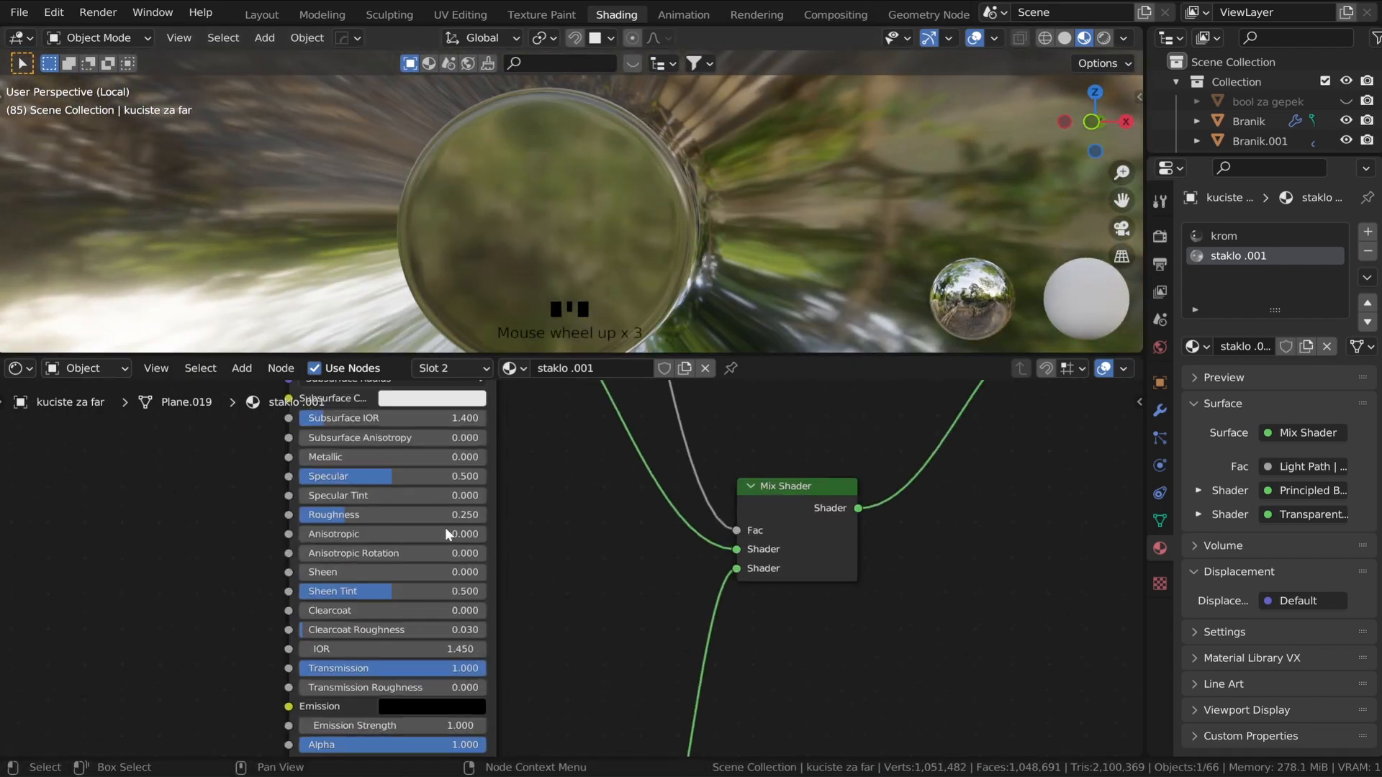
click(1105, 38)
mouse_move(528, 204)
middle_down()
mouse_move(471, 216)
mouse_move(447, 166)
mouse_move(464, 202)
mouse_move(516, 239)
middle_up()
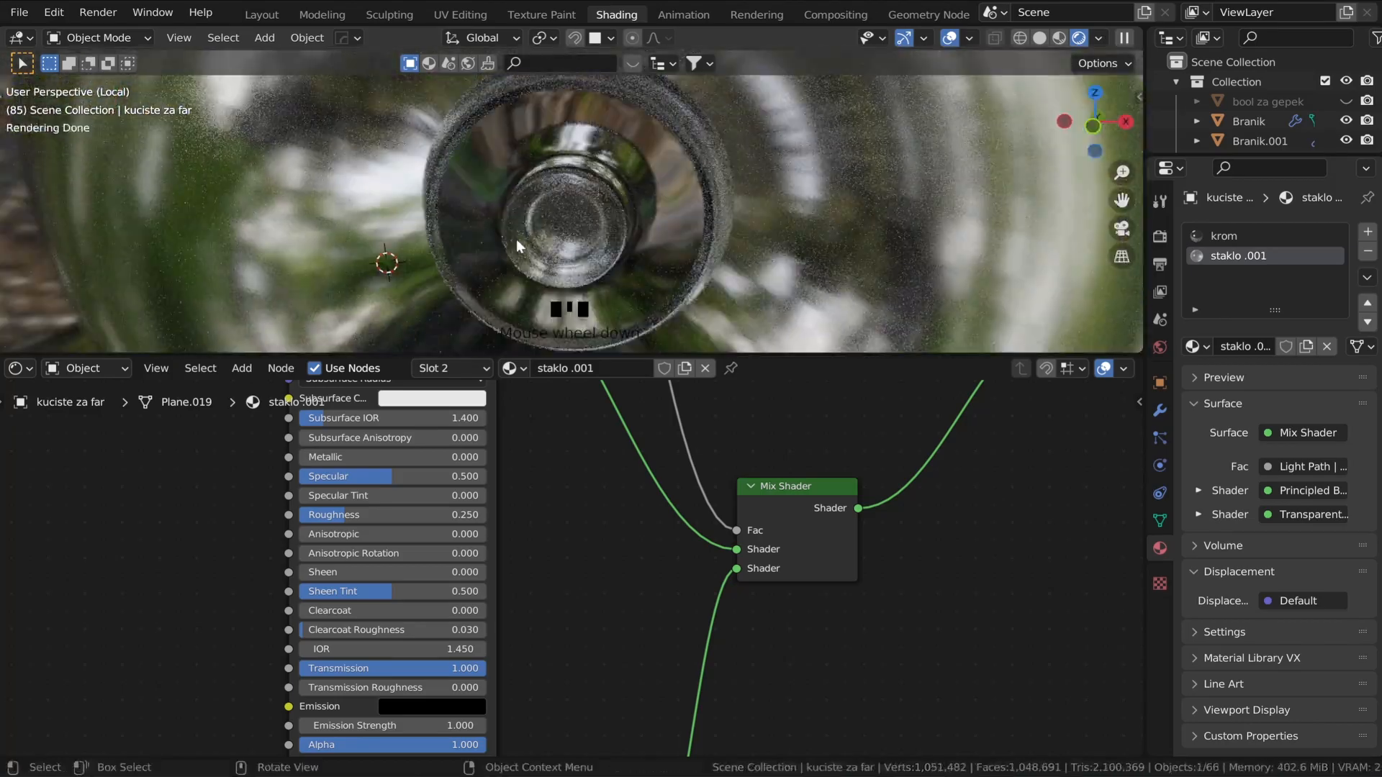
scroll(486, 204, up, 3)
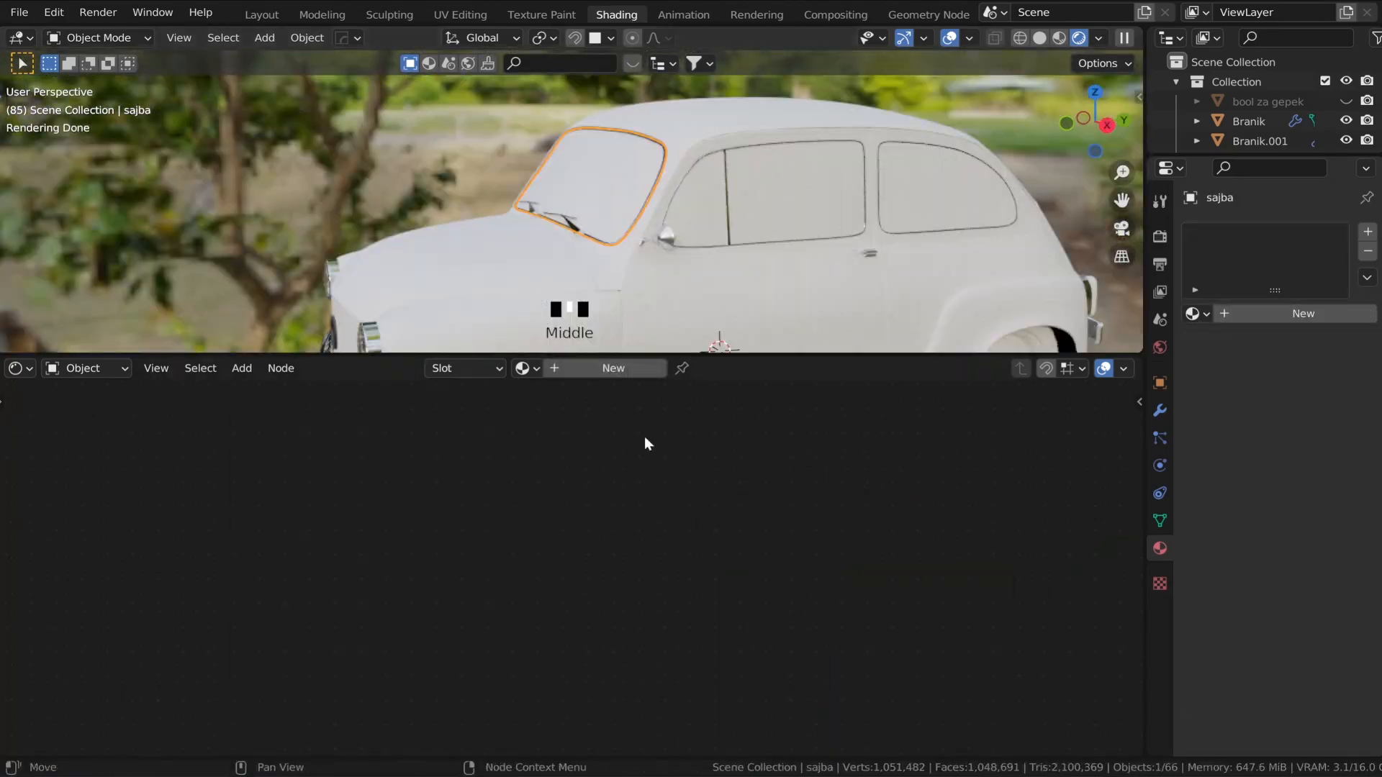
- Assign the existing staklo material to the windshield sajba and inspect the glass
click(1201, 316)
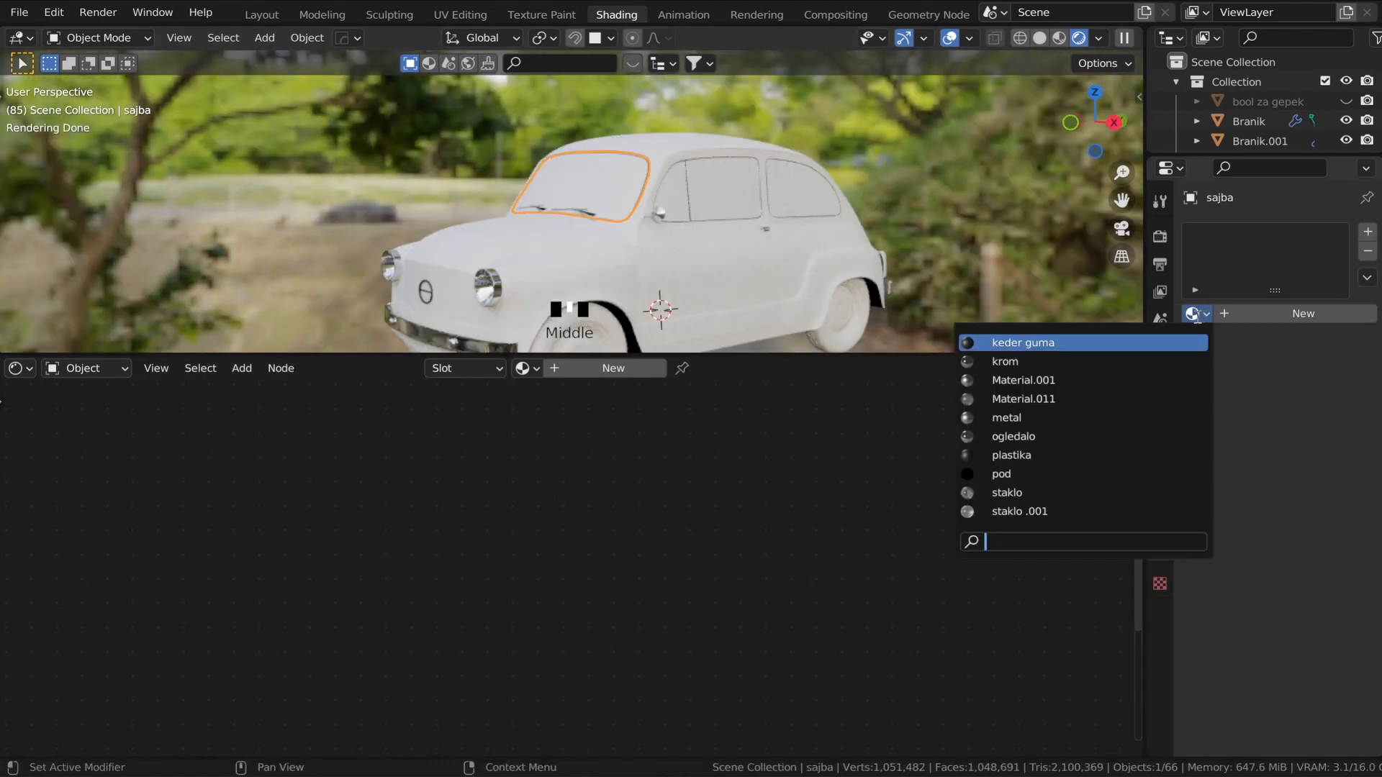
click(1047, 492)
scroll(568, 177, up, 5)
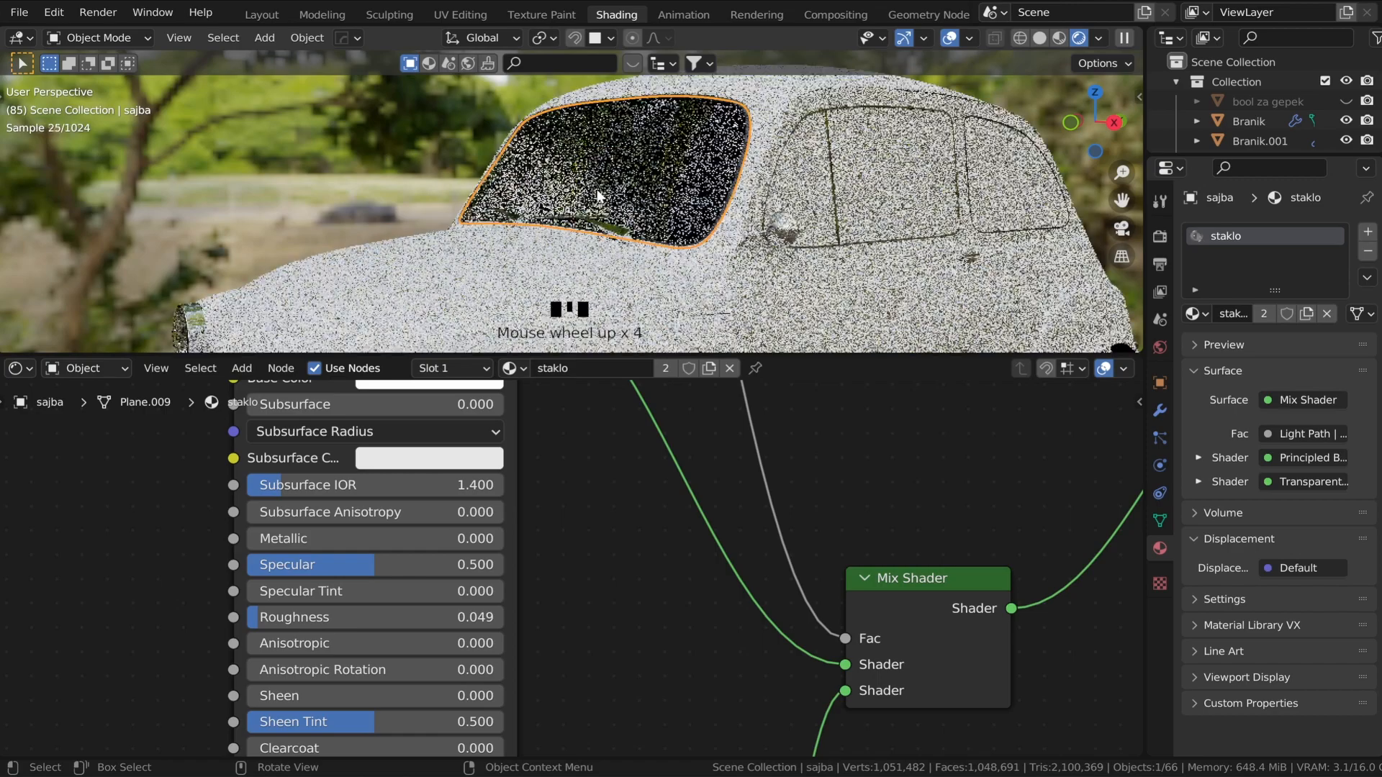
mouse_move(693, 224)
middle_down()
mouse_move(734, 230)
mouse_move(690, 230)
middle_up()
scroll(728, 233, down, 2)
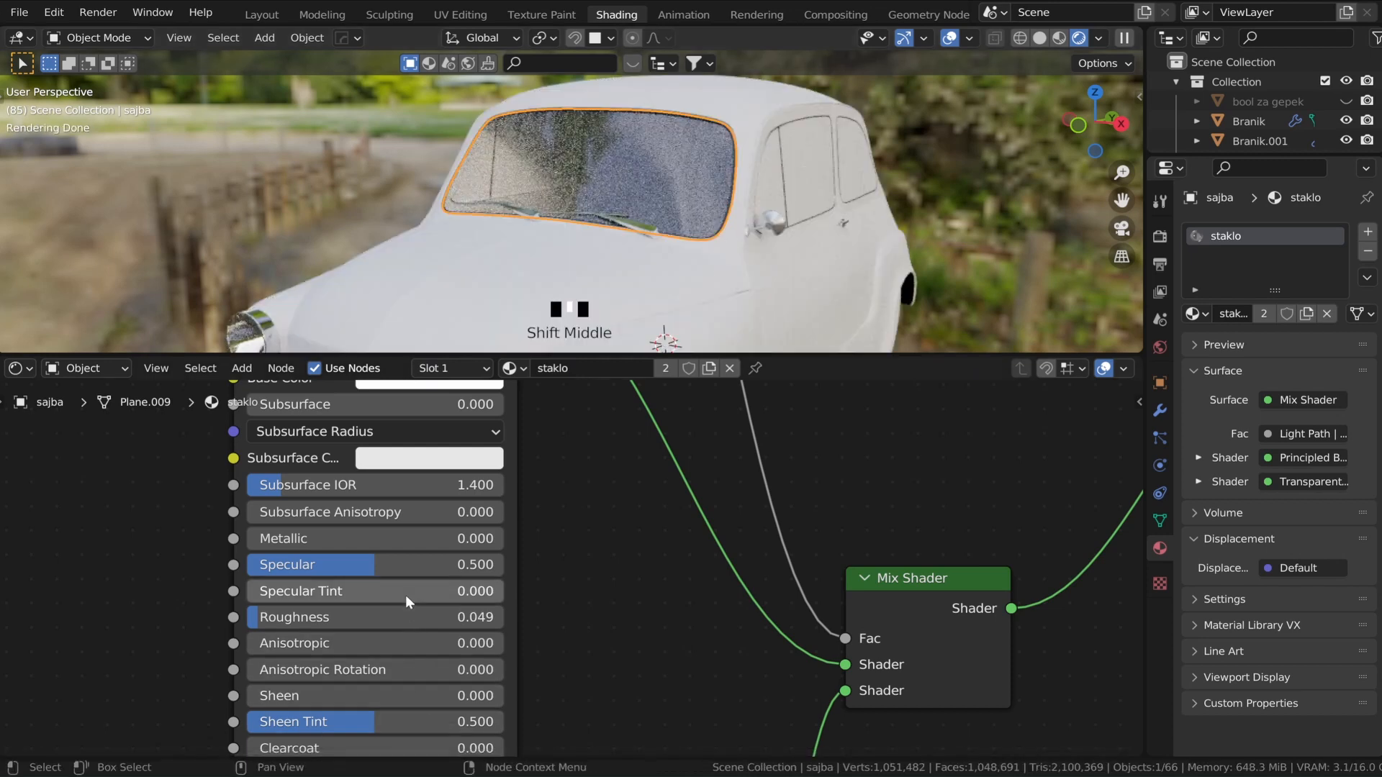
- Make the windshield's staklo material a separate copy and set its Roughness to 0.000
click(698, 366)
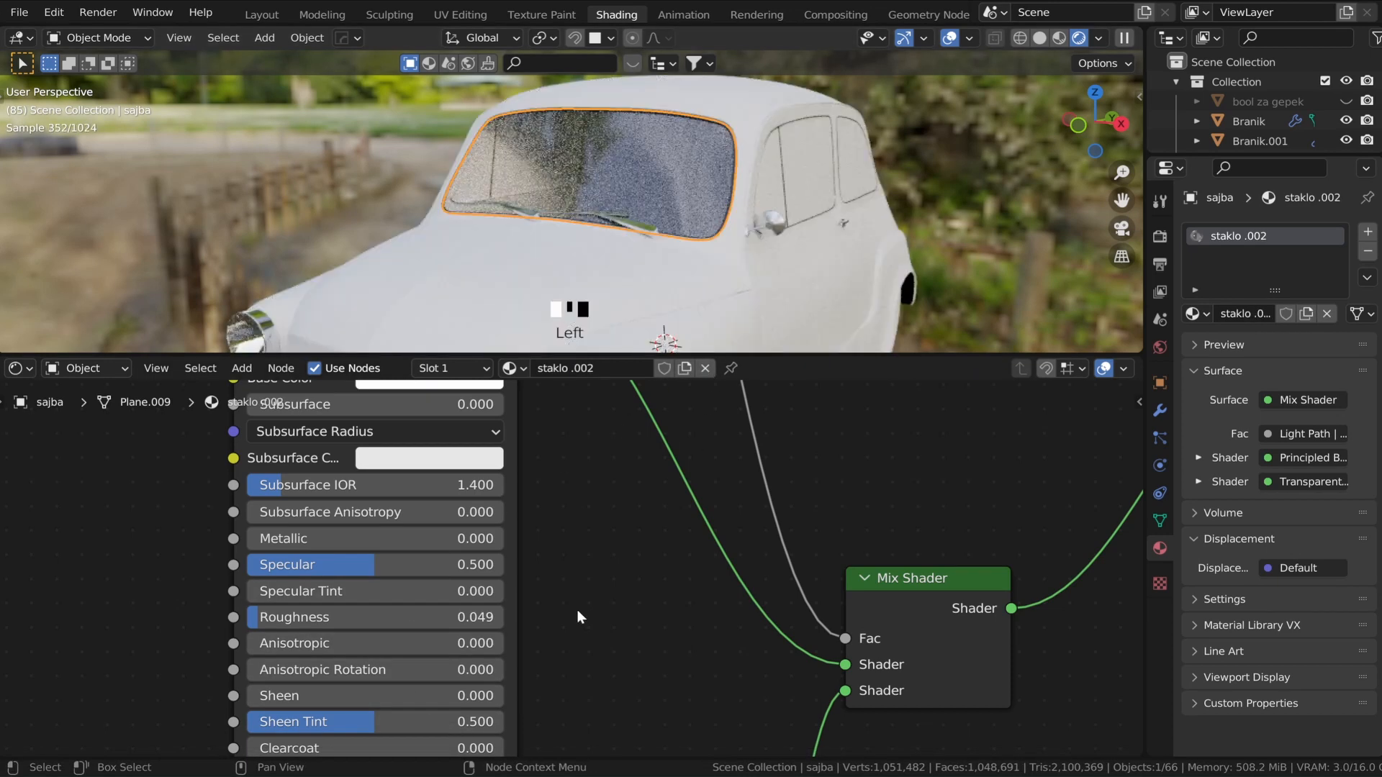
scroll(577, 610, down, 2)
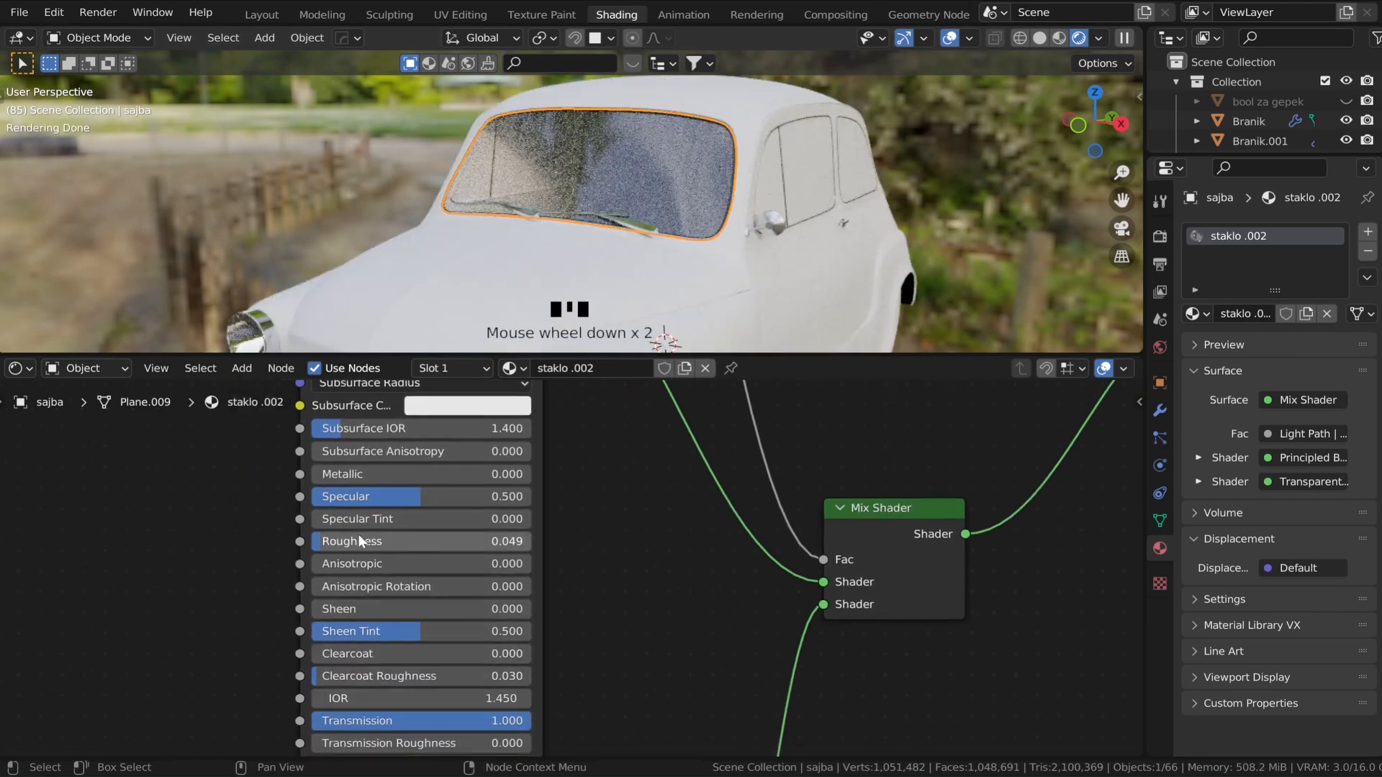
drag(382, 541, 317, 542)
middle_drag(529, 227, 709, 200)
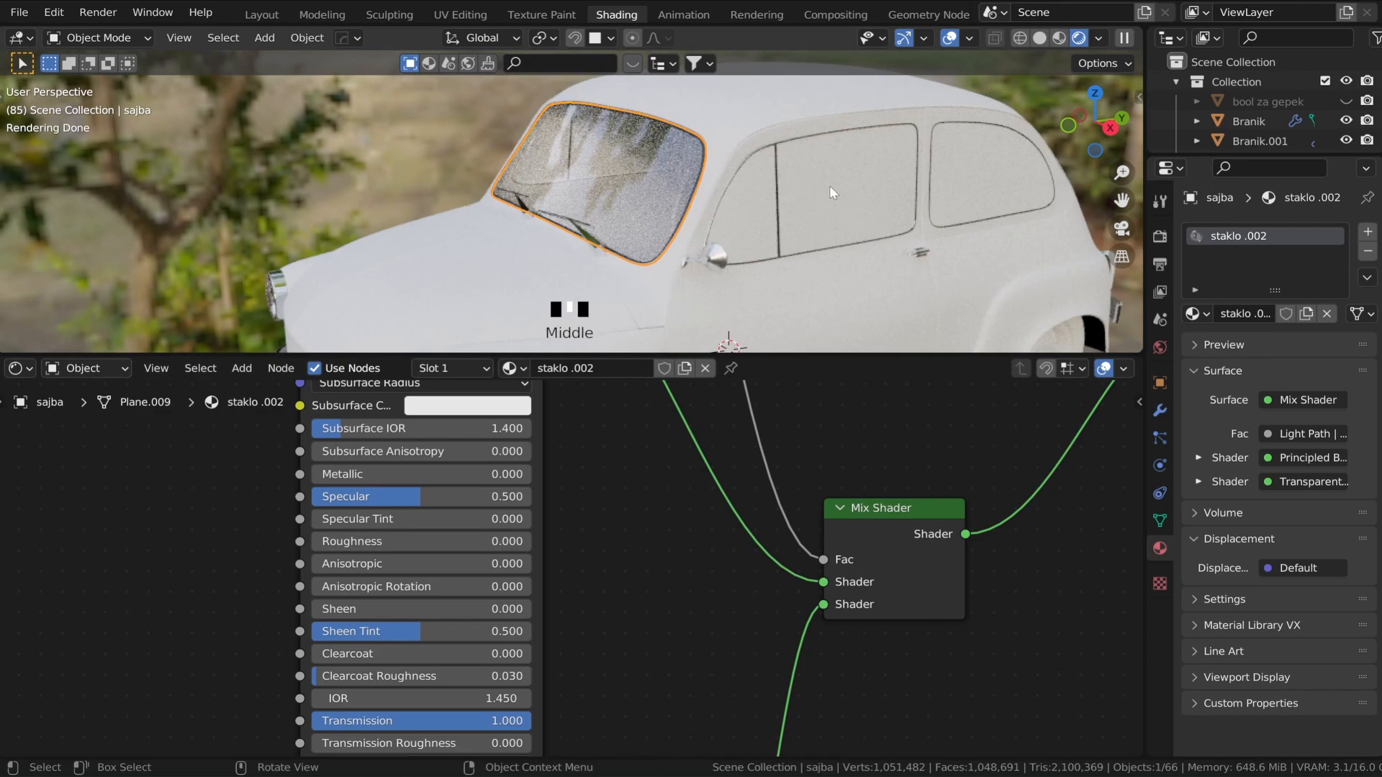
- Rename the windshield's copied glass material to staklo tamno
click(829, 184)
click(613, 176)
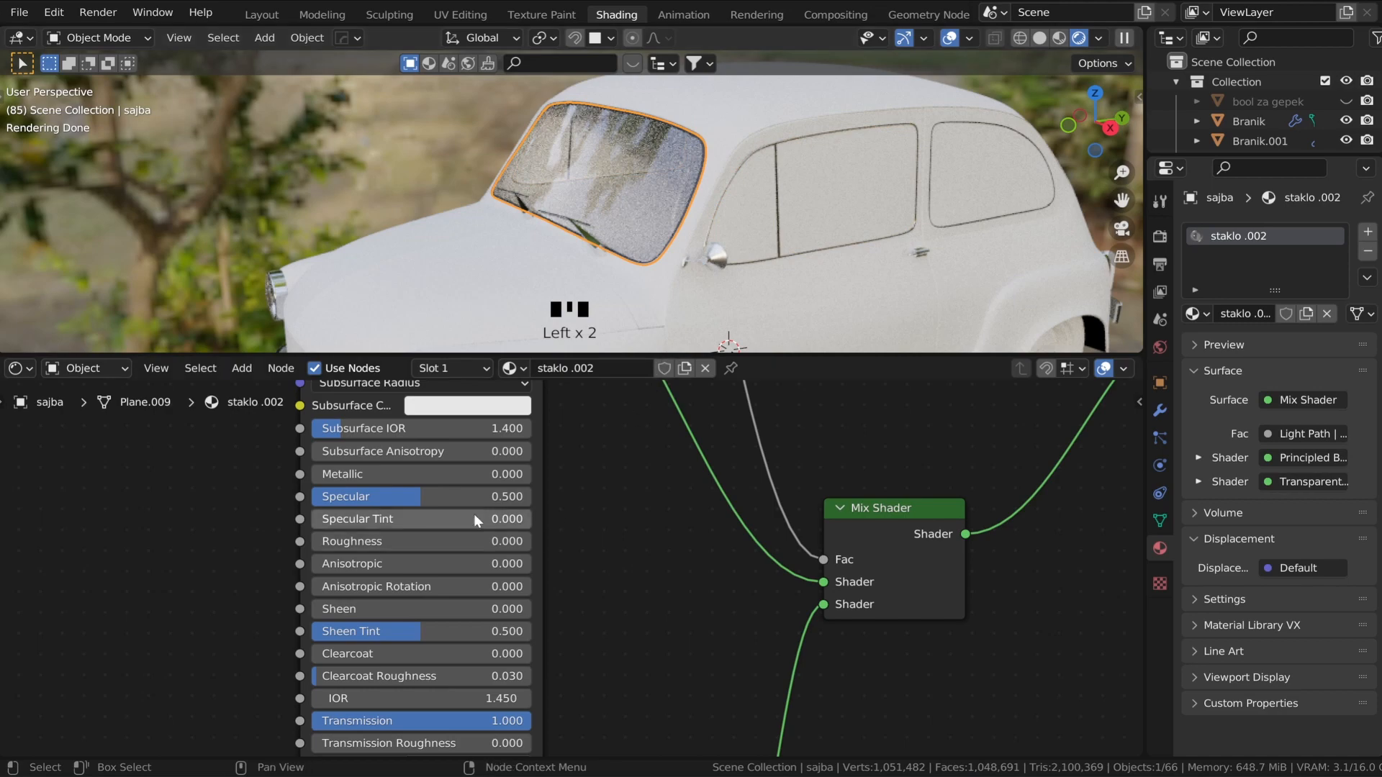
middle_drag(608, 460, 600, 629)
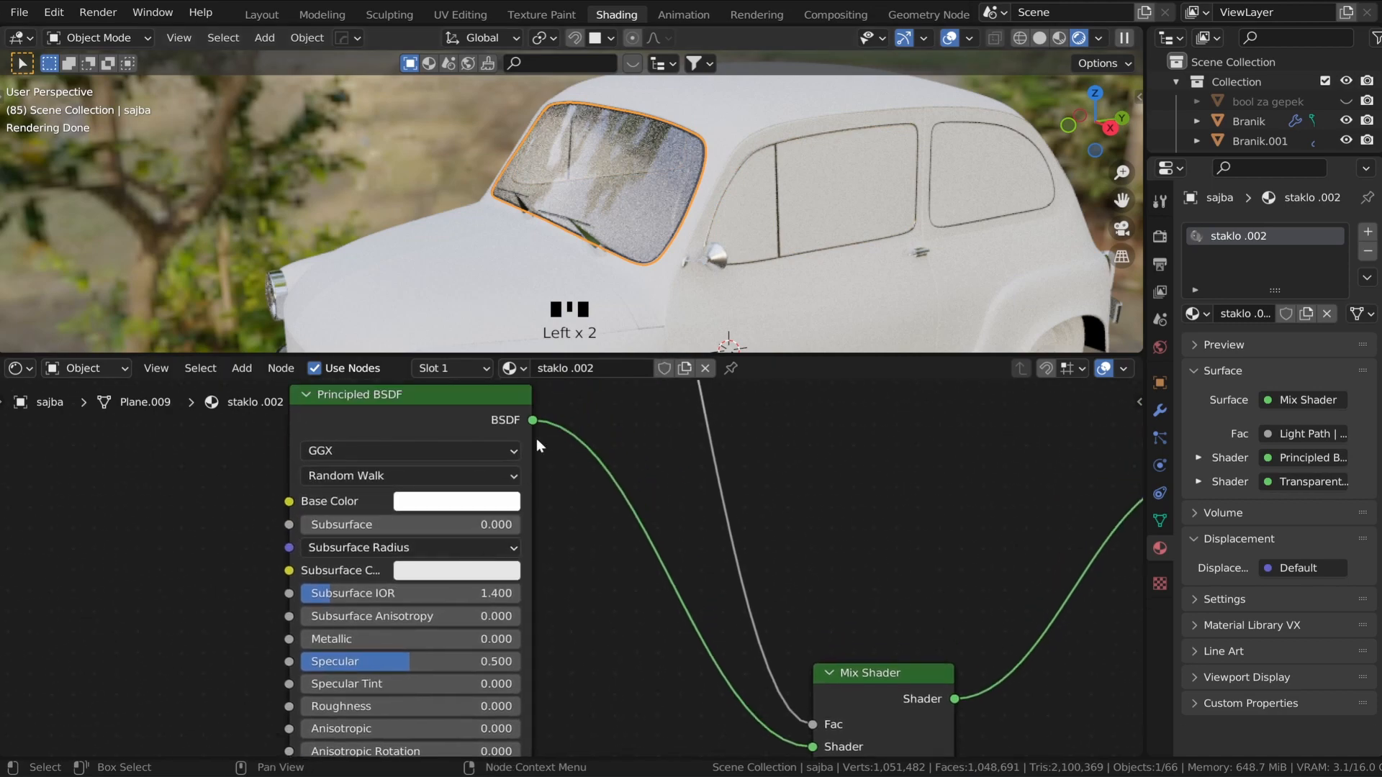
middle_drag(590, 238, 640, 200)
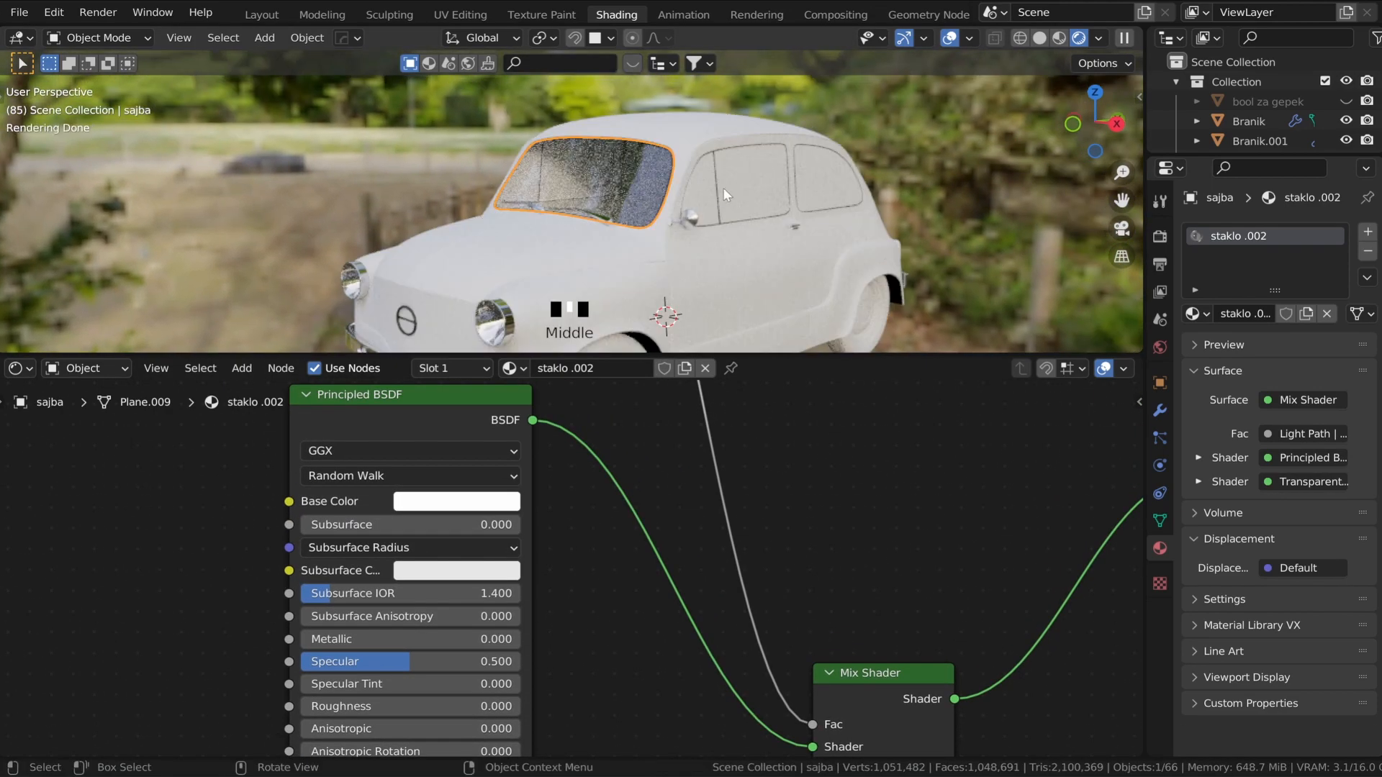
click(617, 370)
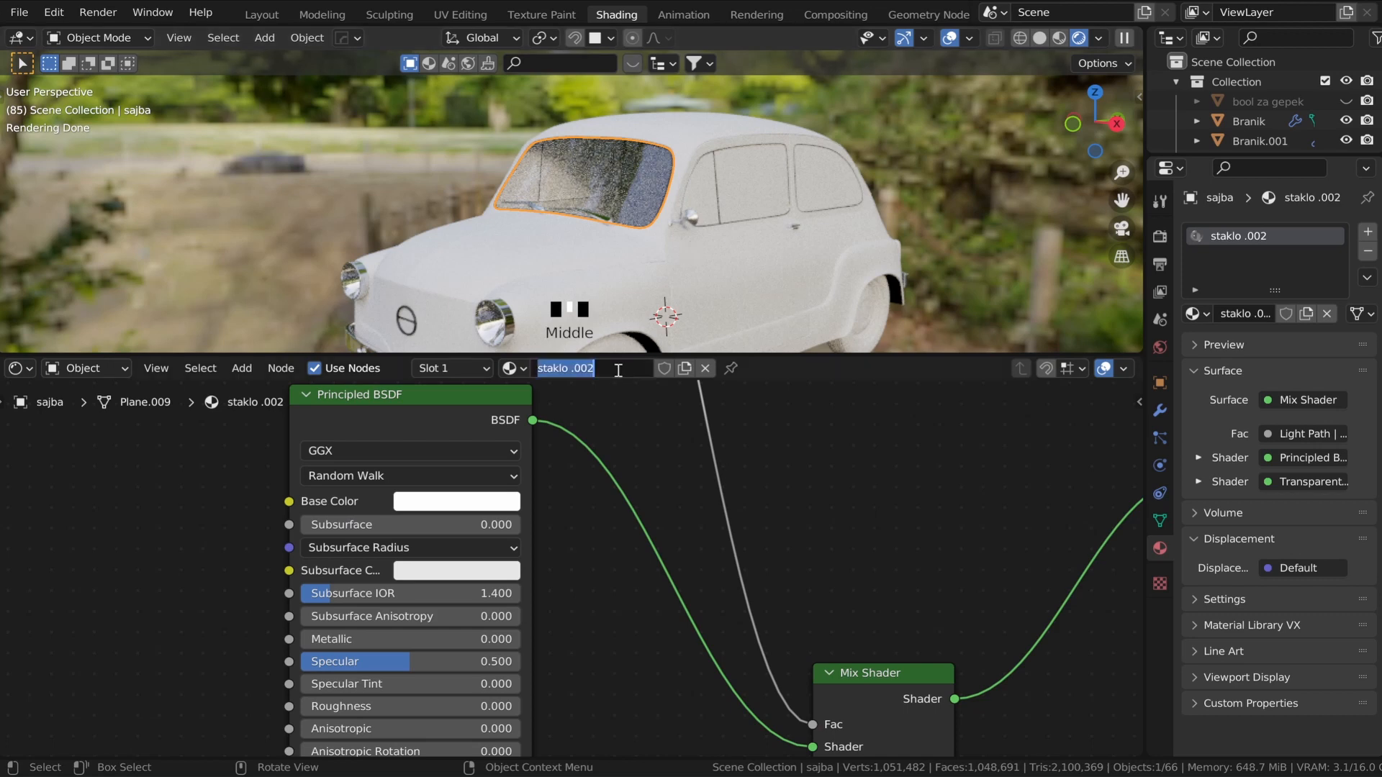
click(610, 372)
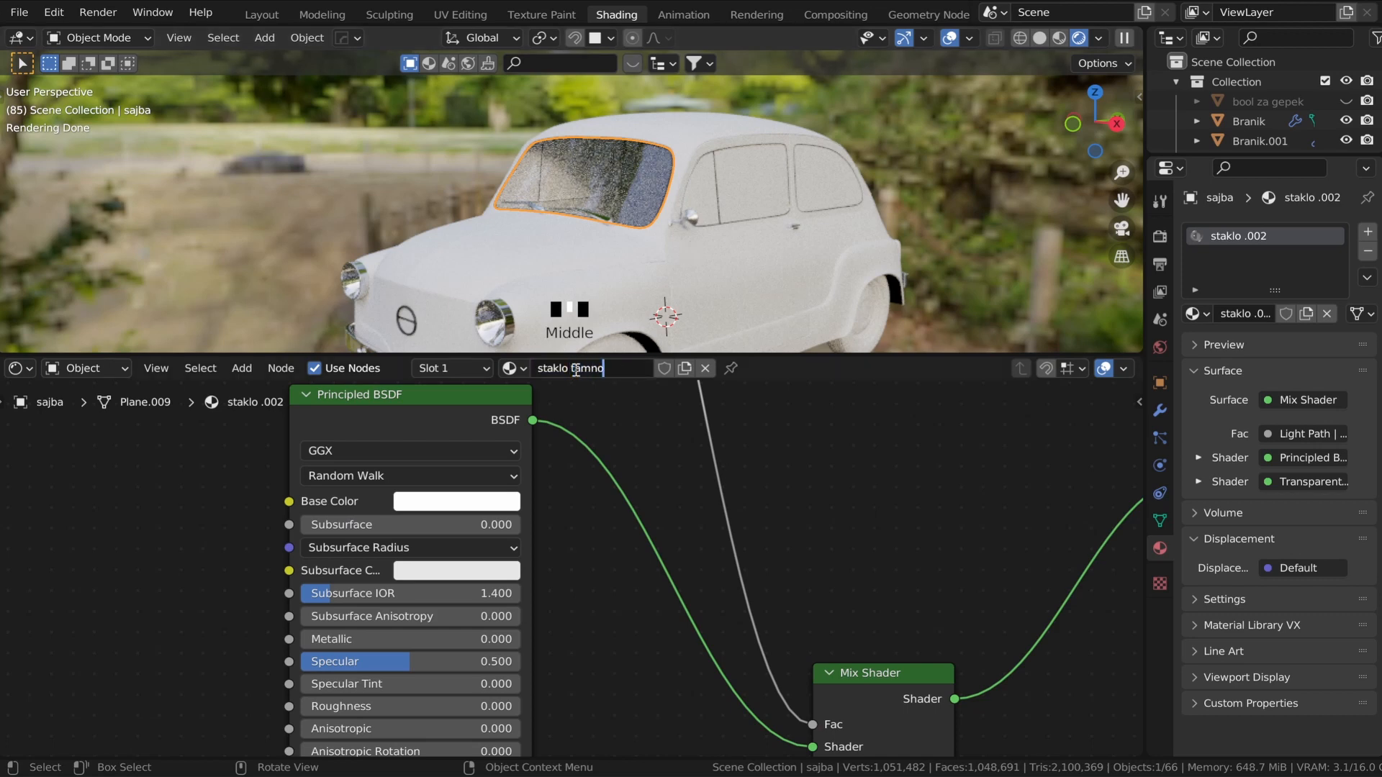
text(tamno)
key(Return)
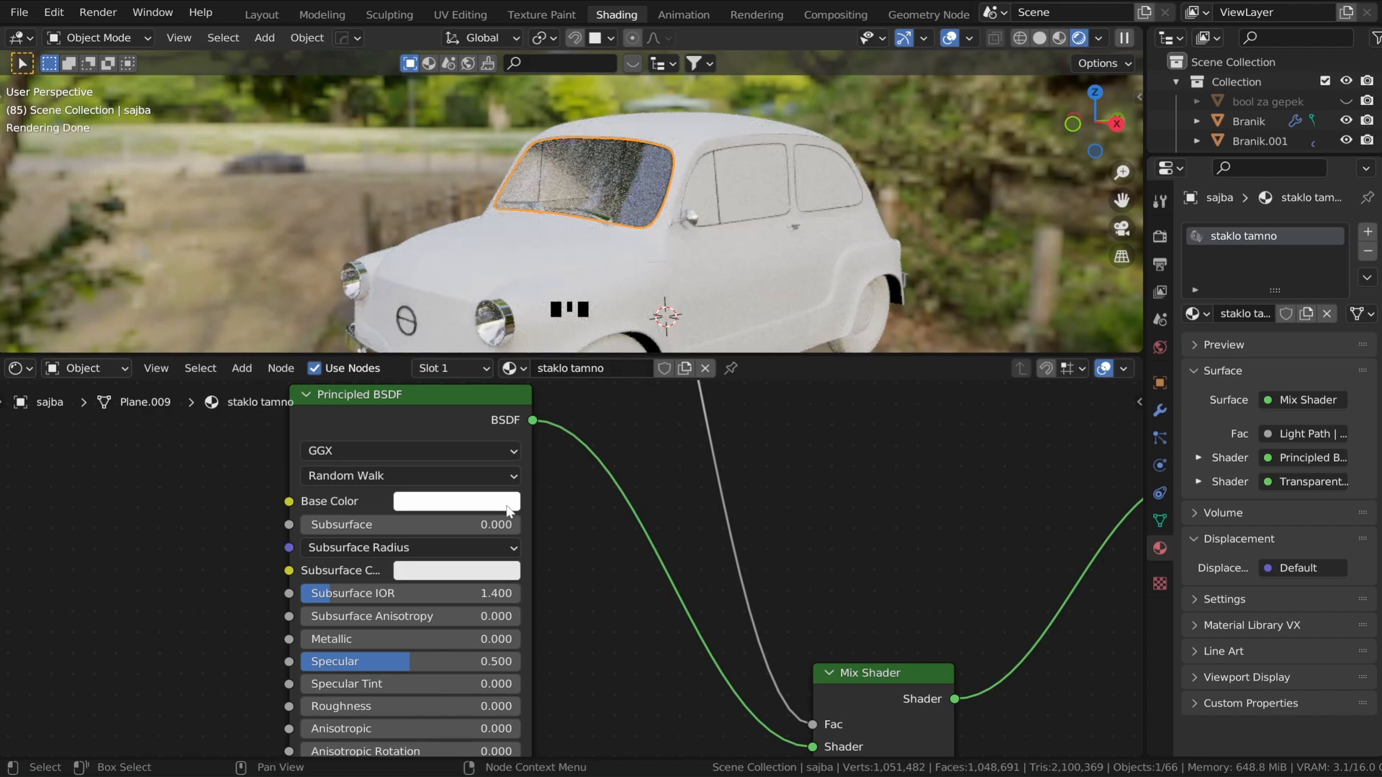
- Darken staklo tamno's base color to a neutral grey with a Value of 0.441
click(486, 503)
drag(580, 204, 589, 248)
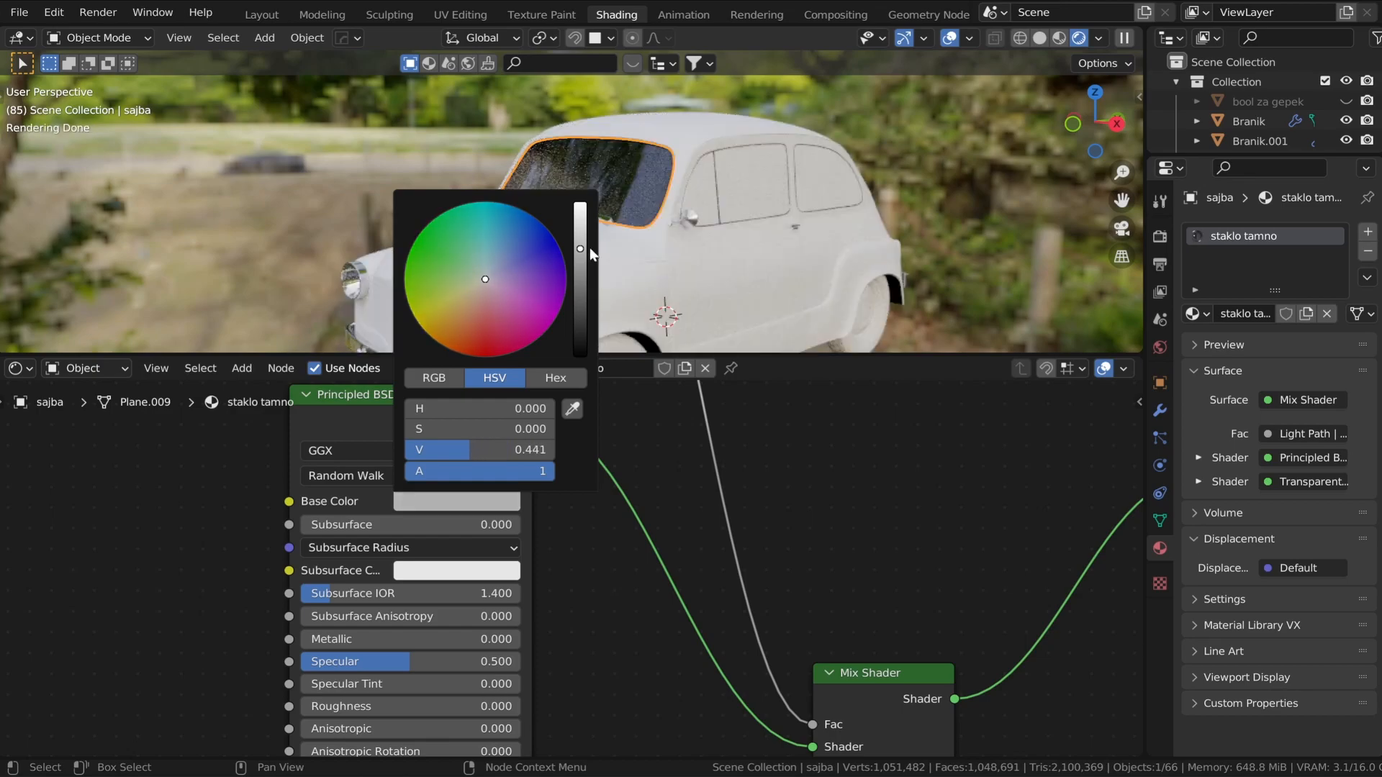
scroll(908, 265, up, 5)
- Select the rear window and side windows and link the windshield's staklo tamno material to them
middle_drag(908, 264, 711, 212)
scroll(754, 259, down, 2)
click(824, 193)
scroll(882, 213, down, 2)
shift+click(856, 216)
shift+click(620, 159)
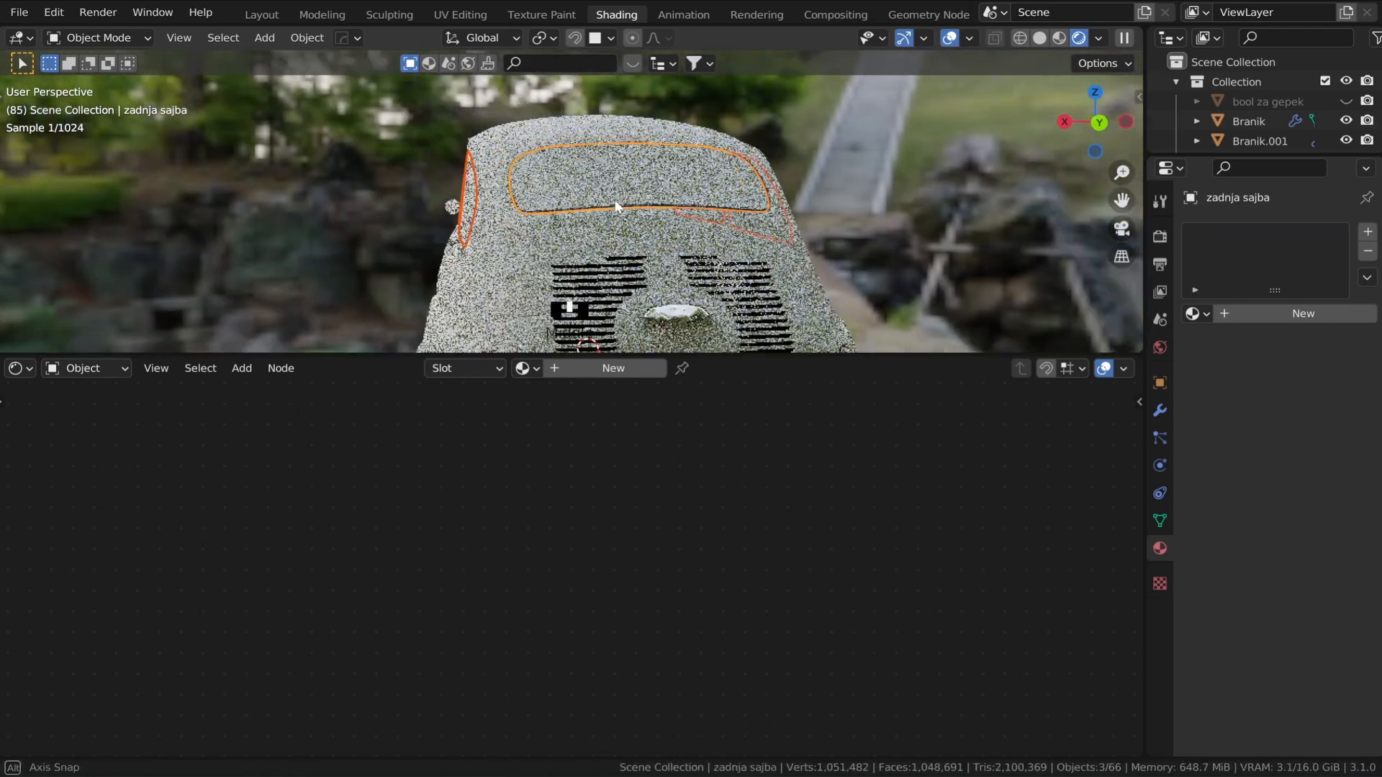
middle_drag(620, 159, 895, 197)
scroll(660, 173, up, 3)
shift+click(658, 167)
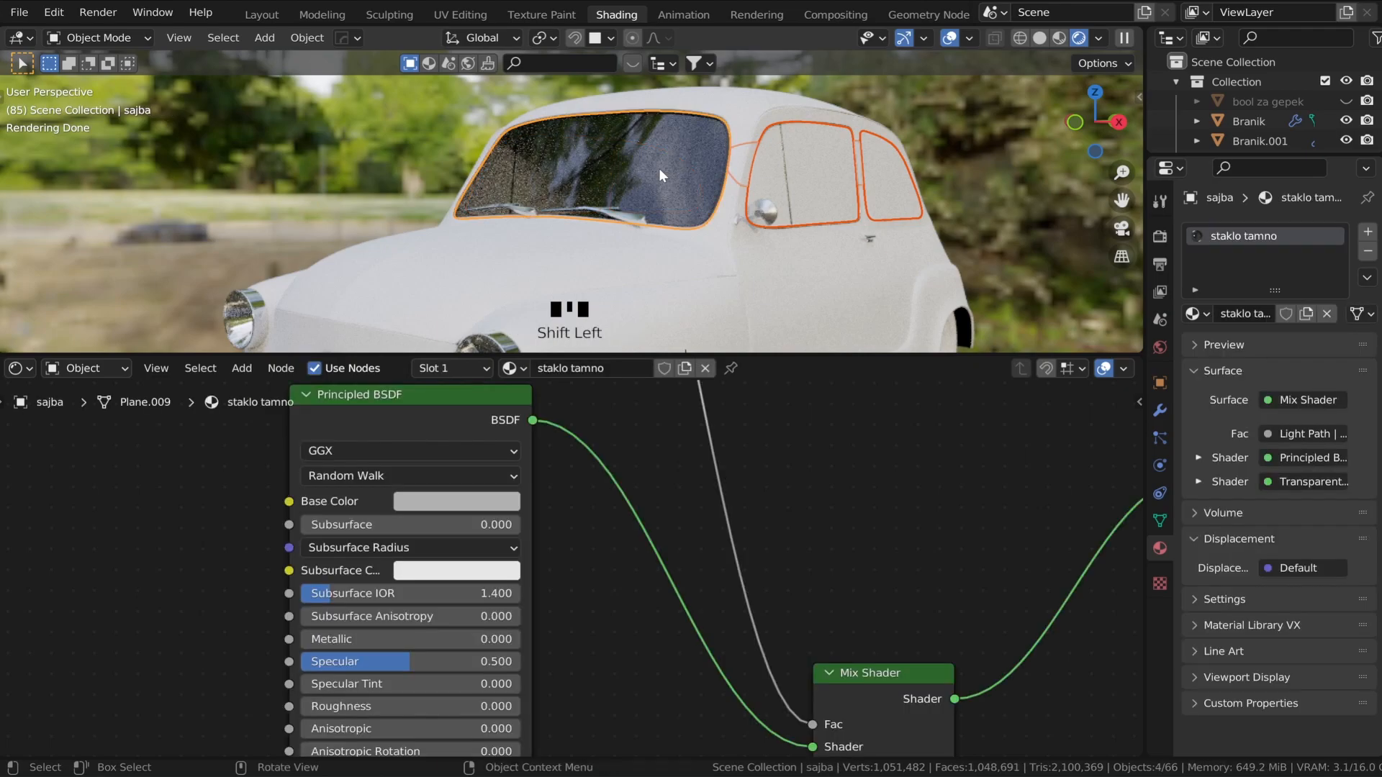
key(ctrl+l)
click(658, 167)
middle_drag(658, 167, 805, 184)
scroll(806, 184, down, 4)
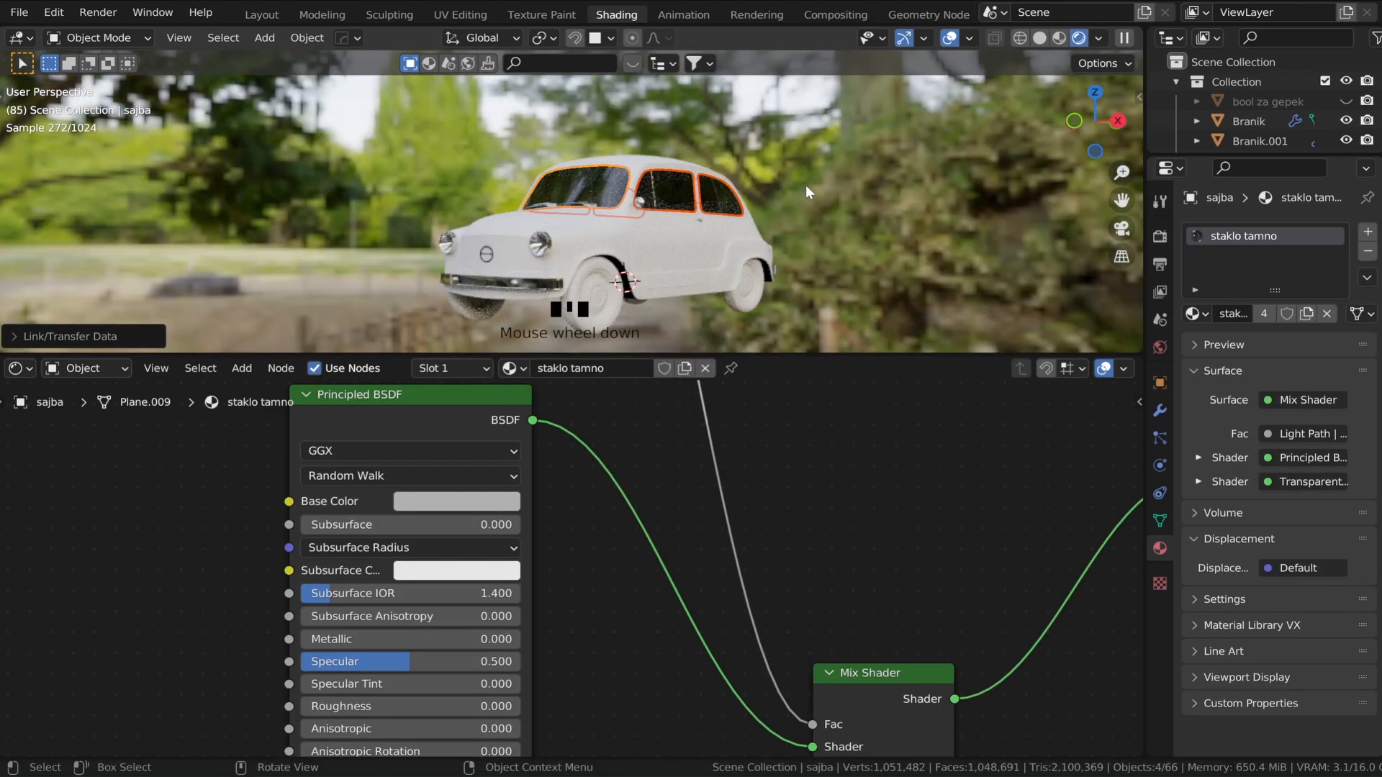
- Select the headlight glass staklo za far and isolate it in local view, closing in on one lens
click(806, 185)
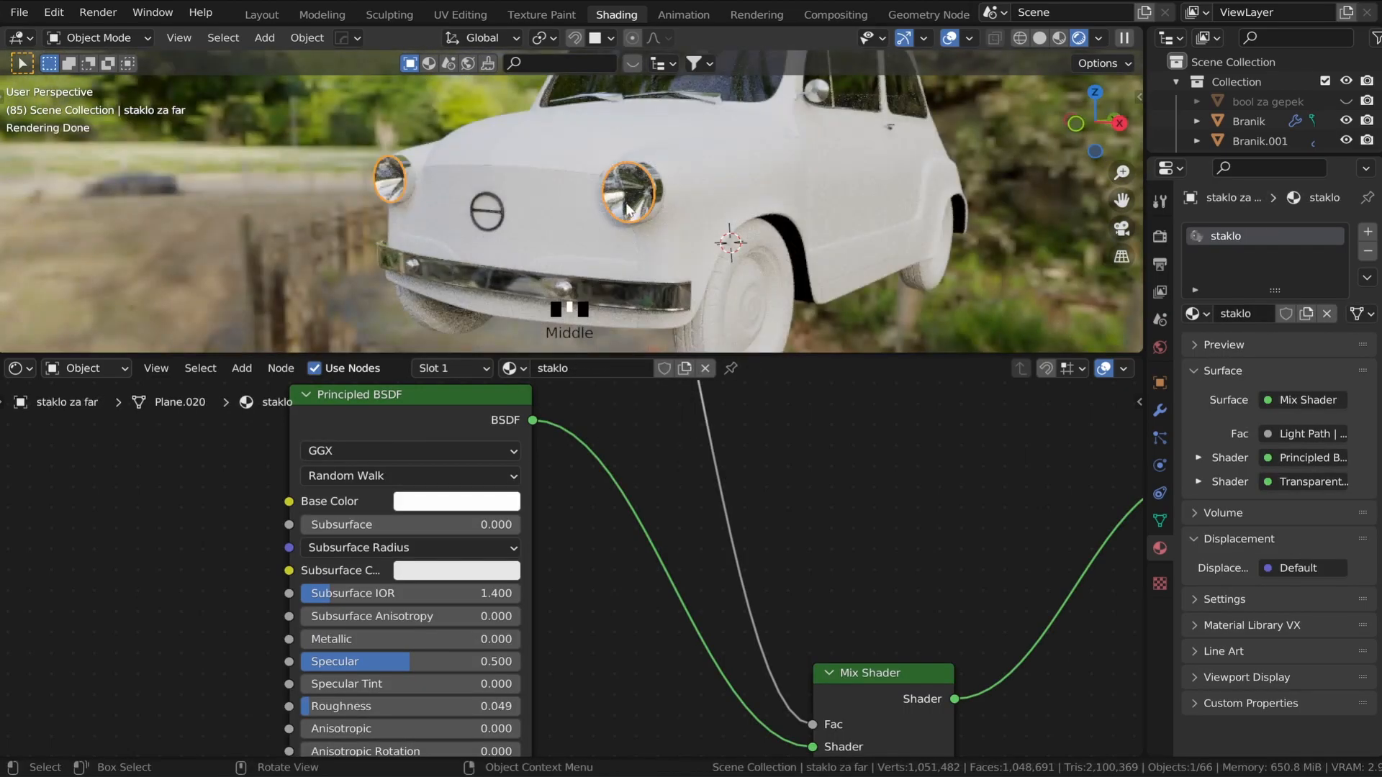
scroll(539, 415, down, 6)
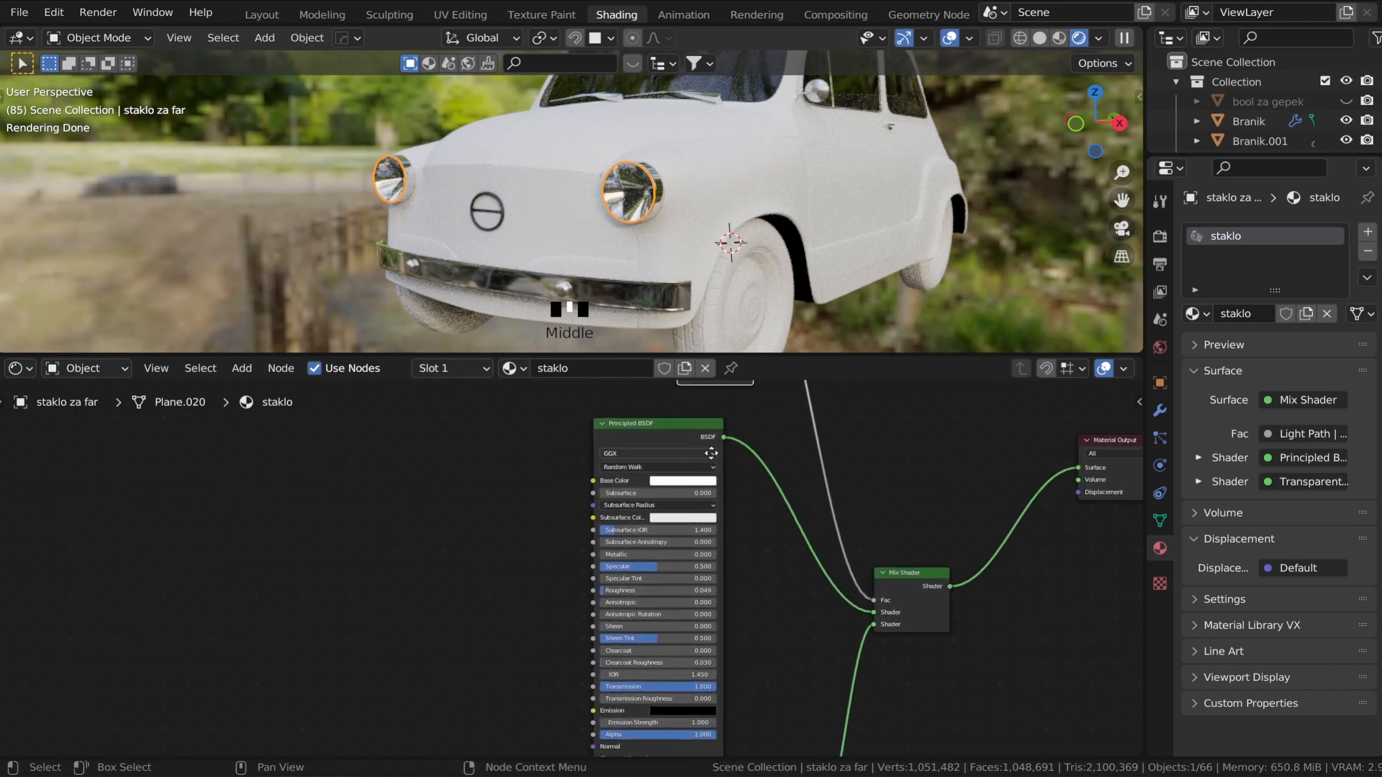
middle_drag(670, 551, 771, 549)
scroll(523, 634, up, 3)
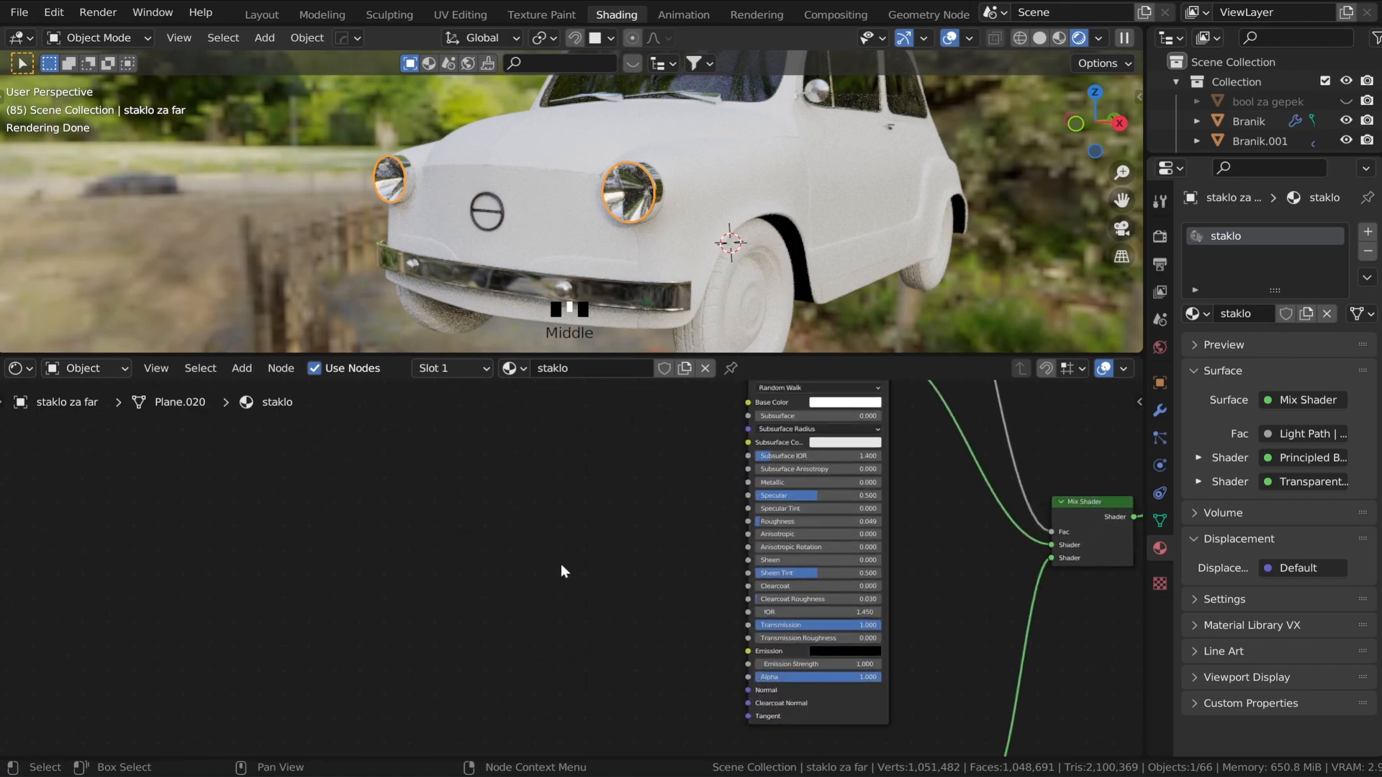
scroll(650, 197, up, 9)
key(KP_Divide)
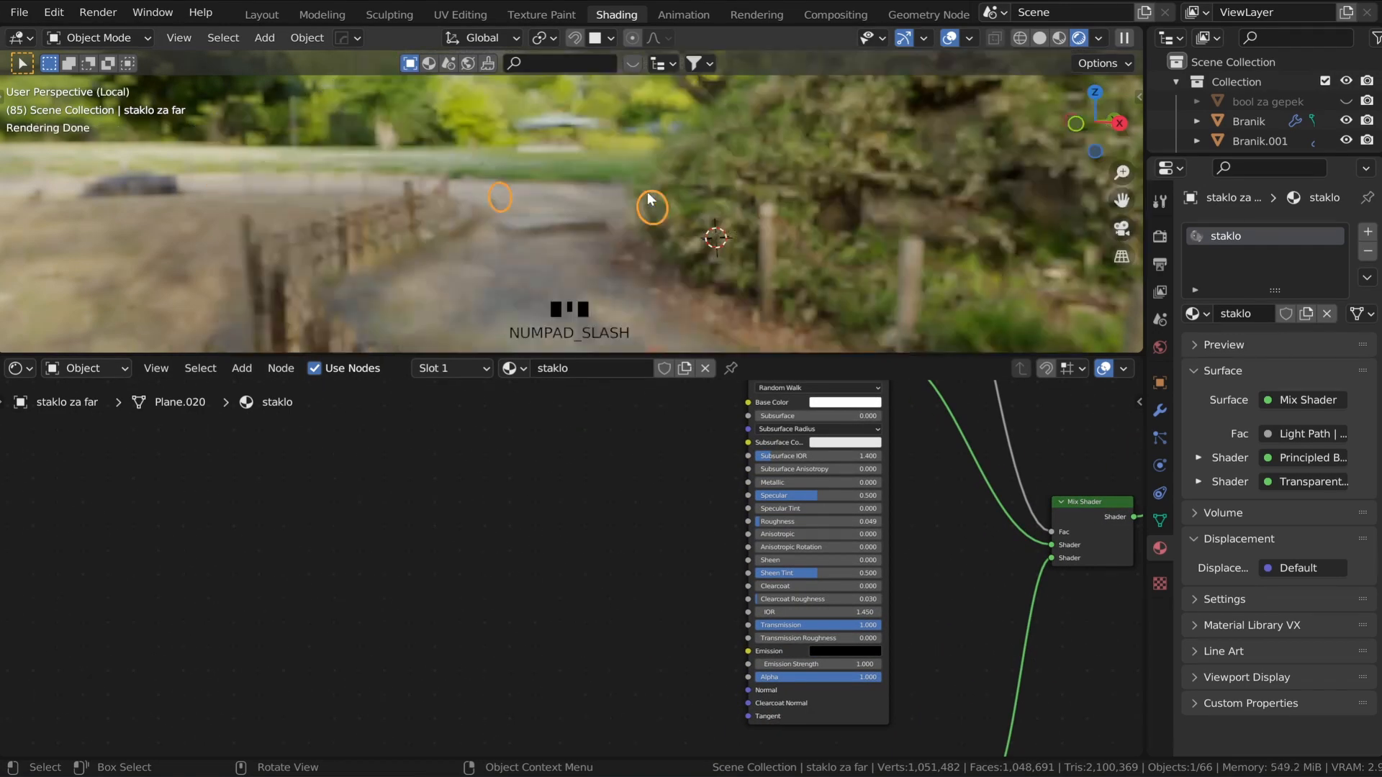
scroll(743, 226, up, 6)
shift+middle_drag(743, 226, 580, 230)
scroll(671, 223, up, 5)
scroll(577, 228, up, 1)
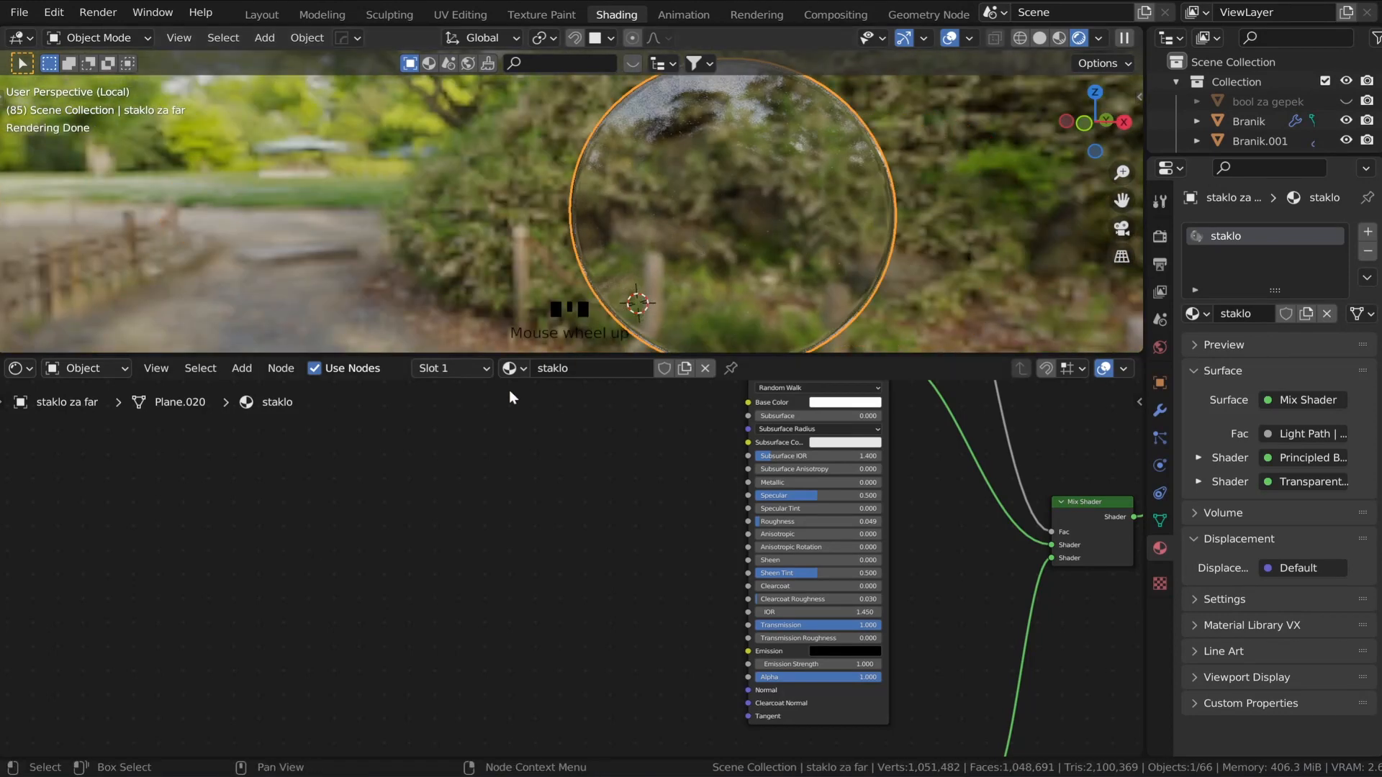
- Add a Wave Texture node to the staklo material and attach Texture Coordinate and Mapping nodes to it
key(shift+a)
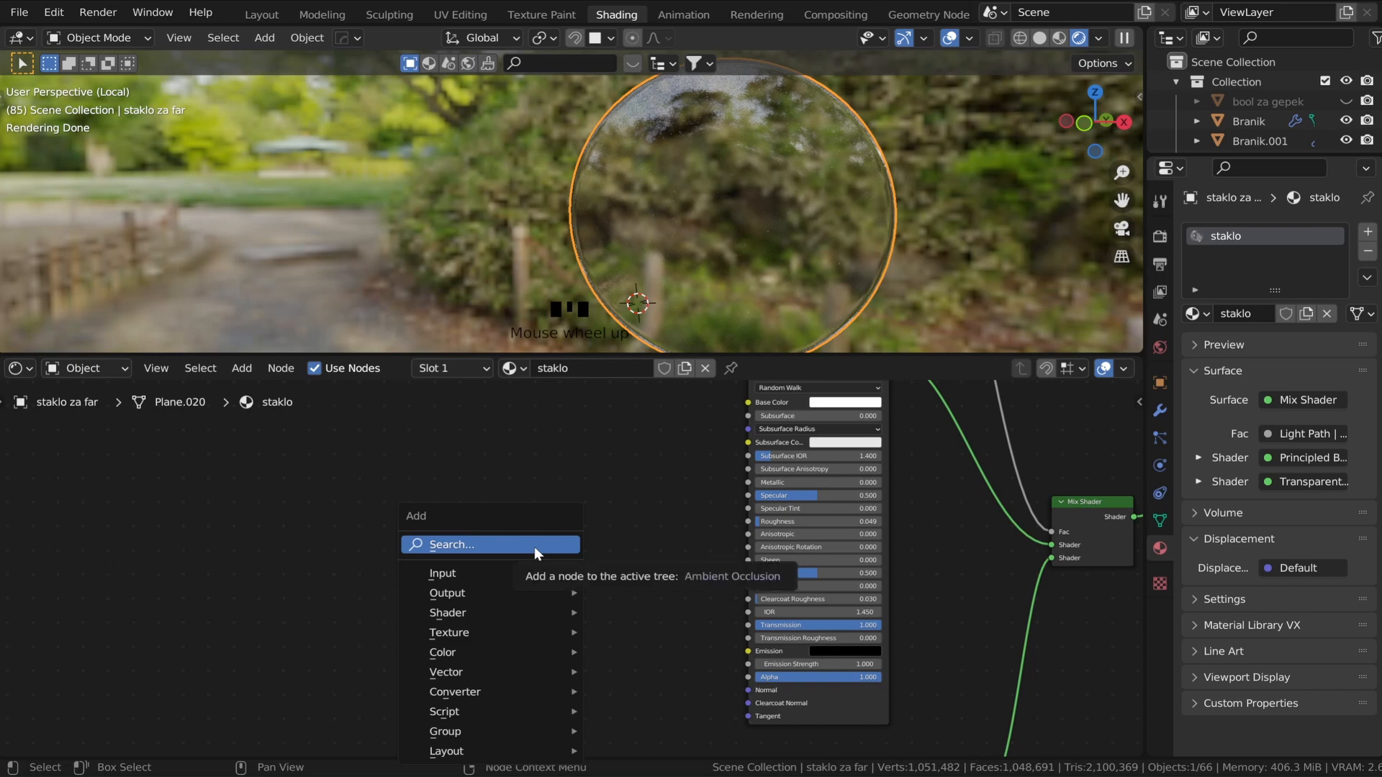
click(534, 546)
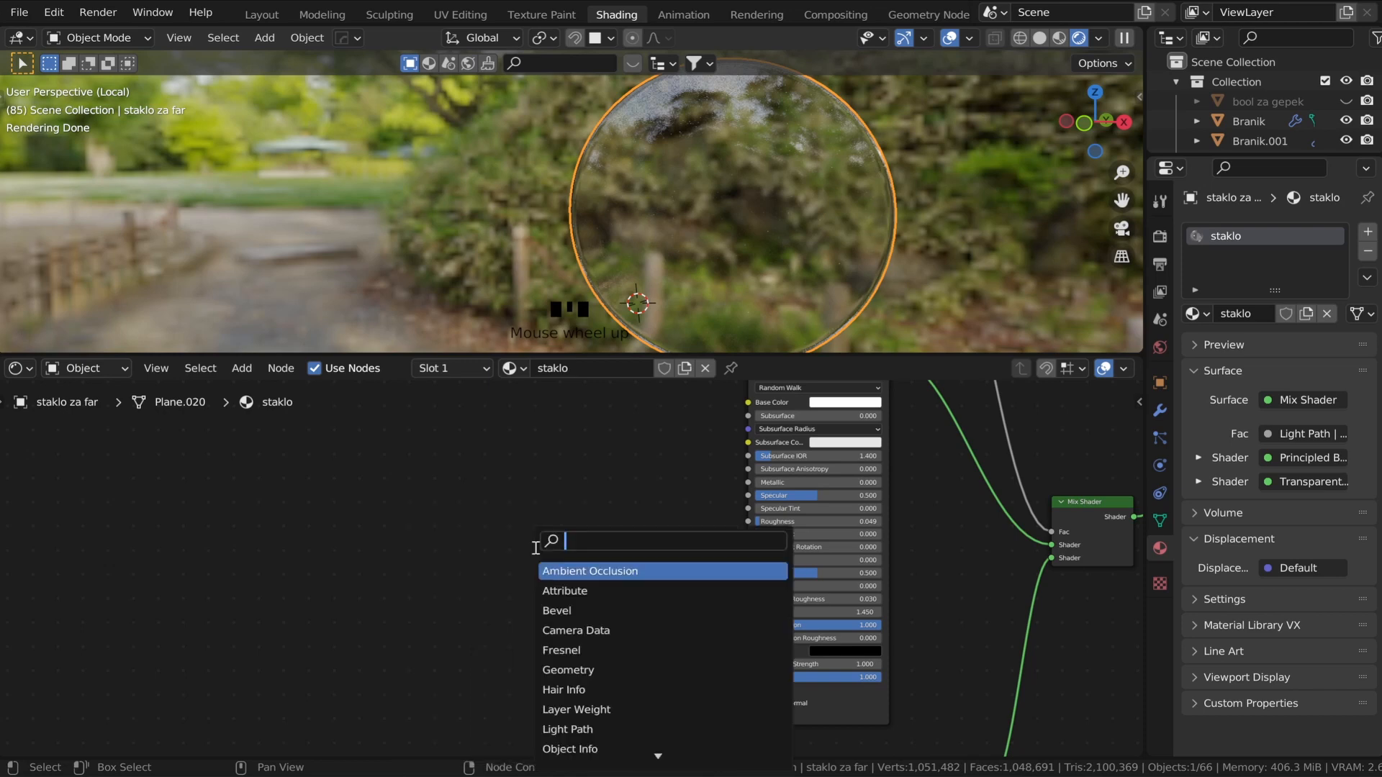
text(wa)
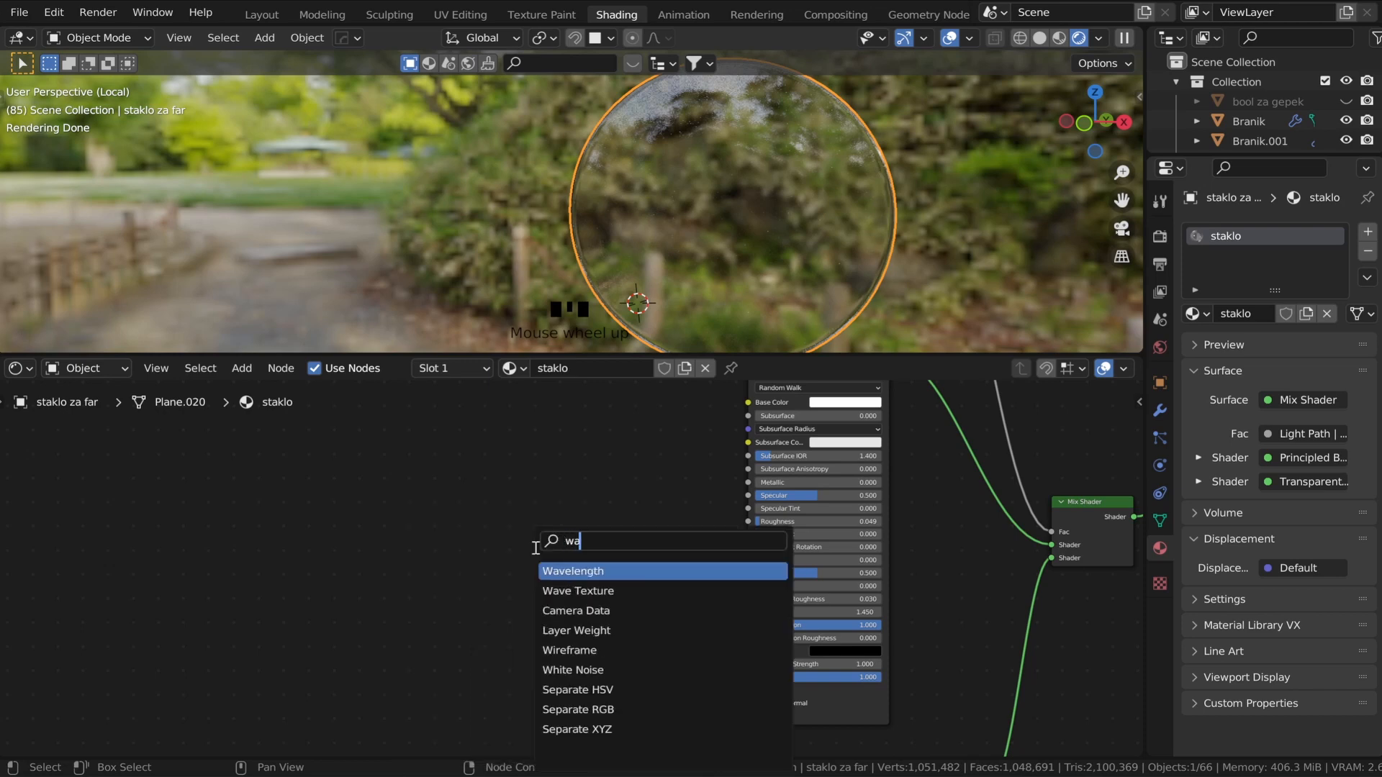
click(587, 594)
click(389, 621)
scroll(447, 640, down, 1)
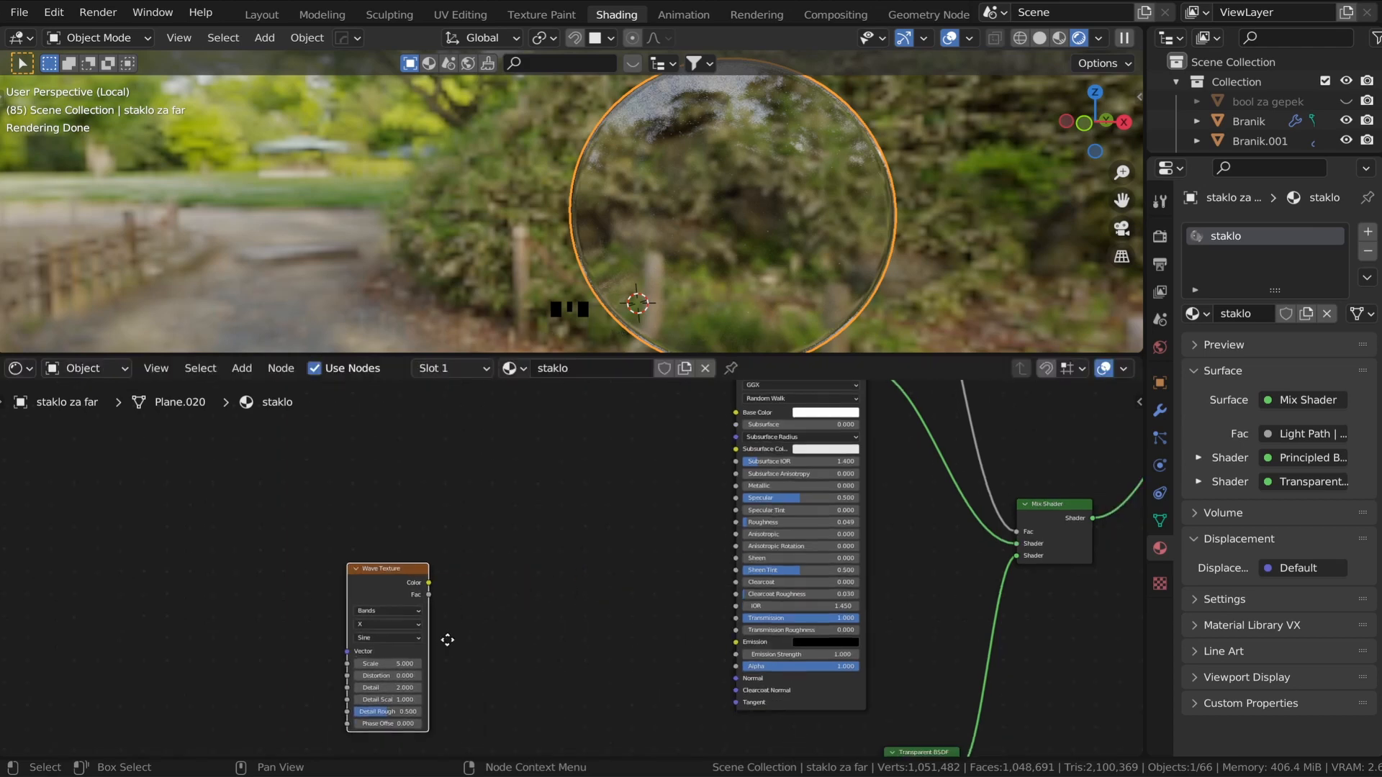
key(ctrl+t)
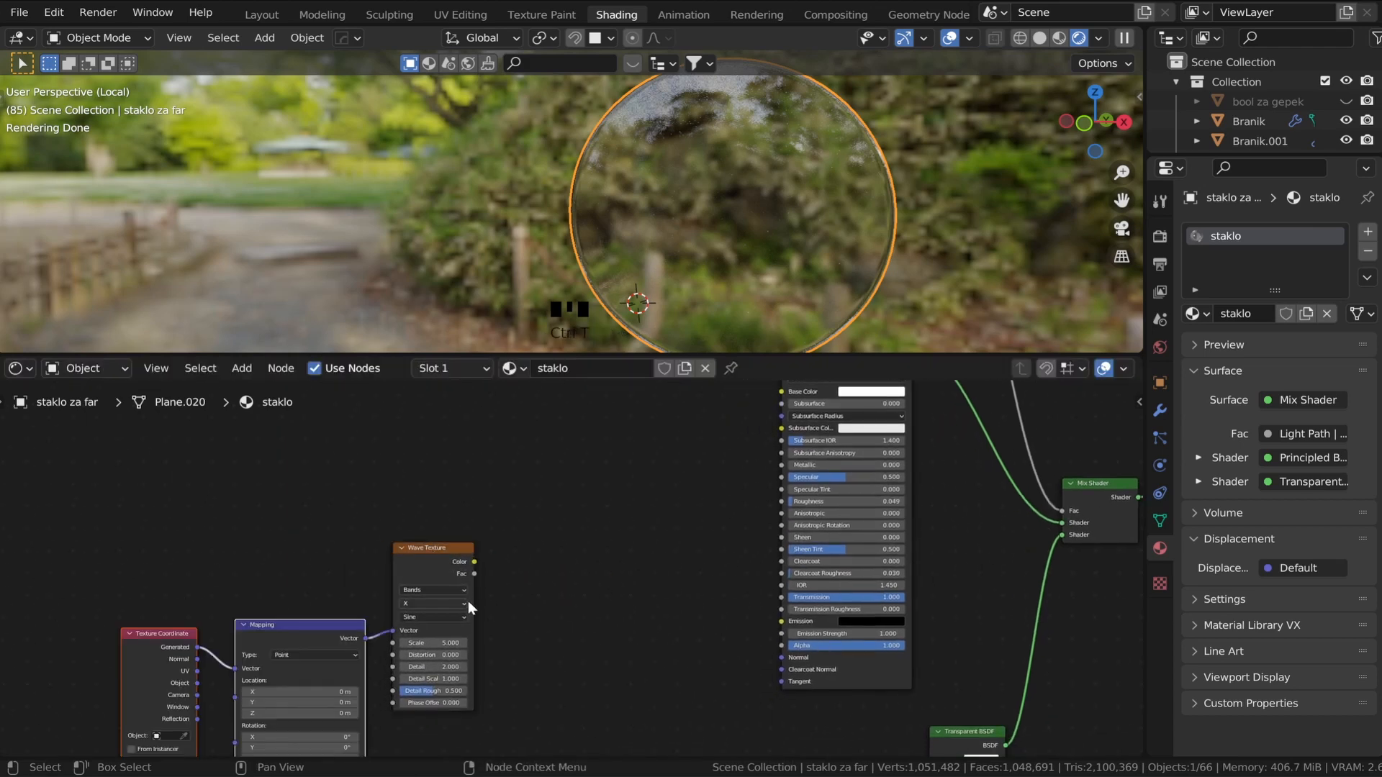
scroll(468, 600, up, 2)
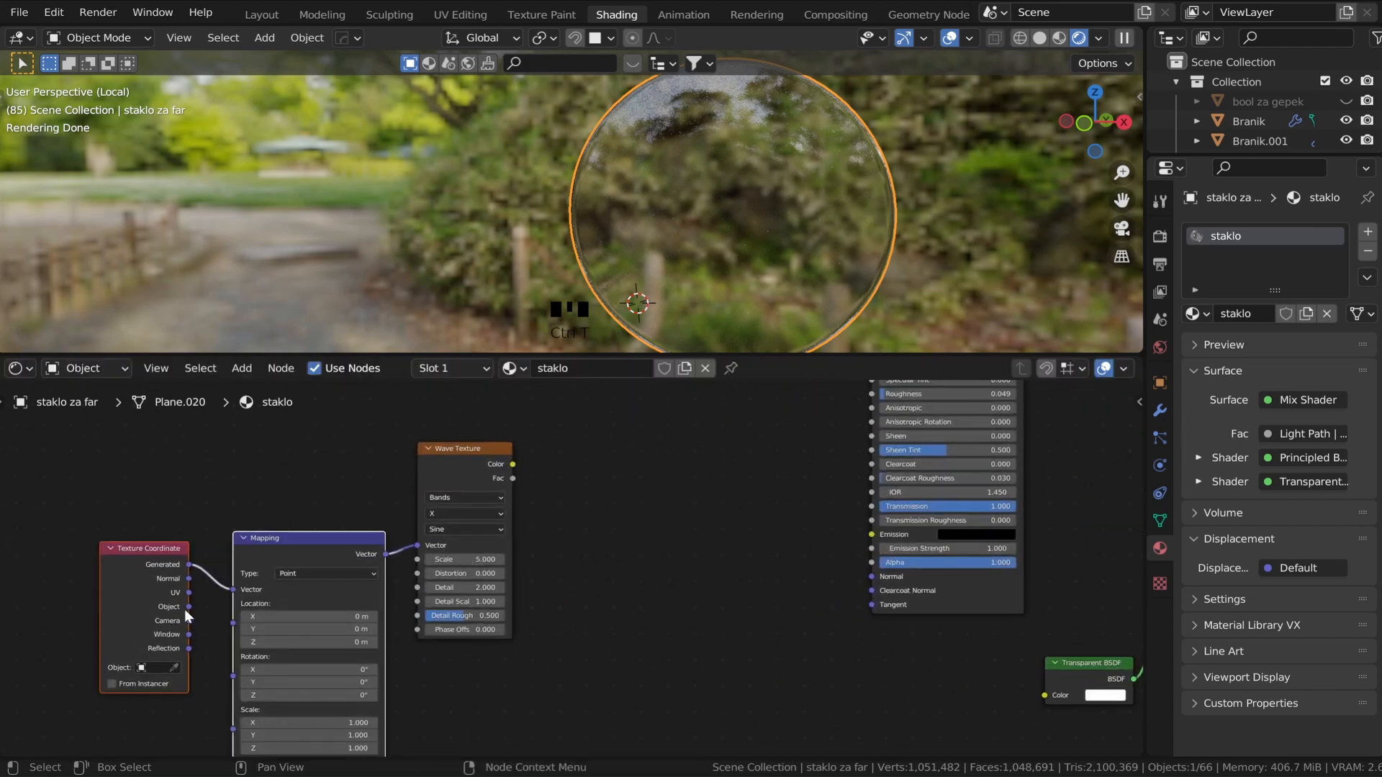
scroll(430, 573, down, 1)
middle_drag(431, 573, 448, 552)
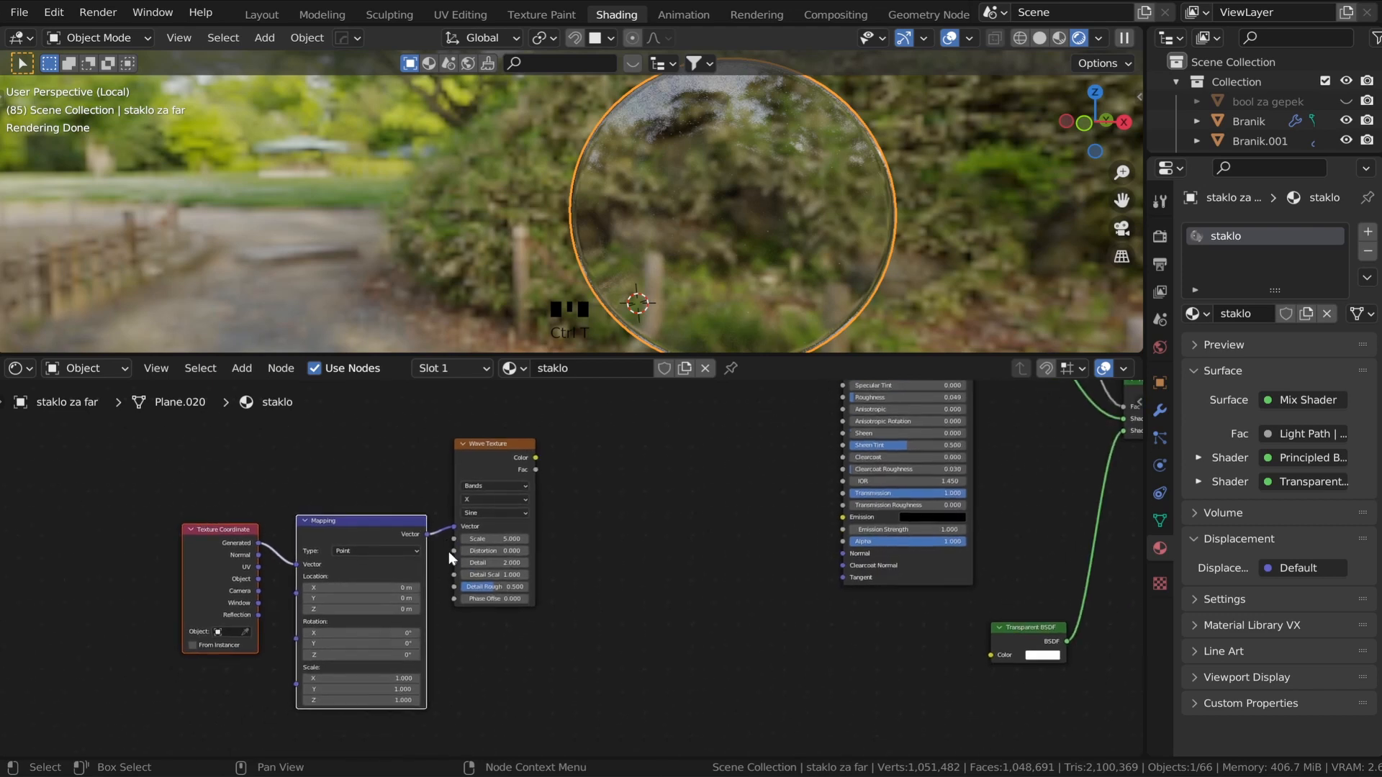
- Add a Bump node between the Wave Texture and the Principled BSDF
key(shift+a)
click(640, 533)
text(bum)
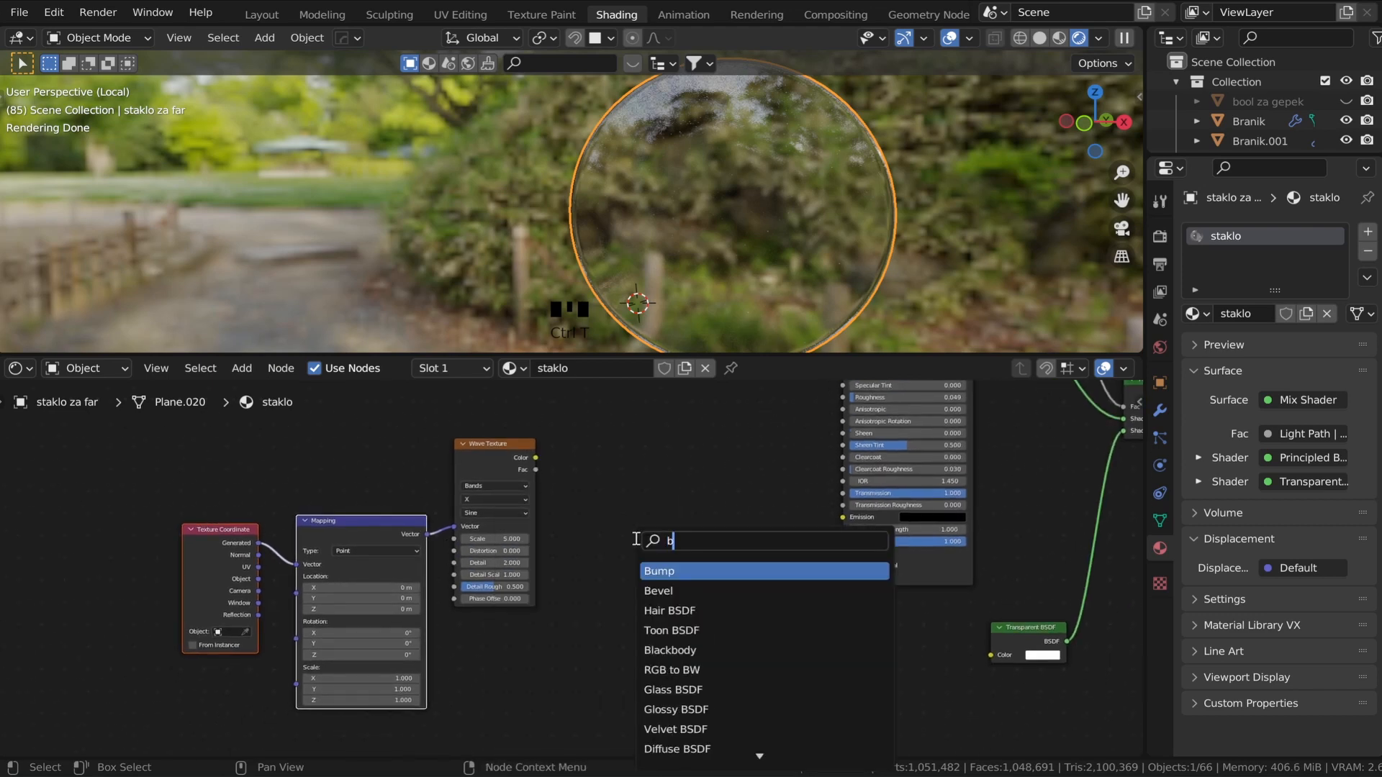
click(653, 566)
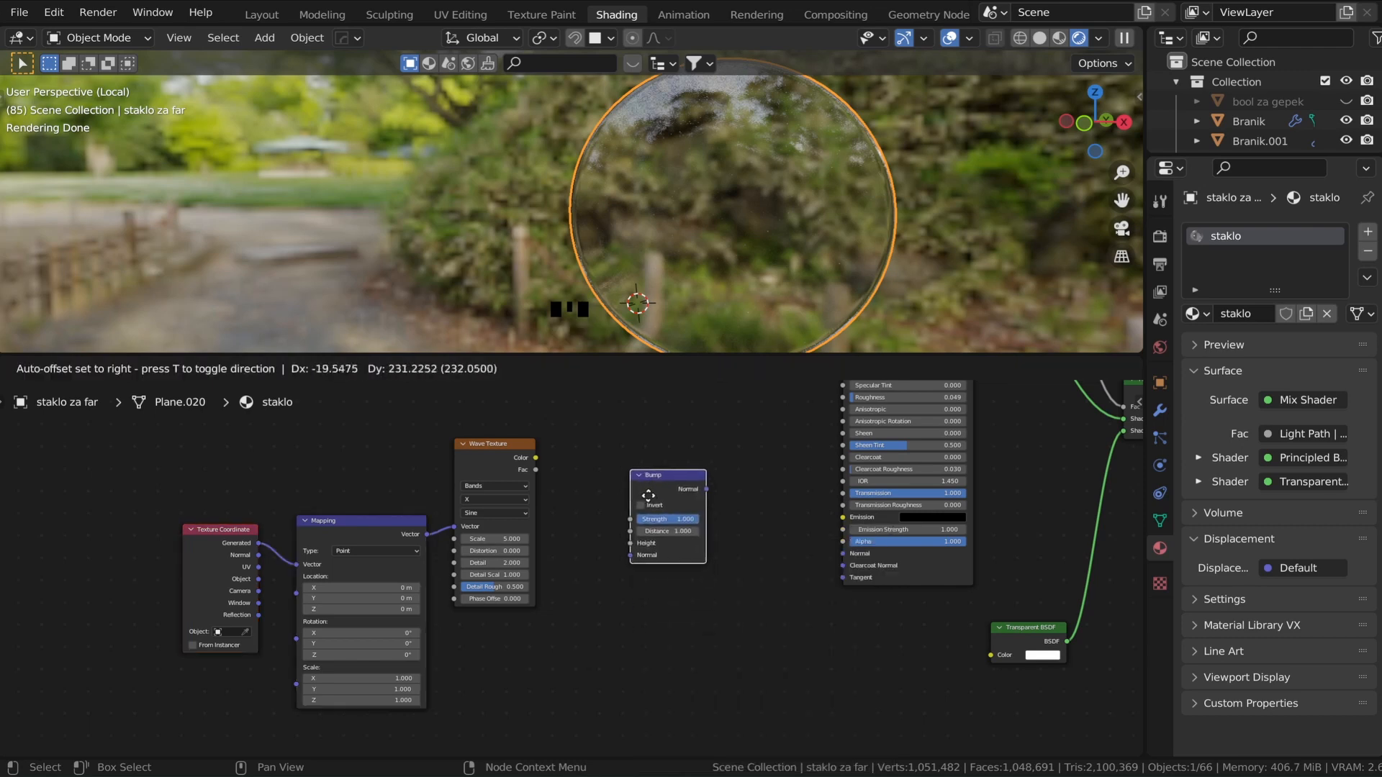
click(640, 481)
- Connect the Wave Texture's Fac to the Bump's Height and the Bump's Normal to the Principled BSDF's Normal
drag(535, 469, 623, 526)
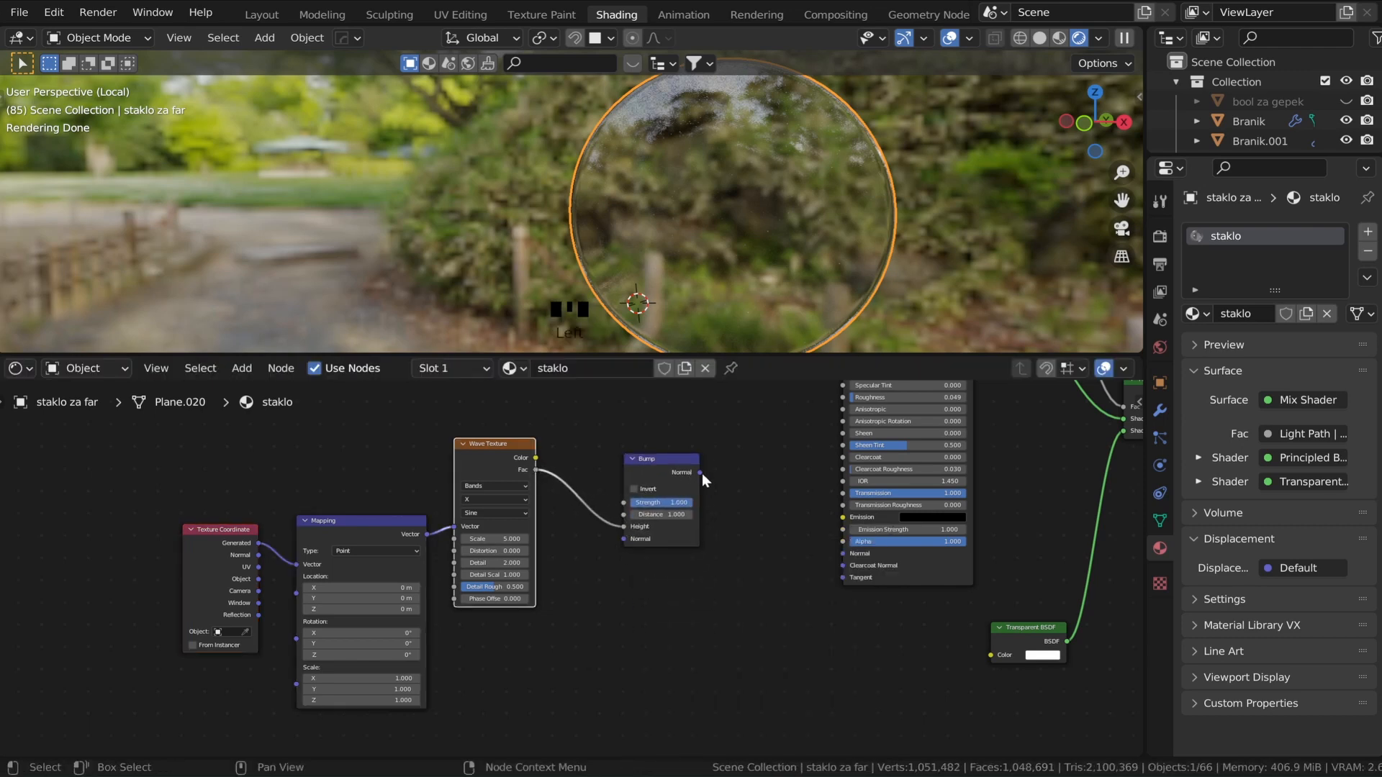
drag(699, 473, 731, 484)
drag(839, 551, 843, 553)
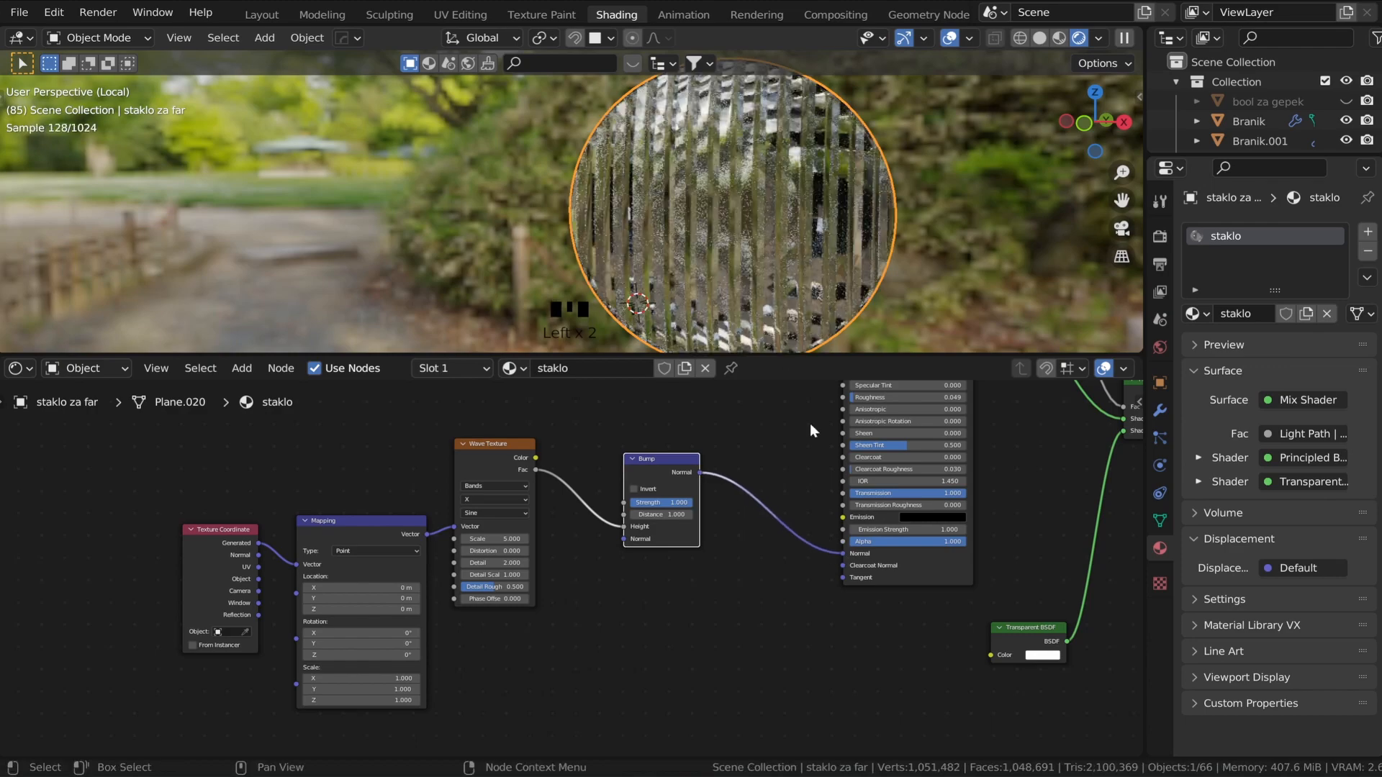
scroll(753, 252, up, 2)
middle_drag(754, 252, 719, 253)
scroll(382, 595, up, 1)
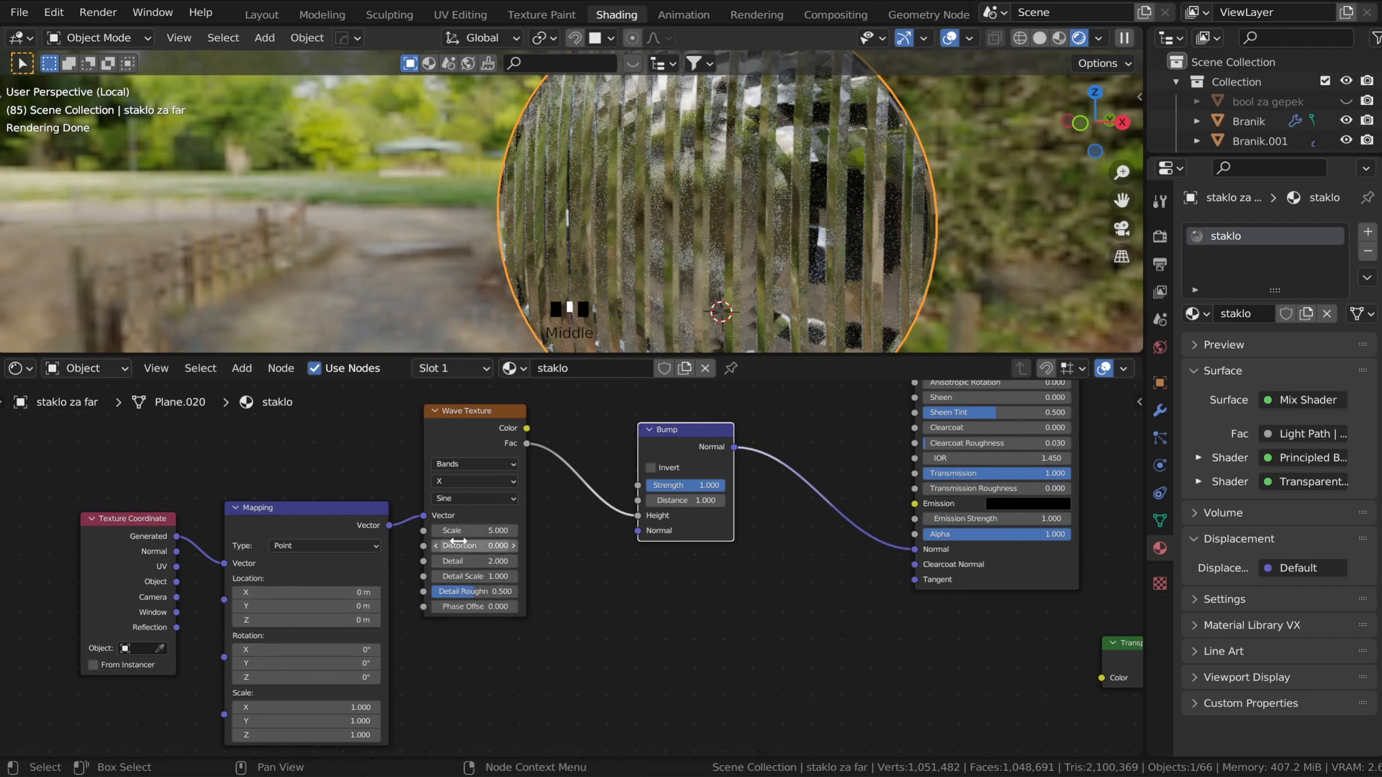
- Set the Wave Texture's Scale to 6.100
drag(464, 530, 483, 530)
scroll(570, 635, down, 3)
middle_drag(568, 636, 470, 642)
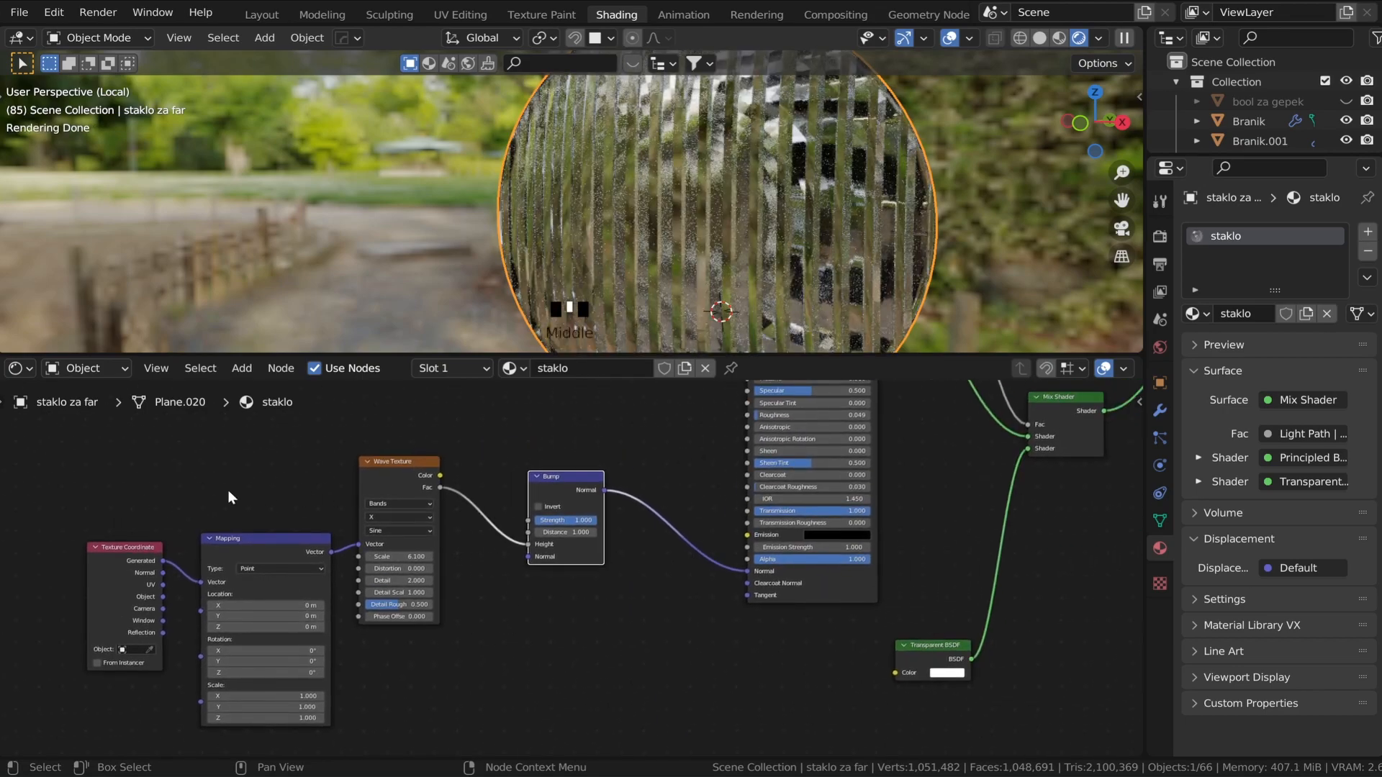
- Move the texture nodes away from the Bump and insert a ColorRamp between the Wave Texture and the Bump
drag(70, 467, 394, 602)
drag(370, 478, 210, 477)
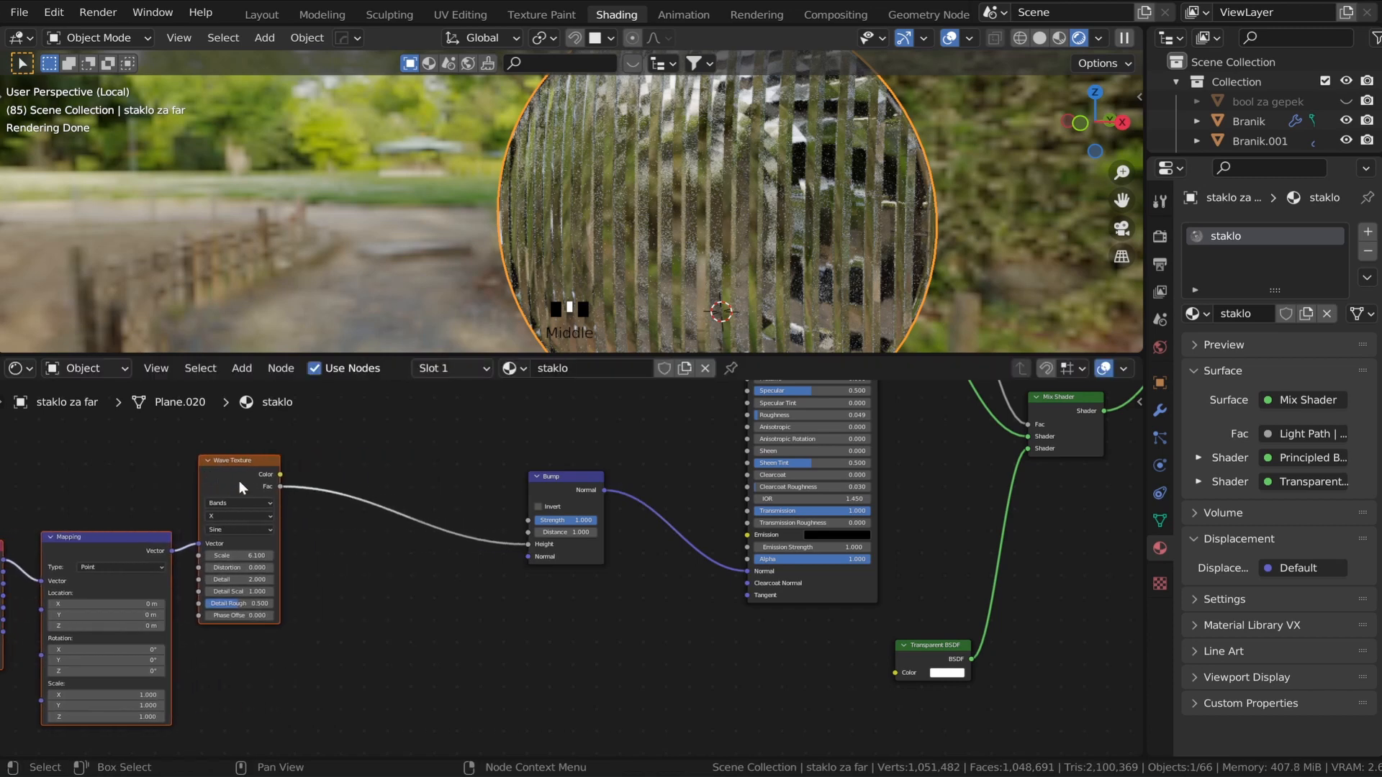
key(shift+a)
click(352, 500)
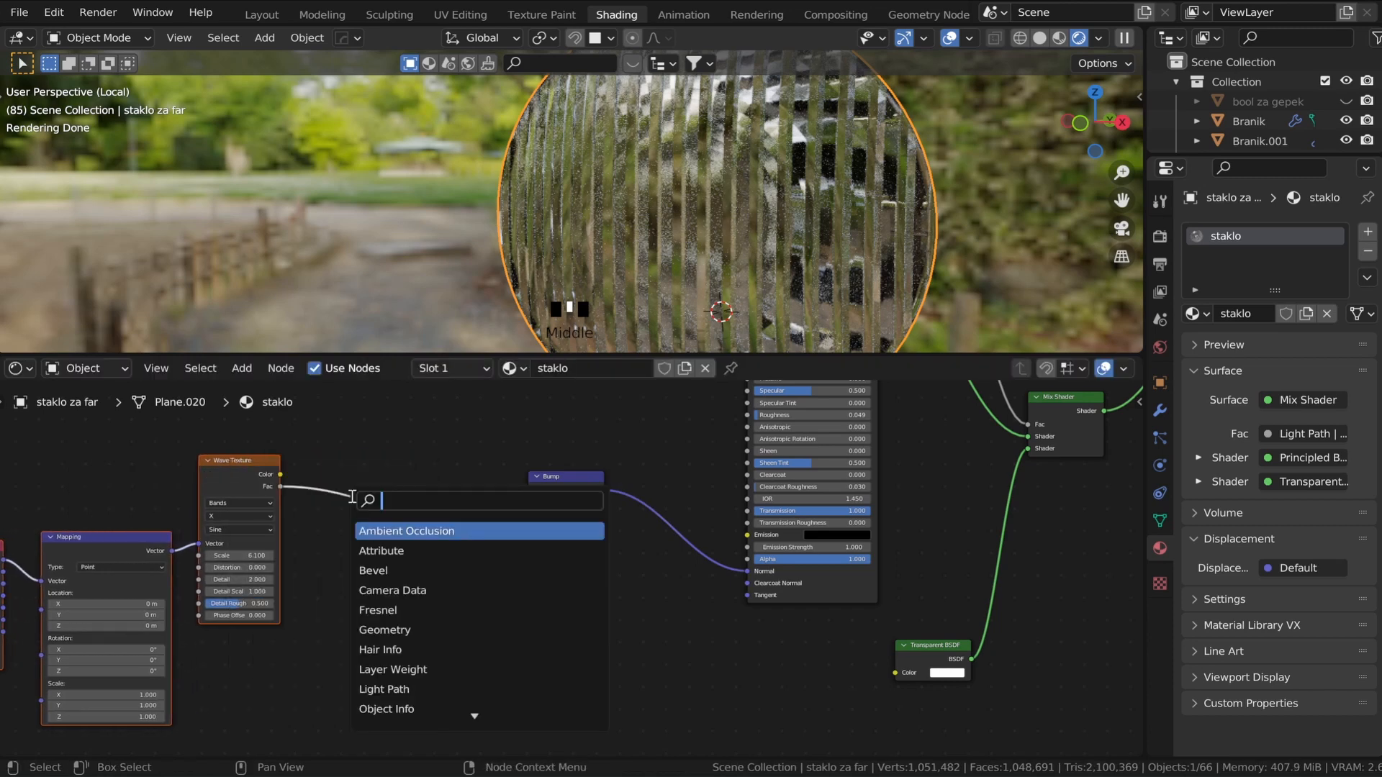
text(colo)
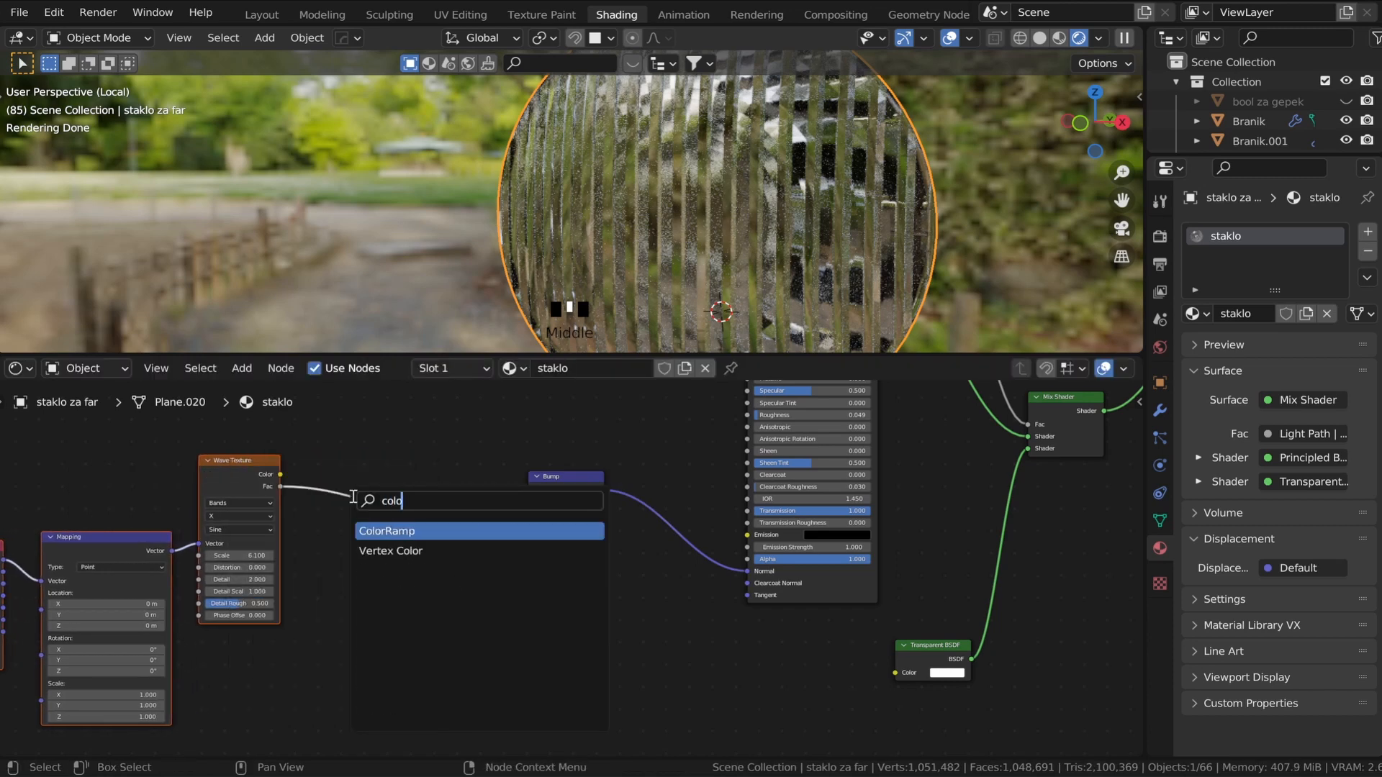
click(398, 531)
click(383, 519)
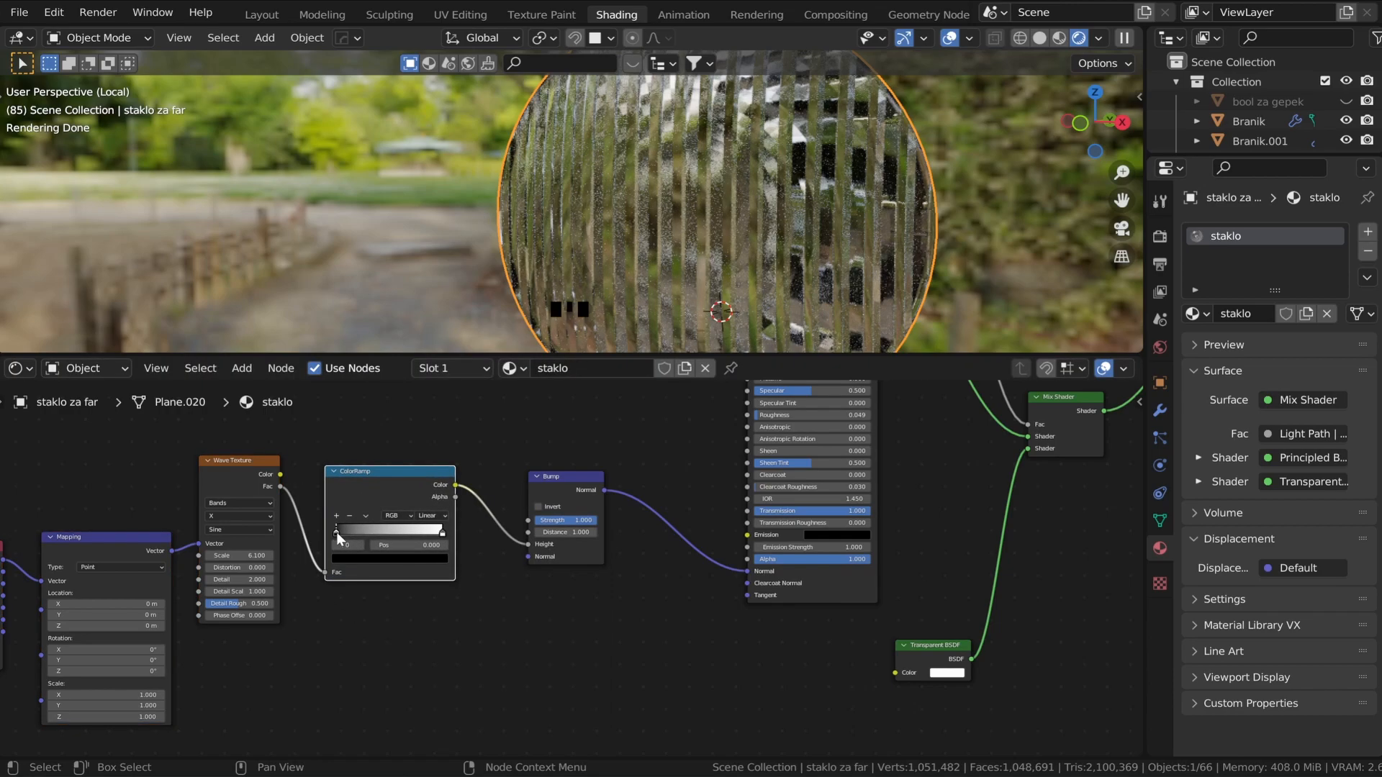
- Shift the ColorRamp's black stop to position 0.910, close to the white stop, and check the lens ribs
mouse_move(447, 530)
mouse_down()
mouse_move(424, 533)
mouse_move(443, 534)
mouse_up()
scroll(691, 230, down, 2)
middle_drag(669, 234, 824, 258)
scroll(823, 257, down, 1)
middle_drag(736, 620, 753, 600)
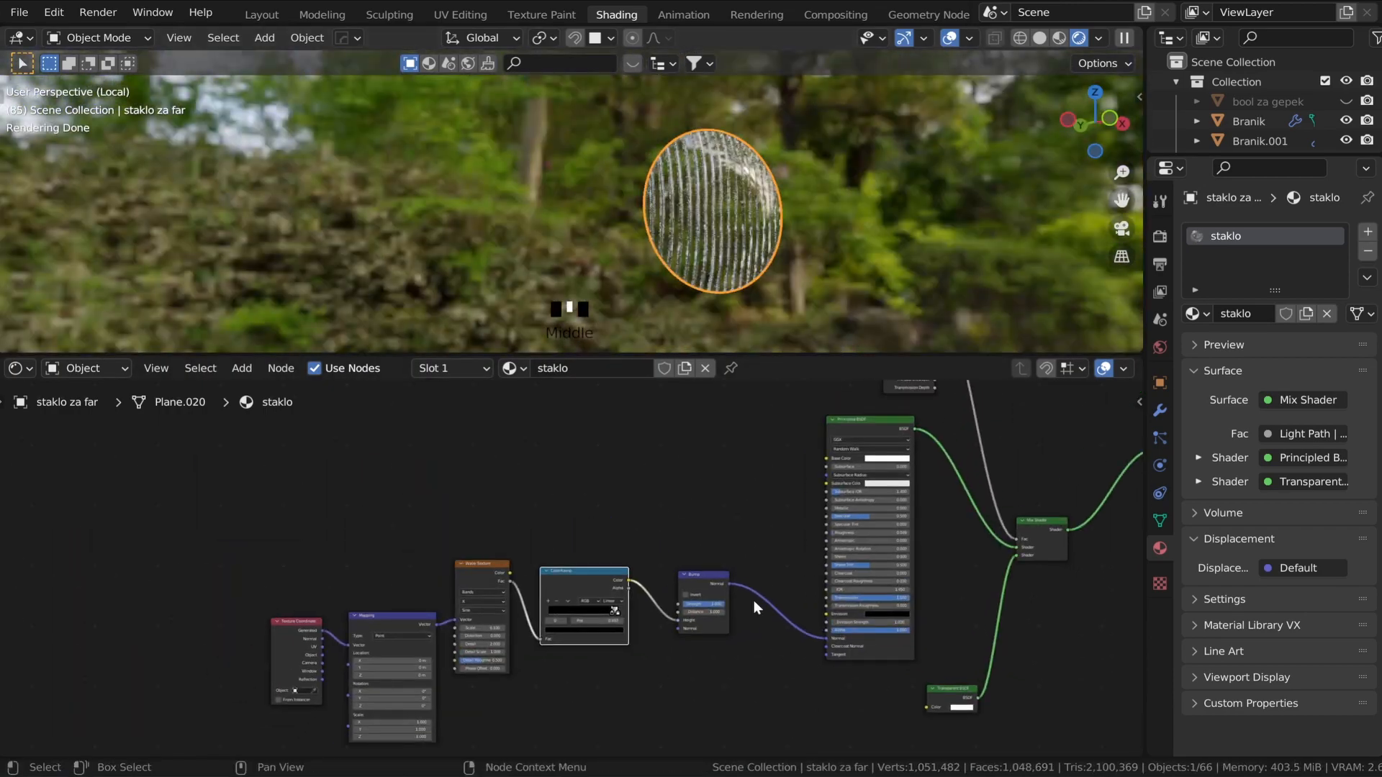
- Leave local view to show the whole car and set the headlight glass's Roughness to 0.000
key(KP_Divide)
middle_drag(594, 302, 690, 248)
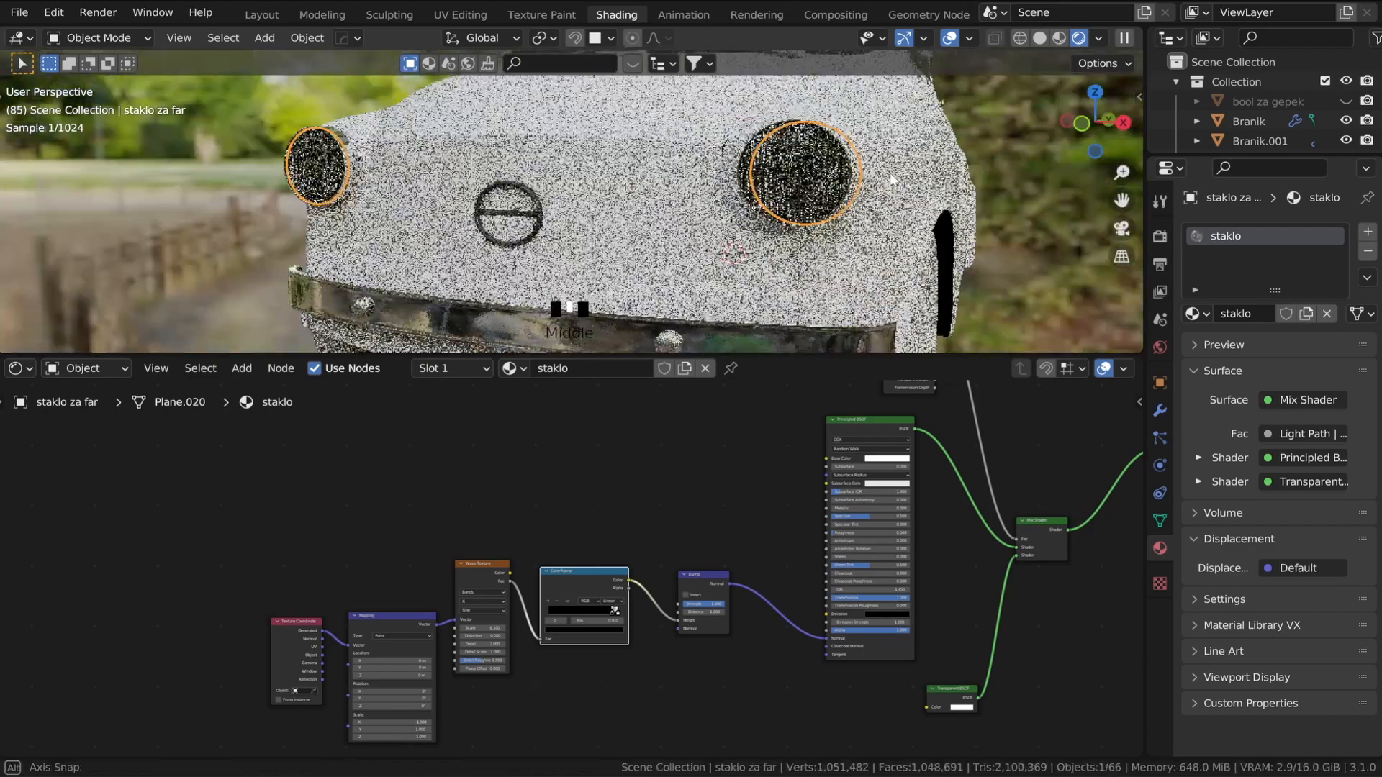
key(alt+a)
scroll(900, 197, up, 4)
middle_drag(957, 201, 899, 197)
scroll(755, 575, up, 8)
scroll(801, 529, up, 3)
middle_drag(800, 529, 570, 529)
drag(820, 459, 799, 459)
- Examine the ribbed headlight glass on the car and isolate it in local view again
middle_drag(720, 237, 741, 226)
shift+middle_drag(741, 227, 540, 230)
scroll(720, 460, down, 10)
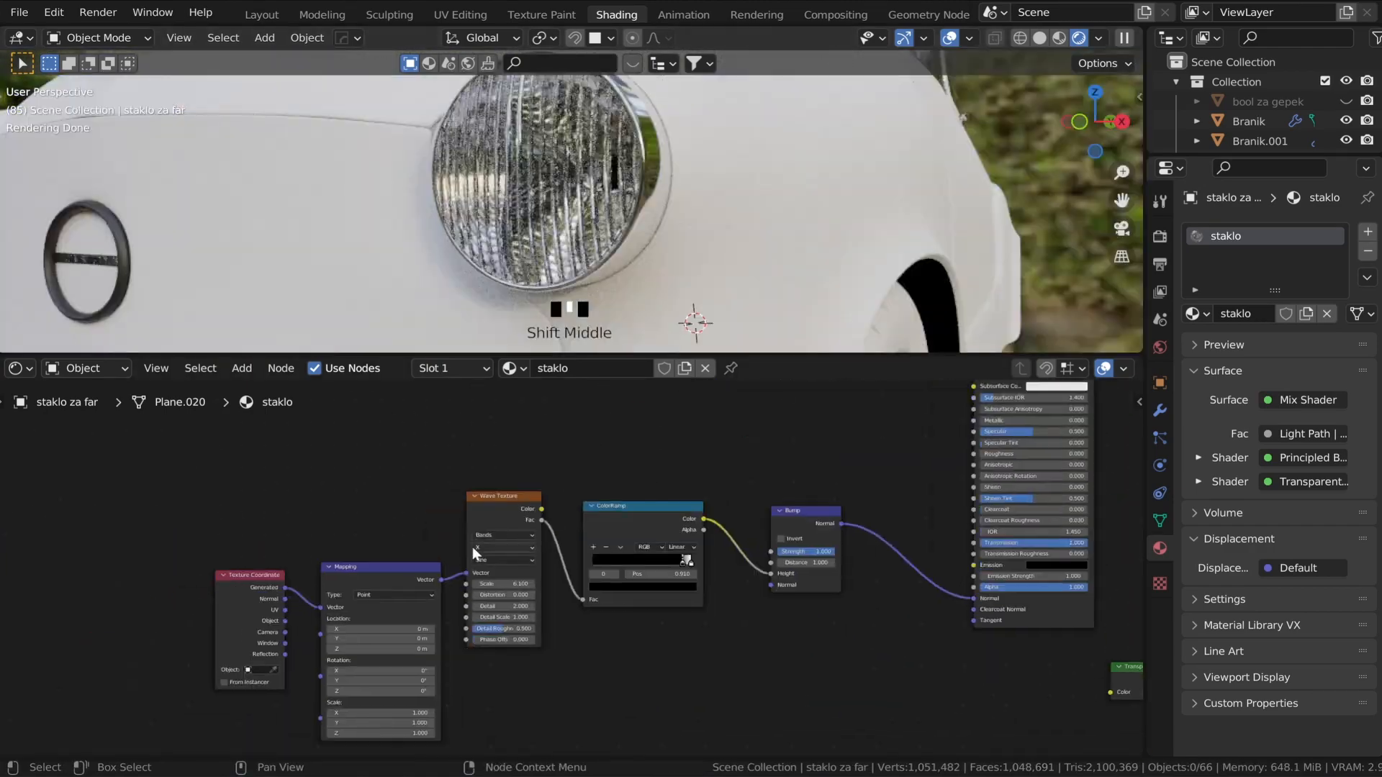
key(slash)
scroll(487, 295, down, 2)
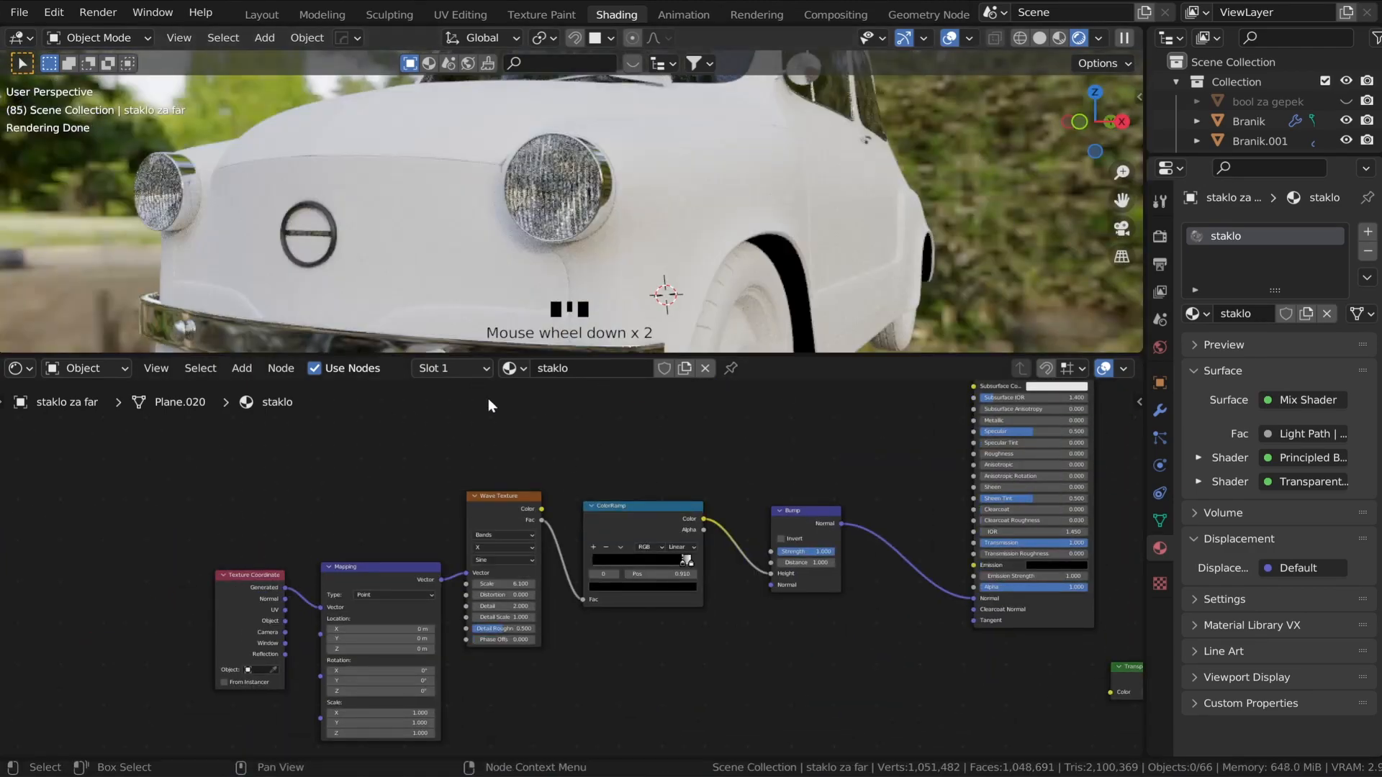
double_click(541, 187)
key(KP_Divide)
shift+middle_drag(636, 222, 558, 224)
scroll(557, 224, up, 8)
scroll(515, 524, down, 2)
- Move the Texture Coordinate and Mapping nodes aside and duplicate the Wave Texture and ColorRamp below the originals
drag(210, 517, 464, 648)
key(g)
click(354, 615)
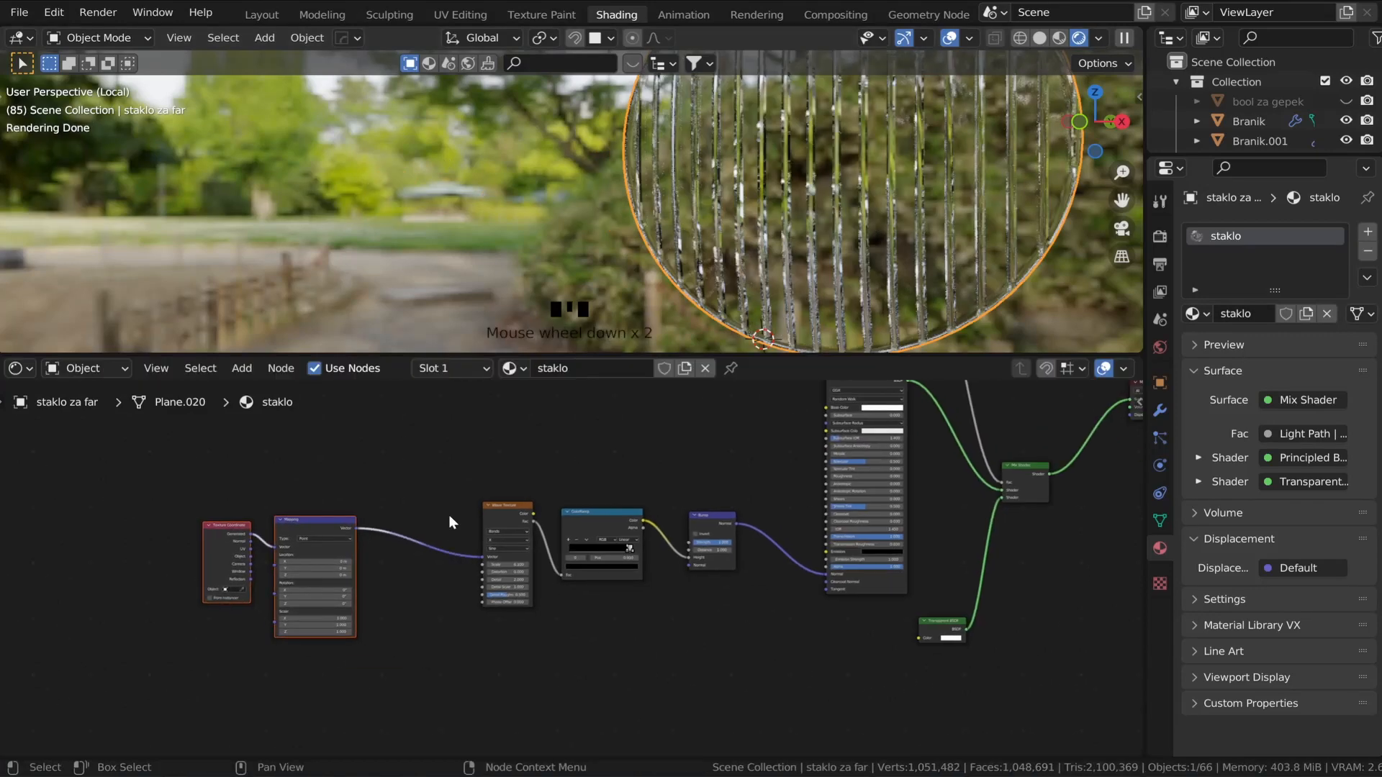
drag(436, 486, 657, 624)
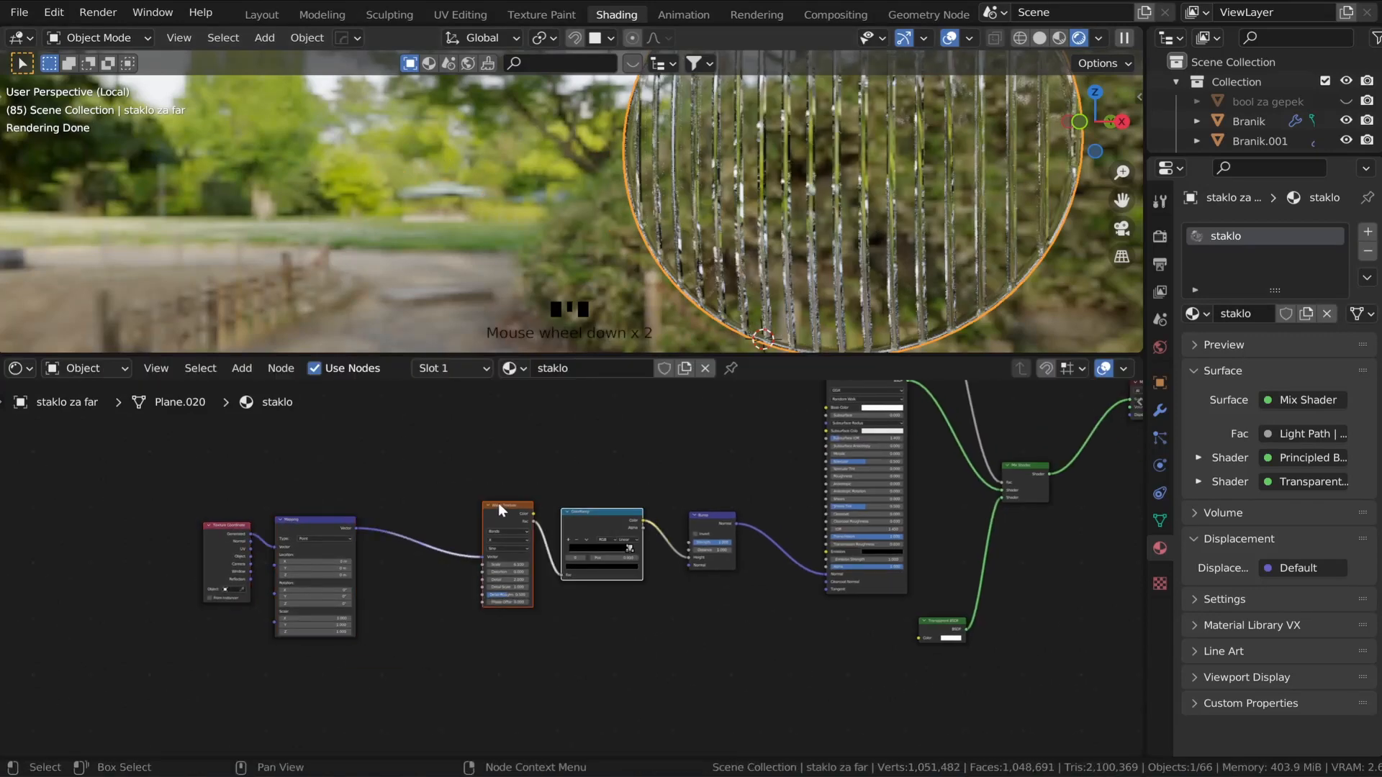
key(shift+d)
click(486, 652)
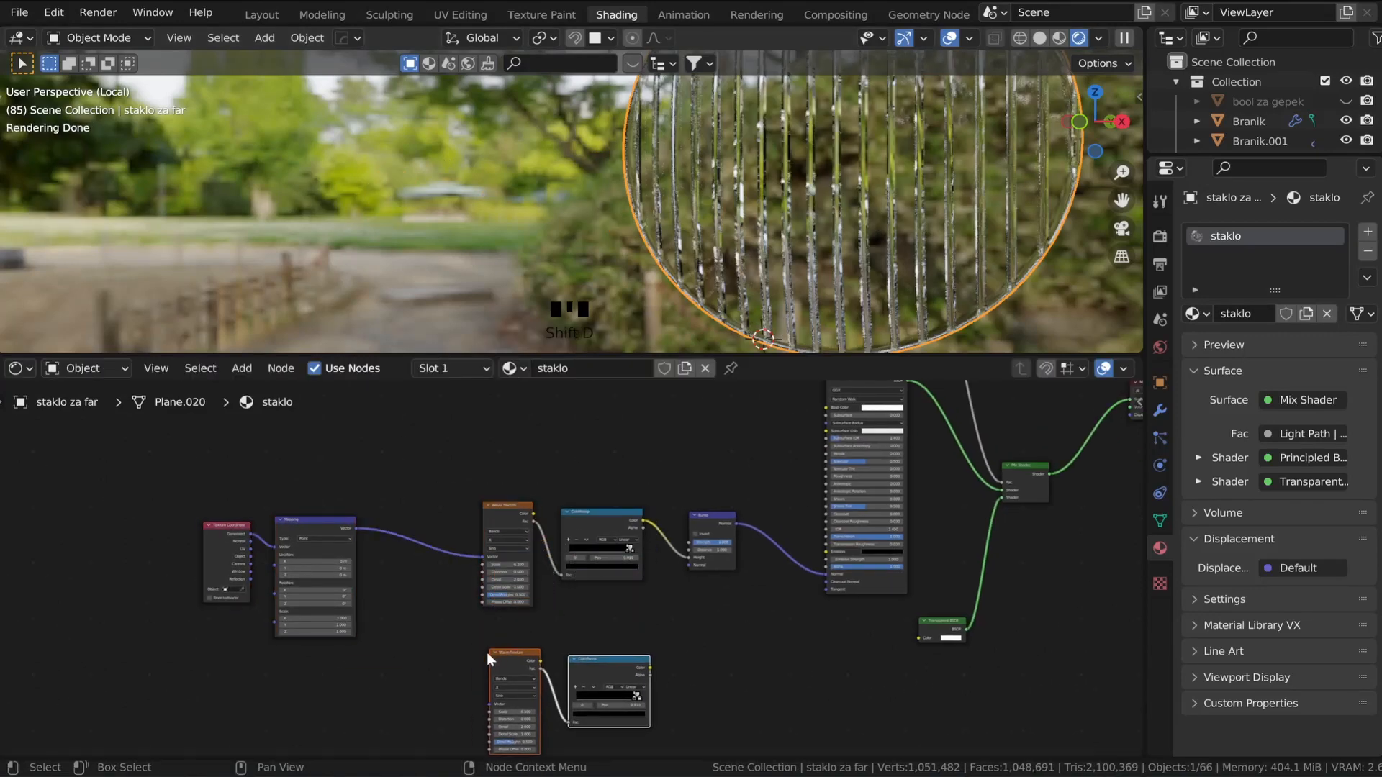
- Connect the Mapping node's Vector output to the duplicated Wave Texture's Vector input
scroll(487, 652, up, 5)
middle_drag(540, 591, 598, 511)
scroll(599, 510, up, 3)
middle_drag(312, 431, 422, 567)
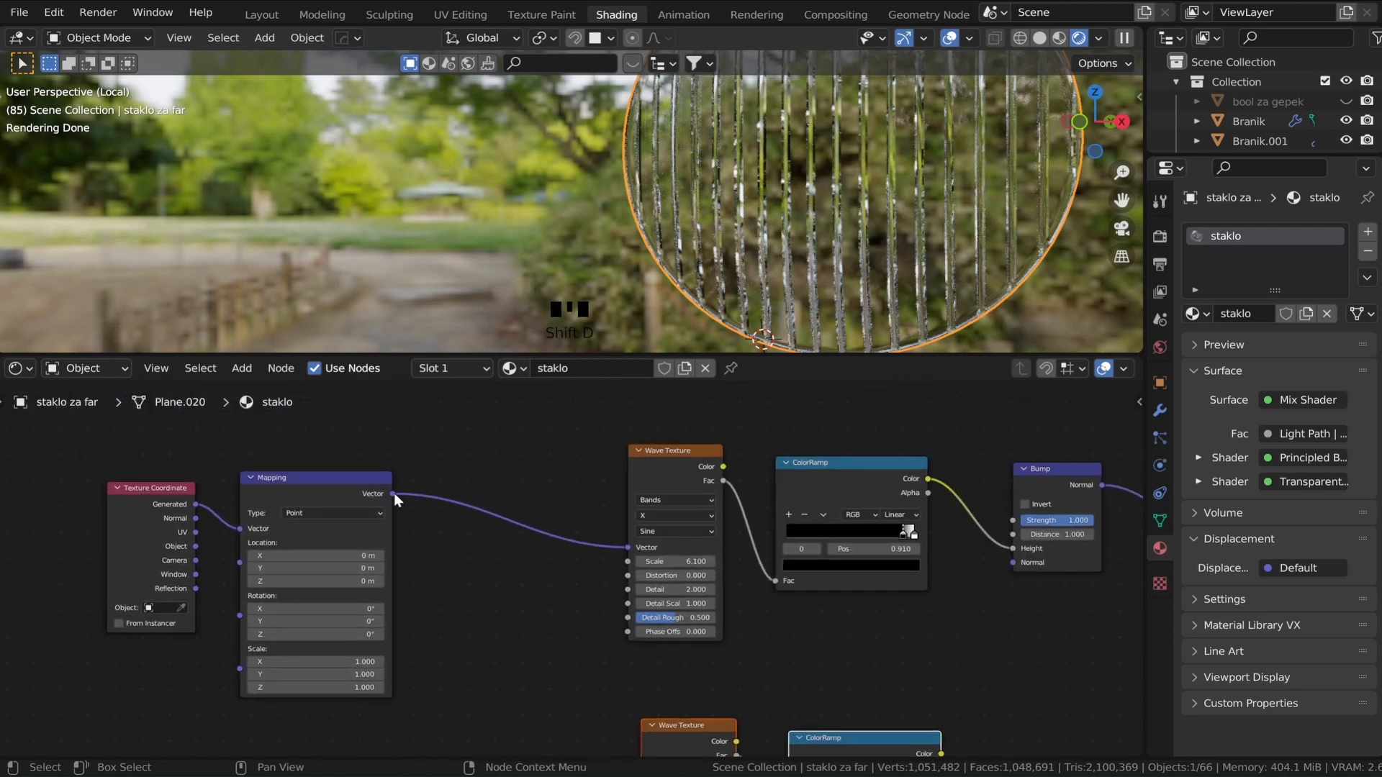
drag(395, 493, 585, 616)
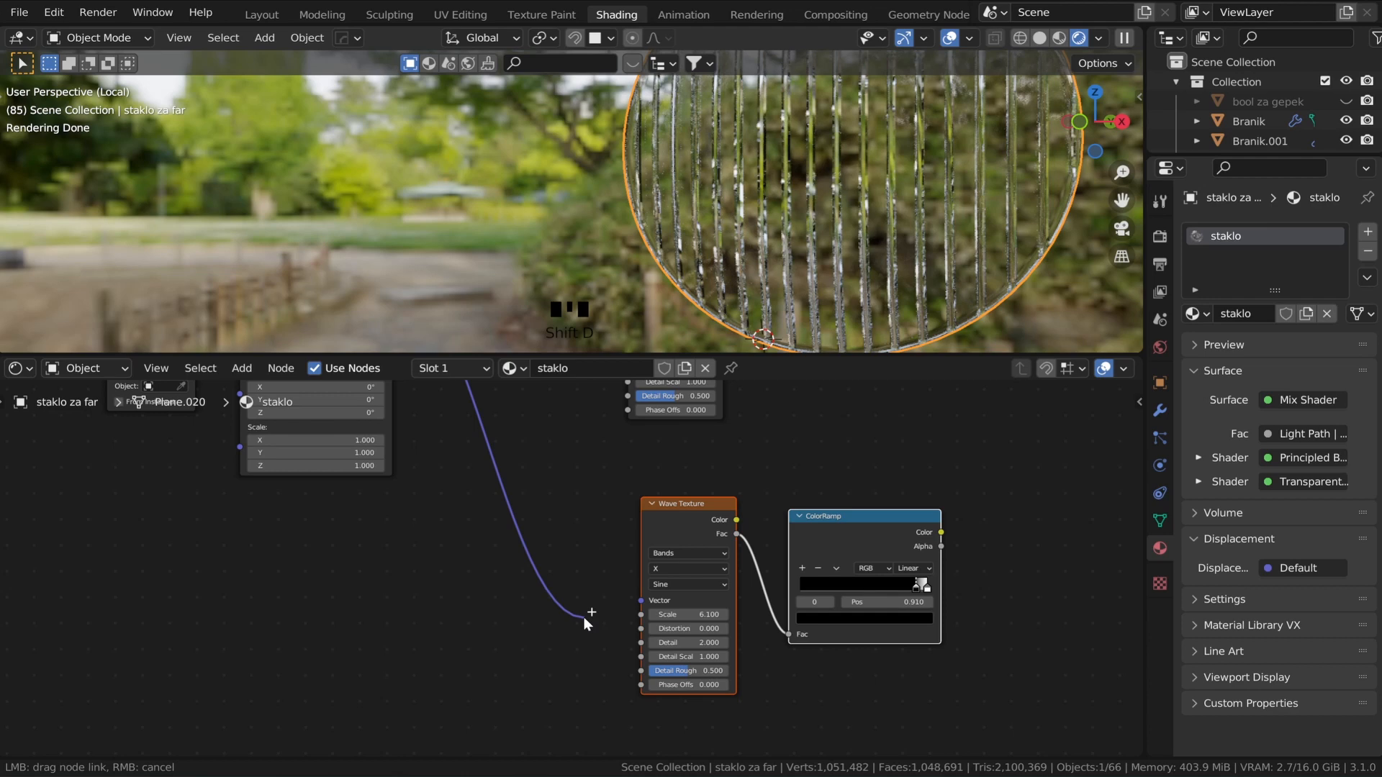
drag(584, 616, 656, 590)
scroll(657, 589, down, 4)
middle_drag(922, 501, 625, 598)
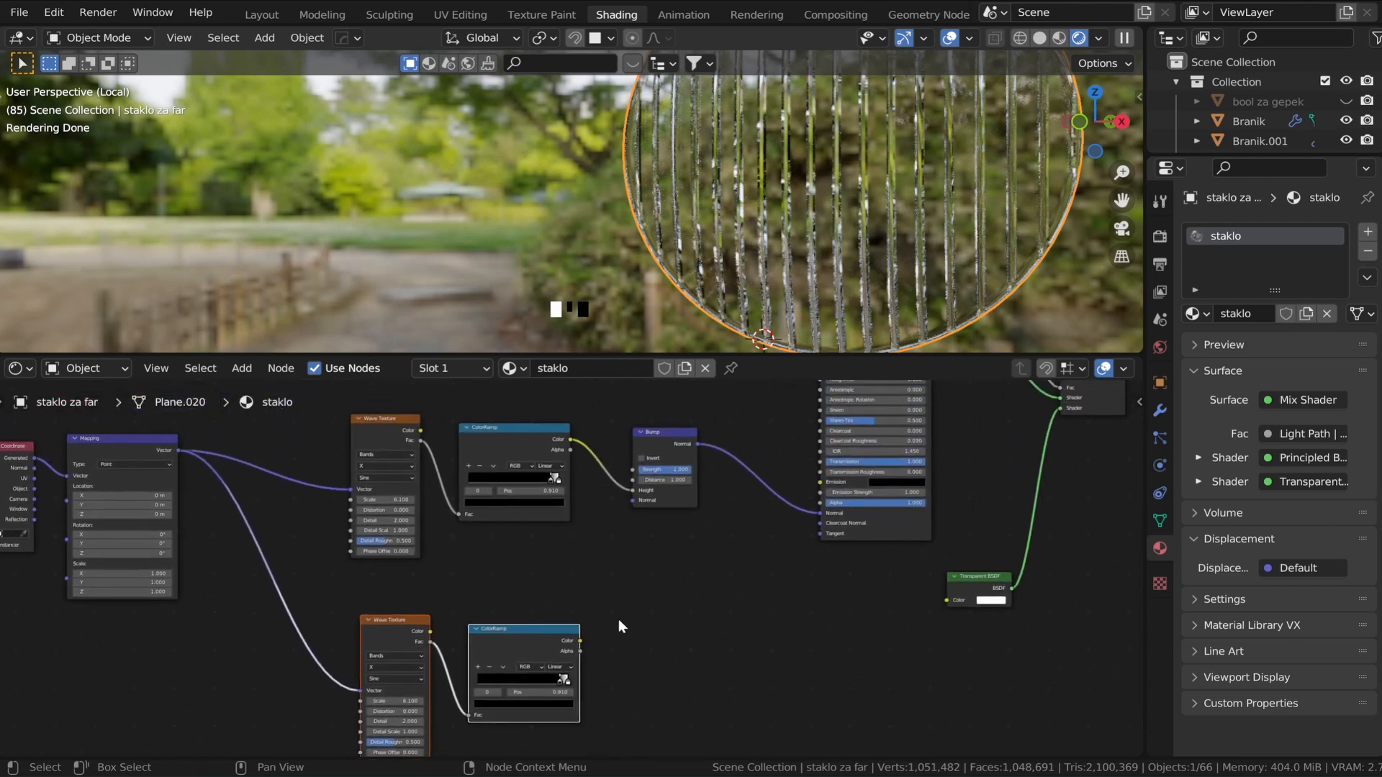
- Insert a Math node set to Add between the first ColorRamp and Bump, and feed the second ColorRamp's Color into its free Value input
drag(648, 432, 722, 443)
key(shift+a)
click(608, 496)
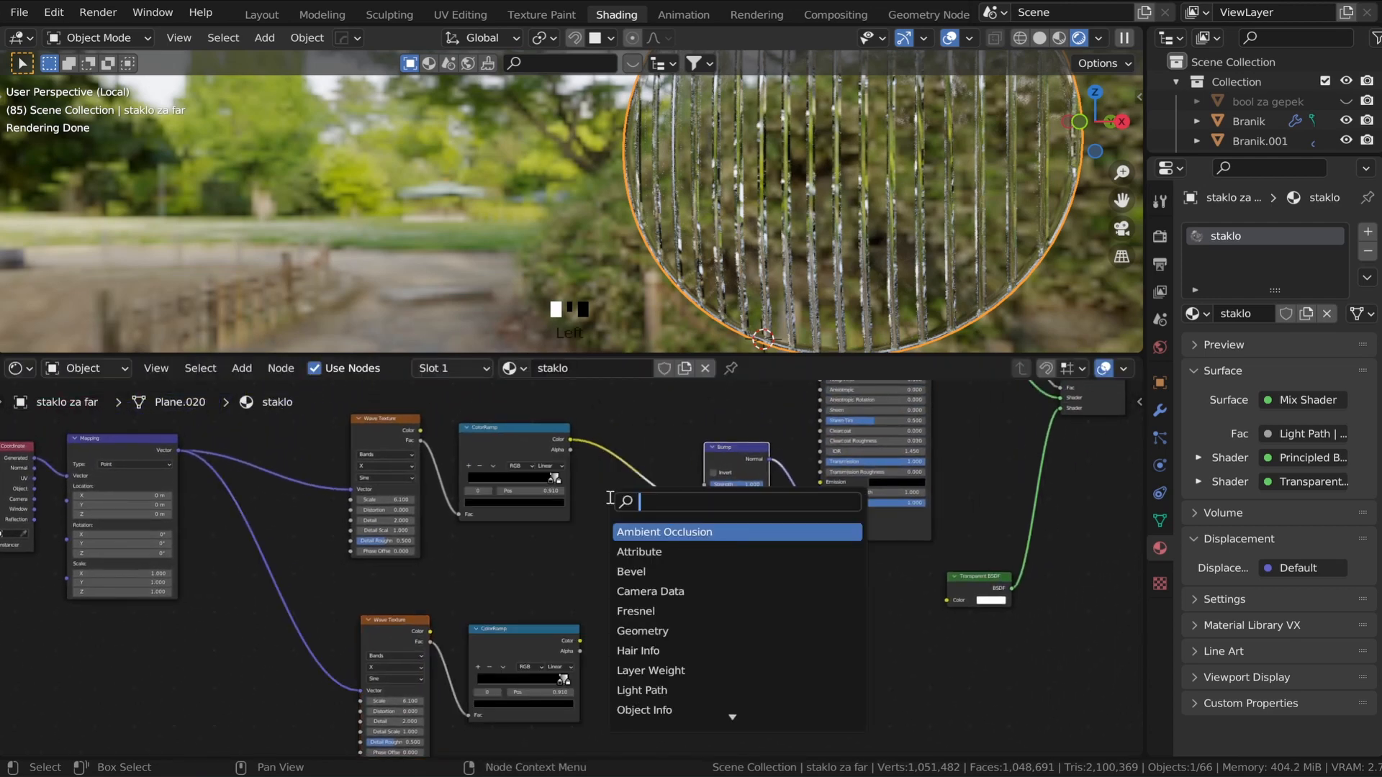
text(math)
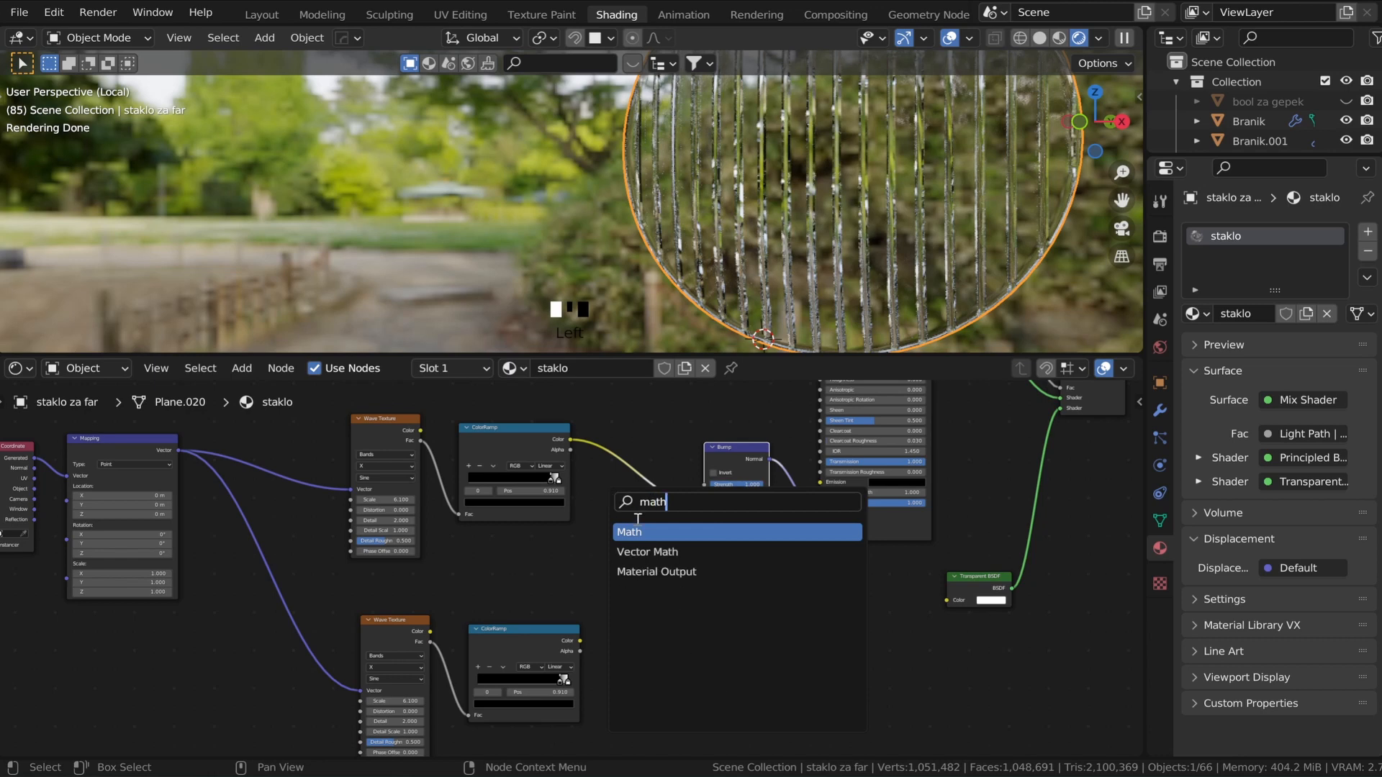
key(Return)
click(650, 512)
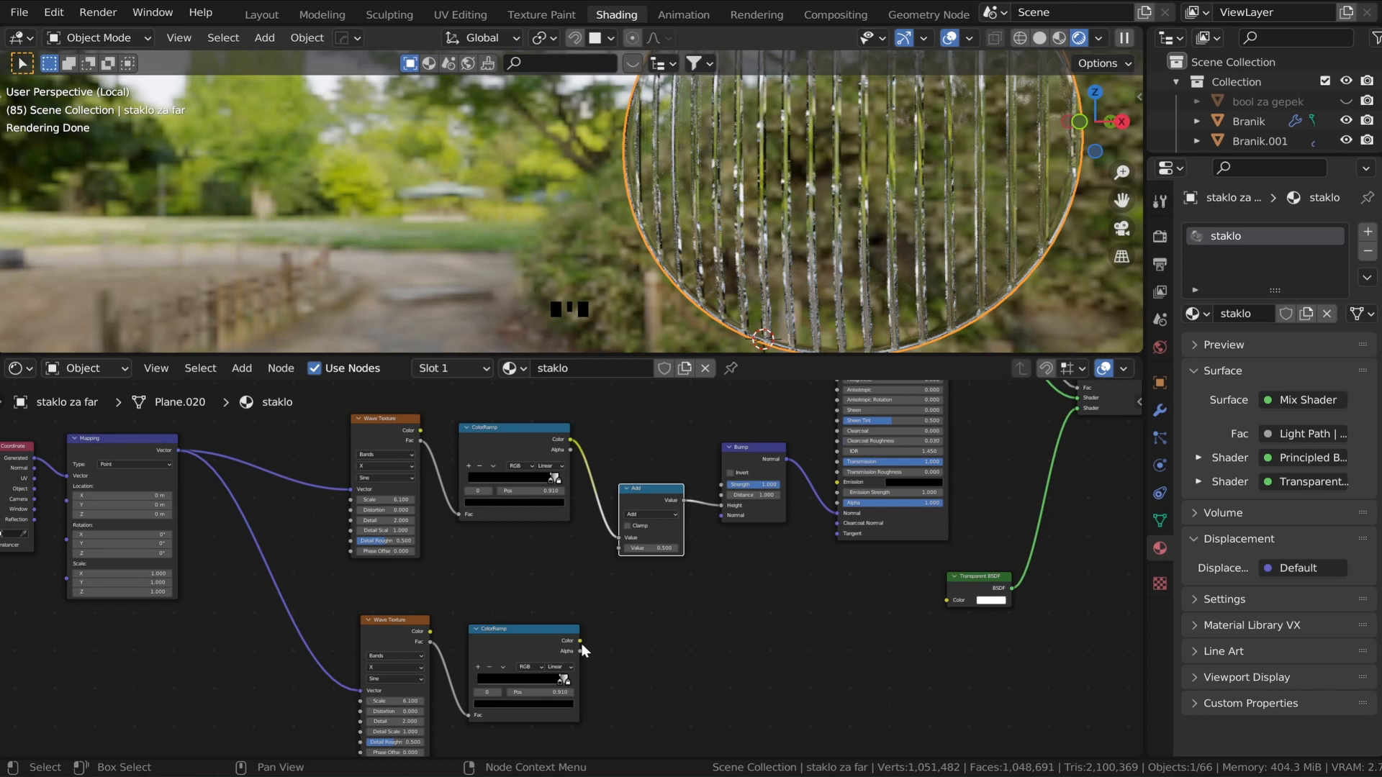
drag(581, 641, 619, 549)
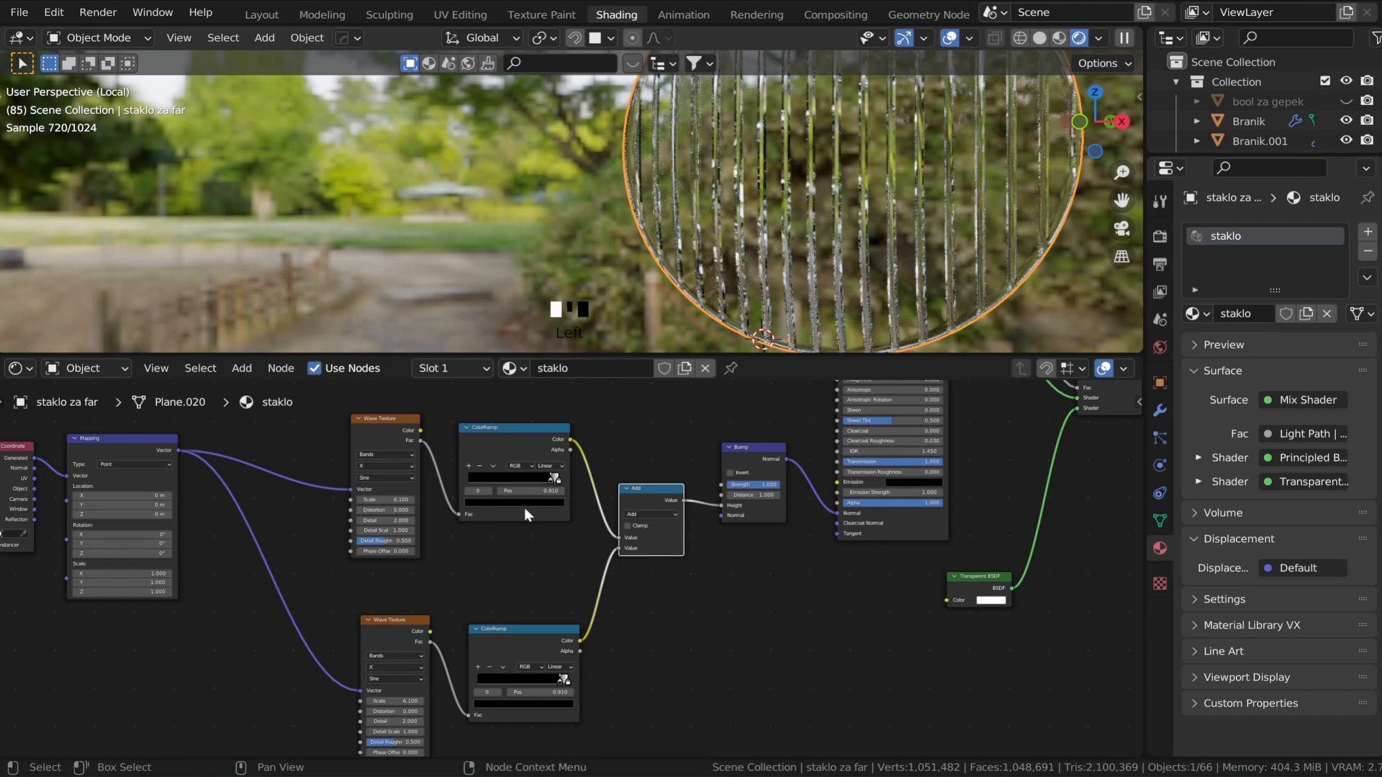
- Set the duplicated Wave Texture's bands direction to Z and its Scale to 1.400
scroll(389, 668, up, 5)
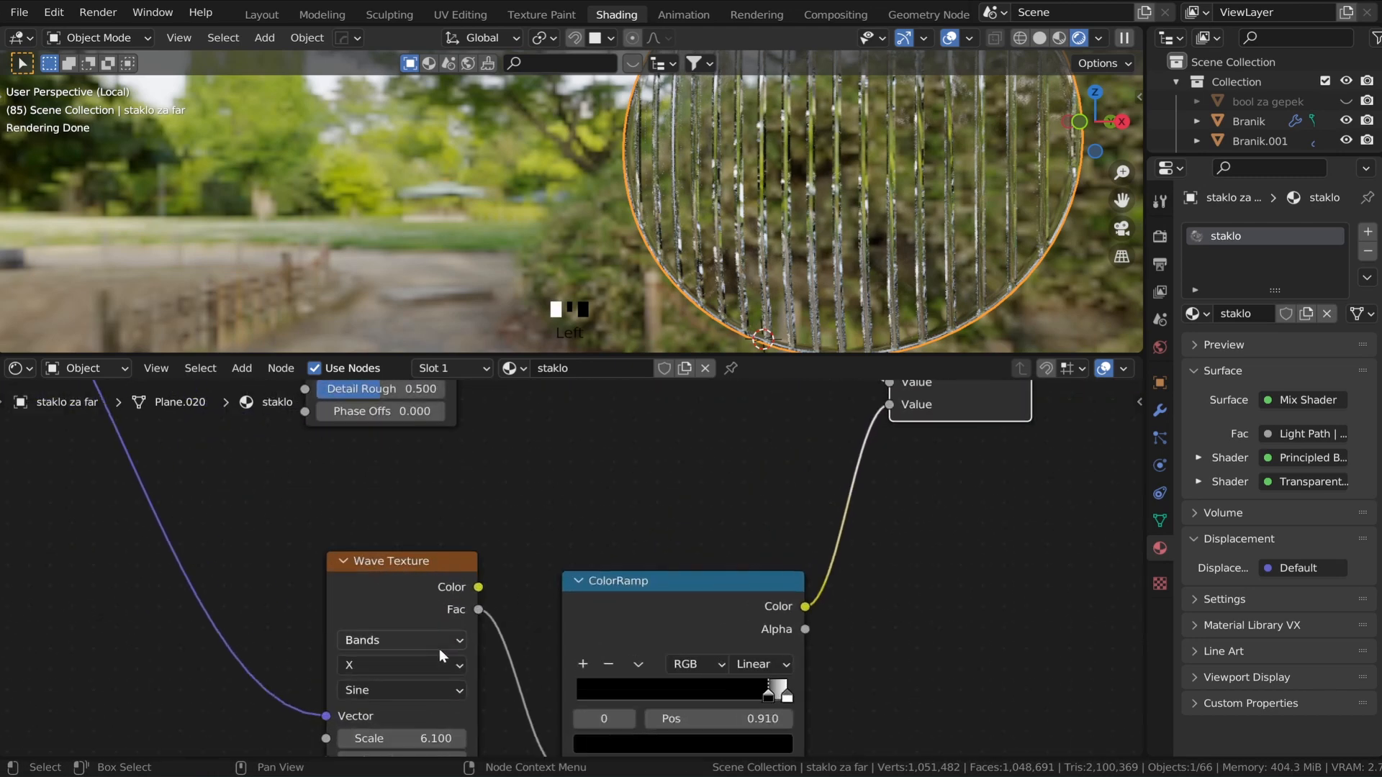
click(436, 665)
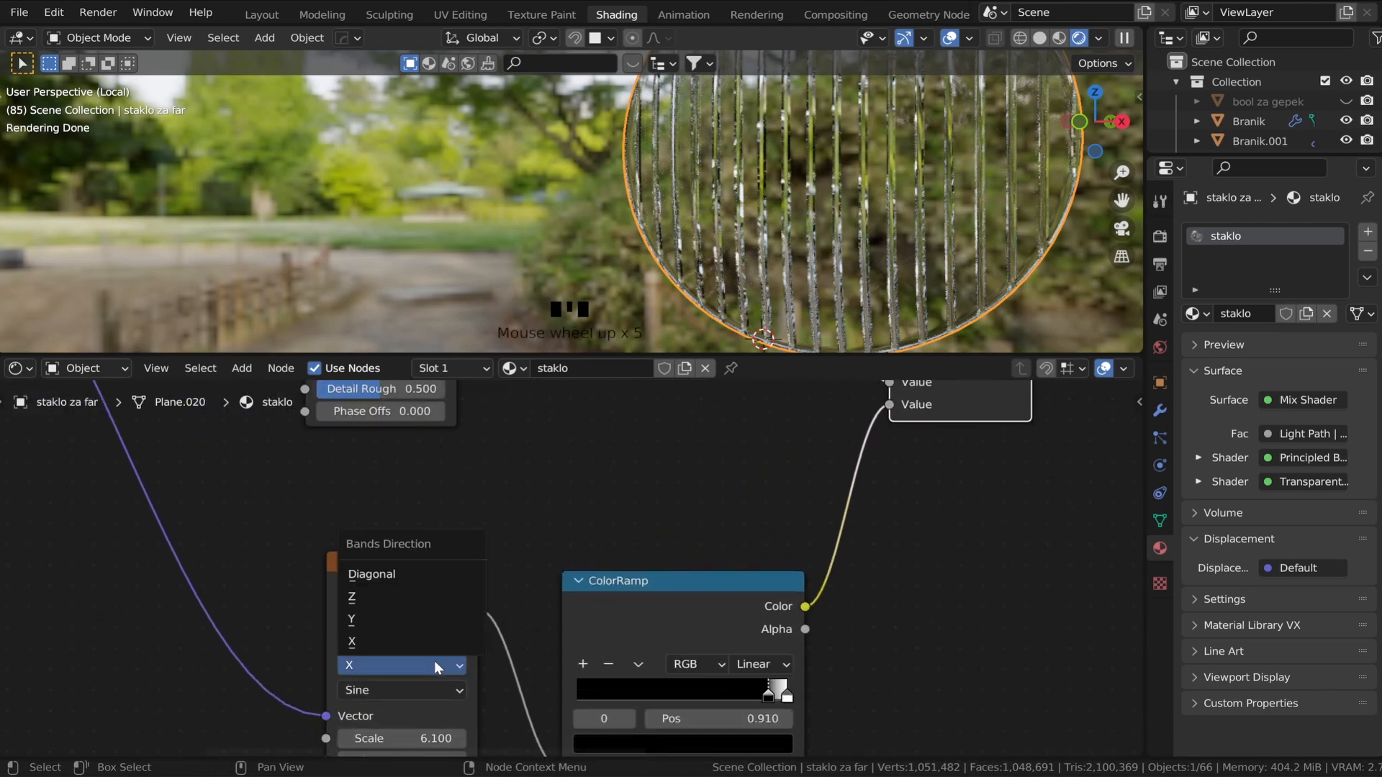
click(399, 621)
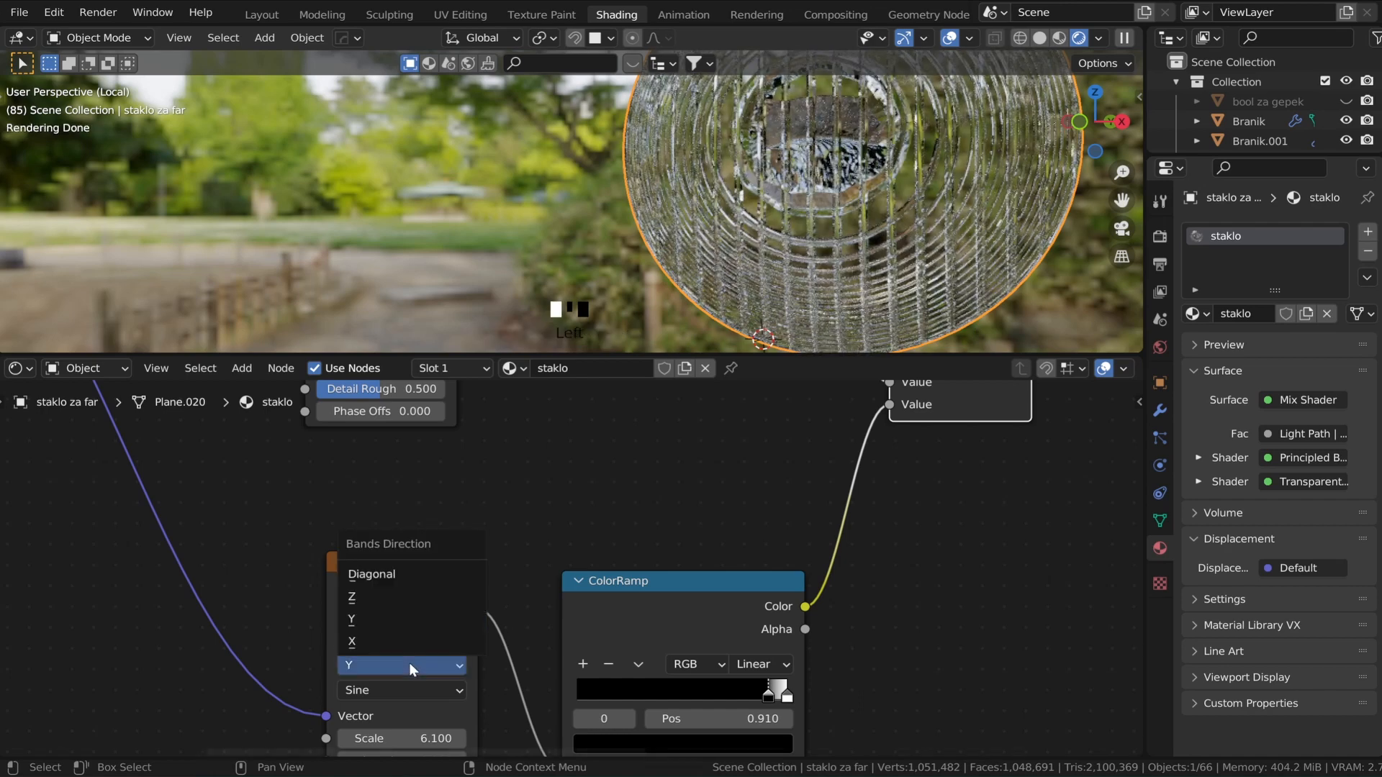
click(392, 599)
scroll(449, 611, down, 4)
middle_drag(458, 602, 492, 536)
drag(457, 626, 428, 627)
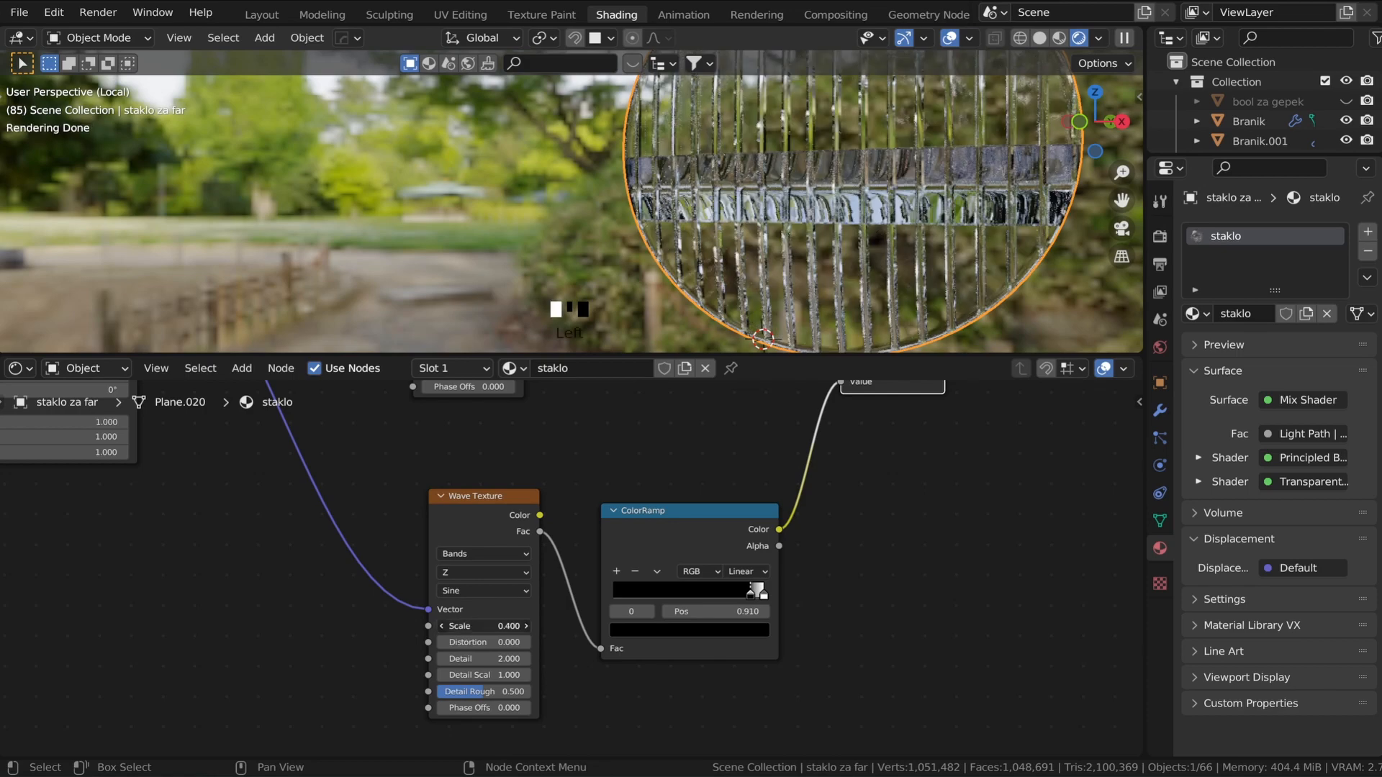
drag(482, 626, 496, 627)
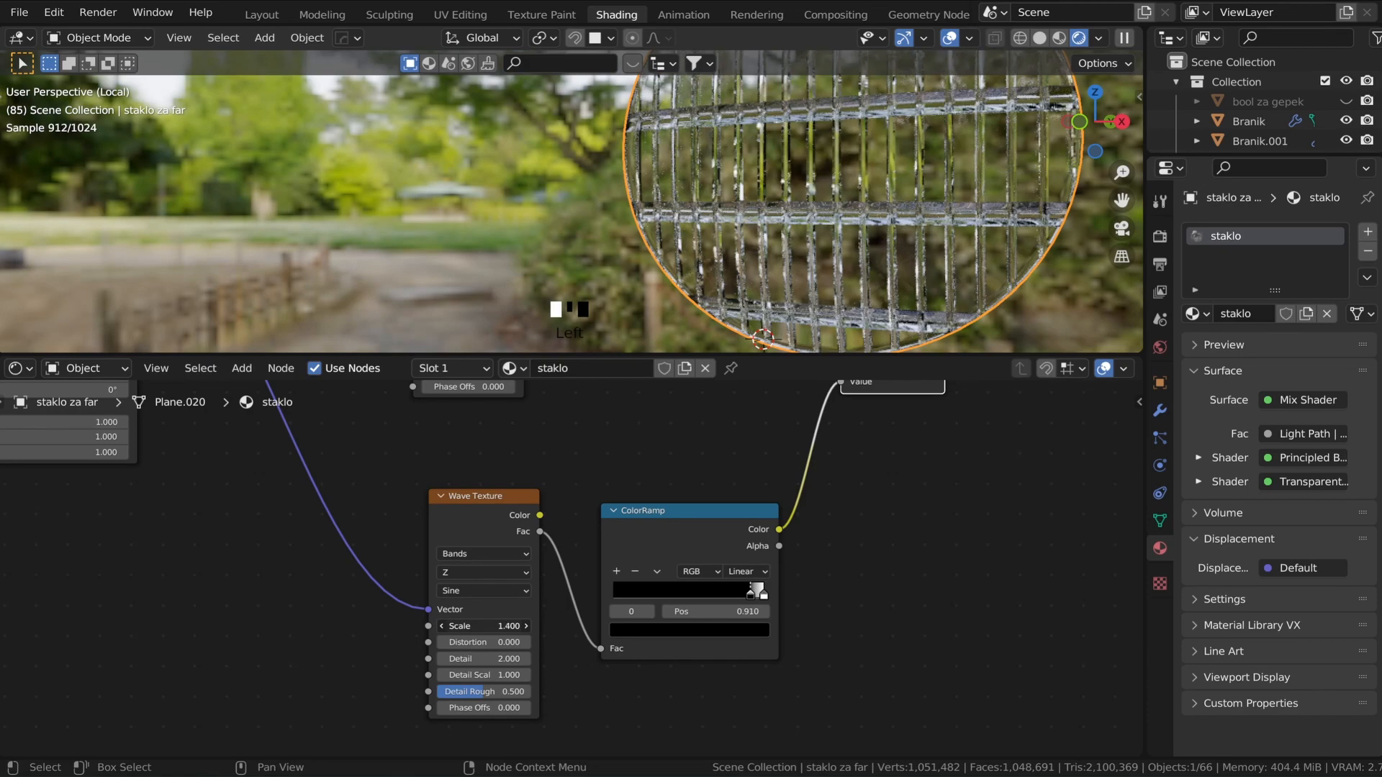
- Switch the second Wave Texture's wave profile to Saw and move its ColorRamp's black stop to 0.972
click(474, 590)
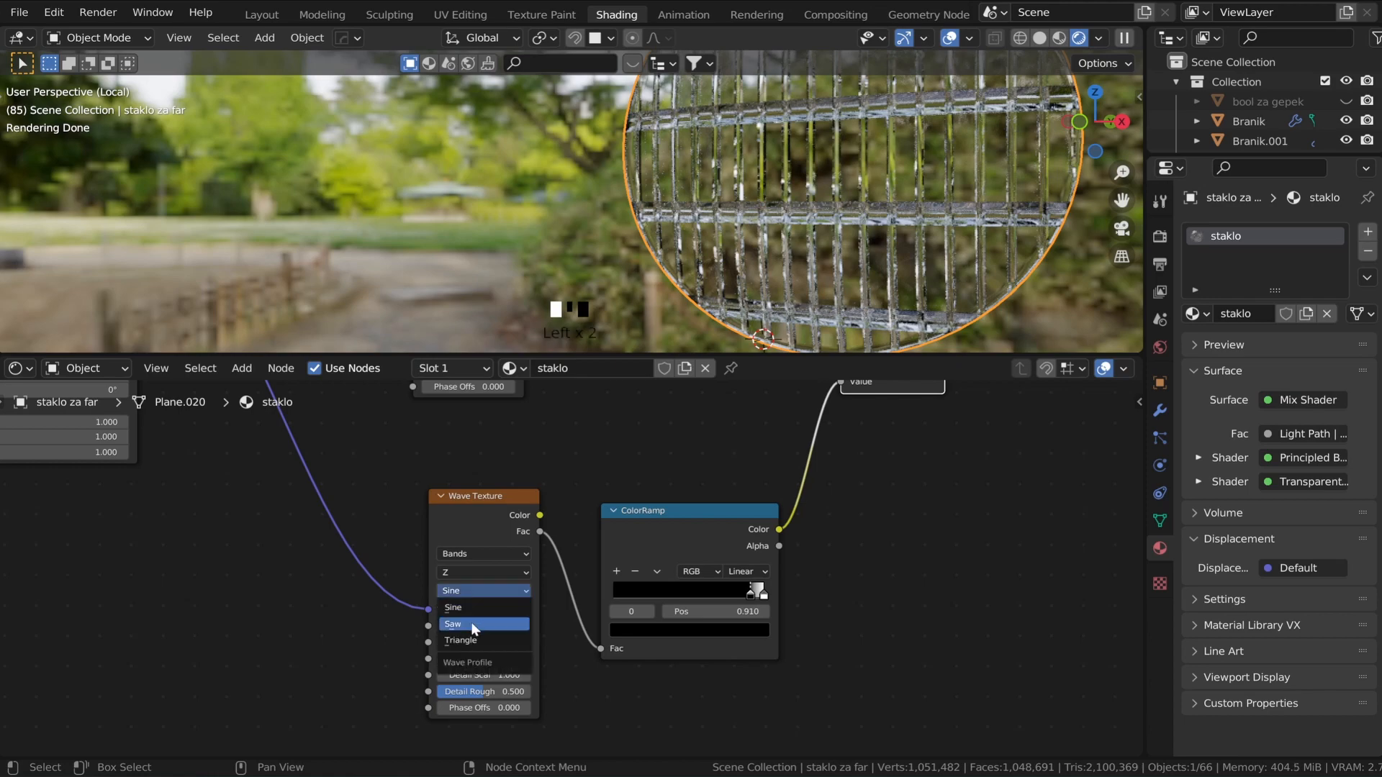
click(471, 622)
scroll(644, 316, up, 5)
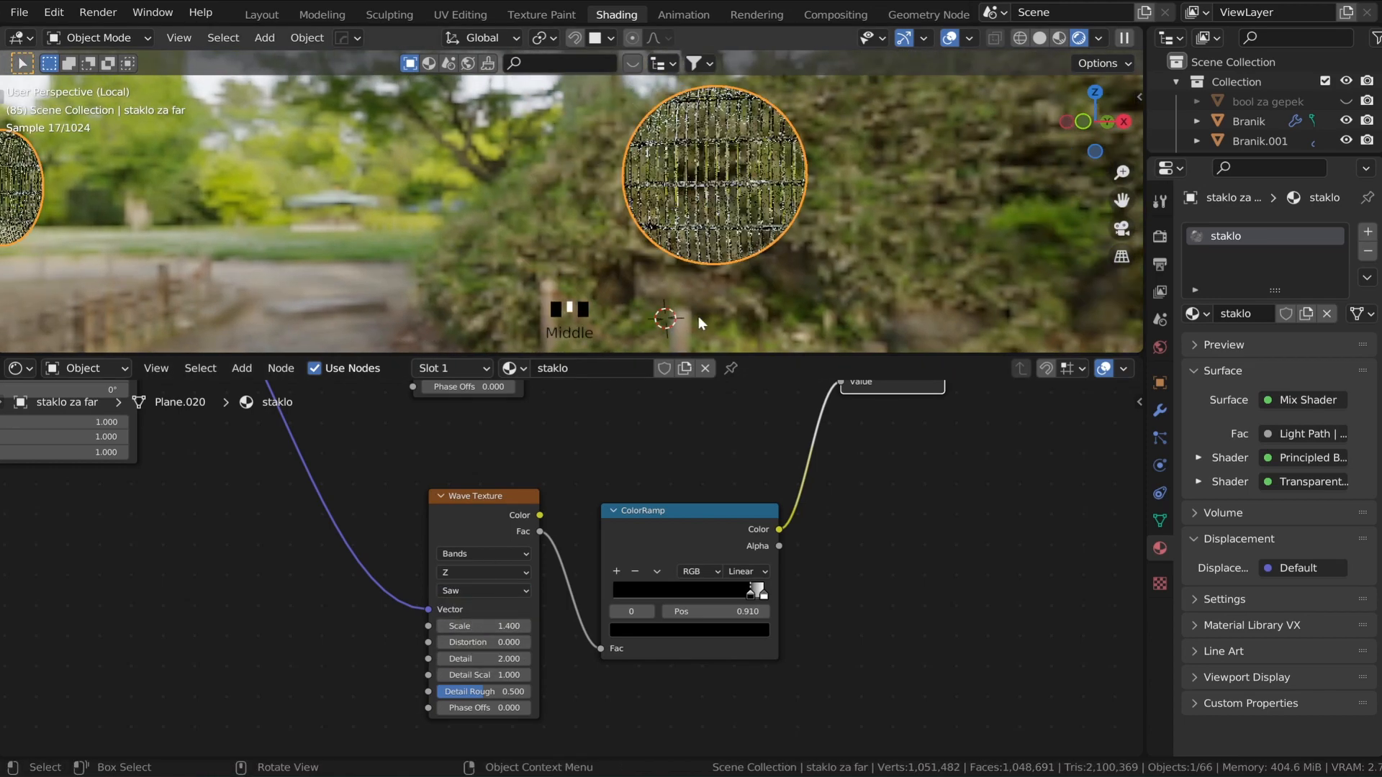
scroll(652, 331, up, 2)
middle_drag(652, 331, 645, 329)
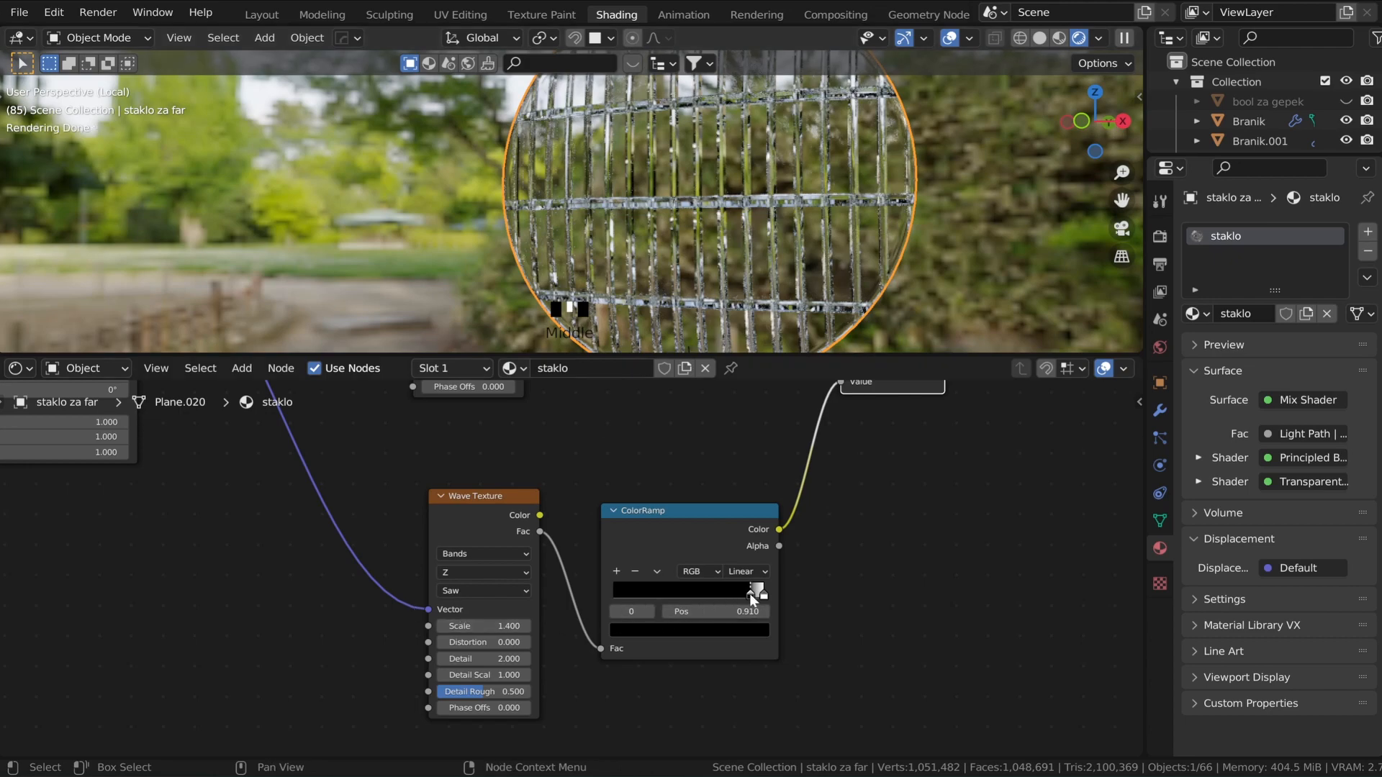
mouse_move(749, 593)
mouse_down()
mouse_move(735, 593)
mouse_move(762, 597)
mouse_up()
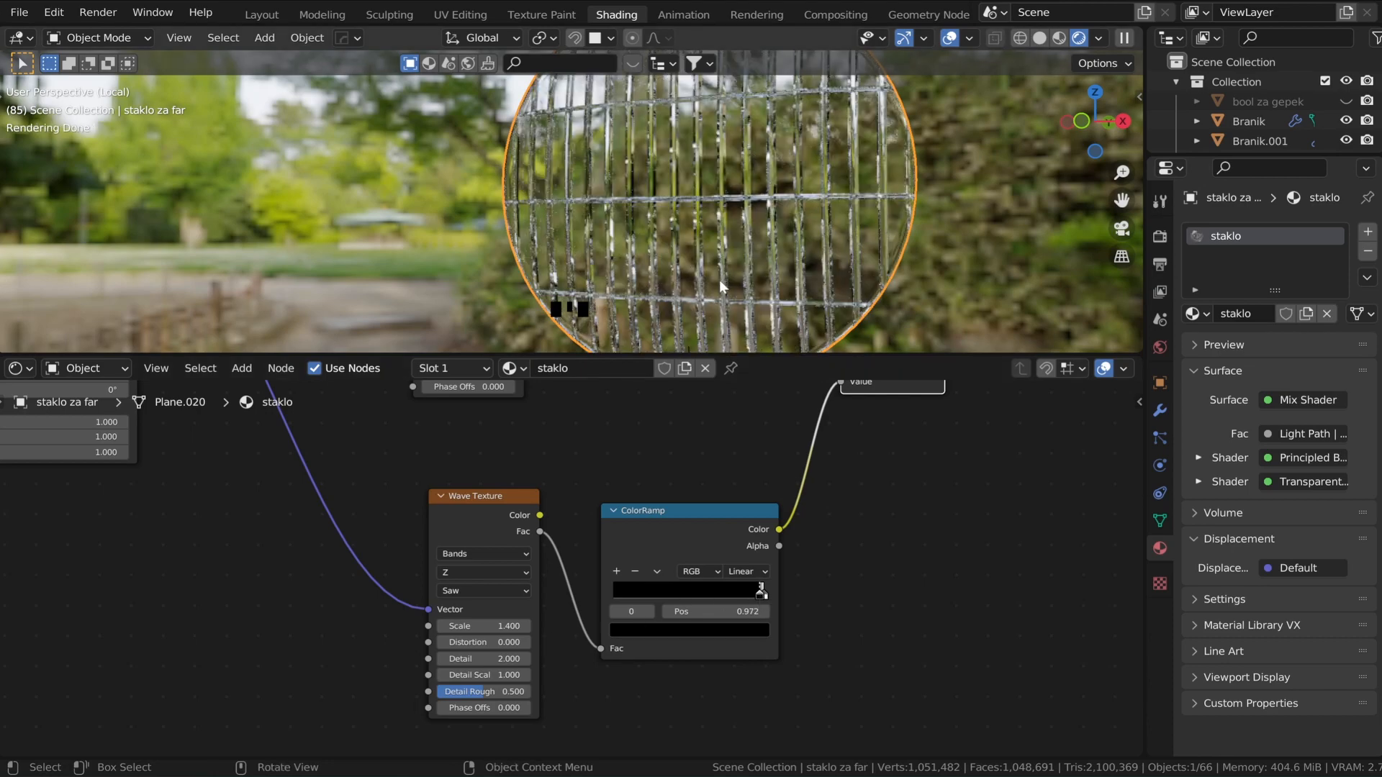
- Set the second Wave Texture's Scale to 1.630 and Detail to 0.000
scroll(633, 331, down, 3)
scroll(570, 567, up, 2)
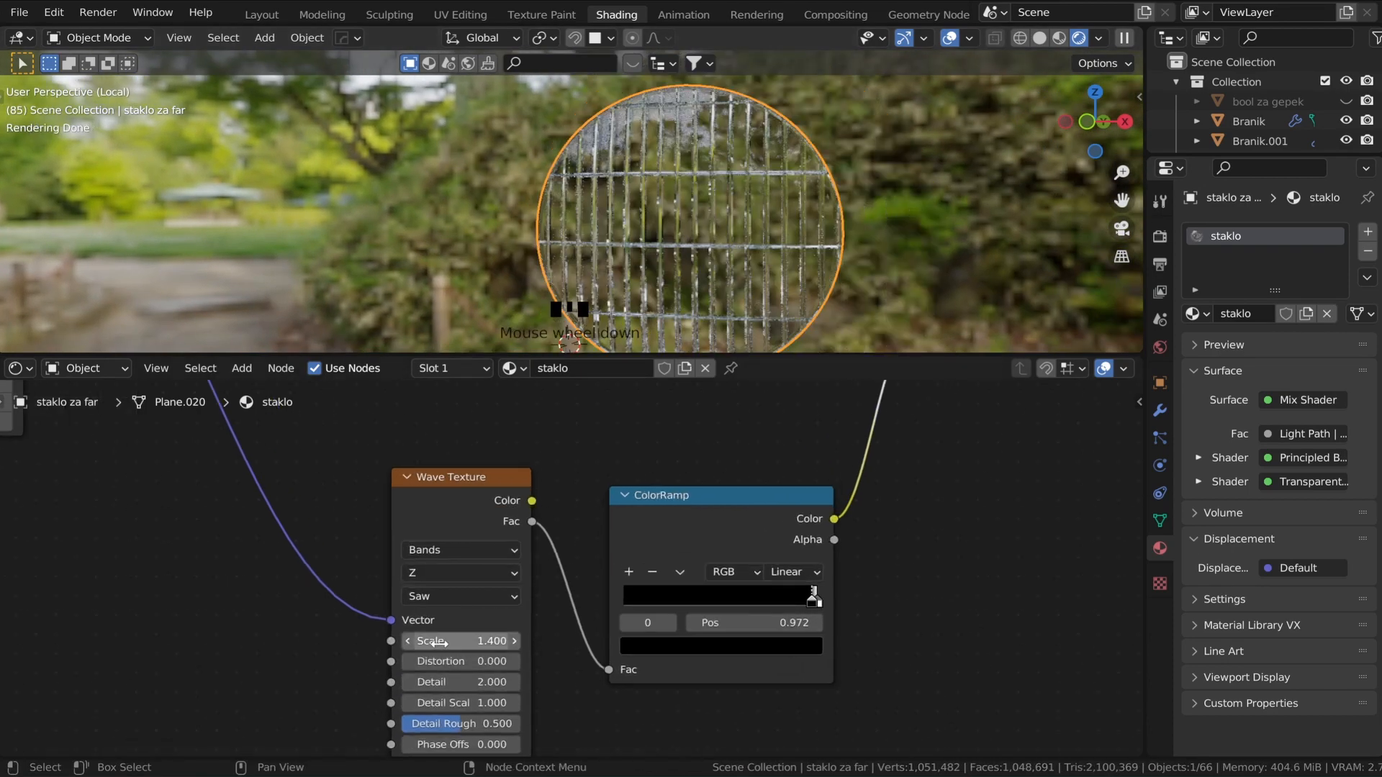
drag(461, 640, 439, 681)
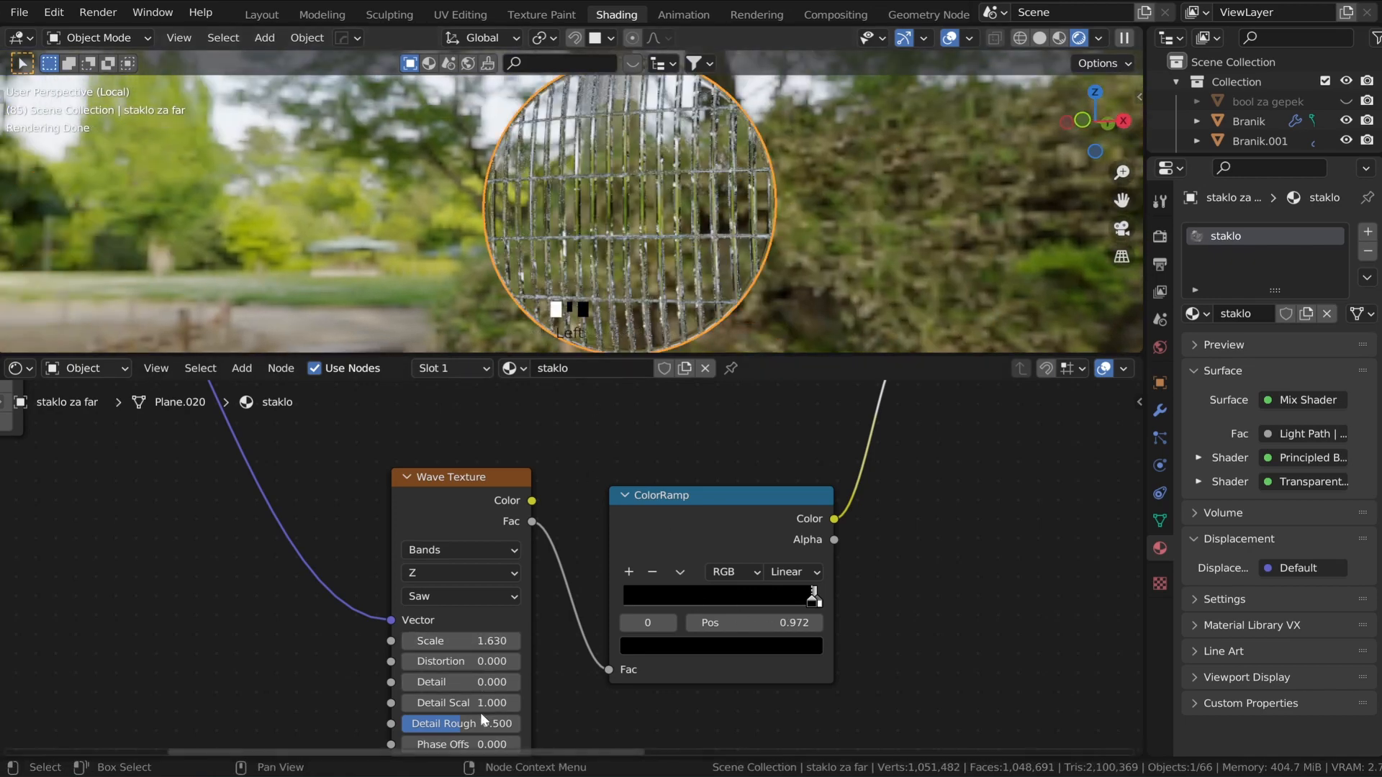
scroll(475, 748, down, 2)
- With the whole car shown, set the Bump Strength to 0.105 and the first ColorRamp's black stop to 0.969
key(KP_Divide)
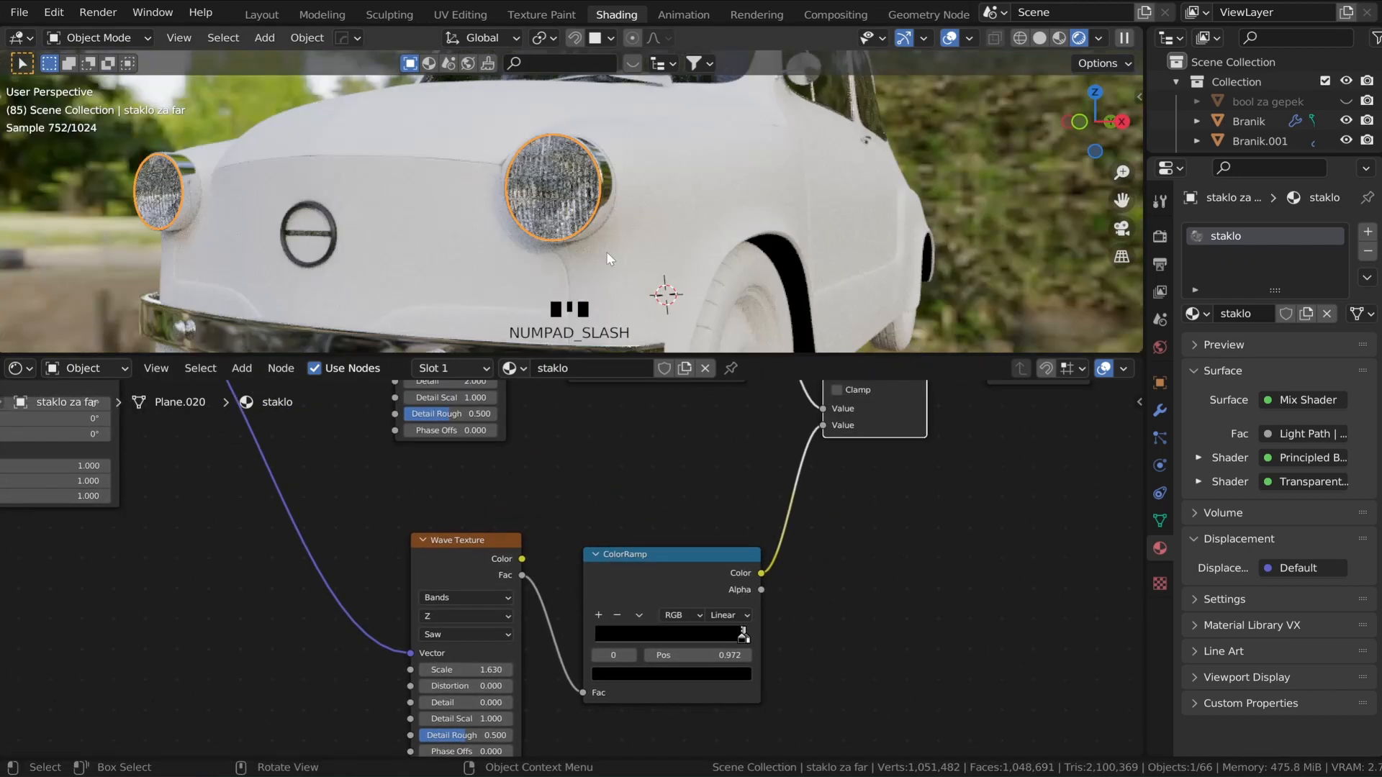
scroll(605, 251, up, 2)
middle_drag(606, 252, 633, 261)
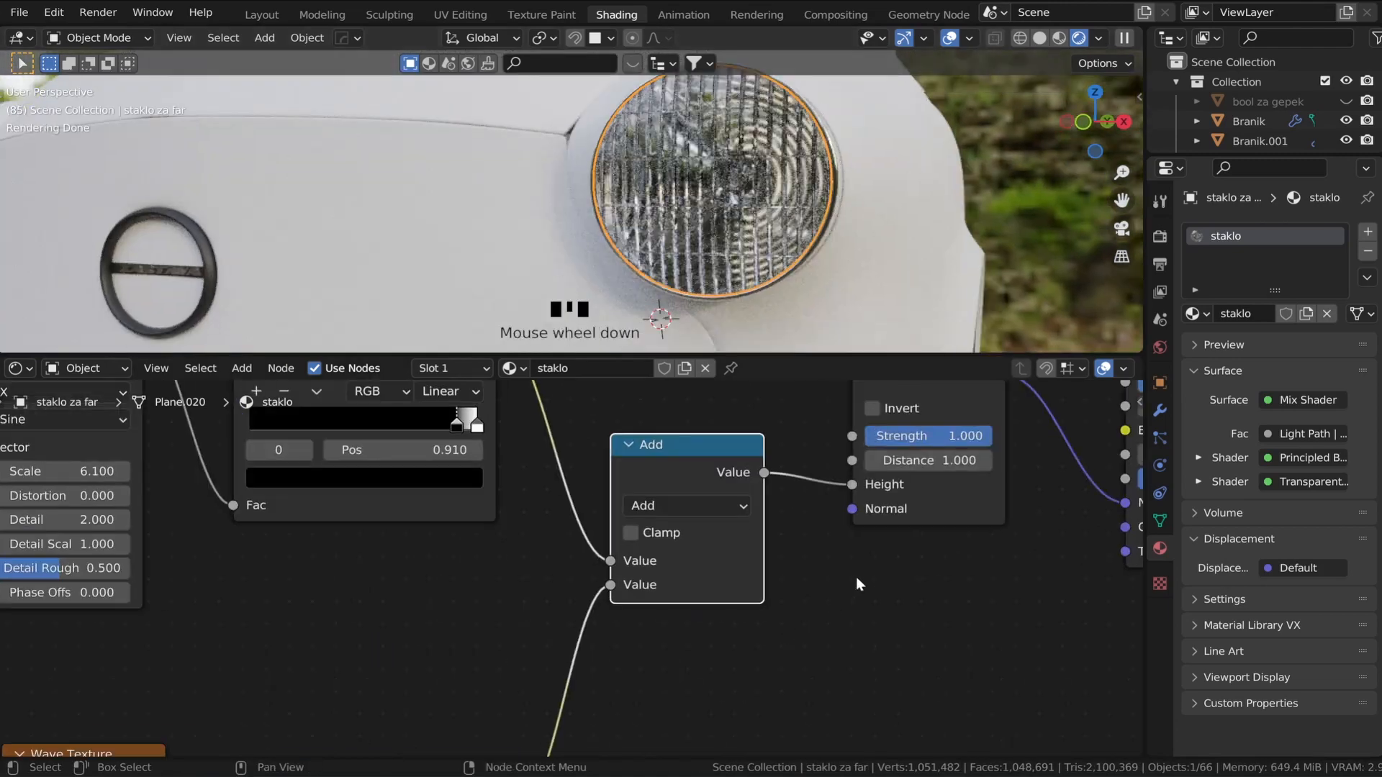
middle_drag(857, 576, 623, 653)
scroll(683, 622, up, 8)
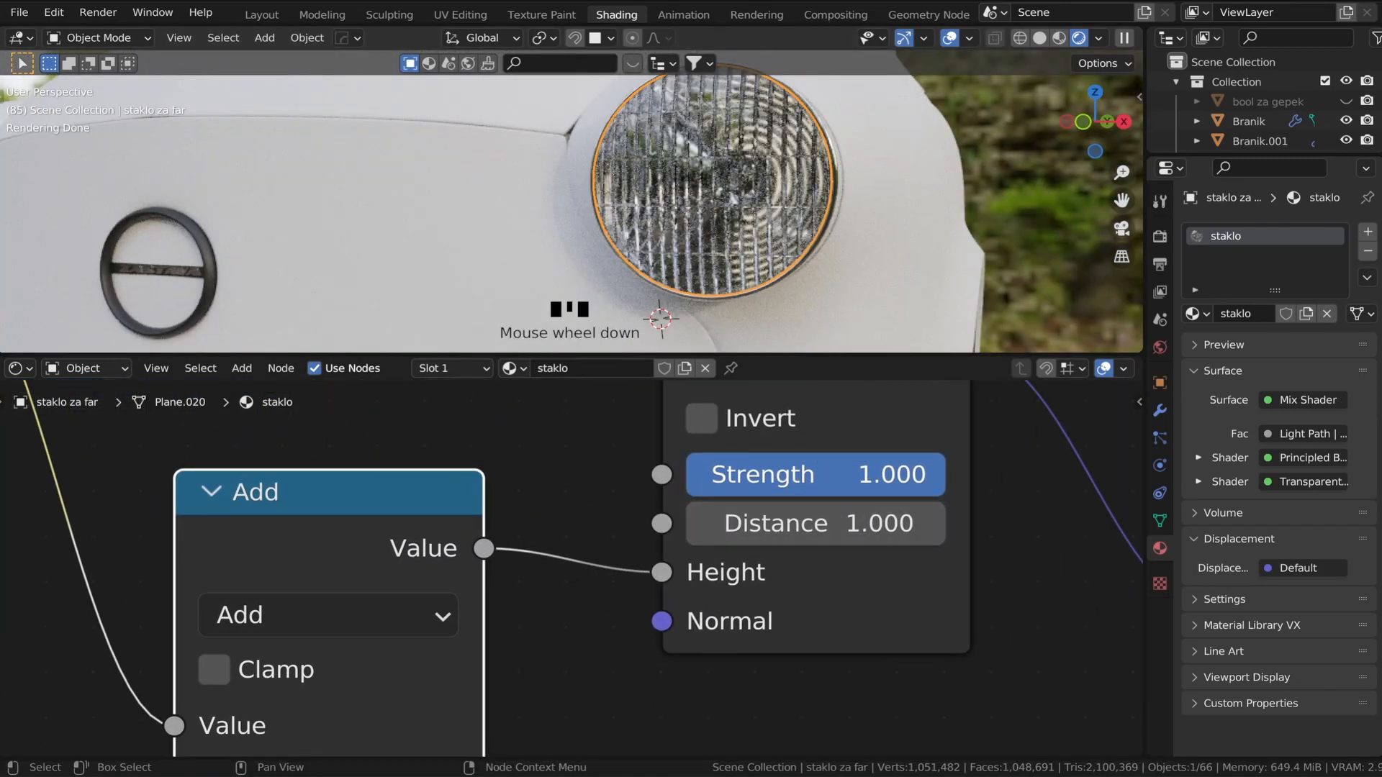
drag(813, 475, 700, 474)
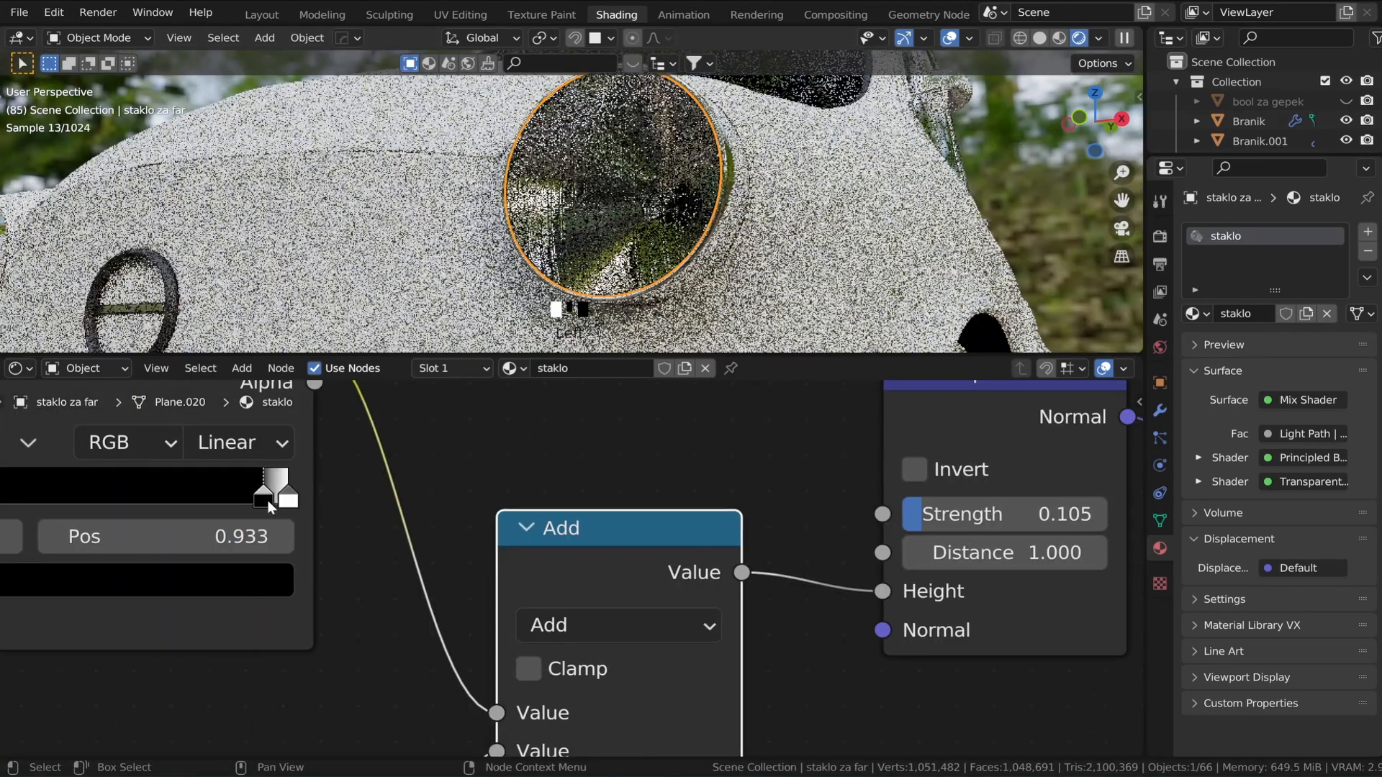
drag(266, 500, 281, 499)
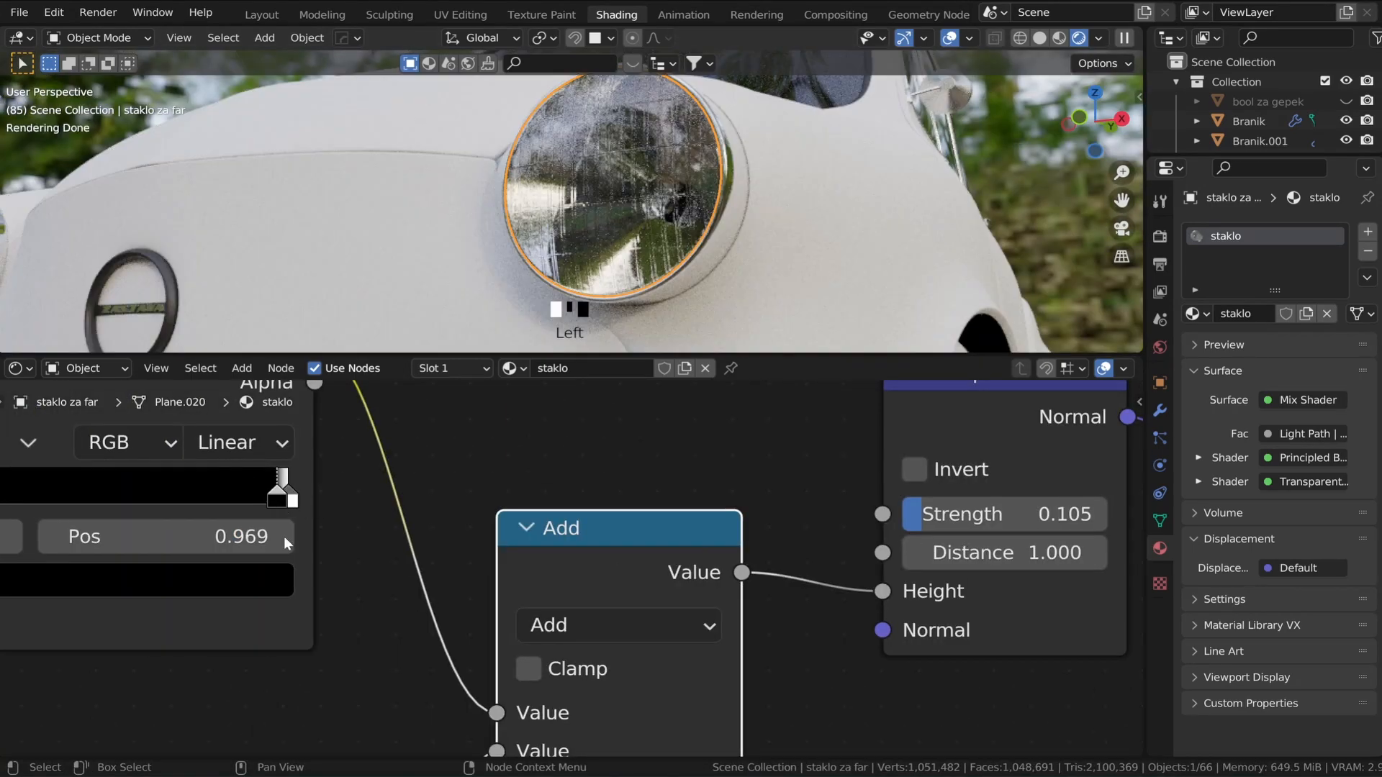
- With the headlight glass isolated, set the second Wave Texture's Scale to 1.030 and its ColorRamp's black stop to 0.987
scroll(284, 537, down, 5)
middle_drag(45, 445, 545, 500)
drag(293, 614, 209, 613)
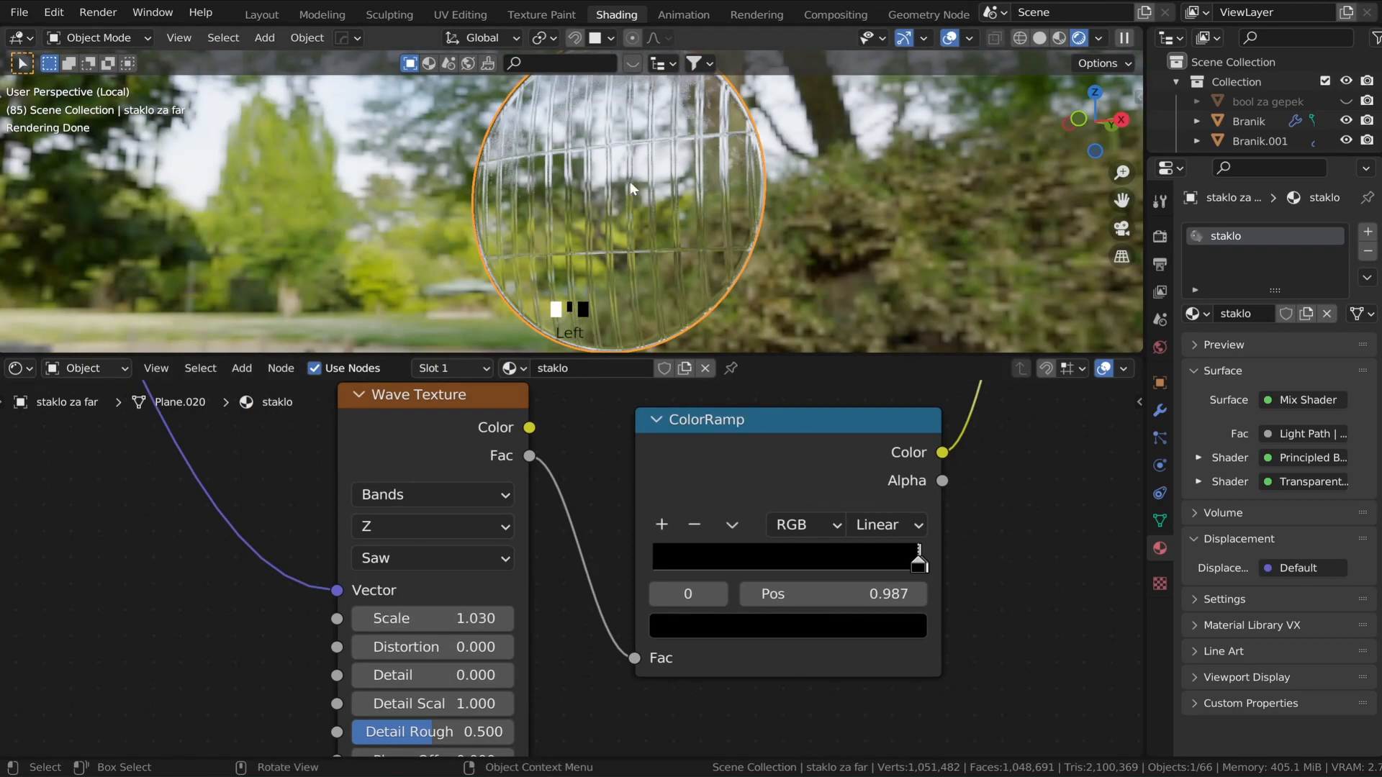
- Set the second Wave Texture's Phase Offset to -0.300 and its Scale to 0.930
middle_drag(629, 181, 639, 187)
middle_drag(509, 615, 528, 544)
mouse_move(466, 688)
mouse_down()
mouse_move(416, 688)
mouse_move(445, 688)
mouse_up()
scroll(630, 118, down, 1)
middle_drag(631, 118, 636, 116)
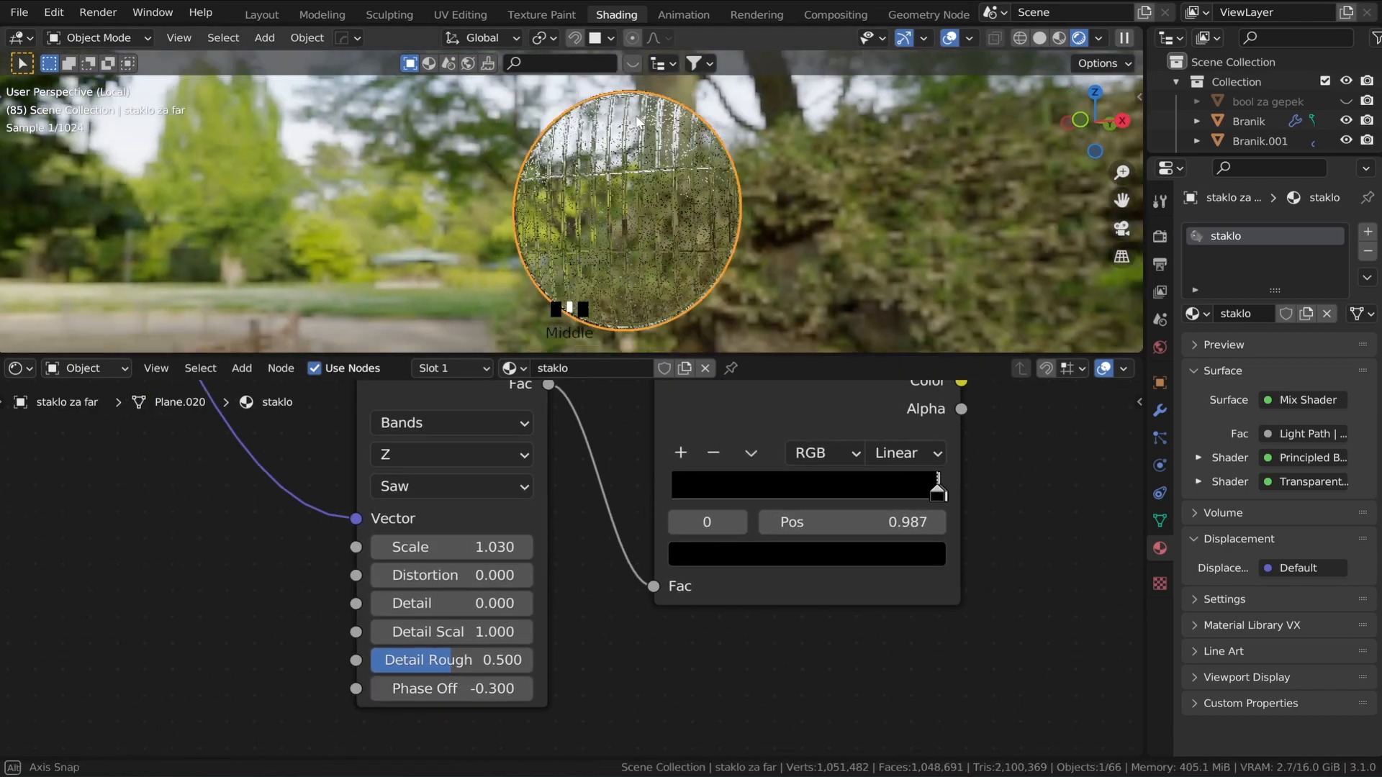
drag(381, 550, 360, 550)
mouse_move(547, 302)
middle_down()
mouse_move(542, 275)
mouse_move(645, 289)
mouse_move(634, 262)
mouse_move(567, 260)
mouse_move(528, 291)
middle_up()
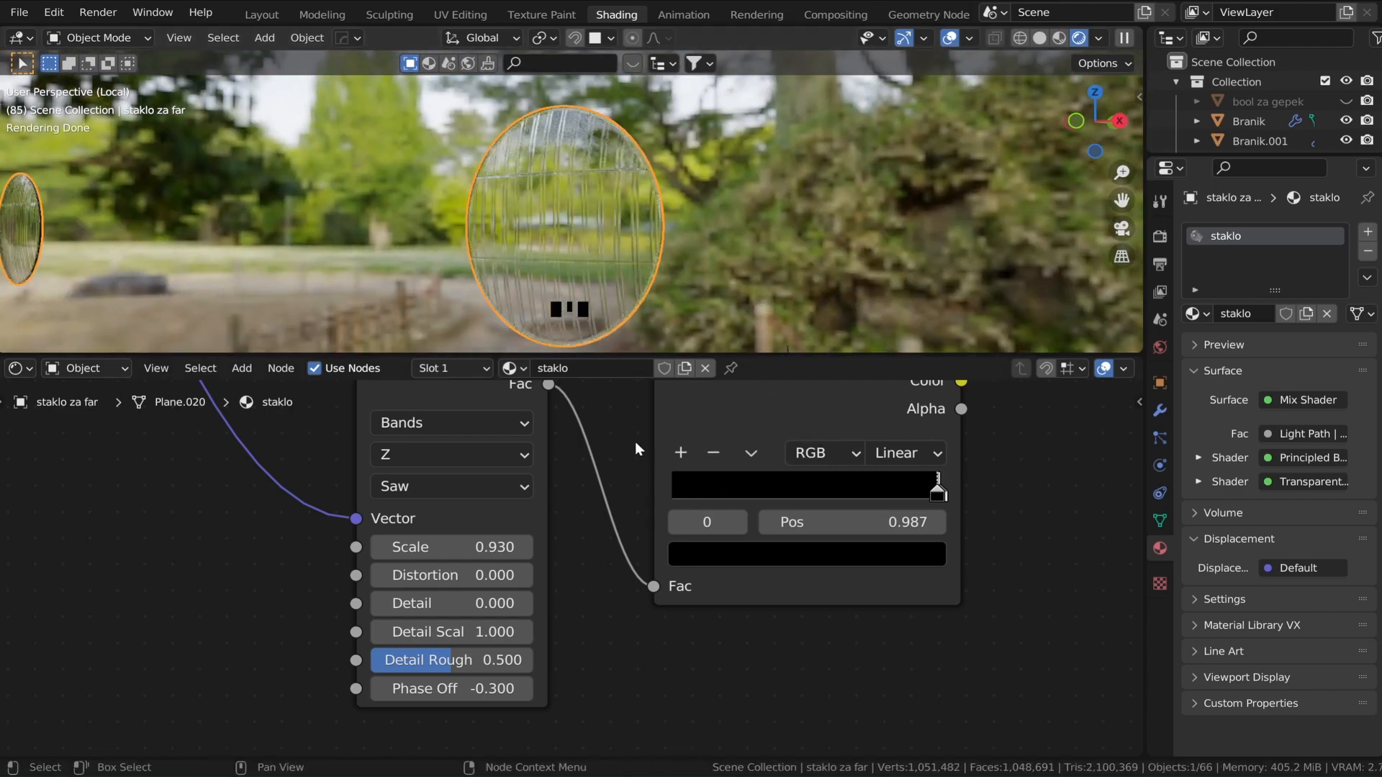
scroll(635, 442, down, 1)
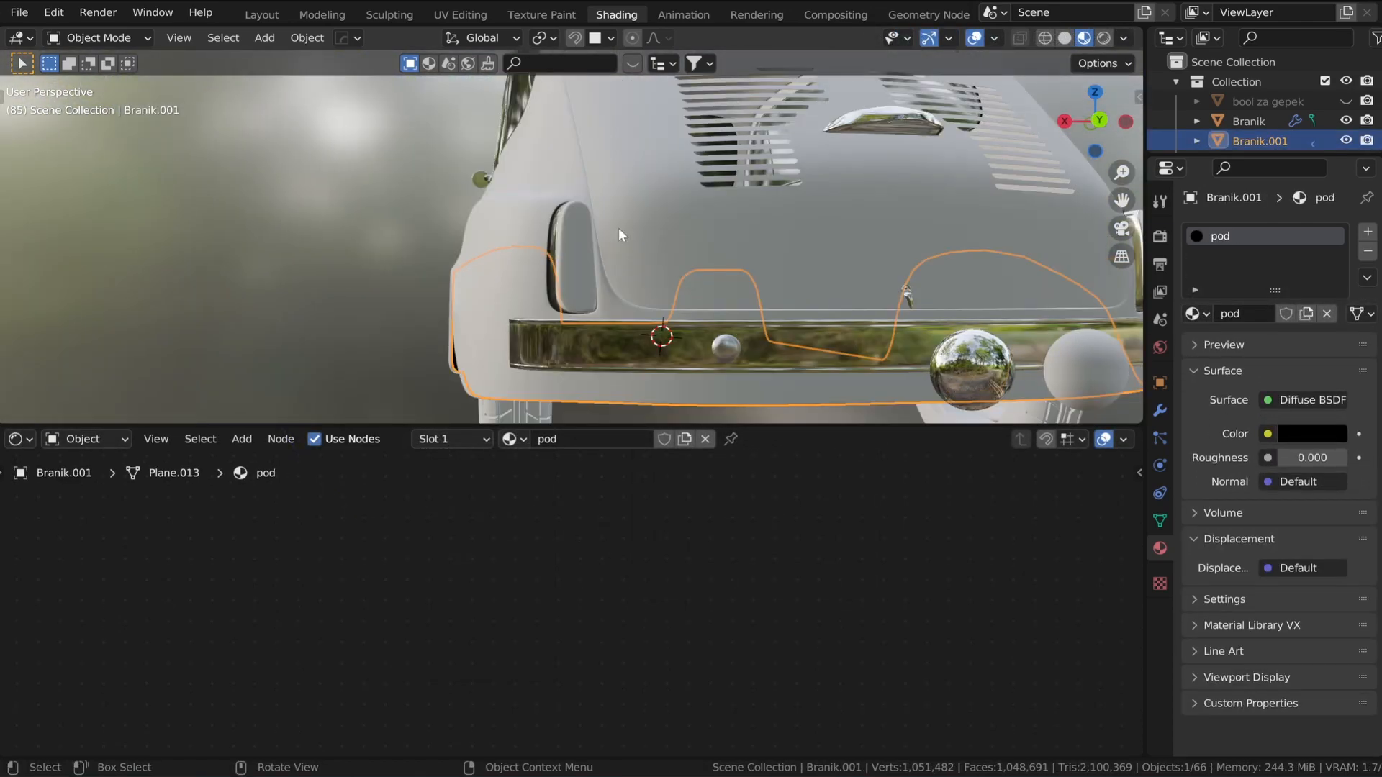
- Select the rear light, choose its empty second material slot and select that slot's faces in Edit Mode to identify them
click(583, 231)
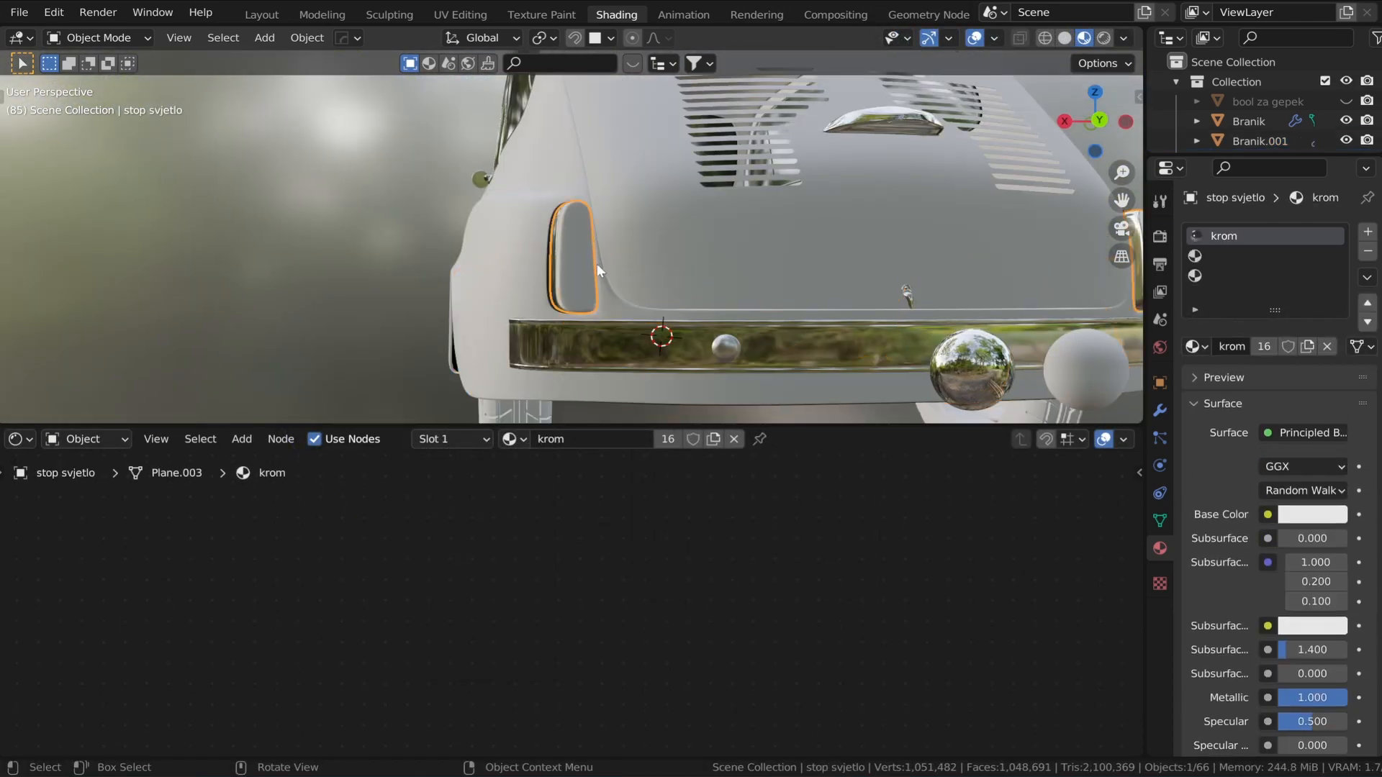
click(1216, 256)
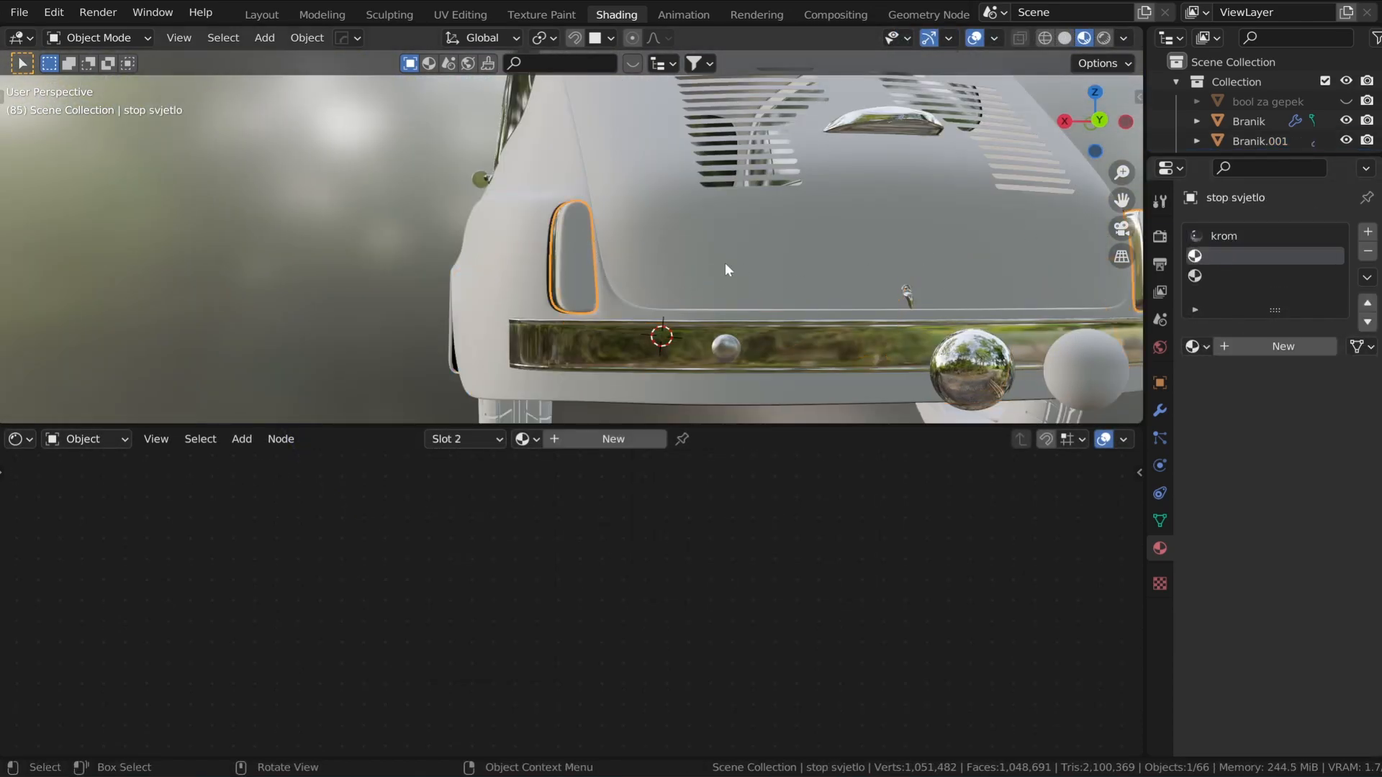
middle_drag(525, 248, 694, 252)
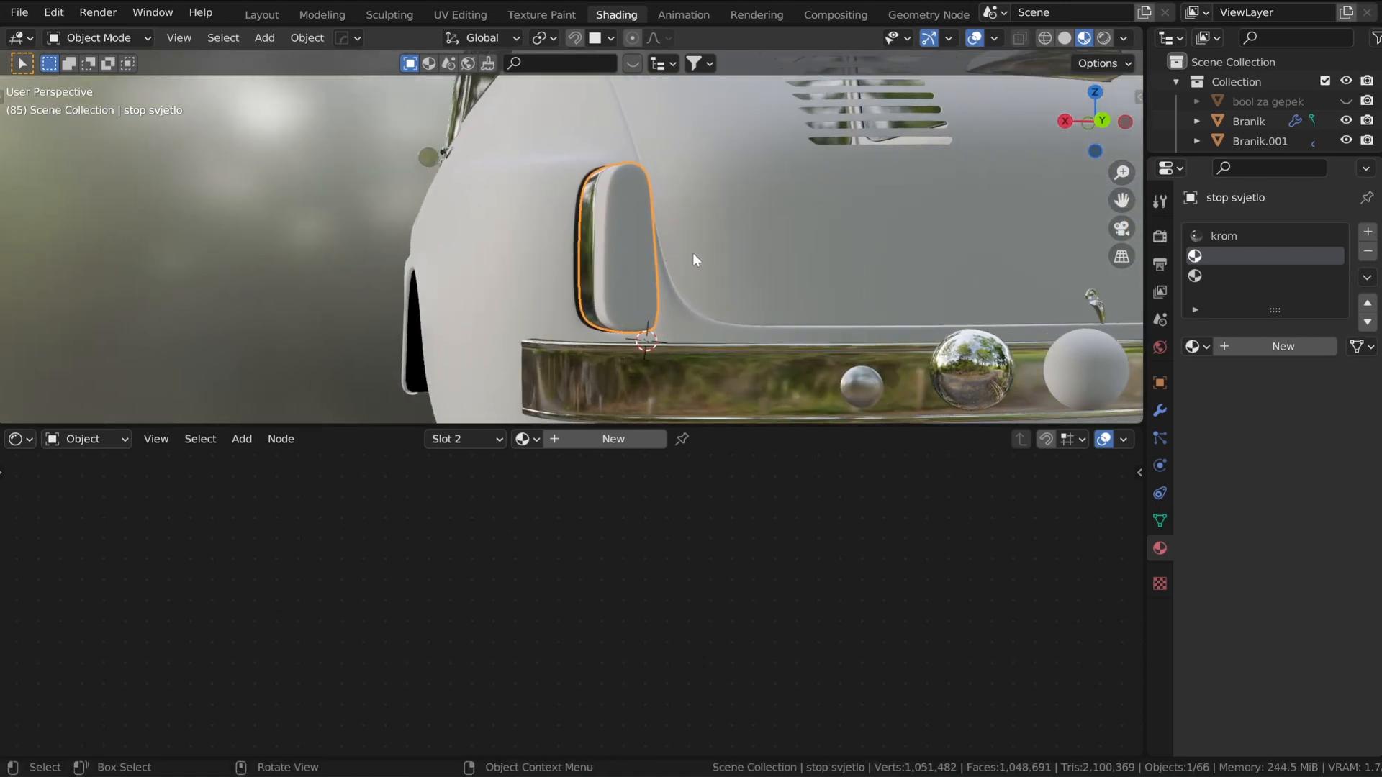
key(Tab)
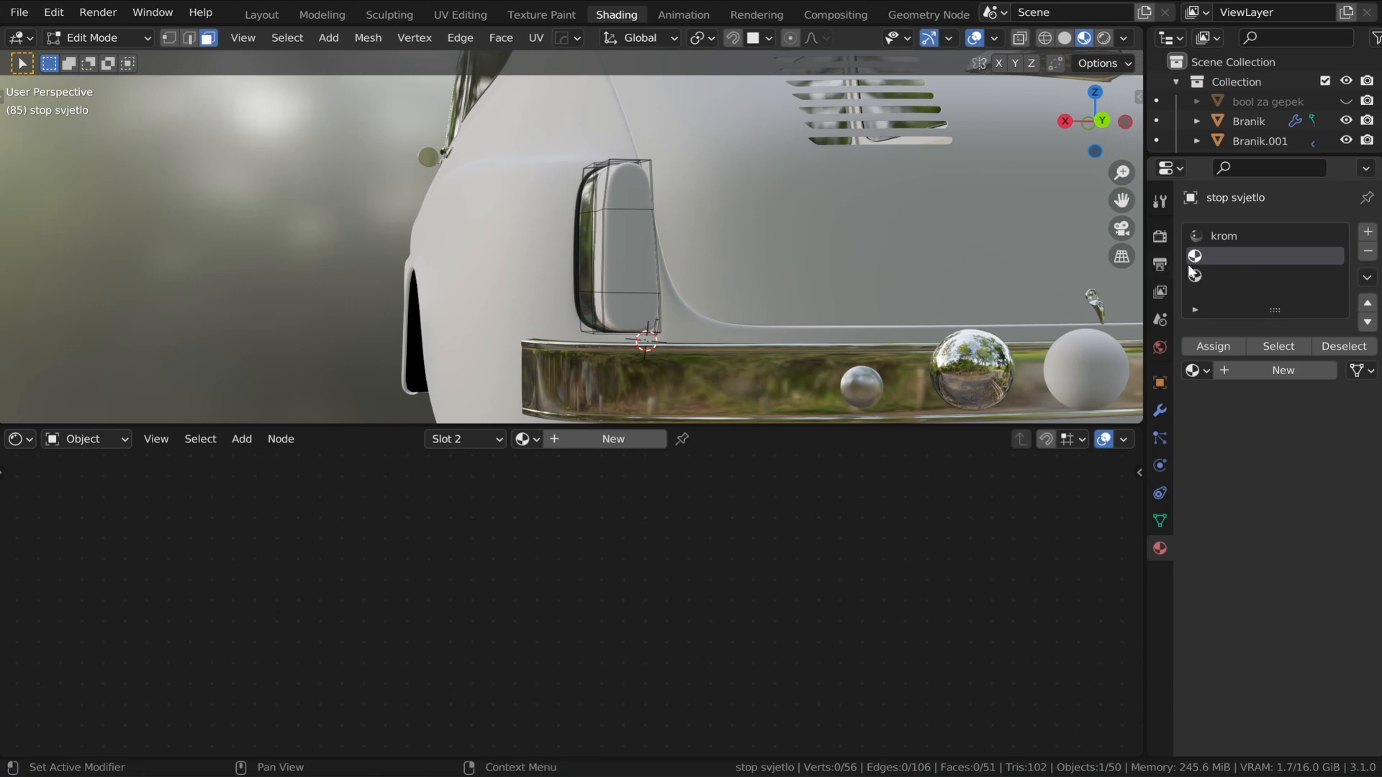
click(1270, 347)
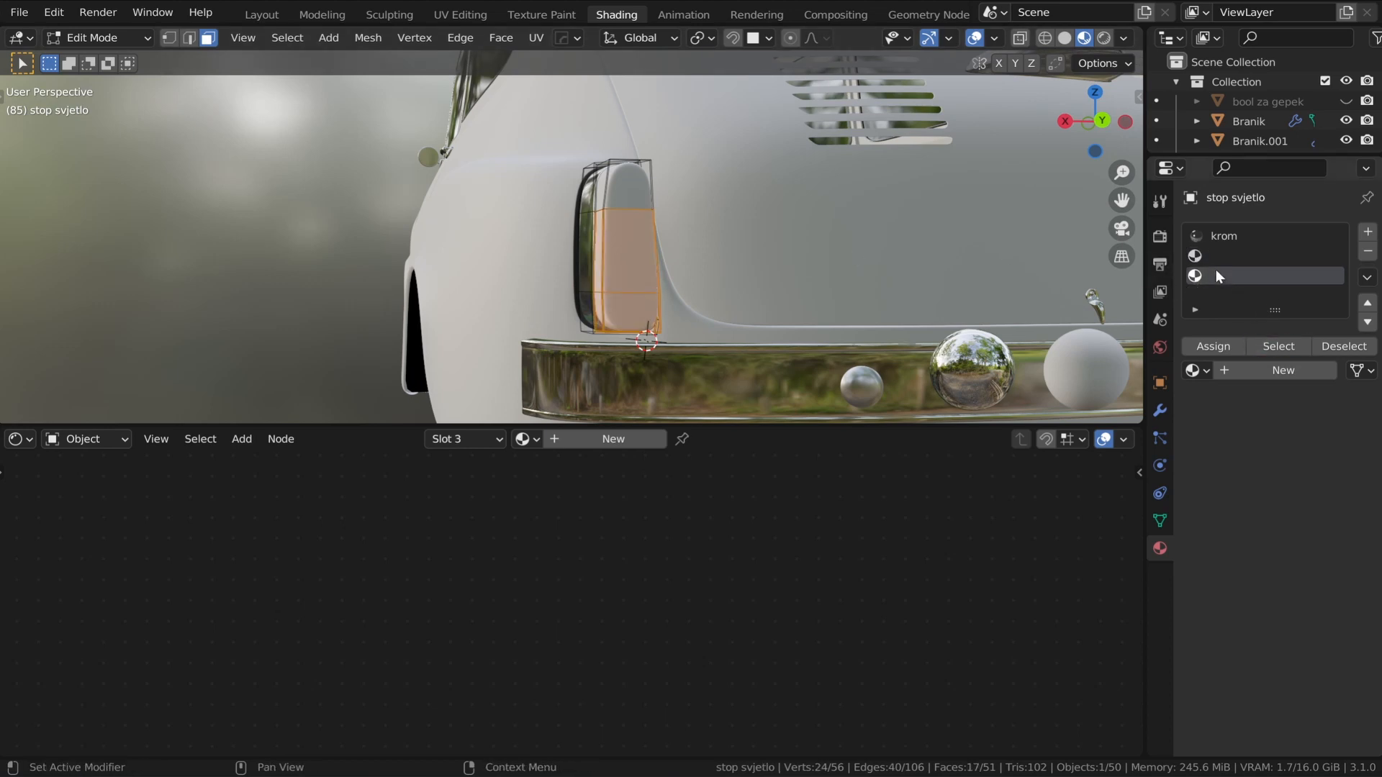
key(Tab)
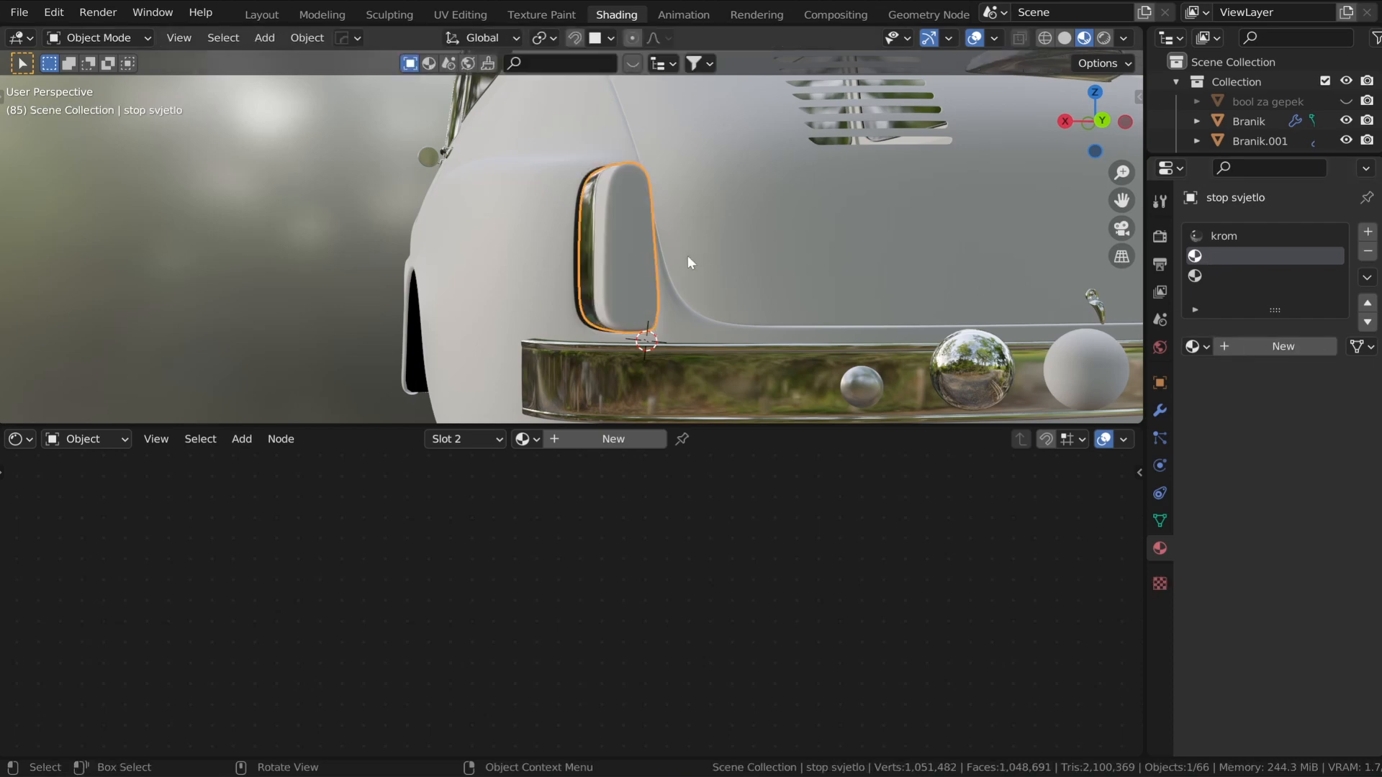
- Assign the existing staklo glass material to the rear light's second slot and inspect the ribbed glass up close
scroll(603, 256, up, 3)
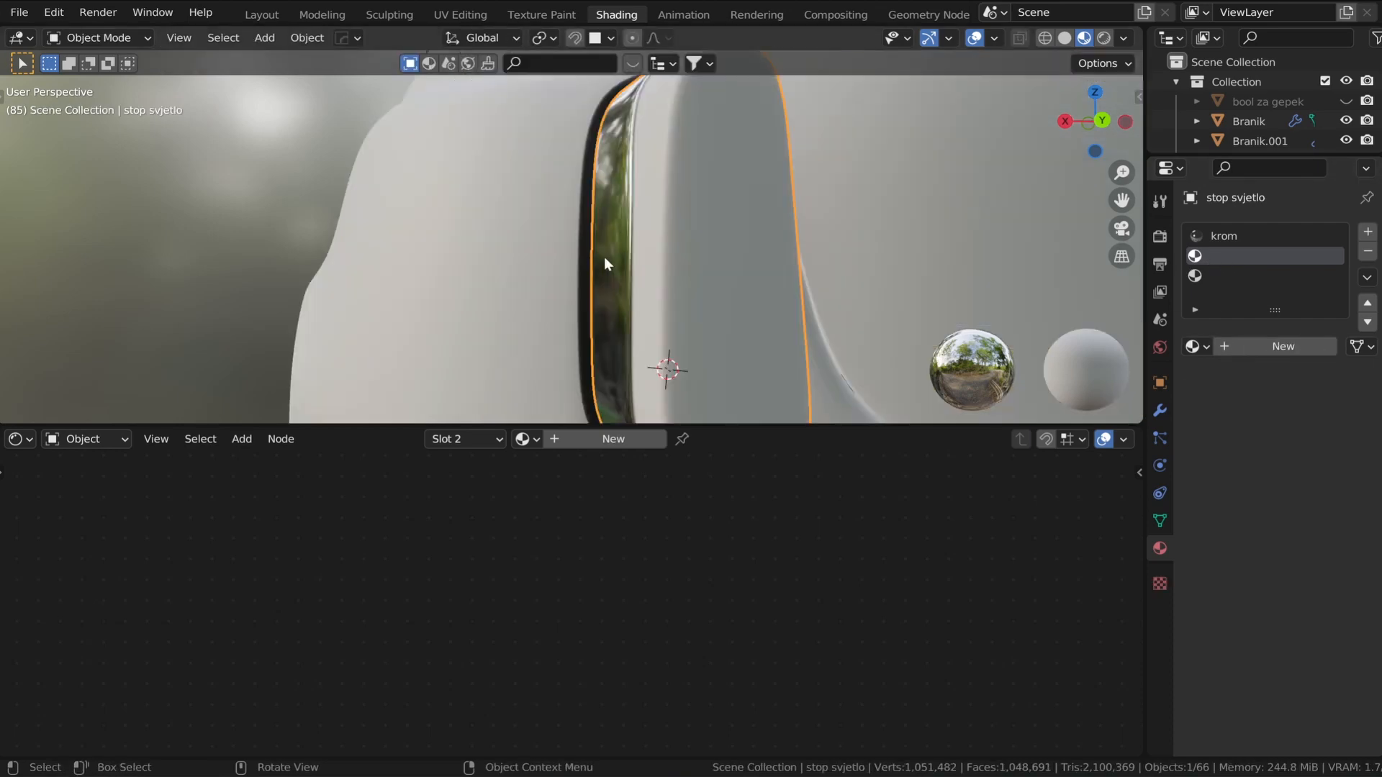
scroll(603, 256, down, 3)
click(1258, 349)
click(1193, 346)
click(1015, 560)
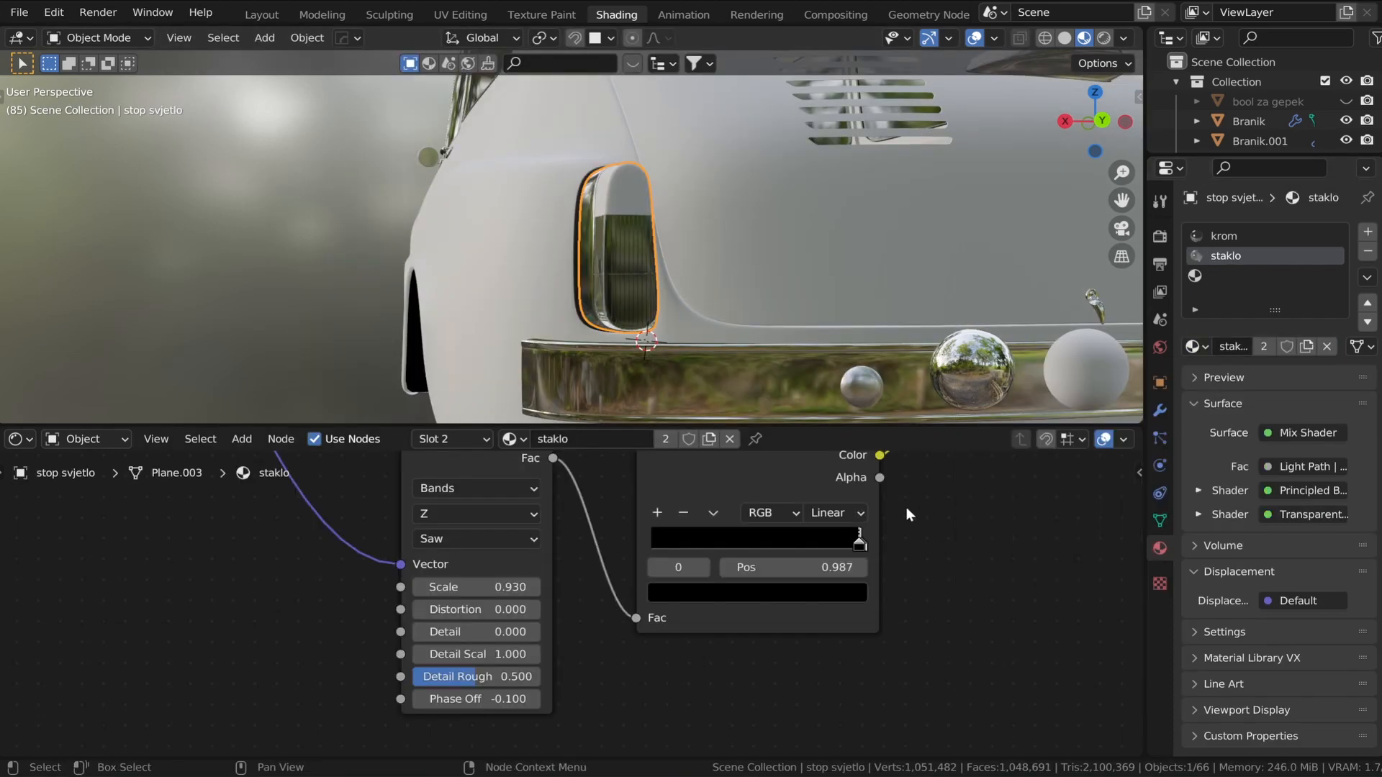
scroll(636, 288, up, 5)
scroll(642, 296, down, 5)
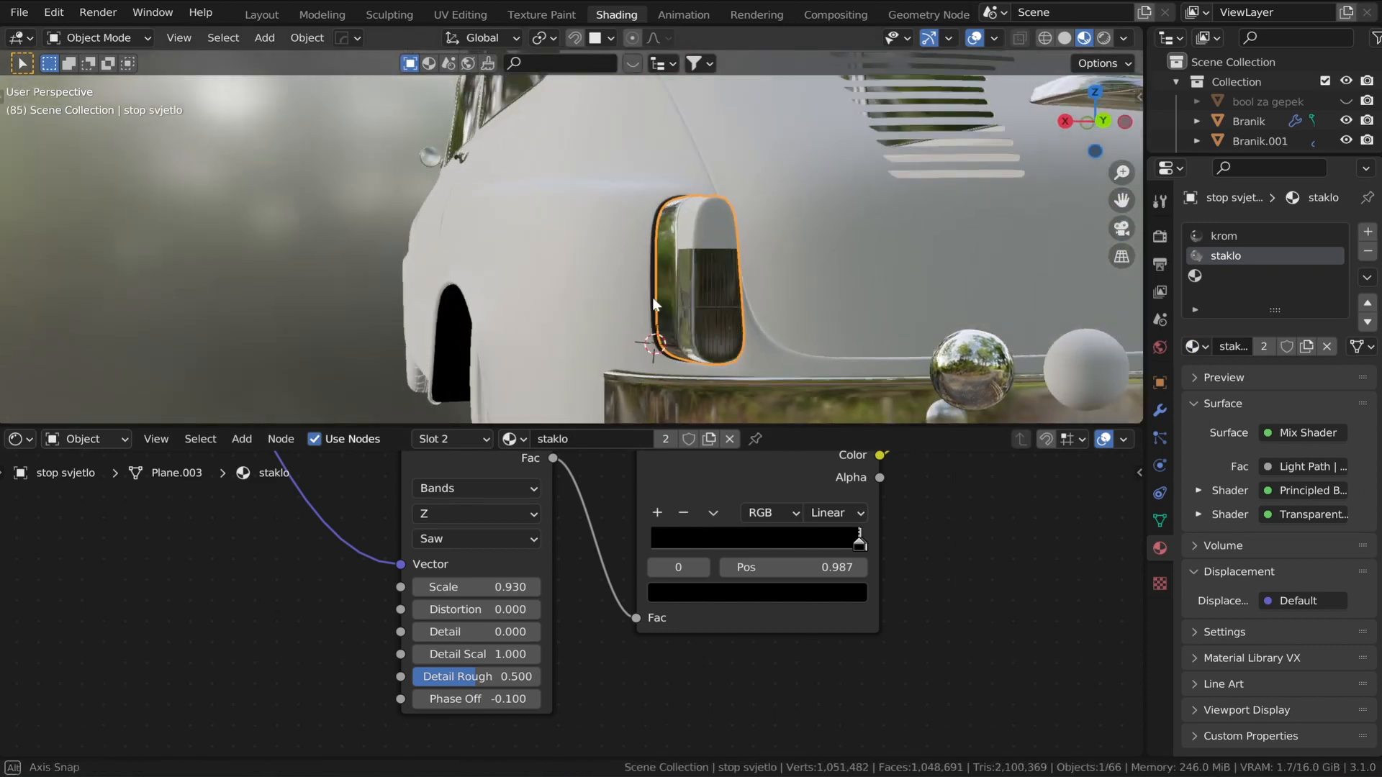
scroll(564, 243, up, 5)
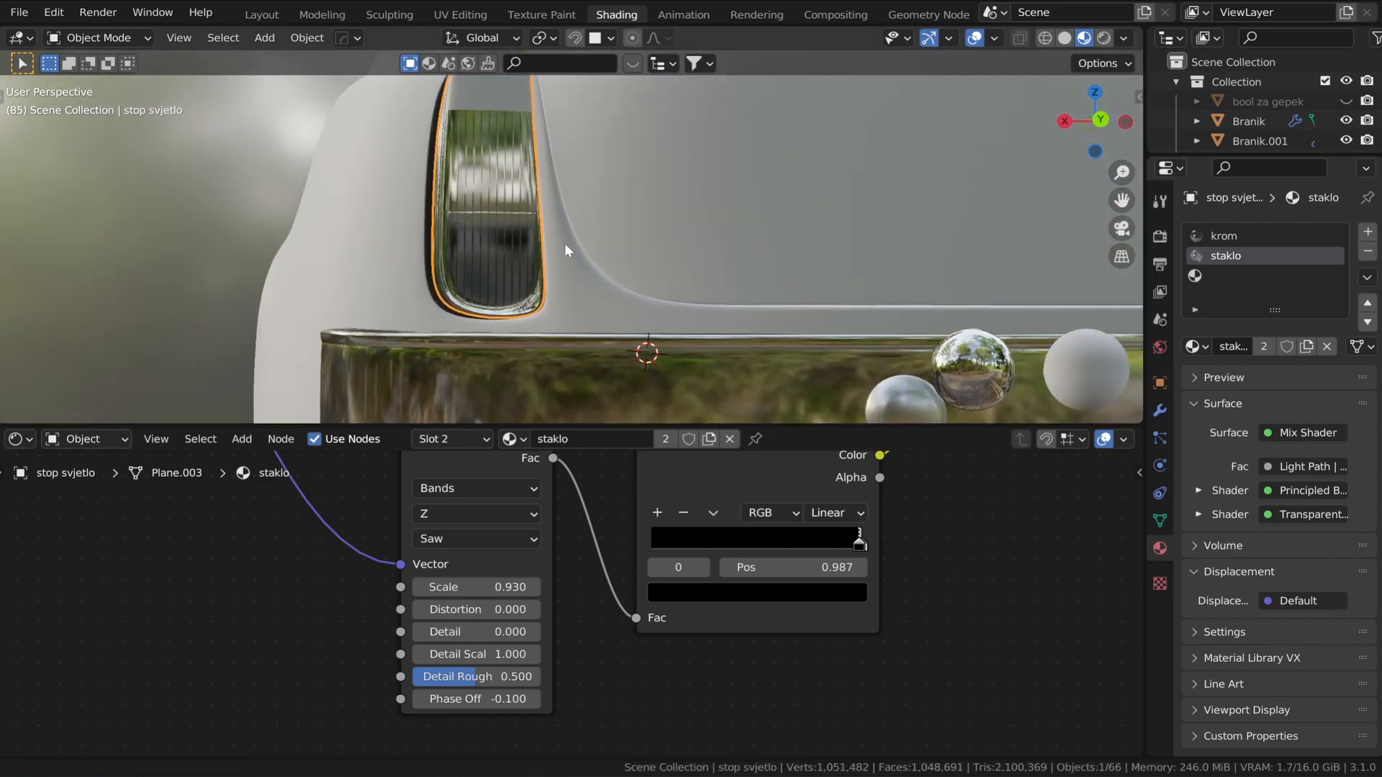
scroll(712, 503, down, 4)
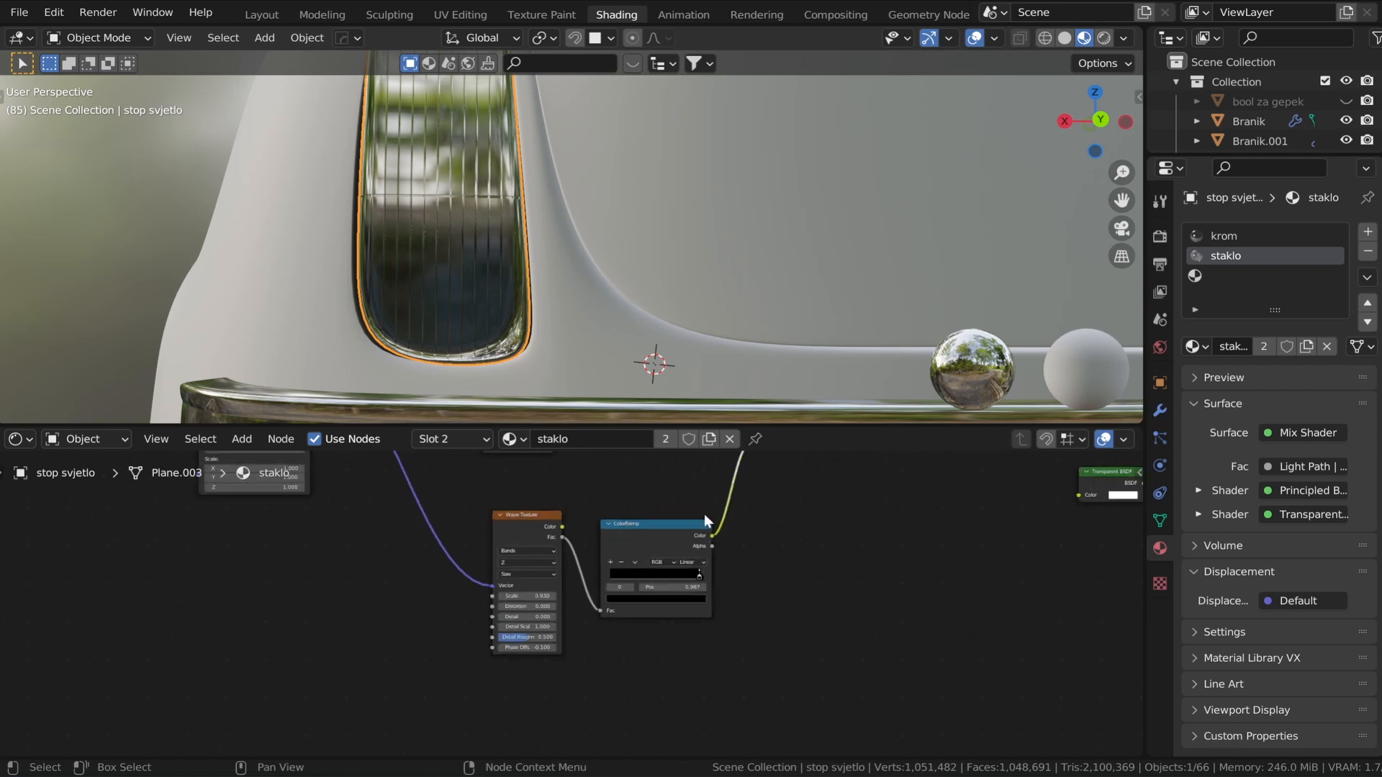
- Make an independent copy of the rear light's staklo material and name it stop staklo
scroll(736, 629, down, 1)
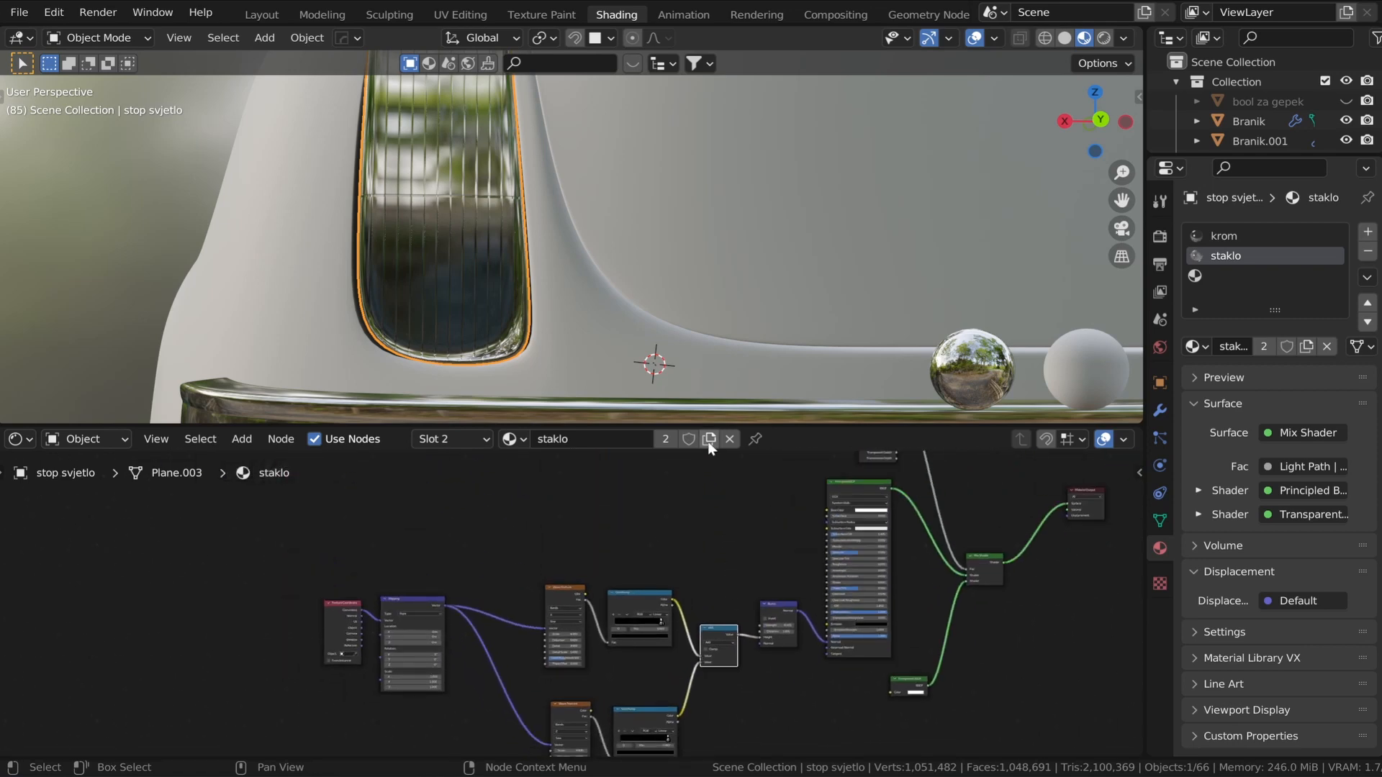
click(709, 439)
click(600, 435)
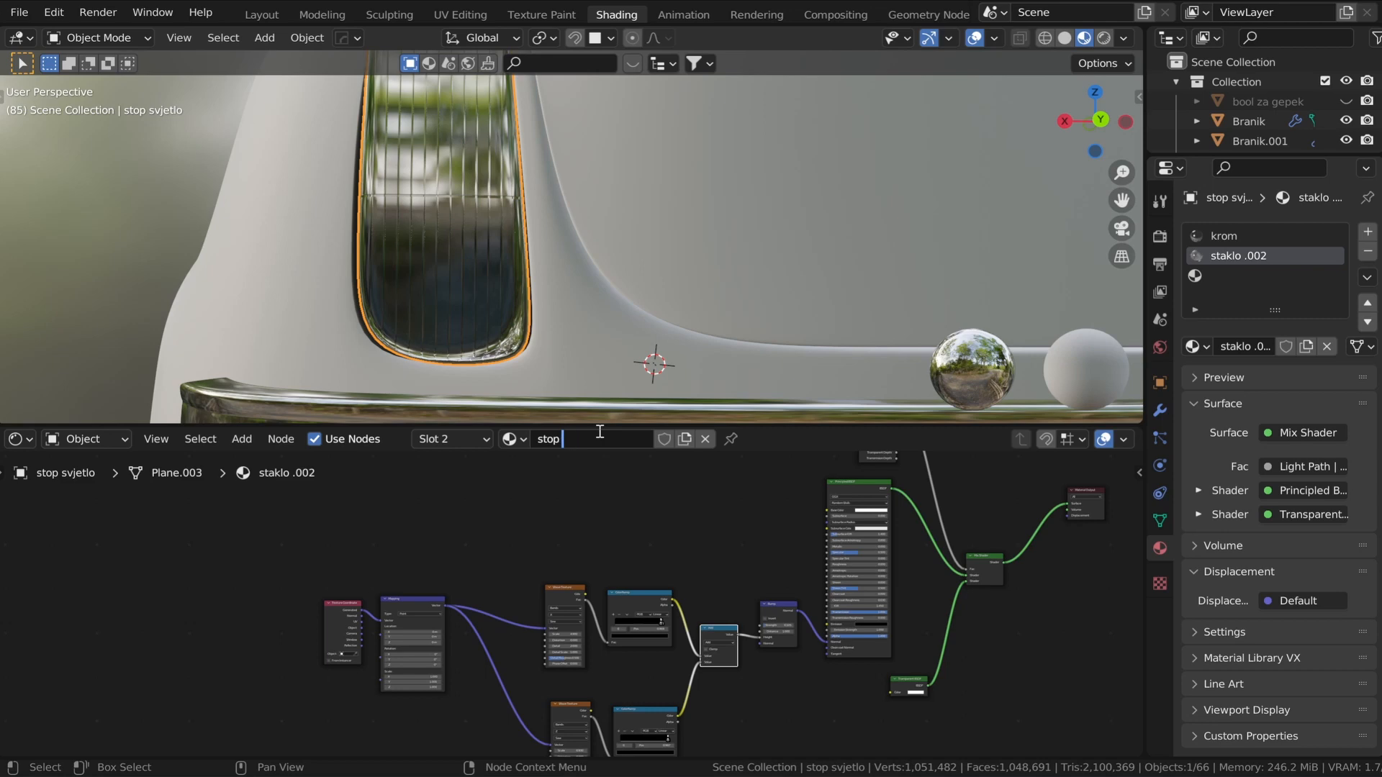
key(Return)
- Set the stop staklo Principled BSDF's Base Color to a light red and inspect the rear light glass
scroll(702, 621, up, 3)
click(818, 532)
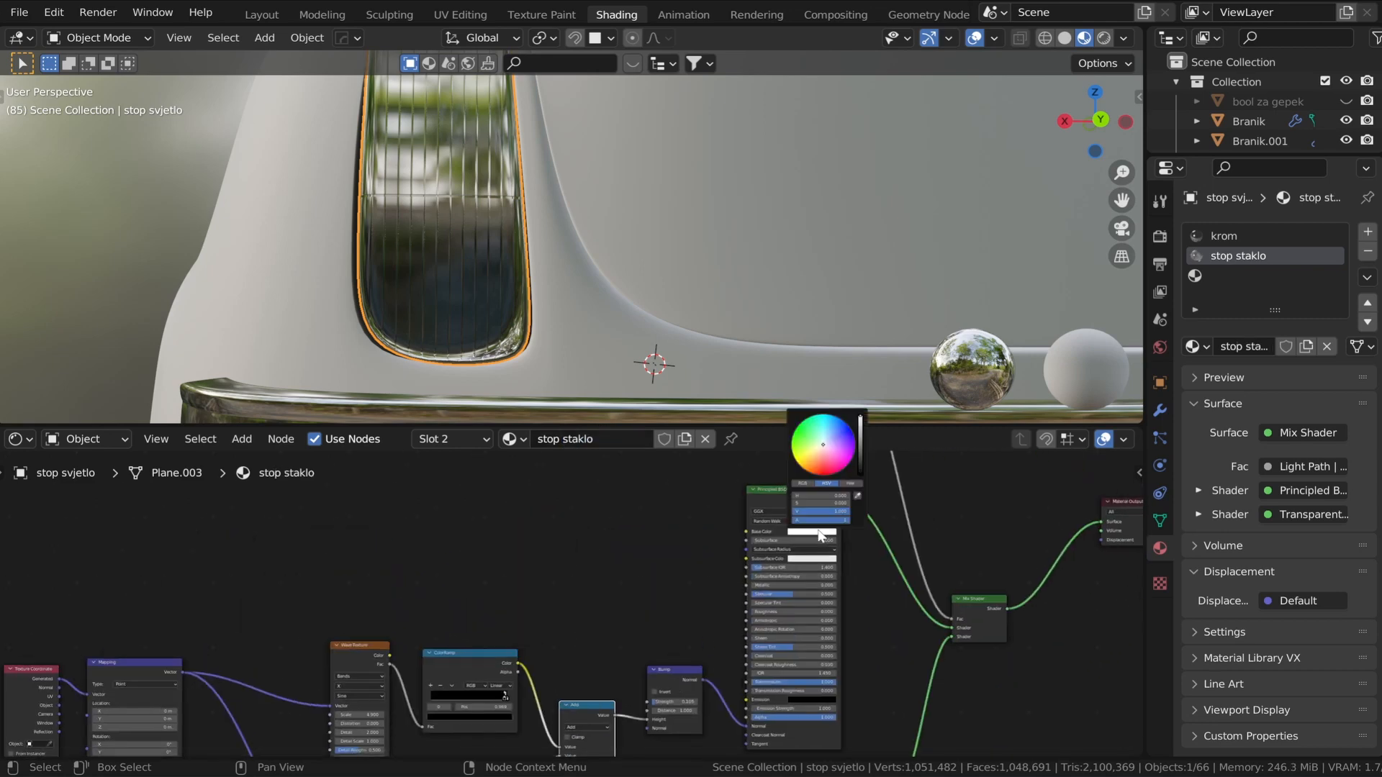
drag(823, 443, 826, 466)
scroll(774, 325, down, 4)
middle_drag(773, 325, 805, 330)
scroll(805, 330, up, 4)
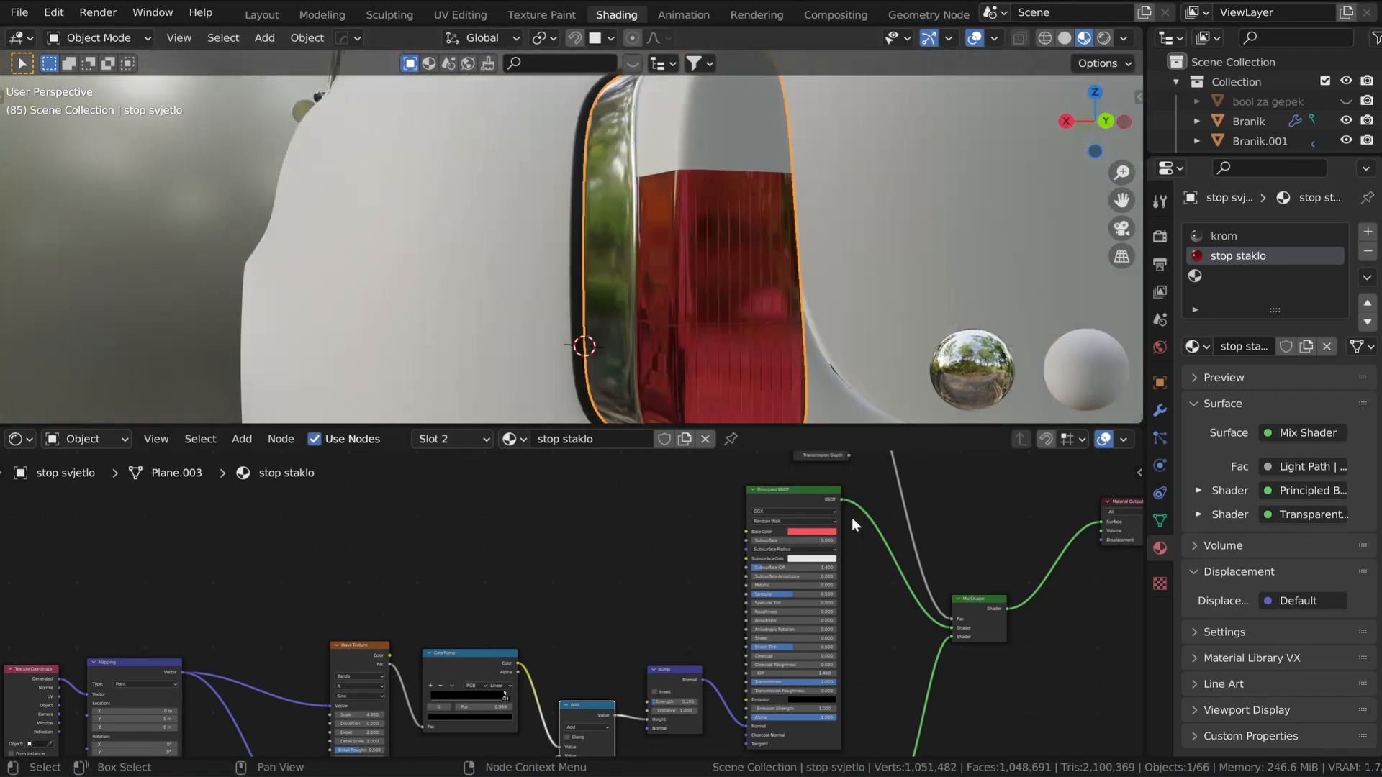
- Switch the viewport to rendered shading, darken the red Base Color slightly and inspect the rear light from the side
click(1102, 38)
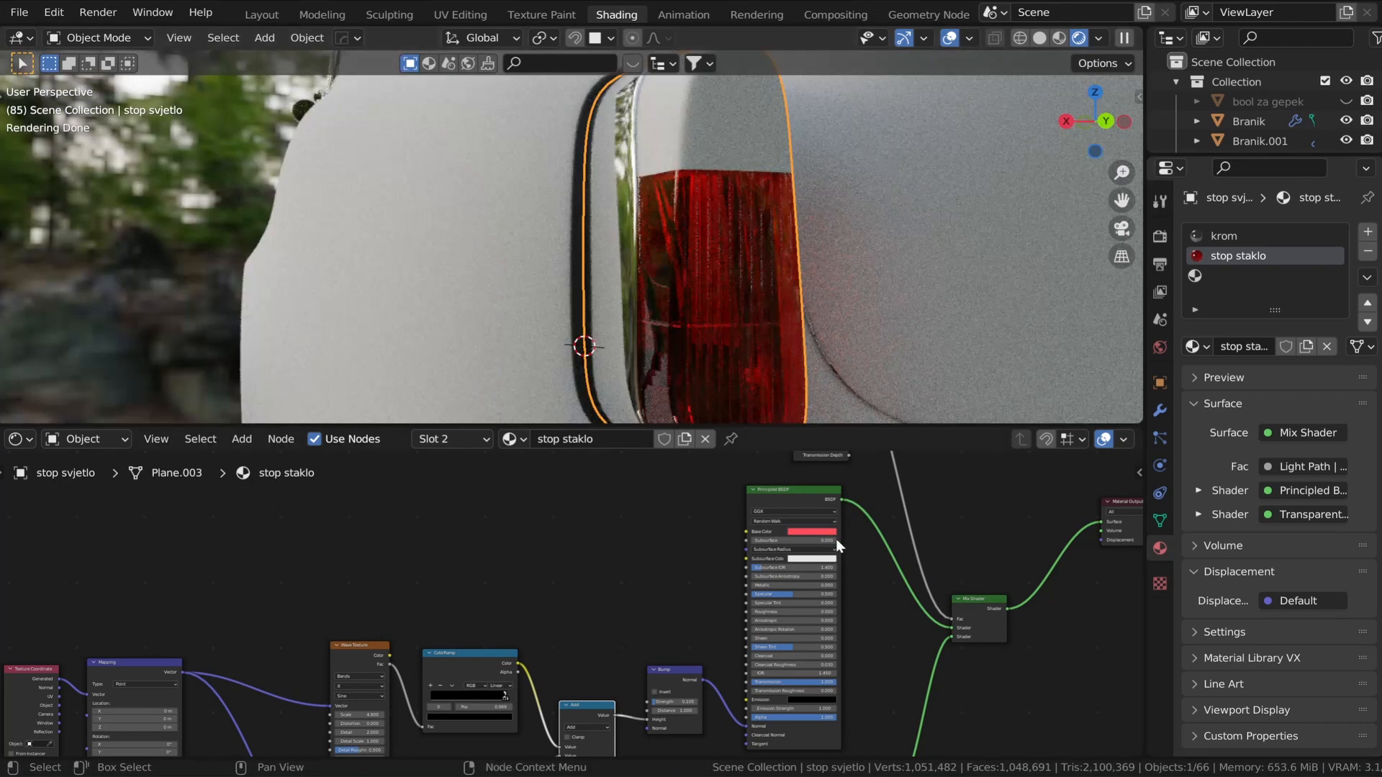
click(832, 534)
drag(859, 448, 860, 425)
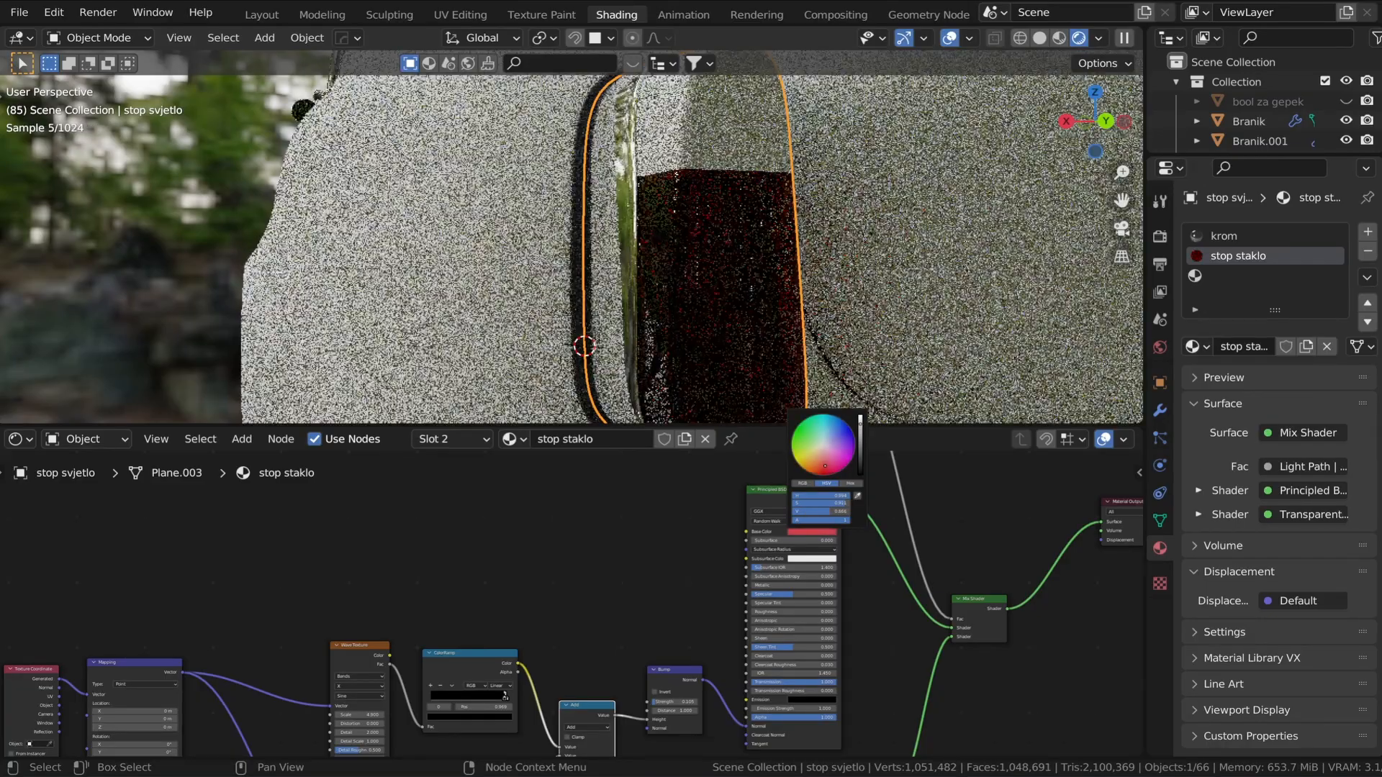
scroll(780, 305, down, 5)
middle_drag(780, 305, 881, 289)
shift+middle_drag(882, 289, 796, 295)
scroll(796, 295, up, 5)
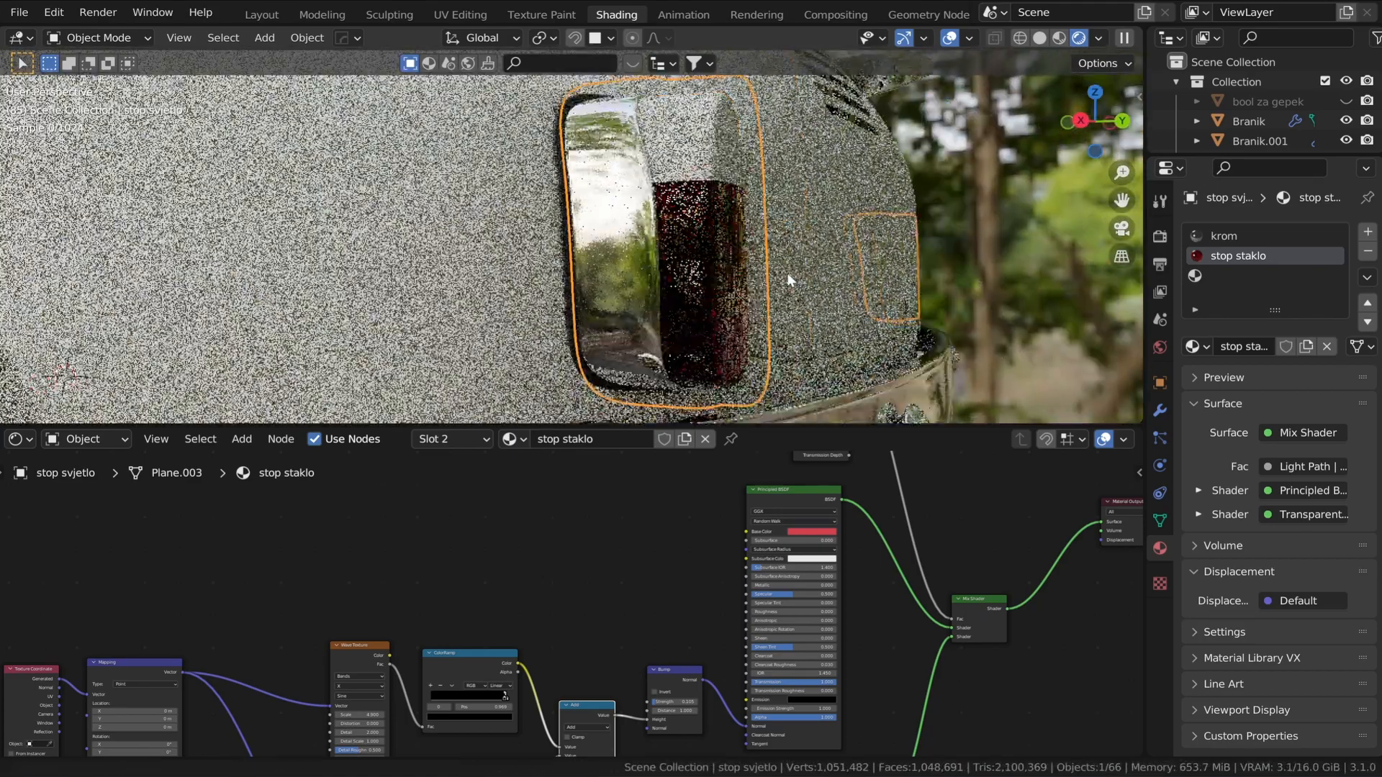
scroll(619, 621, up, 5)
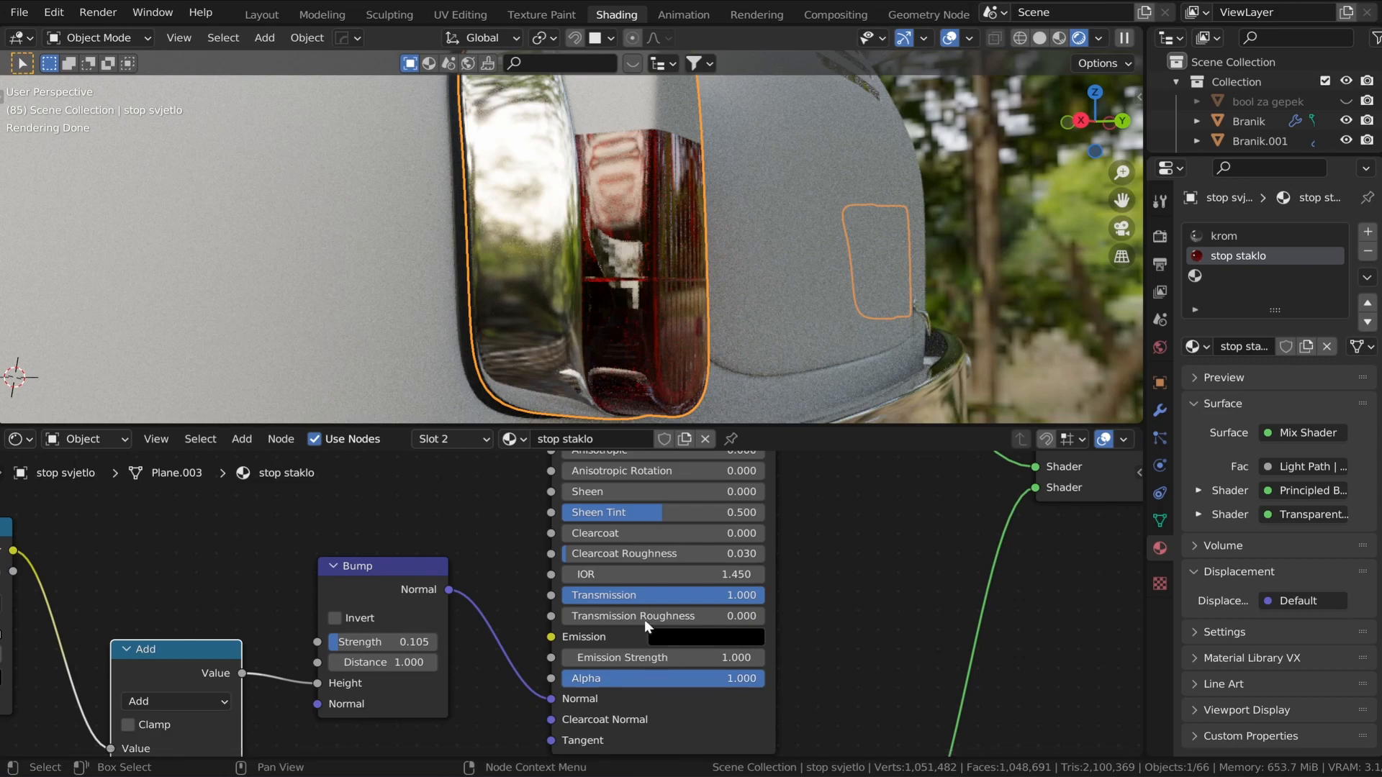
- Set the stop staklo Principled BSDF's IOR to 3.000 and inspect the rendered rear light
click(602, 575)
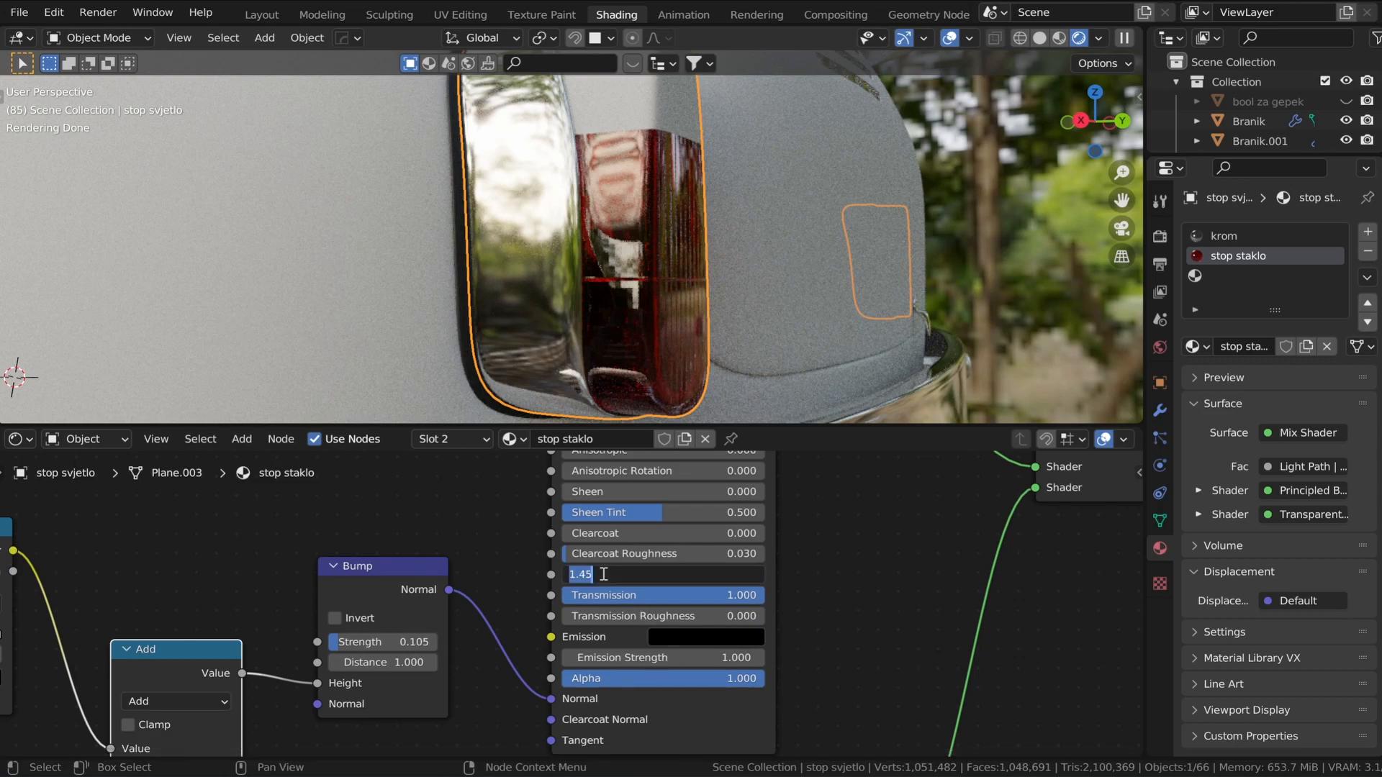
text(3)
key(Return)
scroll(576, 330, down, 4)
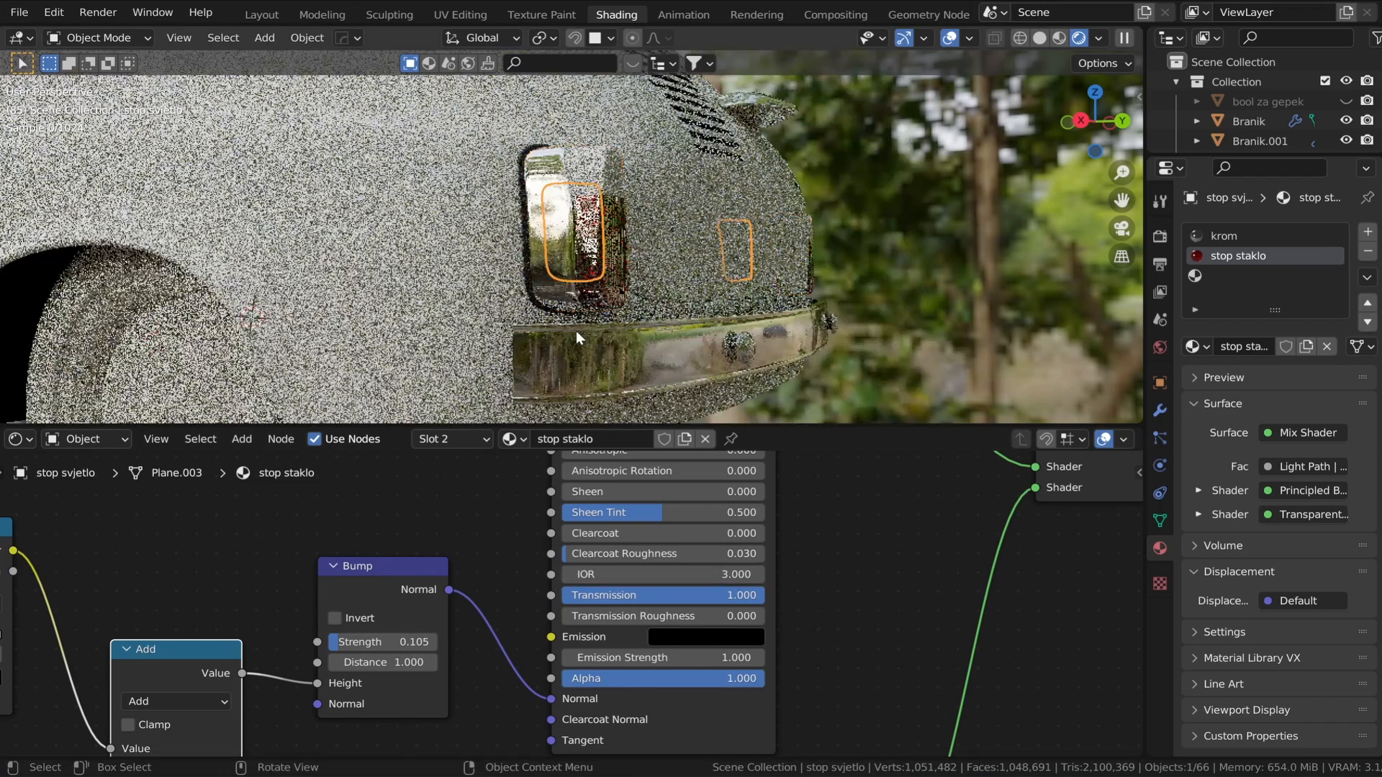
middle_drag(575, 330, 472, 330)
scroll(542, 331, up, 6)
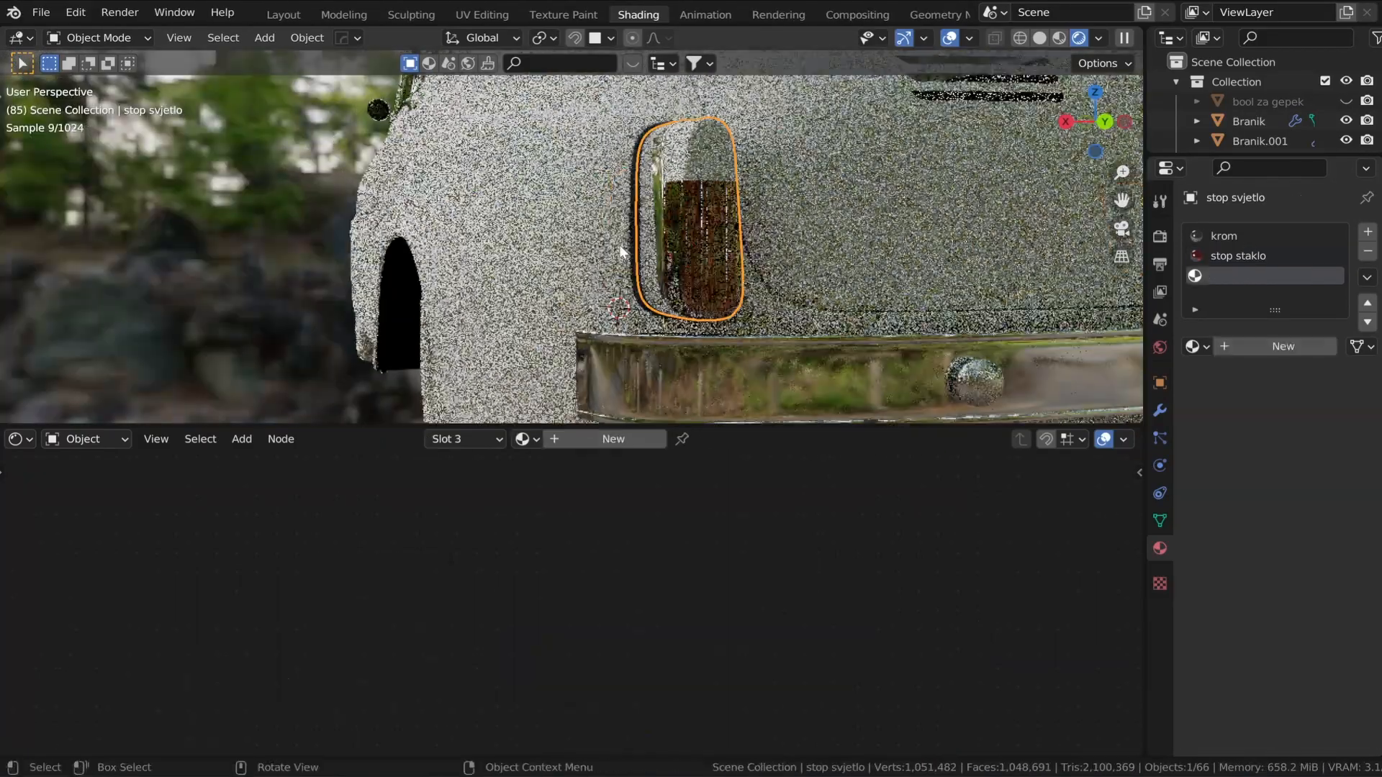
- Assign staklo to the rear light's empty third slot, then make it an independent copy named zadnji zmigavac
click(1196, 346)
click(1054, 541)
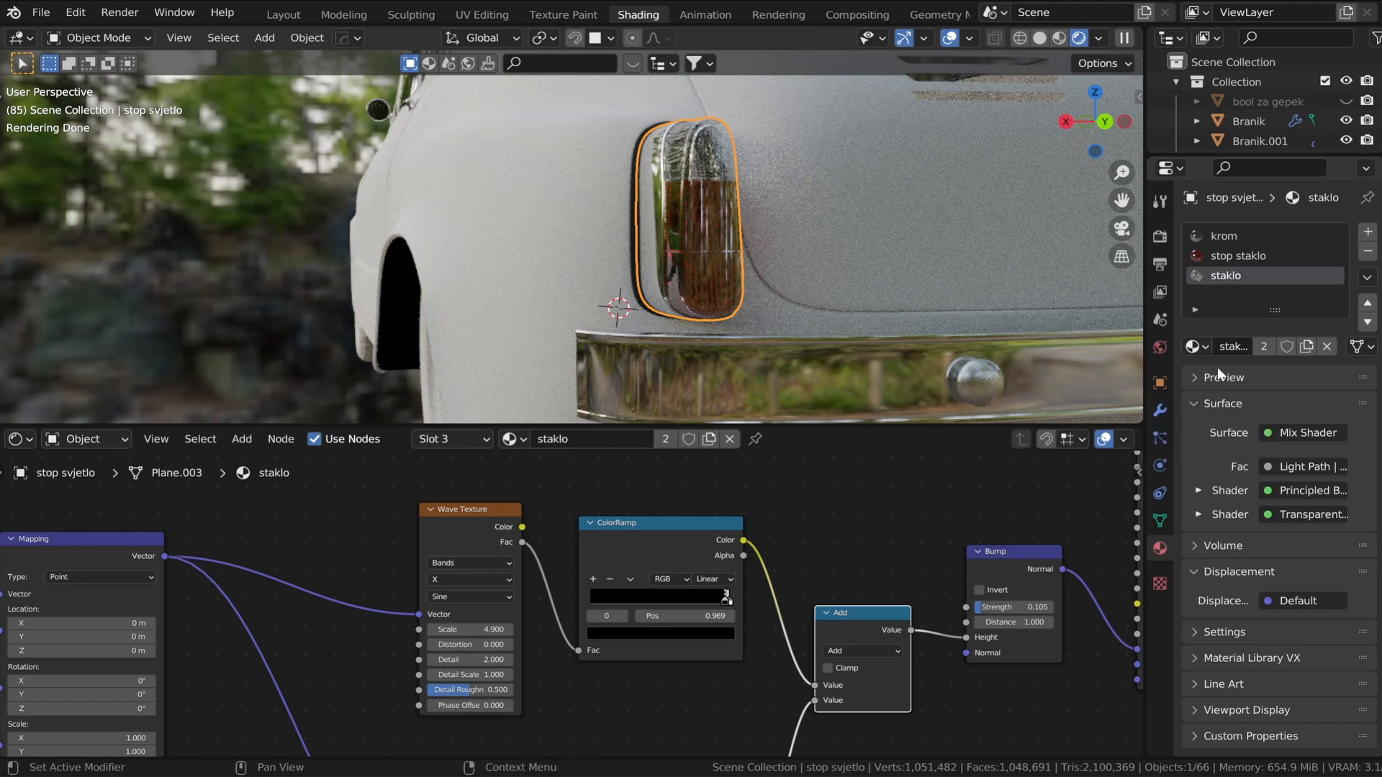
click(1305, 345)
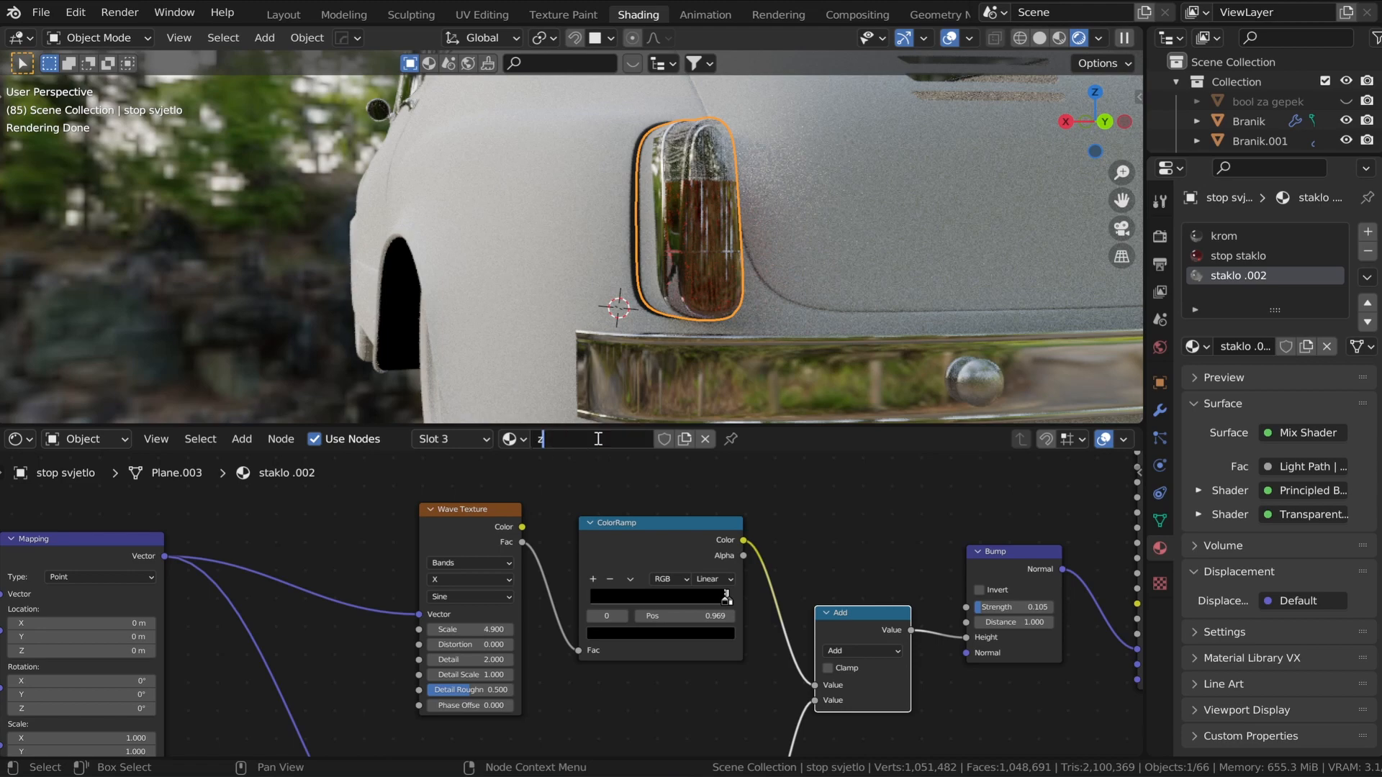
text(zadnji zmi)
text(gavac)
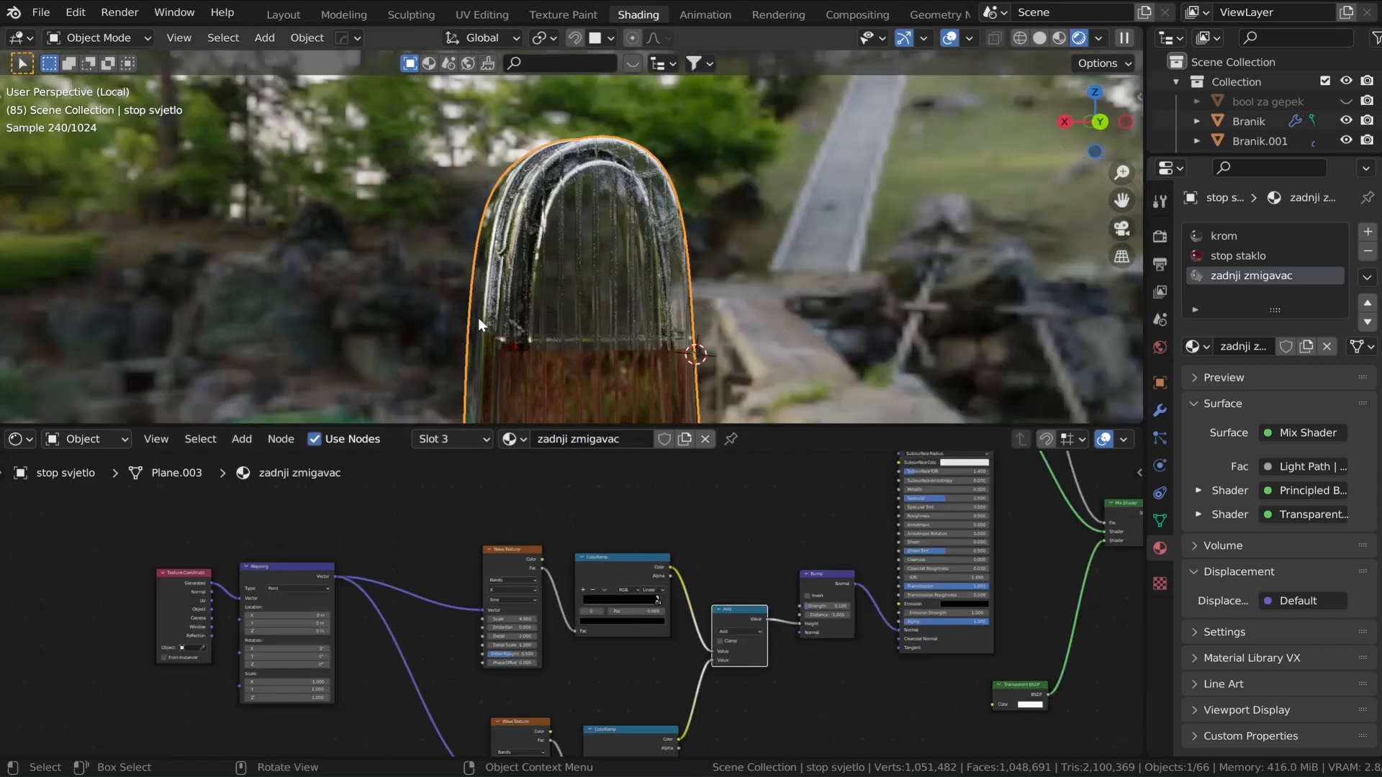
- Return to material preview shading and delete the Wave Texture, ColorRamp and Add nodes from zadnji zmigavac
click(1058, 38)
mouse_move(612, 304)
middle_down()
mouse_move(593, 292)
mouse_move(620, 296)
middle_up()
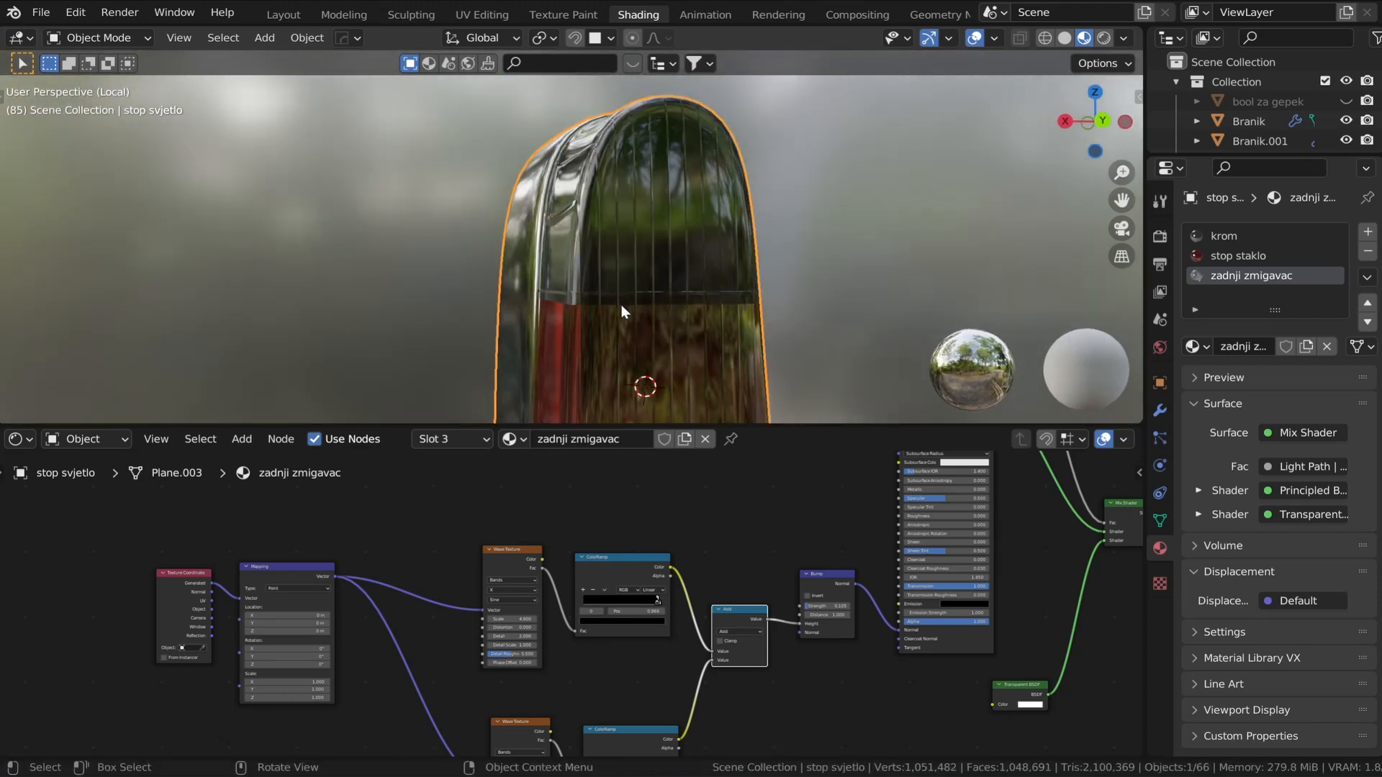
scroll(576, 595, down, 5)
drag(422, 504, 632, 708)
key(x)
scroll(554, 633, up, 5)
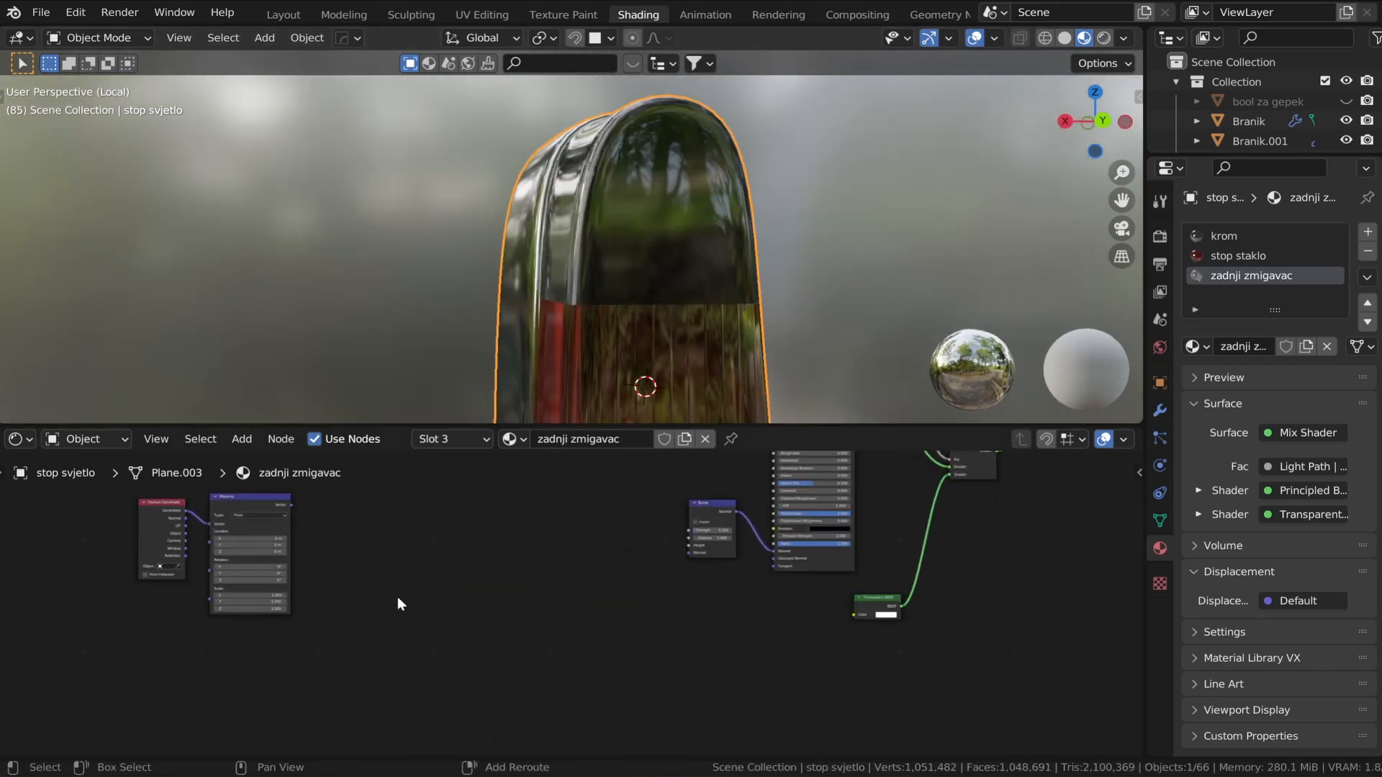
- Add a Magic Texture node beside the Mapping node and connect Mapping's Vector output to its Vector input
key(shift+a)
click(363, 550)
text(mag)
click(388, 565)
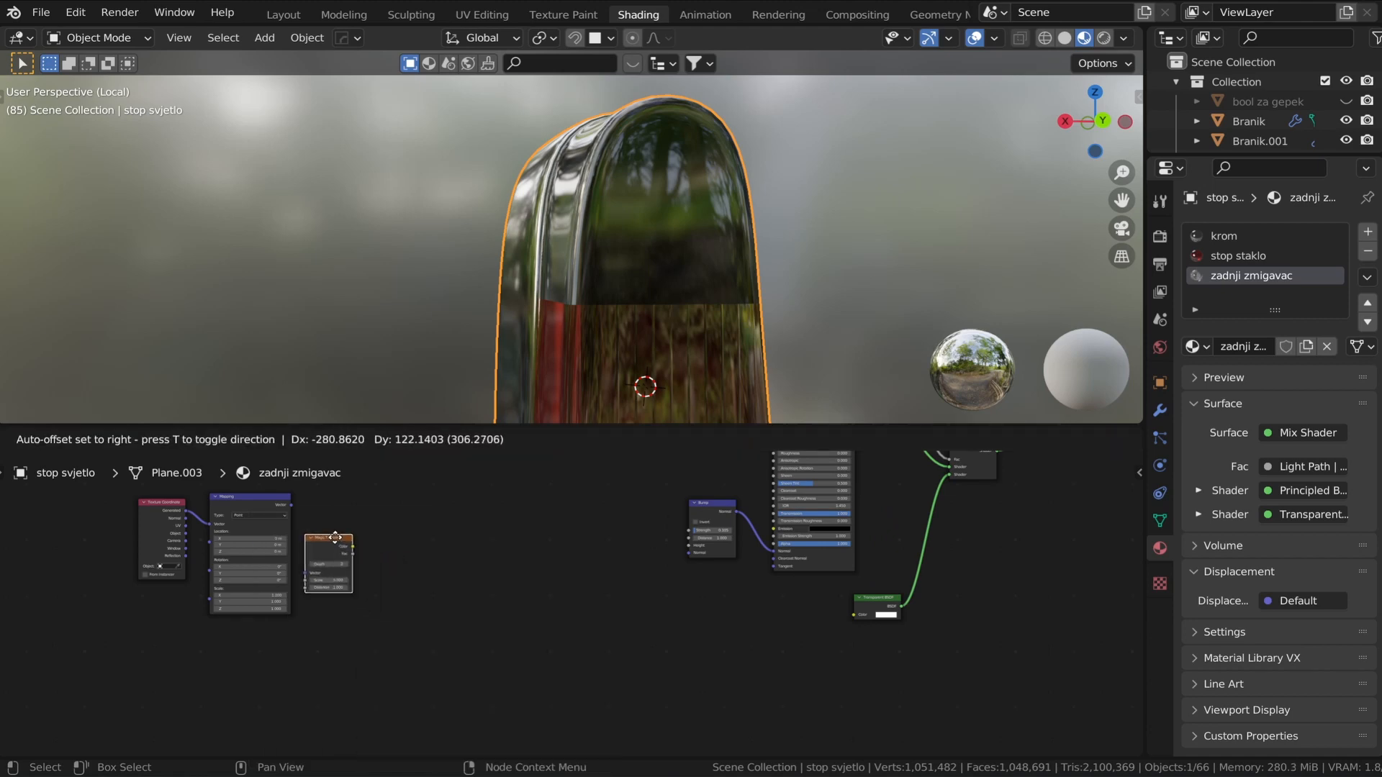
click(388, 514)
scroll(331, 531, up, 6)
middle_drag(324, 532, 440, 582)
drag(379, 531, 501, 604)
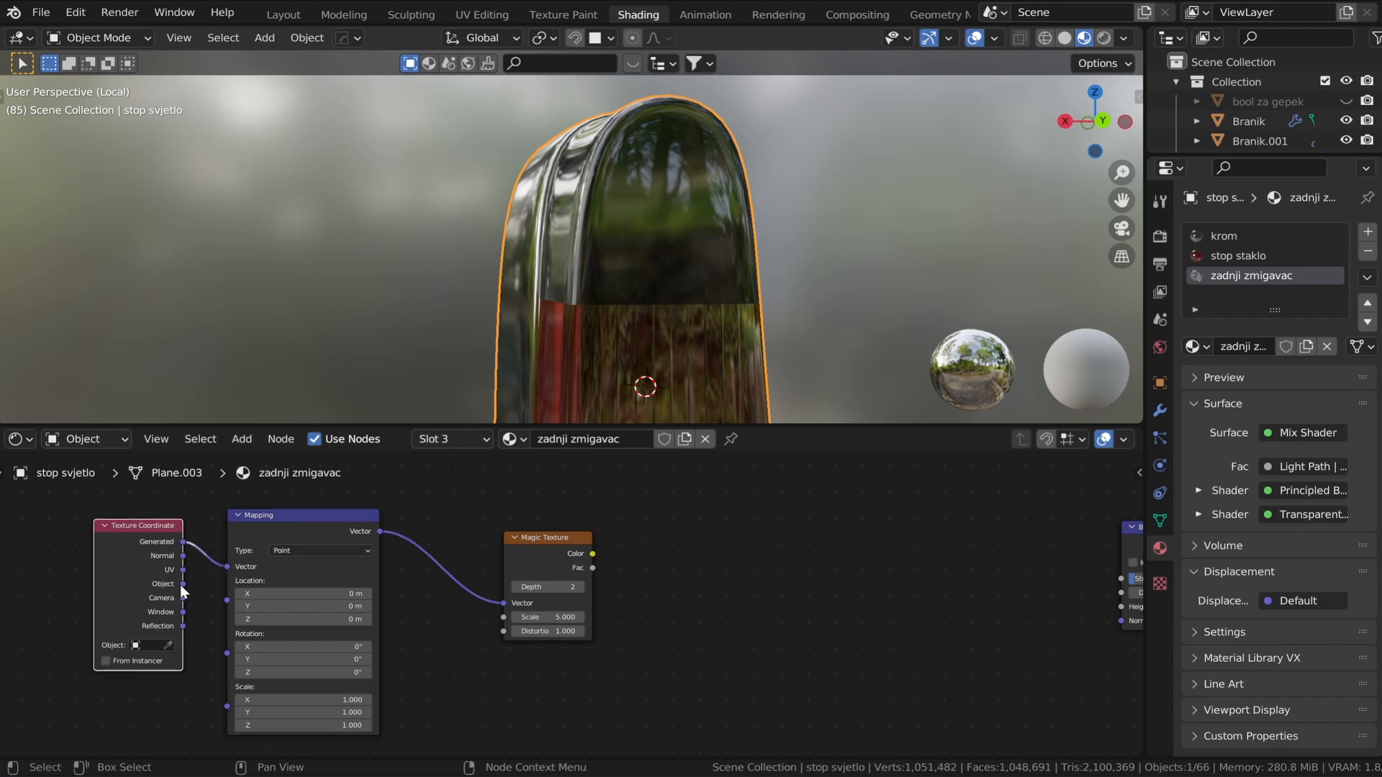
- Feed the Mapping node from the Object texture coordinates and connect the Magic Texture's Fac to the Bump's Height
drag(183, 583, 226, 567)
scroll(575, 565, down, 2)
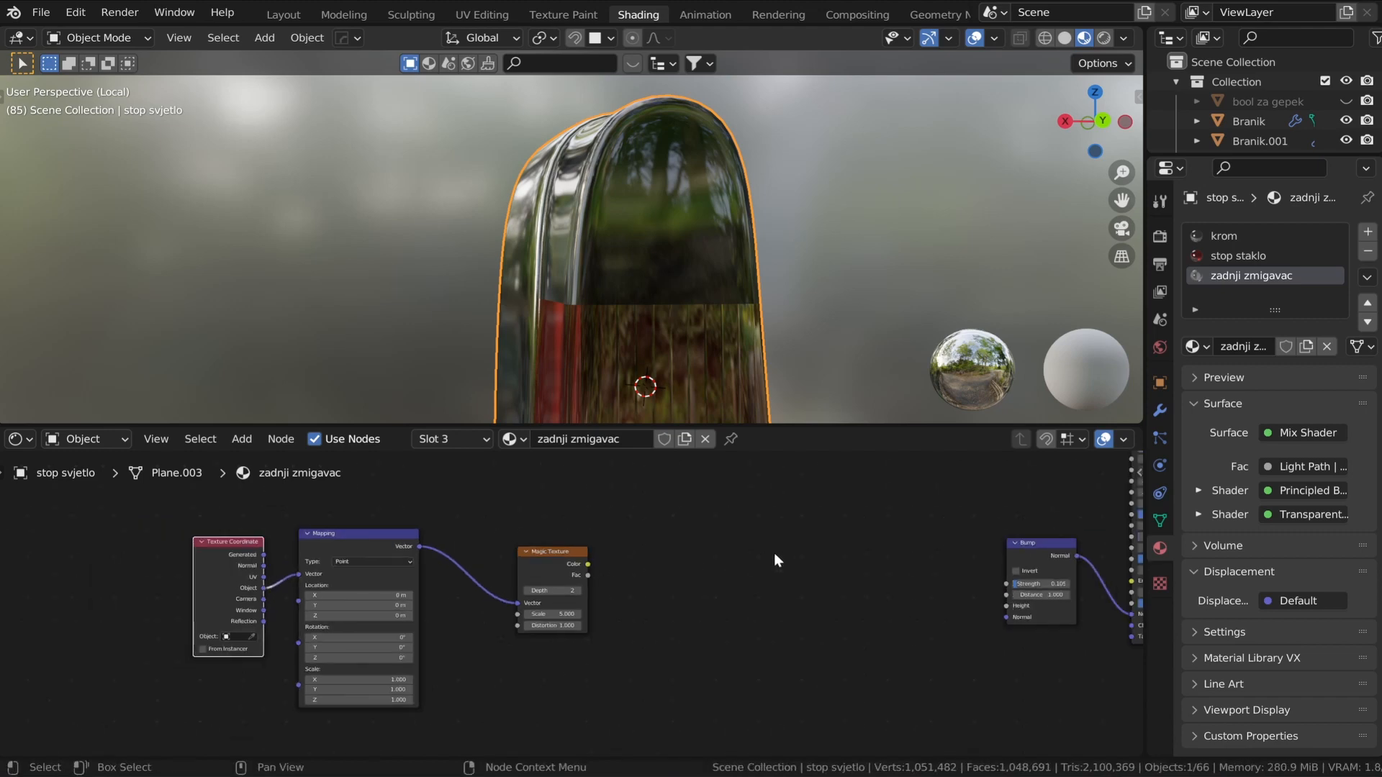
middle_drag(775, 552, 278, 578)
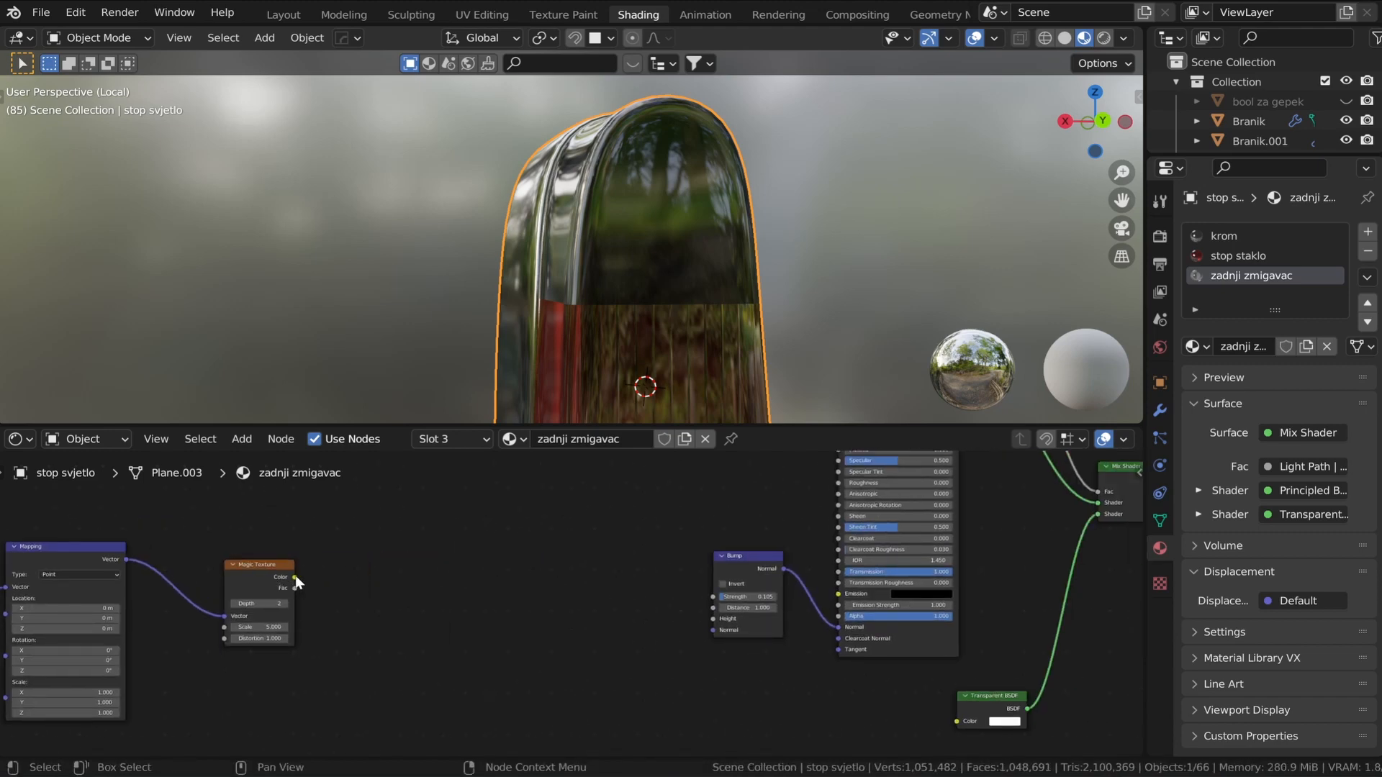
drag(295, 577, 606, 602)
drag(295, 588, 712, 619)
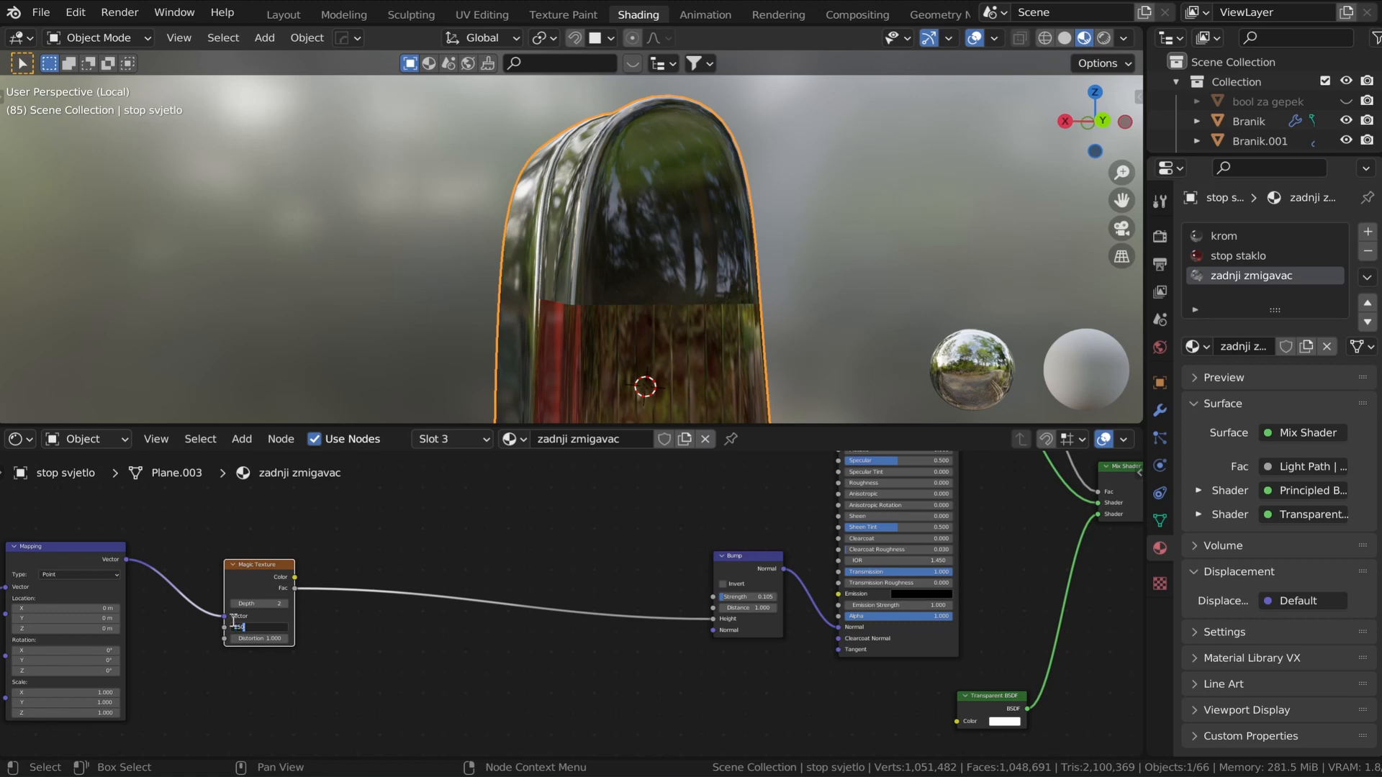
- Set the Magic Texture's Scale to 250 and Depth to 1, and inspect the bump pattern on the lens
key(Return)
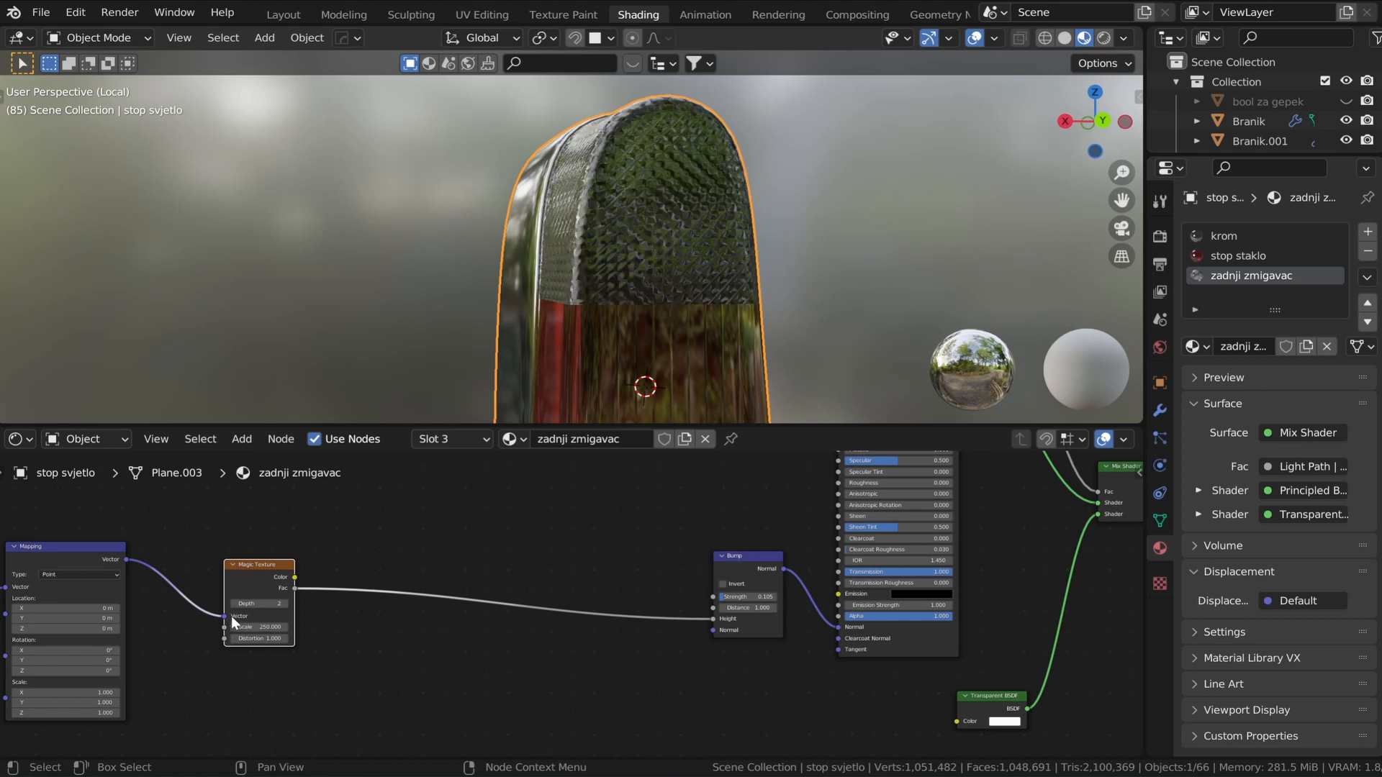
click(233, 603)
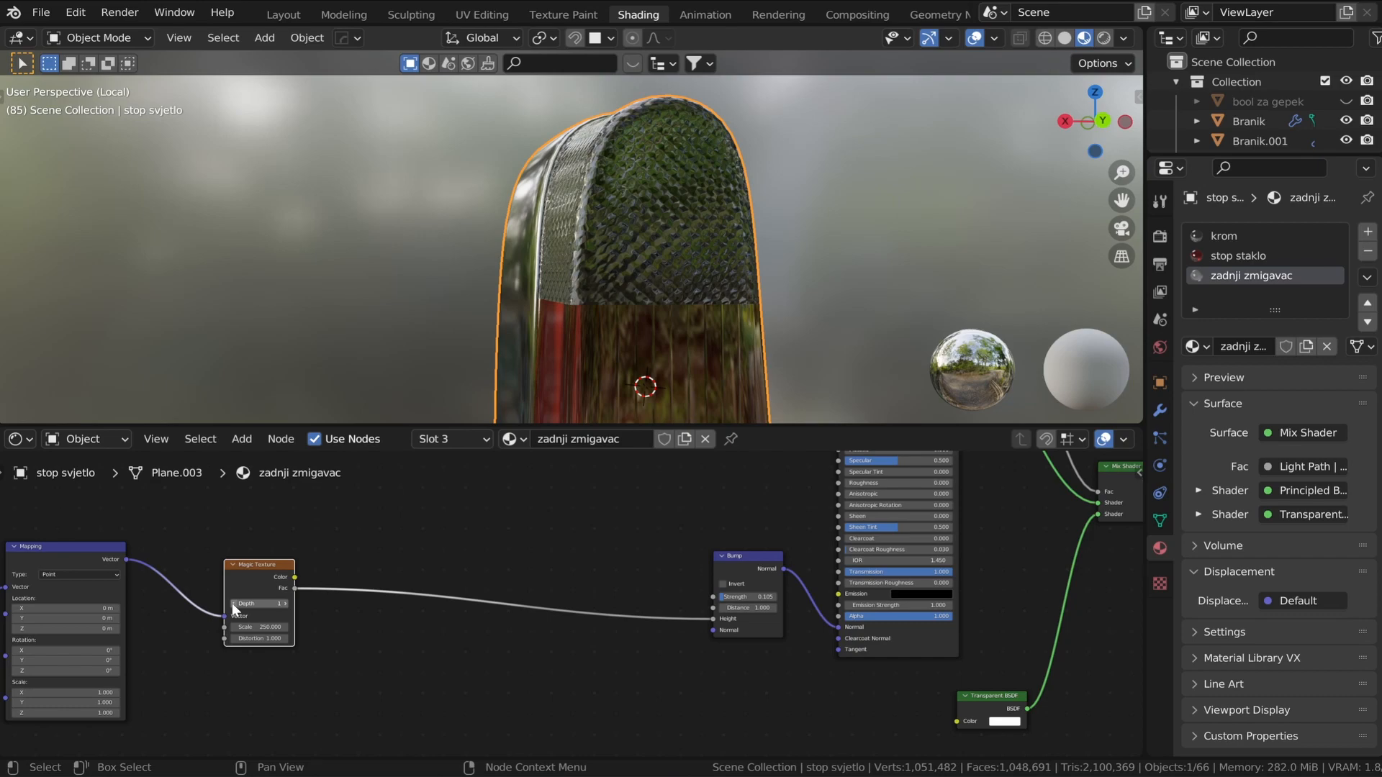
scroll(665, 235, up, 6)
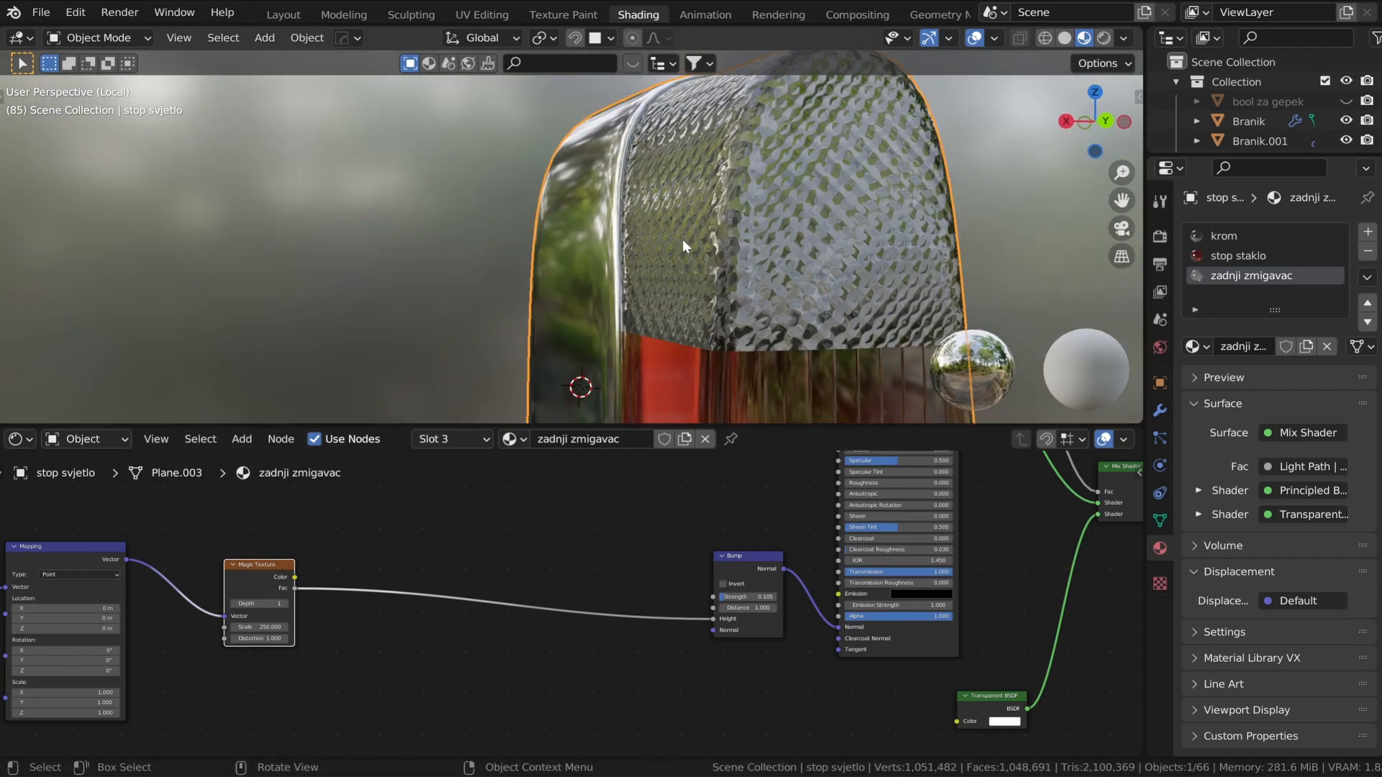
scroll(316, 523, down, 5)
scroll(245, 615, up, 7)
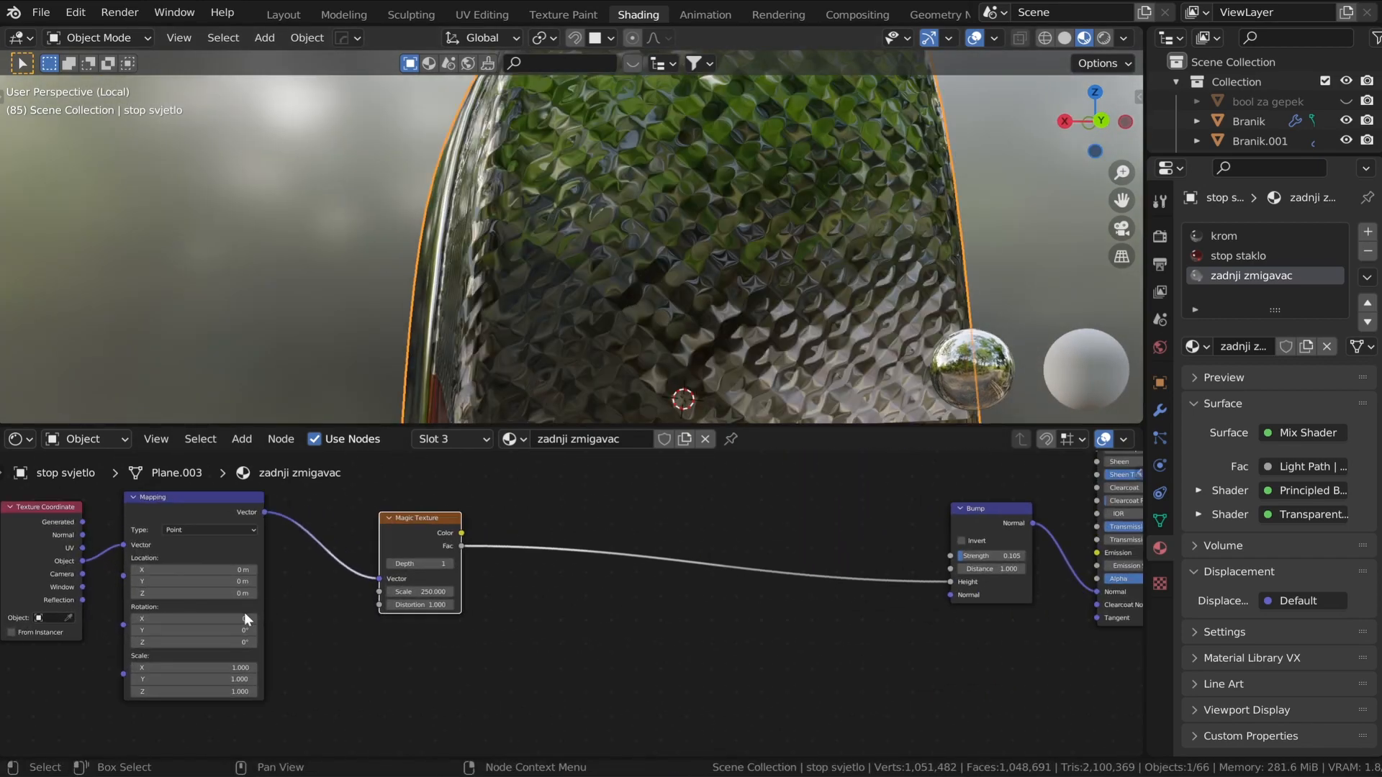
- Set the Mapping node's Y rotation to -90° and check the pattern on the lens
click(199, 629)
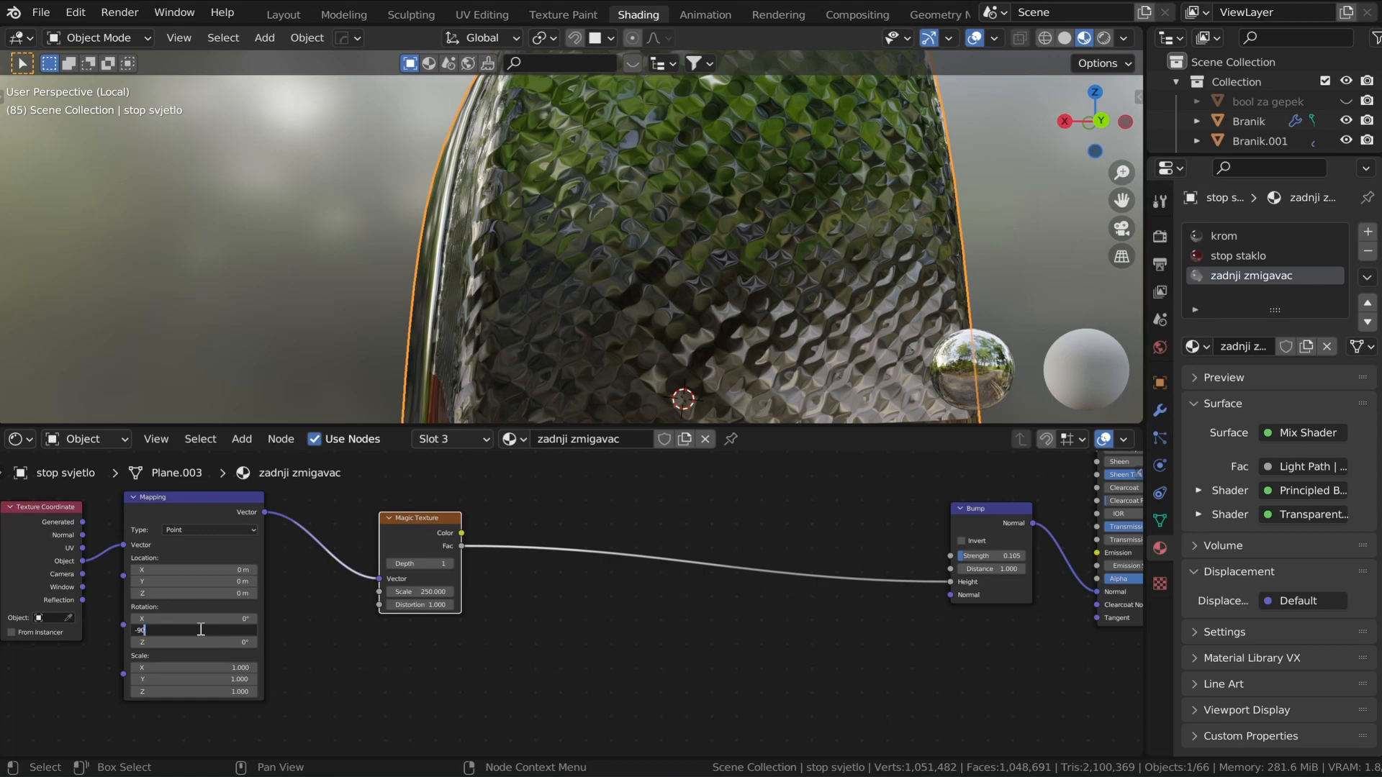
key(Return)
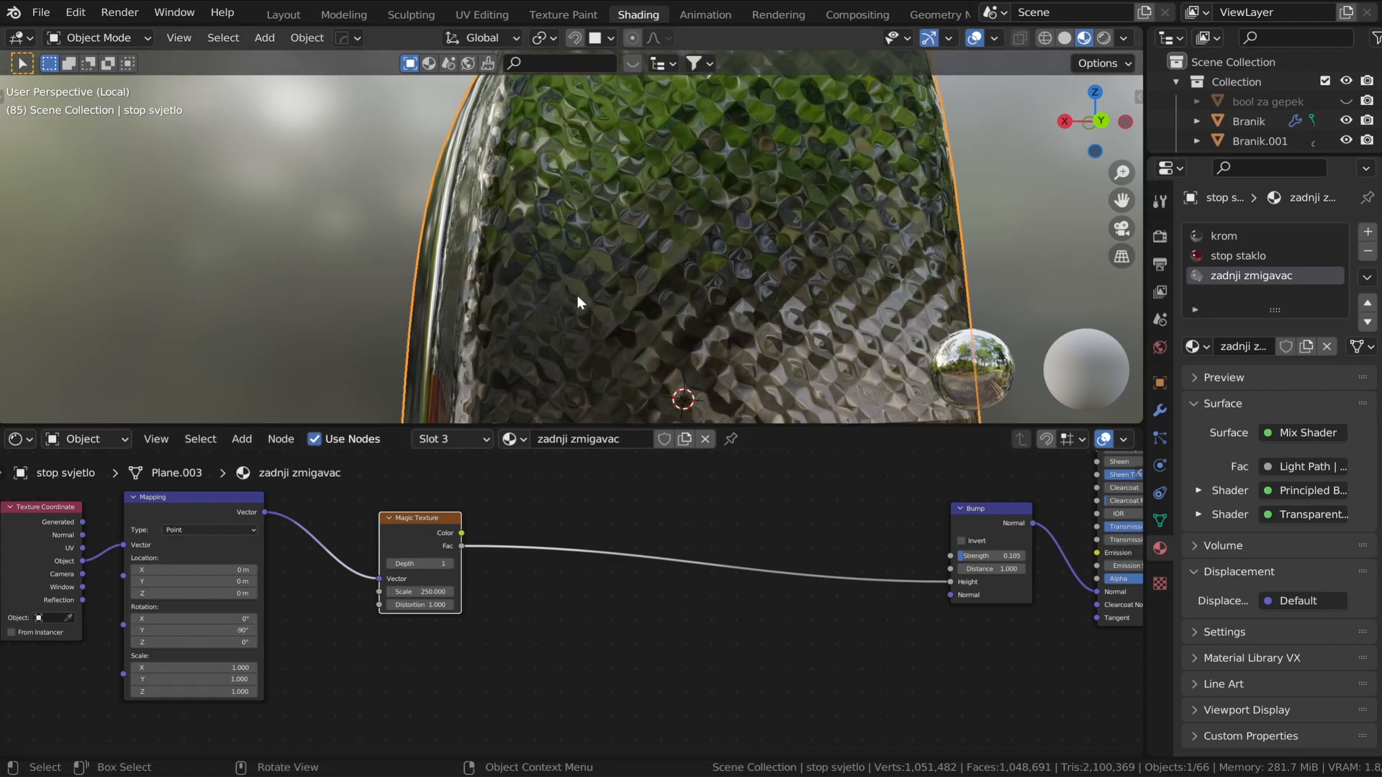
scroll(577, 295, down, 3)
- Insert a Math node on the link between the Magic Texture and the Bump node
key(shift+a)
click(612, 508)
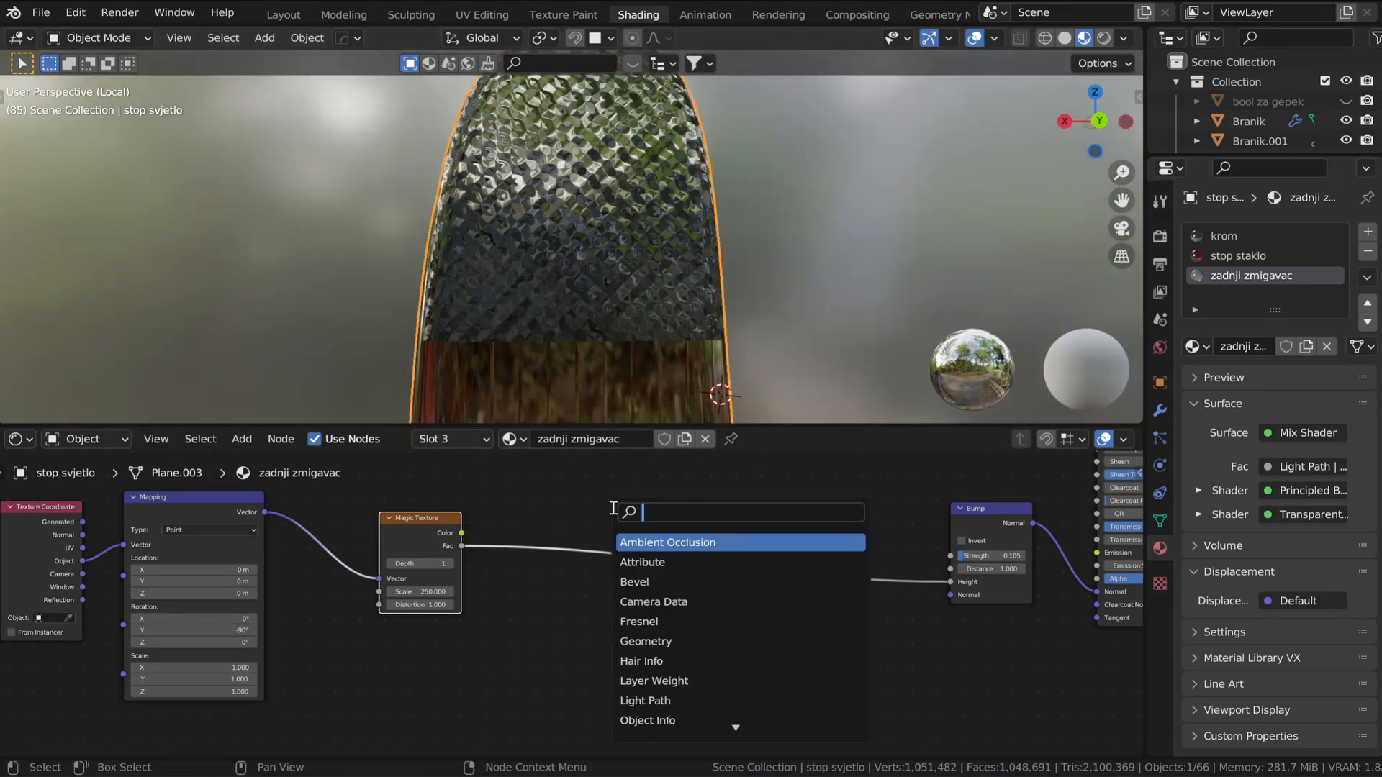
text(math)
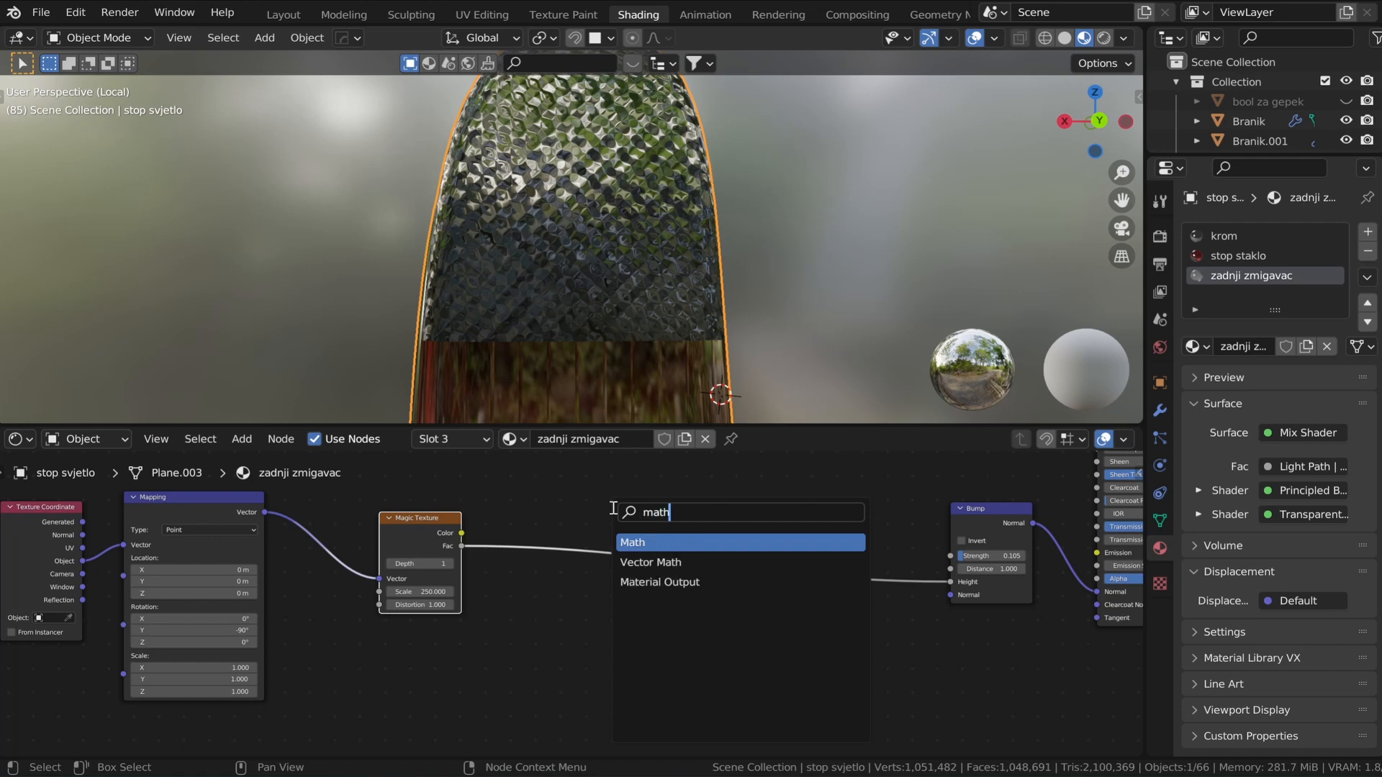
click(645, 543)
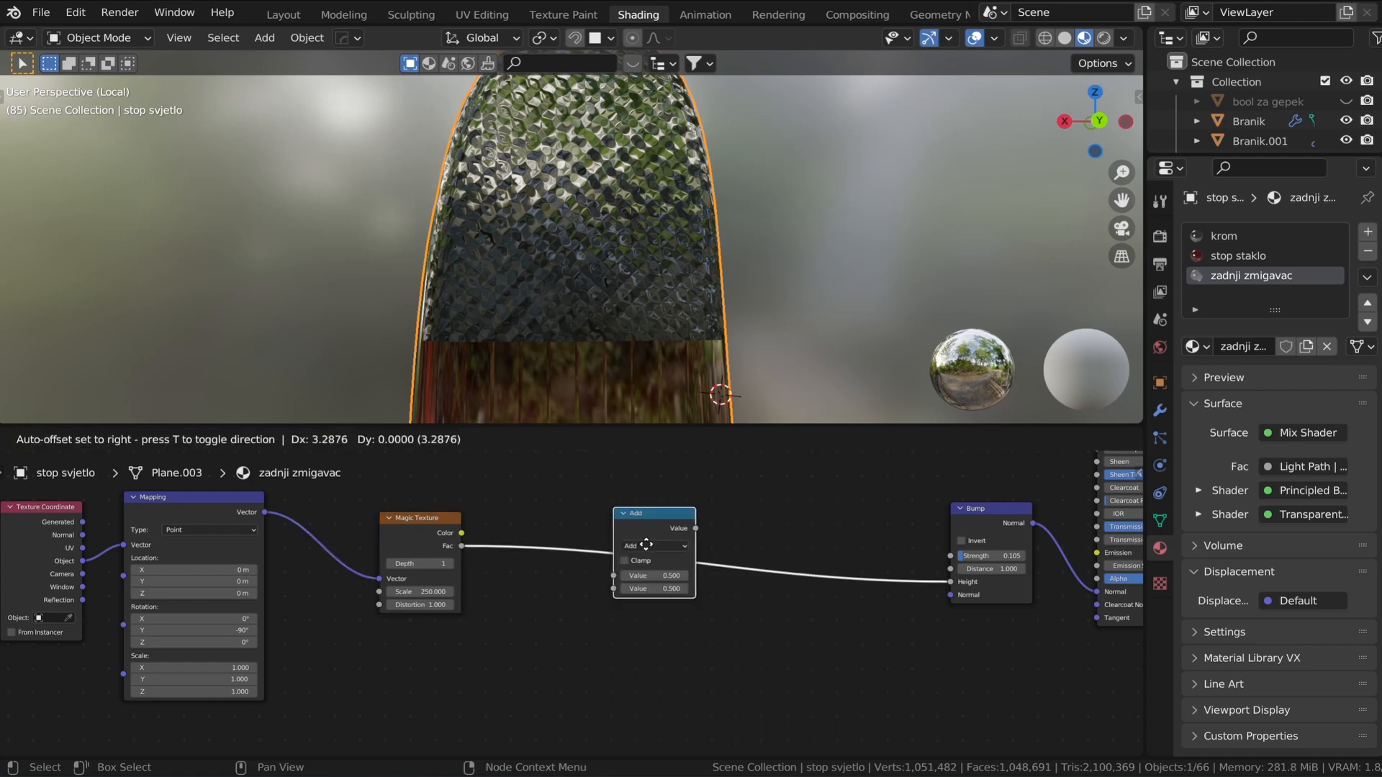
click(646, 549)
- Change the Math node to Multiply with a second value of 0.005 and inspect the patterned lens from the side
click(645, 546)
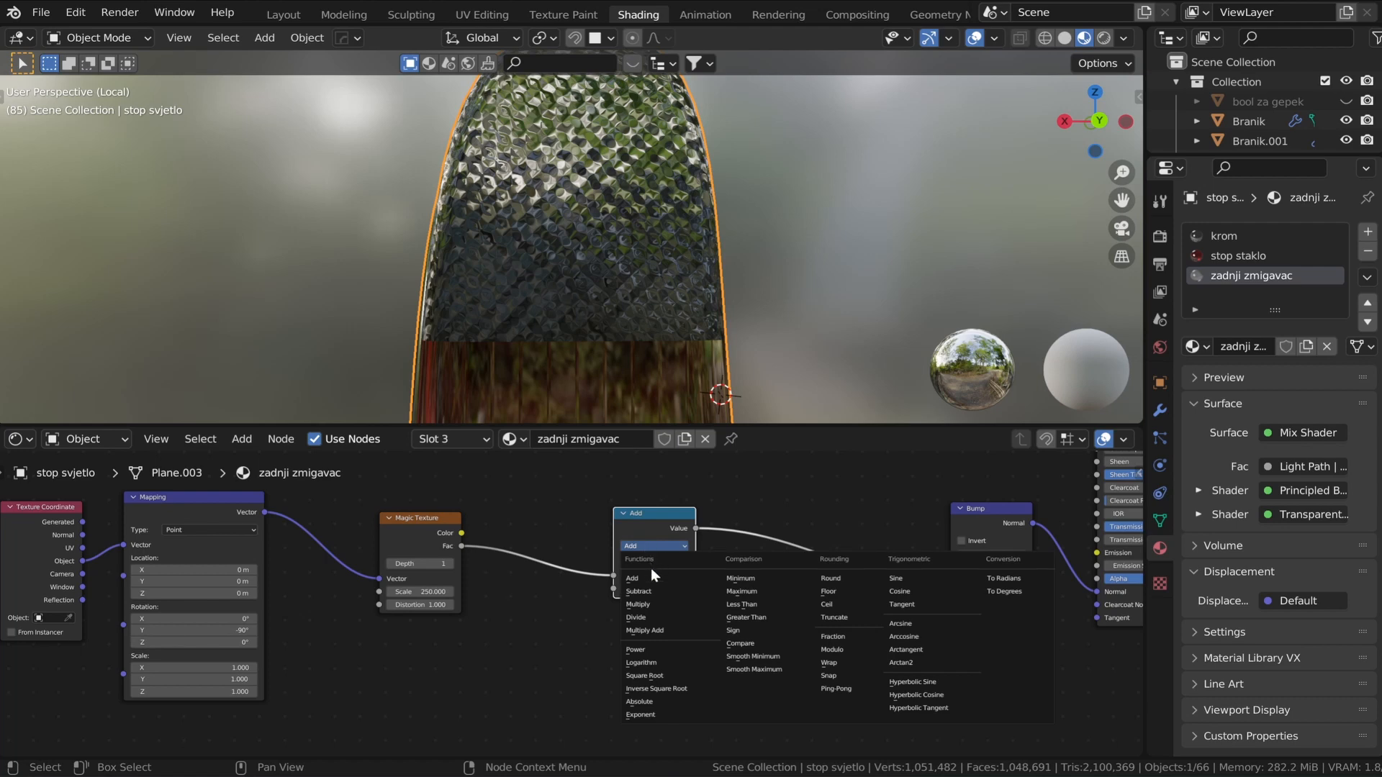
click(637, 604)
click(650, 588)
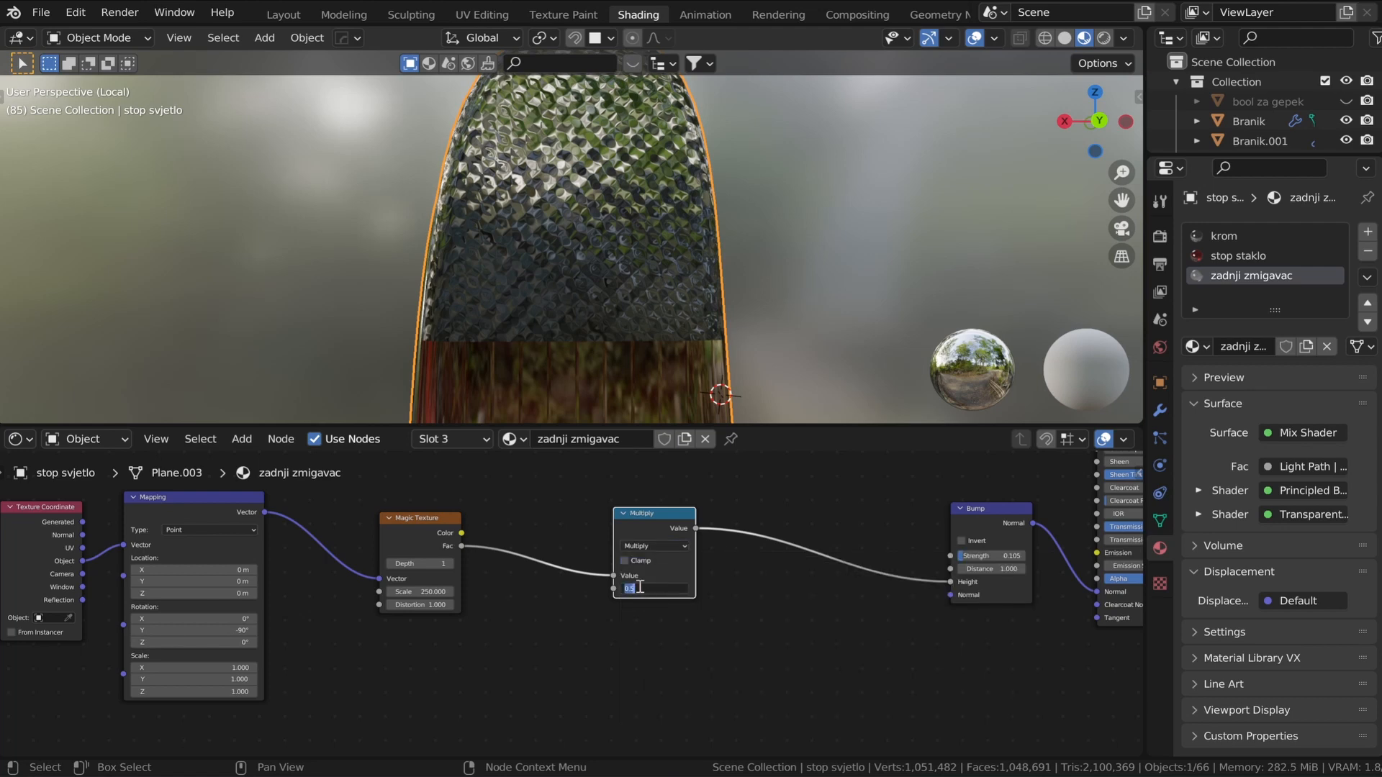
text(0.005)
key(Return)
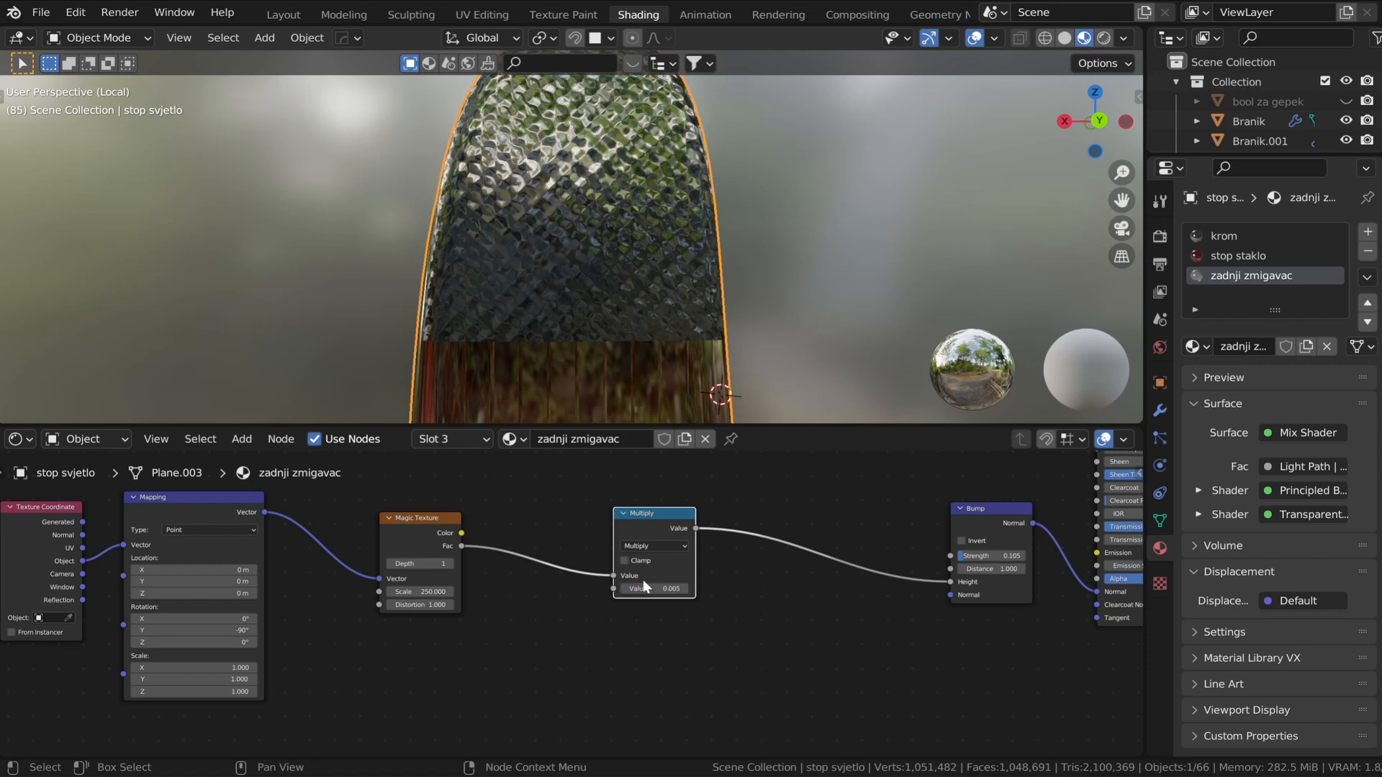
middle_drag(671, 318, 698, 324)
scroll(728, 320, up, 2)
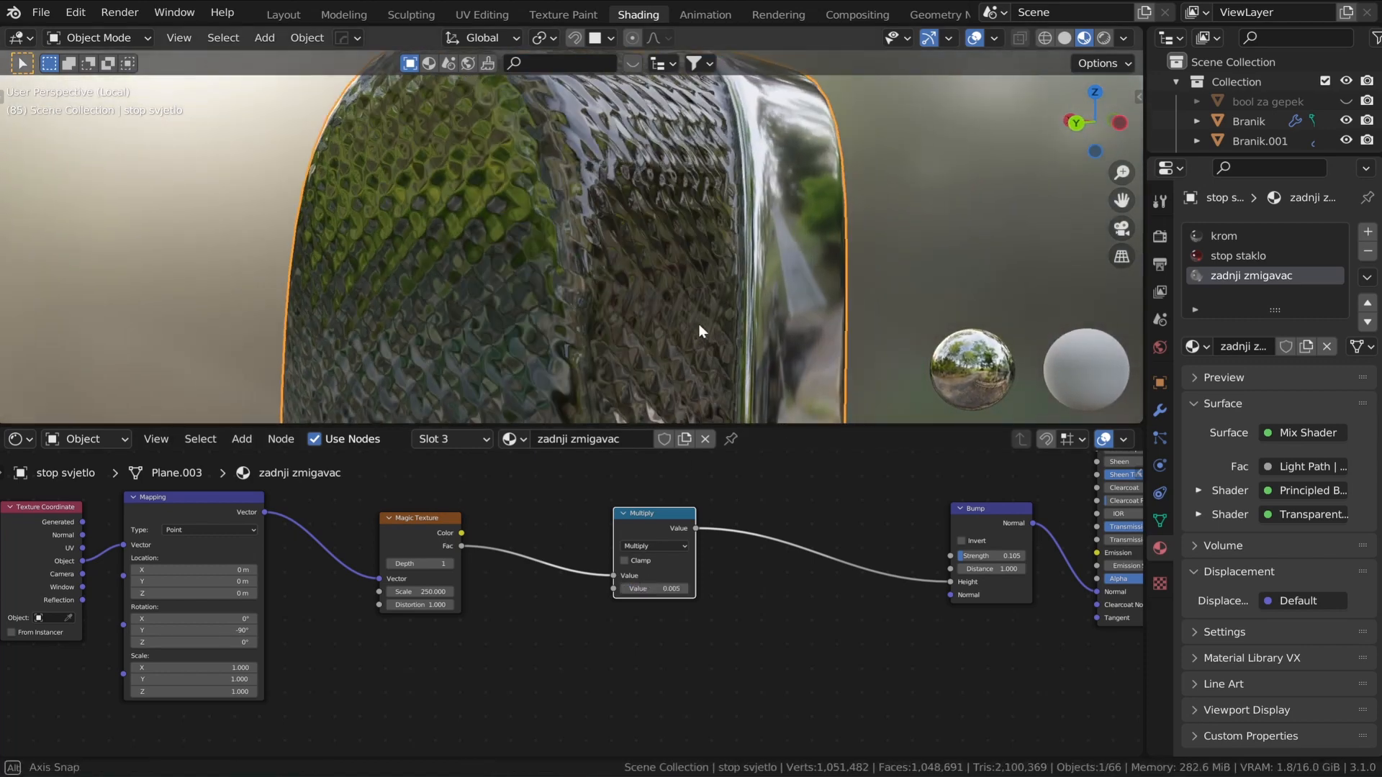
middle_drag(802, 599, 416, 651)
scroll(779, 508, down, 4)
middle_drag(784, 507, 736, 612)
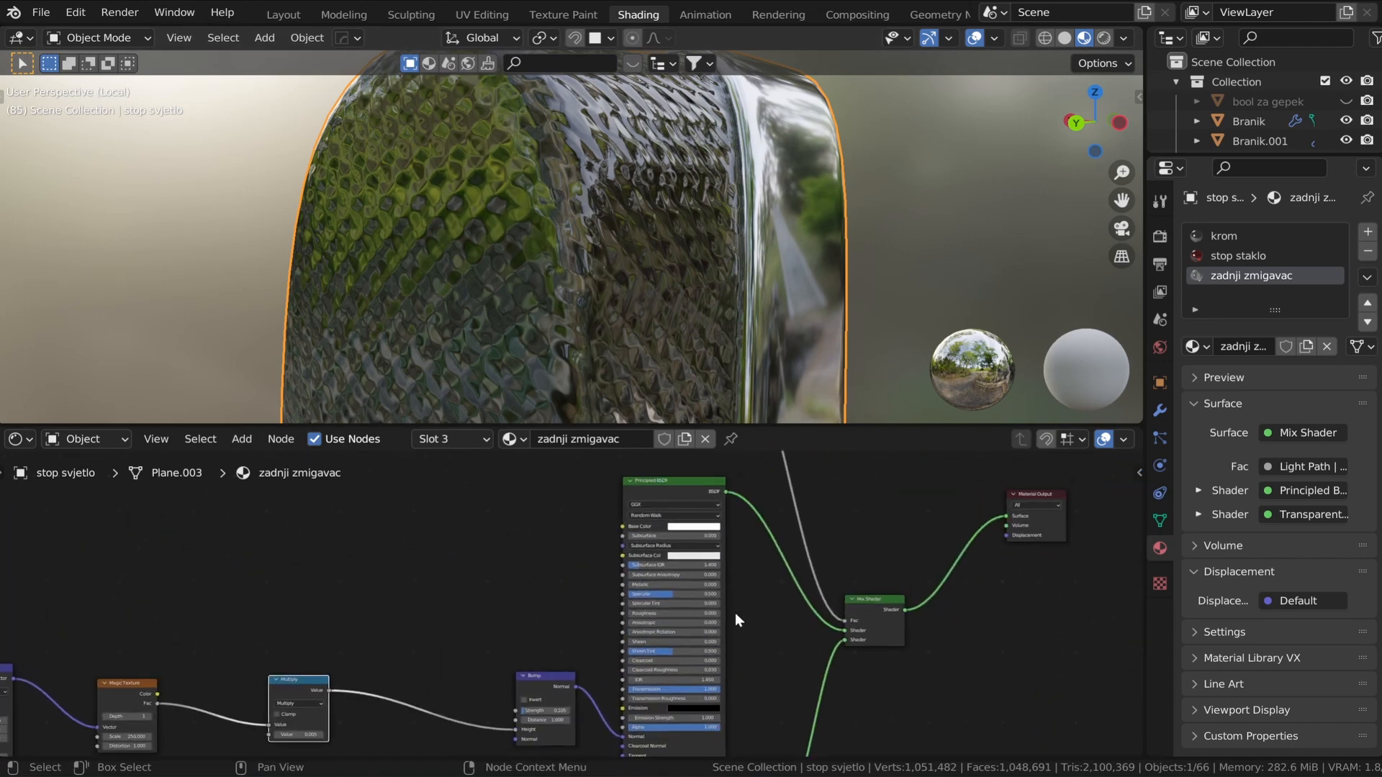
- Tint the Principled BSDF's base color light amber and inspect the indicator lens in rendered shading
scroll(728, 518, up, 5)
click(732, 489)
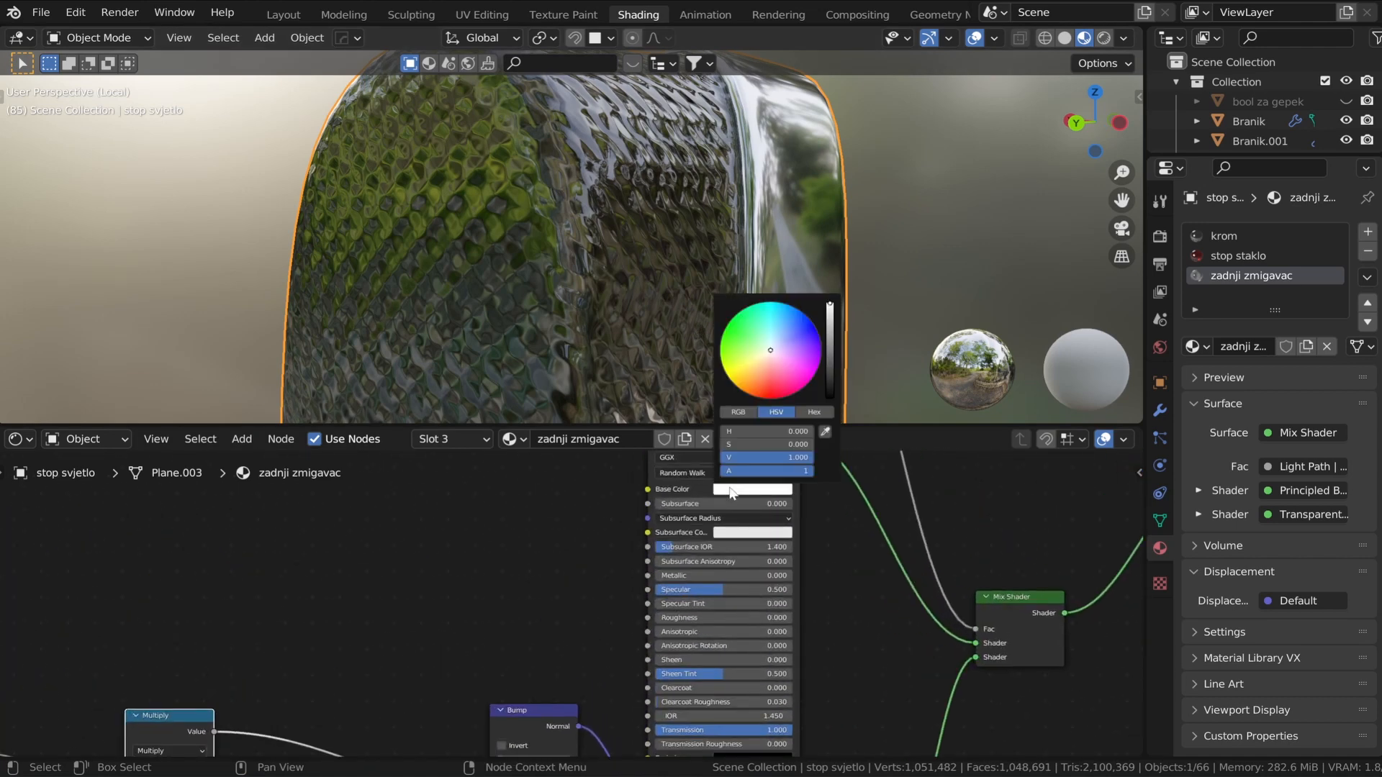
click(756, 361)
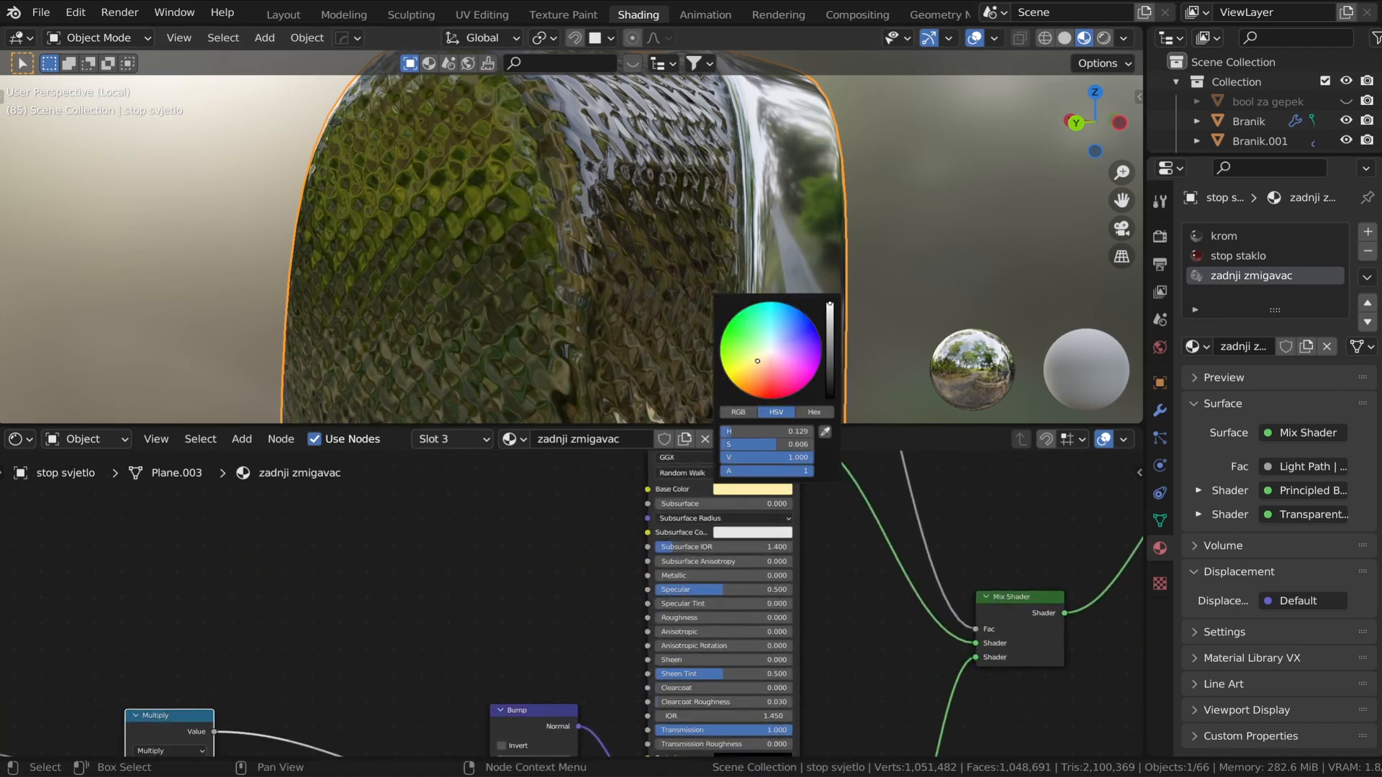
click(1102, 39)
mouse_move(653, 266)
middle_down()
mouse_move(848, 273)
mouse_move(636, 260)
mouse_move(702, 276)
middle_up()
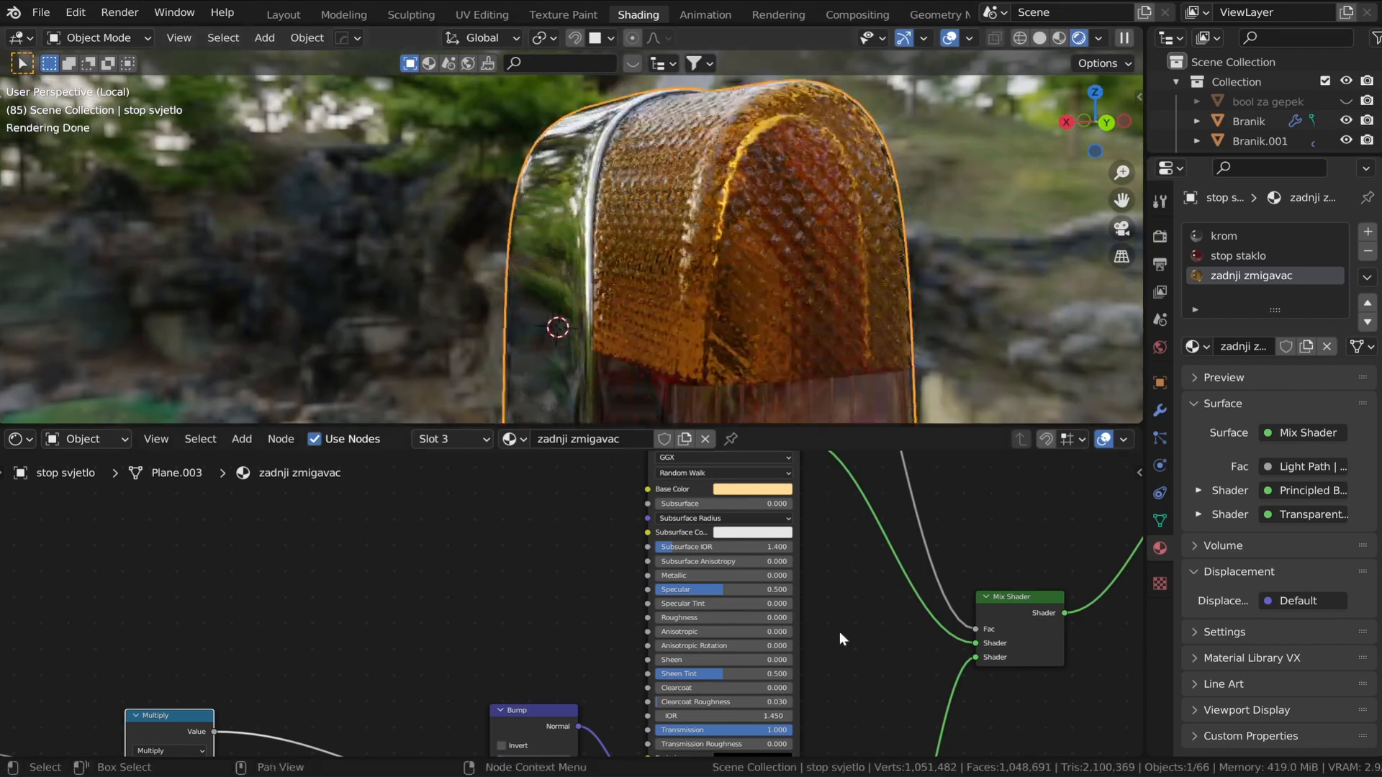
- Set the IOR of the indicator glass's Principled BSDF to 3
scroll(839, 632, down, 1)
middle_drag(852, 669, 793, 577)
scroll(741, 574, up, 2)
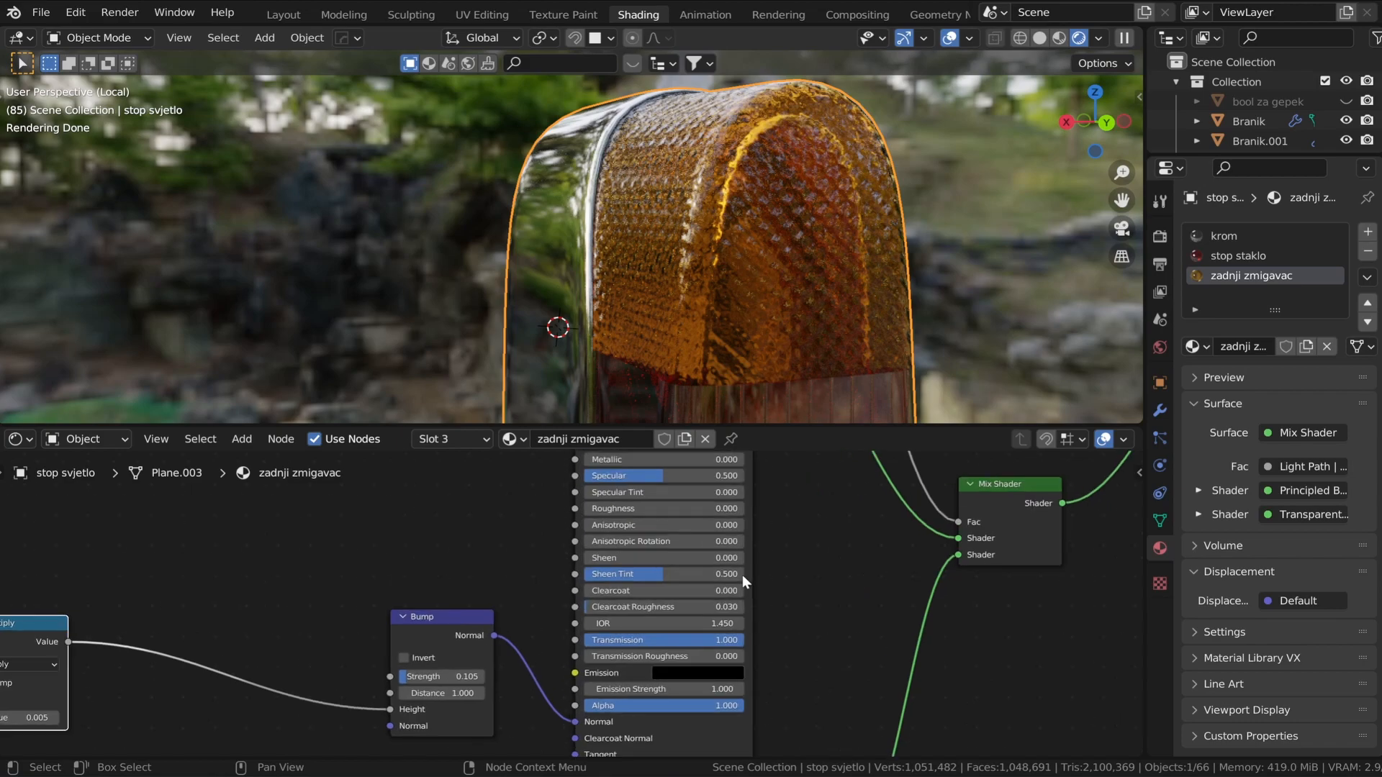
click(639, 623)
text(3)
key(Return)
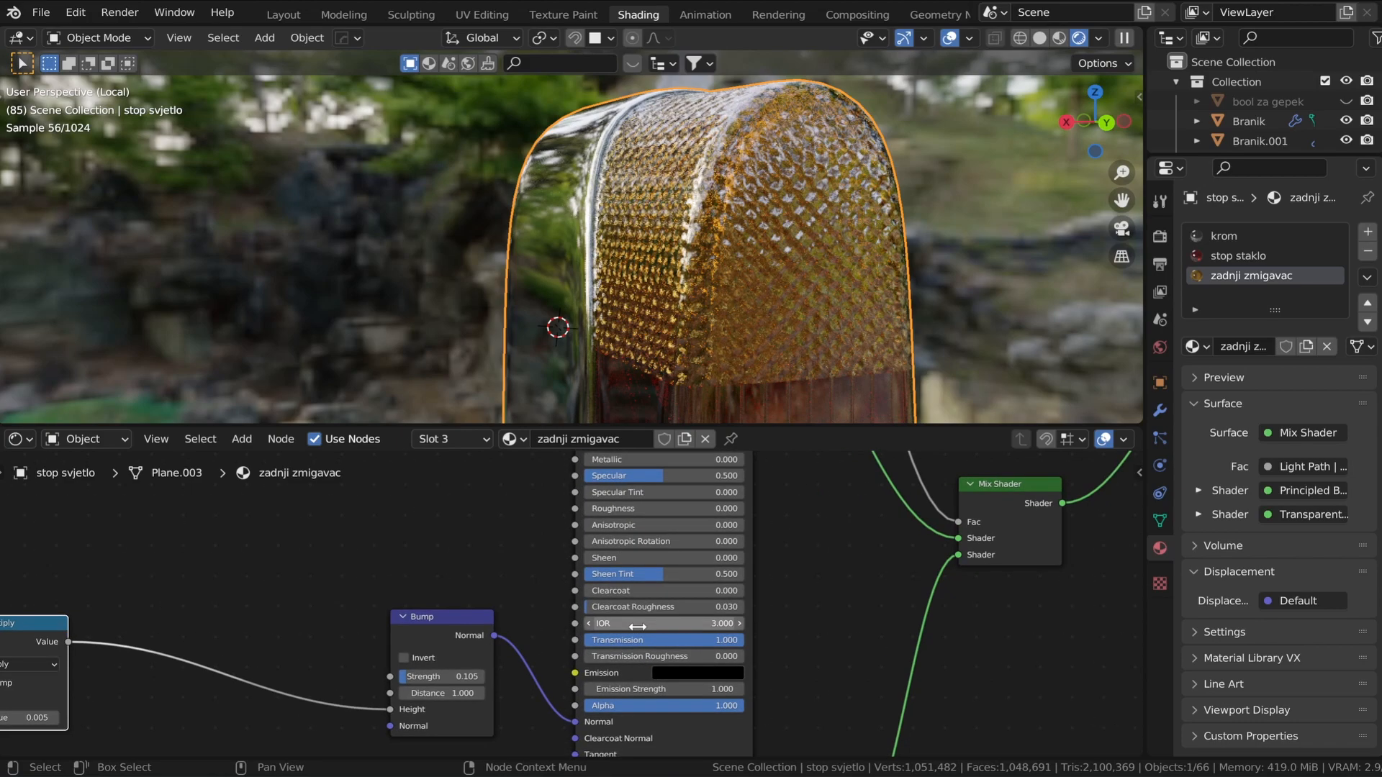
- Set the Bump node's Strength to about 0.096 and the Multiply node's second value to 0.001
middle_drag(725, 404, 820, 302)
scroll(574, 603, up, 1)
drag(444, 677, 429, 677)
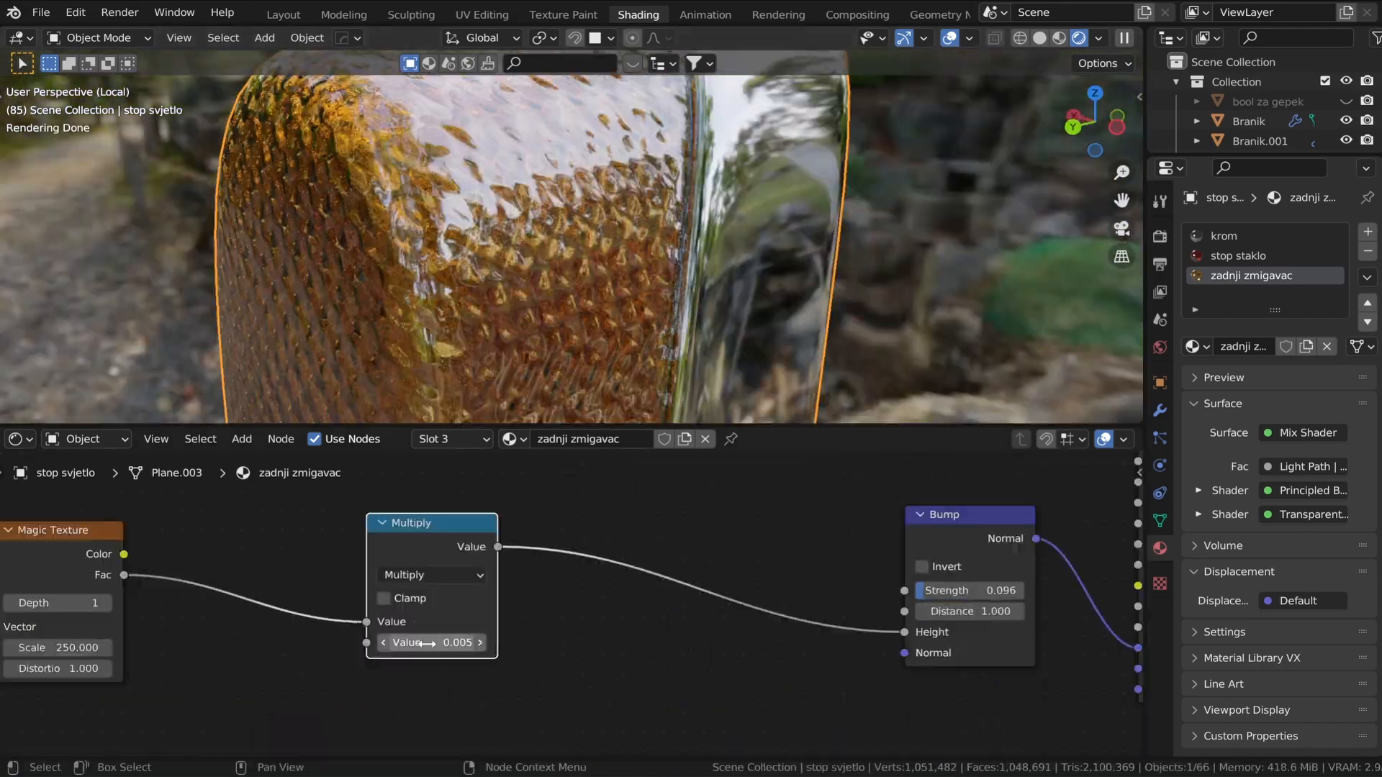
click(409, 640)
text(0.001)
key(Return)
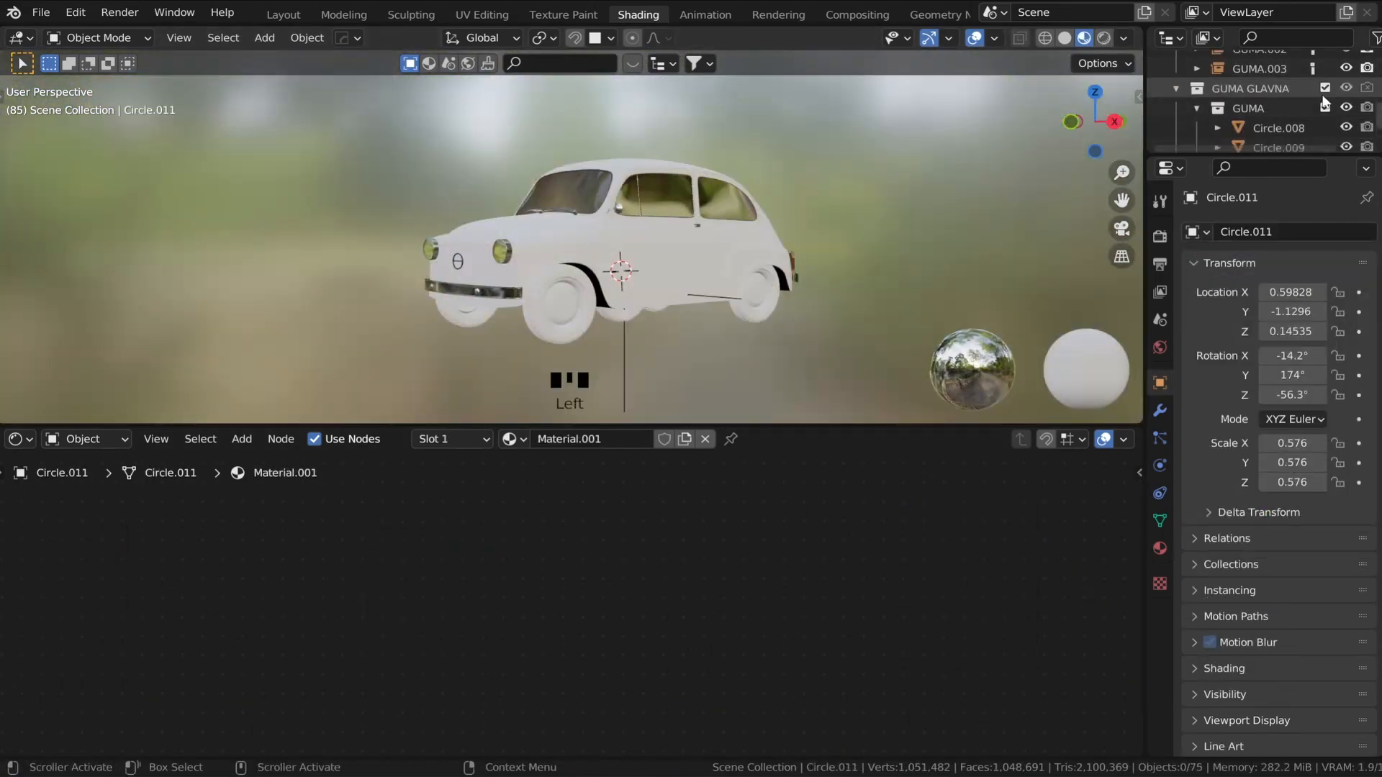
- Select all objects of the GUMA collection and isolate them in local view, framing the wheel's valve
middle_drag(828, 245, 875, 220)
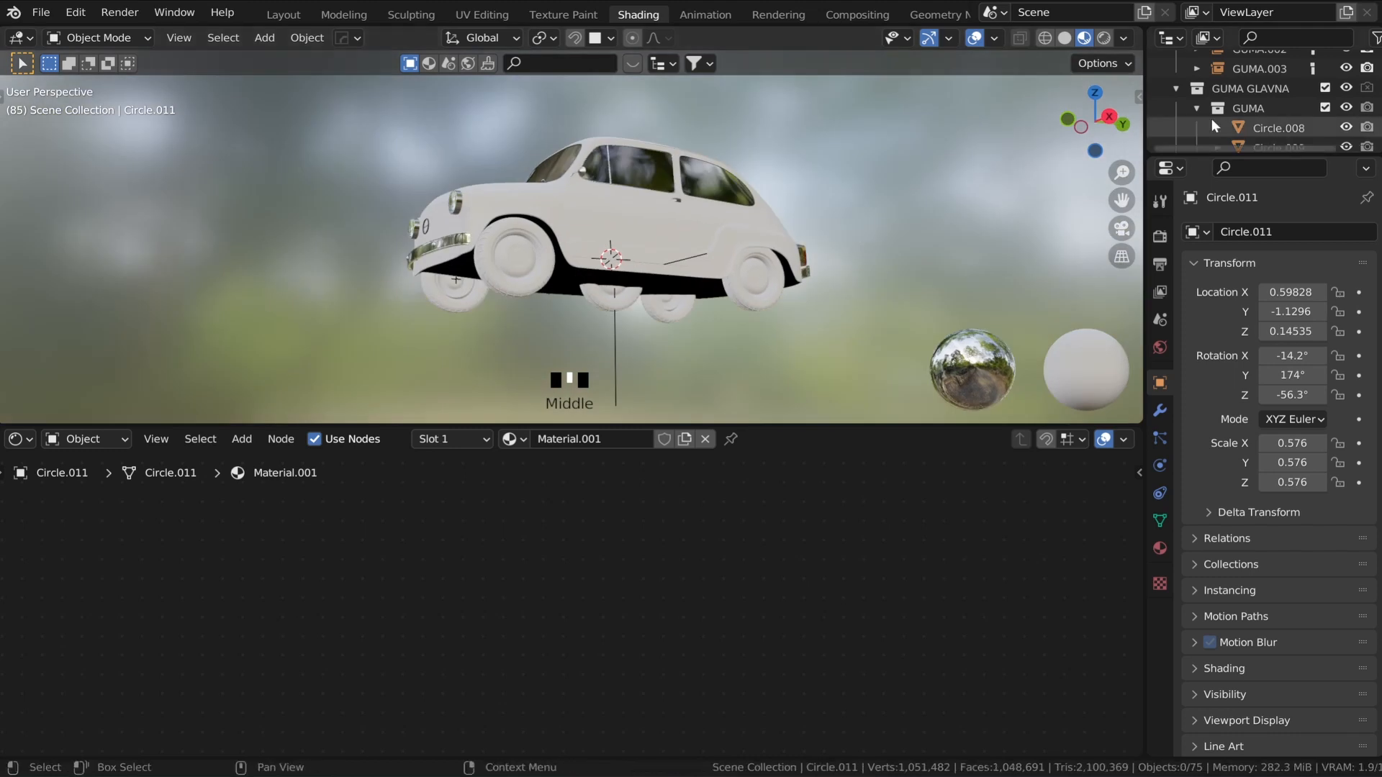
right_click(1242, 108)
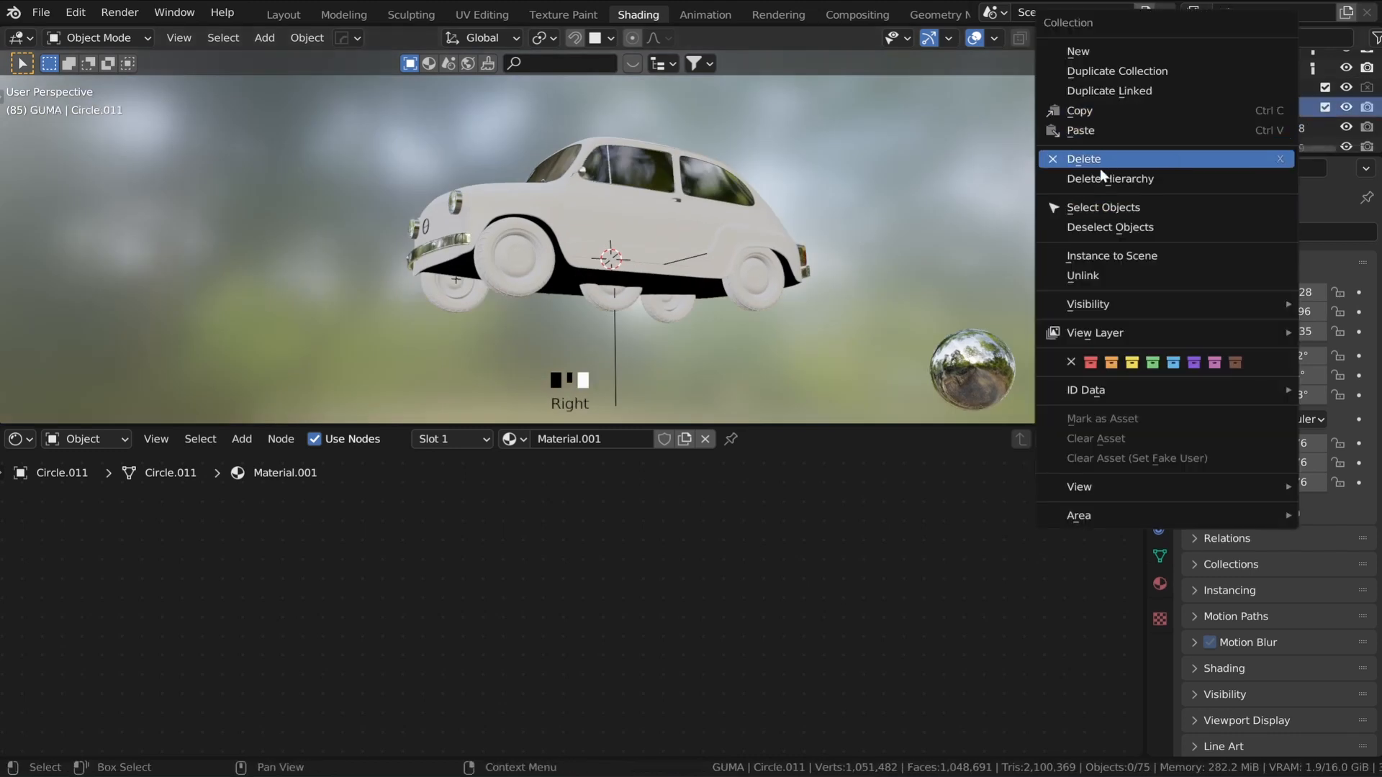
click(1109, 208)
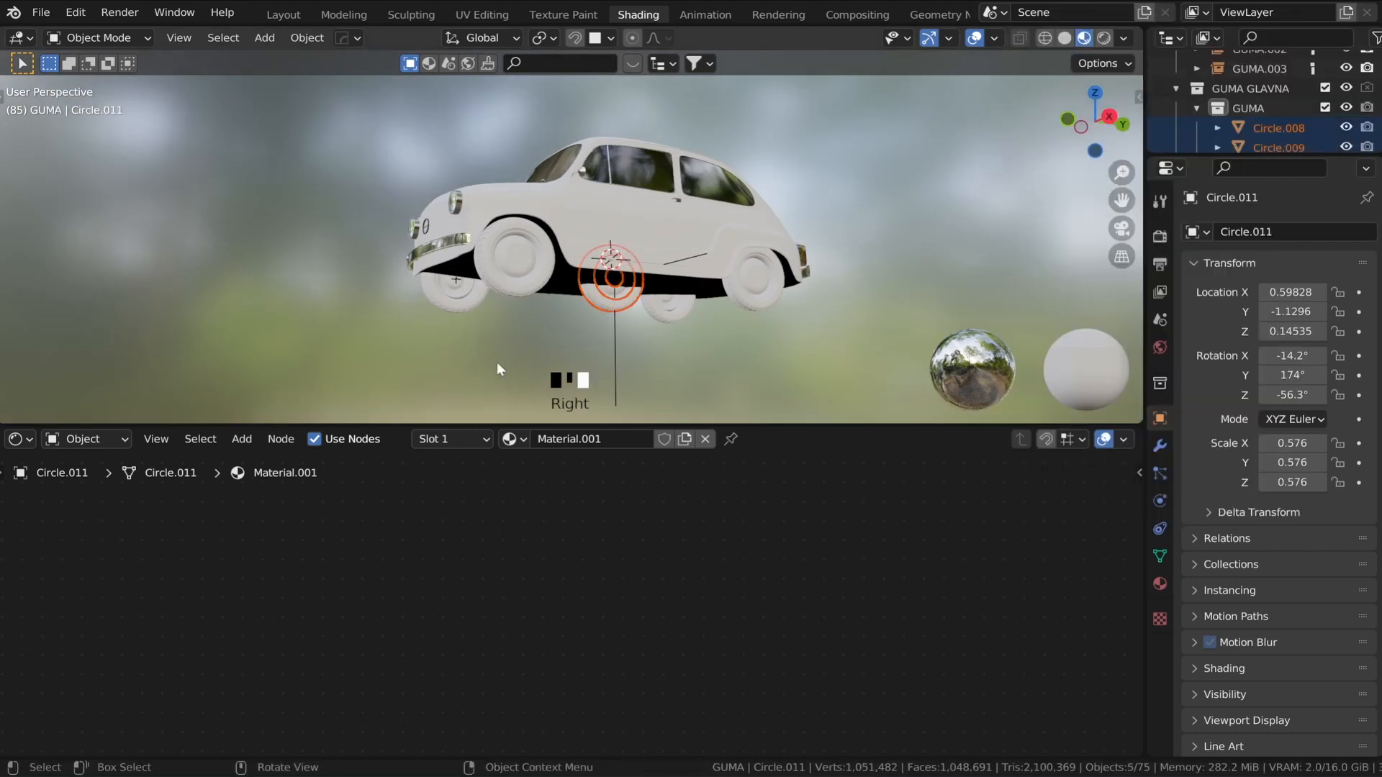
key(KP_Divide)
scroll(496, 362, up, 3)
shift+middle_drag(561, 209, 655, 243)
scroll(628, 227, up, 3)
scroll(574, 274, up, 1)
scroll(584, 264, up, 4)
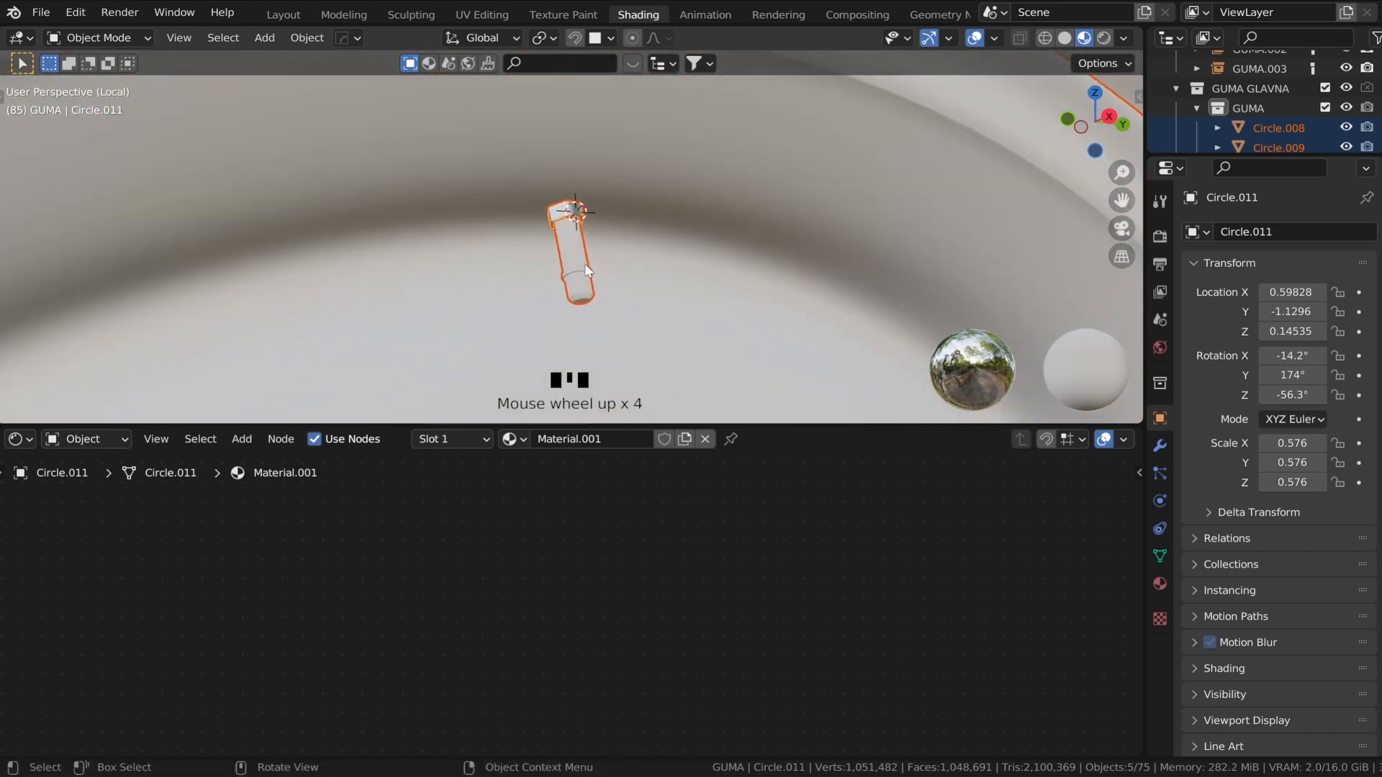
- Replace the material on the valve's small end piece with the existing "metal" material
click(564, 213)
click(562, 212)
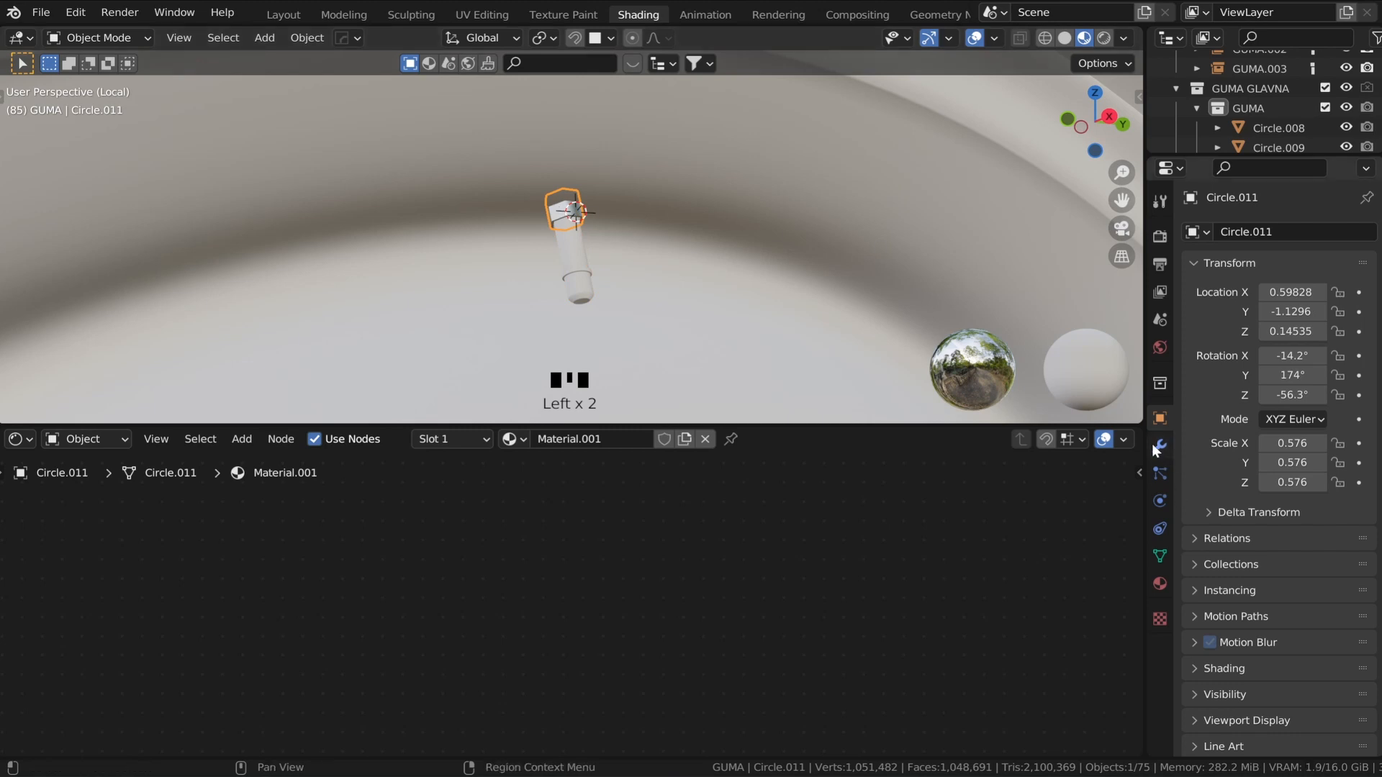
click(1160, 581)
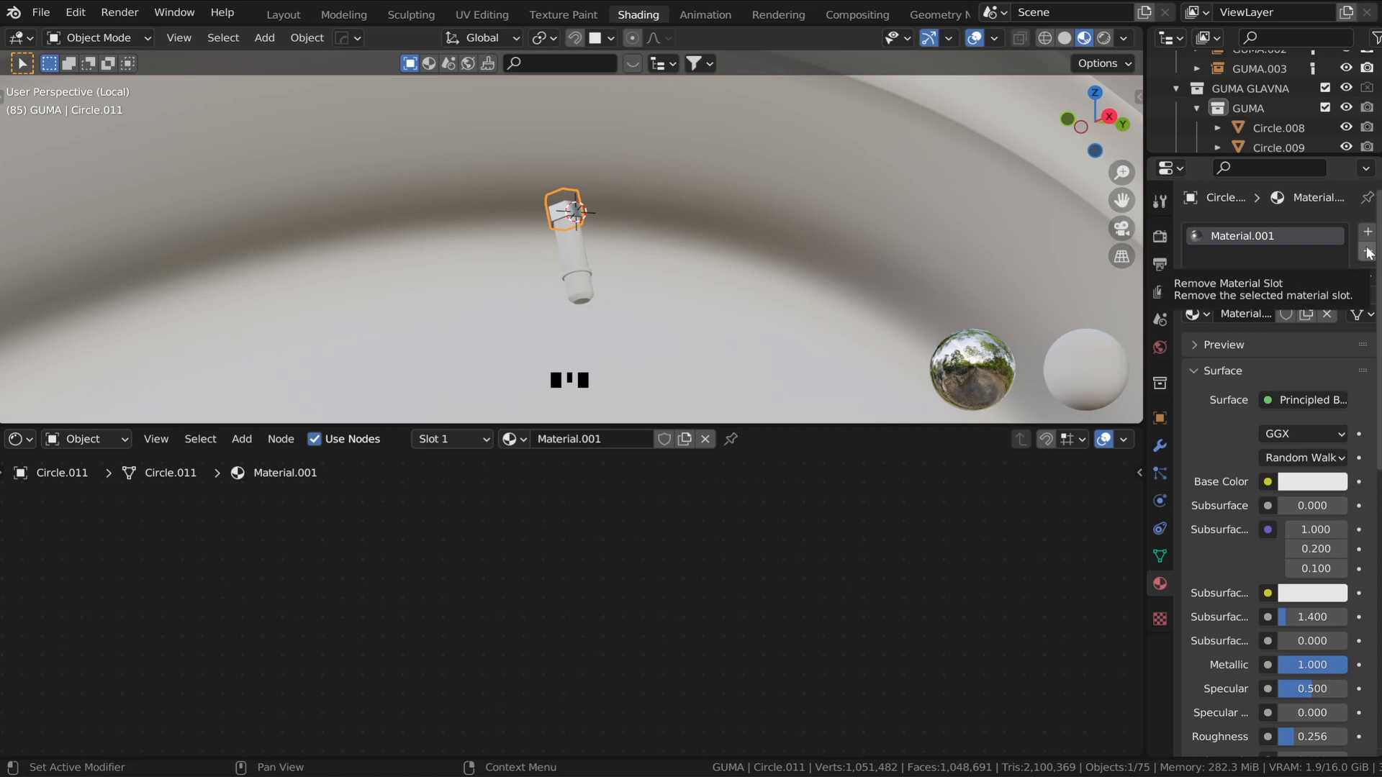
click(1205, 315)
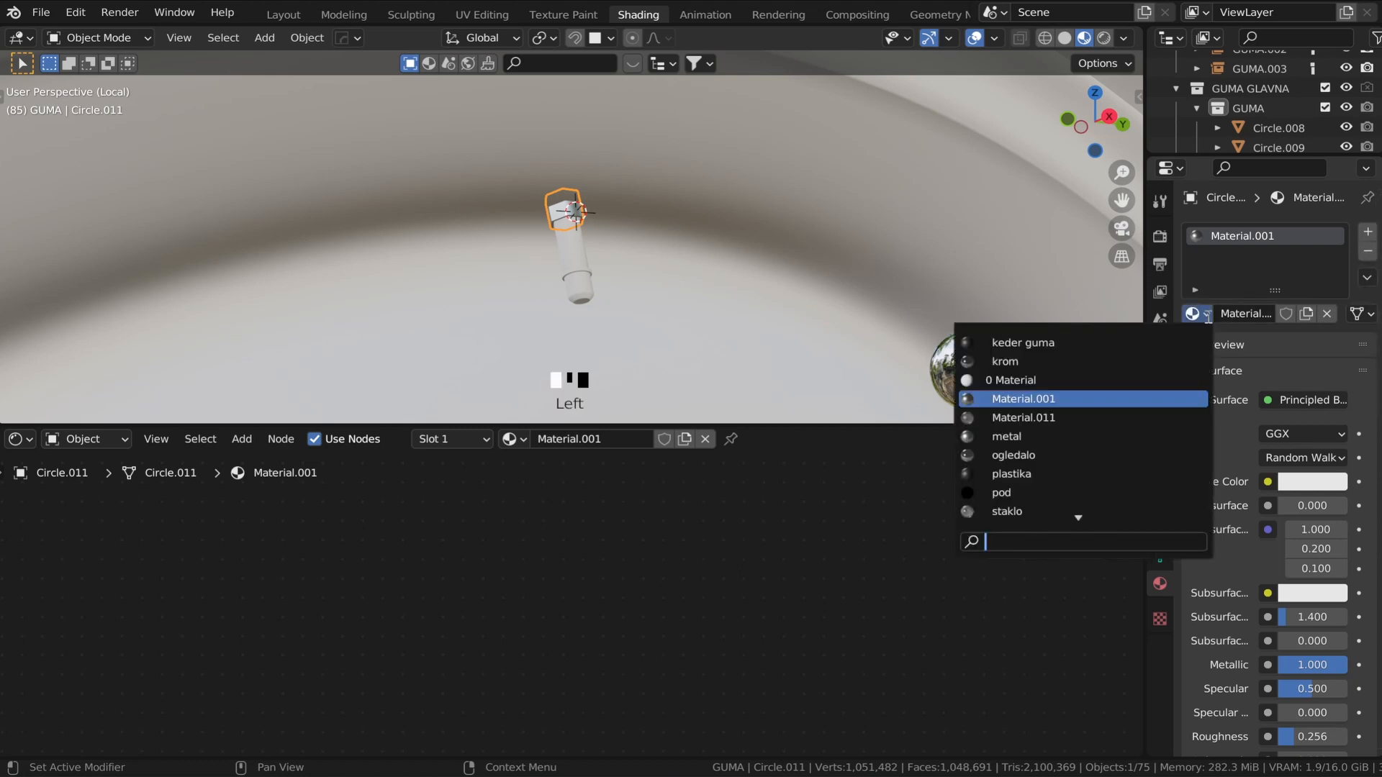
click(1007, 437)
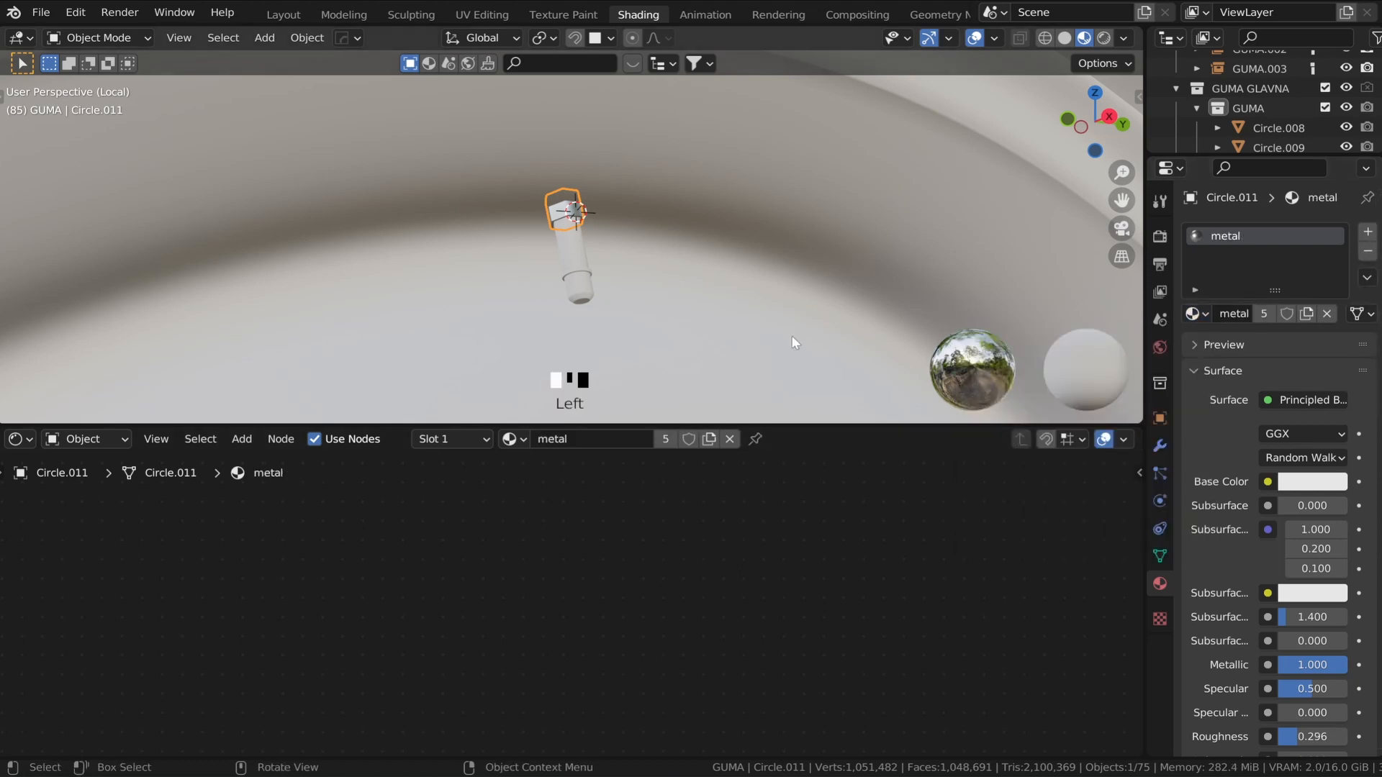
- Assign the existing "keder guma" rubber material to the valve stem and check it up close
click(564, 240)
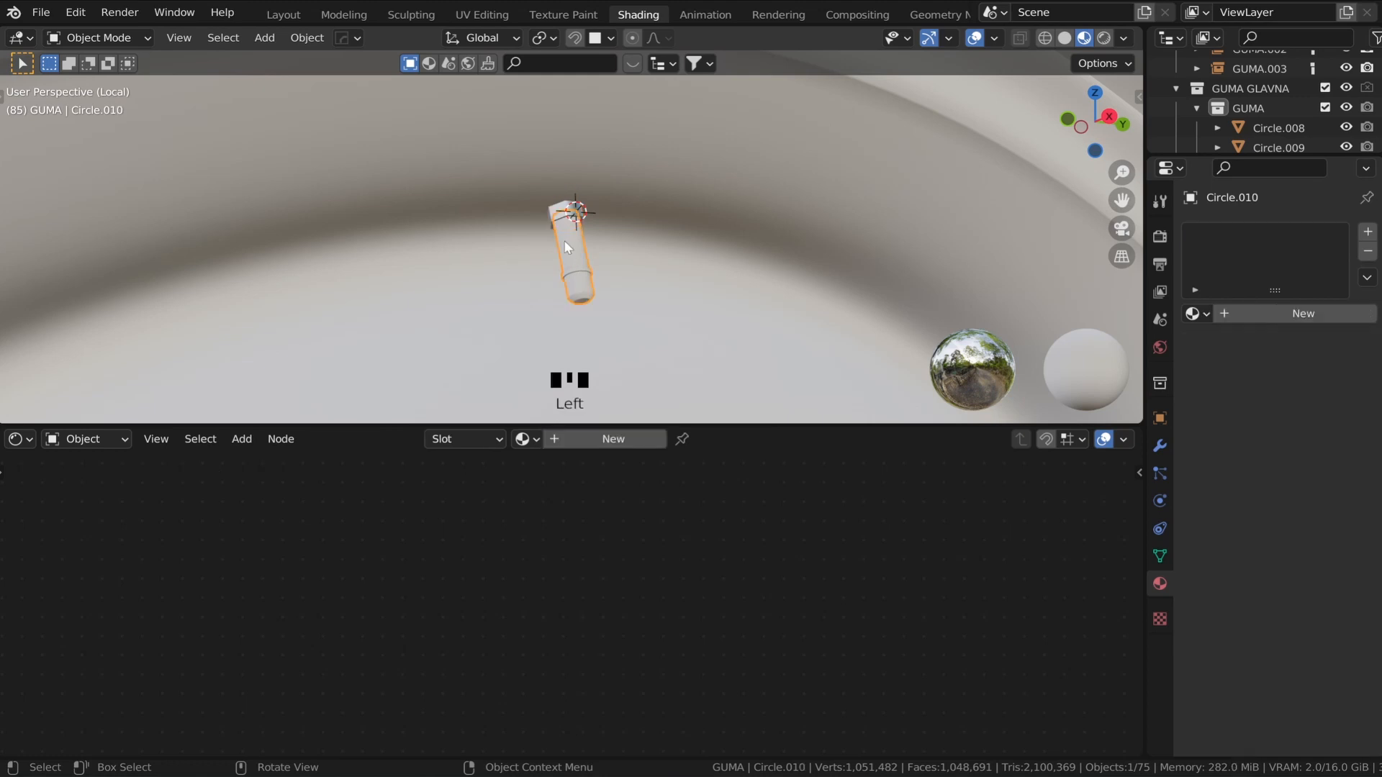
click(1196, 313)
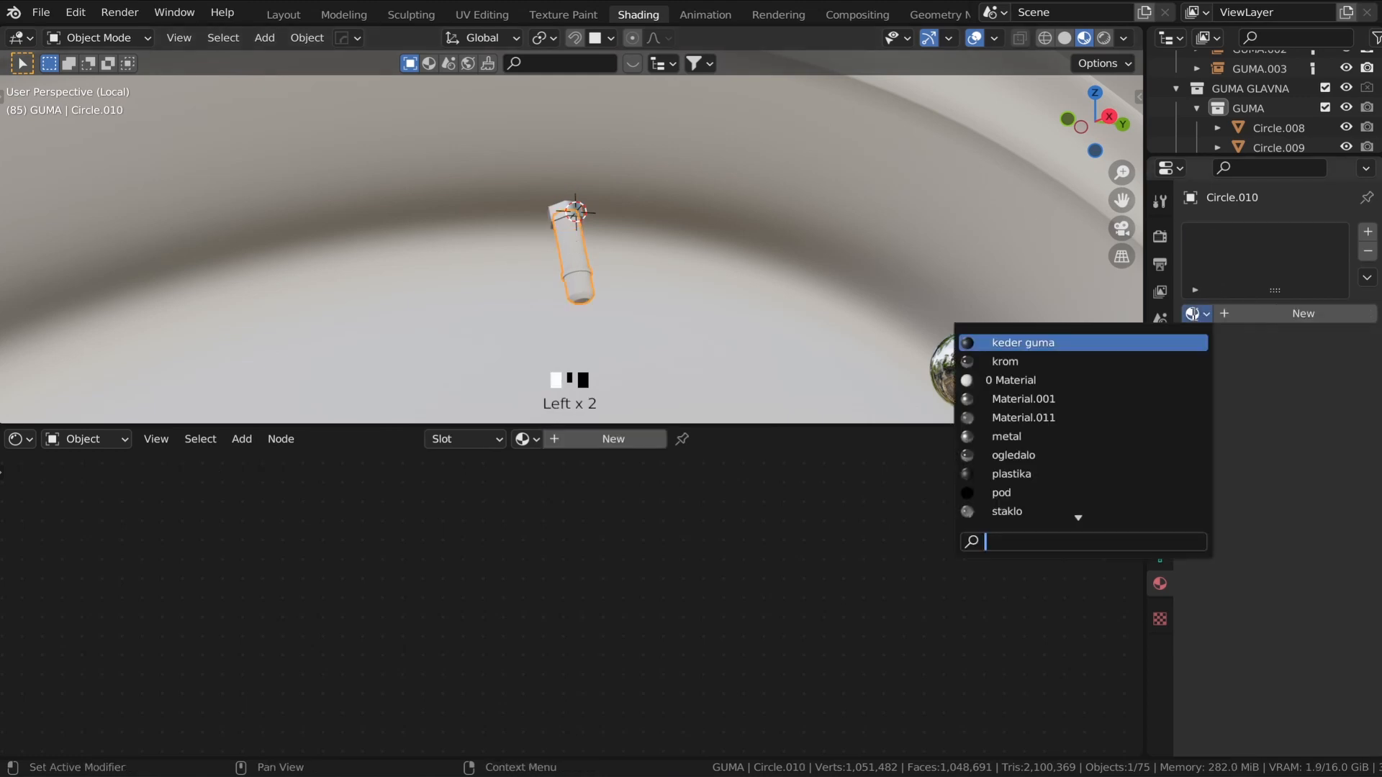
click(1019, 343)
middle_drag(884, 301, 637, 210)
scroll(684, 193, up, 4)
scroll(681, 196, down, 4)
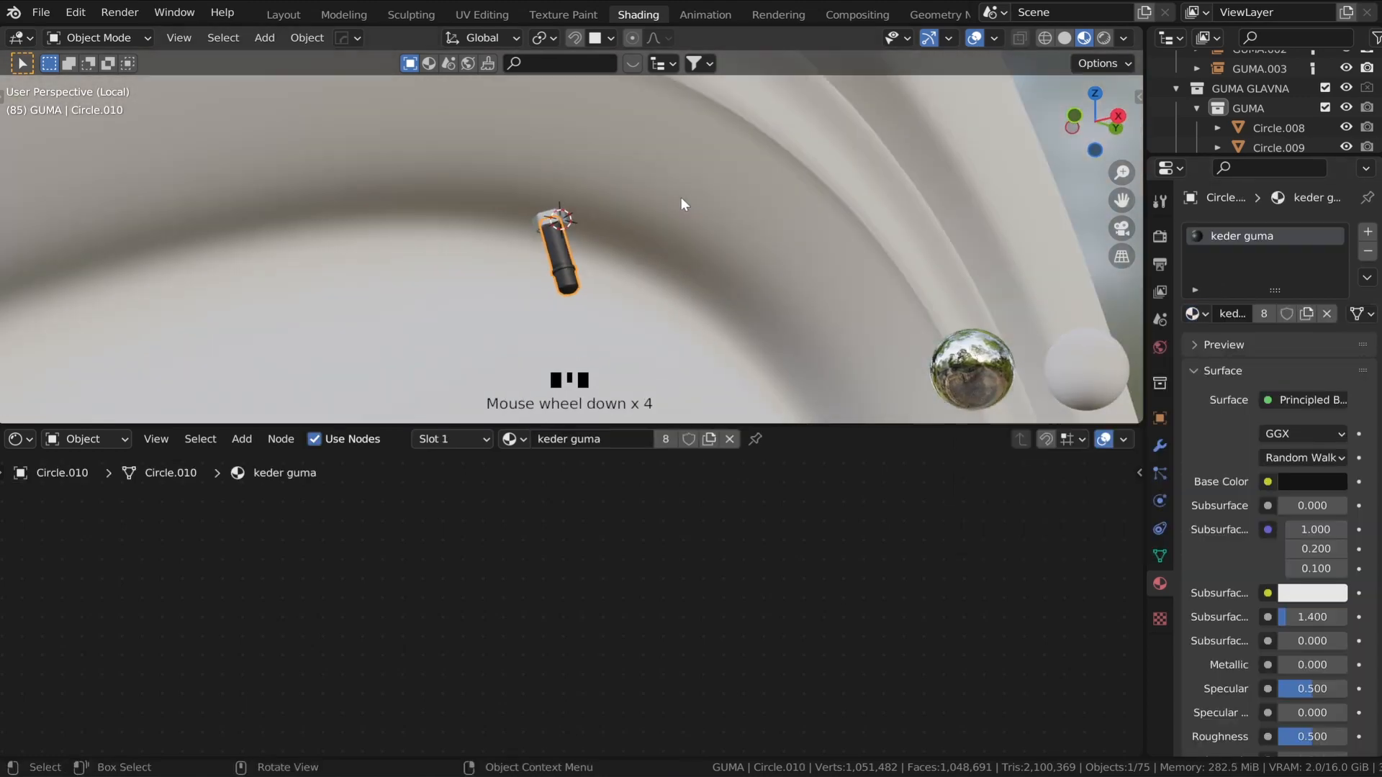
scroll(681, 197, down, 8)
- Assign the existing "metal" material to the wheel rim
click(632, 298)
scroll(621, 317, down, 1)
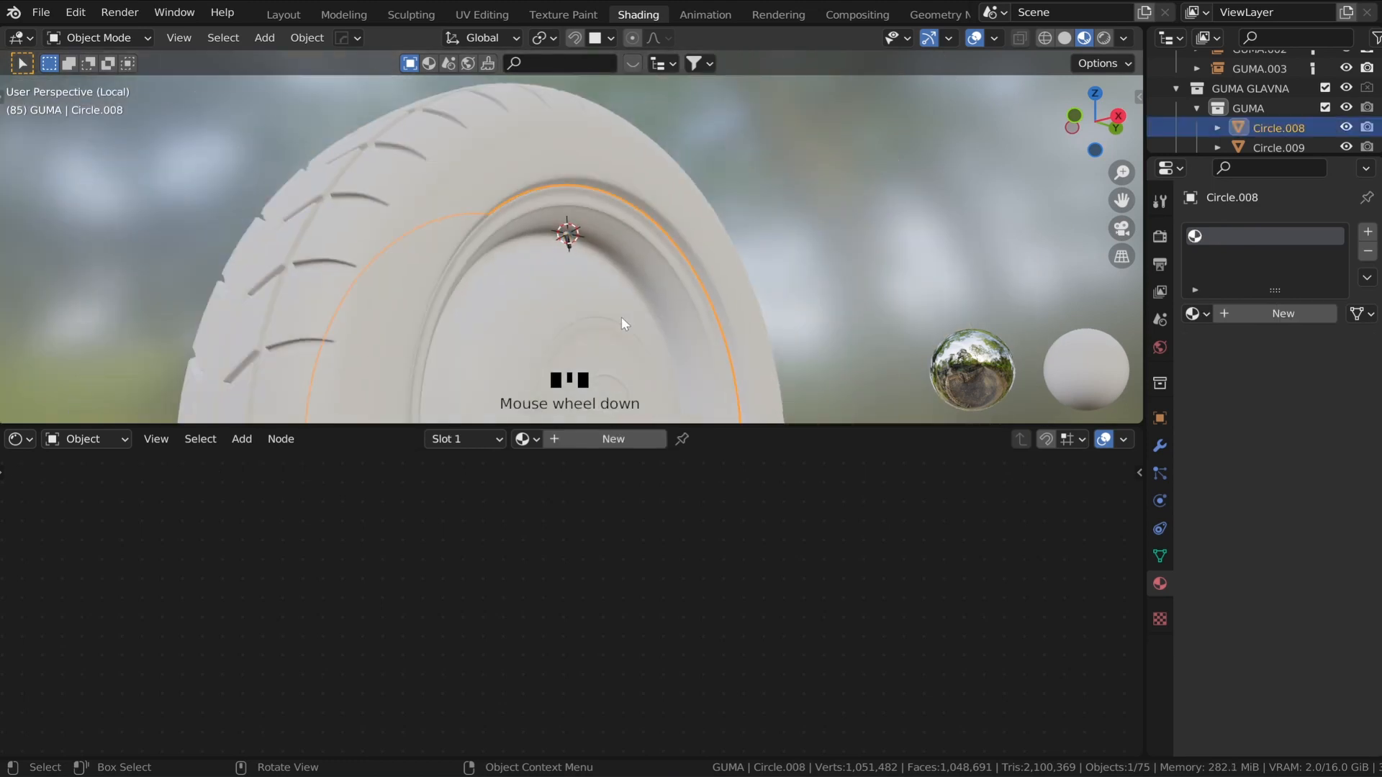
shift+middle_drag(624, 323, 496, 205)
scroll(653, 184, down, 2)
click(1203, 313)
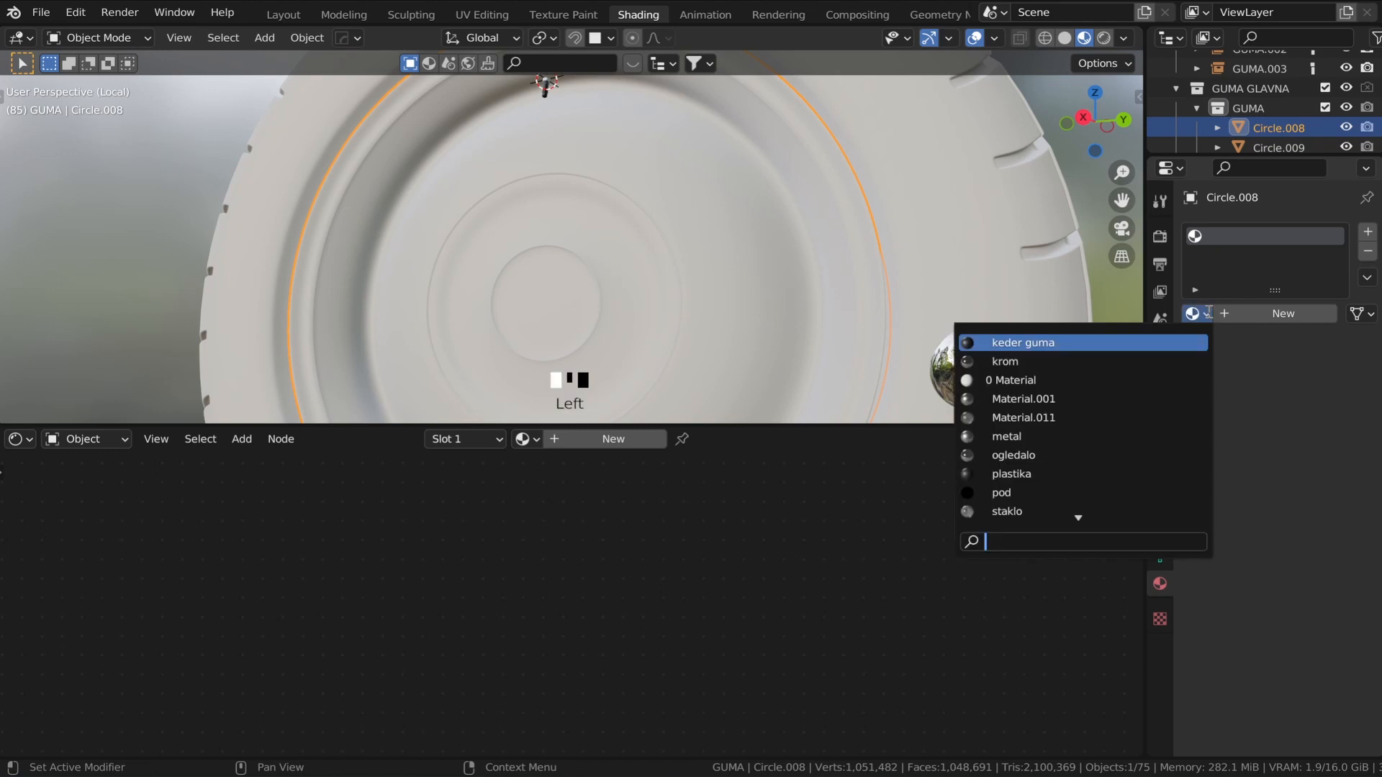
click(1045, 434)
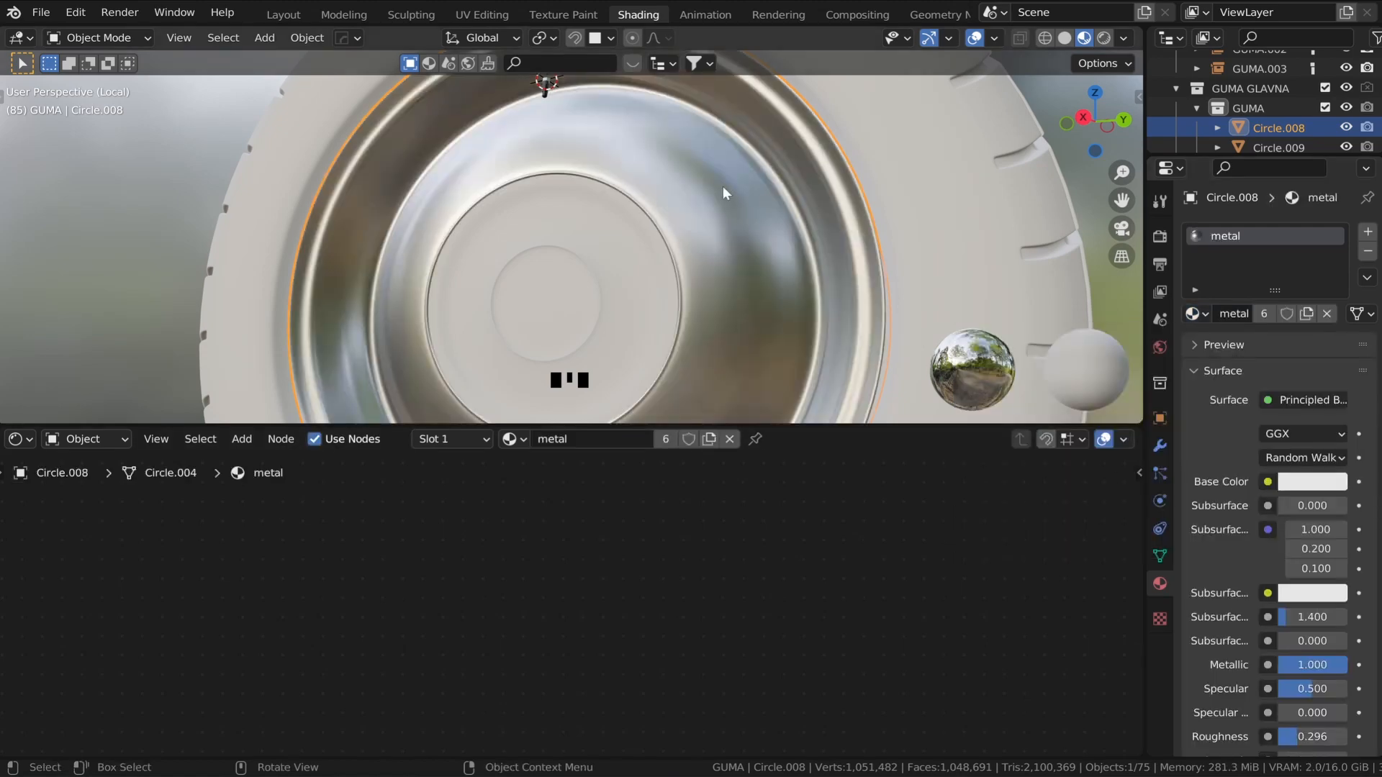
- Inspect the rim up close and duplicate its metal material as an independent copy
middle_drag(723, 185, 853, 180)
scroll(852, 180, up, 2)
scroll(853, 180, up, 2)
middle_drag(676, 201, 672, 240)
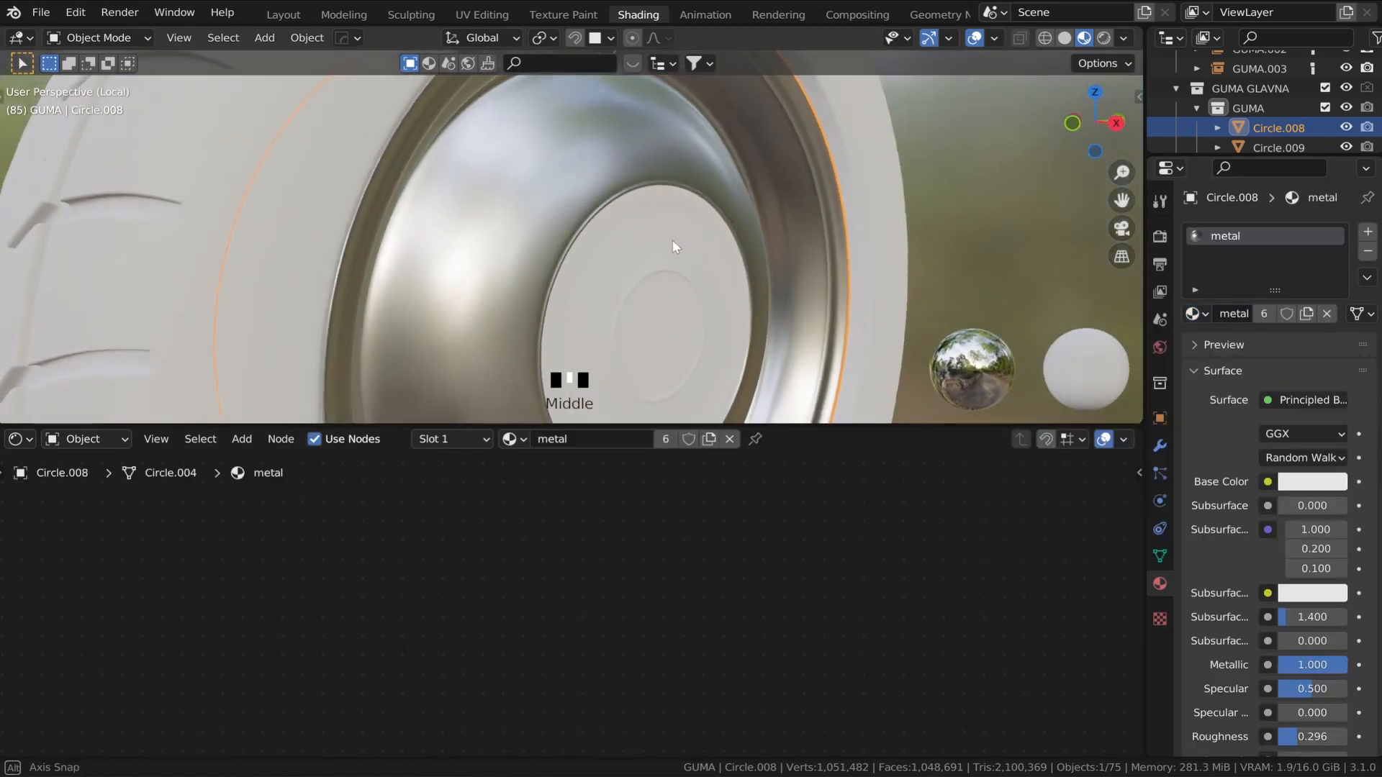
click(1312, 314)
scroll(732, 509, down, 9)
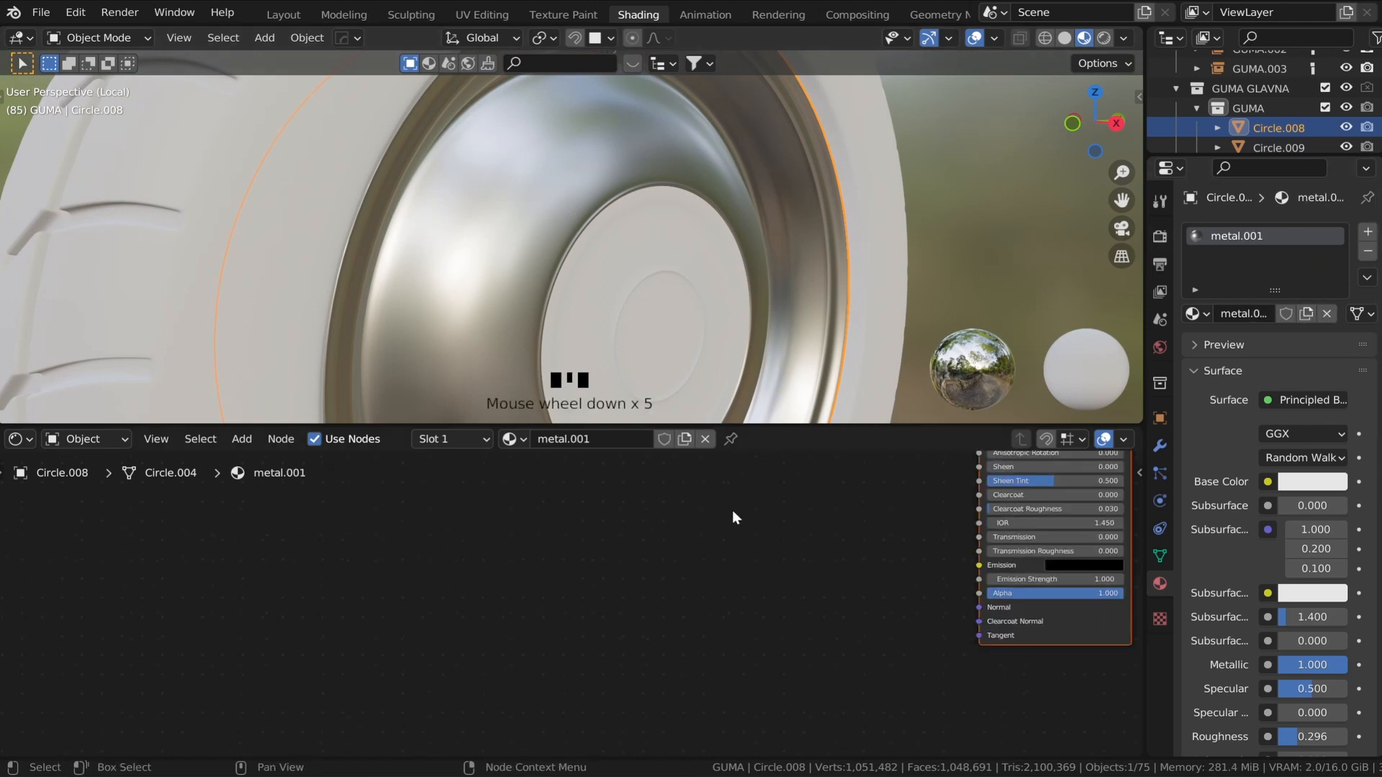
- Move the Material Output node of the rim material farther away from the Principled BSDF to make room between them
middle_drag(732, 509, 539, 595)
scroll(714, 493, down, 3)
click(878, 551)
drag(764, 516, 983, 595)
scroll(756, 581, down, 2)
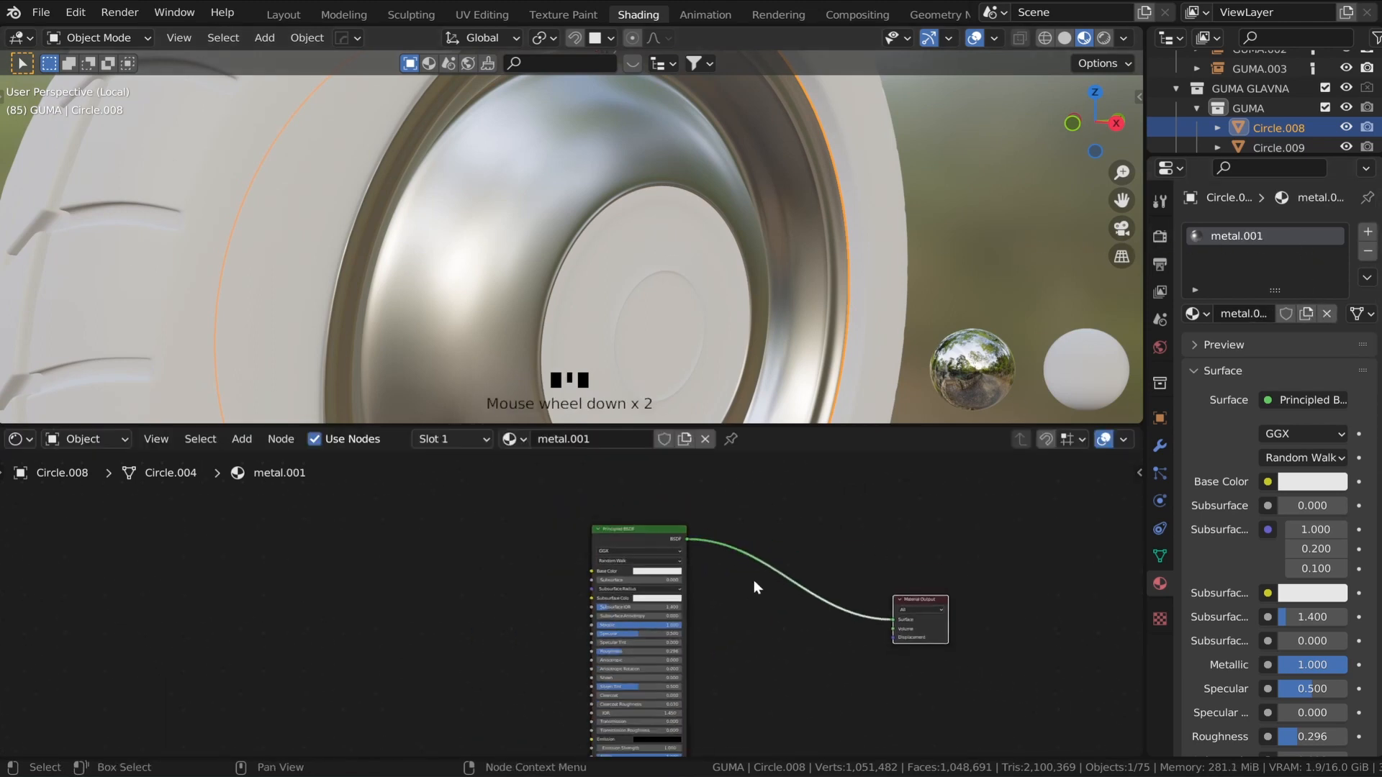
middle_drag(734, 572, 729, 540)
scroll(705, 564, up, 2)
scroll(564, 521, down, 6)
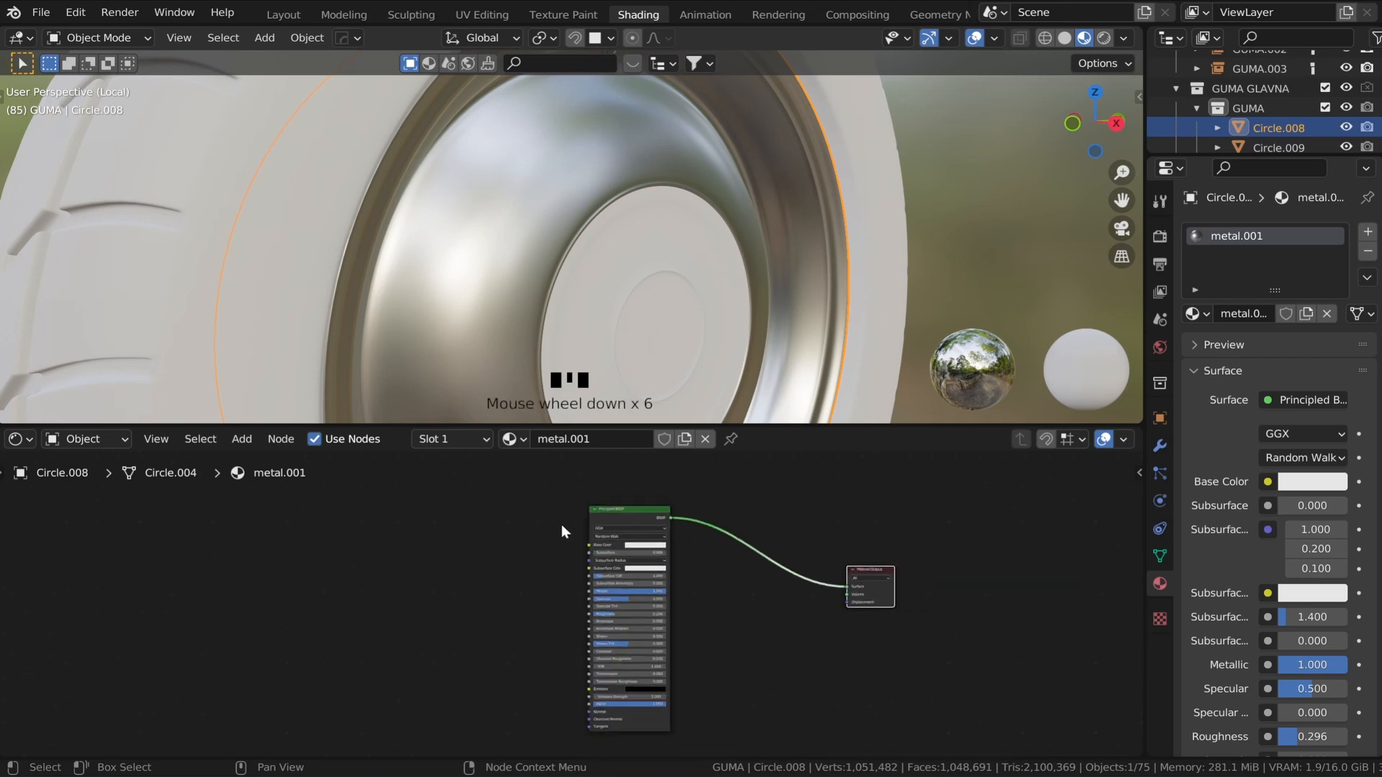
- Add a Noise Texture node to the metal.001 material, placed below and to the left of the Principled BSDF
middle_click(496, 568)
key(shift+a)
click(444, 556)
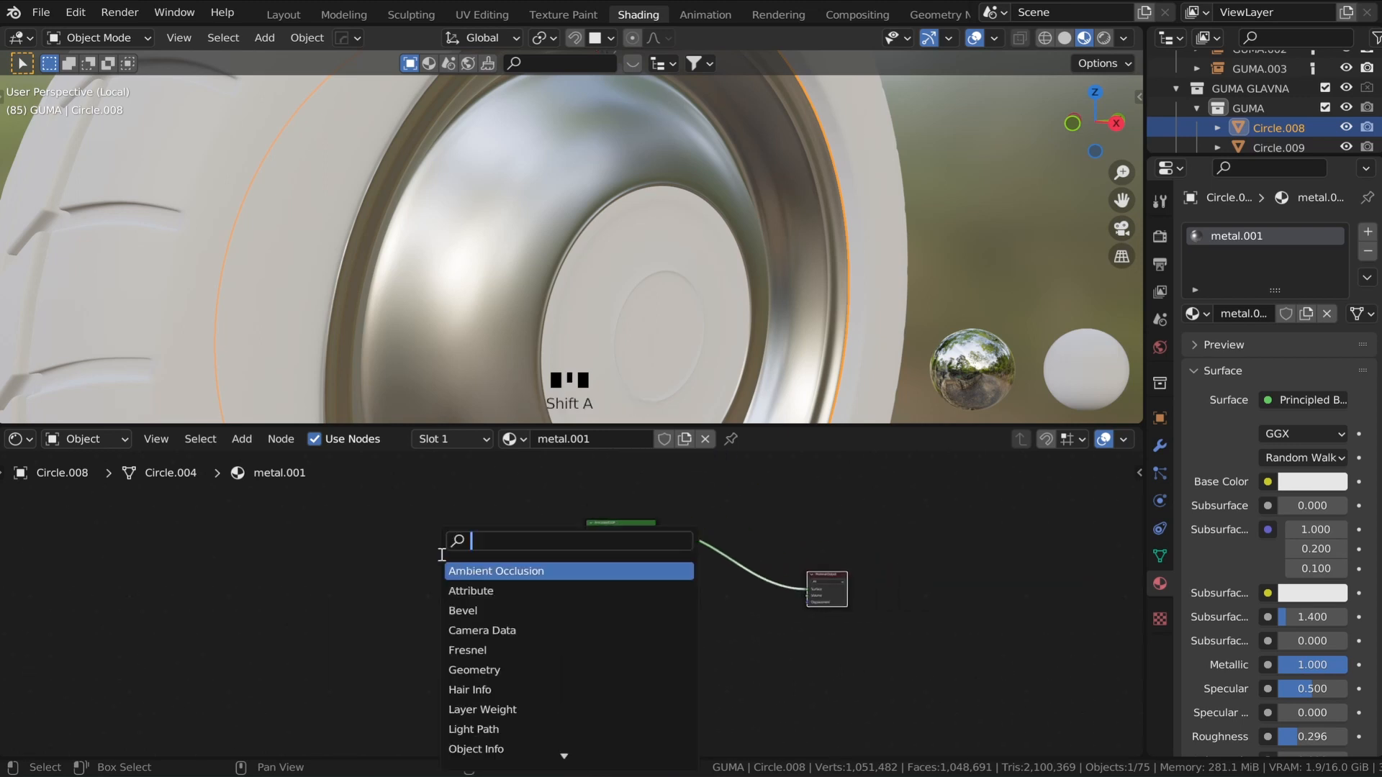
text(NOIS)
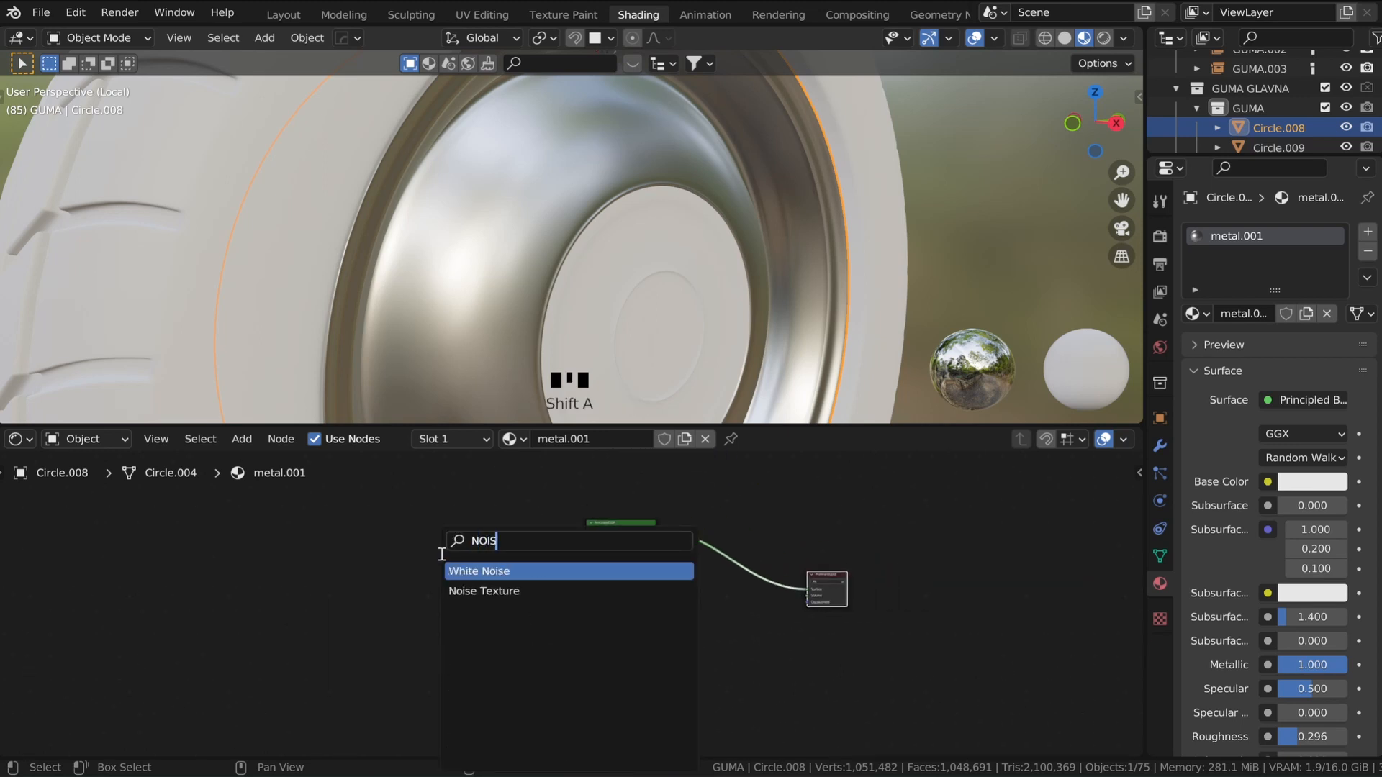
key(Down)
key(Return)
click(509, 711)
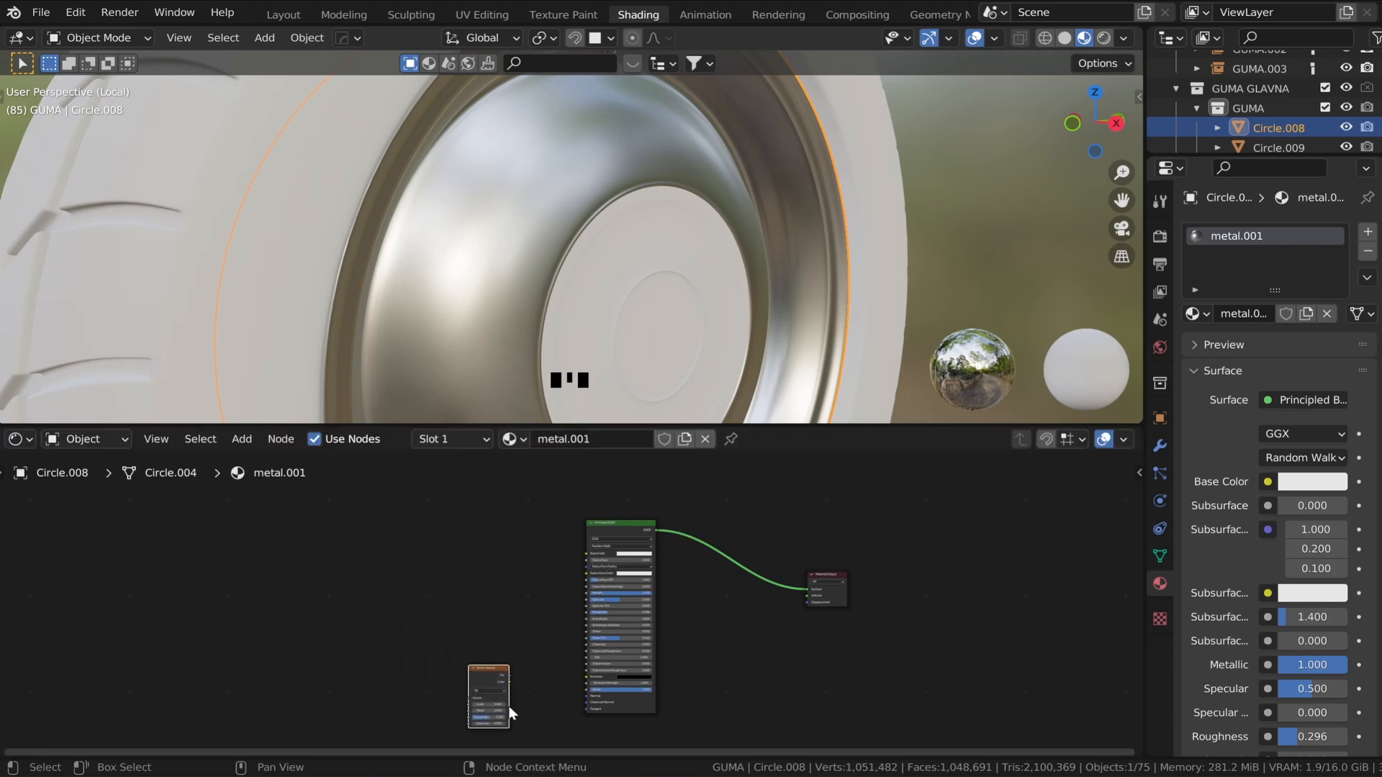
click(482, 669)
scroll(481, 669, up, 10)
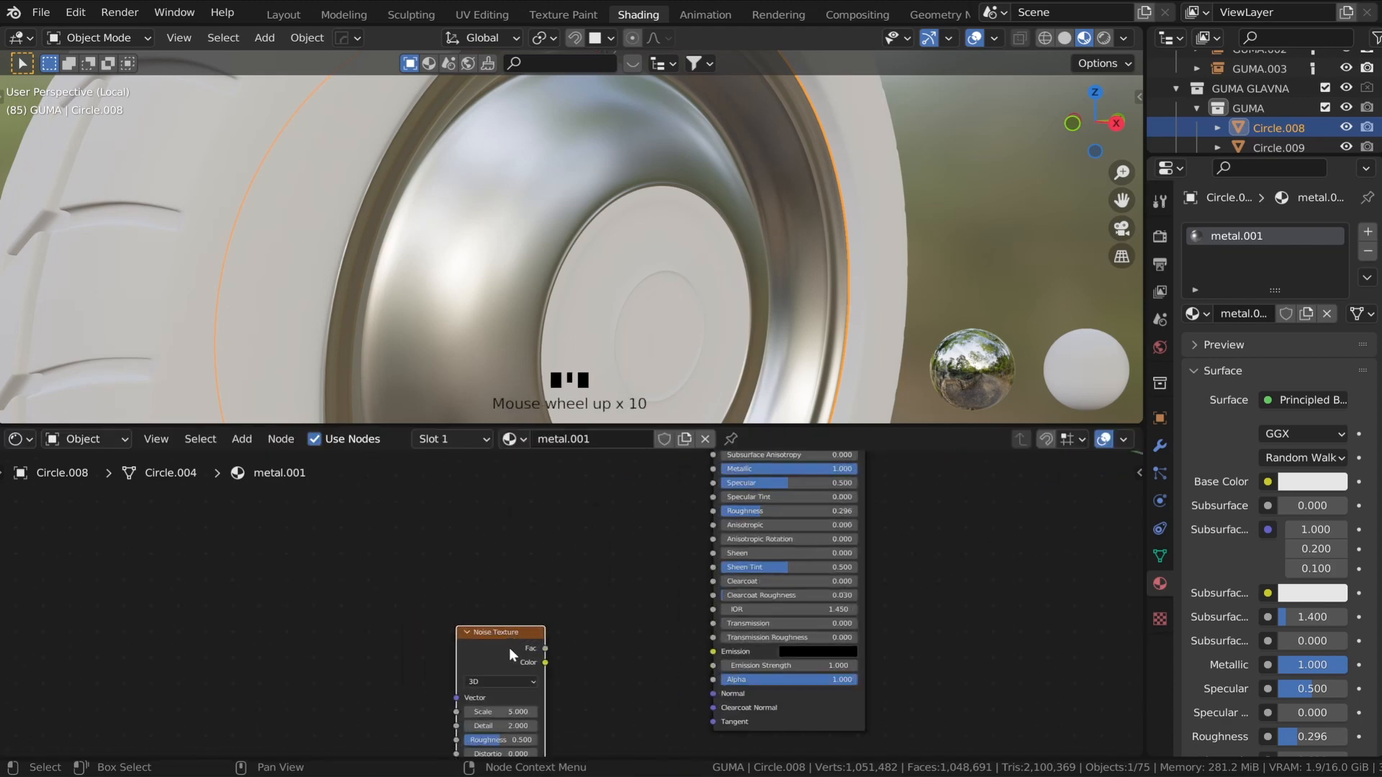
- Add Texture Coordinate and Mapping nodes to the Noise Texture, feeding the Mapping vector from the Object coordinates
click(491, 636)
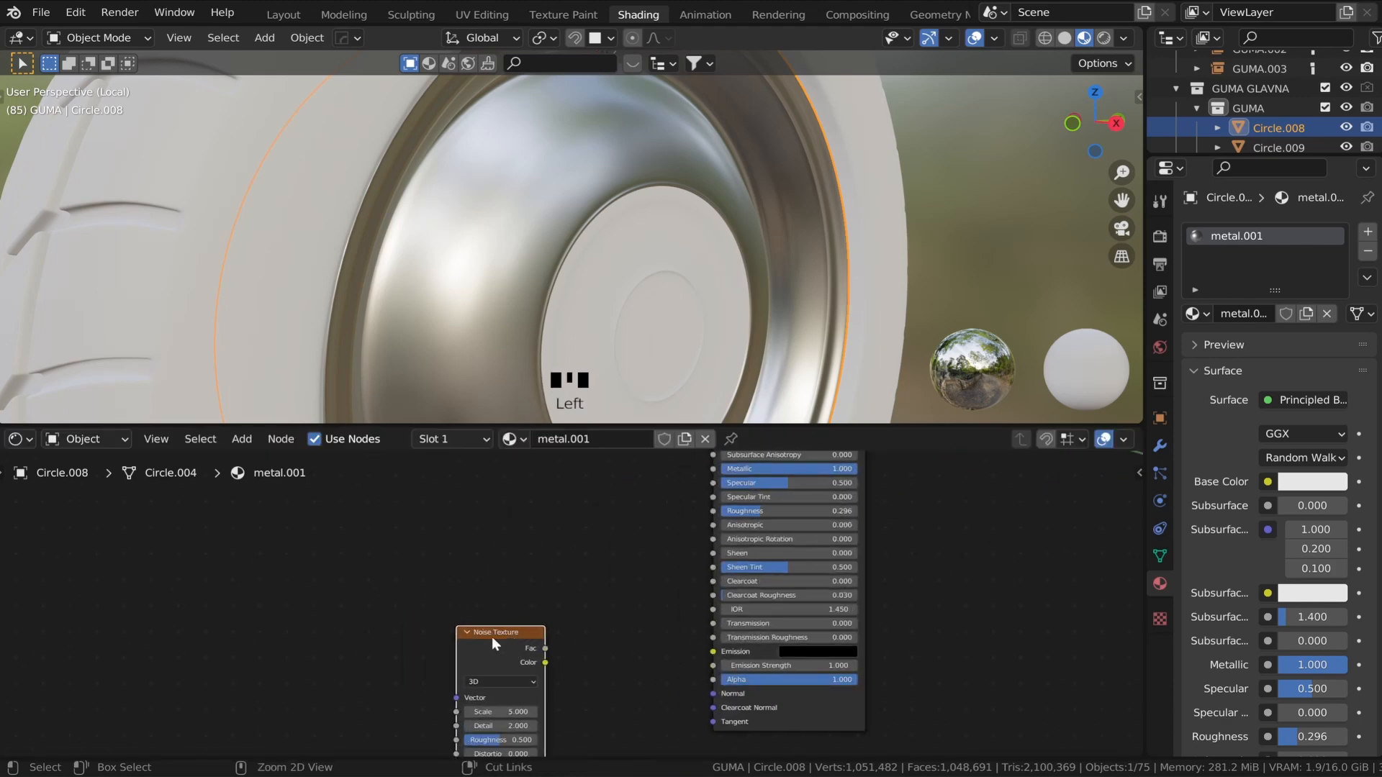
key(ctrl+t)
middle_drag(491, 641, 380, 567)
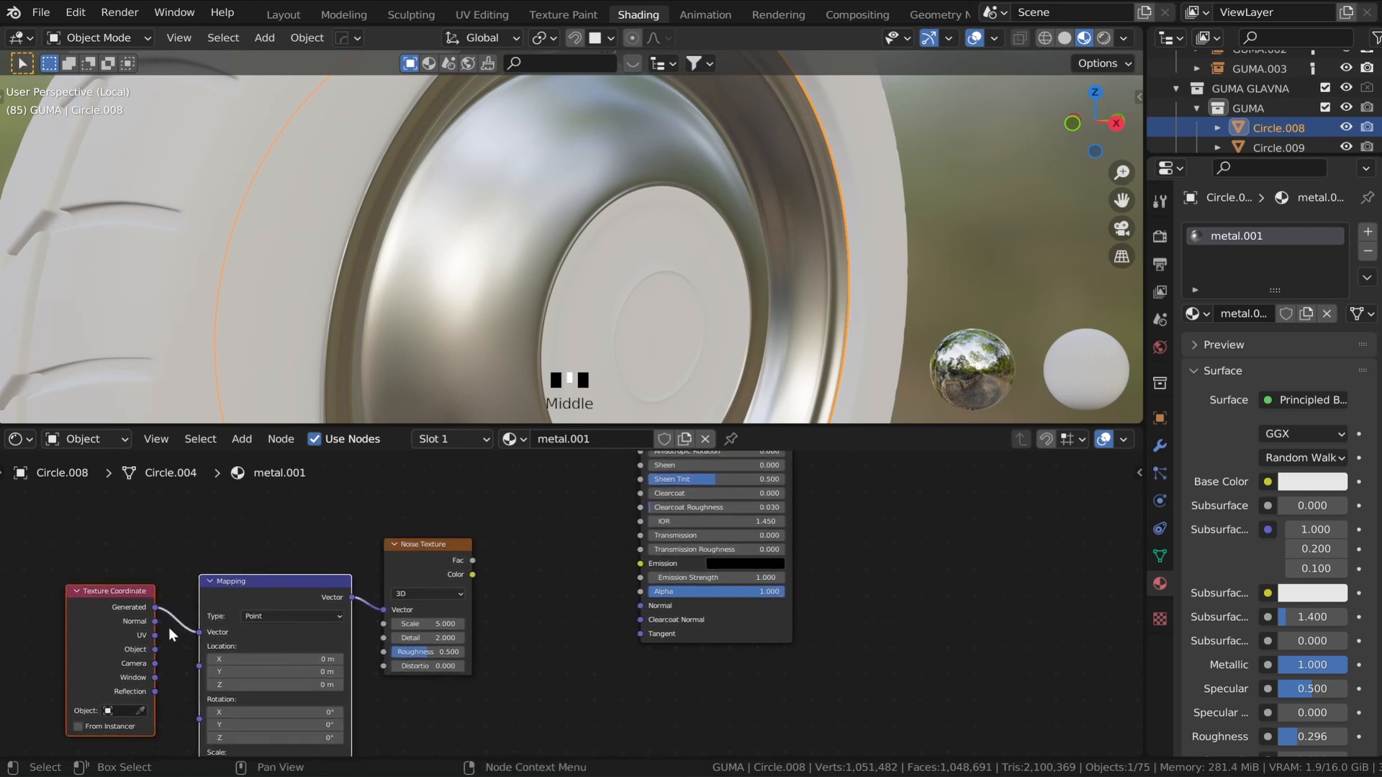
drag(154, 649, 199, 633)
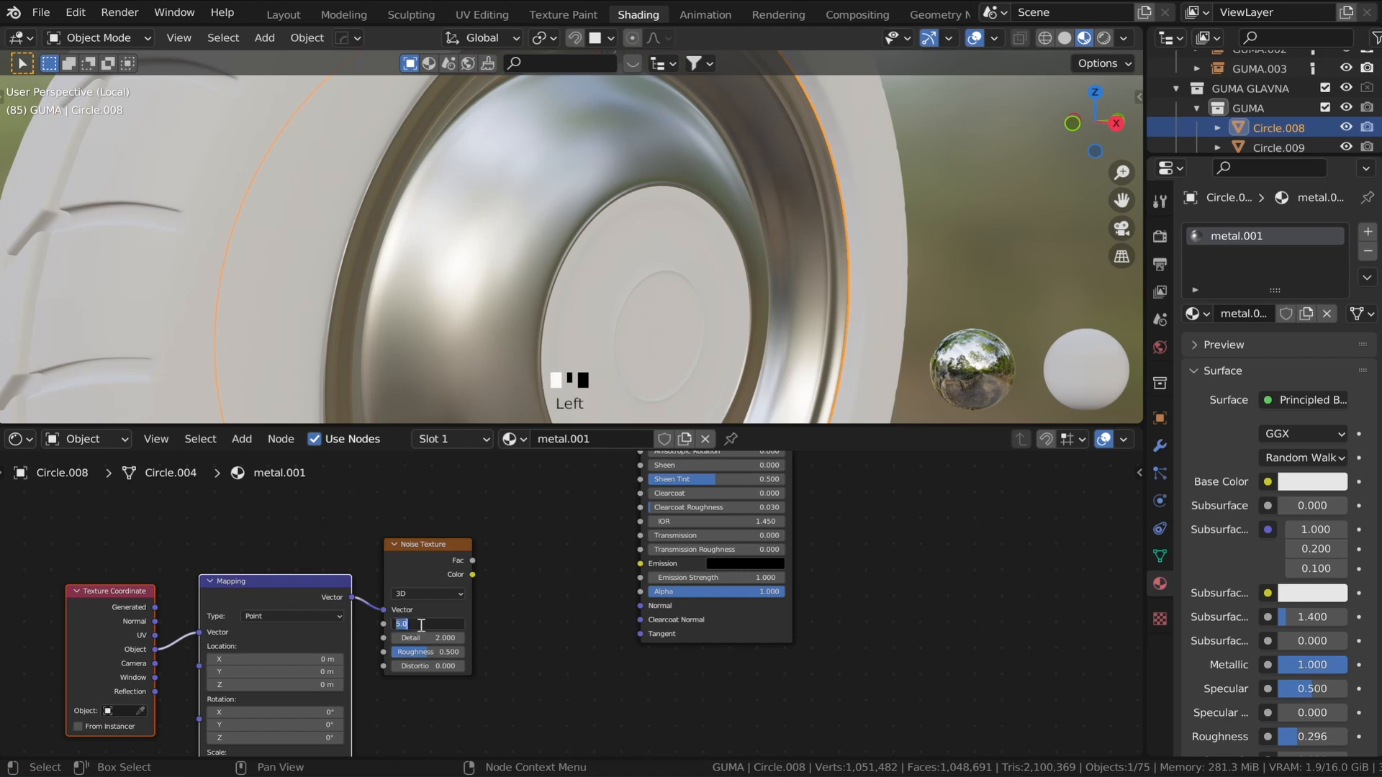
- Set the Noise Texture's scale to 200, detail to 0 and roughness to 0
text(00)
key(Return)
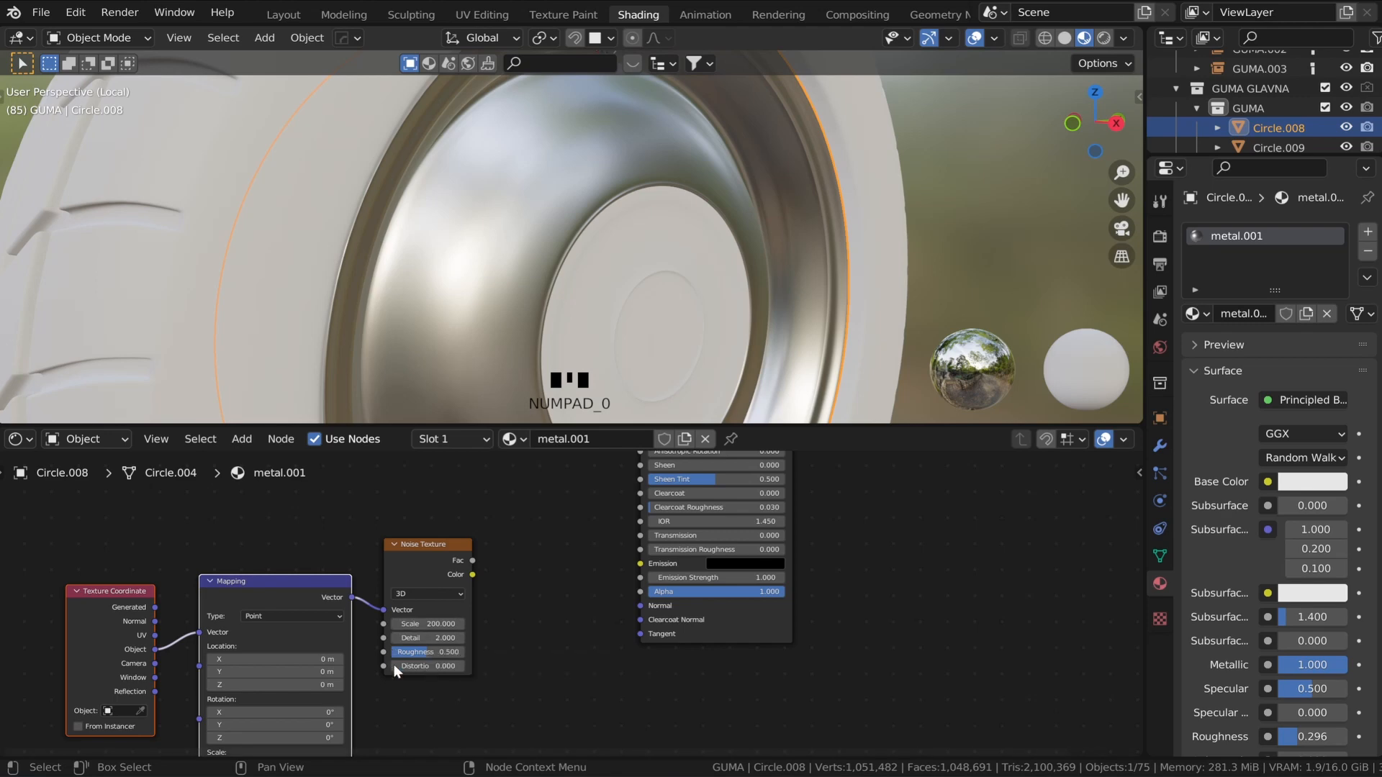
click(431, 638)
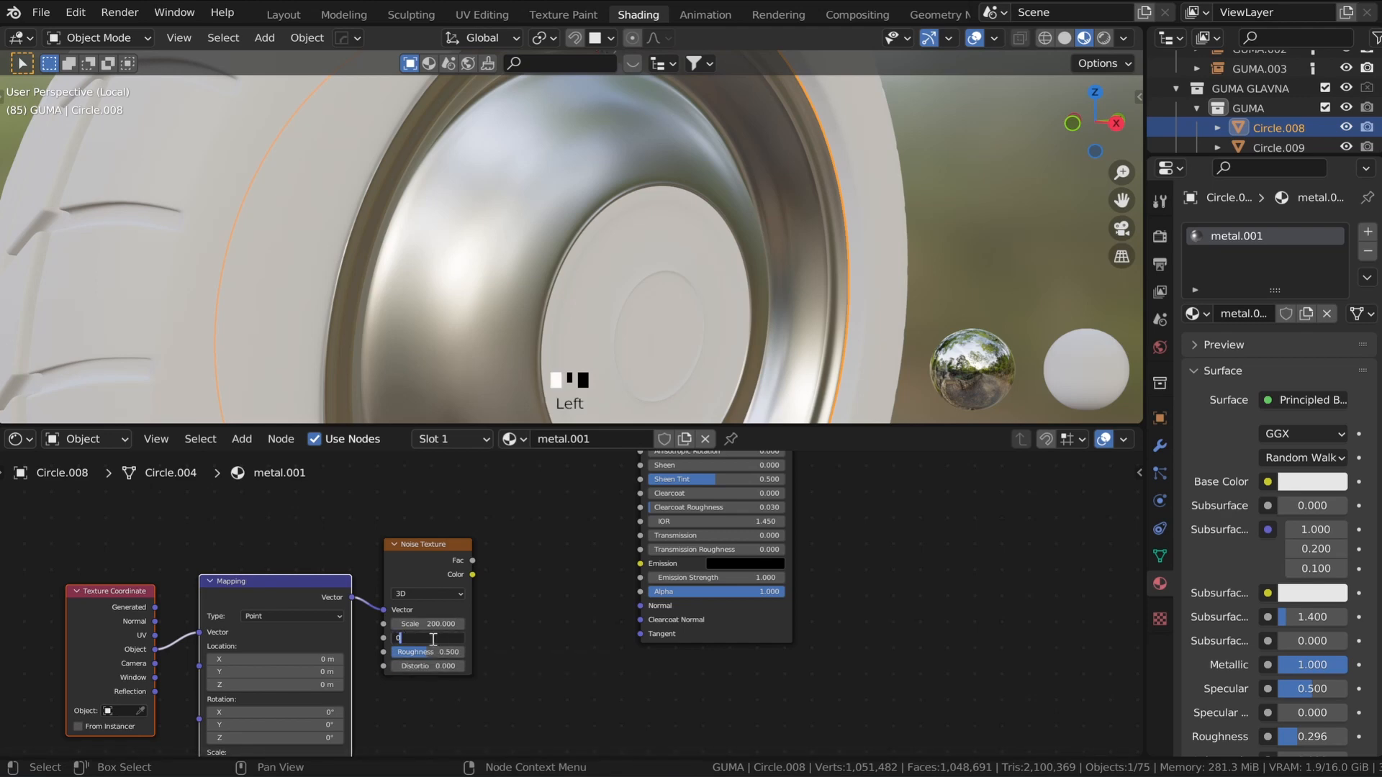
click(430, 652)
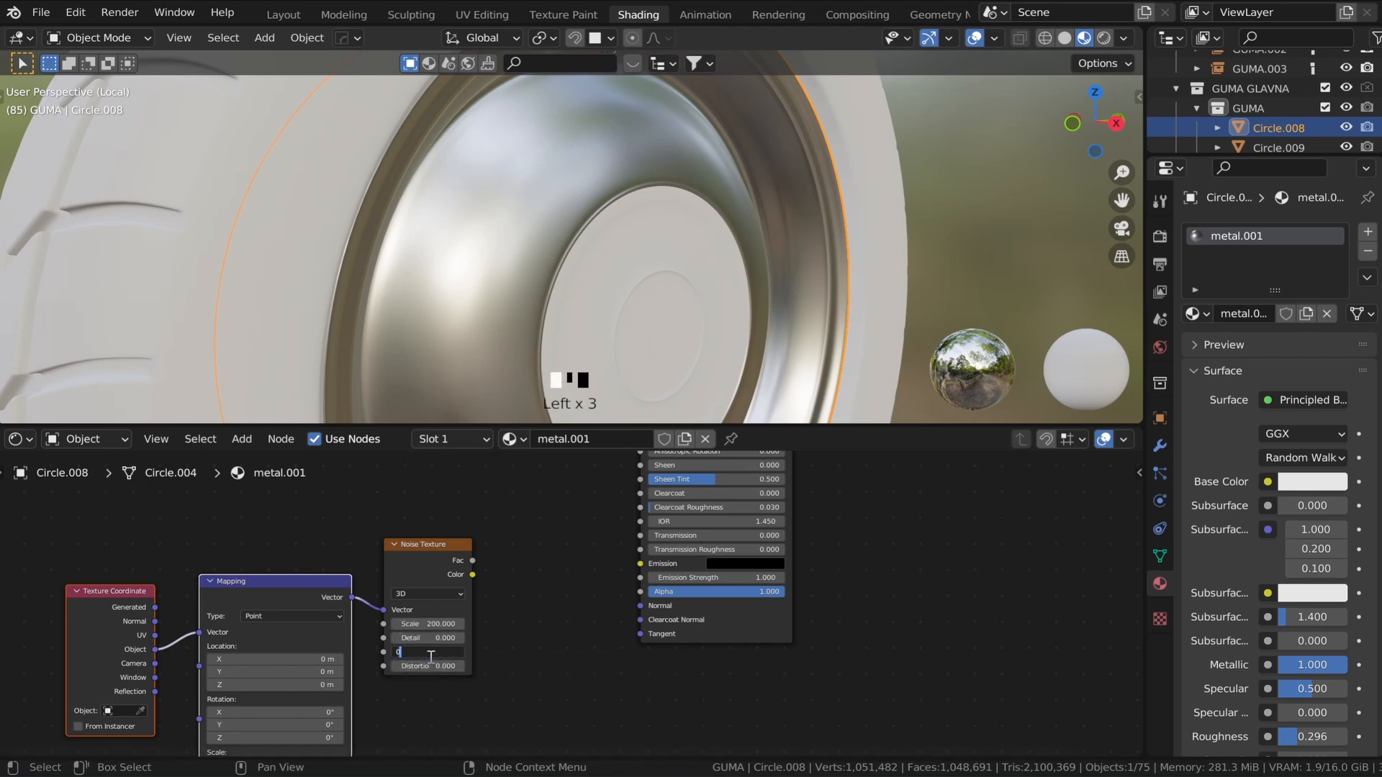
click(472, 624)
- Connect the Noise Texture's Fac output to the Material Output's Displacement and inspect the rim surface up close
scroll(506, 593, down, 4)
middle_drag(500, 600, 360, 669)
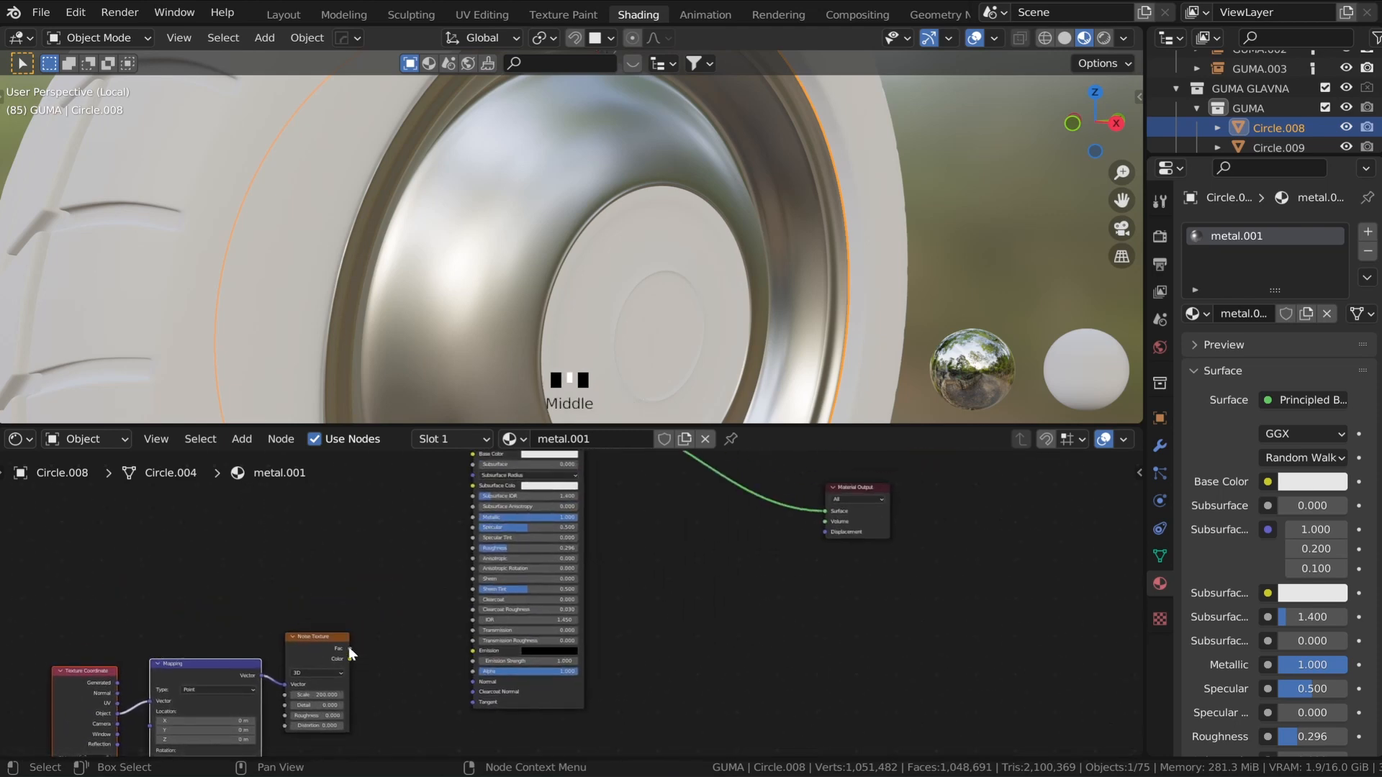
drag(349, 646, 823, 532)
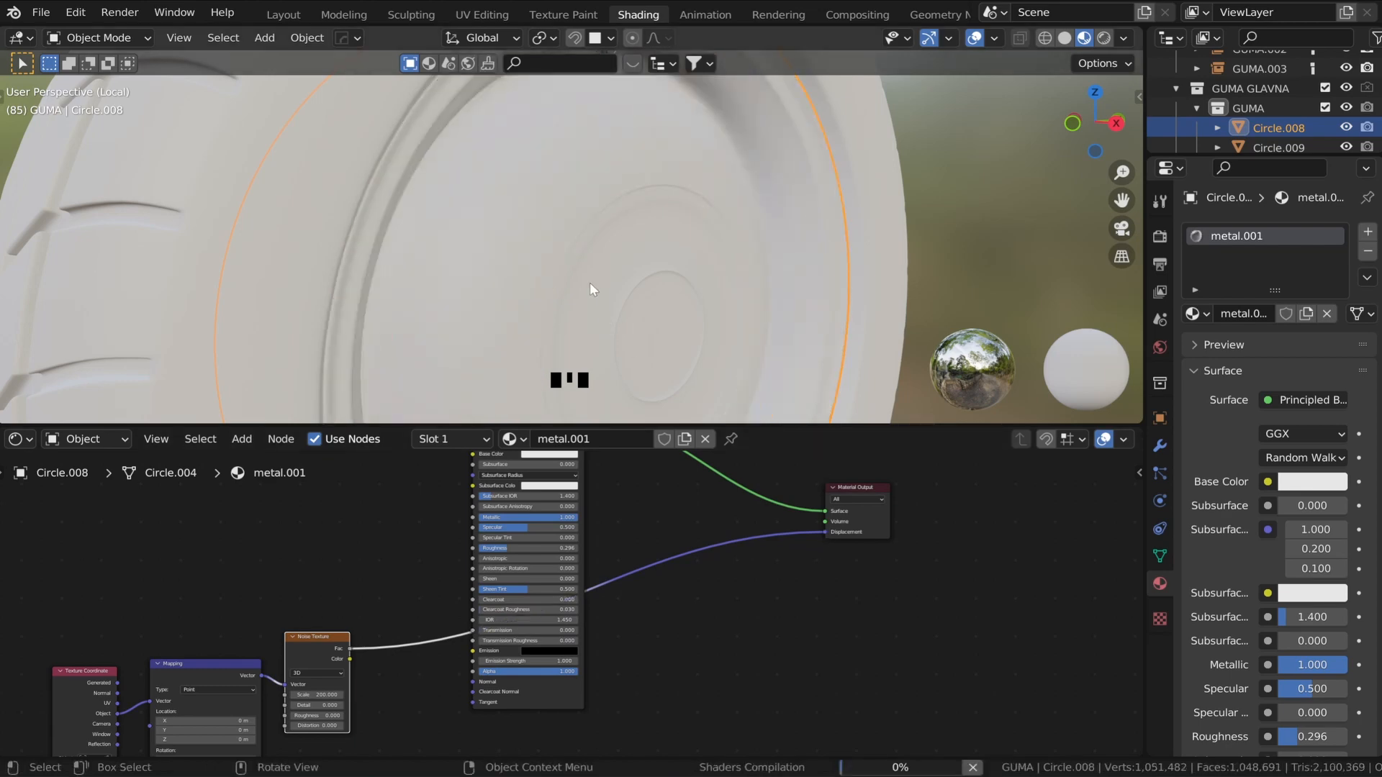
scroll(589, 282, down, 2)
middle_drag(590, 283, 327, 278)
scroll(326, 277, up, 3)
shift+middle_drag(510, 218, 607, 238)
scroll(351, 580, down, 5)
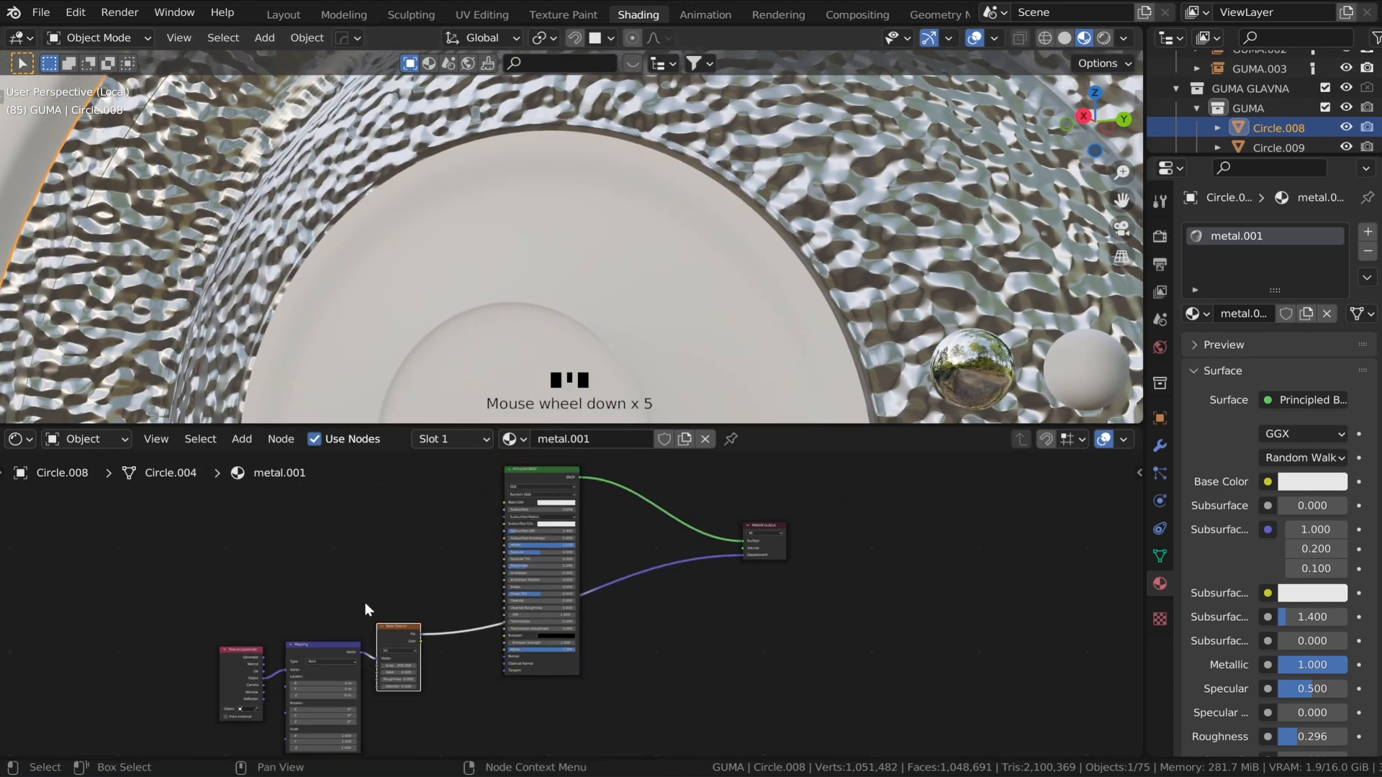
- Move the Texture Coordinate, Mapping and Noise Texture nodes together to a clear area below the Principled BSDF
drag(174, 592, 379, 668)
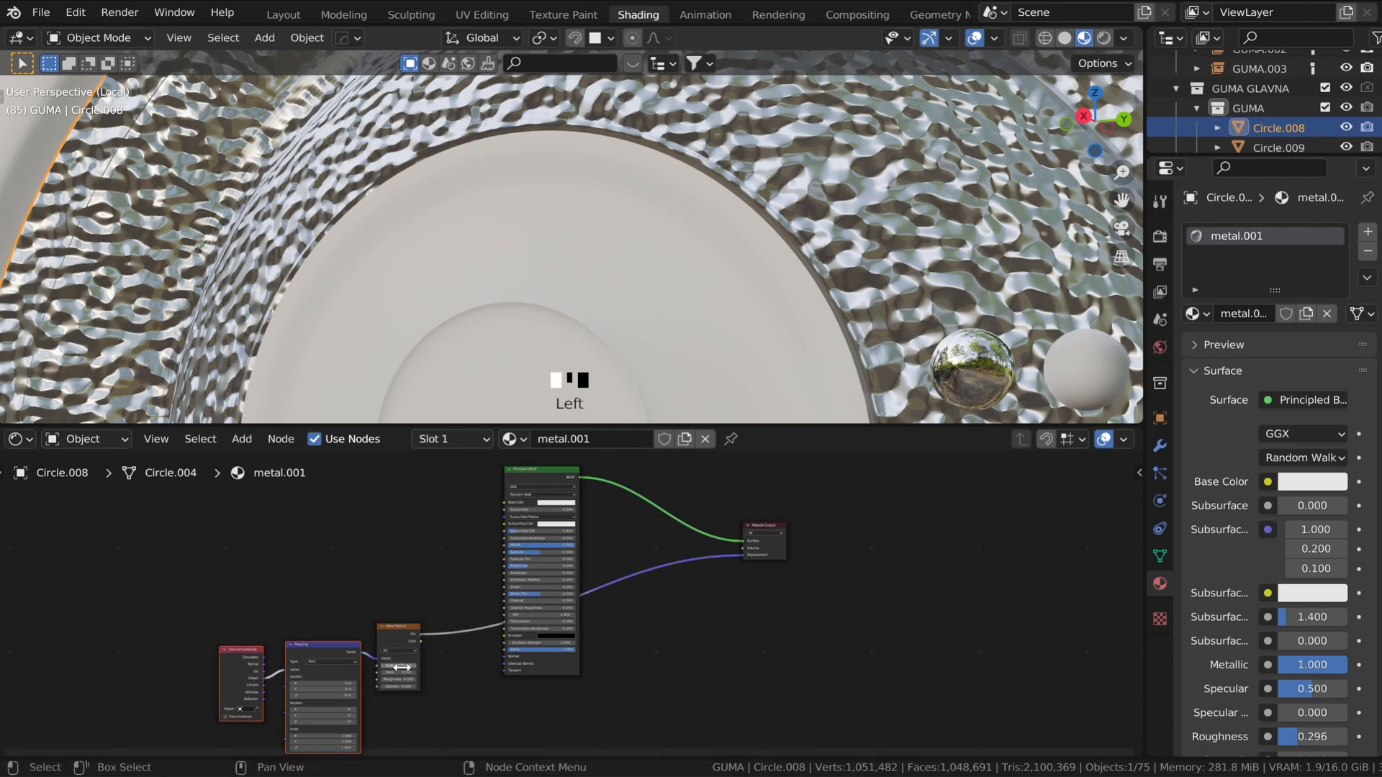
scroll(385, 642, up, 2)
drag(121, 610, 435, 724)
drag(357, 631, 469, 669)
middle_drag(530, 624, 530, 681)
scroll(570, 606, down, 4)
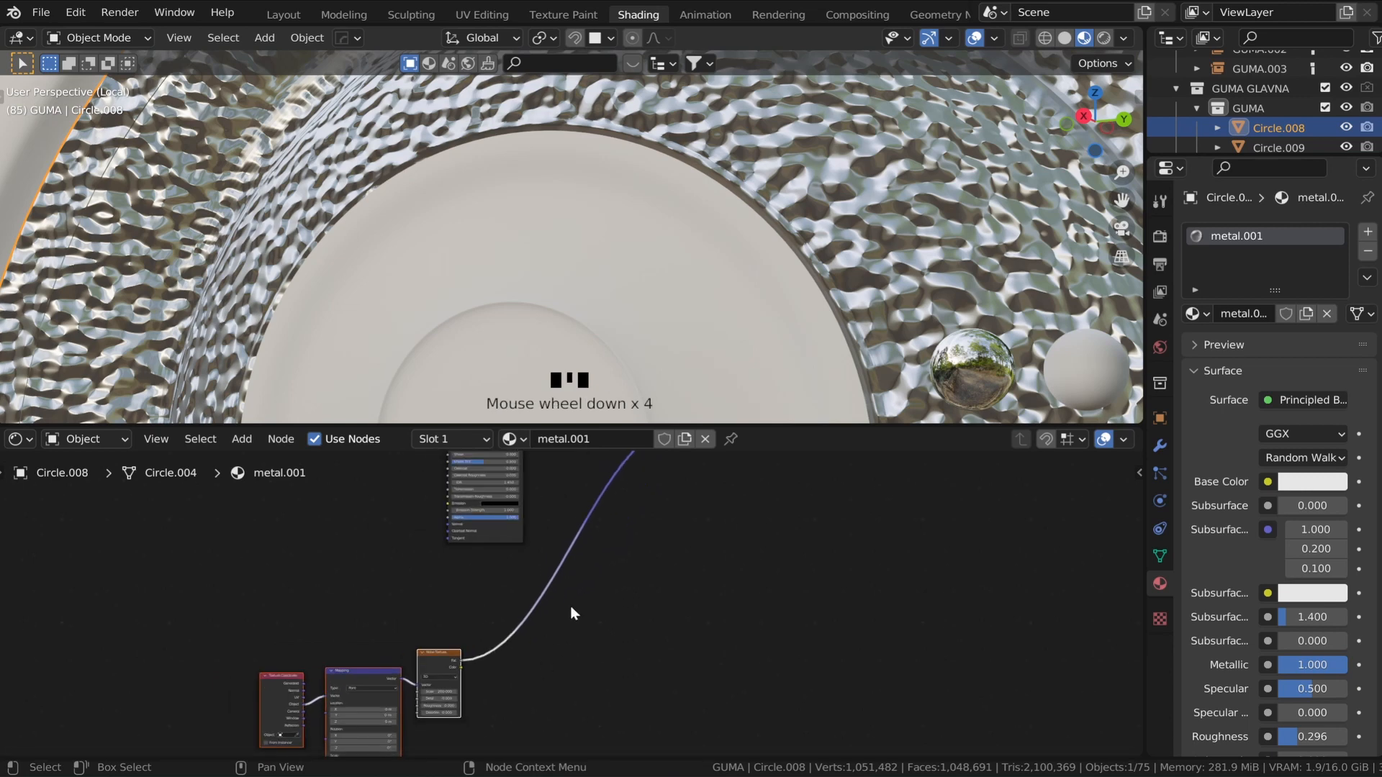
- Insert a Math node on the link between the Noise Texture and the Material Output's Displacement
middle_drag(570, 606, 541, 636)
key(shift+a)
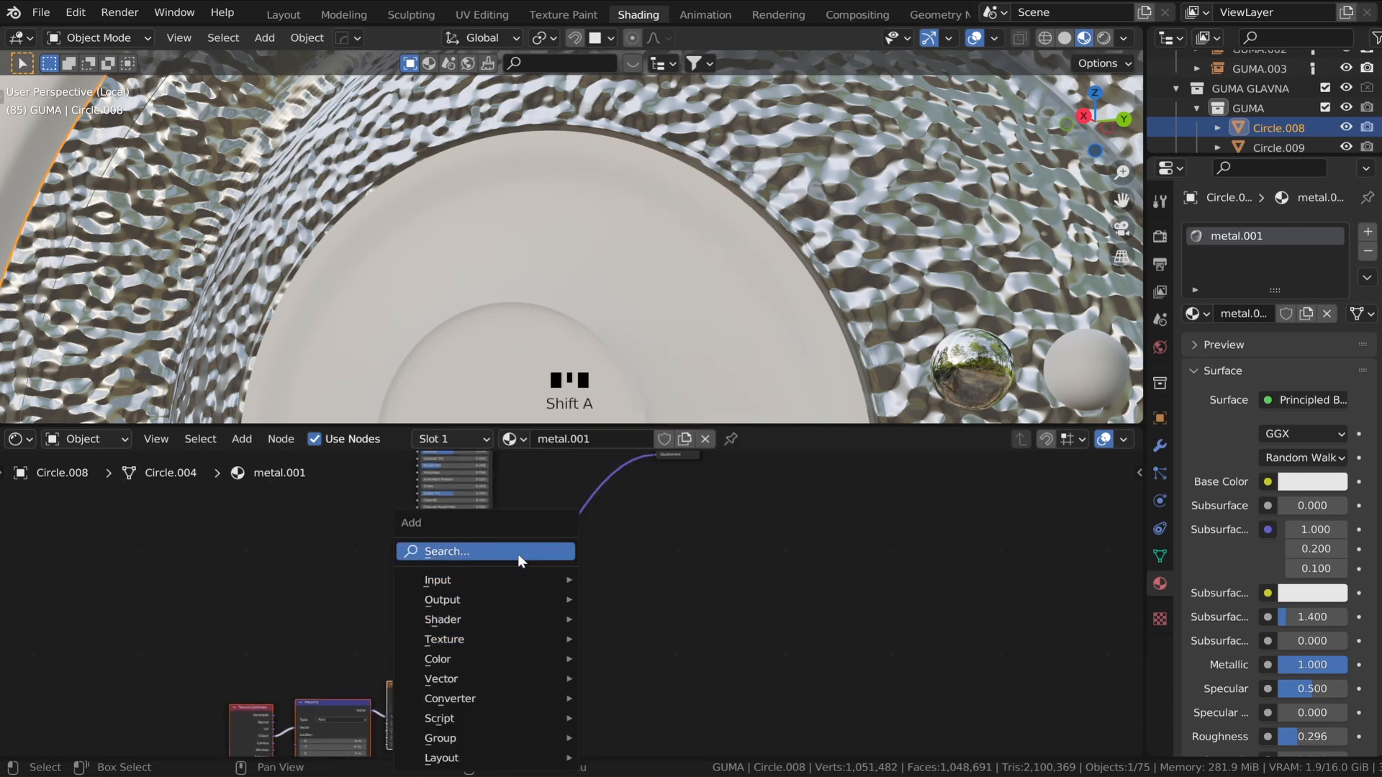
click(517, 554)
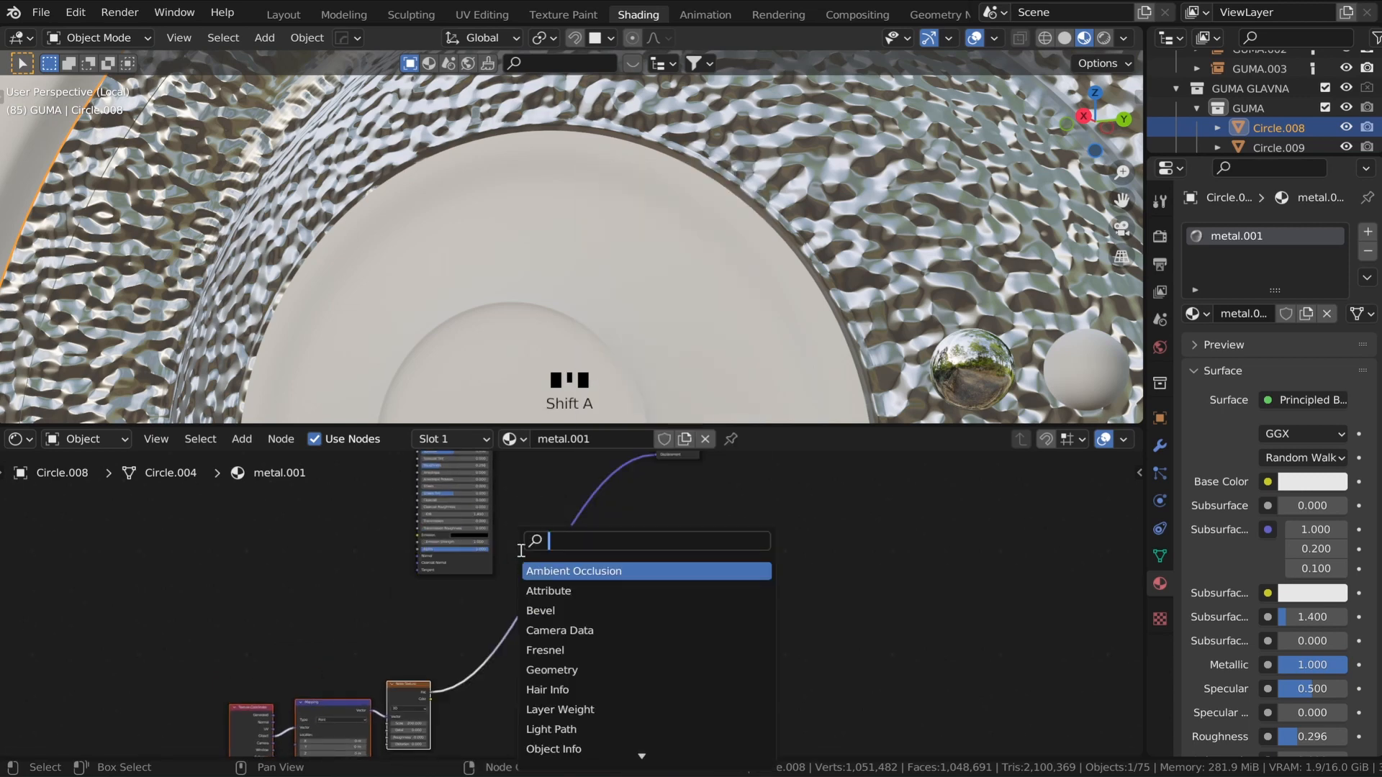
text(MATH)
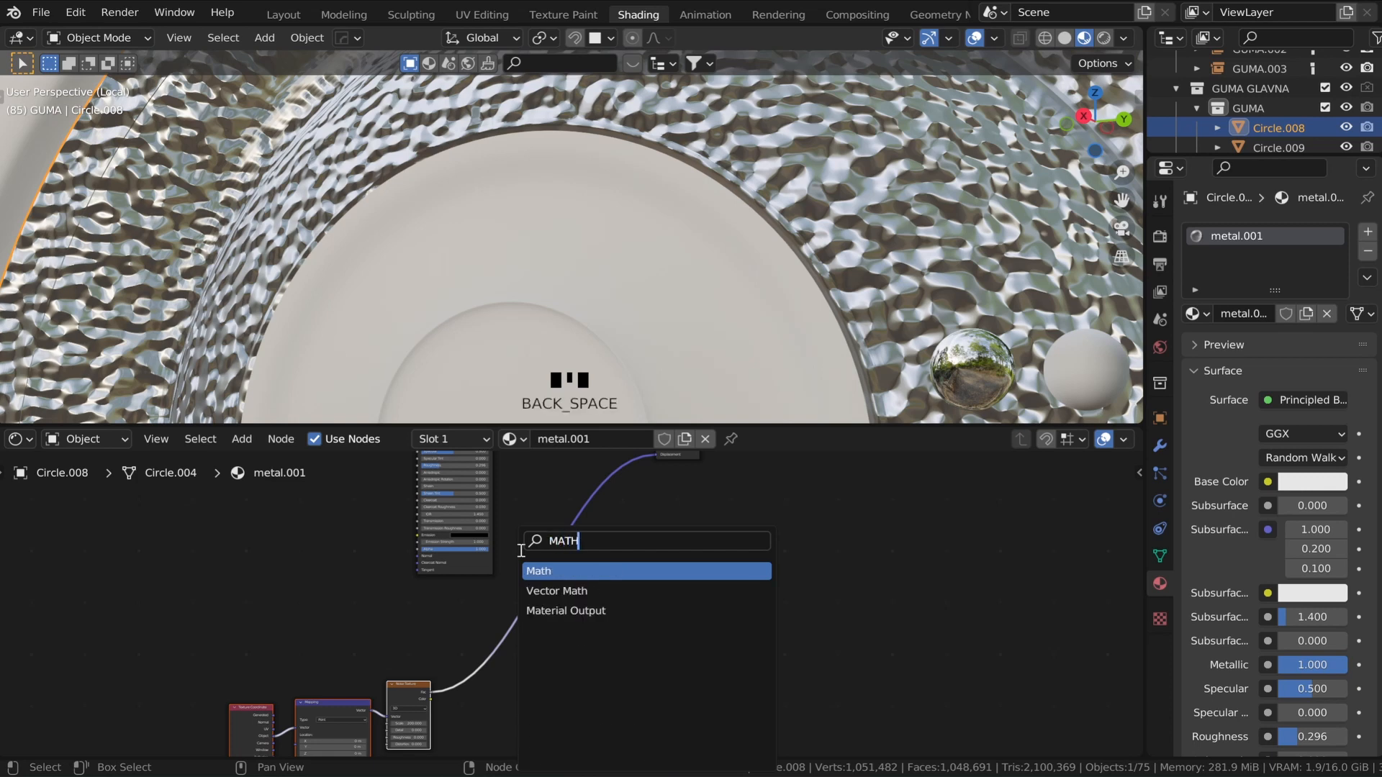
click(566, 570)
click(557, 590)
scroll(557, 590, up, 4)
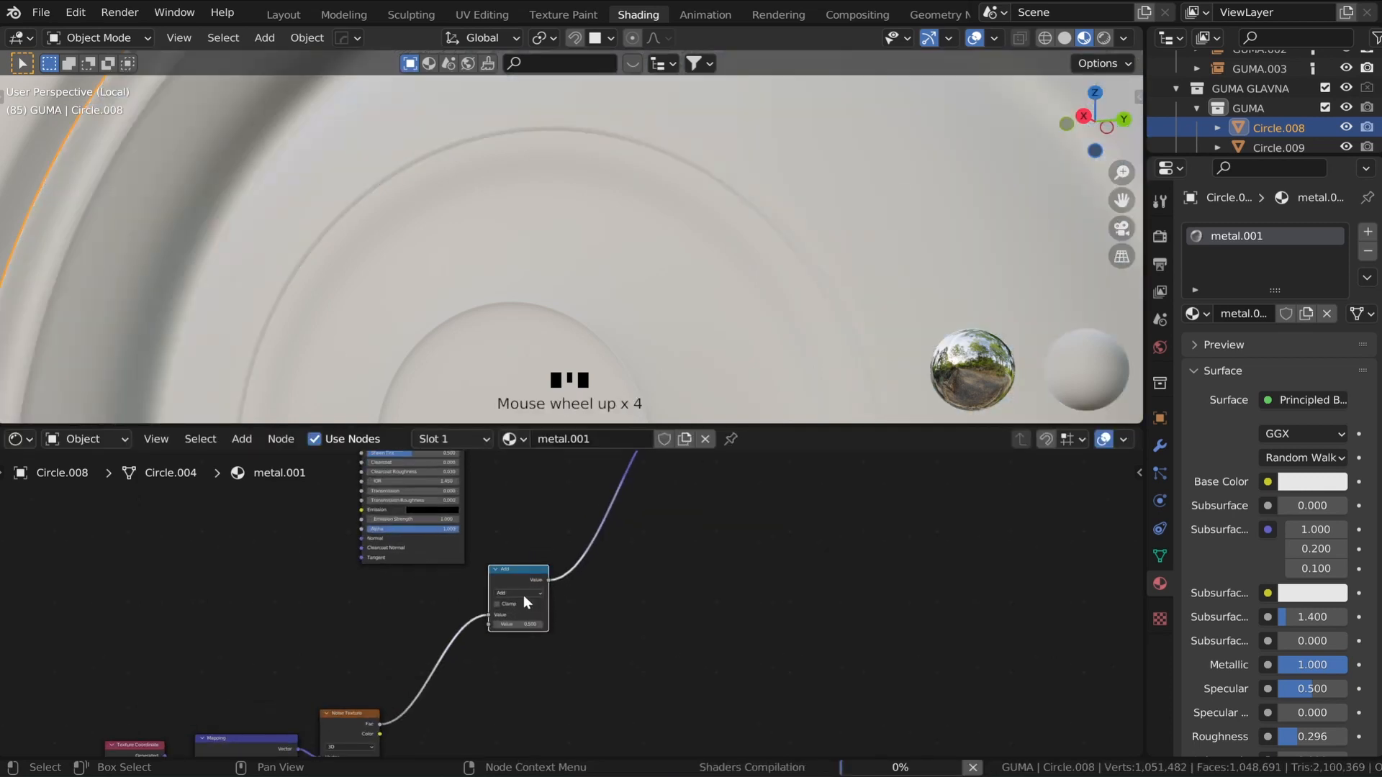
- Set the Math node's operation to Multiply with a value of 0.00005
click(524, 594)
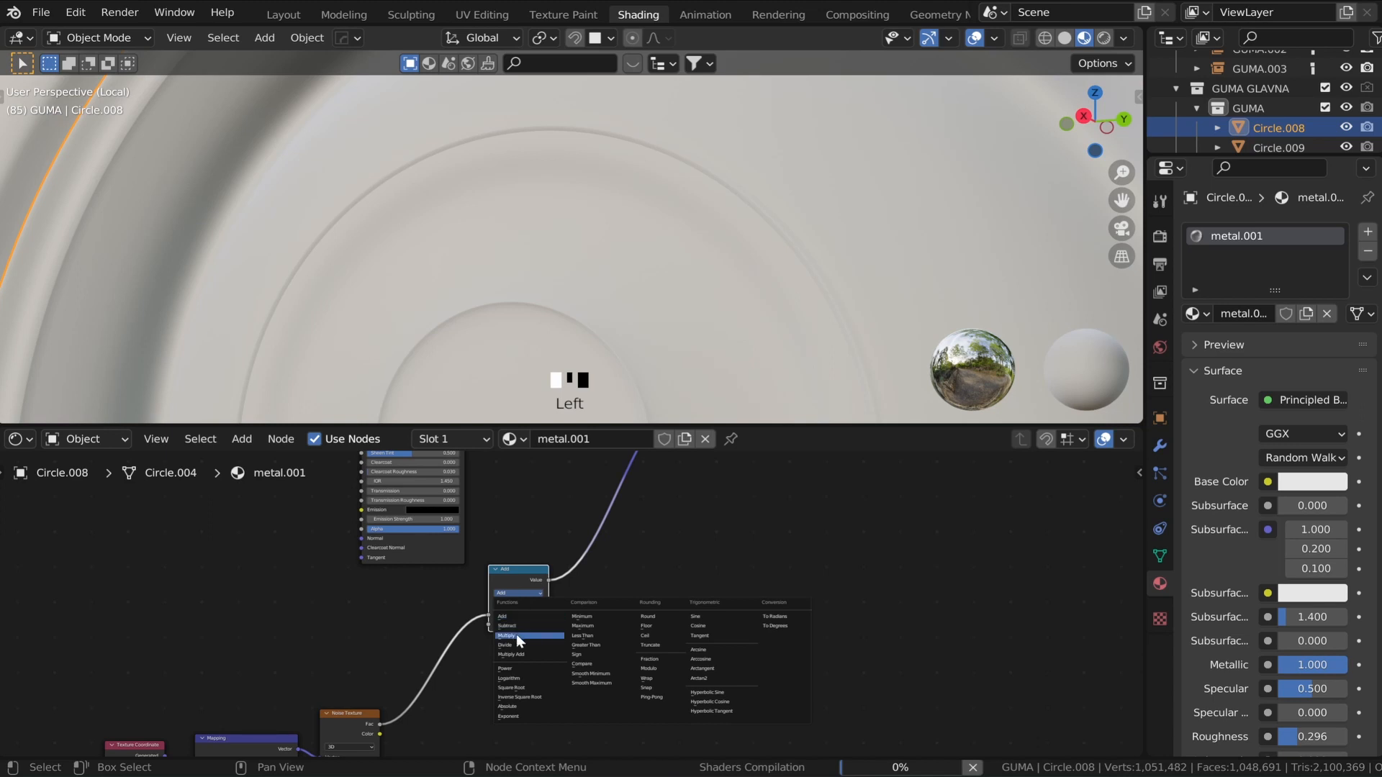
key(Return)
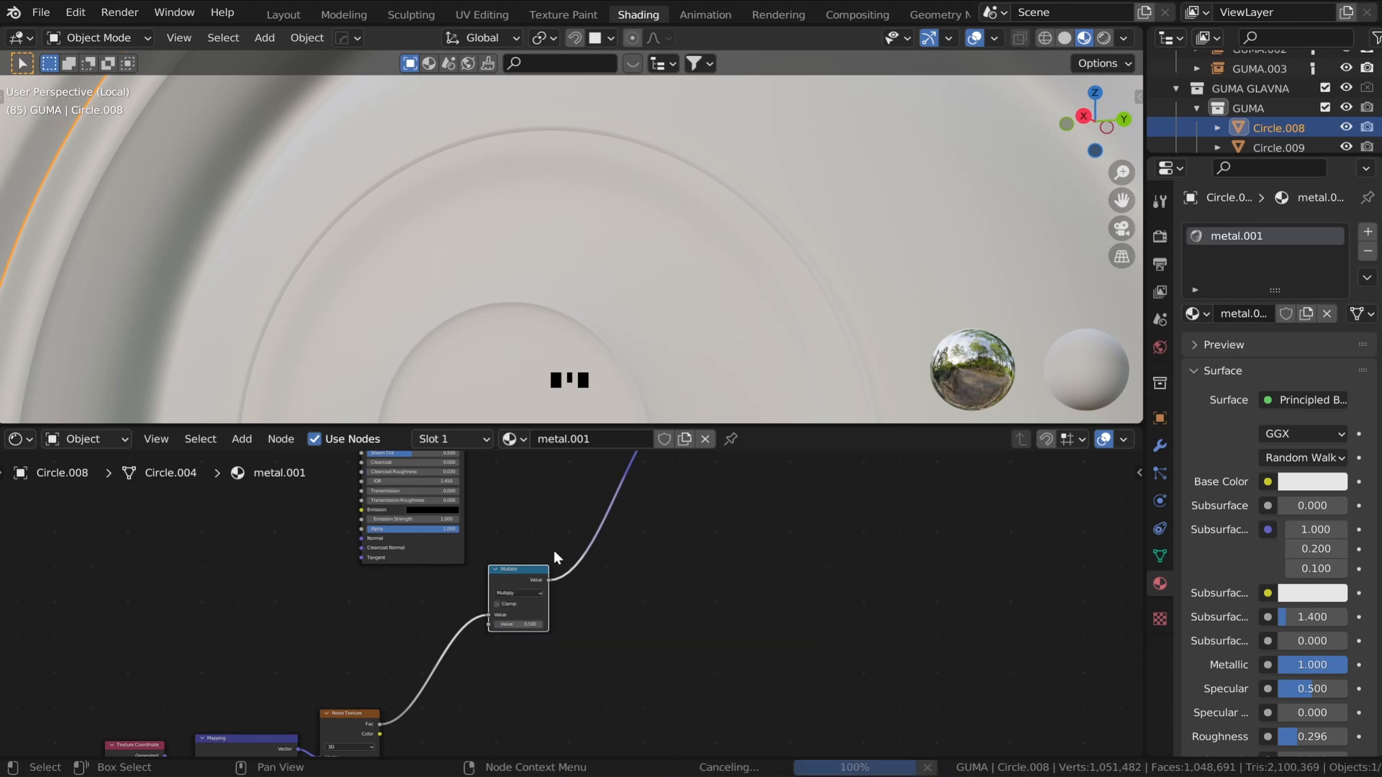
scroll(550, 581, up, 9)
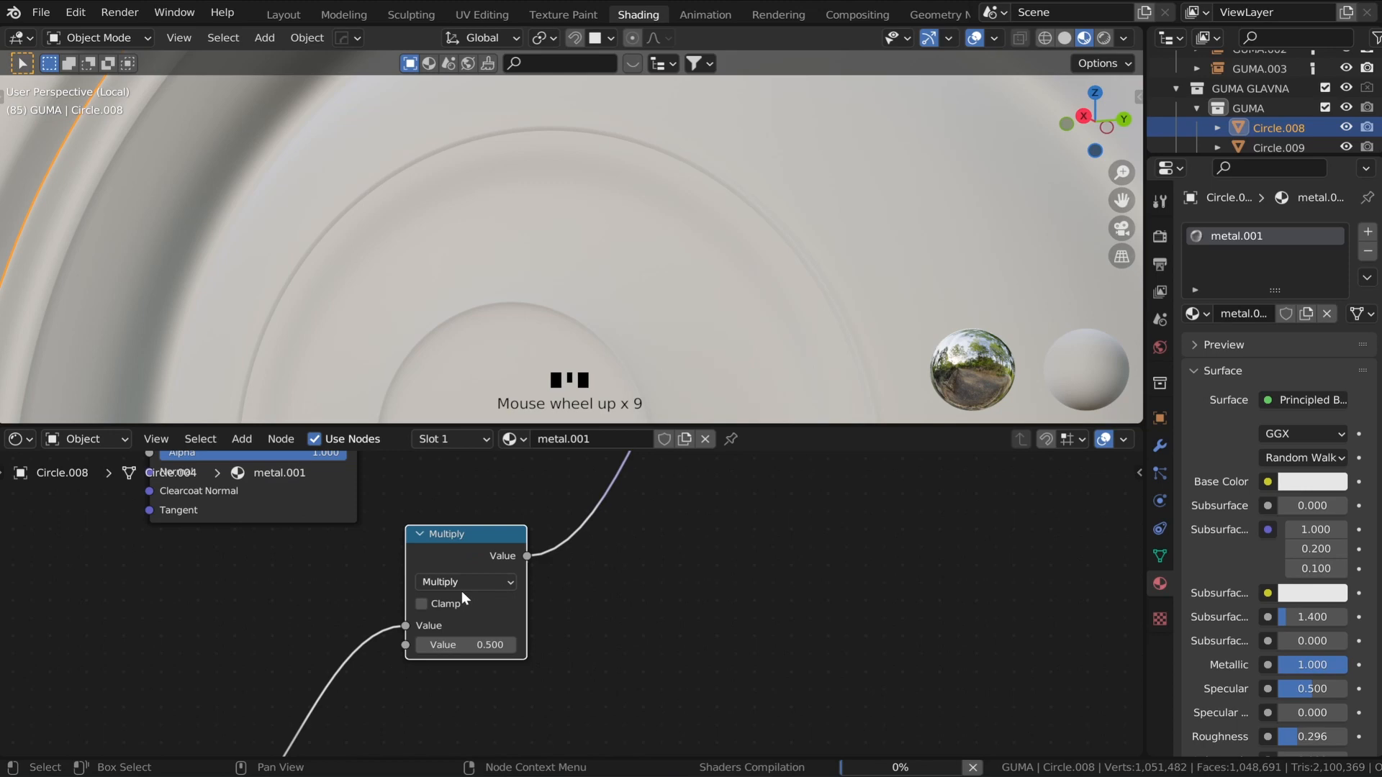
click(466, 644)
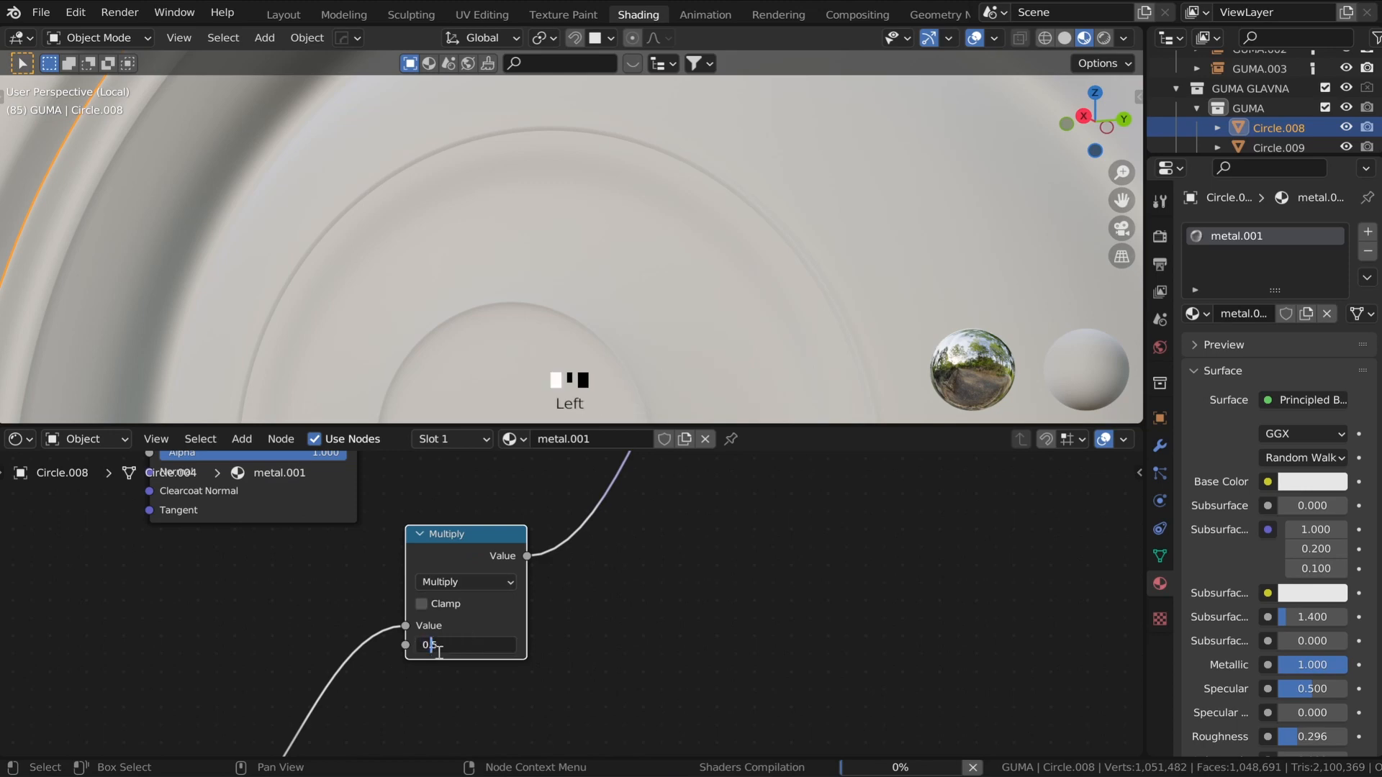
text(0000)
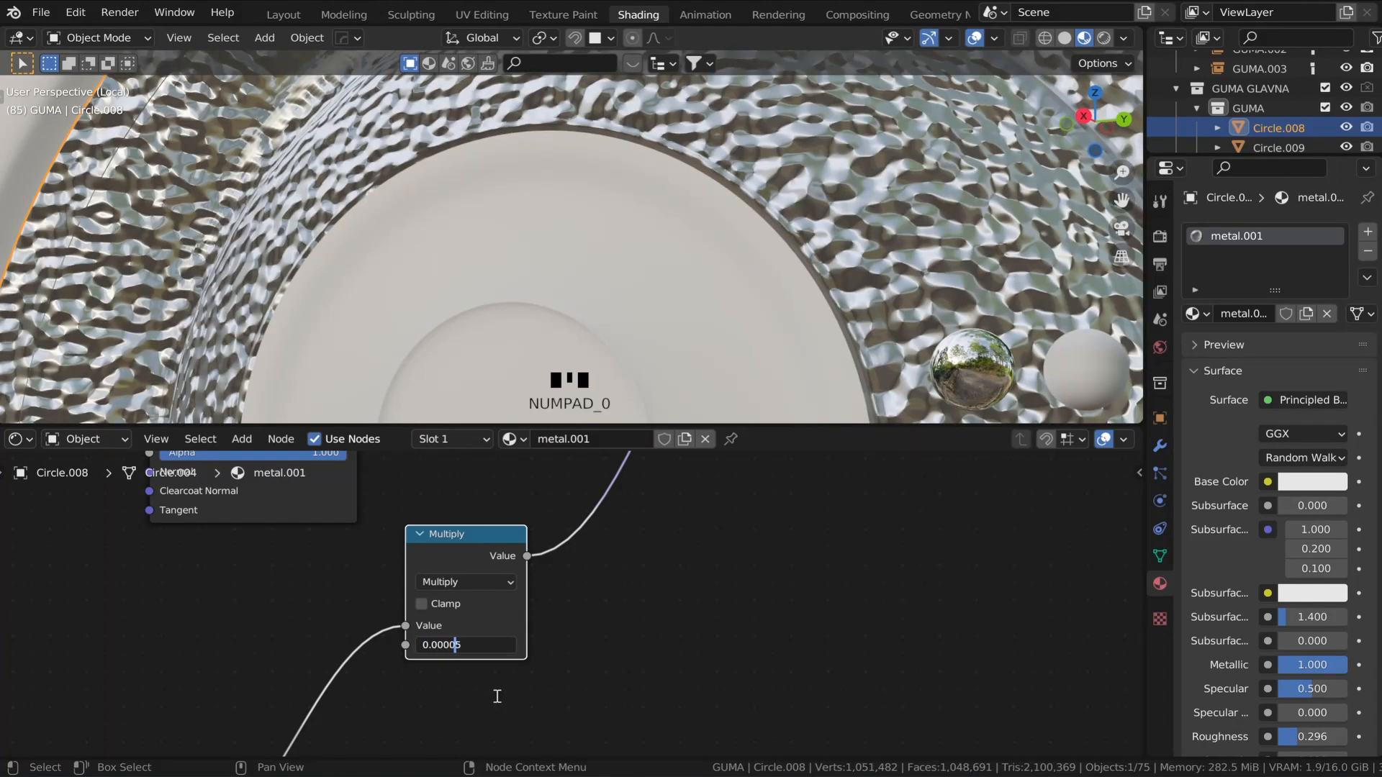
key(Return)
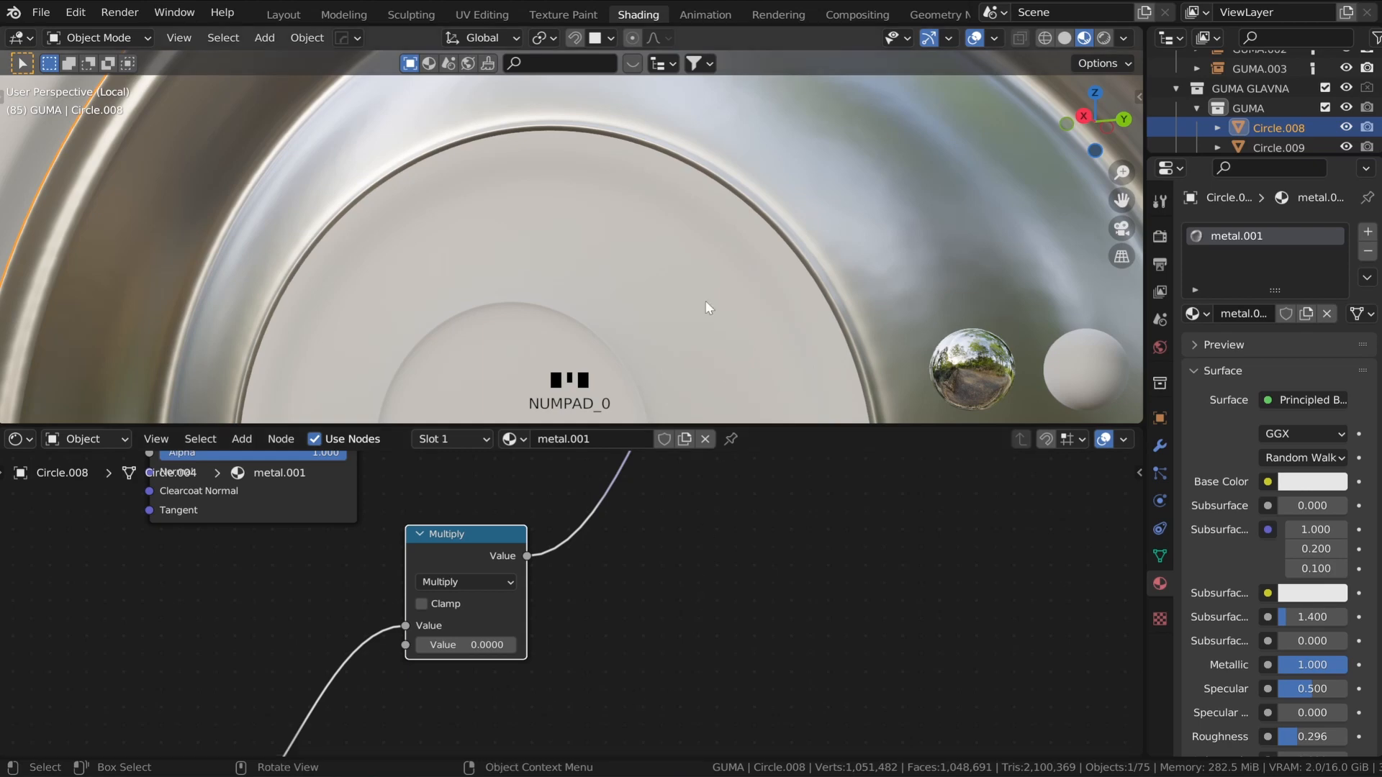
- Set the metal material's Principled BSDF roughness to 0.113
middle_drag(775, 251, 728, 305)
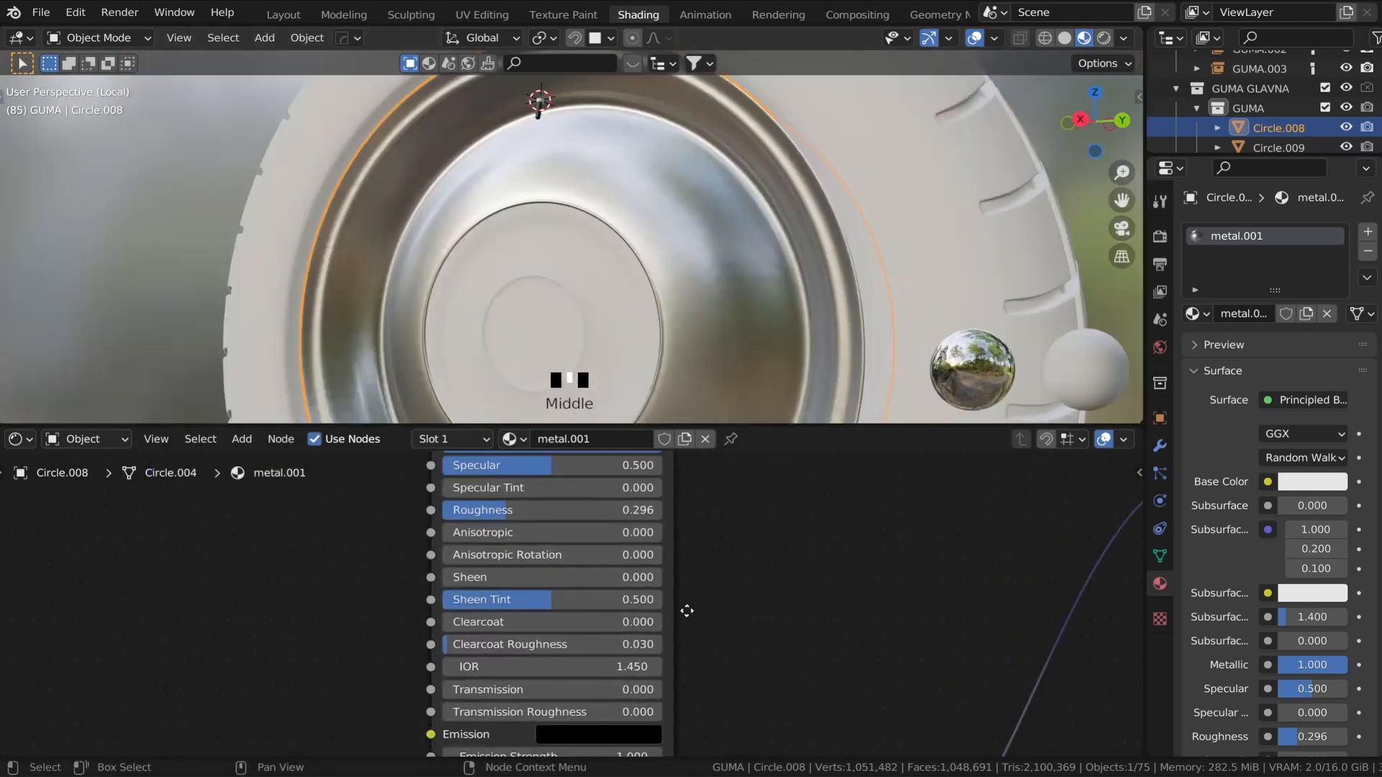
middle_drag(685, 611, 685, 697)
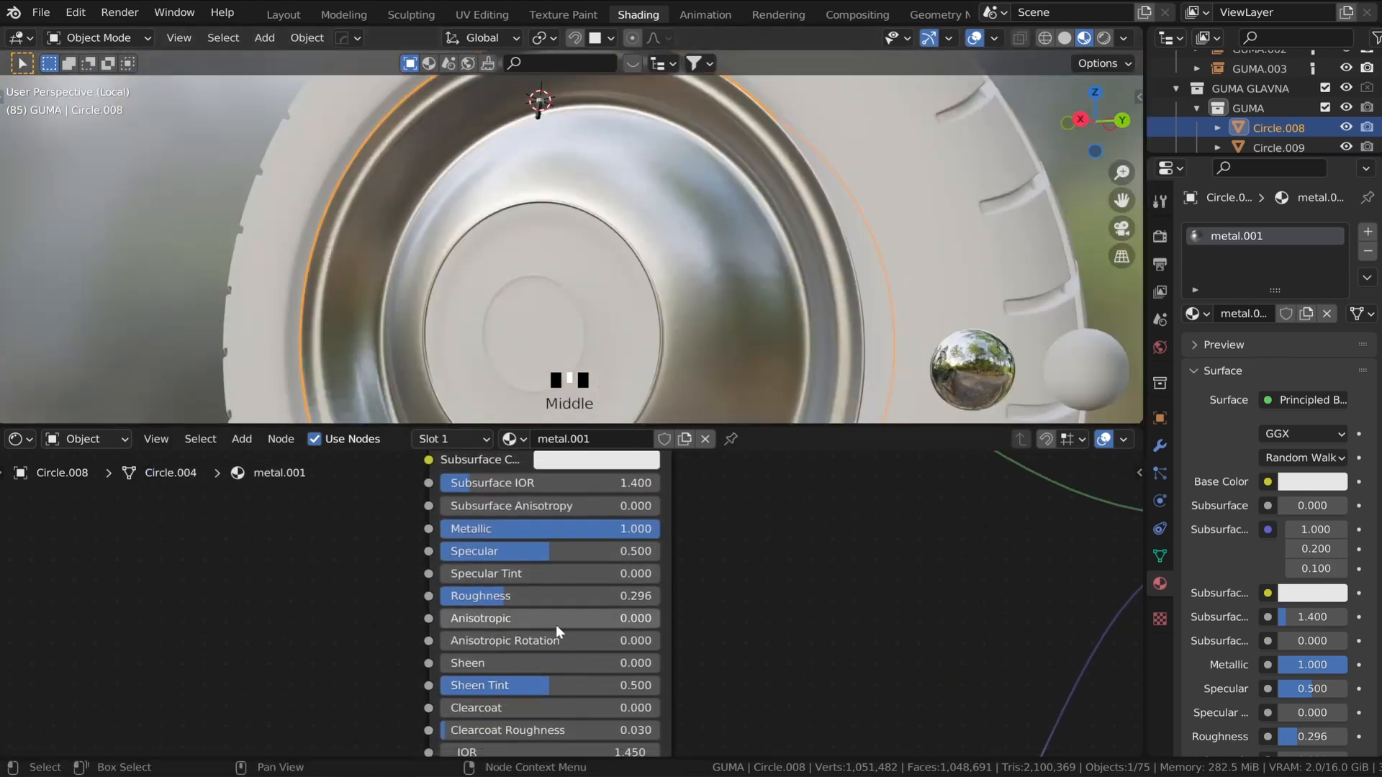
click(536, 587)
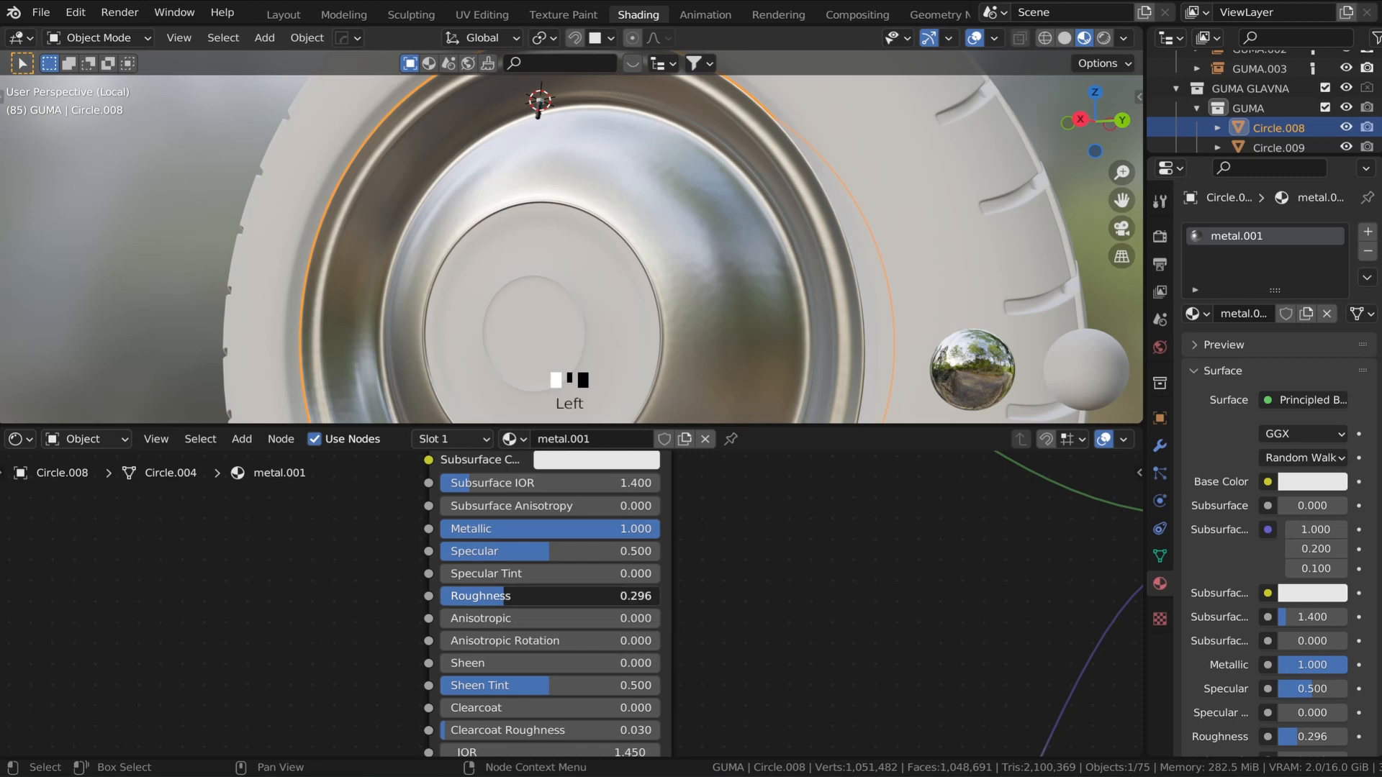
drag(536, 596, 525, 596)
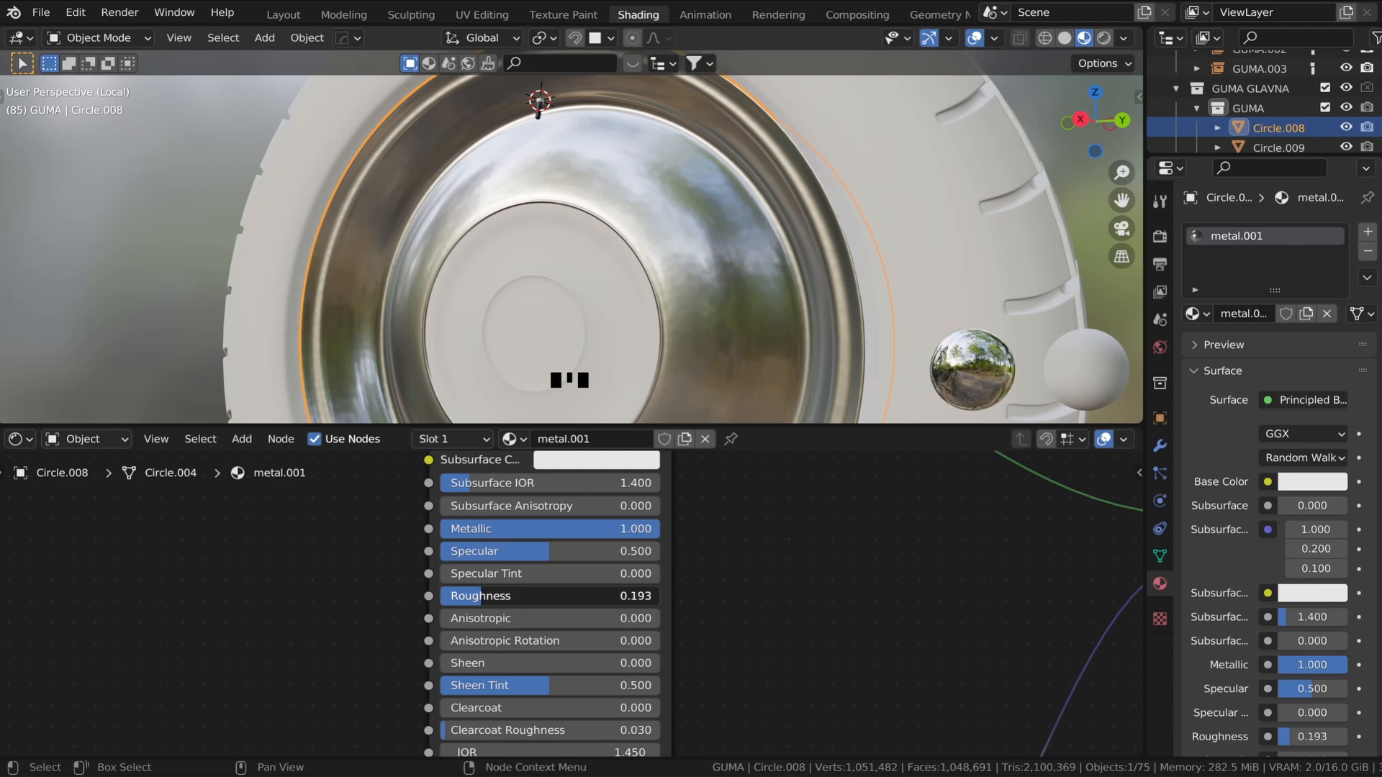
drag(525, 596, 514, 595)
scroll(603, 324, down, 3)
scroll(533, 346, up, 3)
- Set the metal material's clearcoat to 1.000 and check the rim from another angle
middle_drag(603, 324, 812, 261)
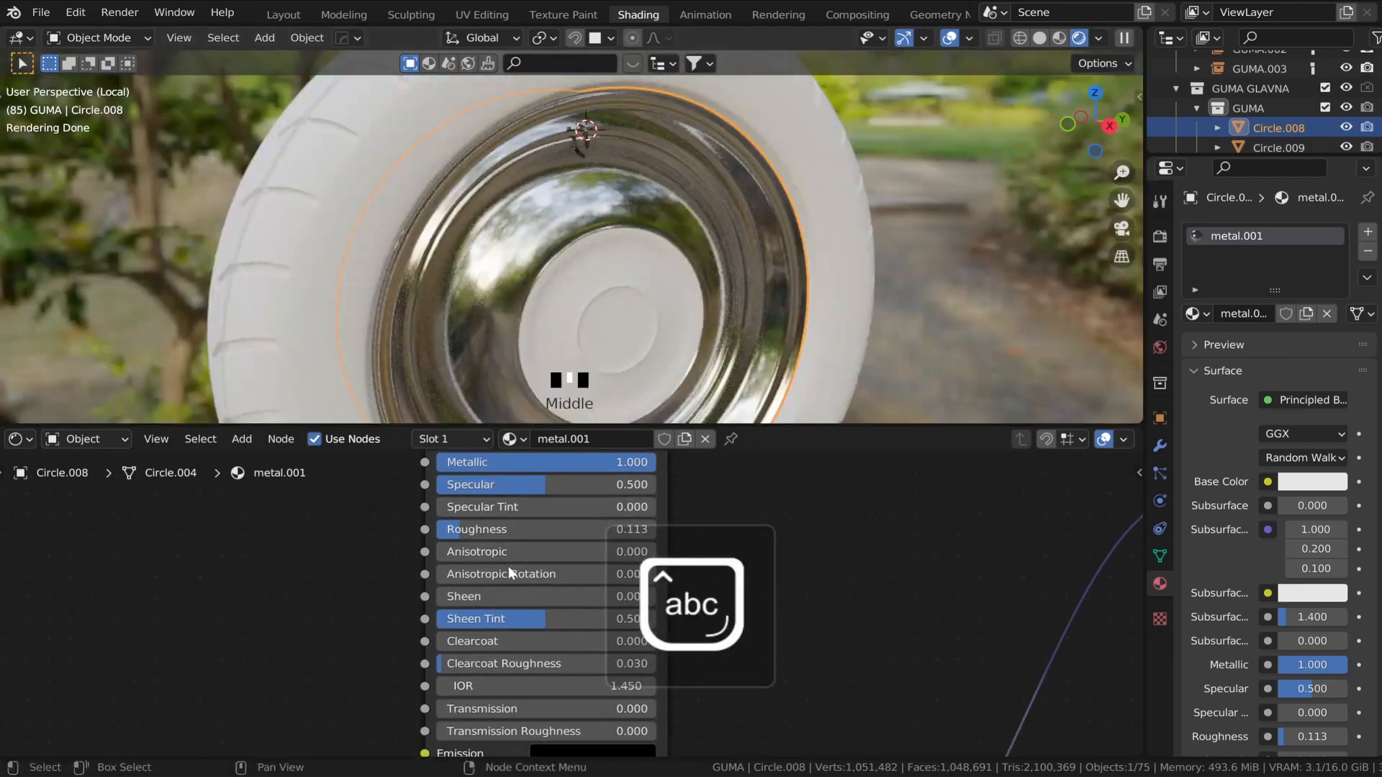
drag(472, 642, 657, 632)
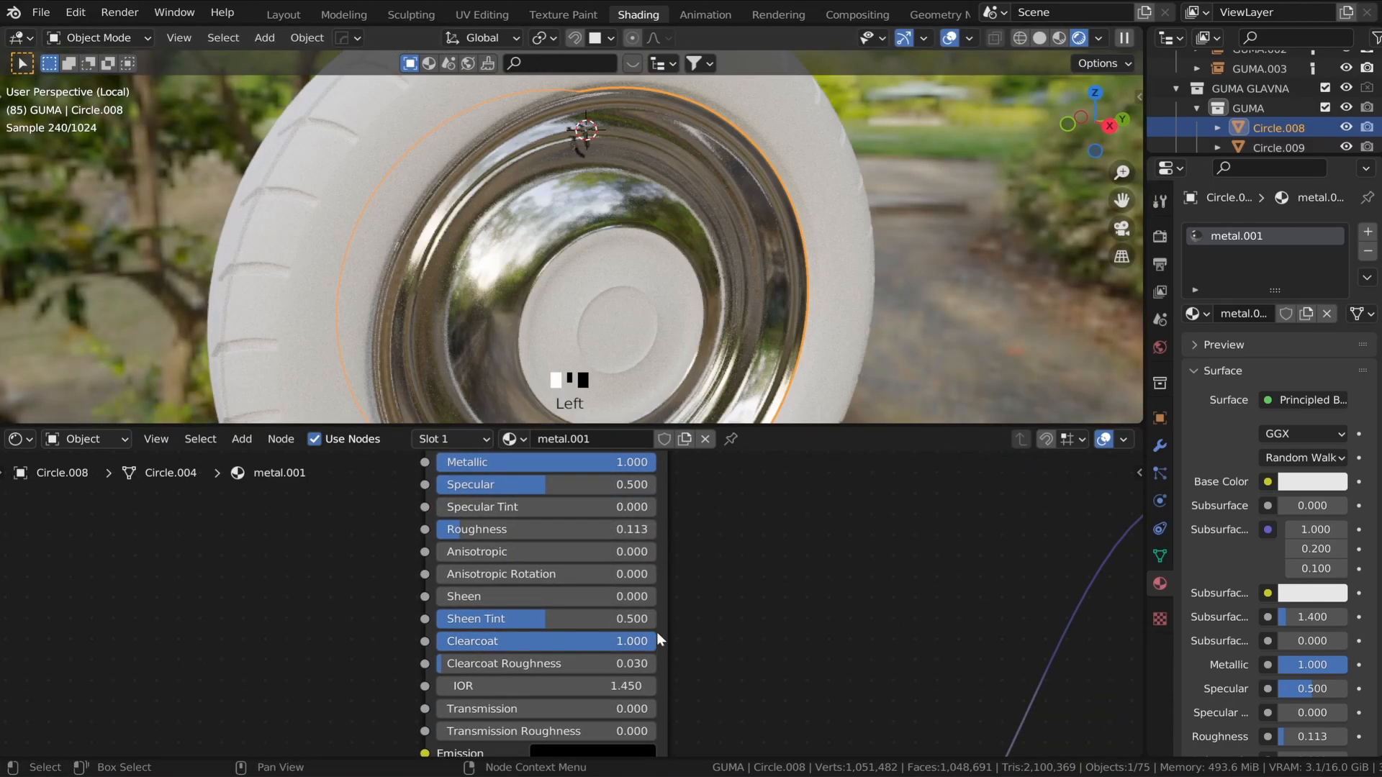
middle_drag(615, 254, 591, 224)
scroll(552, 243, up, 2)
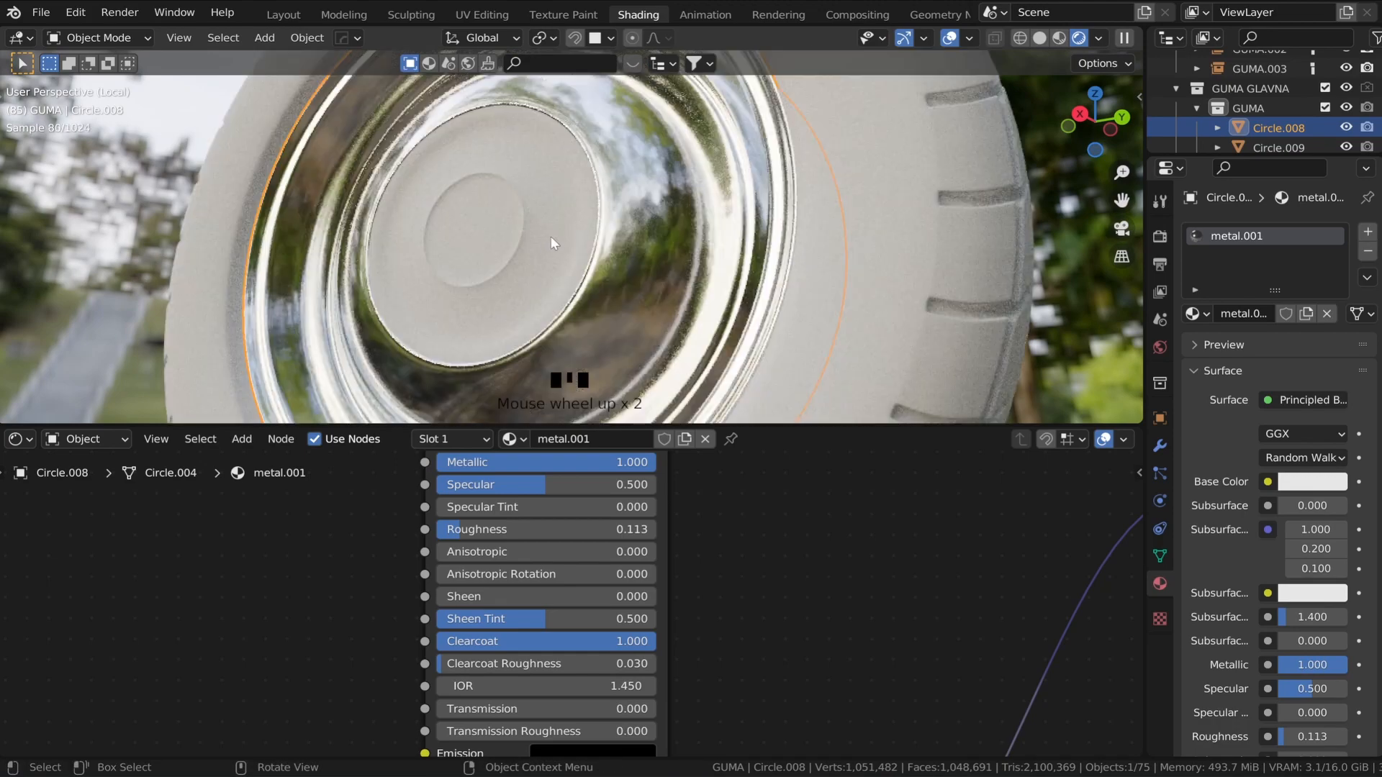
- Link the rim's metal.001 material to the central hub cap, Circle.009, and inspect the wheel
click(539, 244)
shift+click(633, 229)
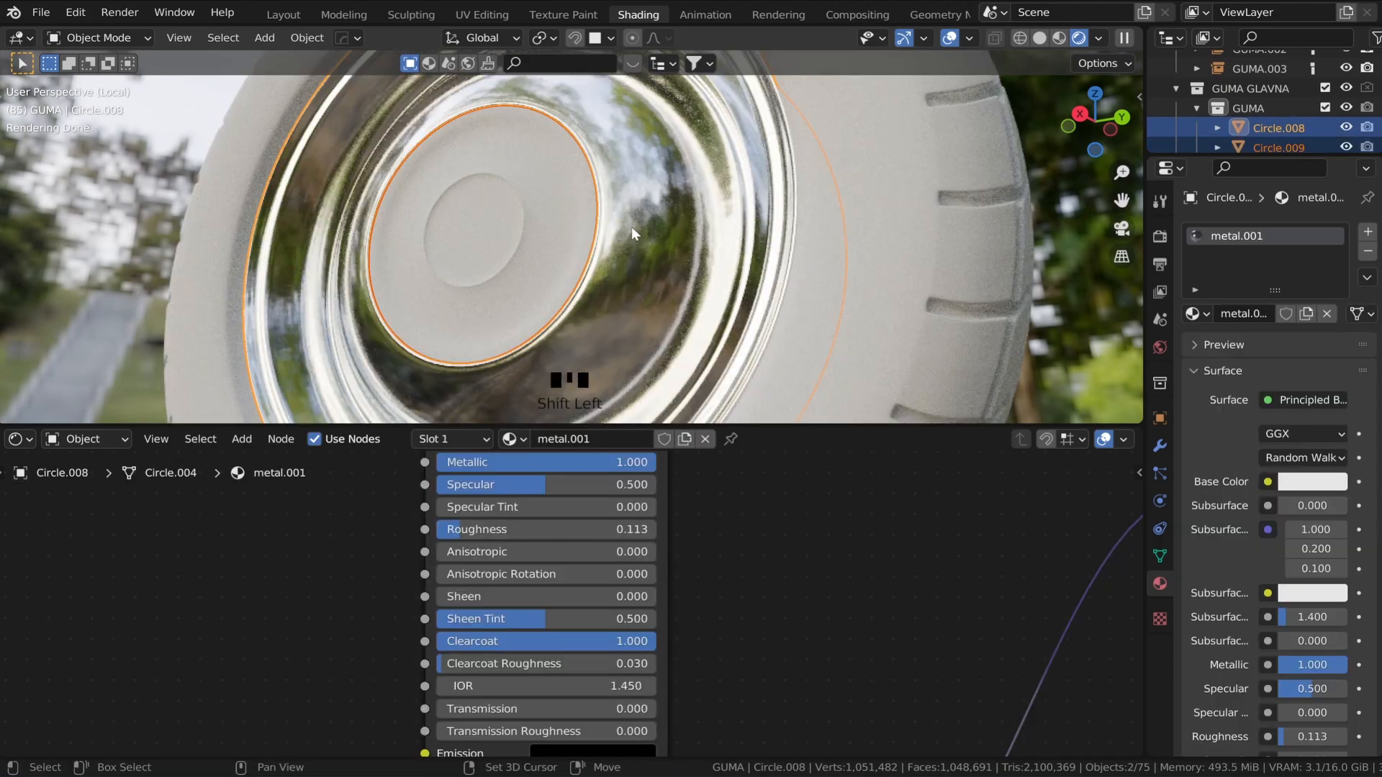
key(ctrl+l)
click(619, 271)
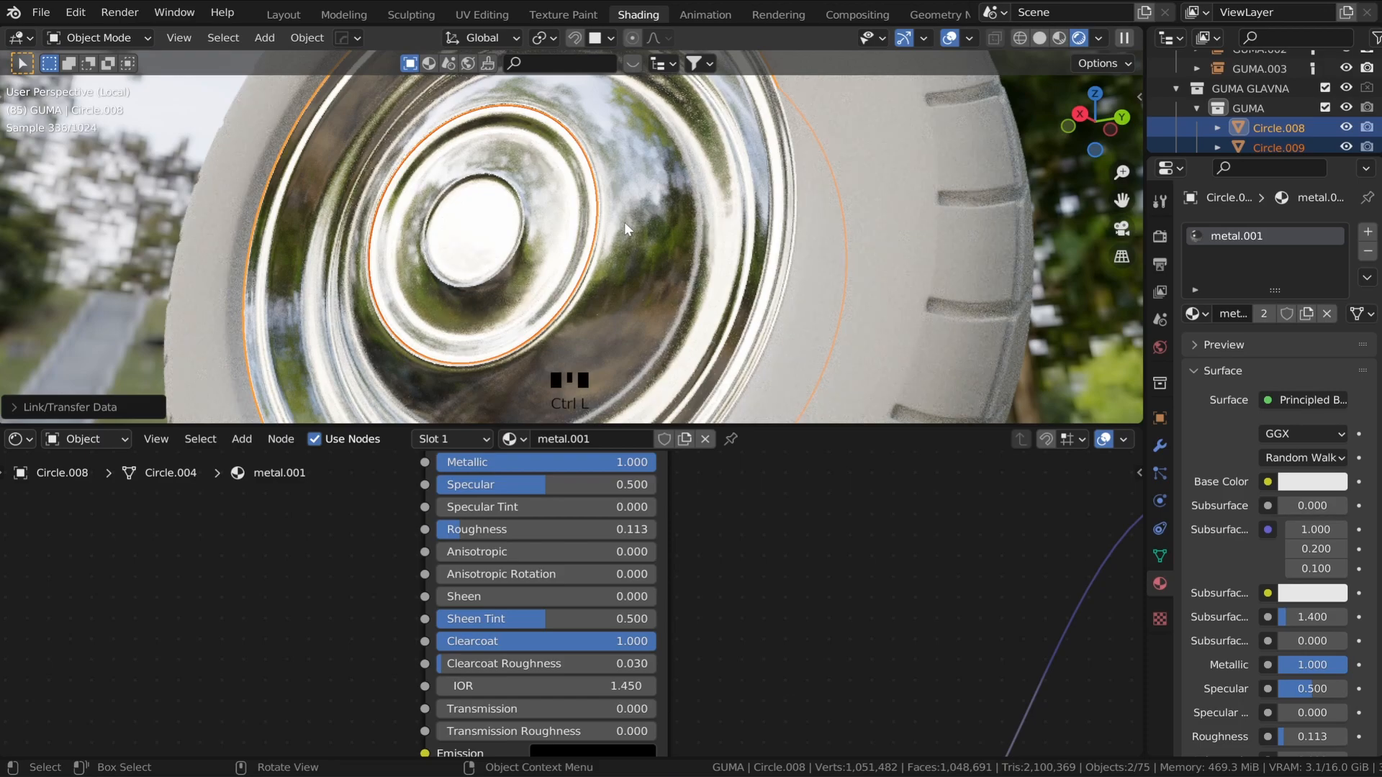
scroll(378, 196, down, 2)
scroll(377, 196, up, 4)
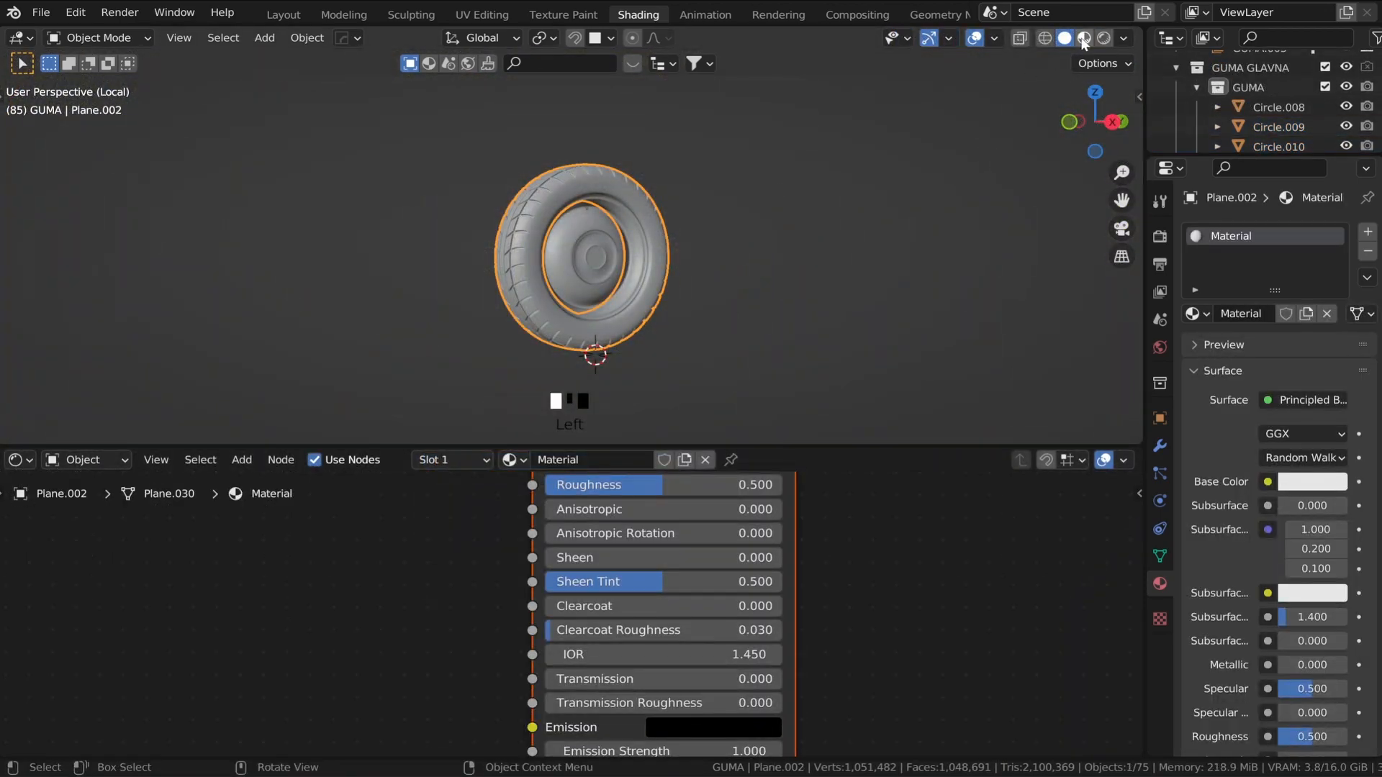
- Preview the wheel with its materials and set the tire material's Principled BSDF base color to near-black
click(1083, 38)
scroll(594, 192, up, 3)
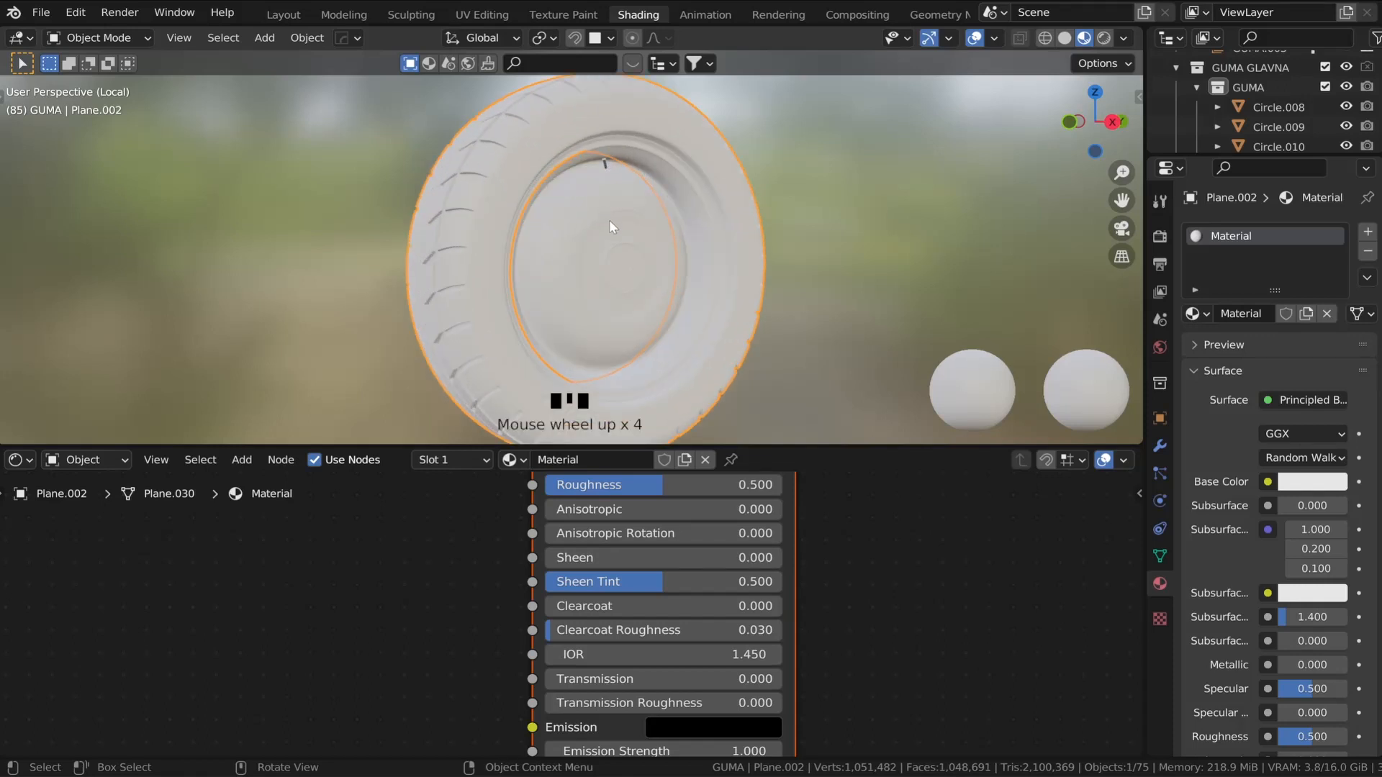
shift+middle_drag(609, 219, 650, 248)
scroll(626, 534, down, 5)
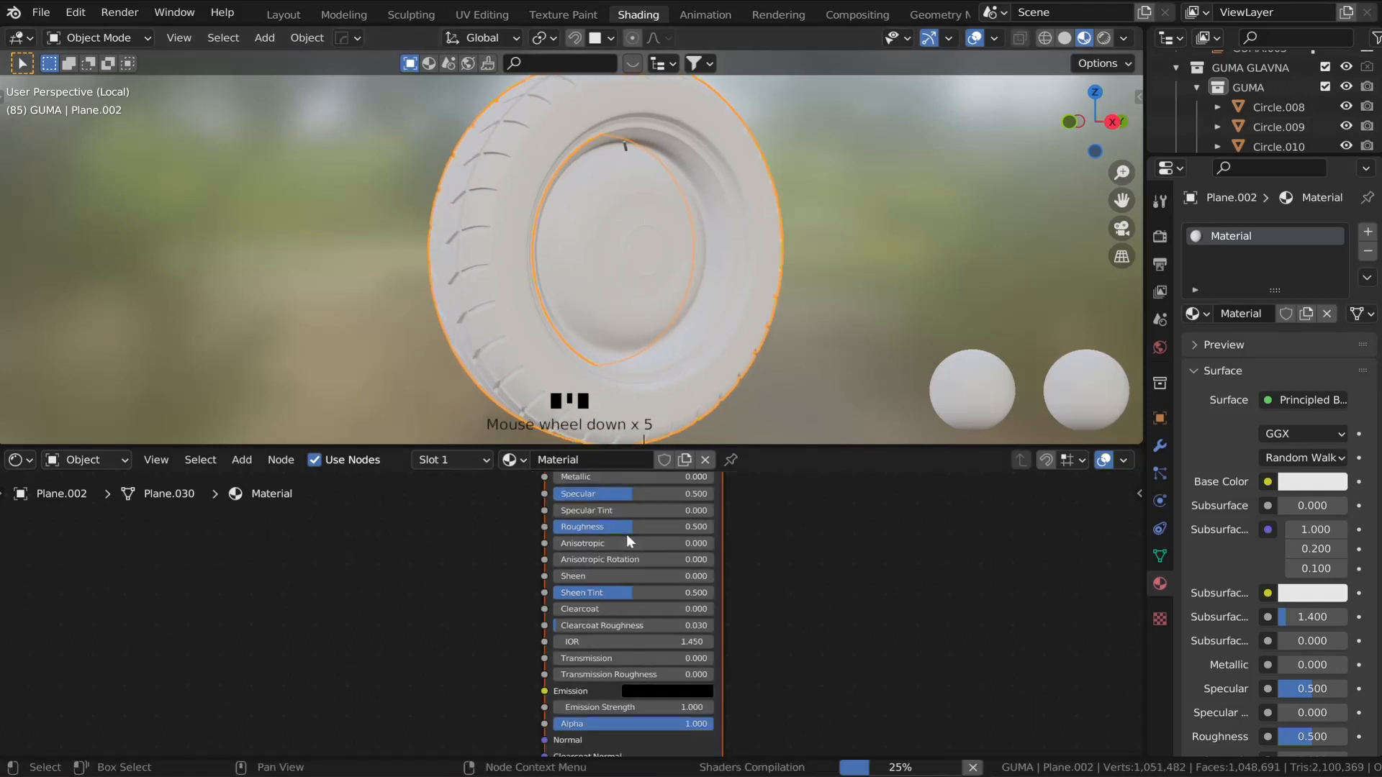
middle_drag(623, 527, 728, 620)
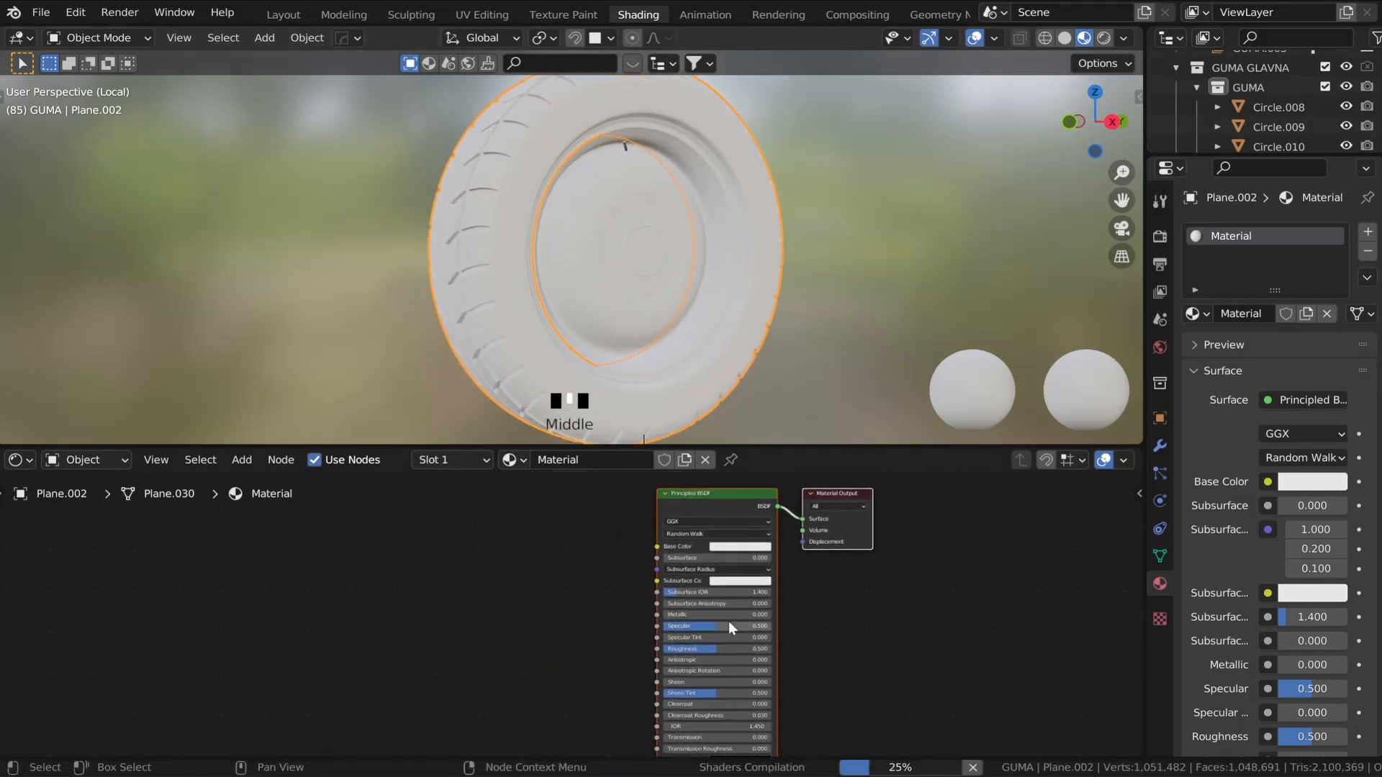
click(743, 548)
click(801, 457)
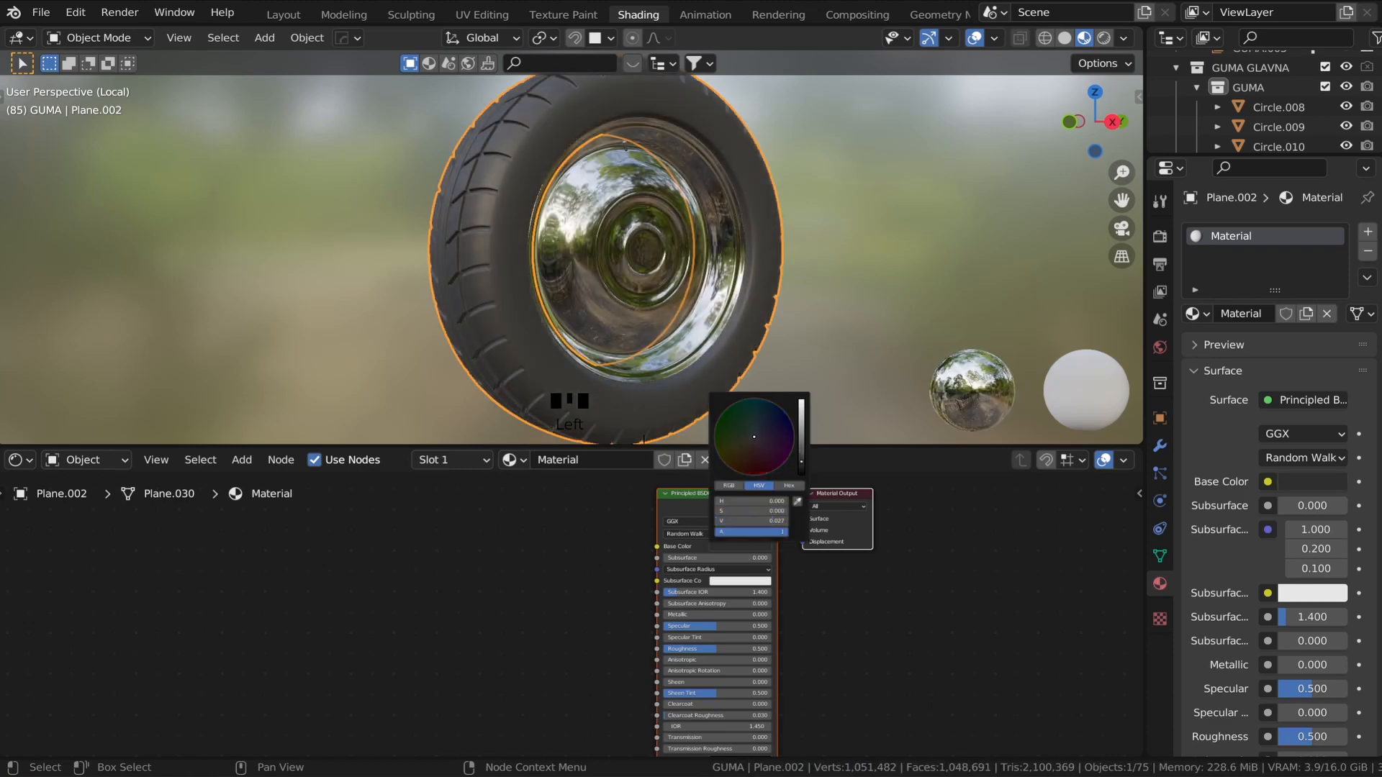
- Enlarge the node editor area and move the Material Output node farther away from the Principled BSDF
scroll(524, 557, down, 6)
middle_drag(552, 537, 576, 509)
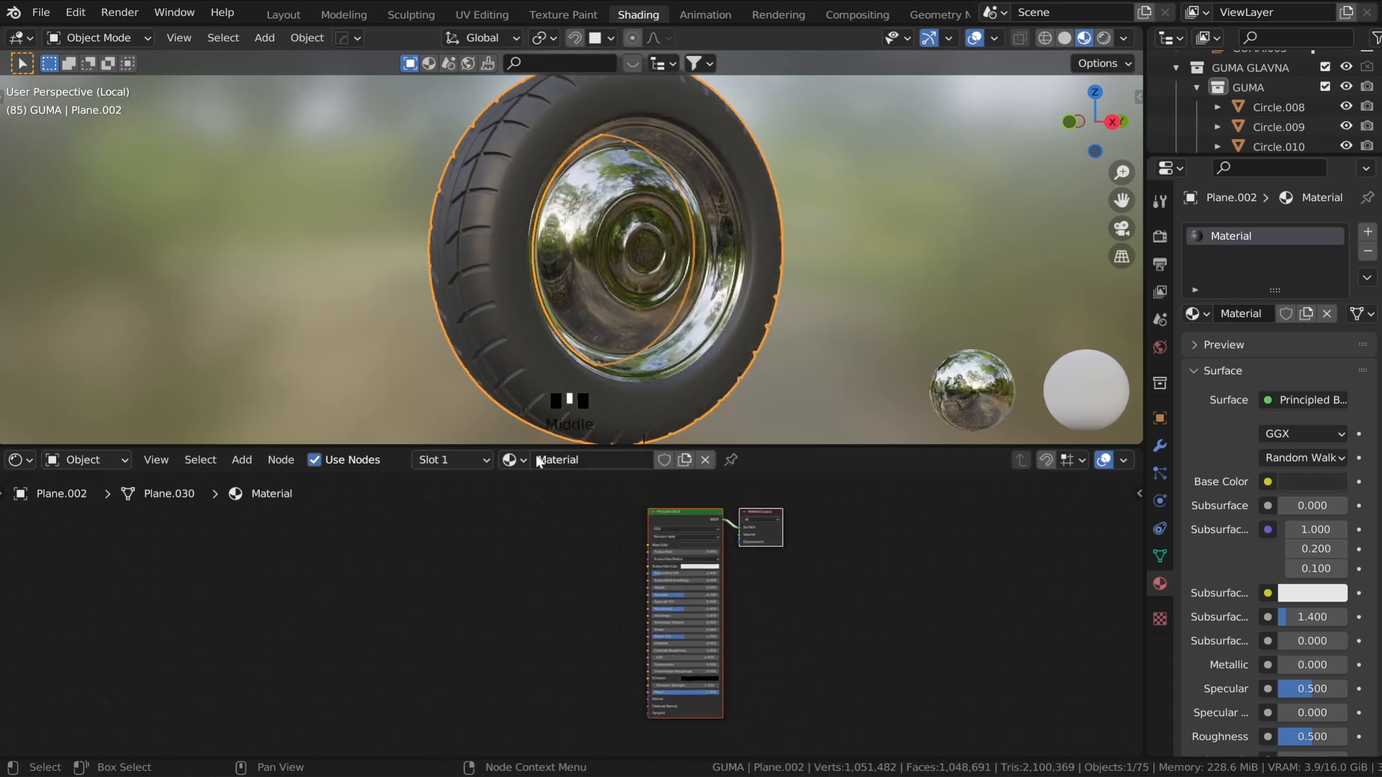
drag(531, 447, 541, 393)
scroll(545, 284, up, 6)
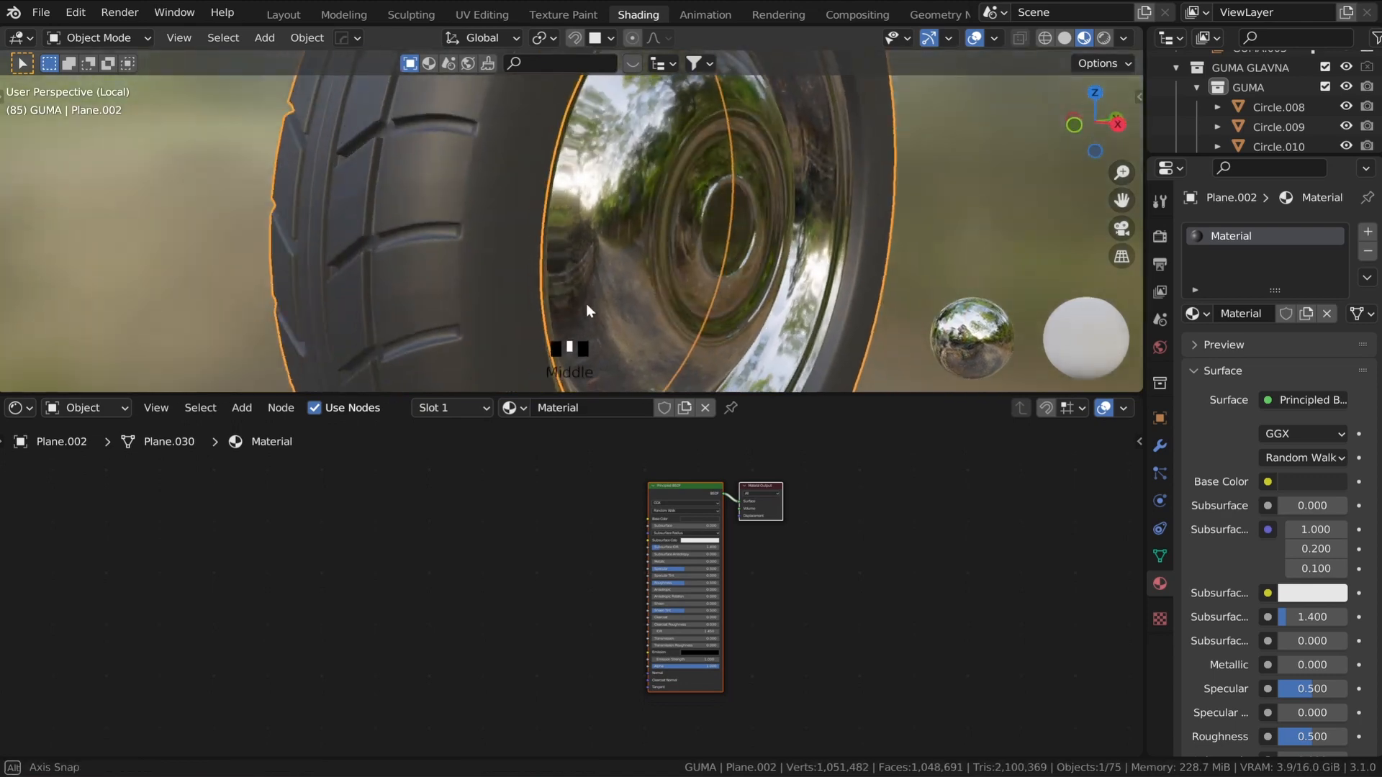
middle_drag(514, 232, 590, 303)
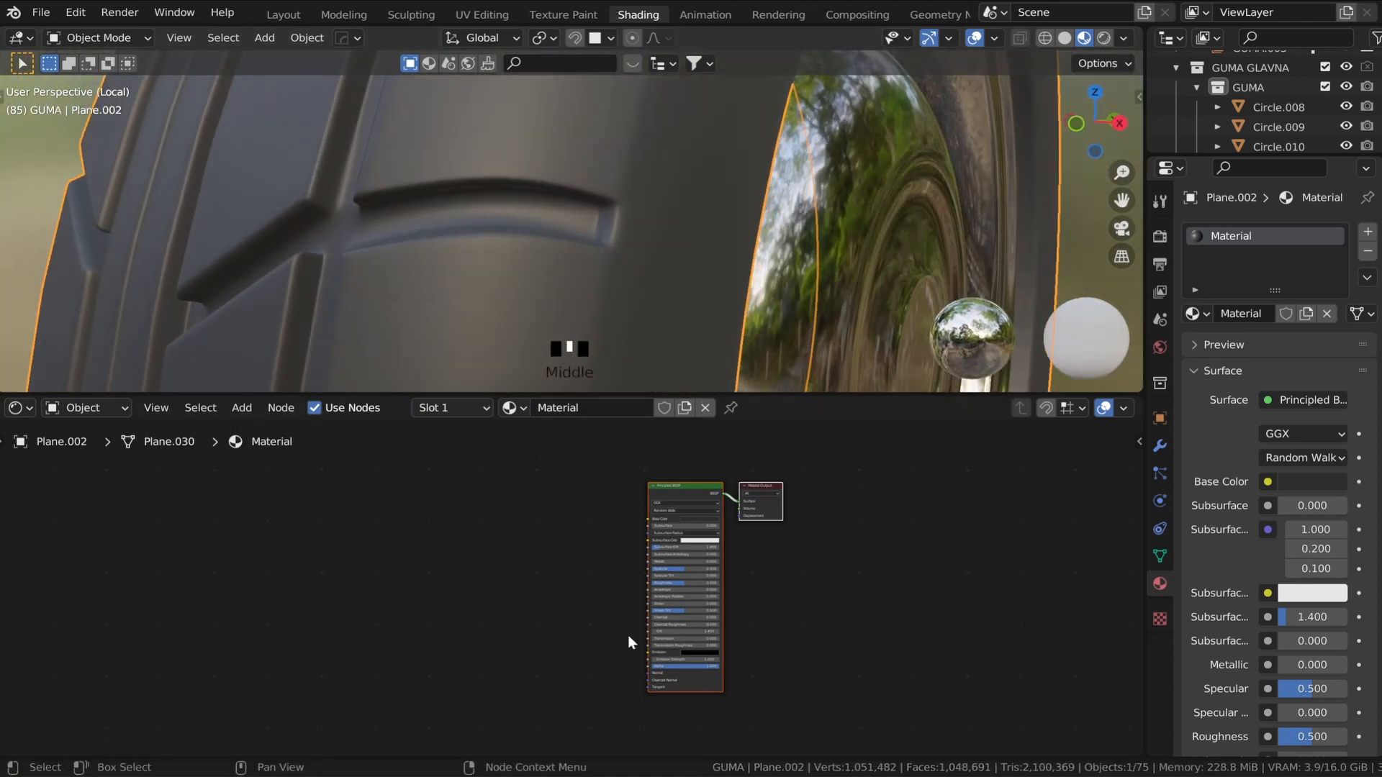
middle_drag(646, 619, 788, 550)
scroll(770, 552, up, 3)
middle_drag(578, 563, 492, 602)
click(800, 435)
drag(801, 435, 886, 448)
scroll(568, 569, up, 3)
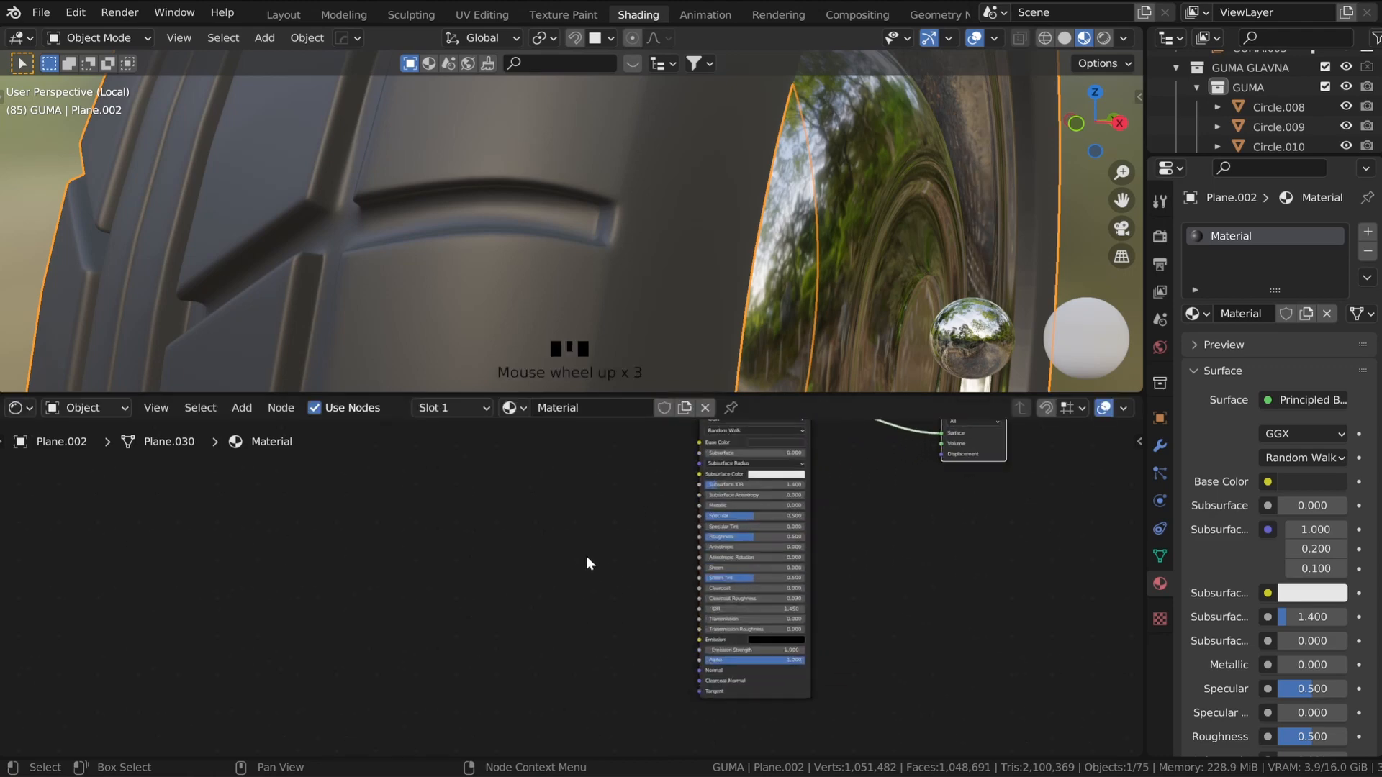
- Add a Noise Texture node to the left of the tire material's Principled BSDF
scroll(534, 620, up, 4)
middle_drag(531, 599, 488, 596)
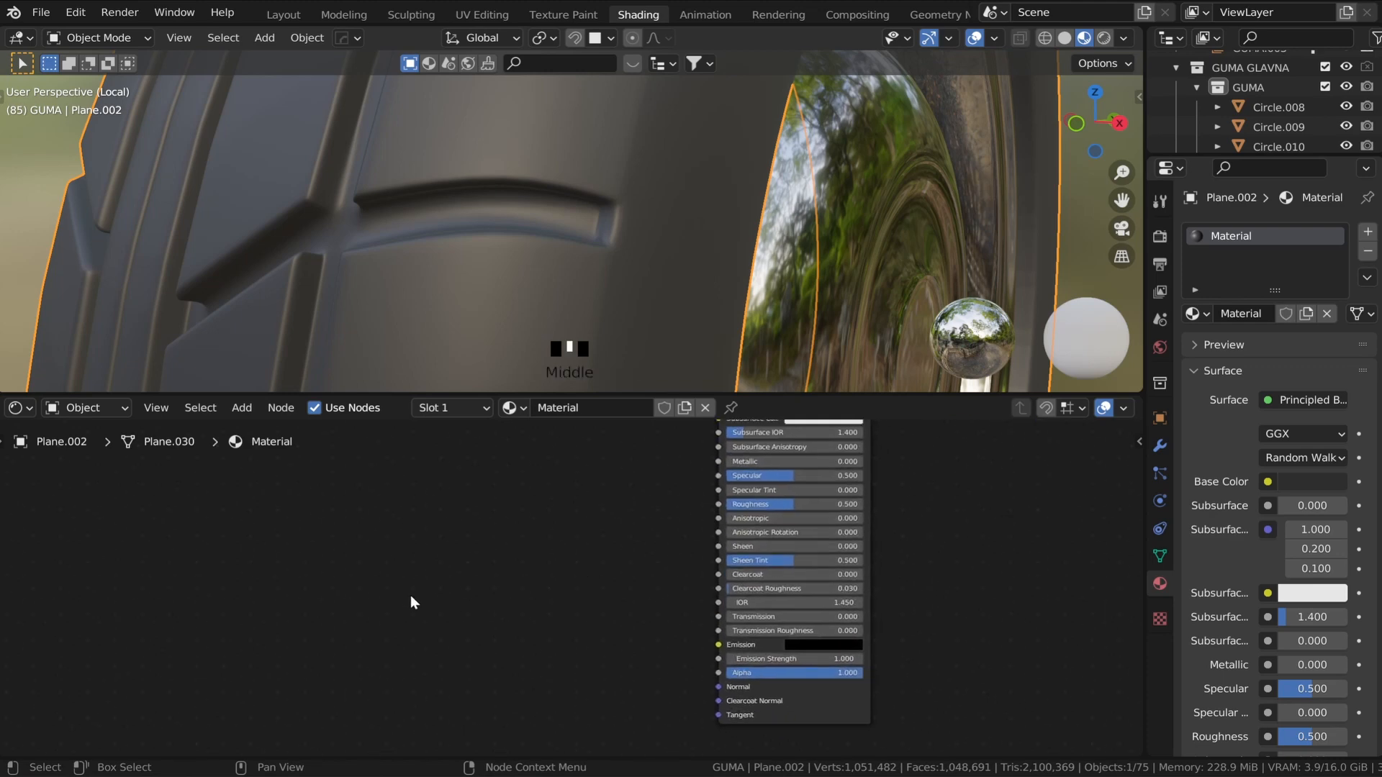
key(shift+a)
click(379, 558)
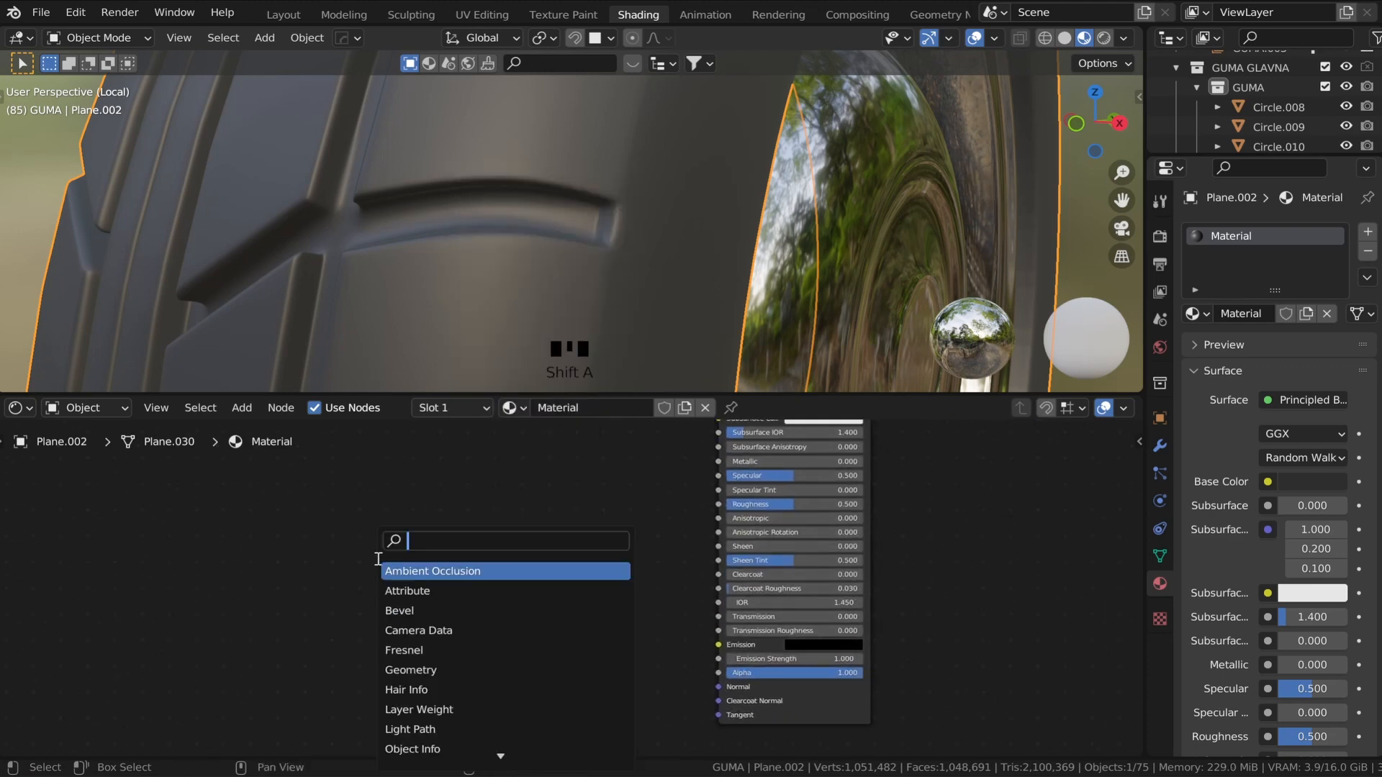
text(noise)
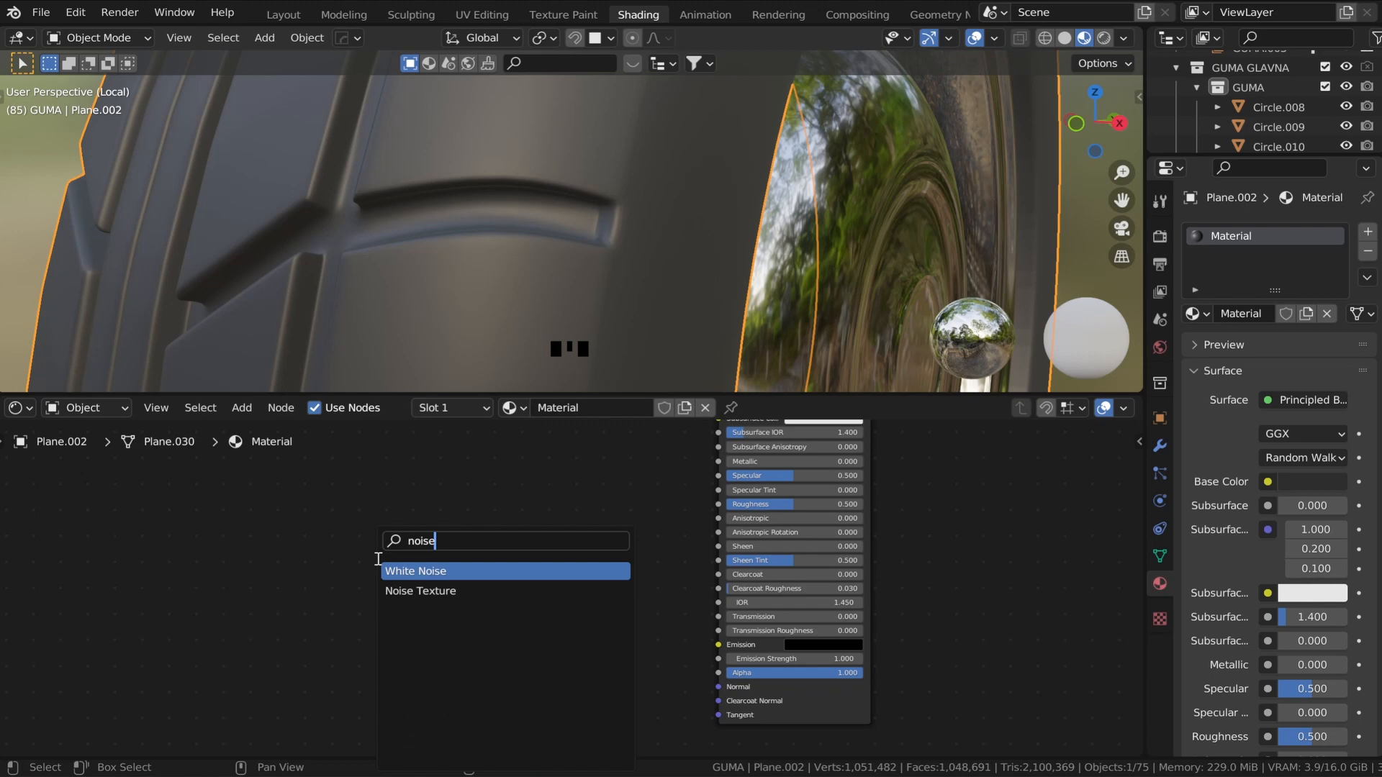
click(416, 590)
click(394, 624)
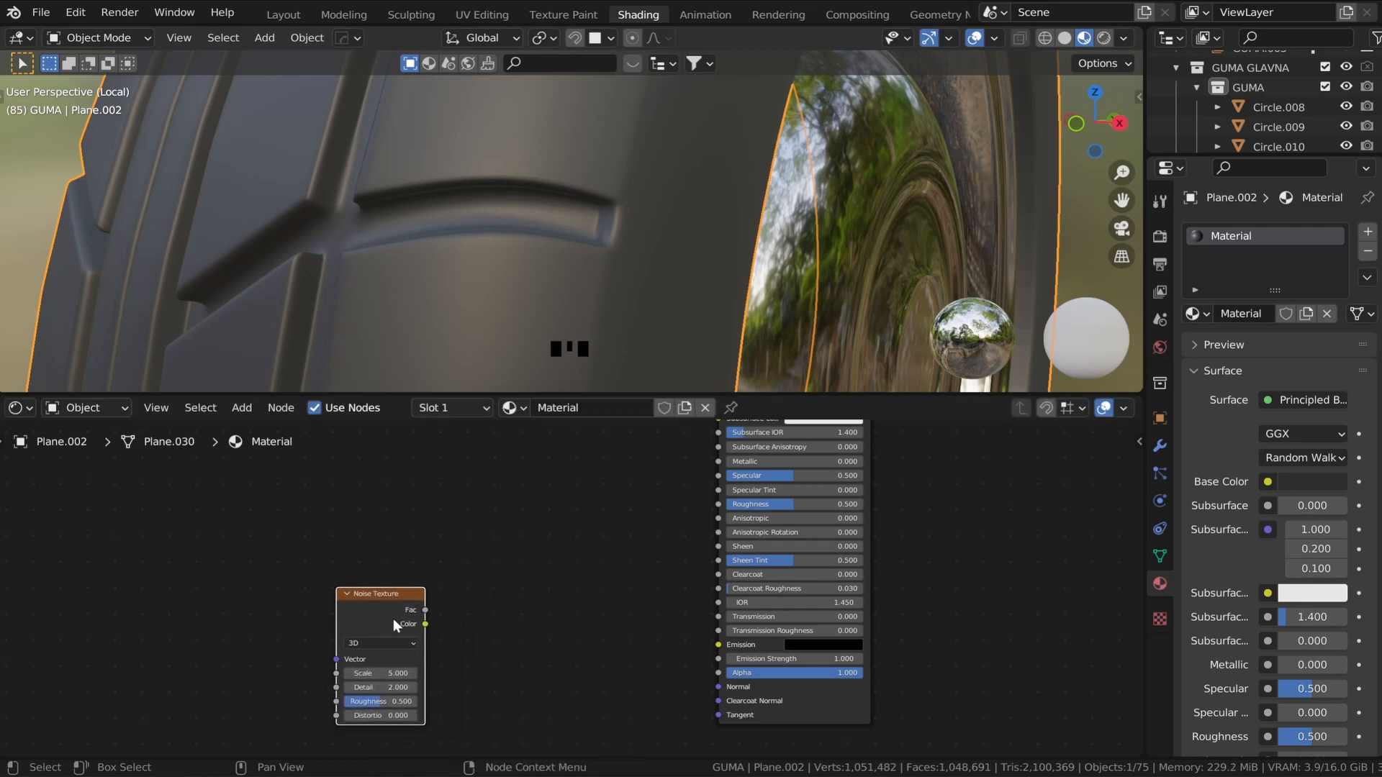
- Add a Bump node between the Noise Texture and the Principled BSDF
key(shift+a)
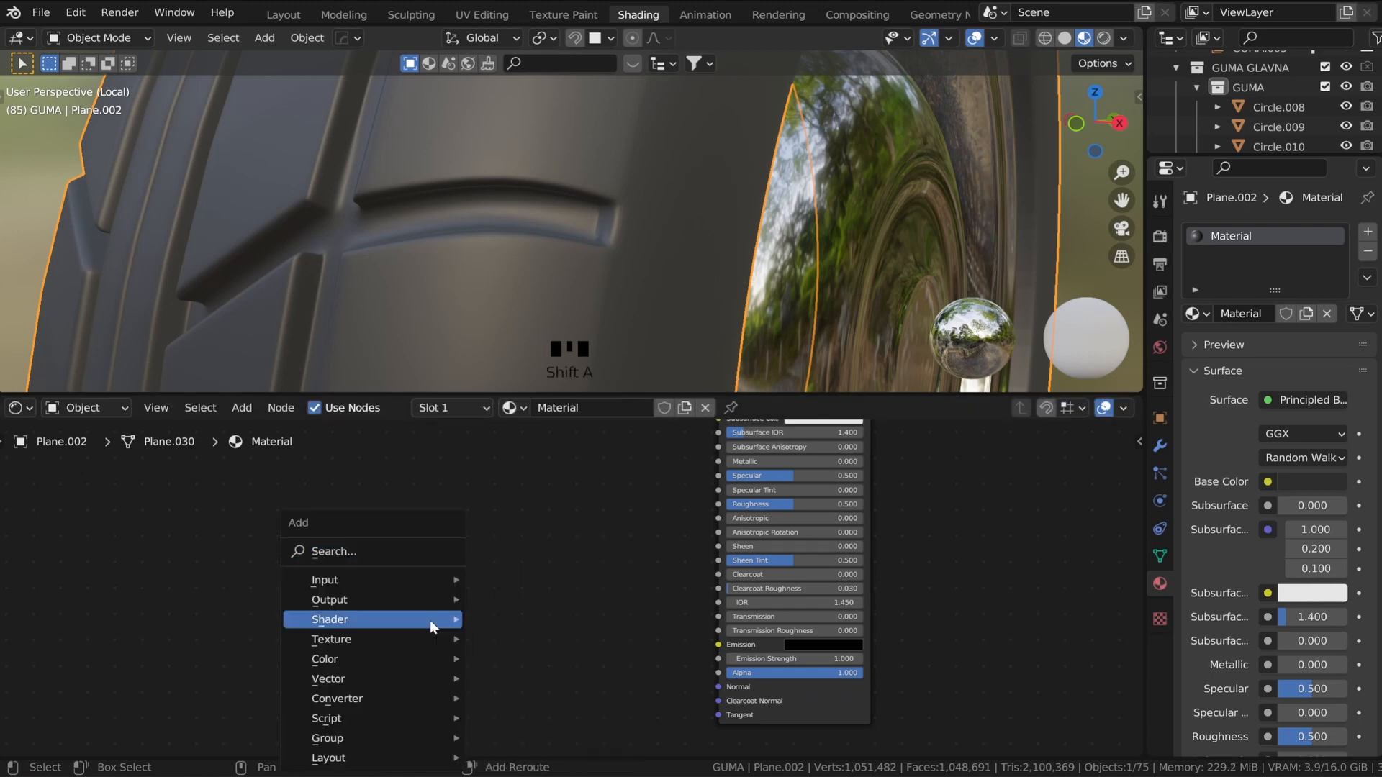
click(416, 557)
text(bum)
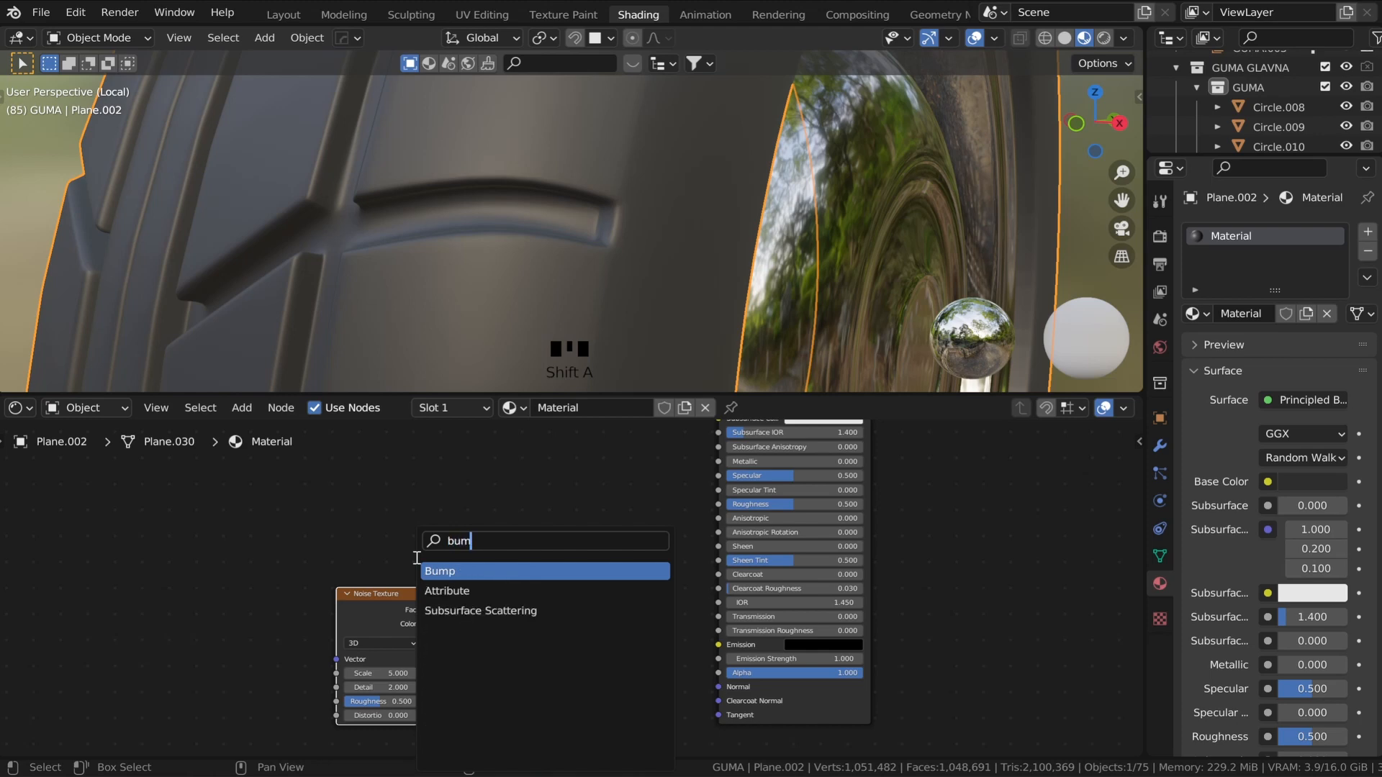
text(p)
key(Return)
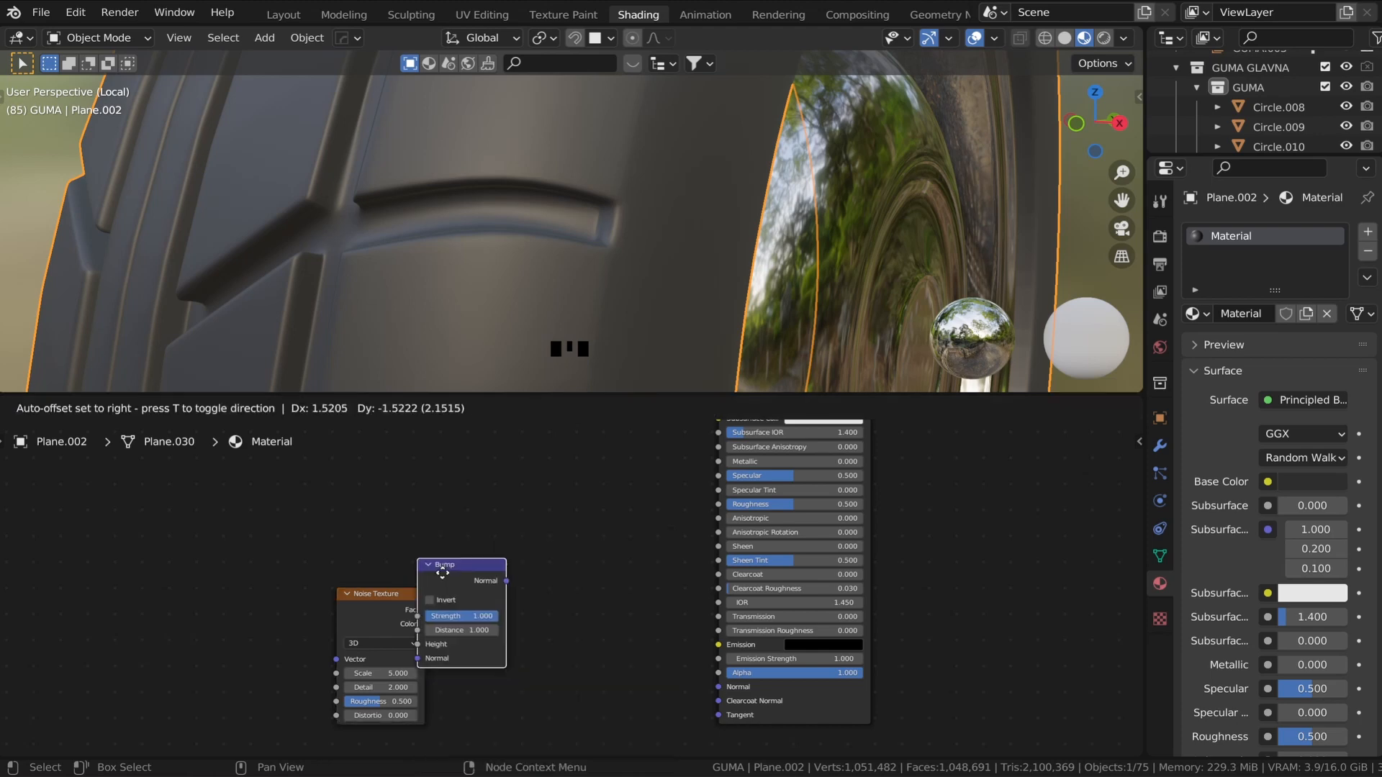
click(504, 585)
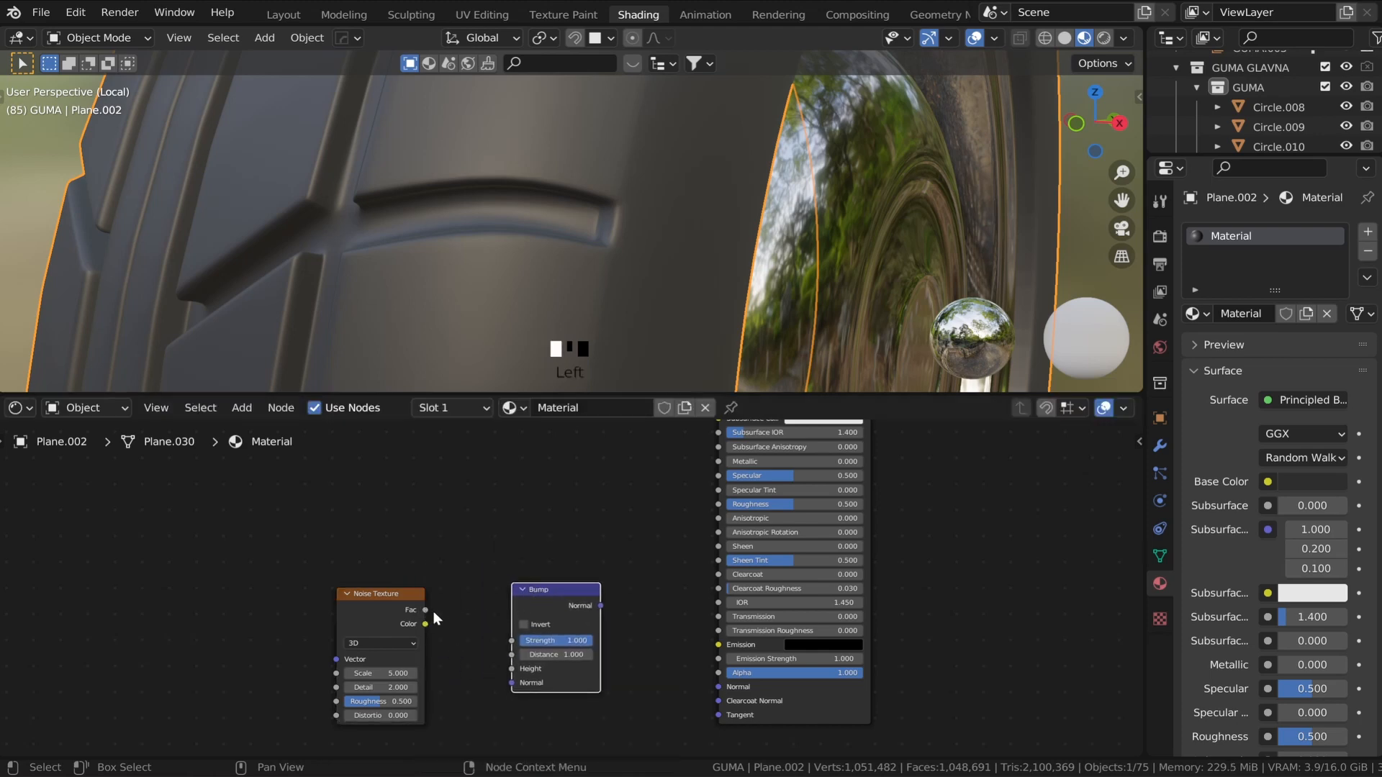
- Connect the Noise Texture's Fac to the Bump's Height and the Bump's Normal to the Principled BSDF's Normal
drag(429, 610, 512, 669)
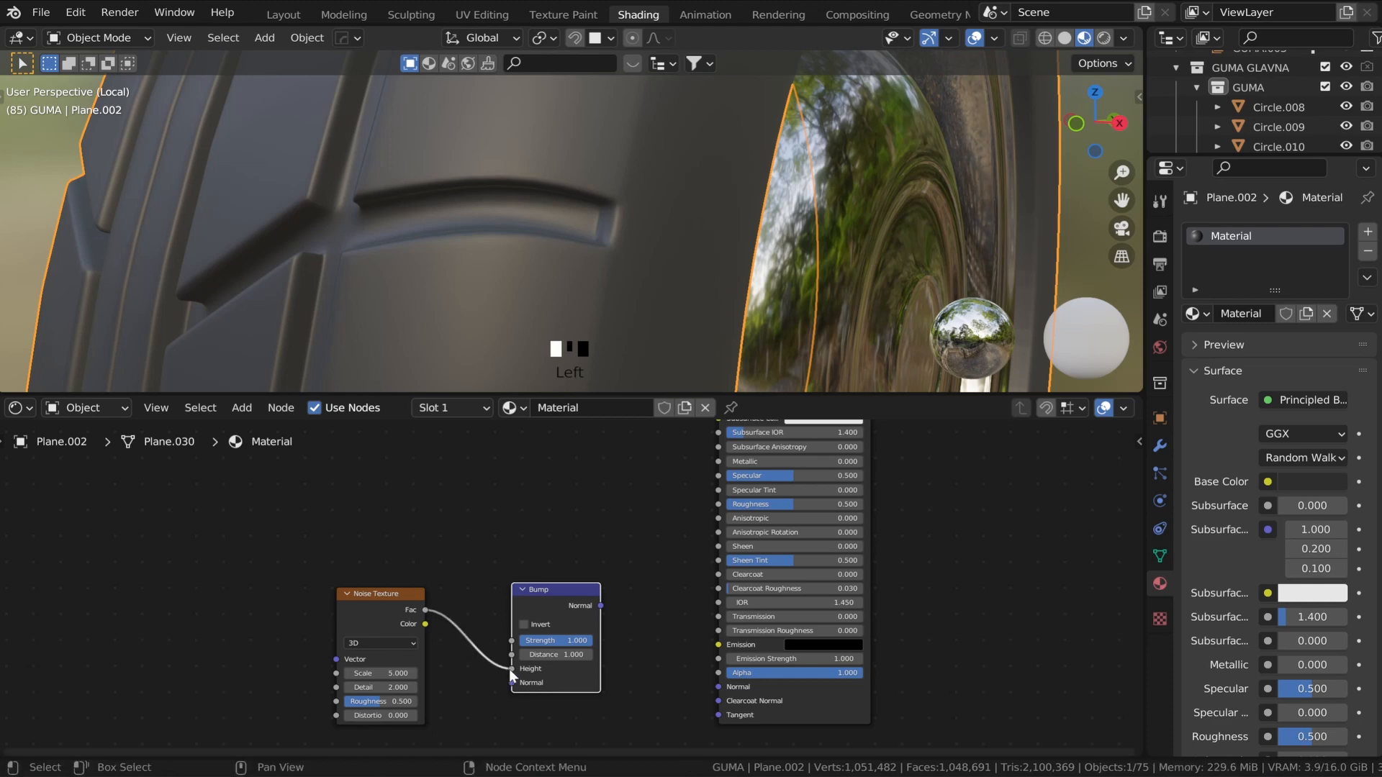
middle_drag(452, 680, 533, 663)
scroll(532, 656, up, 3)
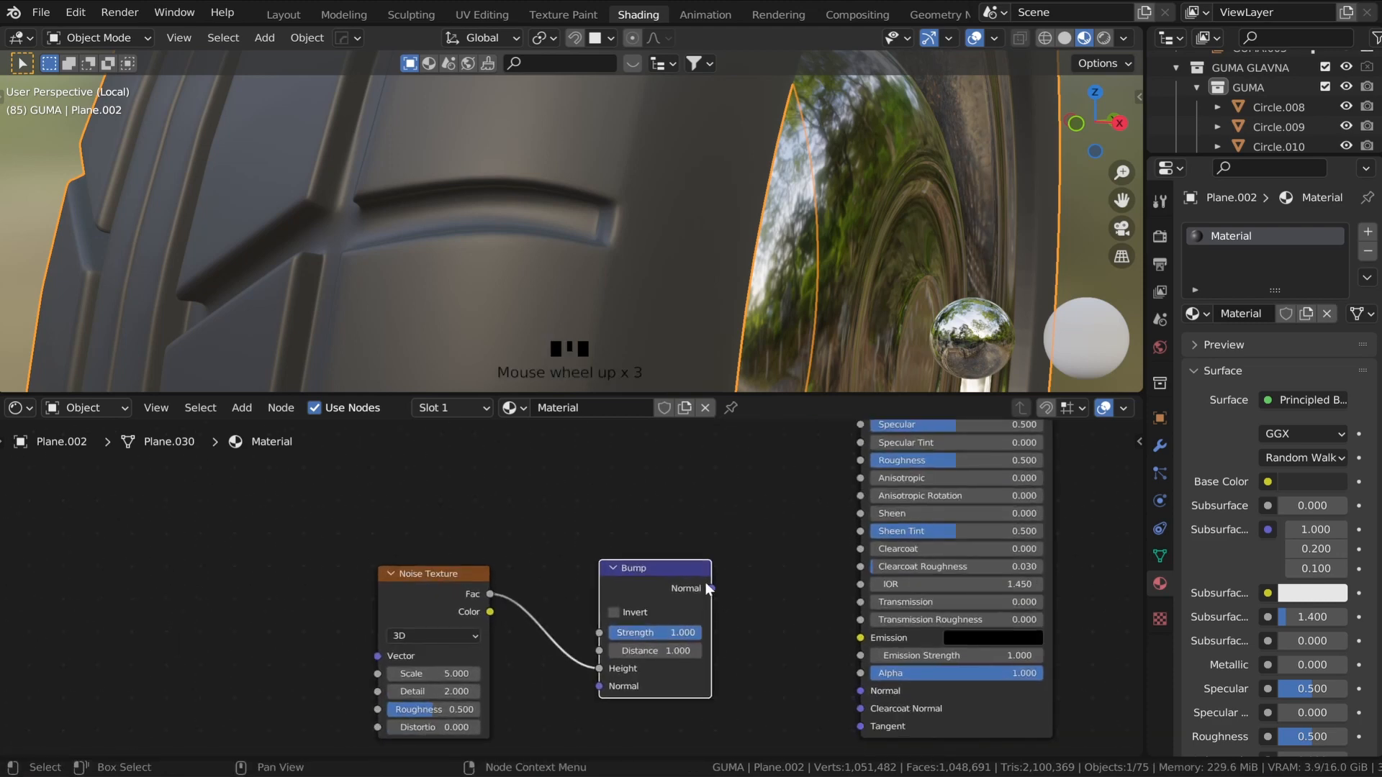
drag(712, 589, 863, 692)
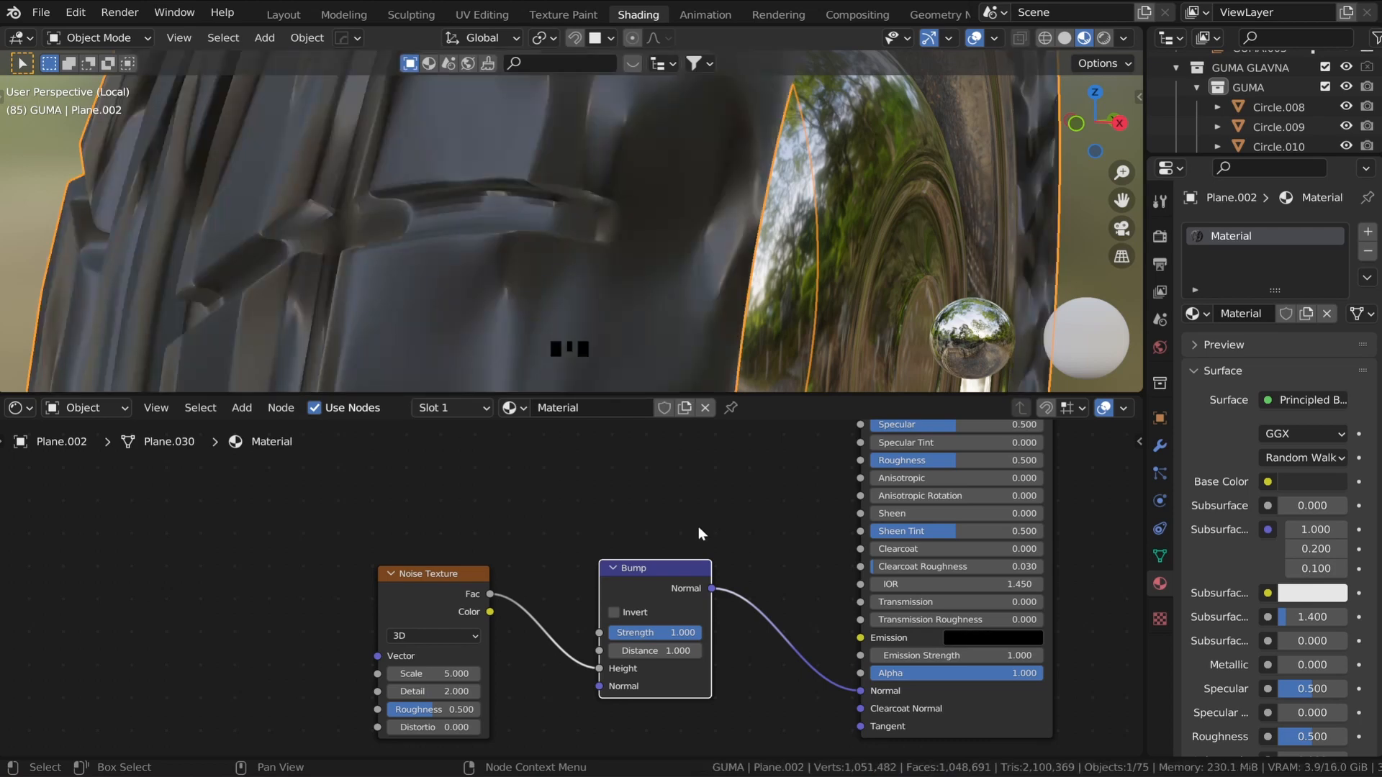
- Set the Noise Texture's scale to 5000 and its detail to 15
click(442, 674)
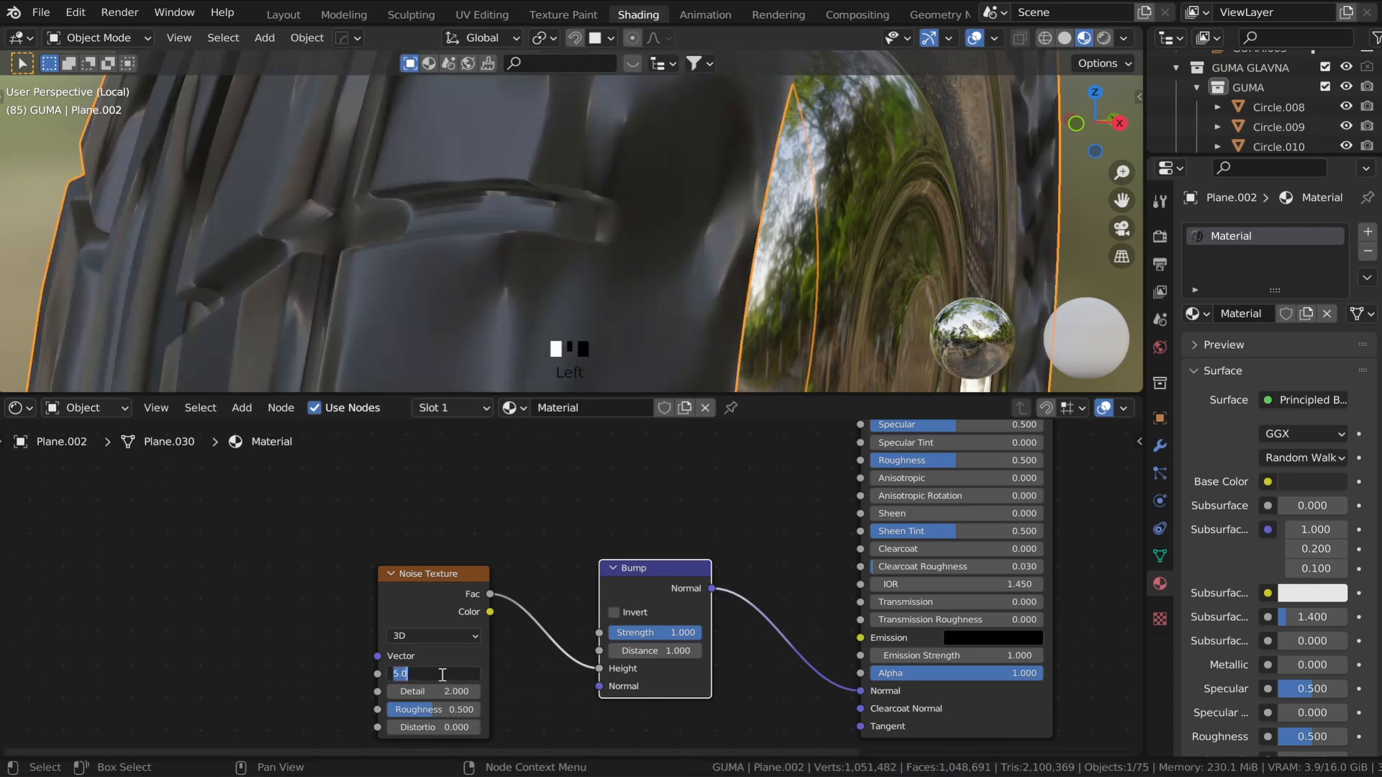
text(5000)
key(Return)
click(438, 693)
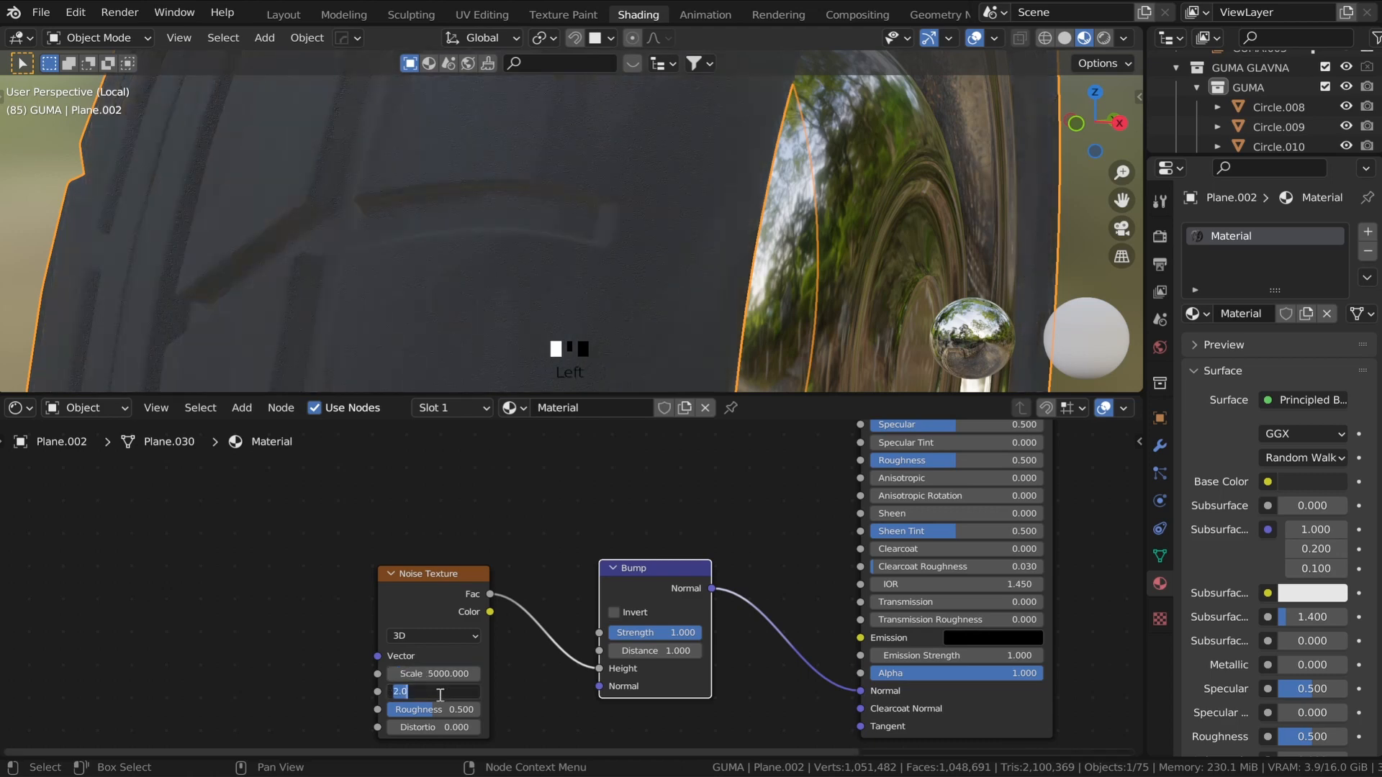
text(15)
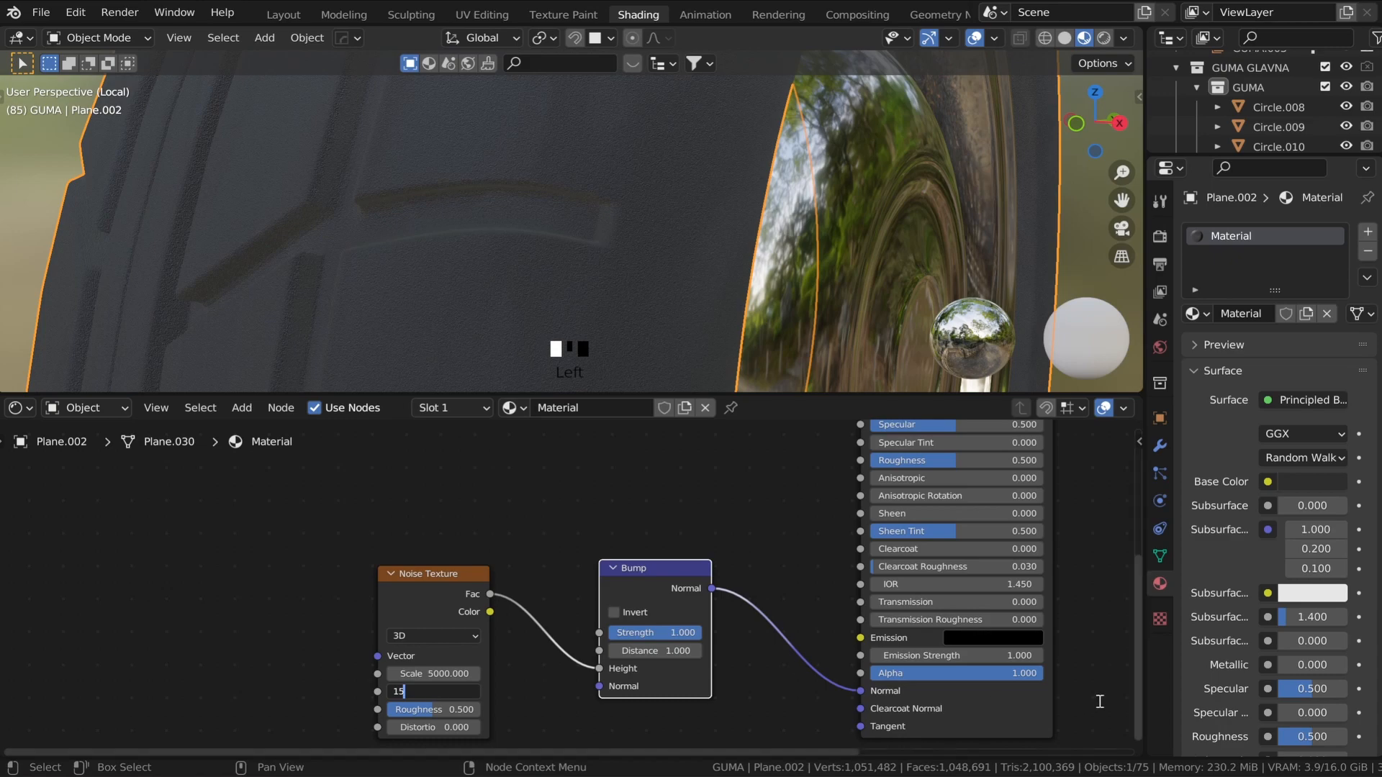
key(Return)
scroll(475, 289, up, 2)
scroll(479, 289, down, 3)
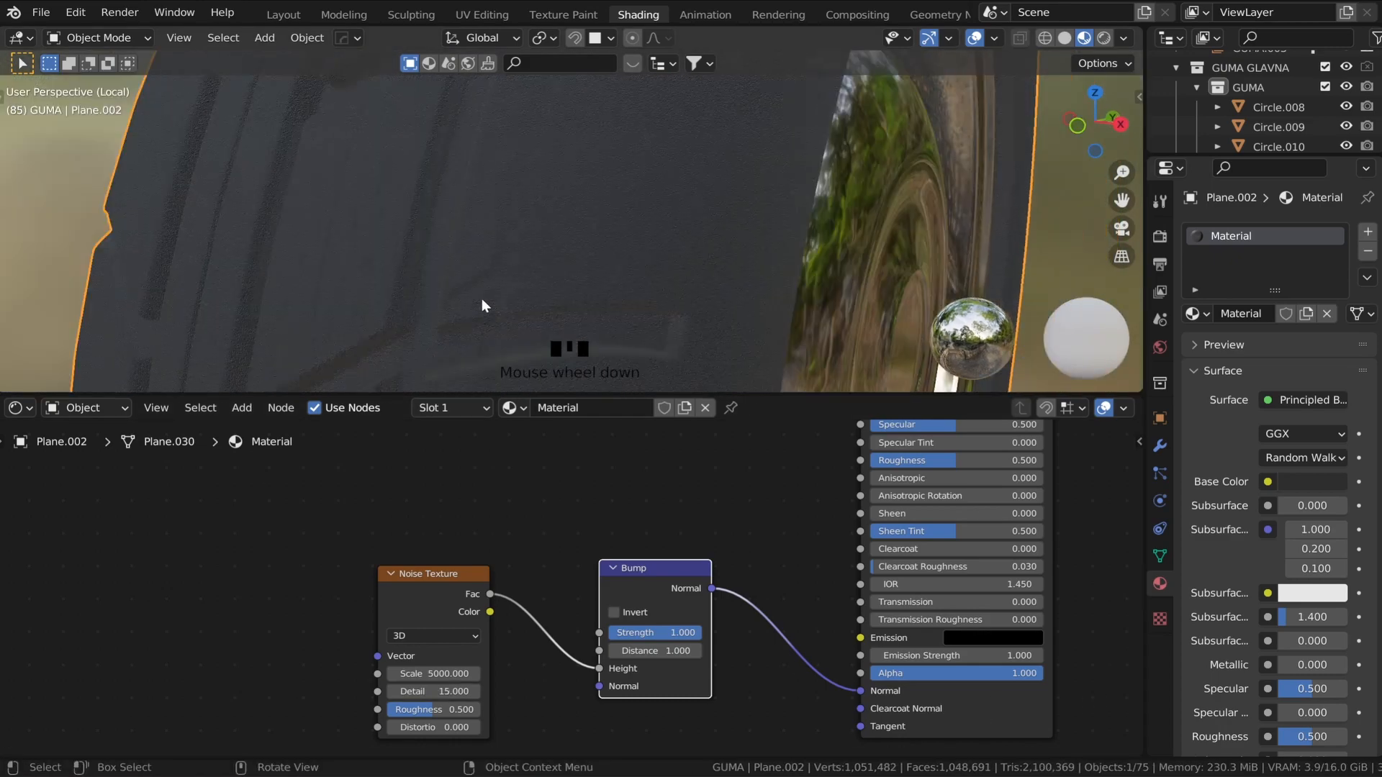
- Spread the Noise Texture and Bump nodes apart and insert a Math node on the link between them
scroll(413, 515, down, 2)
drag(640, 595, 573, 595)
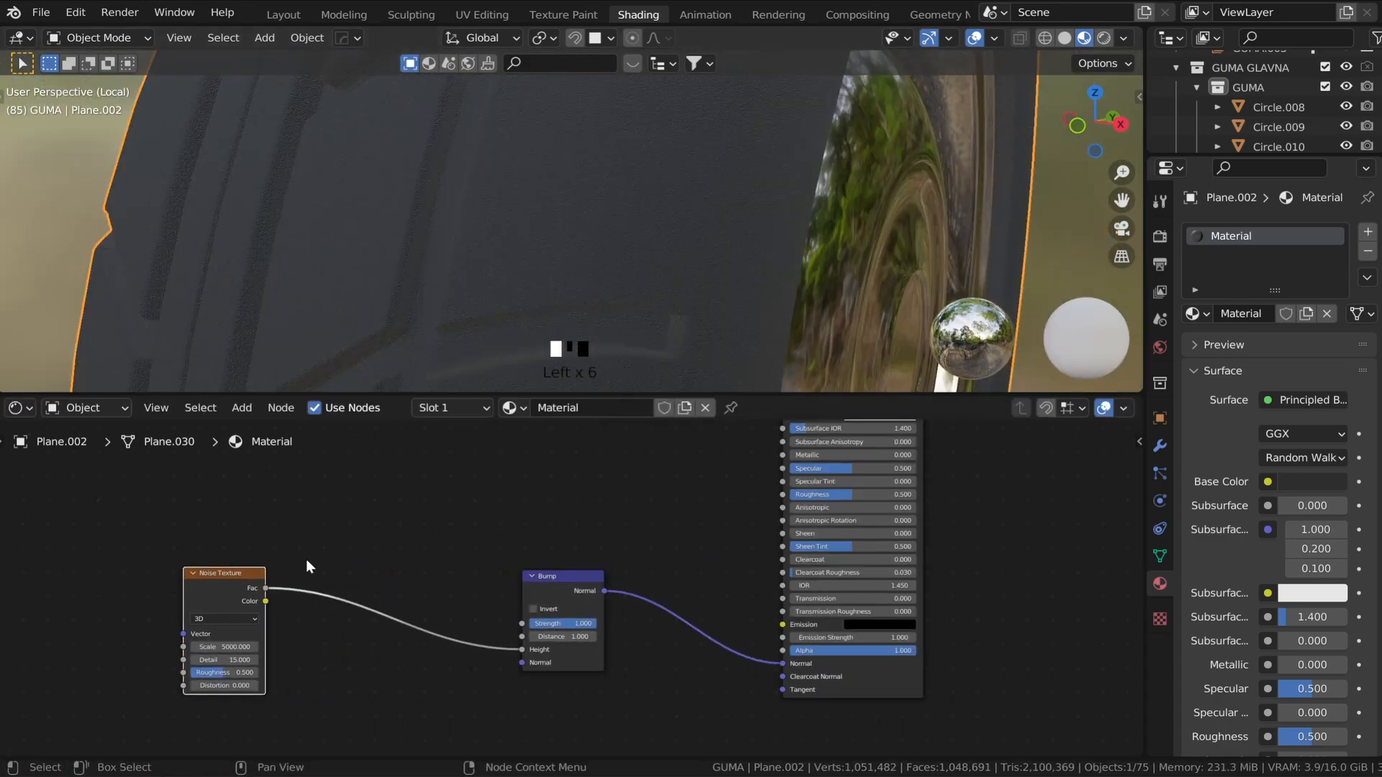
middle_drag(305, 559, 424, 560)
key(shift+a)
click(514, 560)
text(mat)
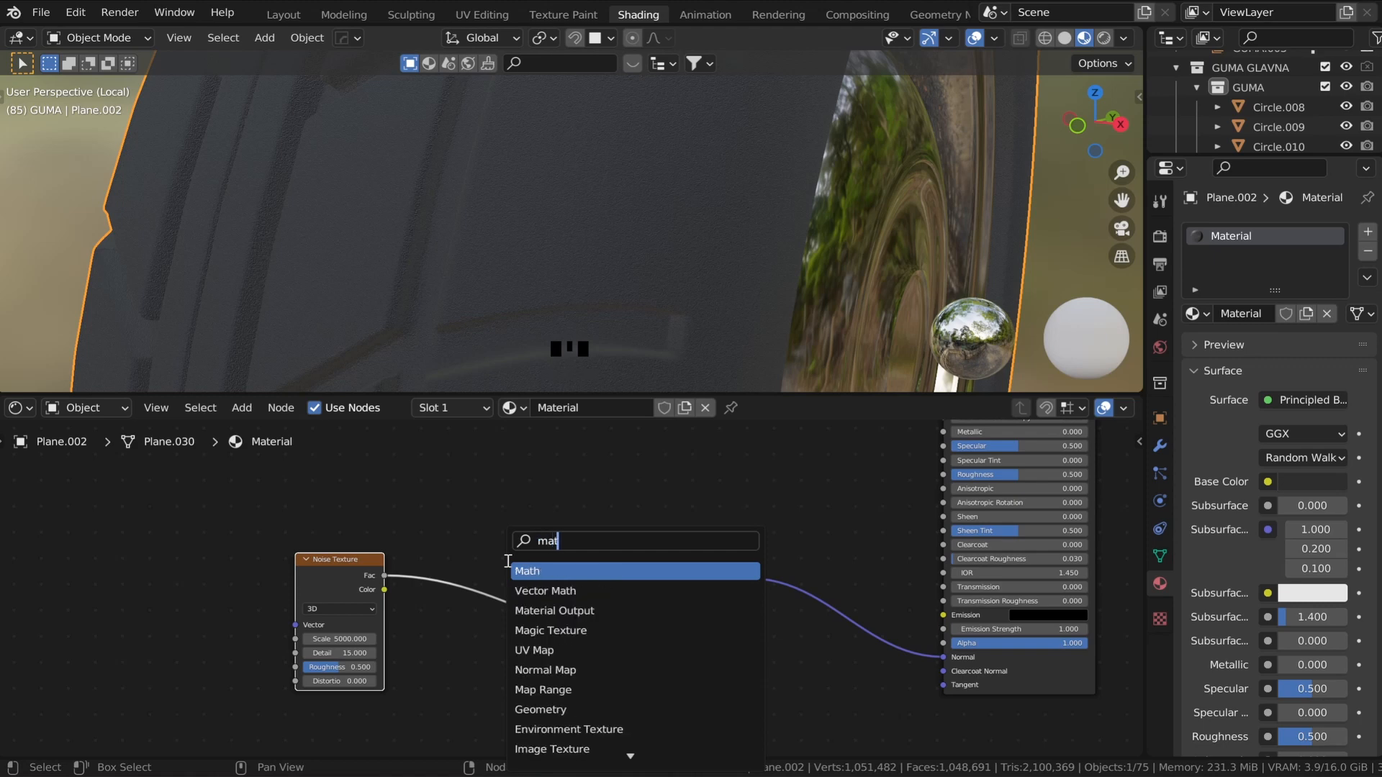
click(523, 569)
click(547, 576)
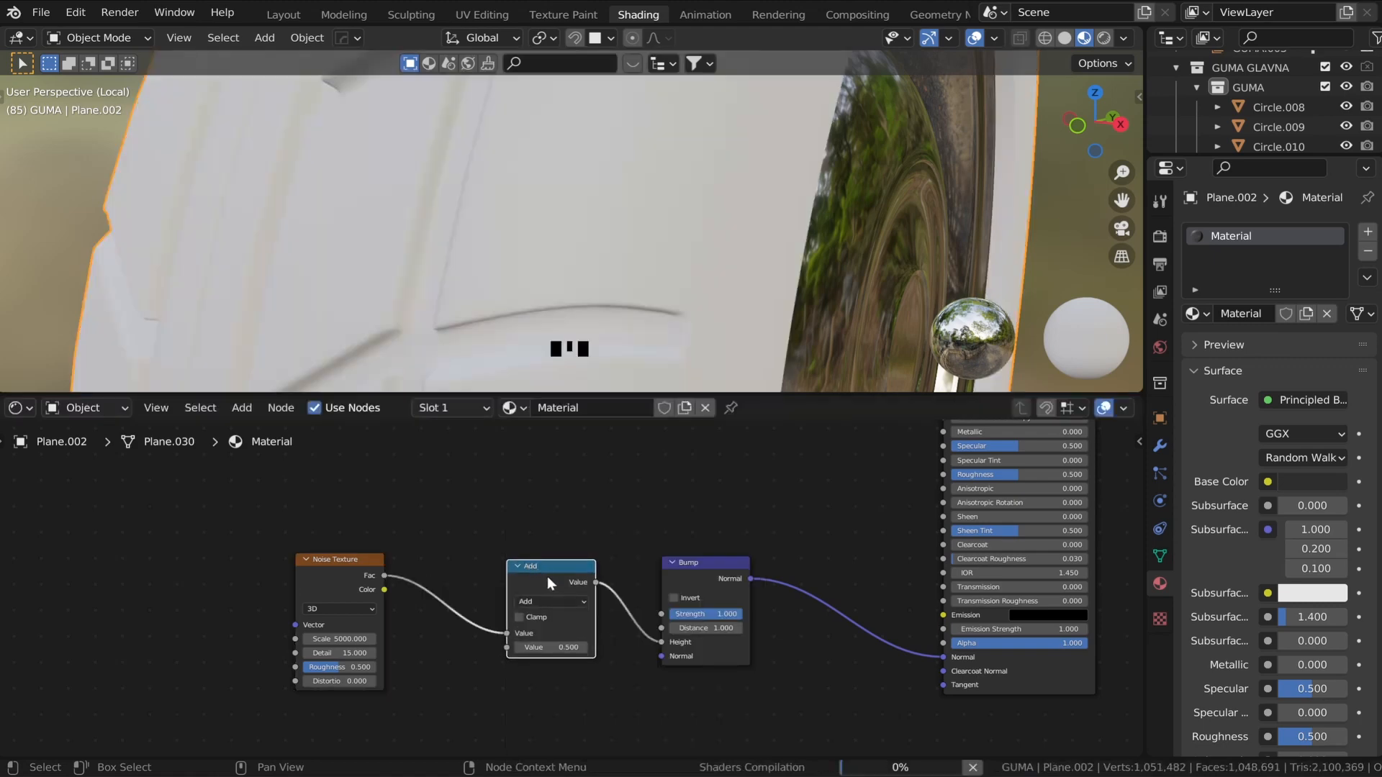
- Change the Math node's operation to Multiply and set its value to 0.06
click(560, 600)
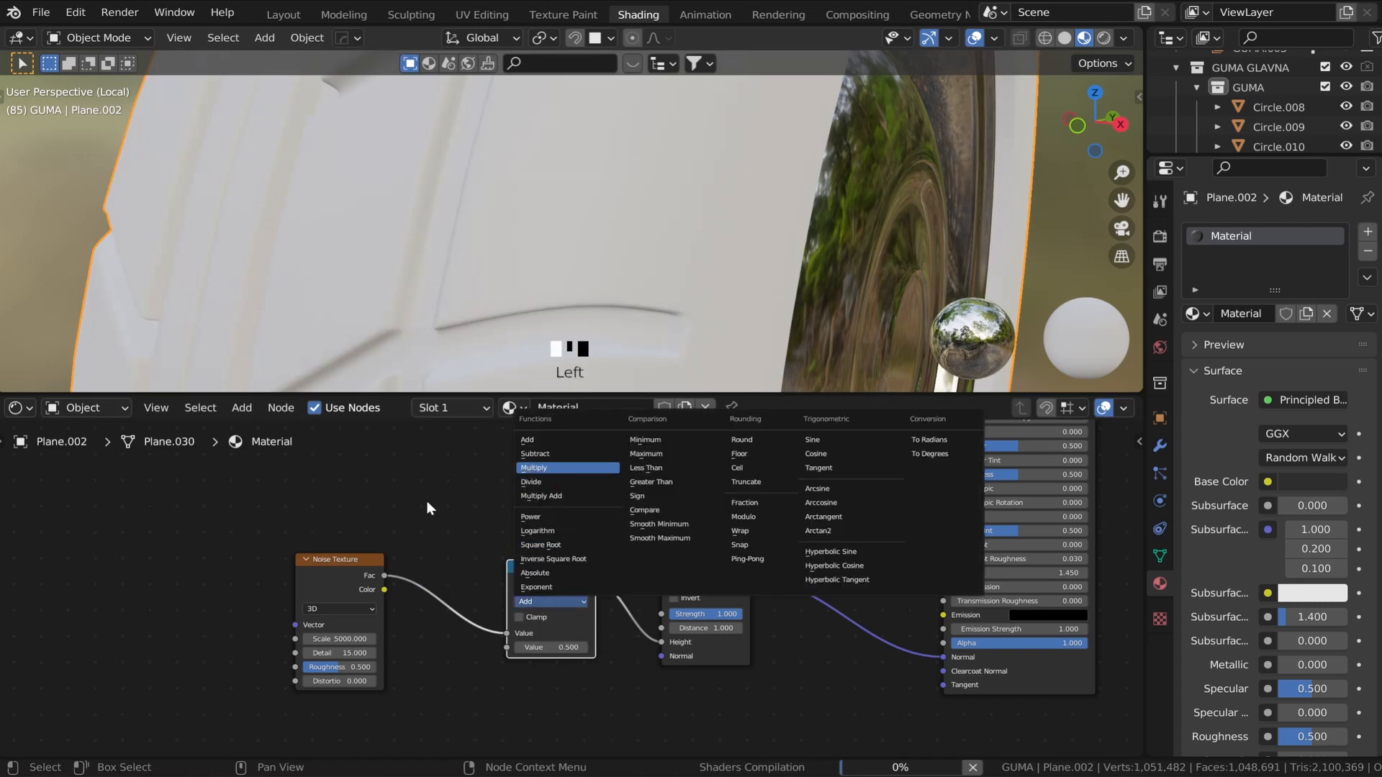
key(Return)
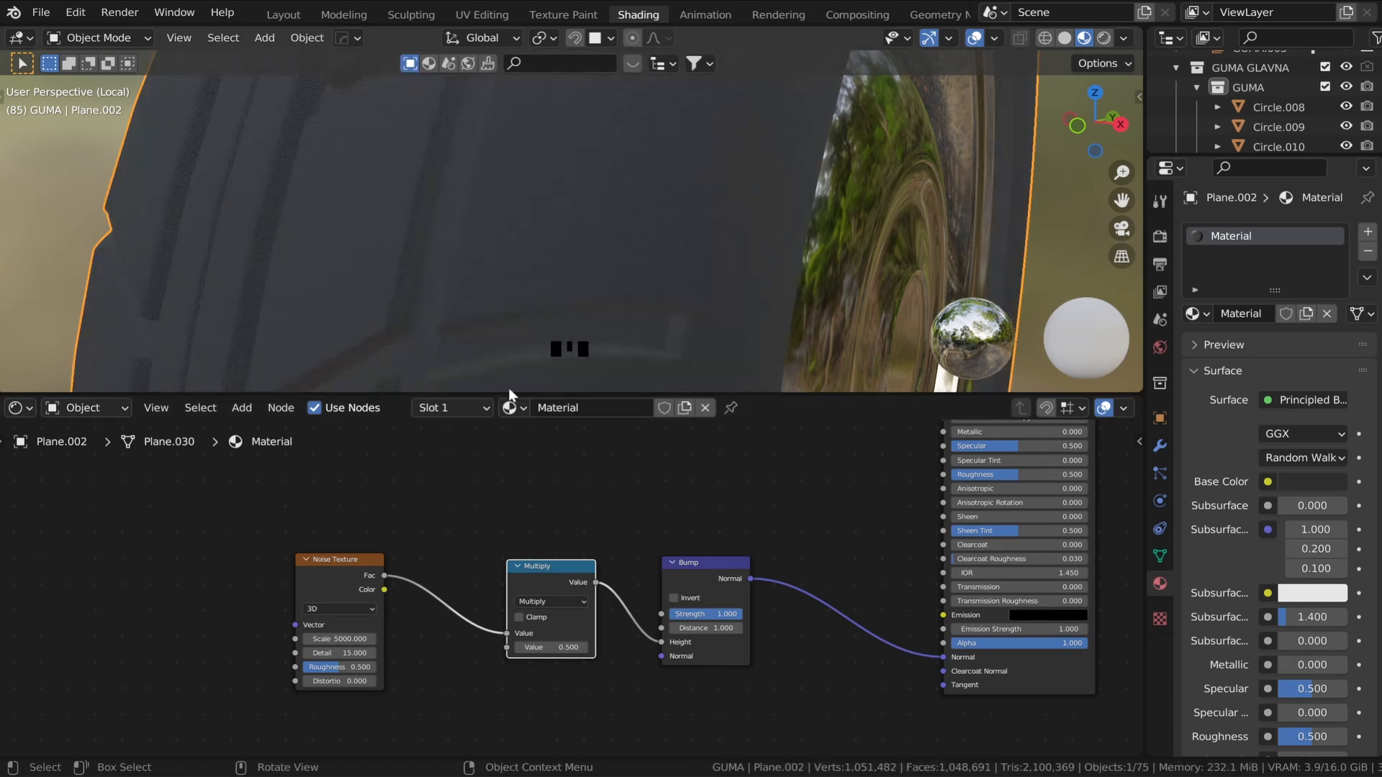
scroll(555, 645, up, 1)
click(558, 647)
text(0)
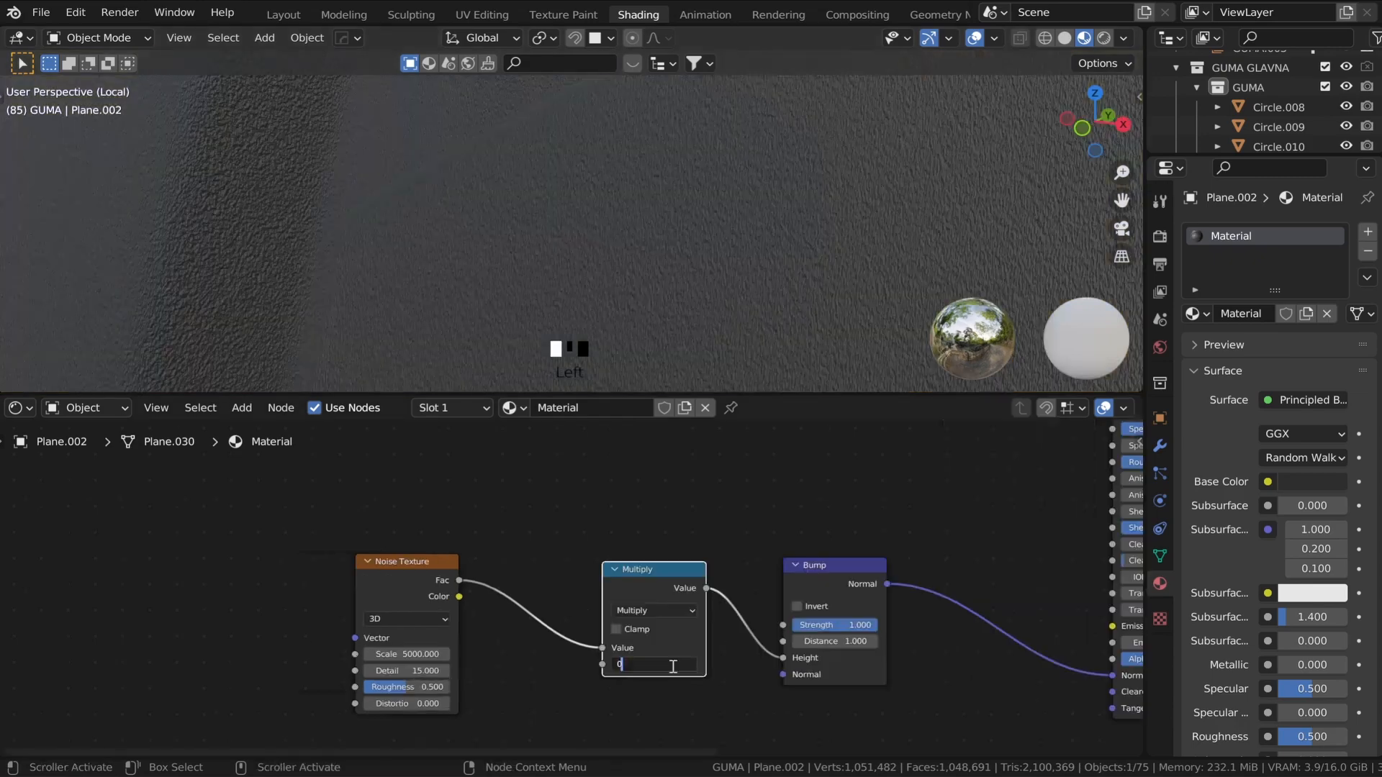
text(.06)
key(Return)
scroll(750, 296, down, 2)
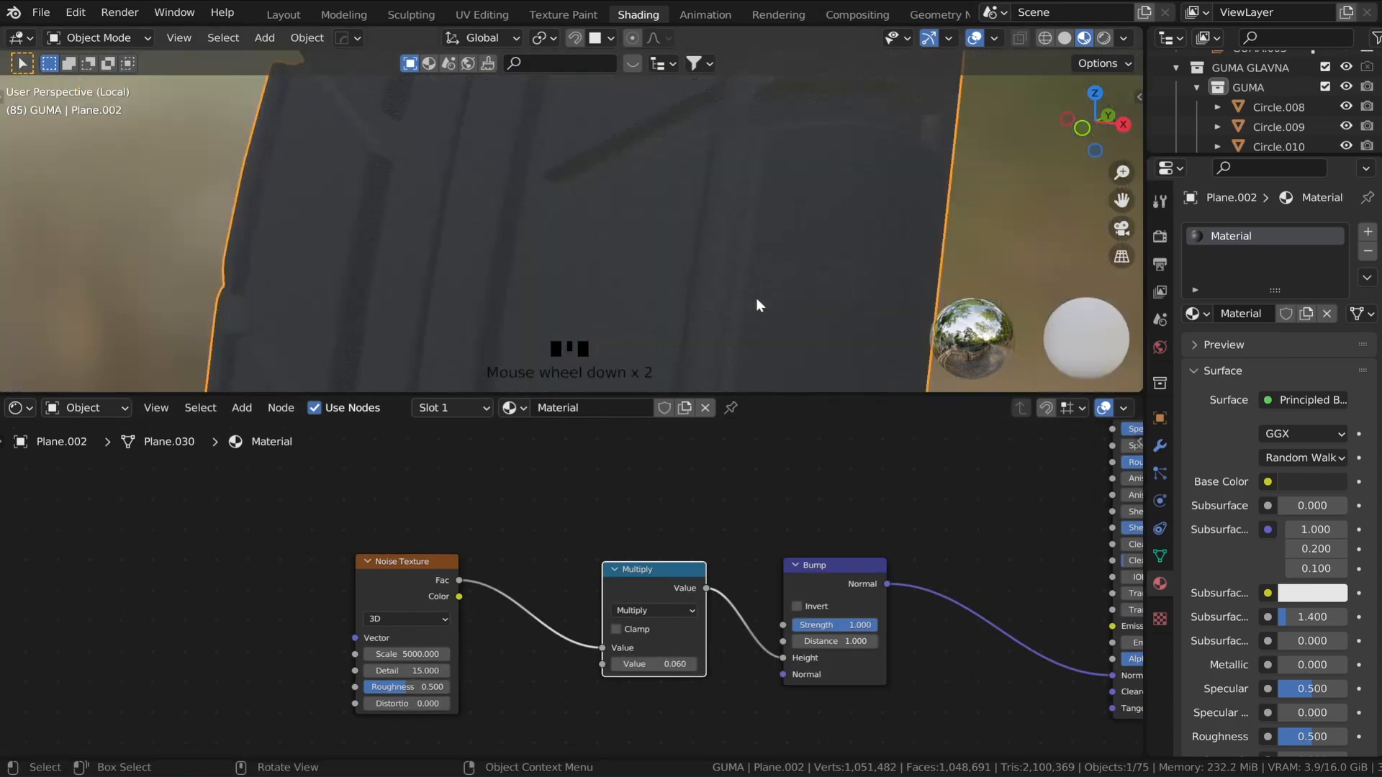
- Add a Musgrave Texture node and place it above the Noise Texture
scroll(680, 482, down, 1)
middle_drag(680, 482, 711, 546)
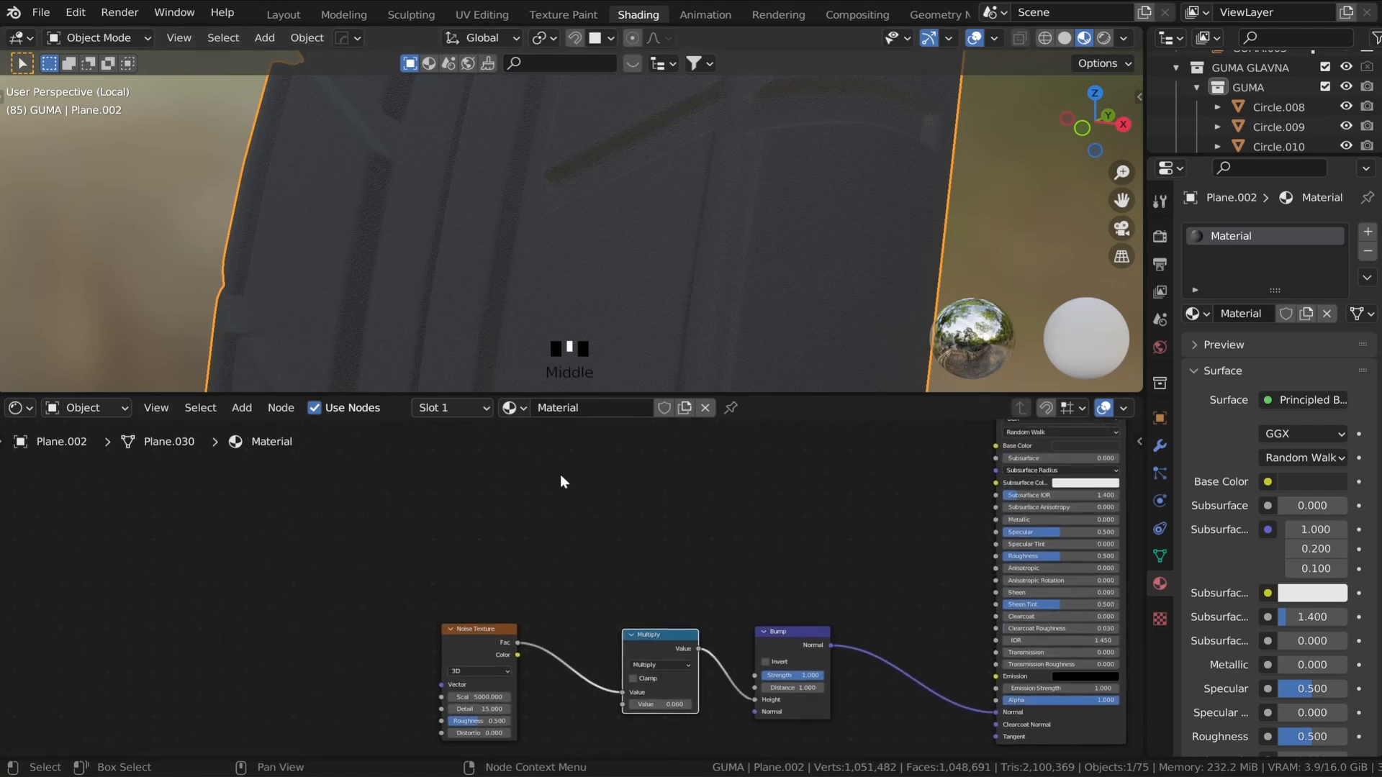
scroll(559, 584, down, 1)
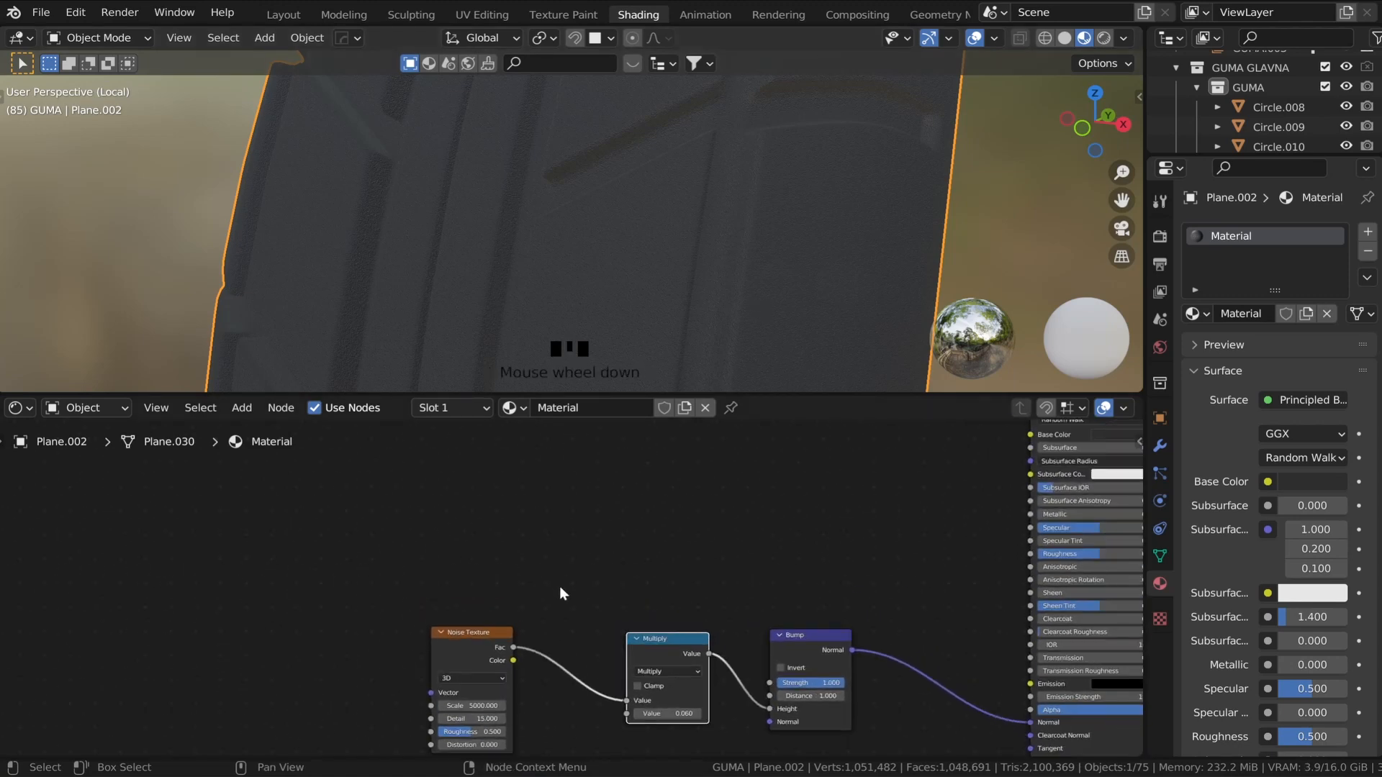
key(shift+a)
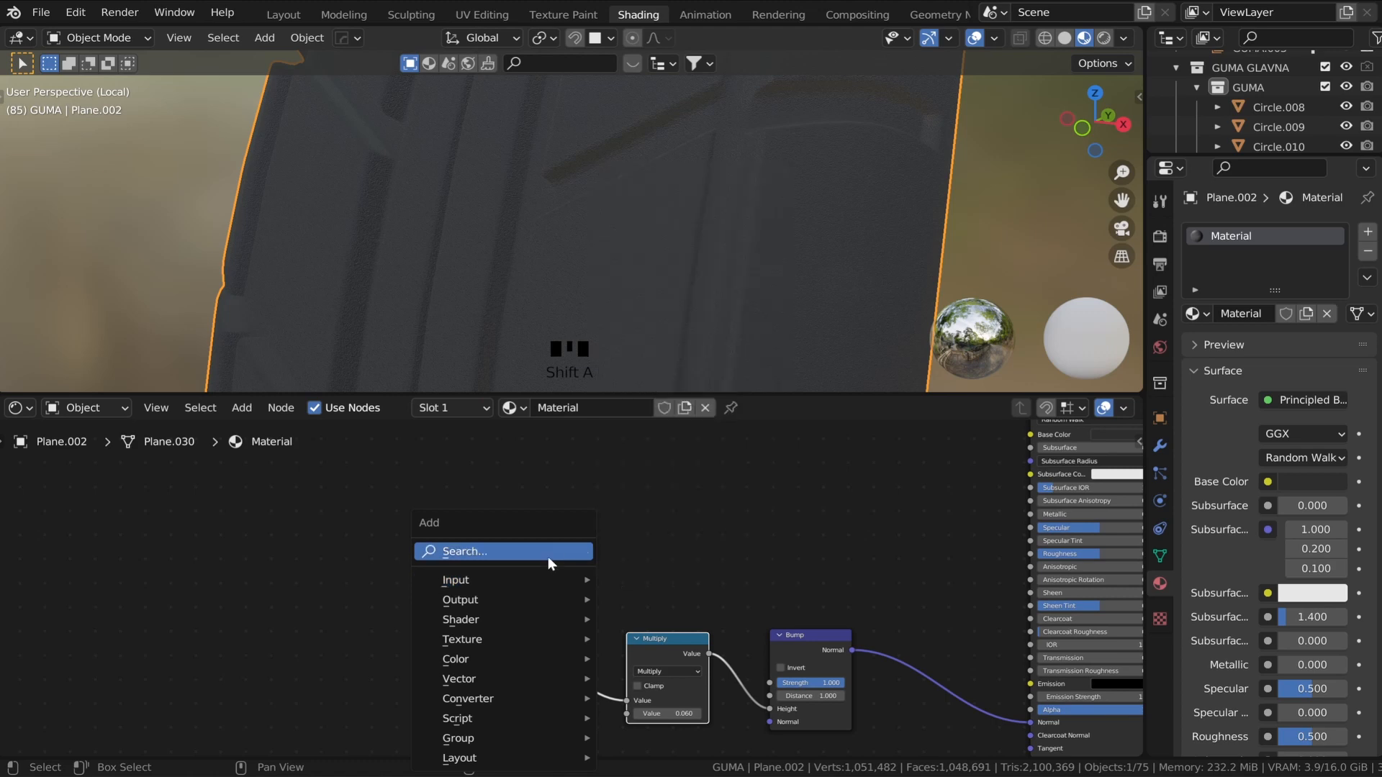
click(547, 555)
text(mus)
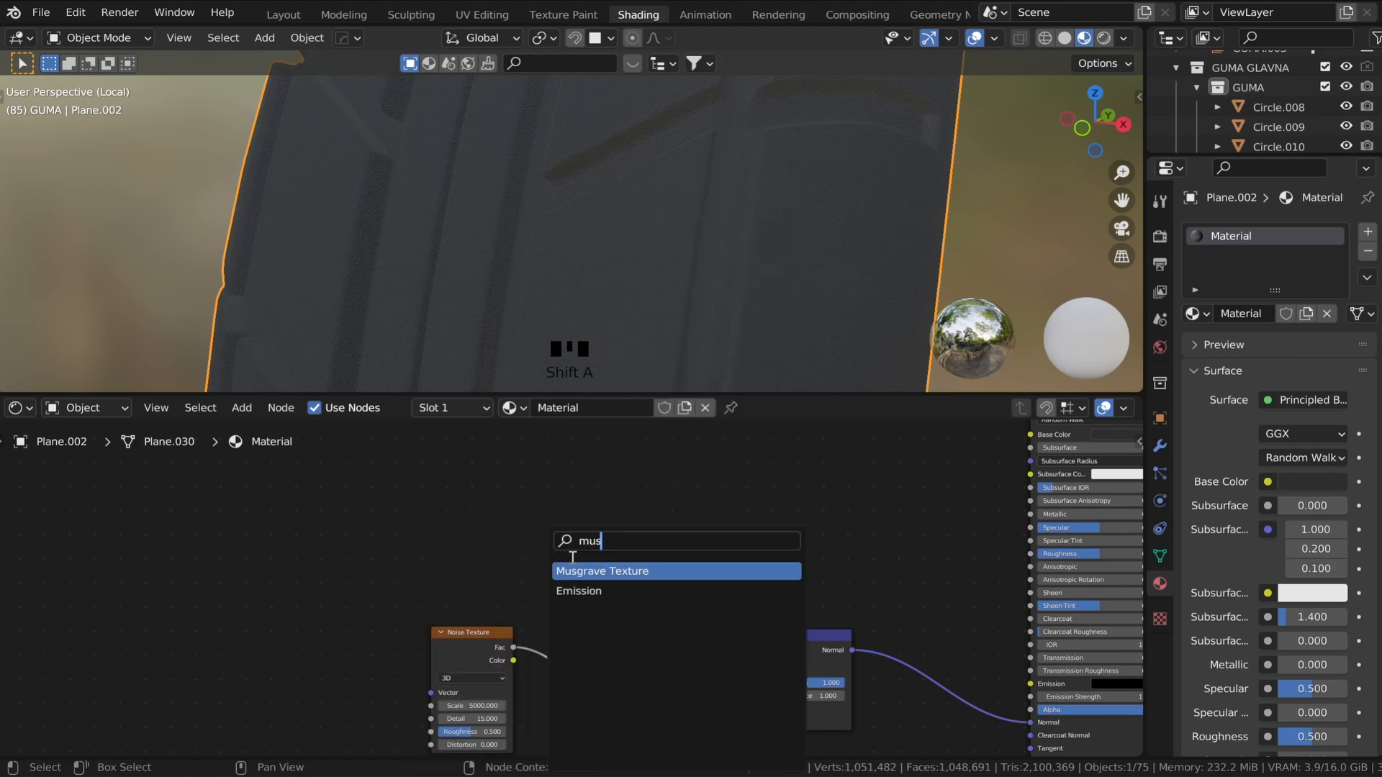
key(Return)
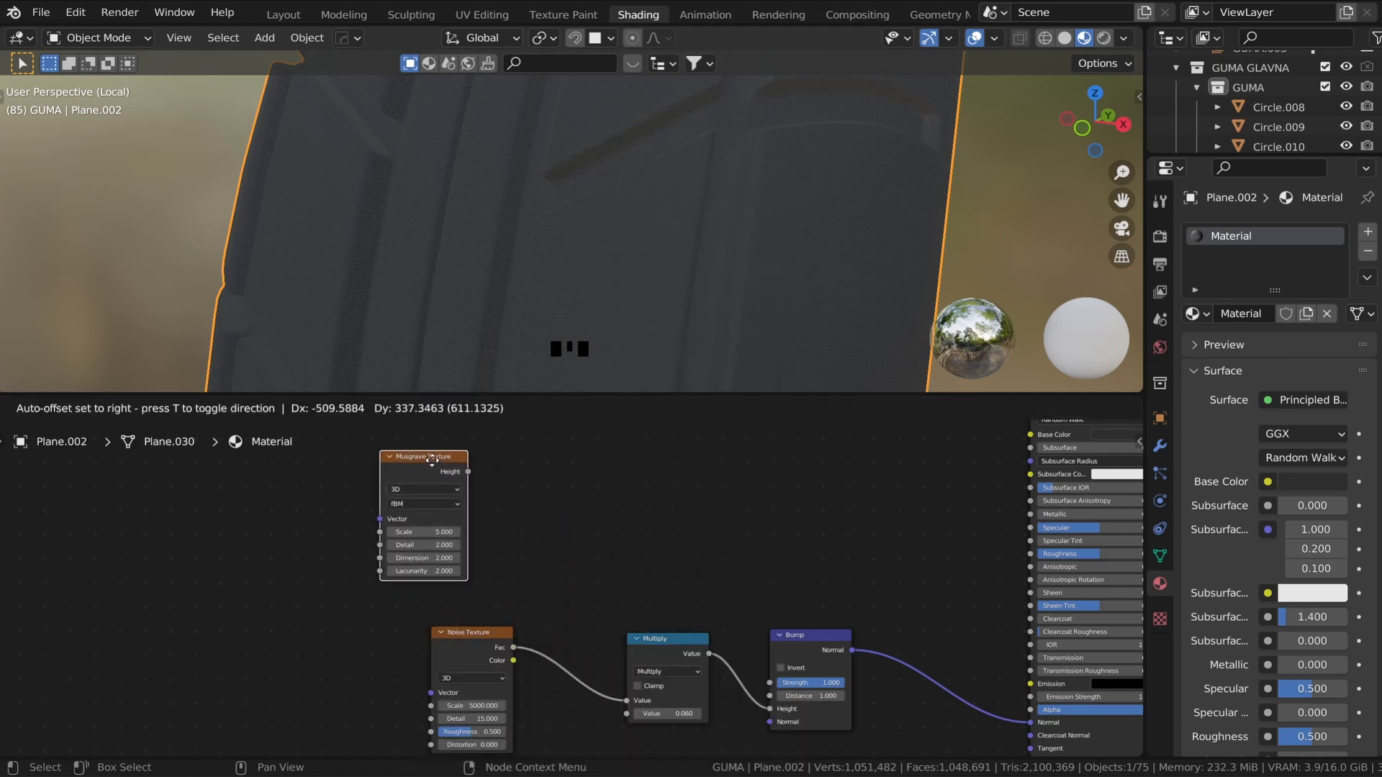
click(420, 455)
- Add Mapping and Texture Coordinate nodes to the Musgrave Texture and connect the Object output to the Noise Texture's Vector
key(ctrl+t)
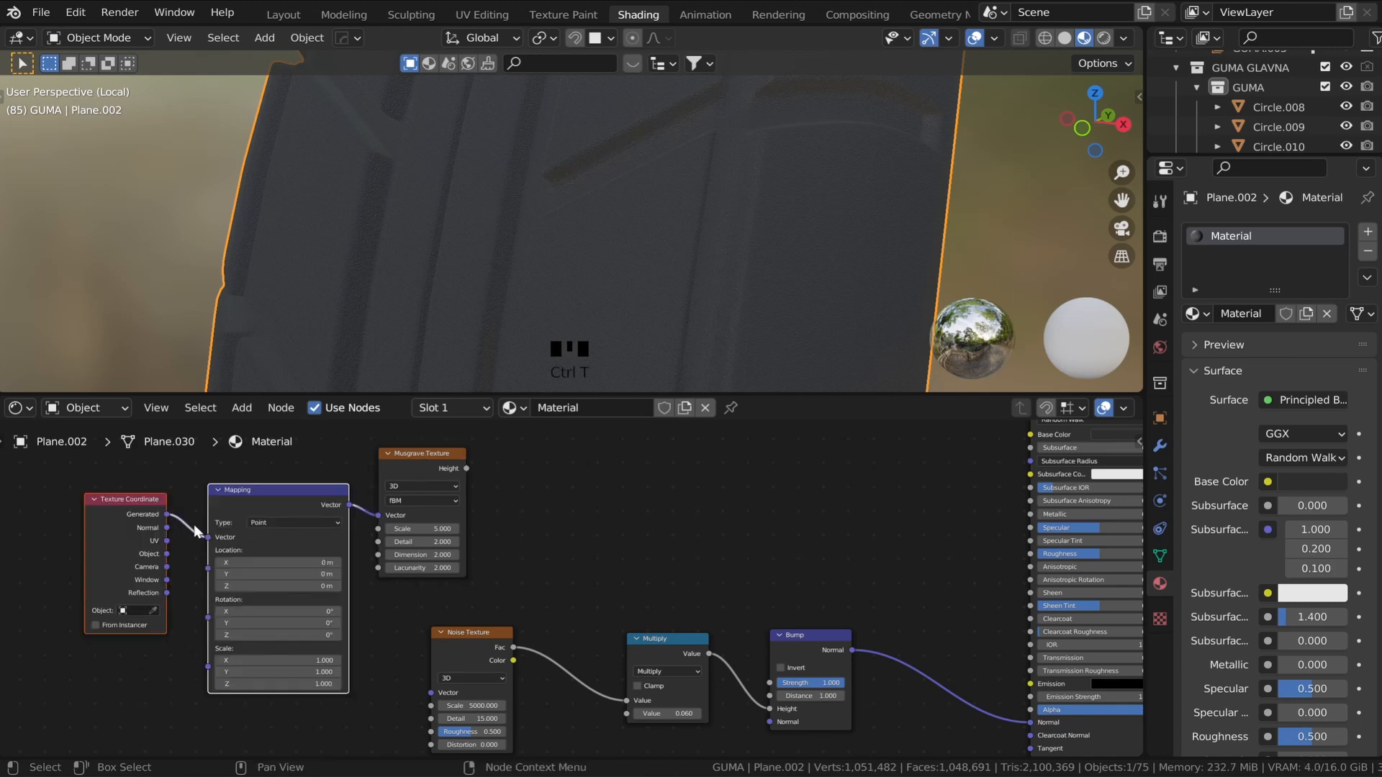
mouse_move(167, 553)
mouse_down()
mouse_move(375, 698)
mouse_move(429, 692)
mouse_up()
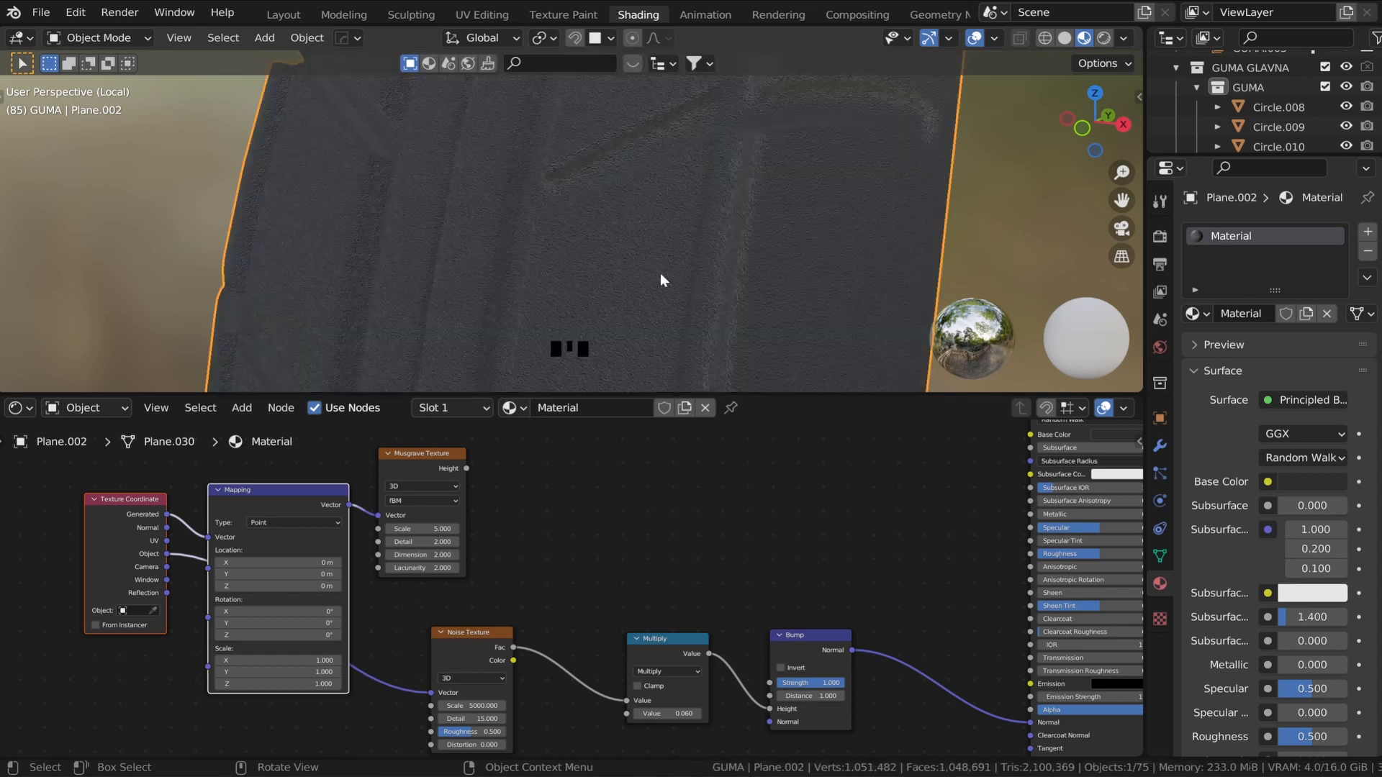
mouse_move(659, 273)
ctrl+middle_down()
mouse_move(656, 248)
mouse_move(673, 271)
ctrl+middle_up()
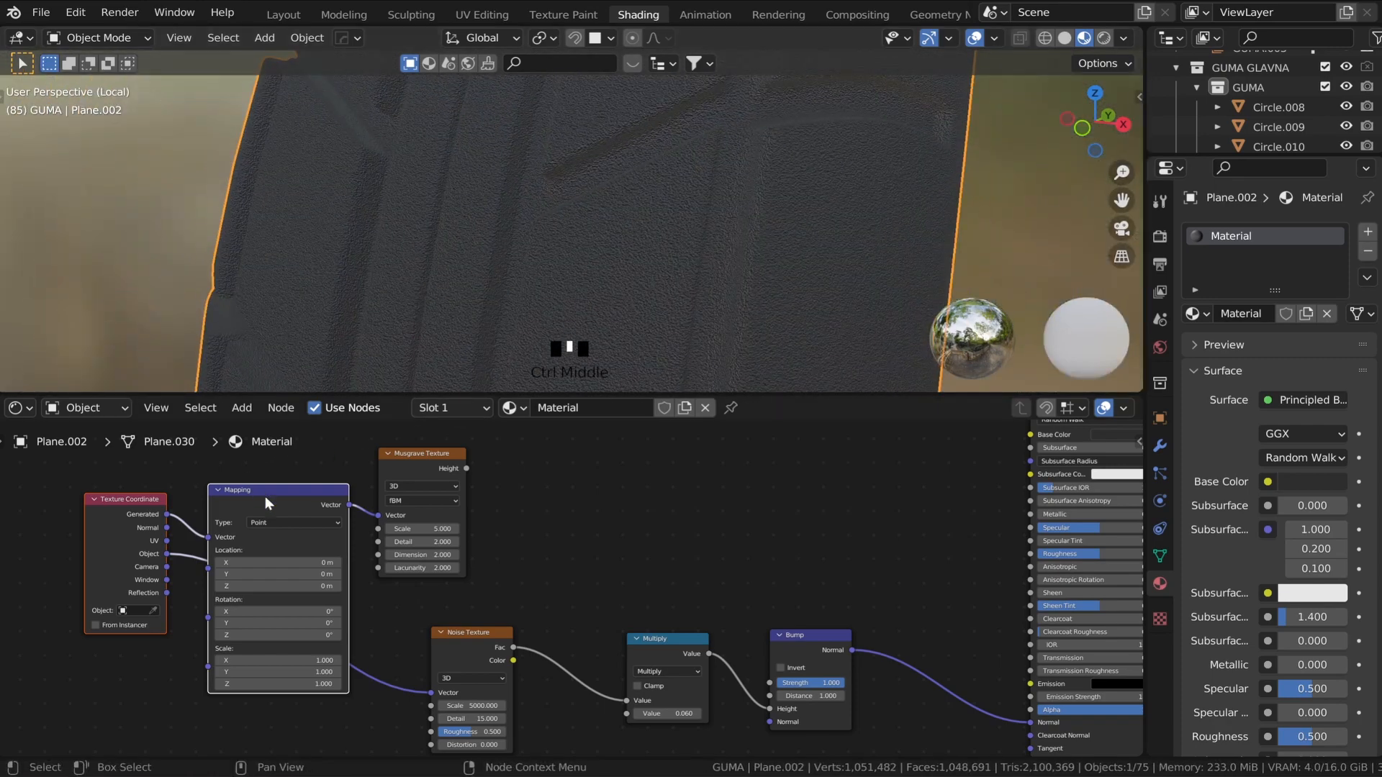
- Rearrange the Texture Coordinate, Mapping and Musgrave Texture nodes so they are spaced apart from each other
scroll(264, 497, down, 2)
drag(184, 488, 363, 564)
drag(370, 558, 324, 500)
drag(228, 489, 167, 484)
drag(458, 490, 494, 456)
drag(494, 456, 470, 459)
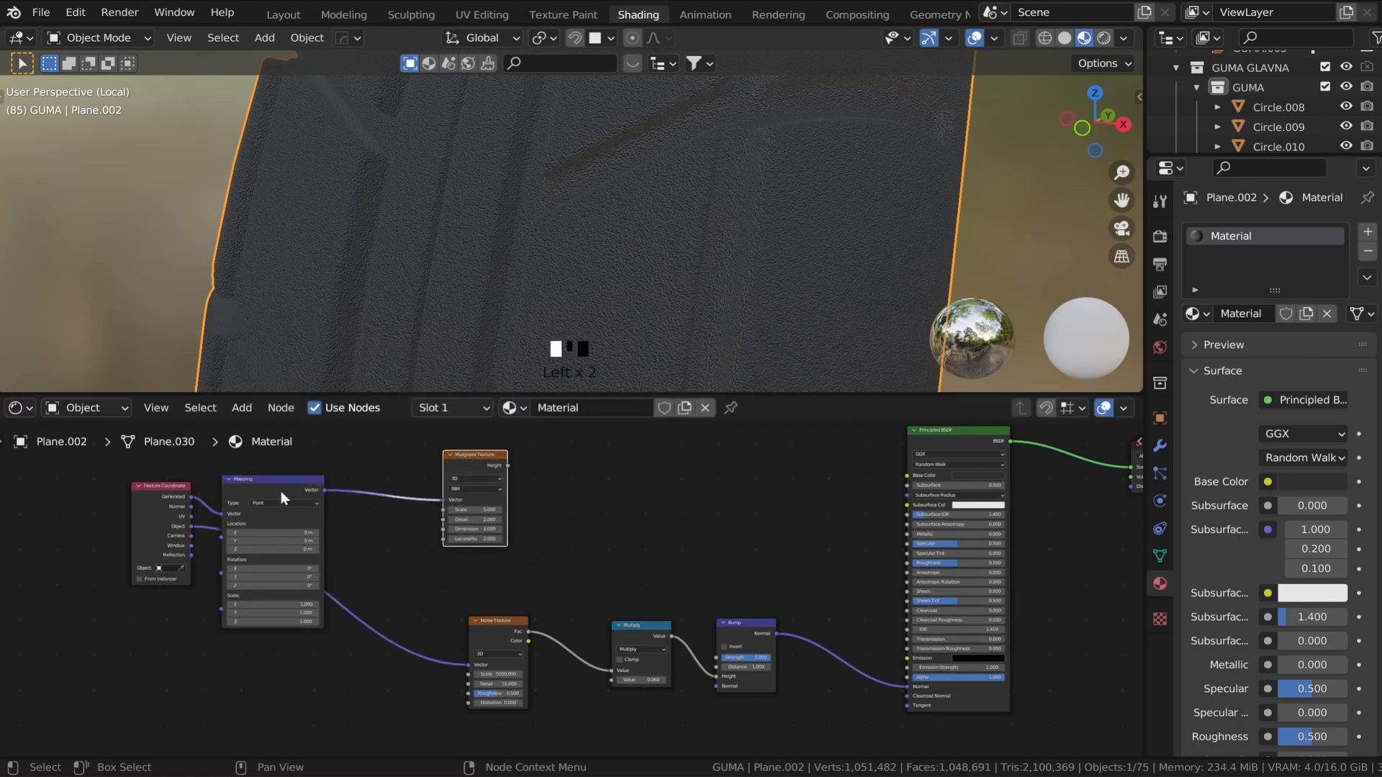
key(Home)
drag(375, 561, 434, 530)
scroll(446, 542, up, 5)
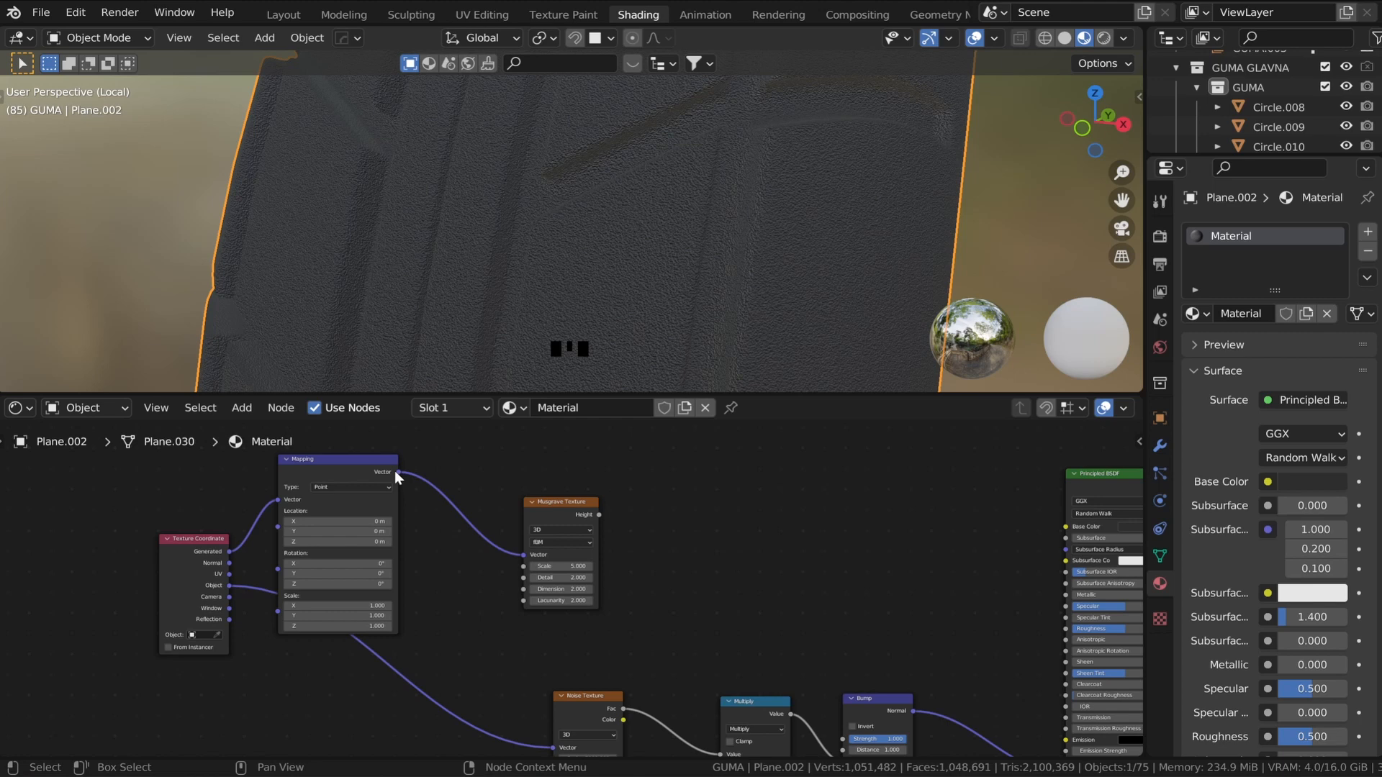
drag(211, 540, 96, 565)
- Preview the Musgrave Texture's output directly on the tire
scroll(608, 541, up, 2)
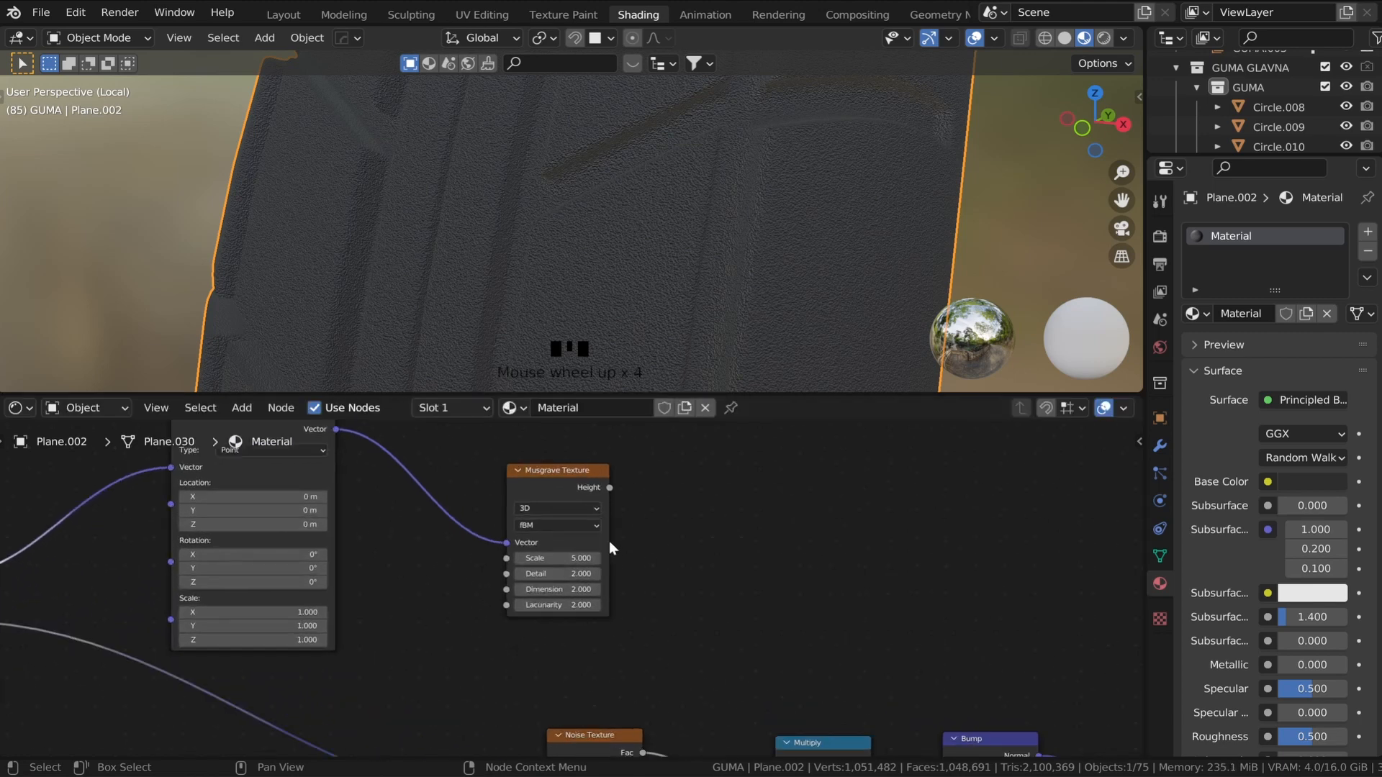
middle_drag(609, 541, 598, 579)
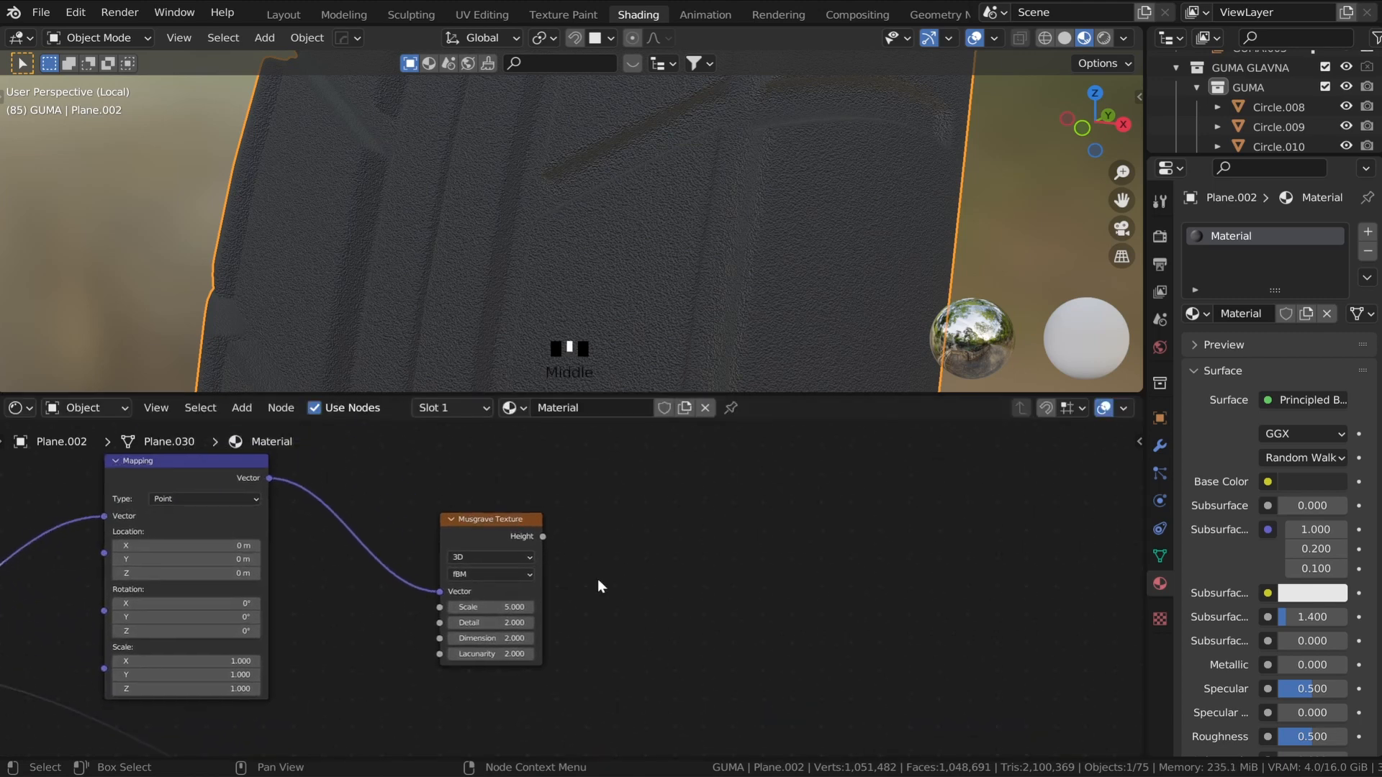
ctrl+shift+click(503, 524)
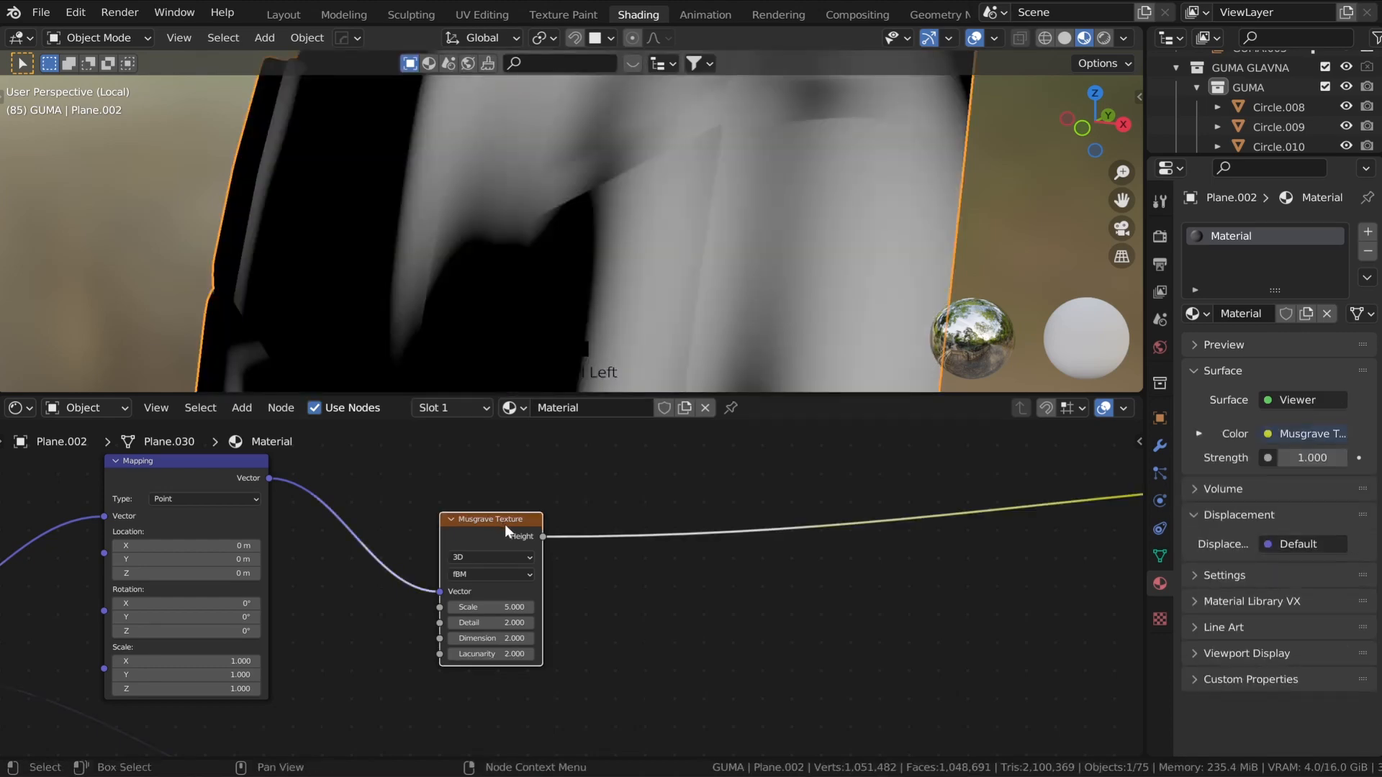
scroll(598, 302, down, 5)
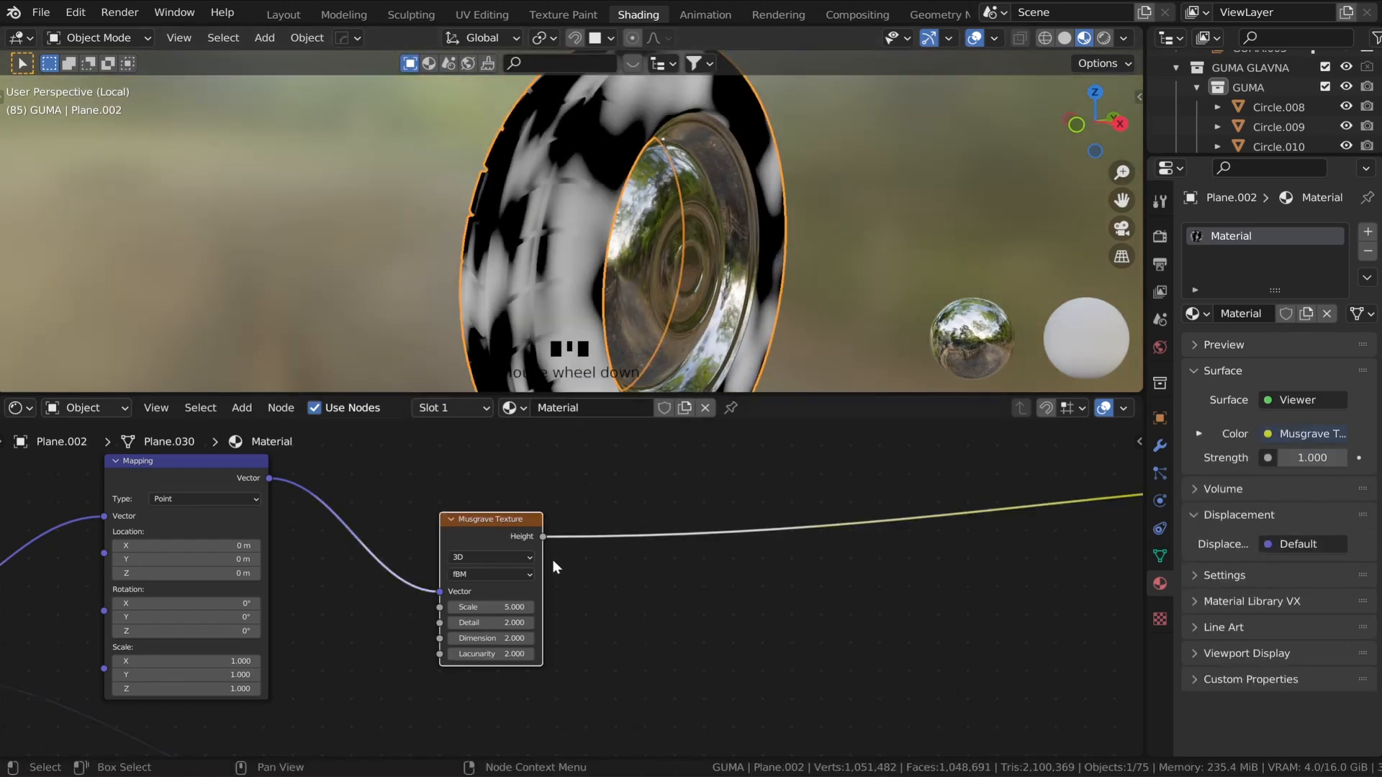
scroll(532, 587, up, 2)
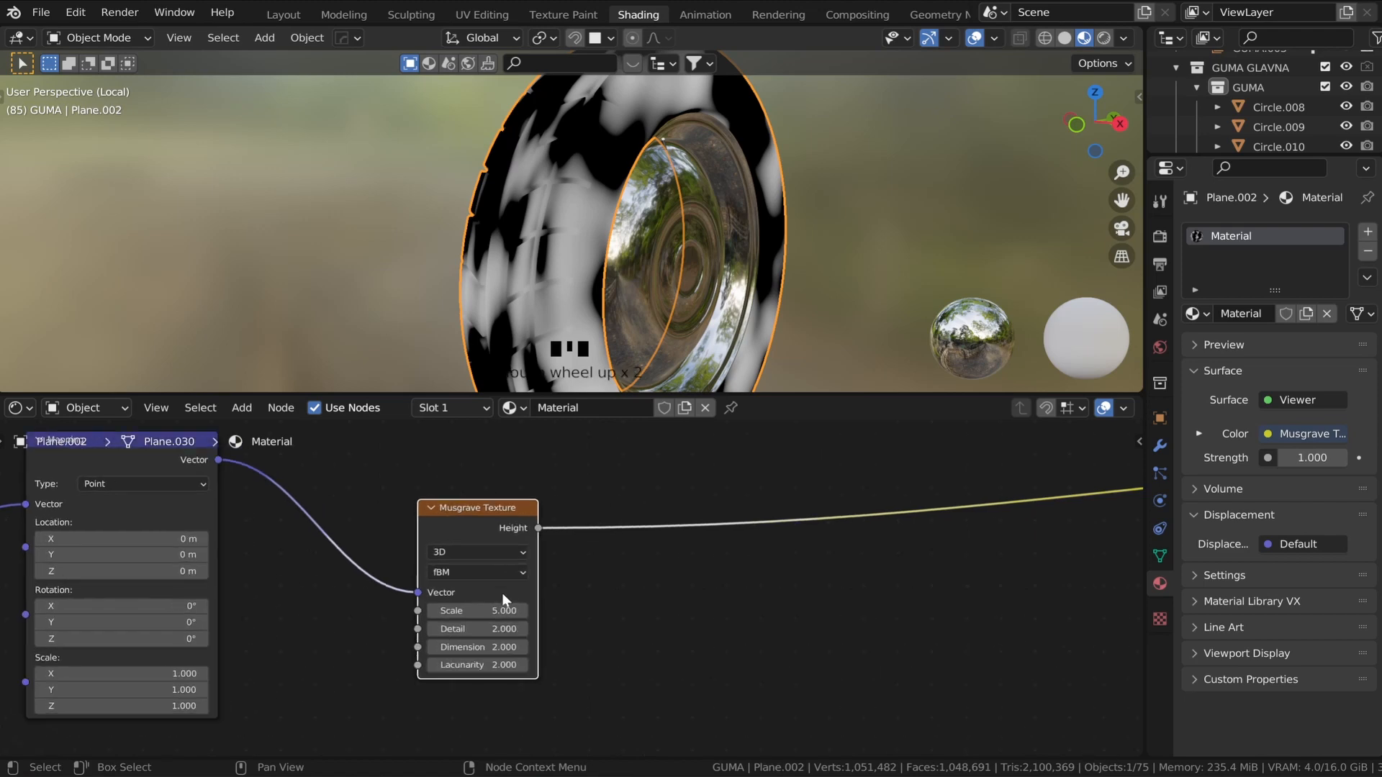
- Set the Musgrave Texture's detail to 15, dimension to 0 and lacunarity to 3
click(471, 632)
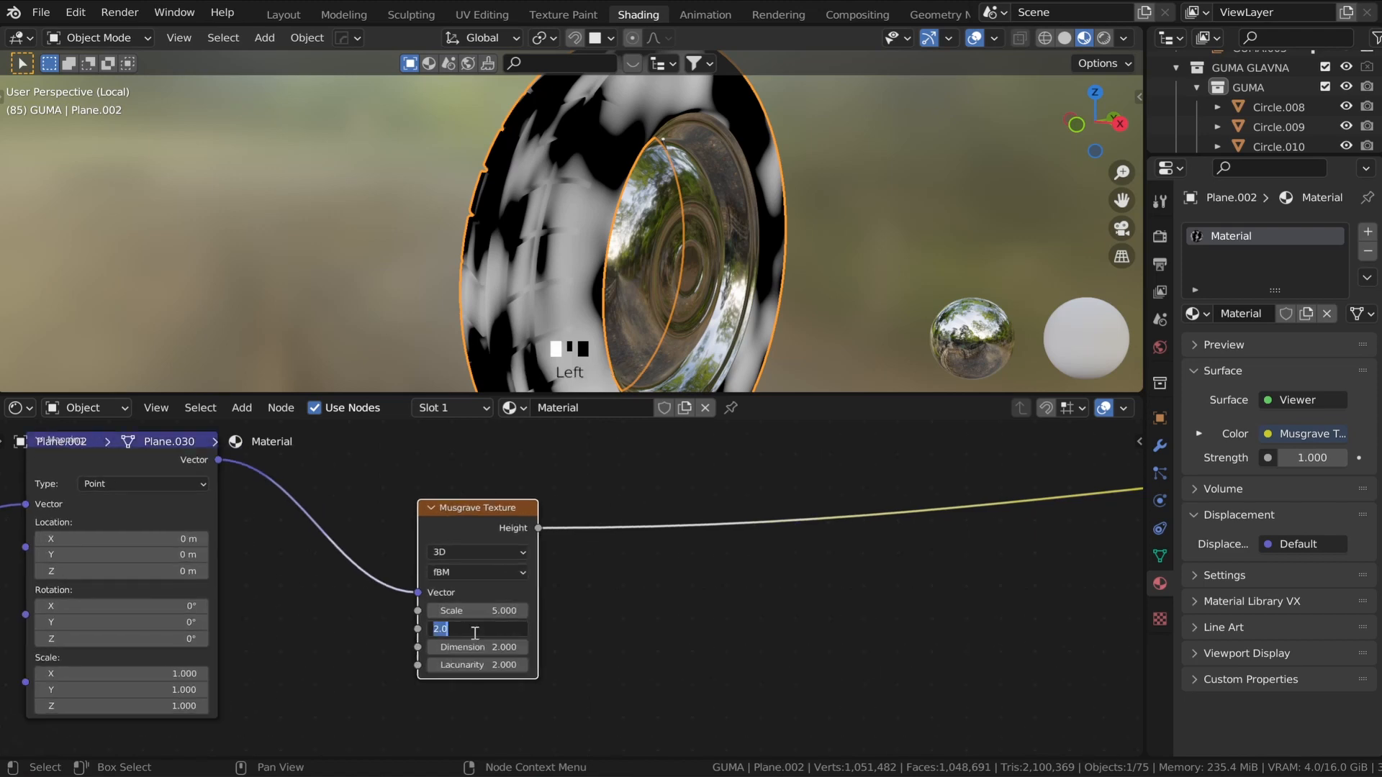
text(15)
key(Return)
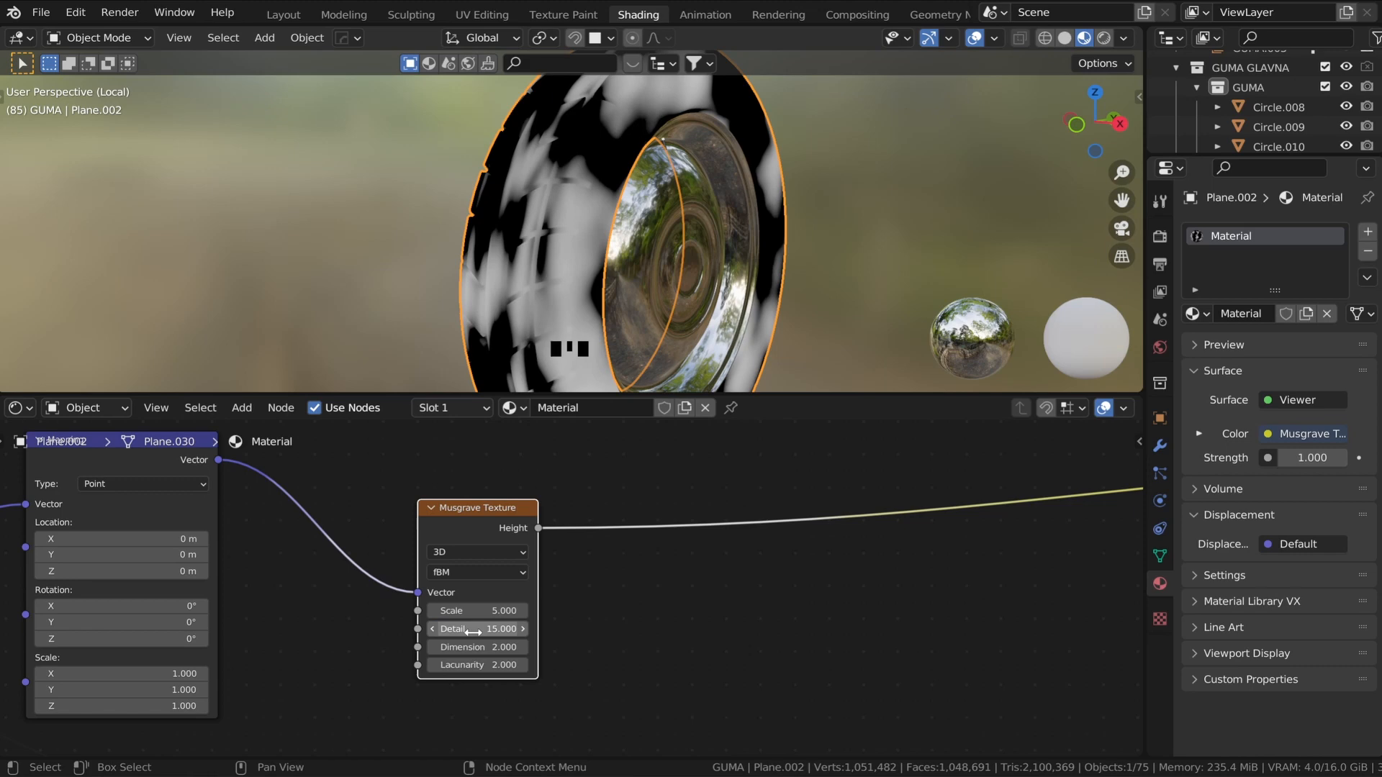
click(480, 649)
text(0)
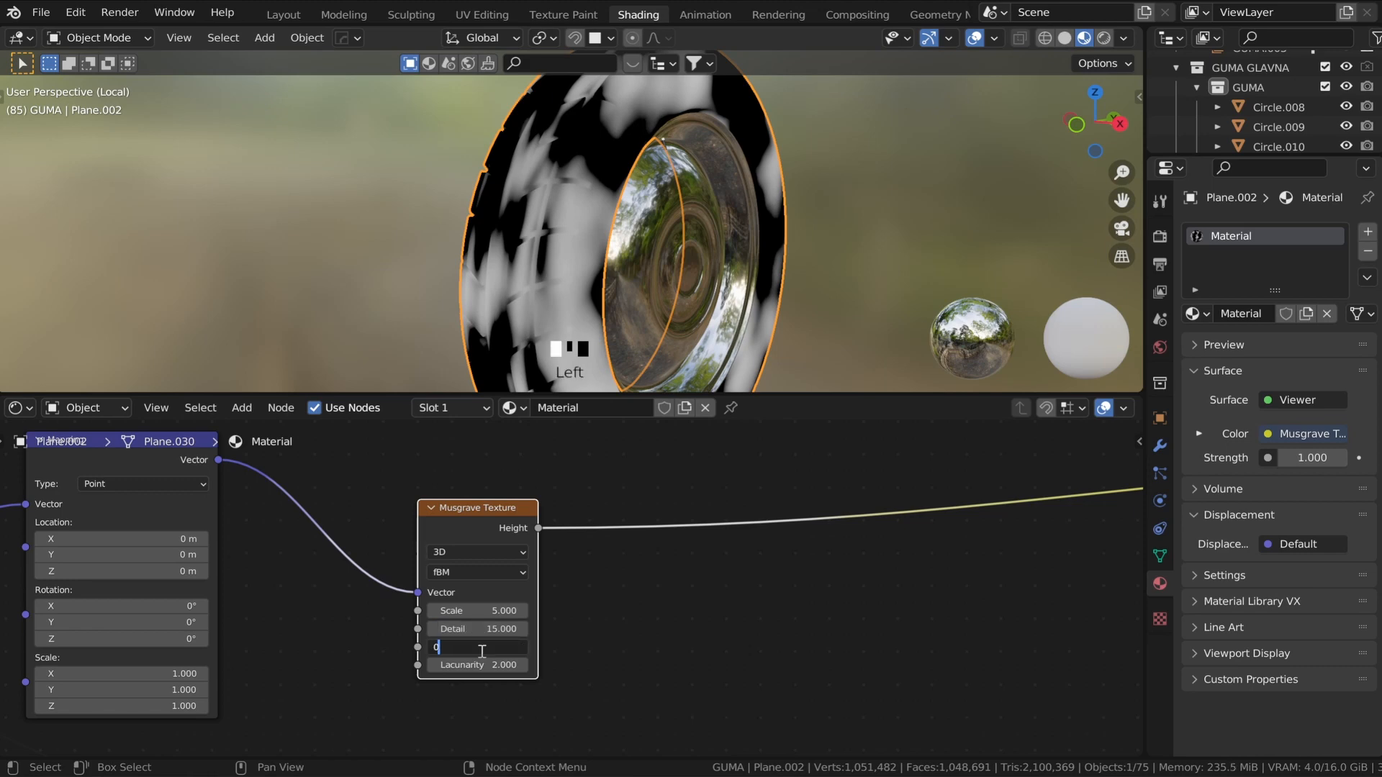
key(Return)
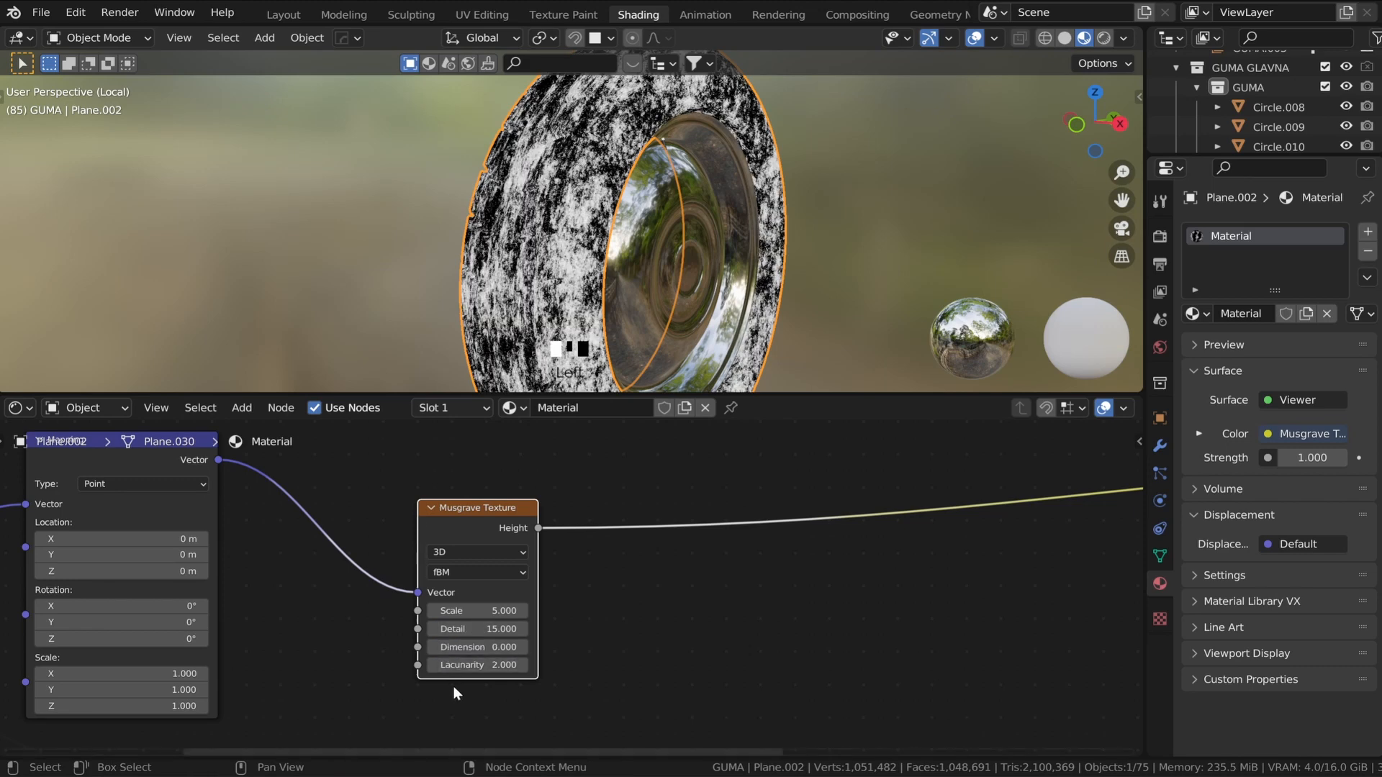
click(464, 665)
text(3)
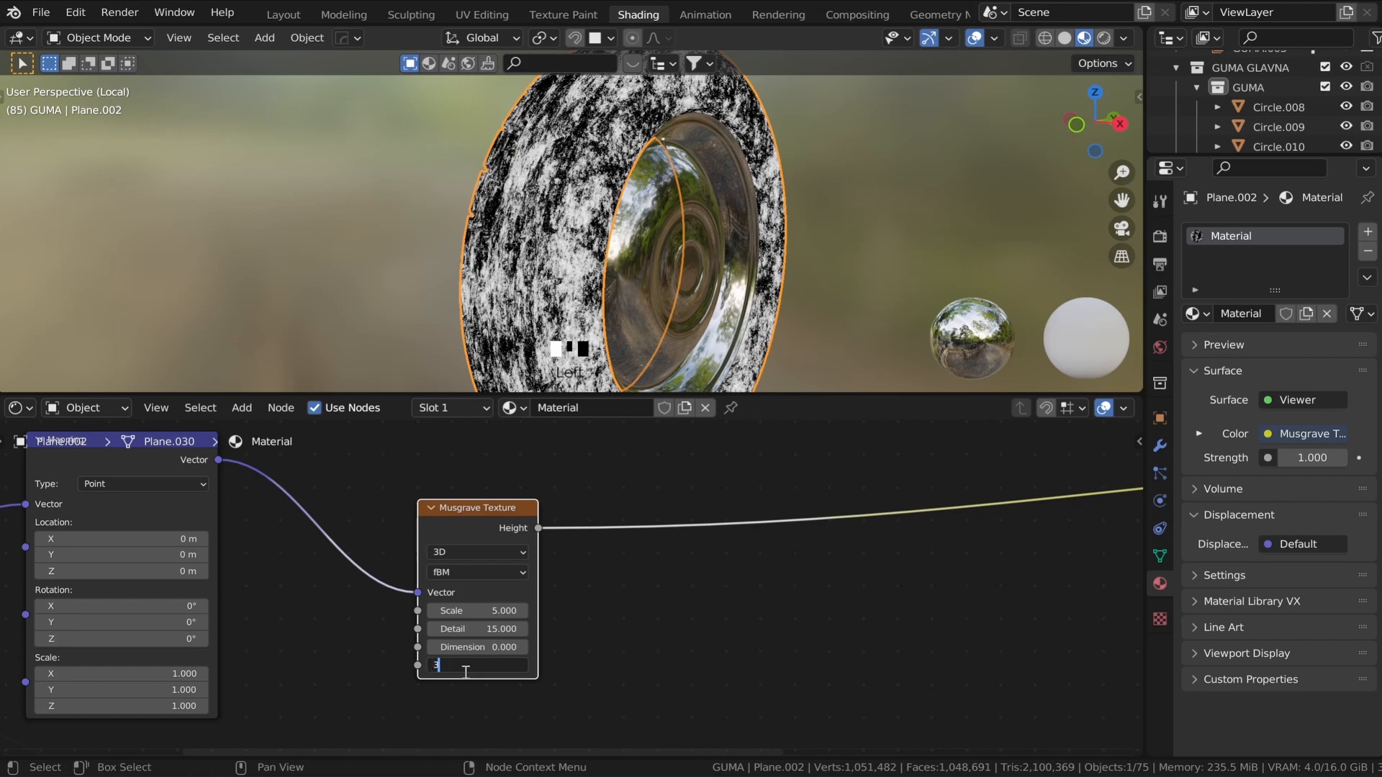
key(Return)
scroll(577, 238, up, 4)
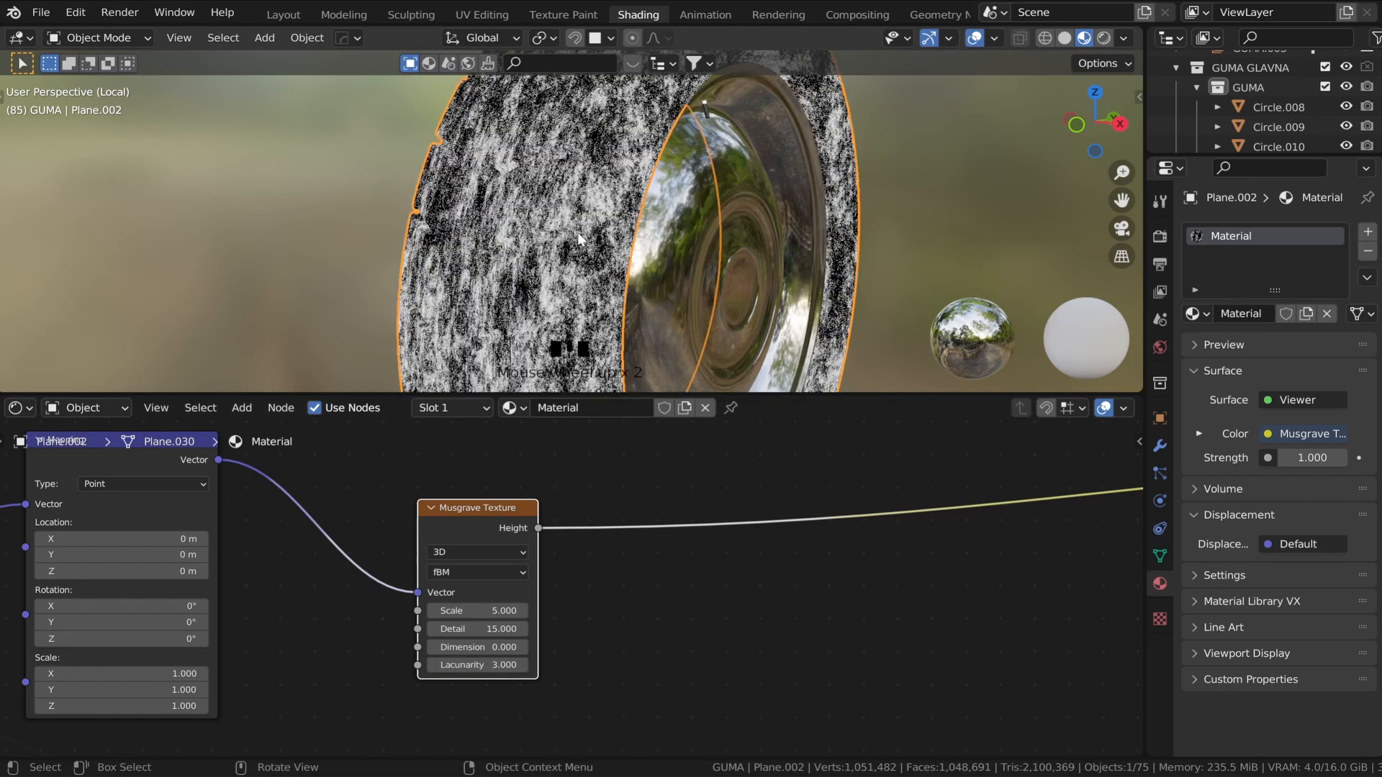
scroll(261, 576, down, 1)
- Connect the Object coordinates to the Mapping's Vector and shift the Musgrave Texture and Mapping nodes toward the Texture Coordinate node
middle_drag(261, 575, 596, 593)
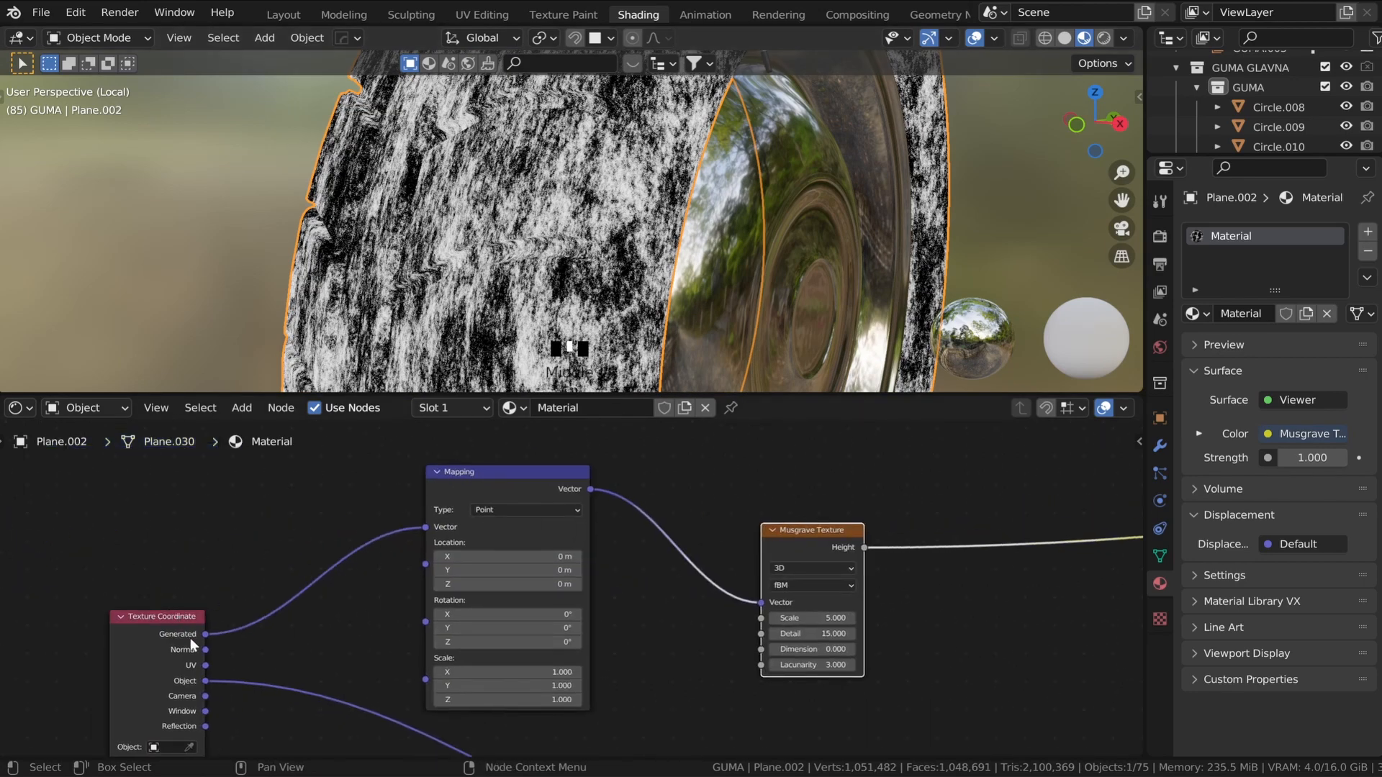
drag(206, 681, 425, 527)
scroll(705, 296, down, 4)
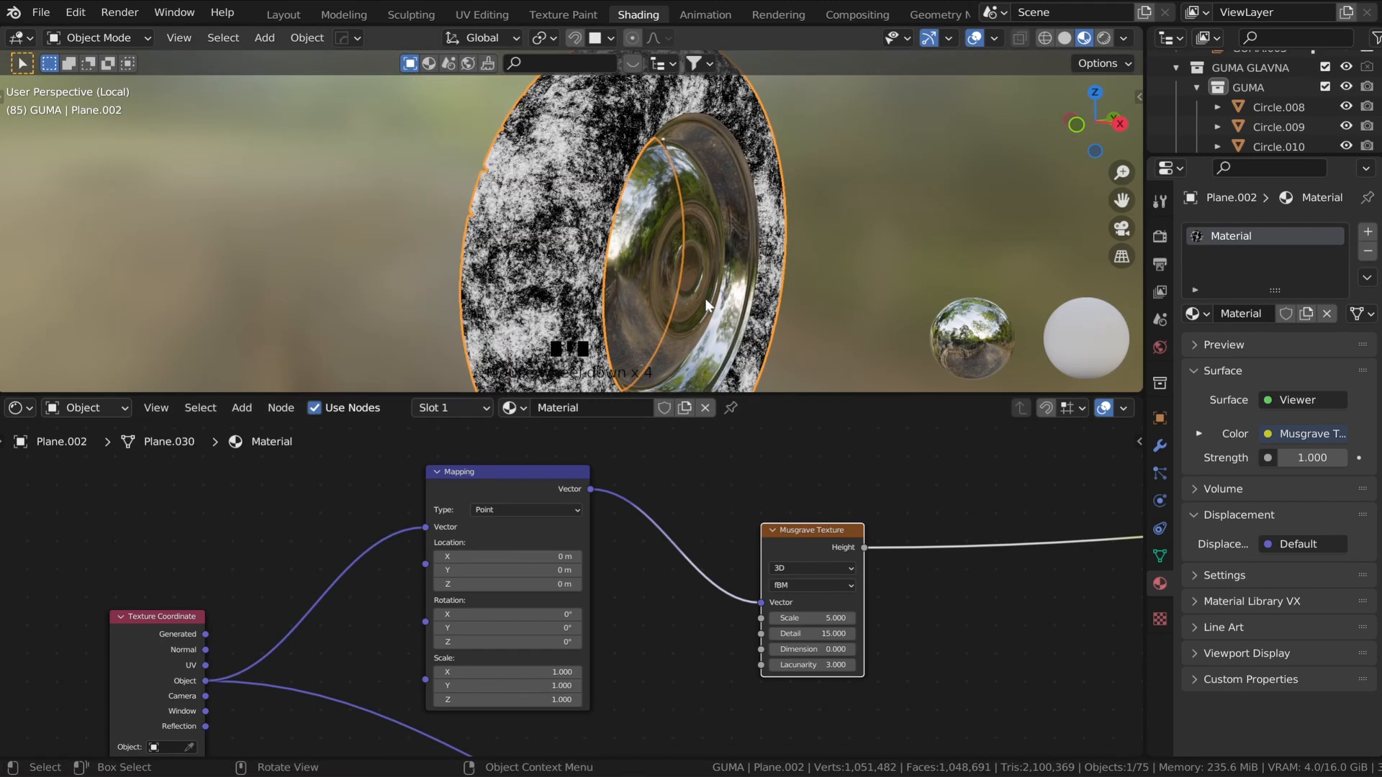
scroll(861, 521, down, 1)
drag(857, 529, 765, 513)
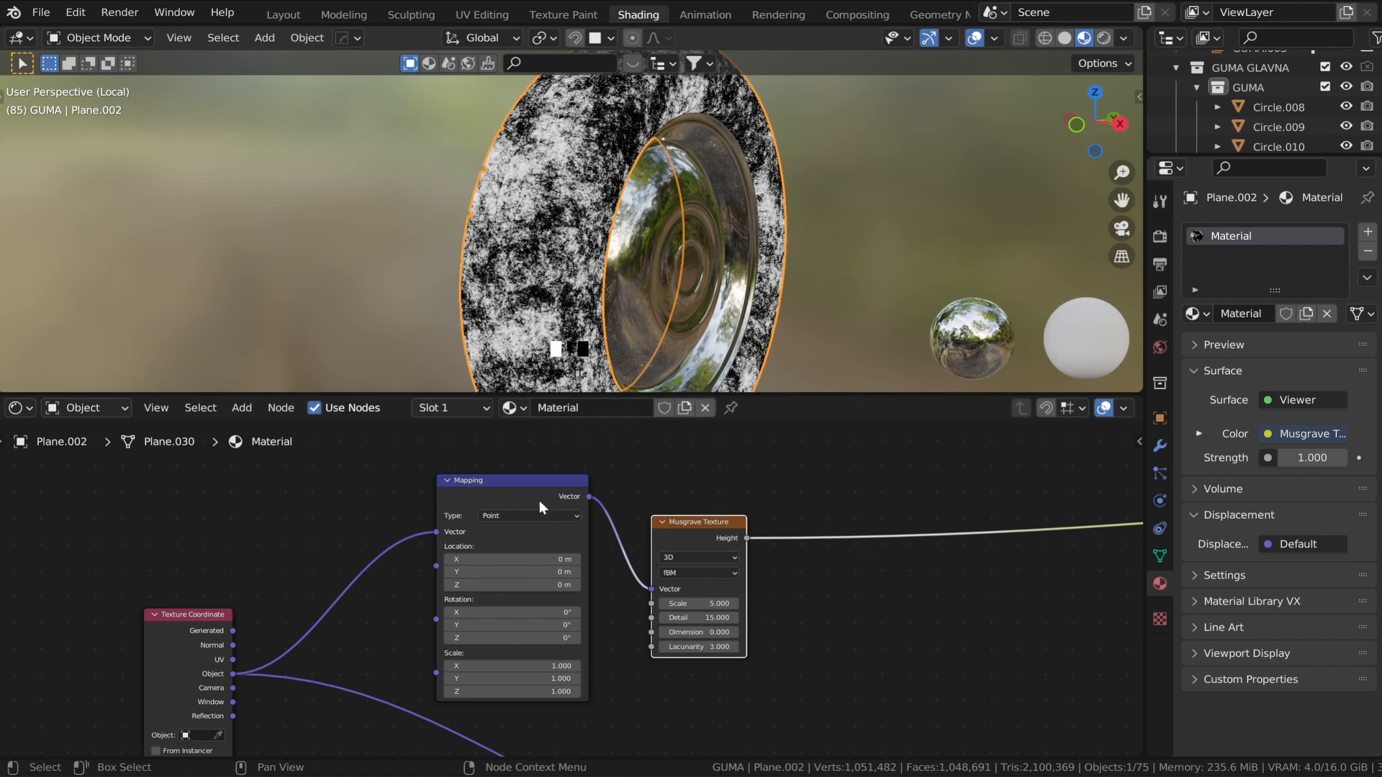
drag(539, 501, 500, 500)
- Insert a ColorRamp node on the link between the Musgrave Texture's Height and the preview output
scroll(801, 521, down, 3)
middle_drag(800, 521, 570, 500)
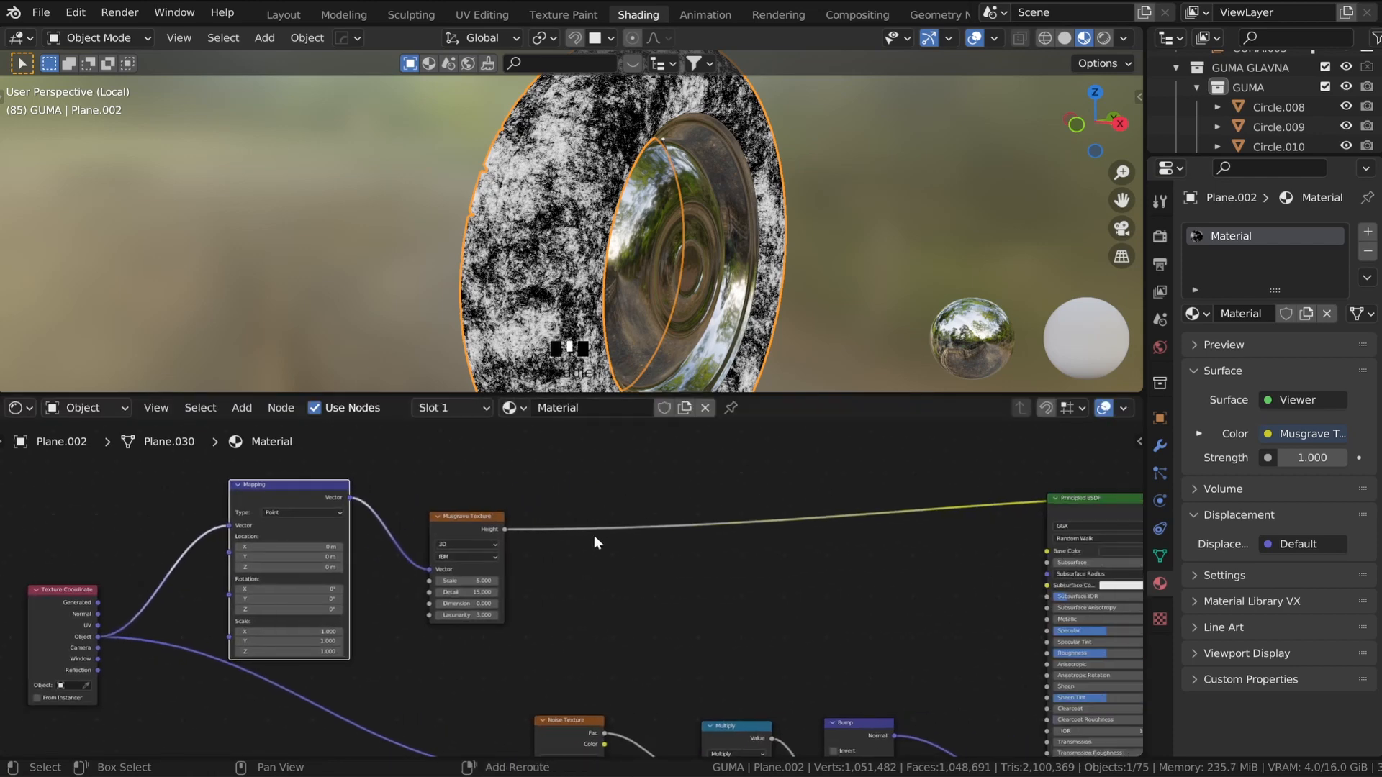
key(shift+a)
click(579, 534)
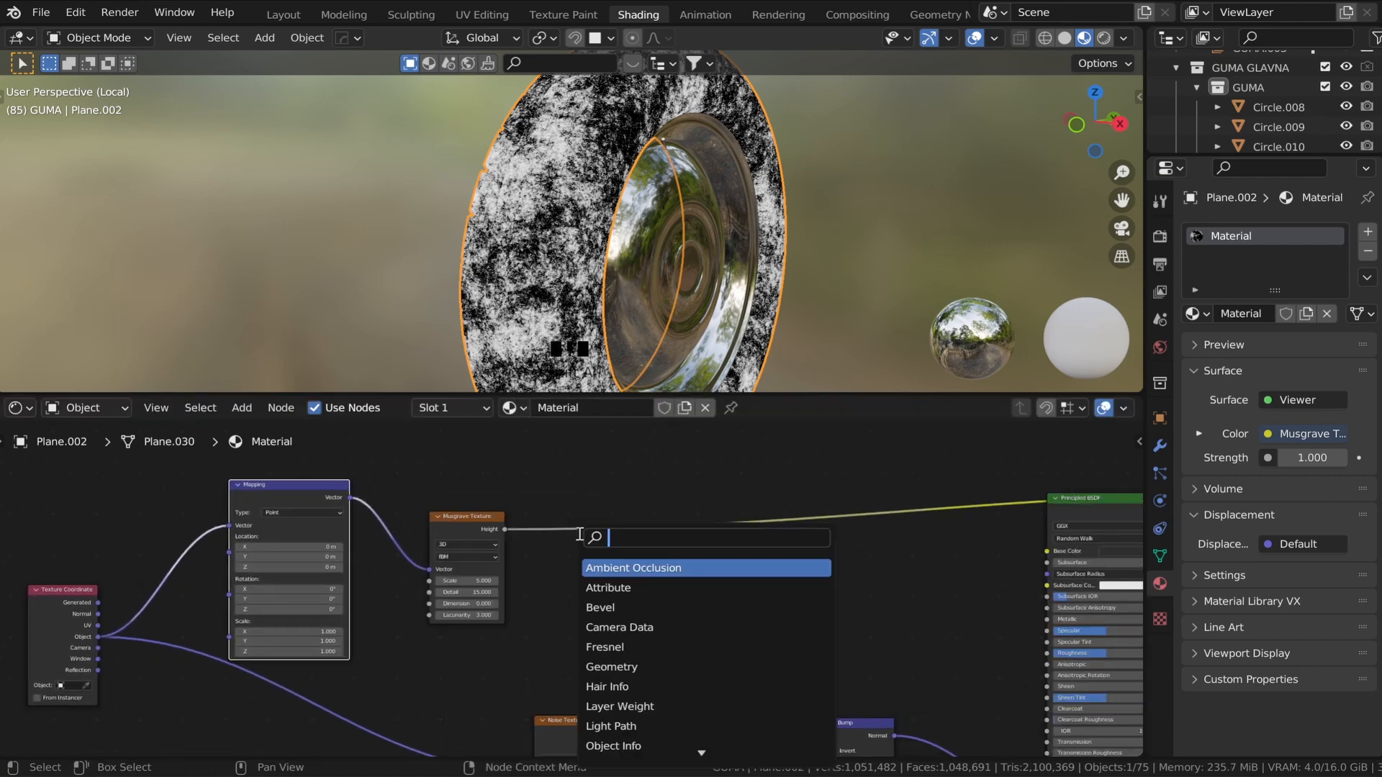
text(colo)
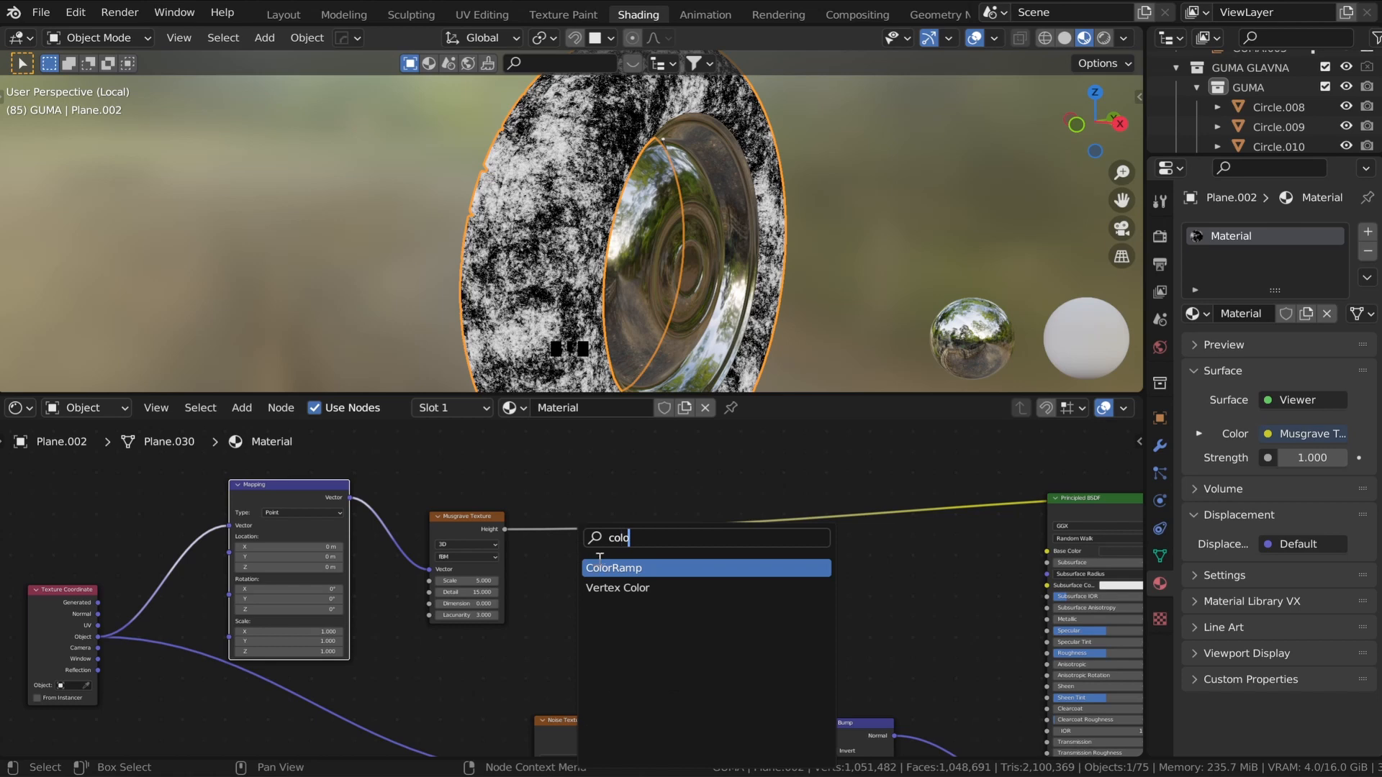
key(Return)
click(580, 541)
- Move the ColorRamp's black stop to position 0.222 and its white stop to position 0
scroll(585, 543, up, 5)
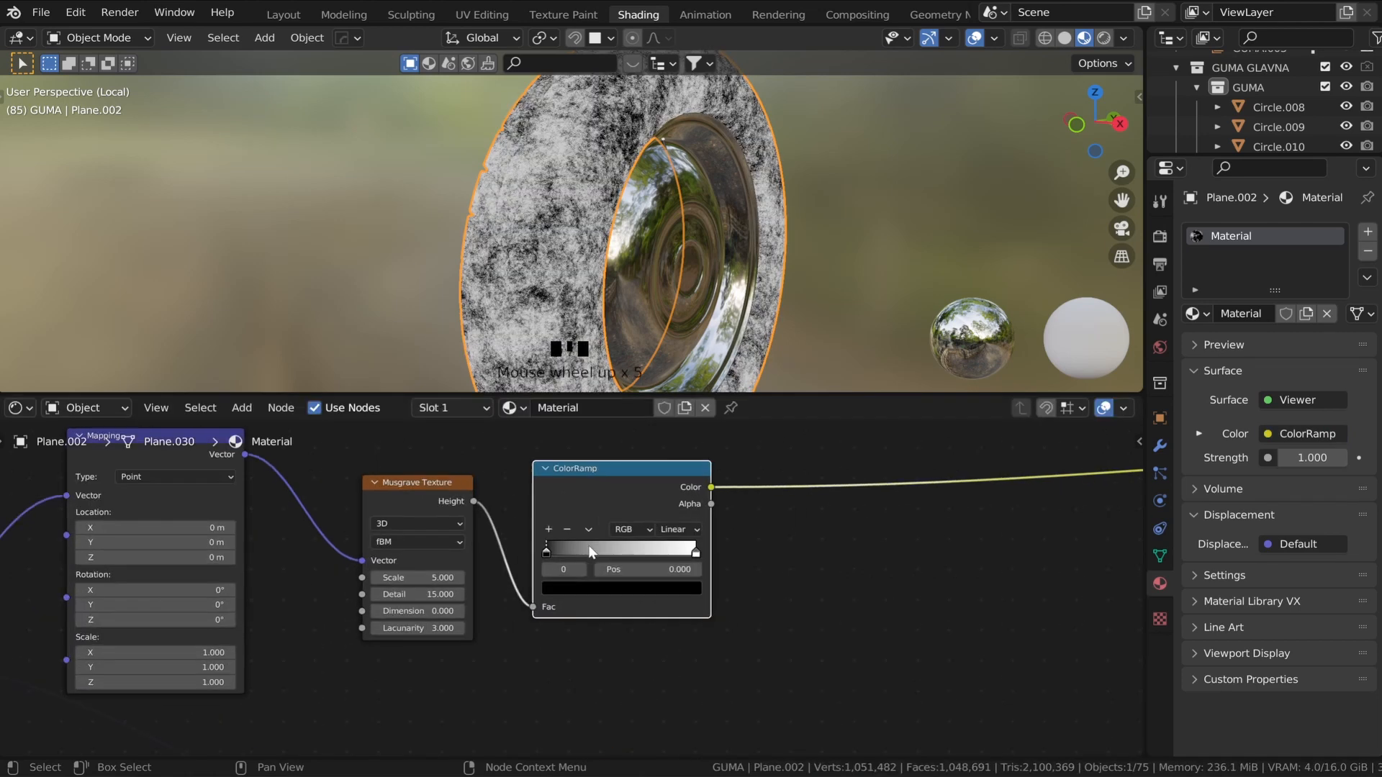
drag(536, 580, 594, 583)
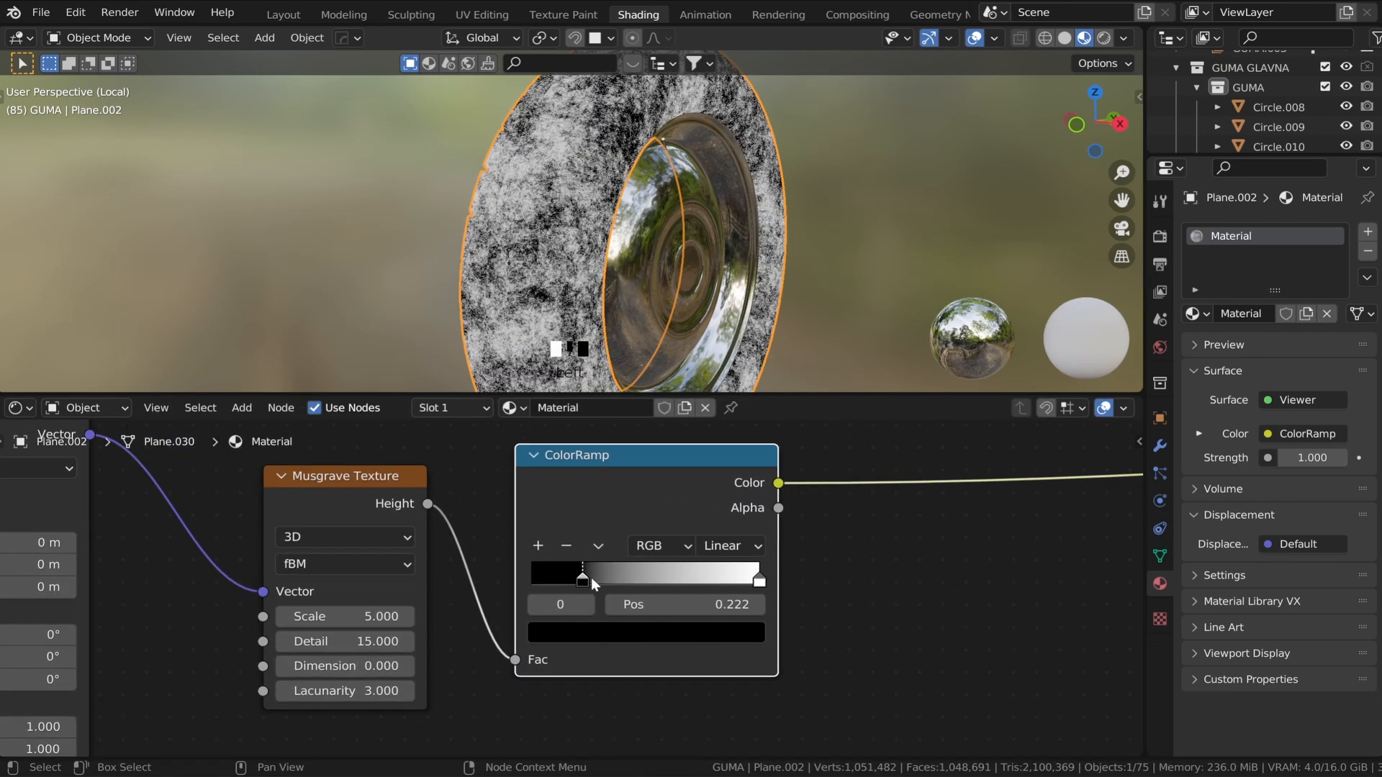
drag(759, 580, 529, 584)
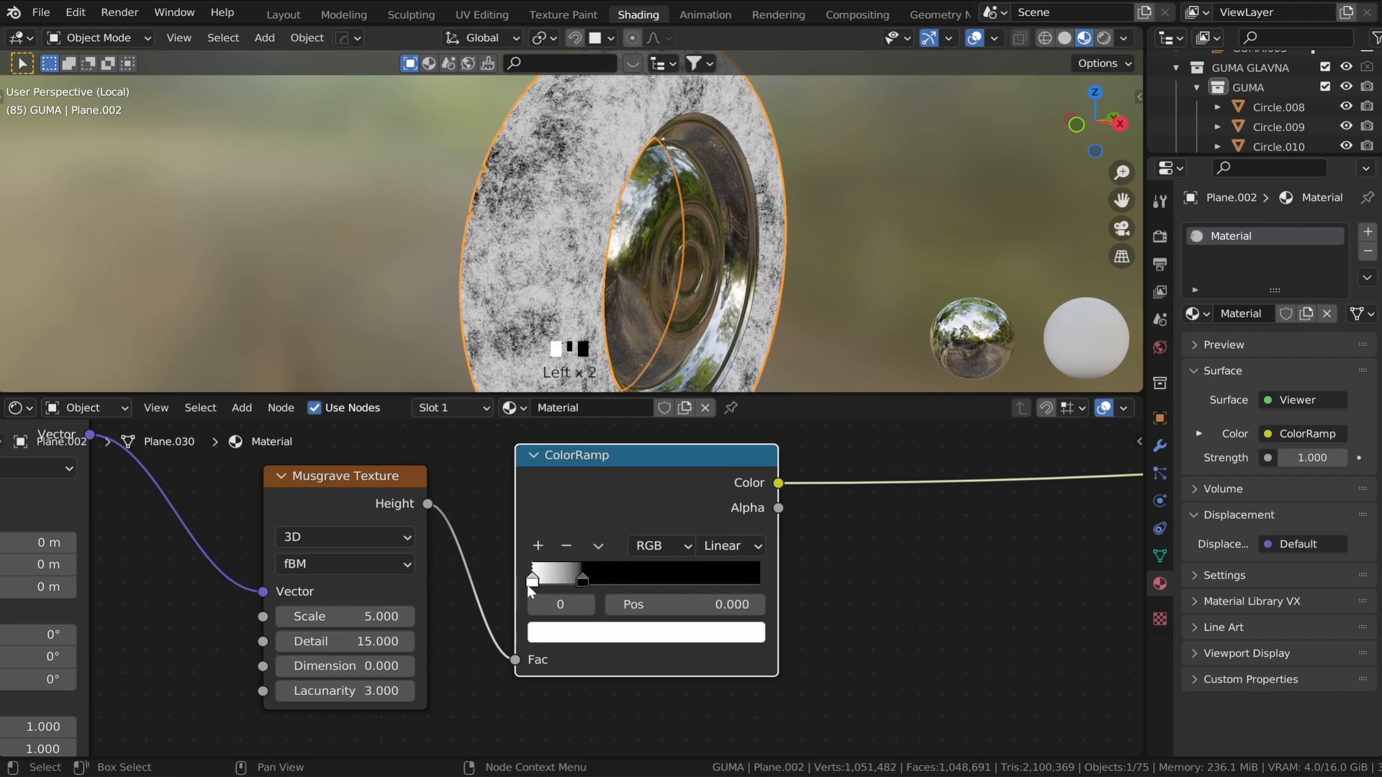
- Change the ColorRamp's black stop to a gray with value 0.305 and its white stop to light gray
scroll(585, 580, up, 2)
click(585, 577)
click(662, 649)
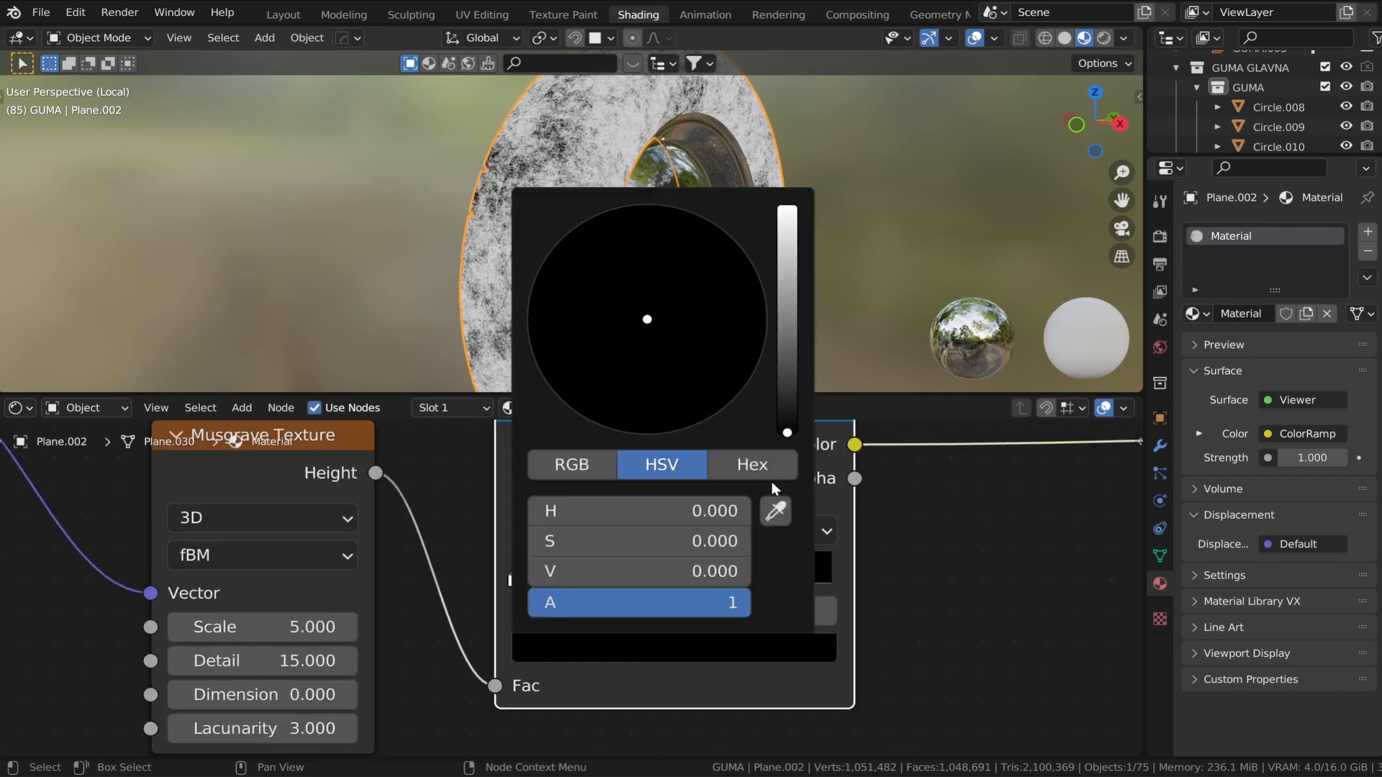
drag(785, 436, 788, 298)
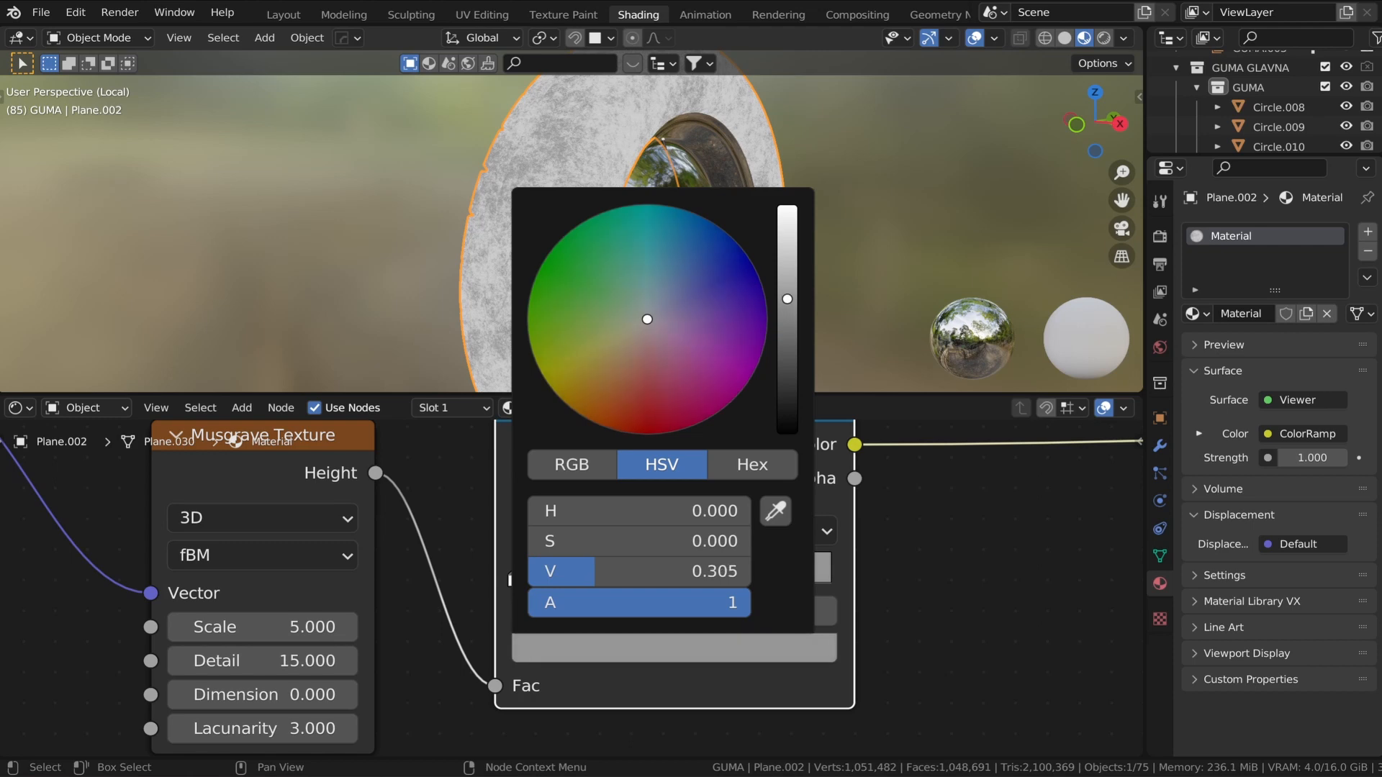
click(513, 580)
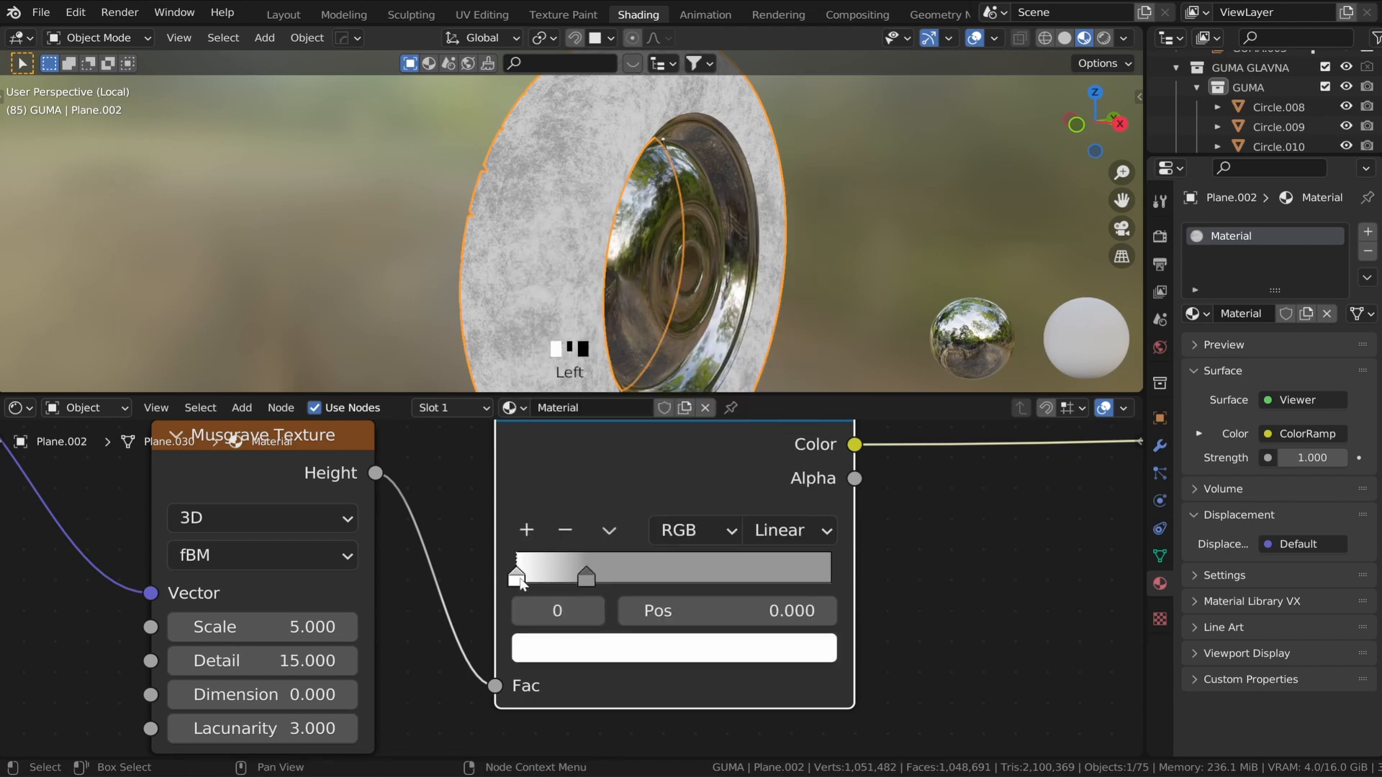
click(625, 656)
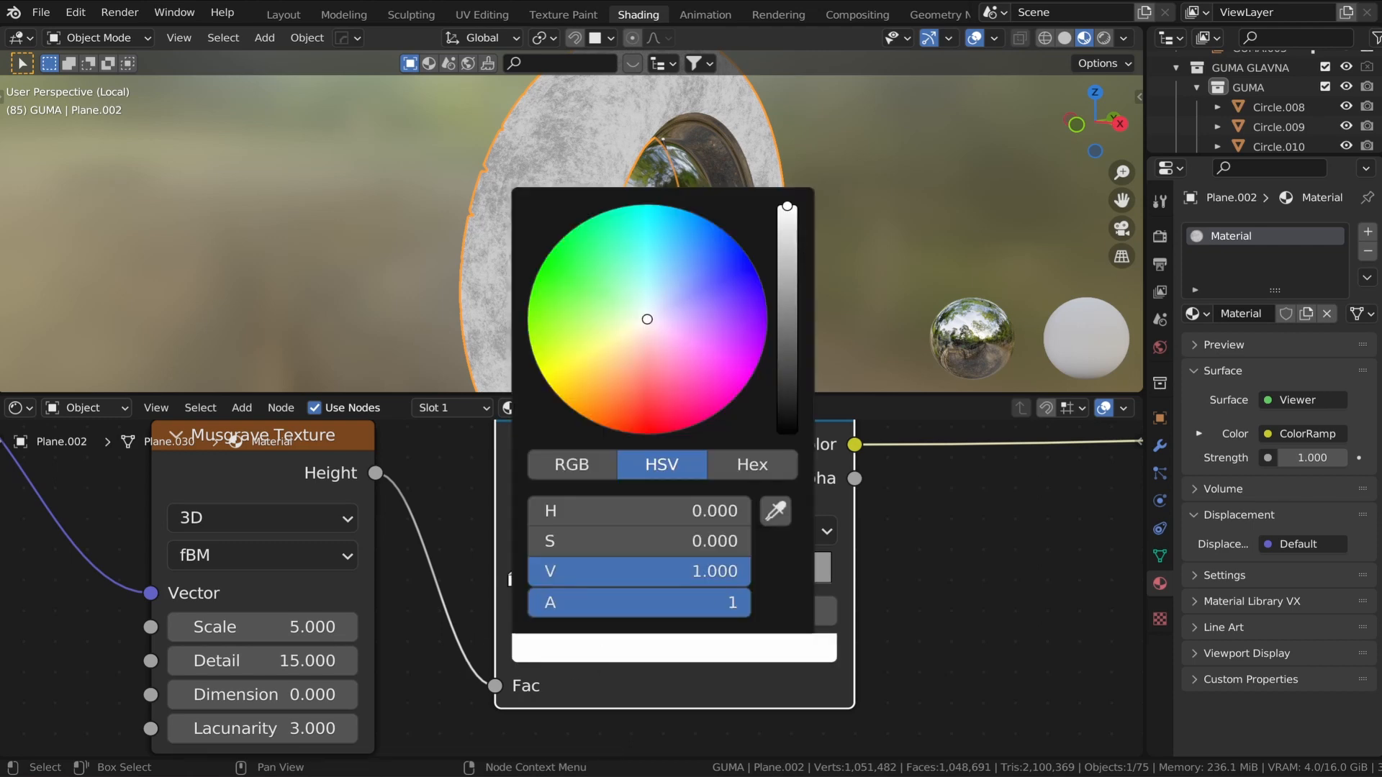
drag(787, 259, 787, 262)
scroll(409, 205, up, 4)
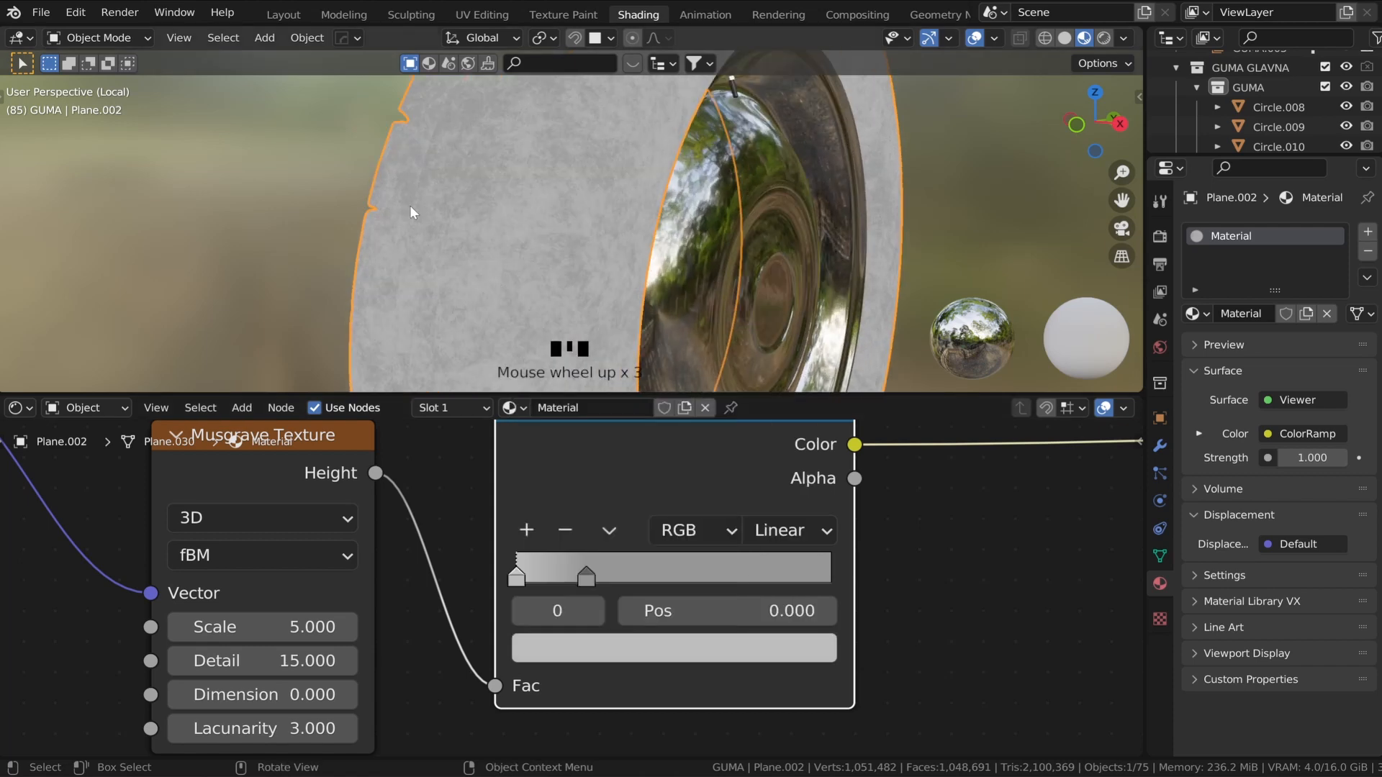
- Connect the ColorRamp's Color to the Principled BSDF's Roughness and switch the preview back to the Principled BSDF
scroll(433, 221, down, 1)
scroll(433, 222, down, 2)
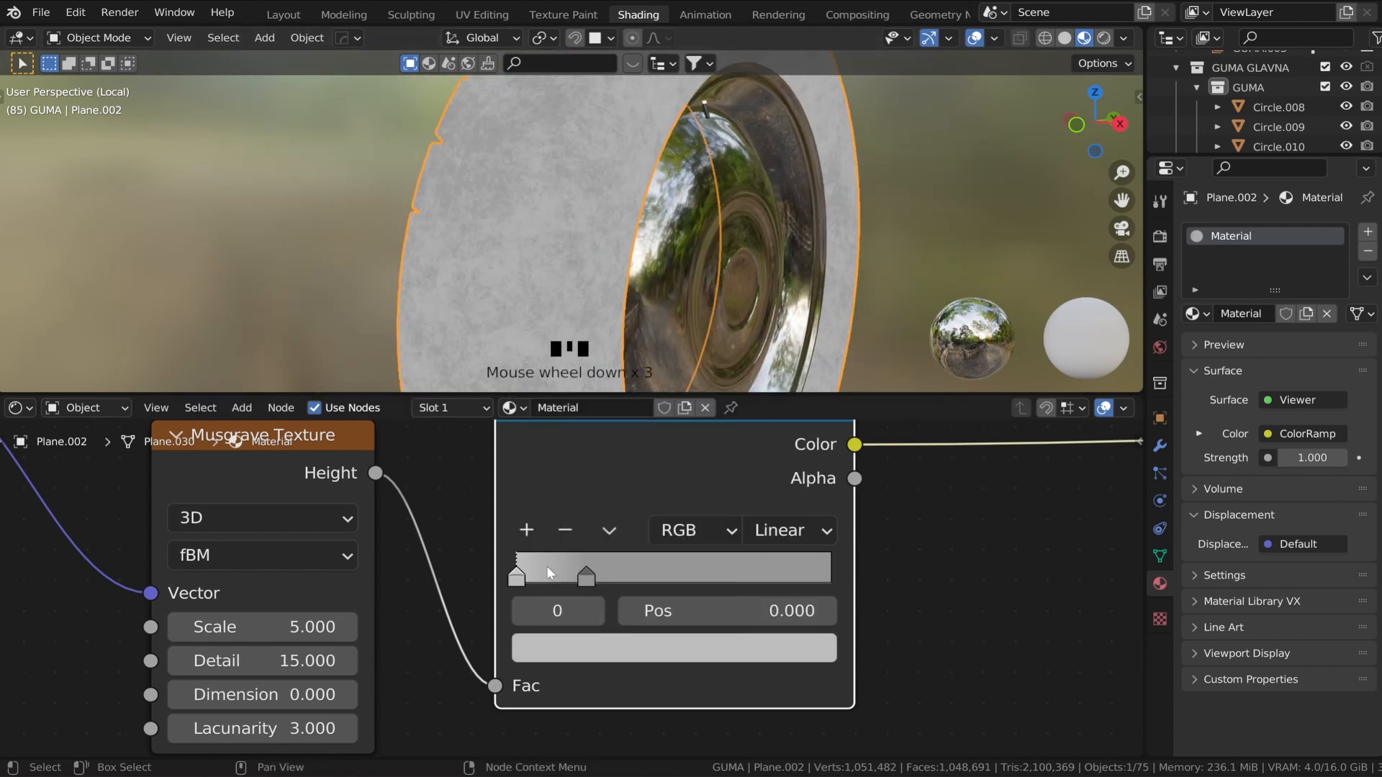
scroll(866, 576, down, 5)
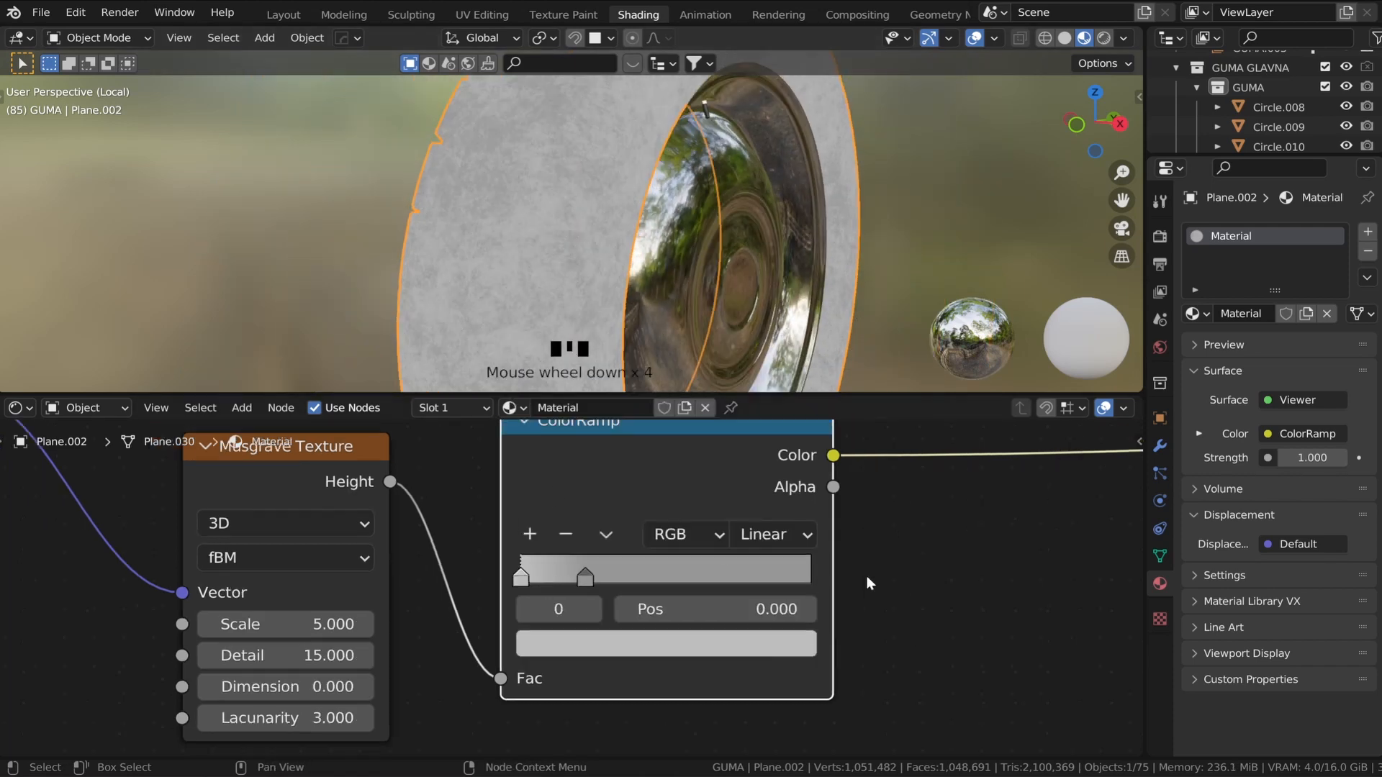
scroll(562, 547, down, 3)
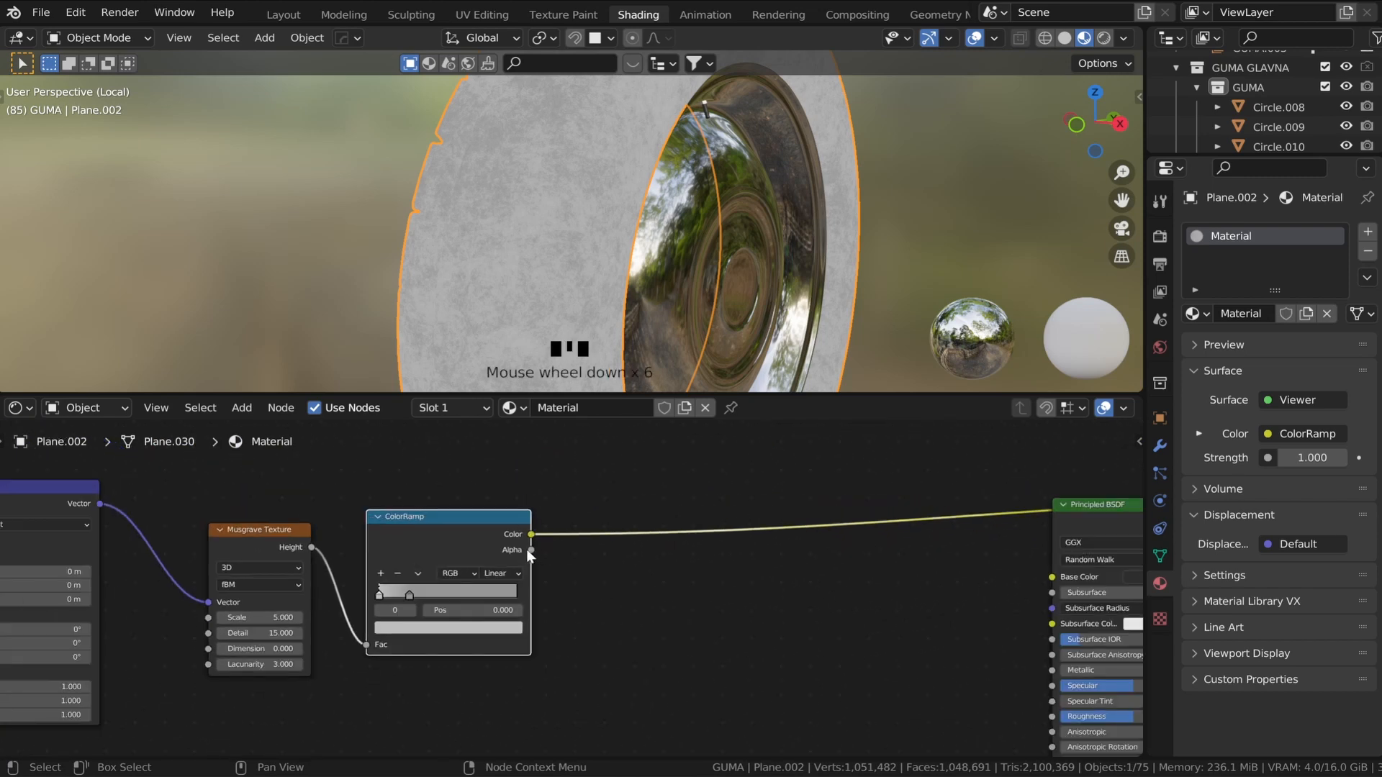
drag(531, 534, 1057, 714)
ctrl+shift+click(1086, 515)
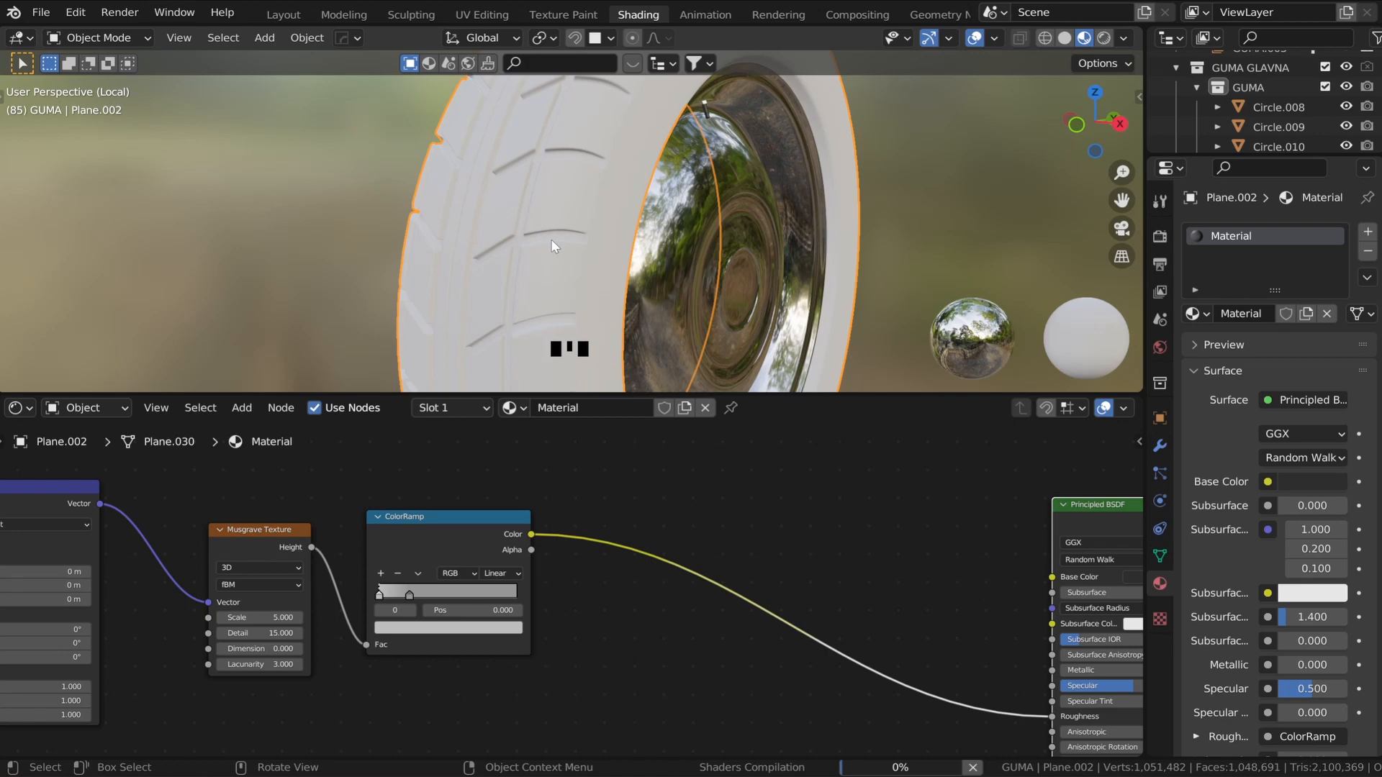
- Insert a Math node on the link between the ColorRamp and the Roughness input and set it to Multiply
mouse_move(551, 239)
middle_down()
mouse_move(520, 286)
mouse_move(578, 219)
mouse_move(575, 308)
mouse_move(597, 360)
middle_up()
scroll(642, 497, down, 3)
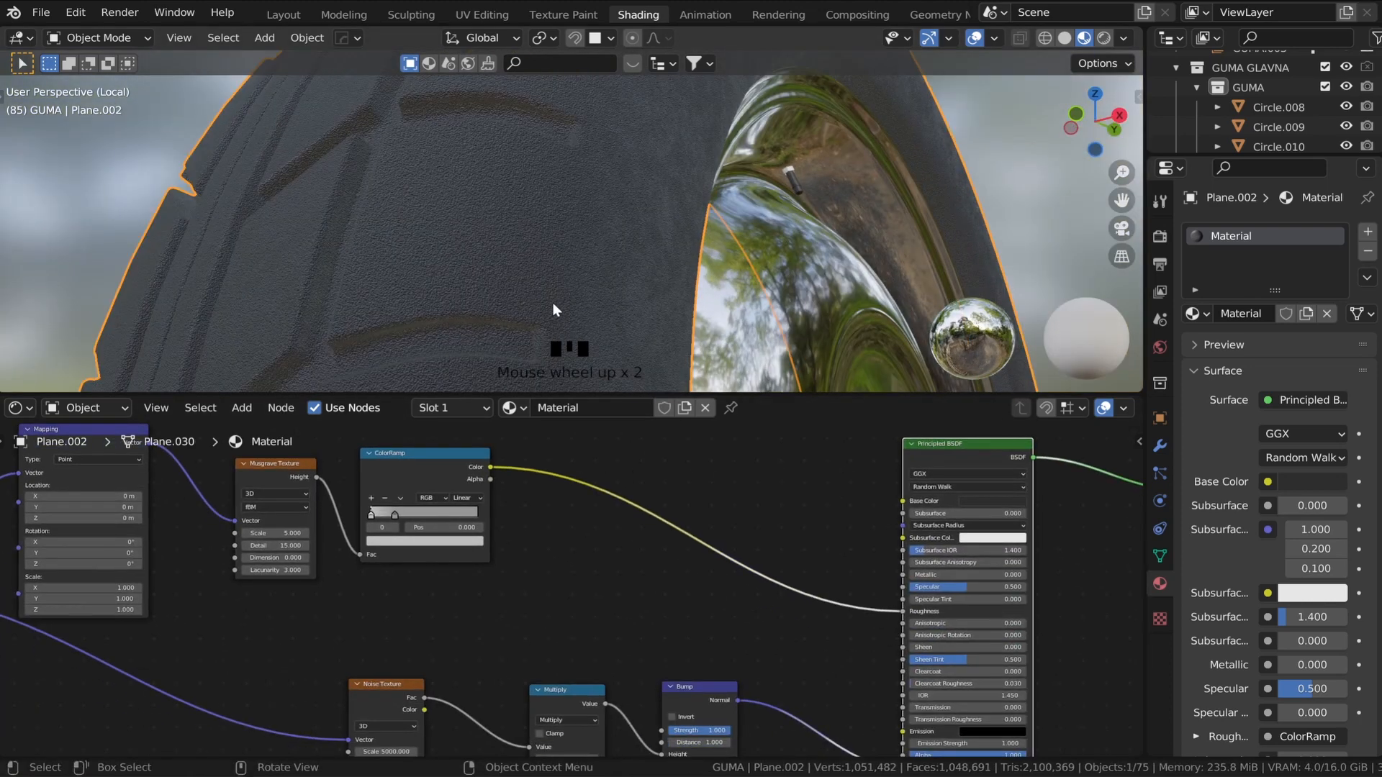
scroll(636, 504, up, 2)
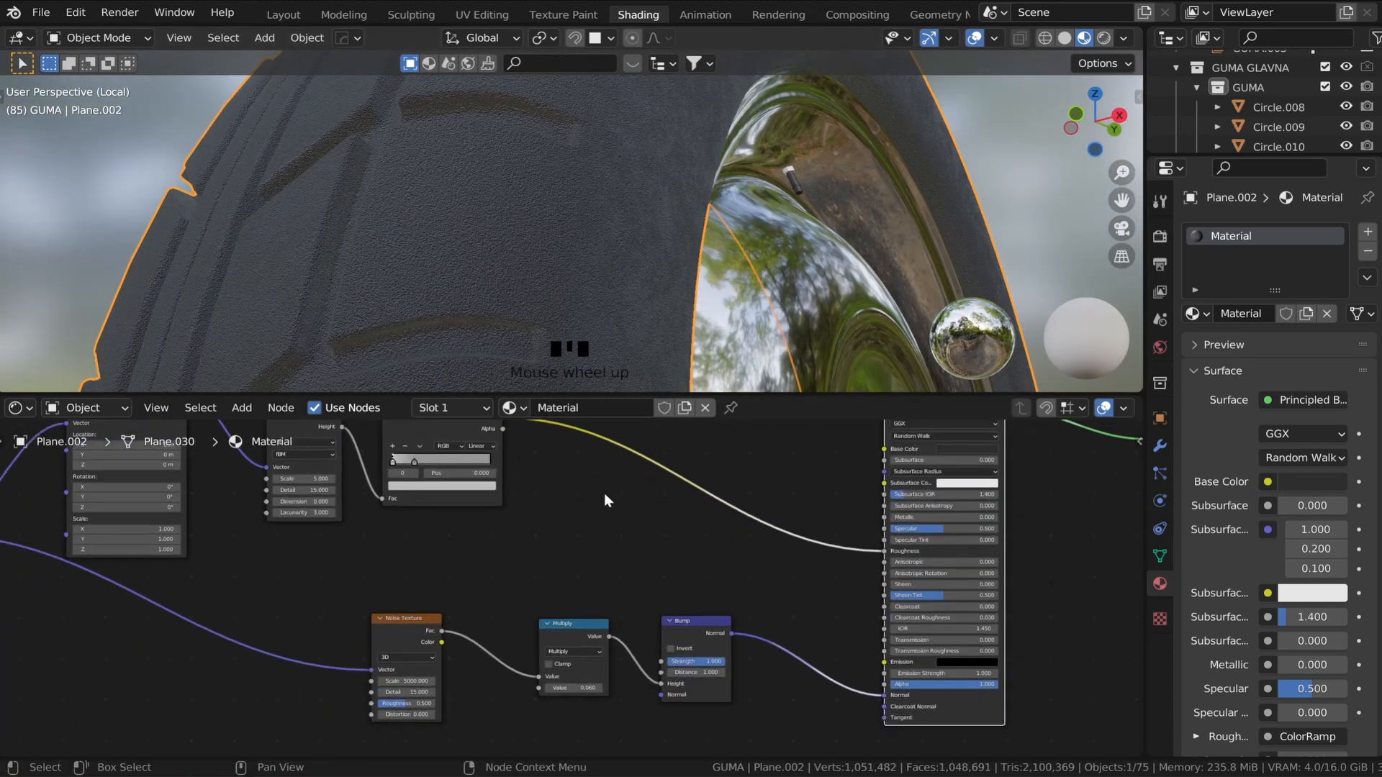
key(shift+a)
click(603, 494)
text(m)
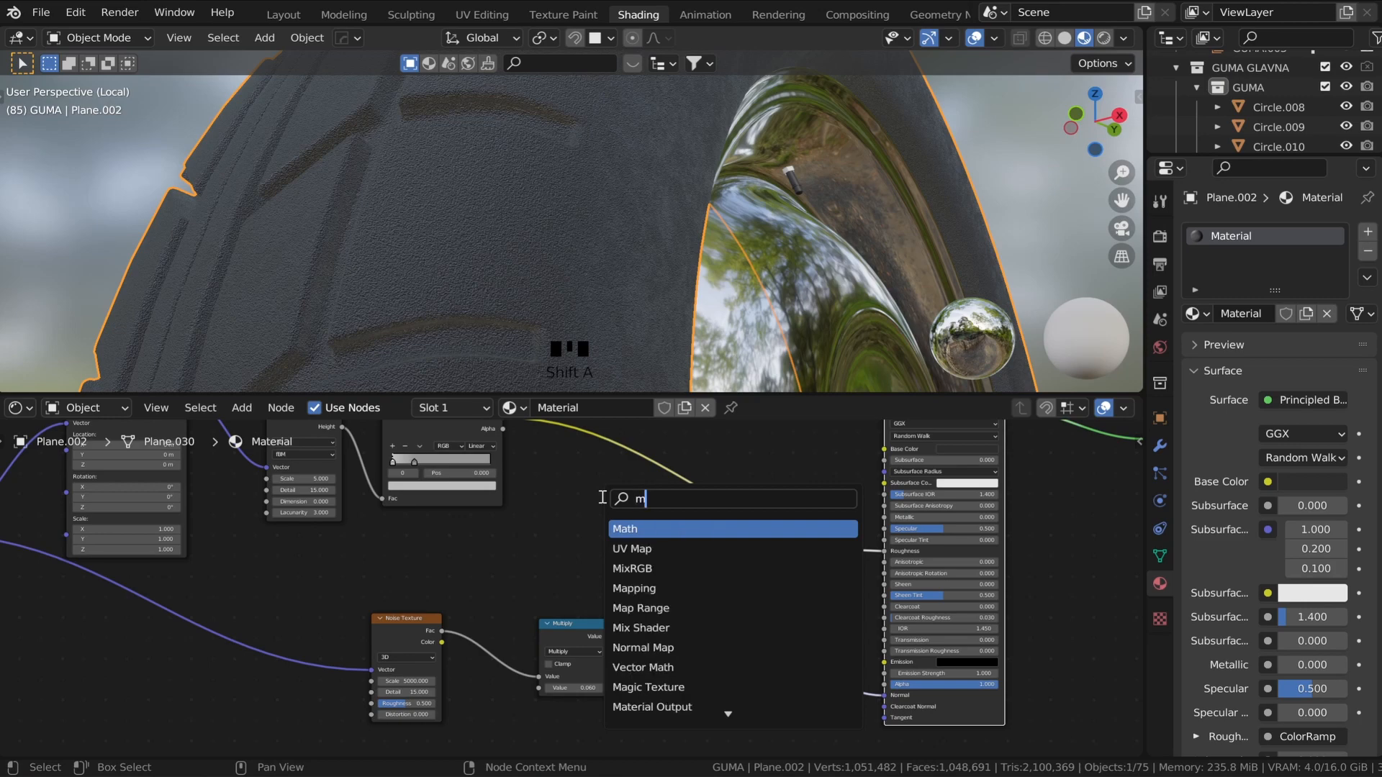
text(ath)
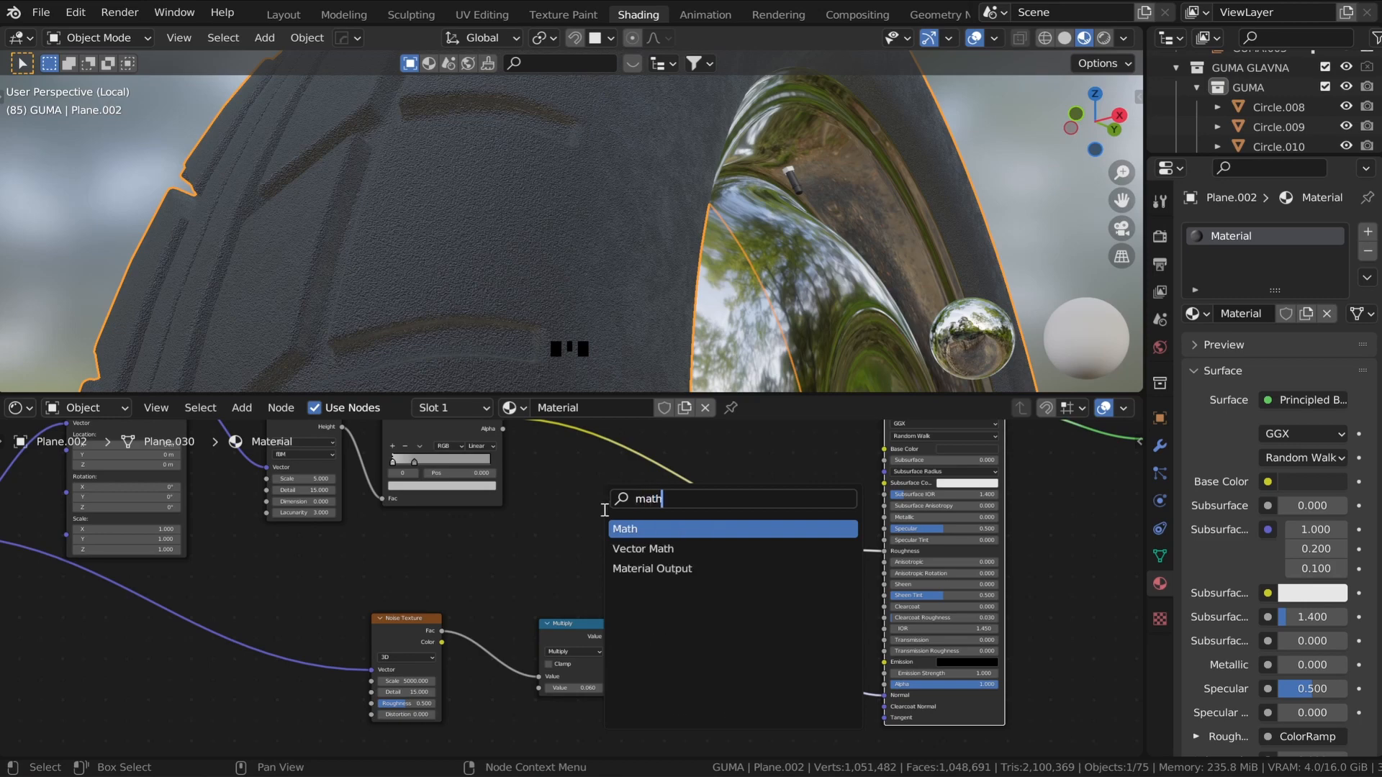
click(637, 528)
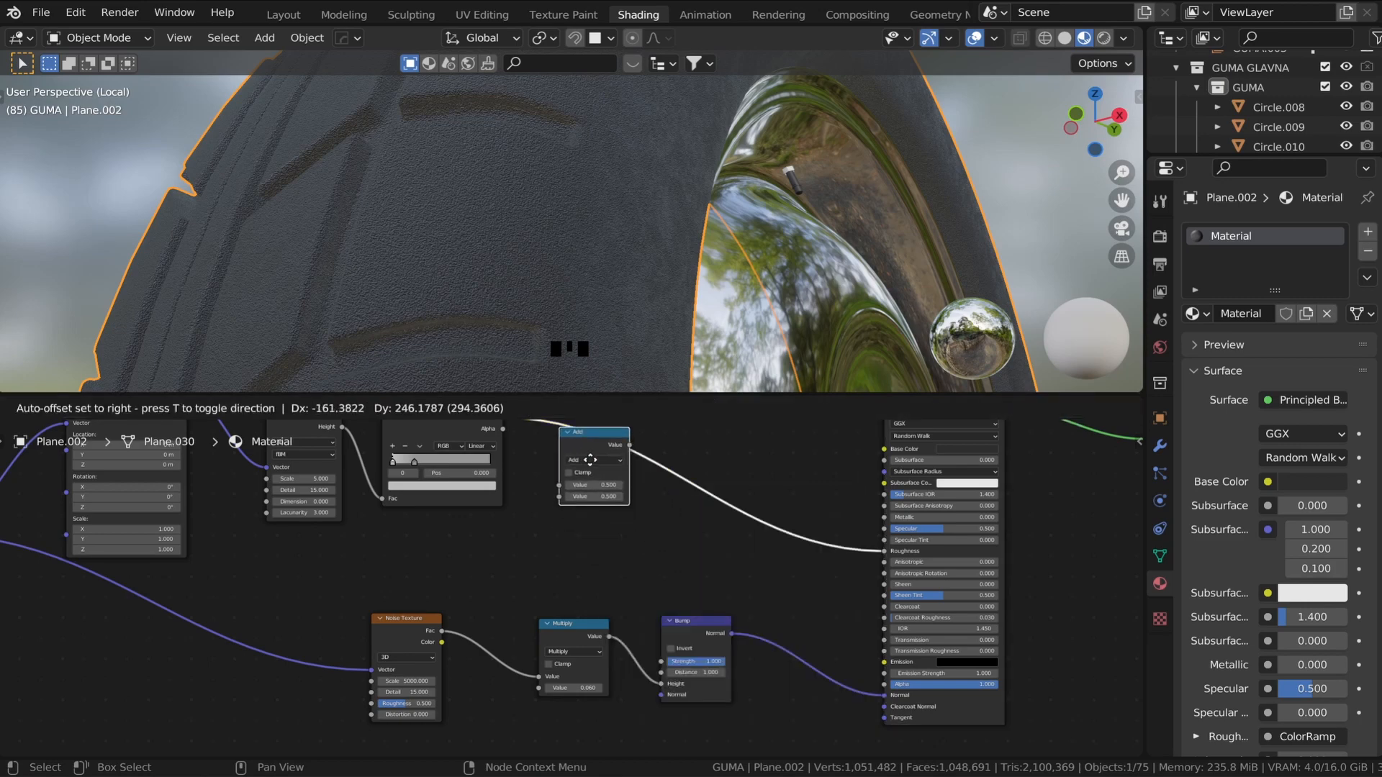
click(590, 459)
scroll(590, 476, up, 3)
middle_drag(592, 477, 597, 613)
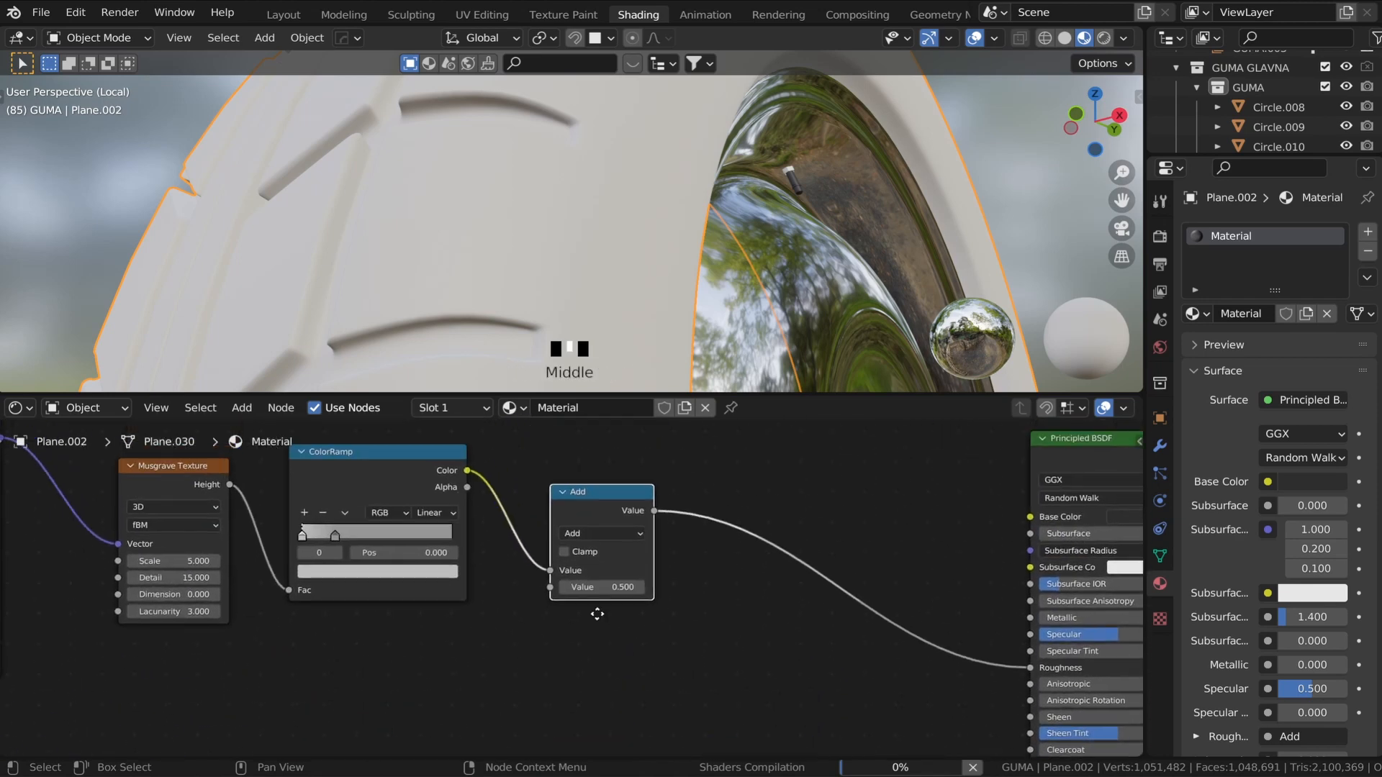
click(606, 533)
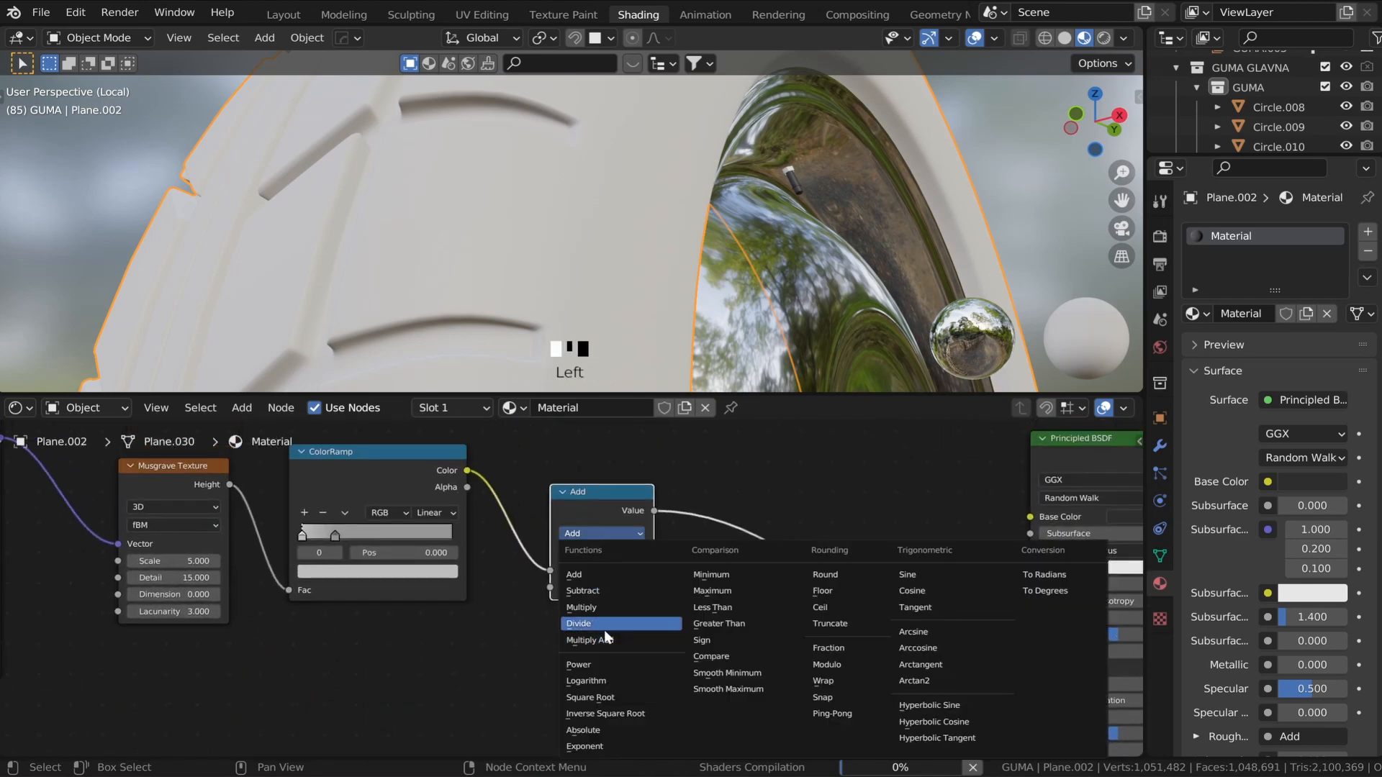
click(588, 608)
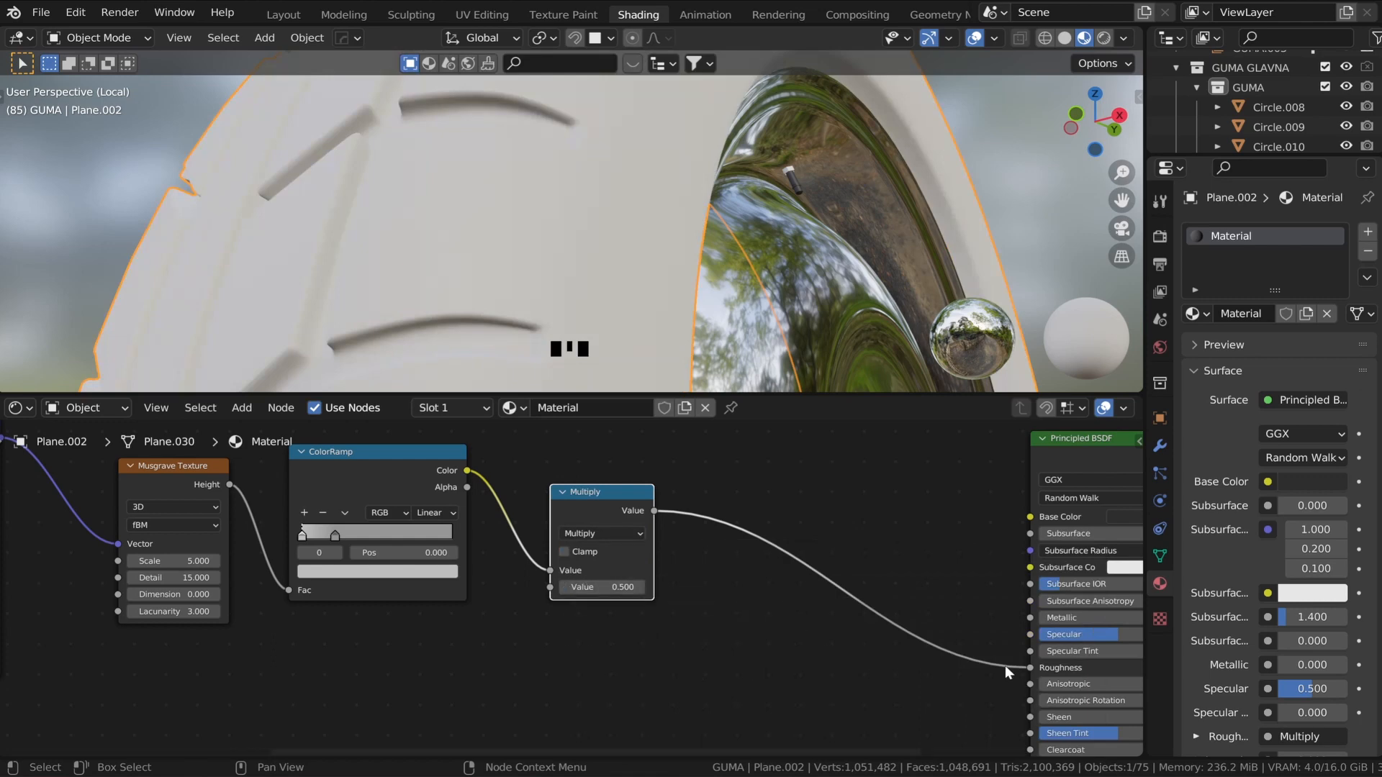
- Reconnect the ColorRamp's Color directly to Roughness, move the new Multiply node off that link, and set its value to 0.002
drag(467, 470, 1028, 671)
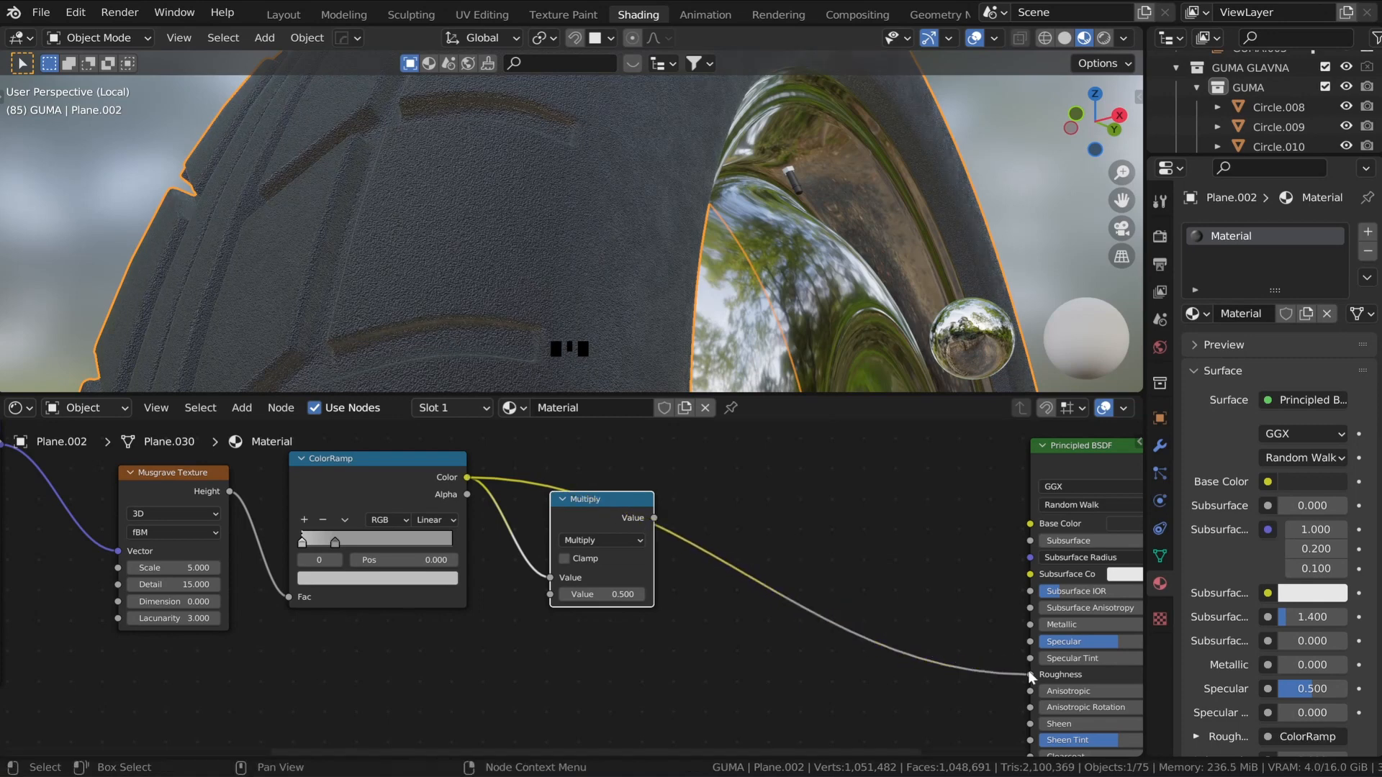
drag(592, 507, 585, 564)
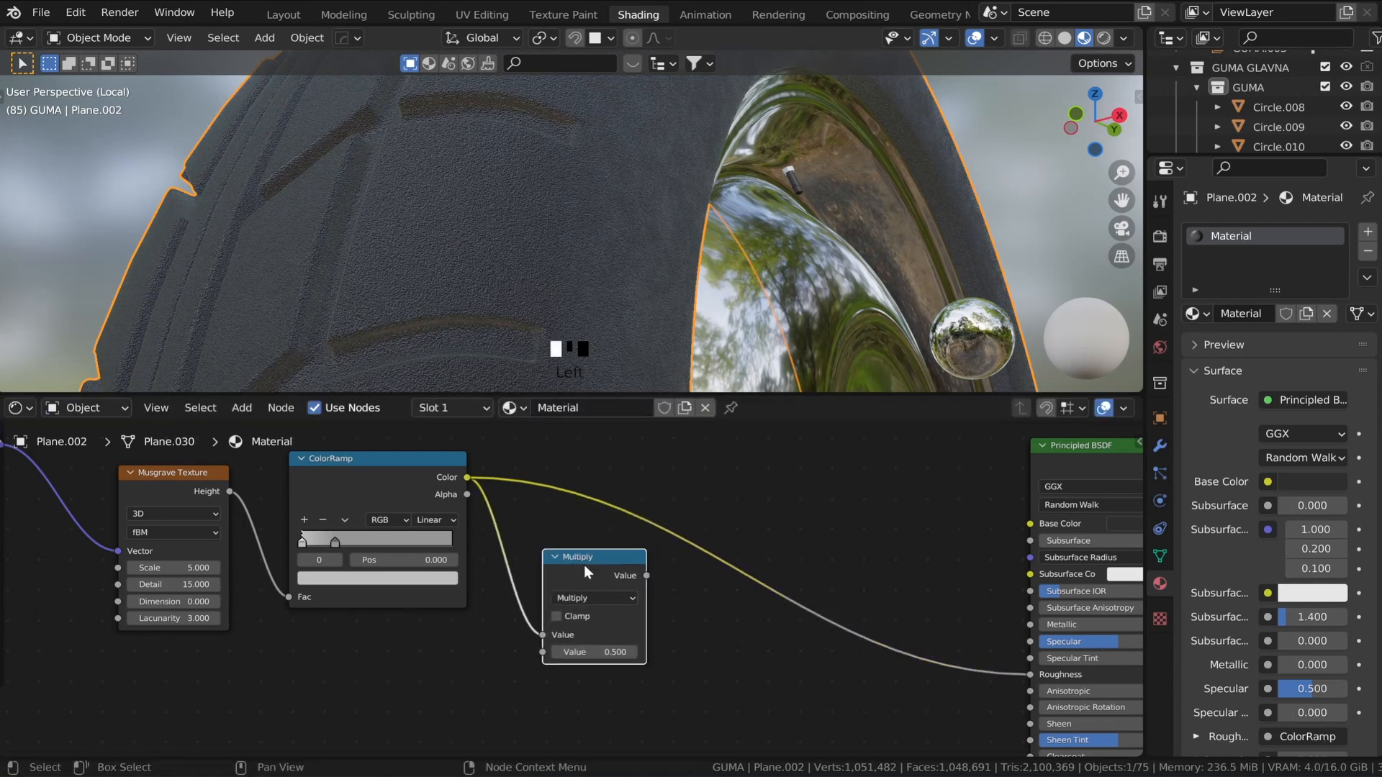
double_click(591, 652)
text(0.002)
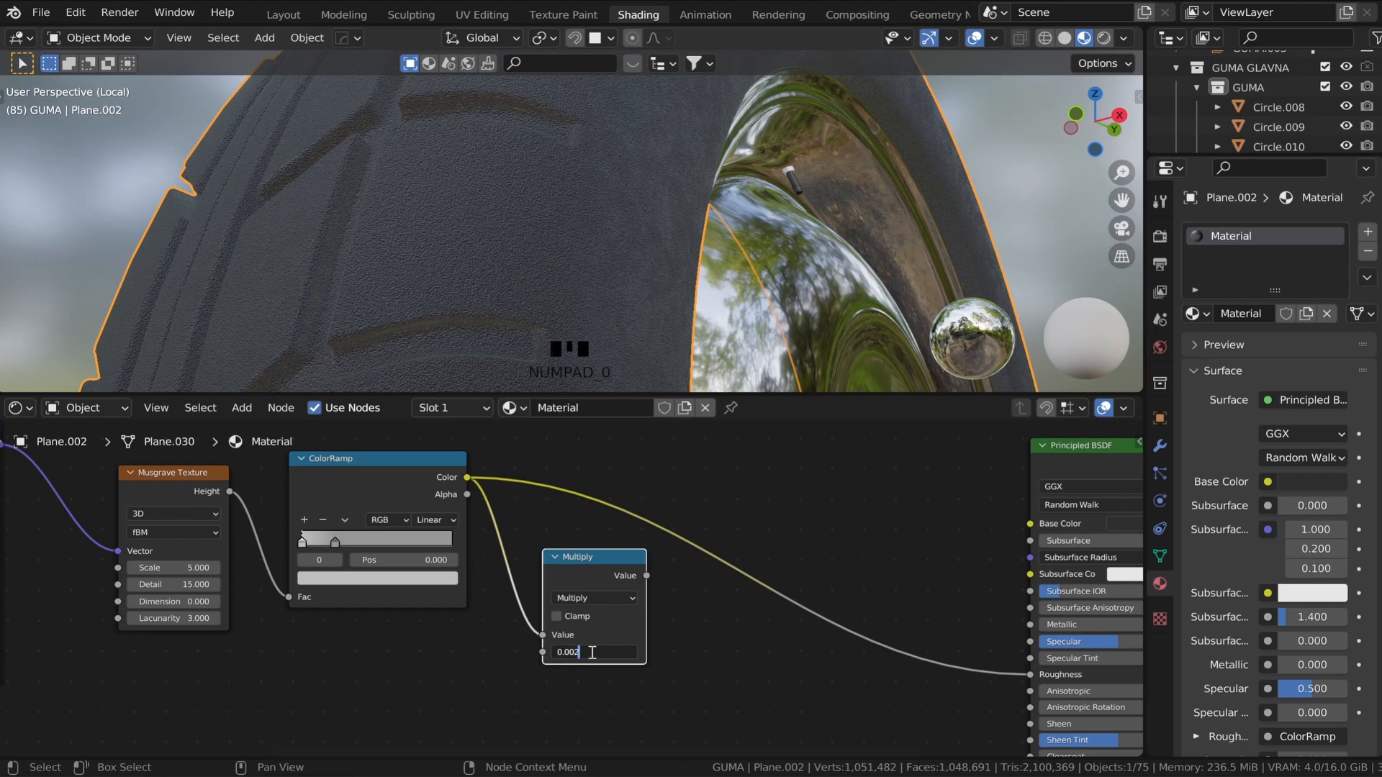
key(Return)
- Add a MixRGB node between the new Multiply node and the Bump node
scroll(590, 652, down, 1)
middle_drag(595, 626, 491, 542)
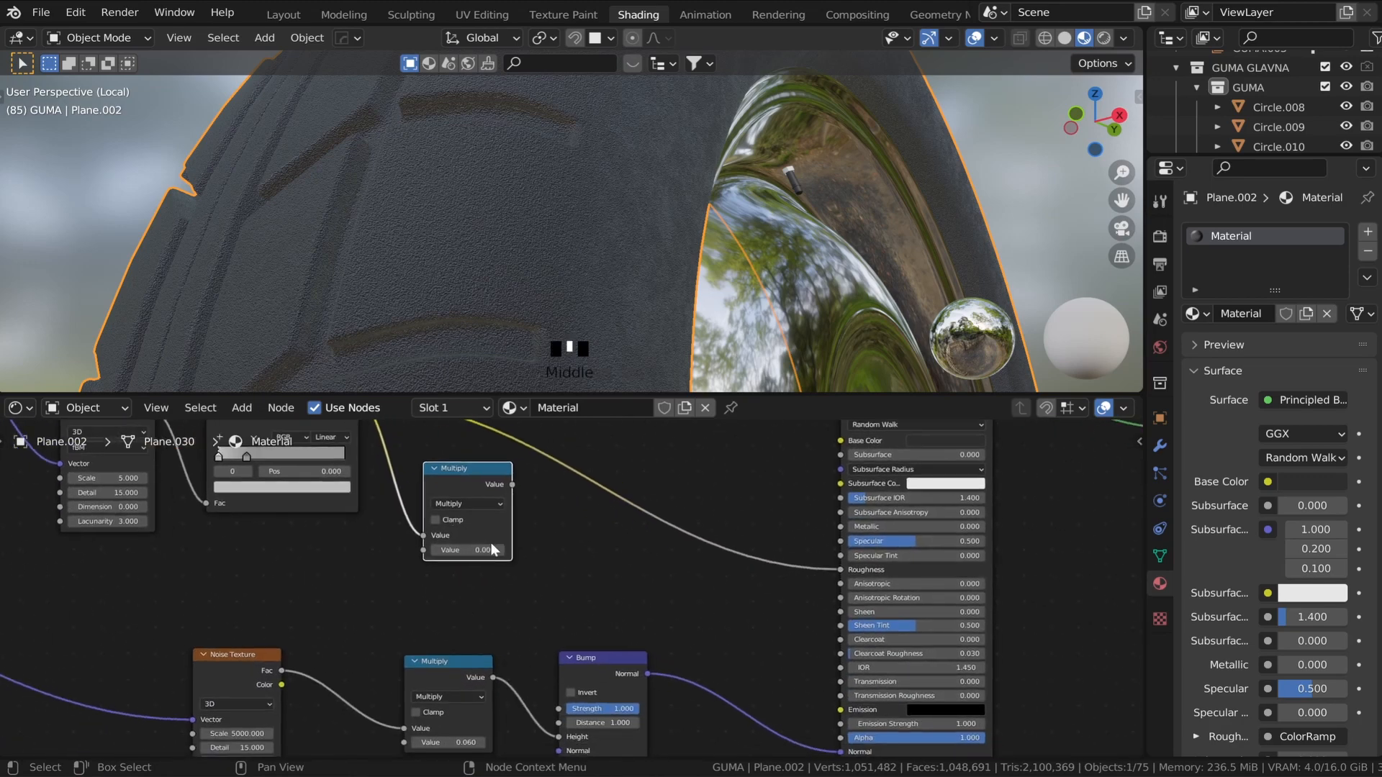
key(shift+a)
click(507, 549)
text(mix)
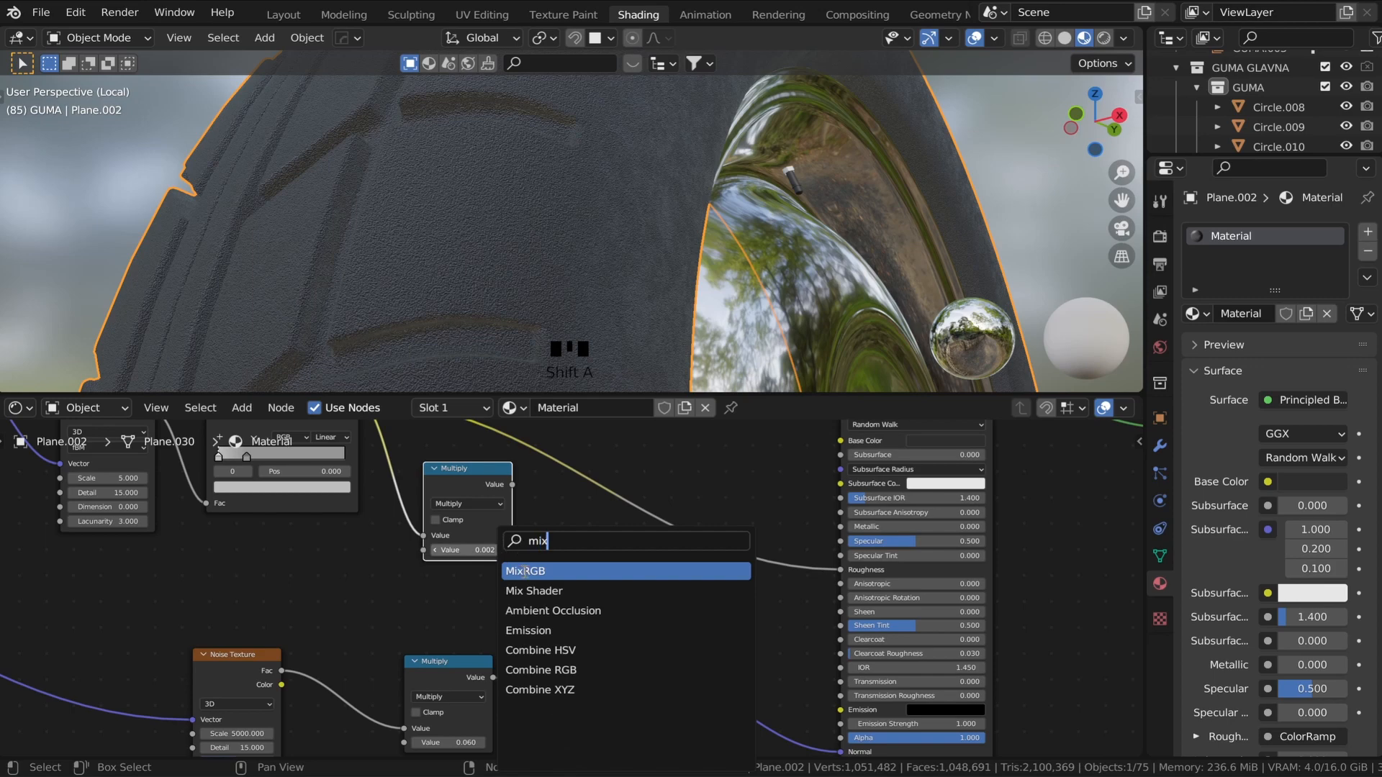
click(524, 571)
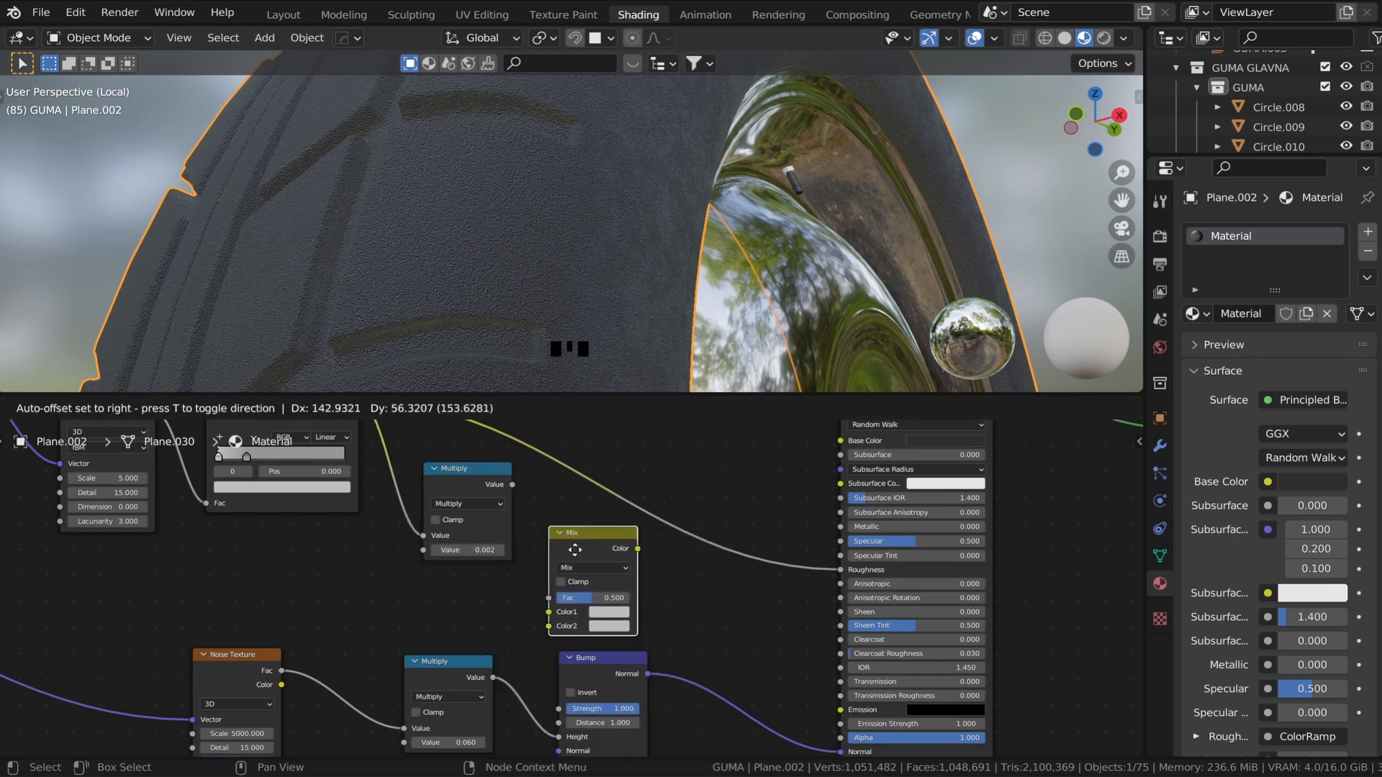
click(575, 545)
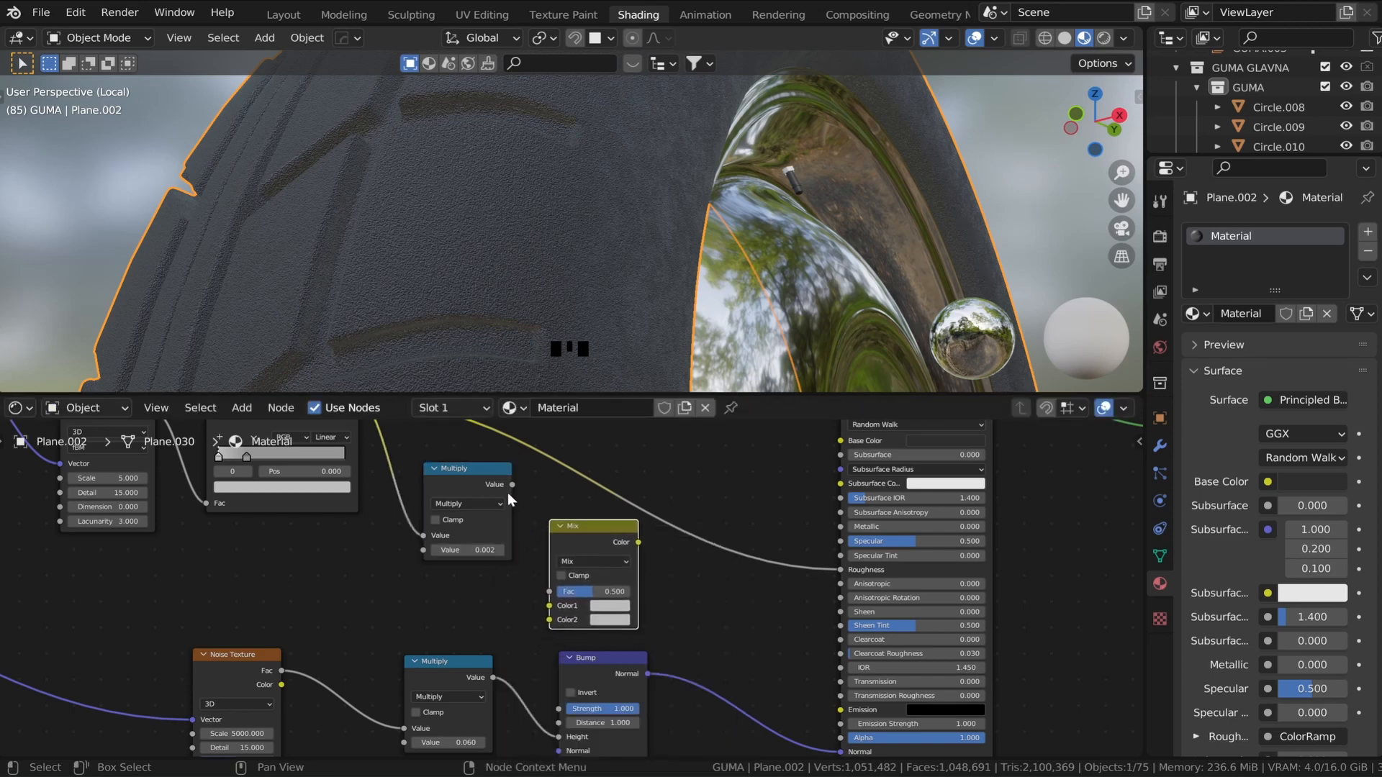
- Link the upper Multiply to the Mix's Color1 and the Noise Texture's Fac to Color2, and shift the lower Multiply and Bump toward the Principled BSDF
drag(512, 484, 536, 581)
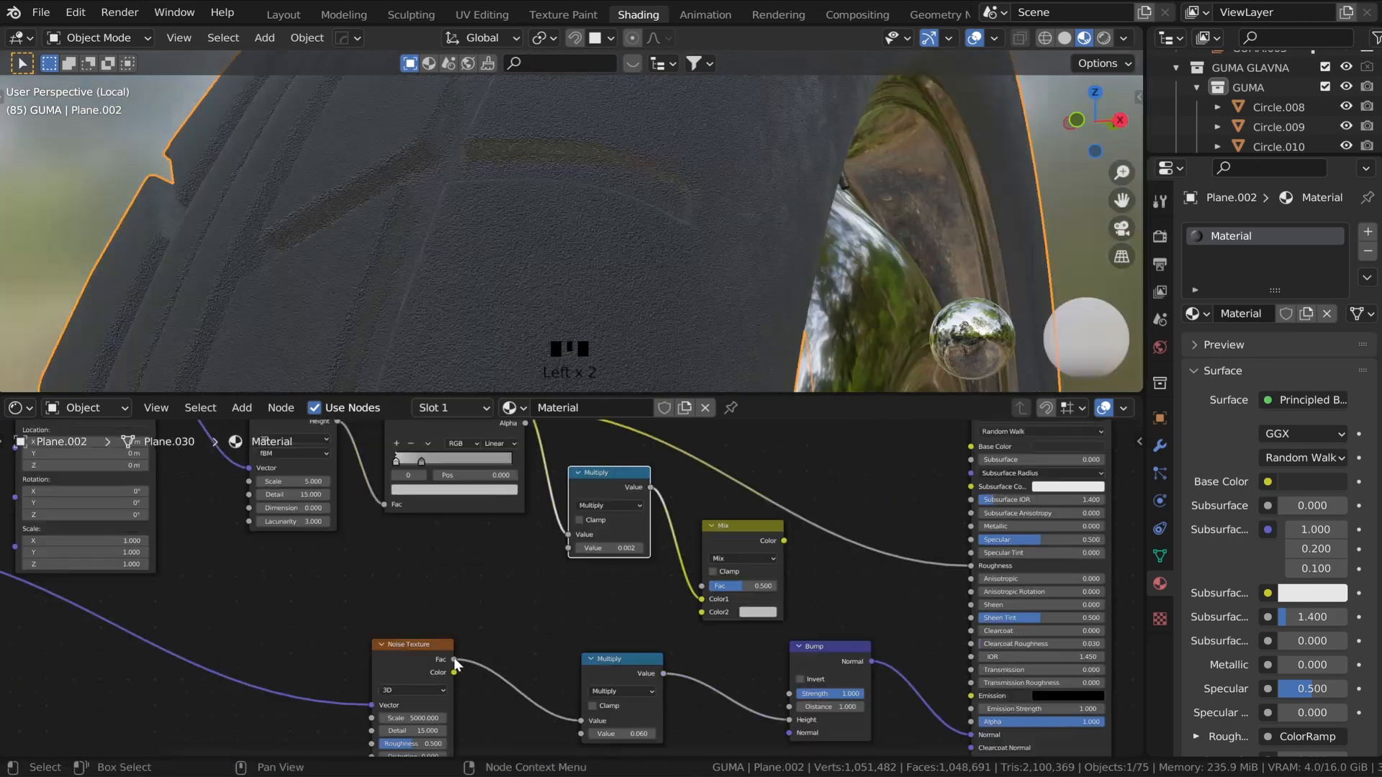
drag(454, 659, 702, 612)
drag(635, 678, 685, 678)
drag(827, 648, 858, 647)
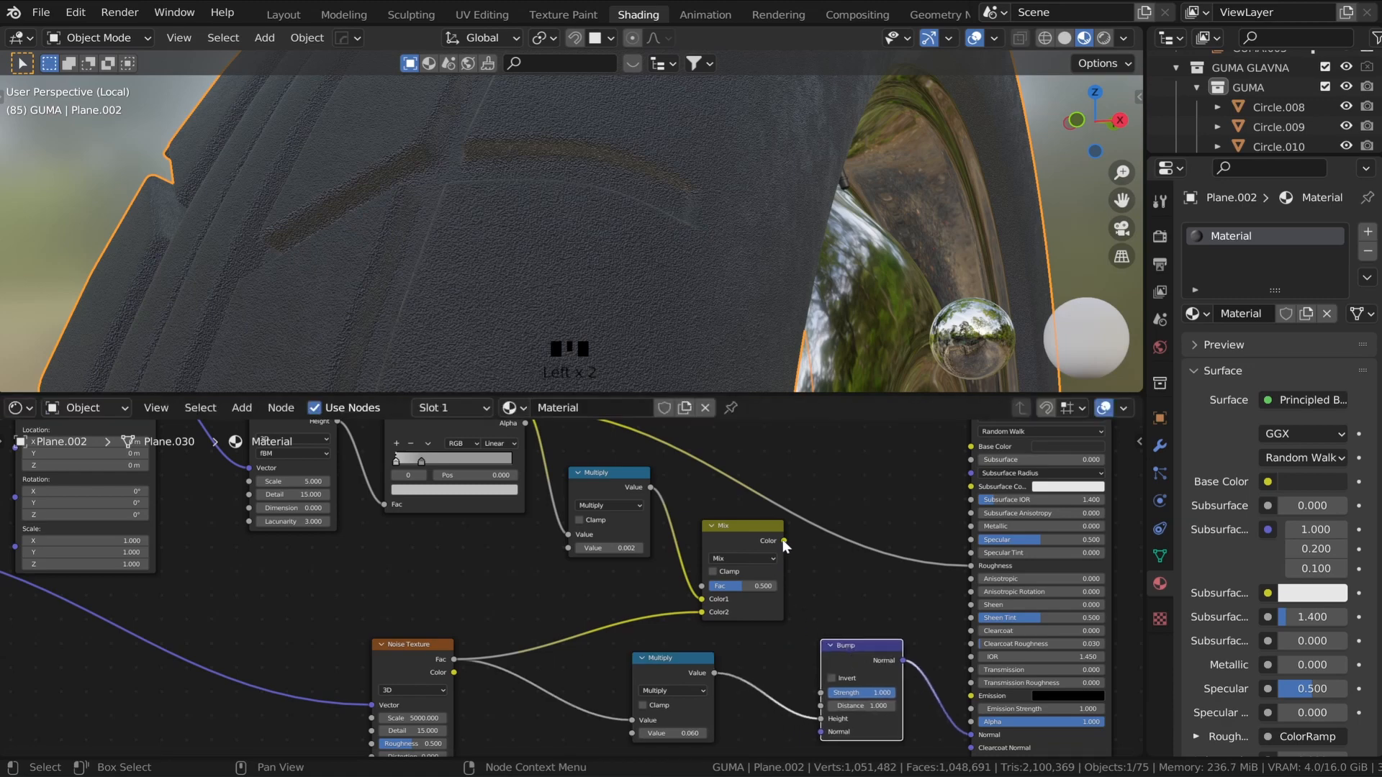
- Replace the Noise Texture input of the lower Multiply node with the Mix node's Color output
drag(784, 541, 811, 628)
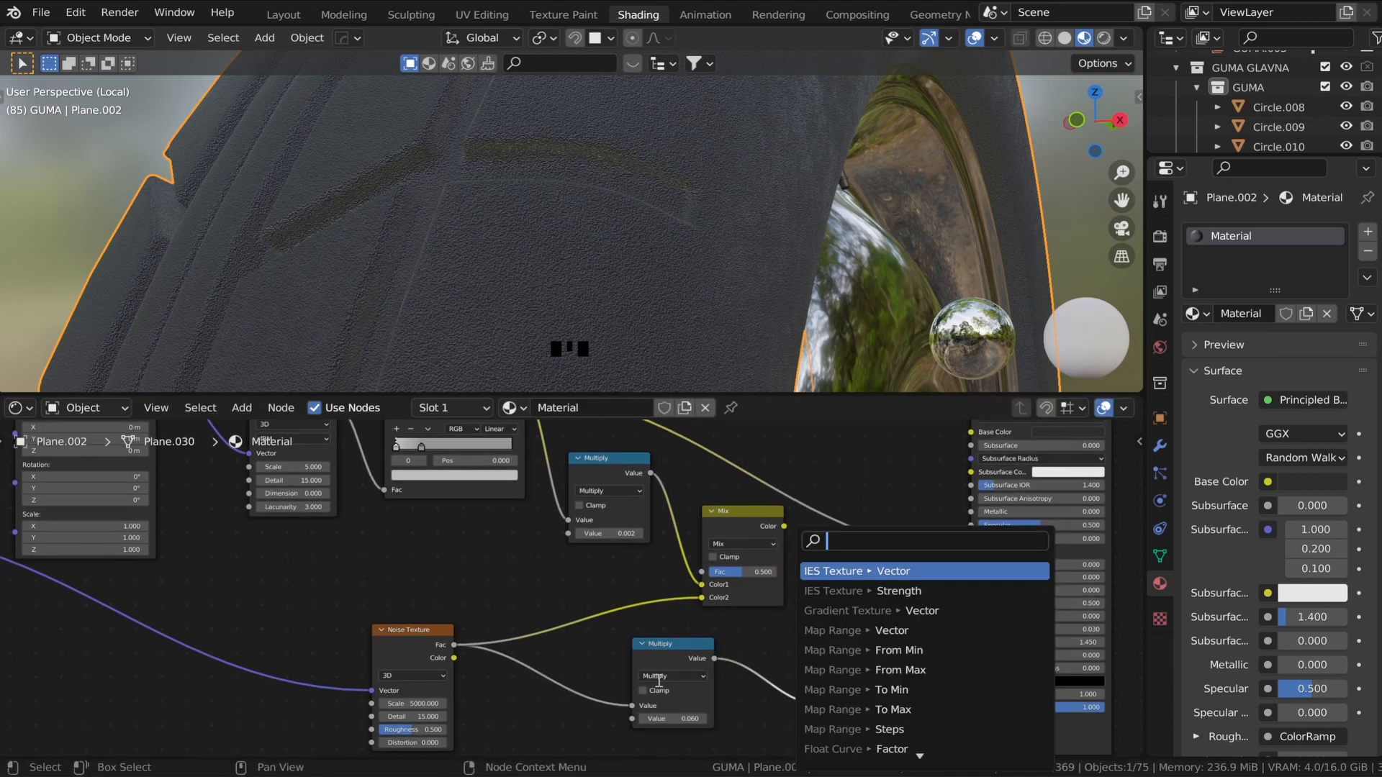
click(632, 703)
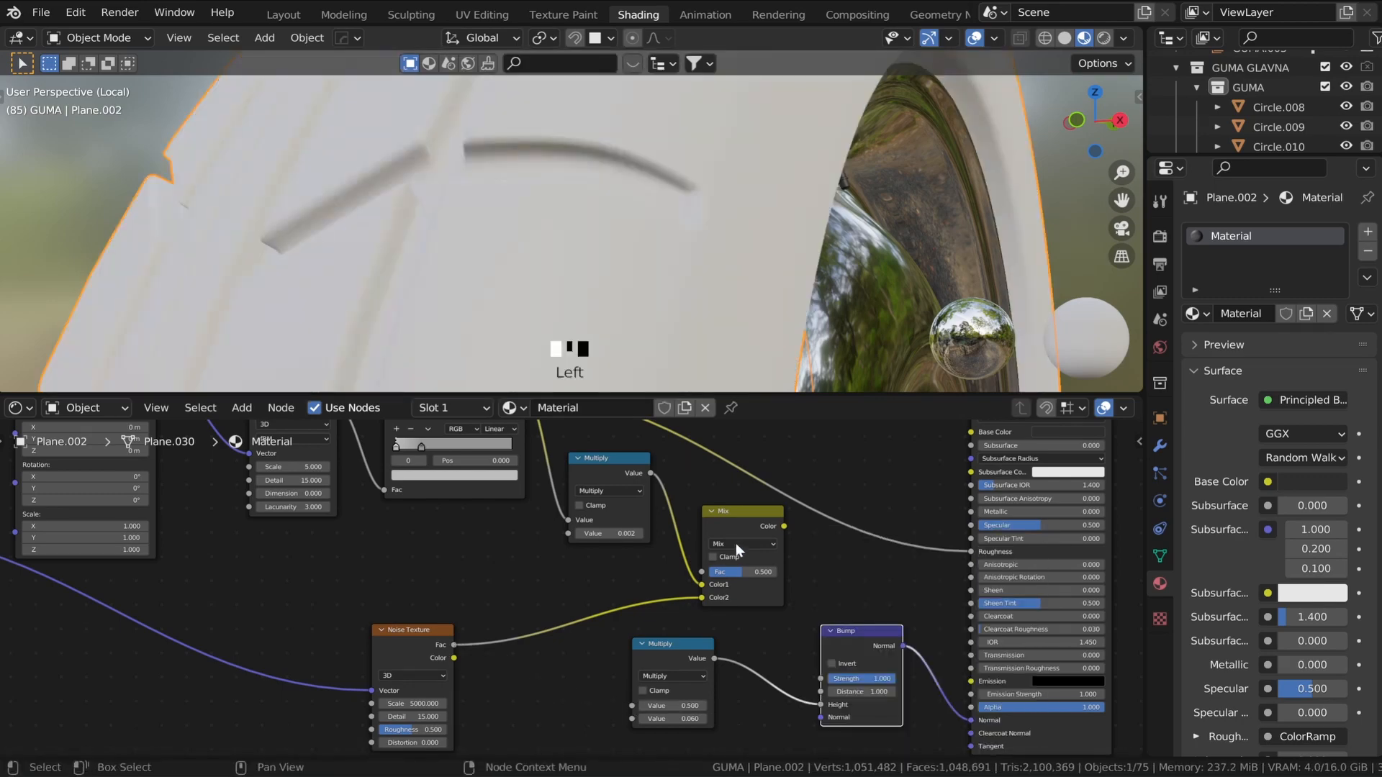
drag(784, 527, 631, 705)
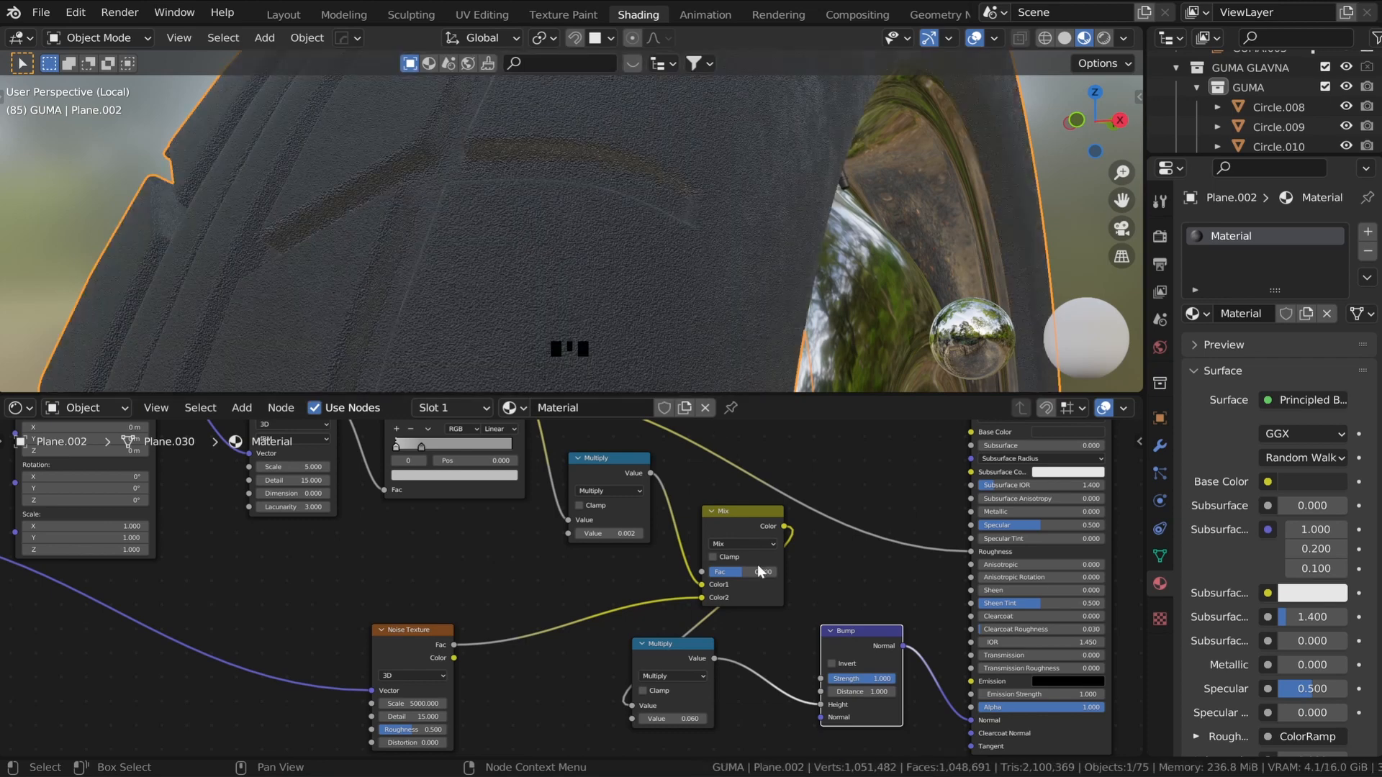
- Set the Mix node's Fac to 0.004
click(748, 575)
text(0.00)
key(Return)
scroll(554, 201, up, 2)
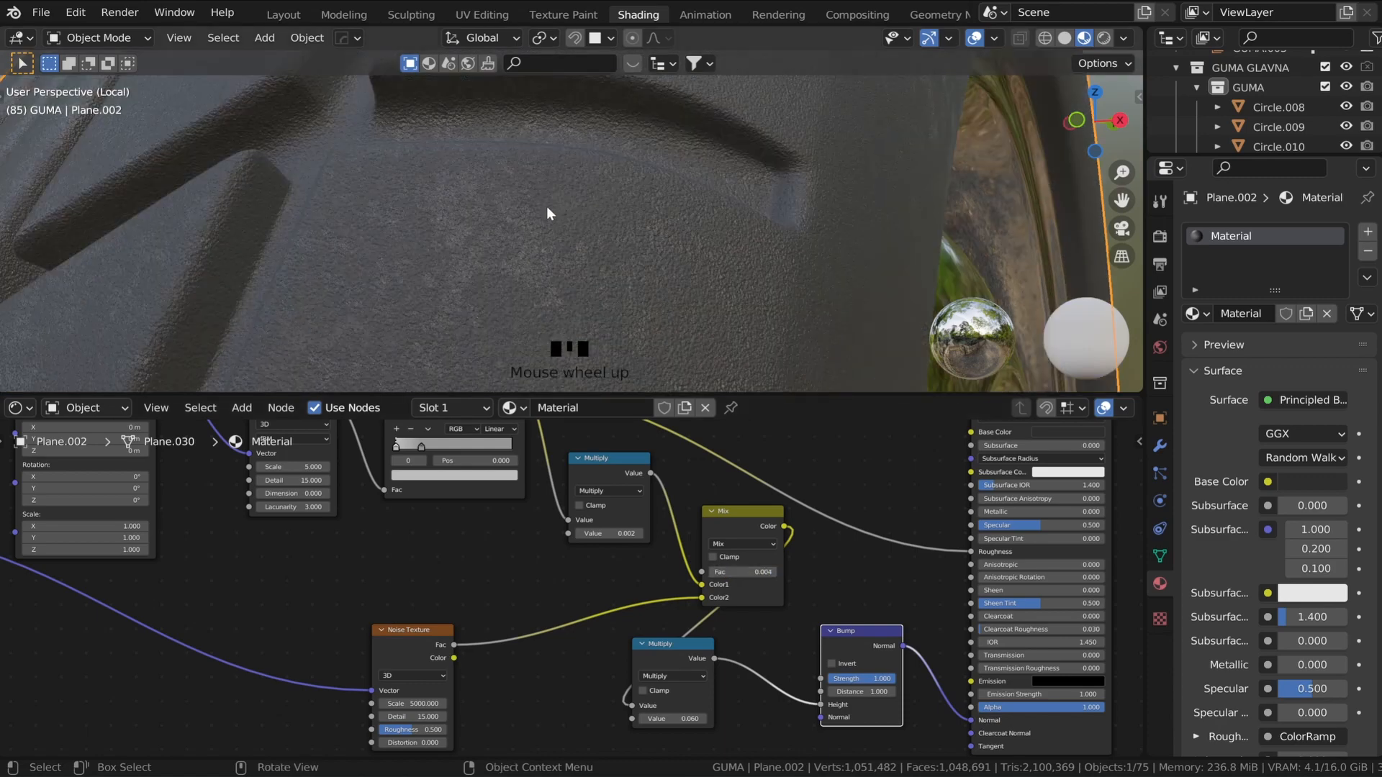
- Move the lower Multiply node closer to the Bump node and the upper Multiply node closer to the ColorRamp
scroll(559, 235, down, 5)
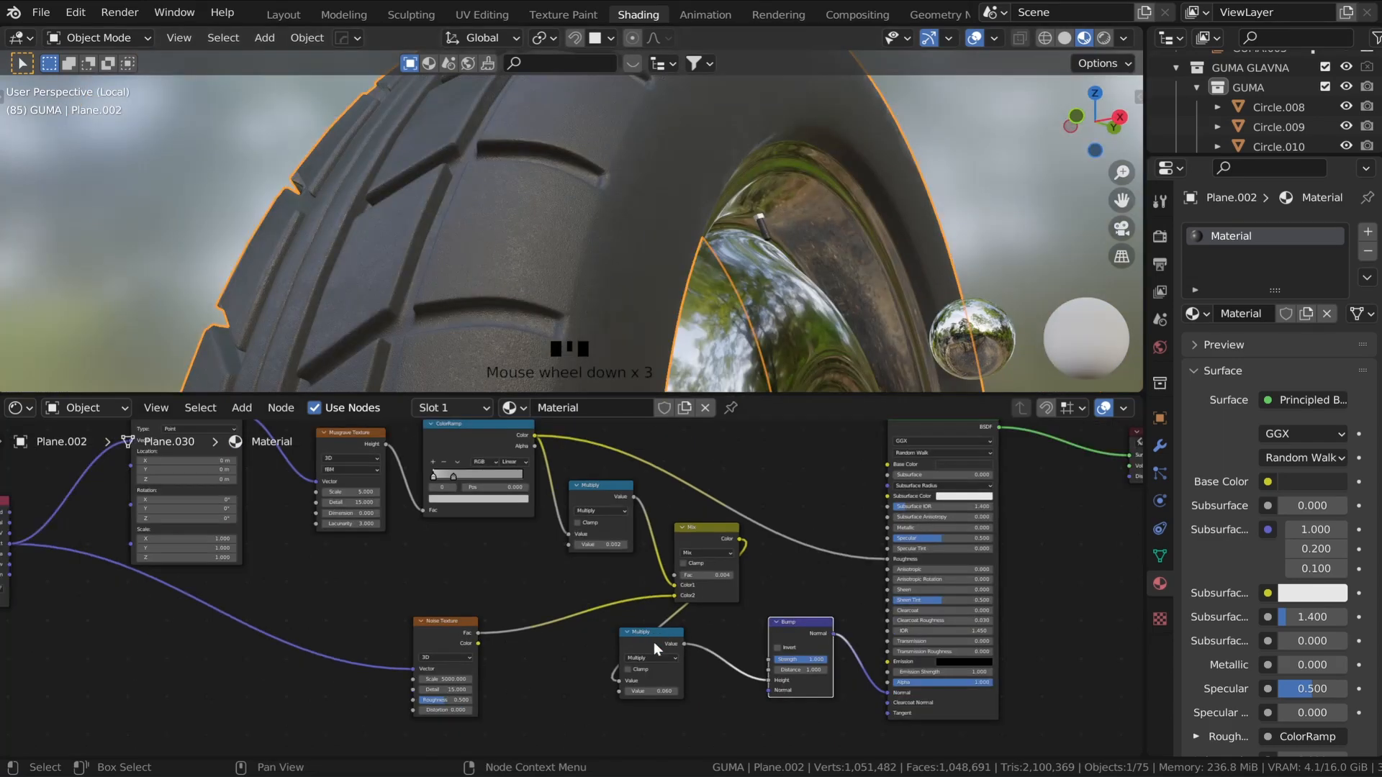
drag(652, 642, 695, 662)
click(806, 625)
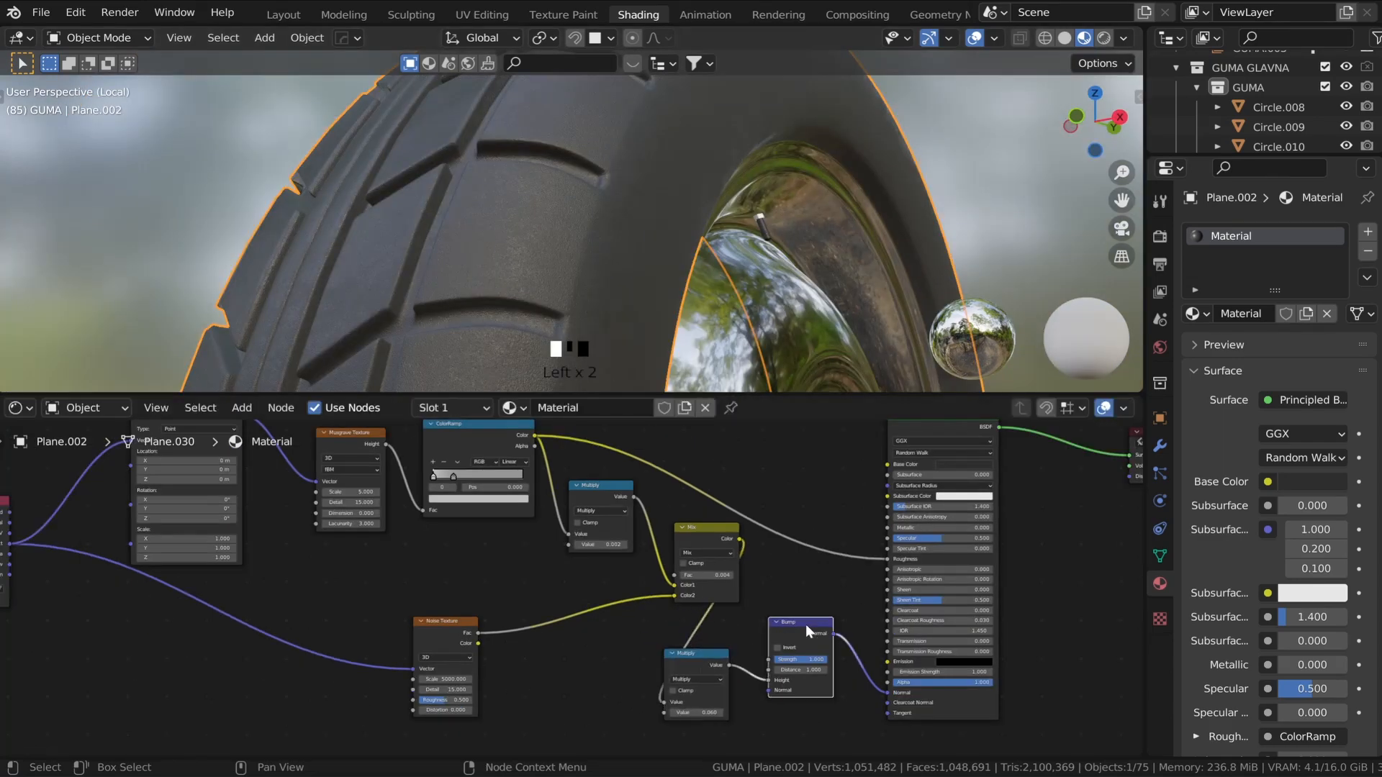
drag(412, 582, 714, 704)
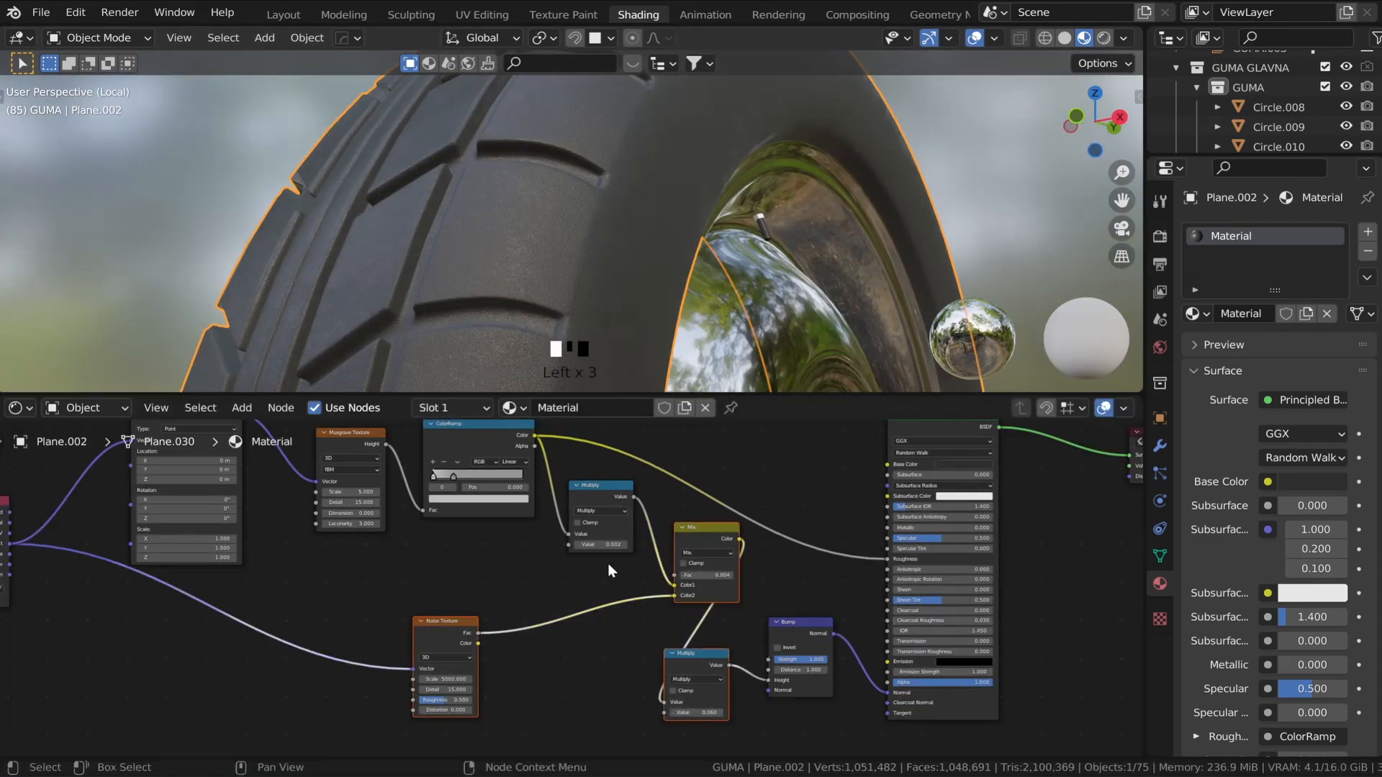
drag(598, 493, 568, 482)
- Shift the coordinate, mapping, texture and ColorRamp nodes away from the Principled BSDF, and move the upper Multiply node after them
key(Home)
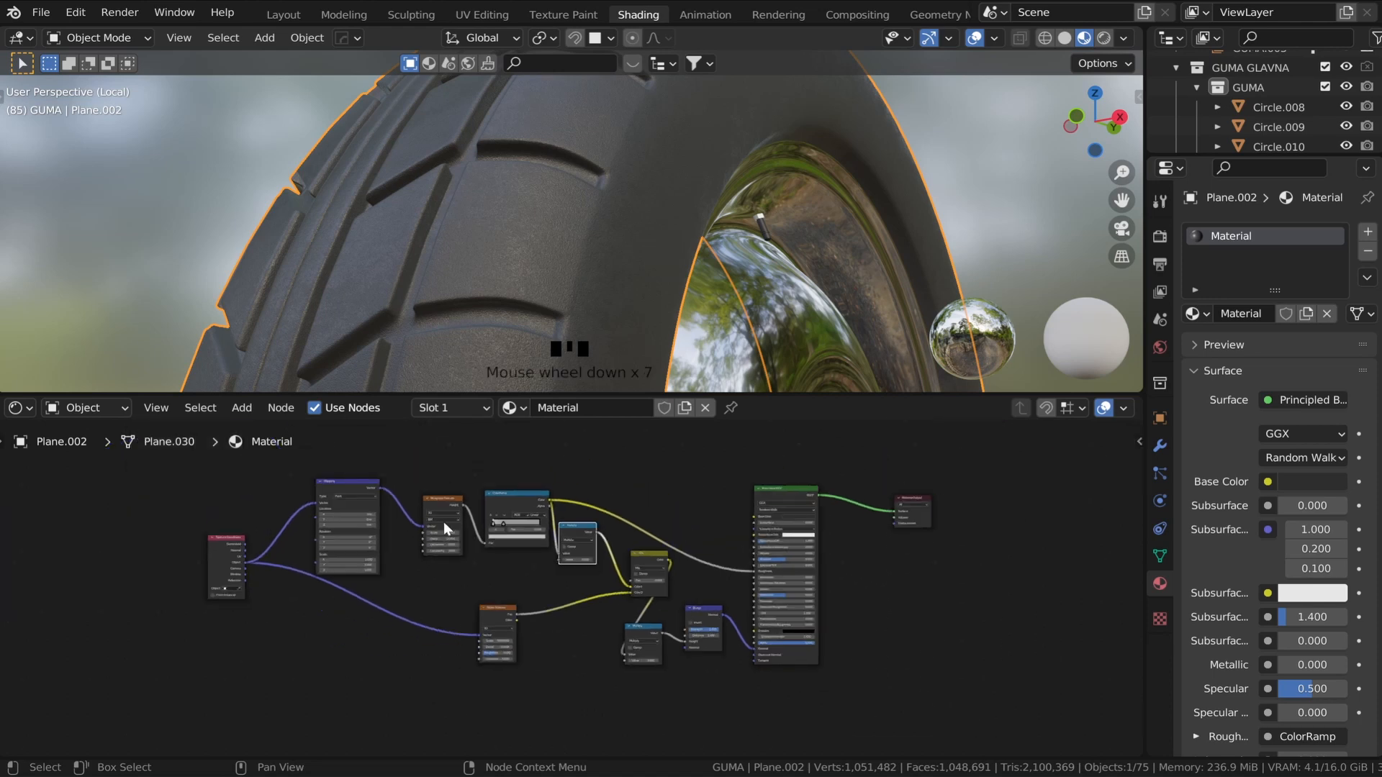
click(244, 487)
drag(243, 488, 541, 664)
drag(513, 507, 424, 501)
drag(576, 542, 511, 545)
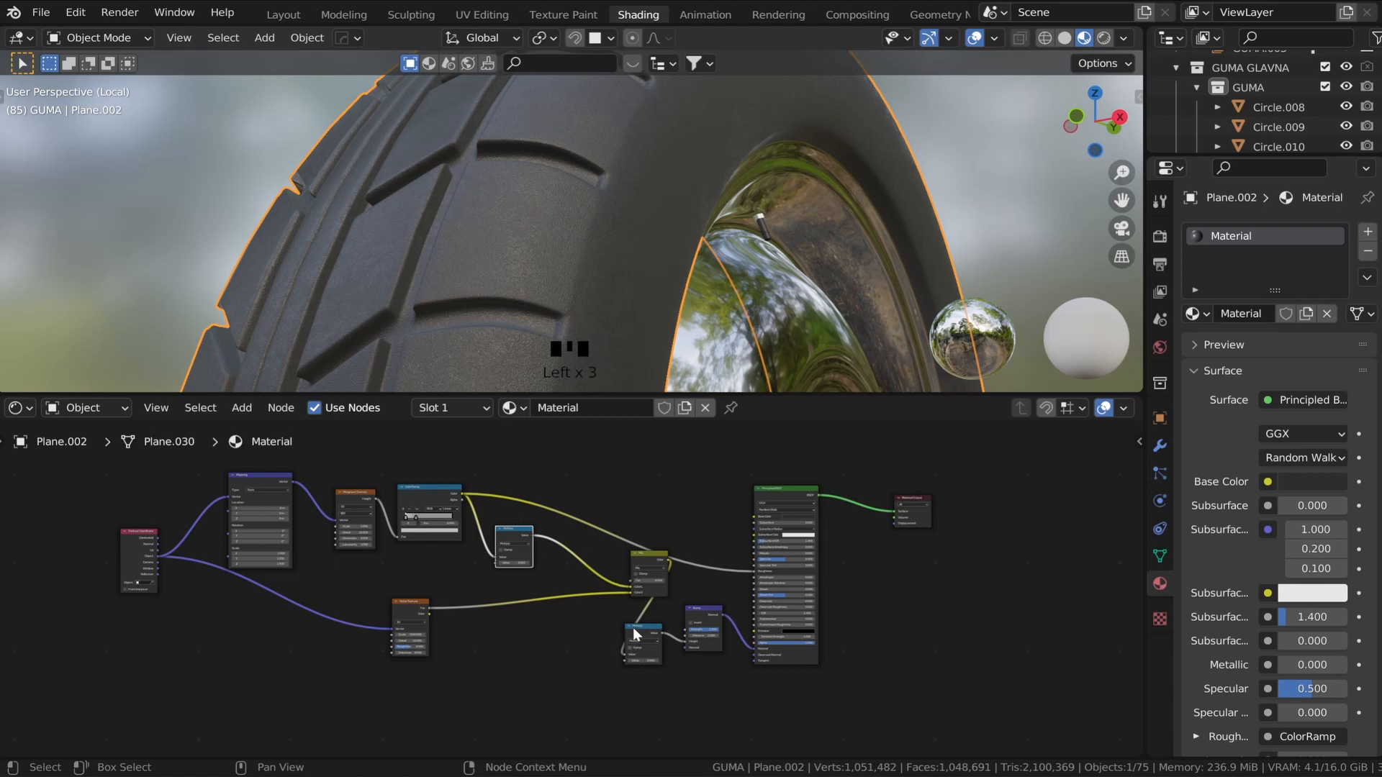
- Line up the Mix and lower Multiply nodes between the Noise Texture and Bump nodes, and nudge the upper Multiply and Noise Texture into place
drag(635, 633, 614, 664)
drag(640, 552, 537, 606)
drag(619, 658, 626, 622)
scroll(594, 619, up, 6)
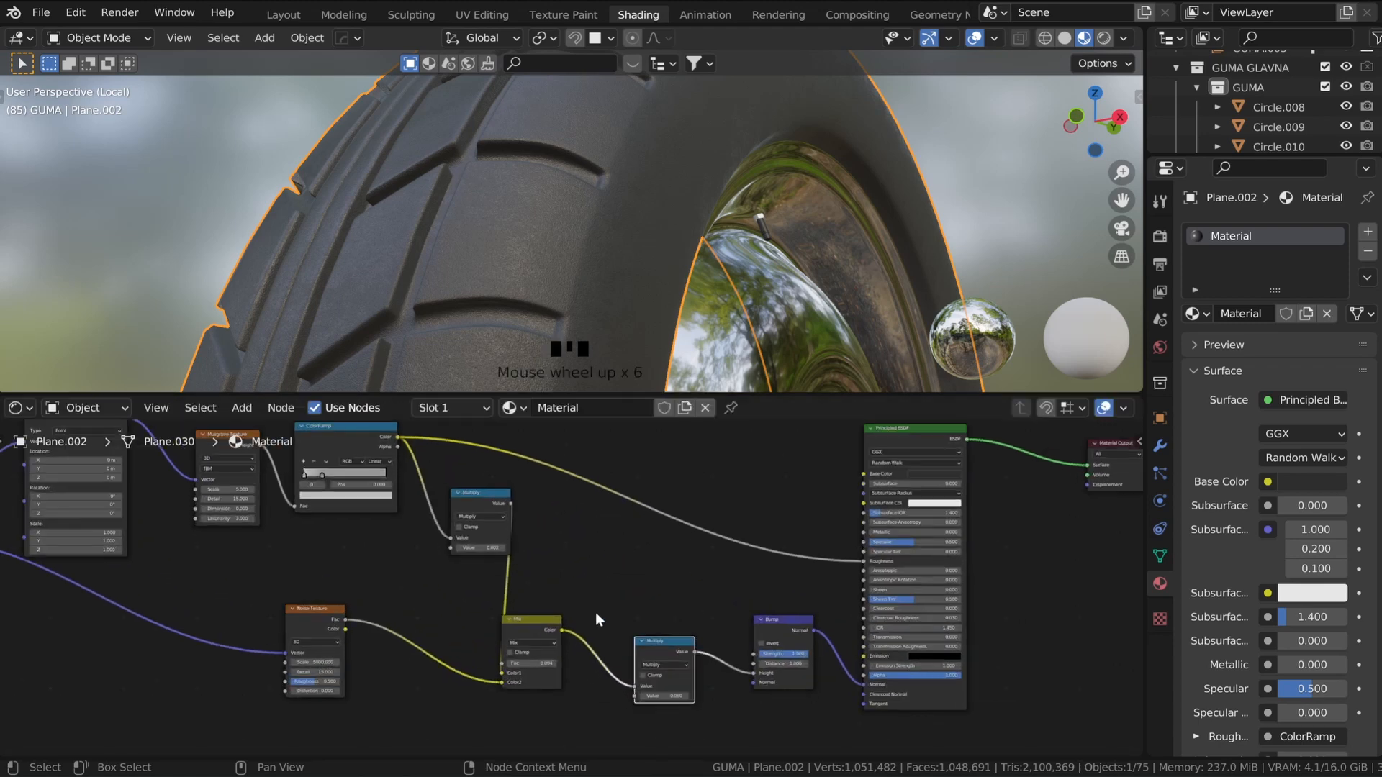
drag(460, 496, 442, 503)
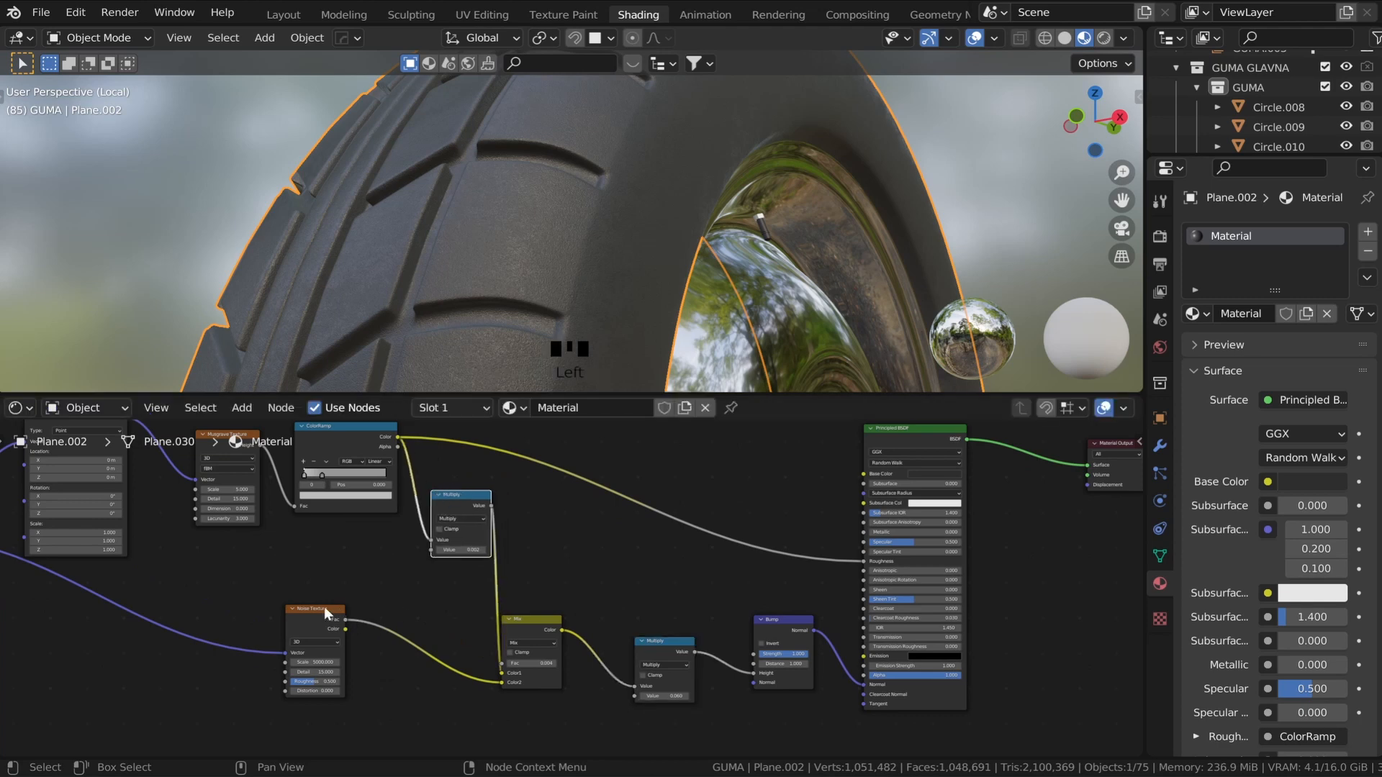
drag(314, 614, 335, 616)
scroll(595, 533, down, 2)
middle_drag(595, 534, 768, 614)
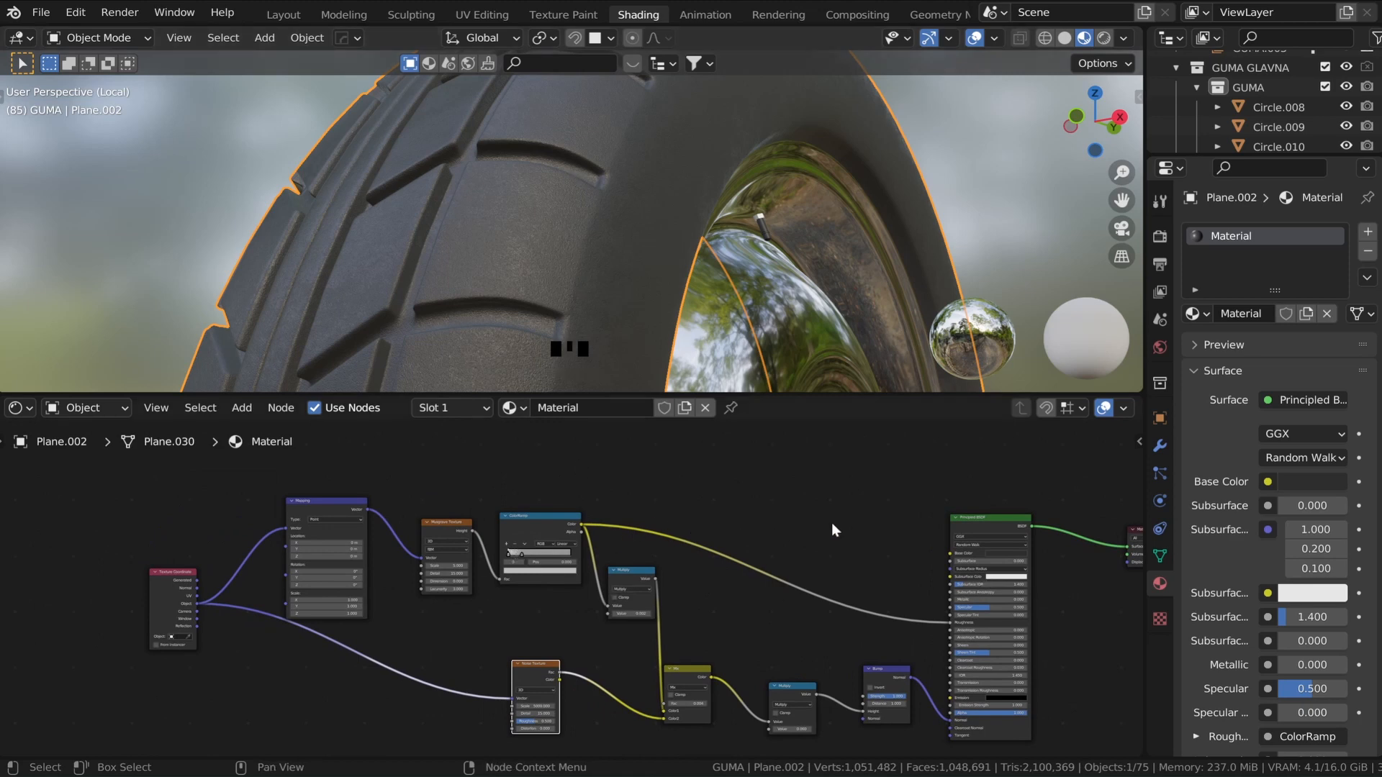
mouse_move(775, 555)
middle_down()
mouse_move(675, 509)
mouse_move(778, 567)
mouse_move(771, 581)
middle_up()
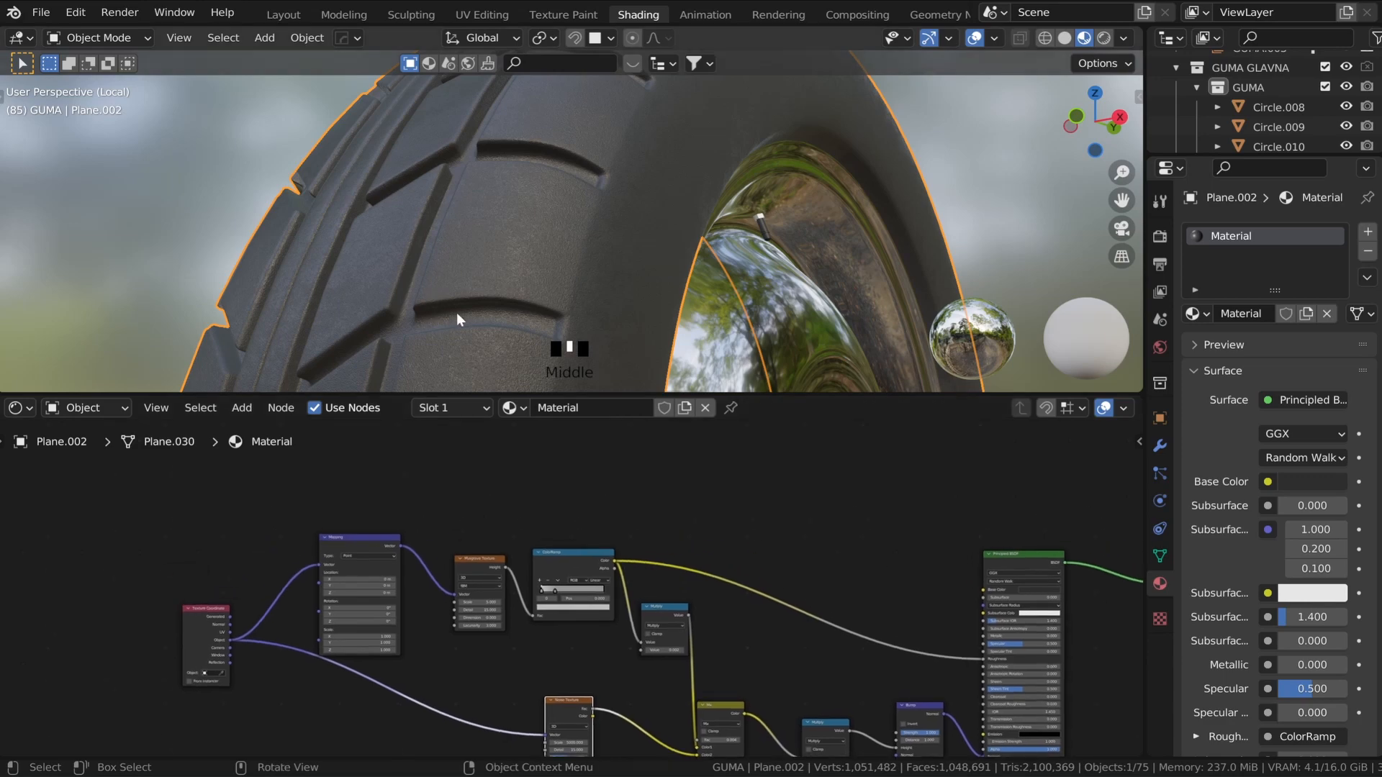
middle_drag(526, 310, 547, 385)
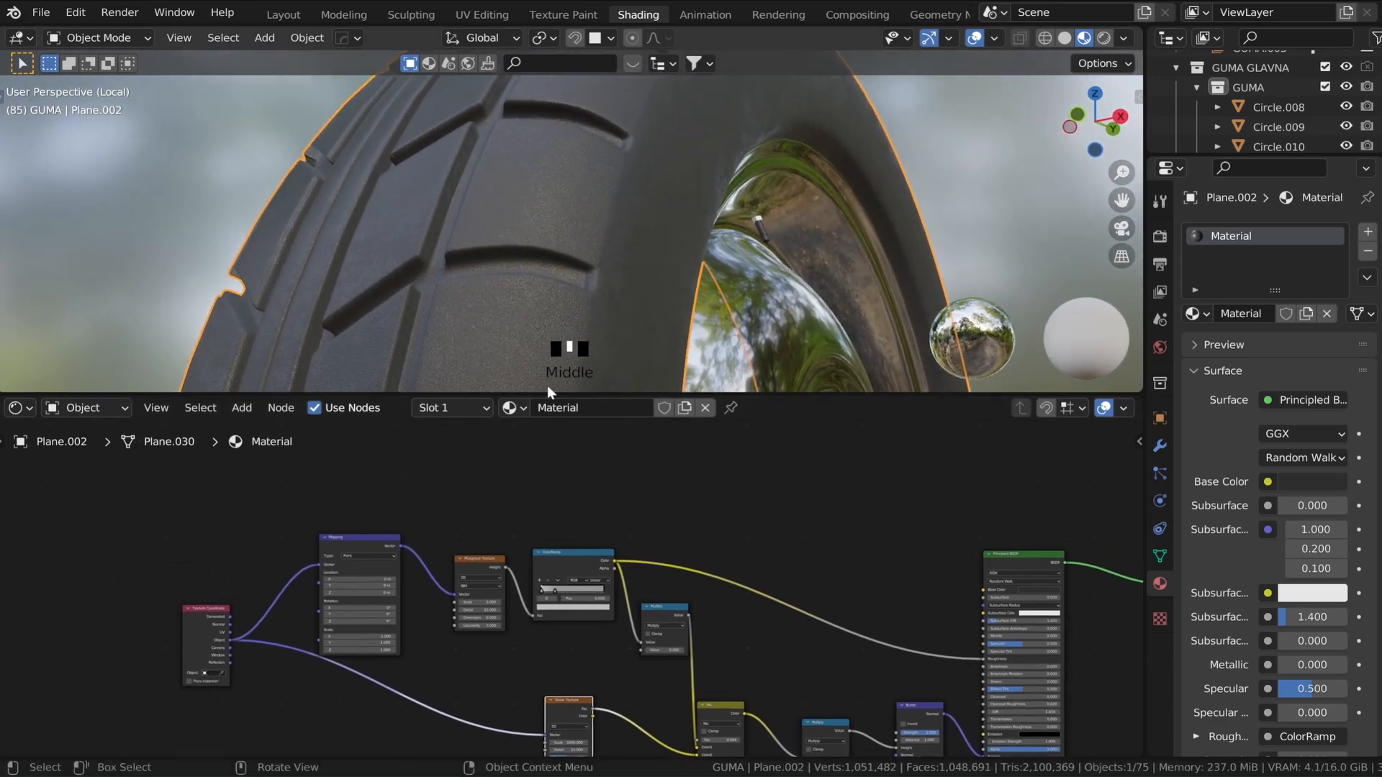
- Add a Geometry node above the Mapping node in the tire material
middle_drag(530, 485, 513, 527)
key(shift+a)
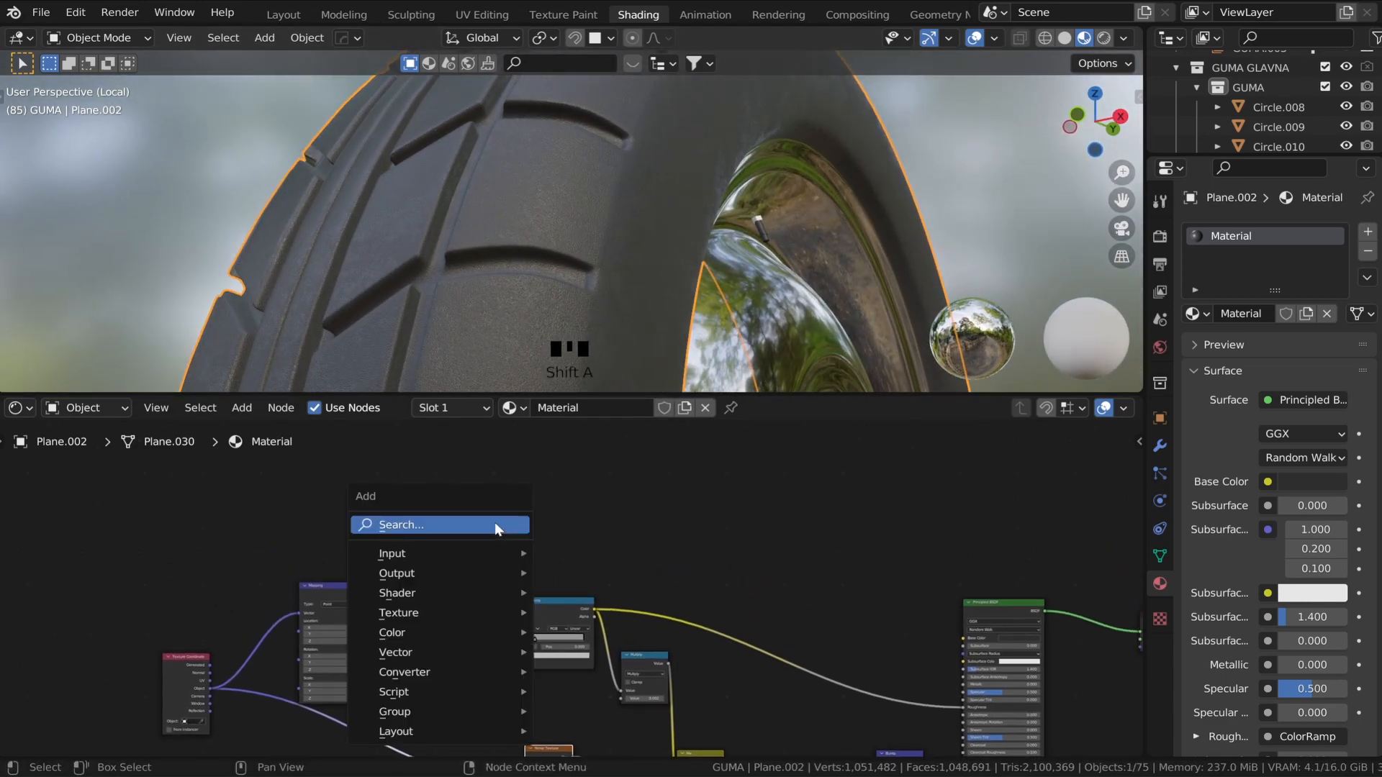
click(494, 526)
text(geom)
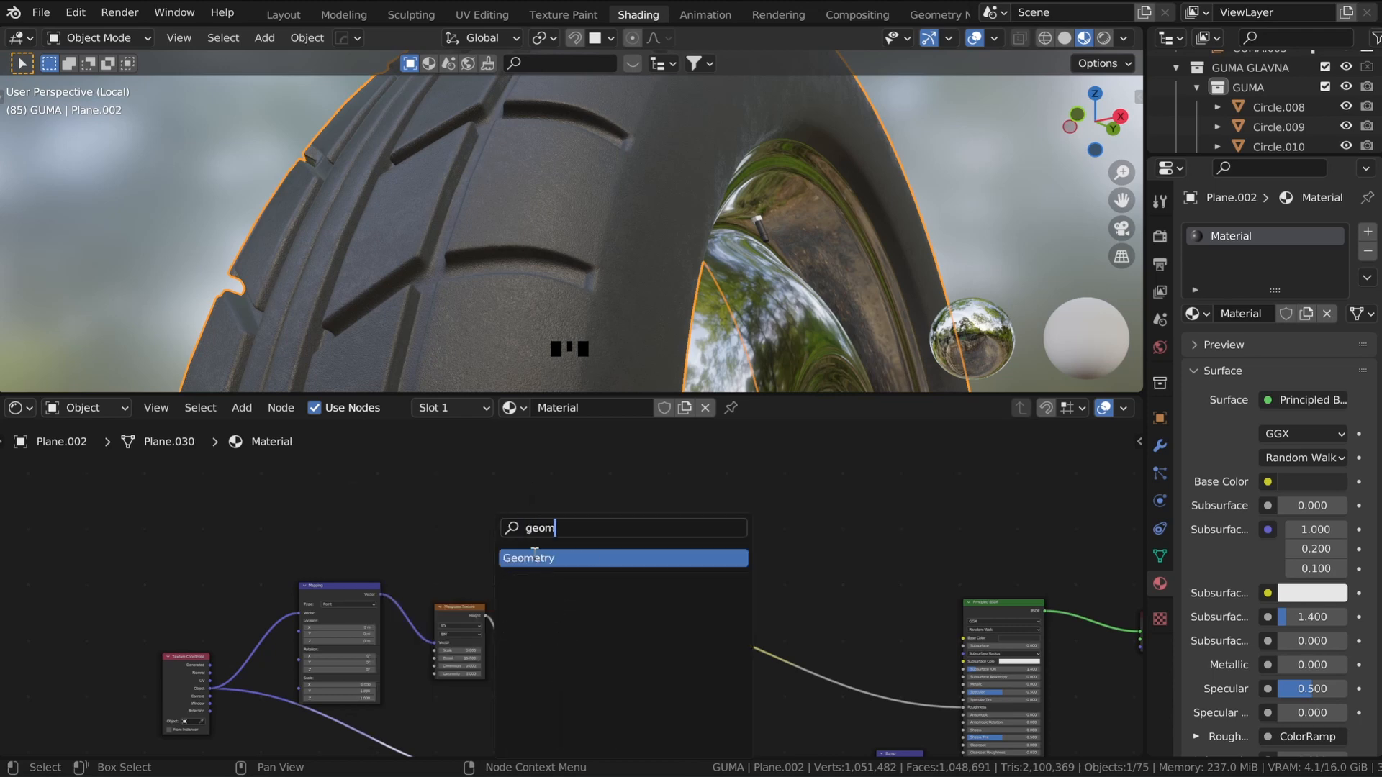
key(Return)
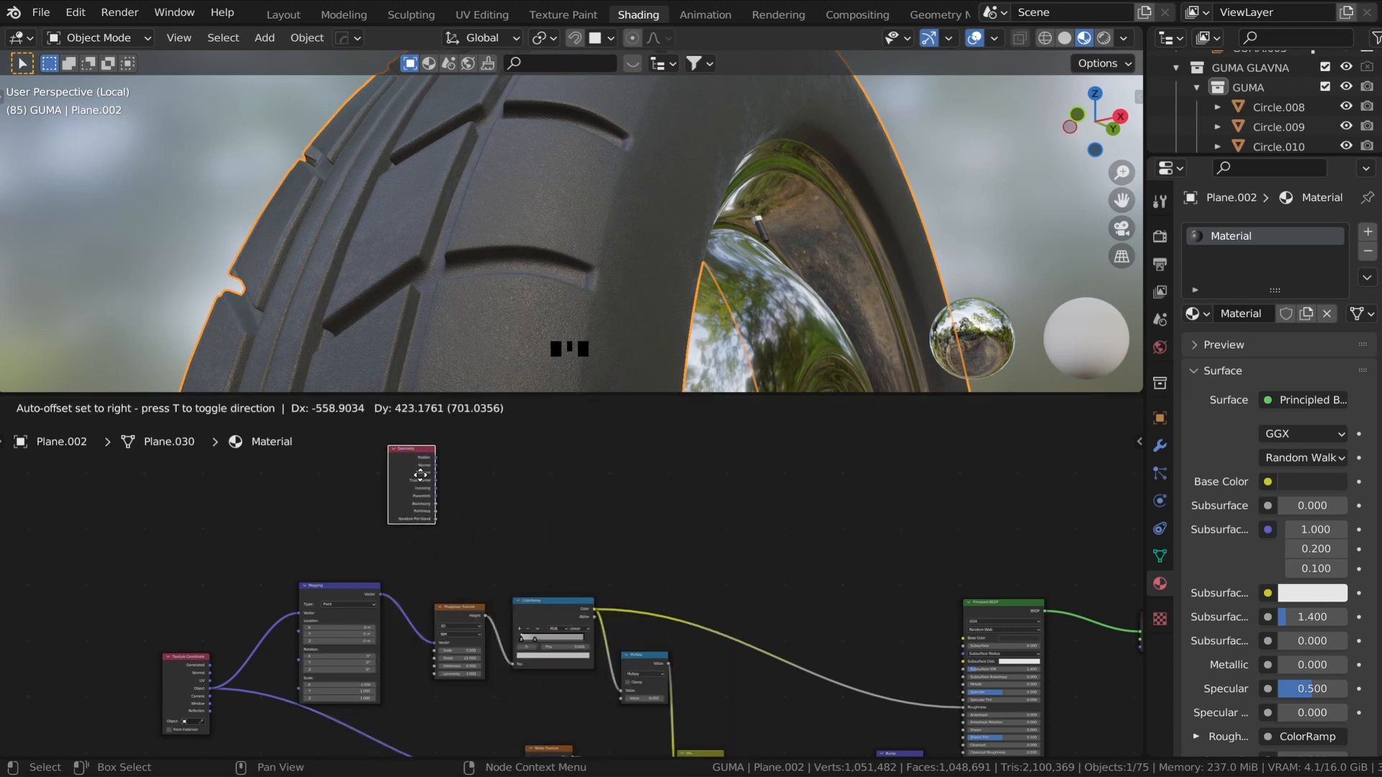
click(380, 503)
- Add a ColorRamp node beside the Geometry node and feed its Fac from the Pointiness output
key(shift+a)
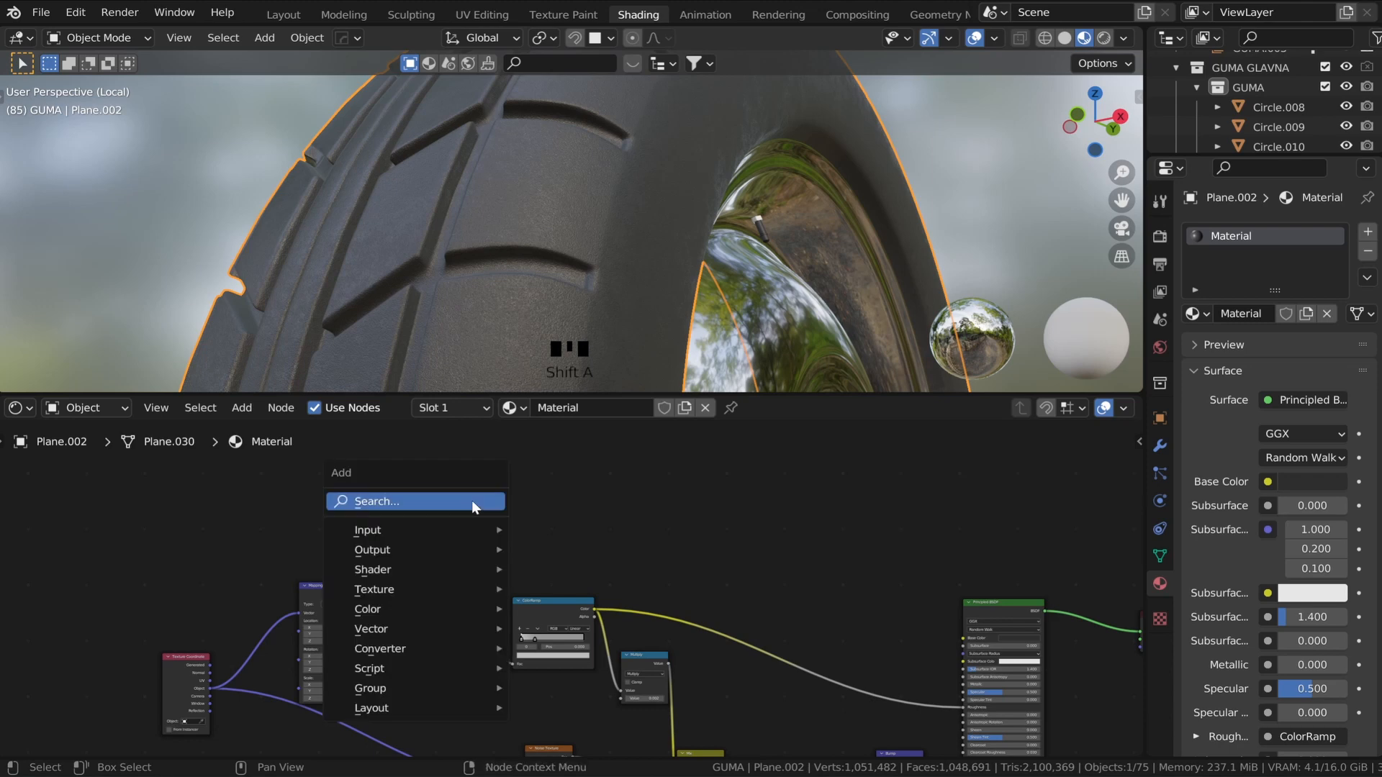
click(472, 502)
text(colo)
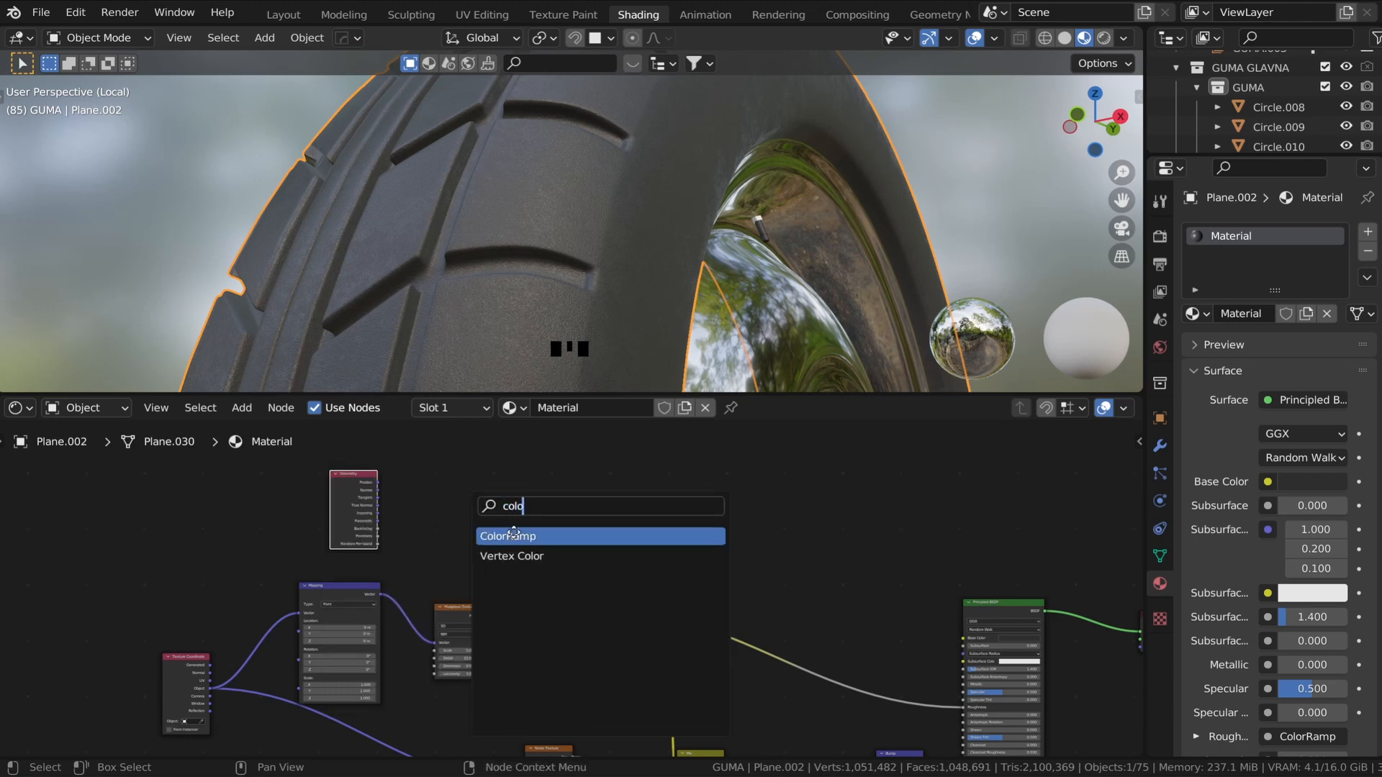
key(Return)
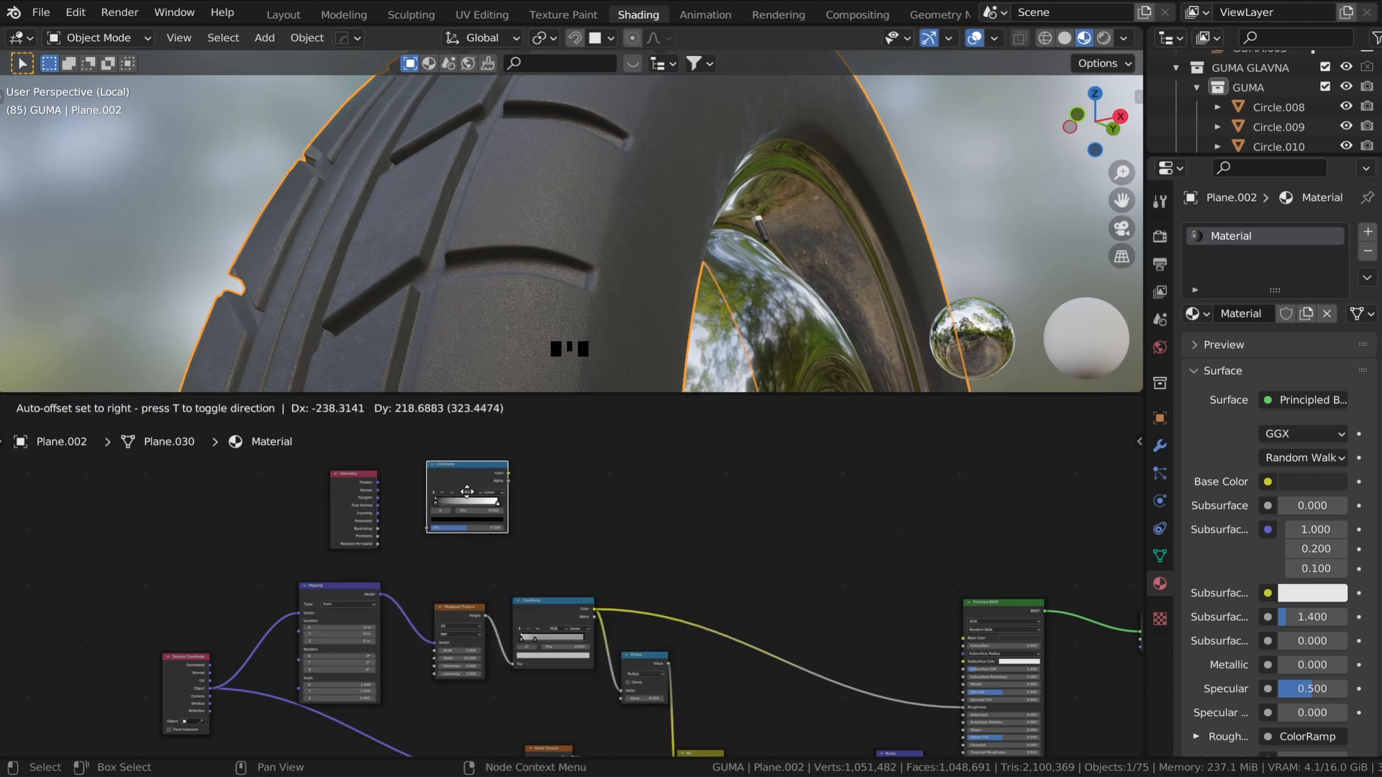
click(450, 519)
scroll(507, 585, up, 3)
scroll(507, 585, up, 3)
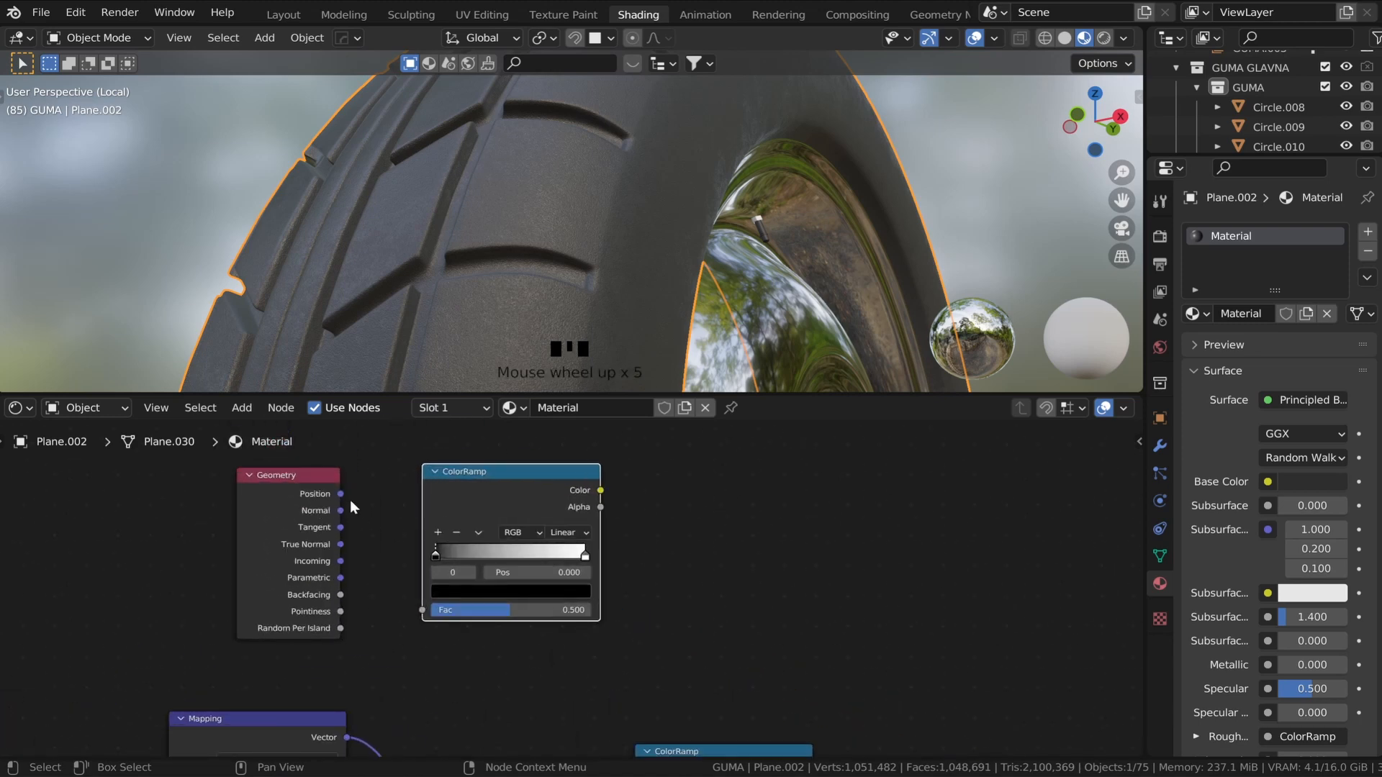
drag(339, 611, 416, 607)
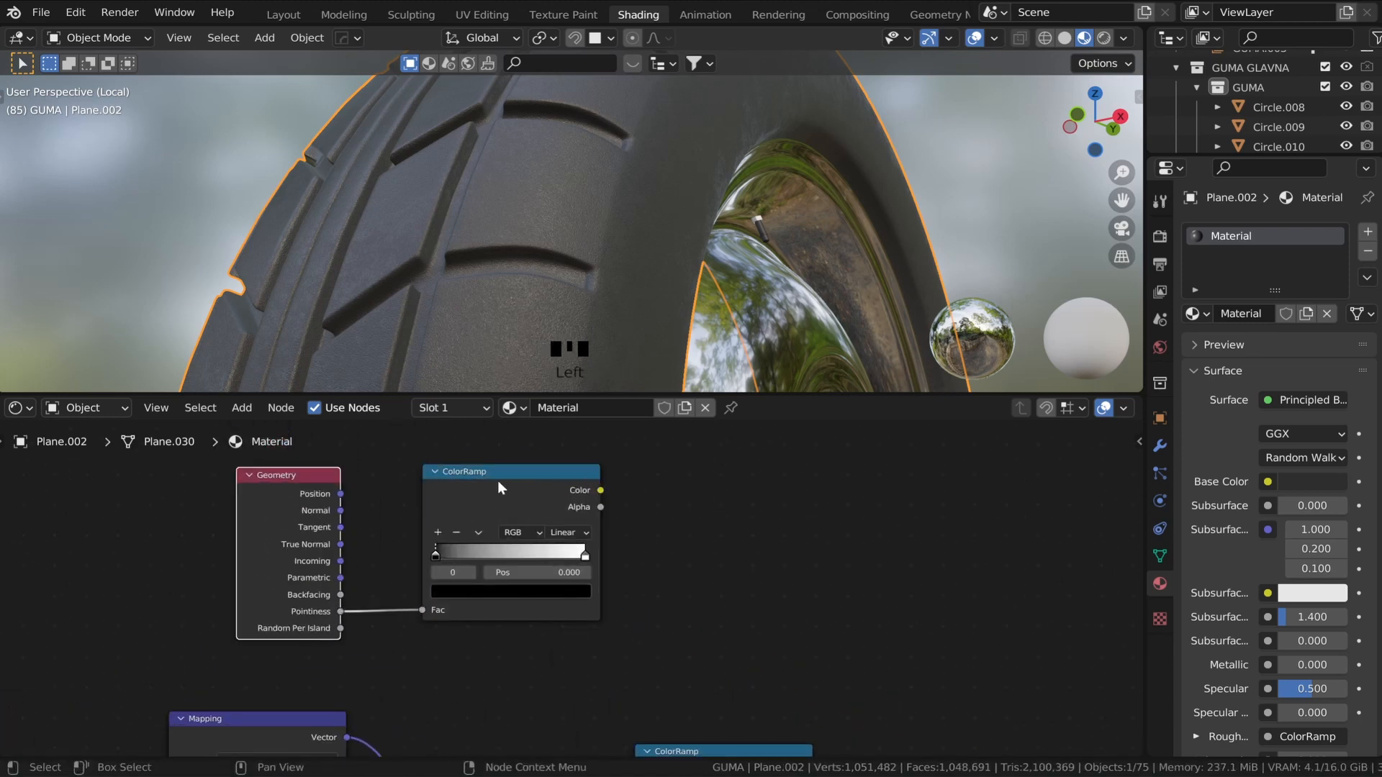
- Preview the pointiness ColorRamp on the tire in Rendered shading, with its black stop moved to about 0.415
ctrl+shift+click(503, 473)
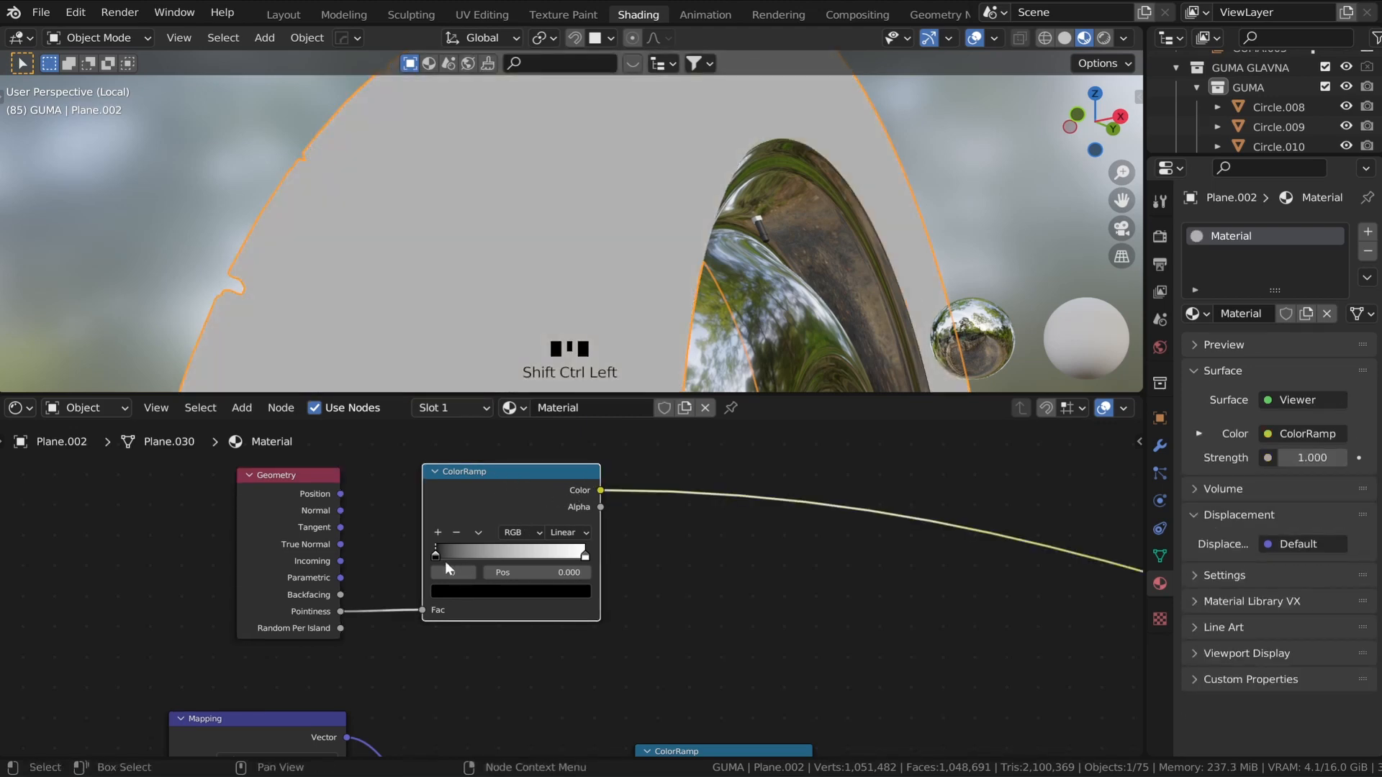
drag(436, 555, 503, 557)
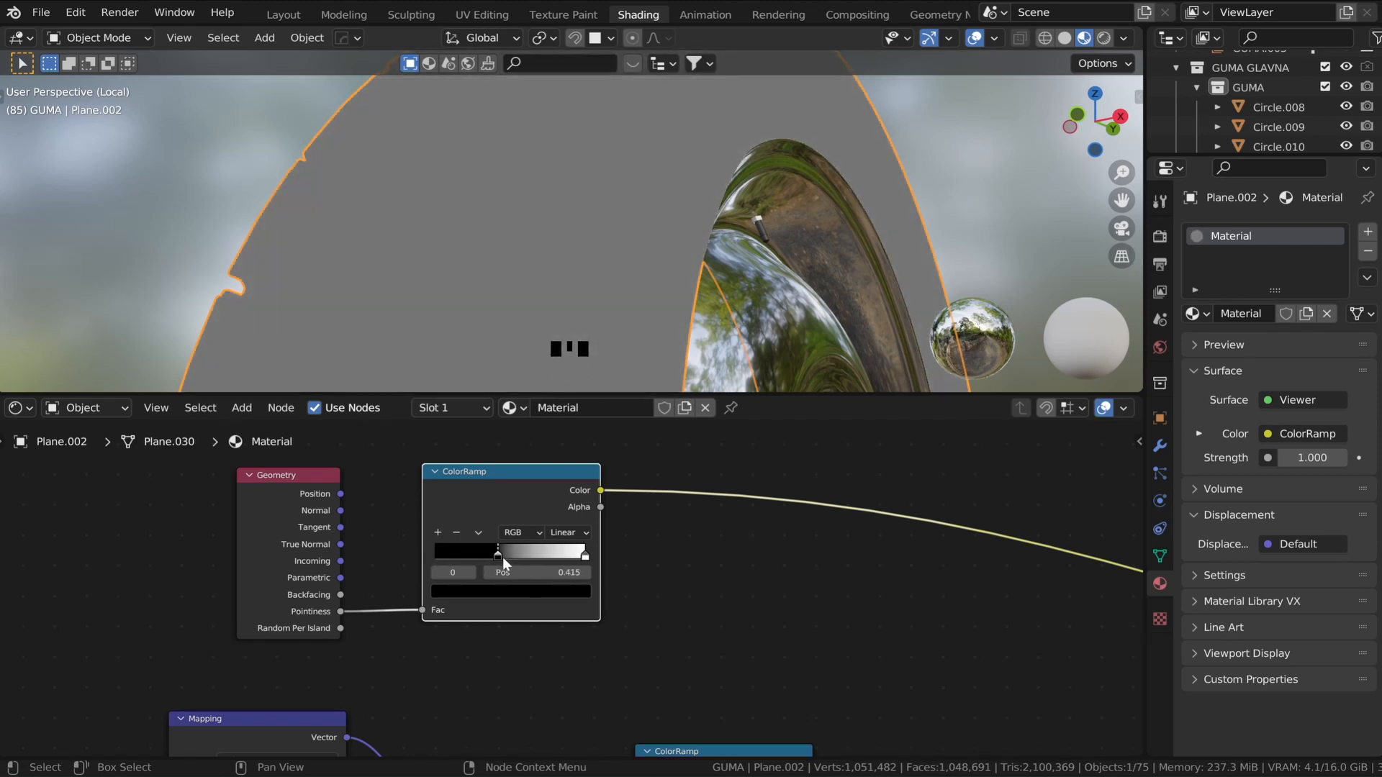
click(1099, 41)
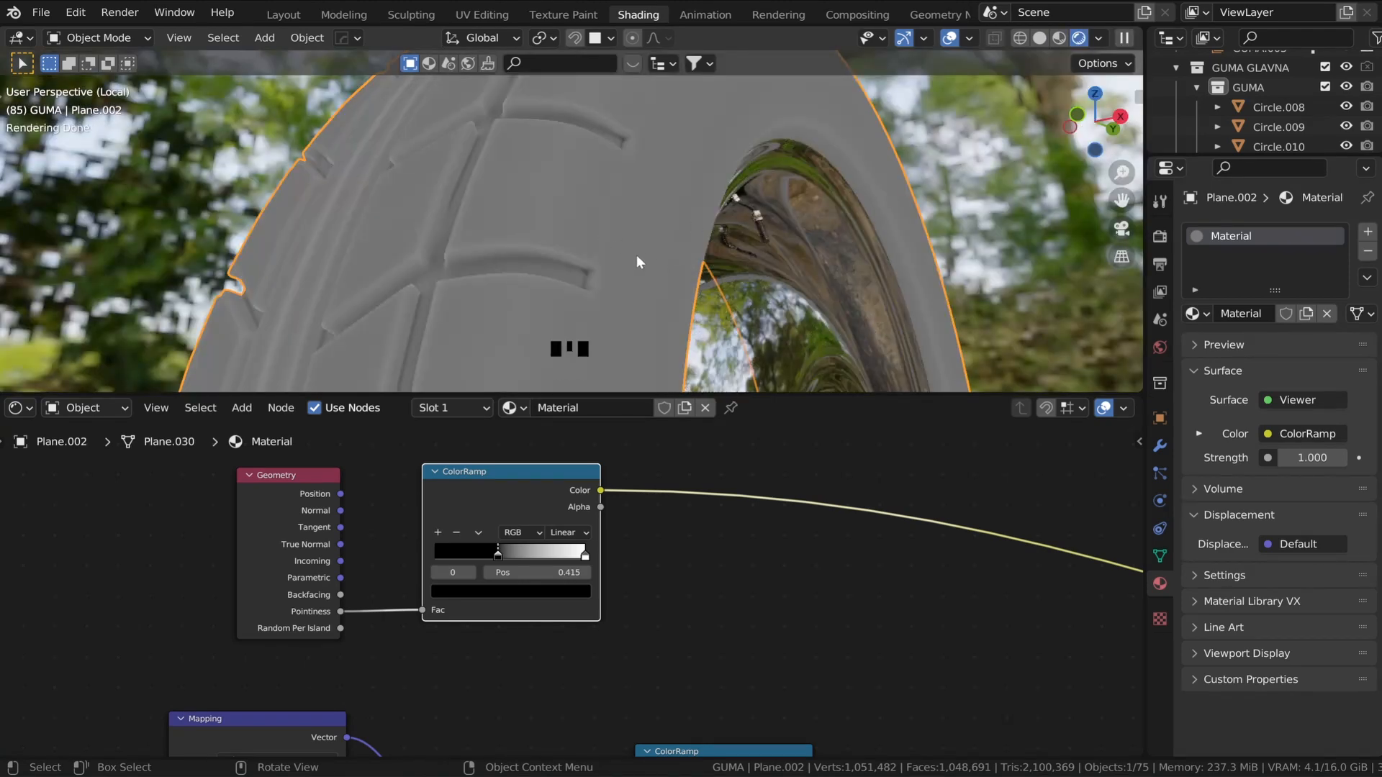
- Set the pointiness ColorRamp's black stop position to 0.499 and its white stop position to 0.500
click(548, 572)
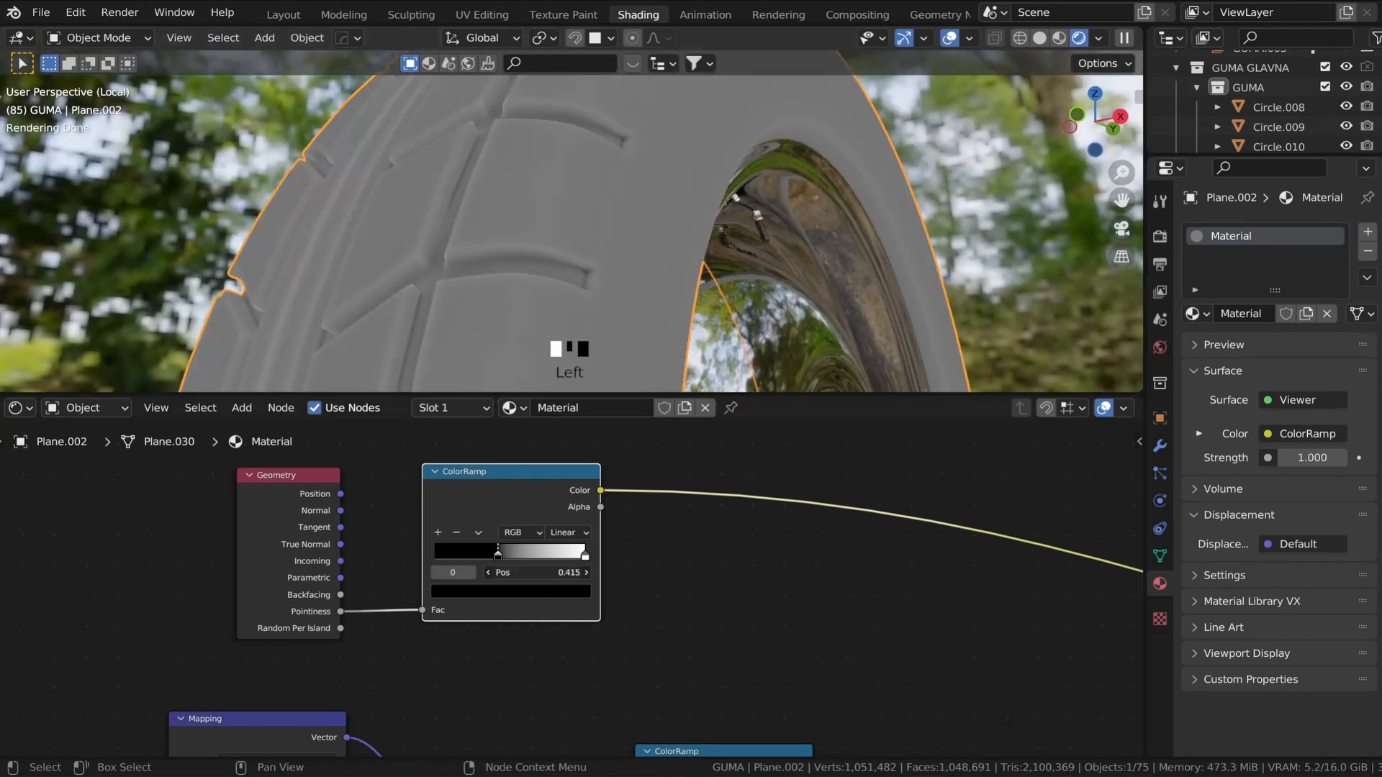
text(0.499)
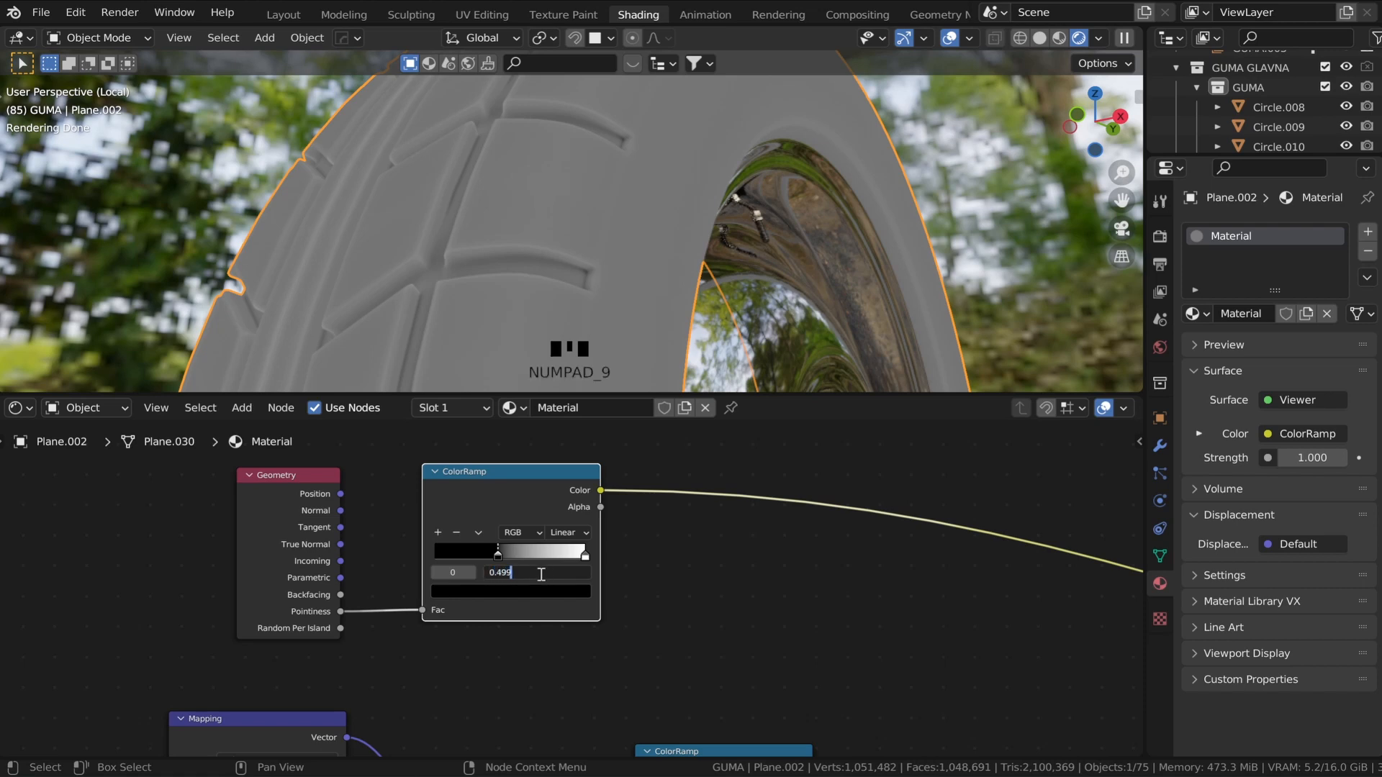
key(Return)
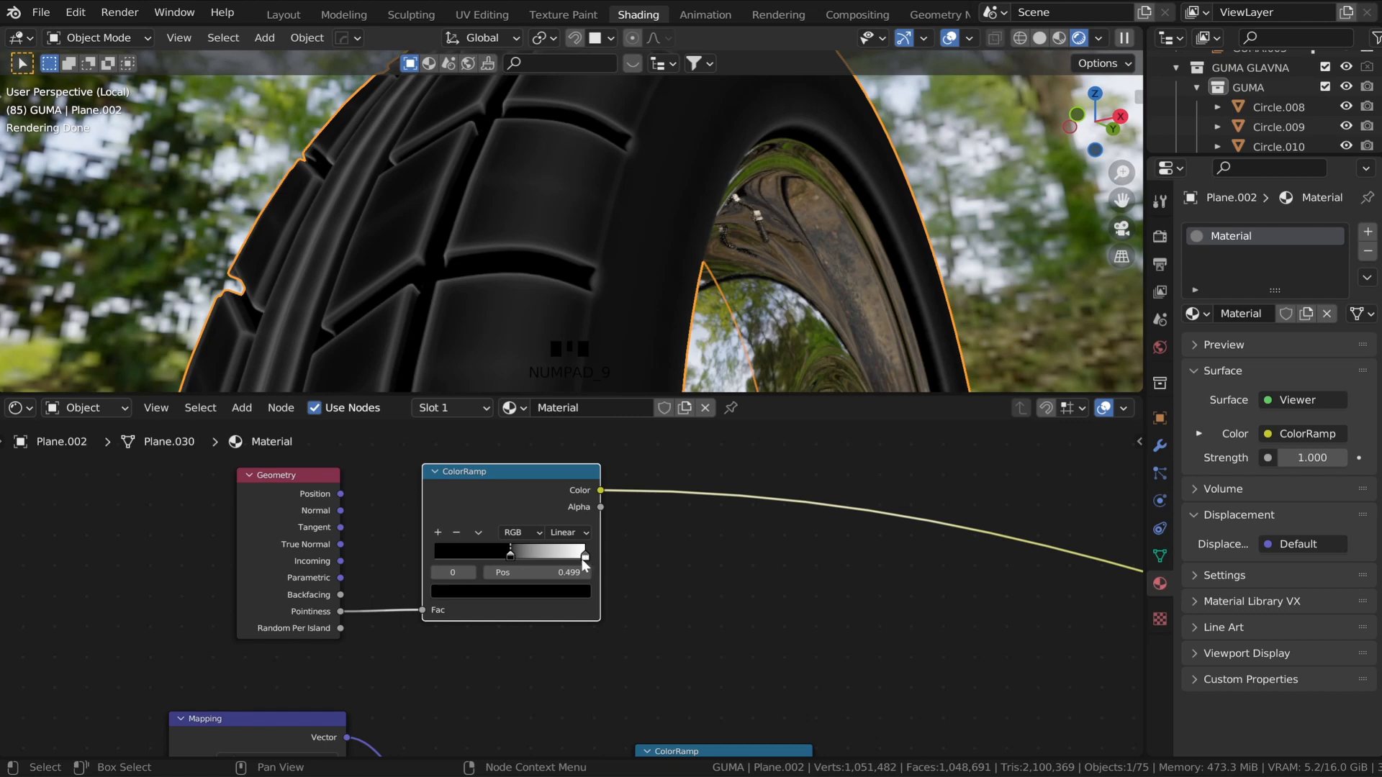
click(584, 557)
click(562, 574)
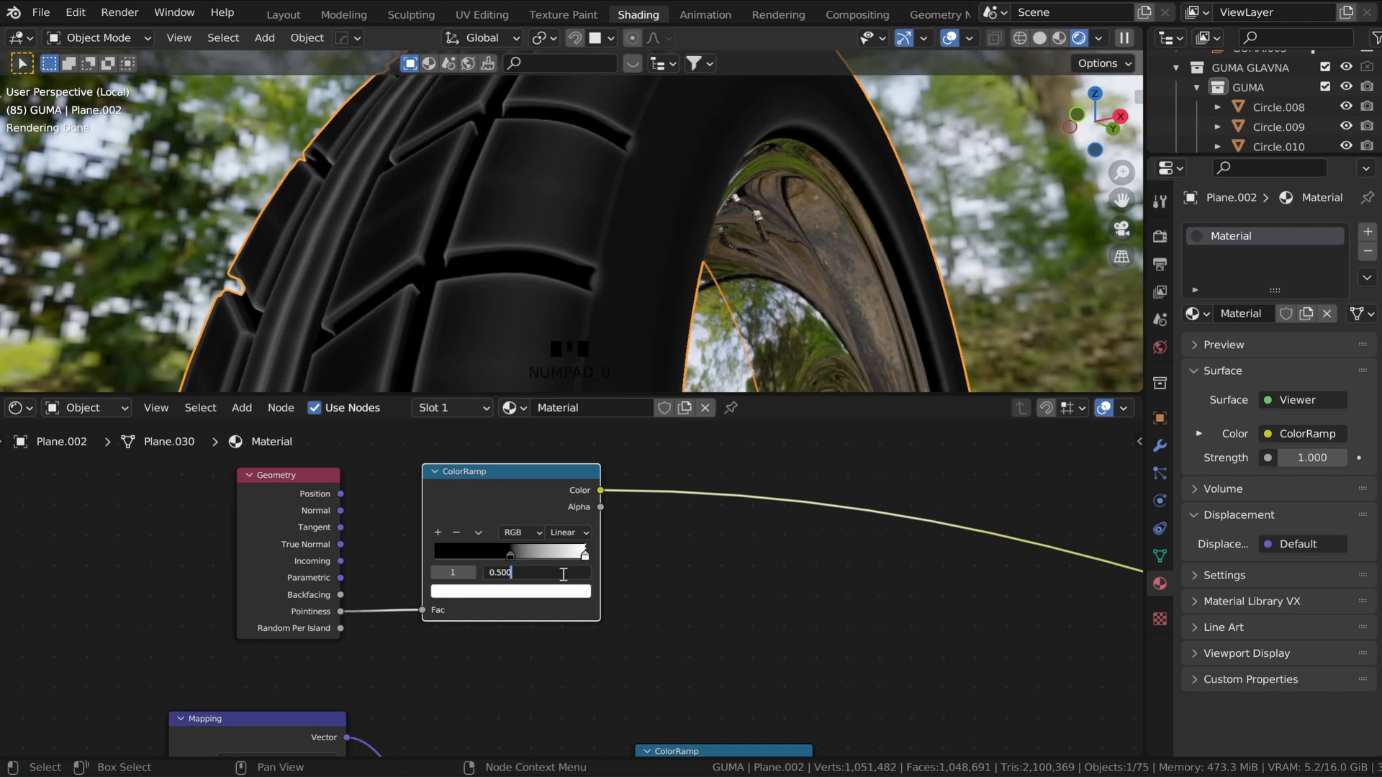
text(0.5001)
key(Return)
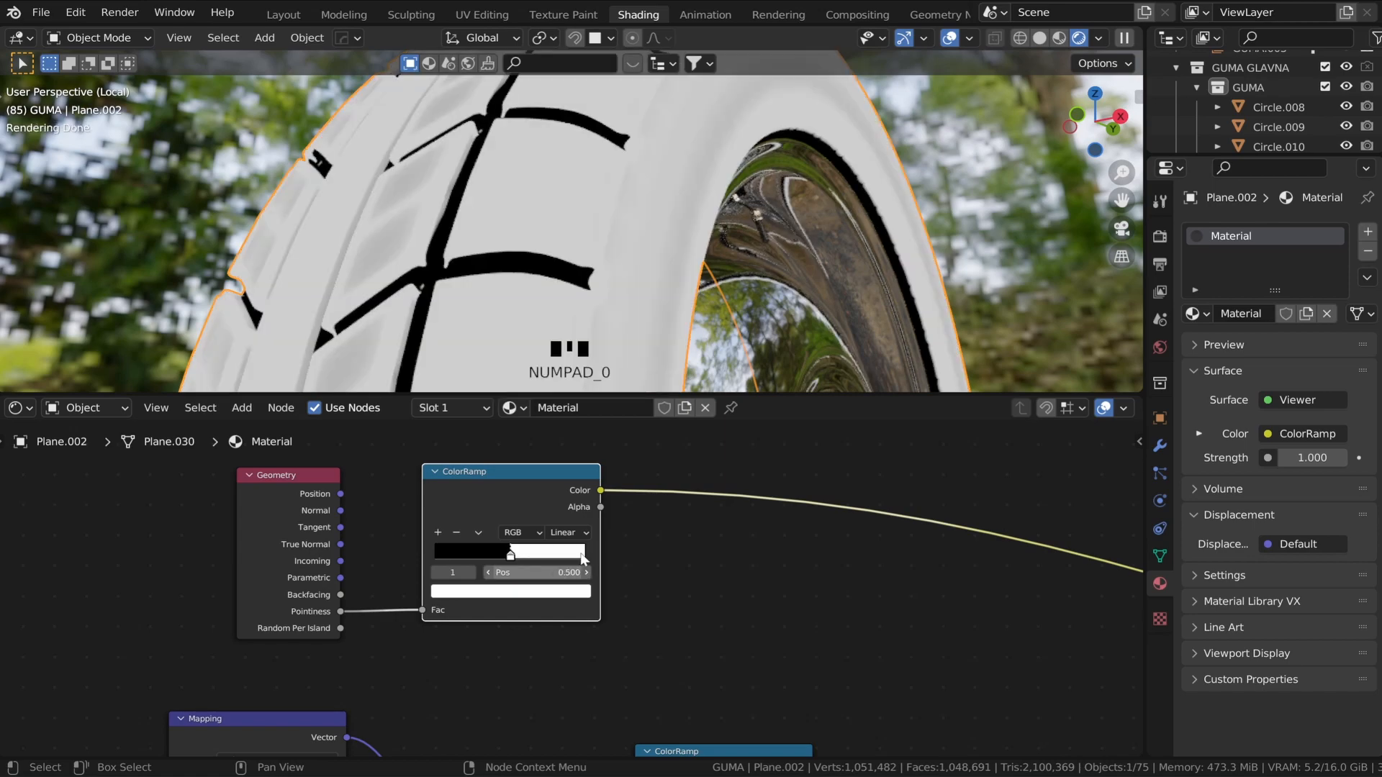
- Add an Invert node after the pointiness ColorRamp and link the ramp's Color output to the Invert node's Color input
scroll(529, 245, down, 2)
middle_drag(523, 241, 582, 210)
scroll(538, 212, up, 3)
scroll(602, 206, up, 3)
scroll(633, 230, down, 3)
scroll(558, 488, down, 2)
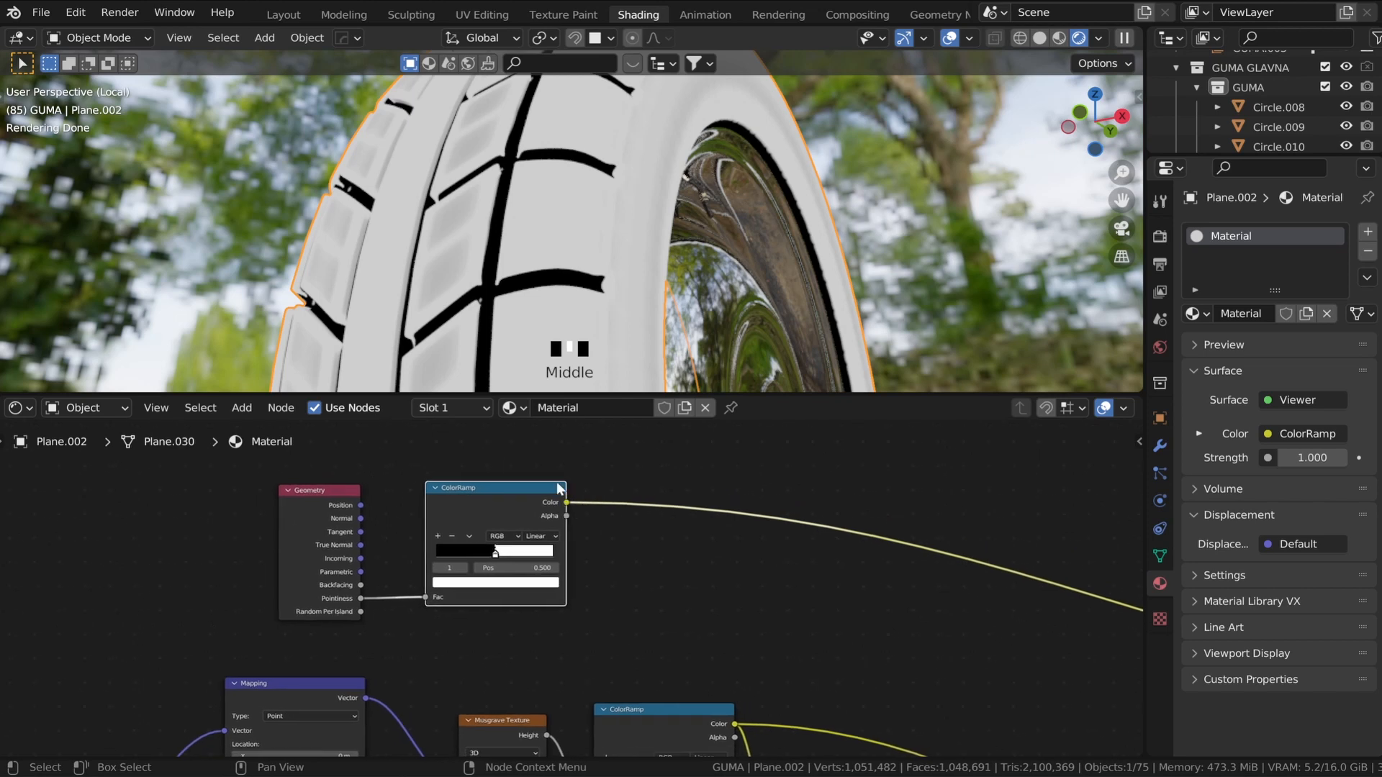
middle_drag(575, 532, 484, 509)
scroll(558, 543, down, 3)
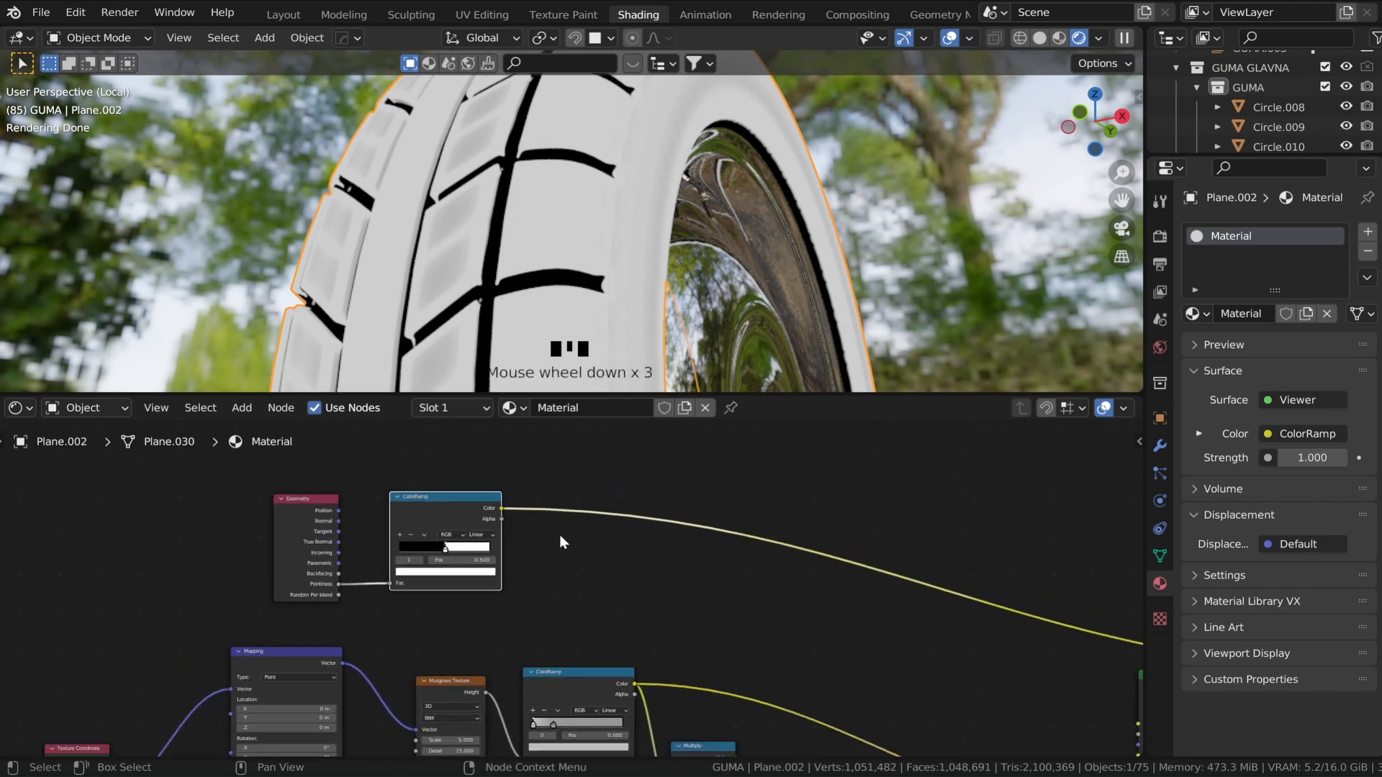
middle_drag(559, 543, 574, 601)
key(shift+a)
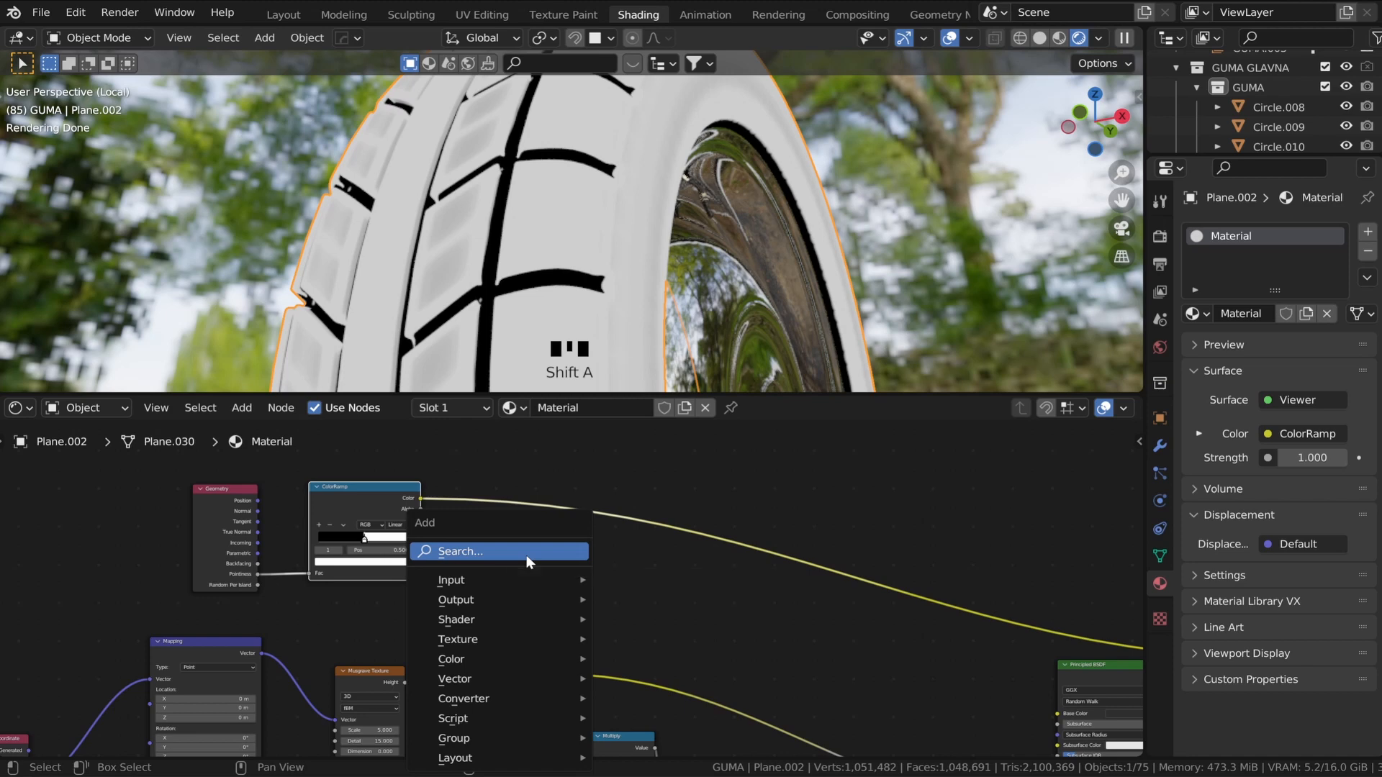
click(525, 555)
text(inv)
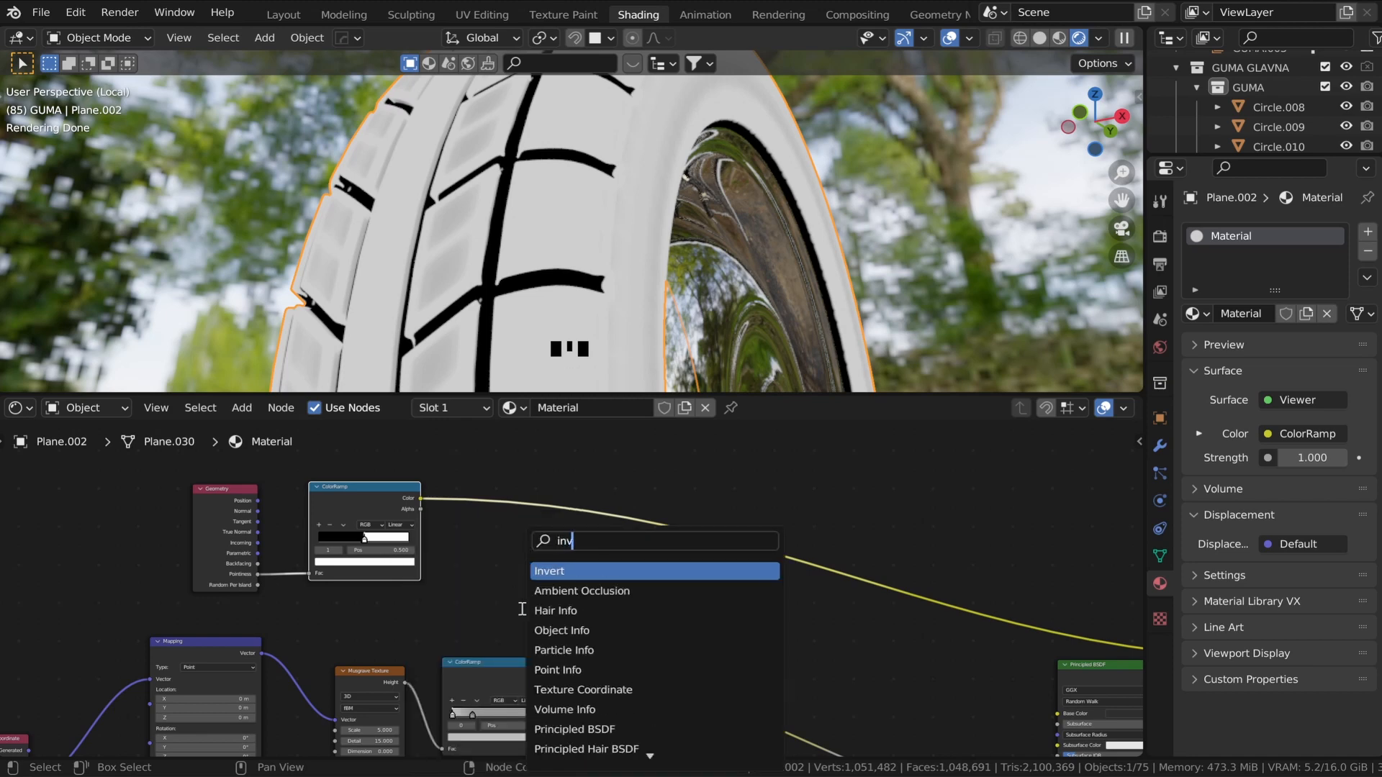
click(566, 571)
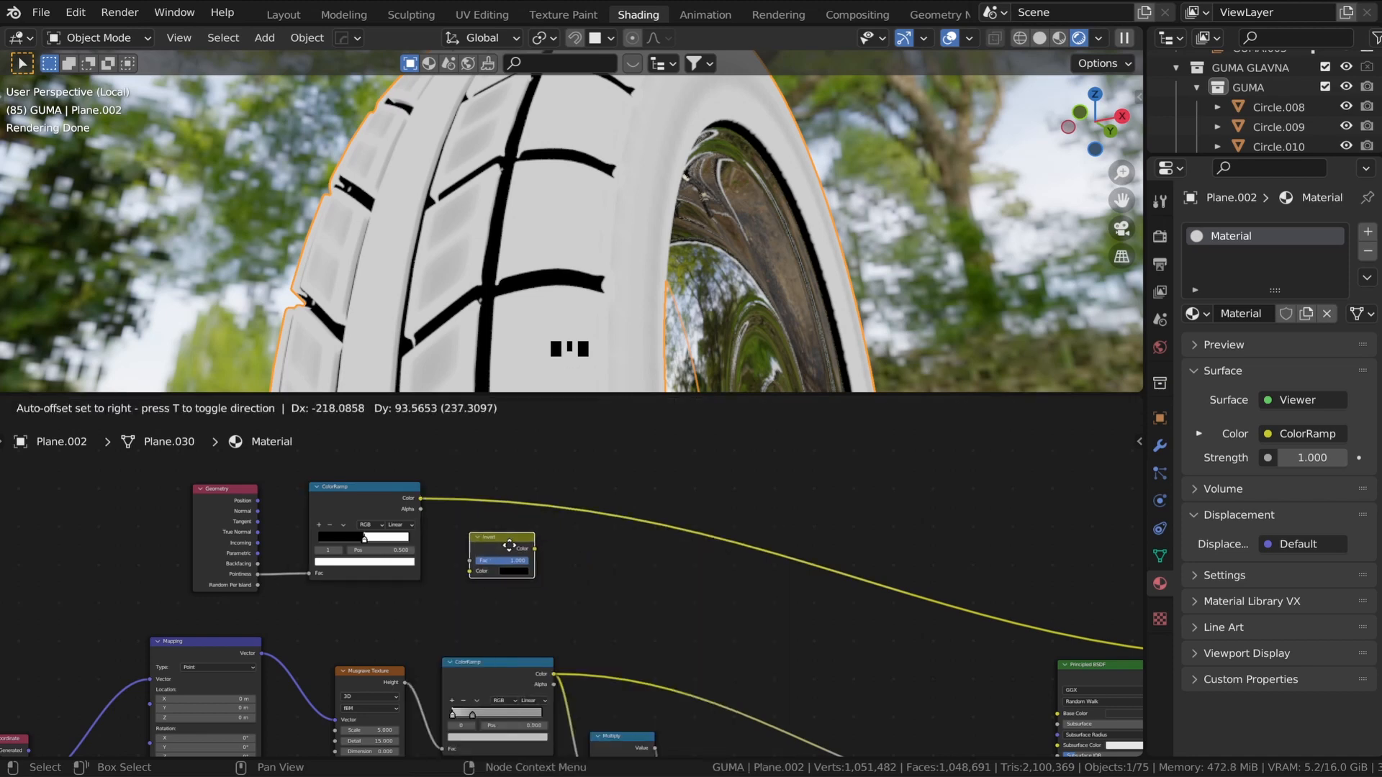
click(532, 537)
drag(421, 498, 438, 511)
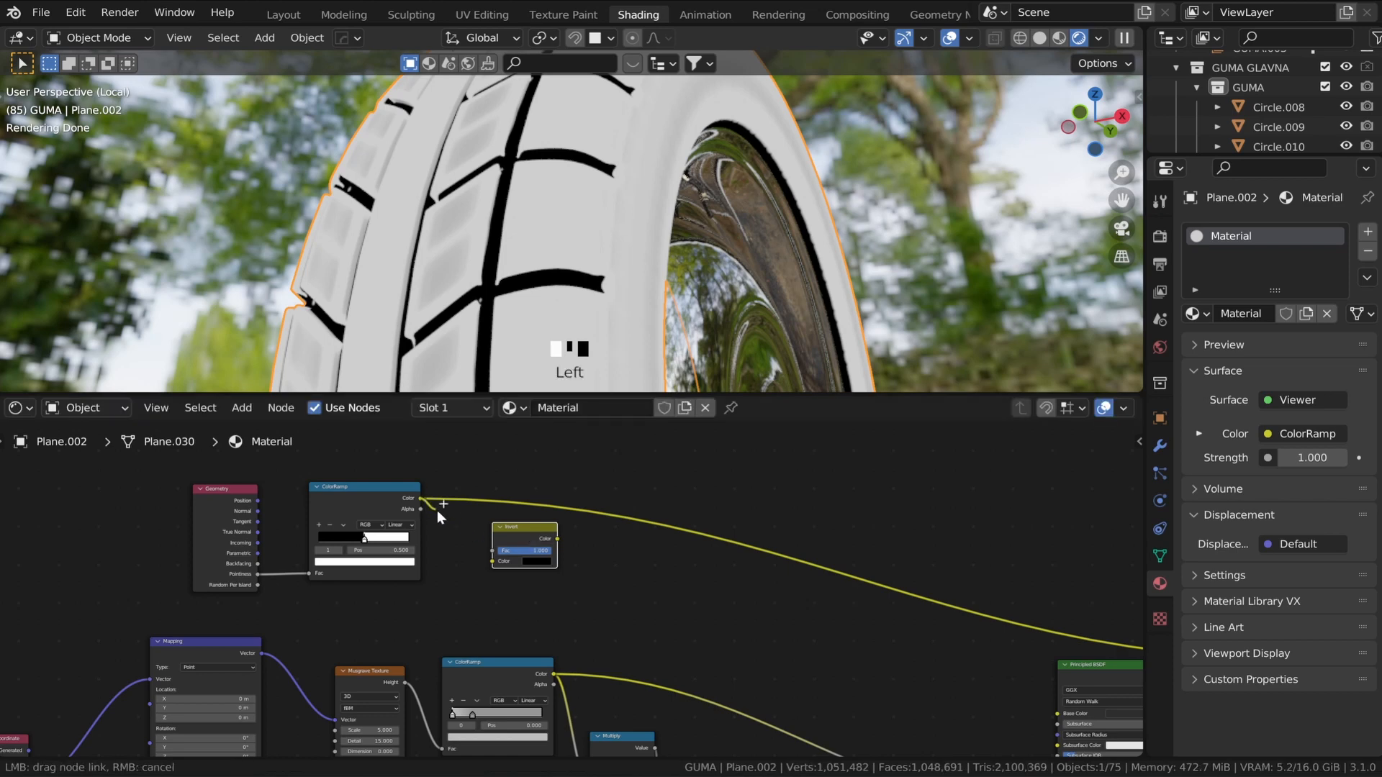
drag(481, 550, 494, 563)
- Add a MixRGB node after the Invert node and link the Invert output to its Color1 input
middle_drag(582, 557, 515, 514)
key(shift+a)
click(515, 517)
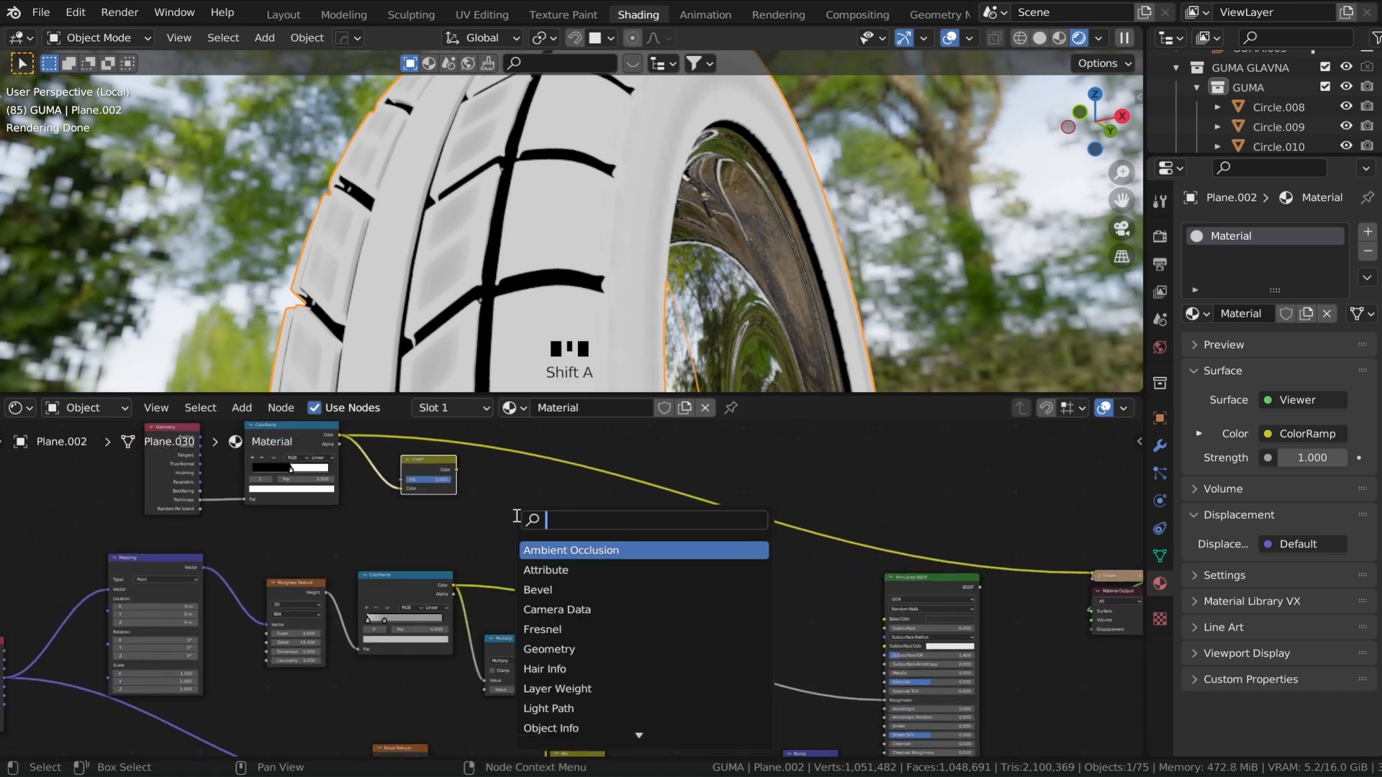
text(mix)
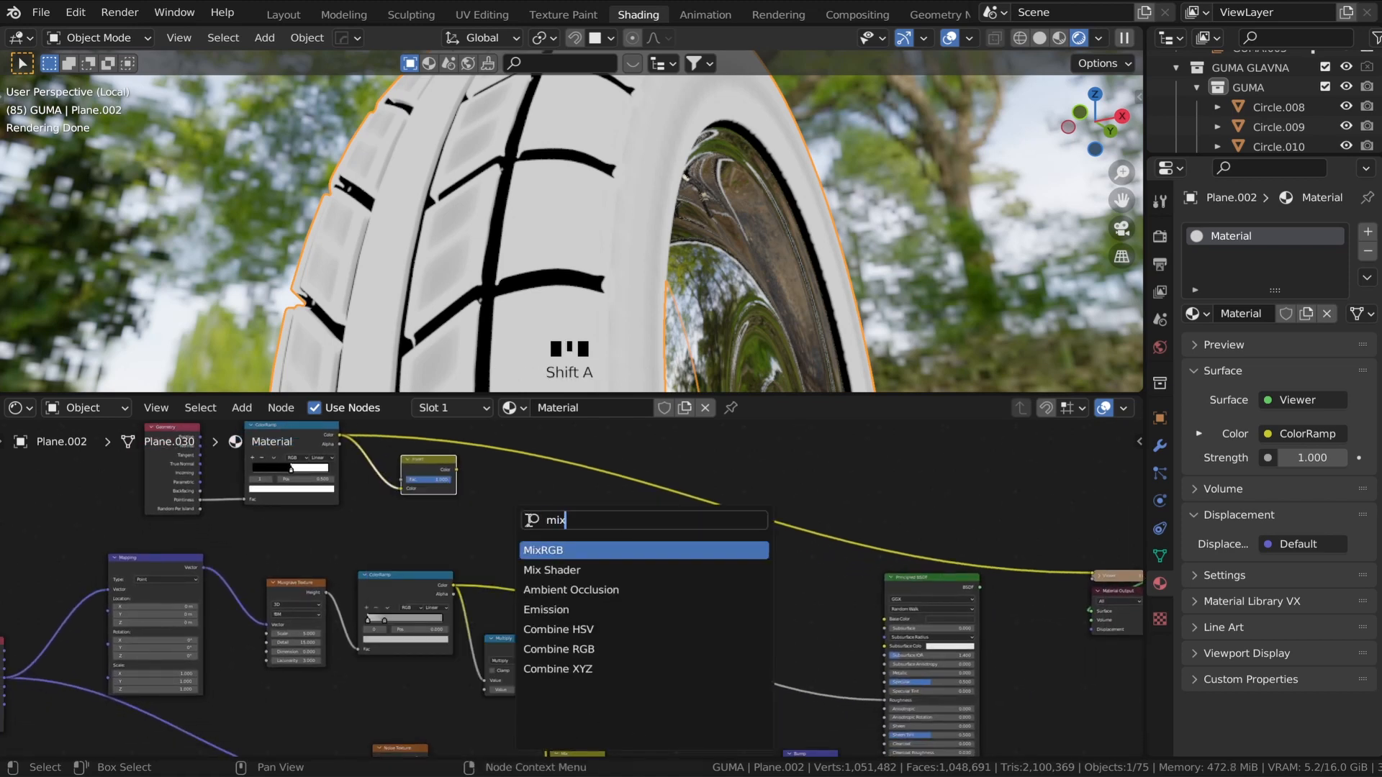
click(564, 552)
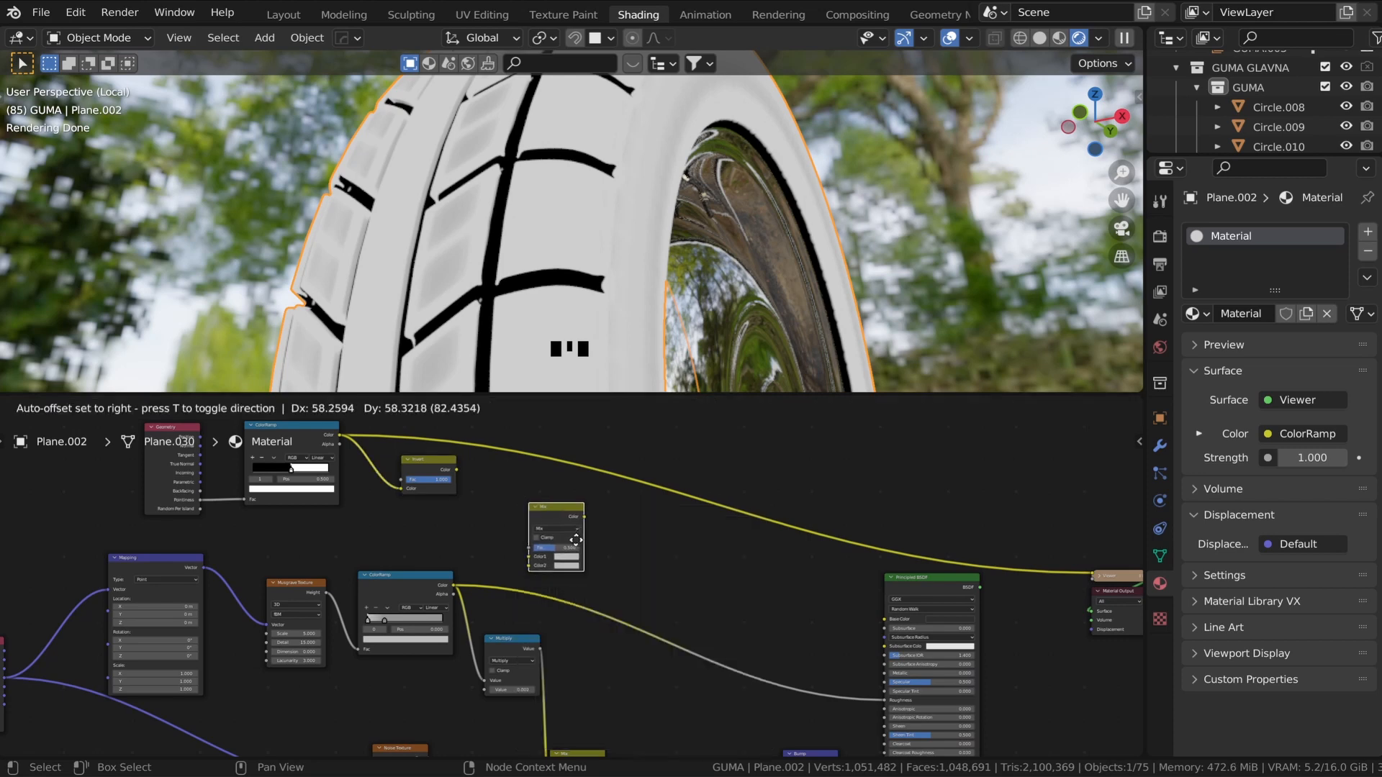
click(541, 509)
drag(456, 469, 481, 486)
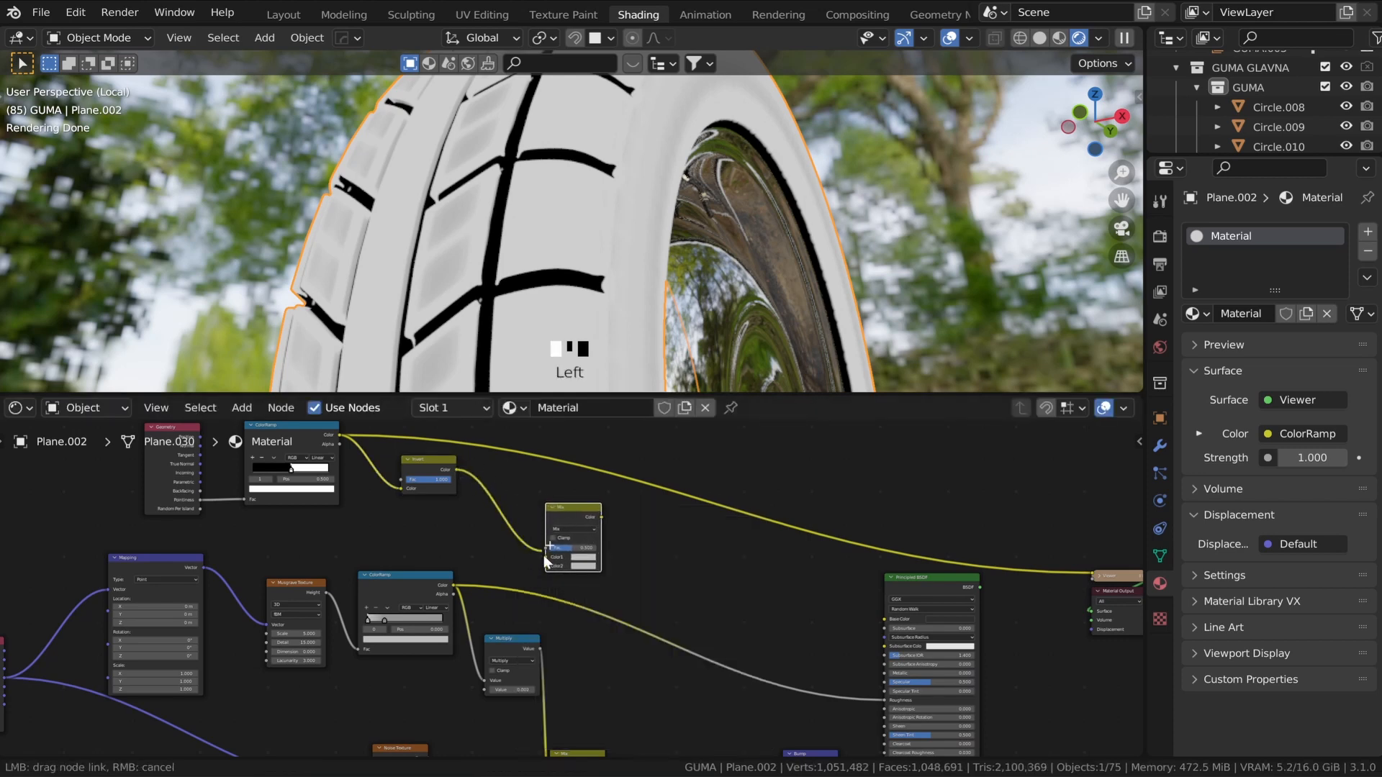
drag(547, 563, 547, 561)
- Link the Musgrave ColorRamp's Color to the new Mix node's Color2 input and set its blending mode to Add
scroll(546, 561, up, 6)
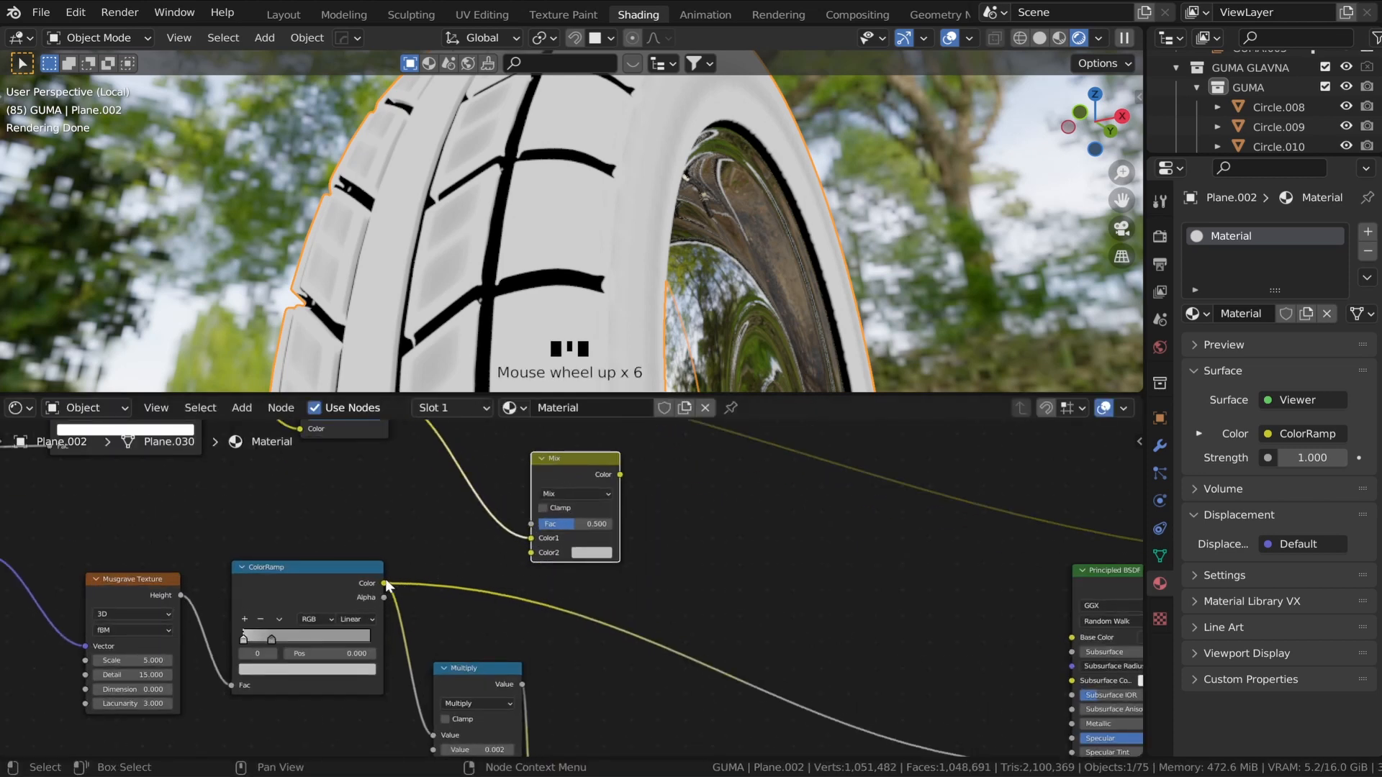
drag(384, 582, 448, 564)
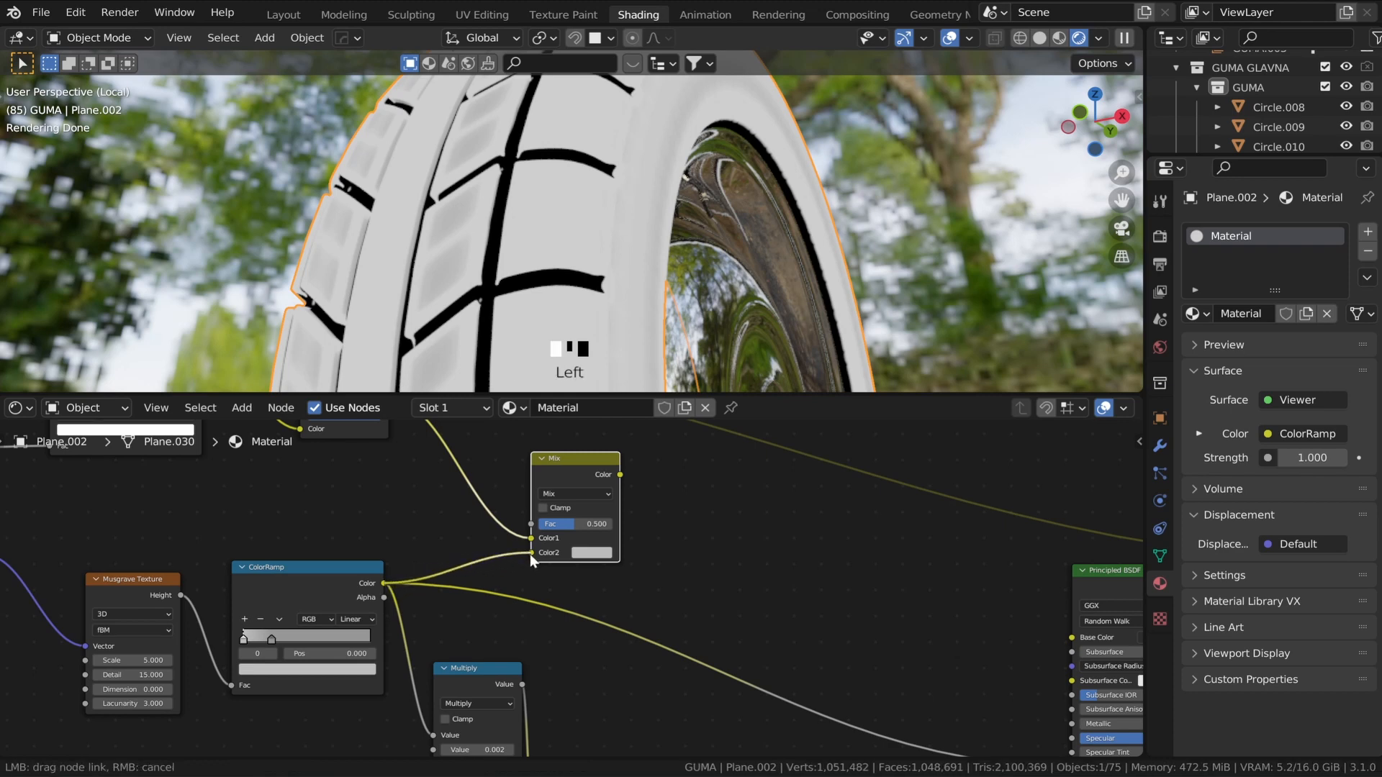
drag(530, 556, 531, 557)
click(567, 493)
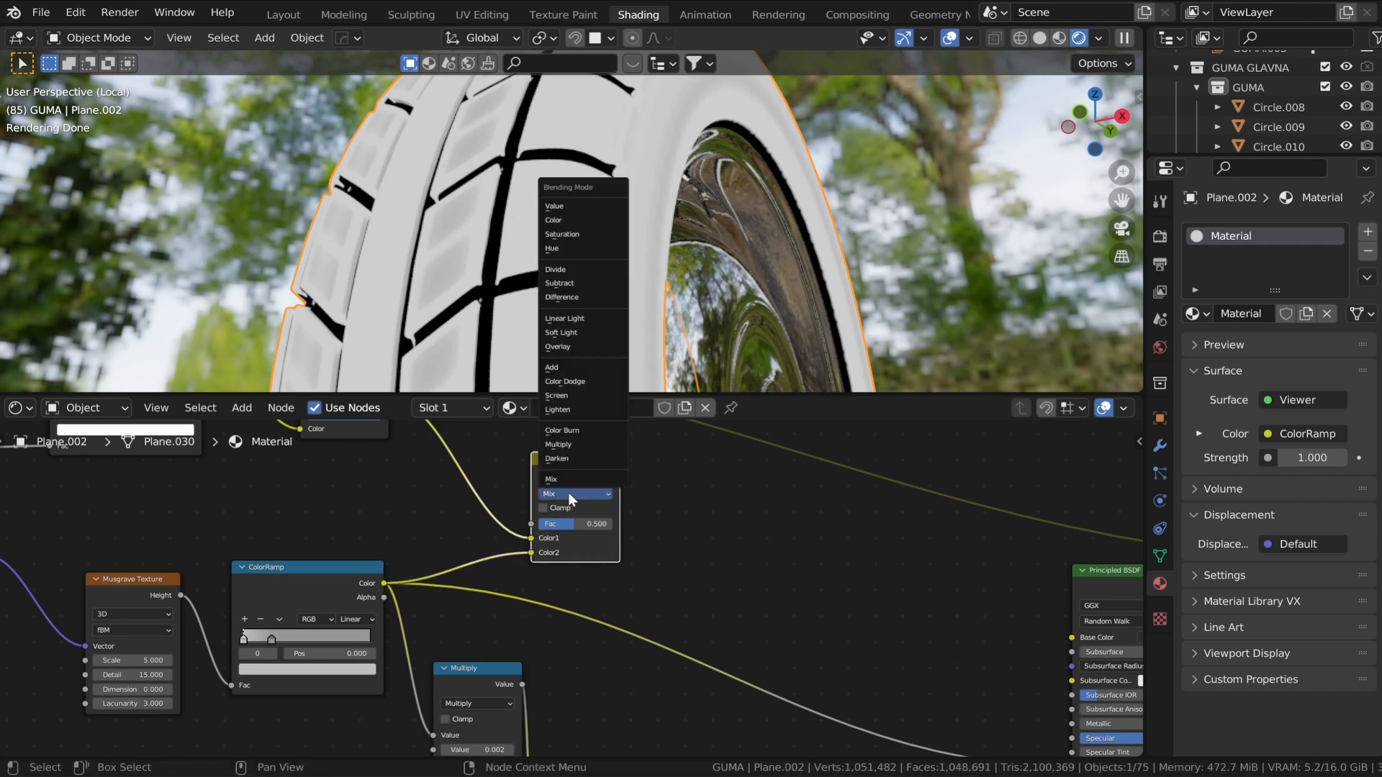
click(551, 368)
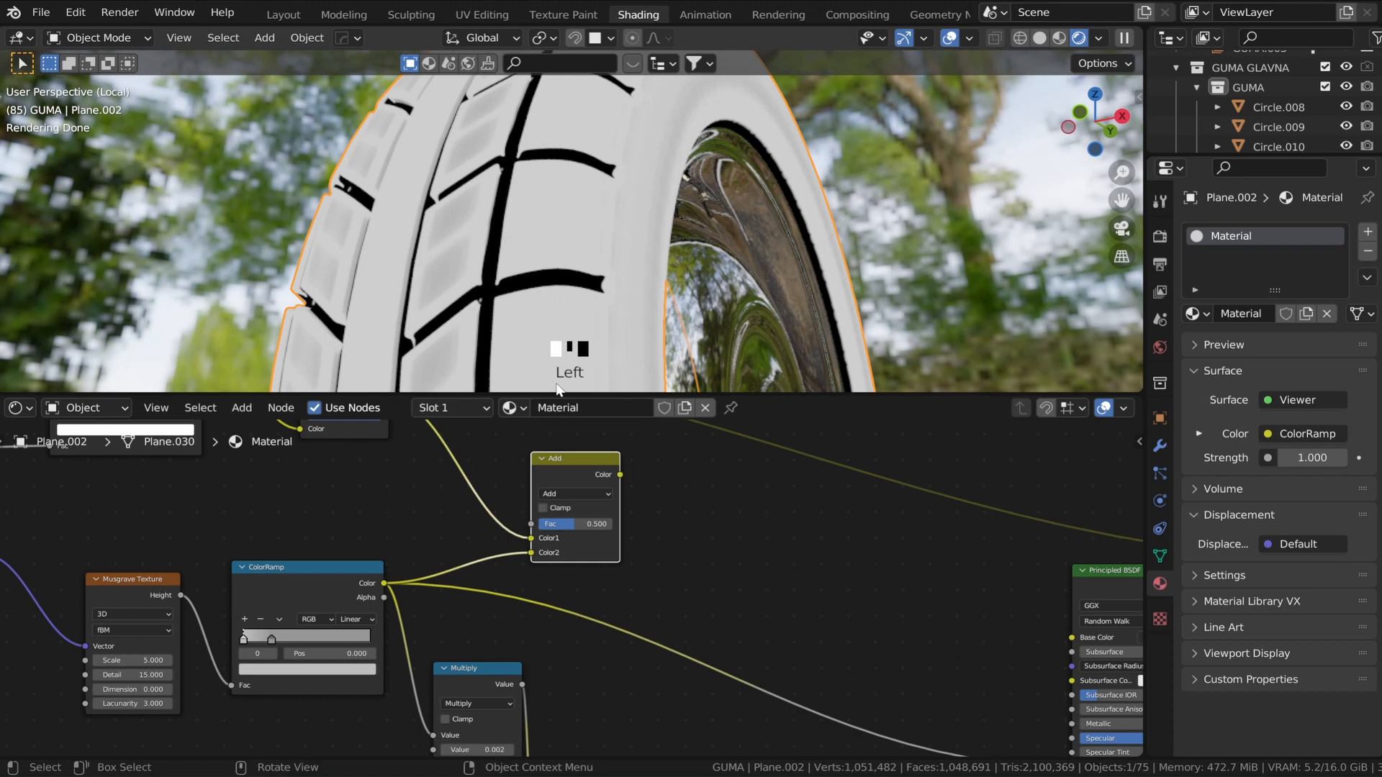
- With the Add node previewed on the tire, set its Fac to about 0.45 and swap its Color1 and Color2 links
ctrl+shift+click(563, 468)
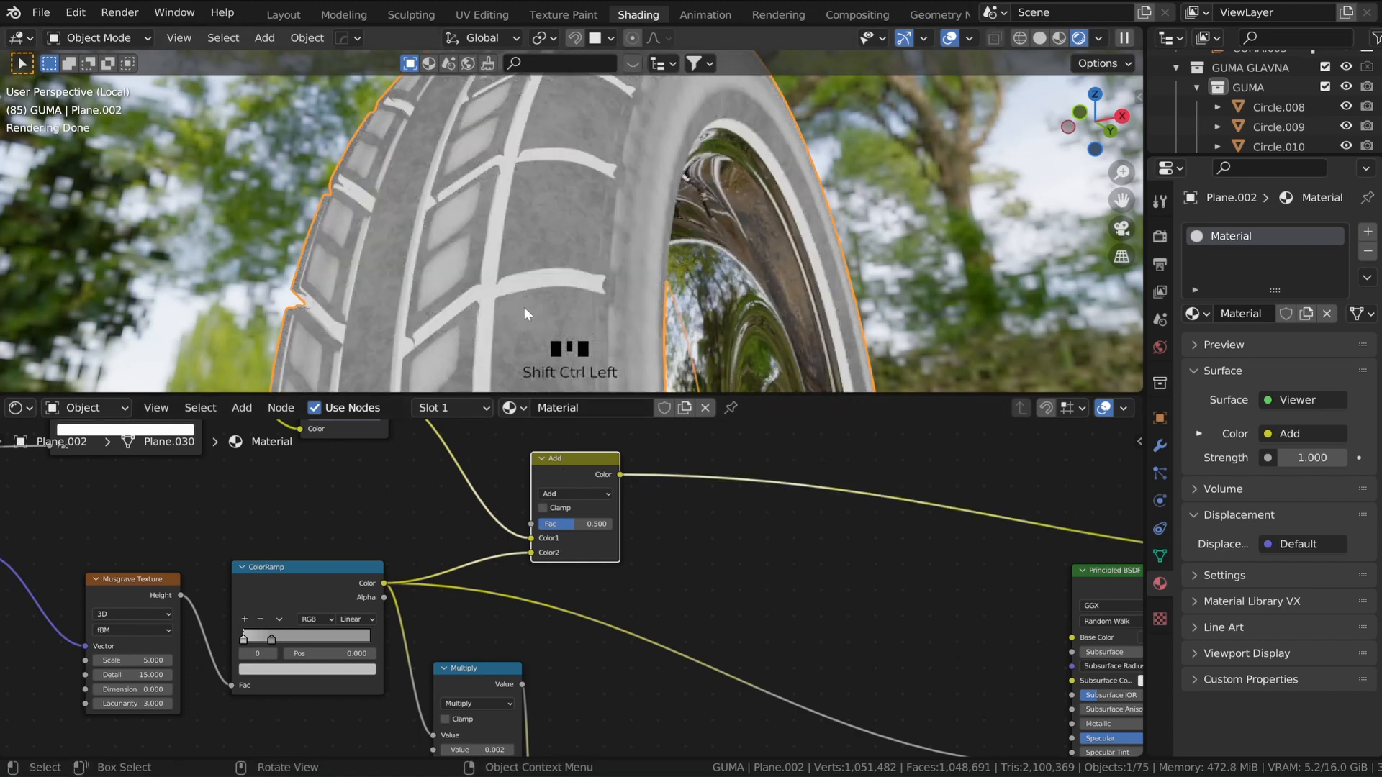
scroll(524, 306, up, 2)
scroll(547, 360, down, 1)
scroll(530, 313, down, 2)
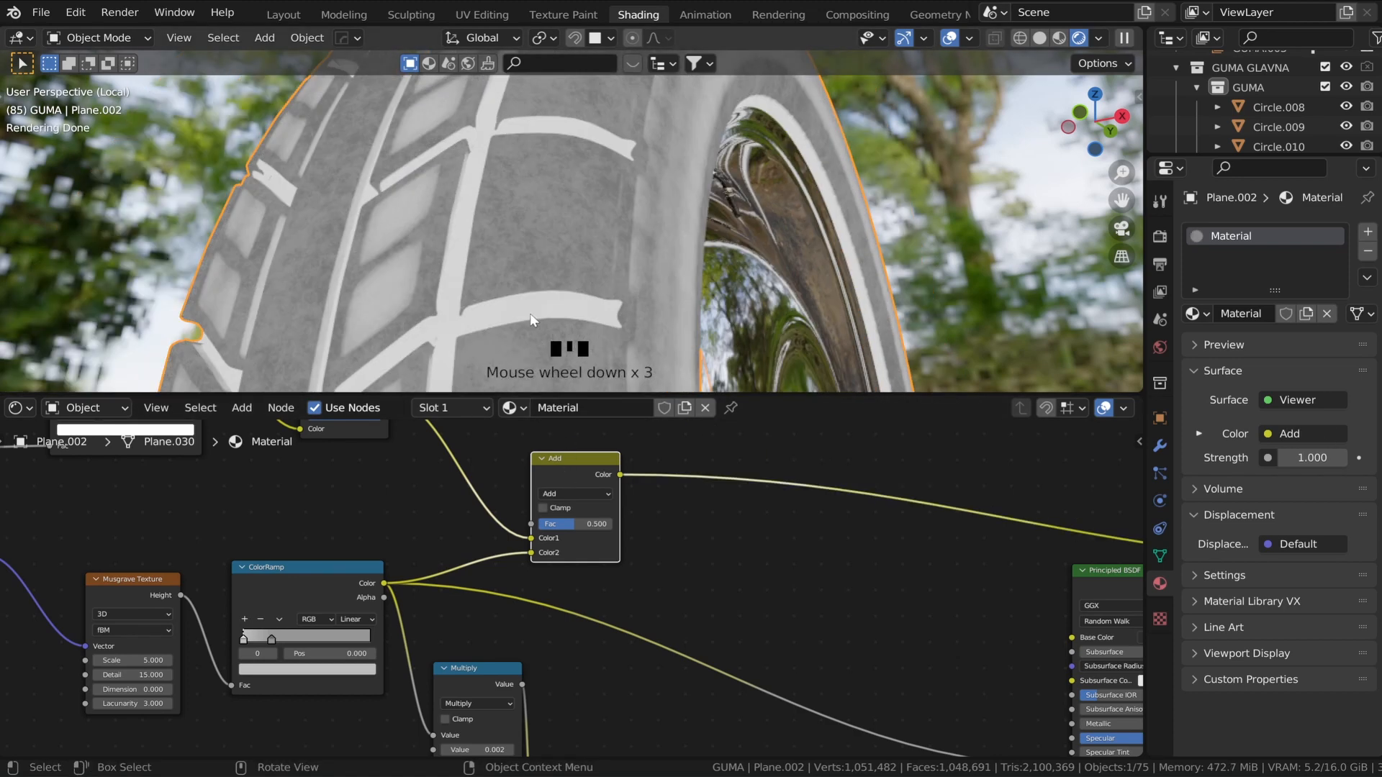
click(576, 520)
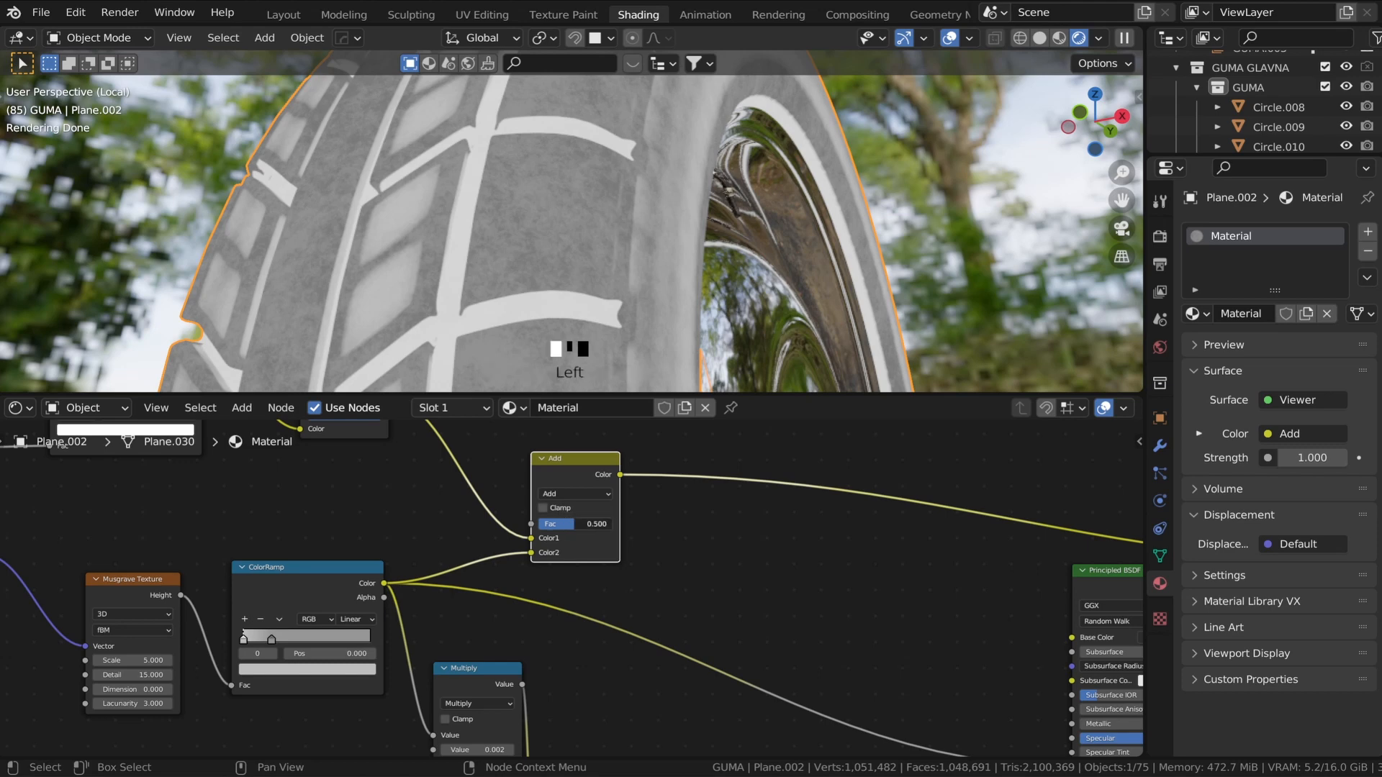
drag(577, 521, 577, 520)
mouse_move(531, 538)
mouse_down()
mouse_move(535, 556)
mouse_move(540, 525)
mouse_up()
scroll(594, 516, down, 2)
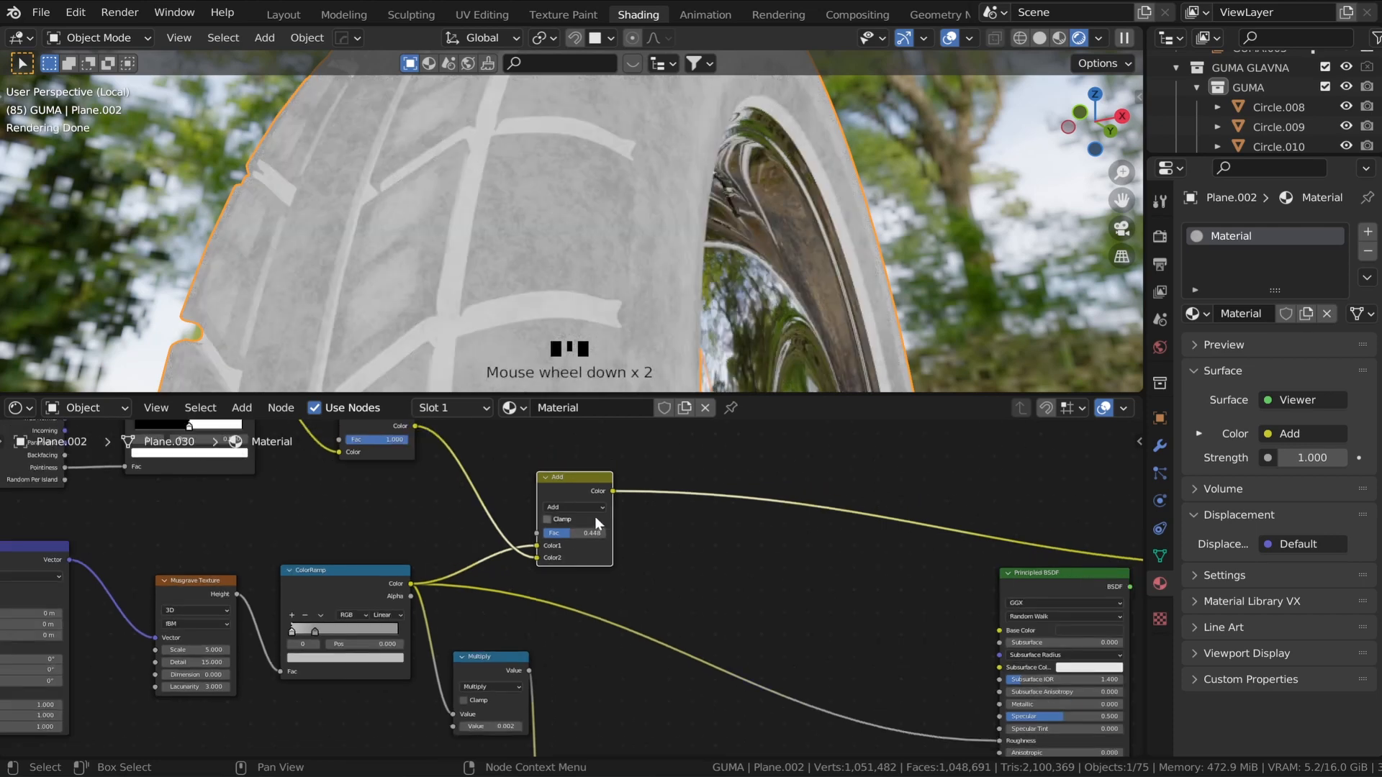
- Link the Add node's Color to the Principled BSDF's Roughness and return the material output to the Principled BSDF
middle_drag(594, 516, 546, 487)
drag(556, 475, 941, 543)
scroll(742, 529, down, 3)
middle_drag(774, 528, 782, 673)
middle_drag(680, 580, 684, 587)
ctrl+shift+click(934, 564)
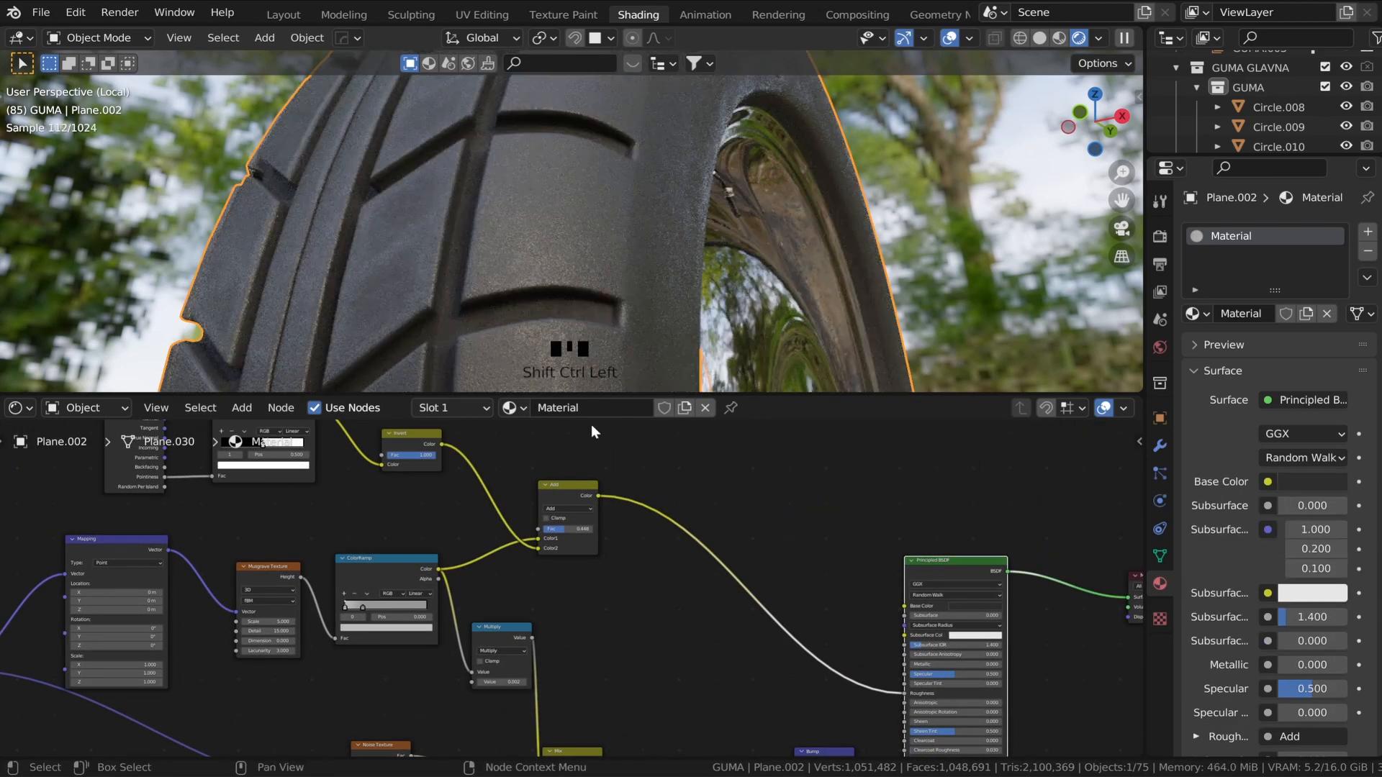
- Preview the Multiply node feeding the Bump and the Mix node before it on the tire surface
scroll(534, 301, up, 4)
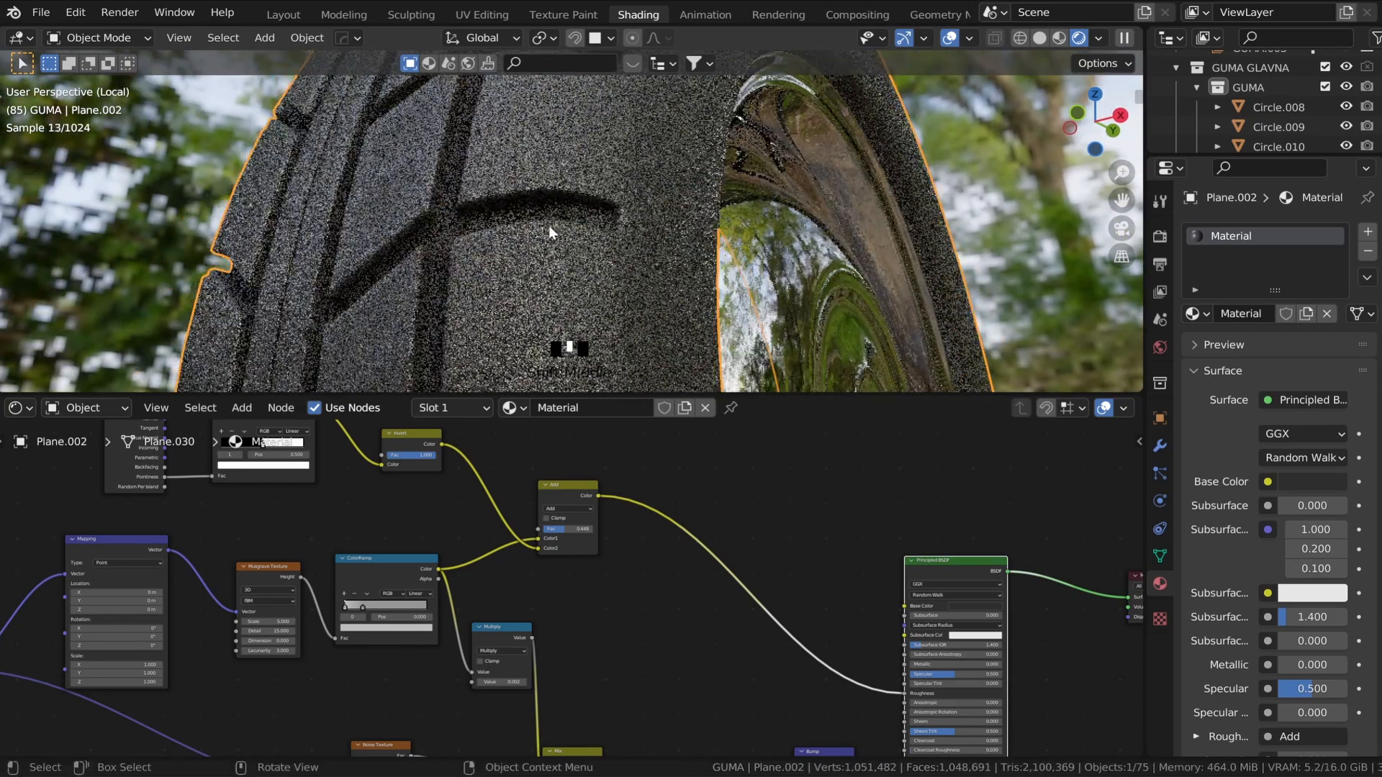
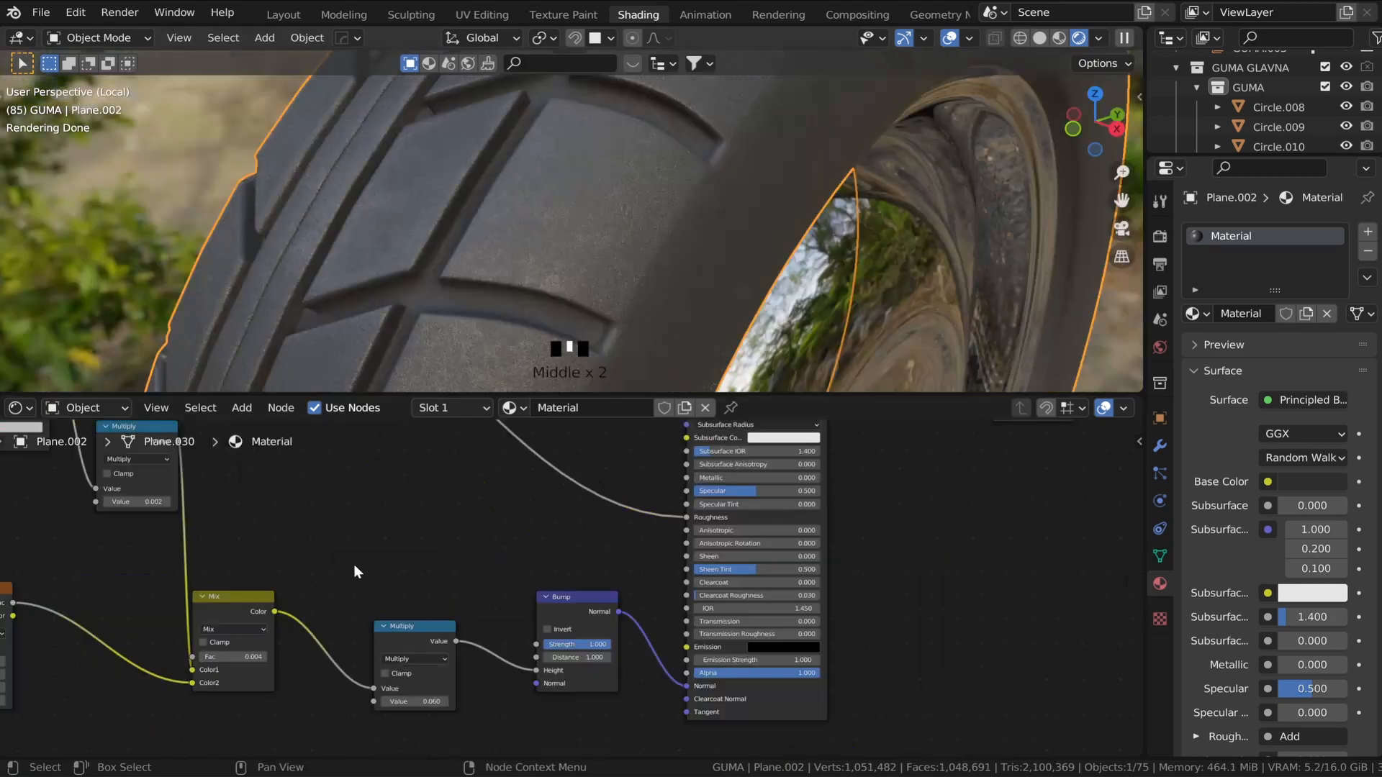
ctrl+shift+click(404, 625)
middle_drag(424, 324, 534, 219)
scroll(534, 218, up, 4)
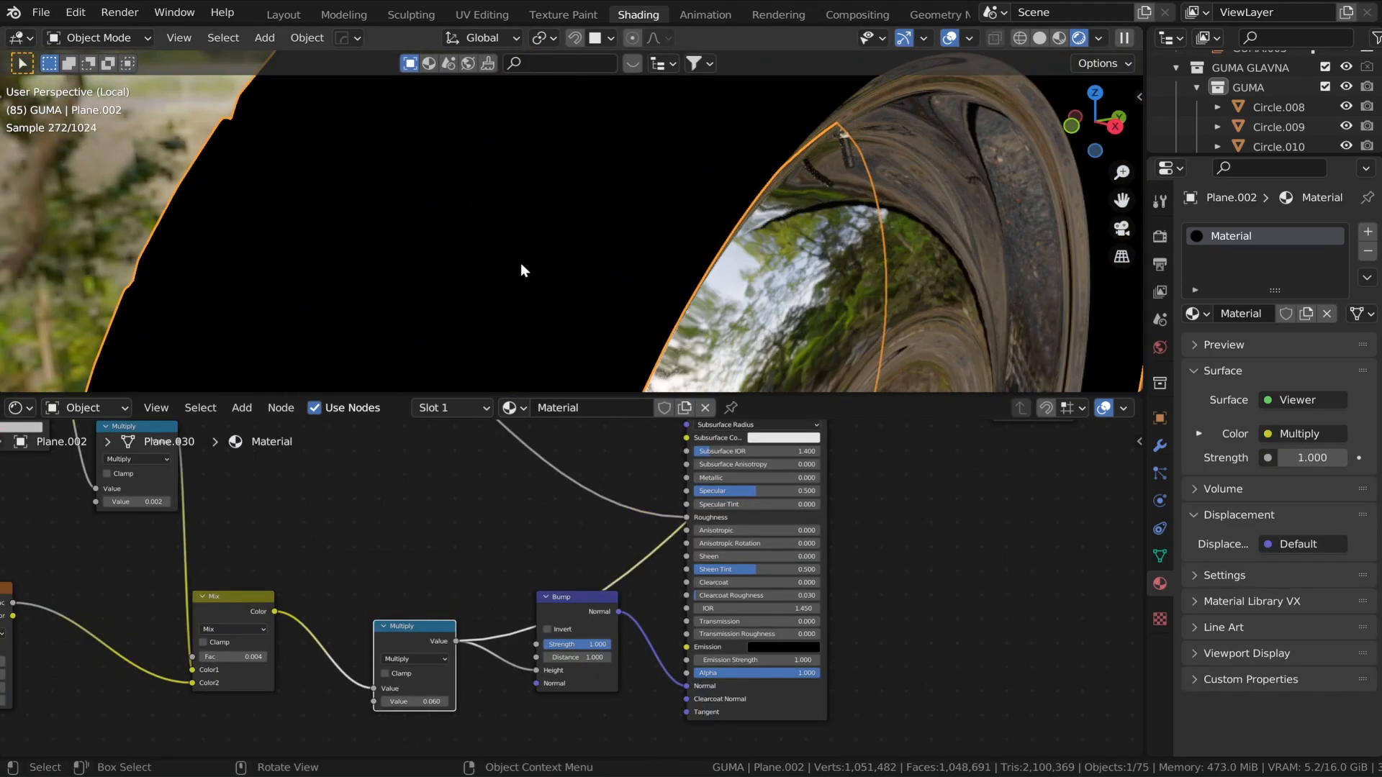
ctrl+shift+click(226, 600)
middle_drag(461, 324, 411, 375)
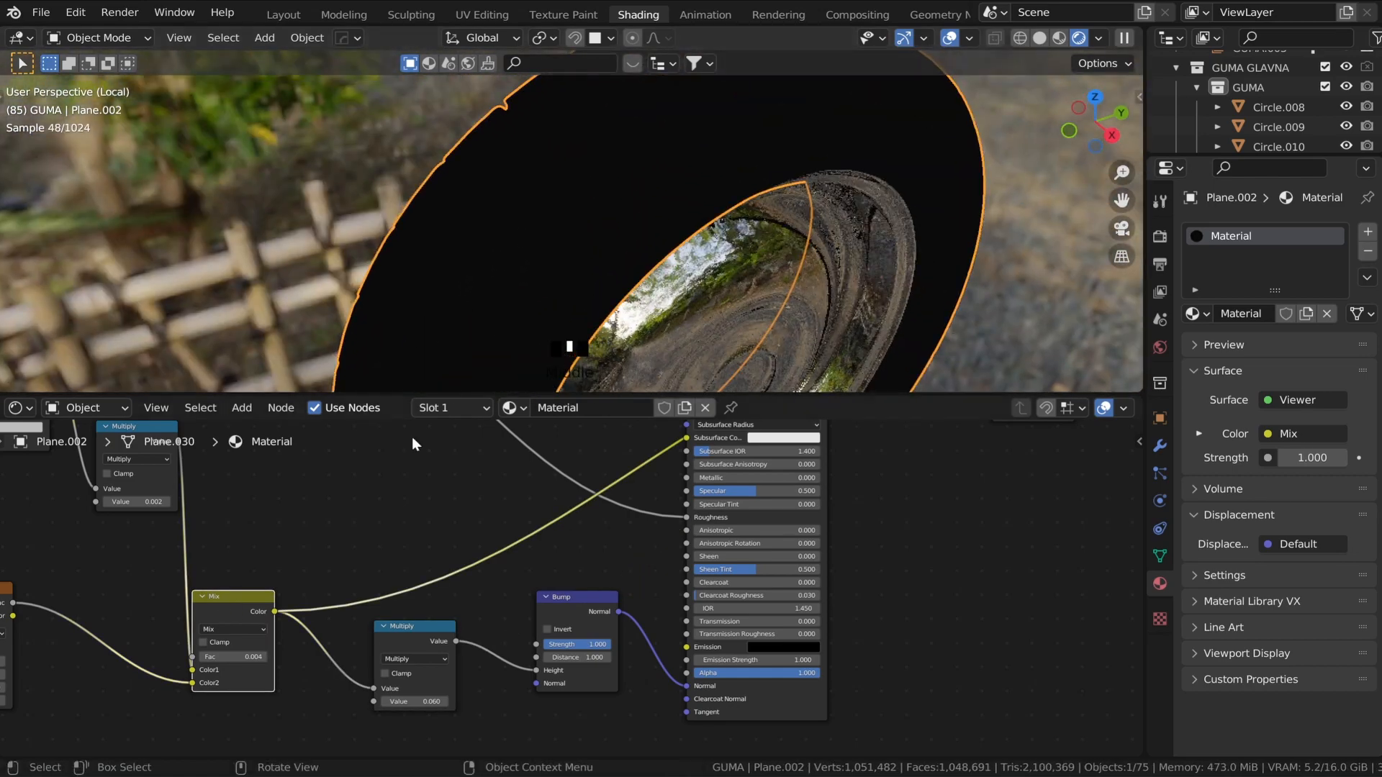
- Add a MixRGB node beside the Musgrave Multiply node and link the pointiness ColorRamp's Color to its Color1 input
scroll(322, 515, down, 3)
middle_drag(323, 515, 464, 610)
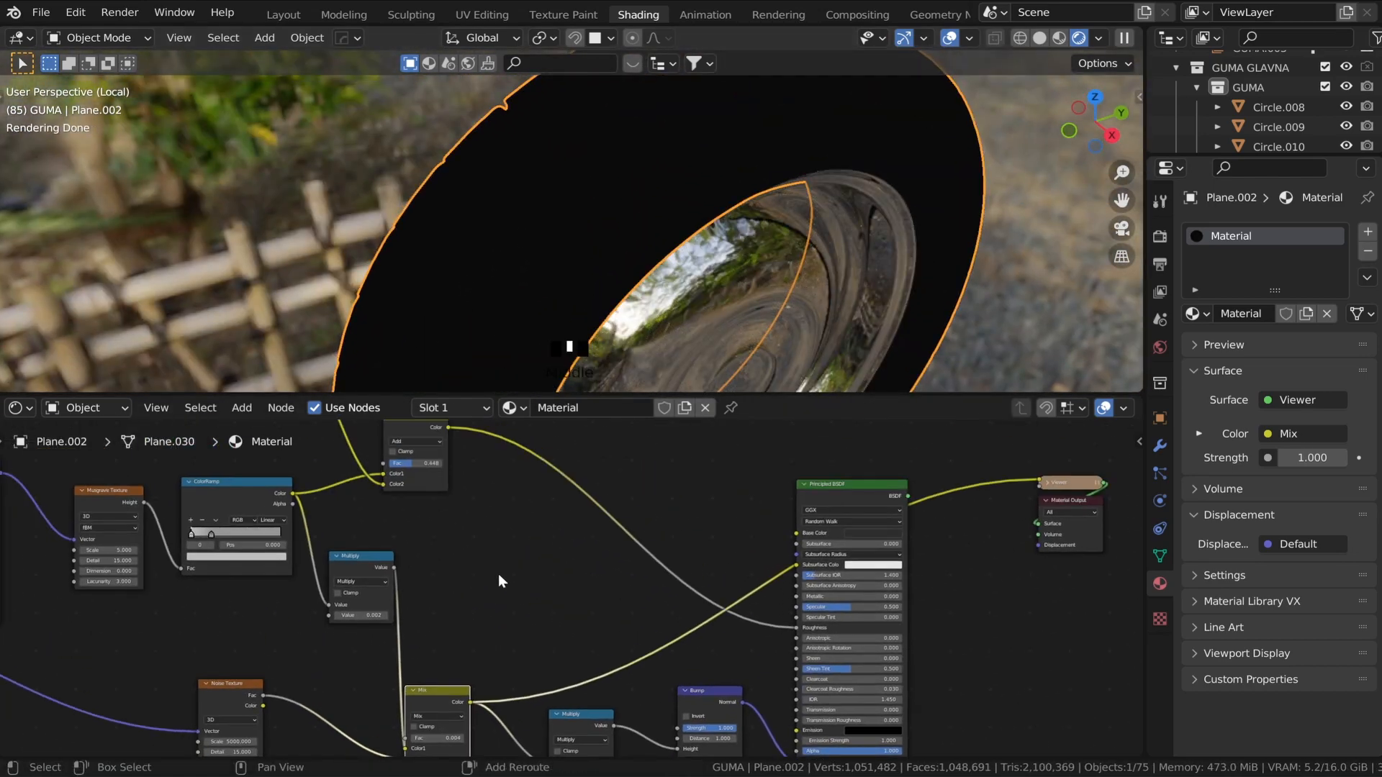
key(shift+a)
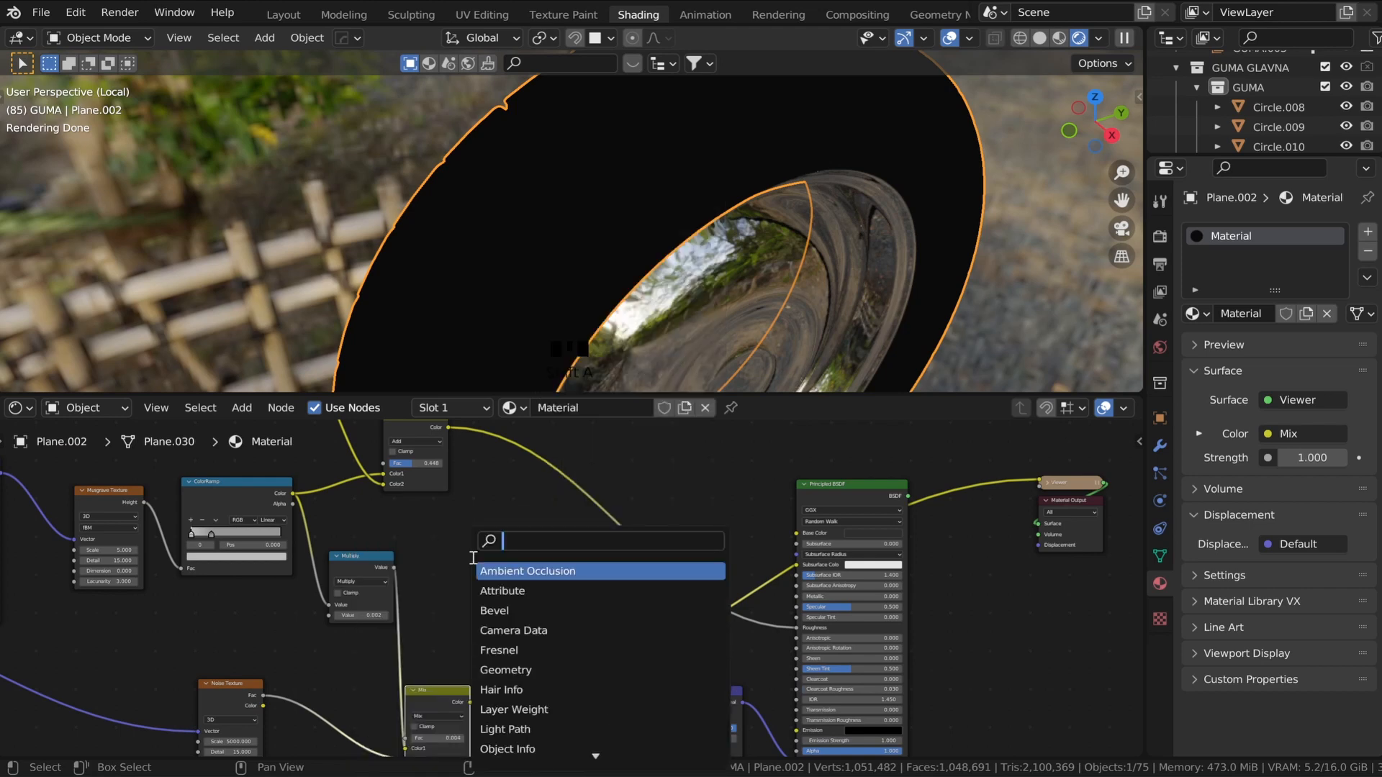
text(mix)
key(Return)
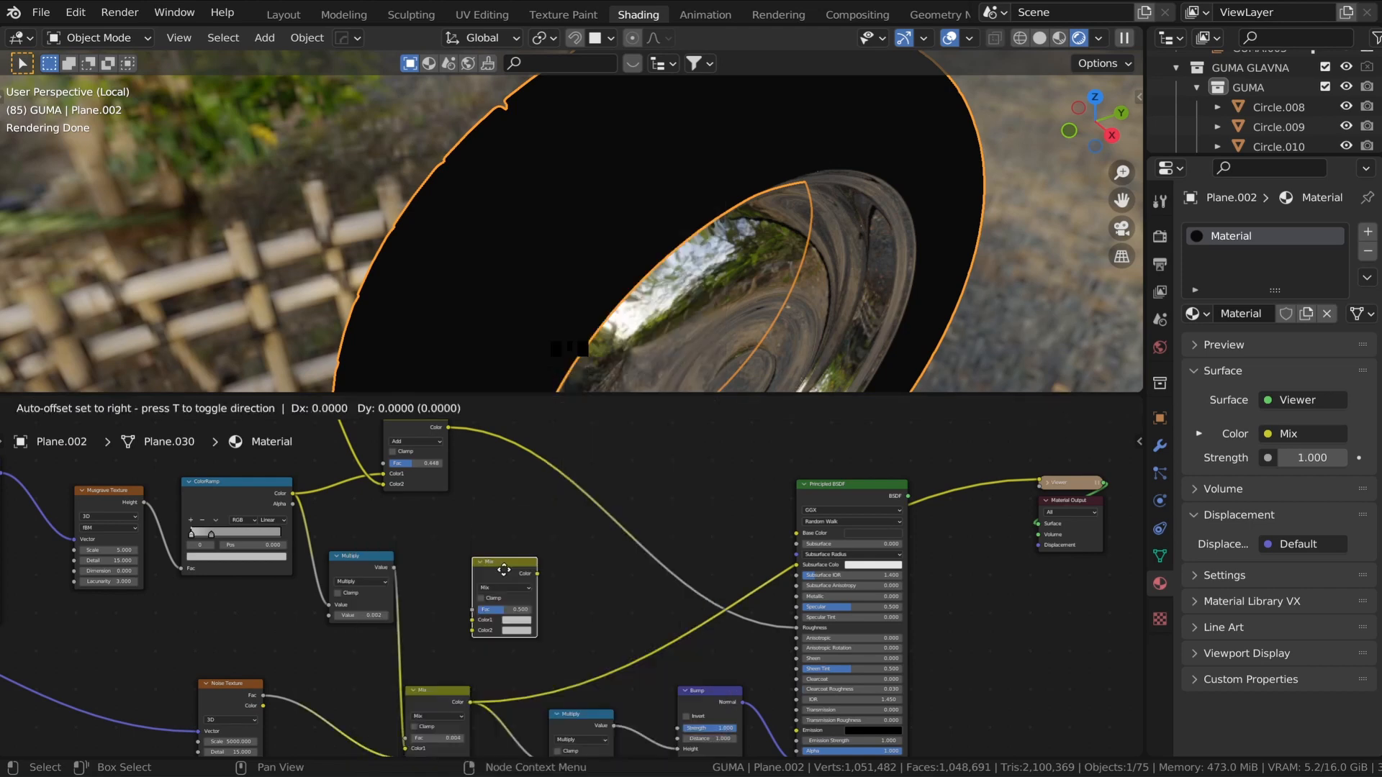
click(507, 560)
middle_drag(401, 523, 467, 588)
middle_drag(327, 498, 360, 538)
drag(288, 431, 567, 689)
- Link the Color of the Mix node combining Musgrave and noise to the new Mix node's Color2 and preview it on the tire
middle_drag(568, 690, 582, 494)
scroll(552, 556, up, 4)
middle_drag(551, 558, 442, 613)
drag(475, 670, 473, 561)
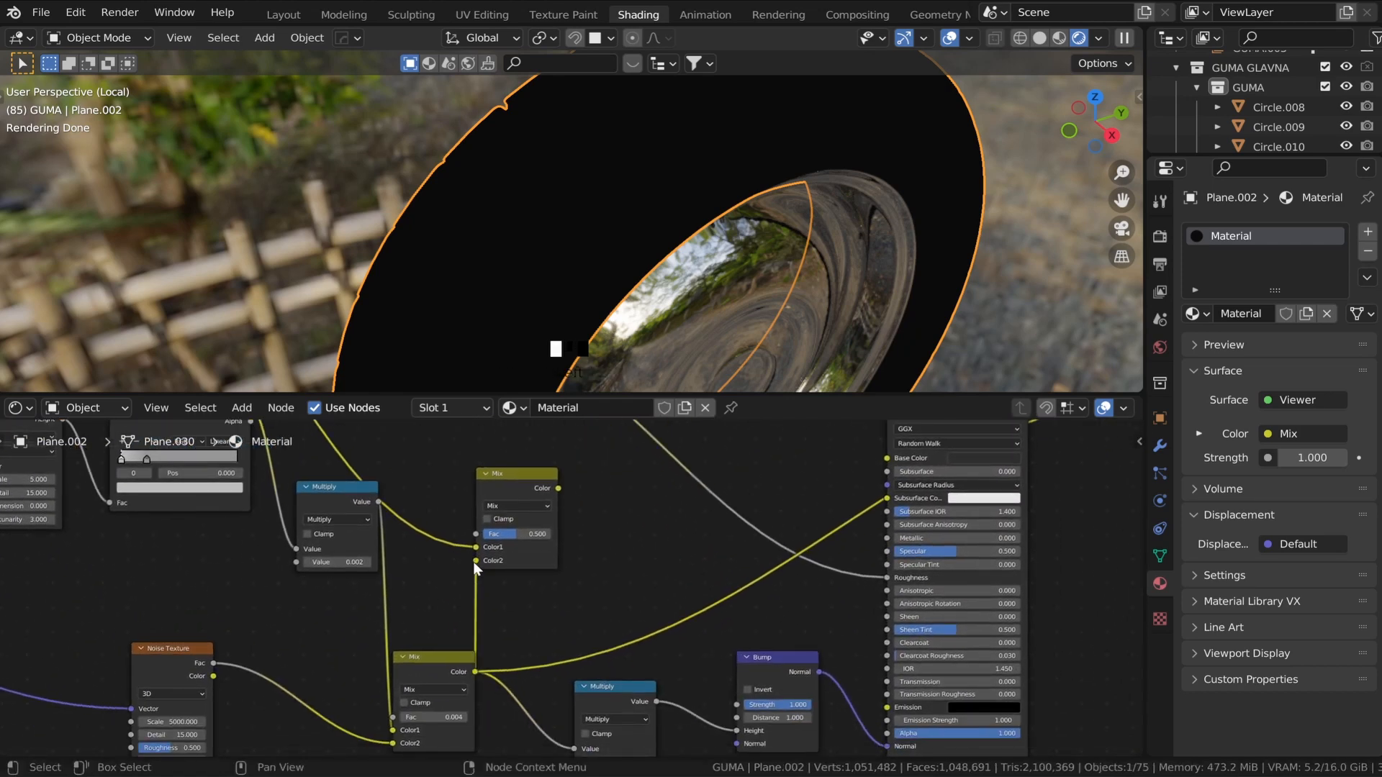
ctrl+shift+click(515, 476)
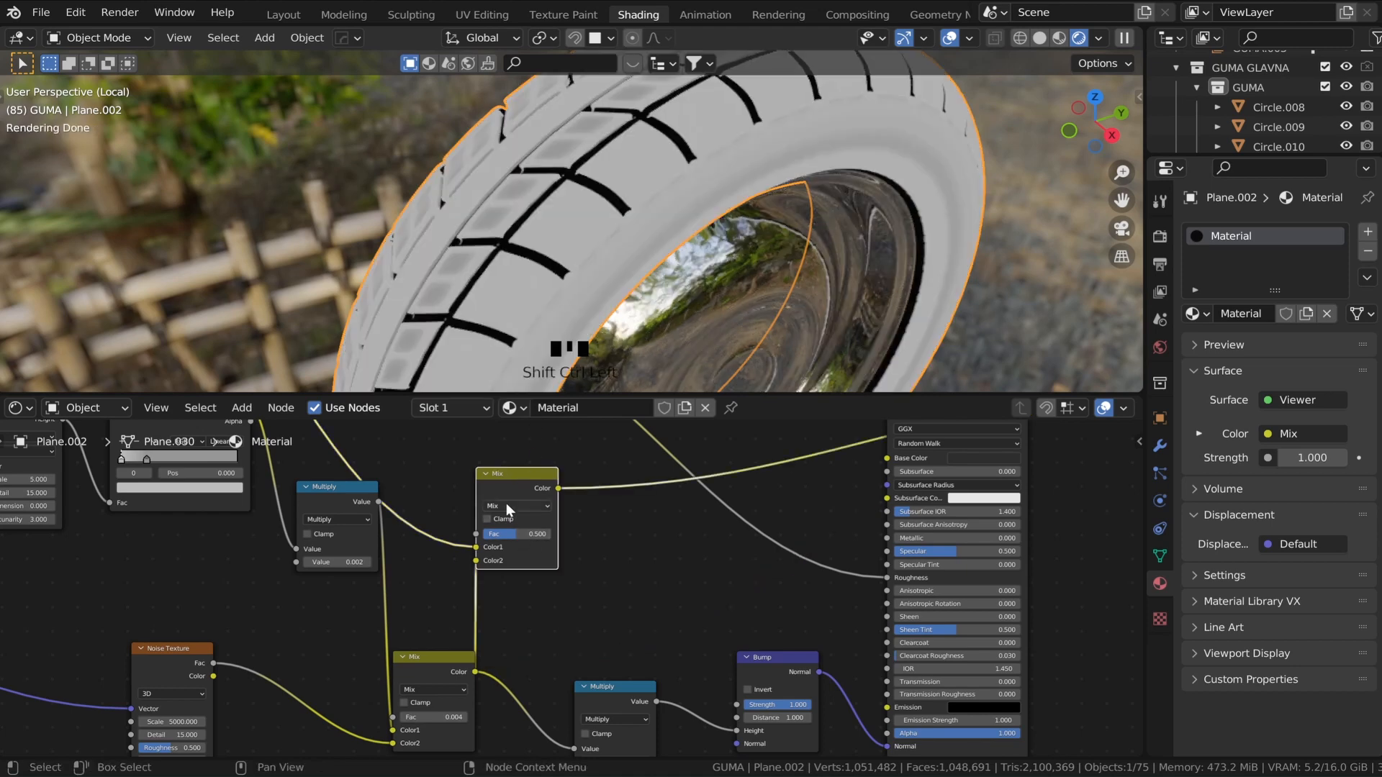
- Set the new Mix node's blending mode to Multiply and swap its Color1 and Color2 links
click(506, 503)
click(516, 452)
drag(475, 547, 476, 559)
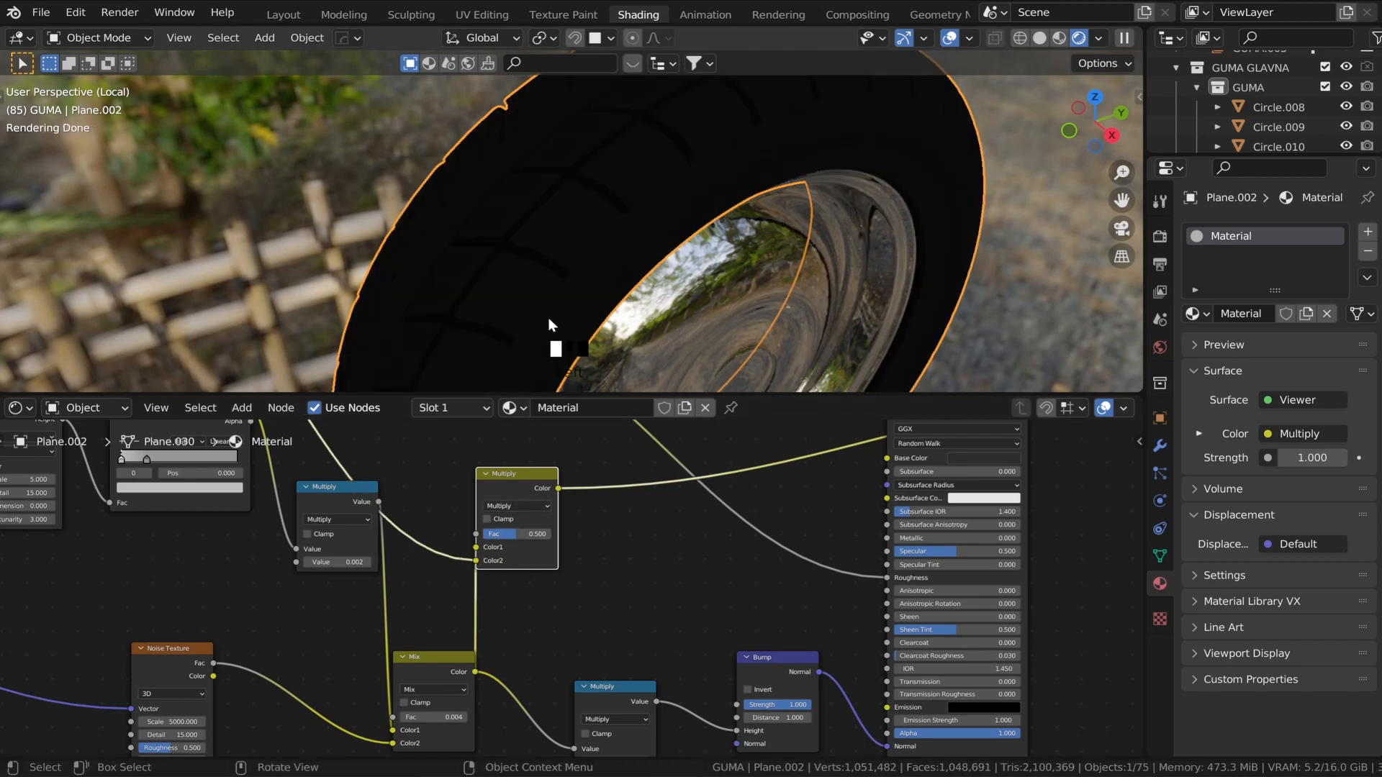
middle_drag(547, 318, 640, 334)
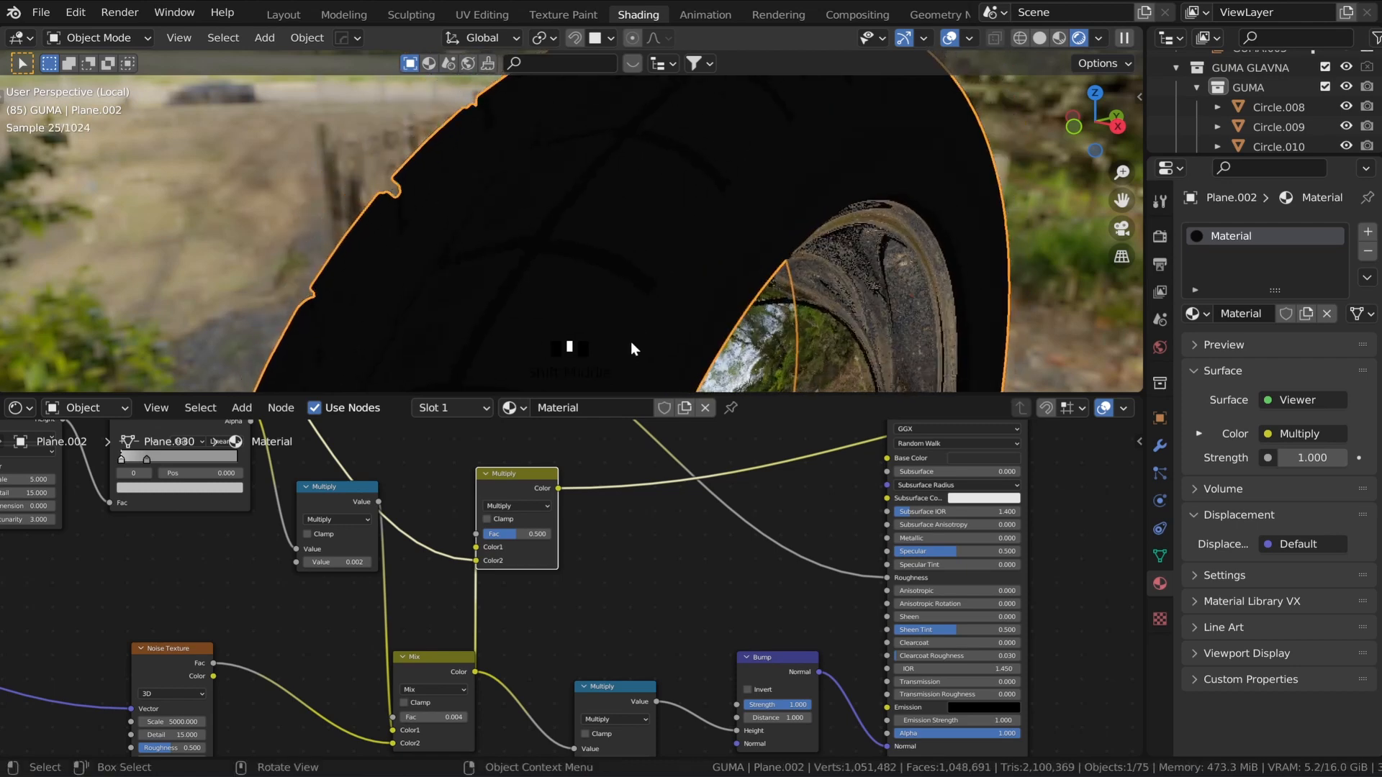
- Reduce the new Multiply colour node's Fac to about 0.16 and check the groove shading on the tire
scroll(509, 495, up, 4)
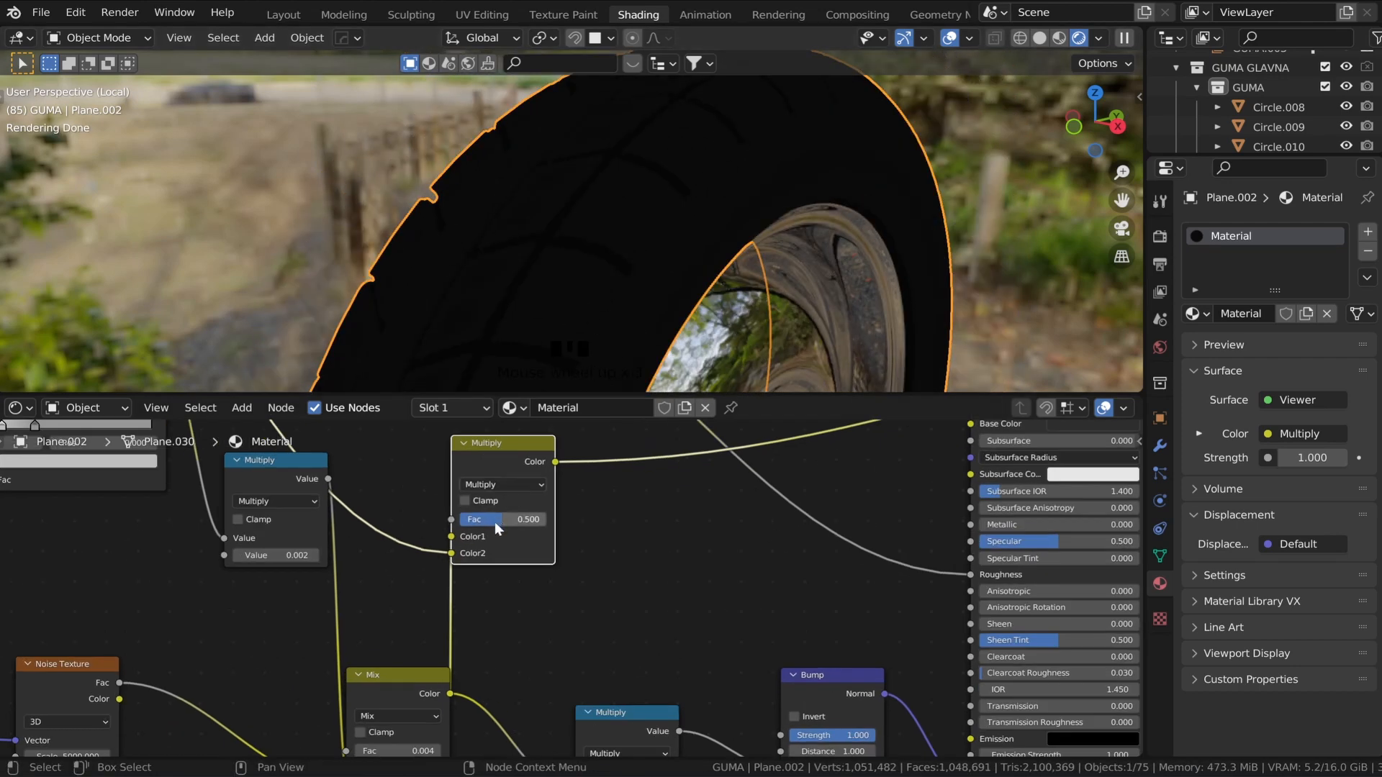
drag(494, 521, 462, 521)
middle_drag(480, 242, 525, 172)
scroll(649, 309, down, 2)
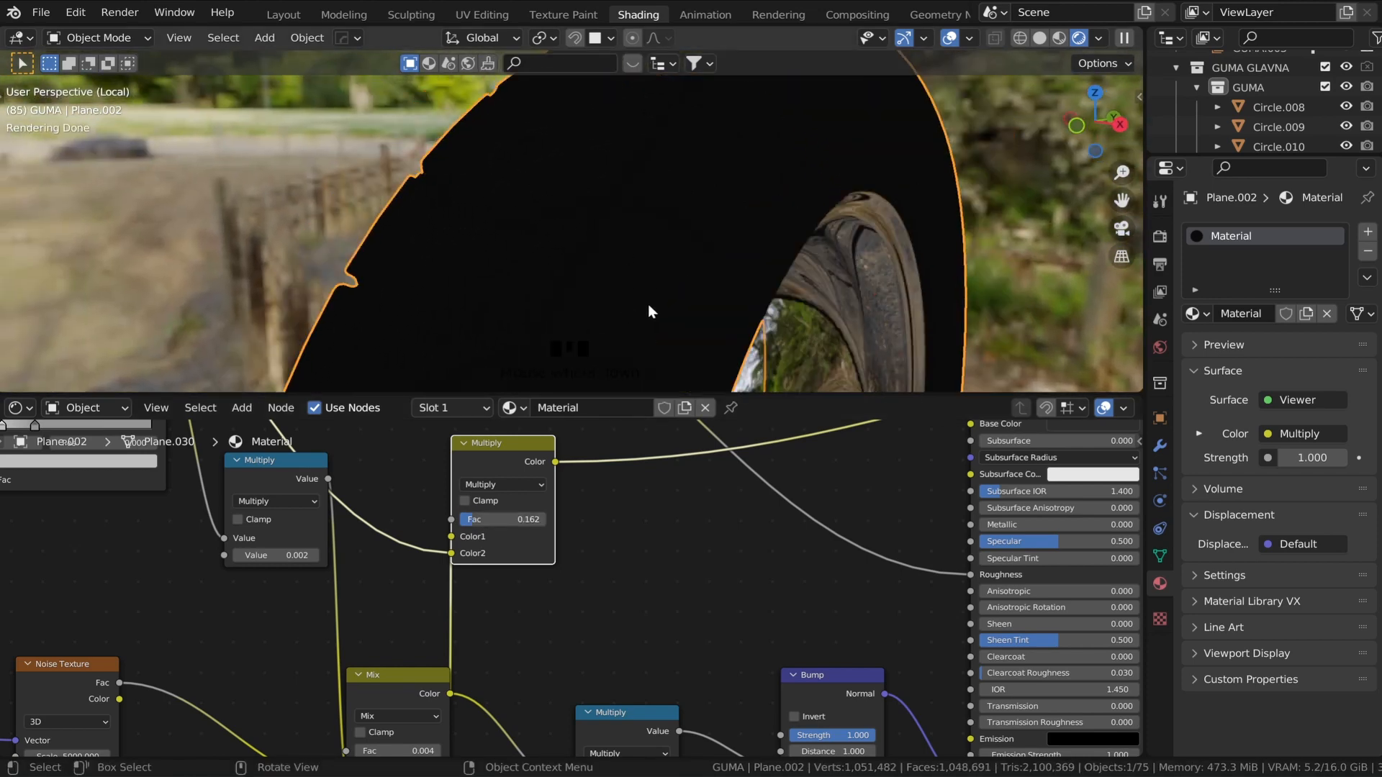
- Link the Multiply colour node to the Principled BSDF's Base Color, return the material output to the Principled BSDF and inspect the tread
scroll(533, 493, down, 2)
middle_drag(583, 465, 375, 587)
drag(369, 596, 694, 563)
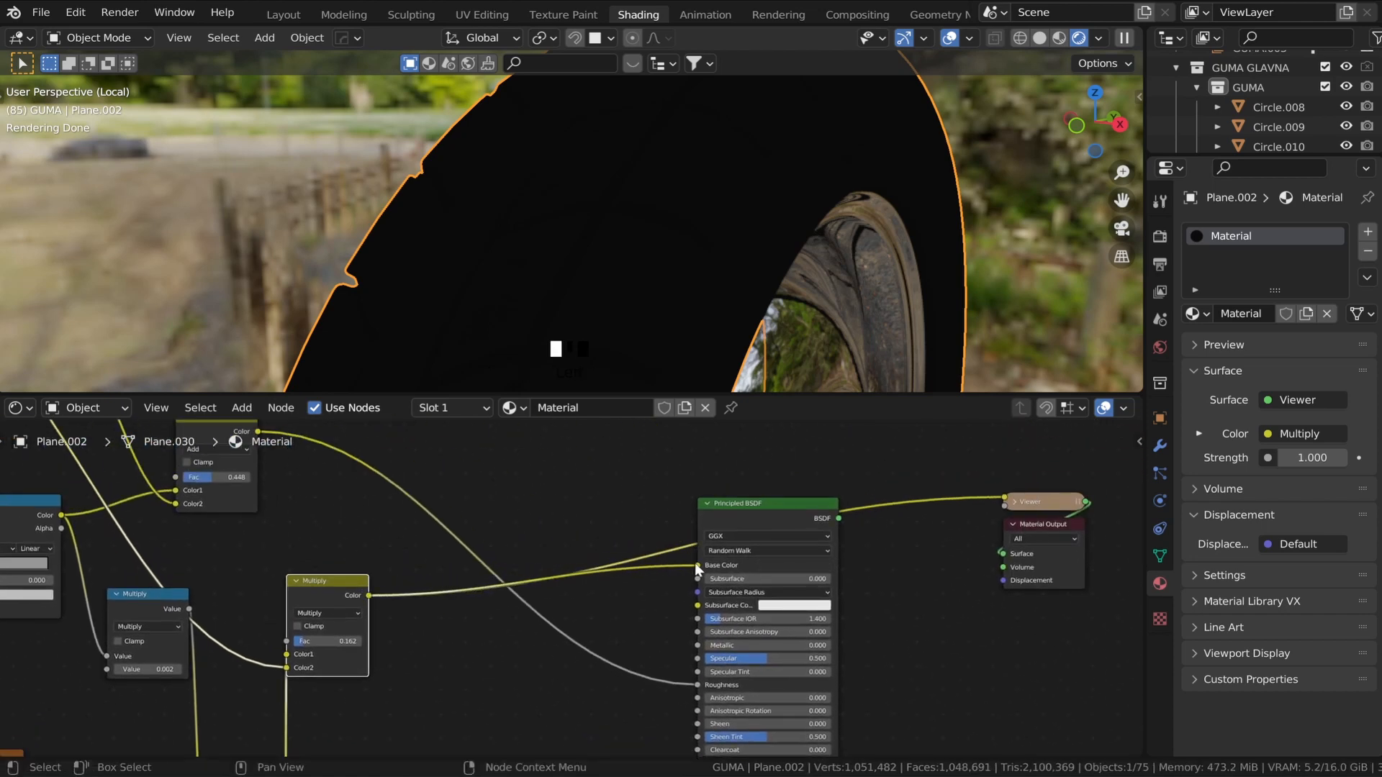
ctrl+shift+click(755, 510)
middle_drag(572, 251, 461, 236)
scroll(521, 253, up, 5)
scroll(521, 253, down, 3)
scroll(519, 253, up, 4)
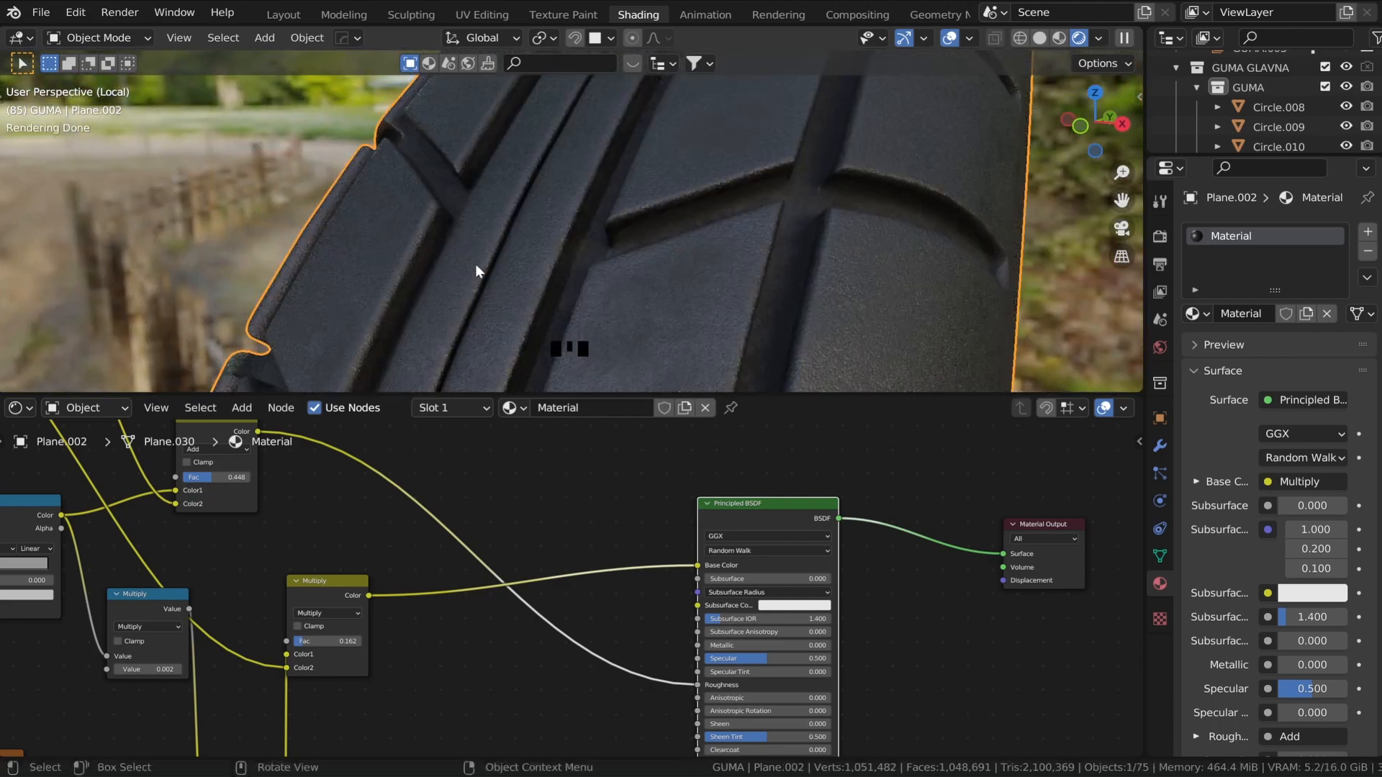
scroll(289, 472, down, 1)
- Duplicate the Principled BSDF node and place the unlinked copy above the original
middle_drag(289, 472, 443, 630)
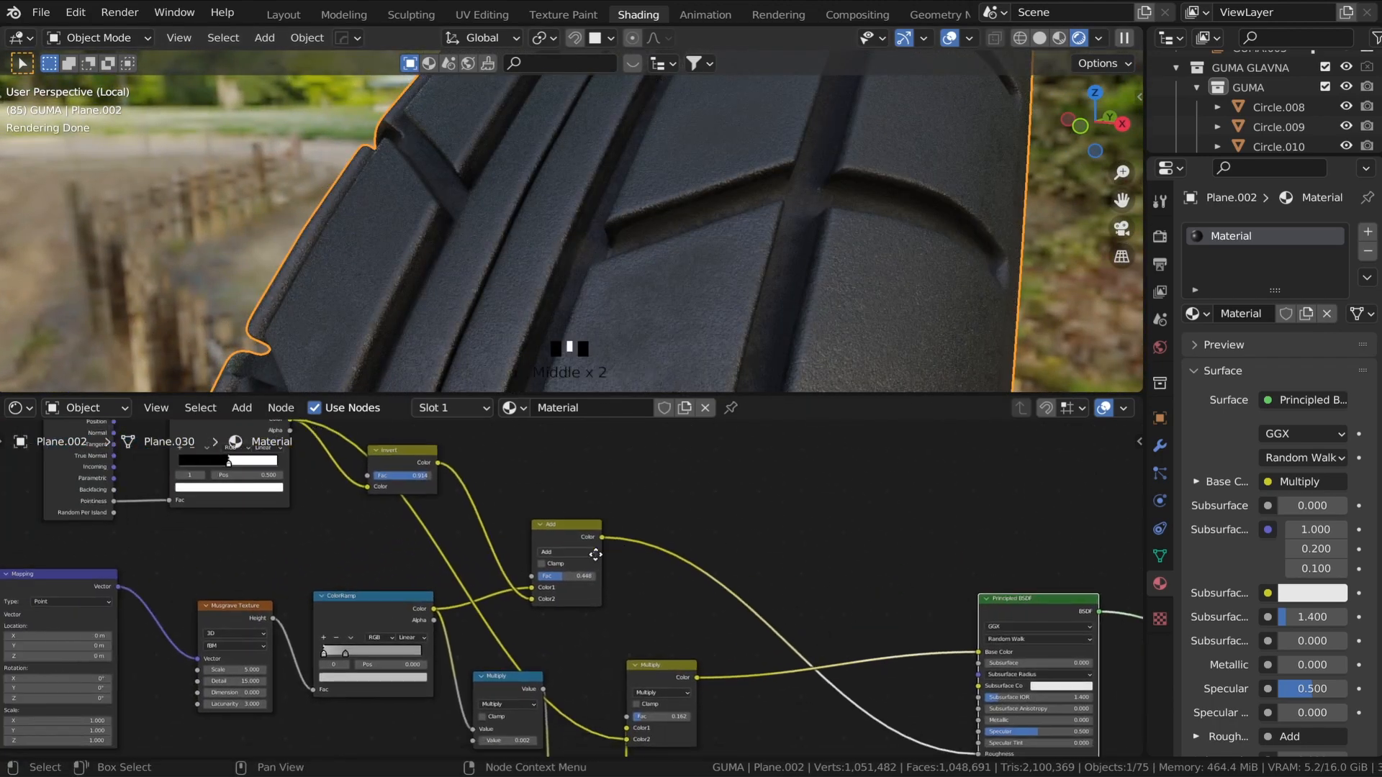
click(742, 567)
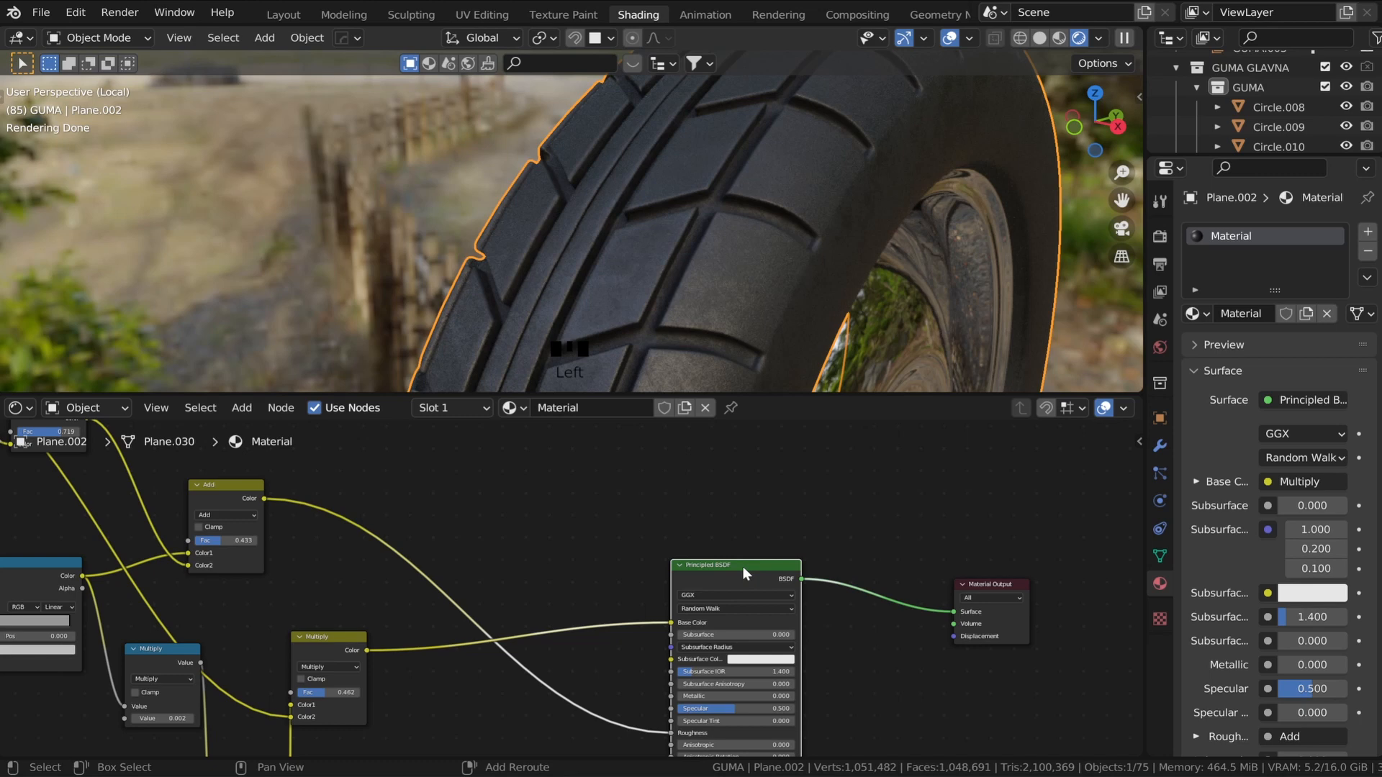
key(shift+d)
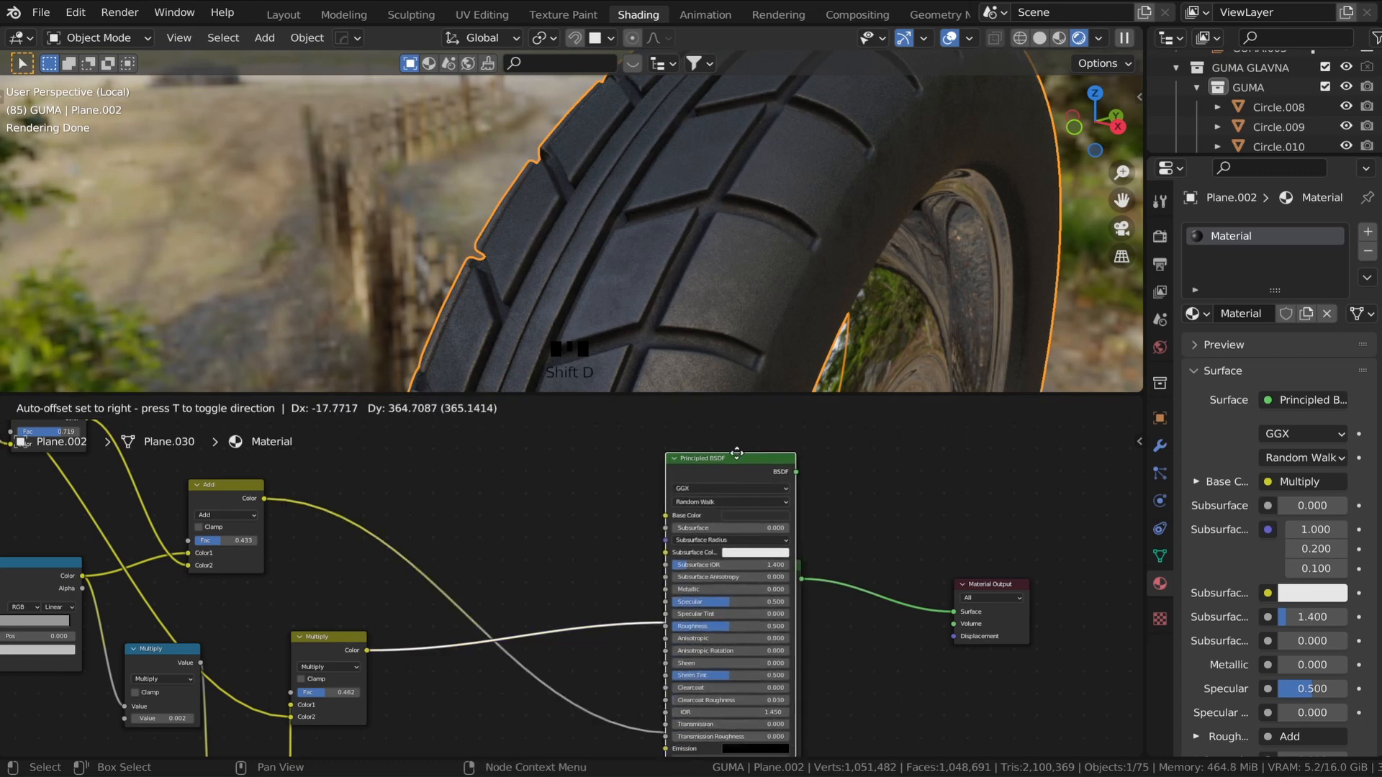
click(722, 516)
scroll(722, 516, down, 3)
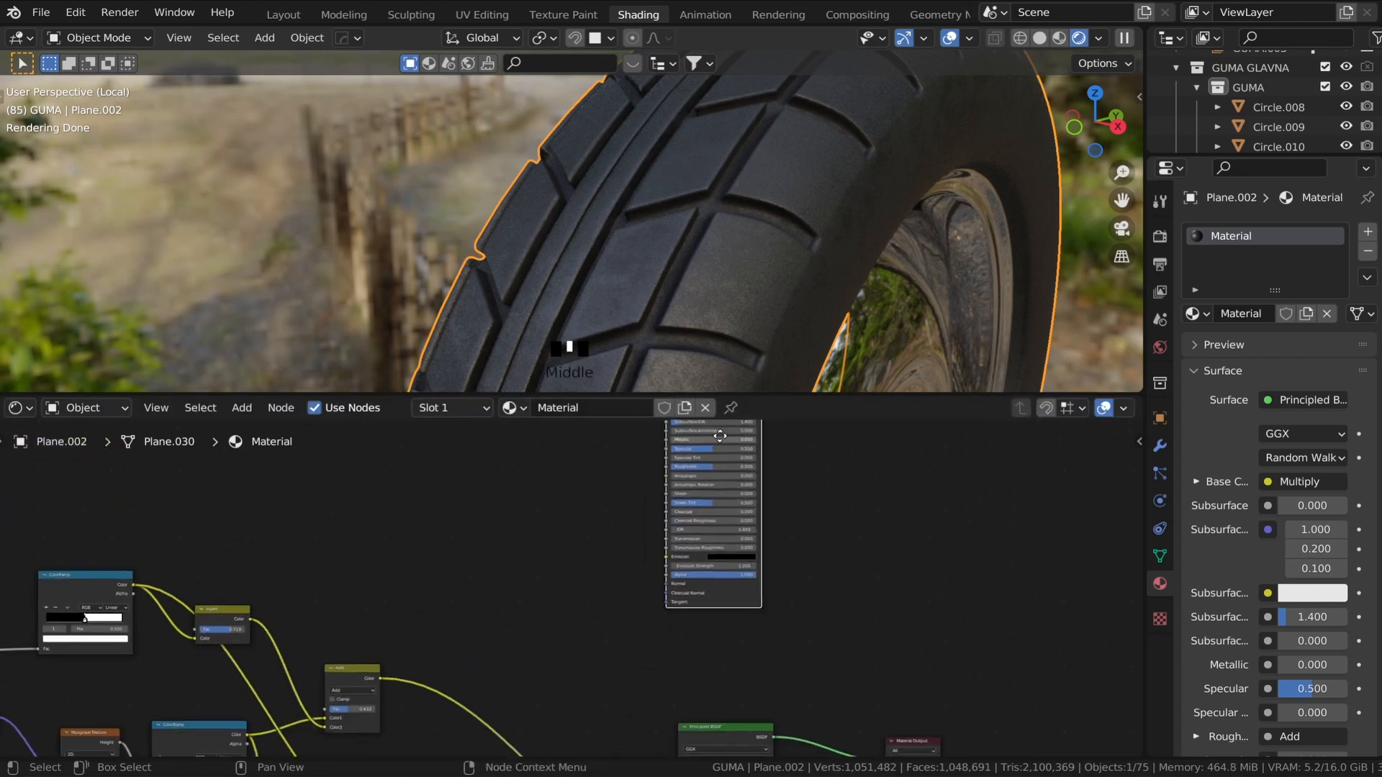
middle_drag(723, 507, 748, 563)
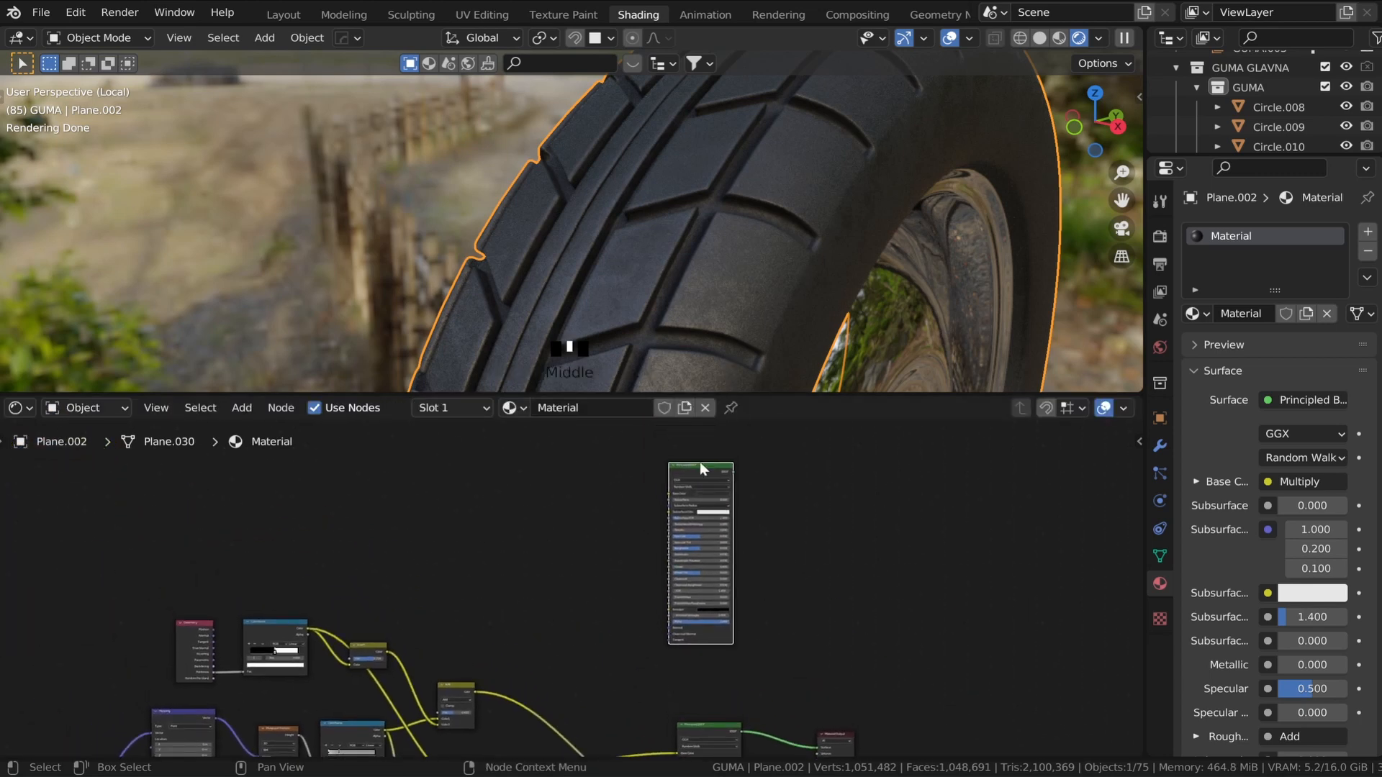
drag(700, 468, 706, 547)
middle_drag(734, 590, 720, 503)
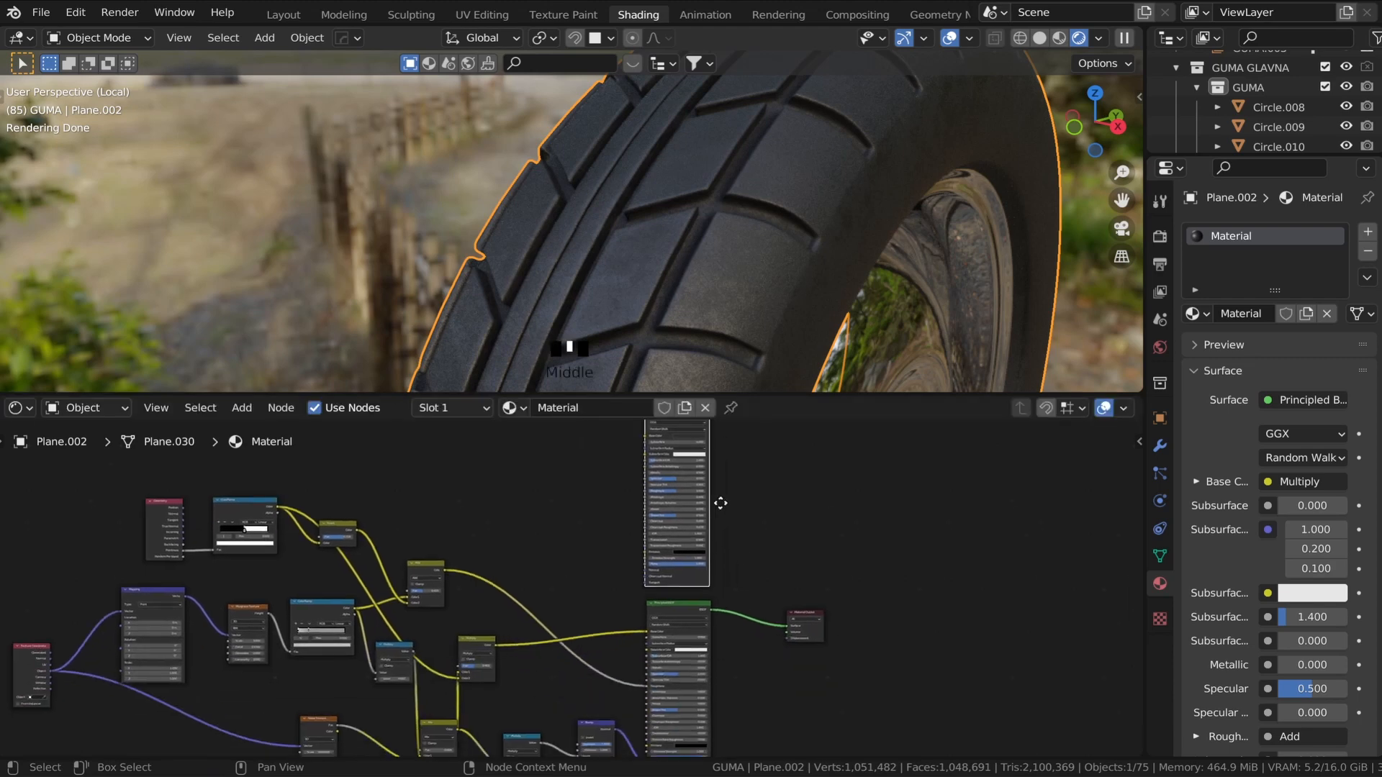
- Move the Material Output farther from the Principled BSDF and add a Mix Shader node between them
scroll(720, 503, up, 5)
drag(908, 618, 968, 585)
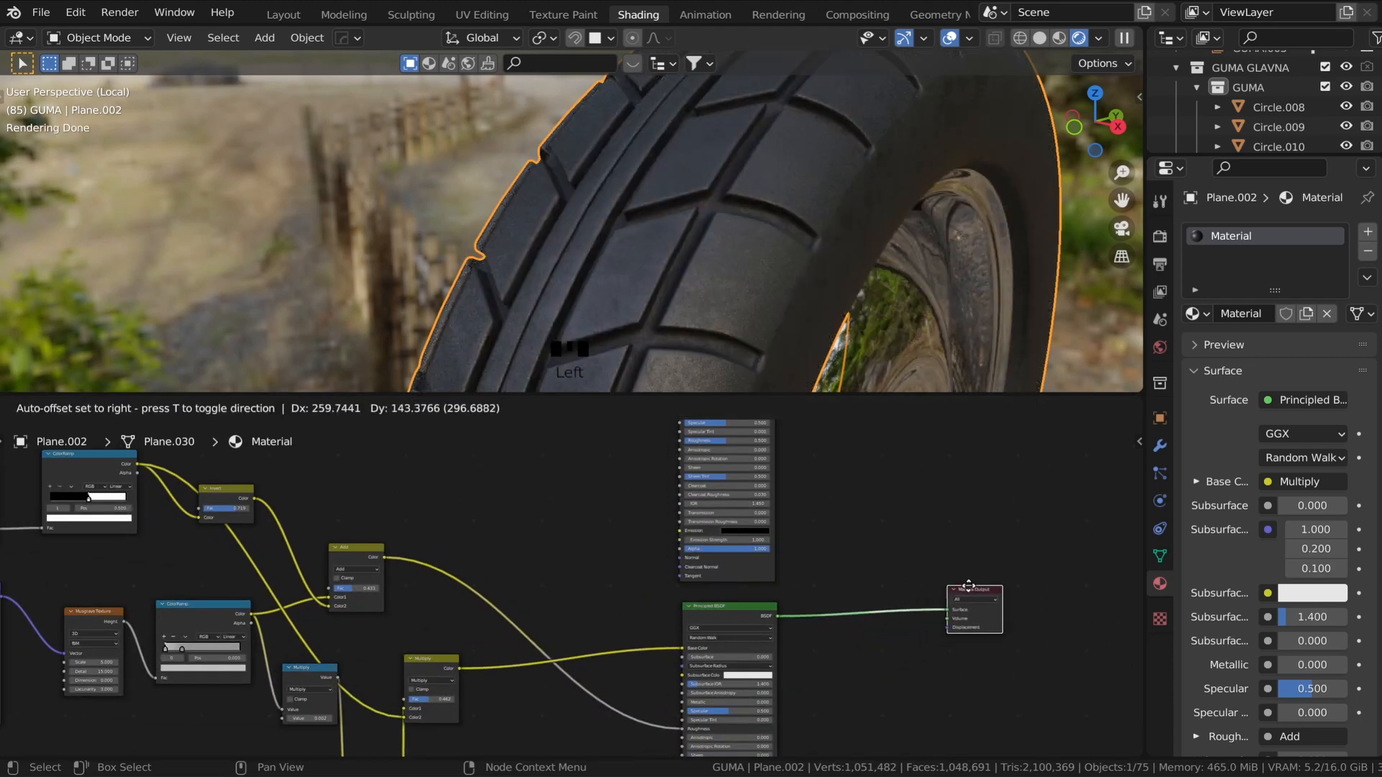
key(shift+a)
click(876, 552)
text(m)
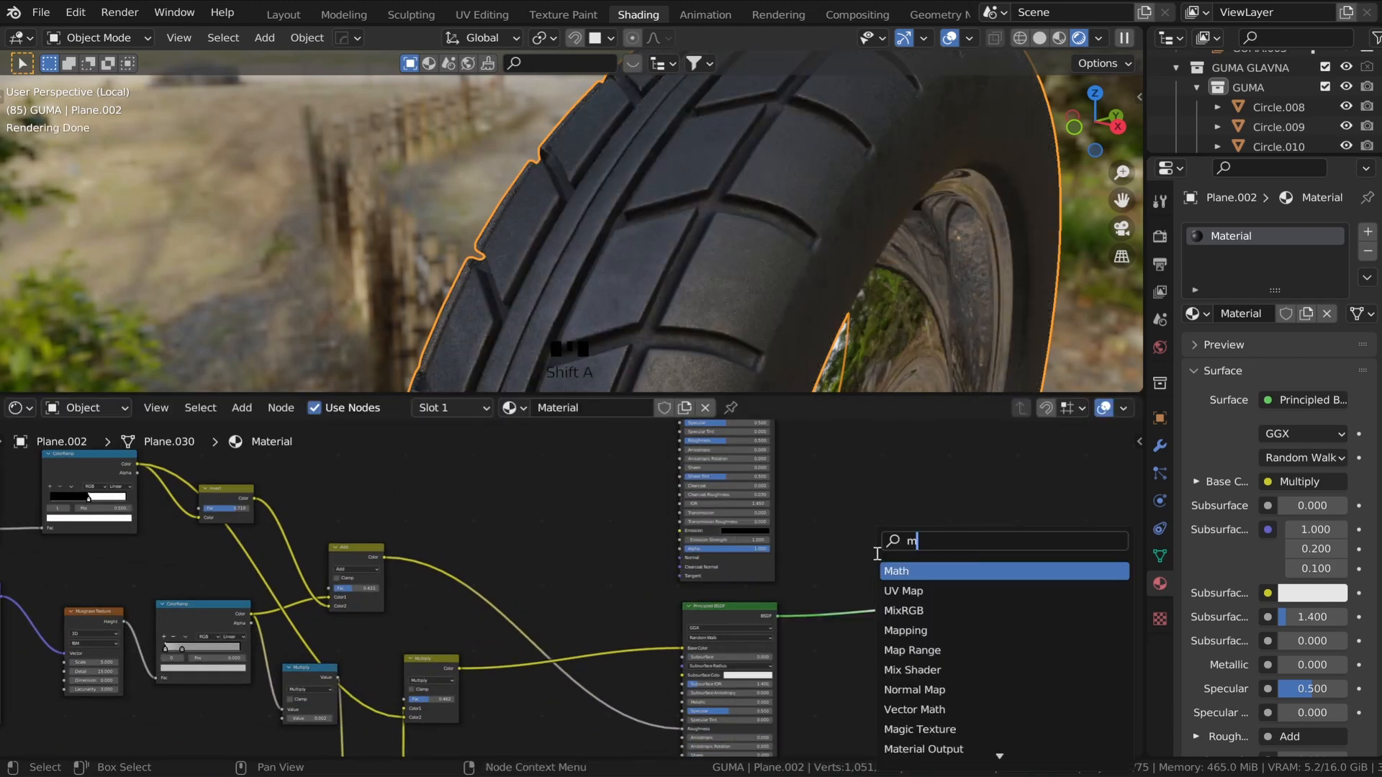
text(ix)
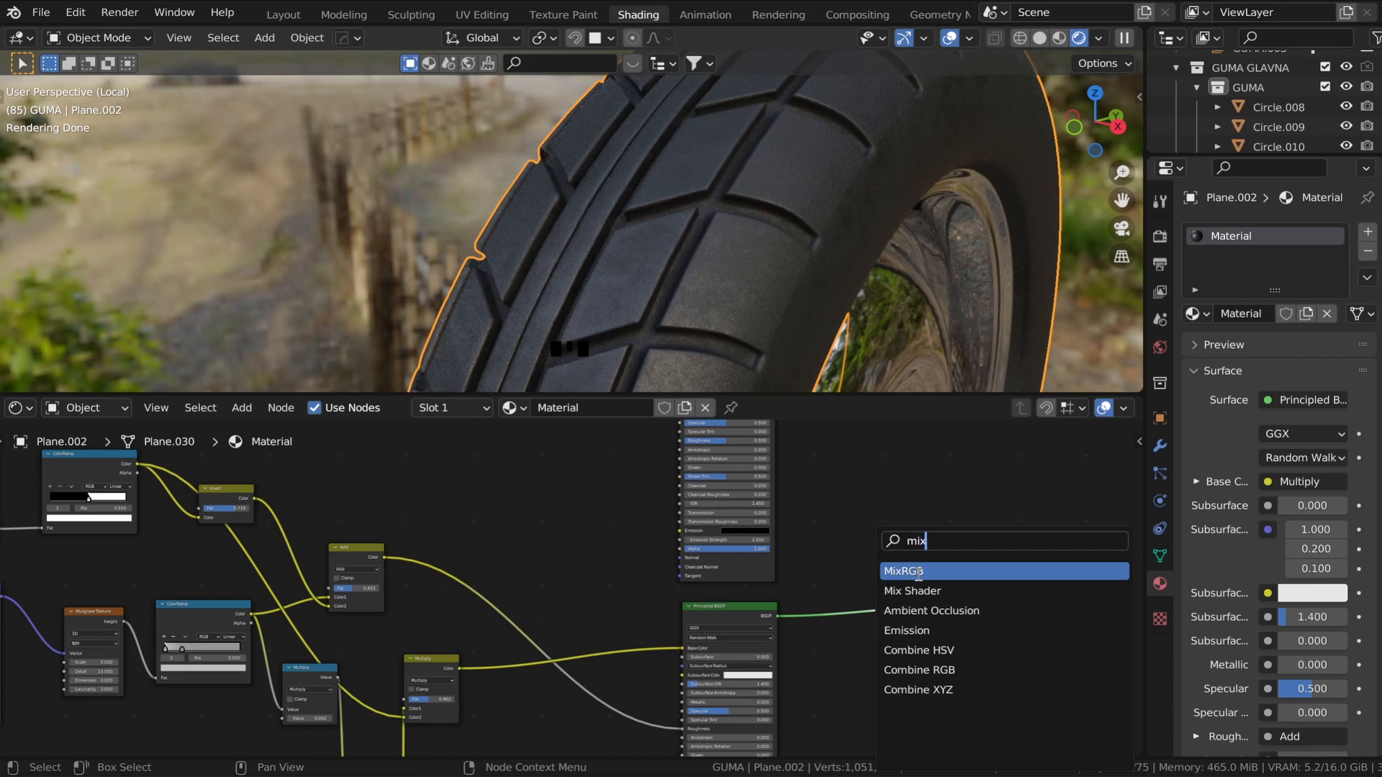
click(912, 591)
click(885, 565)
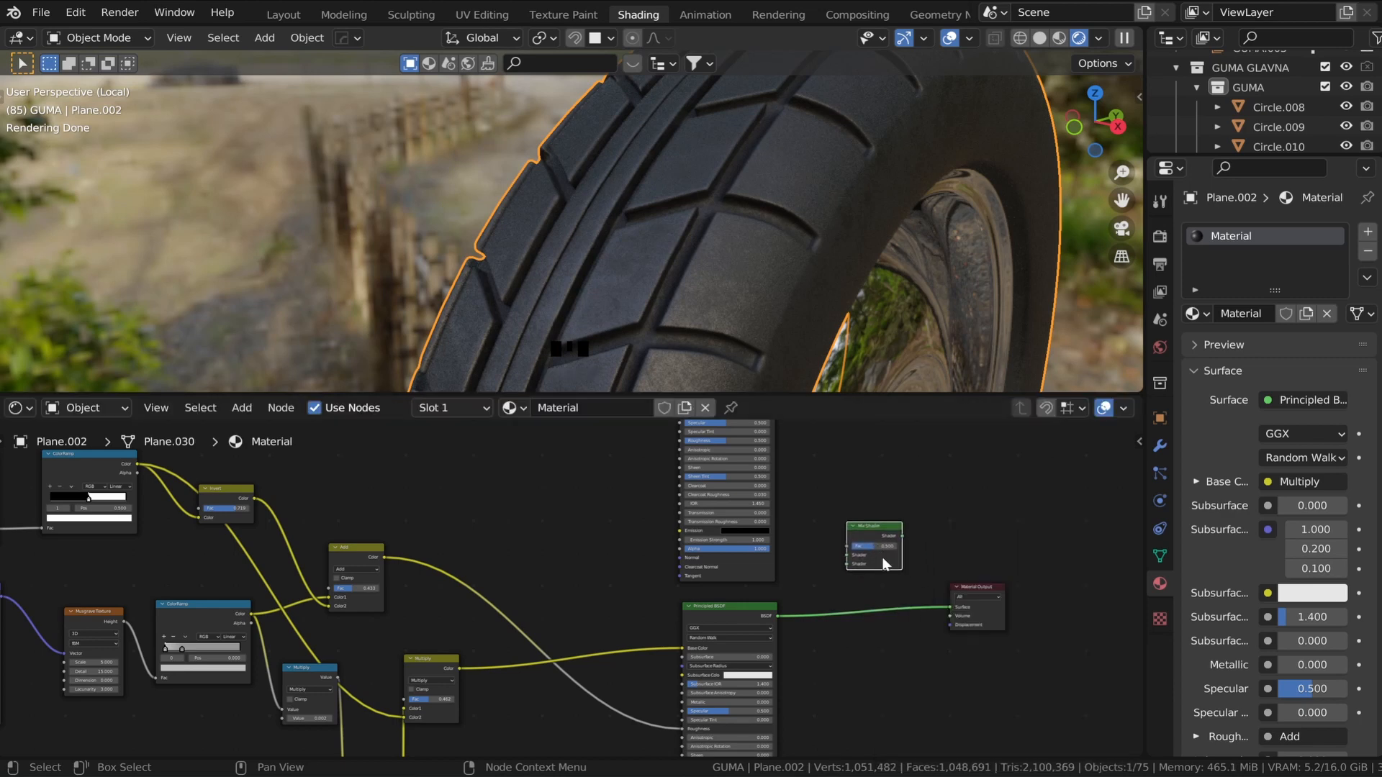
- Link the original Principled BSDF to the Mix Shader's first input and the duplicate to its second, and send the Mix Shader to the Material Output
drag(778, 615, 848, 554)
middle_drag(807, 515, 796, 655)
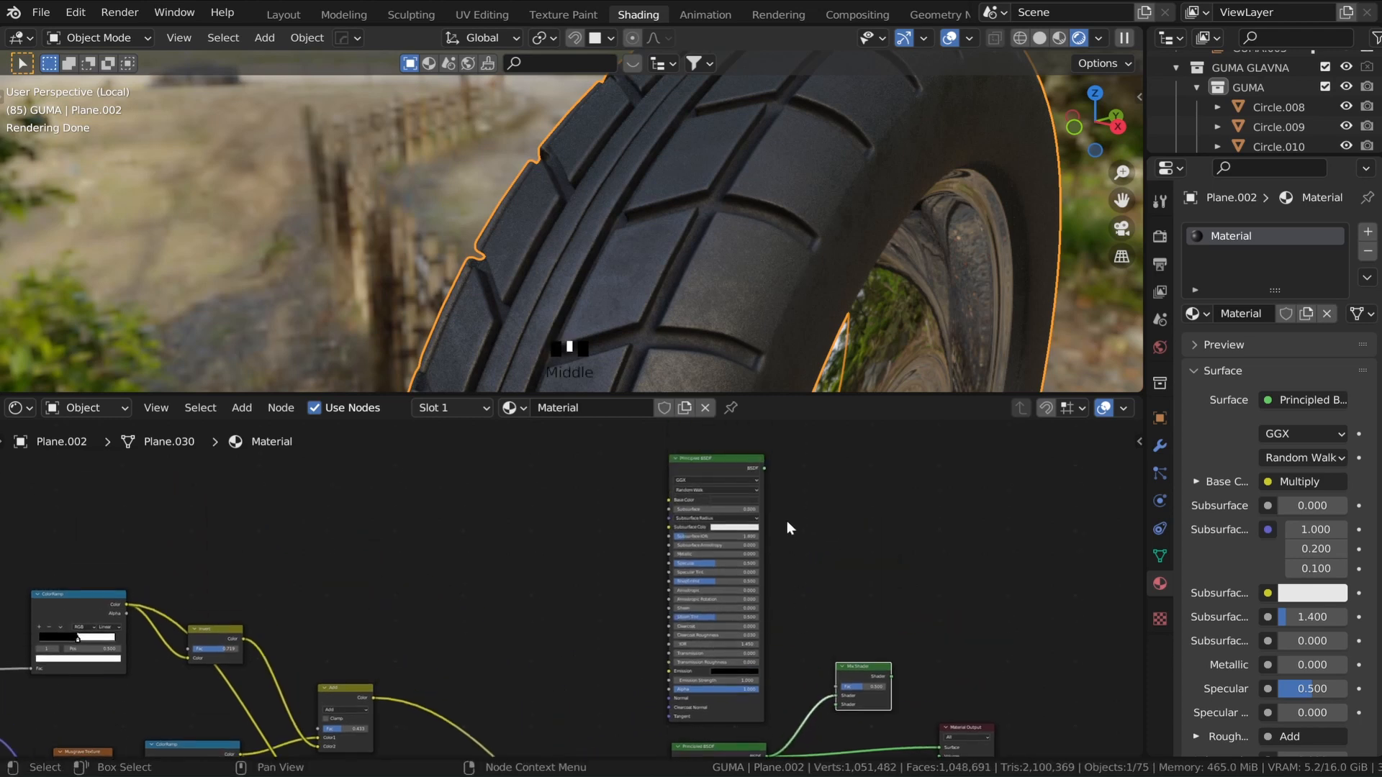
drag(763, 467, 836, 662)
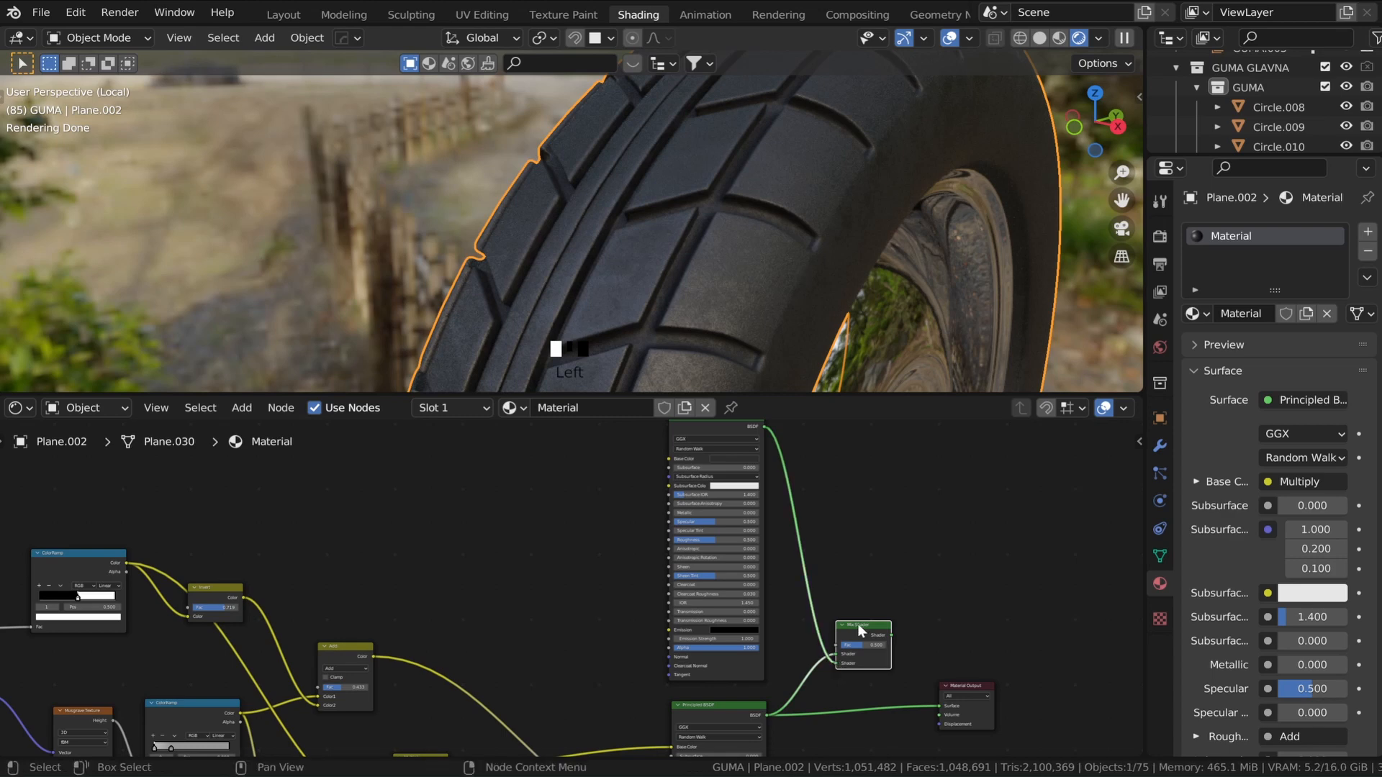
ctrl+shift+click(861, 623)
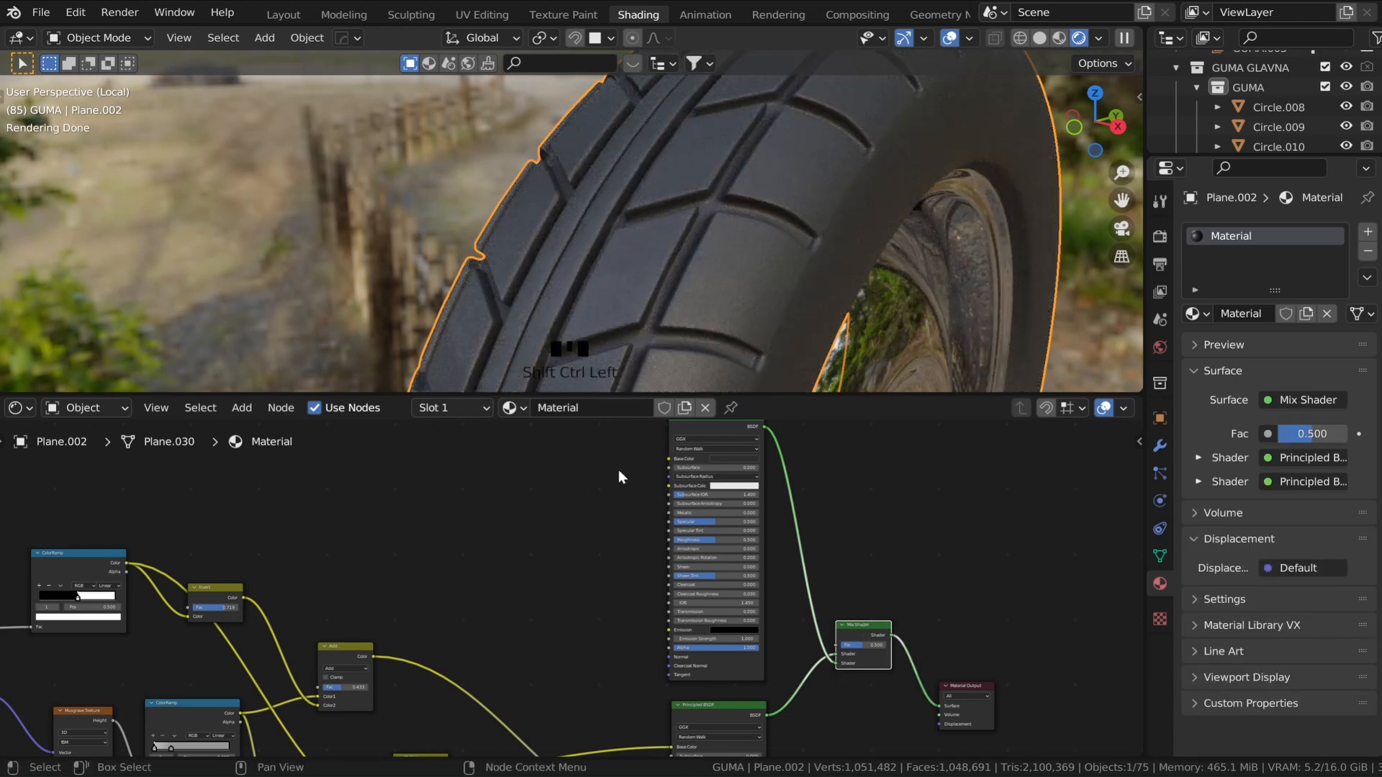
- Add a Noise Texture node beside the duplicated Principled BSDF
scroll(692, 606, up, 4)
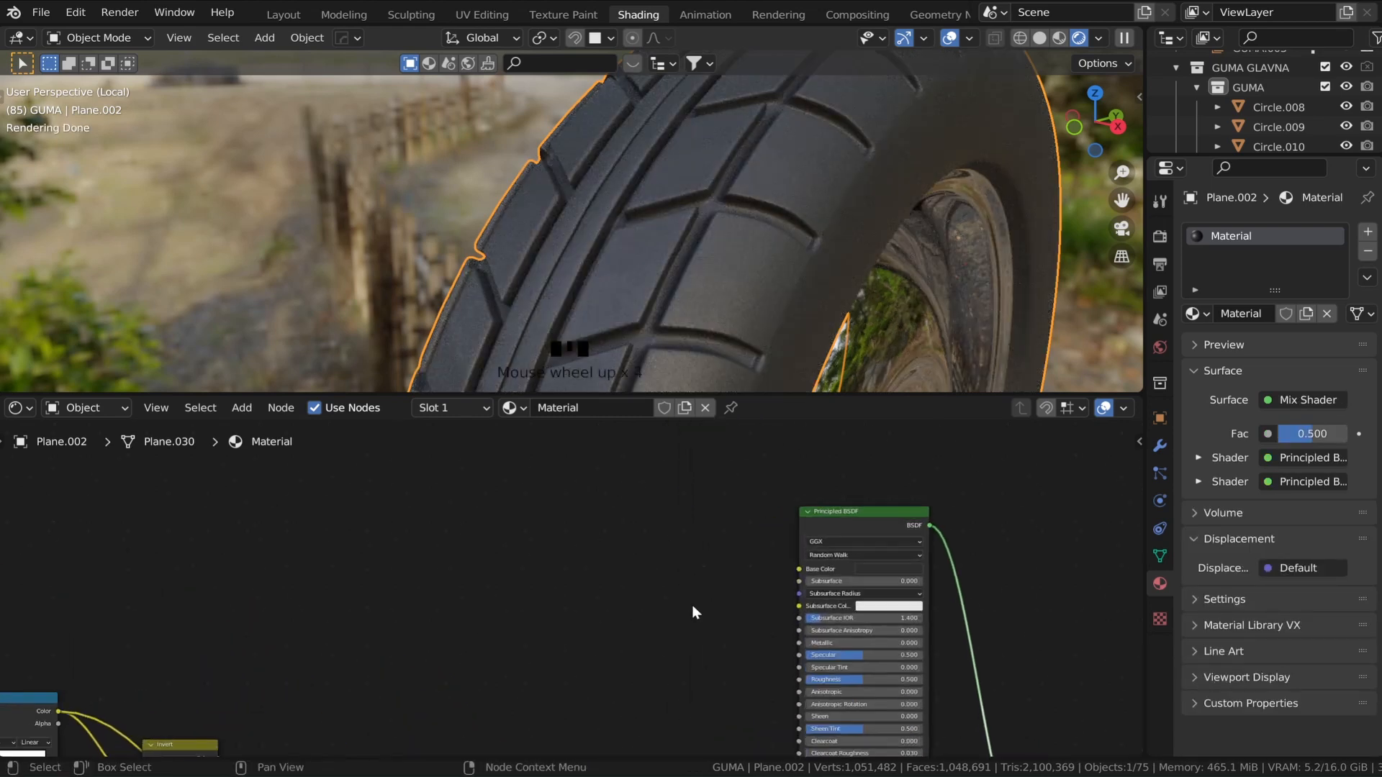
key(shift+a)
click(508, 569)
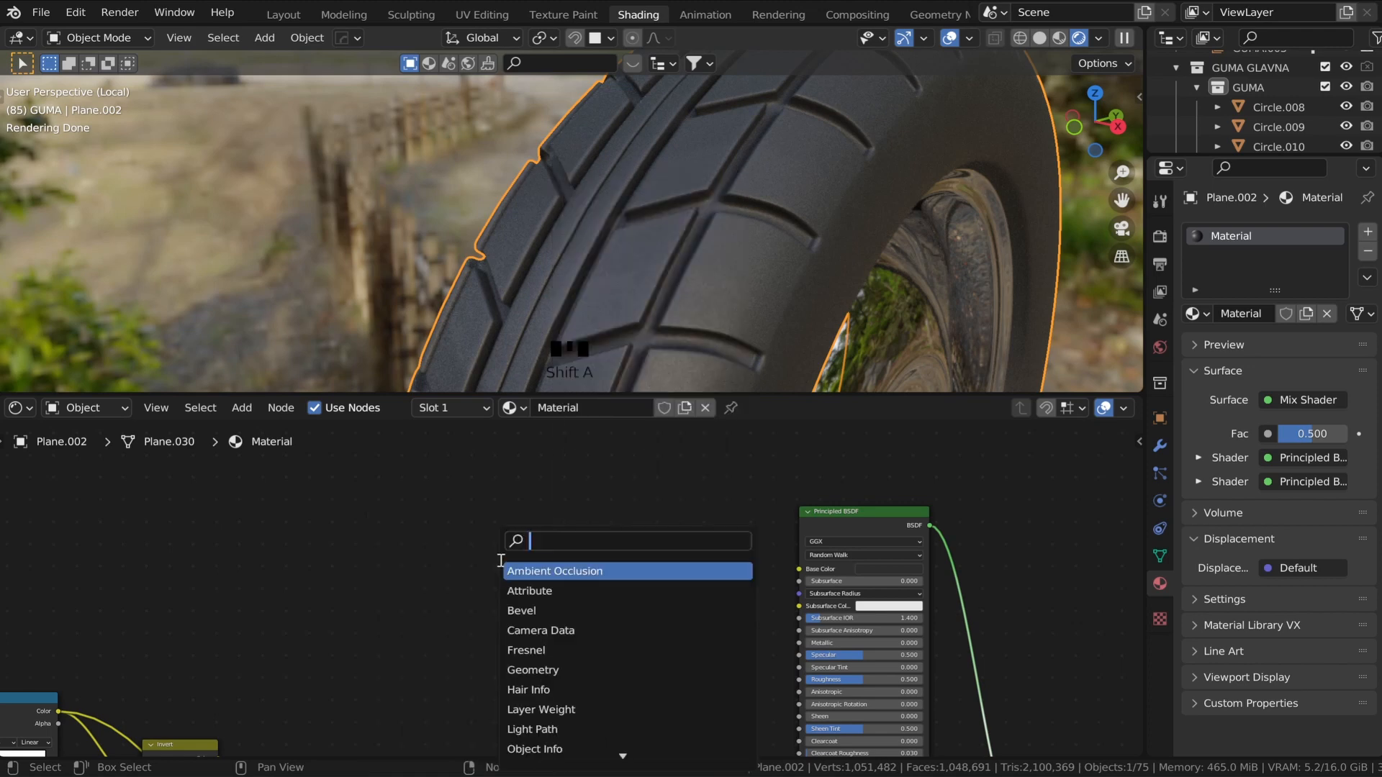
text(nois)
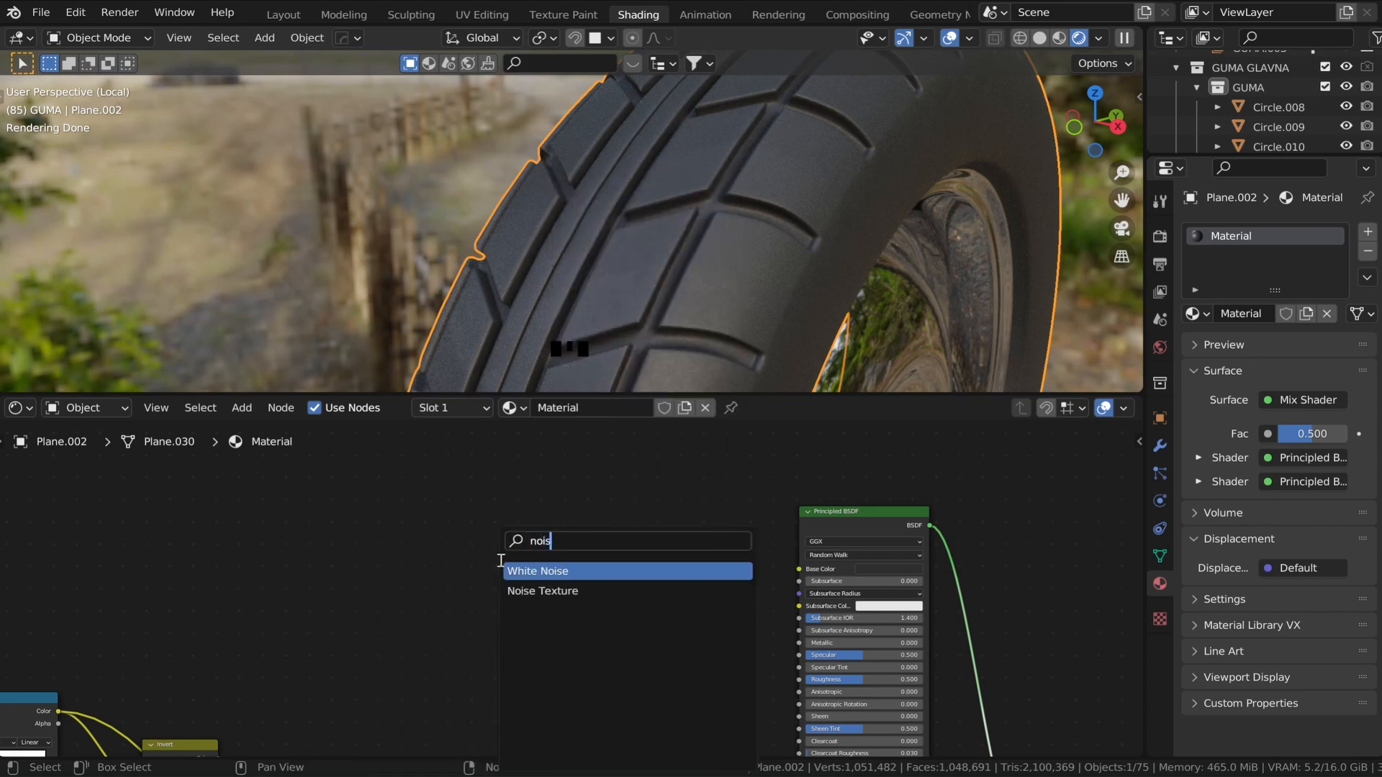
click(541, 587)
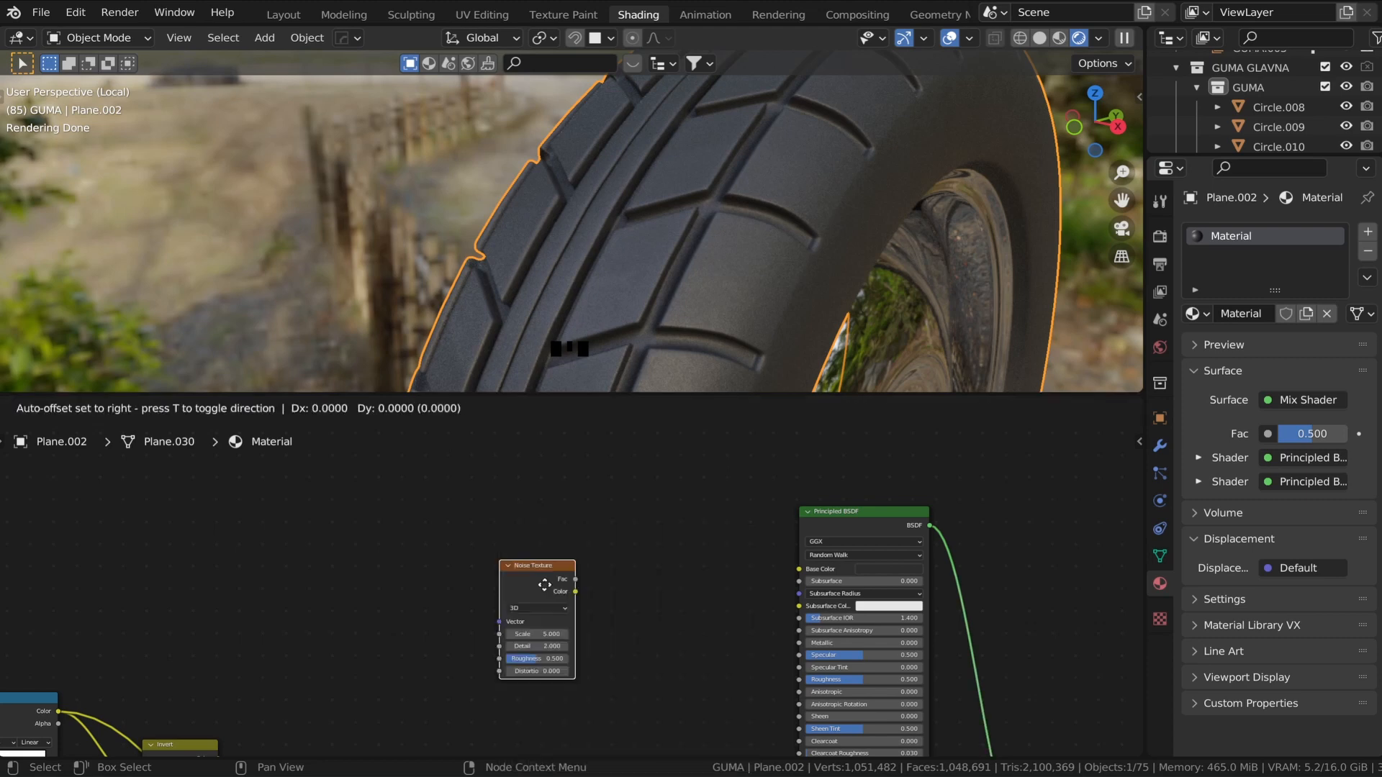
click(490, 576)
- Set the new Noise Texture's scale to 150, detail to 15 and roughness to 0
scroll(490, 576, up, 2)
scroll(504, 580, up, 1)
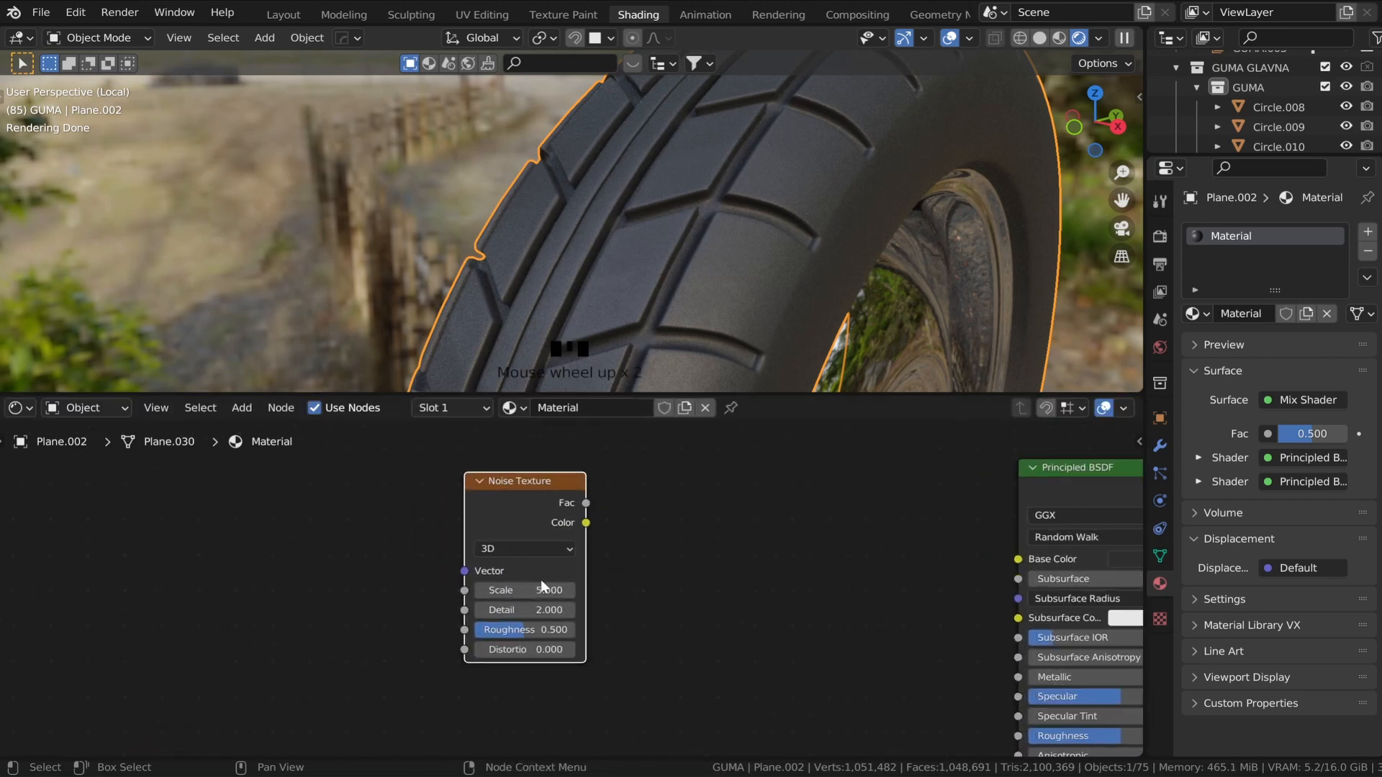
click(541, 591)
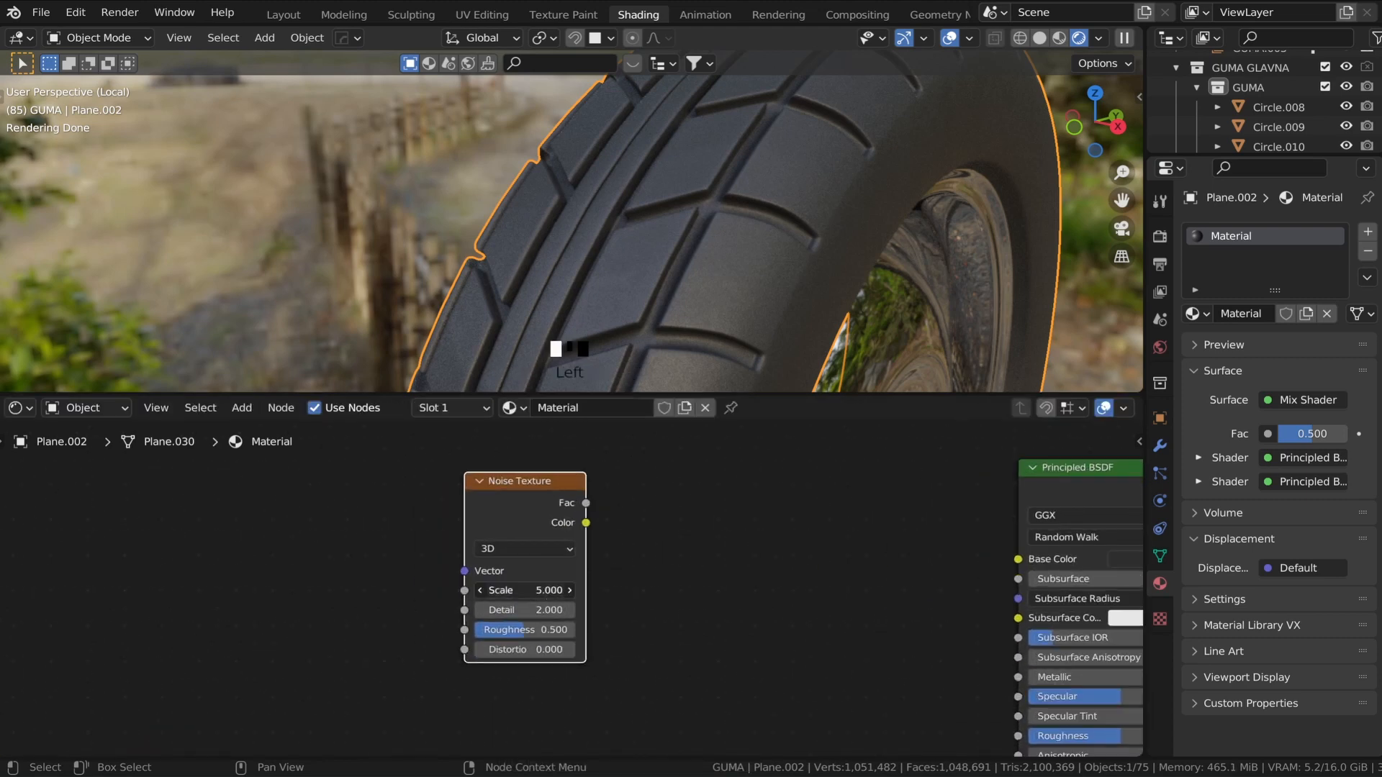
key(Return)
click(540, 609)
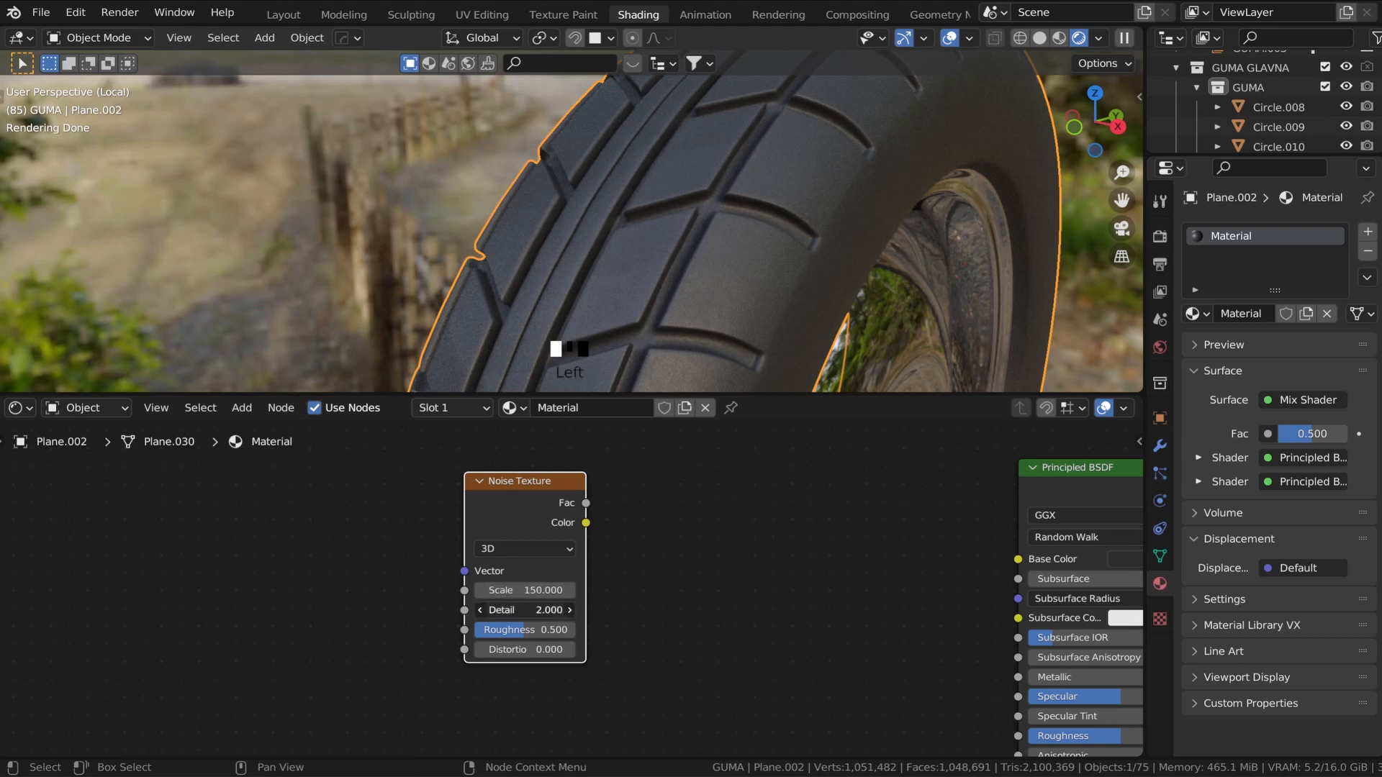
text(15)
key(Return)
click(534, 626)
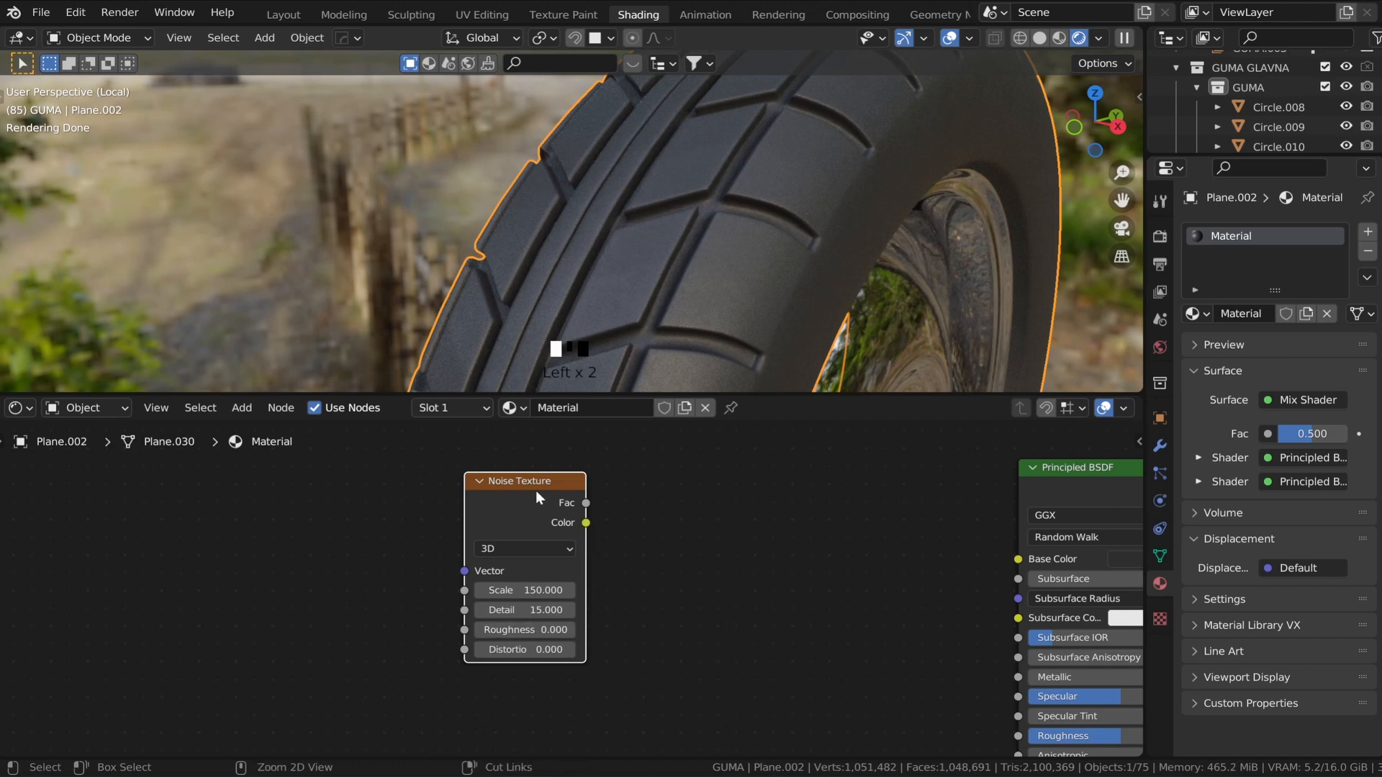
- Add a ColorRamp after the Noise Texture, feed it the noise Fac, and link its Color to the duplicated Principled BSDF's Base Color
key(shift+a)
click(659, 504)
text(colo)
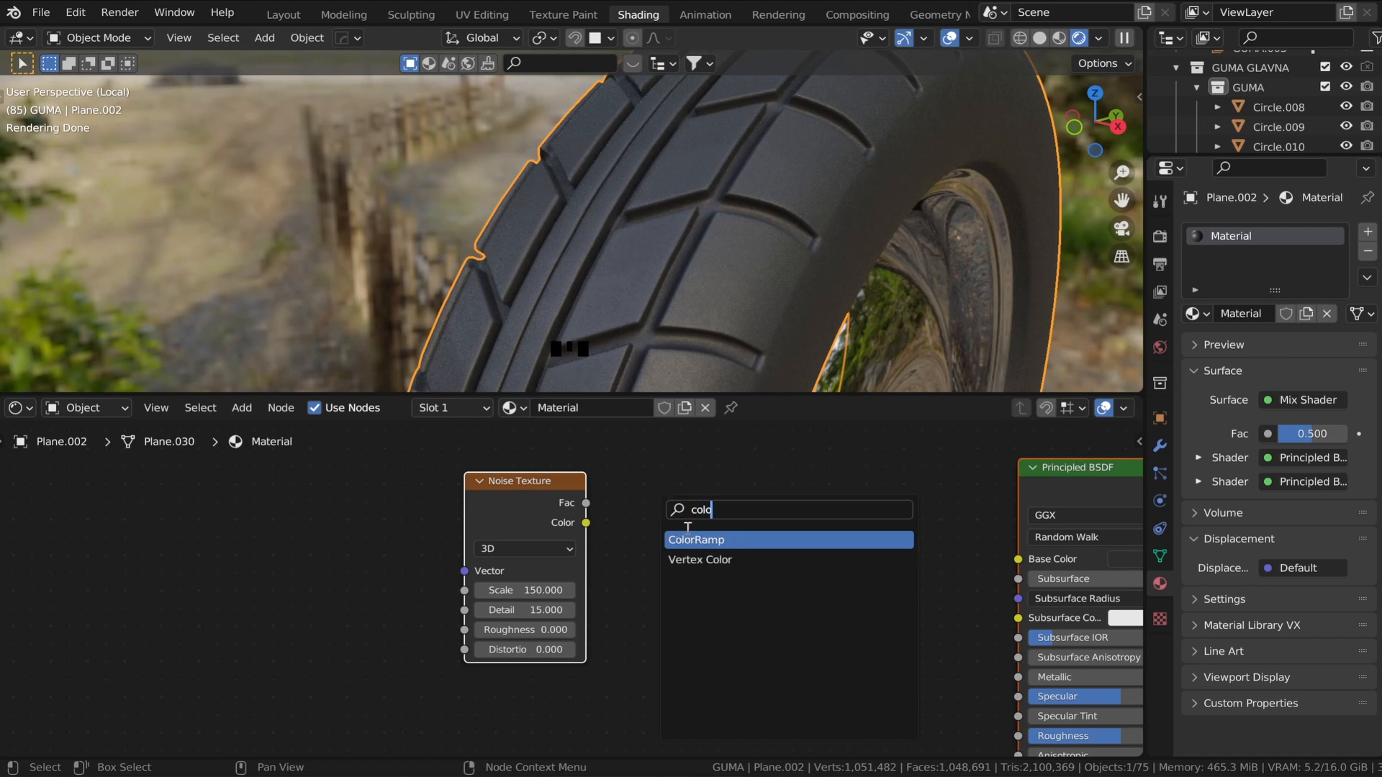
key(Return)
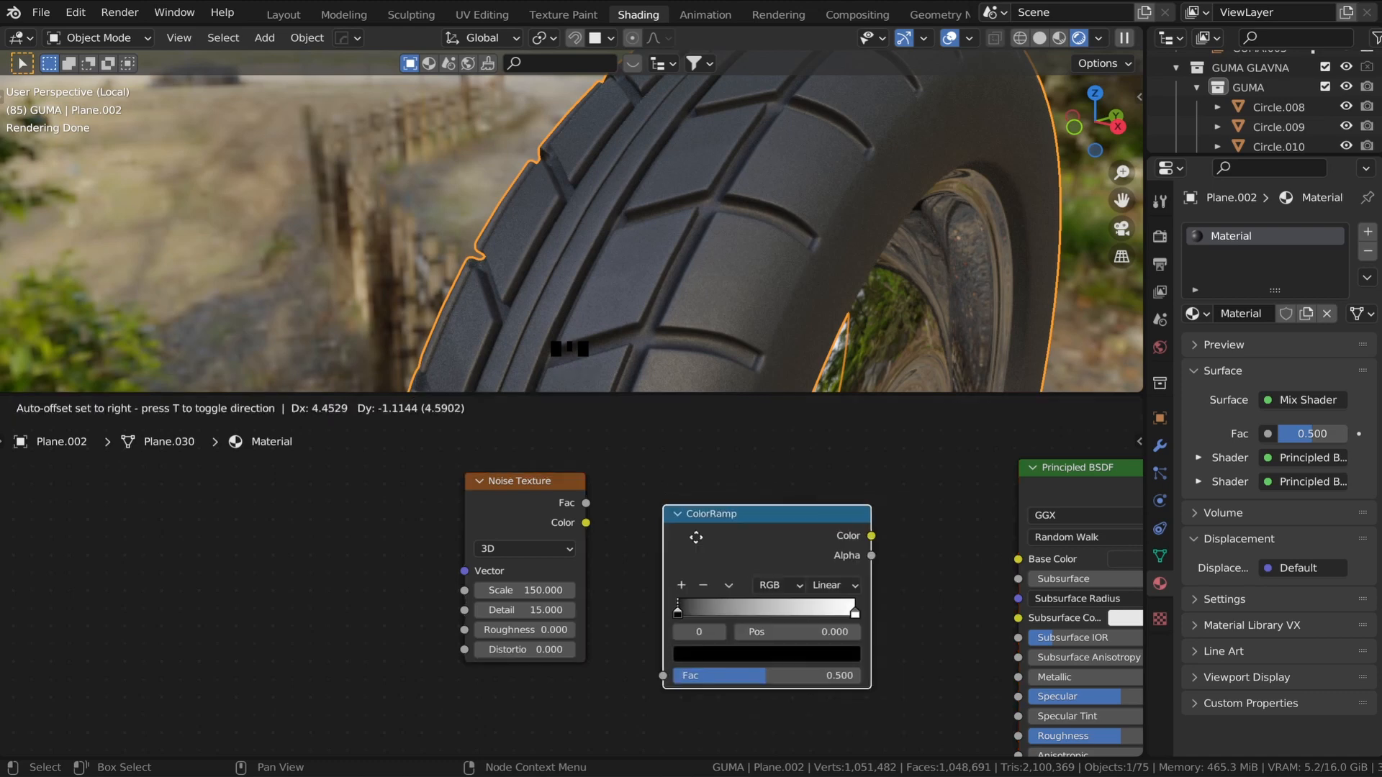
click(640, 507)
drag(587, 503, 722, 617)
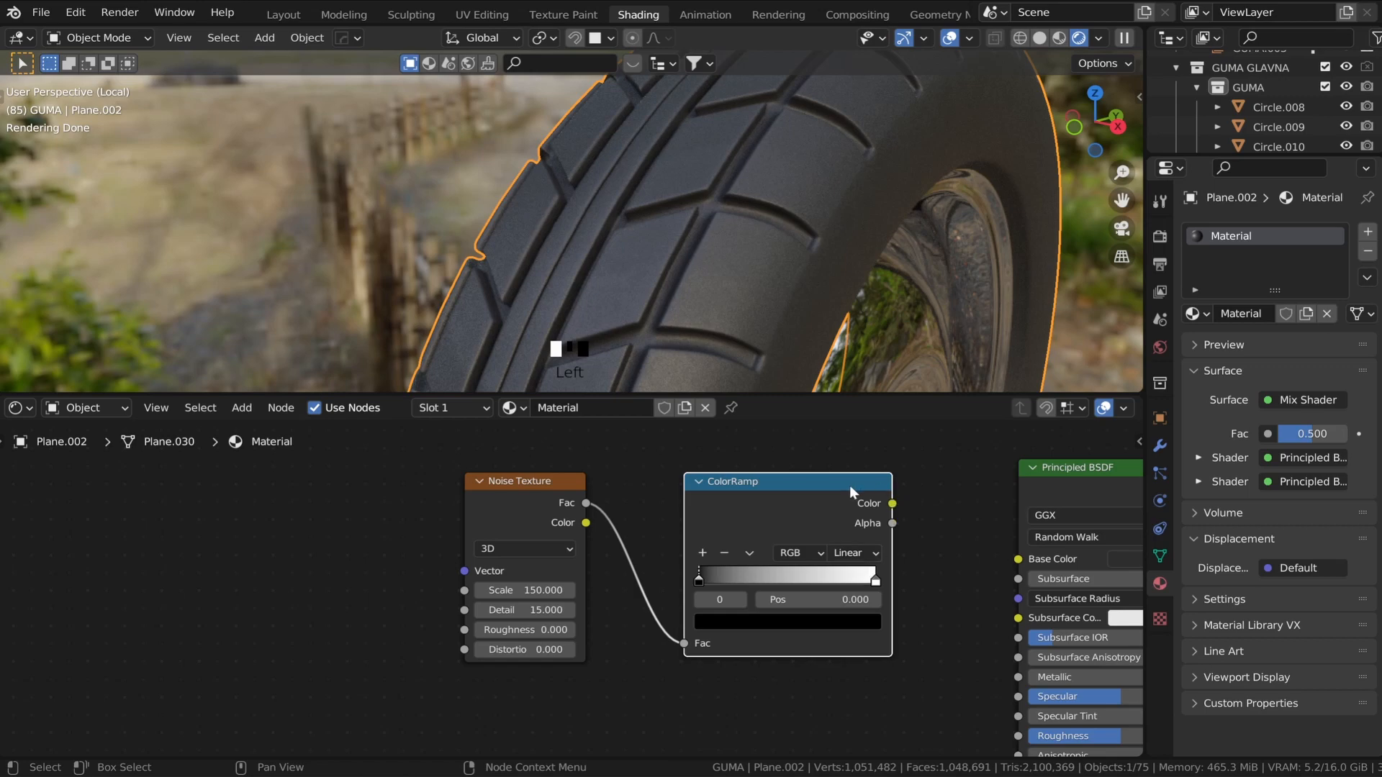
drag(893, 503, 1019, 560)
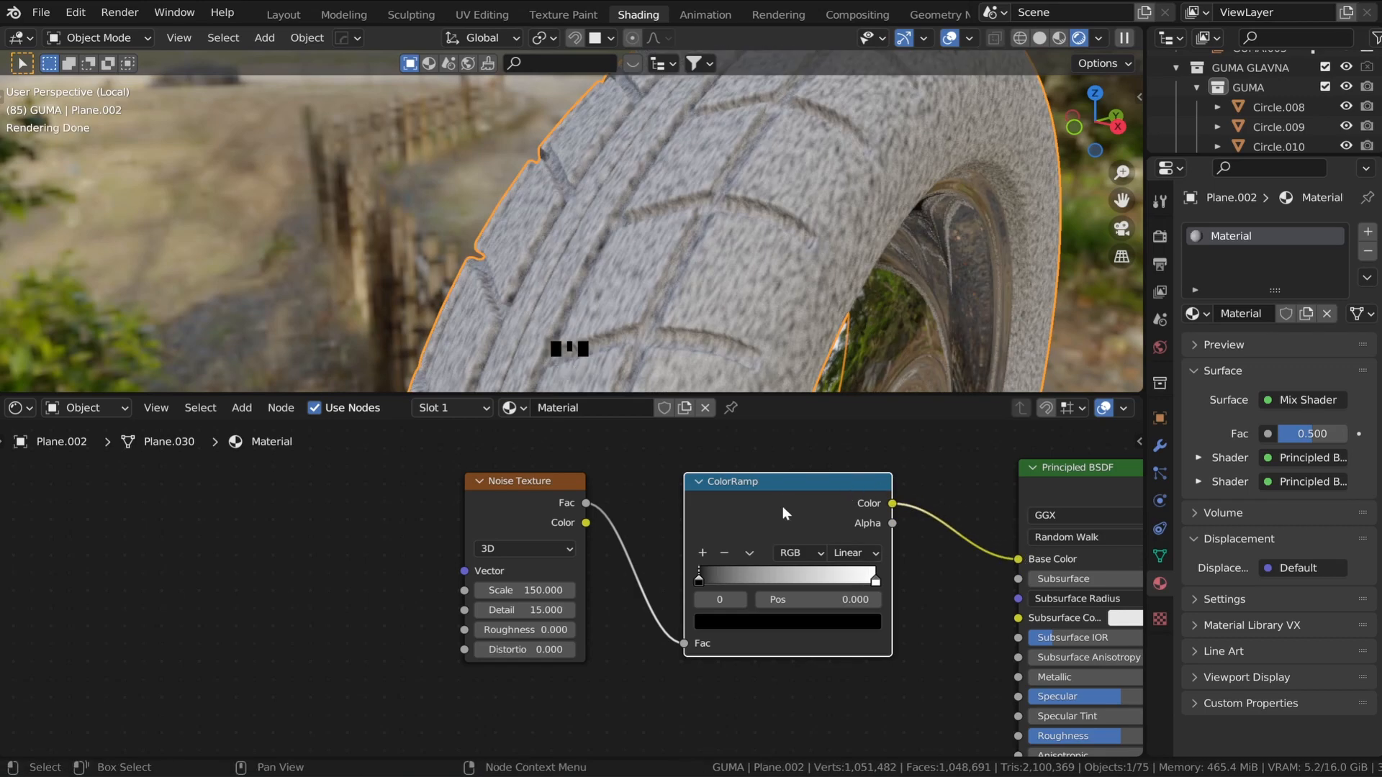
- Set the Noise Texture's scale to 1500 and inspect the finer speckle on the tire up close
click(526, 591)
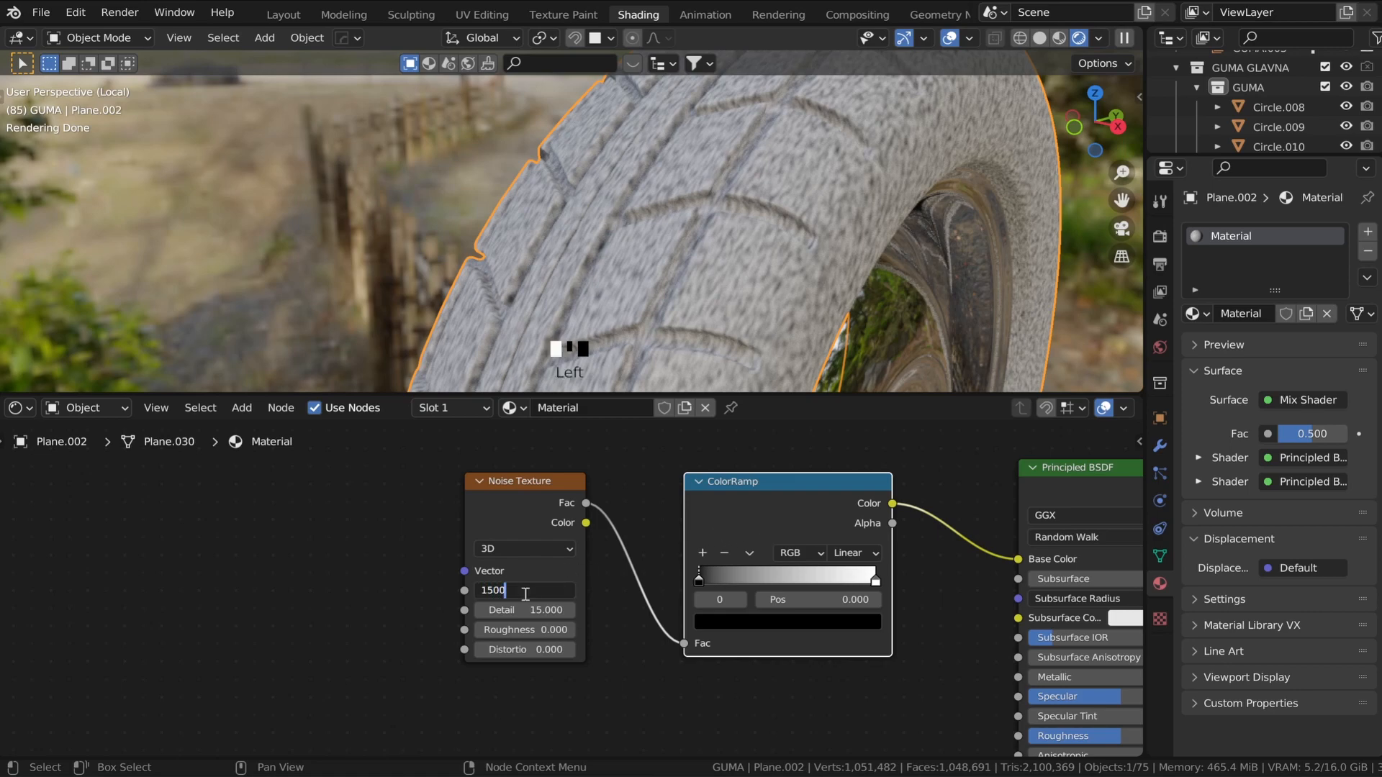
text(1500)
key(Return)
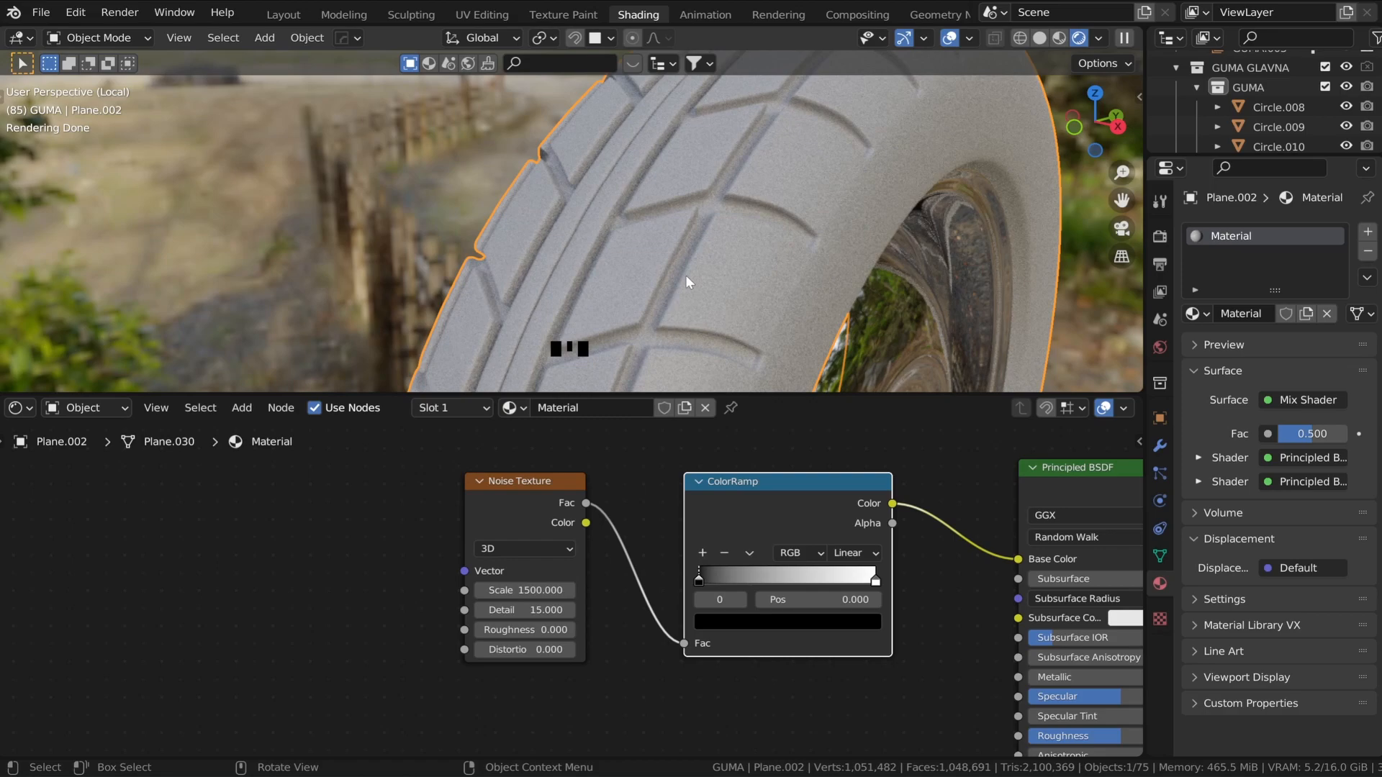
scroll(685, 283, up, 5)
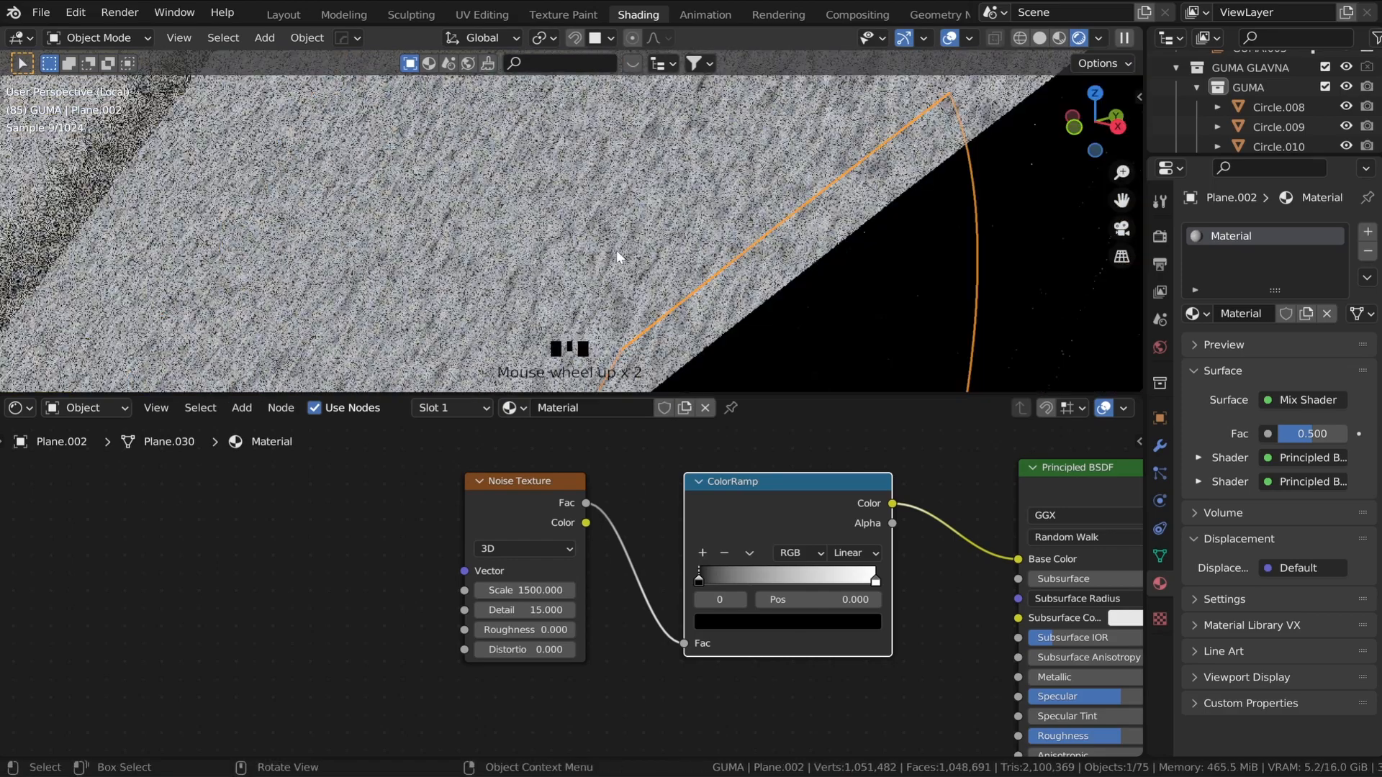
scroll(617, 257, down, 5)
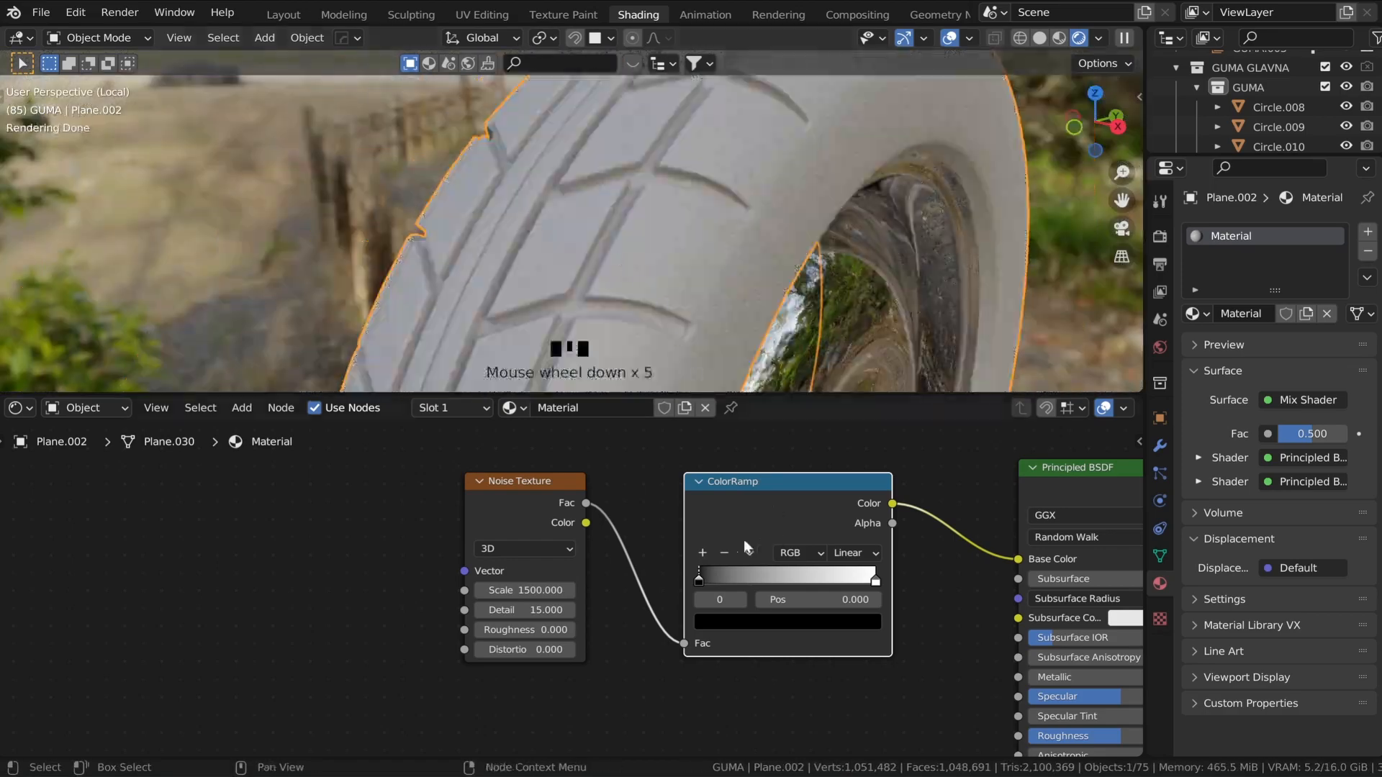
- Reverse the noise ColorRamp with the white stop at 0.026 and the black stop at 0.402, using B-Spline interpolation
drag(875, 585, 676, 597)
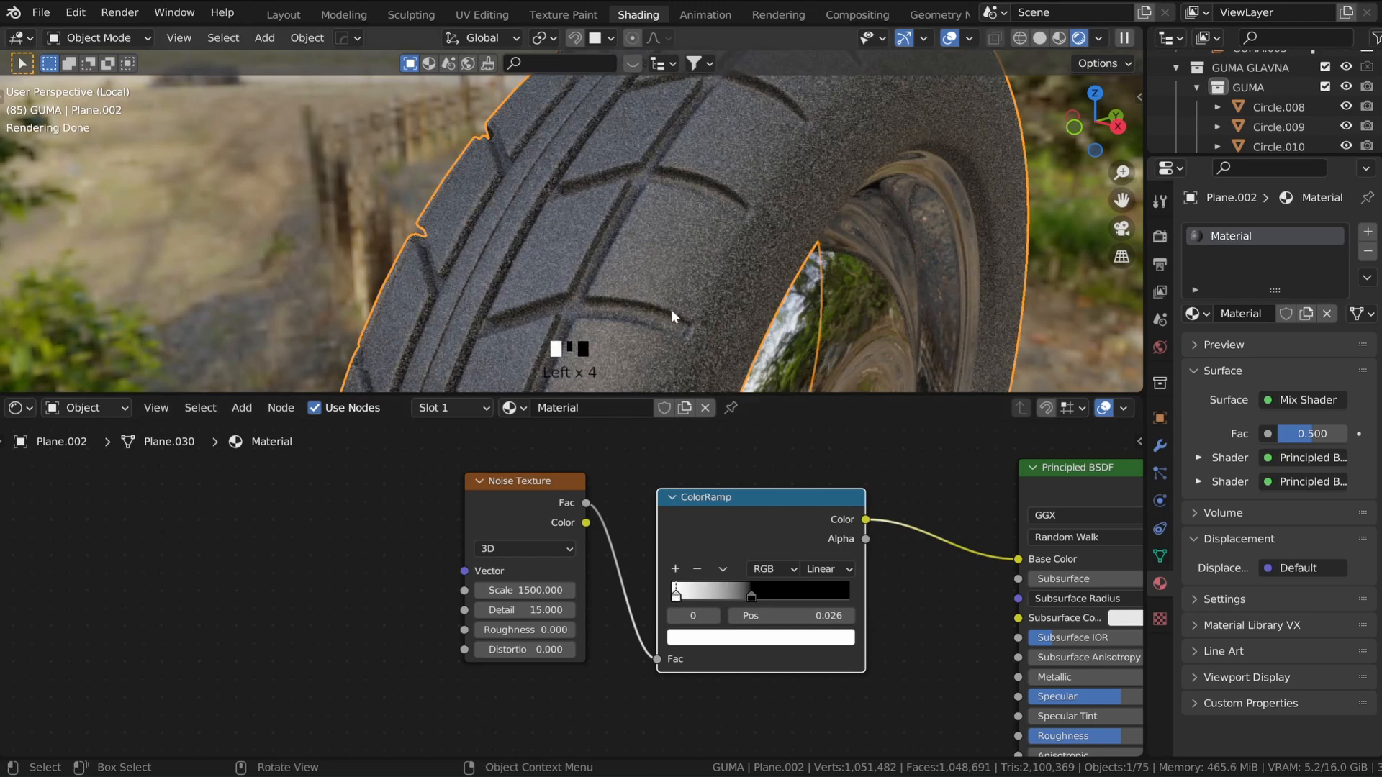
scroll(678, 267, up, 2)
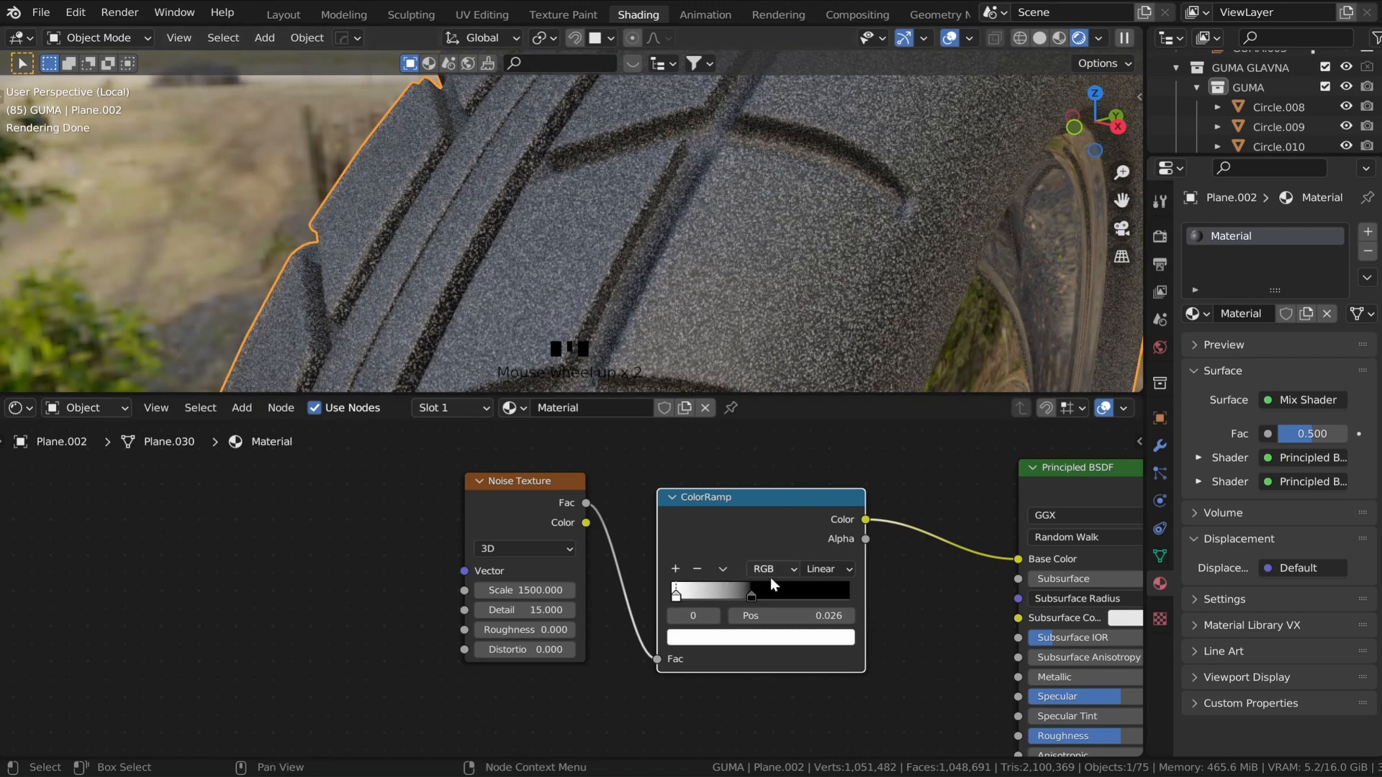
click(743, 599)
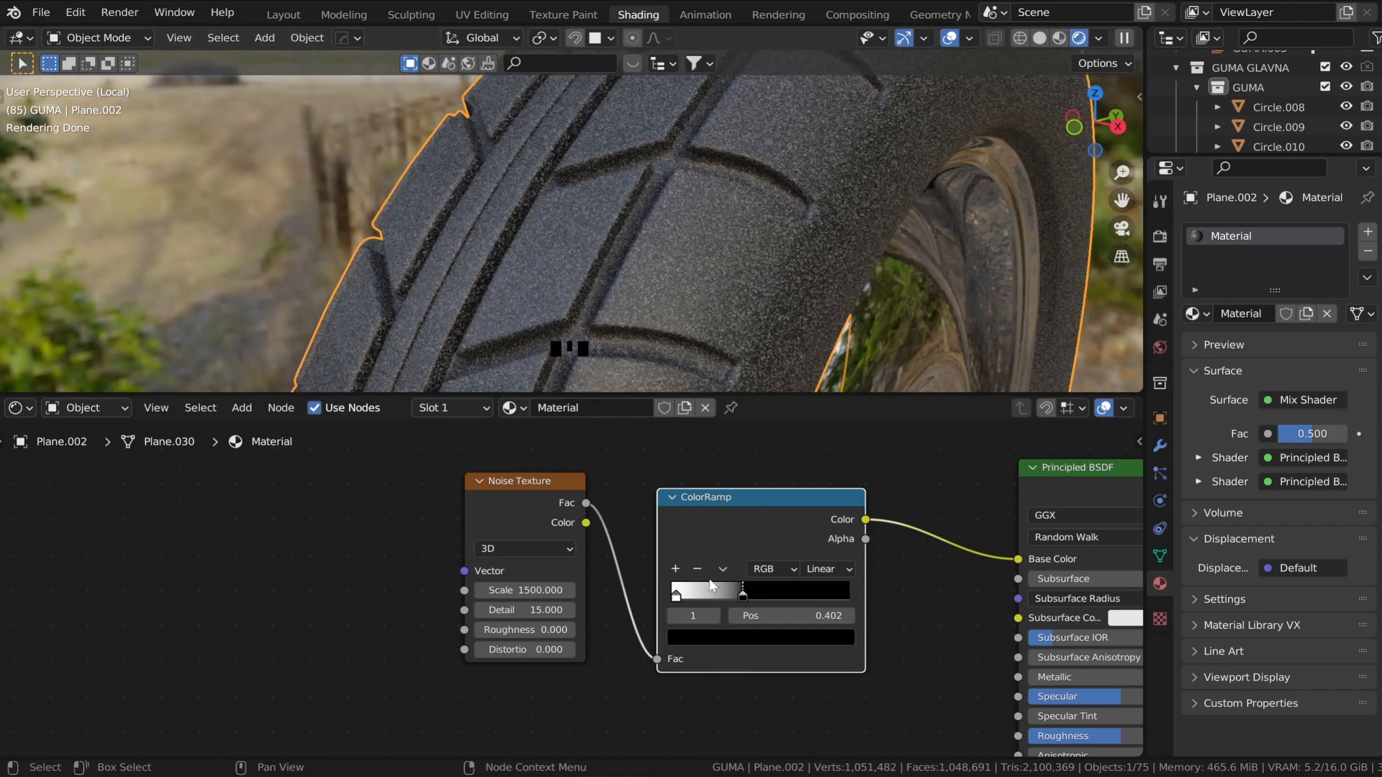
click(813, 570)
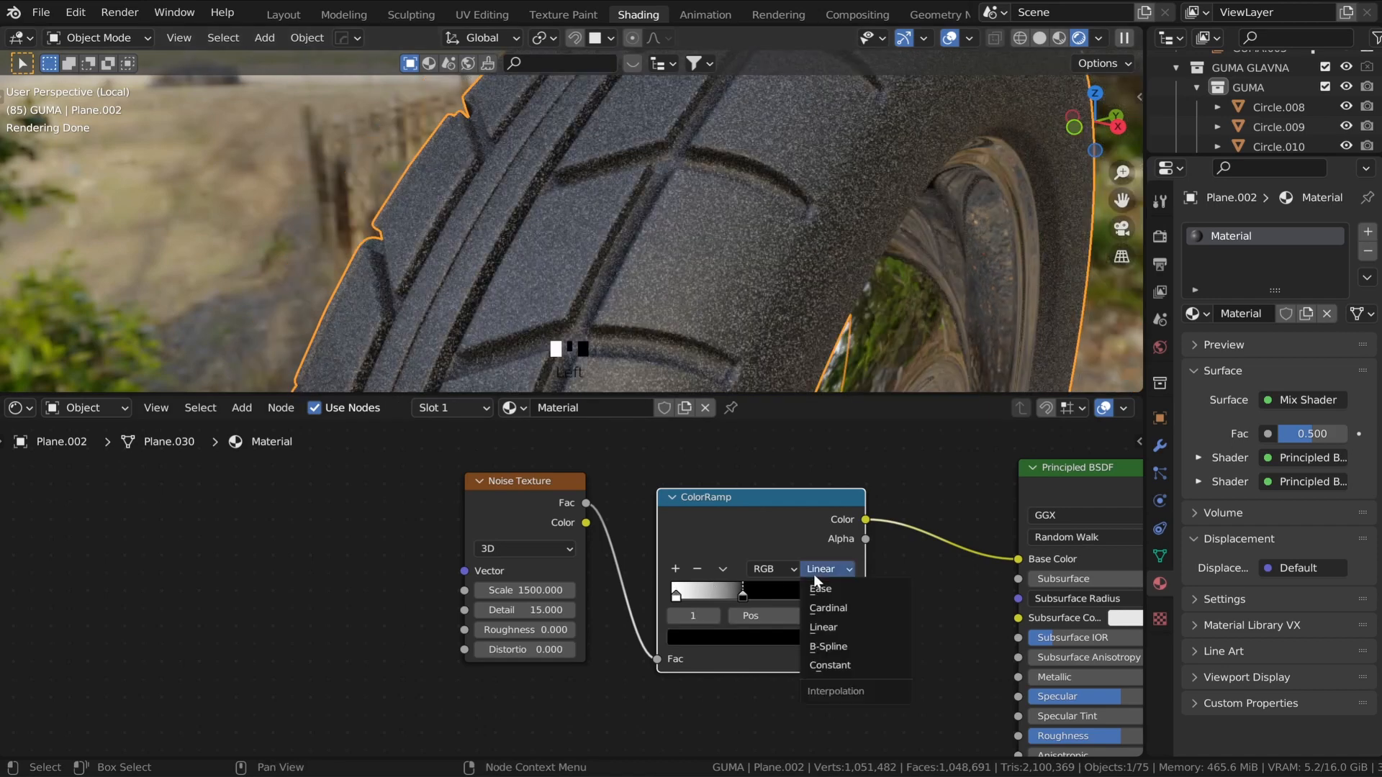
click(837, 646)
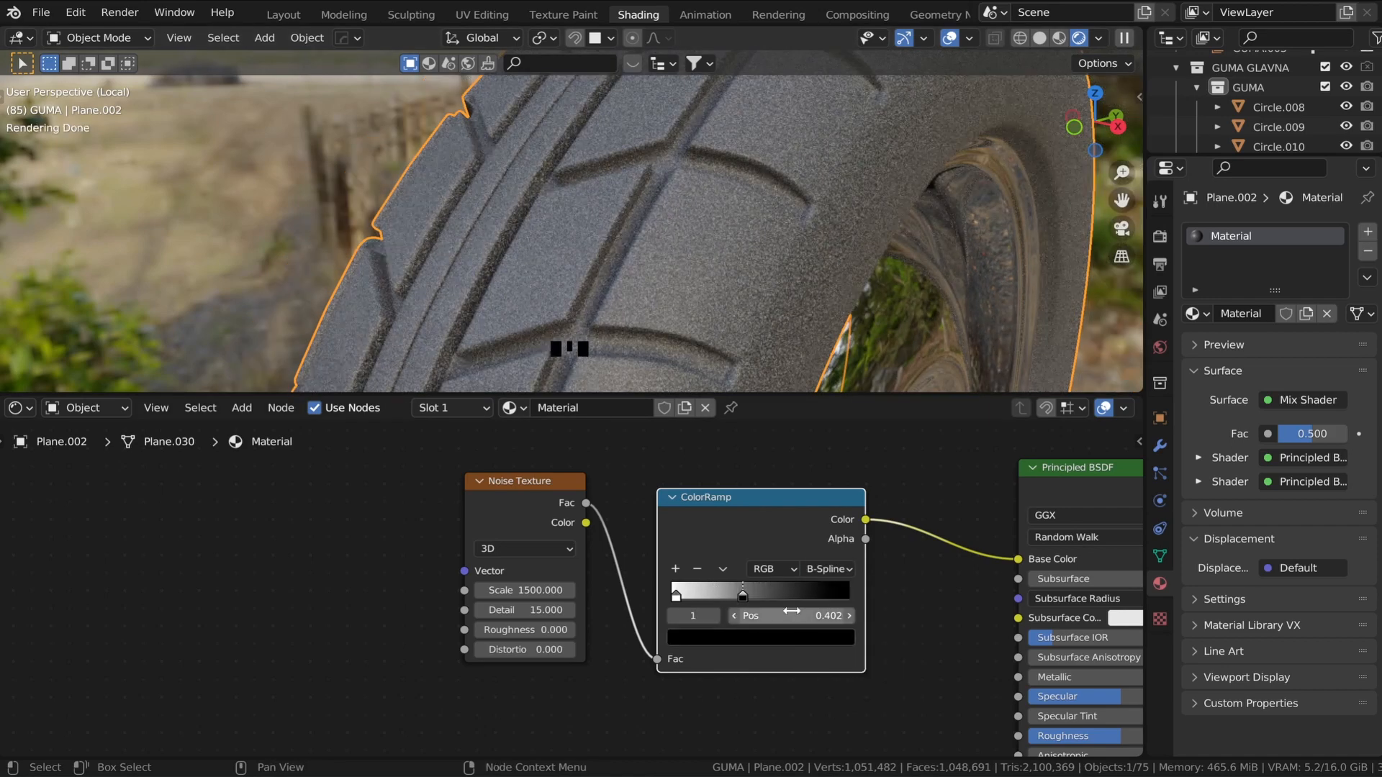
- Lighten the noise ColorRamp's black stop to dark grey, placing it at 0.273 and the white stop at 0.008
click(804, 636)
click(825, 502)
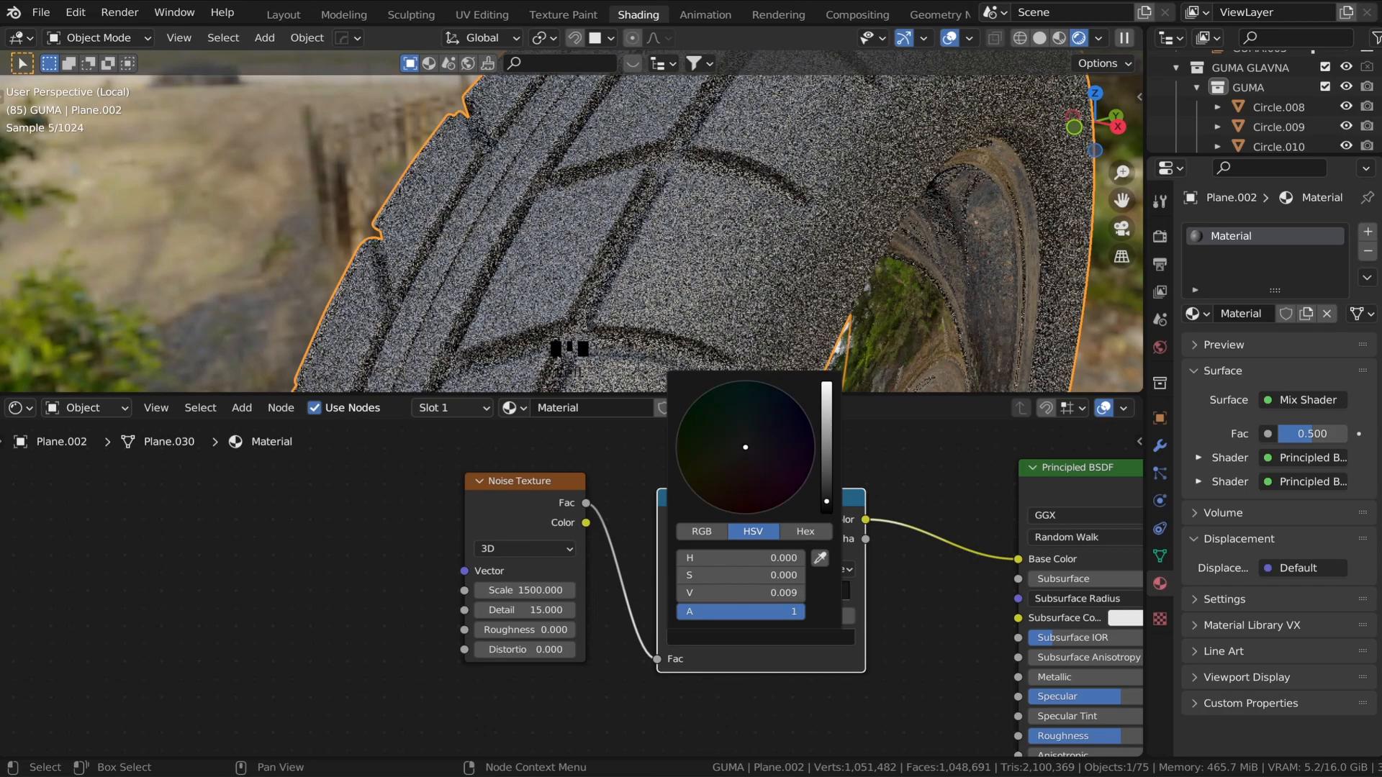
drag(826, 501, 826, 498)
middle_drag(538, 242, 668, 275)
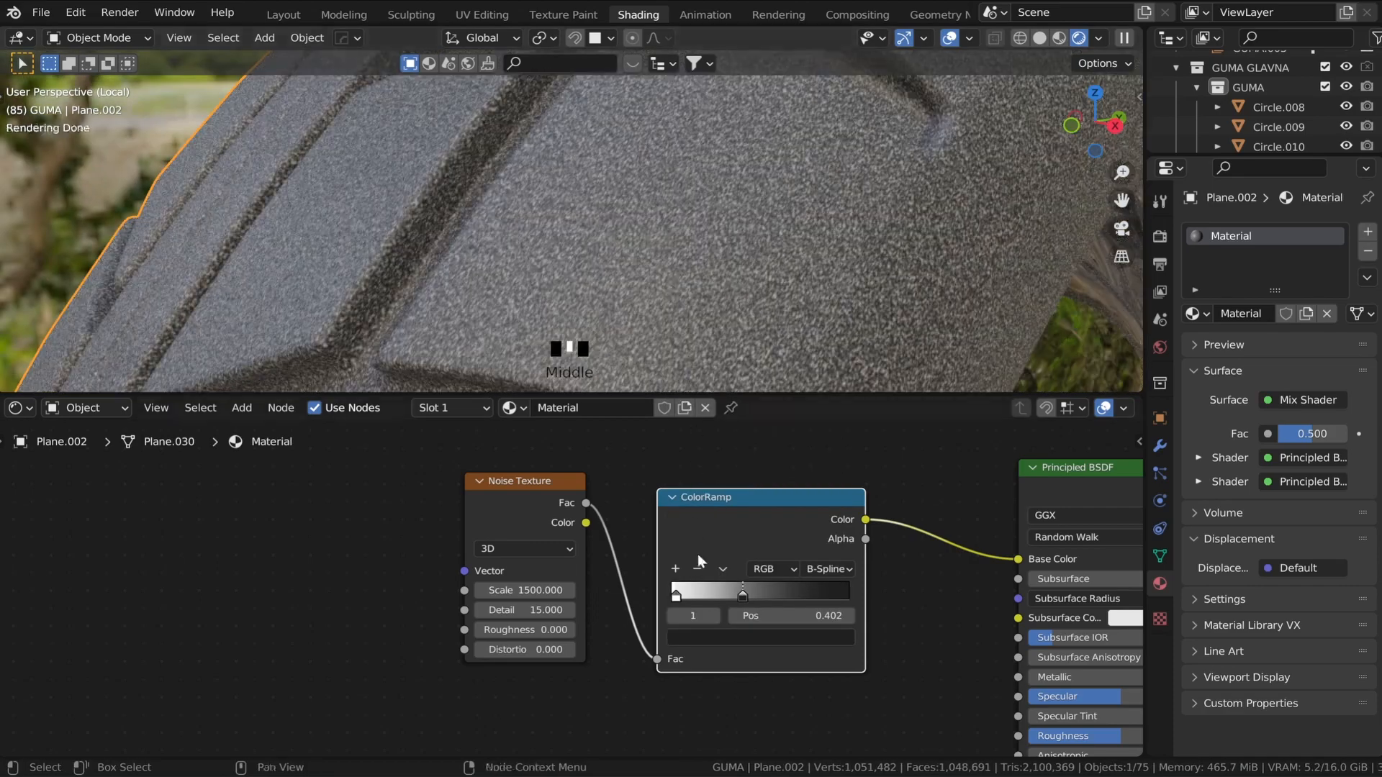
drag(739, 594, 714, 594)
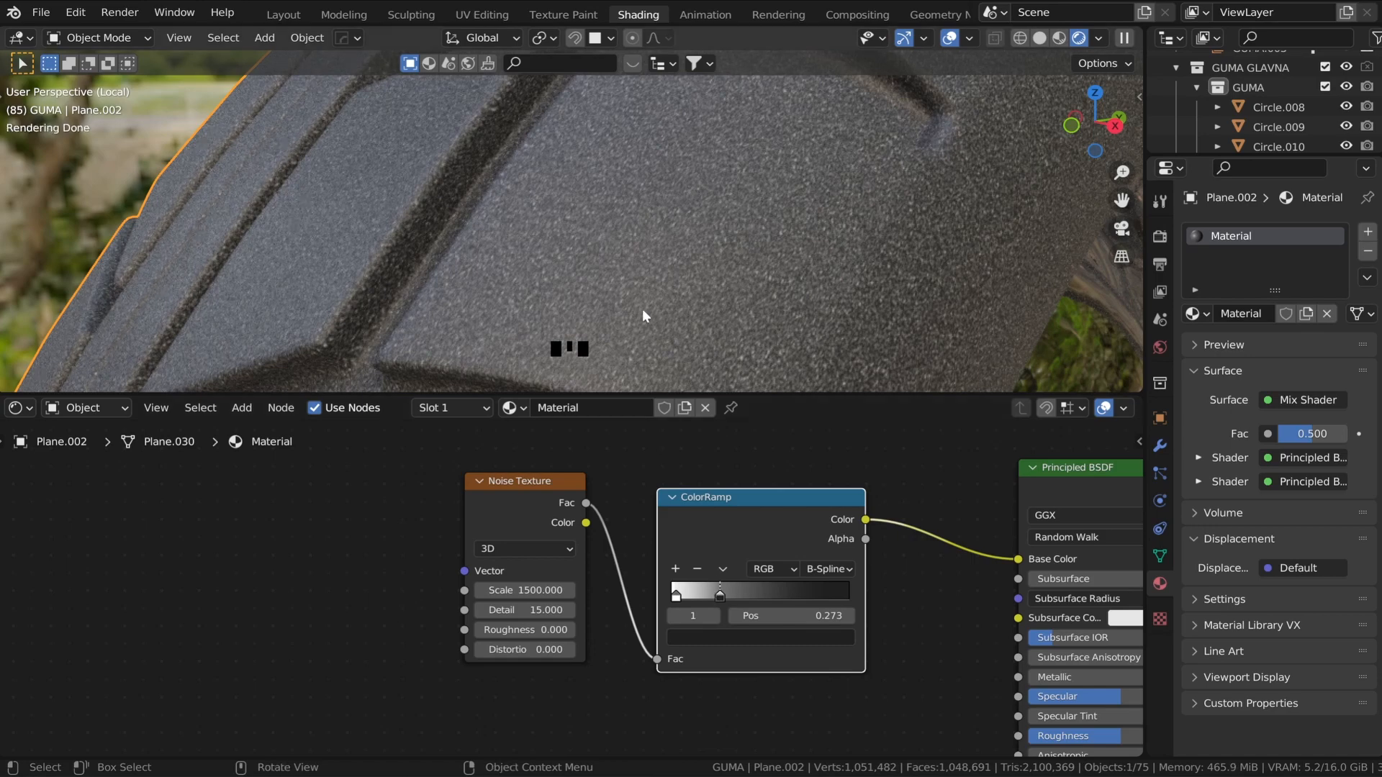
scroll(618, 678, down, 5)
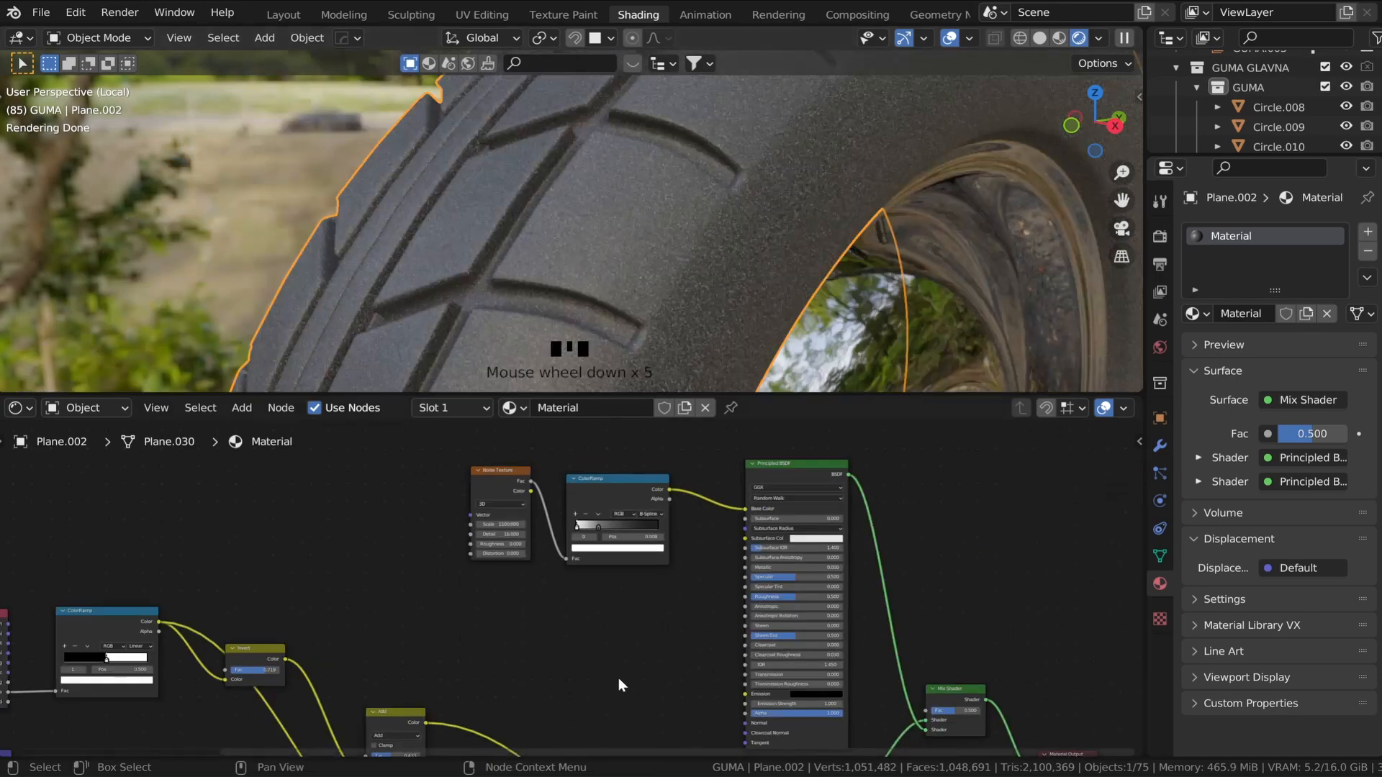
- Set the duplicated Principled BSDF's roughness to 1.000
scroll(619, 678, down, 2)
middle_drag(619, 678, 670, 669)
scroll(652, 547, up, 2)
scroll(640, 555, up, 3)
middle_drag(748, 579, 687, 727)
scroll(682, 673, up, 4)
drag(856, 598, 947, 597)
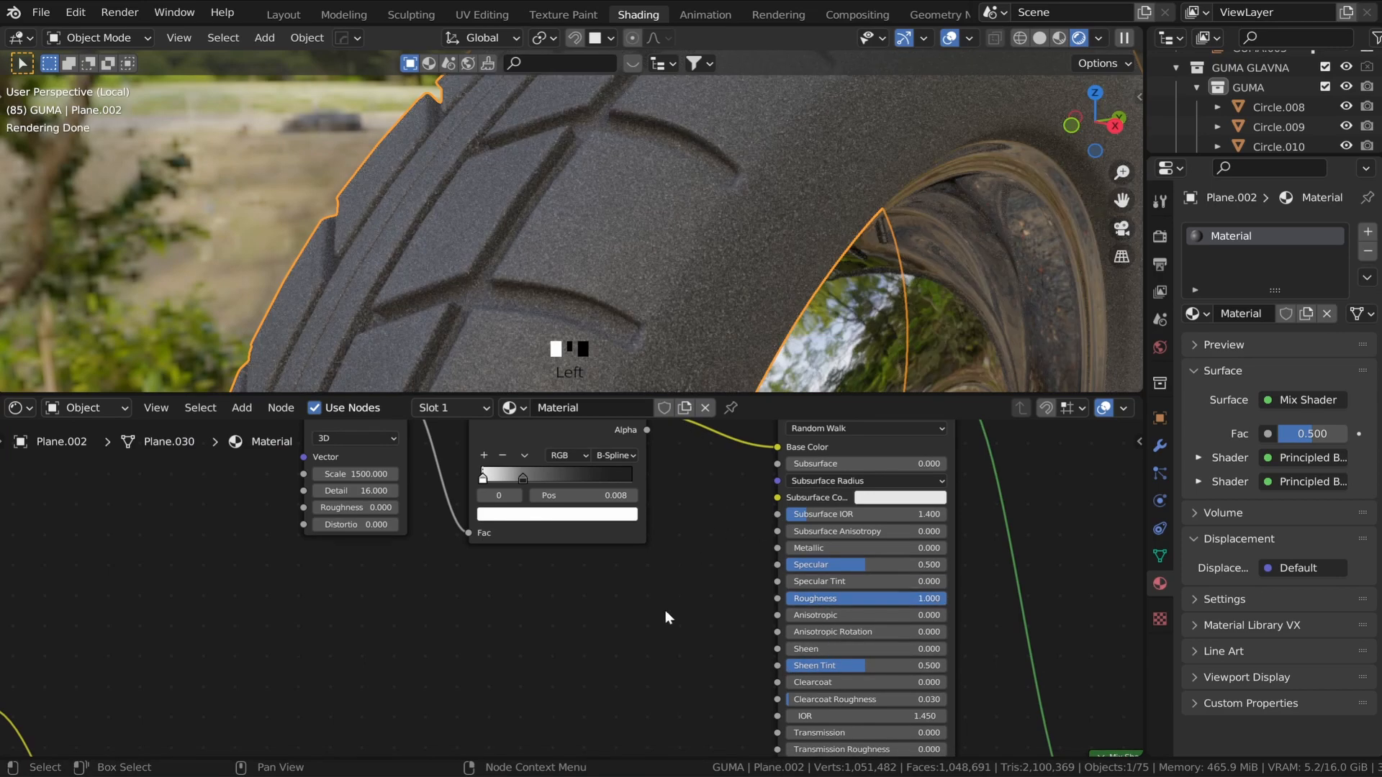
- Link the Bump node's Normal output to the duplicated Principled BSDF's Normal input
scroll(670, 604, down, 6)
middle_drag(650, 638, 700, 522)
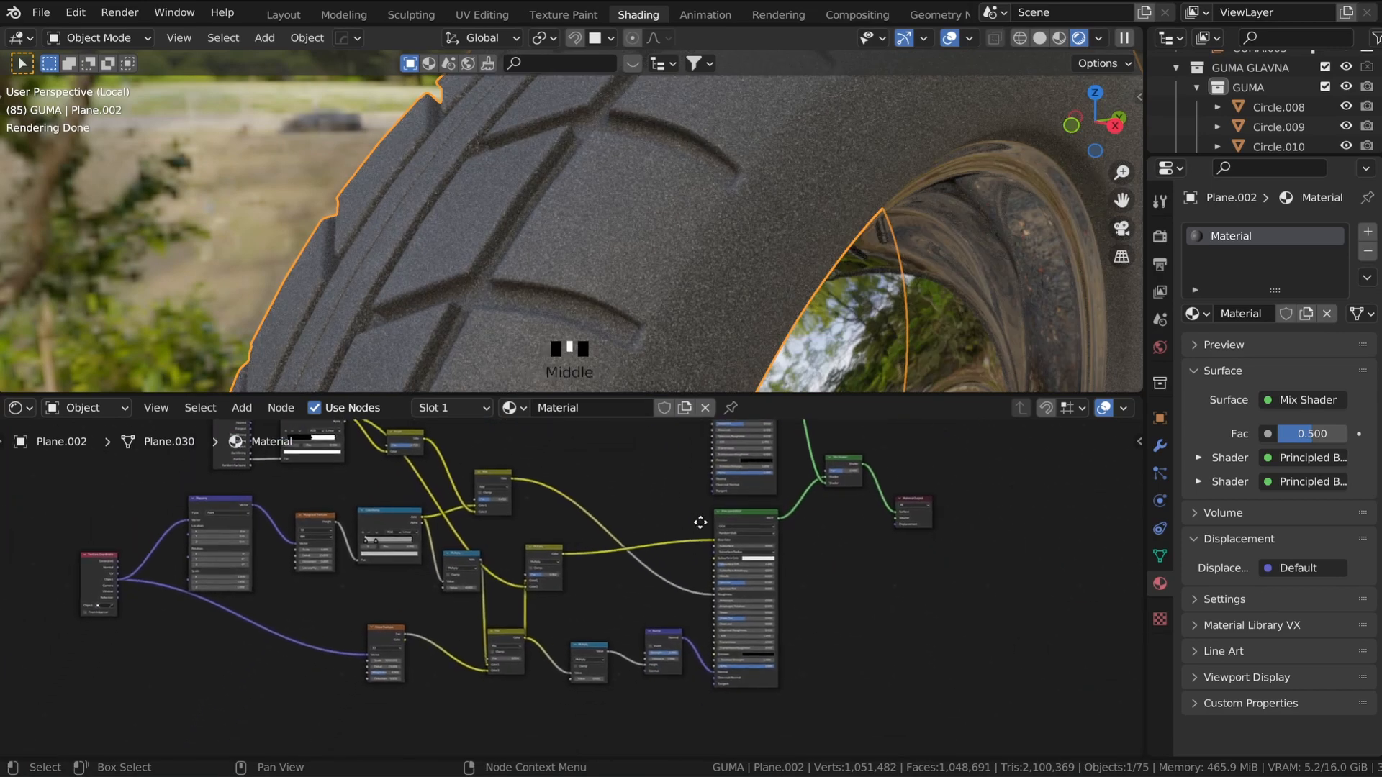
scroll(657, 632, up, 6)
drag(749, 666, 797, 570)
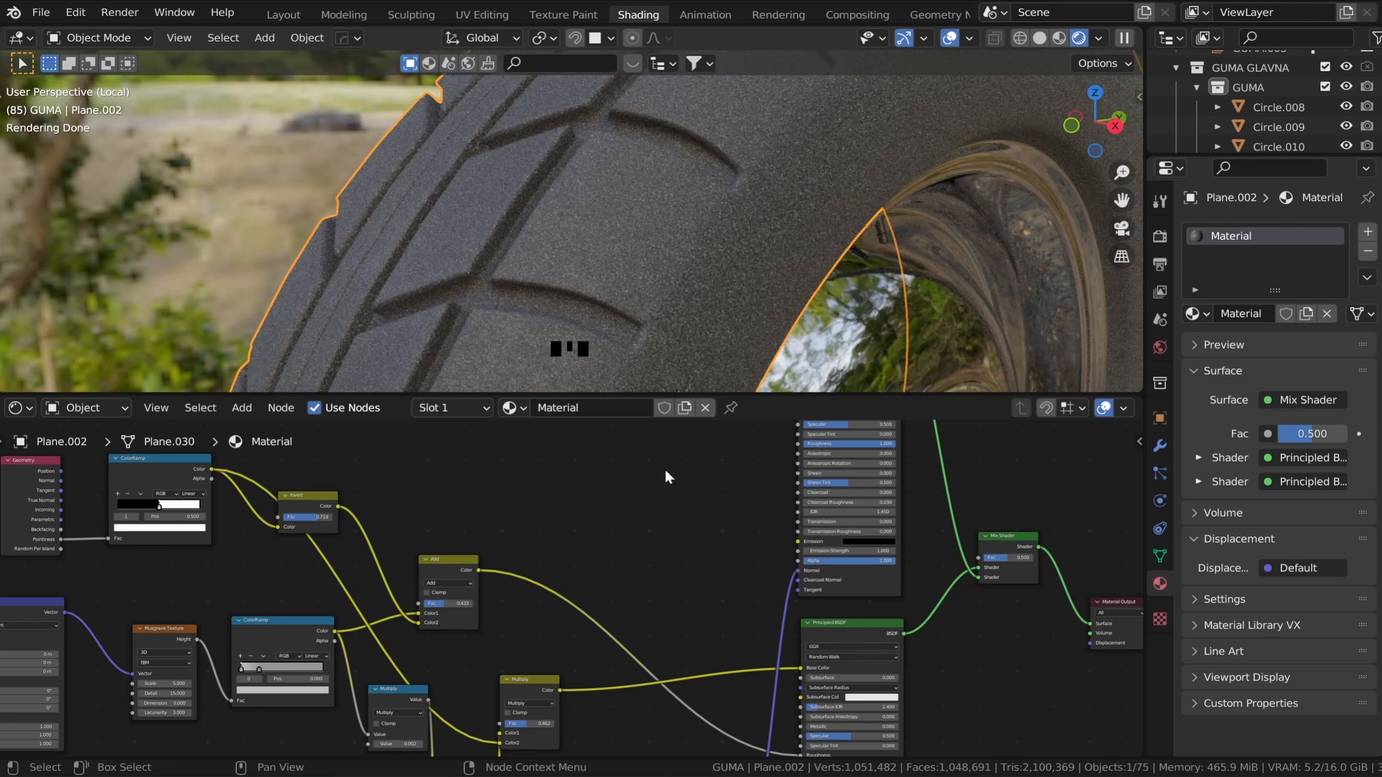
- Add a Separate XYZ node near the Geometry node and link the Geometry Normal output to its Vector input
scroll(647, 498, down, 2)
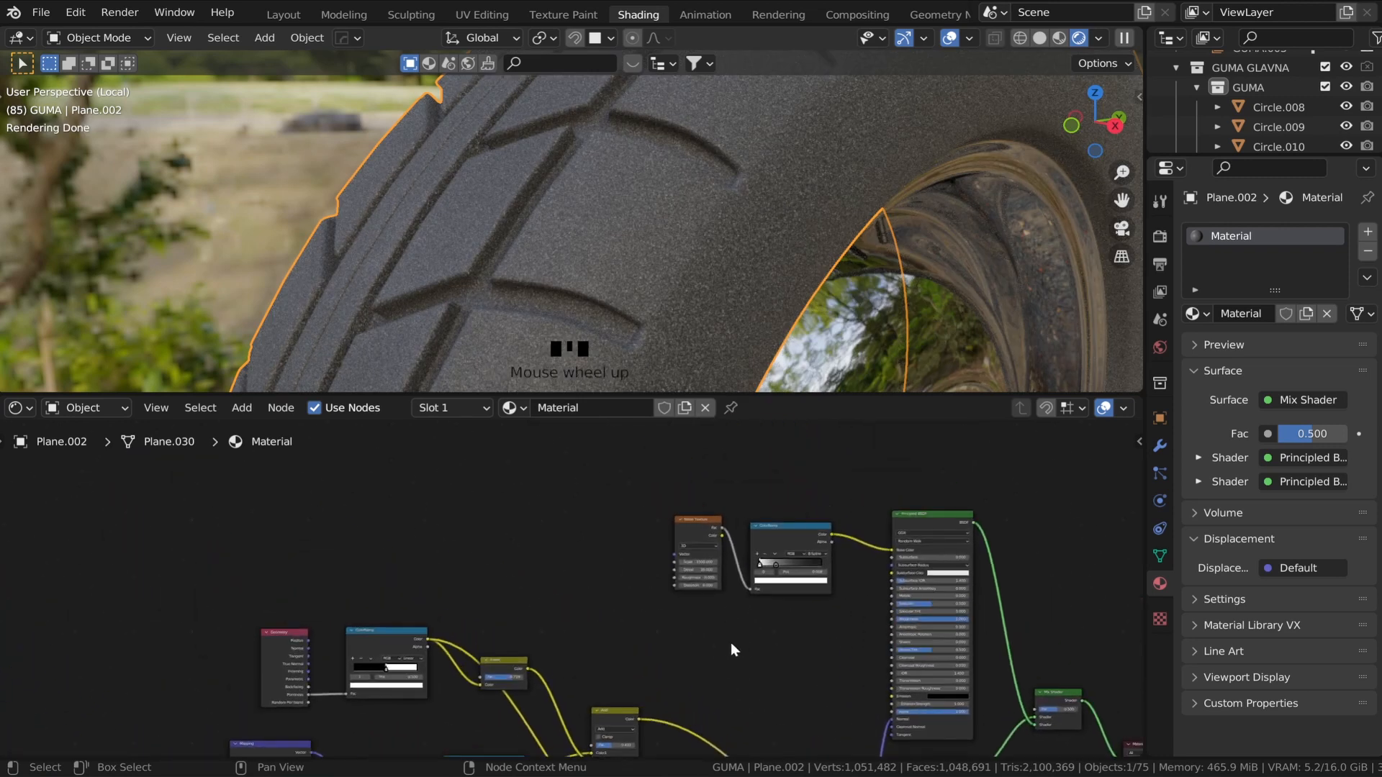
scroll(731, 642, up, 4)
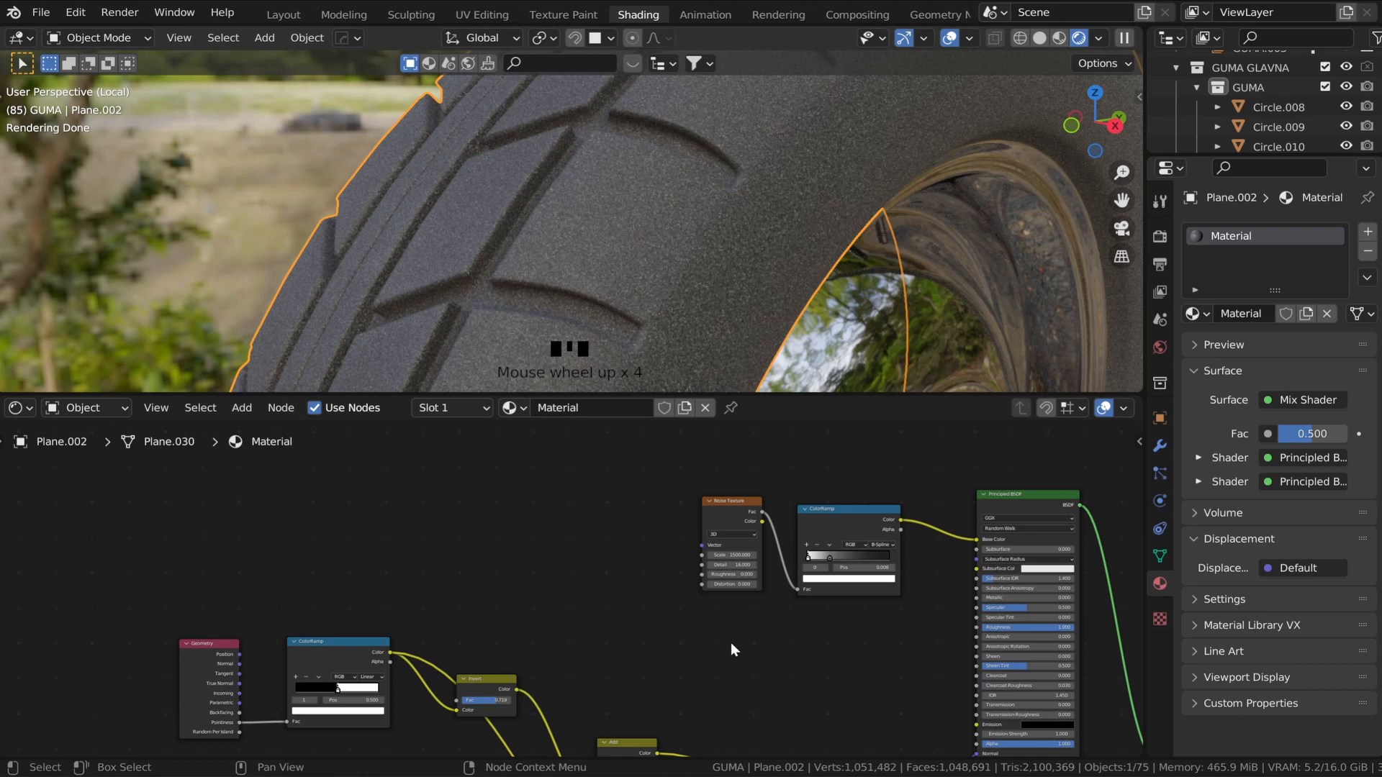
scroll(504, 604, down, 1)
middle_drag(473, 576, 517, 626)
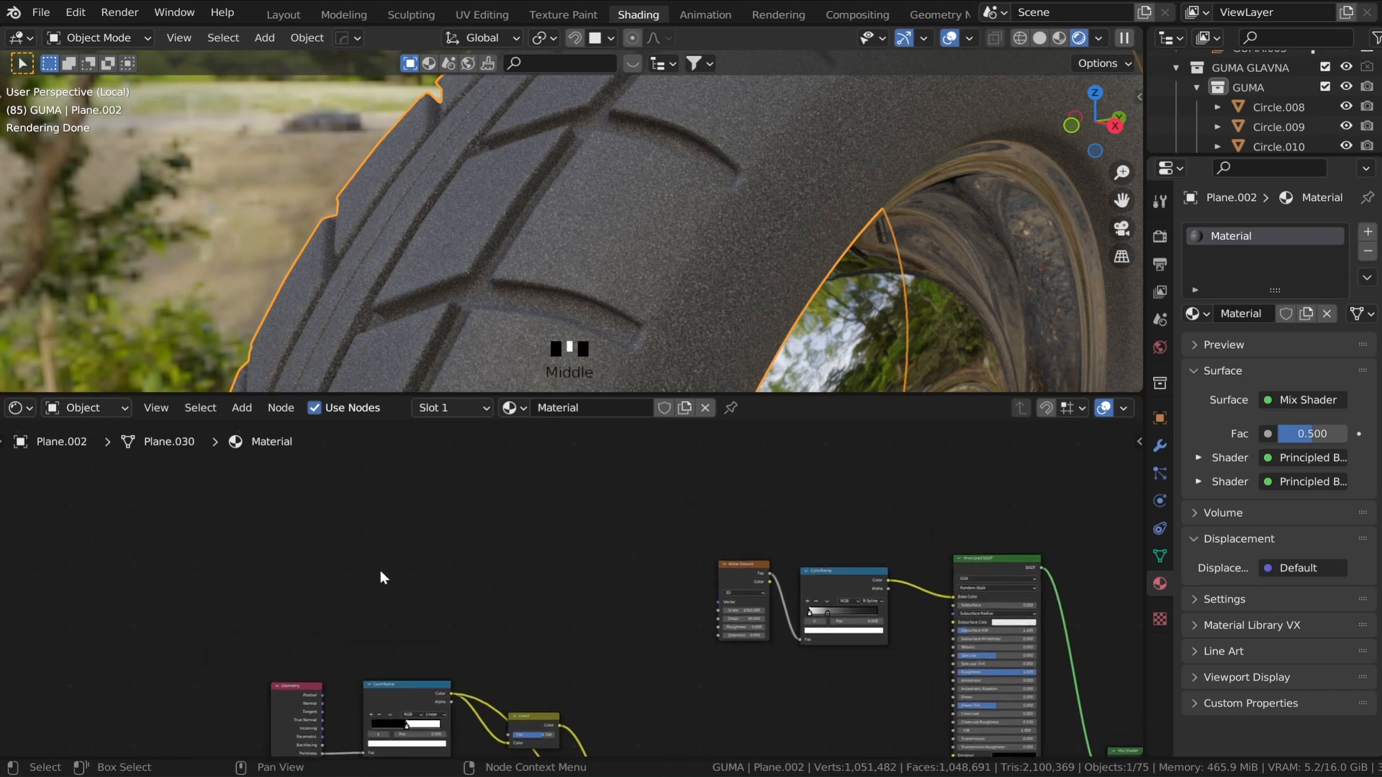
key(shift+a)
click(362, 553)
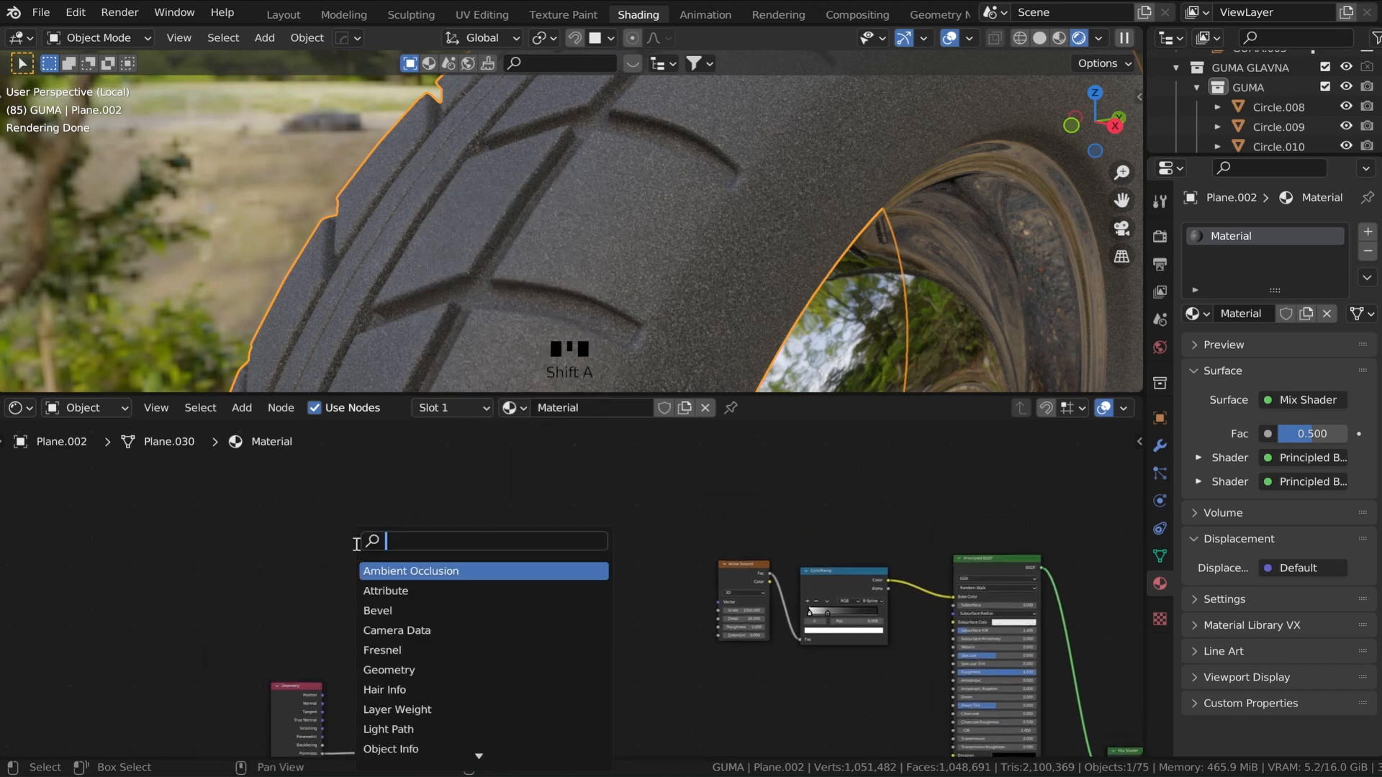
text(sep)
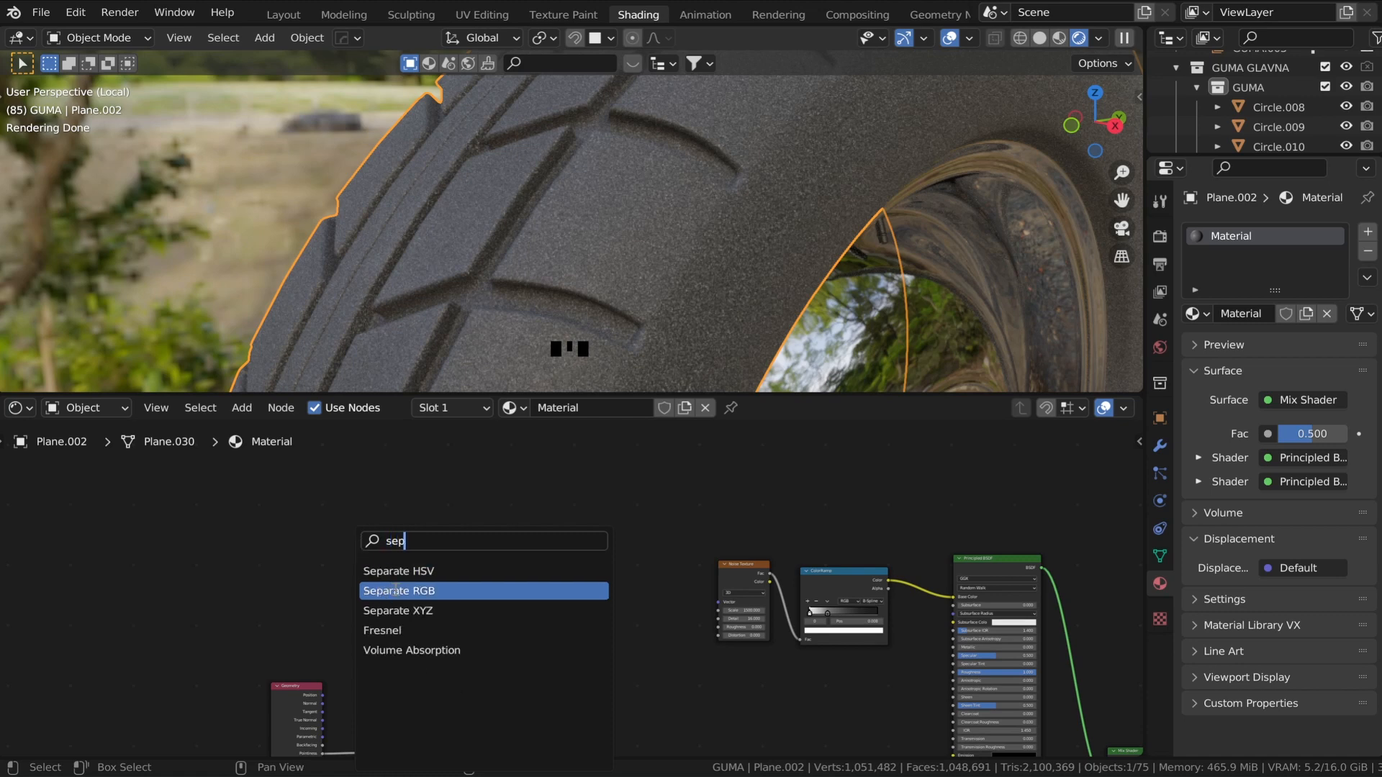
click(407, 611)
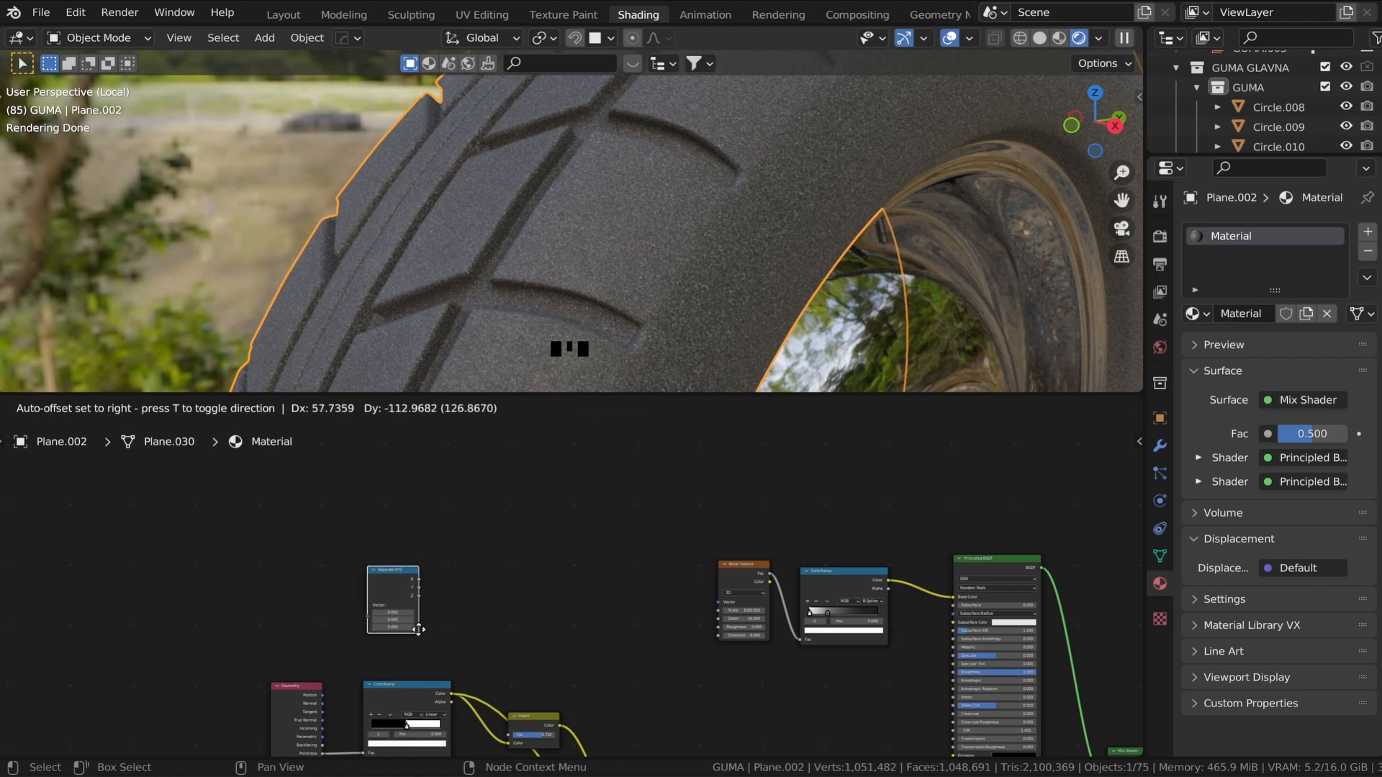
click(440, 665)
scroll(389, 503, up, 6)
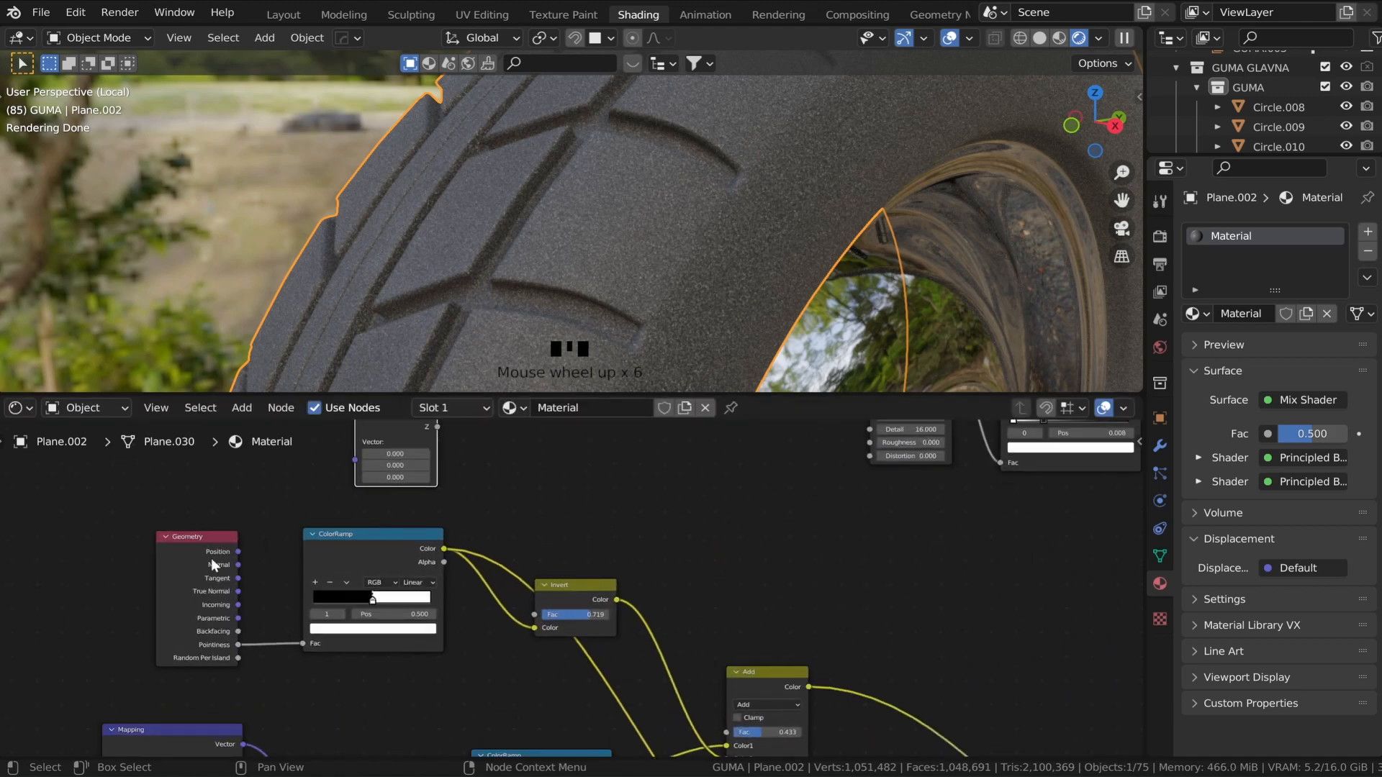
drag(174, 547, 403, 589)
- Add a ColorRamp driven by the Separate XYZ node's Z output and preview it on the tire
key(shift+a)
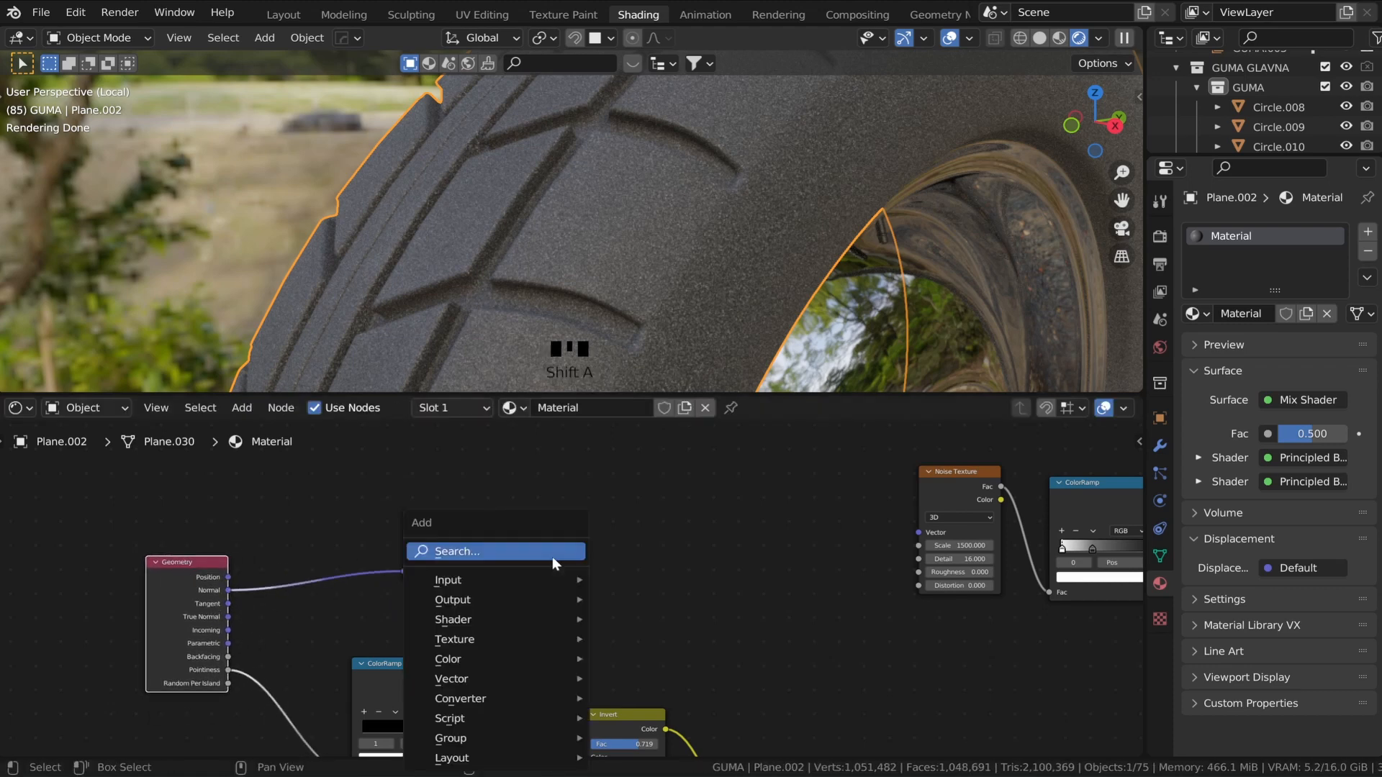
click(551, 555)
text(colo)
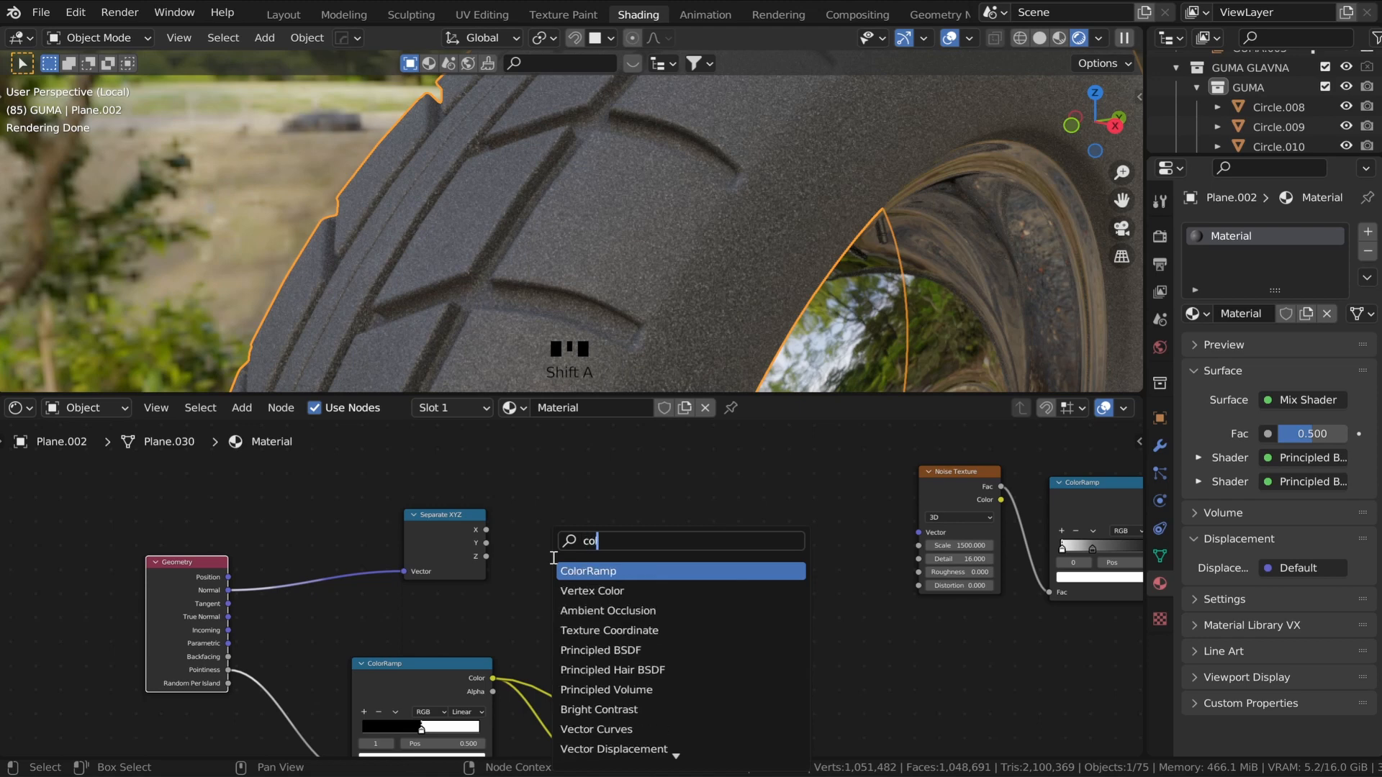
click(571, 569)
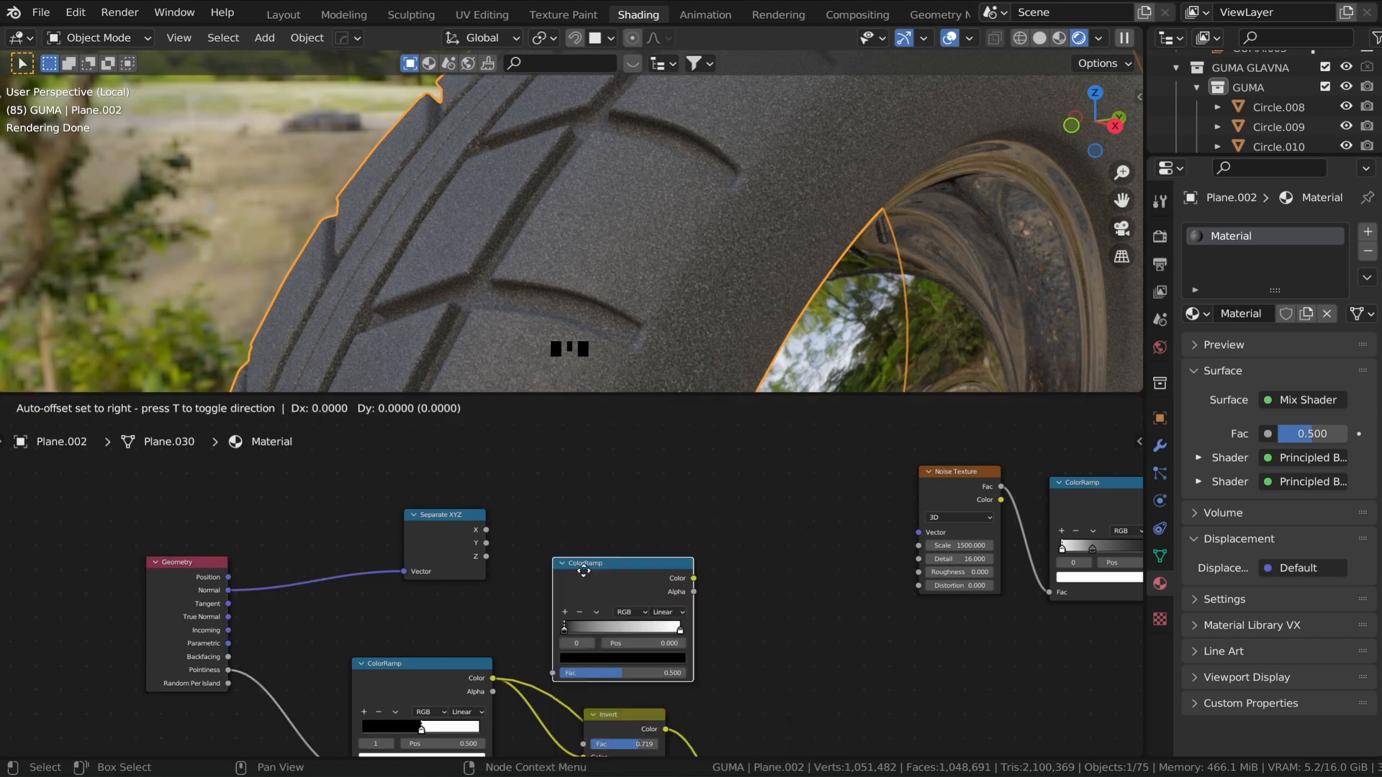
click(558, 493)
drag(487, 556, 531, 595)
ctrl+shift+click(584, 487)
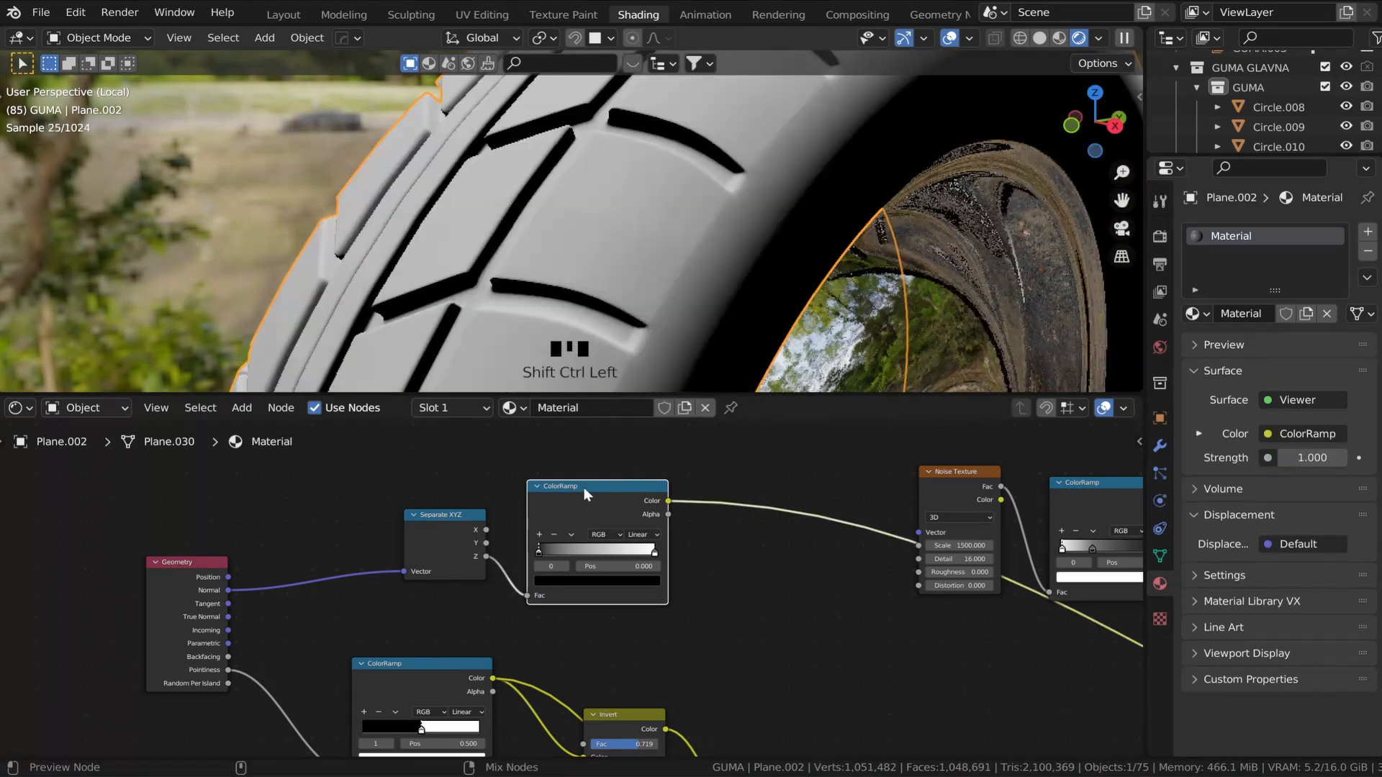
- Set the interpolation of the ColorRamp driven by the normal's Z output to B-Spline
scroll(651, 291, down, 10)
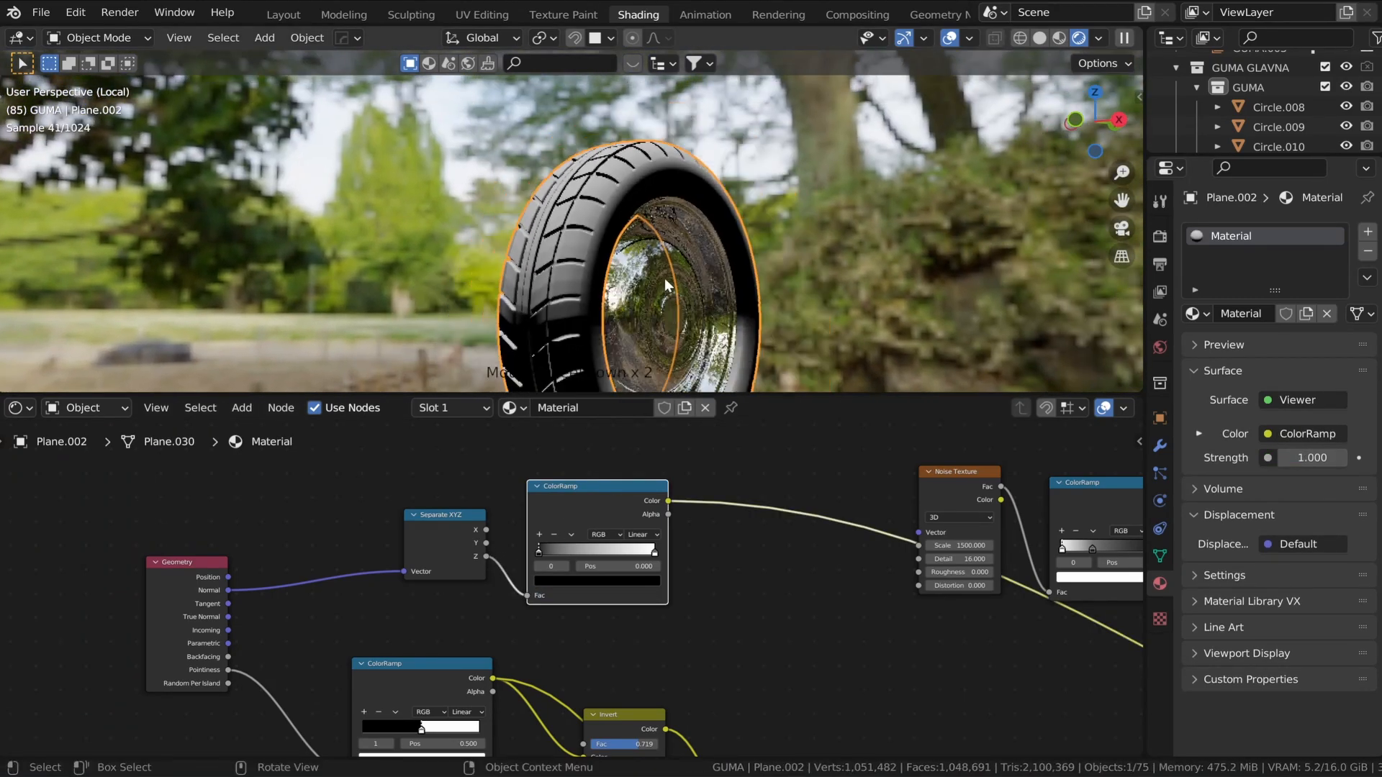
scroll(662, 243, up, 1)
click(643, 534)
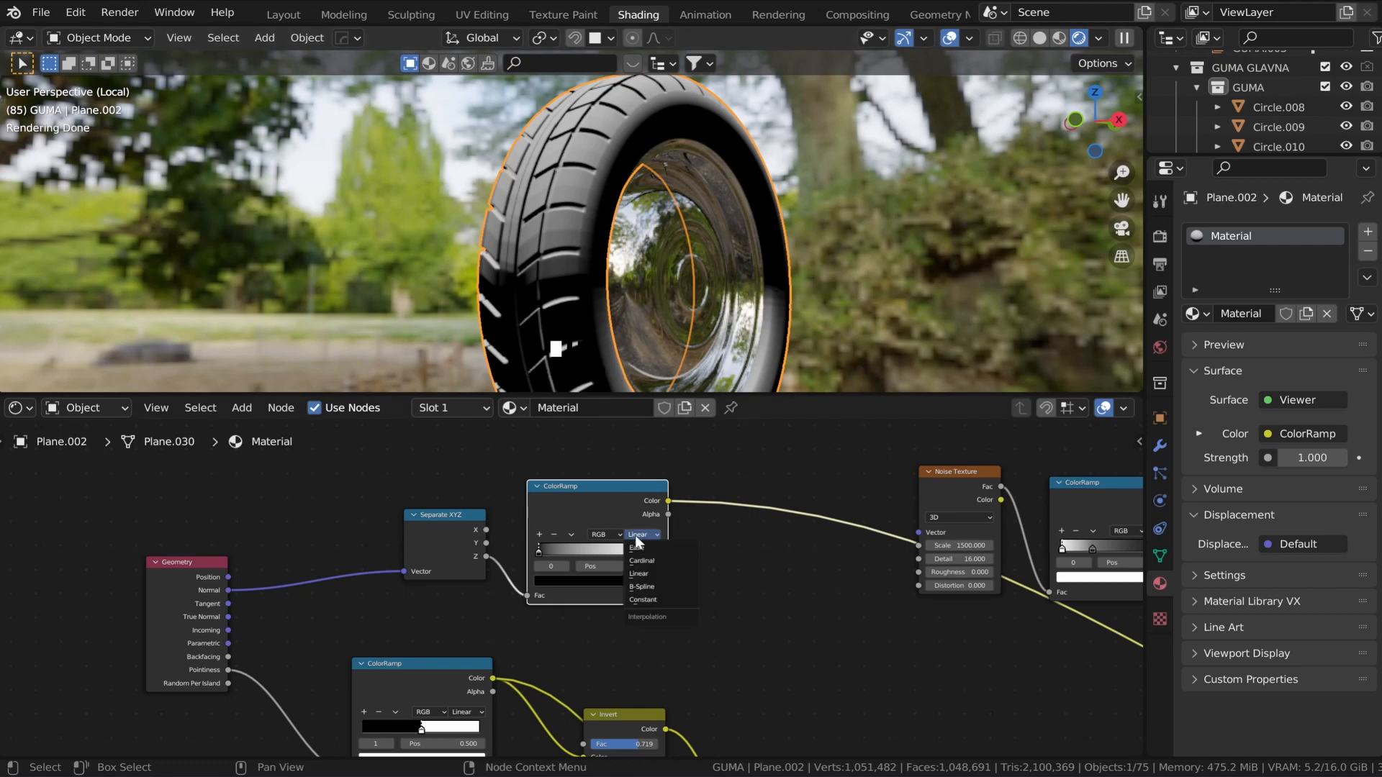
click(645, 588)
scroll(603, 224, down, 1)
middle_drag(603, 218, 576, 223)
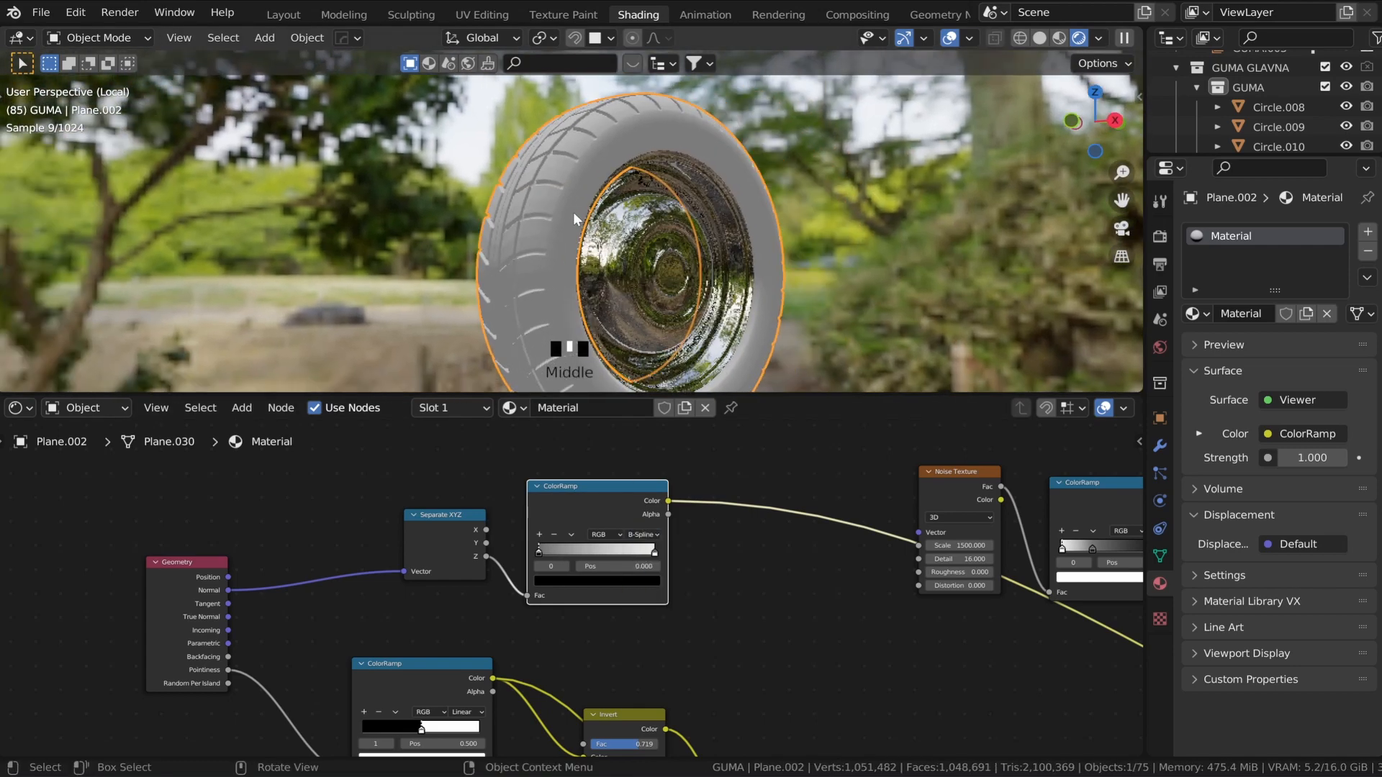
- Move the black stop of the Z-driven ColorRamp to position 0.601 and check the mask around the tire
drag(540, 551, 608, 551)
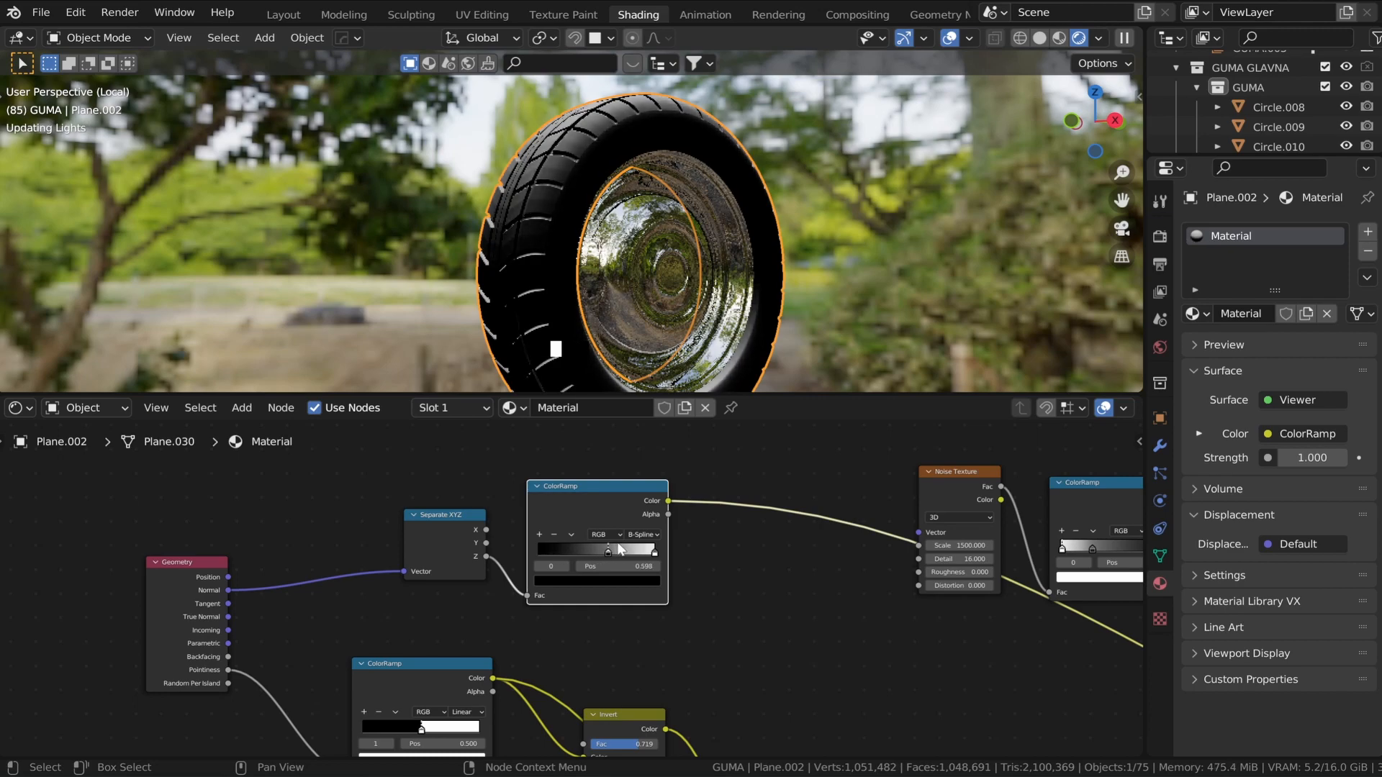
middle_drag(597, 376, 578, 318)
scroll(620, 357, up, 2)
scroll(547, 201, up, 3)
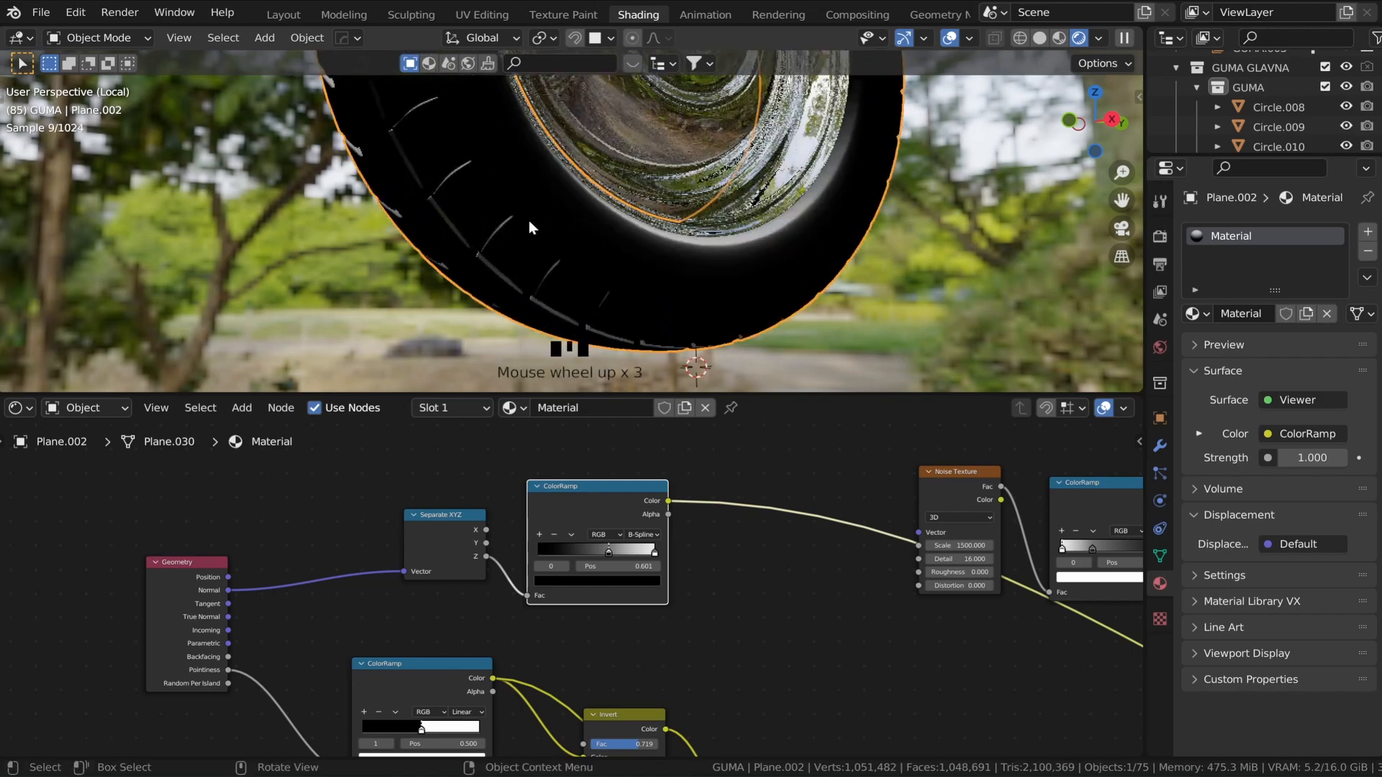
middle_drag(528, 220, 592, 271)
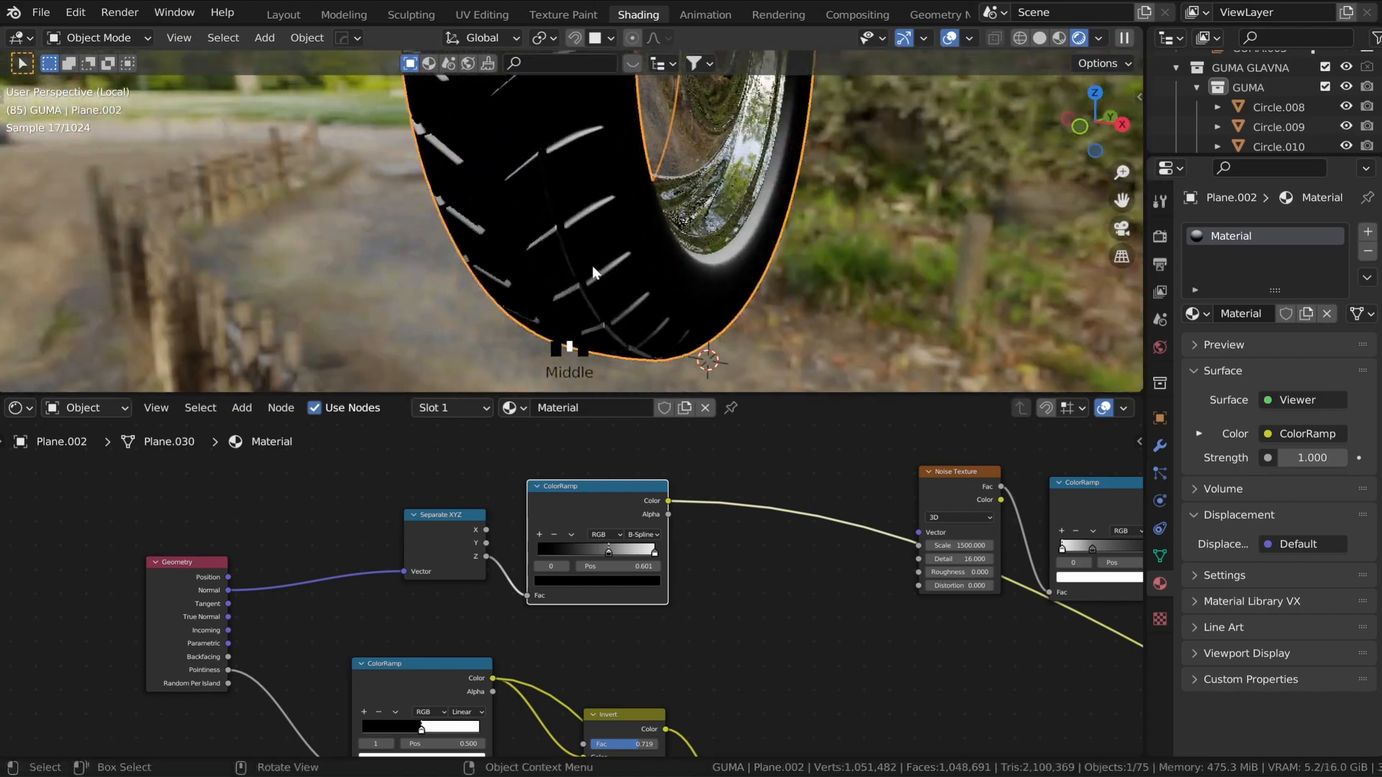
scroll(590, 266, down, 3)
scroll(586, 291, up, 1)
shift+middle_drag(576, 144, 606, 281)
scroll(639, 295, down, 3)
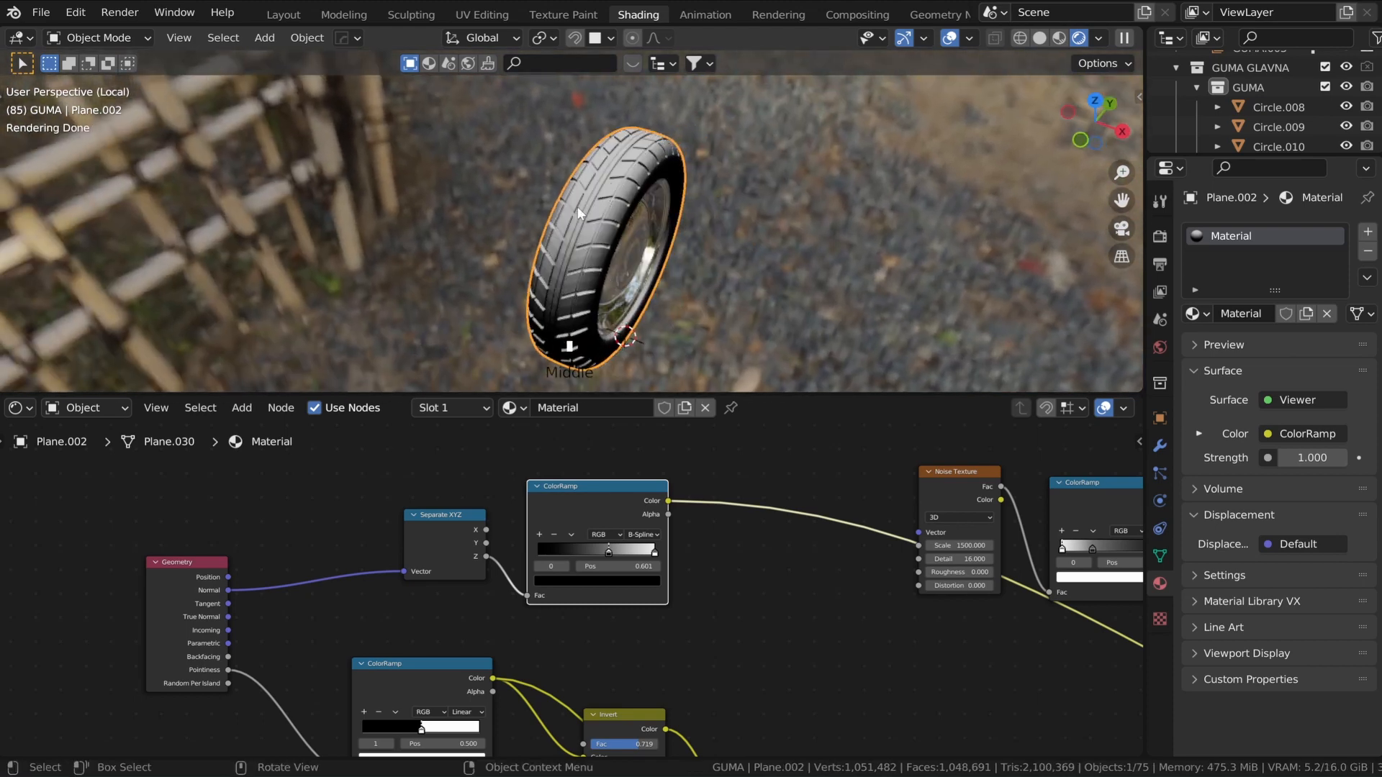
- Insert a MixRGB node after the Z-driven ColorRamp, on the link that feeds the preview
scroll(450, 551, down, 3)
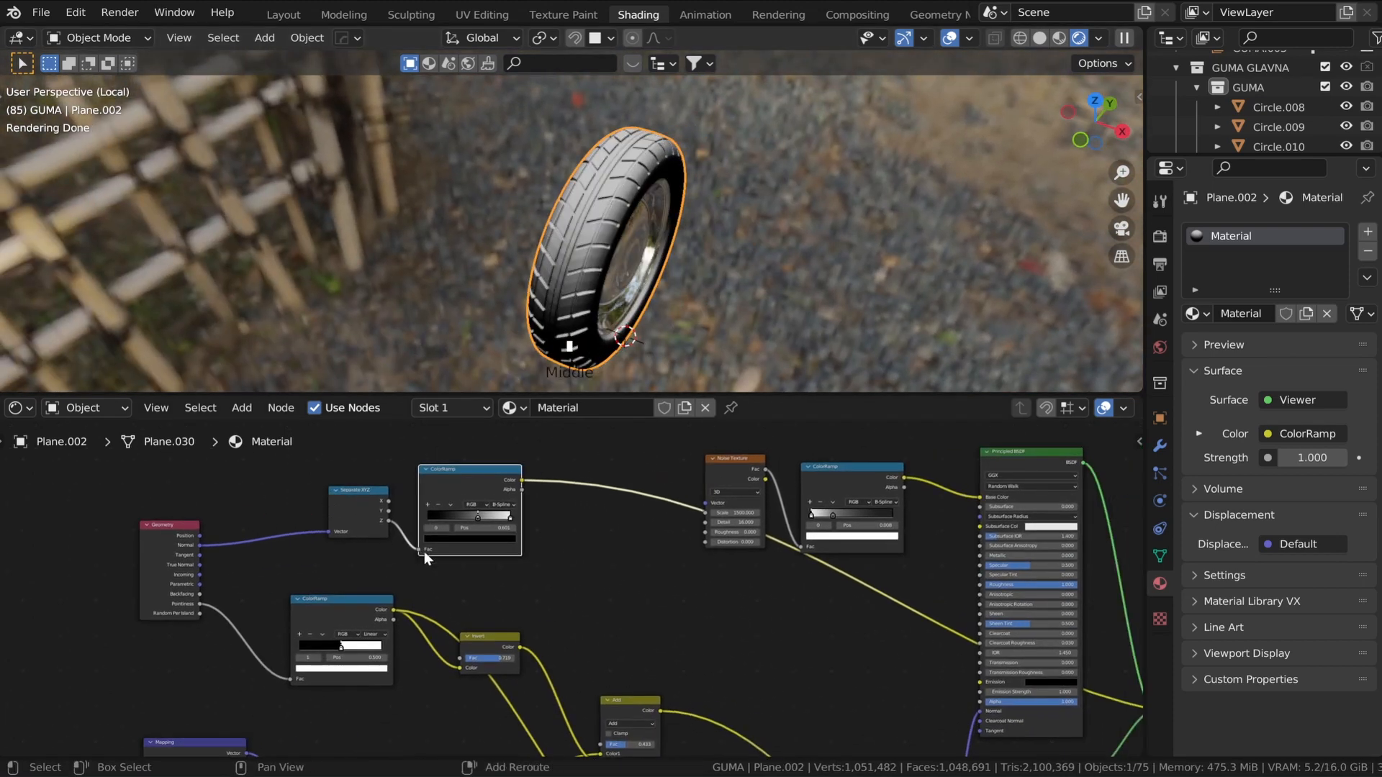
key(shift+a)
click(435, 554)
text(mi)
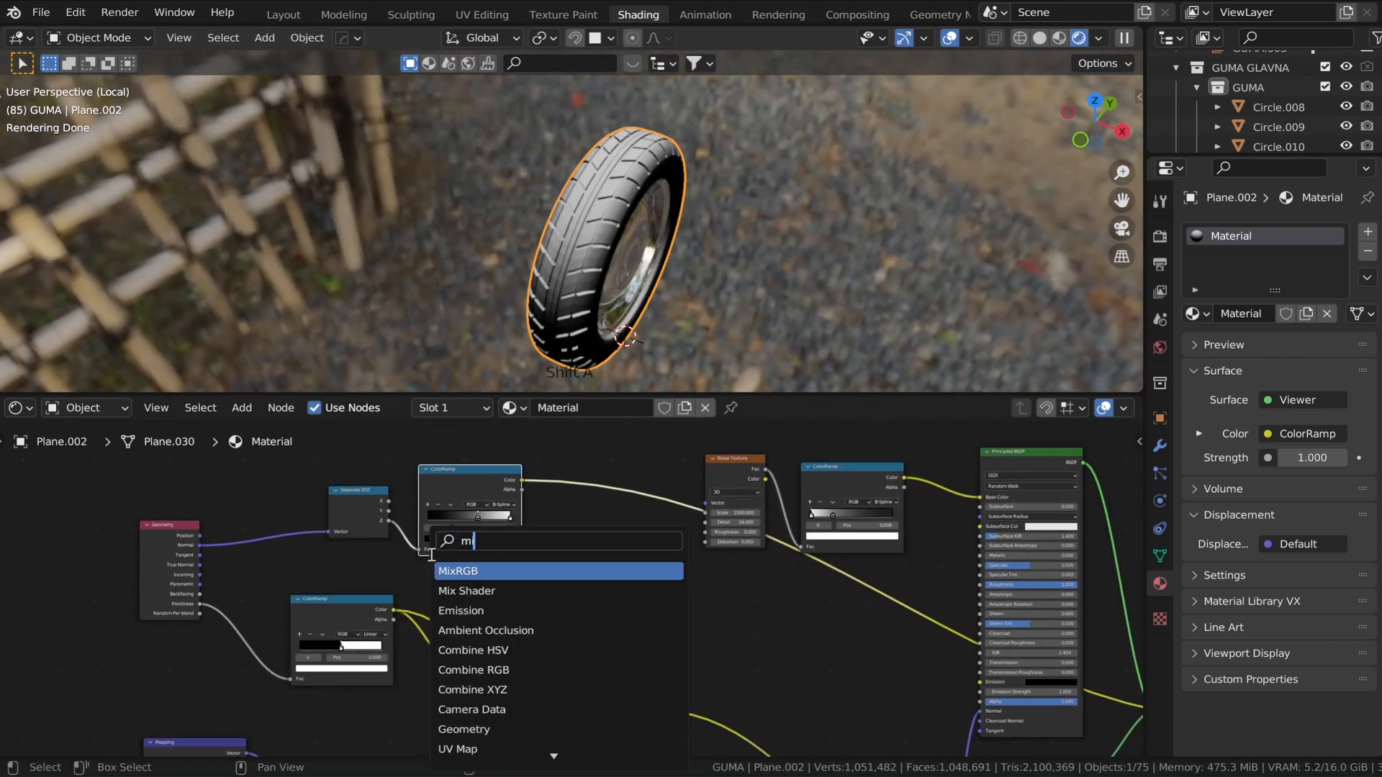
text(x)
click(473, 572)
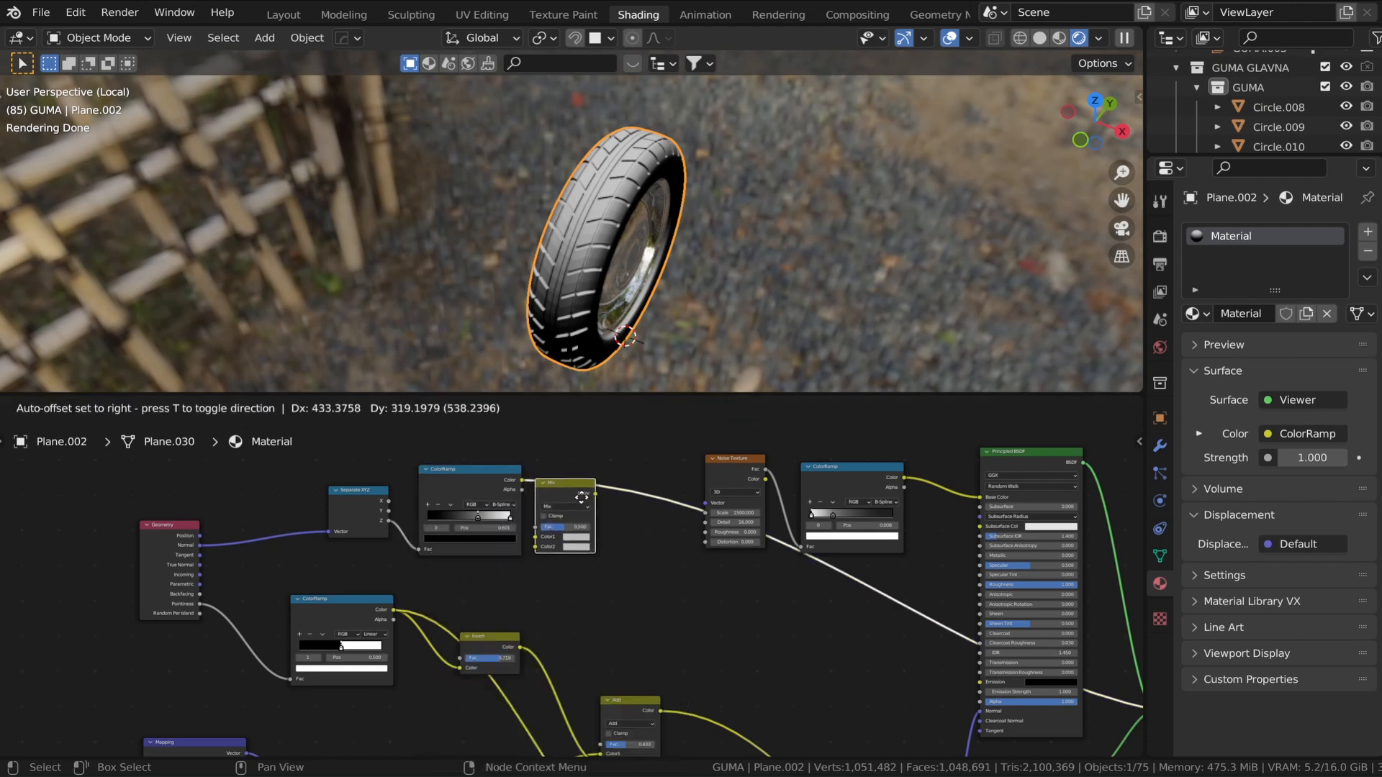
click(583, 504)
scroll(343, 646, up, 4)
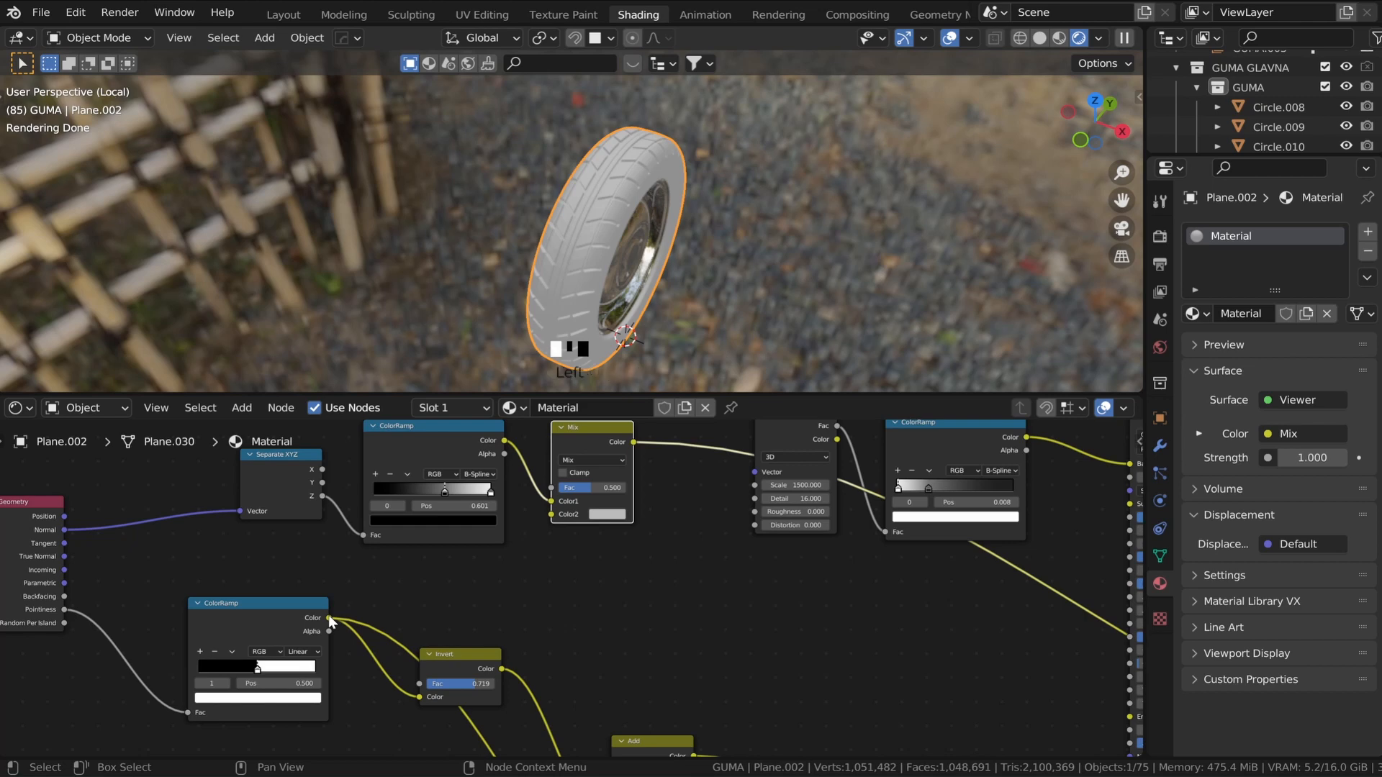
- Link the pointiness ColorRamp's Color output to the Mix node's Color2 input
drag(329, 617, 551, 516)
scroll(572, 547, up, 3)
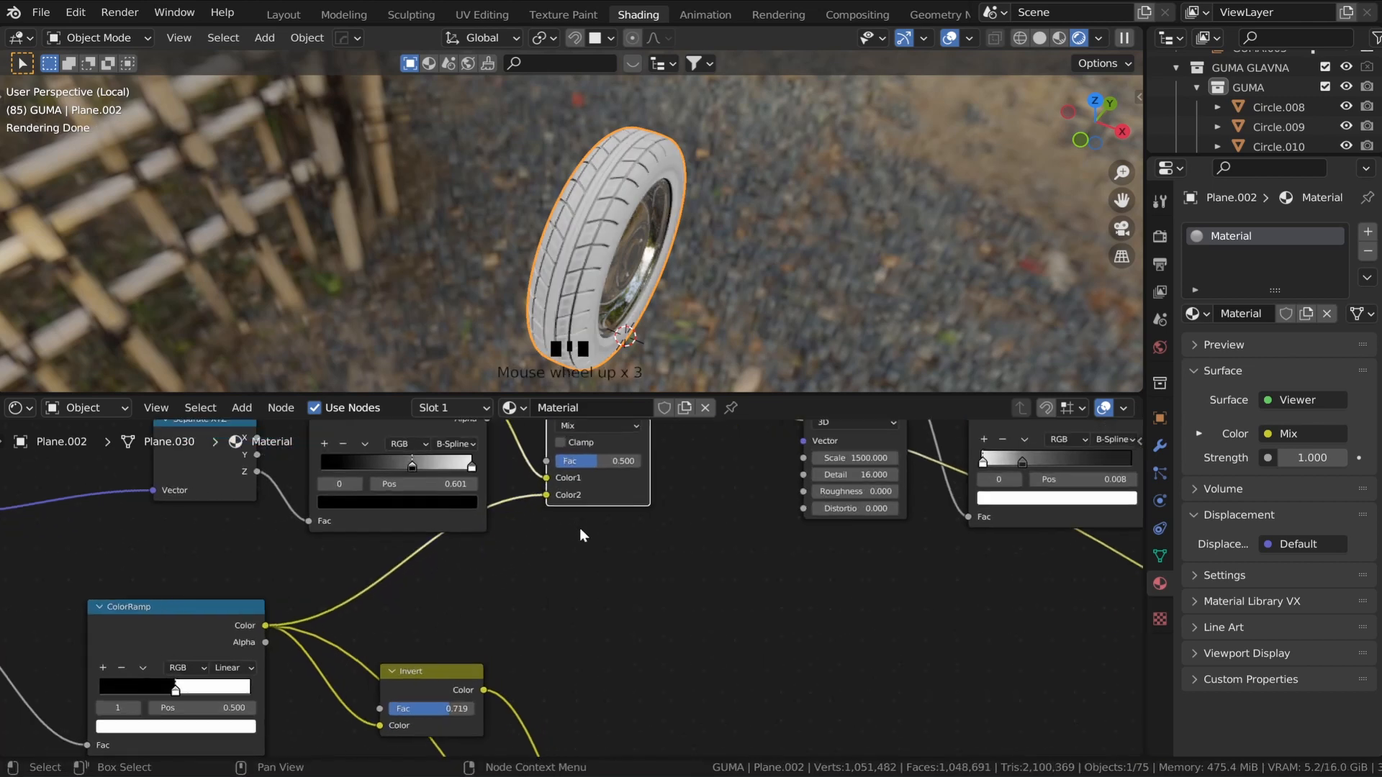
scroll(611, 300, up, 3)
middle_drag(611, 288, 593, 208)
scroll(593, 207, up, 1)
scroll(674, 489, down, 1)
middle_drag(562, 540, 574, 636)
scroll(574, 637, up, 4)
click(574, 636)
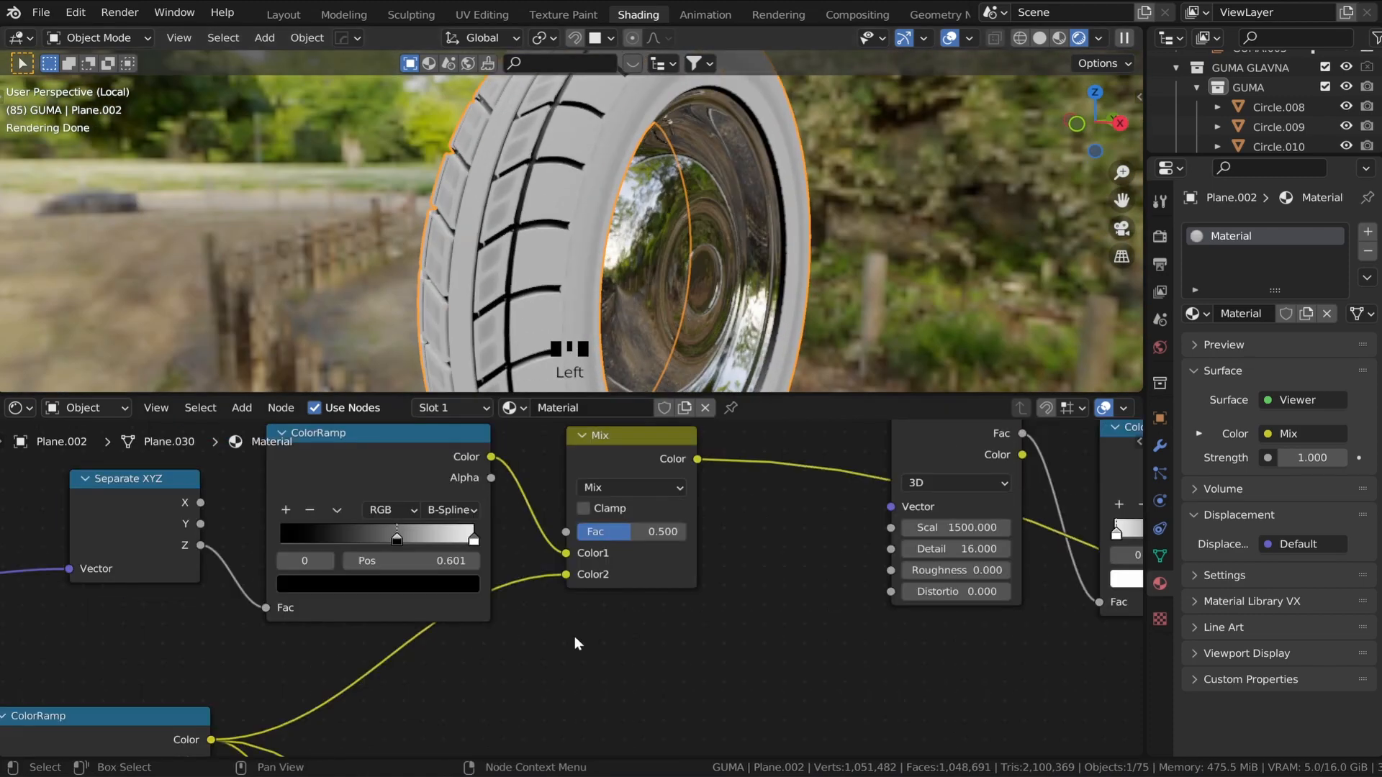
- Set the Mix node's blending mode to Multiply and check the mask on the tread
click(603, 489)
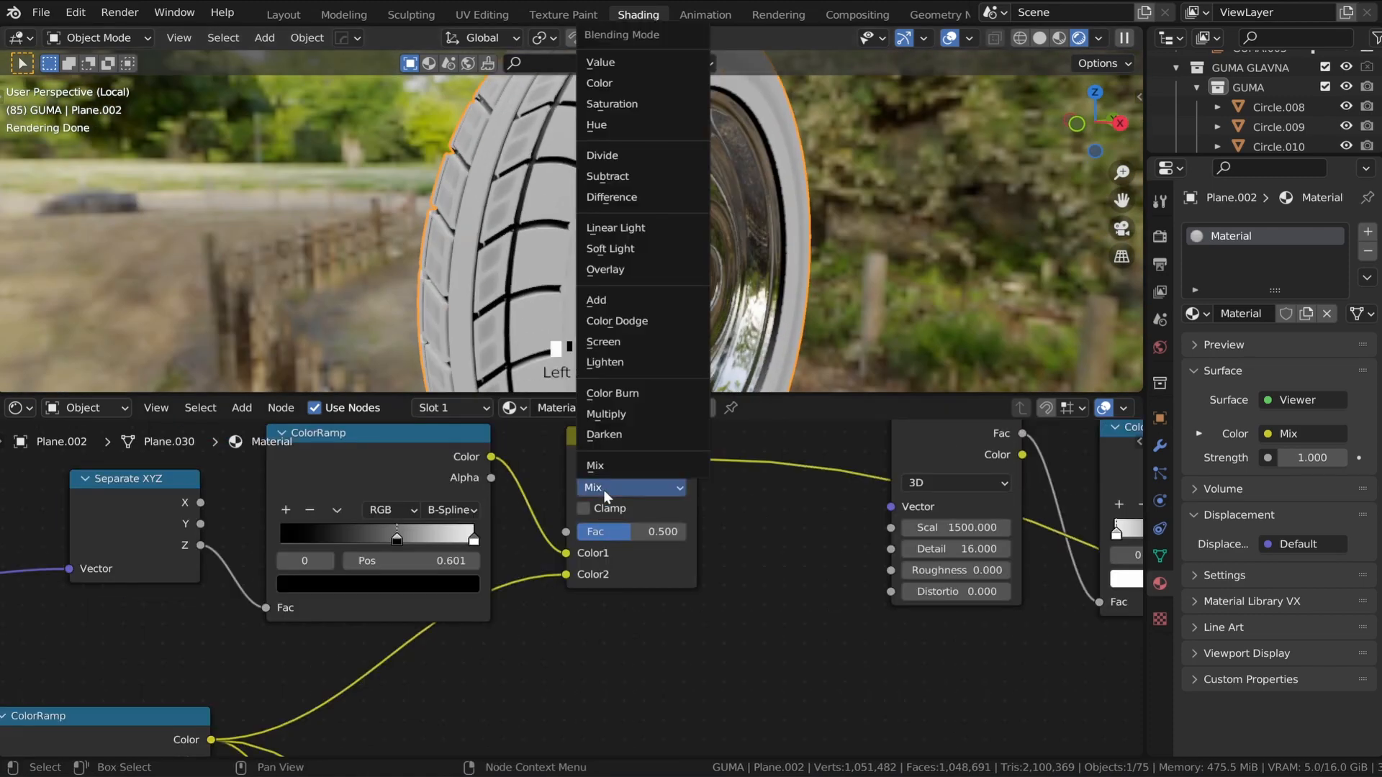
click(623, 489)
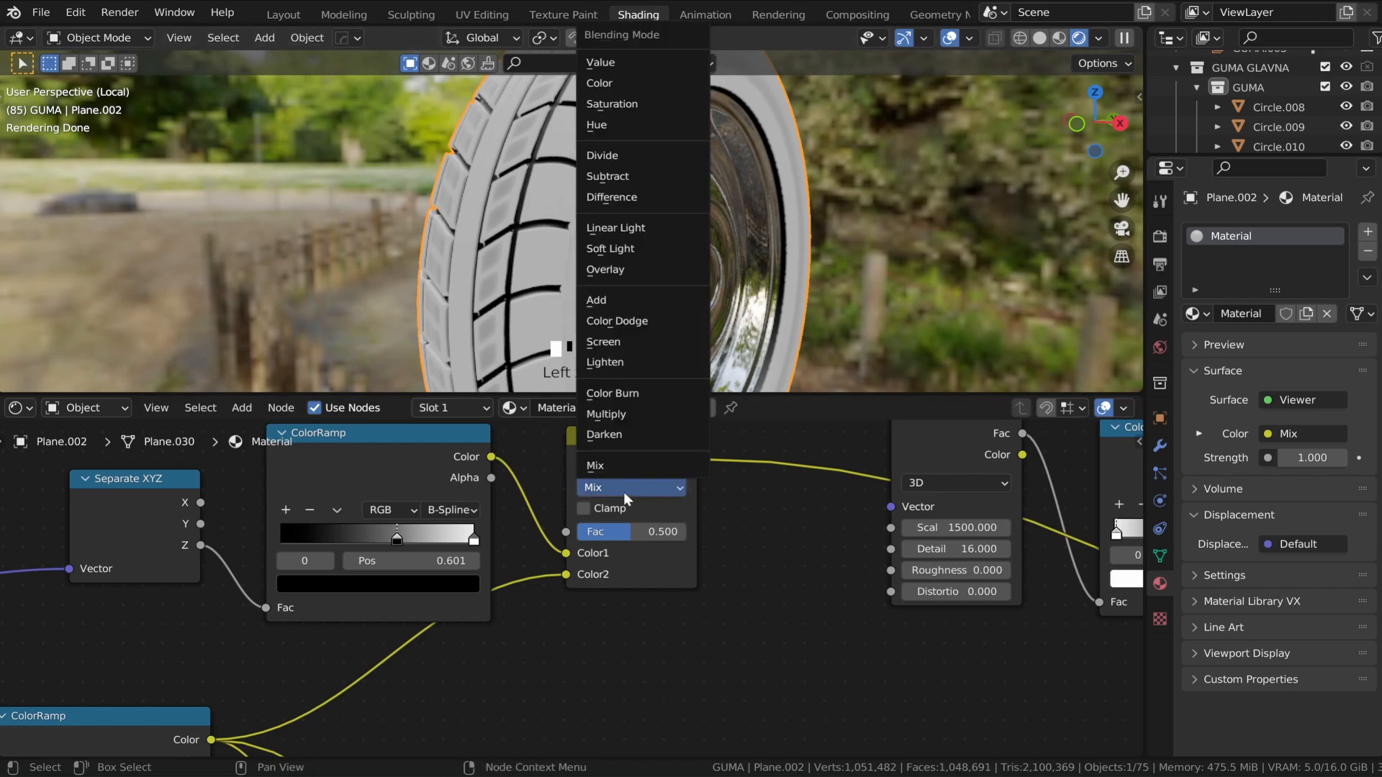
click(616, 362)
middle_drag(602, 284, 631, 318)
scroll(625, 318, up, 3)
scroll(624, 318, up, 3)
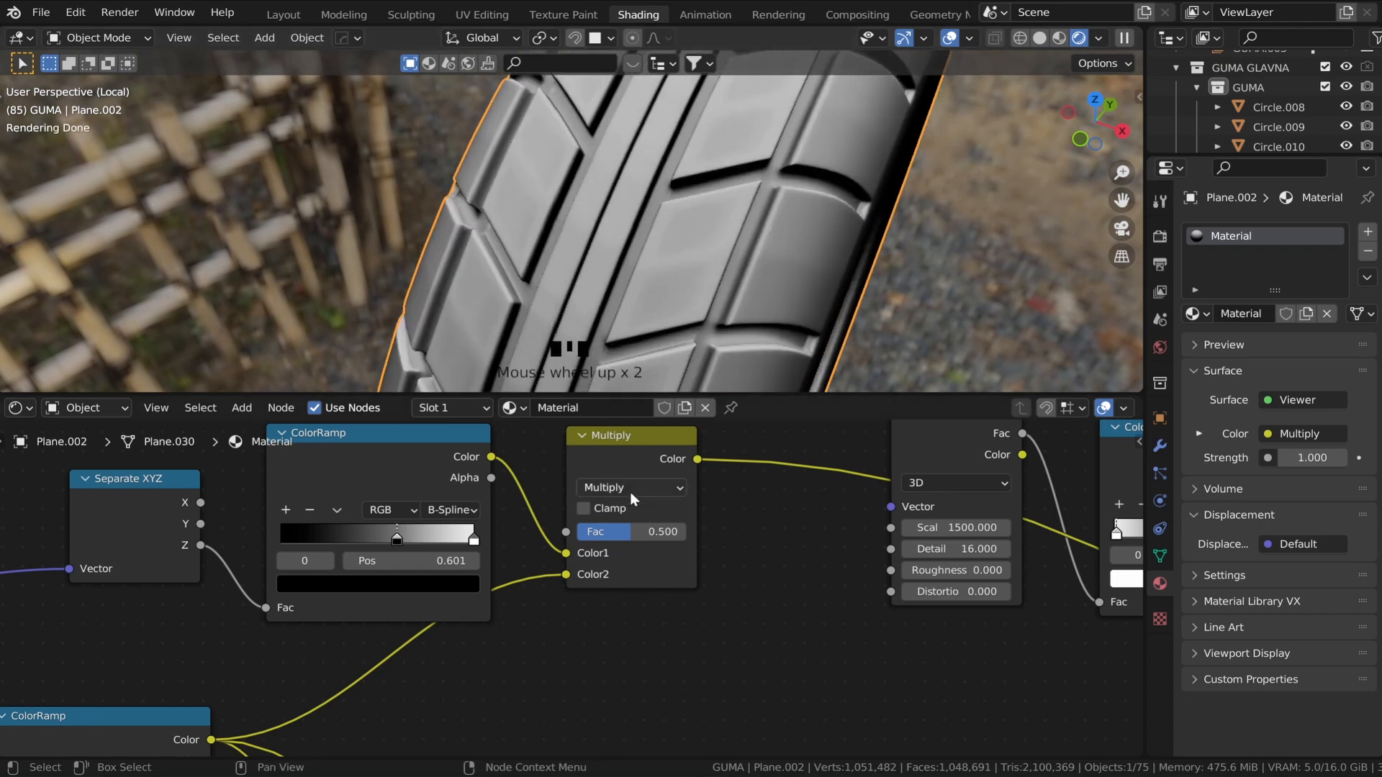
- Set the Multiply node's factor to 0.948
drag(629, 531, 659, 531)
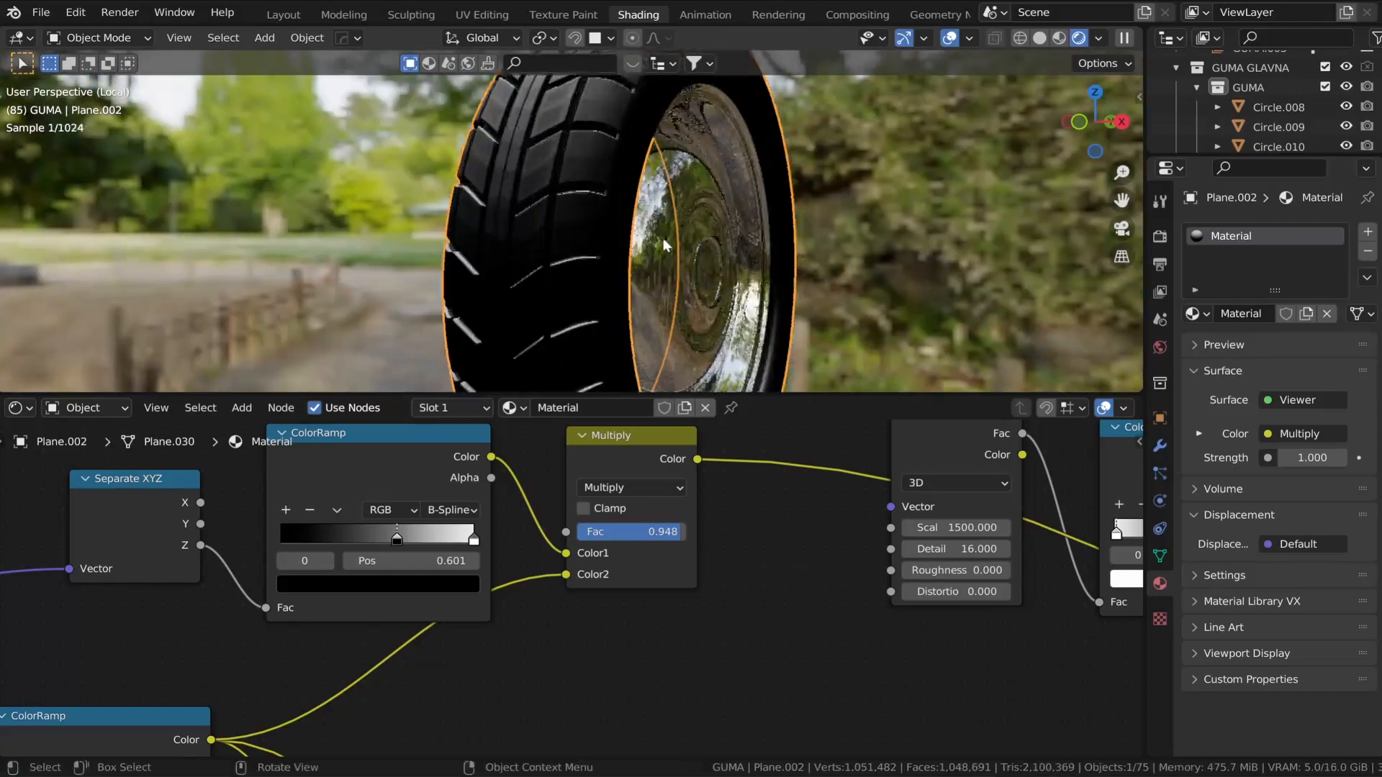
middle_drag(663, 244, 669, 324)
scroll(719, 498, down, 5)
- Reposition the Multiply node, link its Color output to the Mix Shader's Fac input, and preview the Mix Shader on the tire
middle_drag(972, 479, 523, 507)
drag(215, 495, 287, 619)
scroll(433, 666, down, 1)
middle_drag(434, 665, 512, 561)
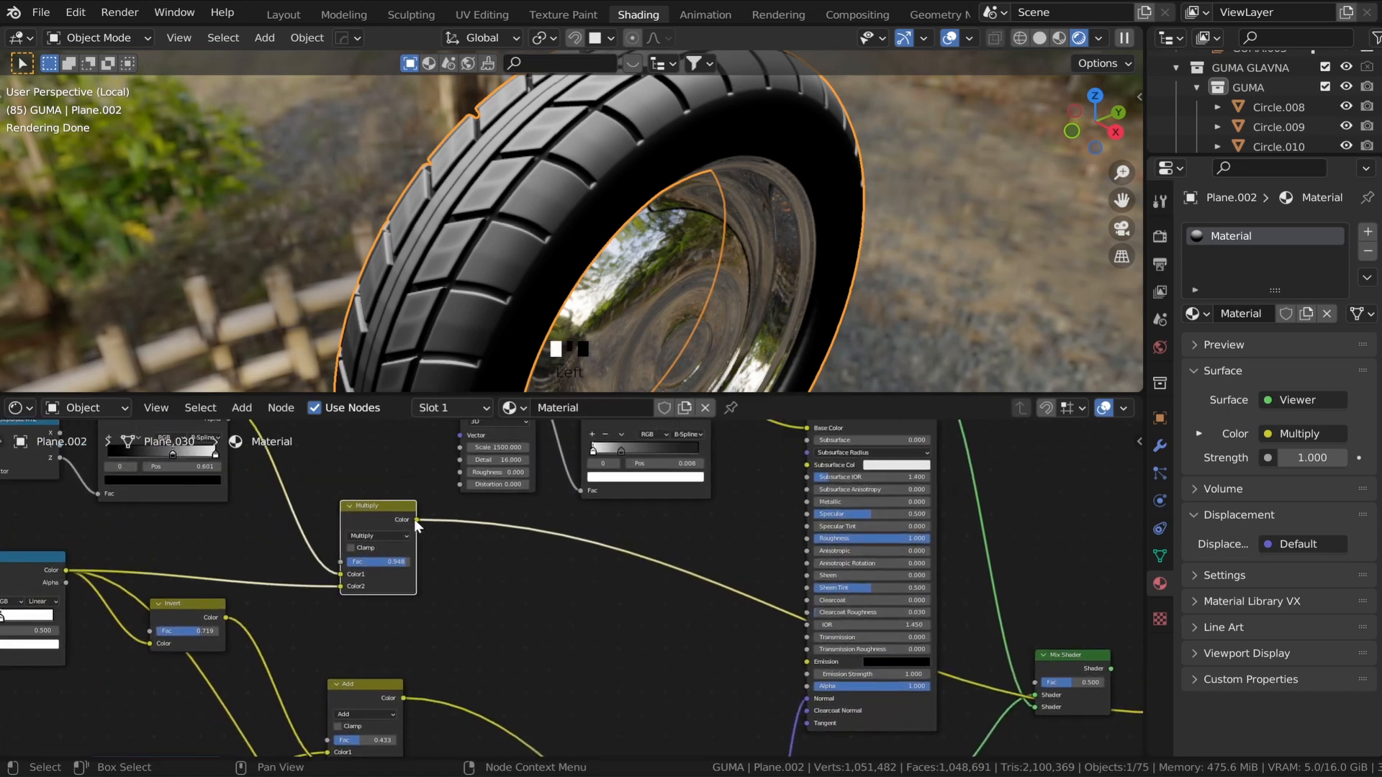
drag(416, 519, 1035, 681)
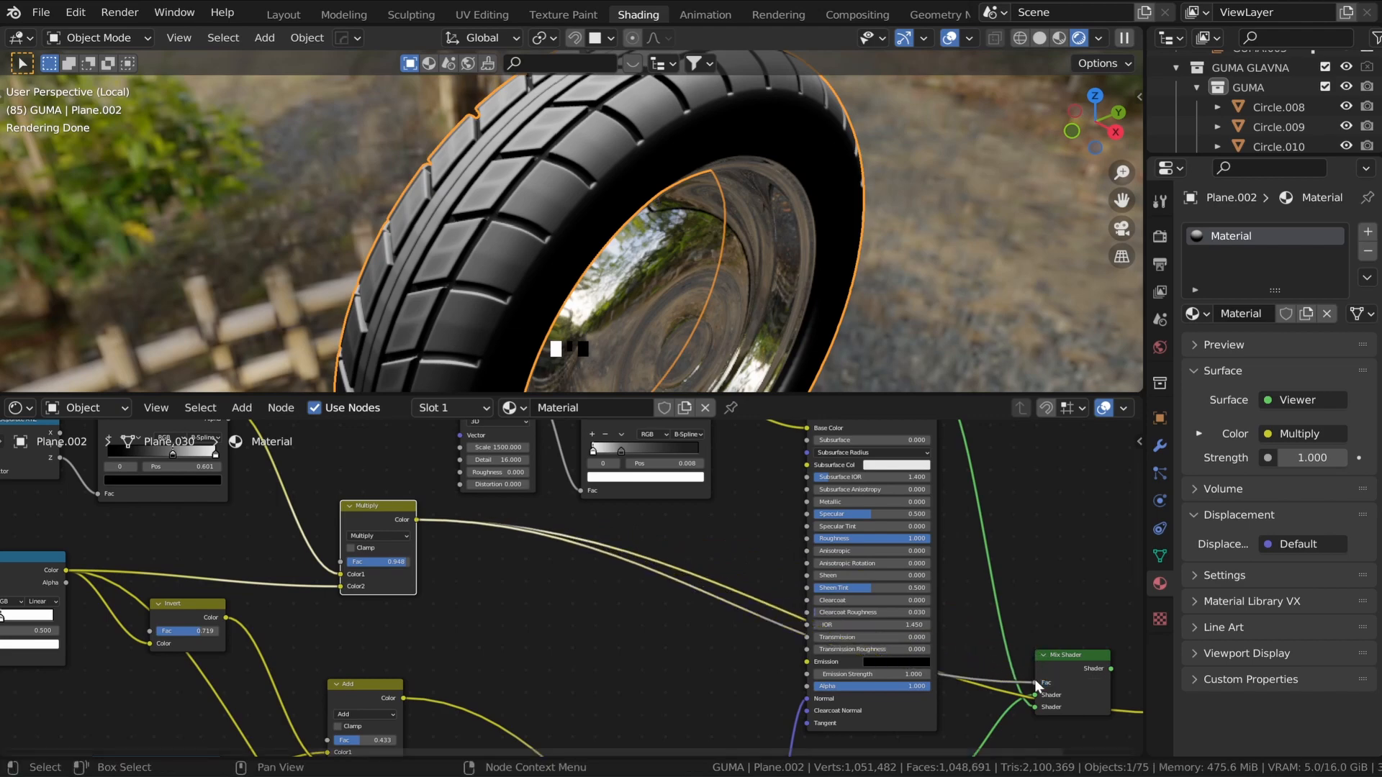
ctrl+shift+click(1060, 652)
mouse_move(547, 291)
middle_down()
mouse_move(651, 291)
mouse_move(658, 327)
mouse_move(676, 296)
middle_up()
scroll(655, 316, up, 2)
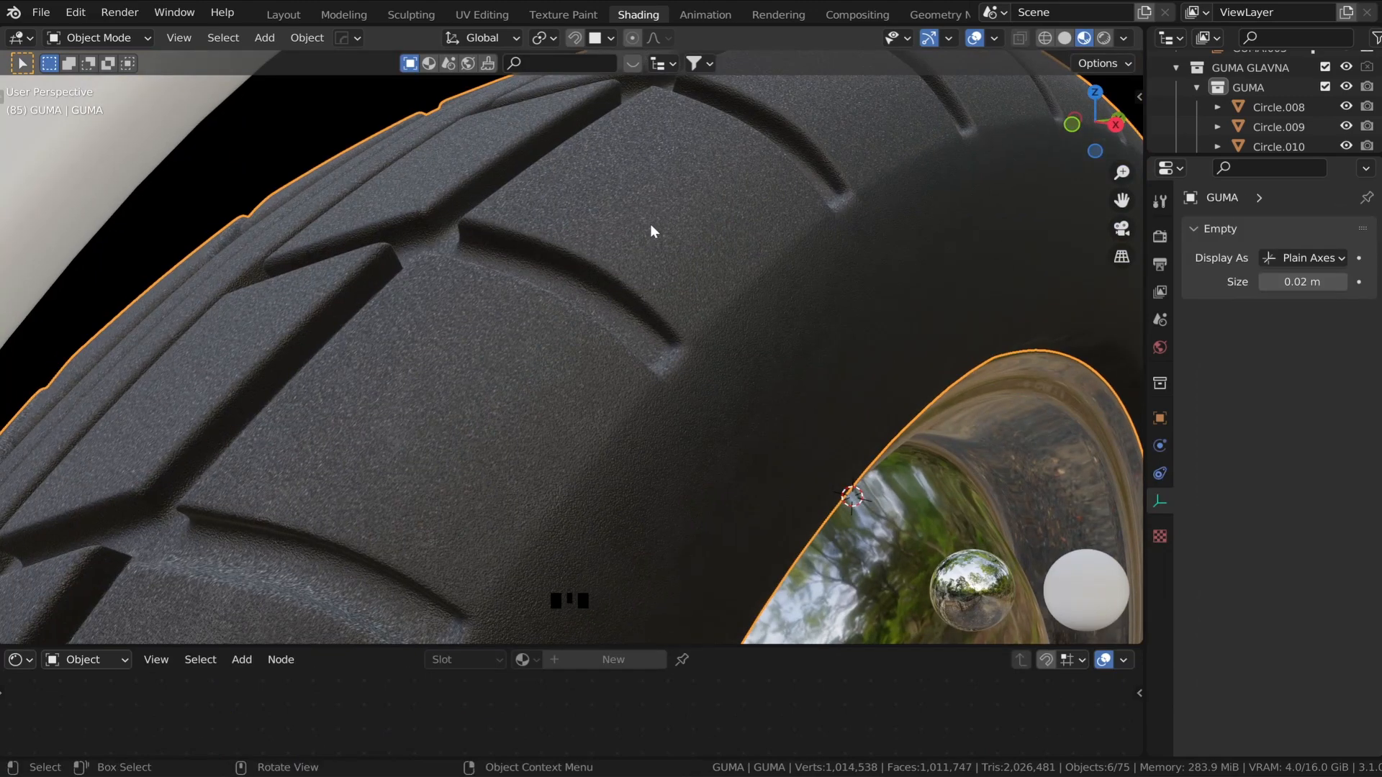
- Examine the finished tire material on the full car in Rendered viewport shading
ctrl+middle_drag(650, 224, 649, 232)
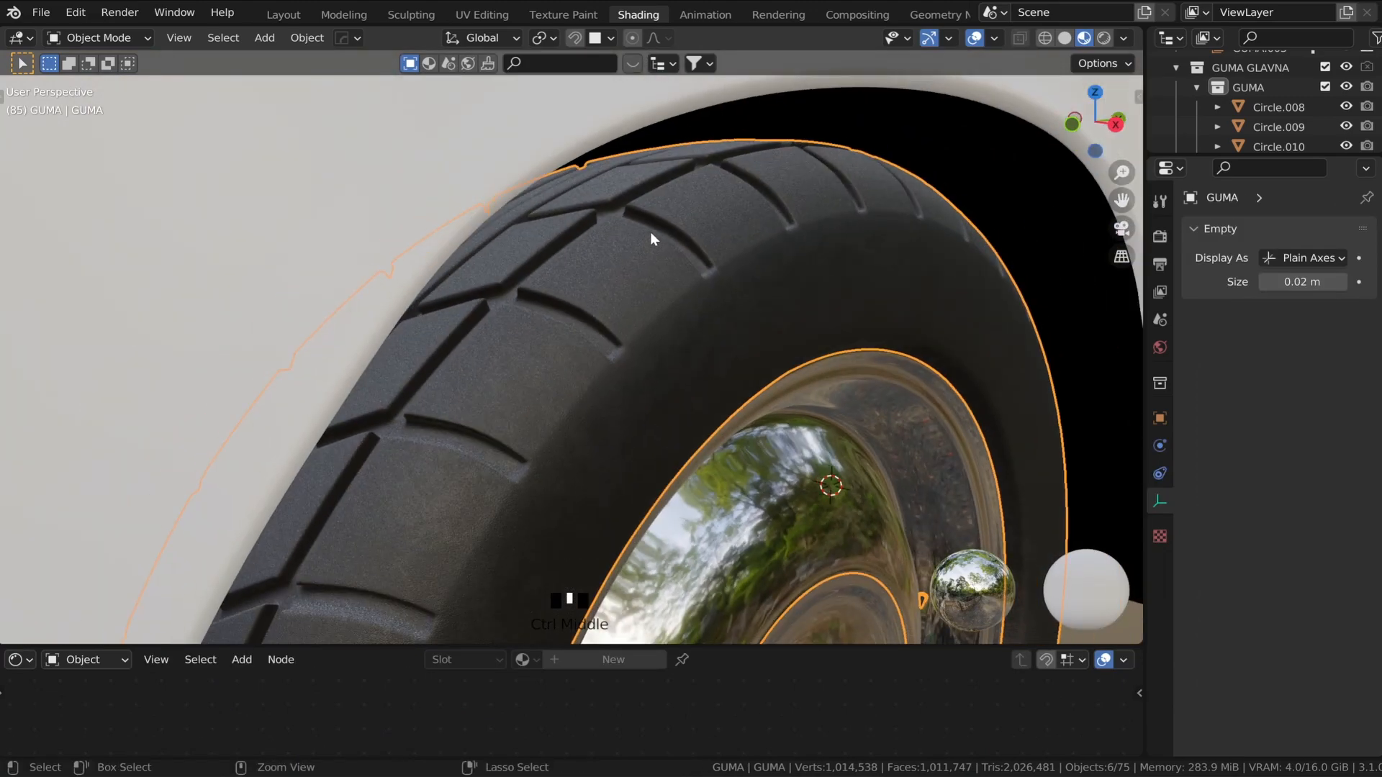
click(1099, 39)
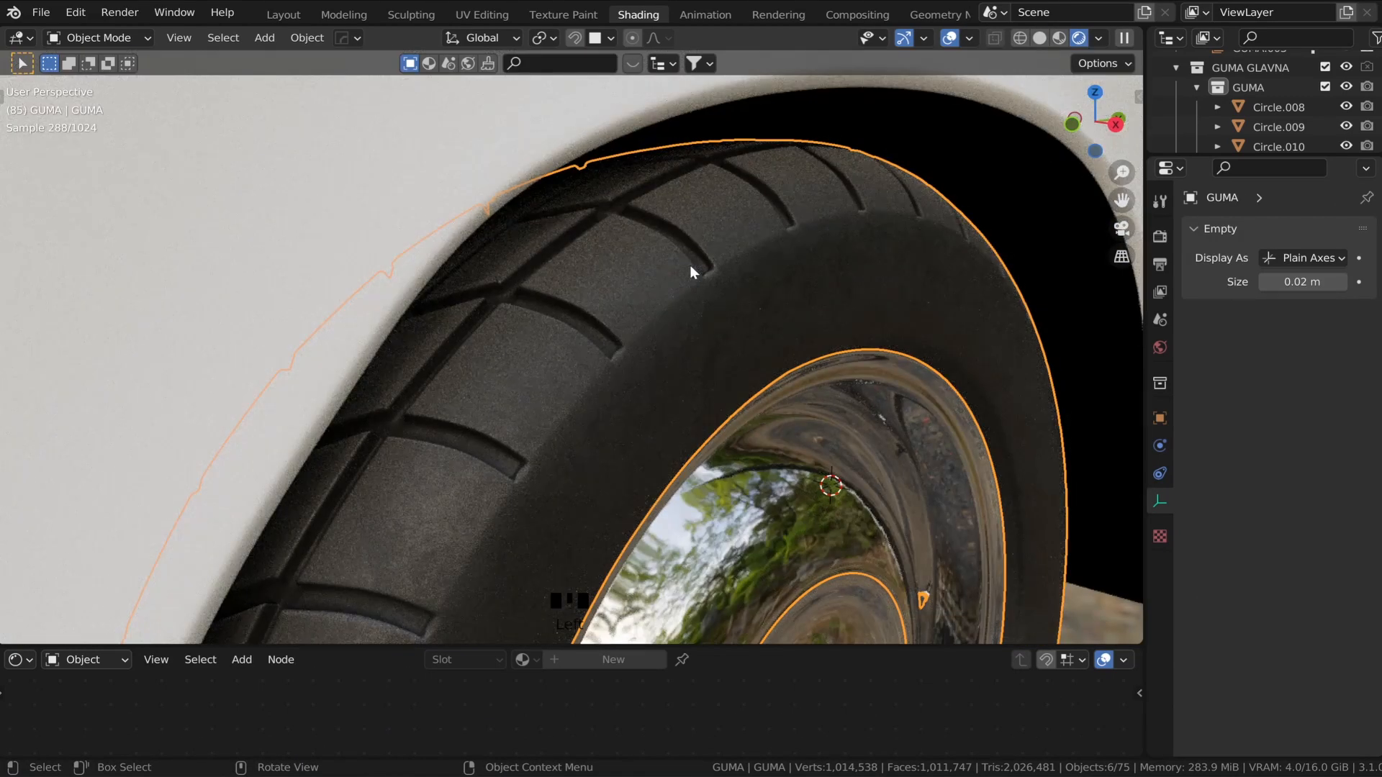
mouse_move(690, 265)
ctrl+middle_down()
mouse_move(723, 262)
mouse_move(705, 265)
ctrl+middle_up()
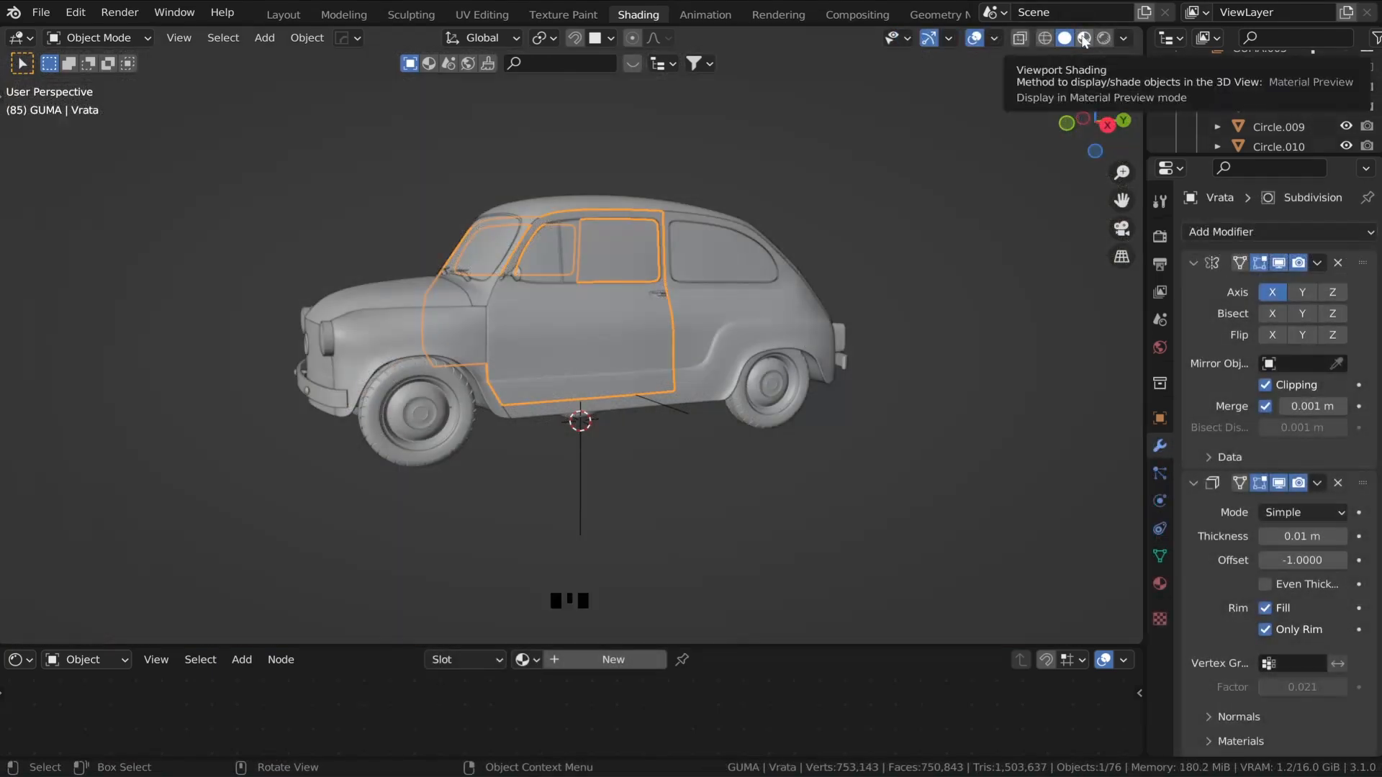
- Switch the viewport to Rendered shading and isolate the selected car door in local view
click(1084, 39)
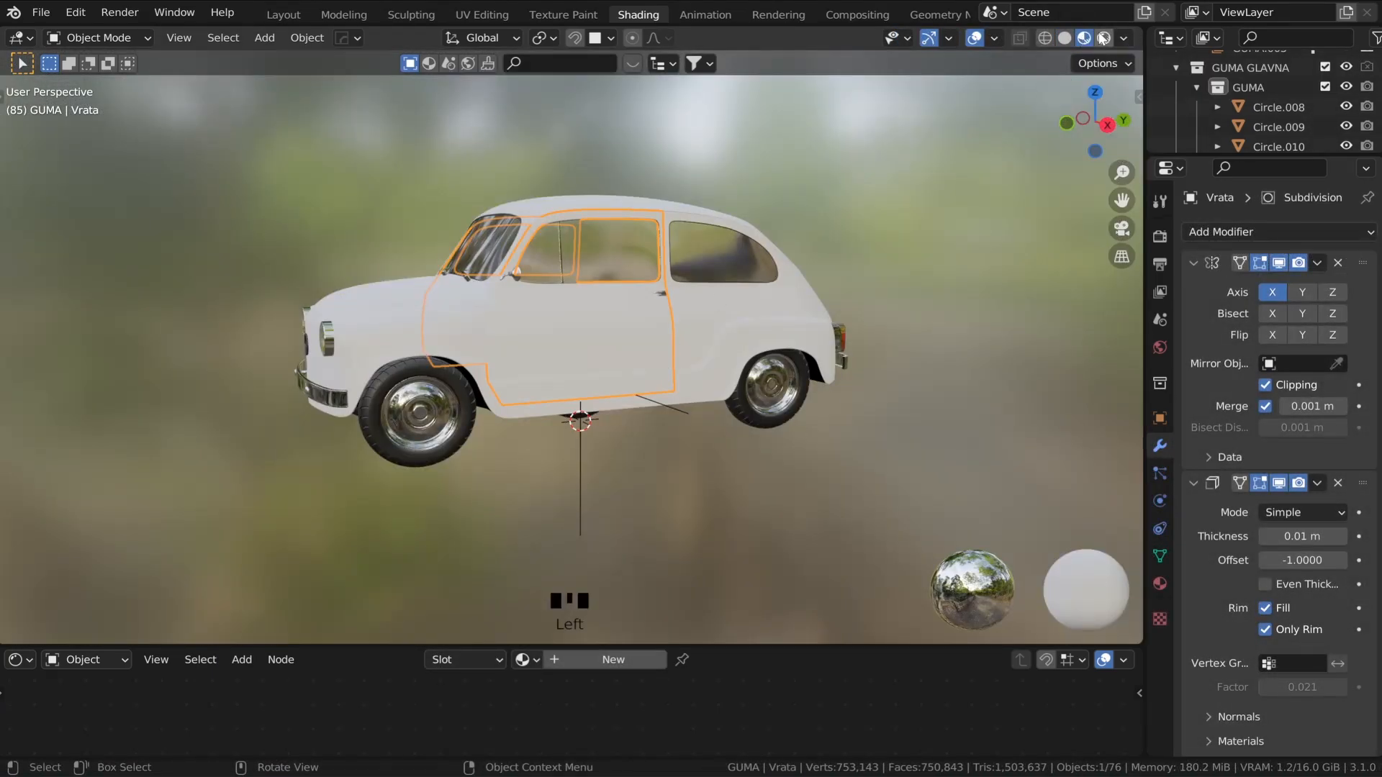
click(1103, 38)
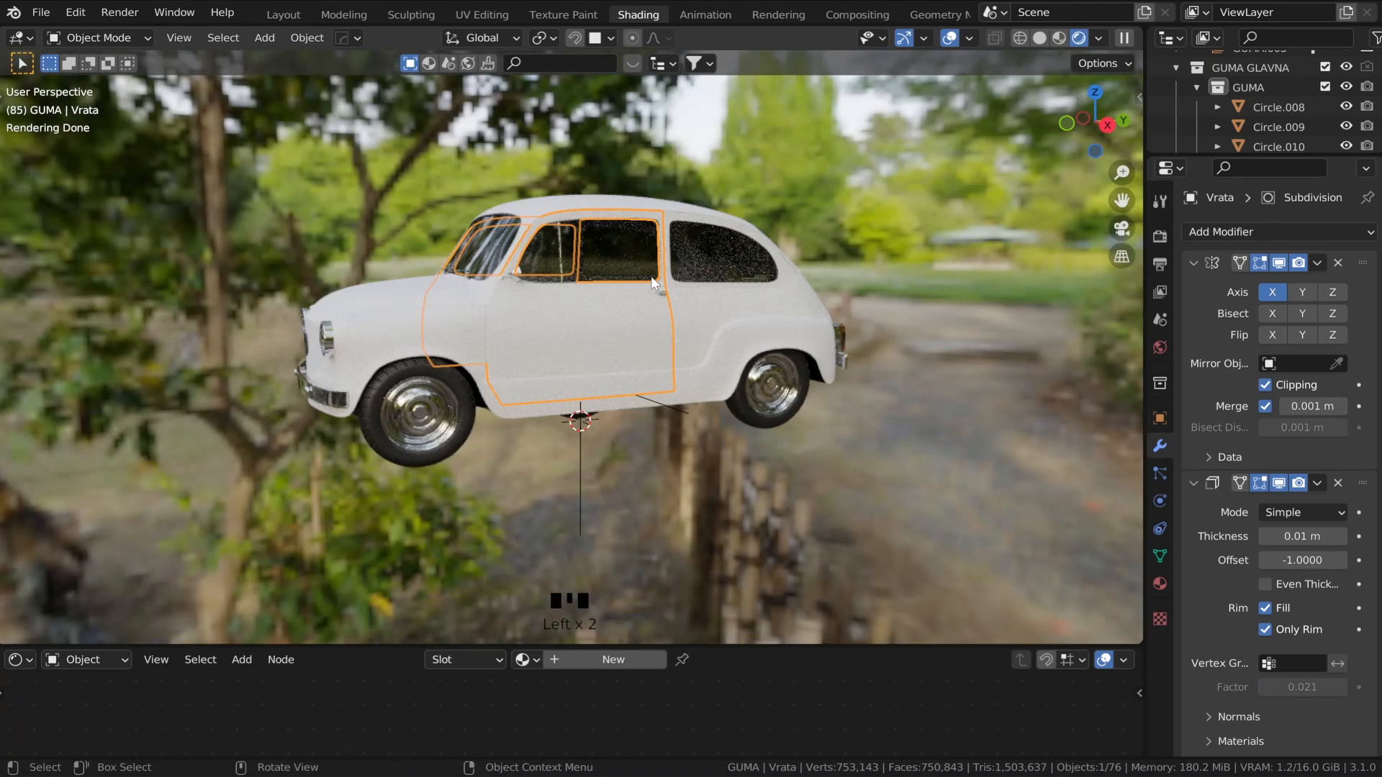
key(KP_Divide)
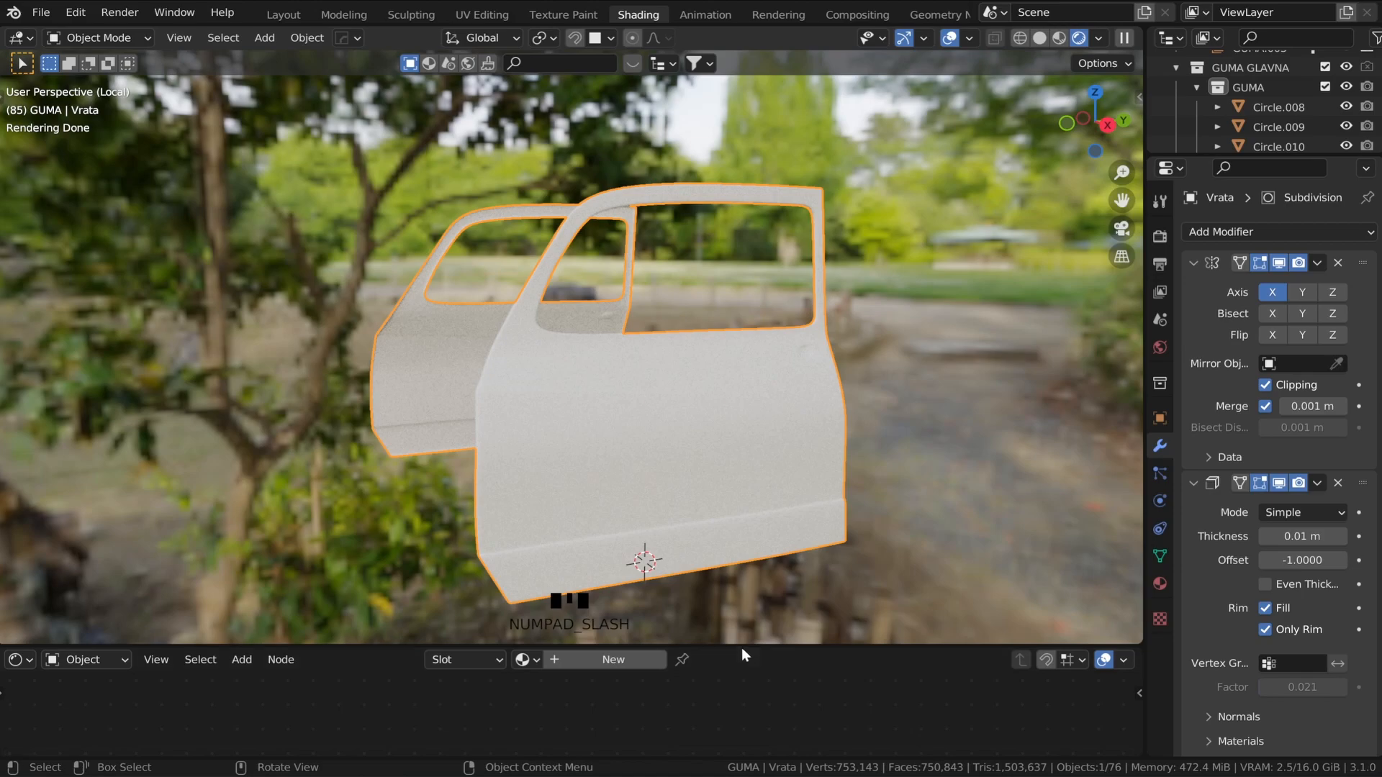
- Enlarge the Shader Editor and create a new node-based material for the car door
drag(741, 646, 724, 396)
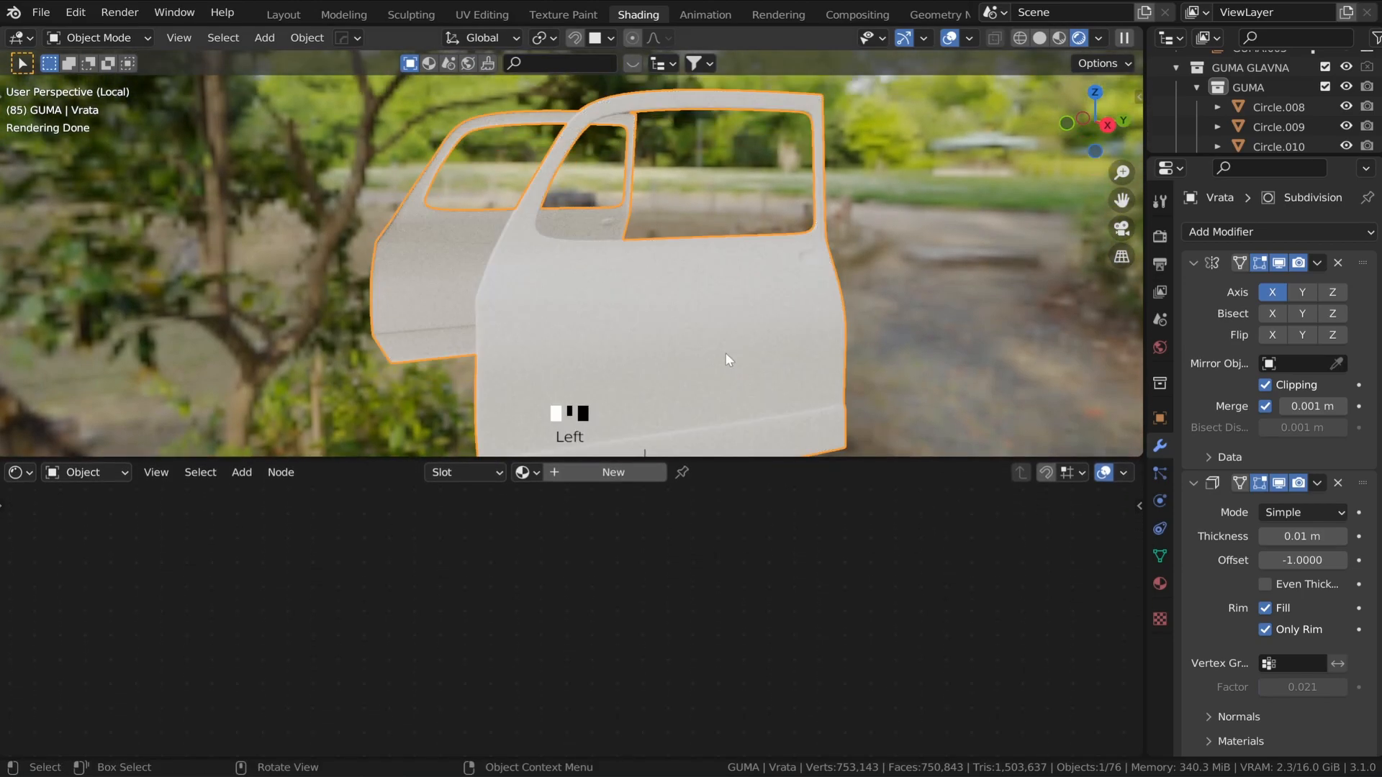
middle_drag(725, 353, 707, 285)
scroll(760, 296, up, 2)
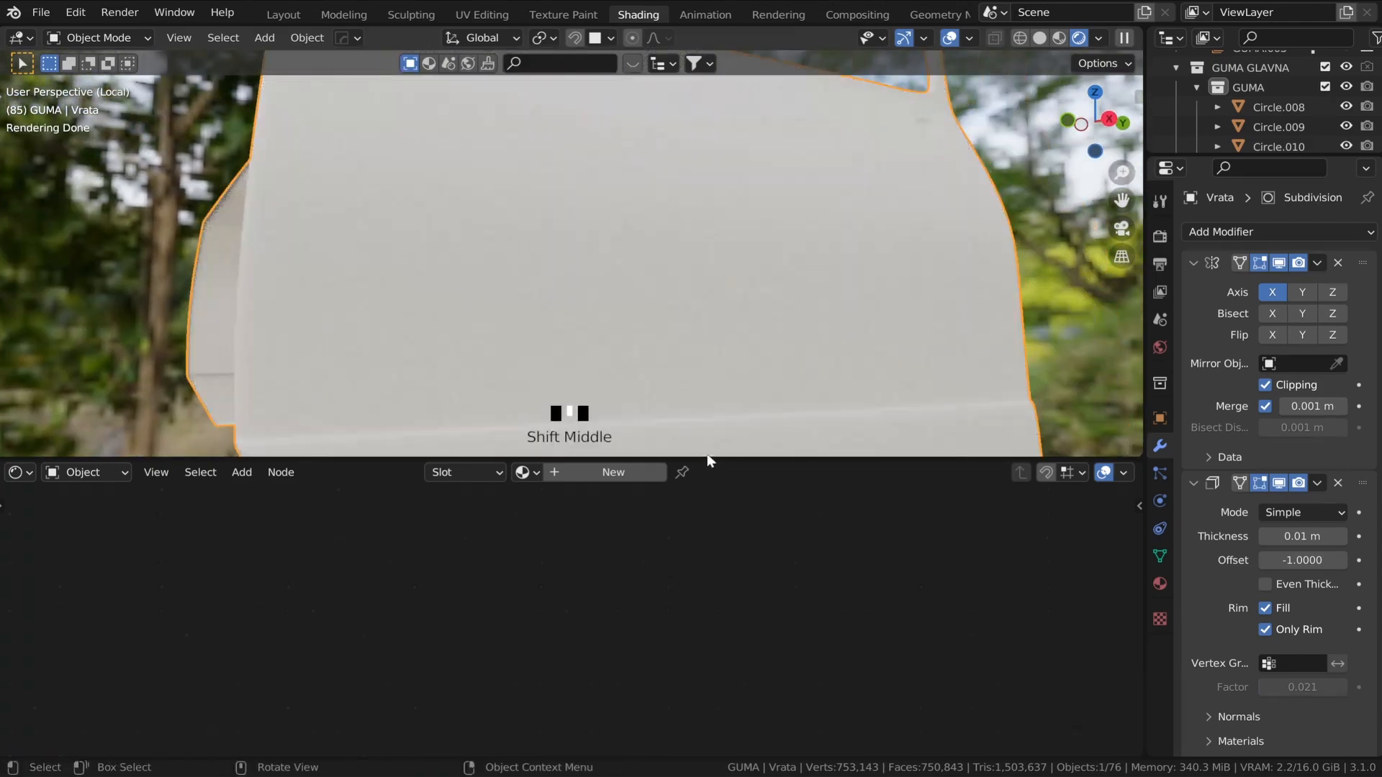
drag(693, 457, 684, 405)
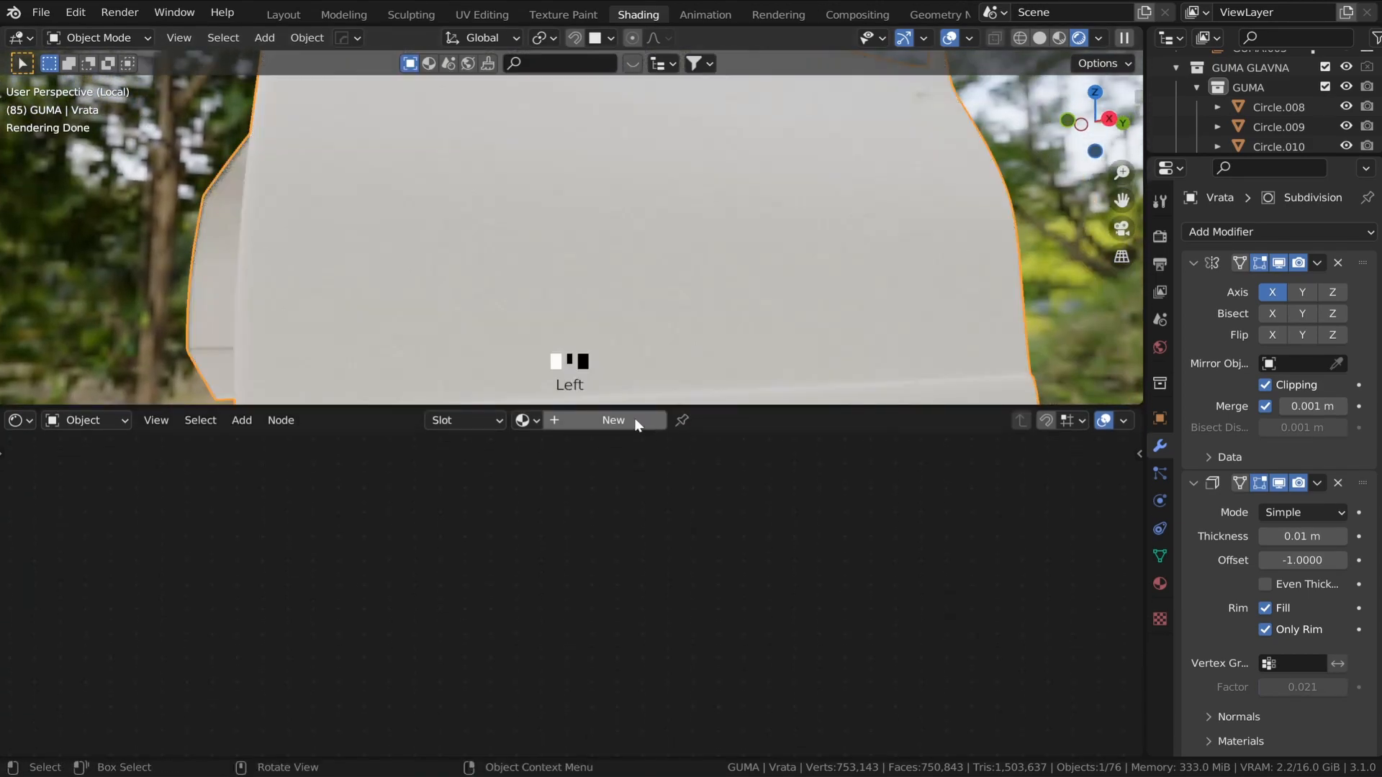
click(614, 420)
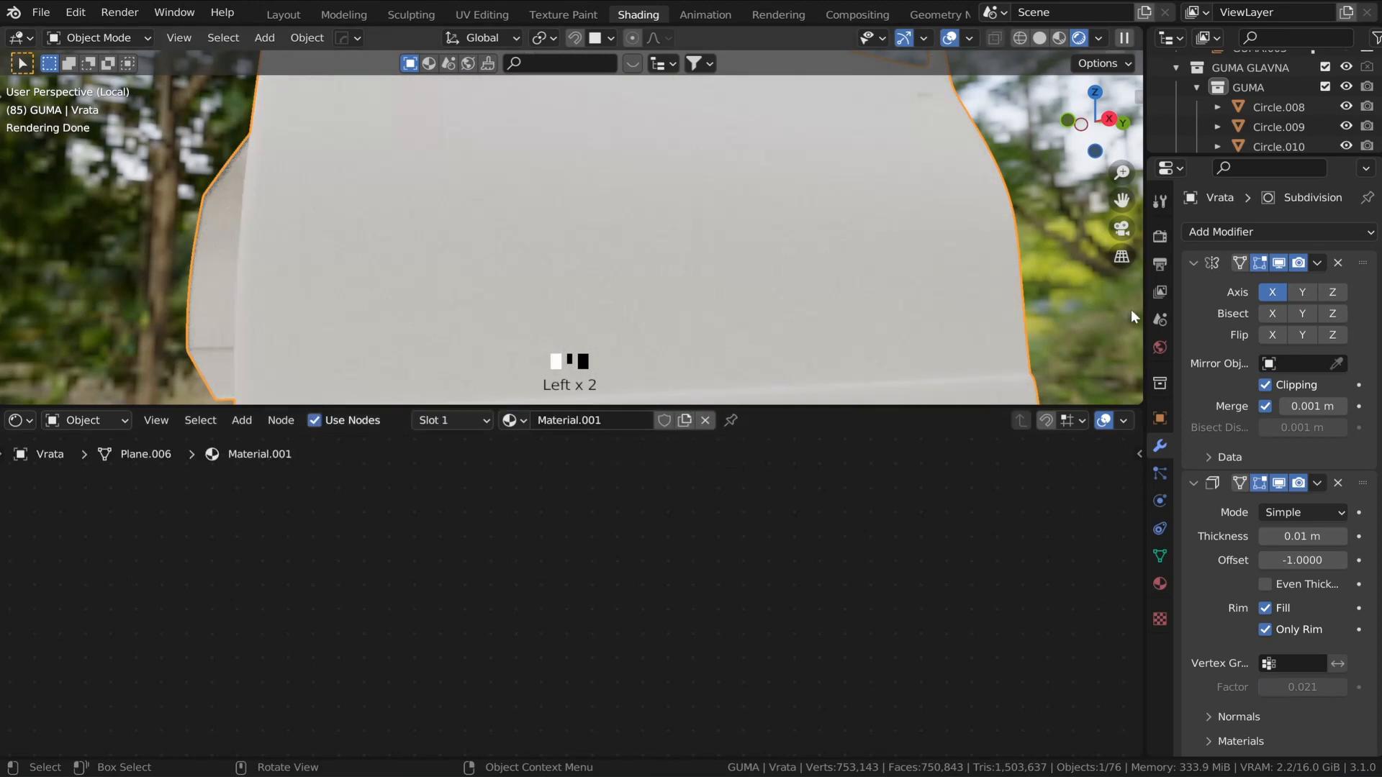
scroll(1216, 428, up, 1)
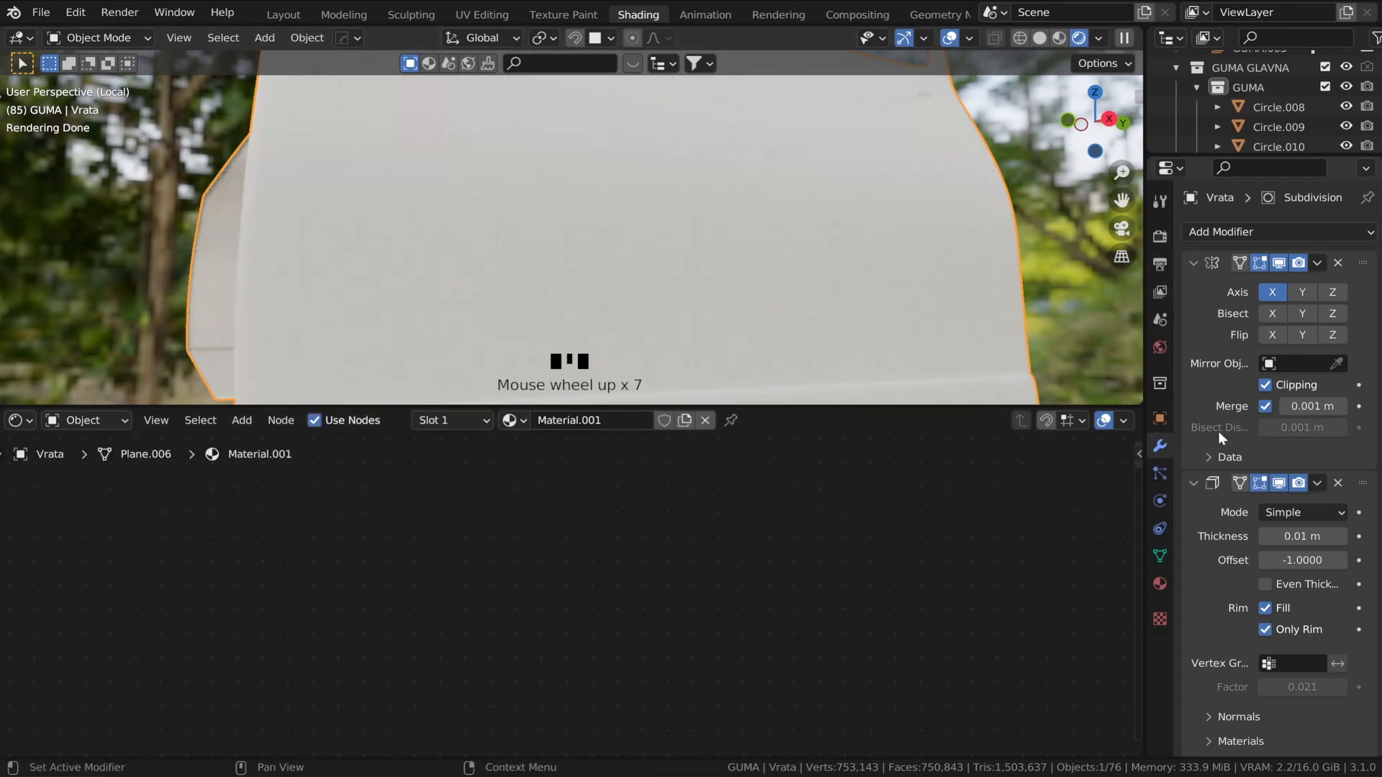
scroll(649, 458, down, 2)
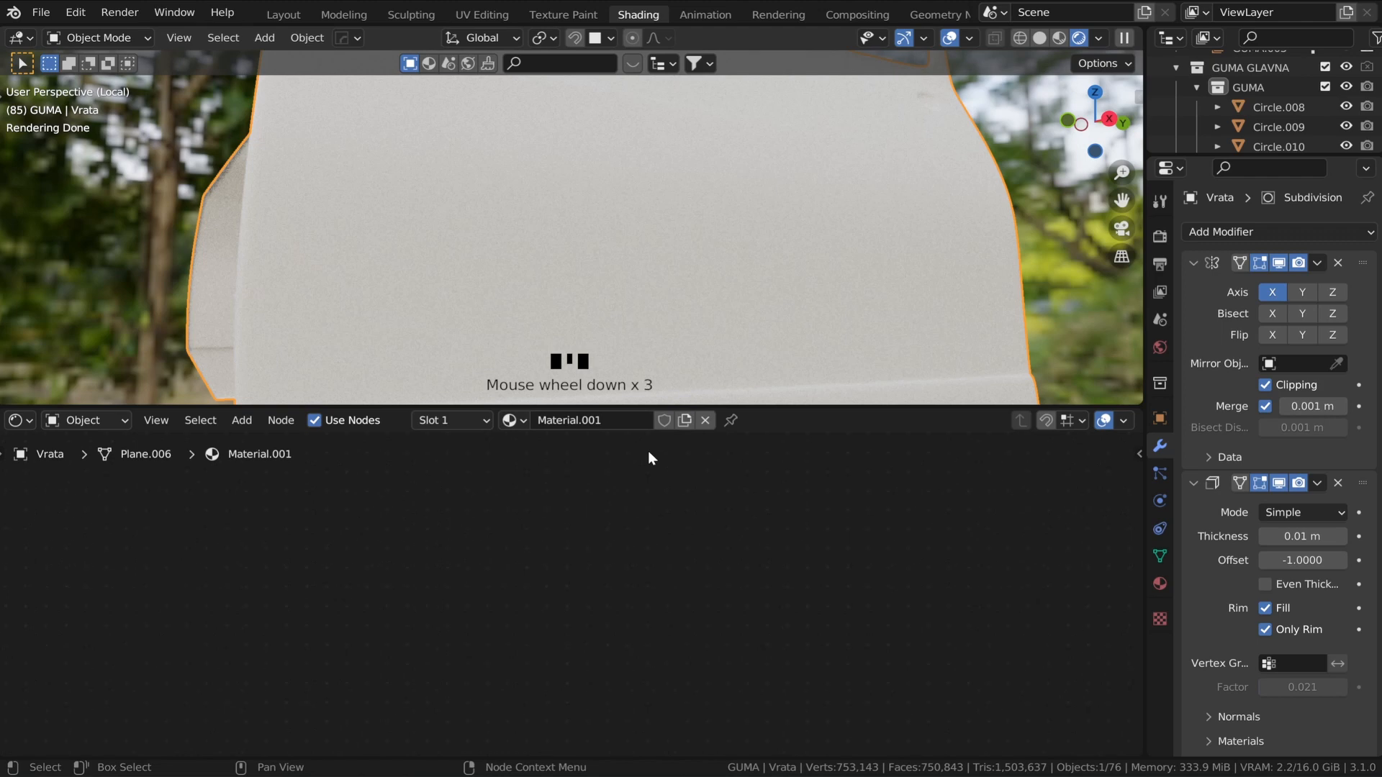
- Set the door material's Base Color to a deep blue with HSV values 0.665, 1.000 and 0.487
scroll(649, 458, down, 10)
middle_click(648, 595)
scroll(649, 564, down, 8)
scroll(651, 547, down, 5)
middle_drag(654, 529, 620, 746)
middle_drag(633, 689, 502, 658)
scroll(643, 611, up, 11)
scroll(502, 659, up, 10)
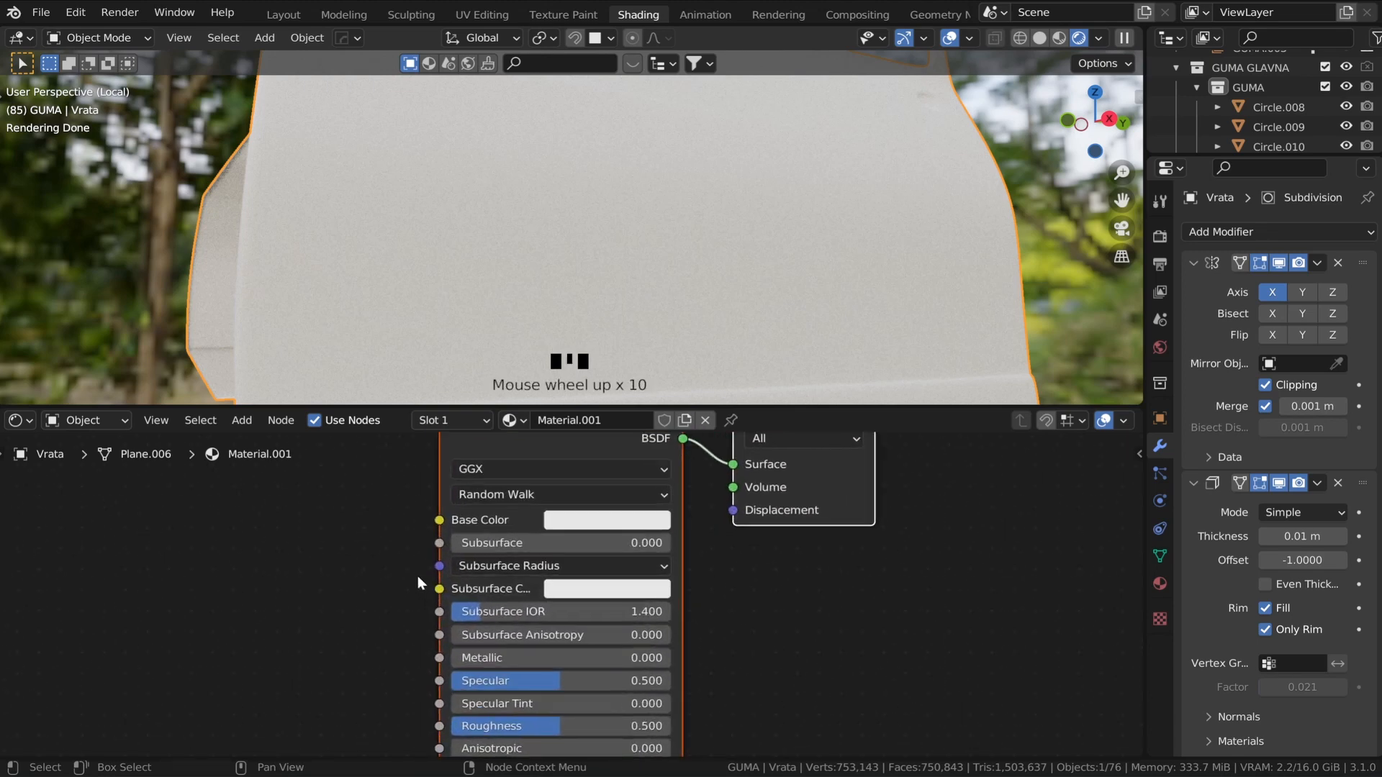
click(584, 522)
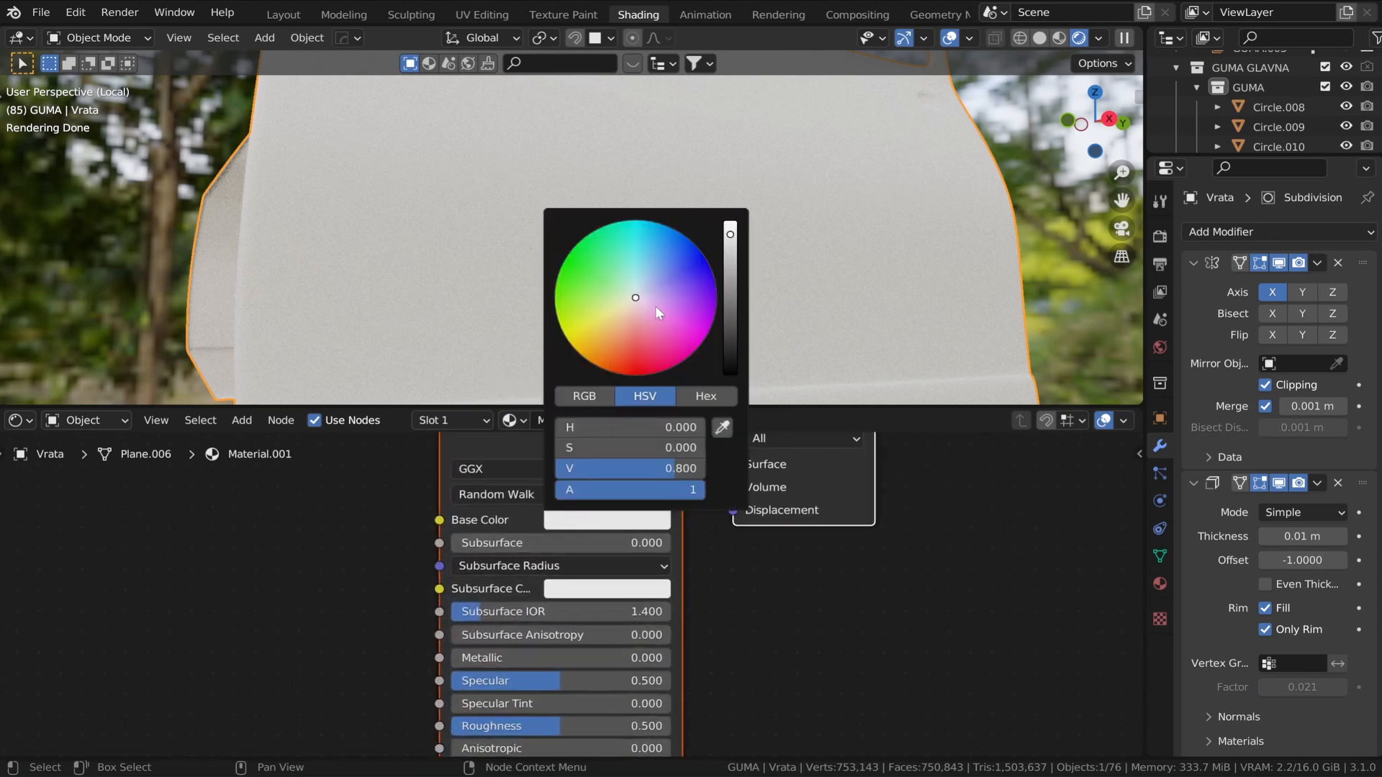
drag(641, 295, 696, 253)
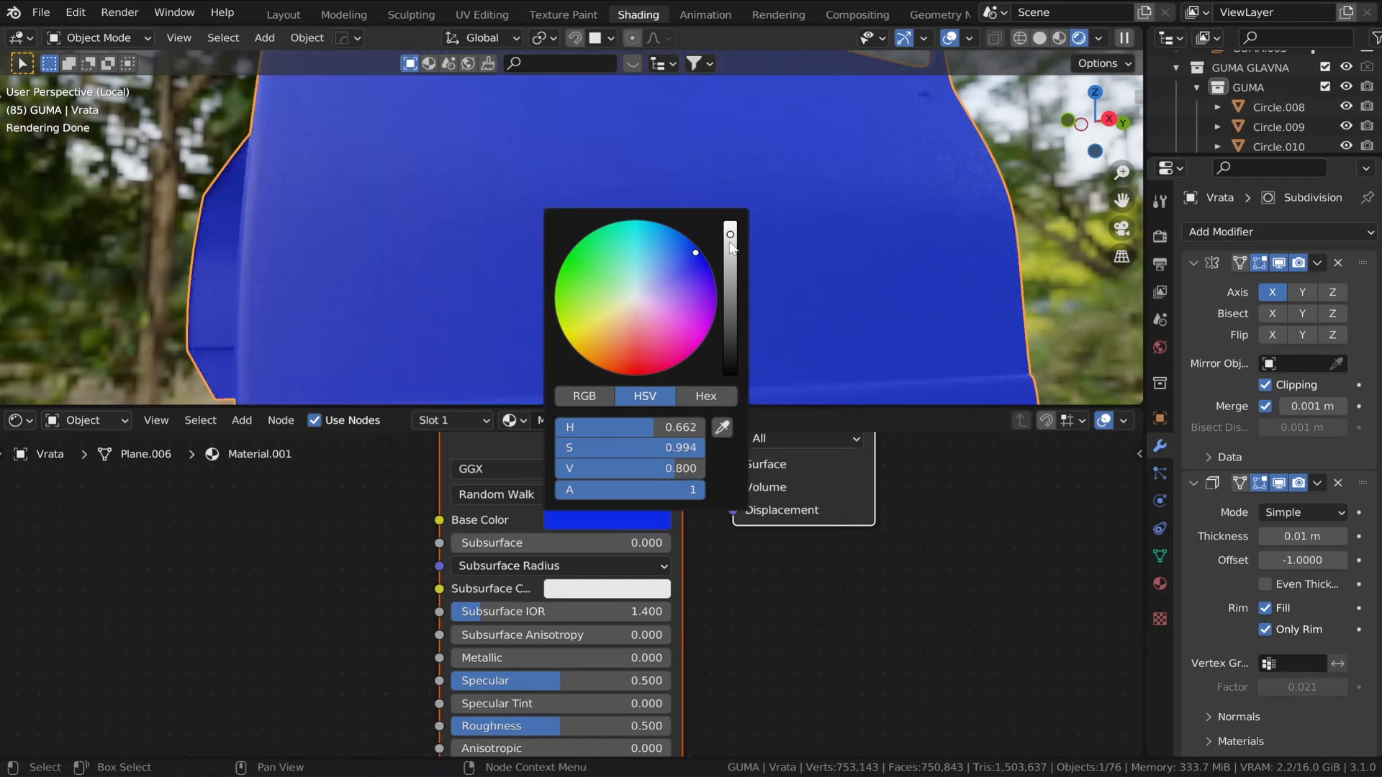
drag(730, 235, 715, 246)
click(714, 242)
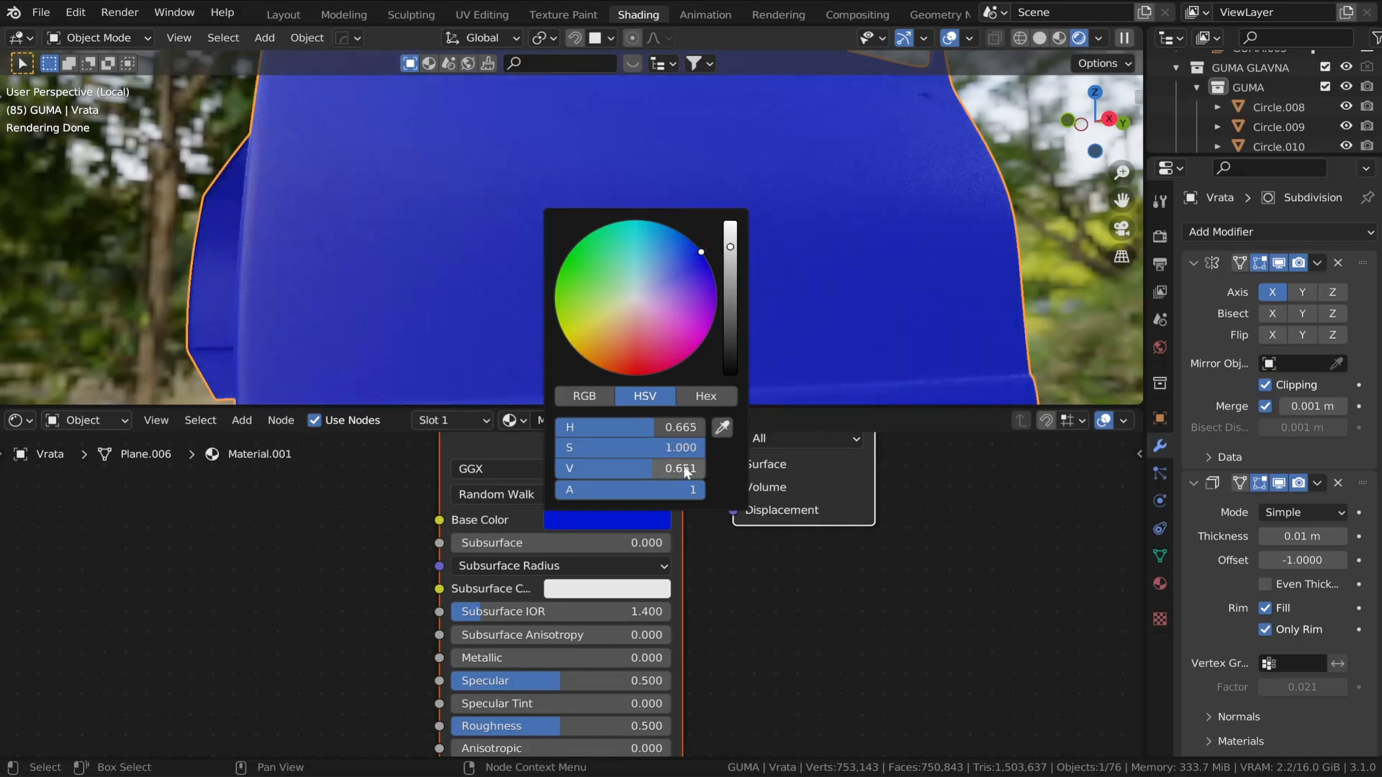
scroll(515, 180, down, 3)
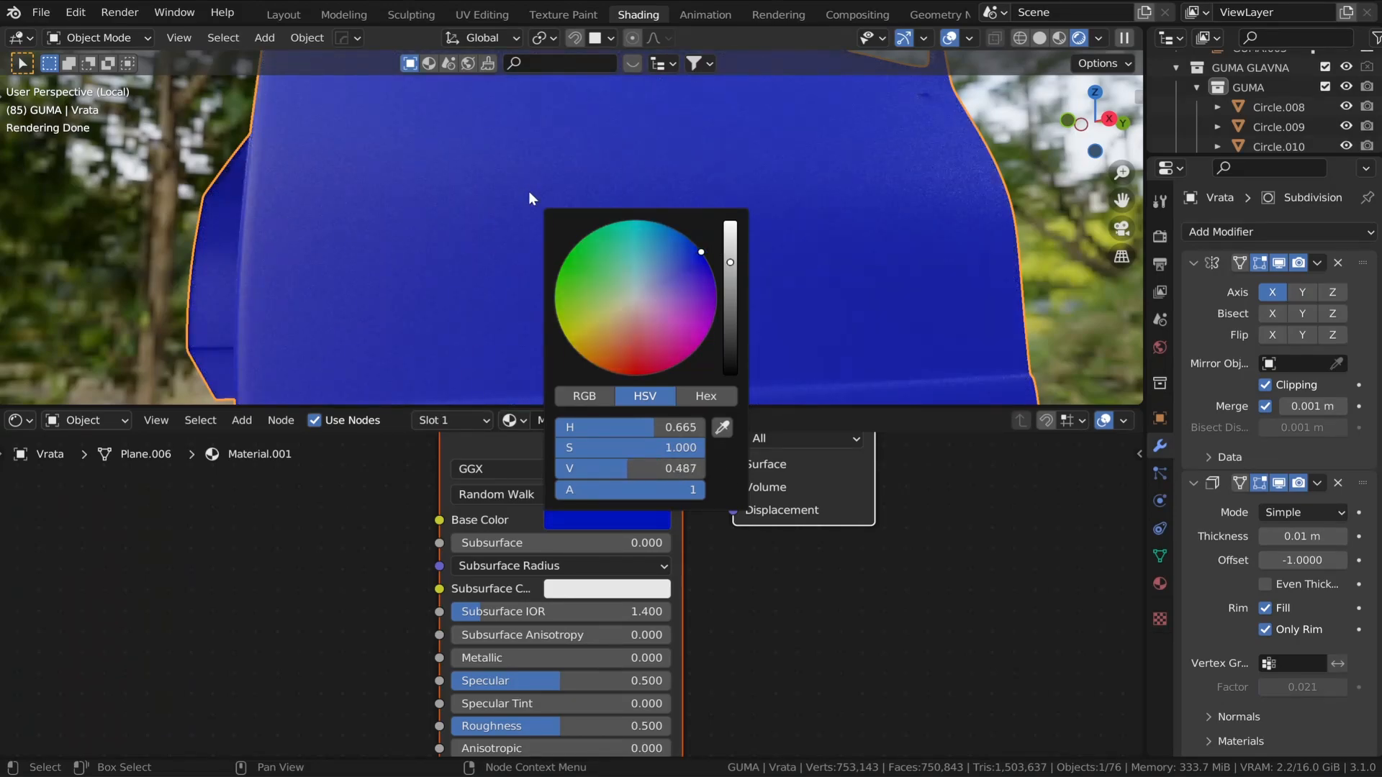
scroll(758, 216, up, 3)
scroll(755, 213, up, 4)
click(616, 521)
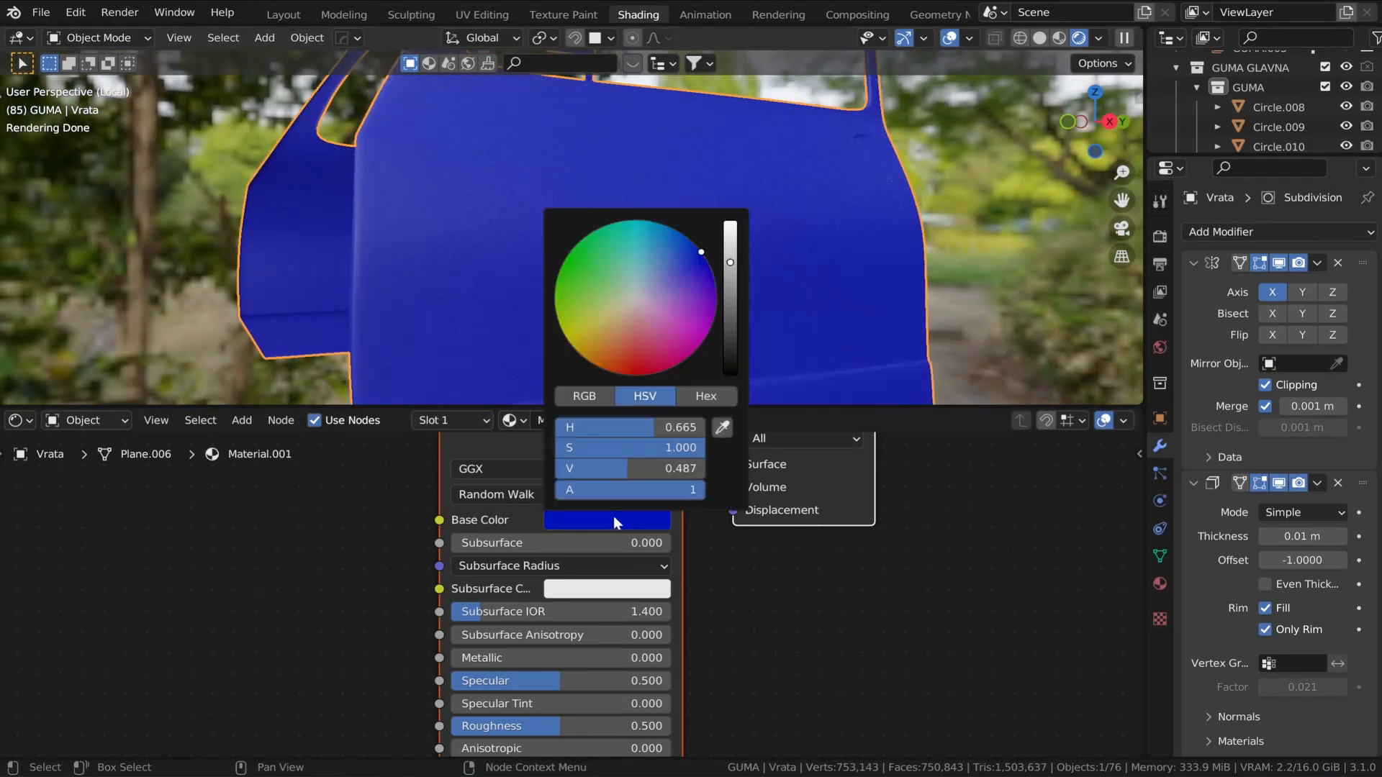
click(835, 266)
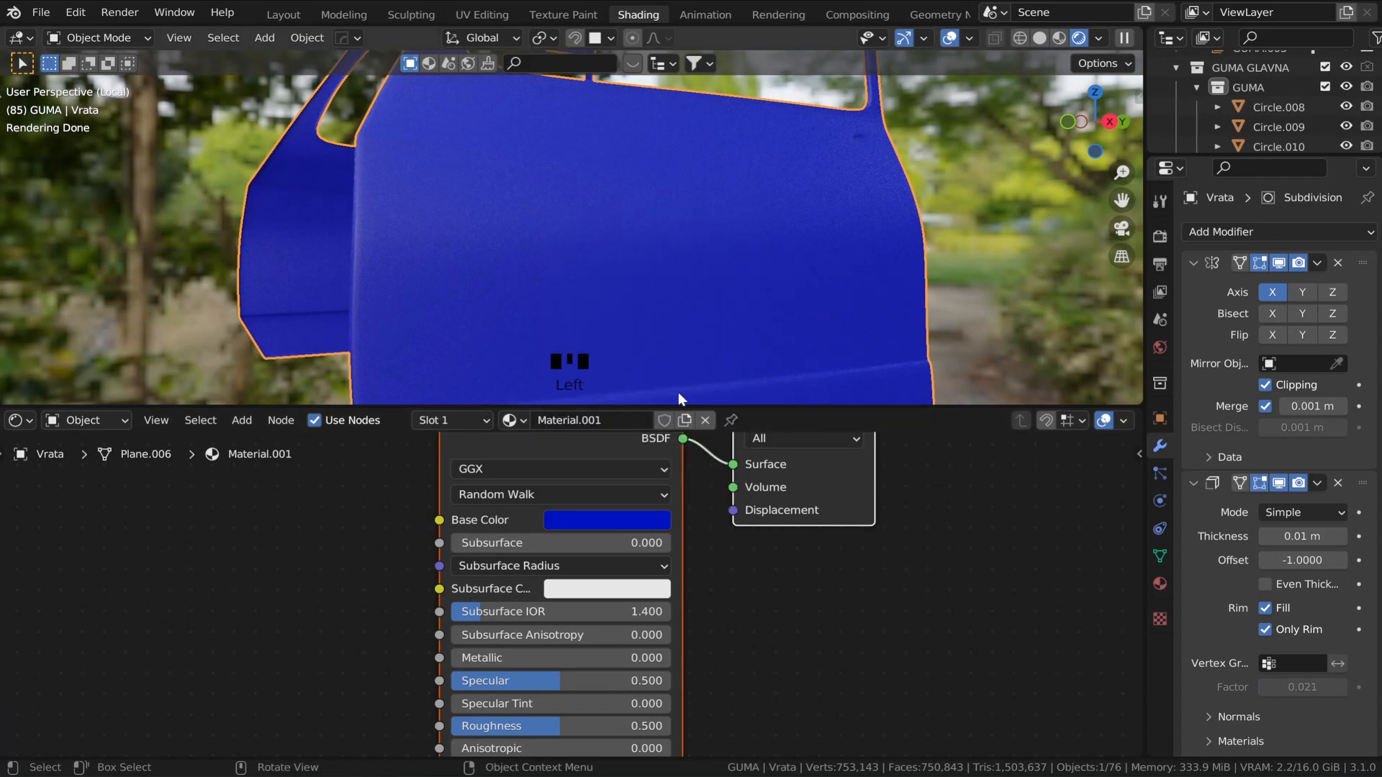
- Set the Principled BSDF's Metallic to about 0.848 and its Roughness to about 0.304
drag(516, 657, 700, 657)
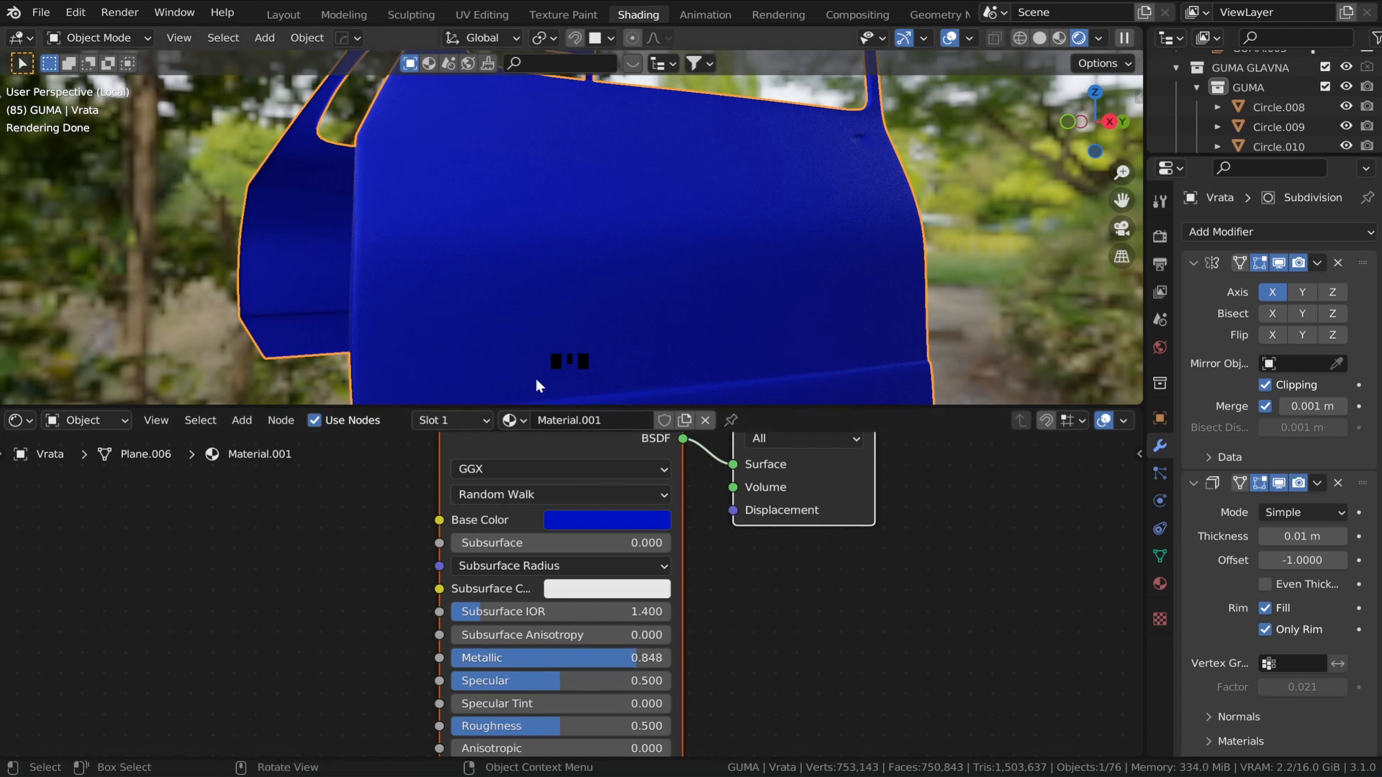
drag(567, 725, 517, 725)
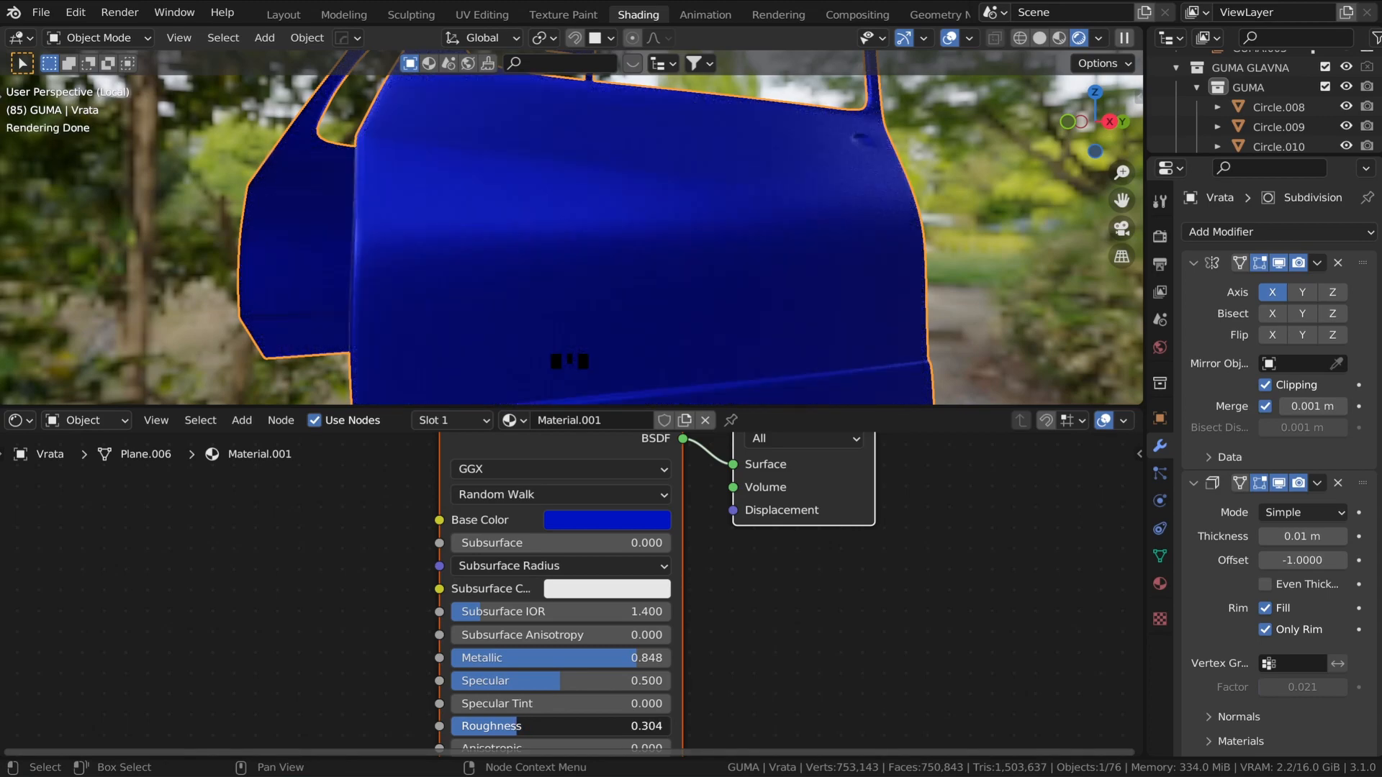
mouse_move(625, 229)
middle_down()
mouse_move(599, 214)
mouse_move(637, 214)
middle_up()
scroll(637, 215, up, 3)
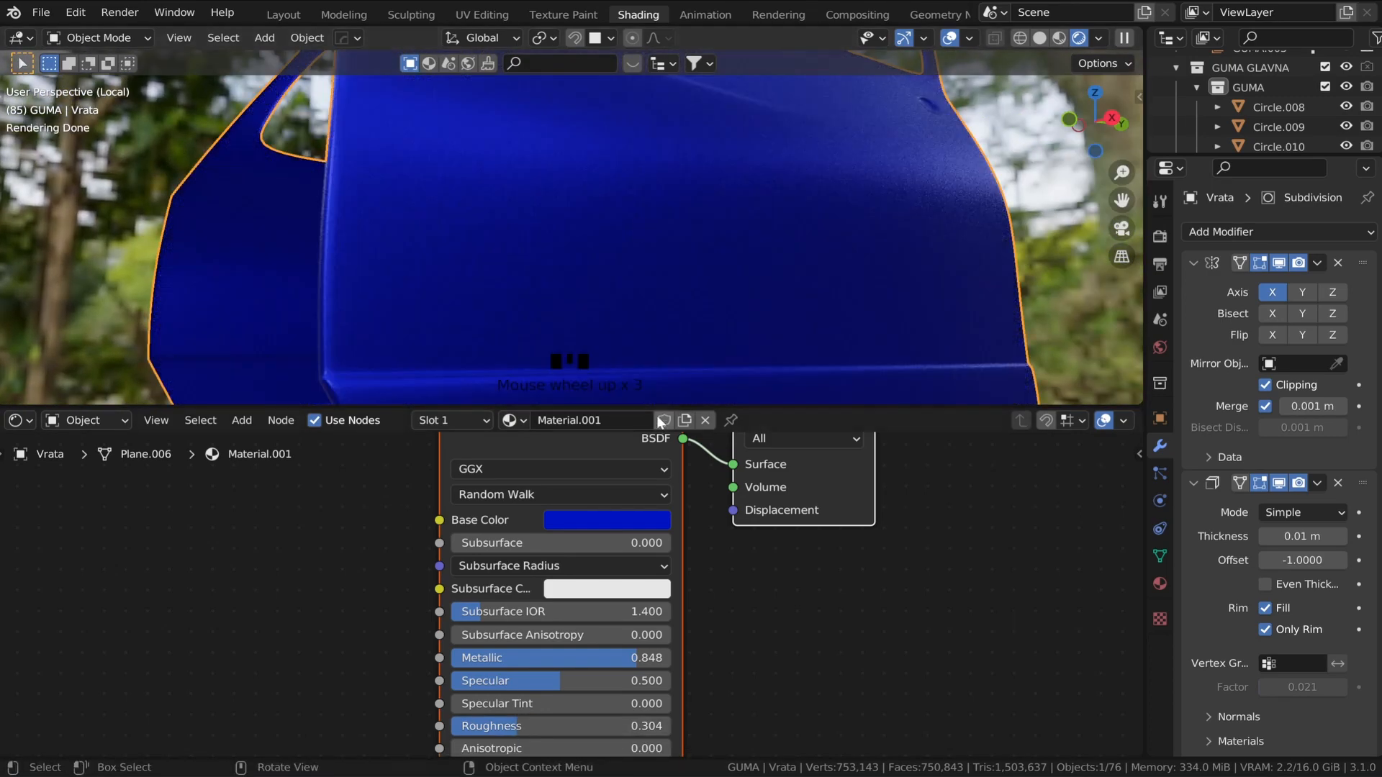
- Try out the Clearcoat strength on the Principled BSDF and return it to 0
scroll(574, 568, down, 2)
middle_drag(512, 709, 555, 549)
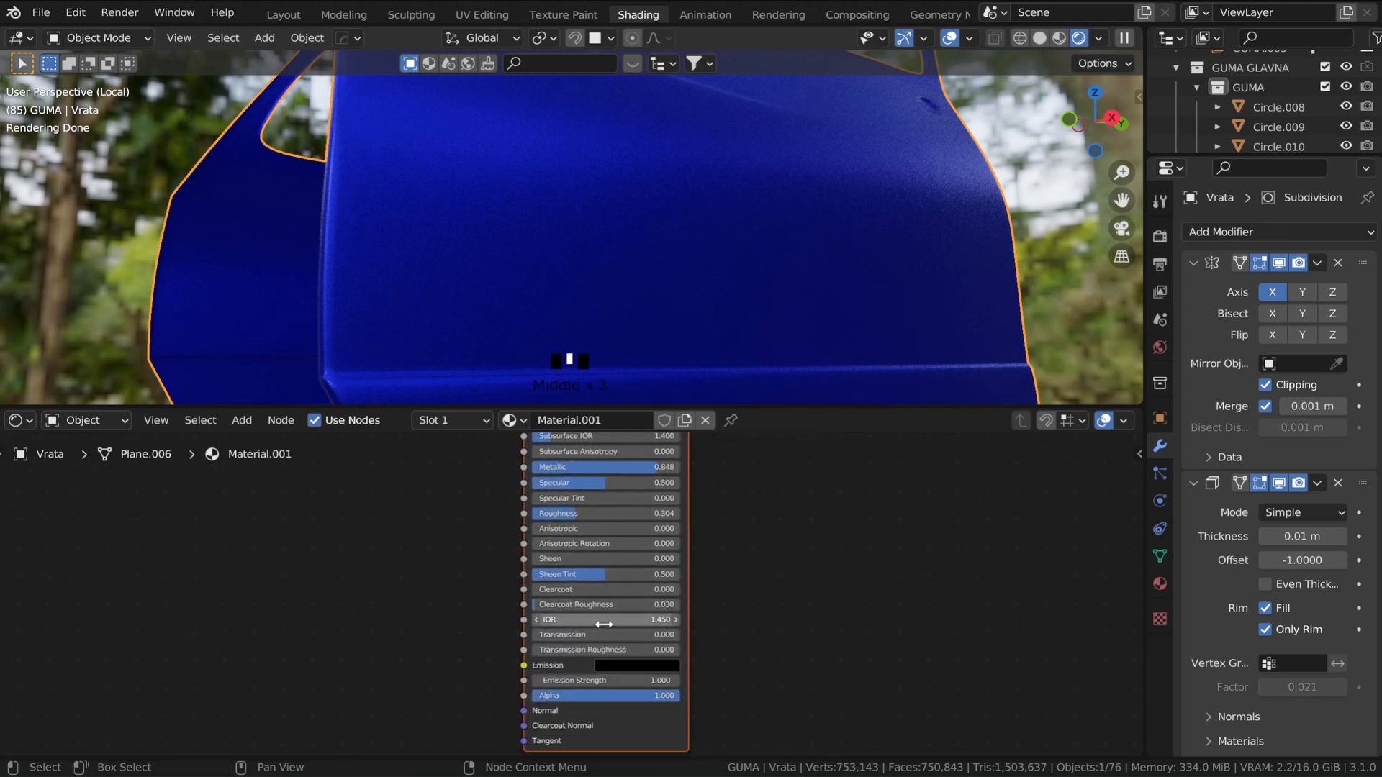
middle_drag(605, 626, 590, 590)
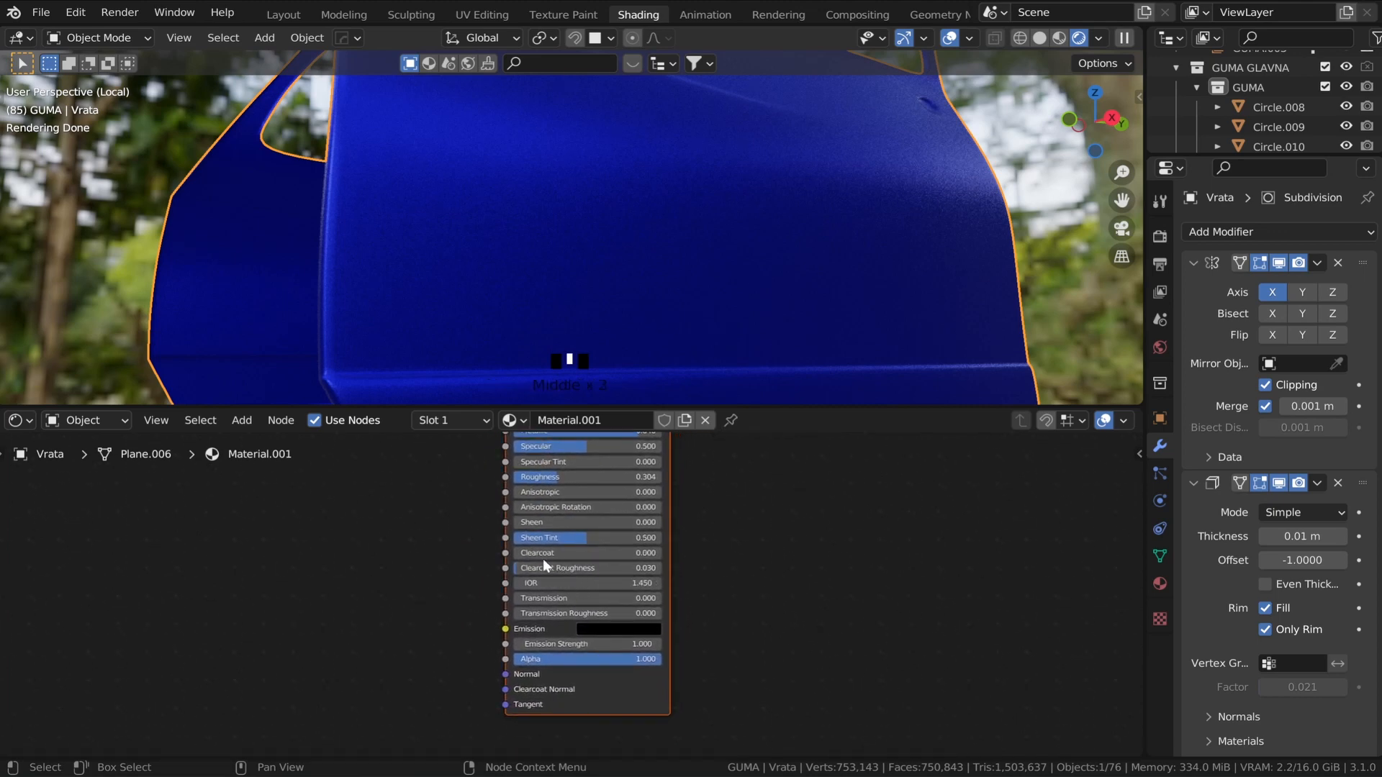
scroll(543, 560, up, 4)
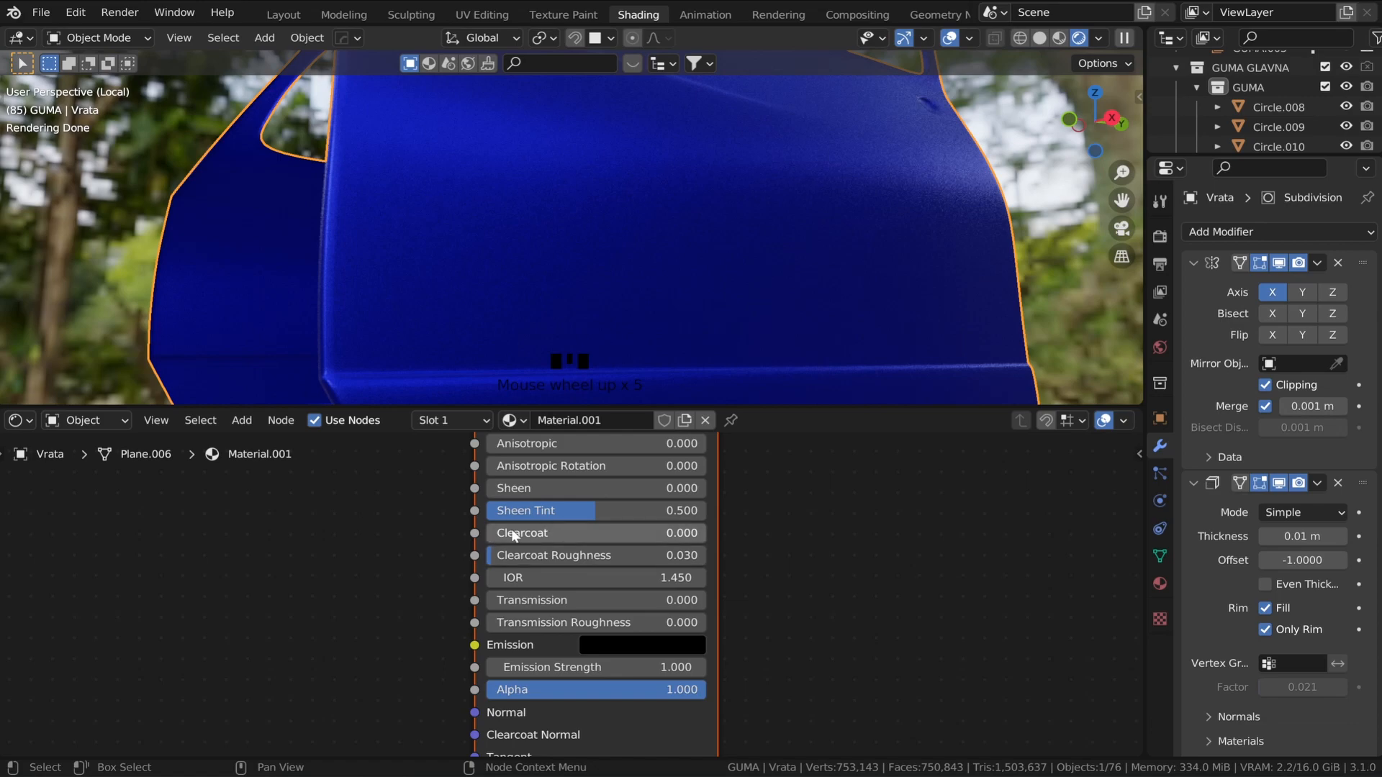
mouse_move(512, 532)
mouse_down()
mouse_move(727, 533)
mouse_move(496, 533)
mouse_up()
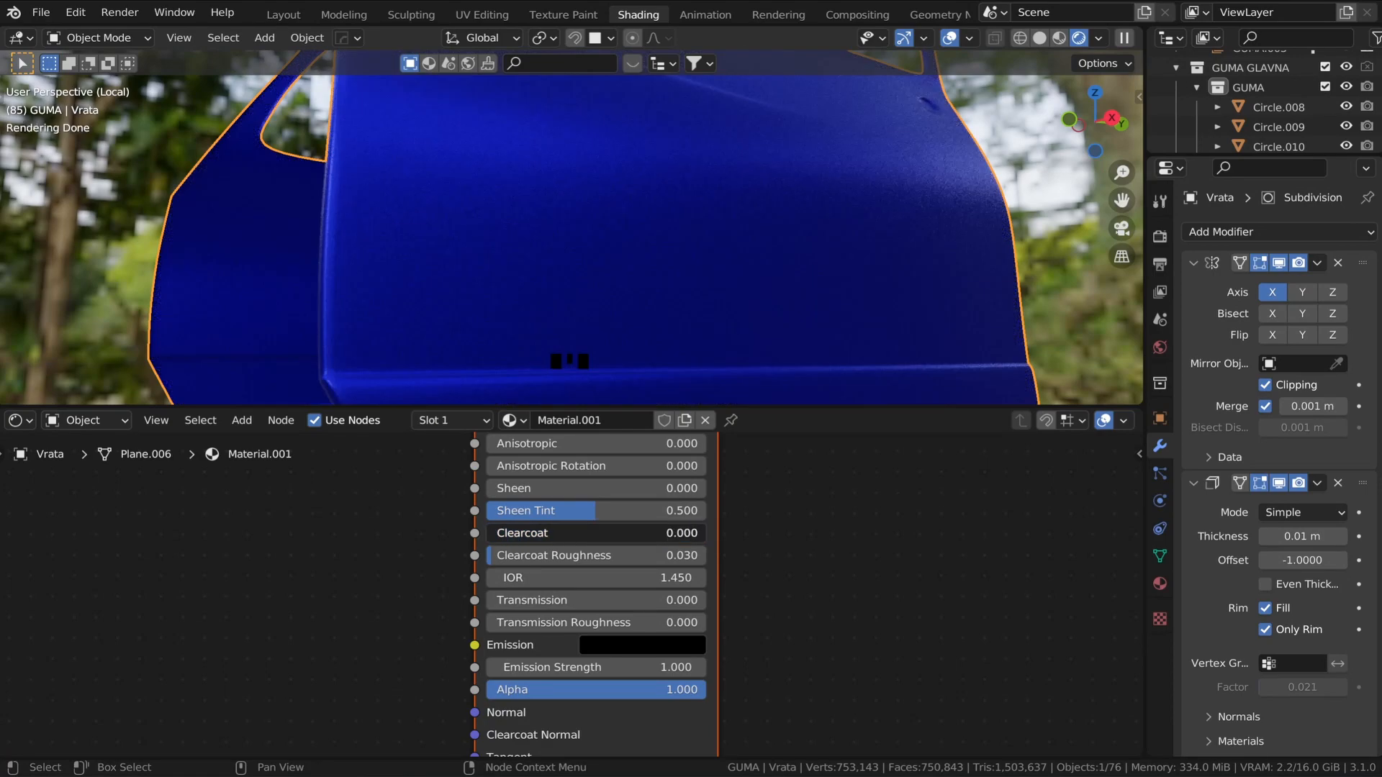
- Move the Material Output node further away from the Principled BSDF to make room for more nodes
scroll(808, 536, down, 3)
middle_drag(808, 537, 775, 588)
scroll(770, 575, down, 5)
middle_drag(687, 556, 700, 605)
scroll(744, 505, down, 3)
scroll(738, 514, up, 3)
scroll(734, 521, down, 3)
drag(655, 527, 795, 582)
click(655, 542)
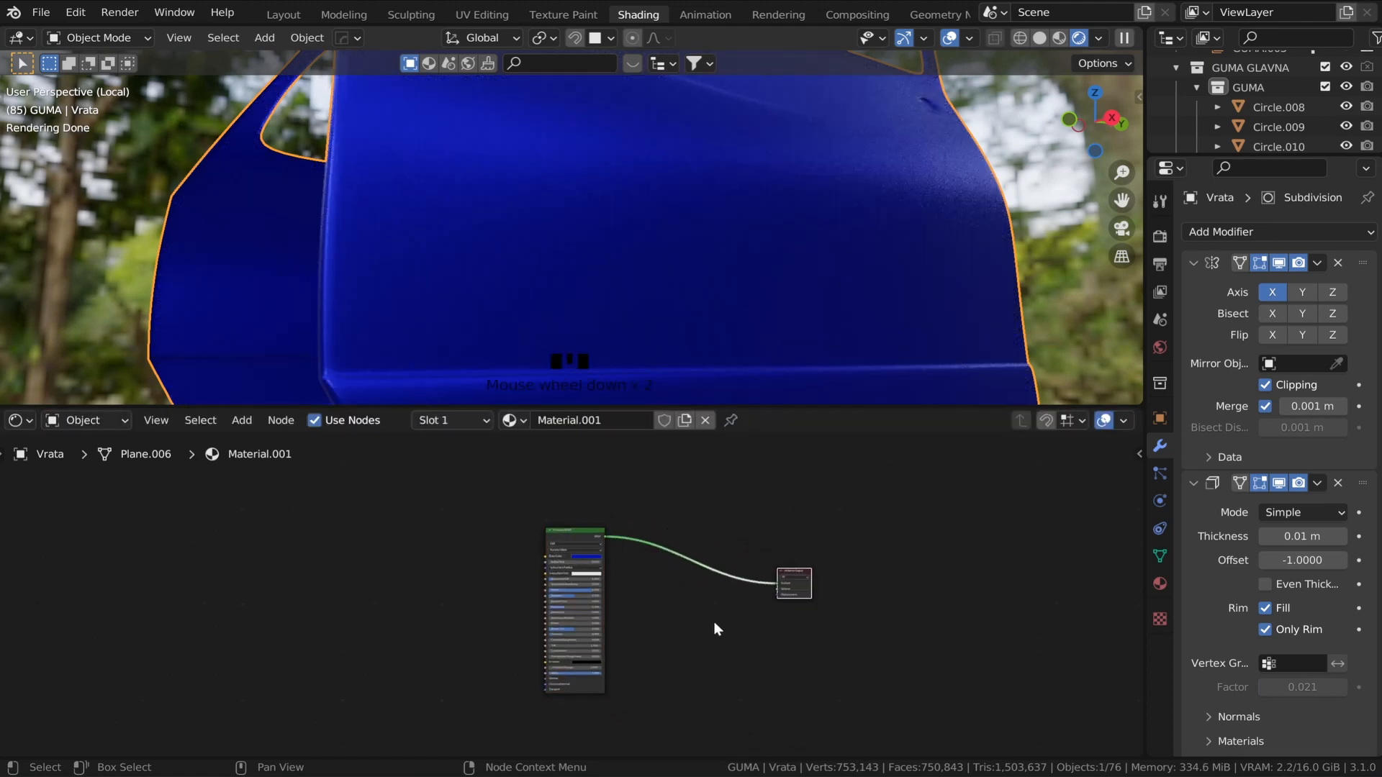
- Add a Glossy BSDF node and place it below the Principled BSDF
scroll(689, 568, up, 2)
key(shift+a)
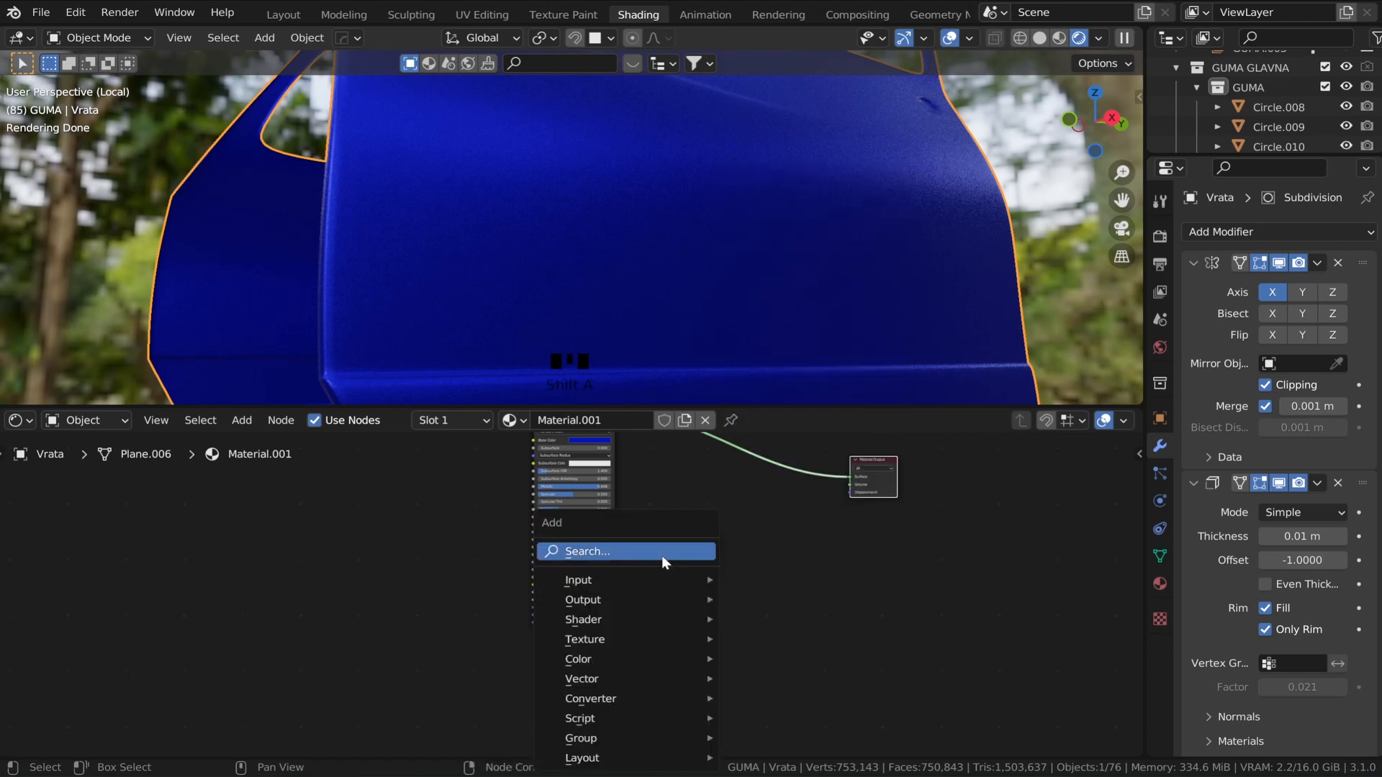
click(662, 555)
text(glo)
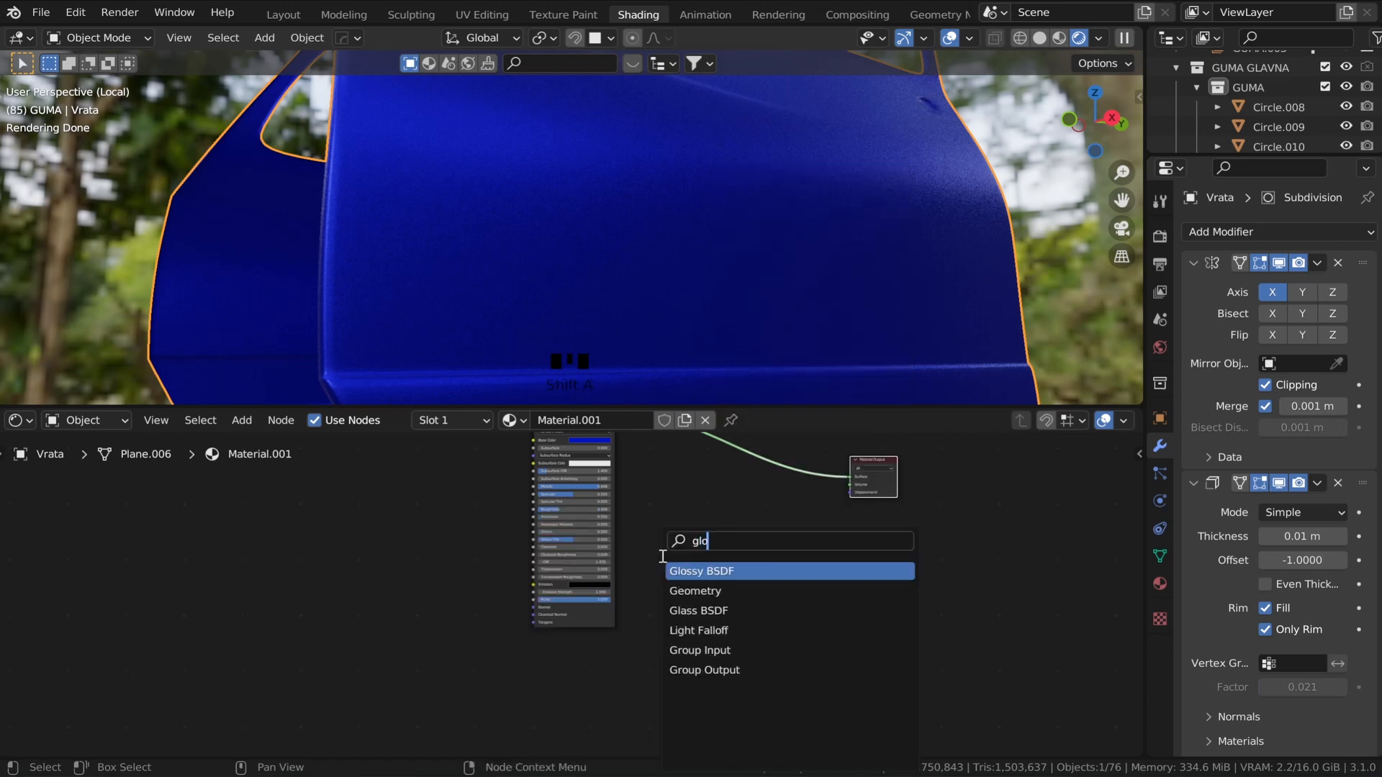
key(Return)
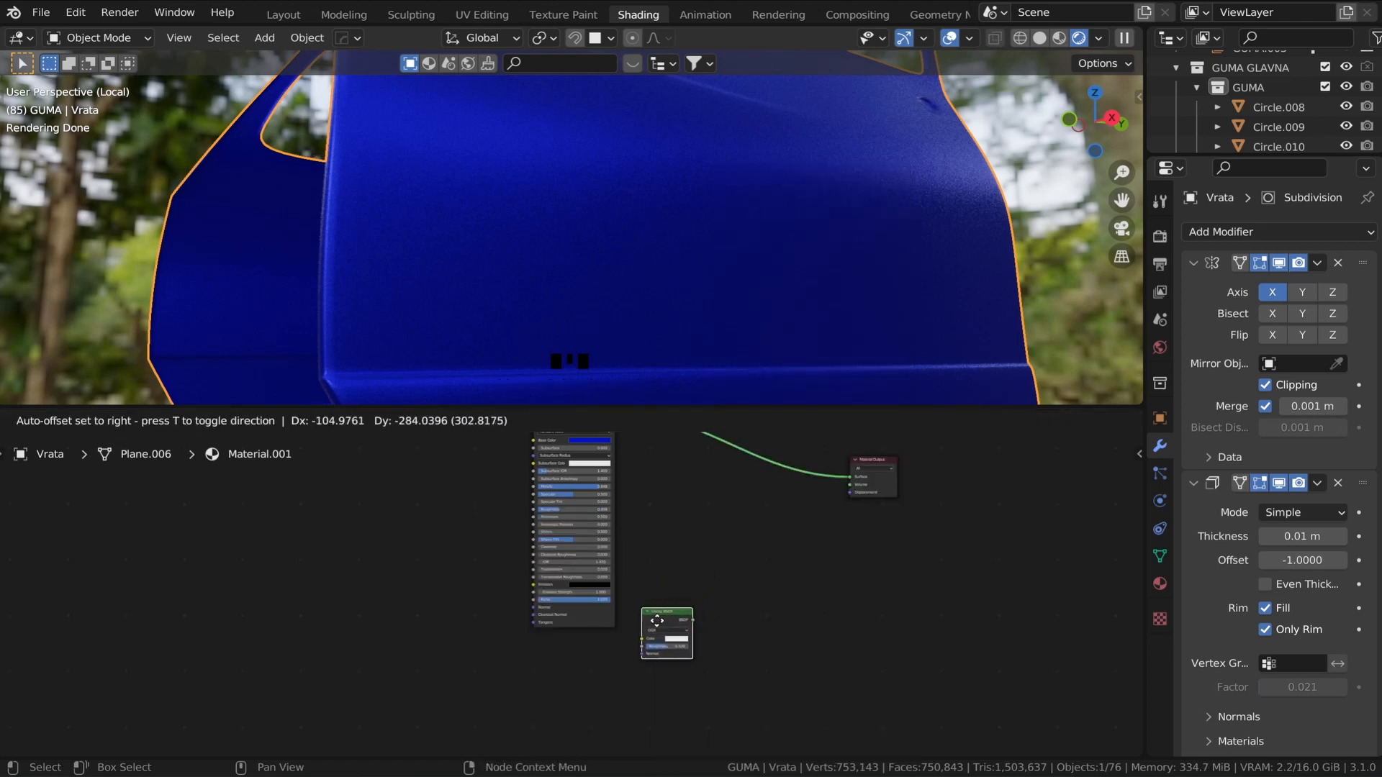
click(637, 663)
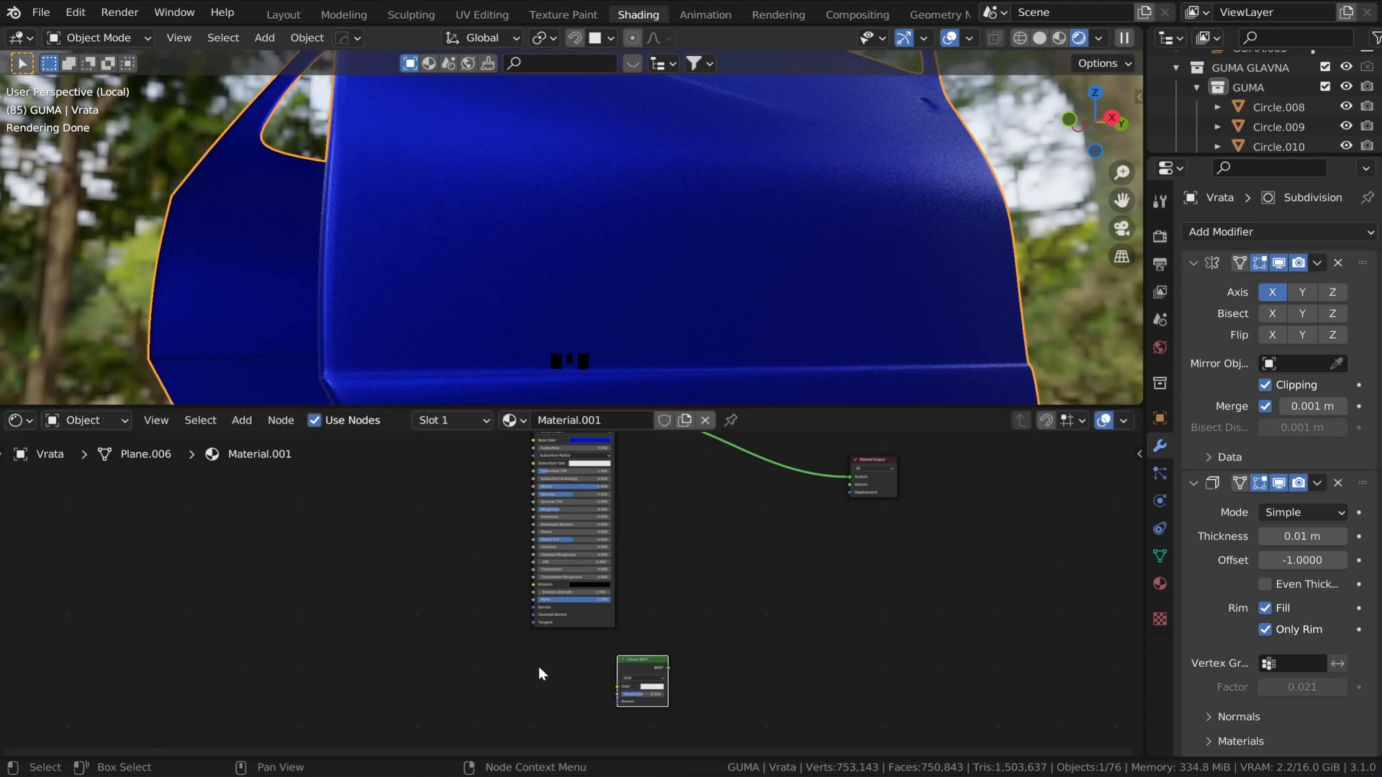
- Add a Mix Shader node and place it between the shader nodes and the Material Output
key(shift+a)
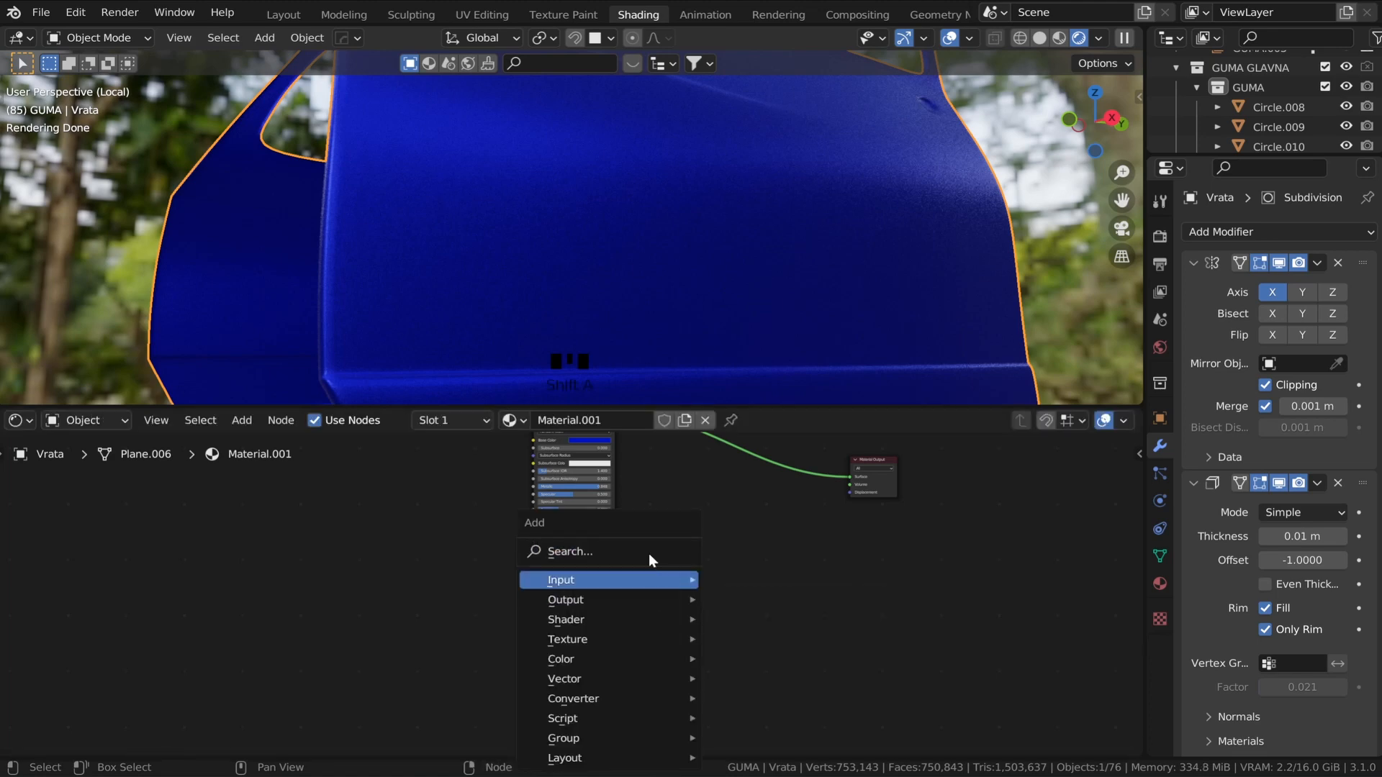
click(649, 551)
text(mix)
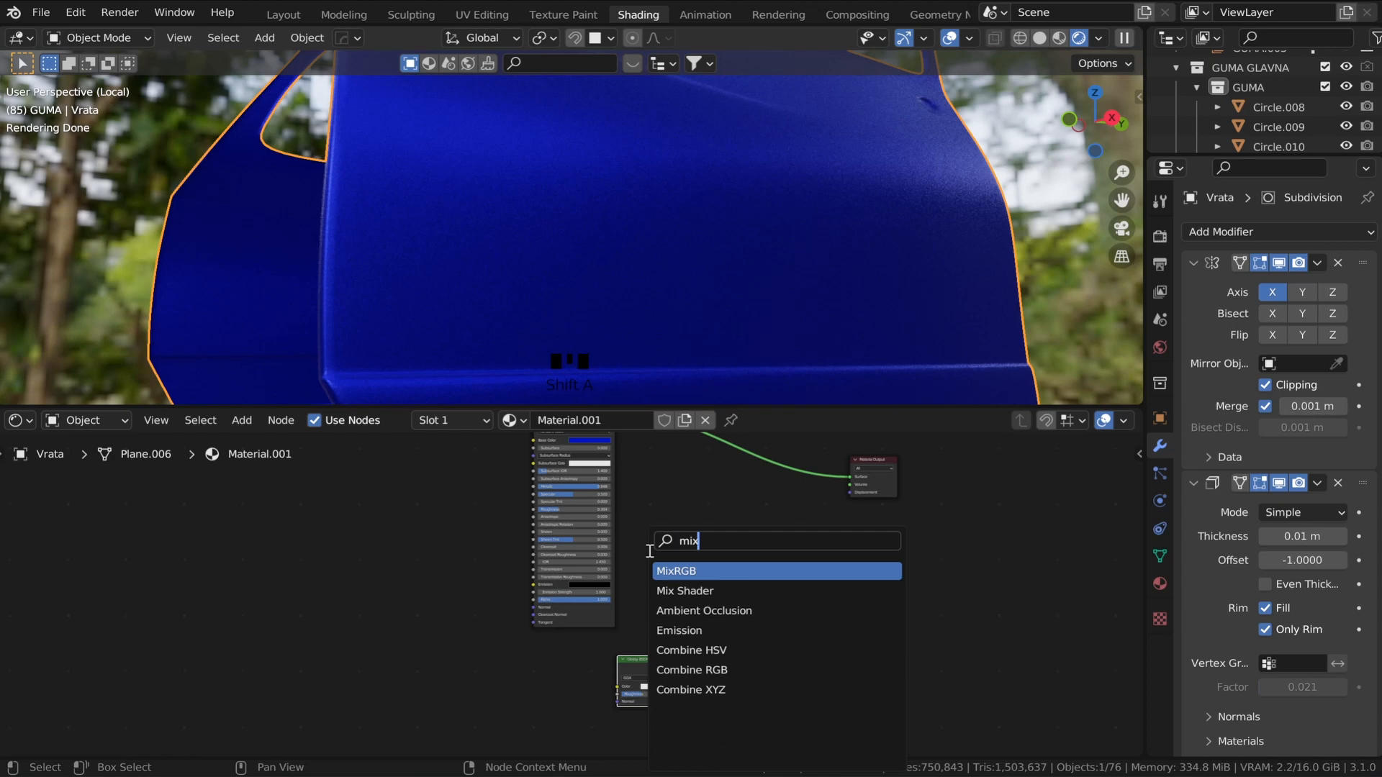
click(684, 590)
click(783, 595)
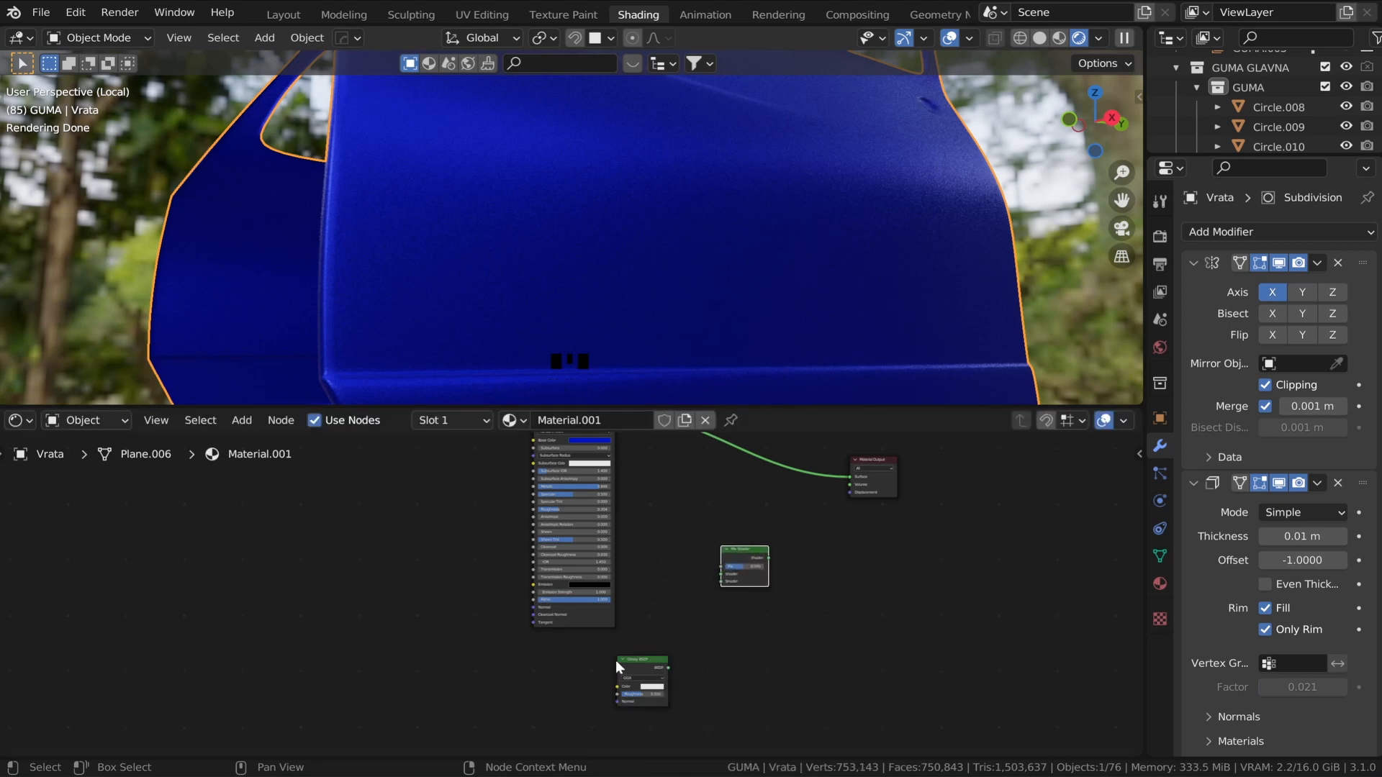
- Add a Fresnel node and place it above the Glossy BSDF, before the Mix Shader
key(shift+a)
click(477, 554)
text(f)
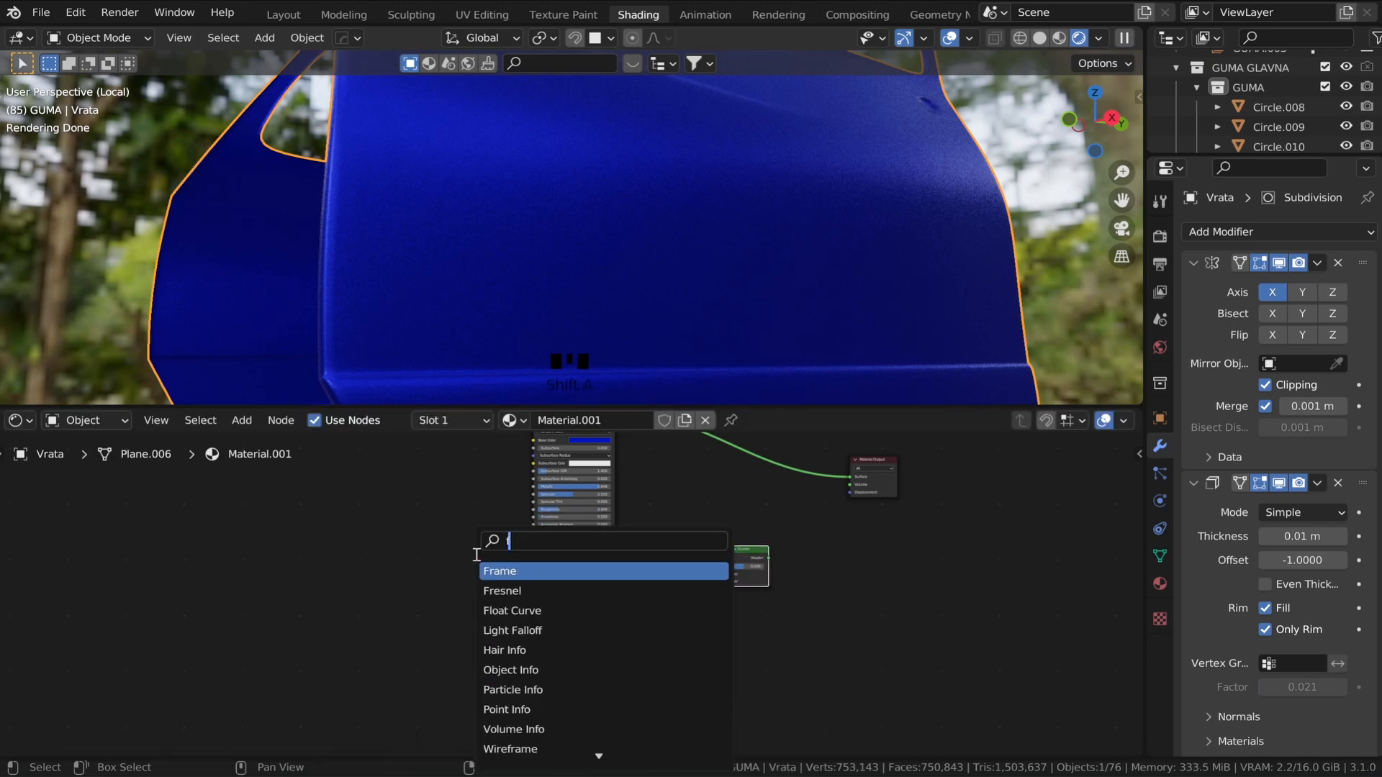
text(re)
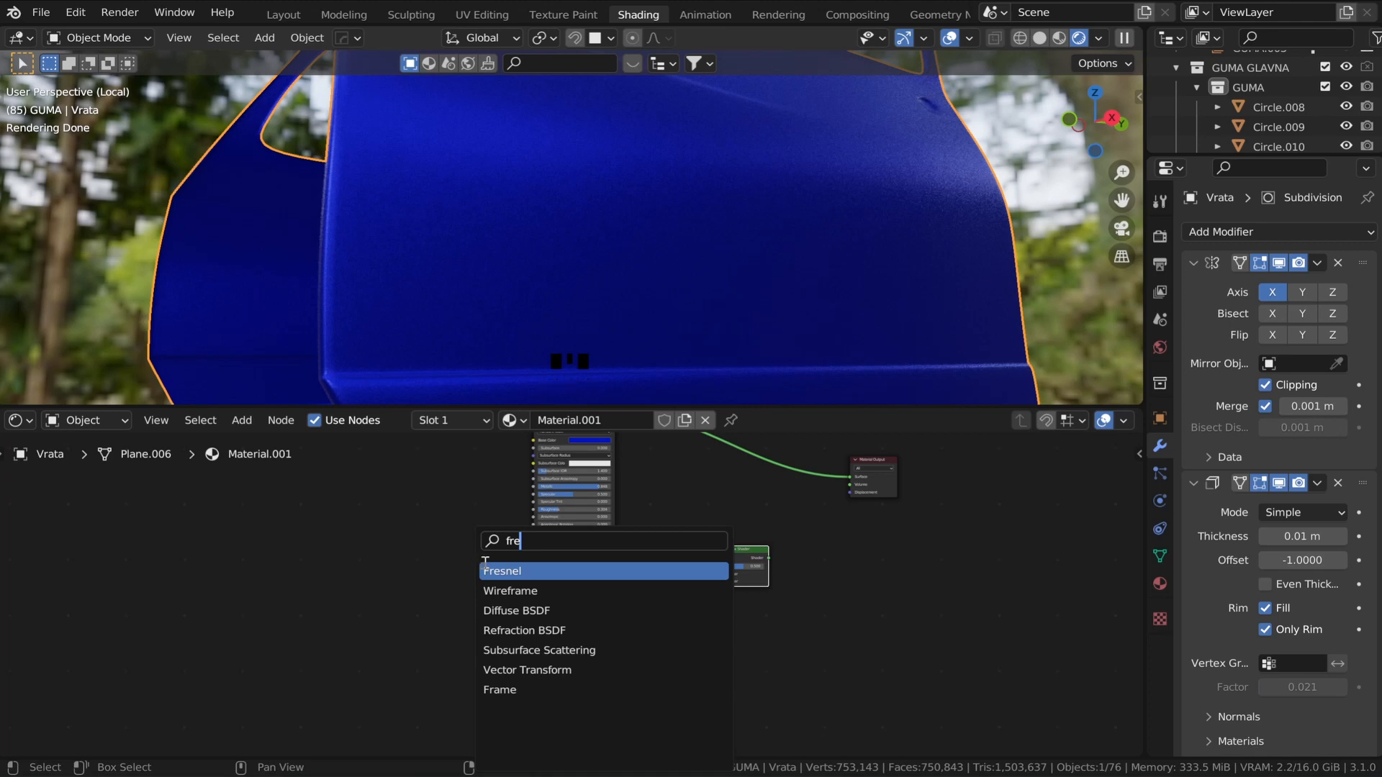
key(Return)
click(639, 597)
- Set the Glossy BSDF's roughness to 0 and link it to the Mix Shader's second Shader input, with Fresnel linked to Fac
scroll(640, 636, up, 5)
middle_drag(638, 643, 489, 597)
scroll(489, 597, up, 2)
drag(516, 640, 604, 490)
drag(534, 527, 601, 509)
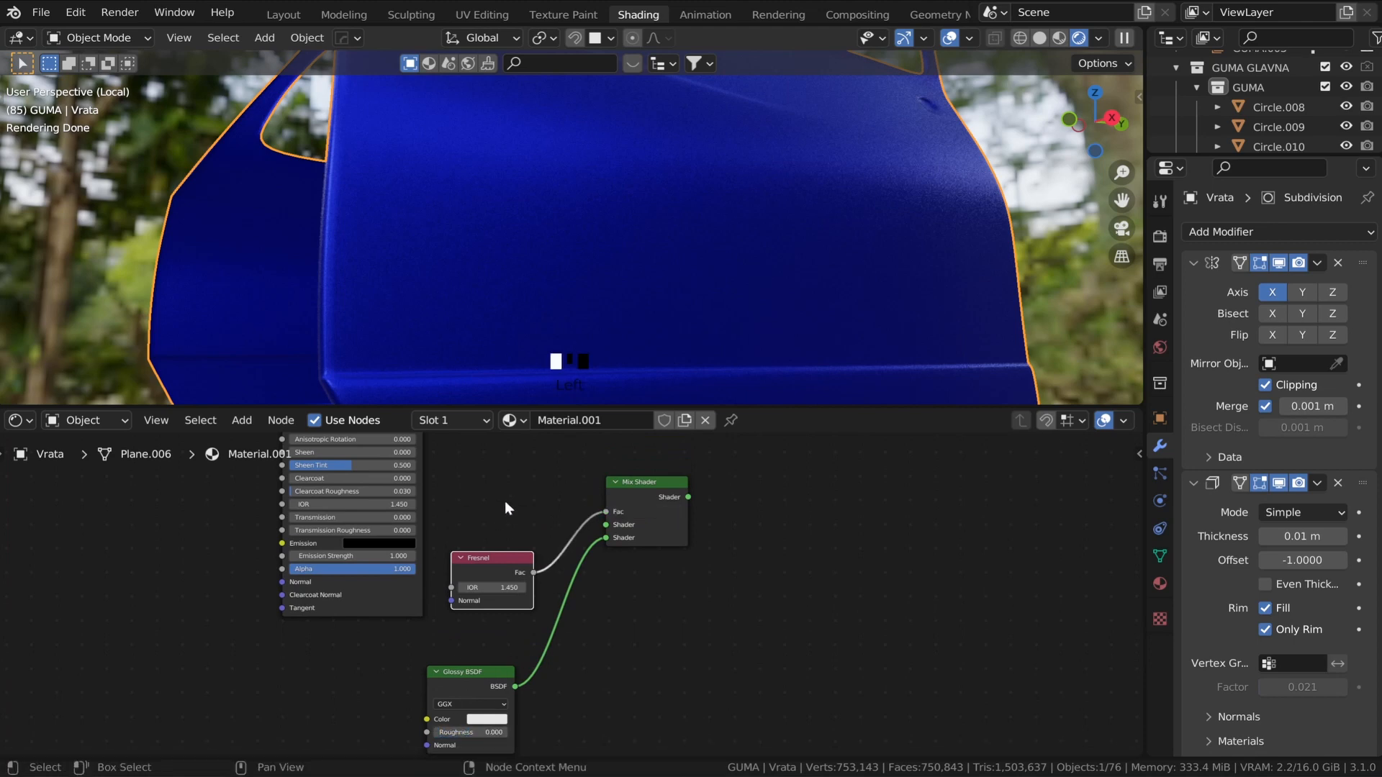
- Link the Principled BSDF to the Mix Shader's first Shader input and the Mix Shader to the Material Output's Surface
middle_drag(504, 500, 521, 619)
drag(453, 468, 775, 557)
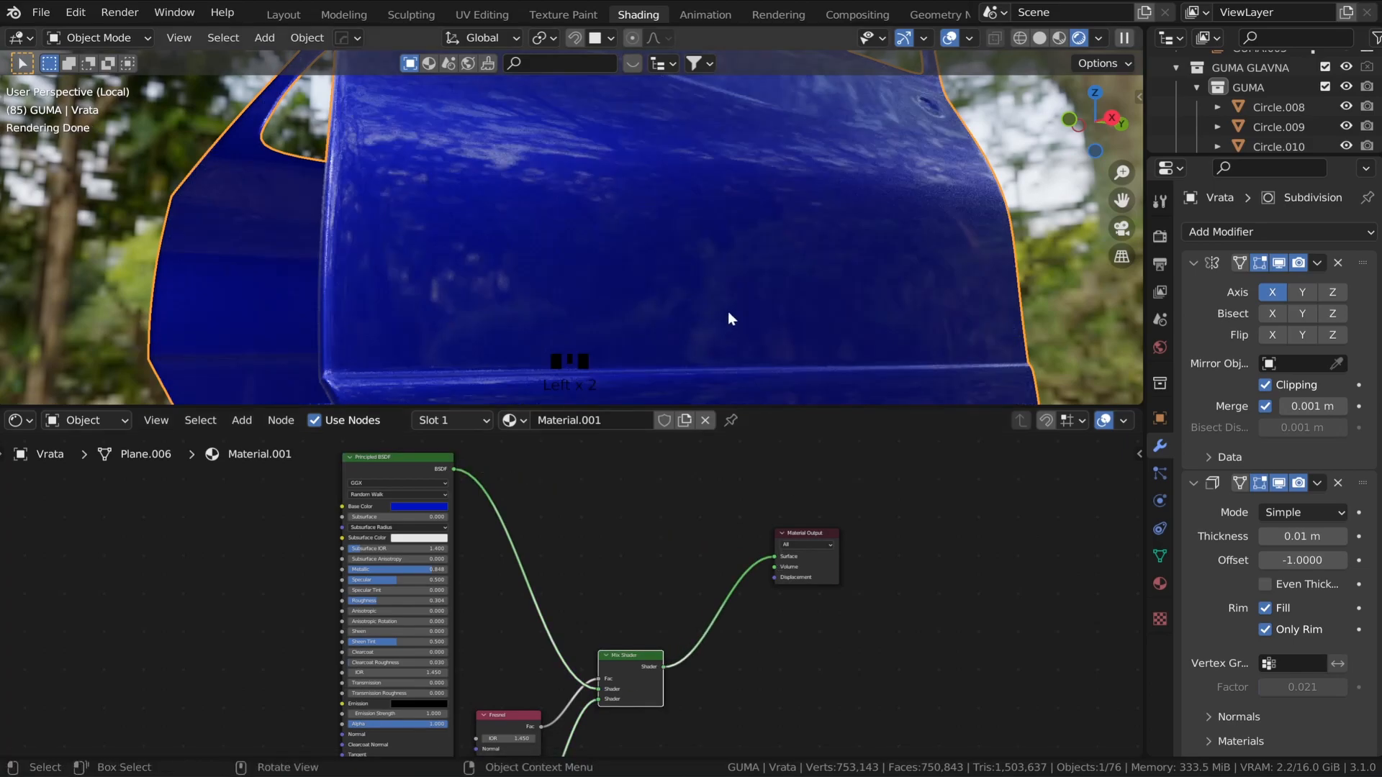
scroll(776, 298, down, 1)
mouse_move(778, 295)
middle_down()
mouse_move(623, 304)
mouse_move(786, 325)
mouse_move(798, 344)
mouse_move(836, 313)
mouse_move(808, 287)
mouse_move(846, 289)
mouse_move(531, 290)
mouse_move(793, 294)
middle_up()
scroll(610, 308, up, 2)
scroll(813, 339, down, 2)
middle_drag(698, 719, 753, 628)
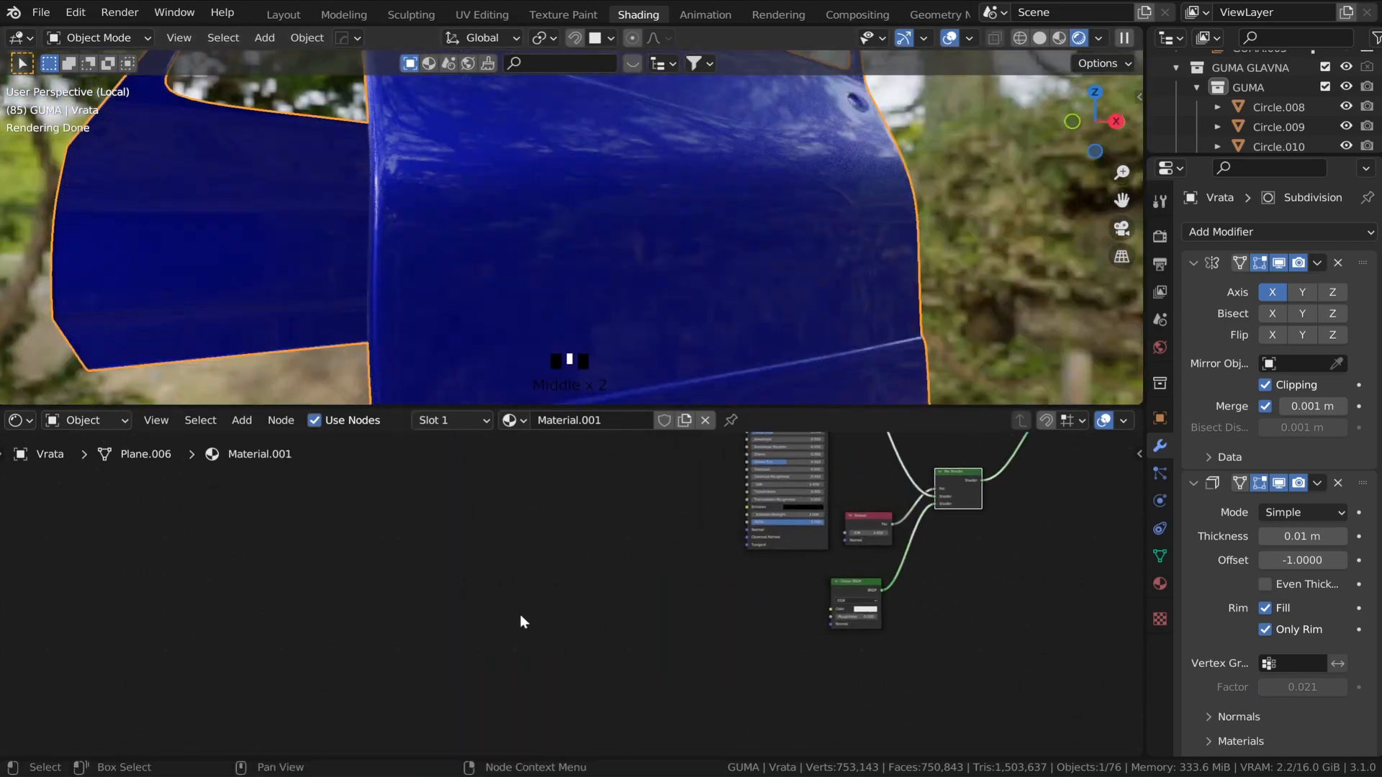
- Add a Noise Texture node in the empty area beside the Glossy BSDF in Material.001
key(shift+a)
click(472, 552)
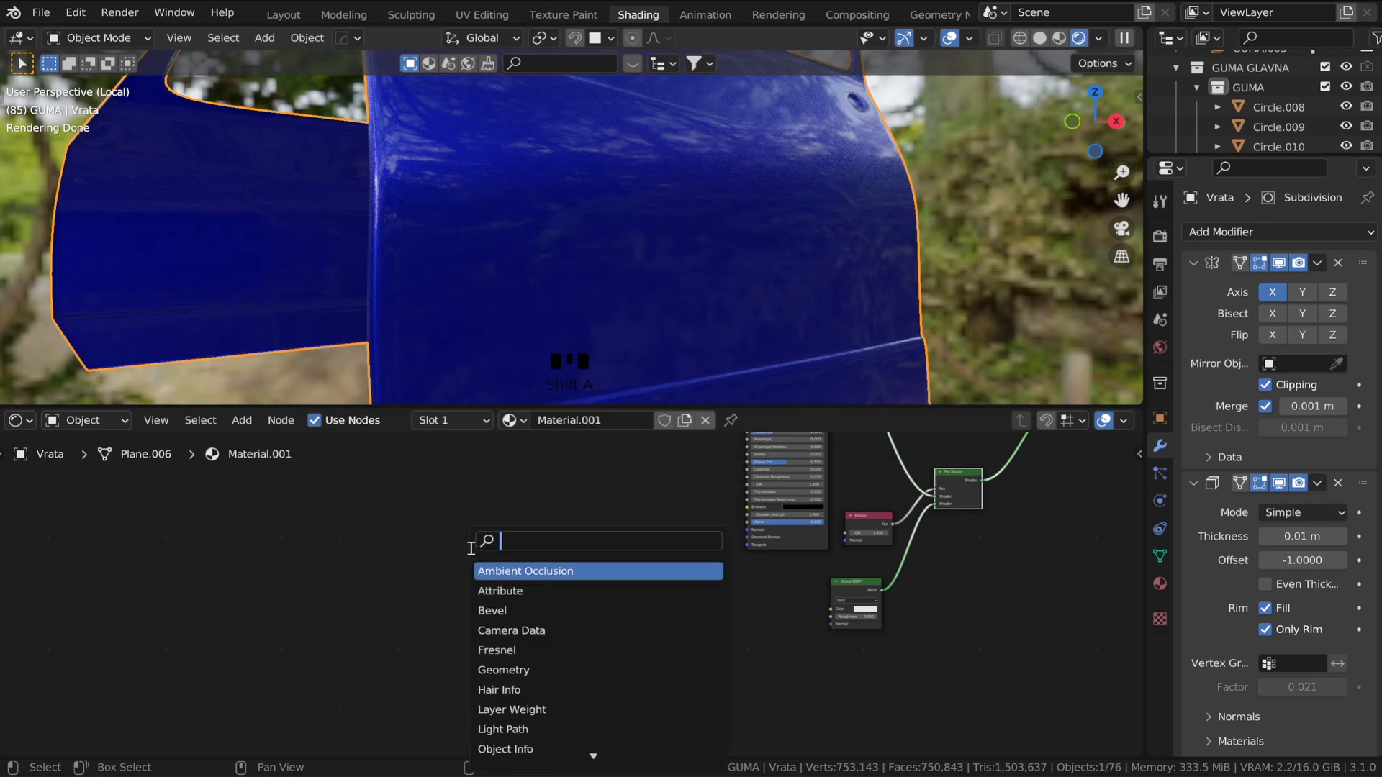
text(noi)
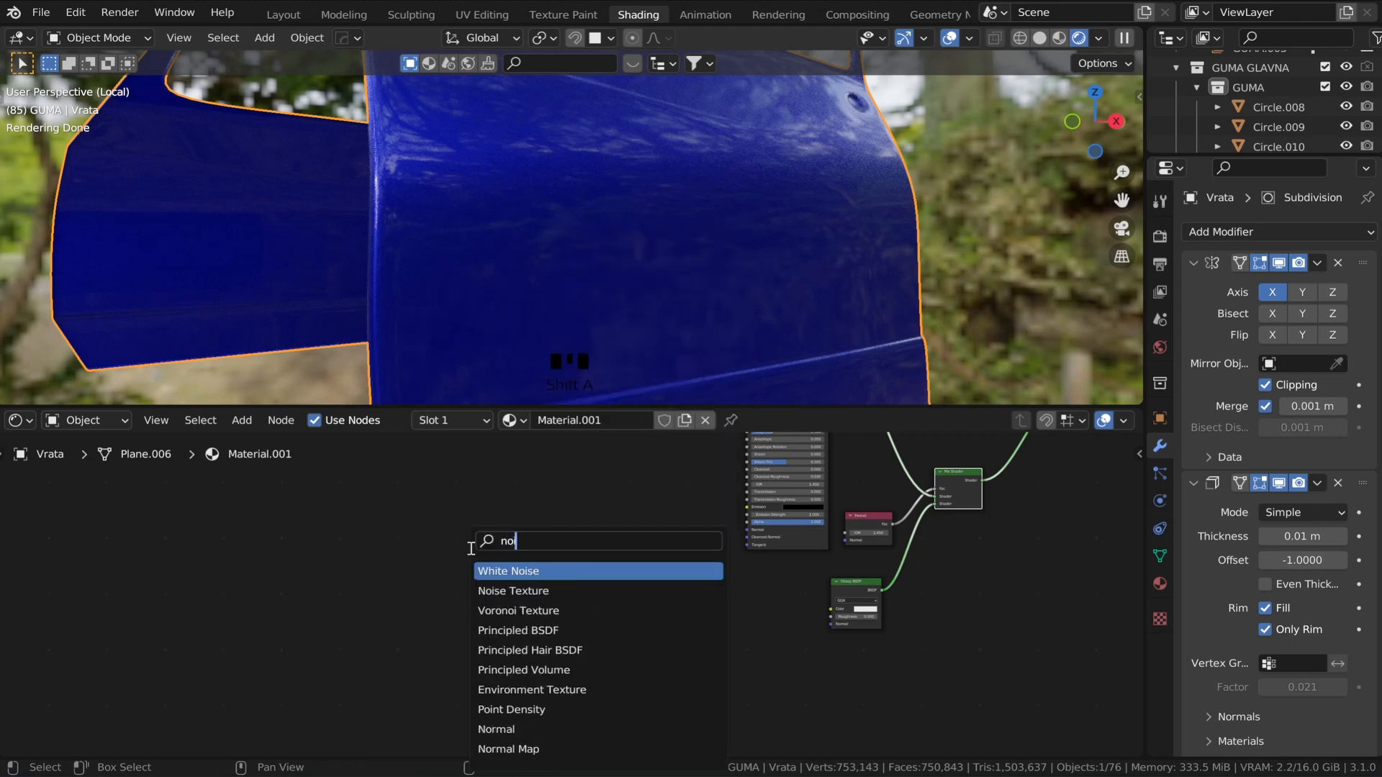
click(514, 590)
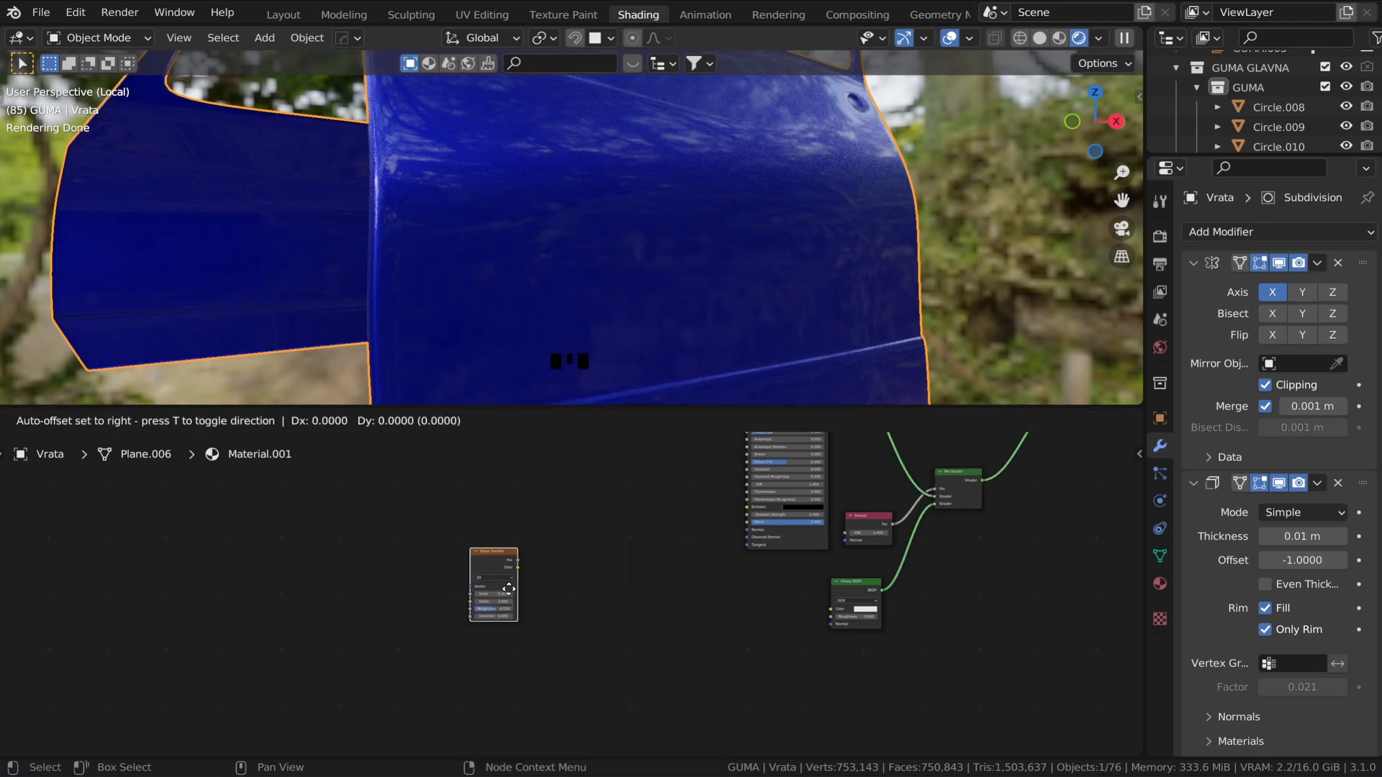
click(553, 601)
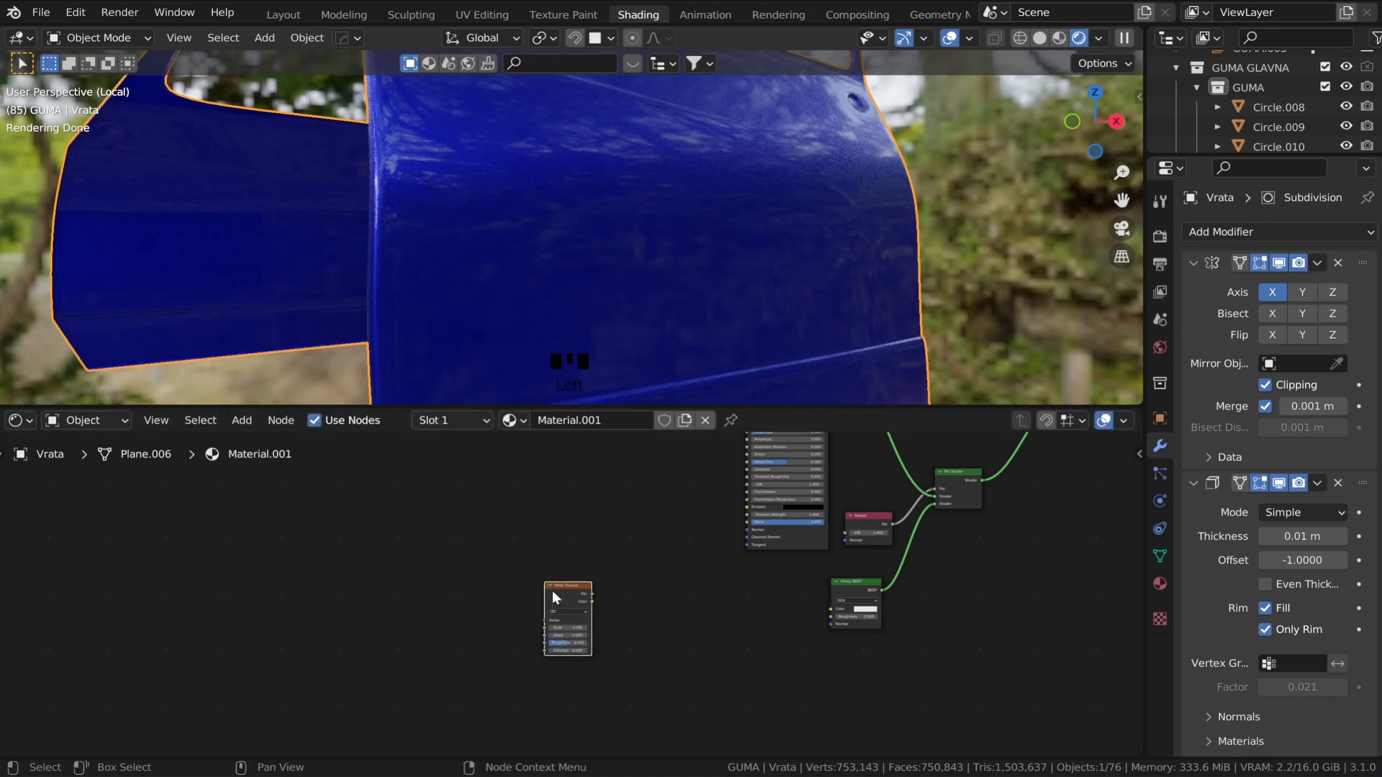
- Attach Mapping and Texture Coordinate nodes to the Noise Texture's Vector input and move them farther away from it
key(t)
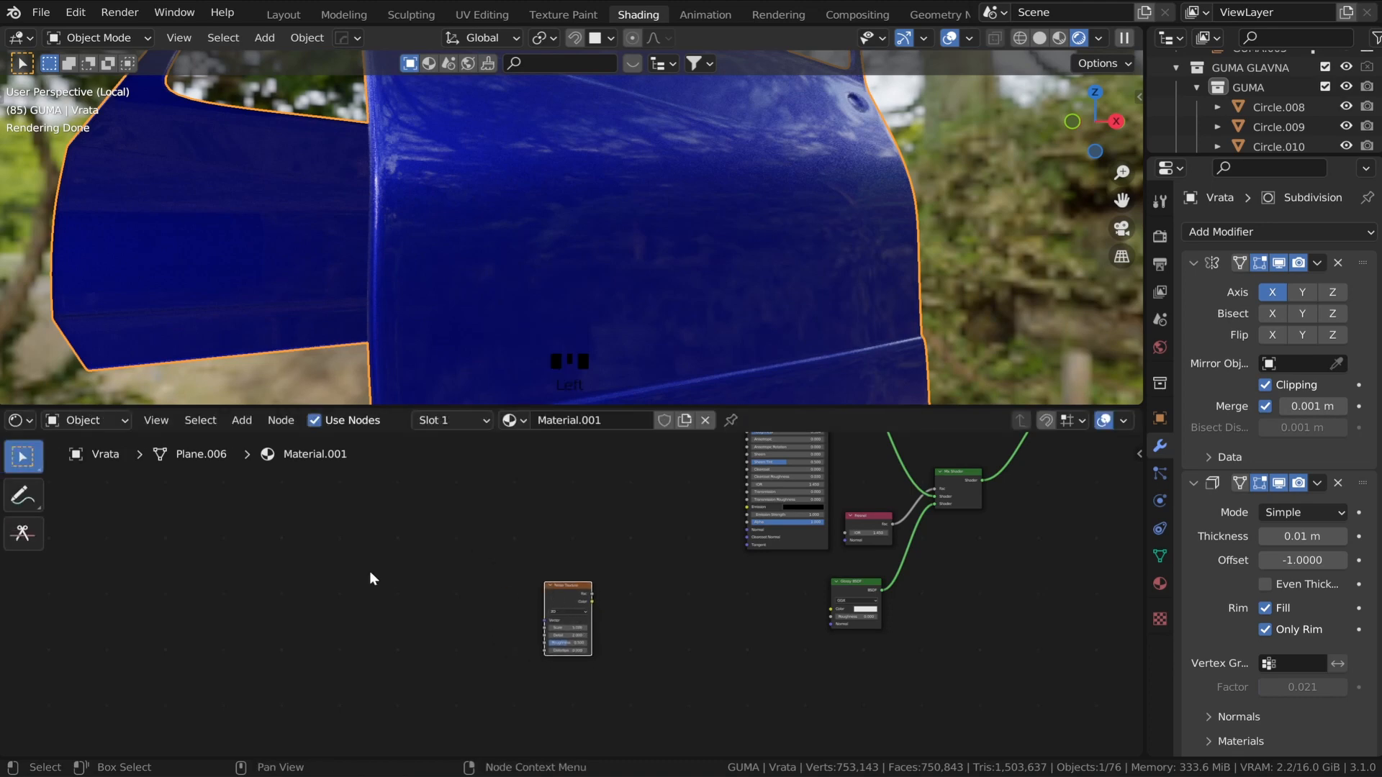
key(t)
click(563, 588)
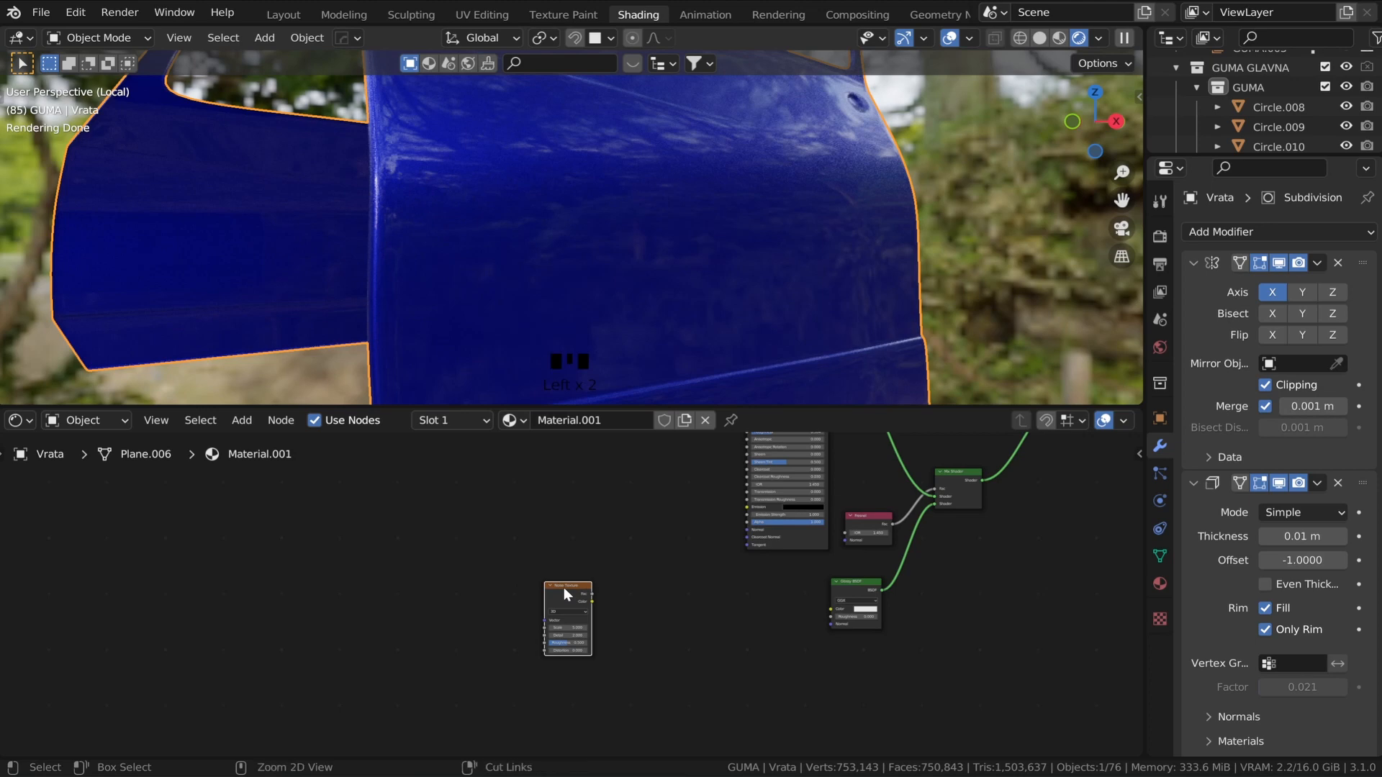
key(ctrl+t)
scroll(511, 620, up, 2)
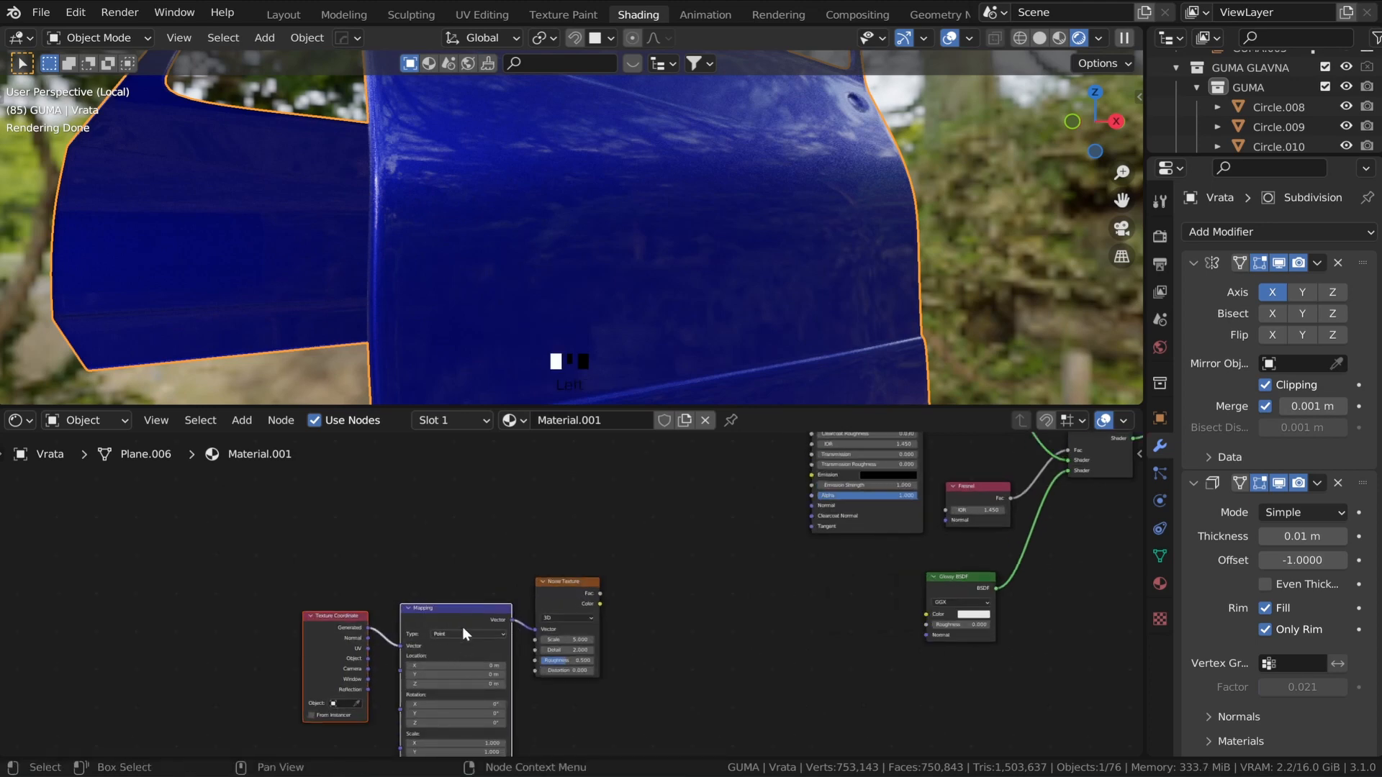
drag(462, 626, 249, 559)
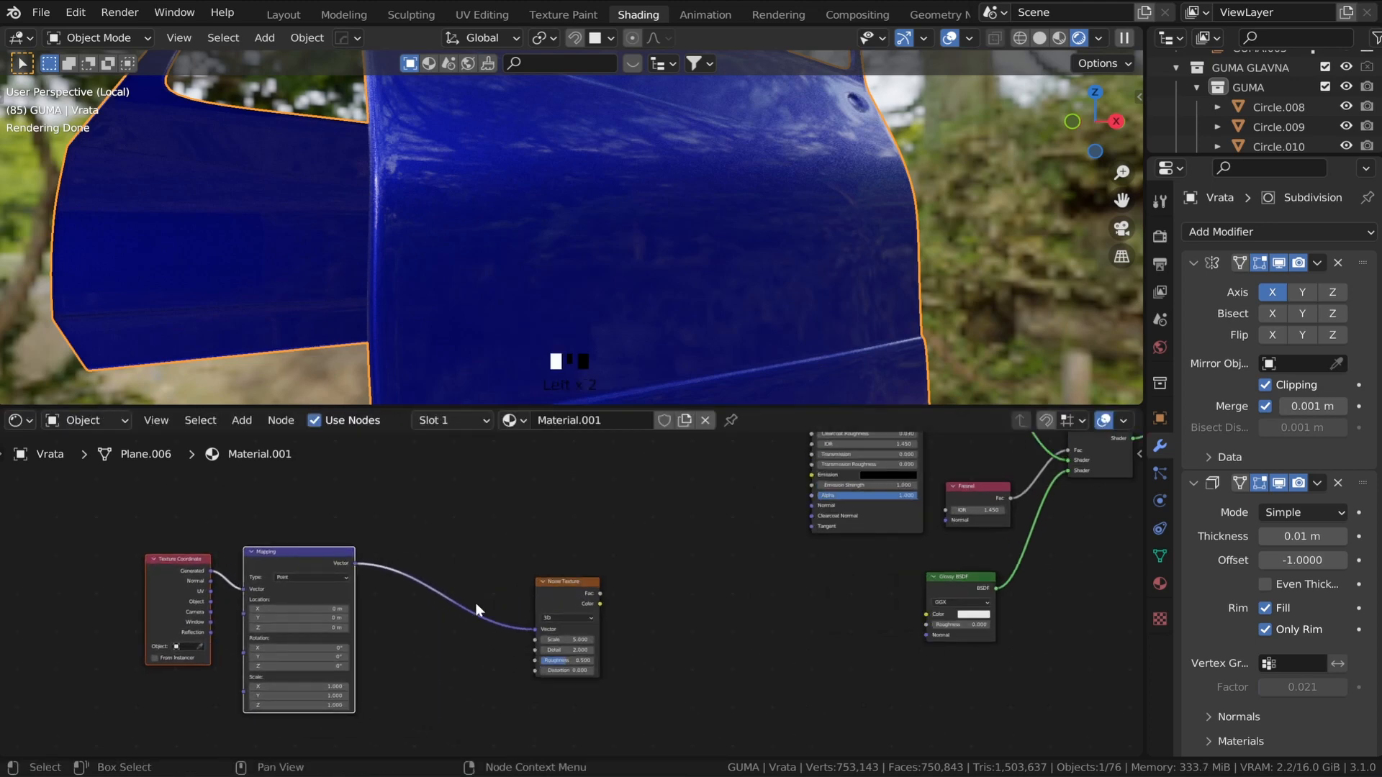
- Set the Noise Texture scale to 4500 and preview the node's output on the door
scroll(638, 626, up, 2)
click(551, 657)
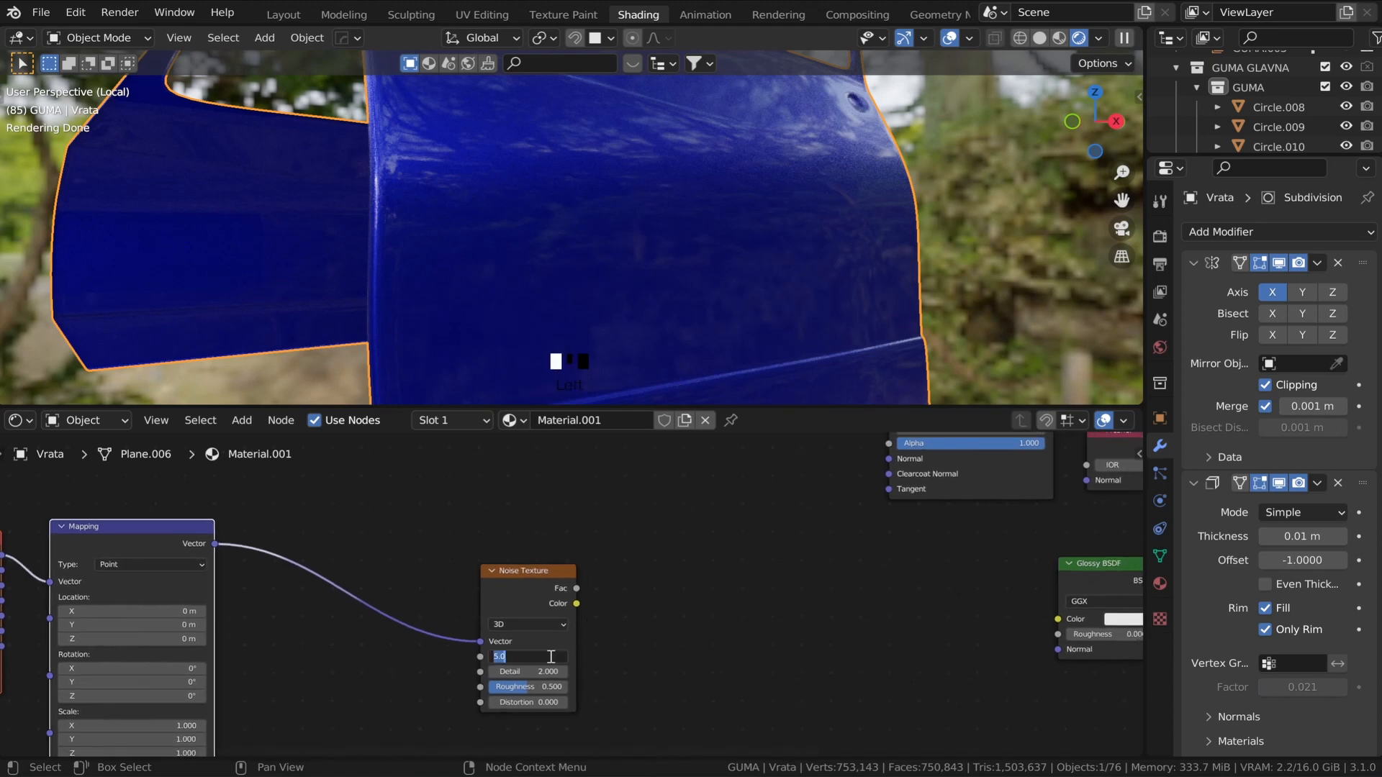
text(4500)
key(Return)
ctrl+shift+click(530, 575)
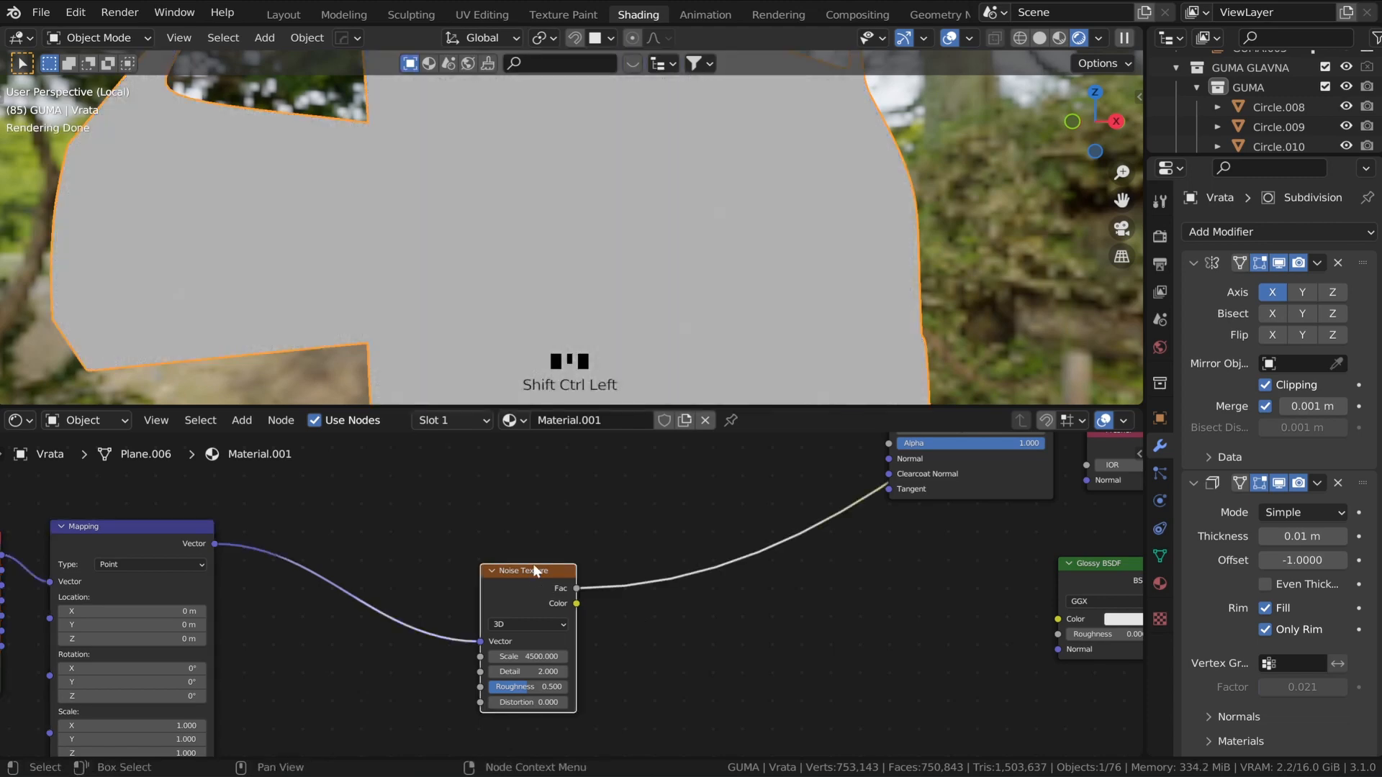
- Set the Noise Texture scale to 450 and inspect the grain on the door
click(541, 657)
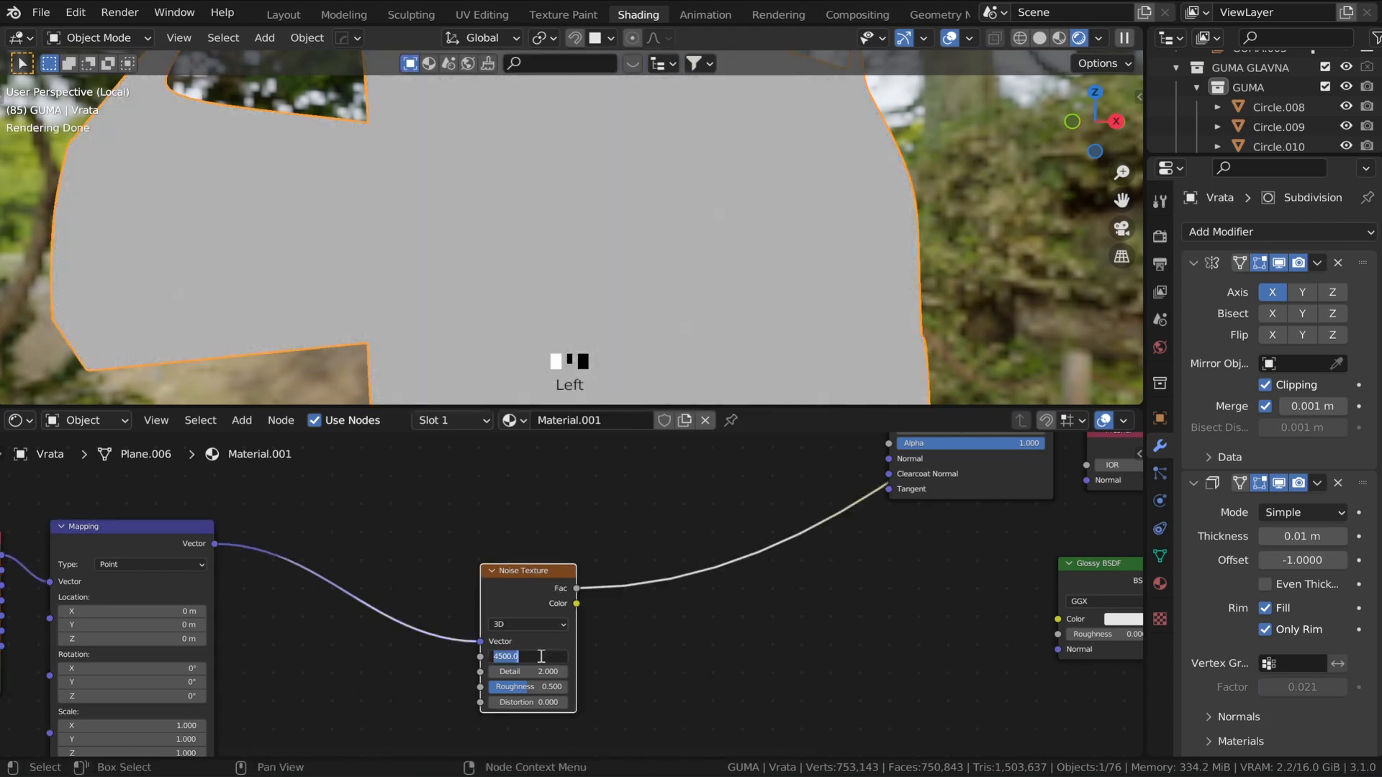
text(450)
key(Return)
scroll(586, 269, up, 3)
scroll(586, 268, down, 5)
- Set the Noise Texture scale to 250 and its detail to 0
click(541, 657)
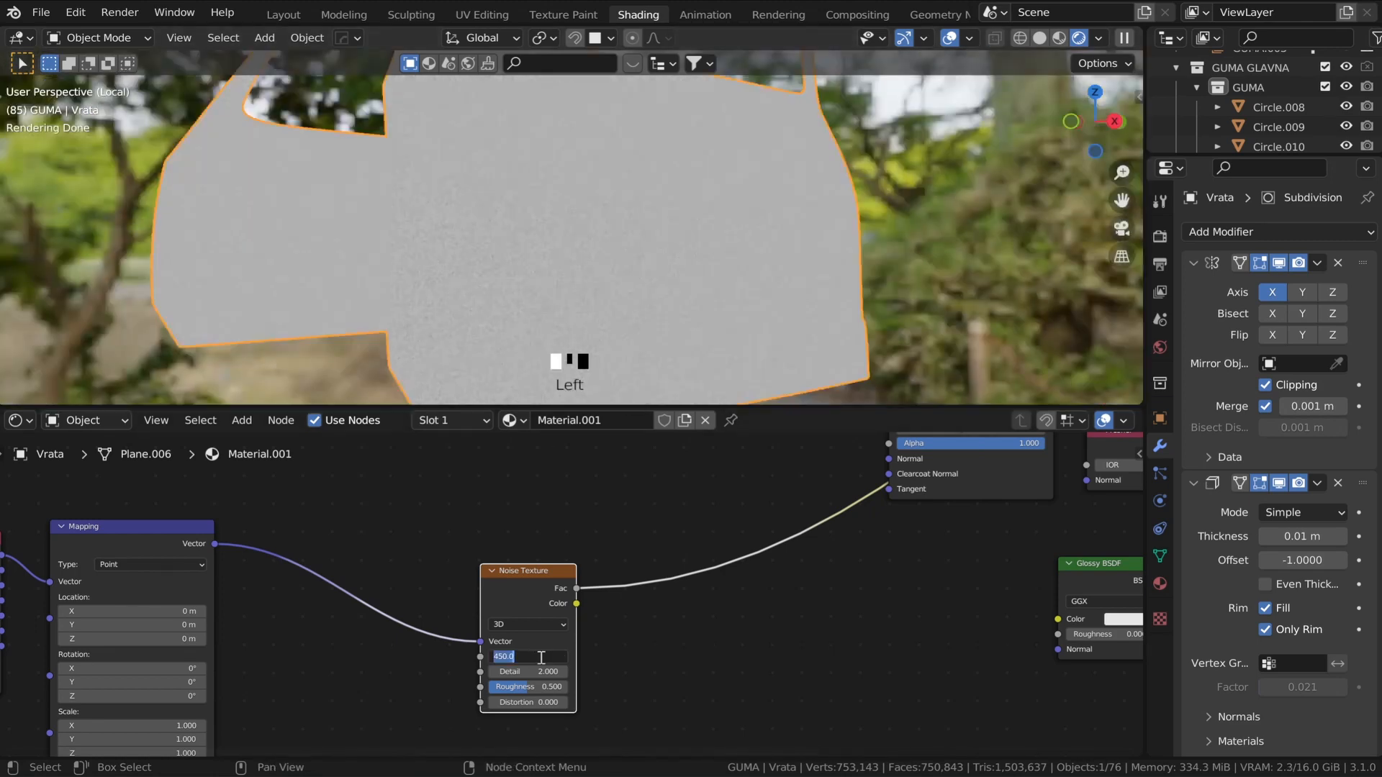
text(250)
key(Return)
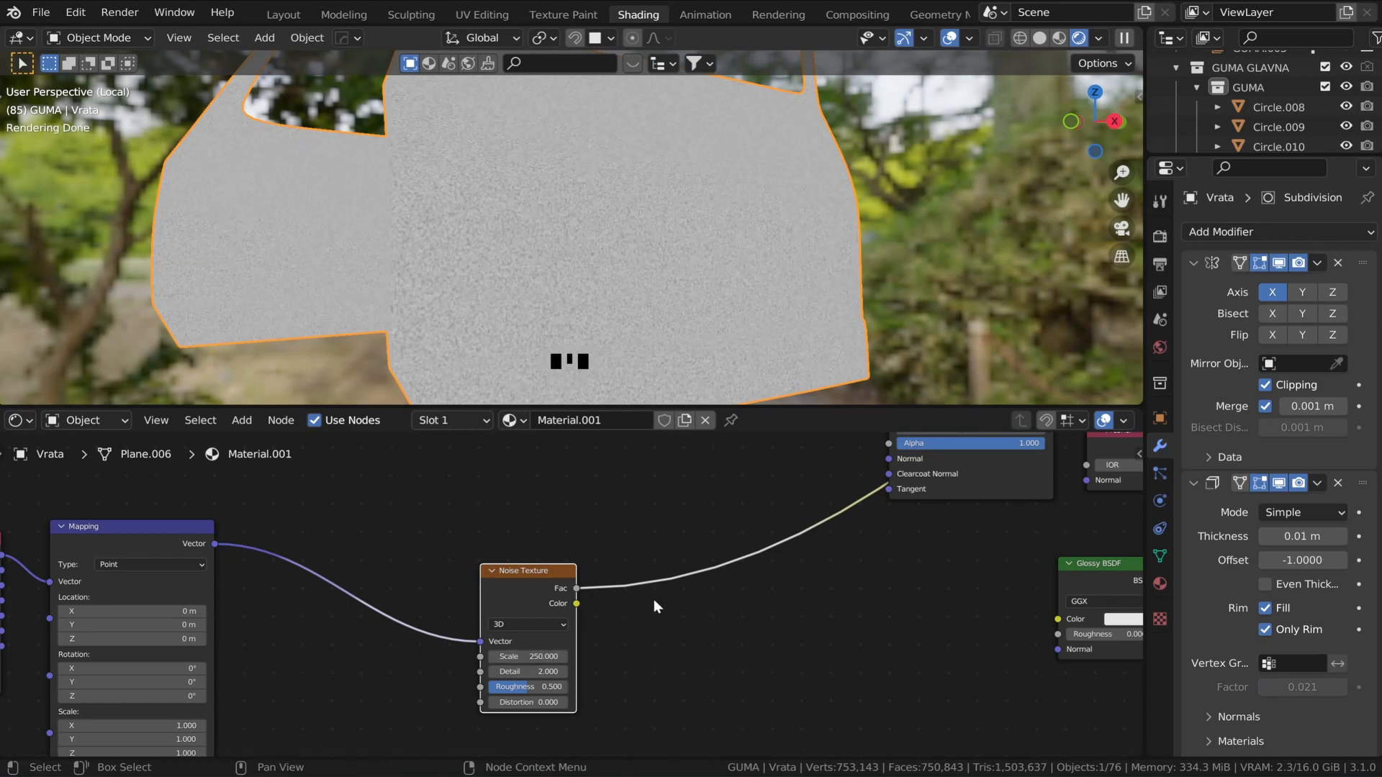
click(534, 670)
text(0)
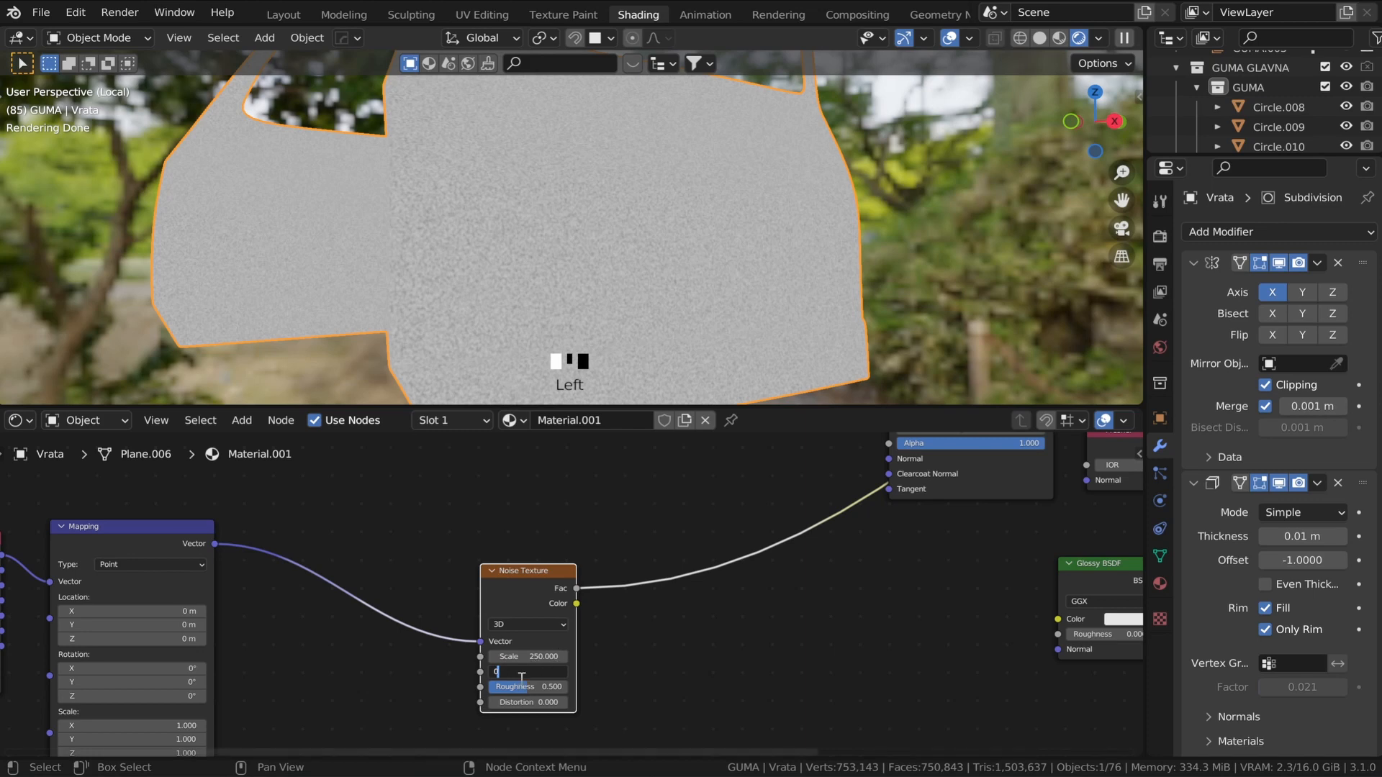
click(530, 685)
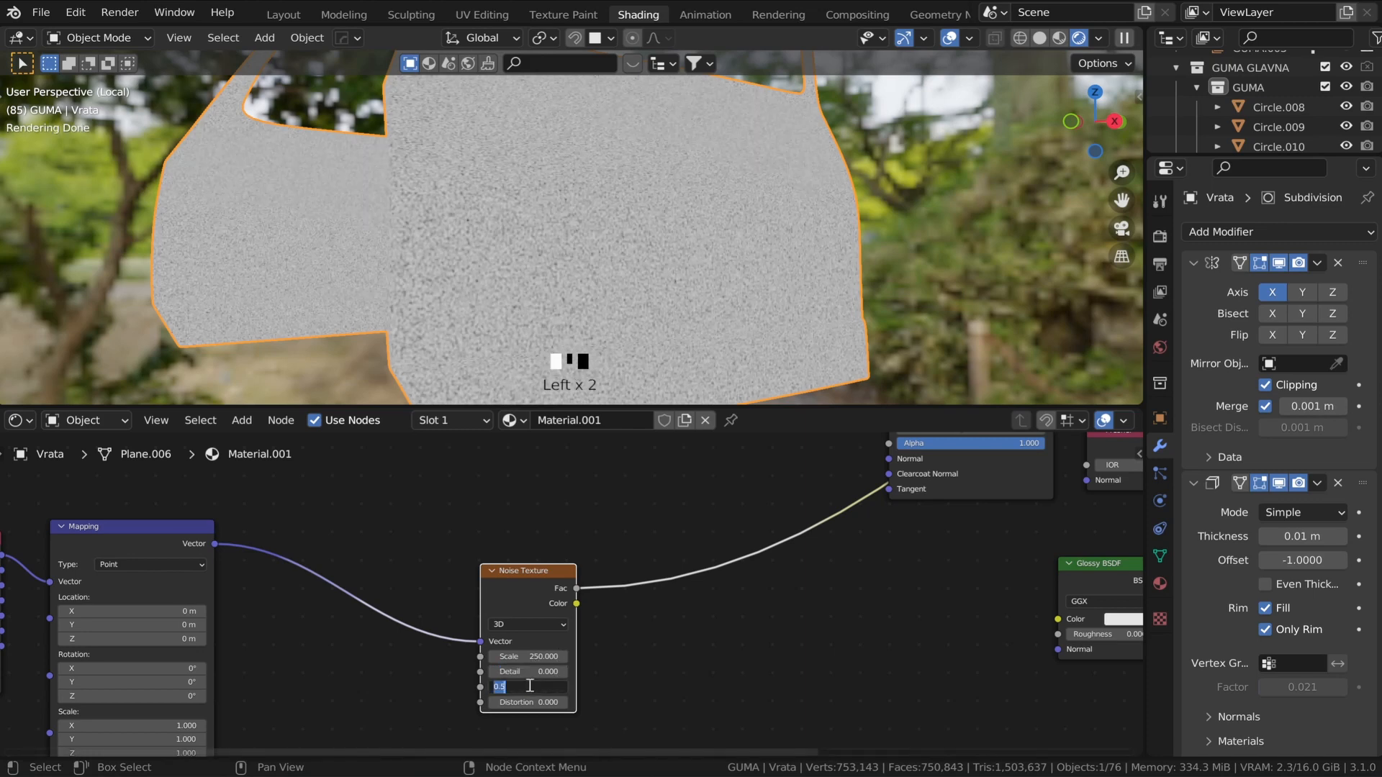
key(Return)
- Insert a Bump node after the Noise Texture and connect the noise Fac output to its Height input
middle_drag(699, 659, 472, 683)
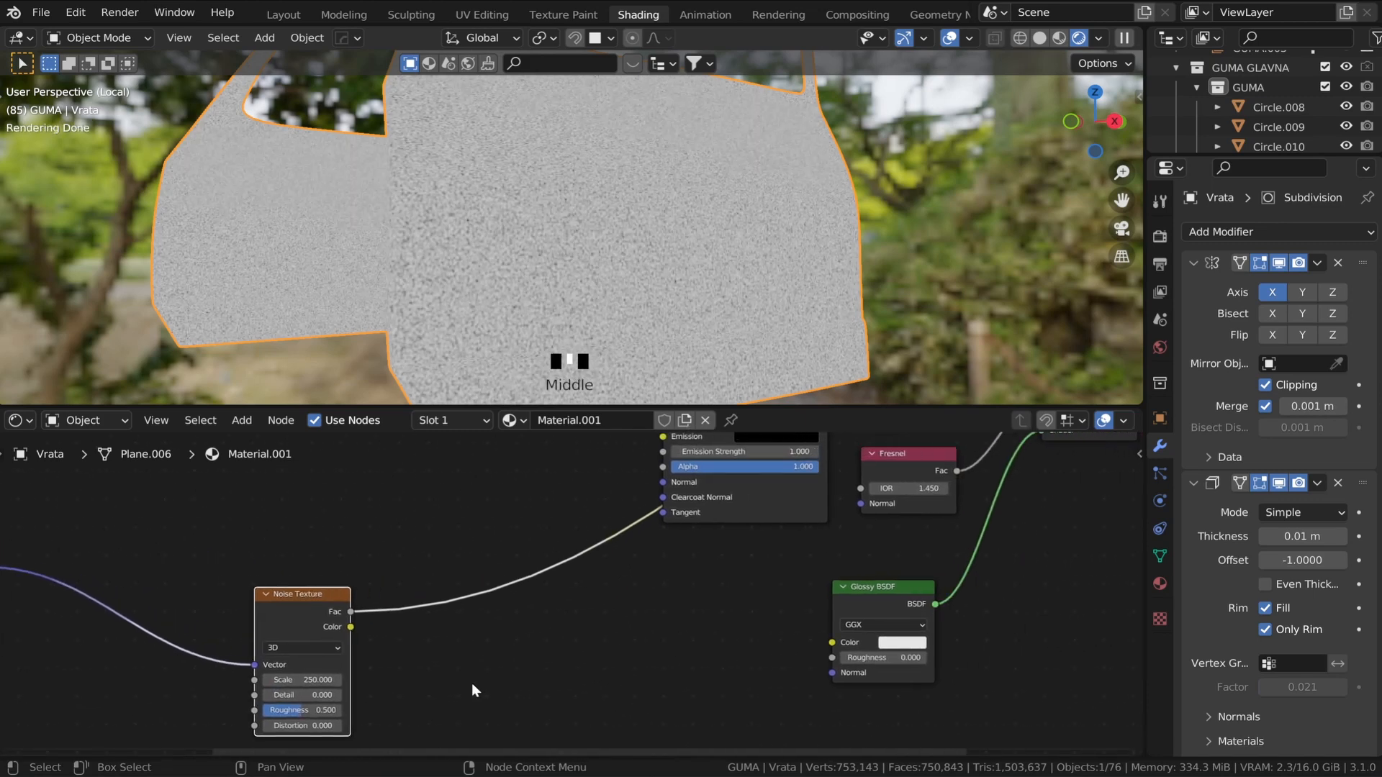
key(shift+a)
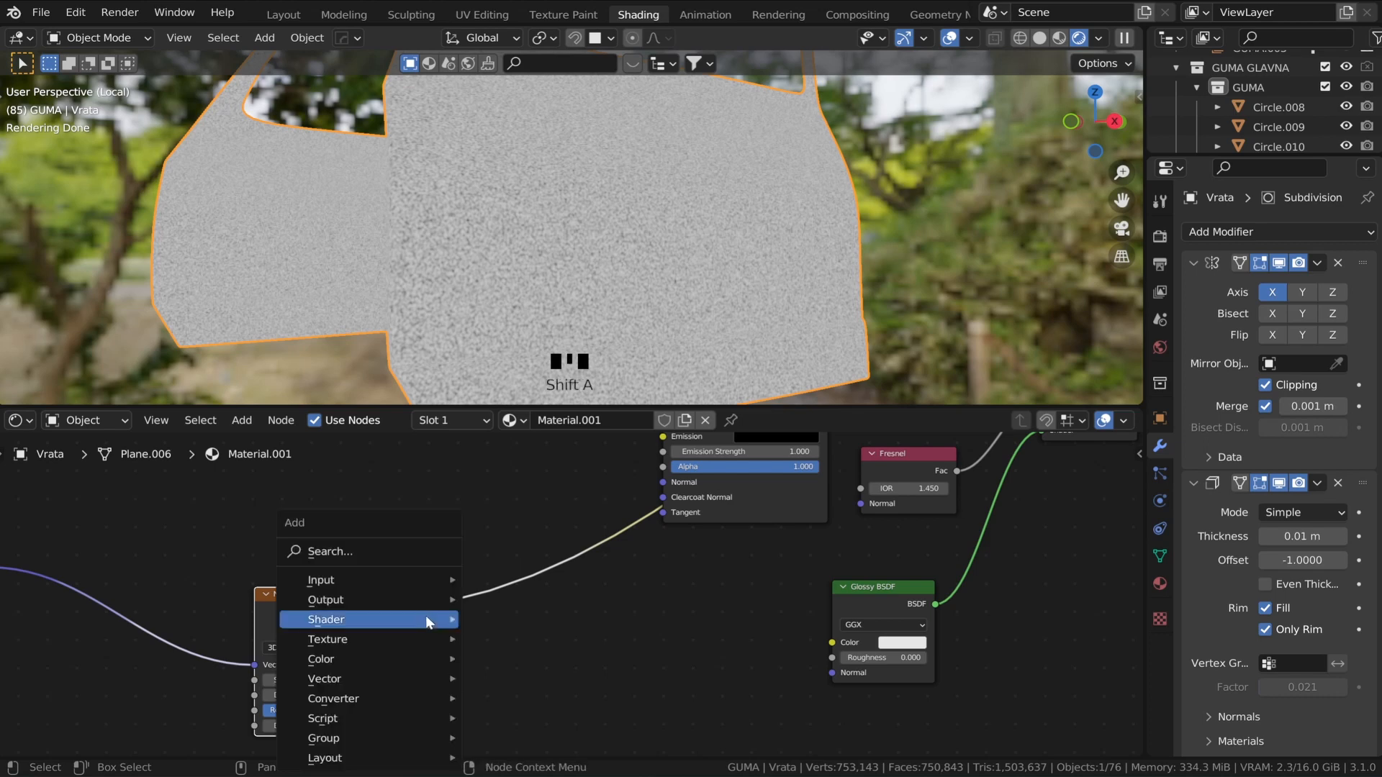
click(369, 557)
text(bum)
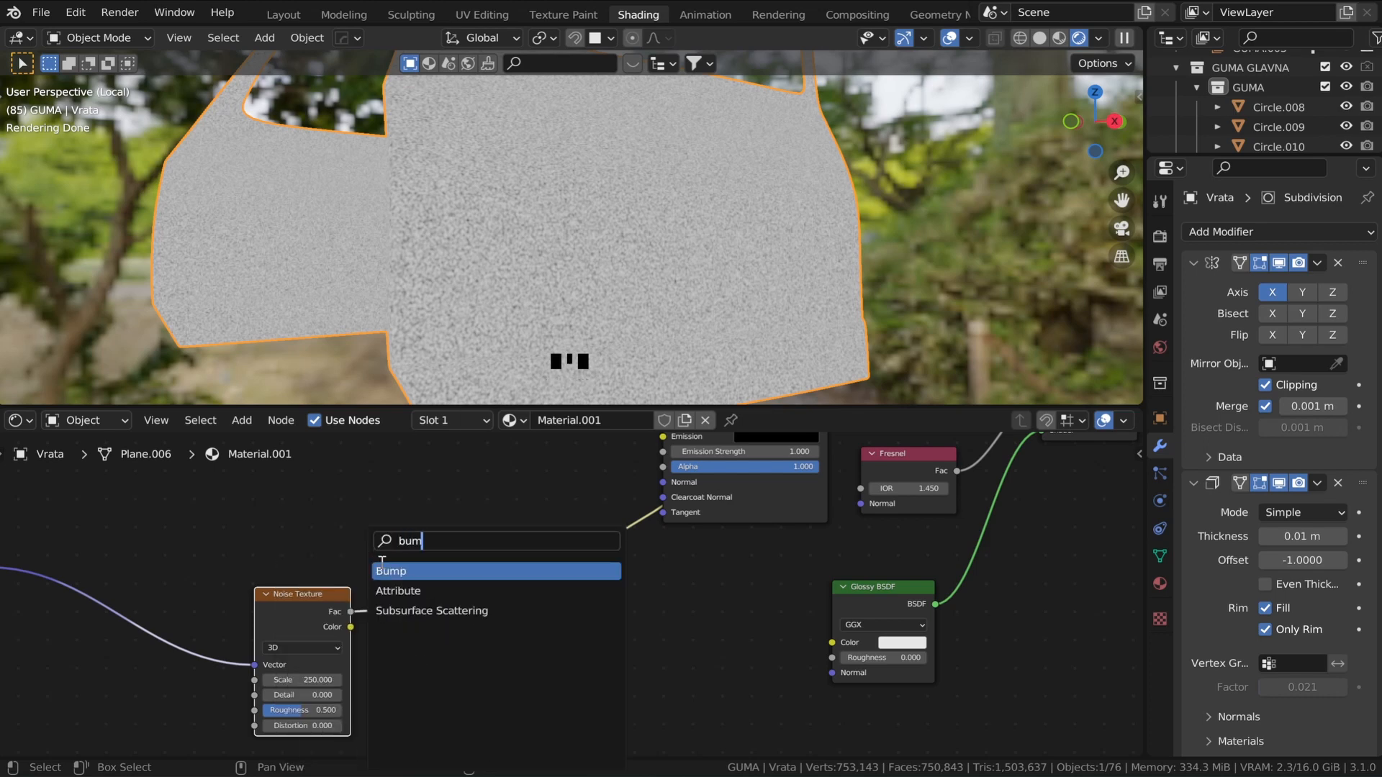
key(Return)
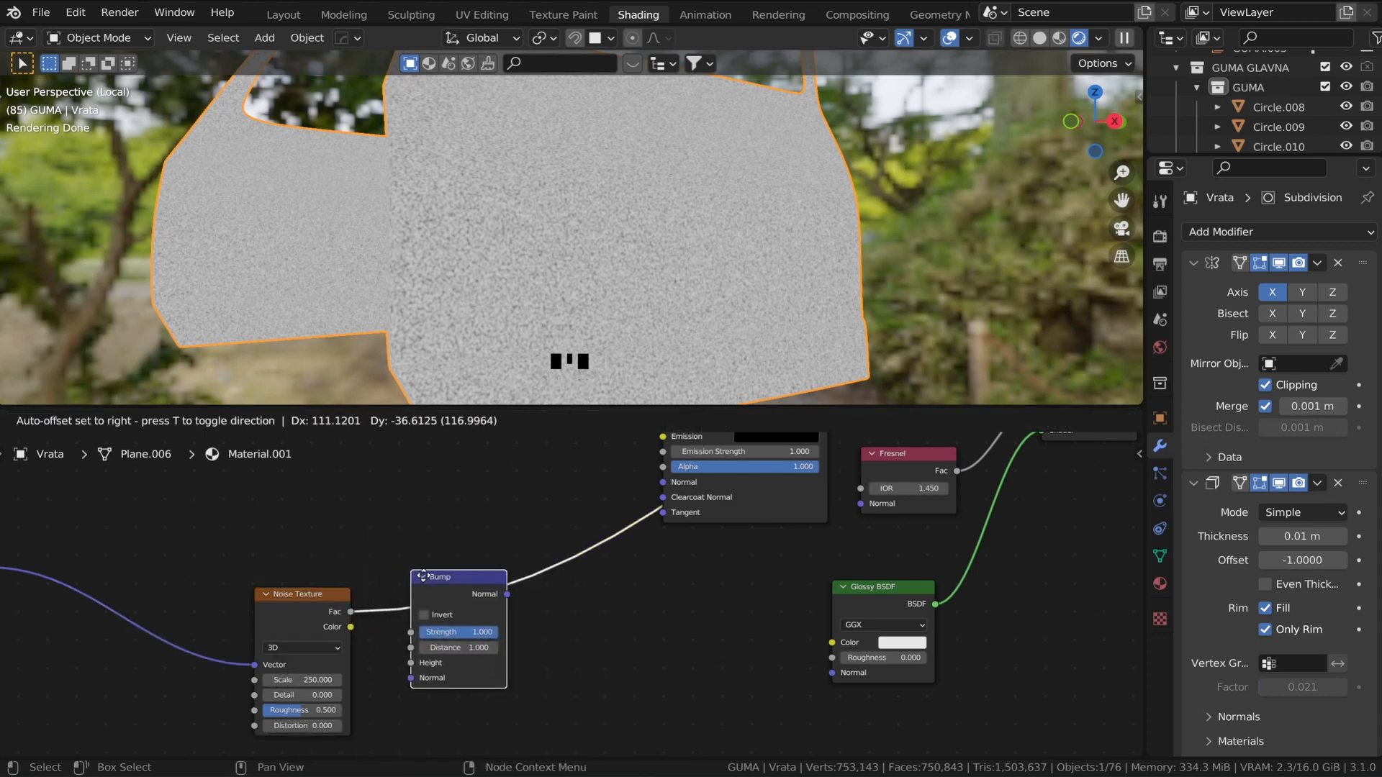
click(422, 529)
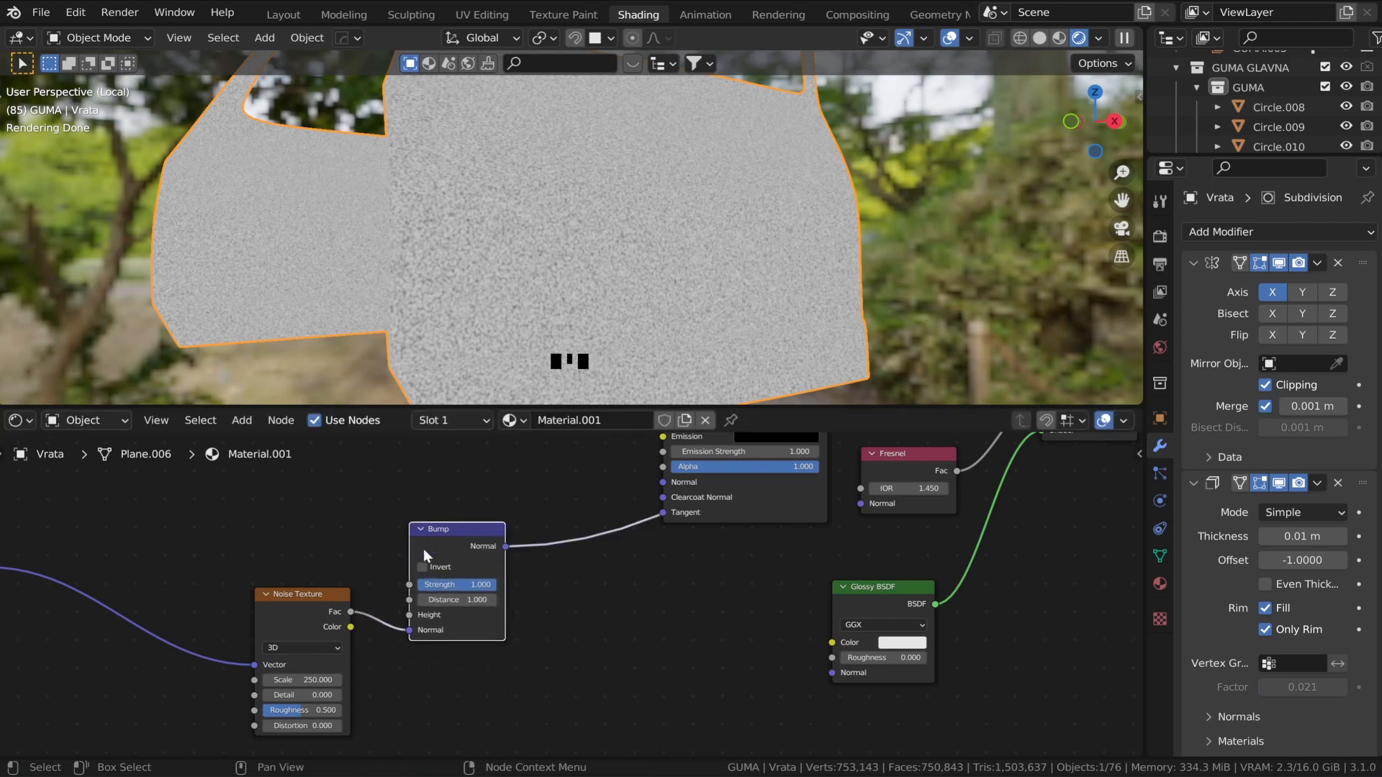
drag(414, 631, 411, 615)
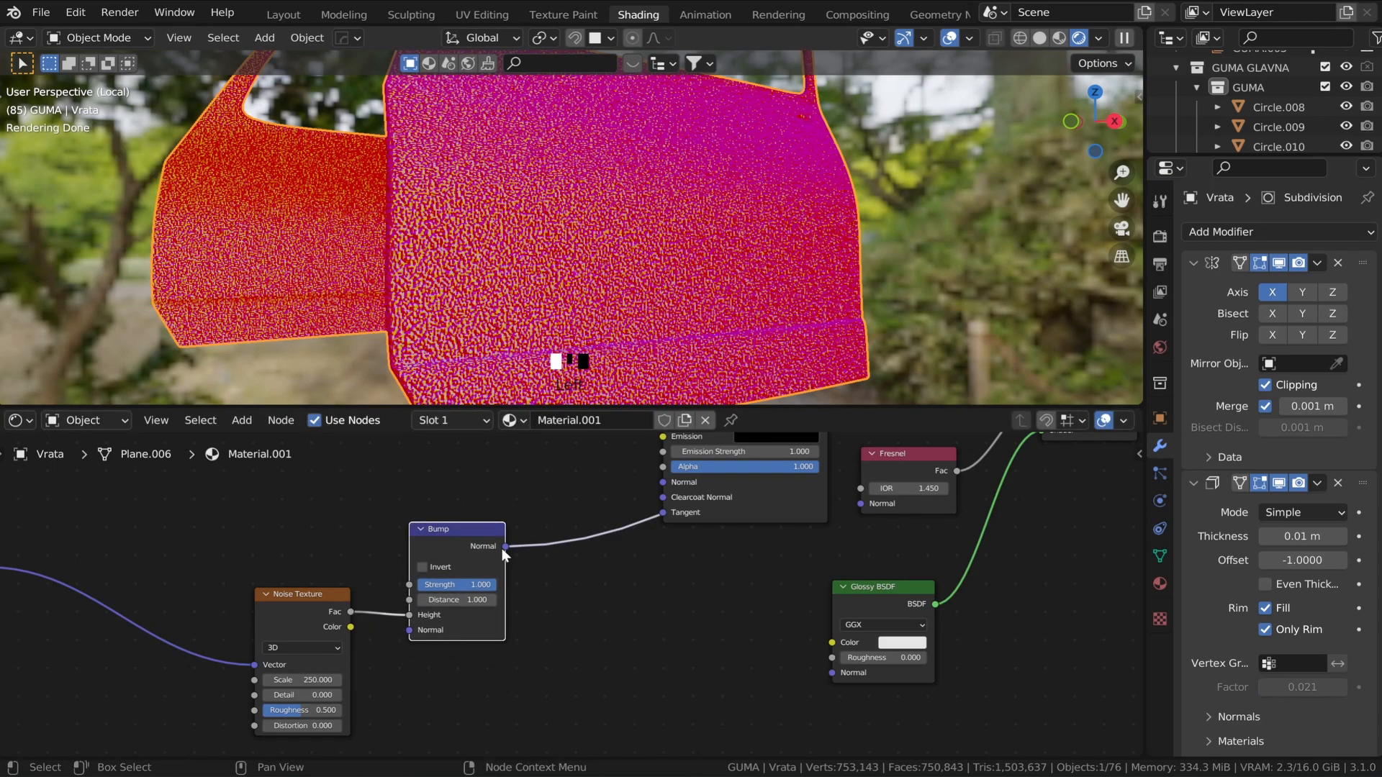
- Connect the Bump's Normal output to the Glossy BSDF's Normal input and preview the Glossy BSDF and Mix Shader on the door
drag(507, 546, 832, 672)
ctrl+shift+click(868, 589)
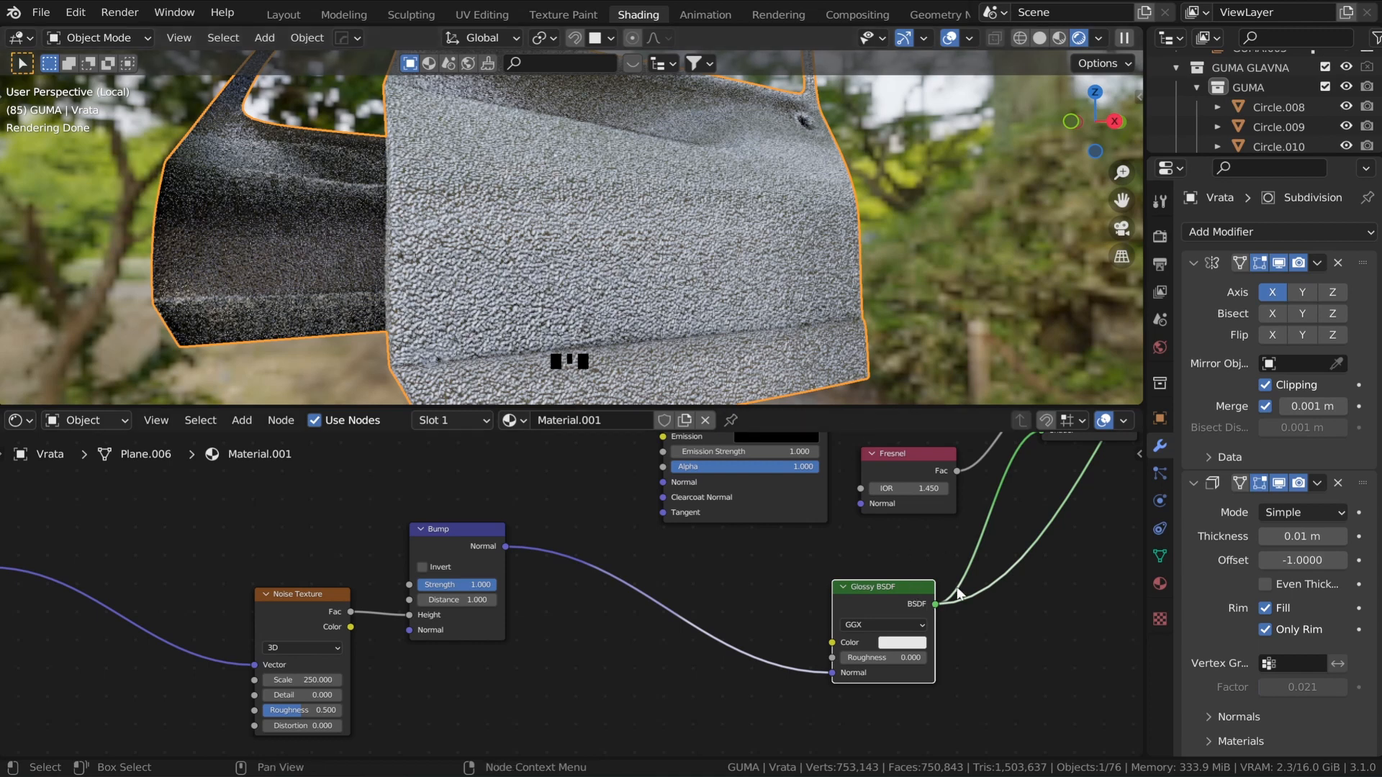
middle_drag(958, 592, 835, 665)
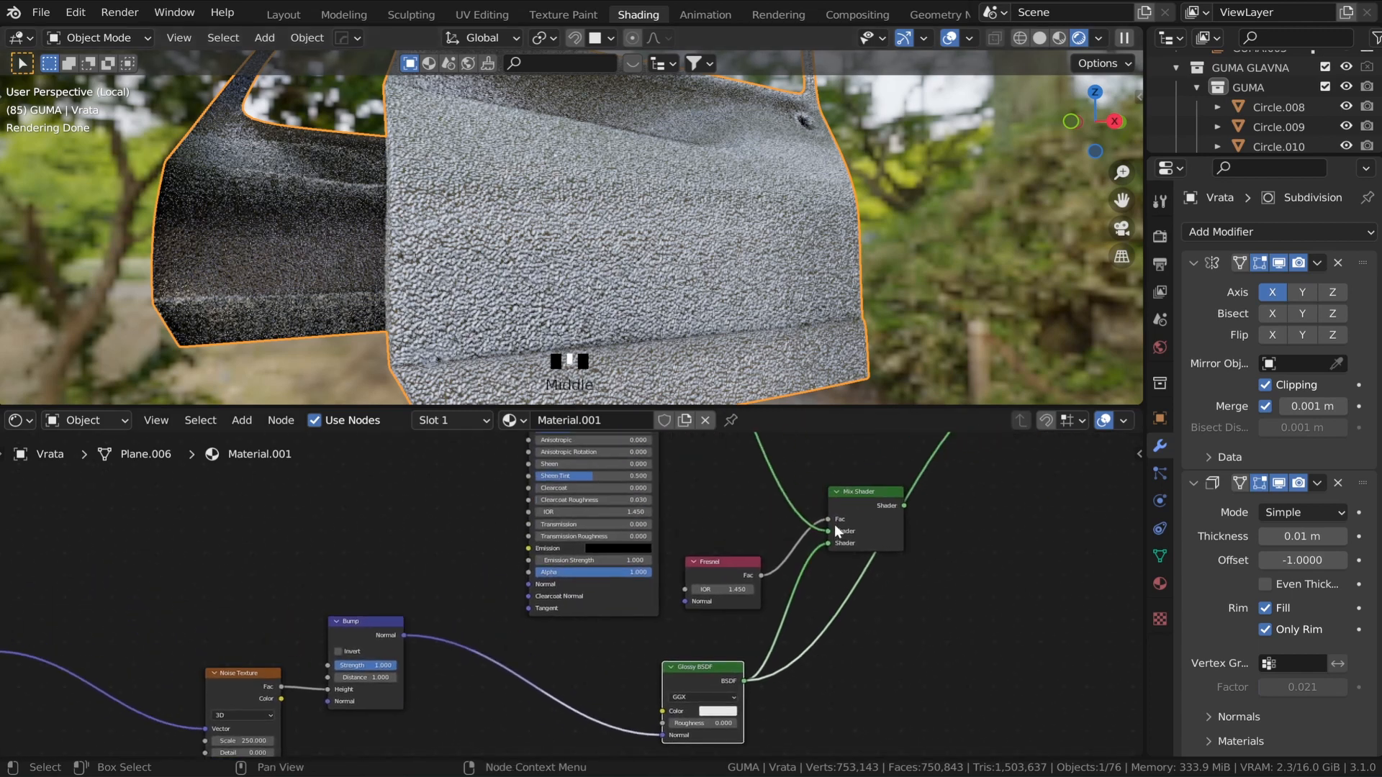
ctrl+shift+click(857, 490)
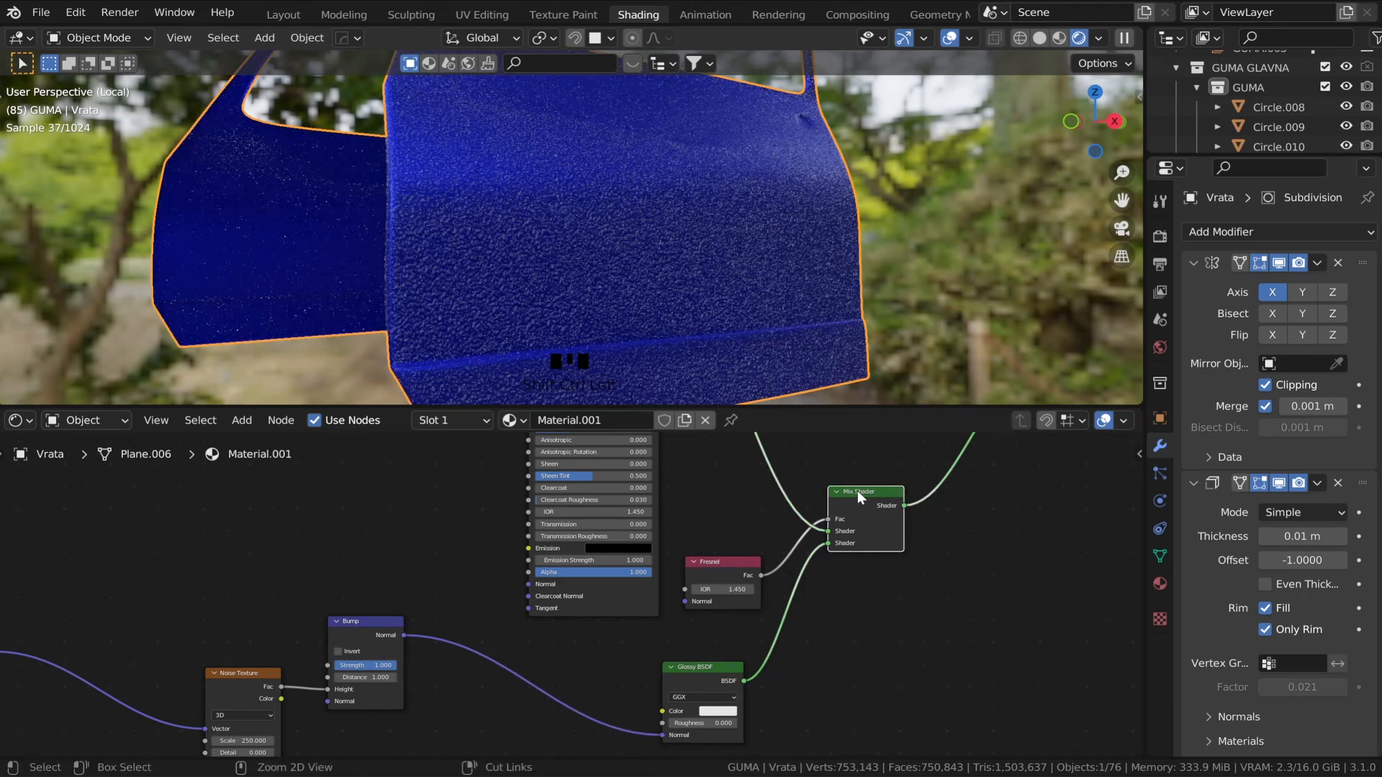
scroll(500, 279, up, 3)
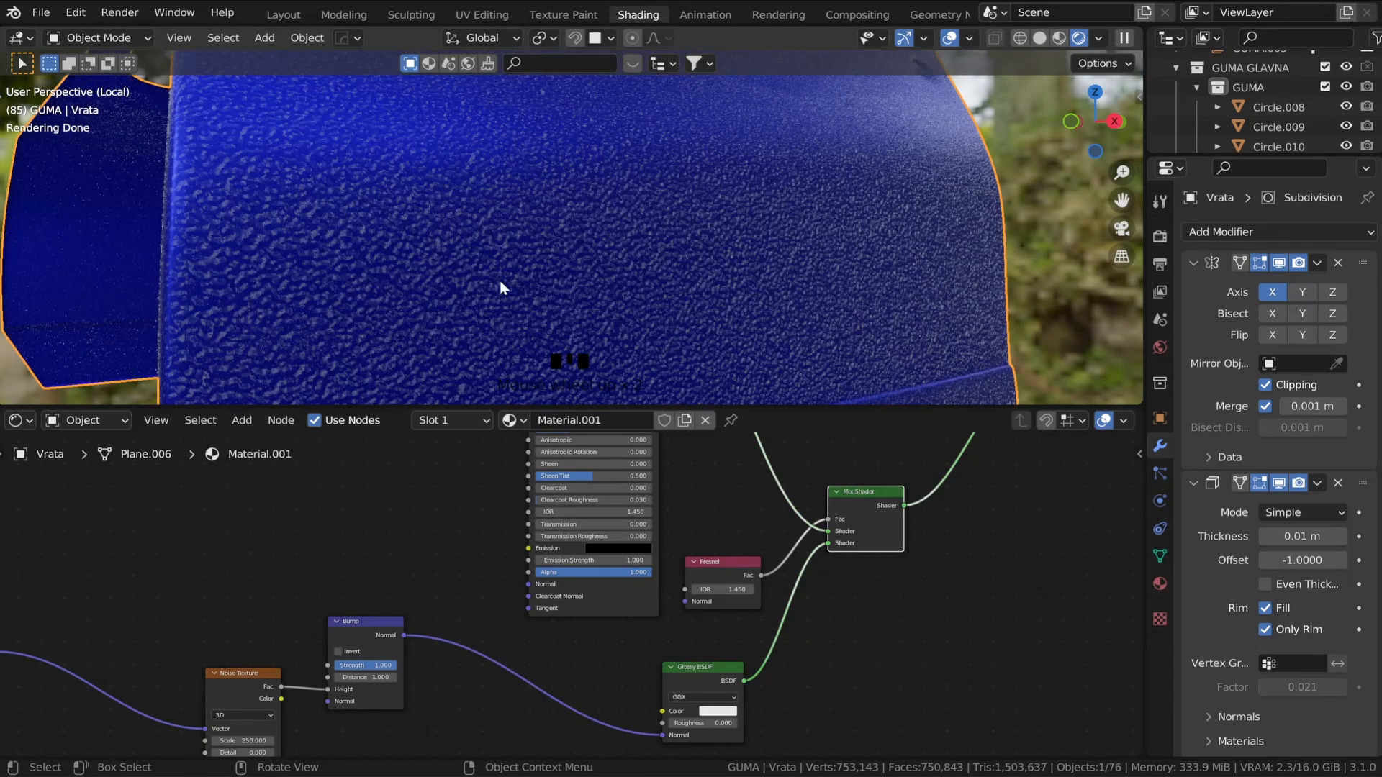
- Switch the viewport to Material Preview shading and move the Noise Texture node farther from the Bump node
click(1059, 40)
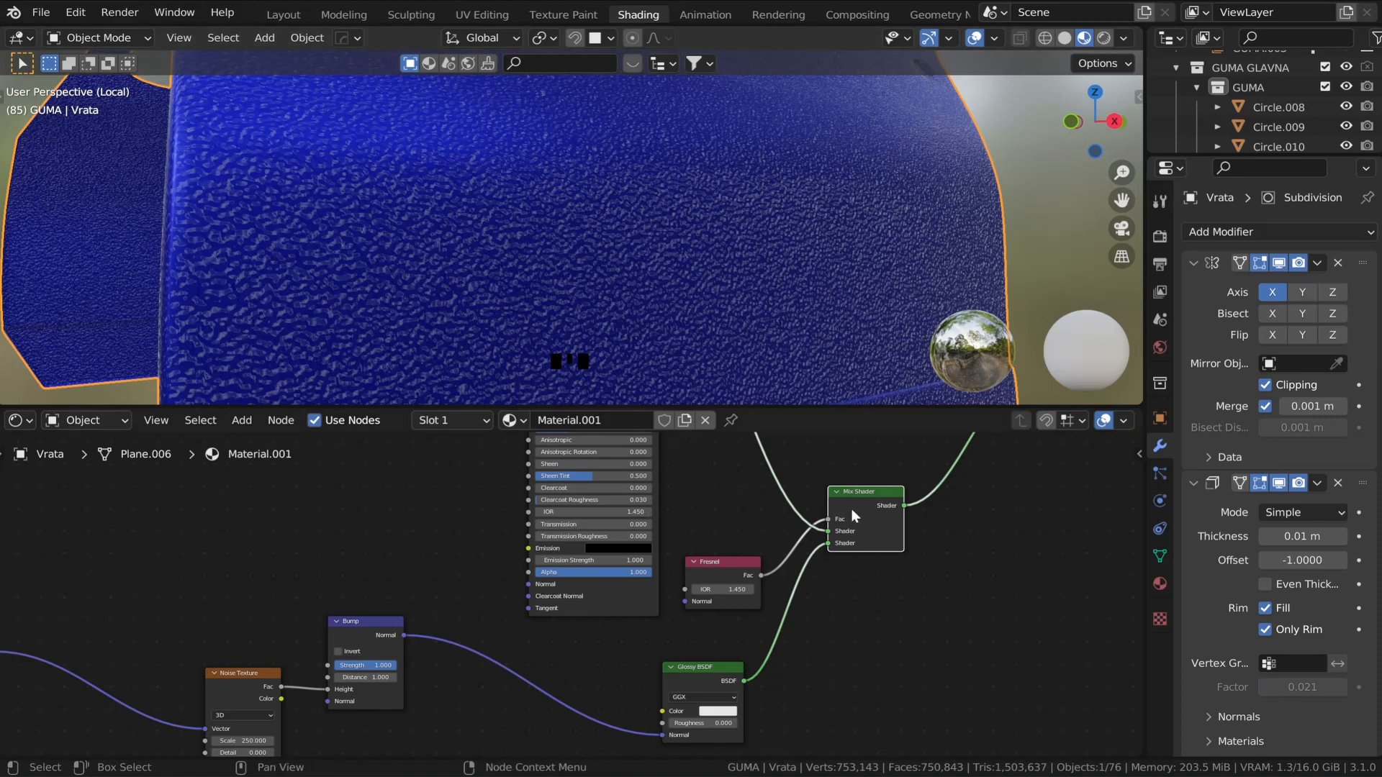
scroll(619, 278, up, 2)
scroll(619, 279, down, 2)
scroll(448, 585, up, 3)
middle_drag(265, 596, 300, 560)
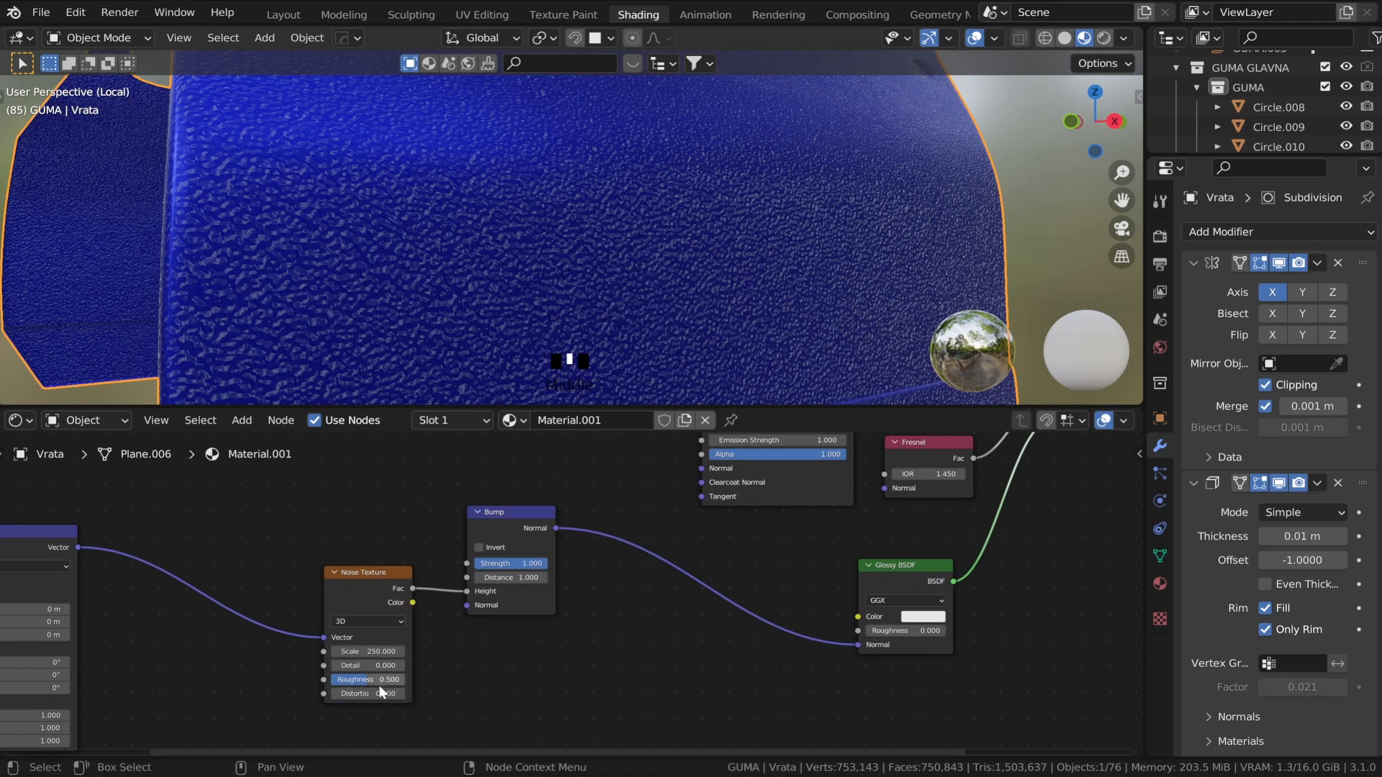
drag(353, 574, 266, 552)
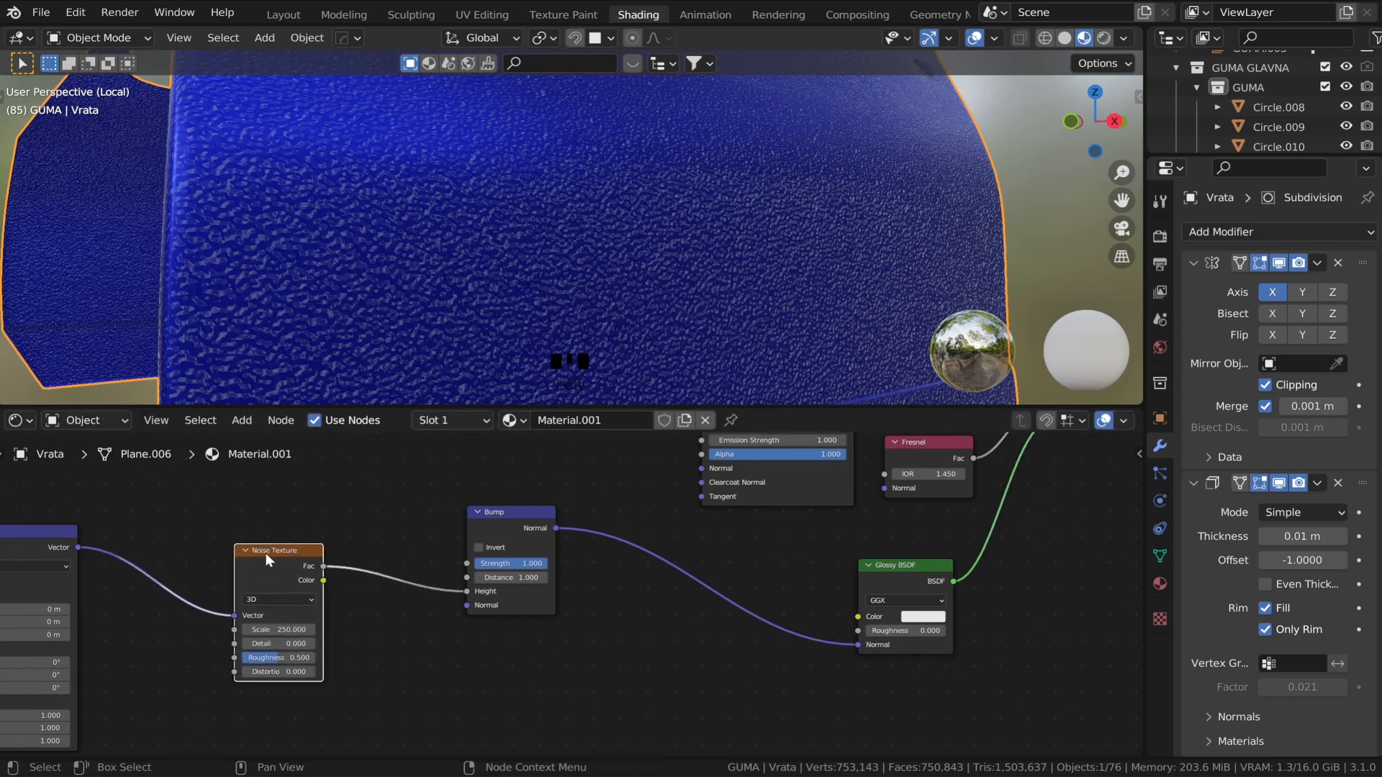
- Connect the Texture Coordinate's Object output to the Mapping node's Vector input and inspect the pattern on the door
scroll(265, 553, down, 2)
middle_drag(270, 551, 645, 528)
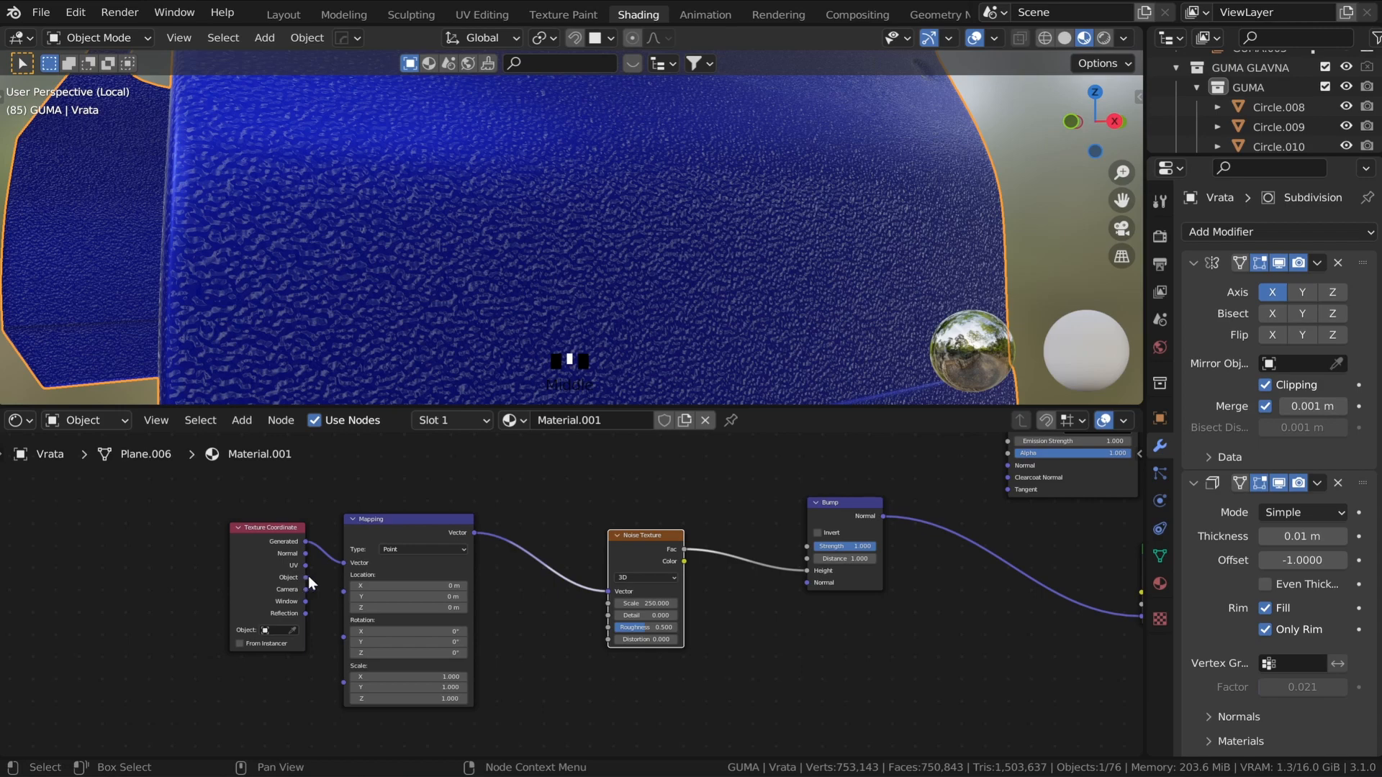
drag(306, 578, 347, 562)
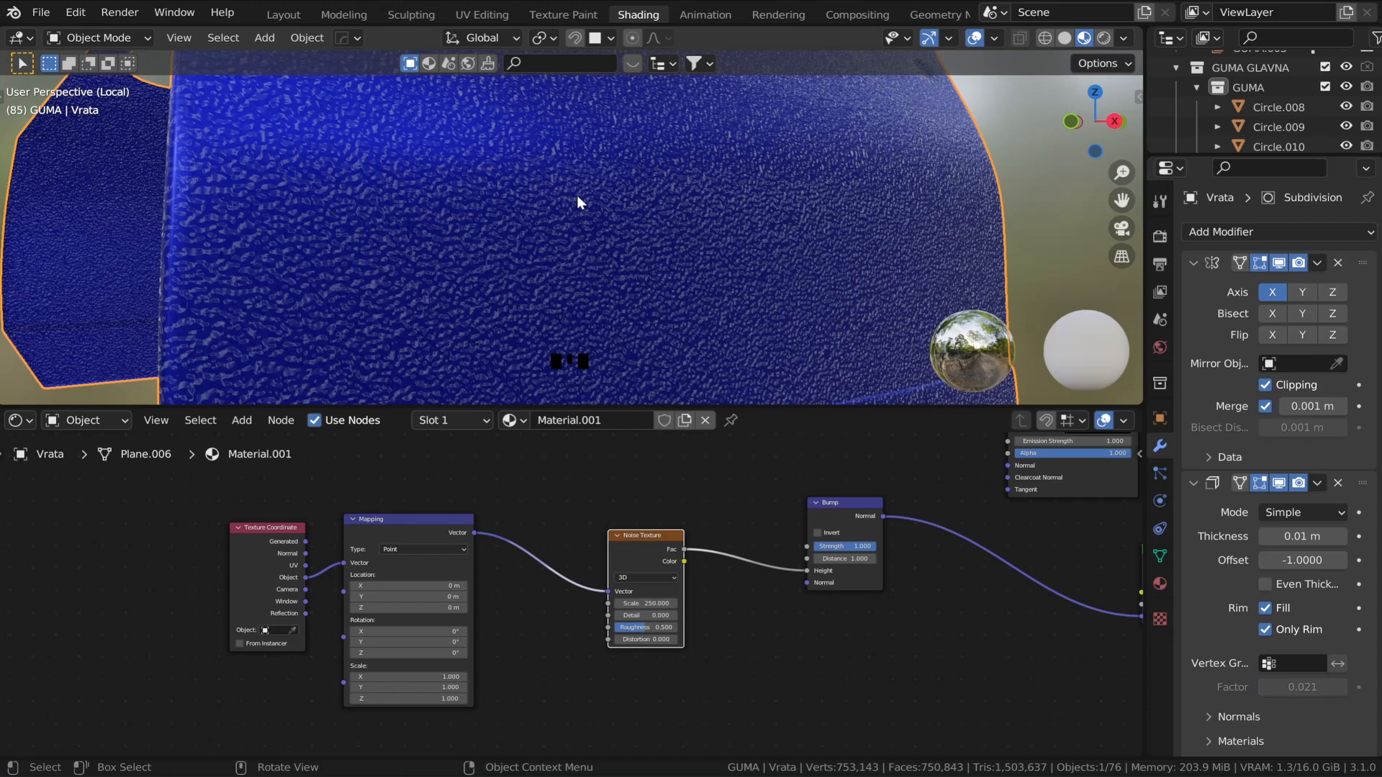
scroll(658, 272, up, 4)
scroll(658, 270, down, 6)
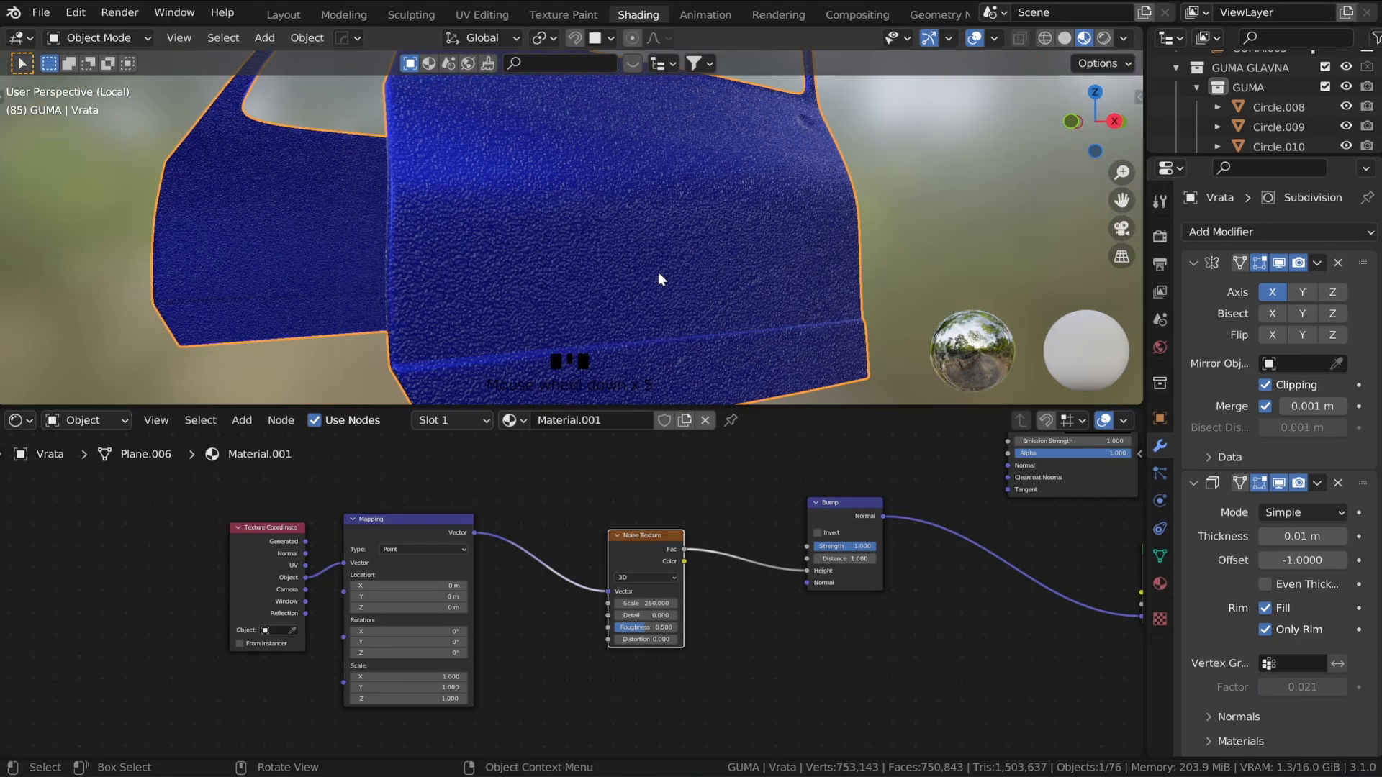
scroll(657, 271, up, 2)
- Set both the strength and the distance of the Bump node to 0.1
scroll(732, 594, up, 3)
middle_drag(735, 597, 401, 591)
scroll(651, 594, up, 4)
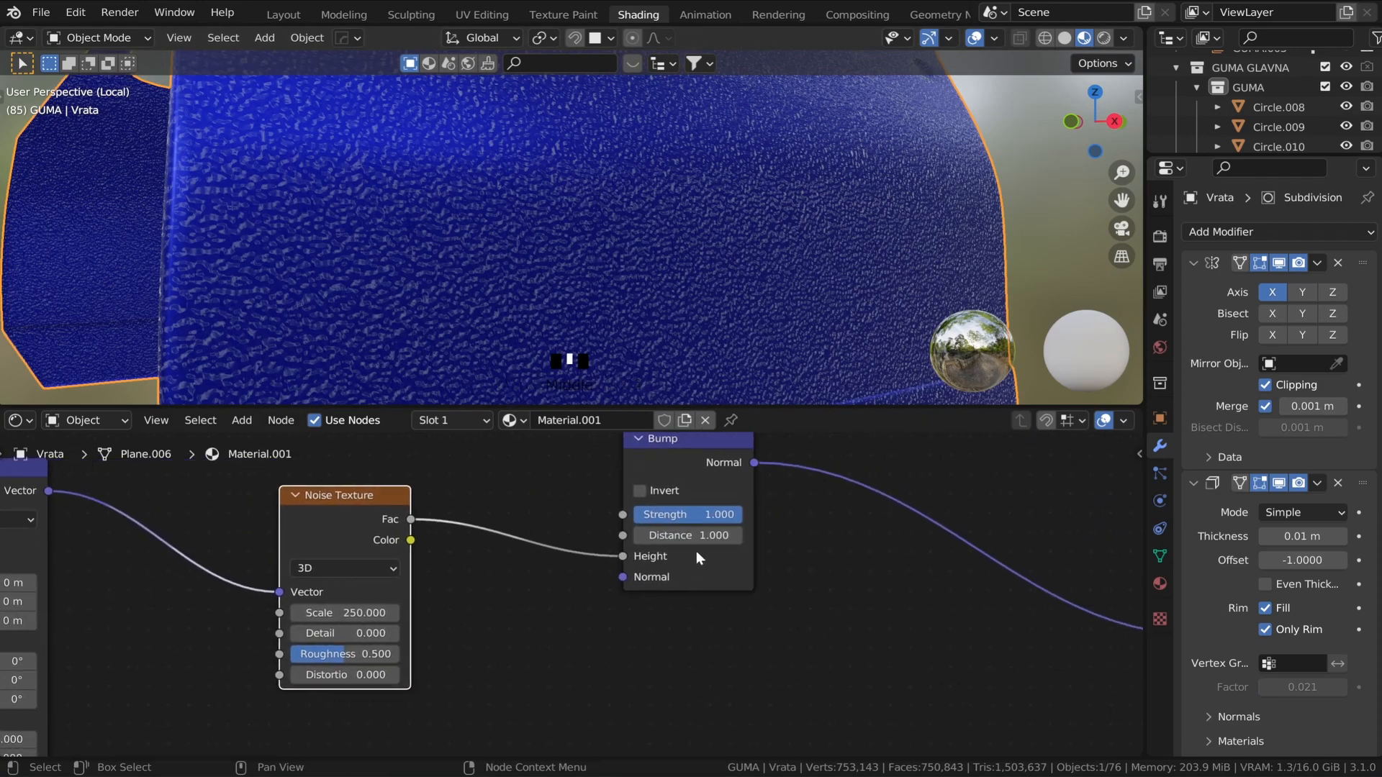
click(685, 514)
text(0.1)
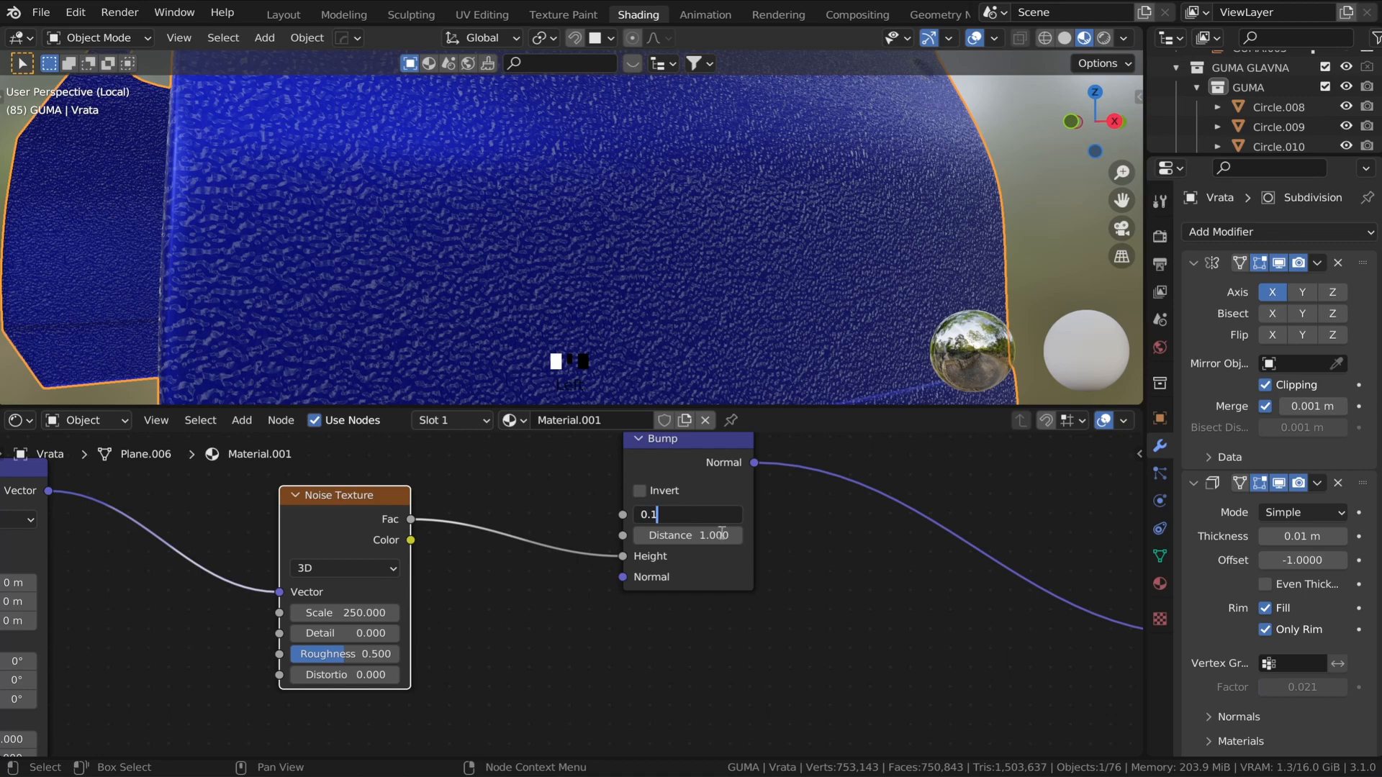
click(722, 534)
click(722, 535)
text(0.1)
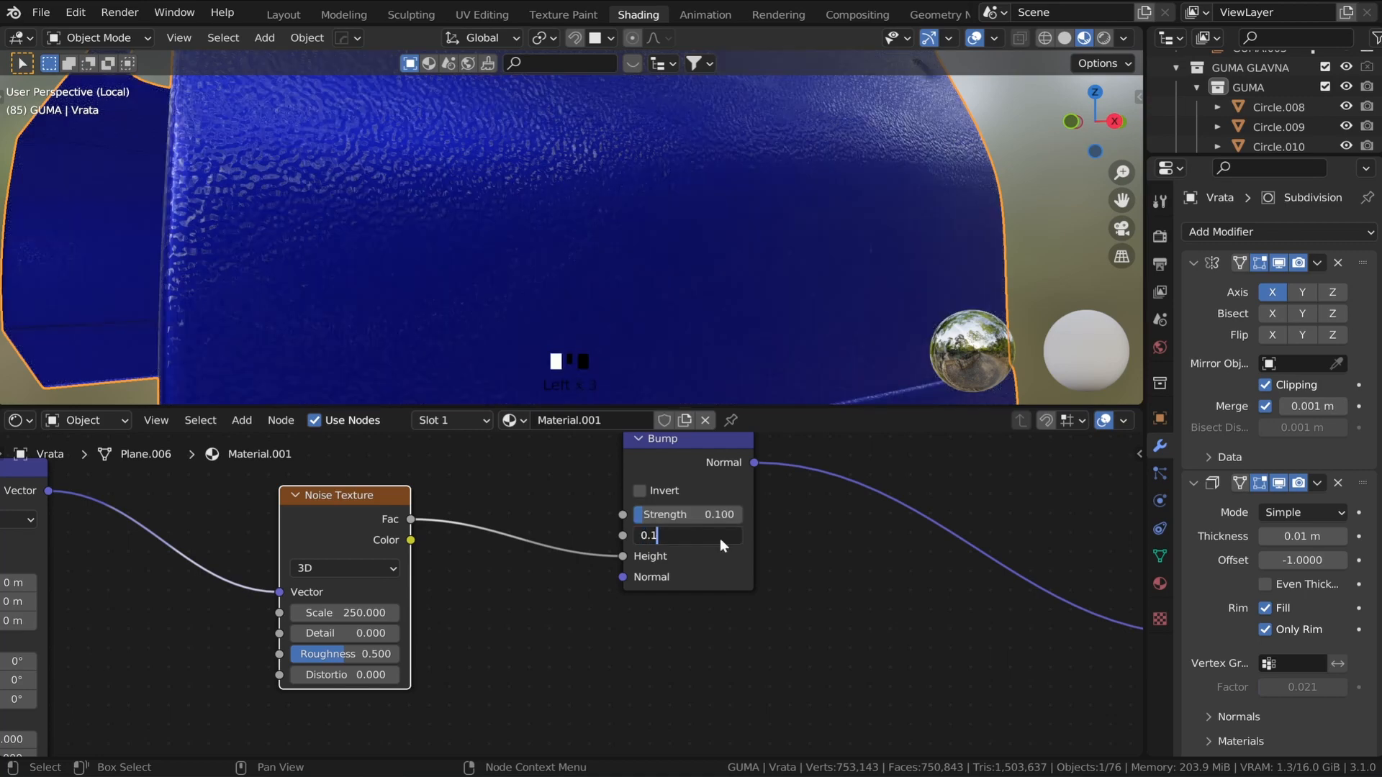
key(Return)
scroll(517, 490, down, 1)
middle_drag(516, 490, 526, 526)
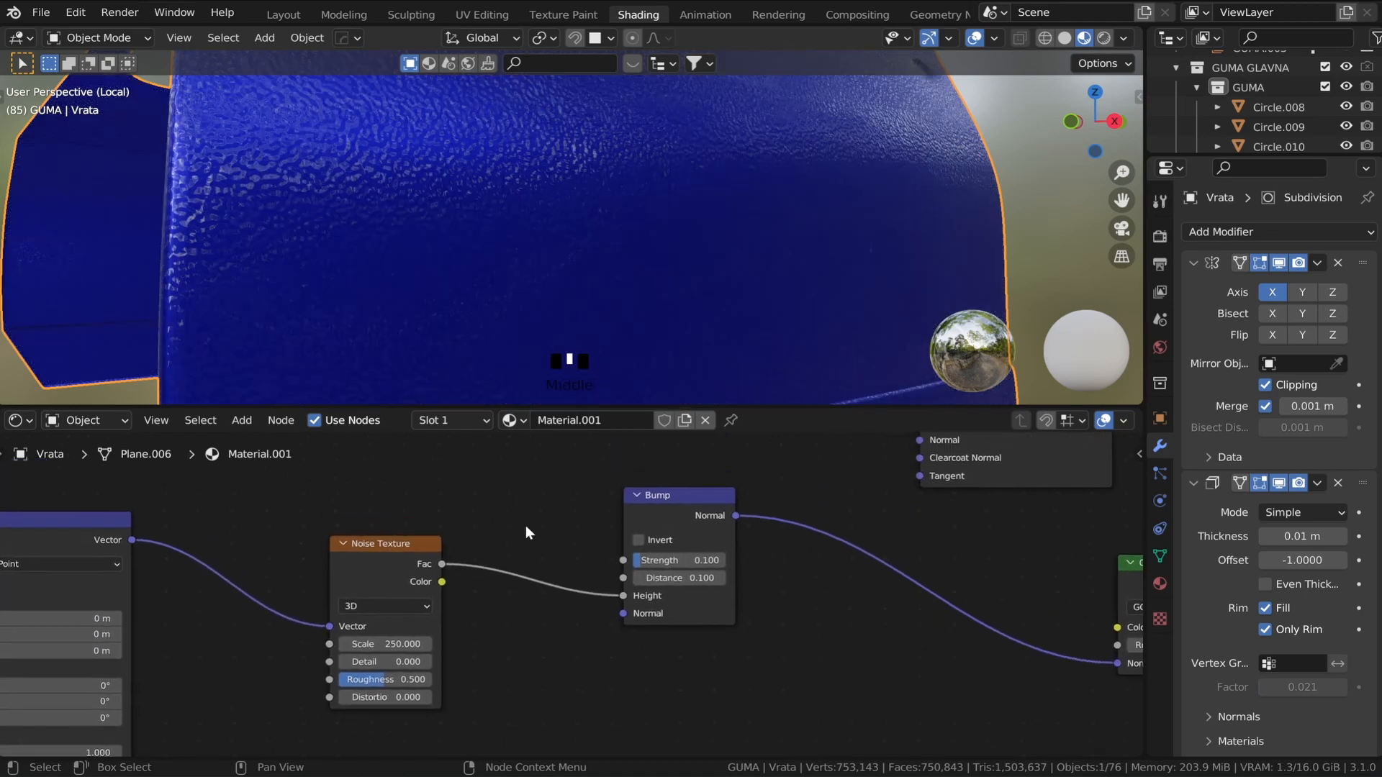
- Move the Bump node farther from the Noise Texture and insert a Math node into the link between them
drag(655, 512, 772, 537)
scroll(615, 191, up, 2)
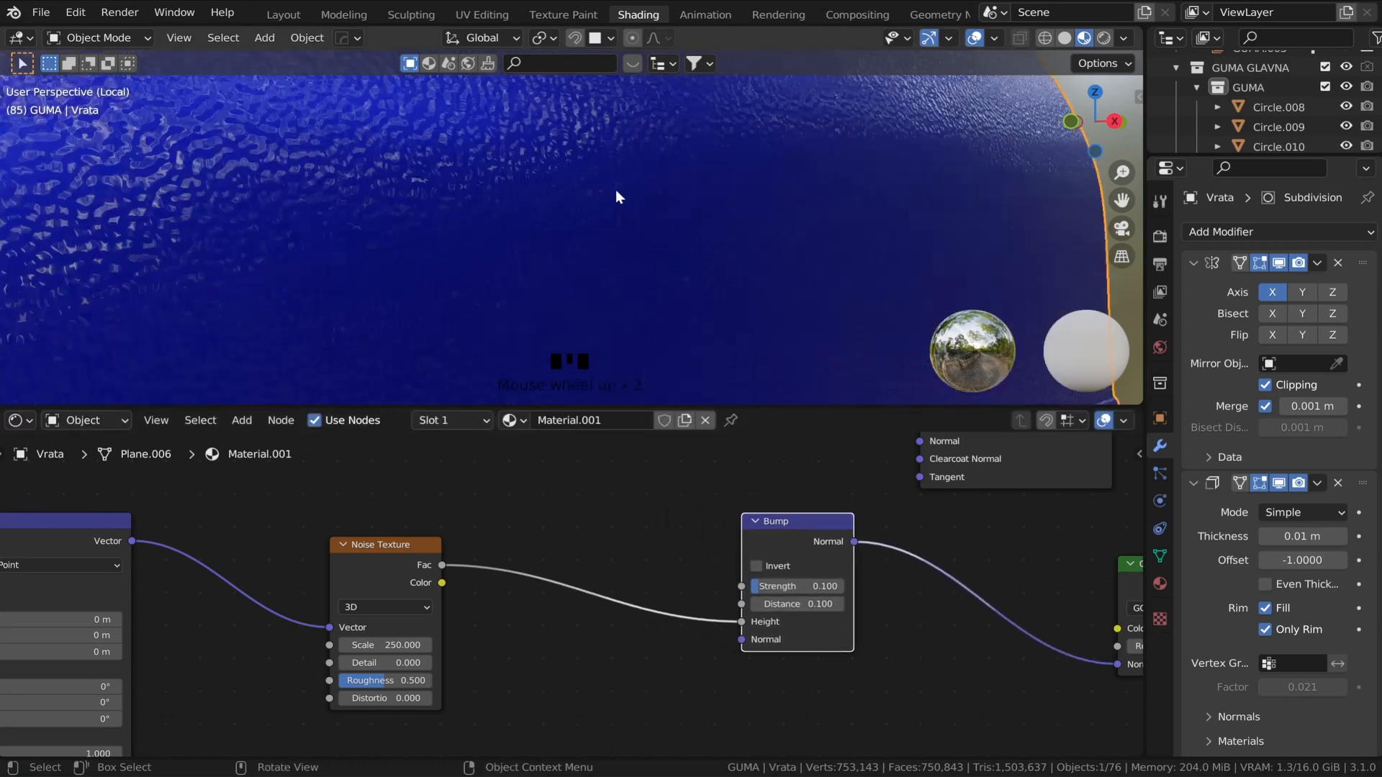
scroll(615, 188, down, 3)
key(shift+a)
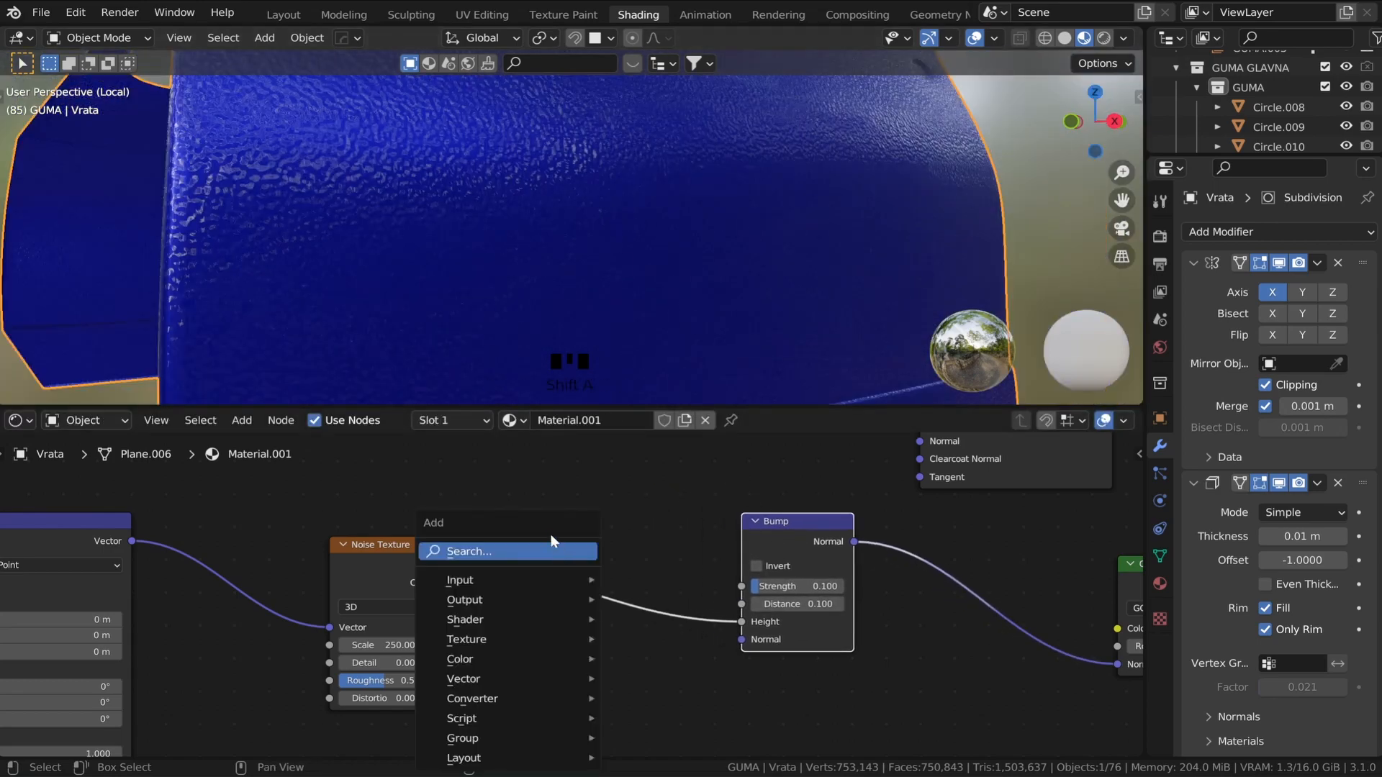
click(550, 549)
text(,a)
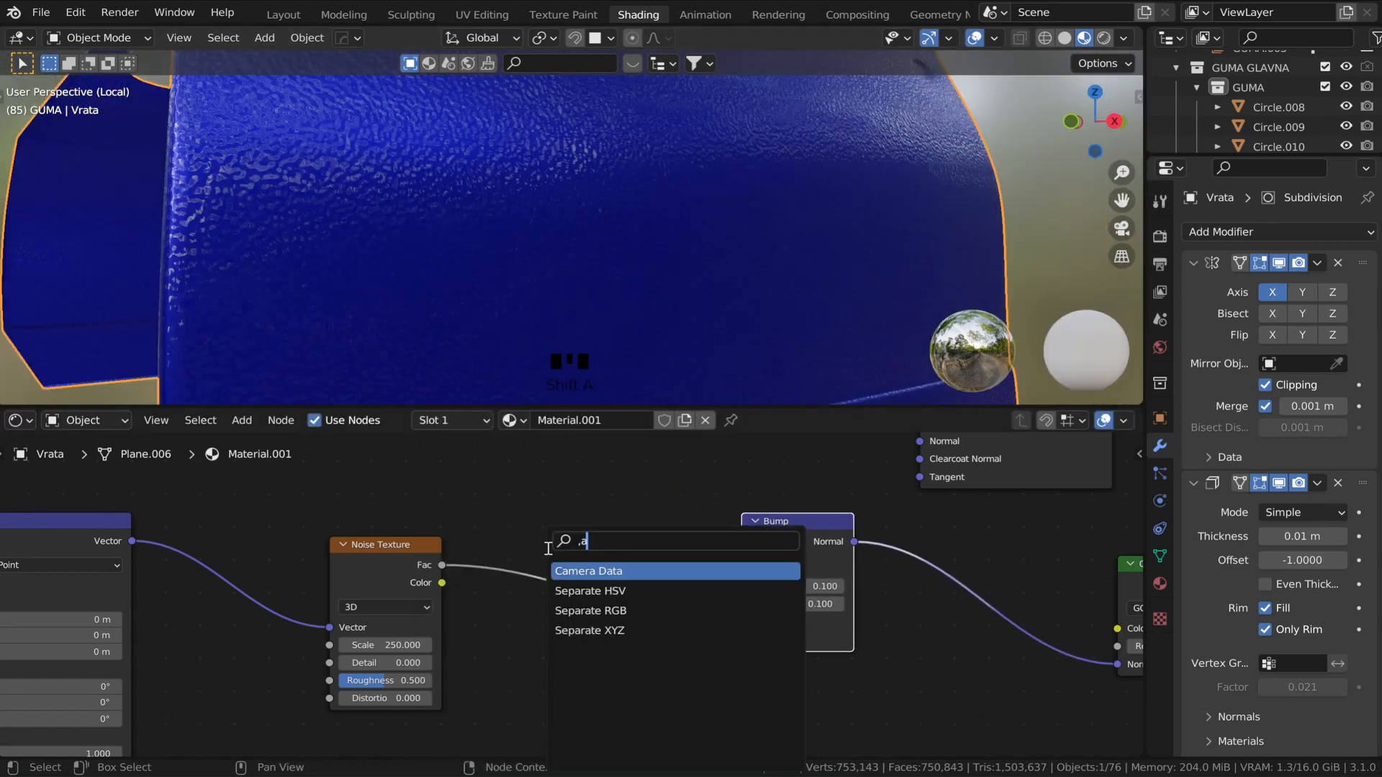
key(BackSpace)
key(BackSpace)
text(math)
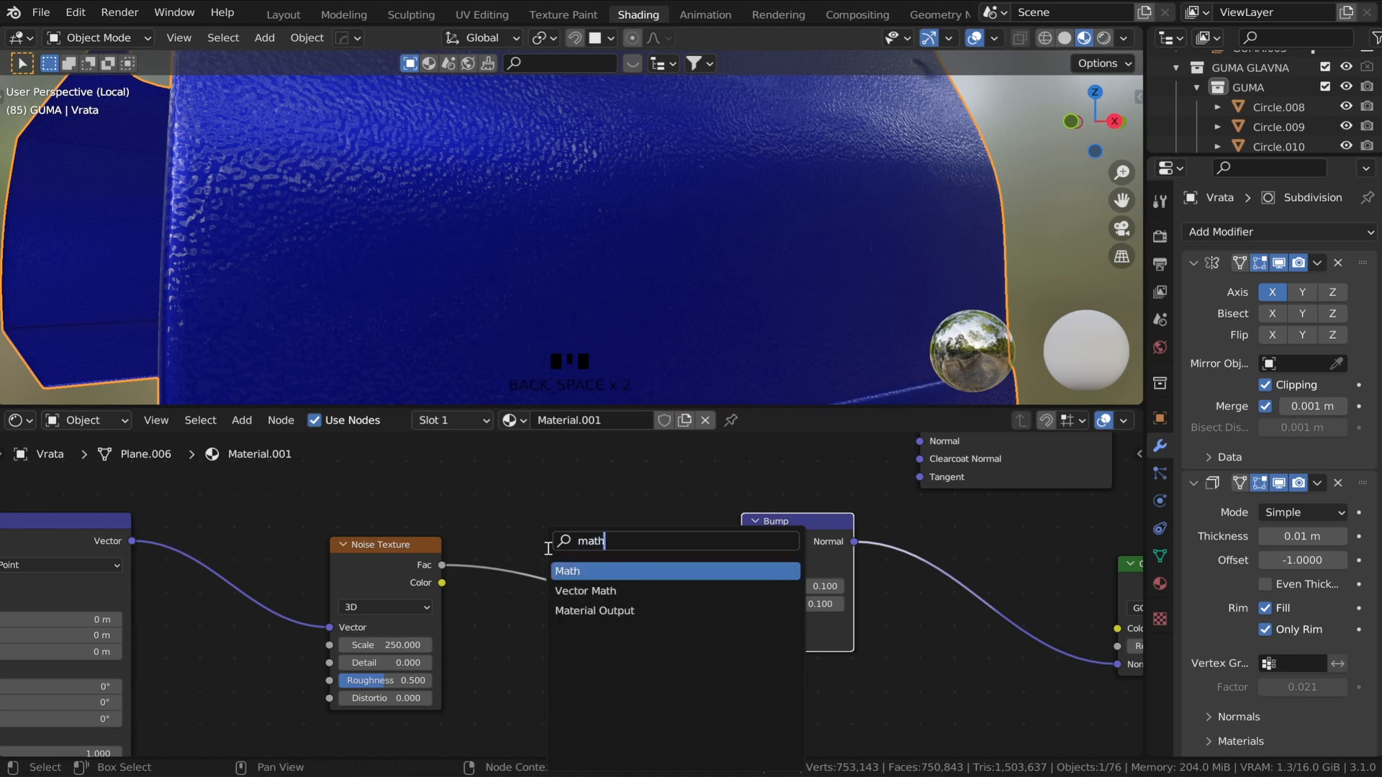
click(579, 570)
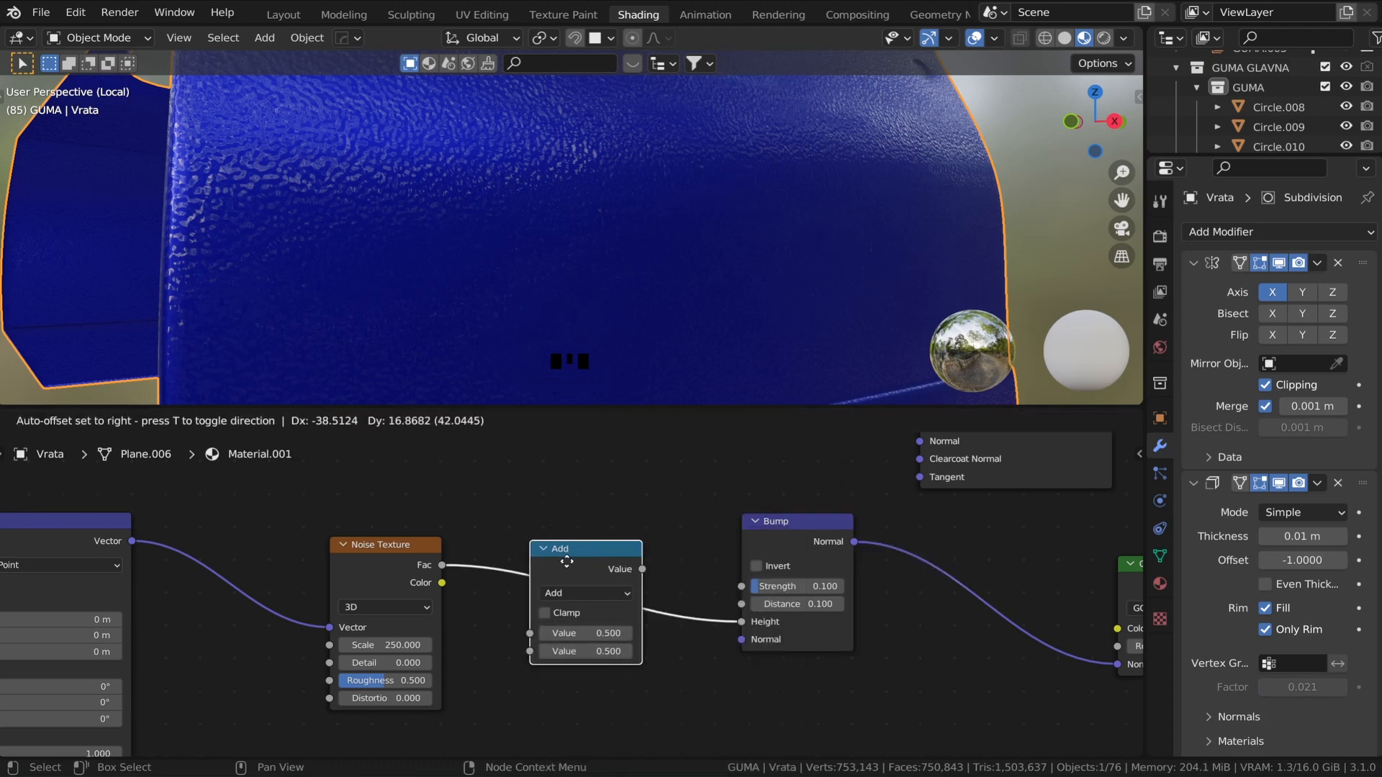
click(569, 568)
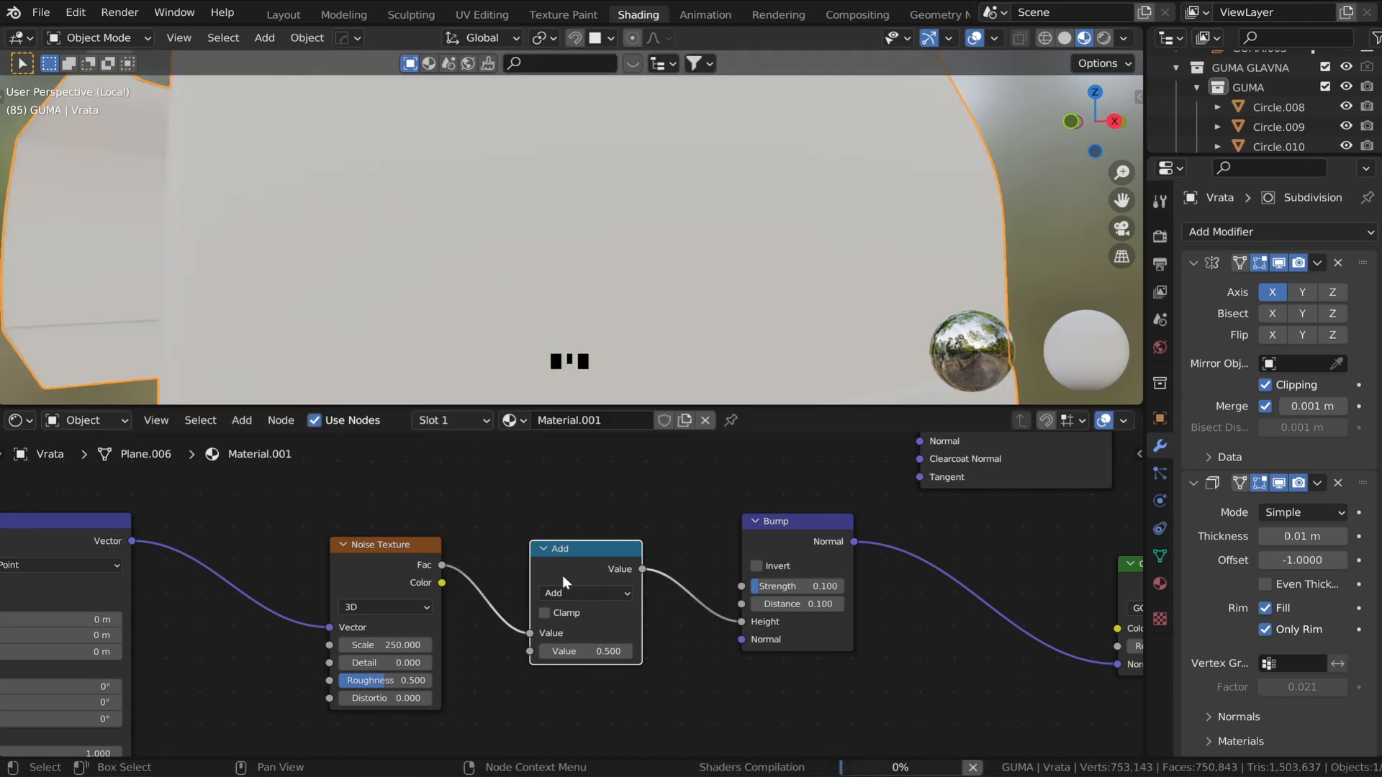
- Change the Math node's operation to Multiply and set its second value to 0.005
click(585, 593)
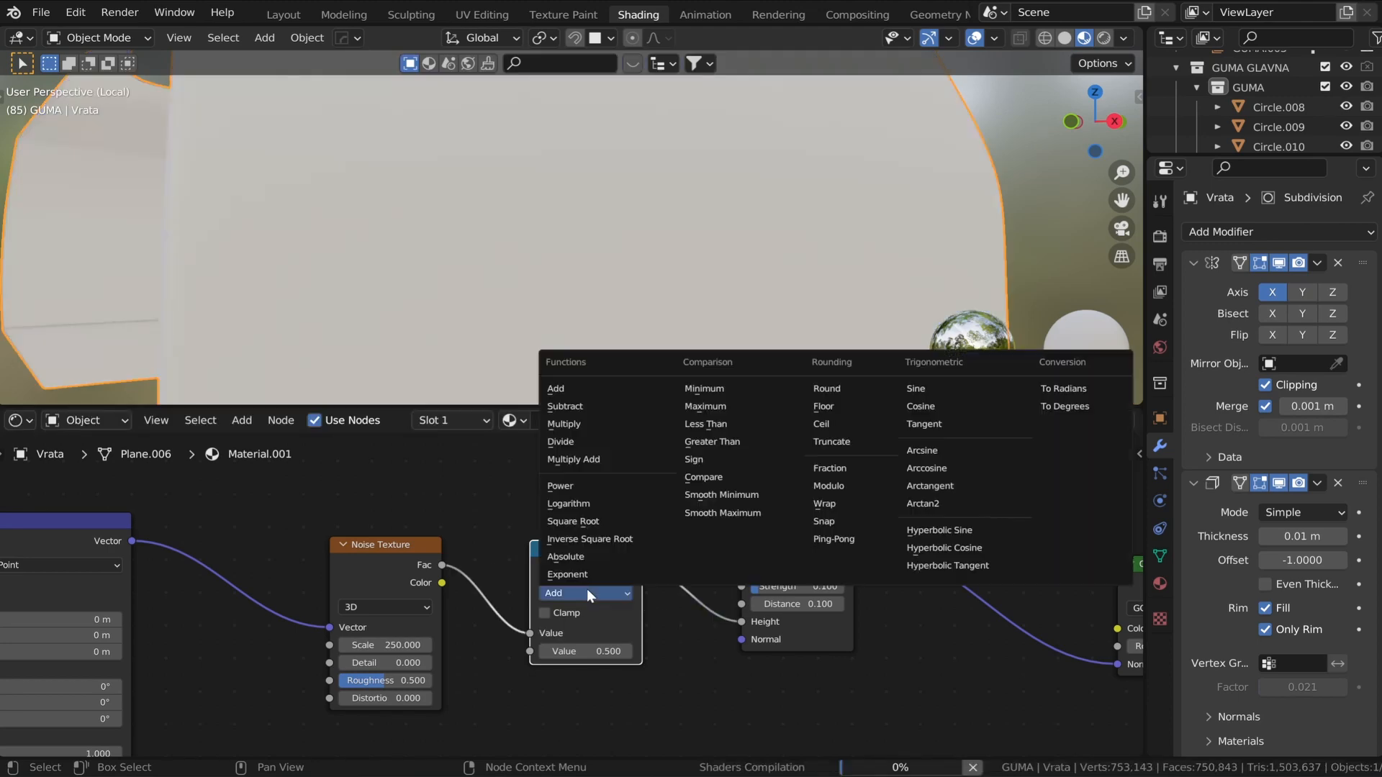
click(575, 427)
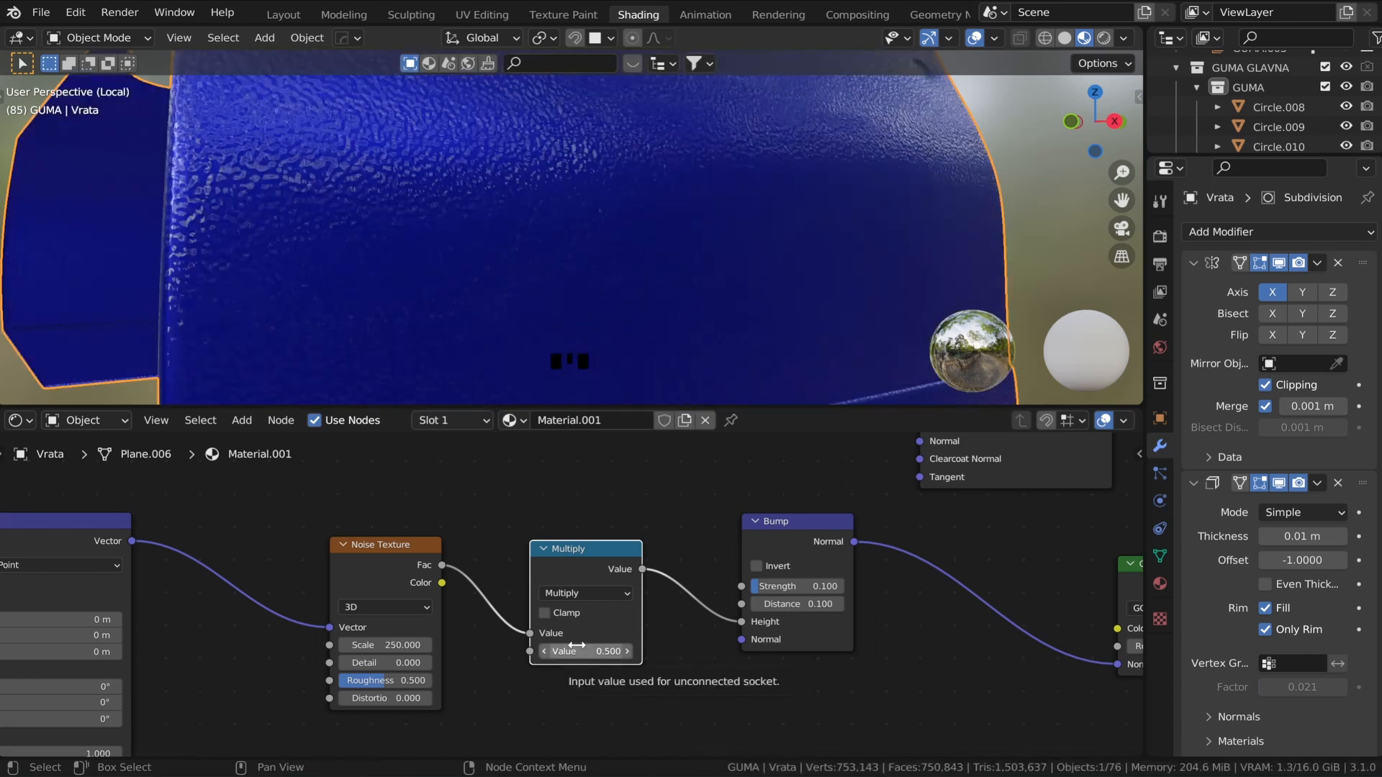
click(577, 650)
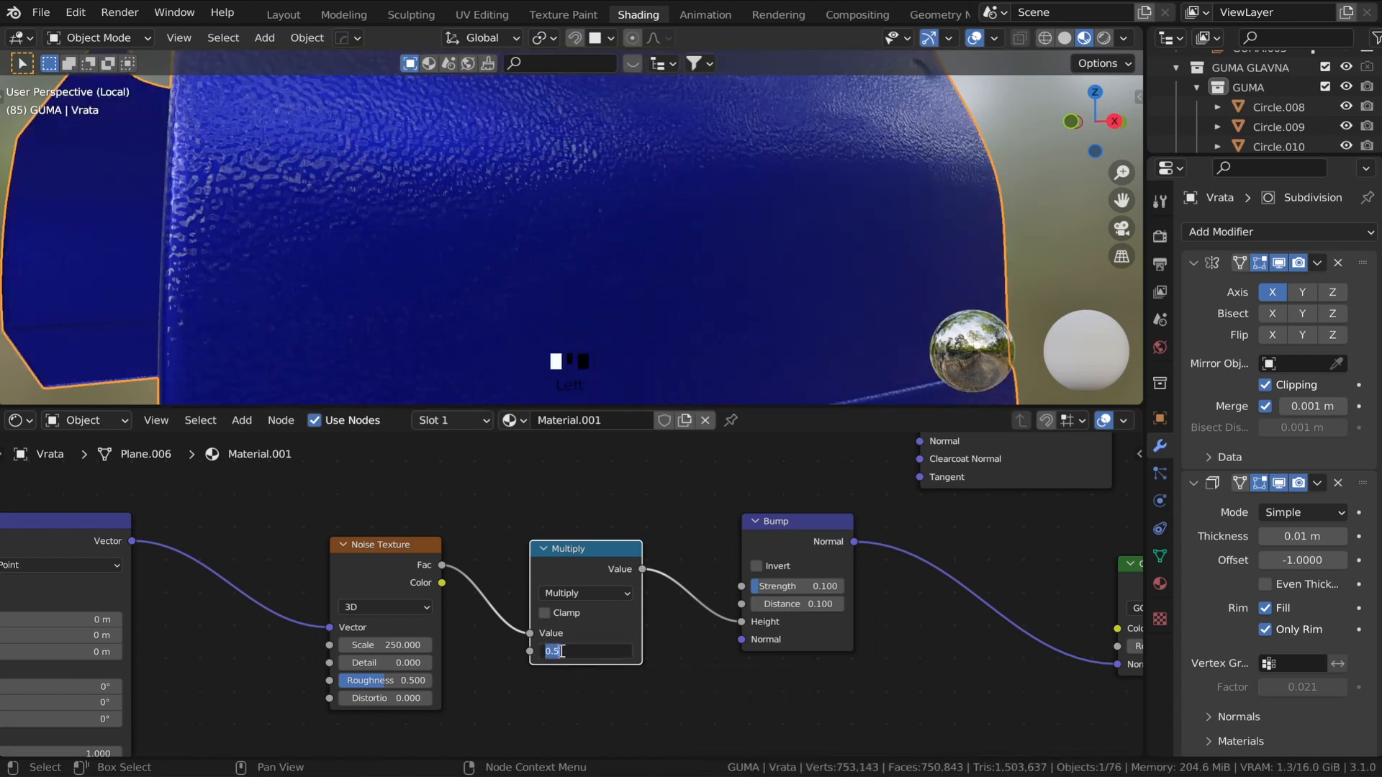
text(0.00)
key(Return)
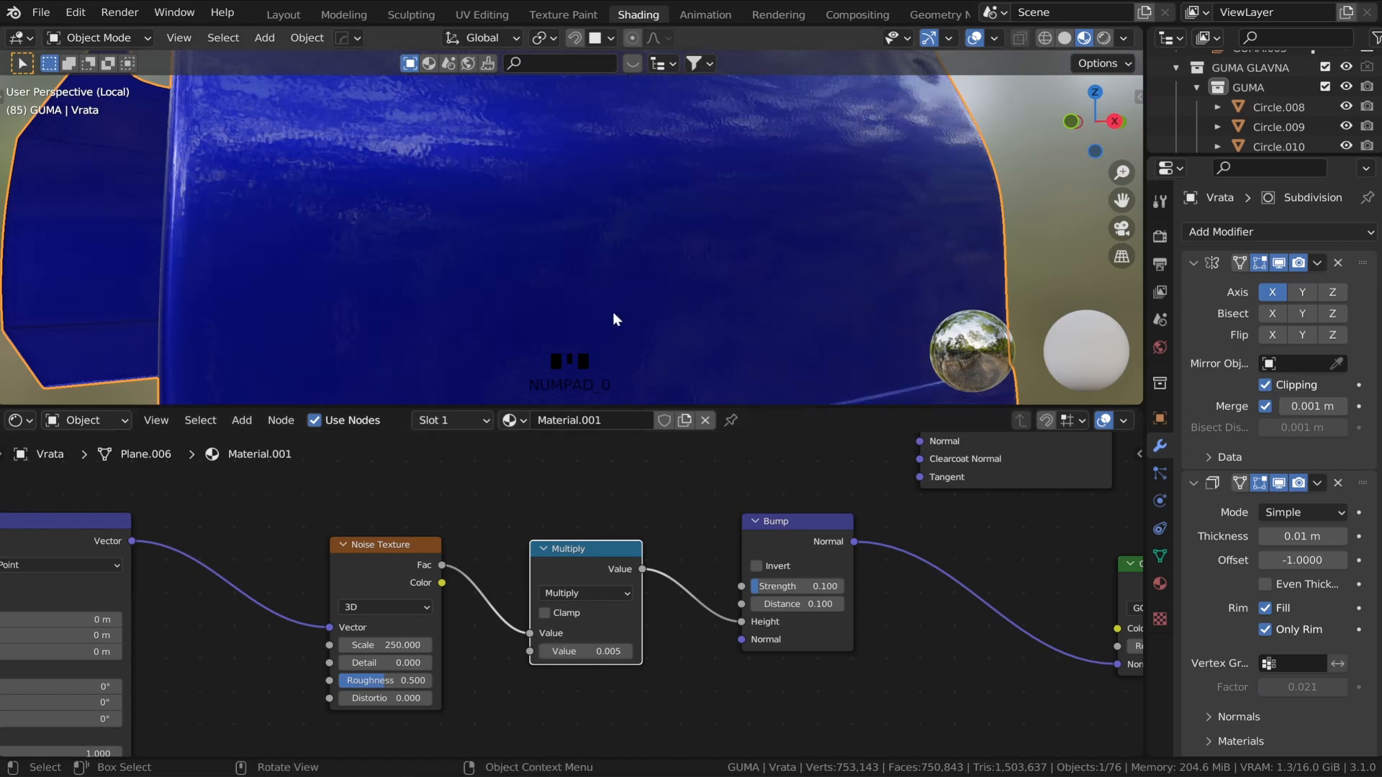
- Check the bump on the door up close and set the Multiply node's value to 0.001
middle_drag(612, 313, 413, 301)
scroll(413, 299, up, 3)
click(581, 650)
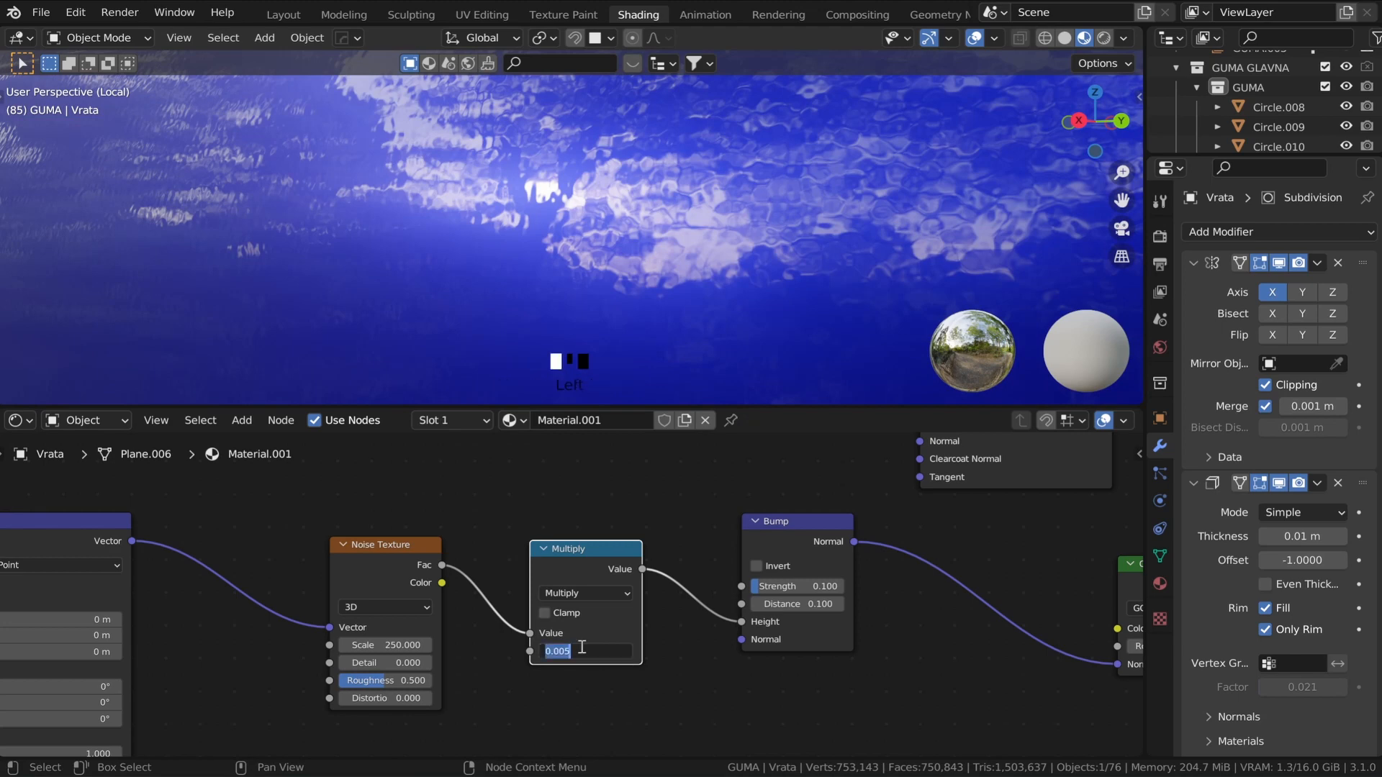
click(569, 652)
key(Return)
- Switch the viewport to Rendered shading and inspect the bumped paint reflections on the door from several angles
scroll(576, 194, down, 4)
mouse_move(575, 191)
middle_down()
mouse_move(677, 182)
mouse_move(660, 142)
mouse_move(481, 171)
mouse_move(597, 128)
mouse_move(698, 160)
mouse_move(662, 167)
mouse_move(720, 155)
middle_up()
click(1103, 38)
scroll(624, 182, up, 5)
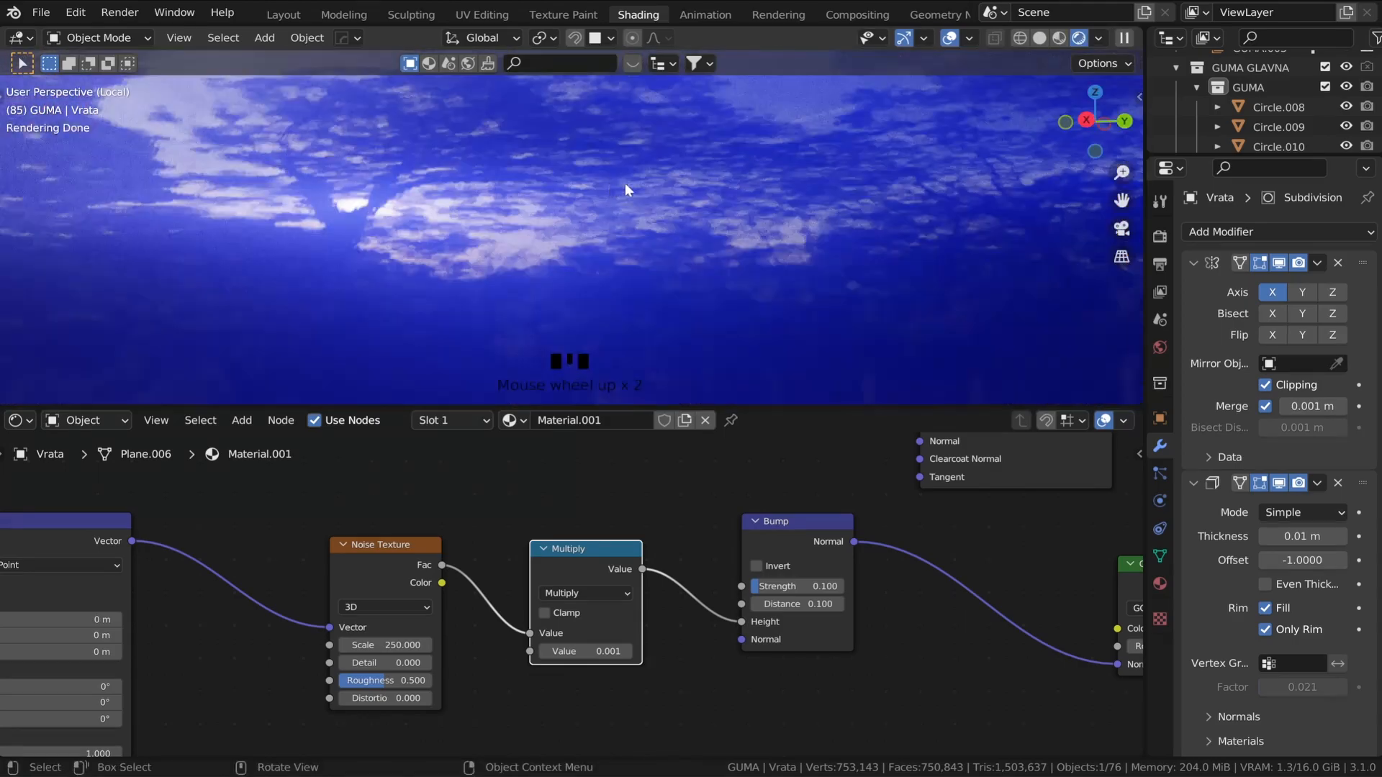
mouse_move(625, 183)
middle_down()
mouse_move(817, 171)
mouse_move(853, 191)
middle_up()
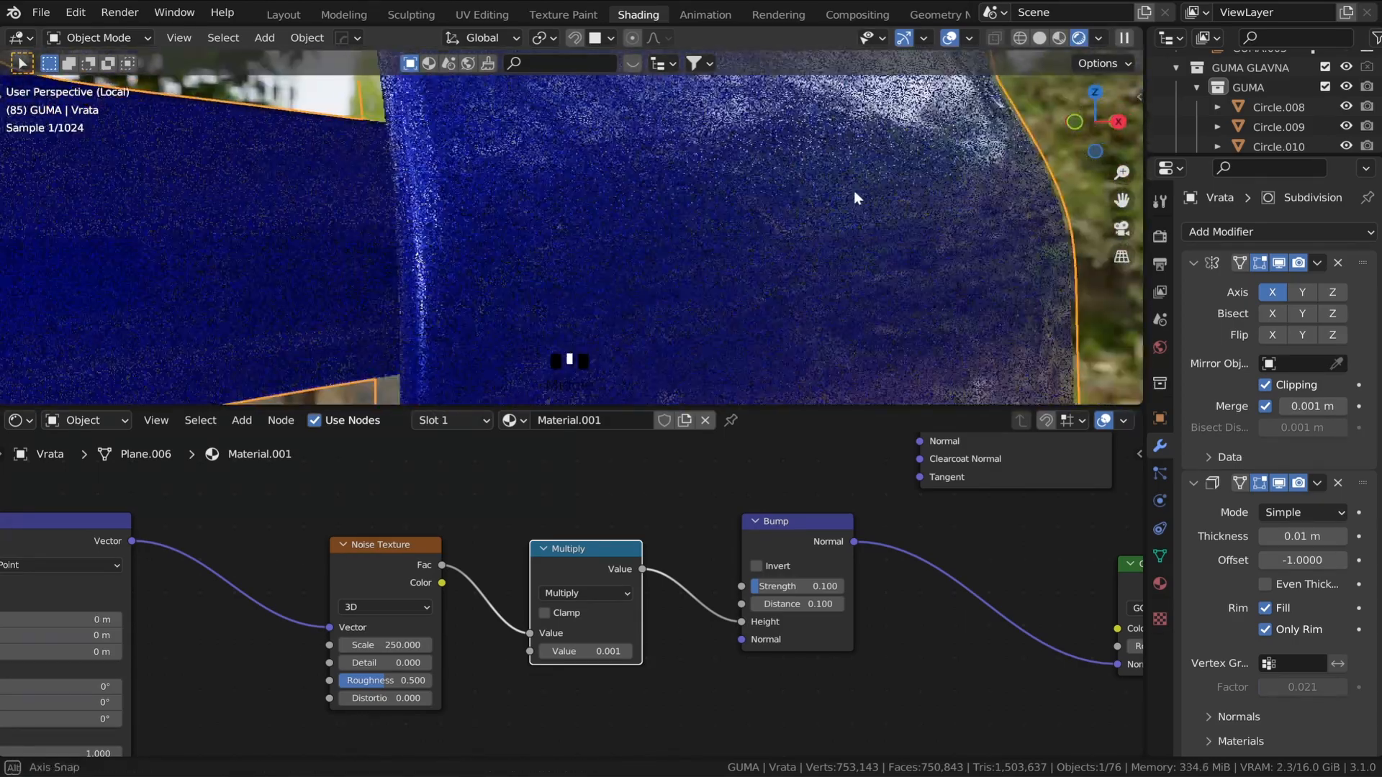
click(598, 650)
middle_drag(720, 274, 605, 284)
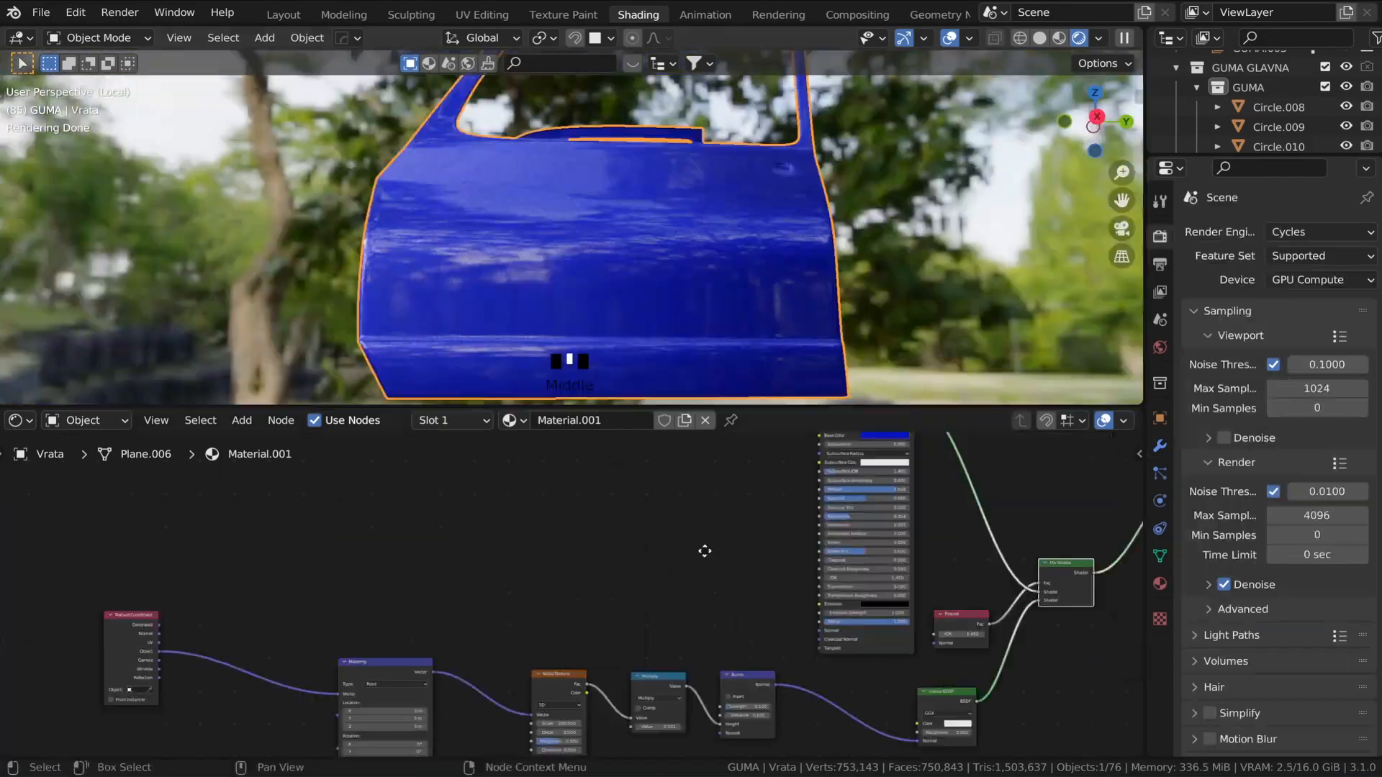
- Move the Texture Coordinate node closer to the Mapping node and add a second Glossy BSDF node beside the Principled BSDF
middle_drag(704, 551, 717, 553)
drag(127, 618, 235, 633)
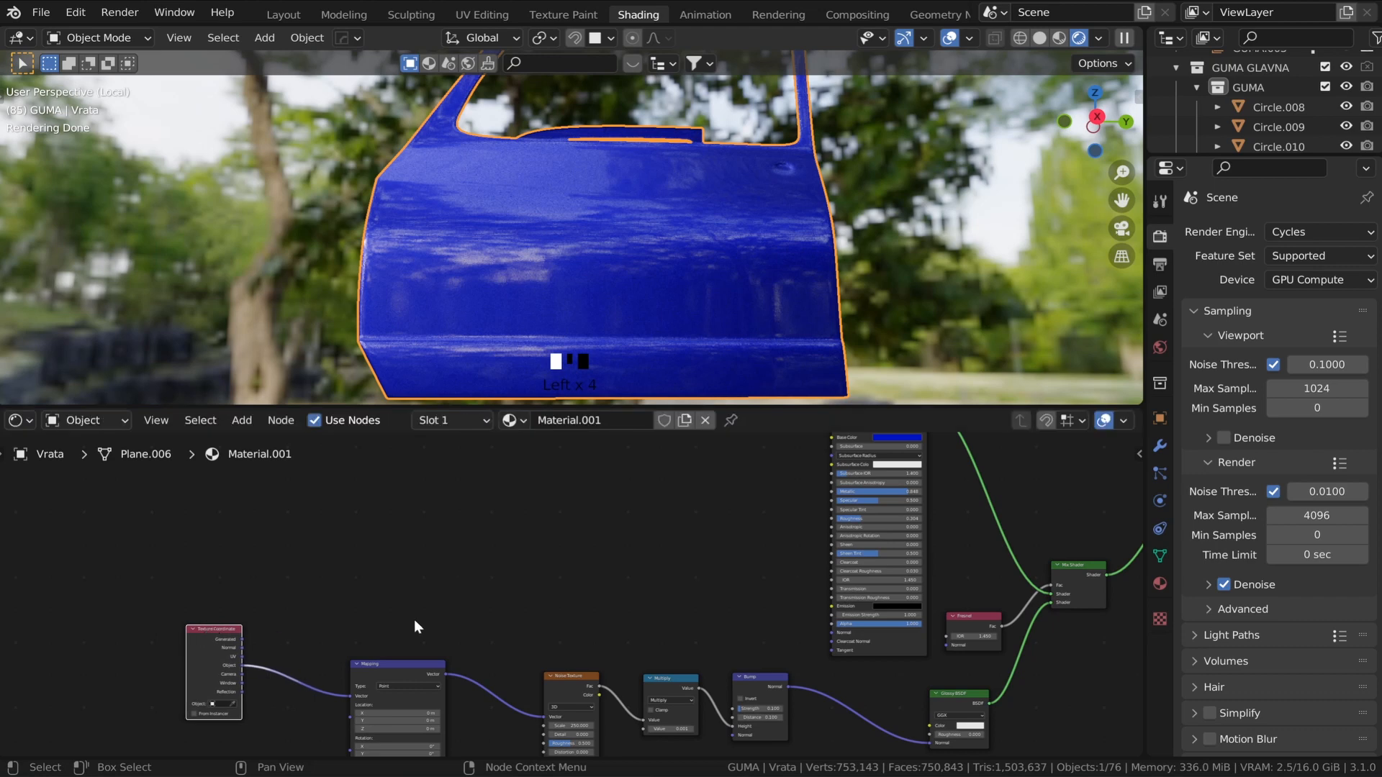
scroll(413, 611, up, 2)
middle_drag(414, 611, 407, 698)
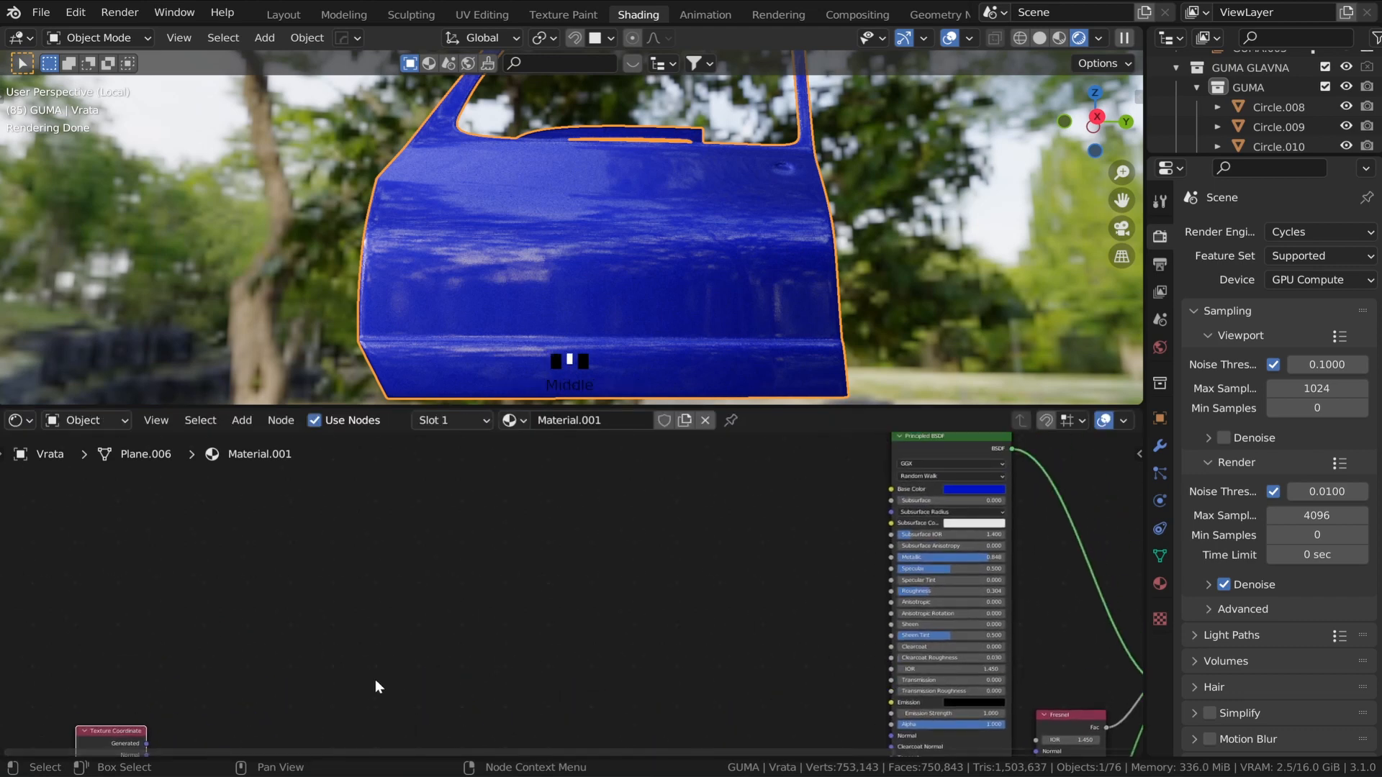
key(shift+a)
mouse_move(374, 679)
click(320, 551)
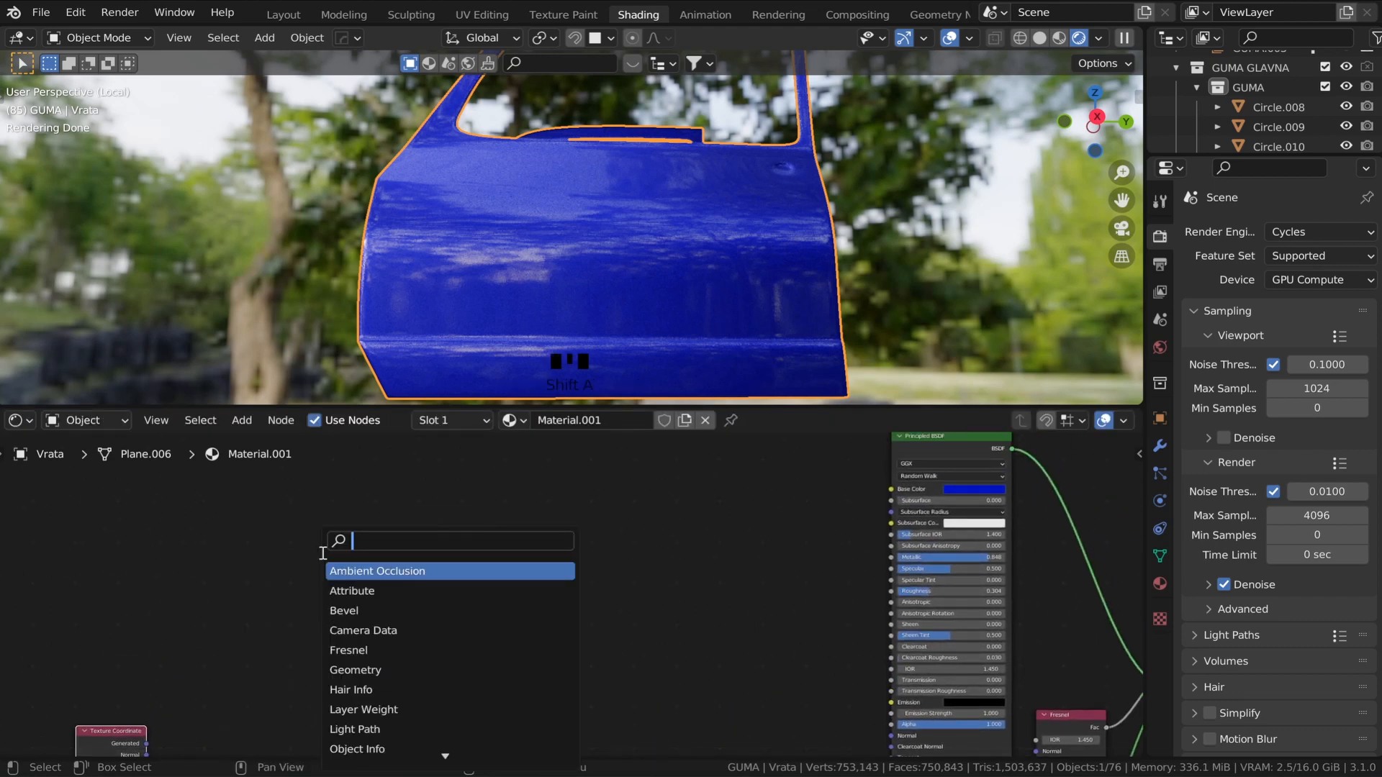
text(glo)
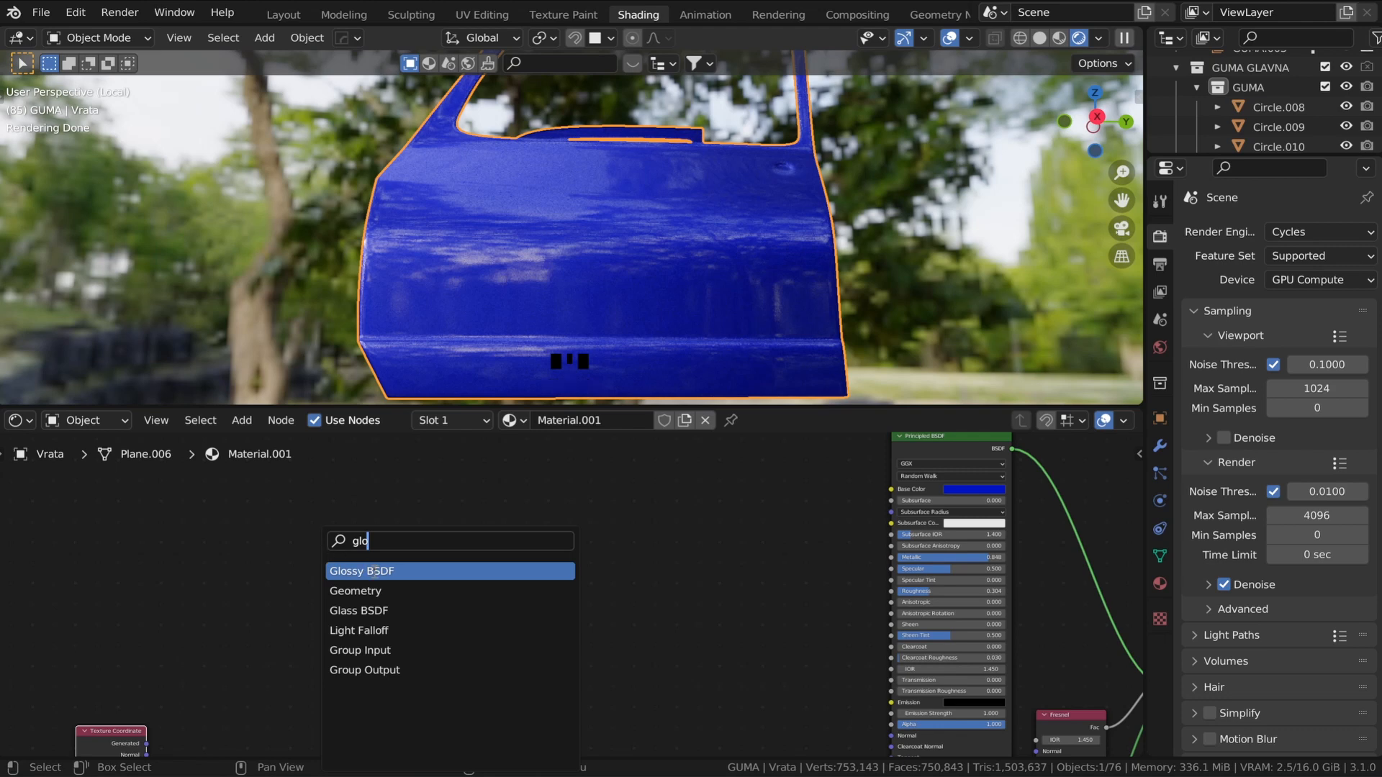
click(374, 571)
click(639, 543)
- Copy the Principled BSDF's base color hex 0014C4 to the new Glossy BSDF's color and brighten it slightly
scroll(639, 543, up, 1)
click(992, 481)
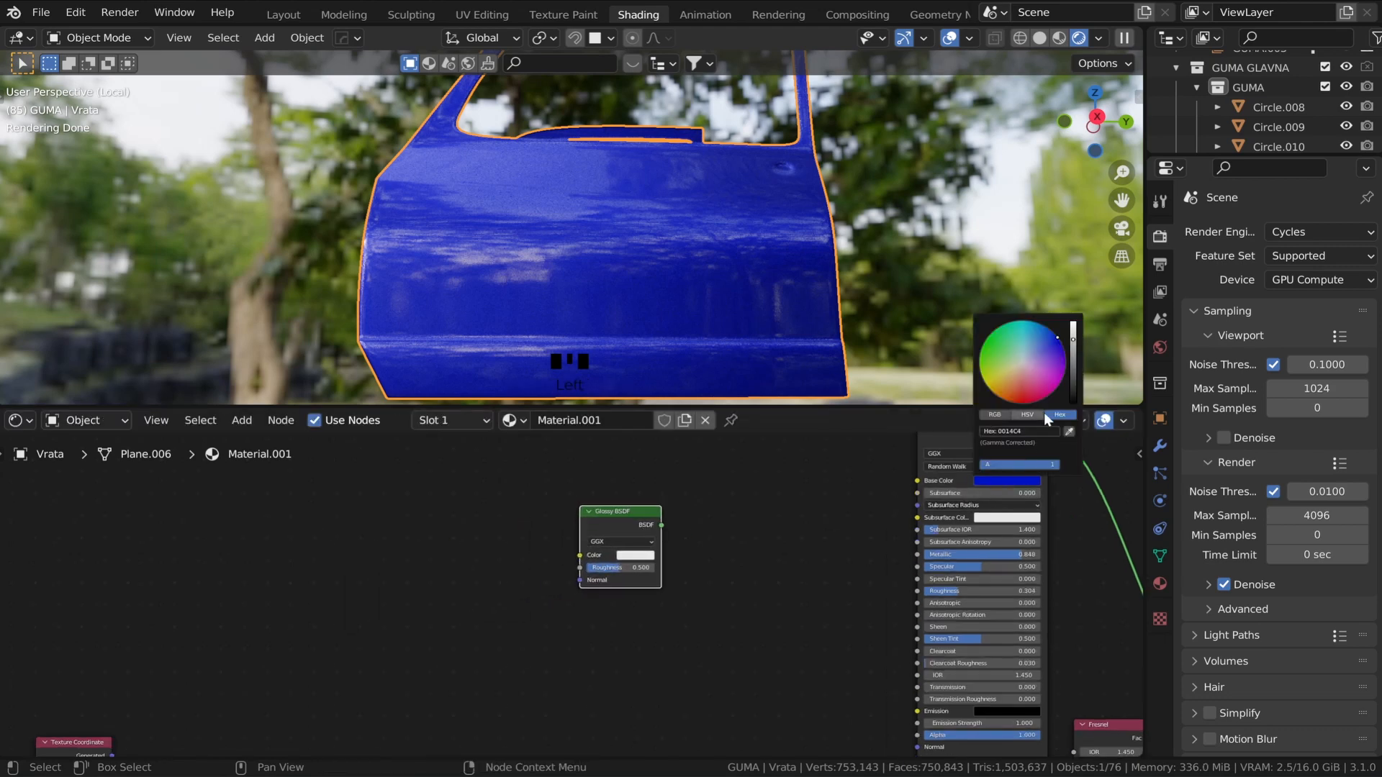
key(ctrl+c)
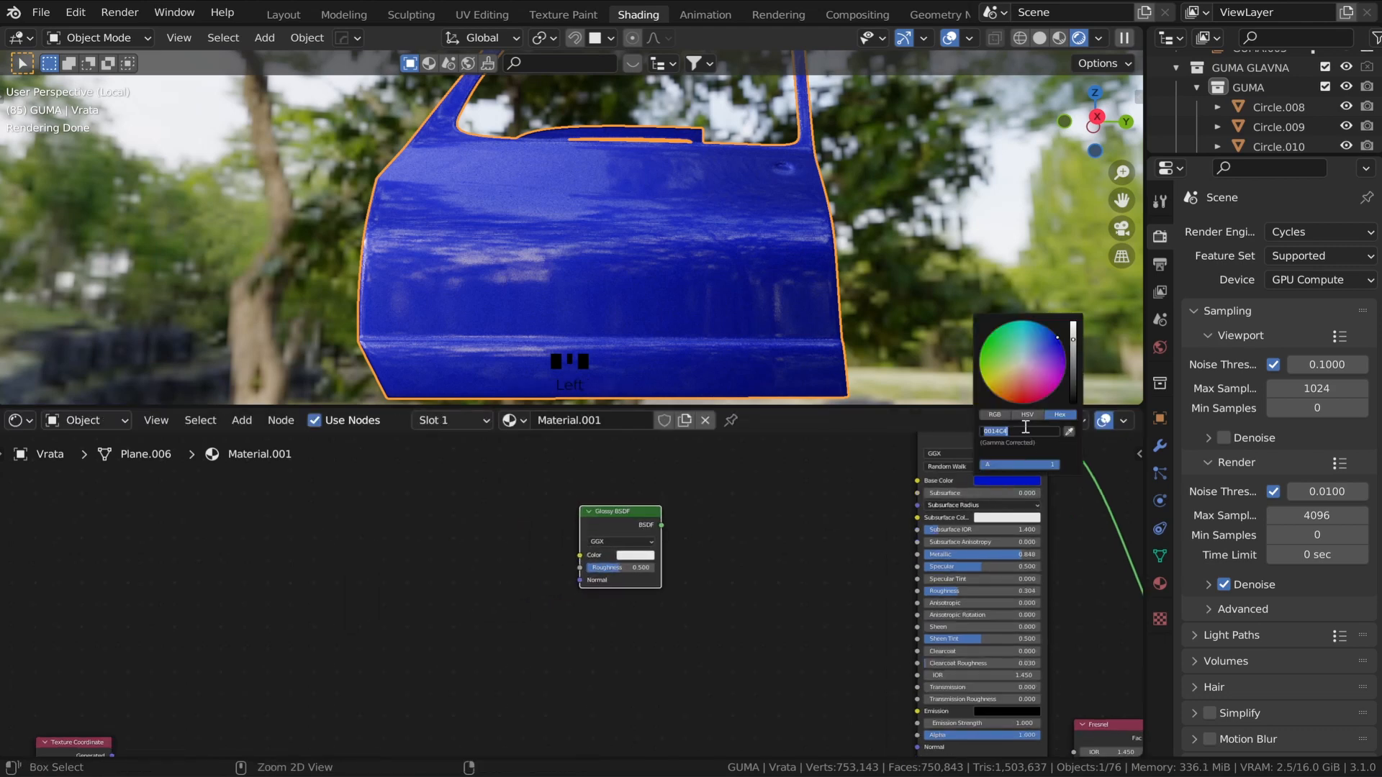
scroll(649, 559, up, 5)
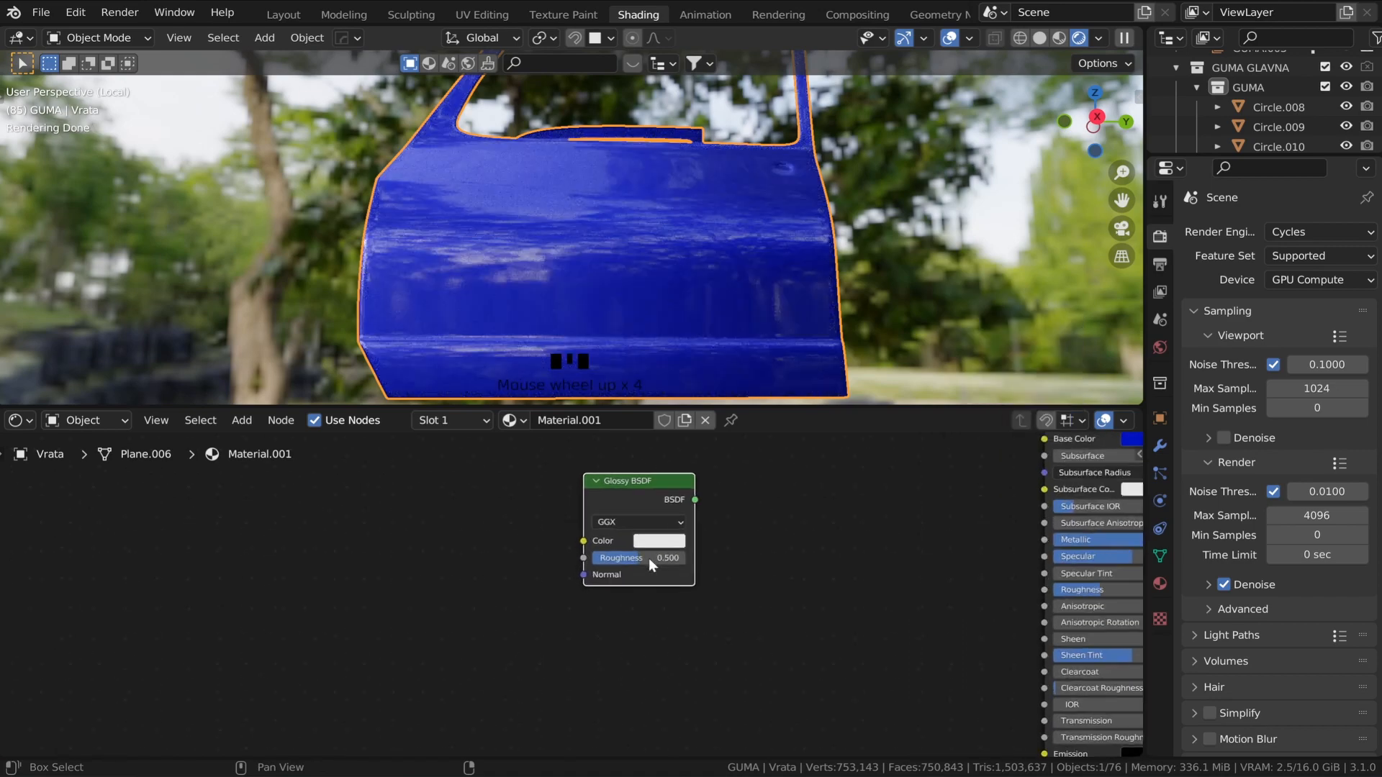
click(654, 632)
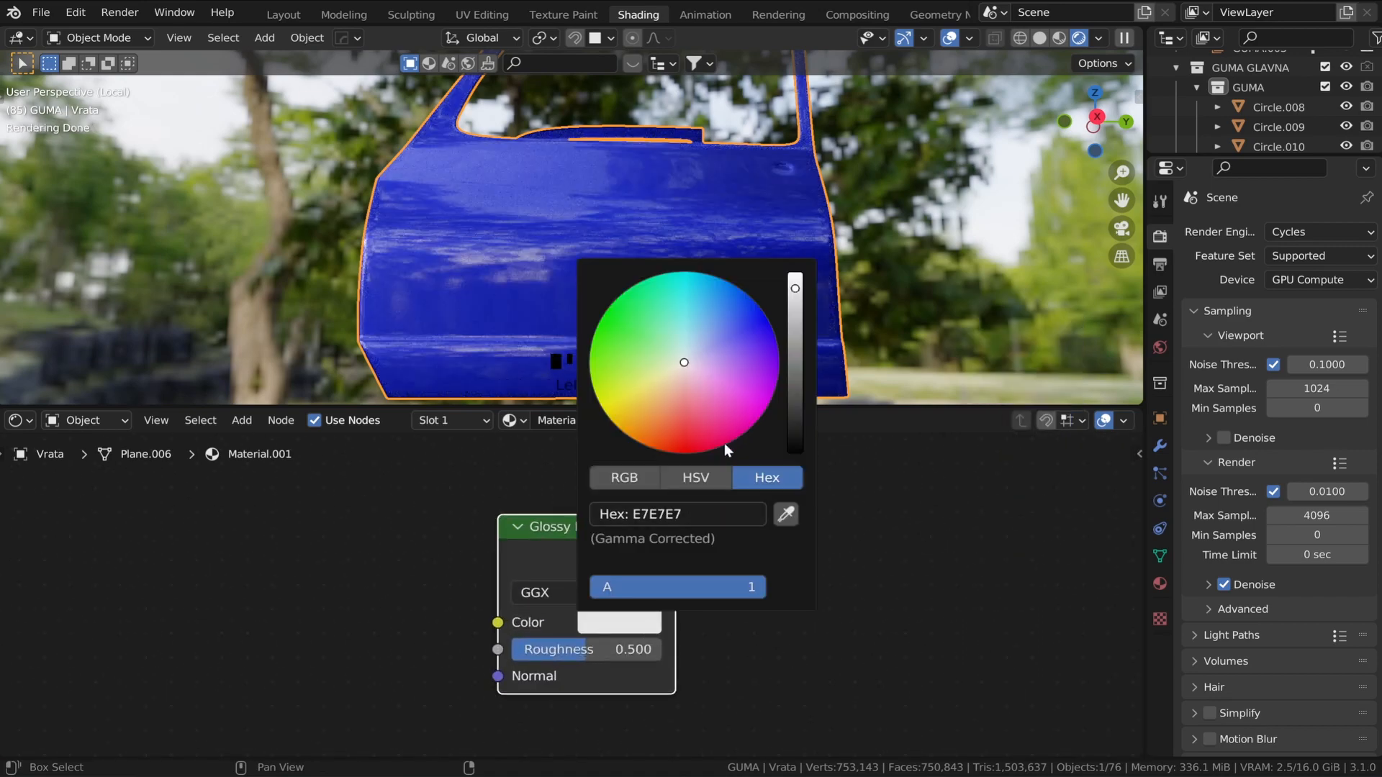
click(718, 519)
key(ctrl+v)
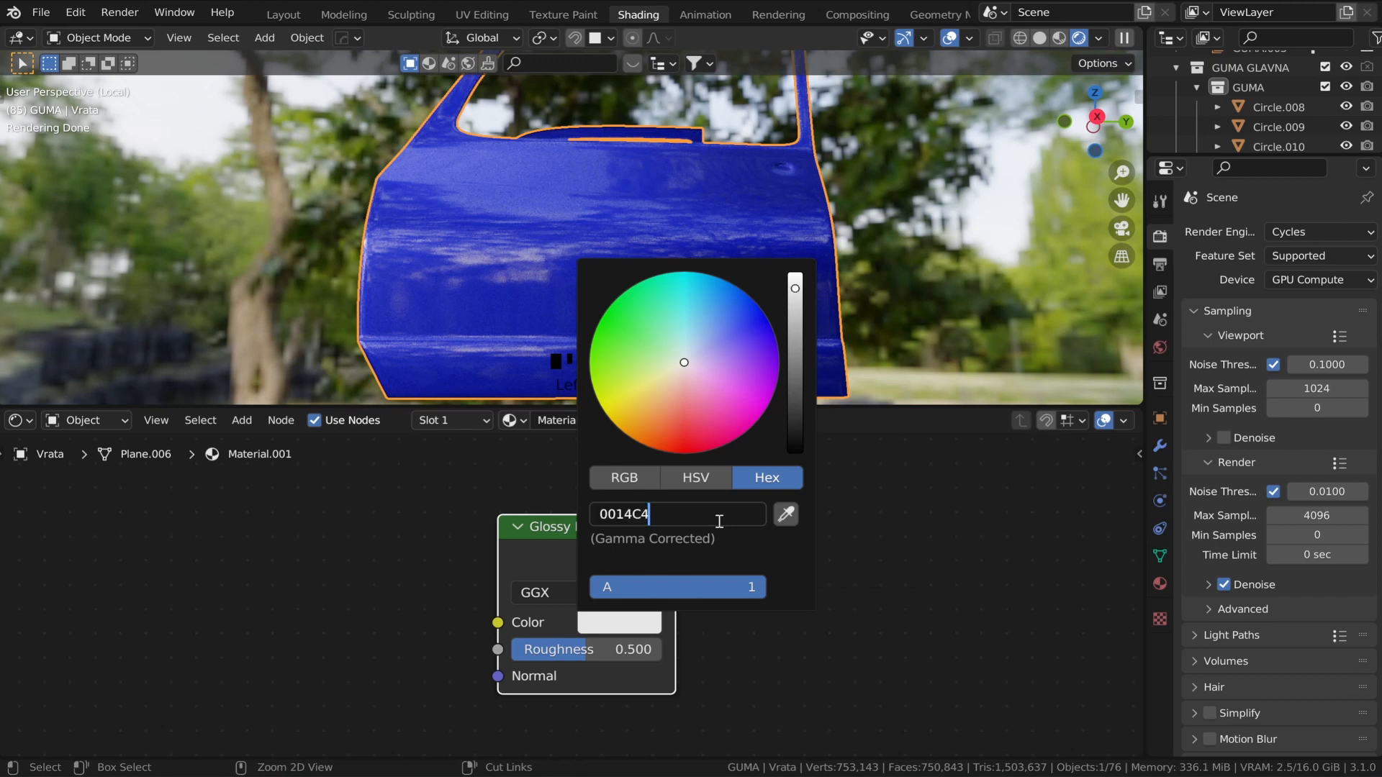
key(Return)
scroll(762, 347, up, 1)
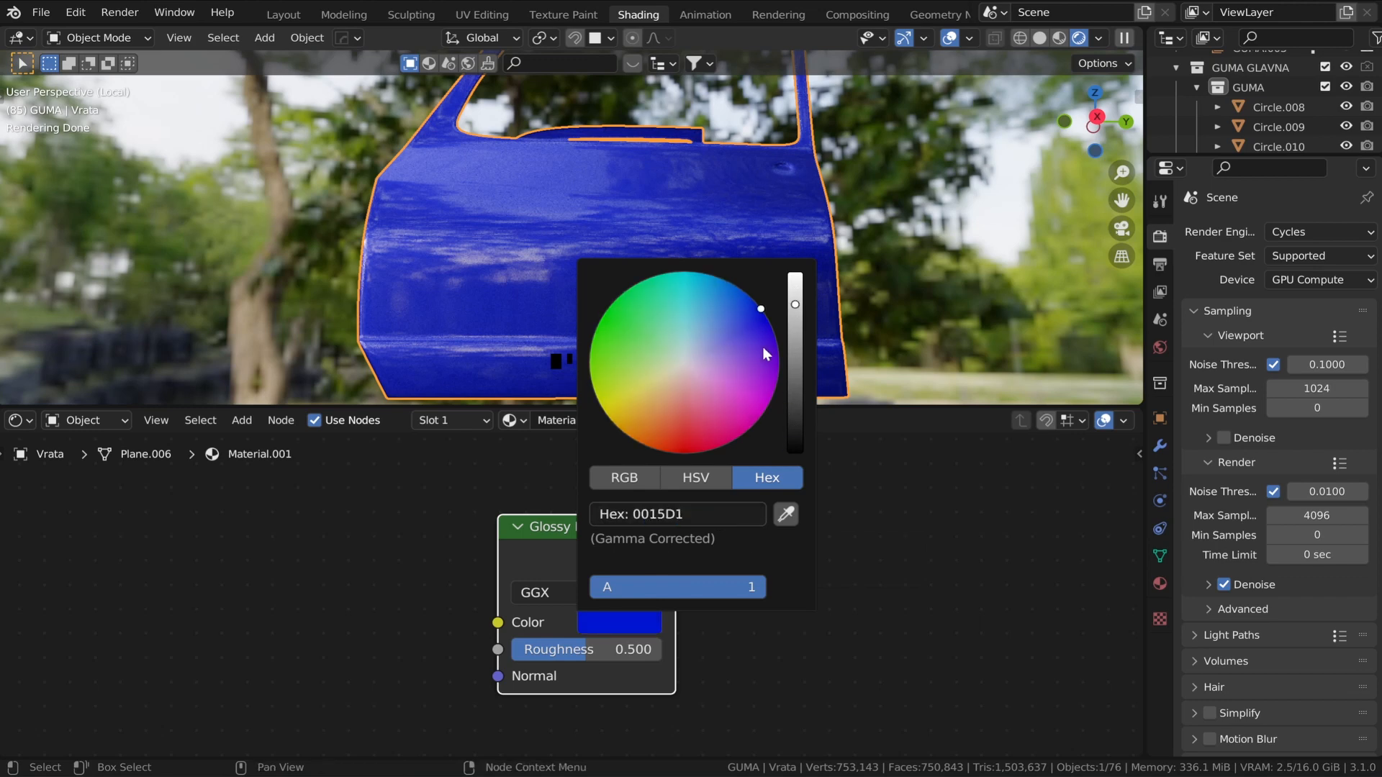
scroll(762, 347, up, 1)
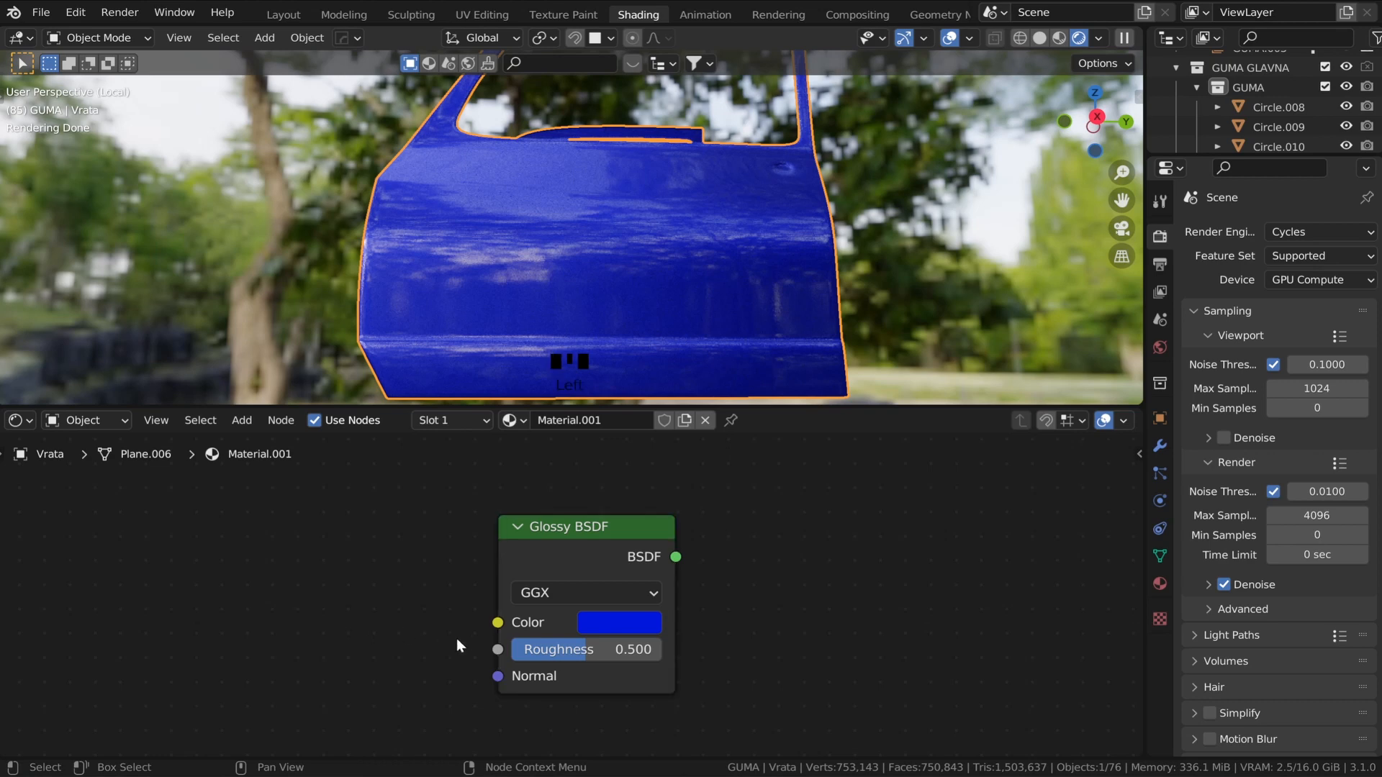
- Set the blue Glossy BSDF's roughness to 0 and preview that shader on the door
drag(581, 641, 518, 640)
scroll(408, 624, down, 3)
middle_drag(407, 616, 649, 600)
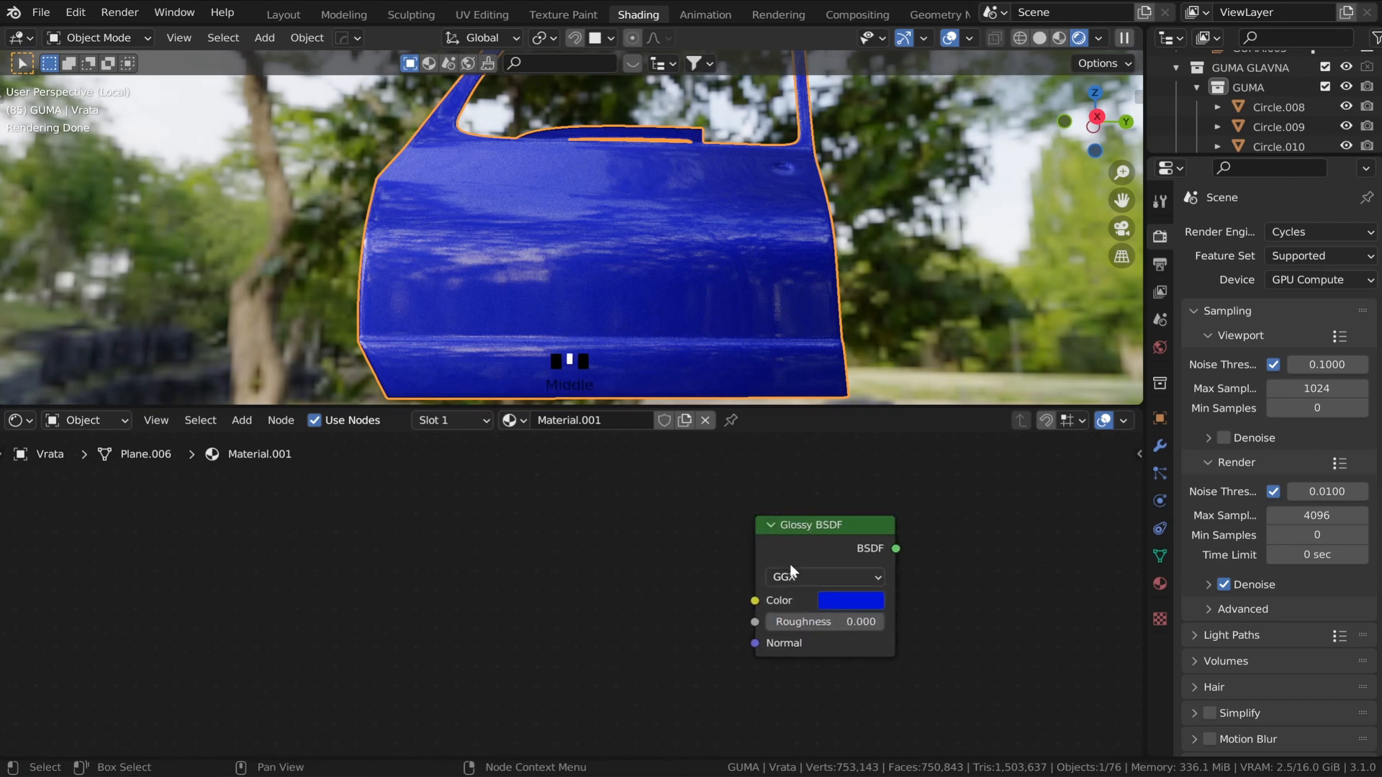
scroll(501, 567, down, 1)
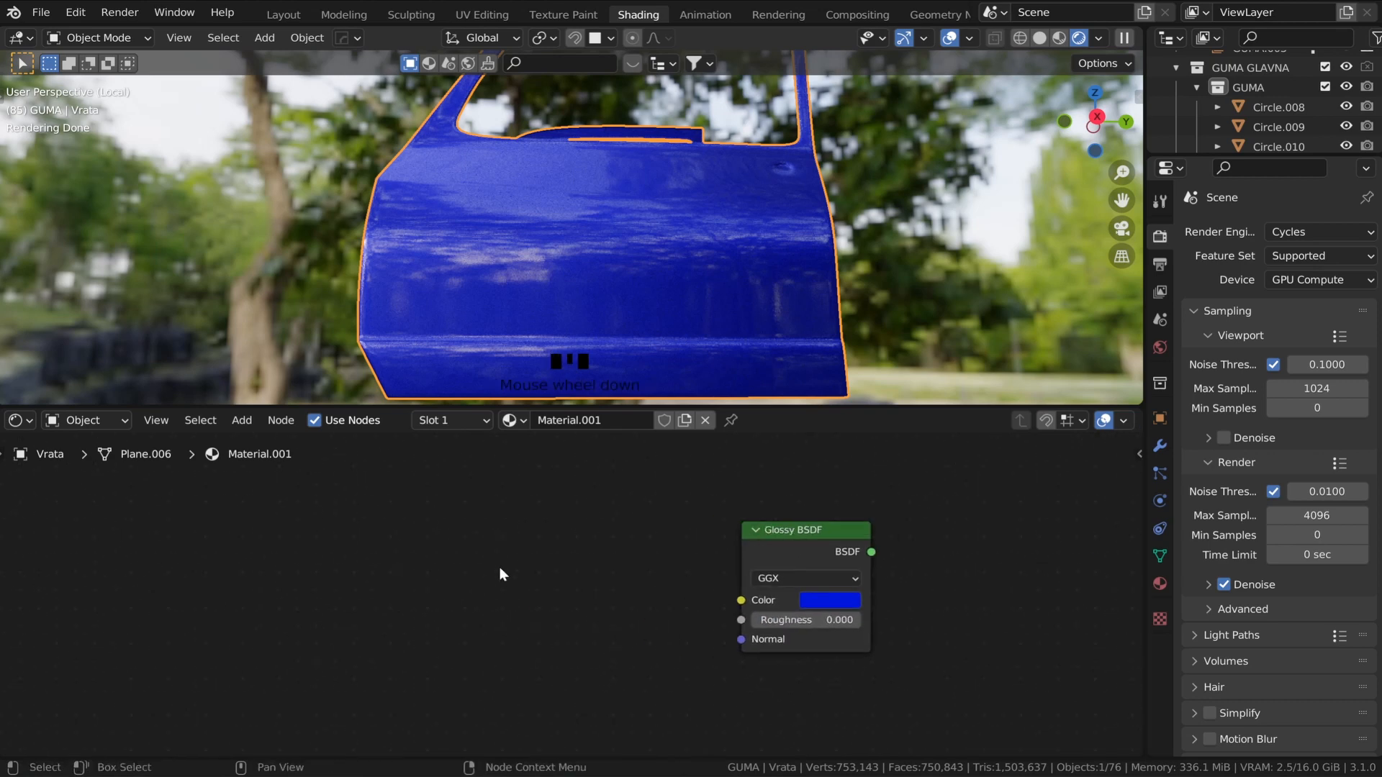
middle_drag(499, 567, 600, 574)
ctrl+shift+click(913, 541)
scroll(683, 283, down, 1)
scroll(684, 282, down, 1)
mouse_move(683, 282)
middle_down()
mouse_move(573, 303)
mouse_move(694, 278)
mouse_move(653, 278)
mouse_move(636, 249)
mouse_move(708, 275)
middle_up()
scroll(678, 286, up, 3)
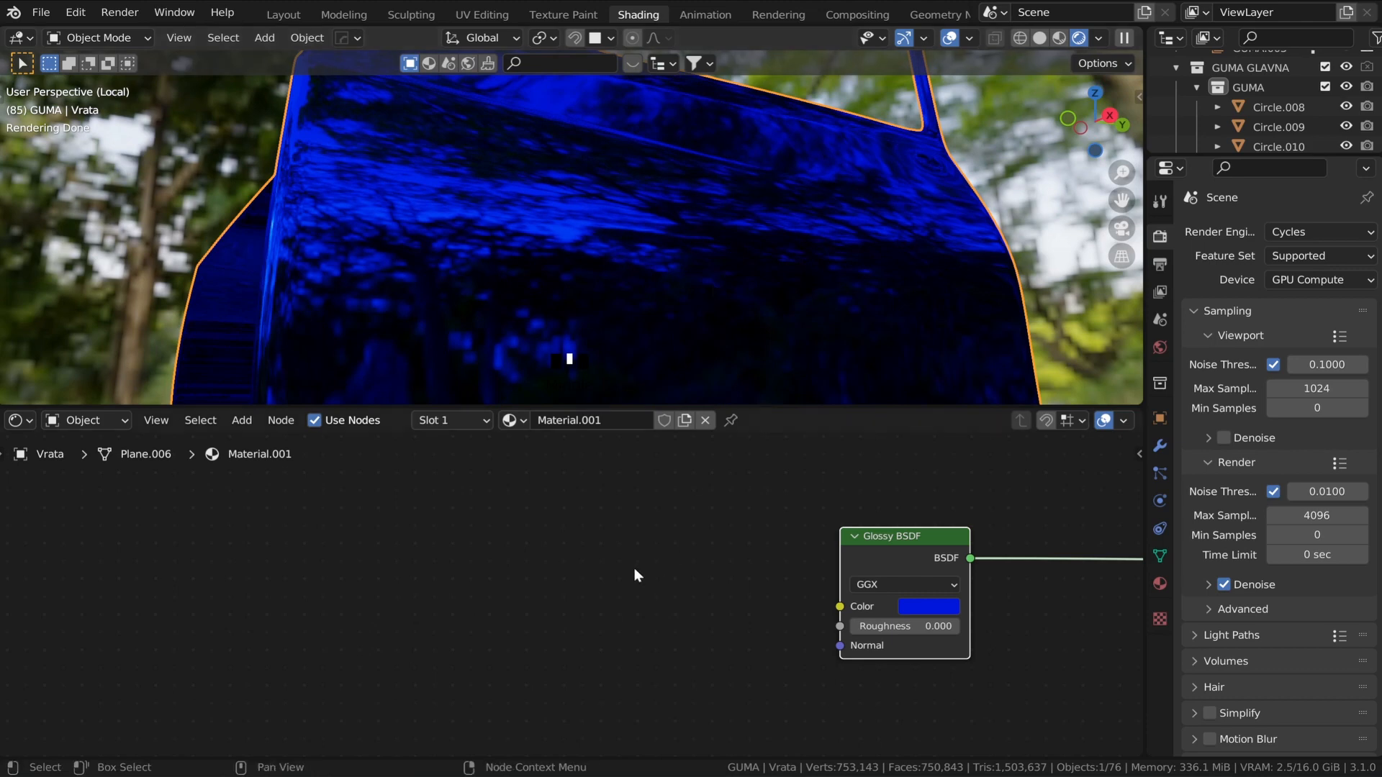
- Set the blue Glossy BSDF's roughness to 0.01
scroll(644, 580, down, 2)
middle_drag(647, 585, 335, 579)
scroll(334, 579, up, 2)
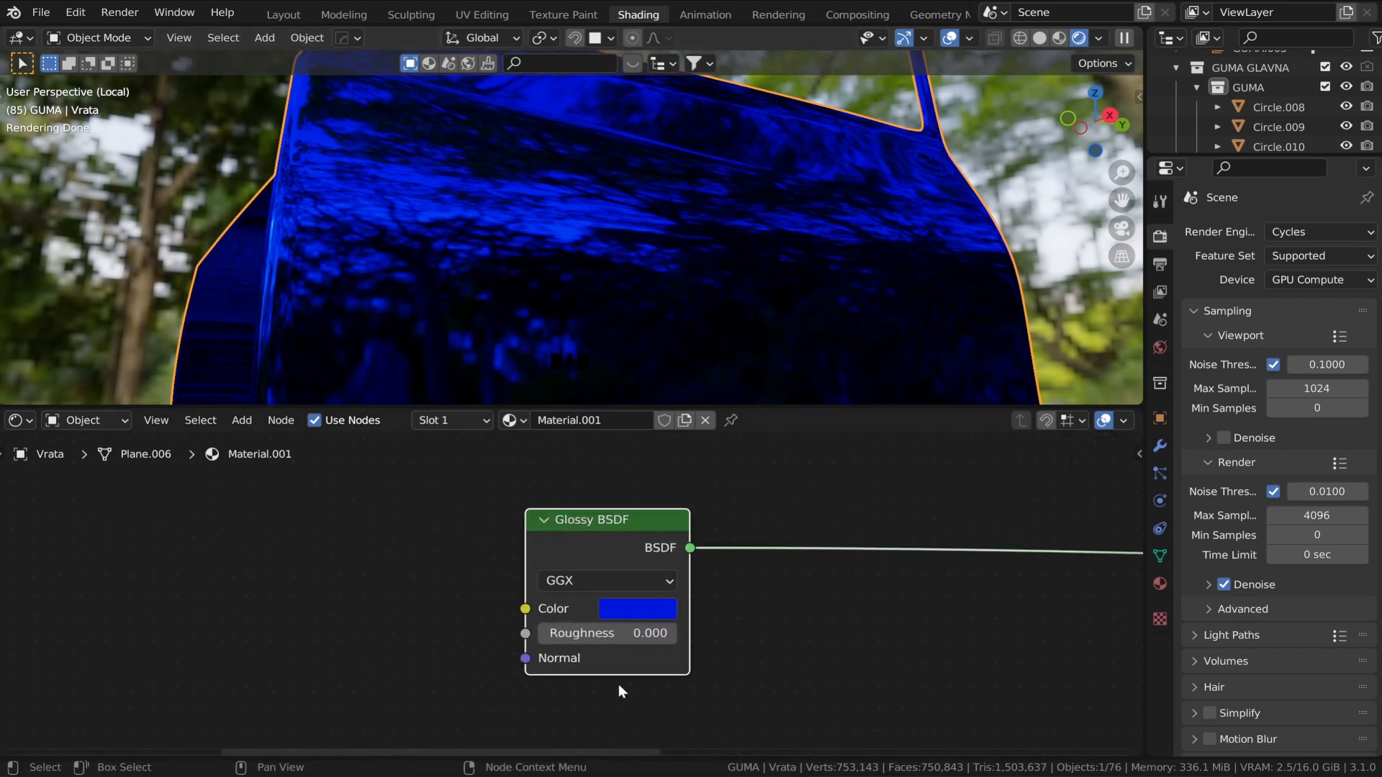
drag(632, 634, 631, 634)
- Add a Voronoi Texture node well before the blue Glossy BSDF and set its scale to 4500
scroll(375, 601, down, 2)
middle_drag(384, 602, 509, 625)
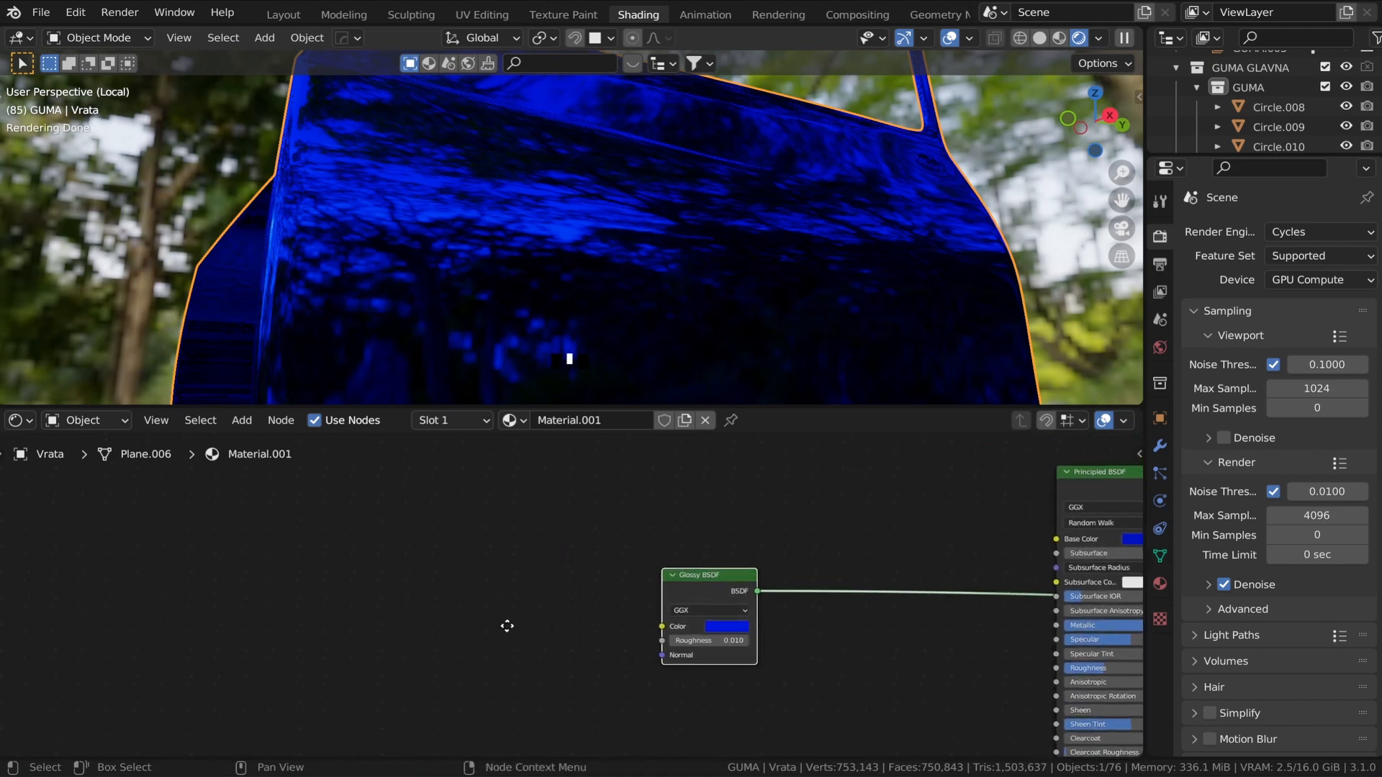
key(shift+a)
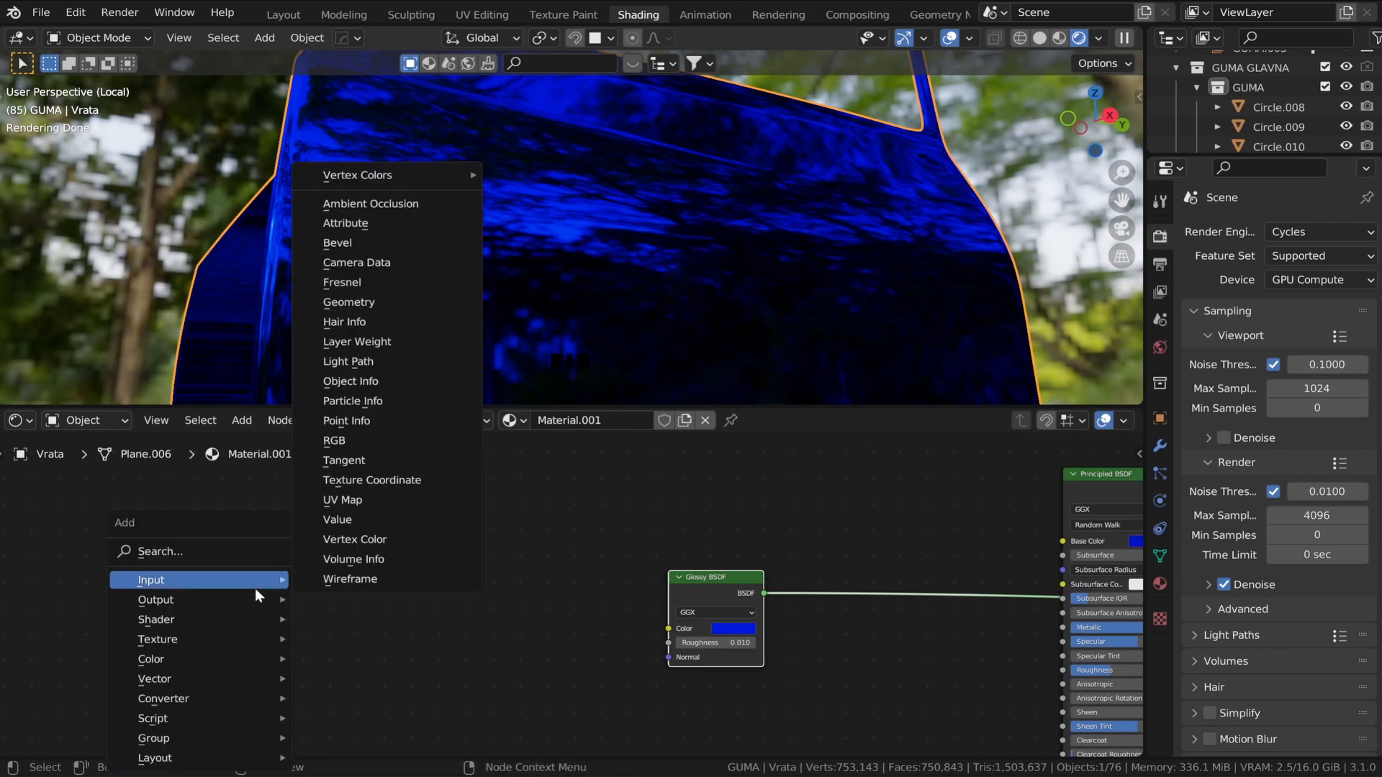
click(225, 552)
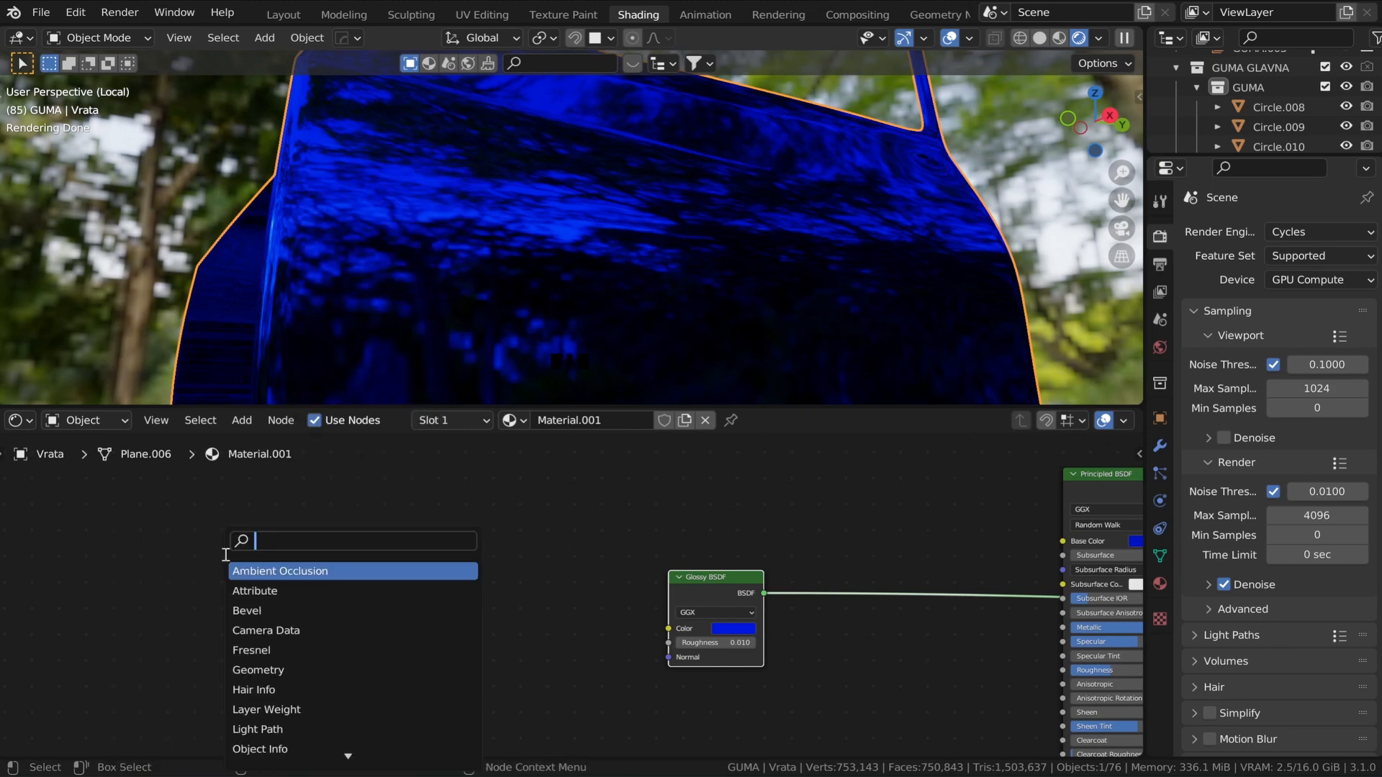
text(voro)
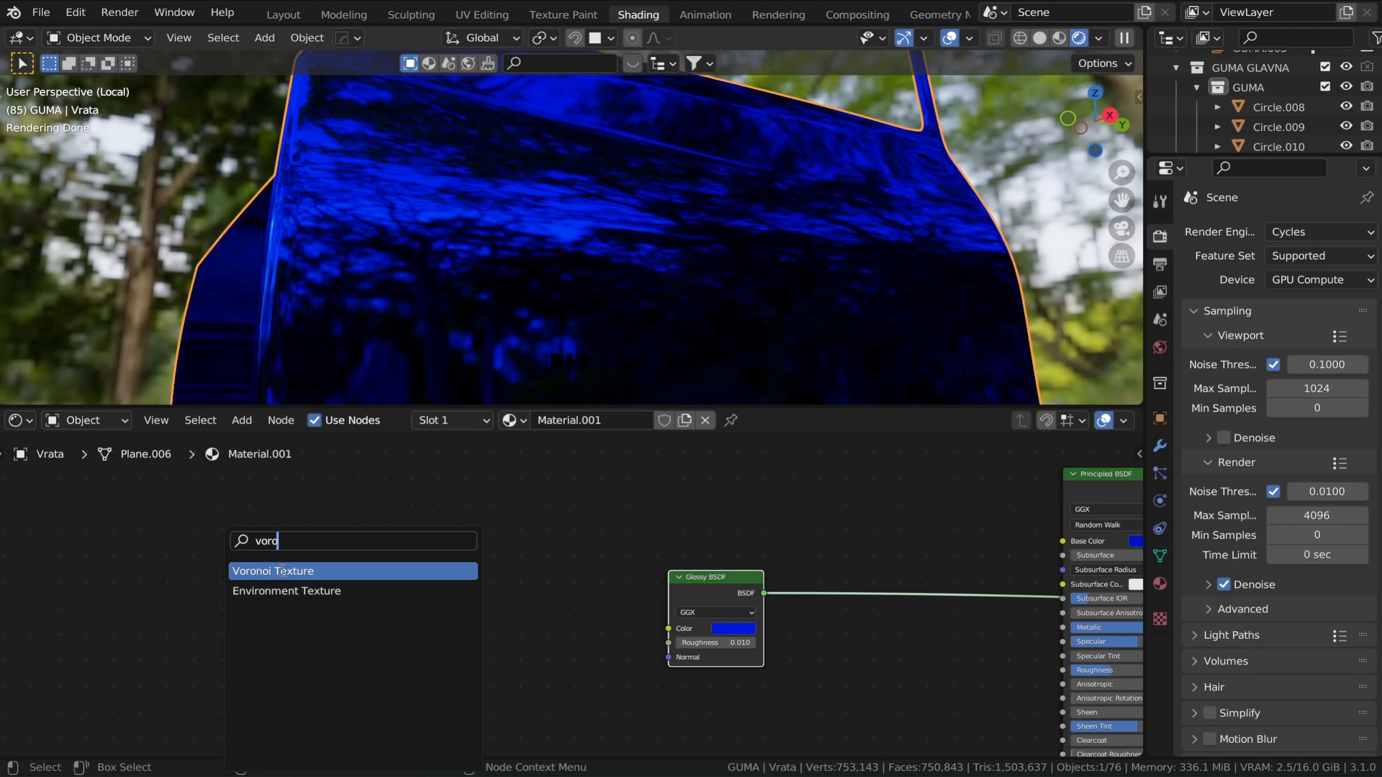
click(282, 570)
click(273, 568)
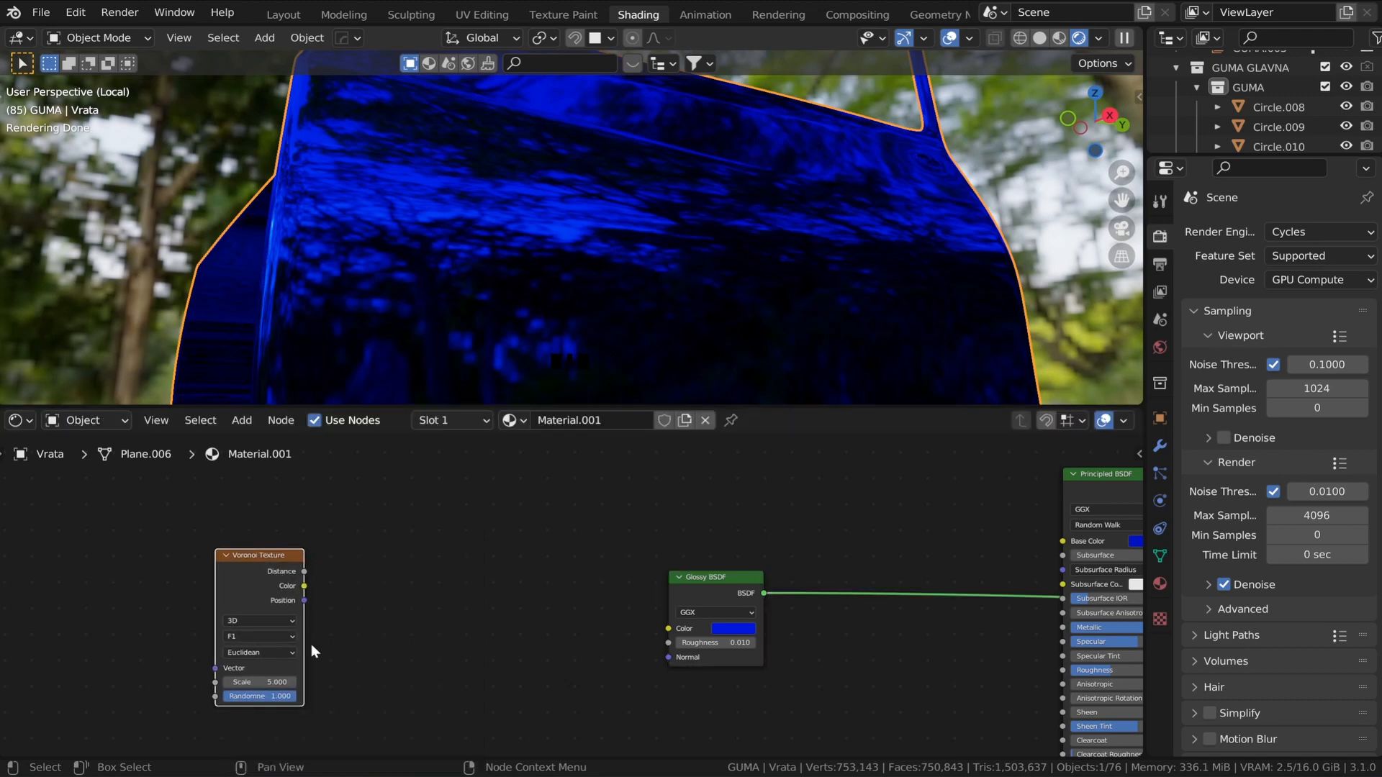
click(277, 681)
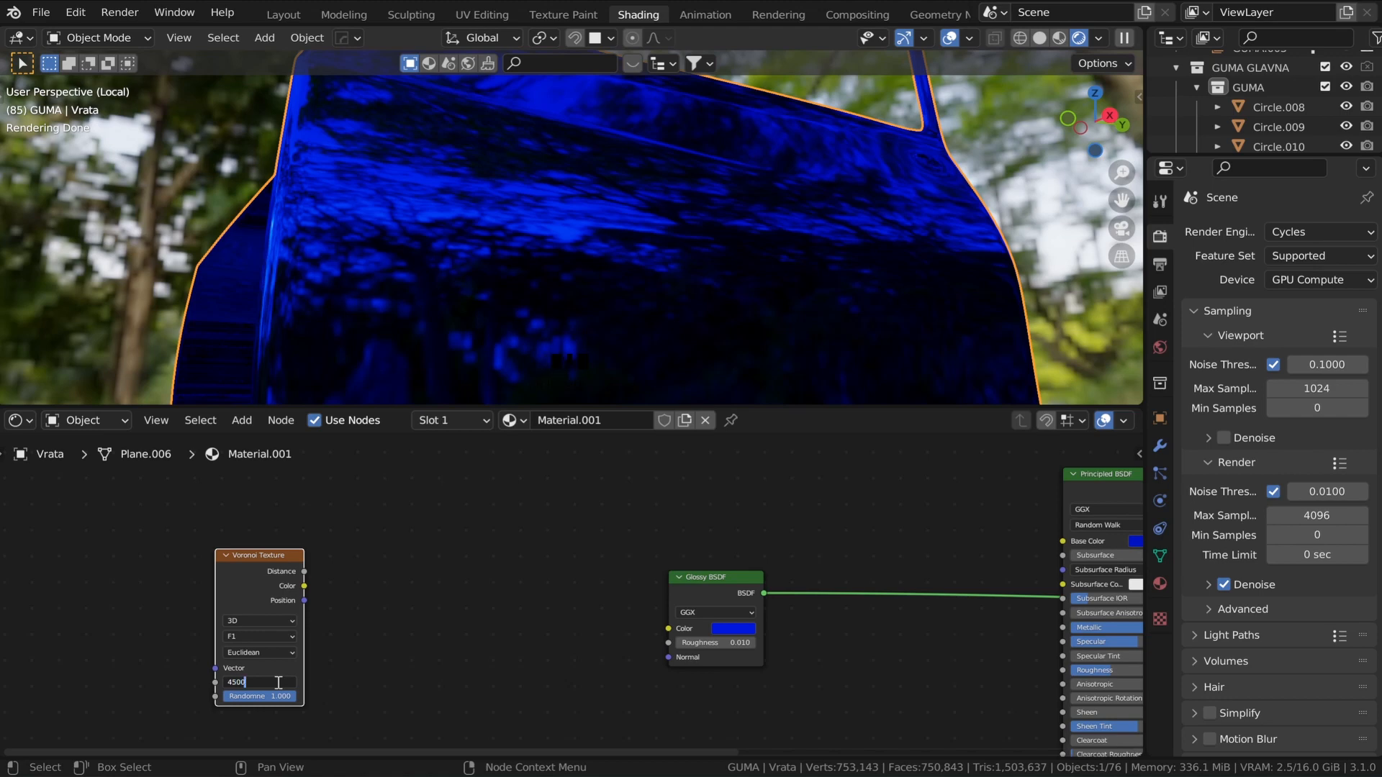
text(4500)
key(Return)
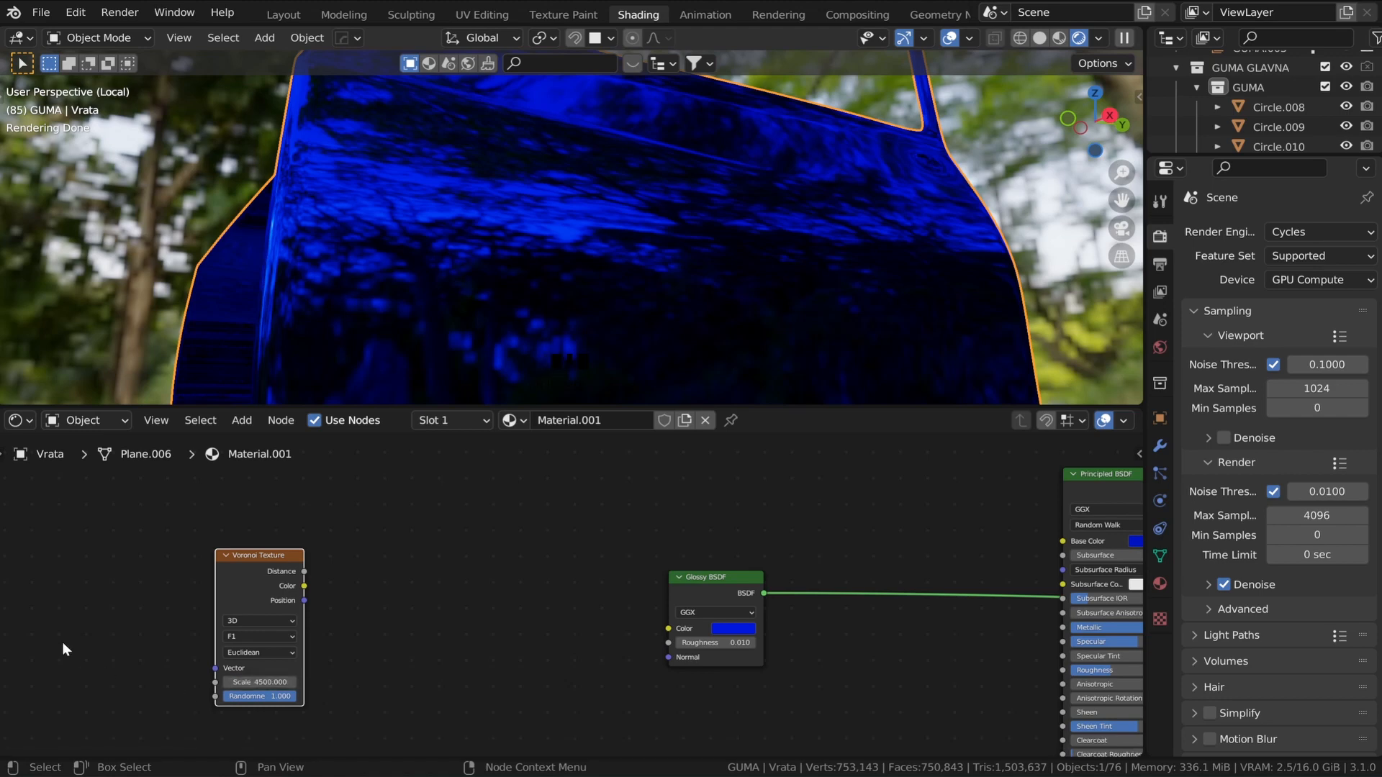
- Connect the Texture Coordinate node's Object output to the Voronoi Texture's Vector input
scroll(123, 648, down, 3)
middle_drag(123, 648, 288, 515)
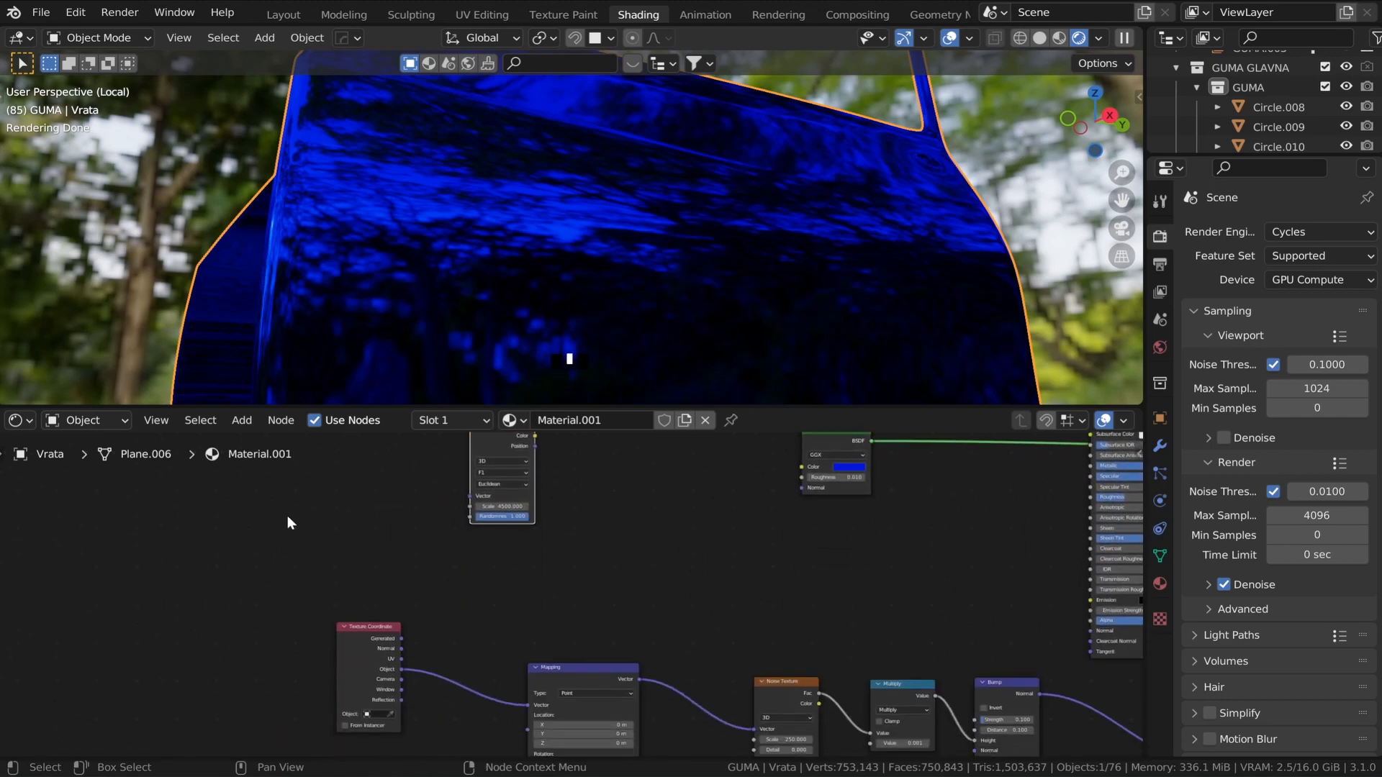
drag(401, 670, 470, 496)
- Add a Geometry node just below and beside the Voronoi Texture node
middle_drag(572, 513, 517, 653)
scroll(517, 653, up, 2)
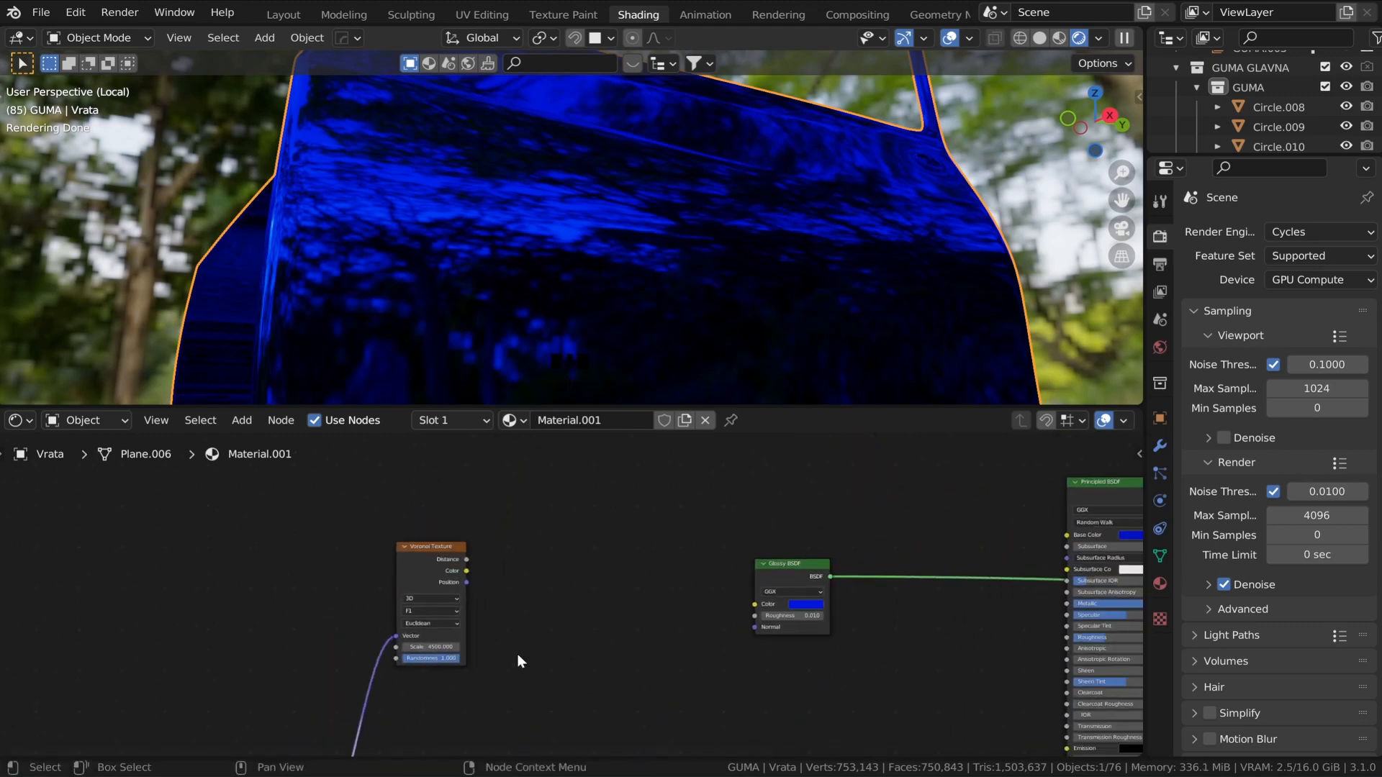
key(shift+a)
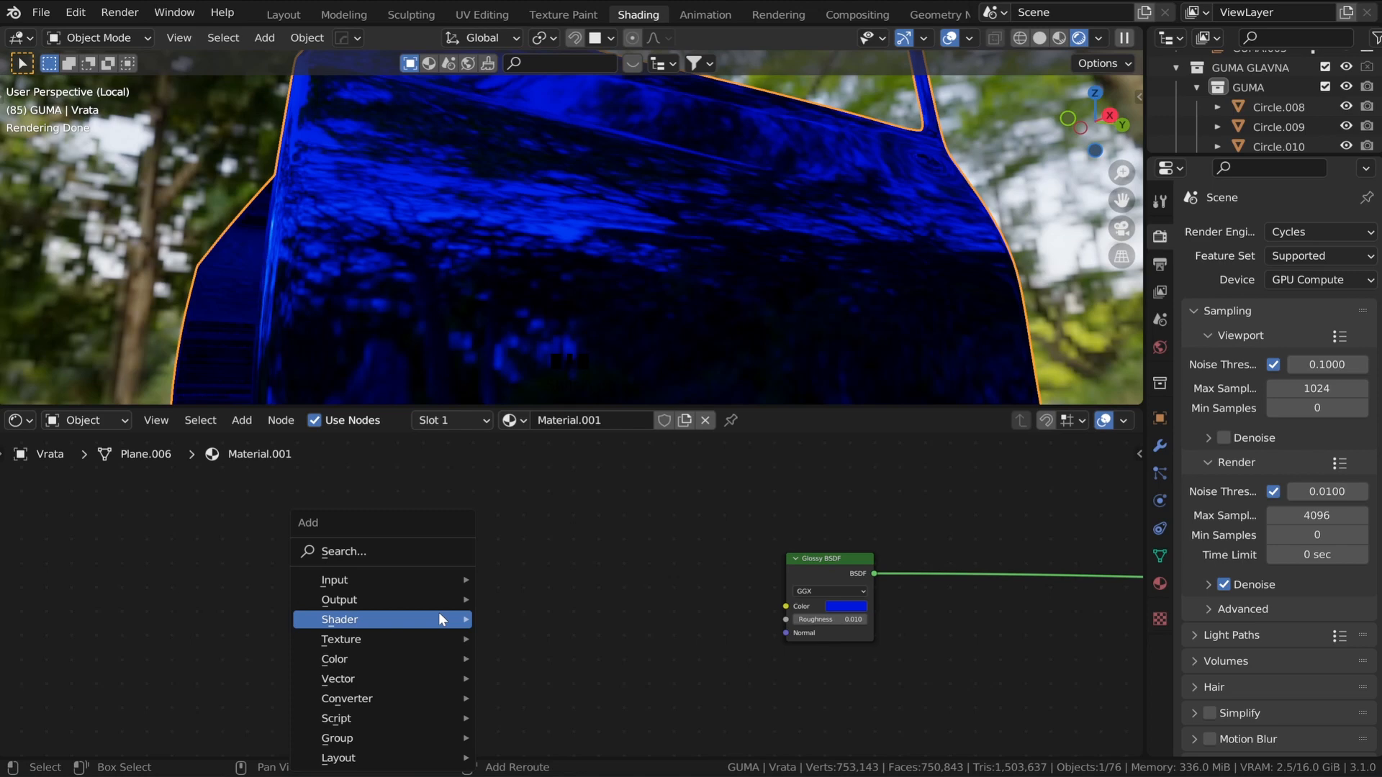
click(450, 551)
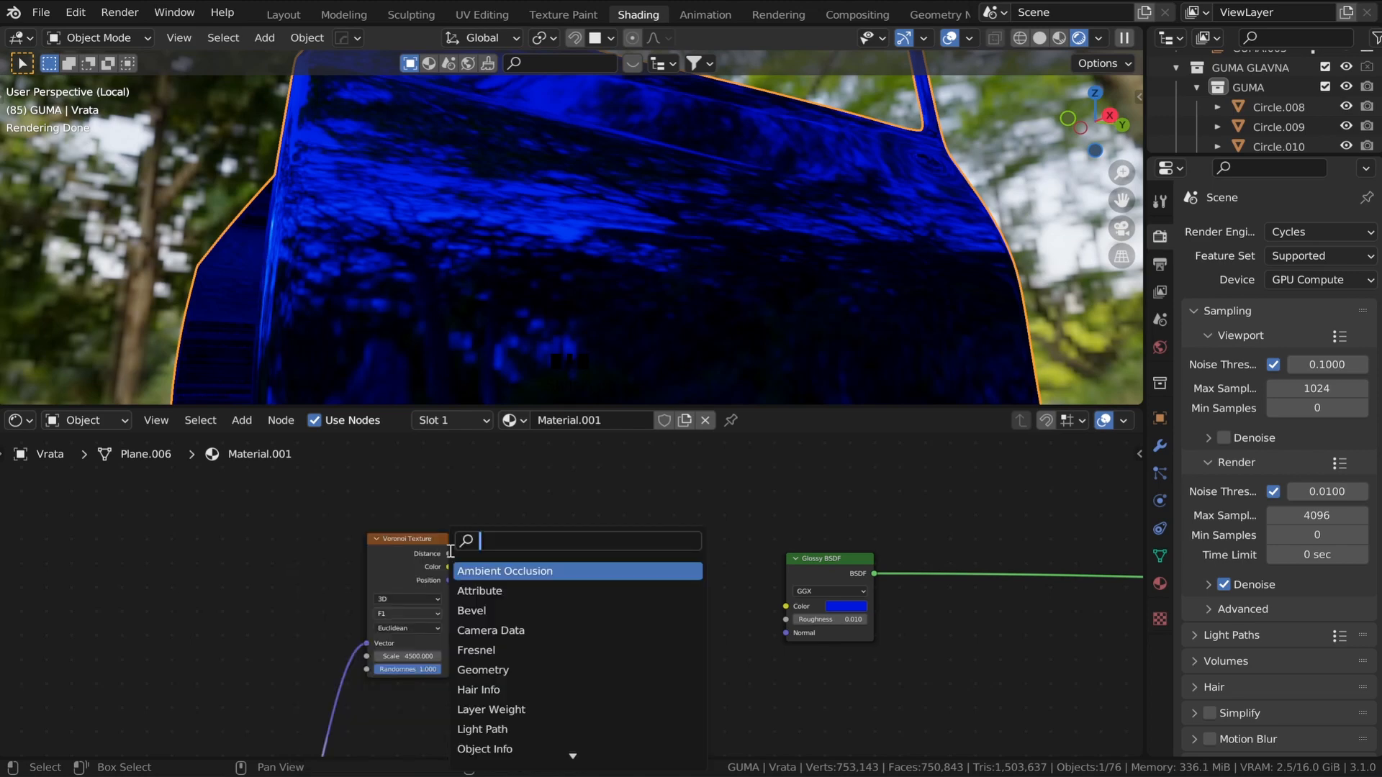
text(geo)
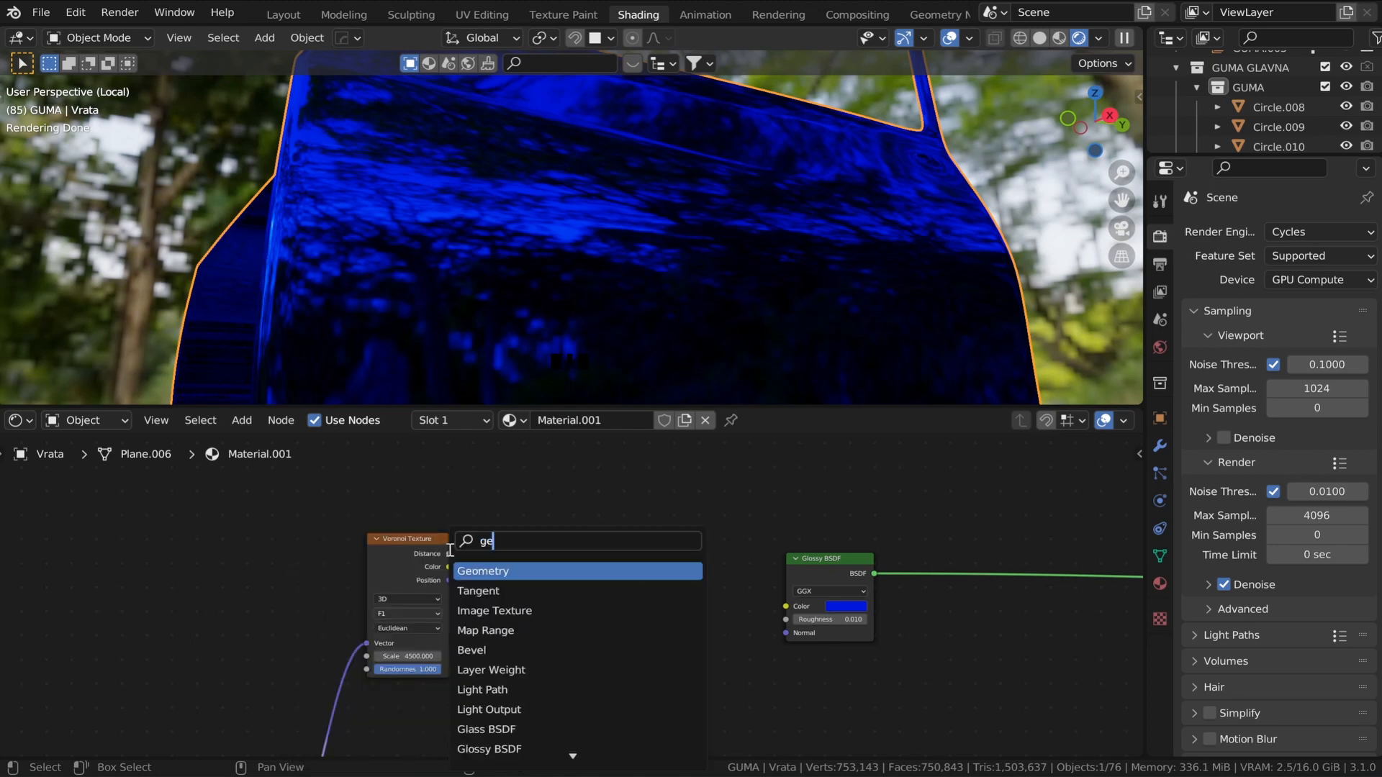
click(511, 571)
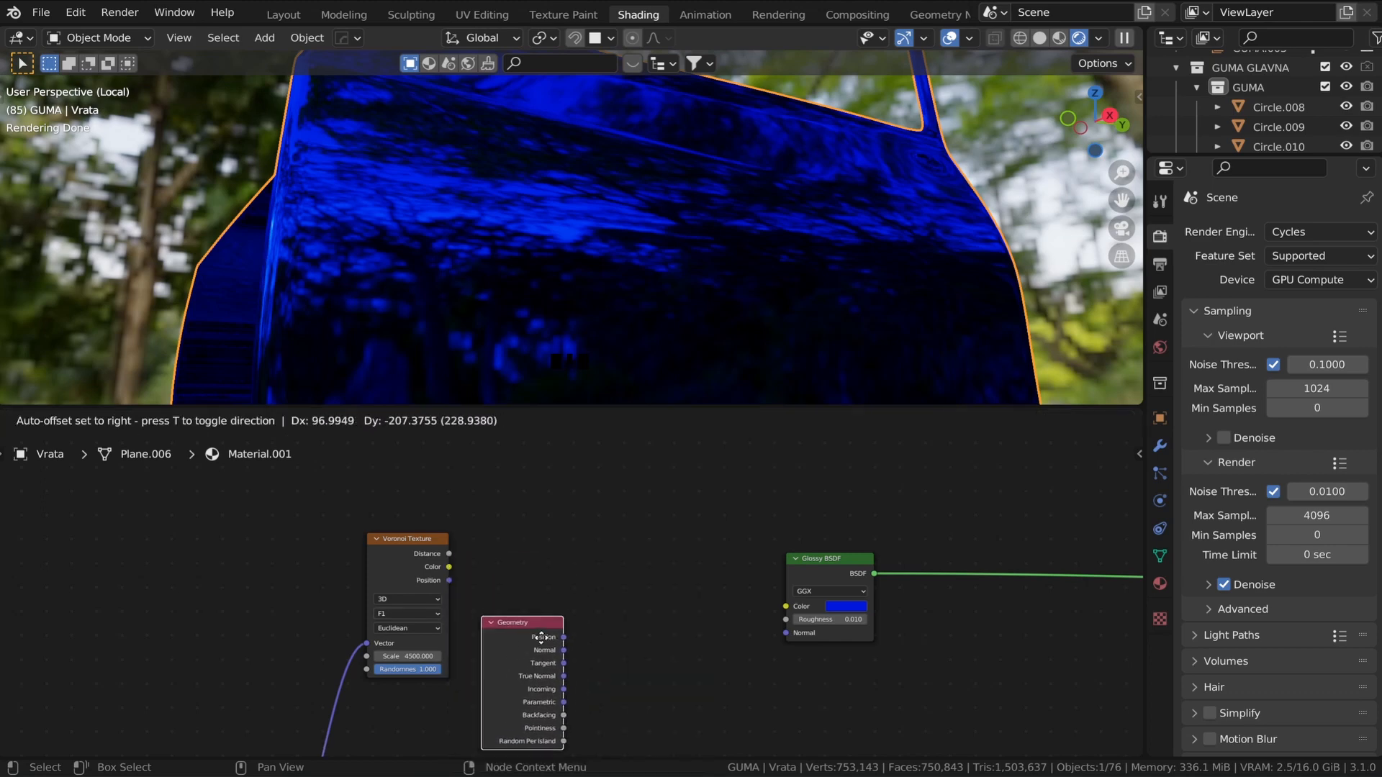
click(529, 644)
- Add a MixRGB node, linking the Geometry Normal to its Color1 and the Voronoi Color to its Color2
key(shift+a)
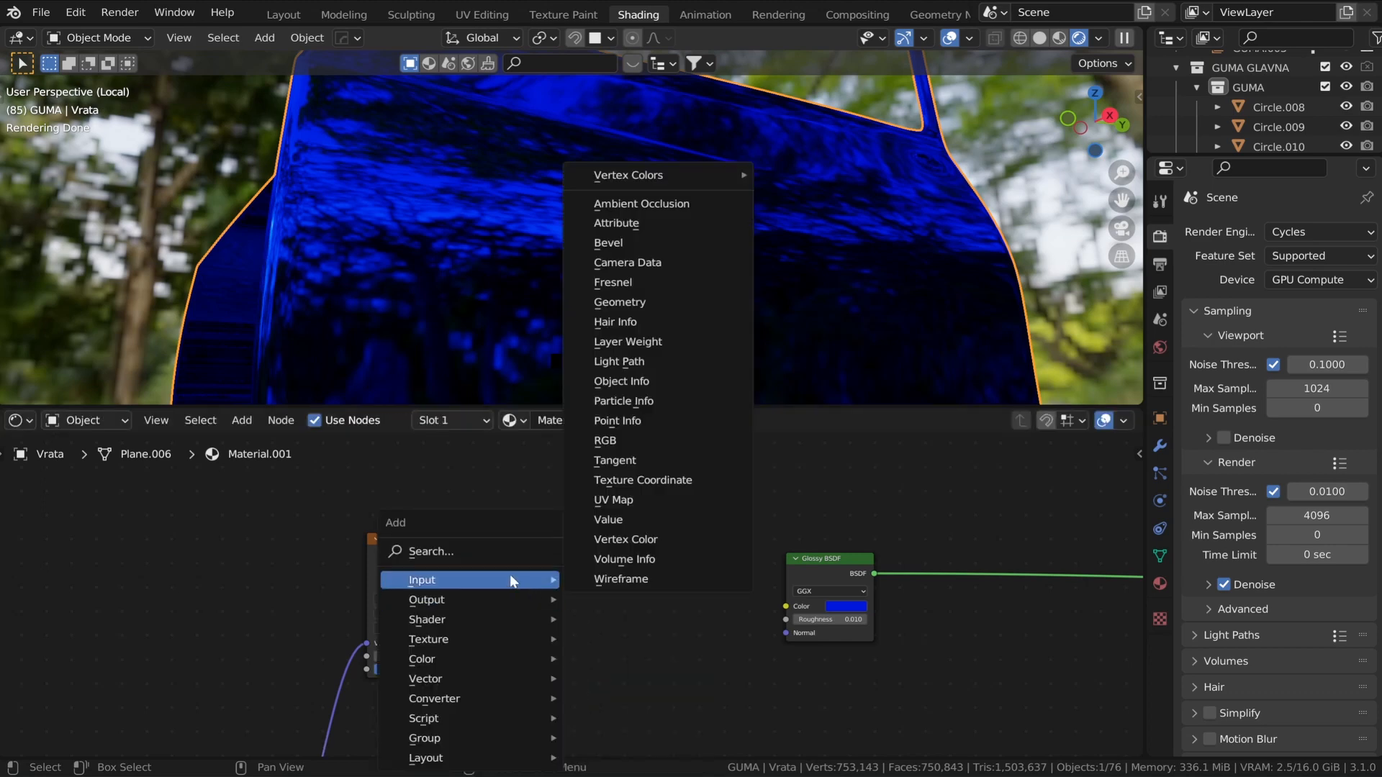
click(505, 552)
text(mix)
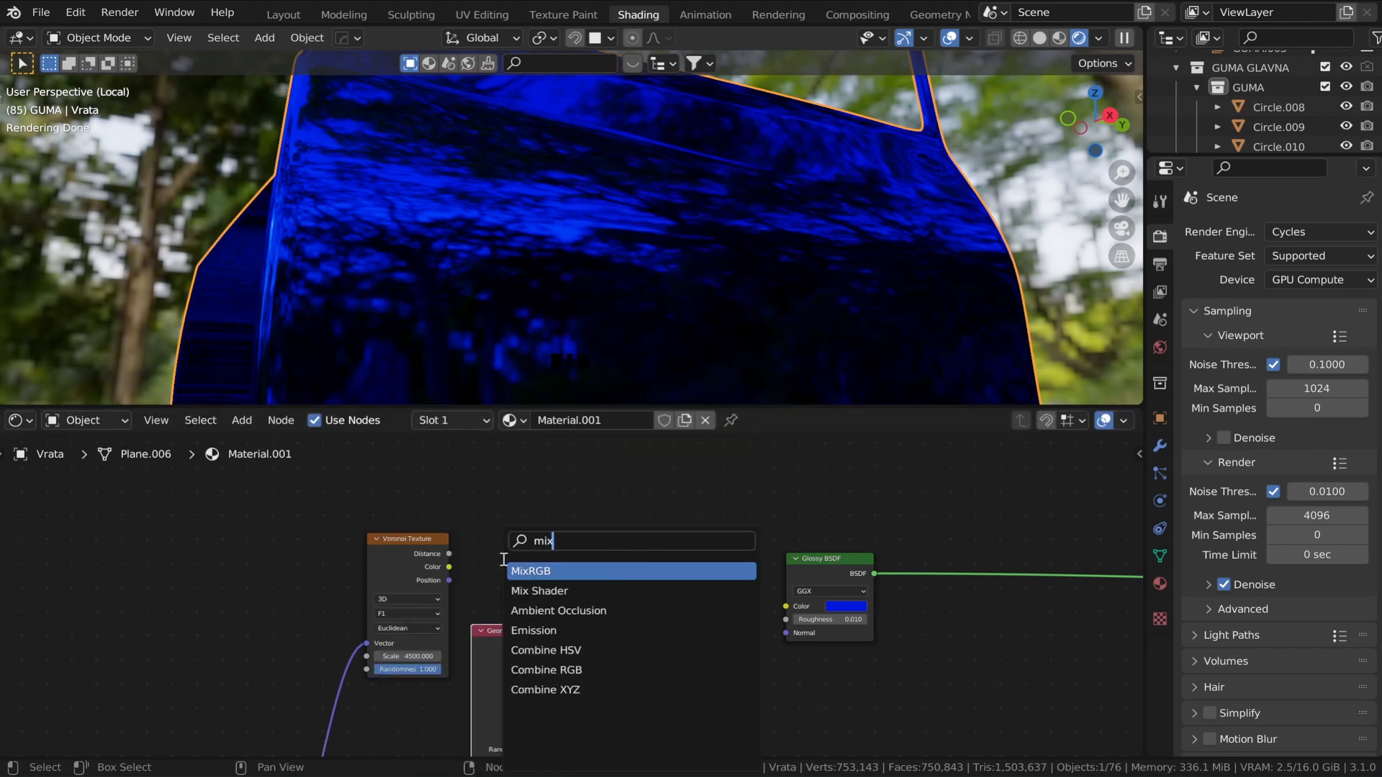
click(532, 574)
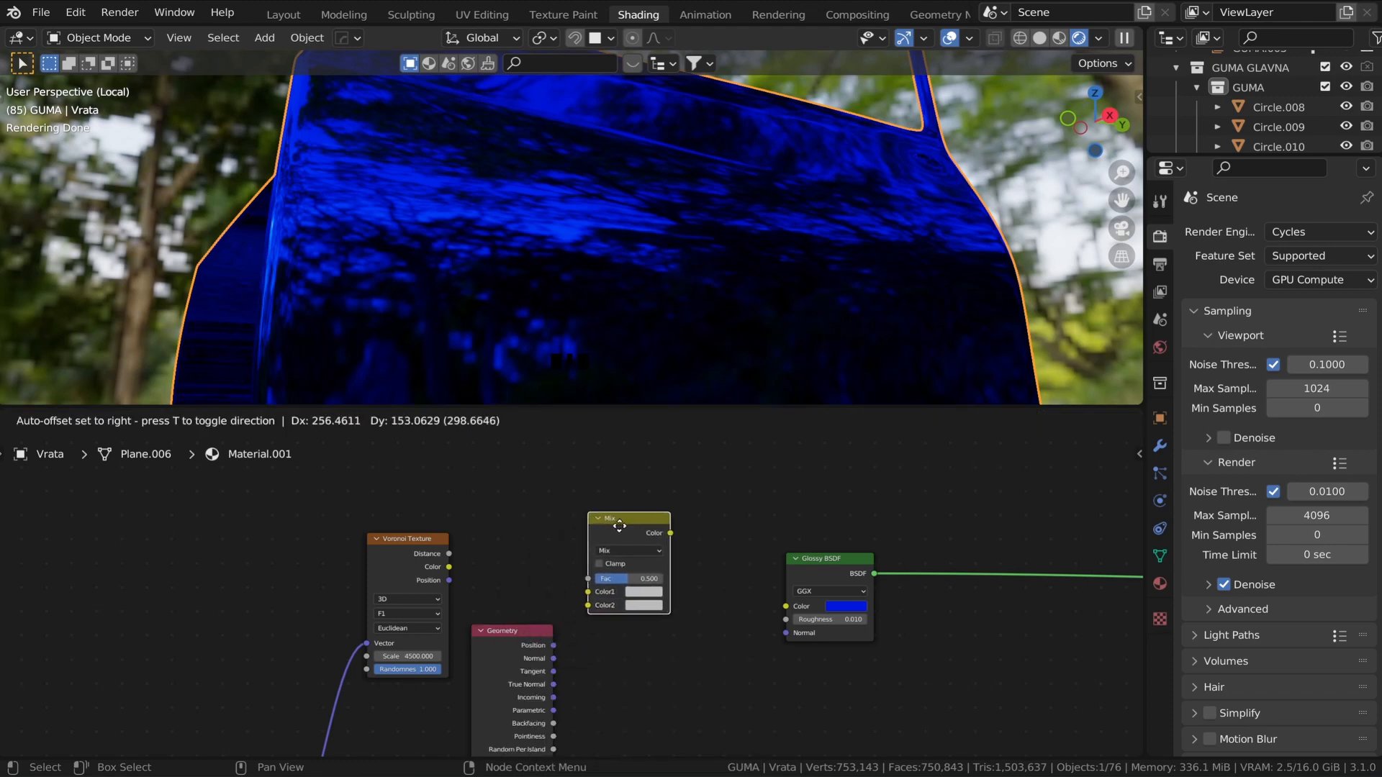
click(554, 611)
drag(553, 659, 593, 592)
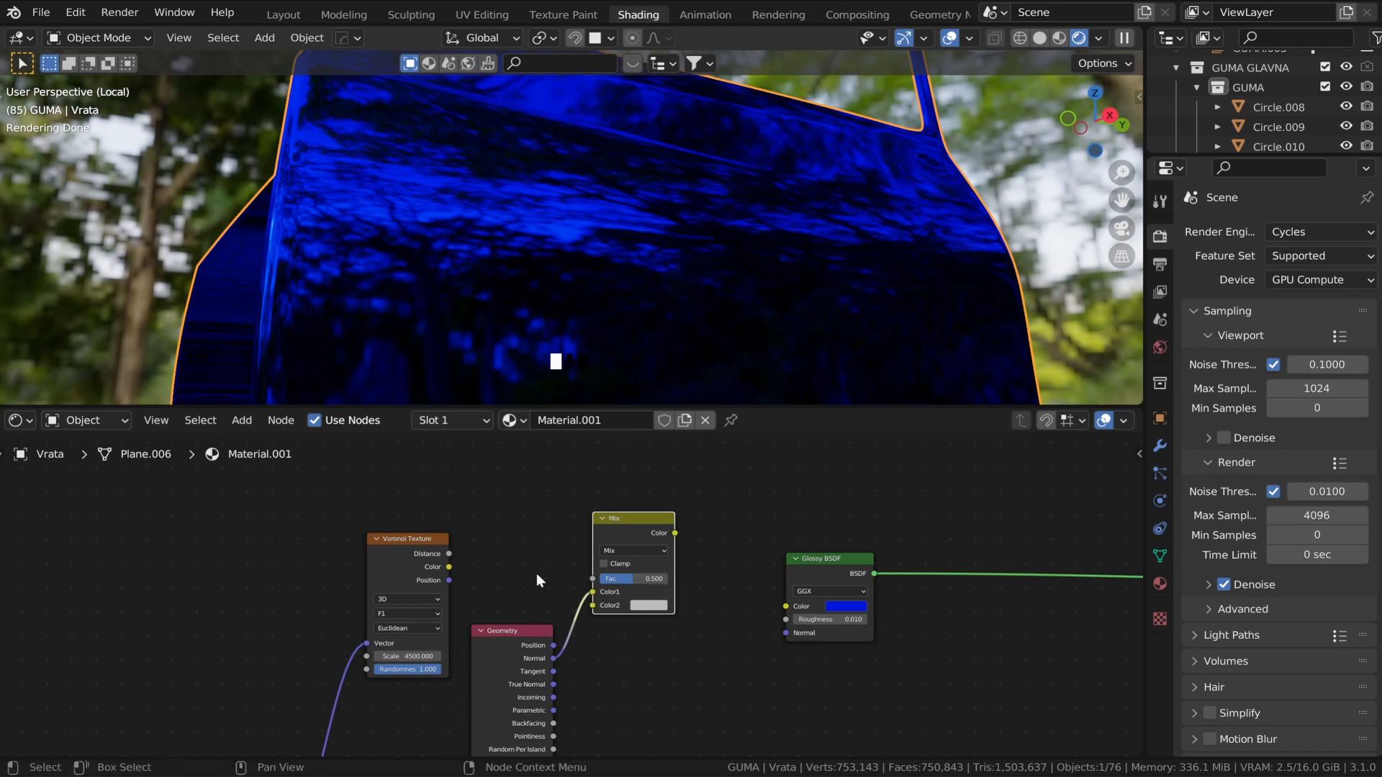
drag(449, 567, 595, 606)
- Set the MixRGB node's factor to 0.08 and its blending mode to Linear Light
scroll(636, 579, up, 2)
click(654, 573)
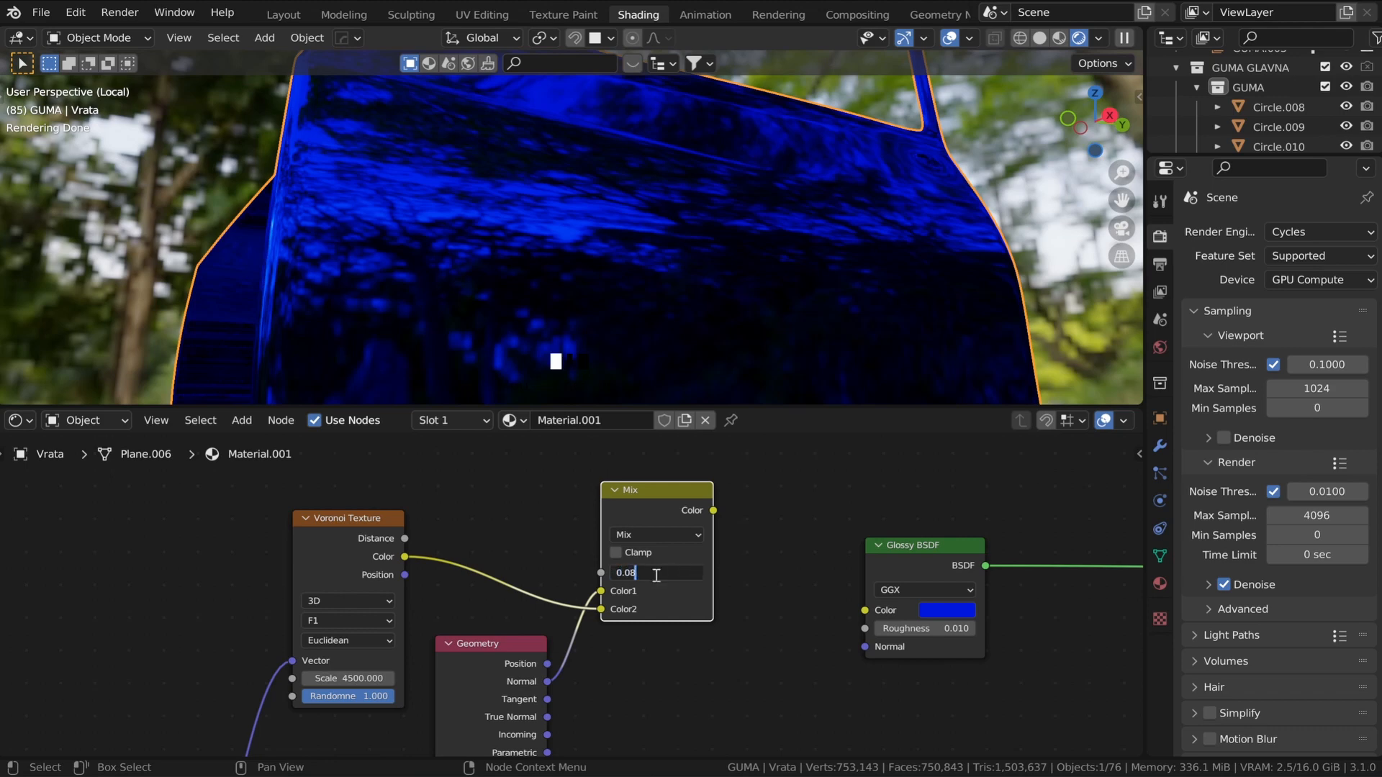
scroll(654, 573, up, 1)
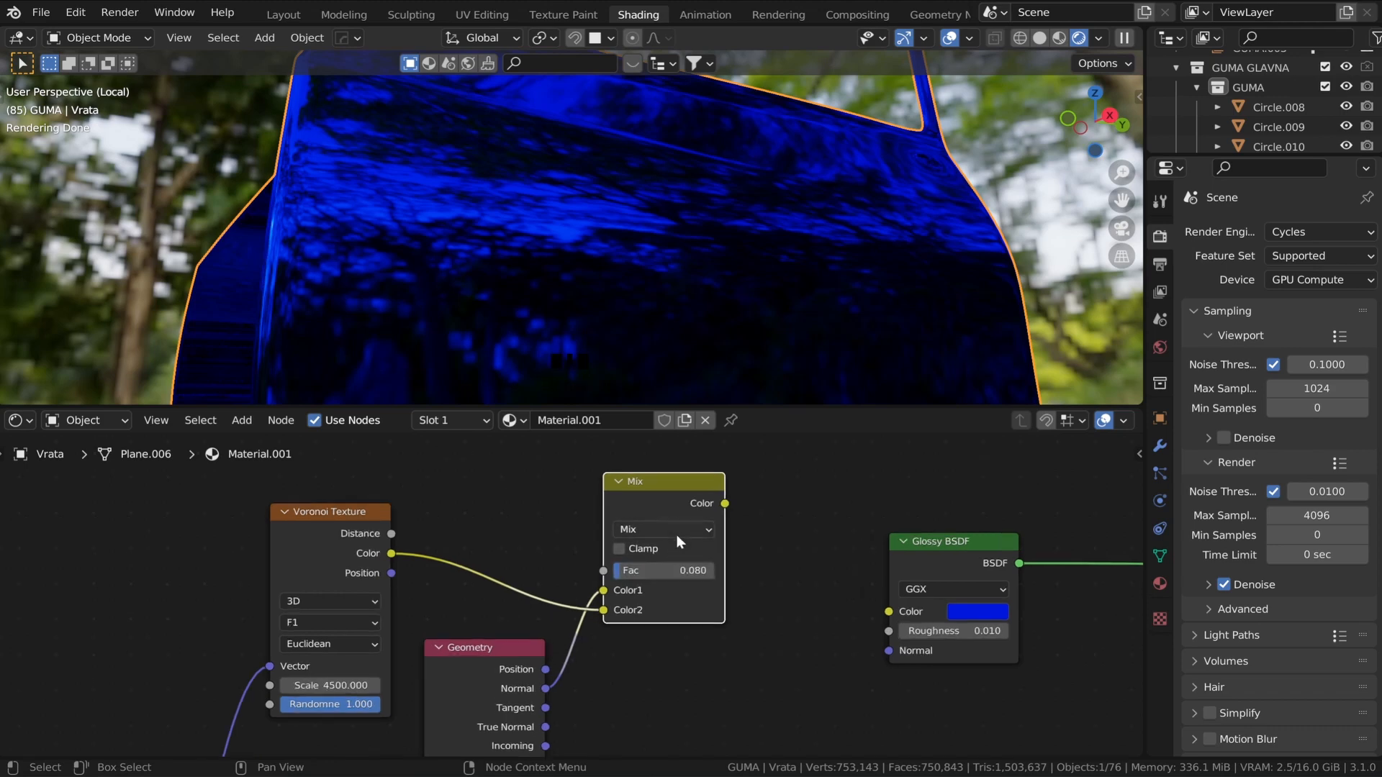
click(678, 535)
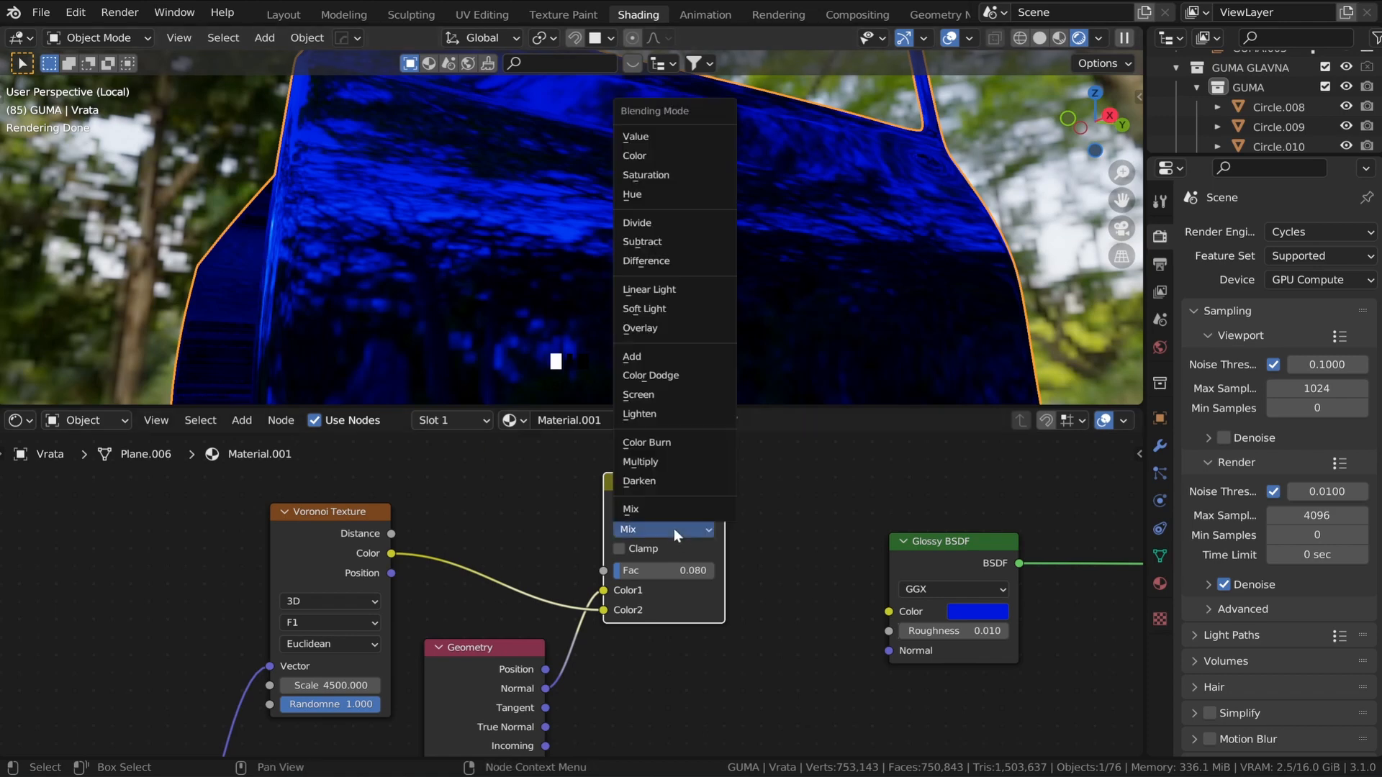
click(644, 291)
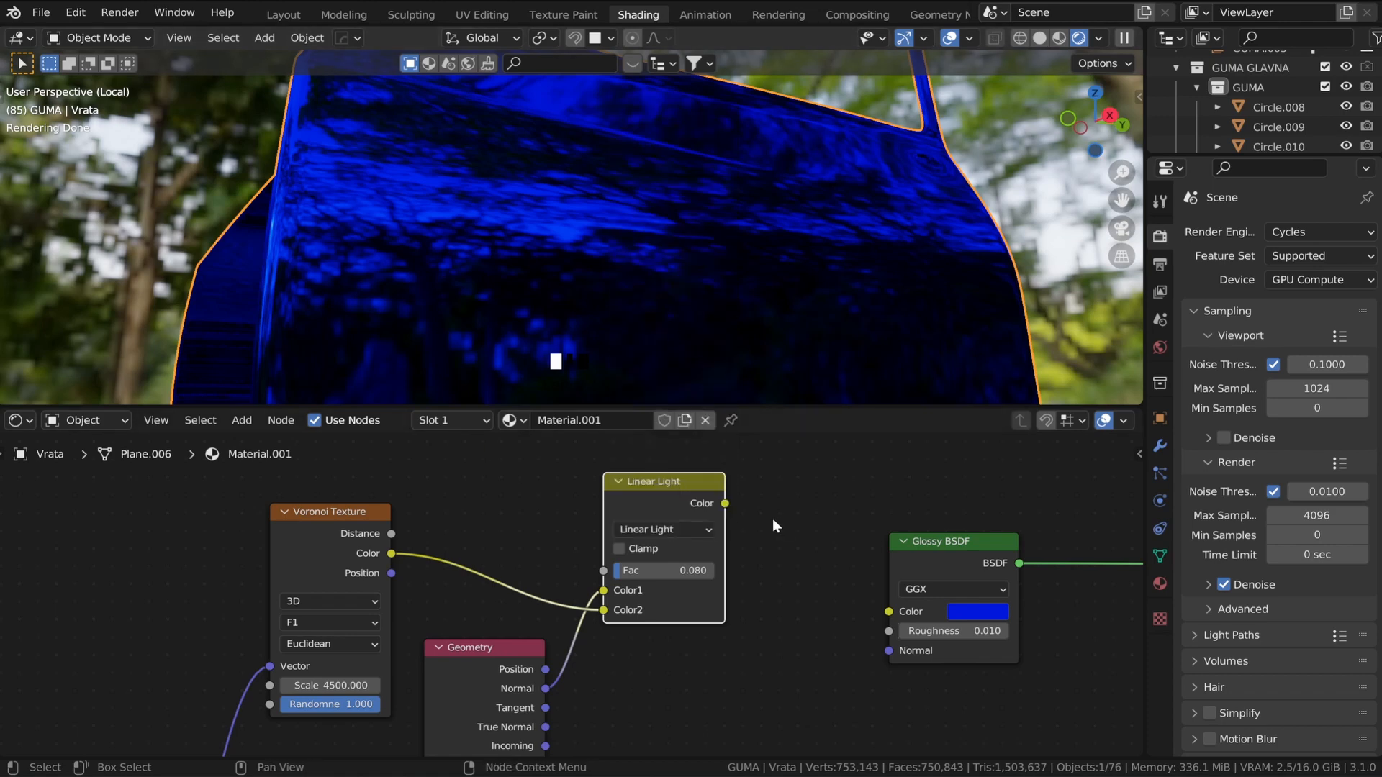
- Add a Vector Math node between the Linear Light node and the blue Glossy BSDF
key(shift+a)
click(773, 518)
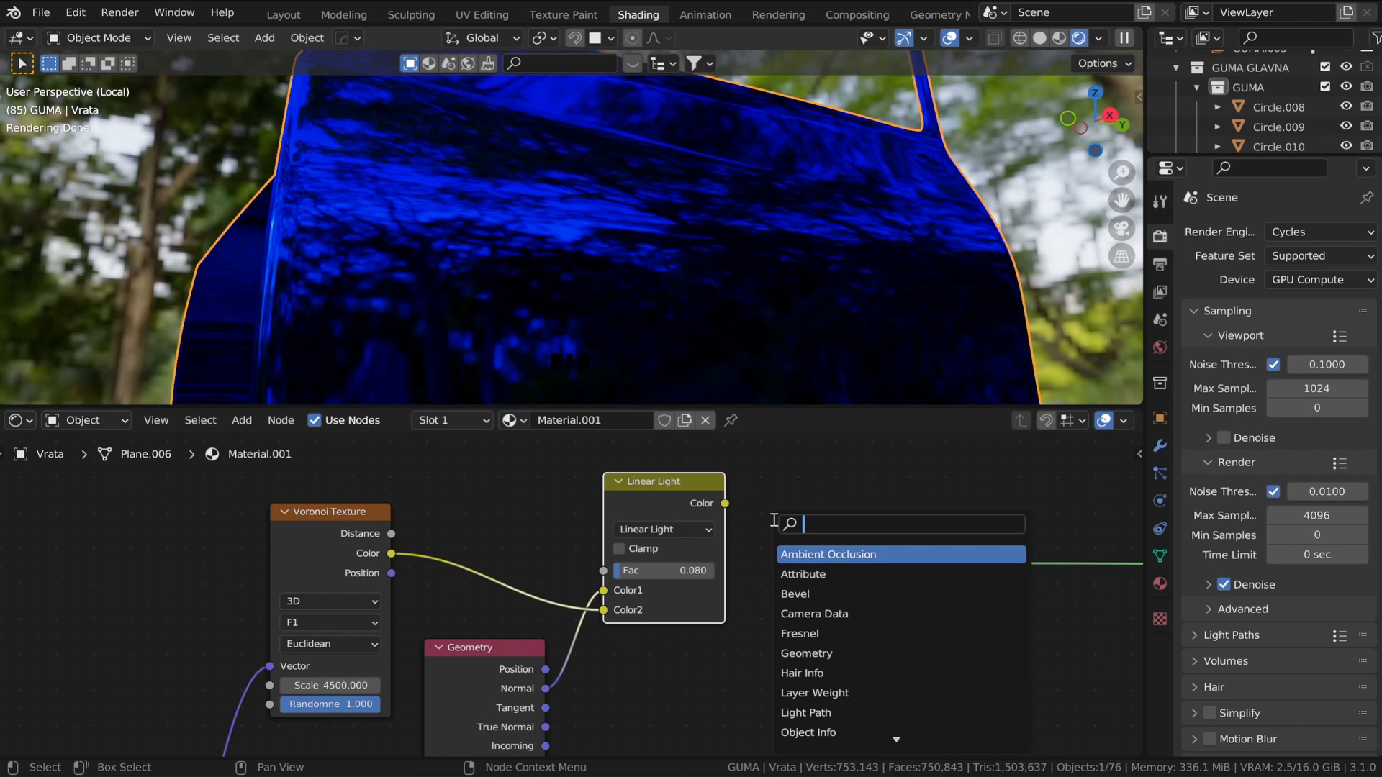
text(vec)
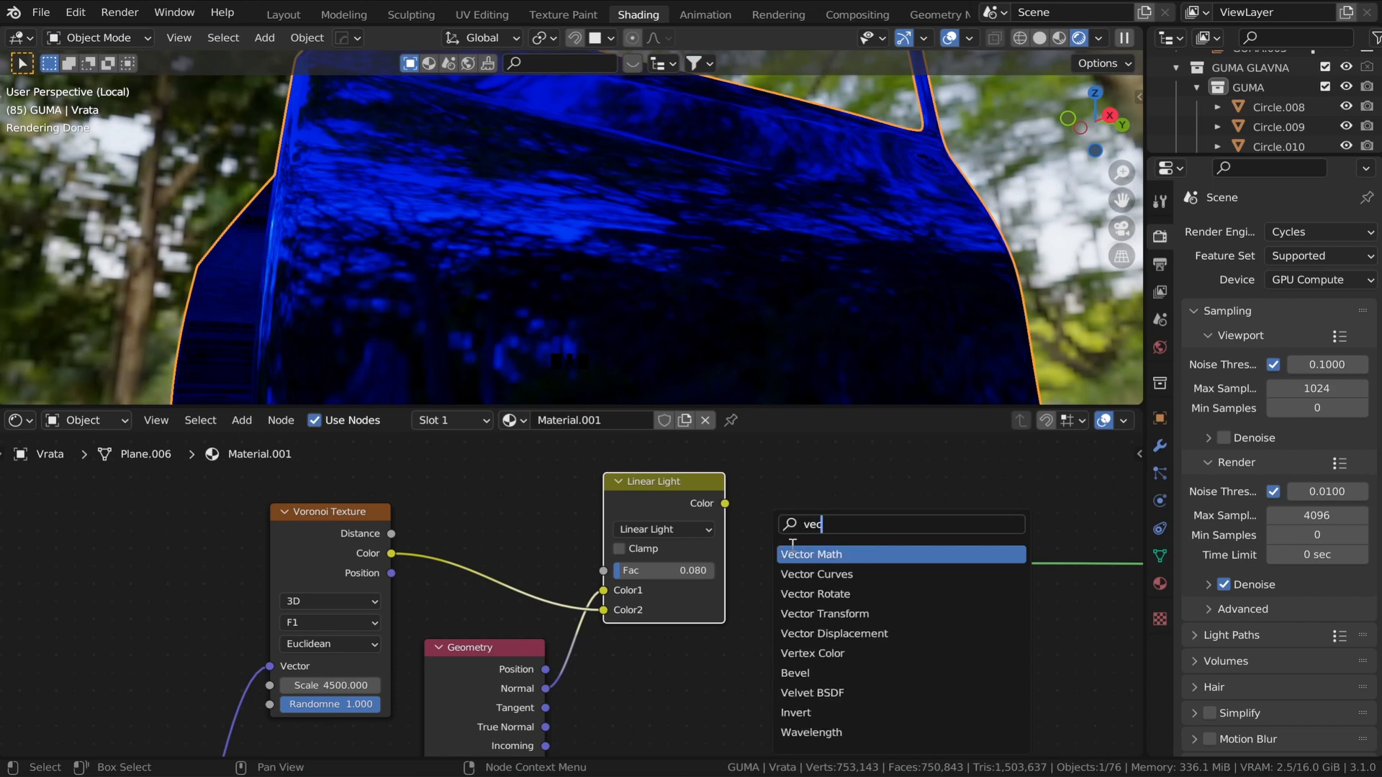
click(821, 554)
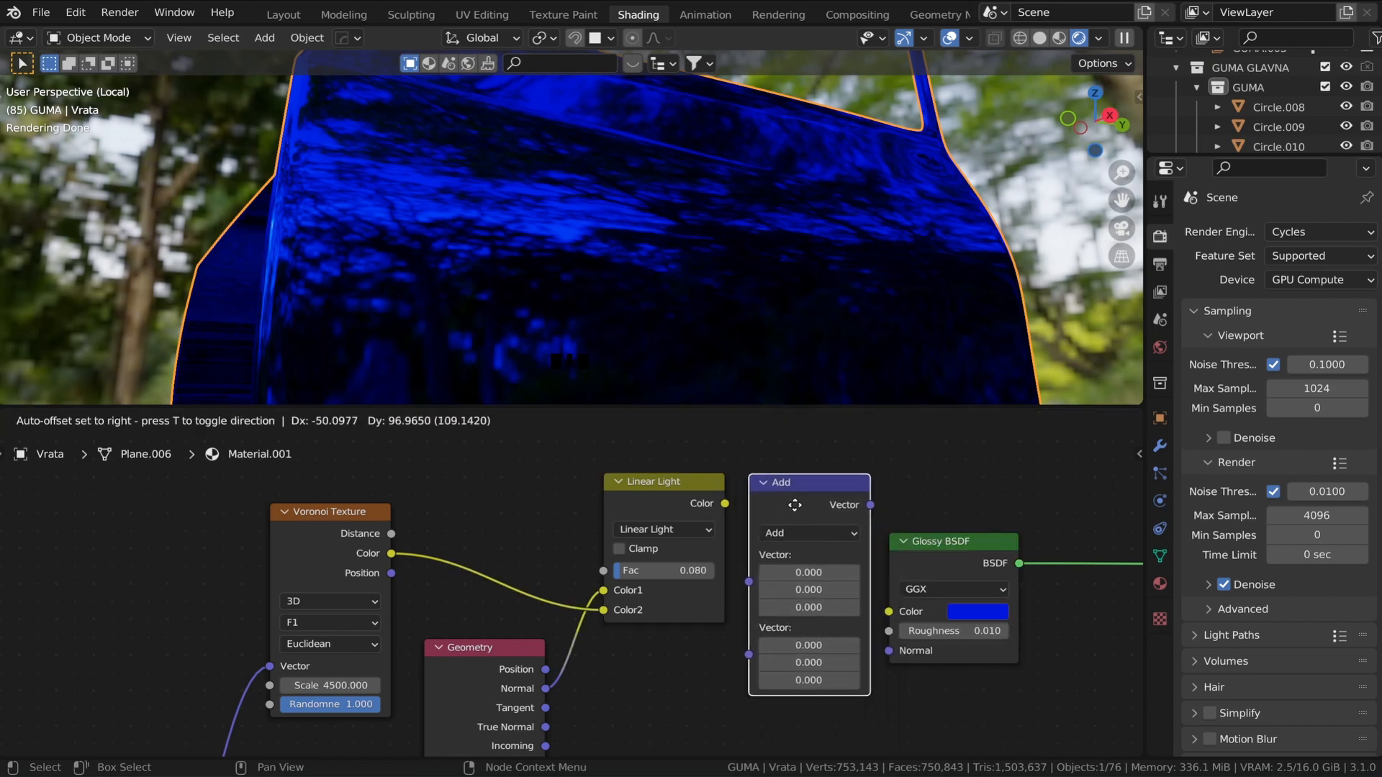
click(762, 515)
key(g)
click(727, 511)
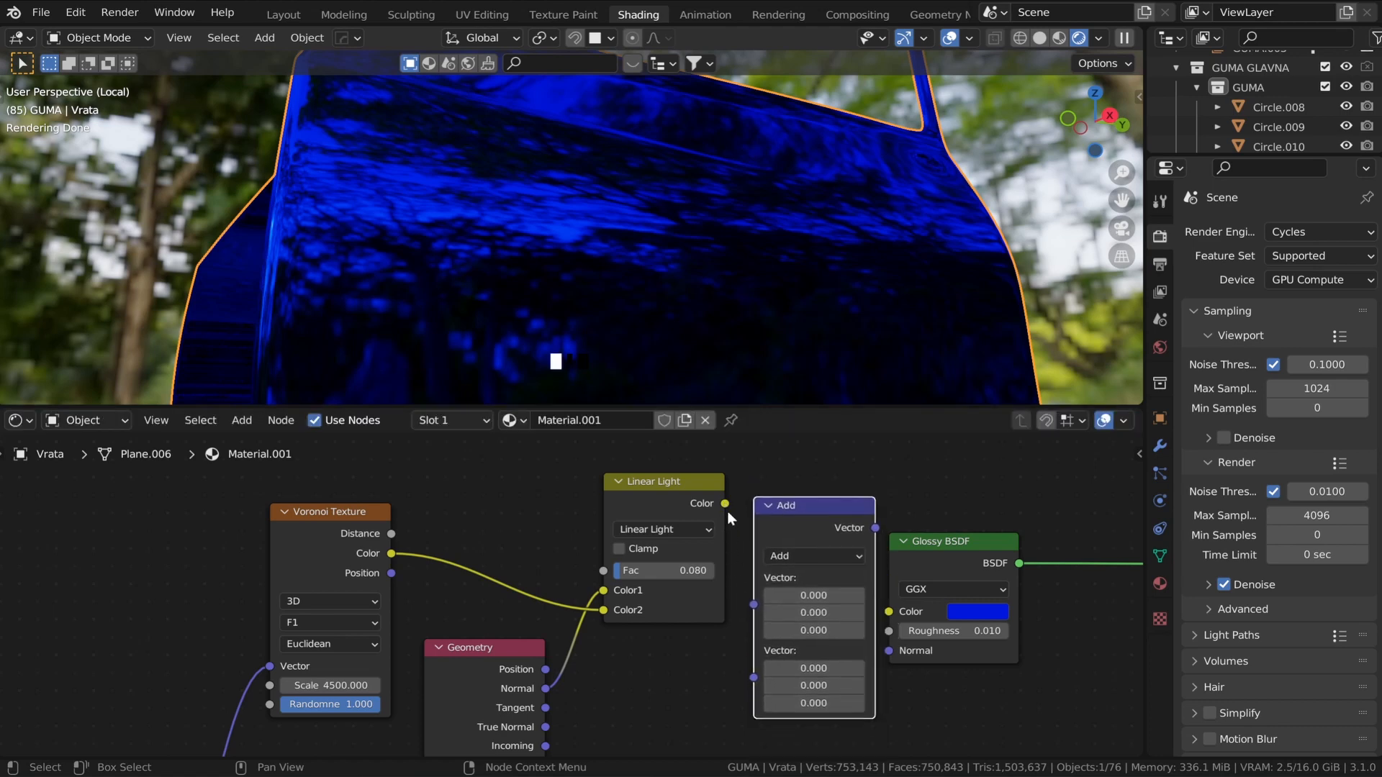
- Feed the Linear Light color into the Vector Math node and set its operation to Normalize
drag(726, 505, 729, 521)
drag(748, 602, 749, 603)
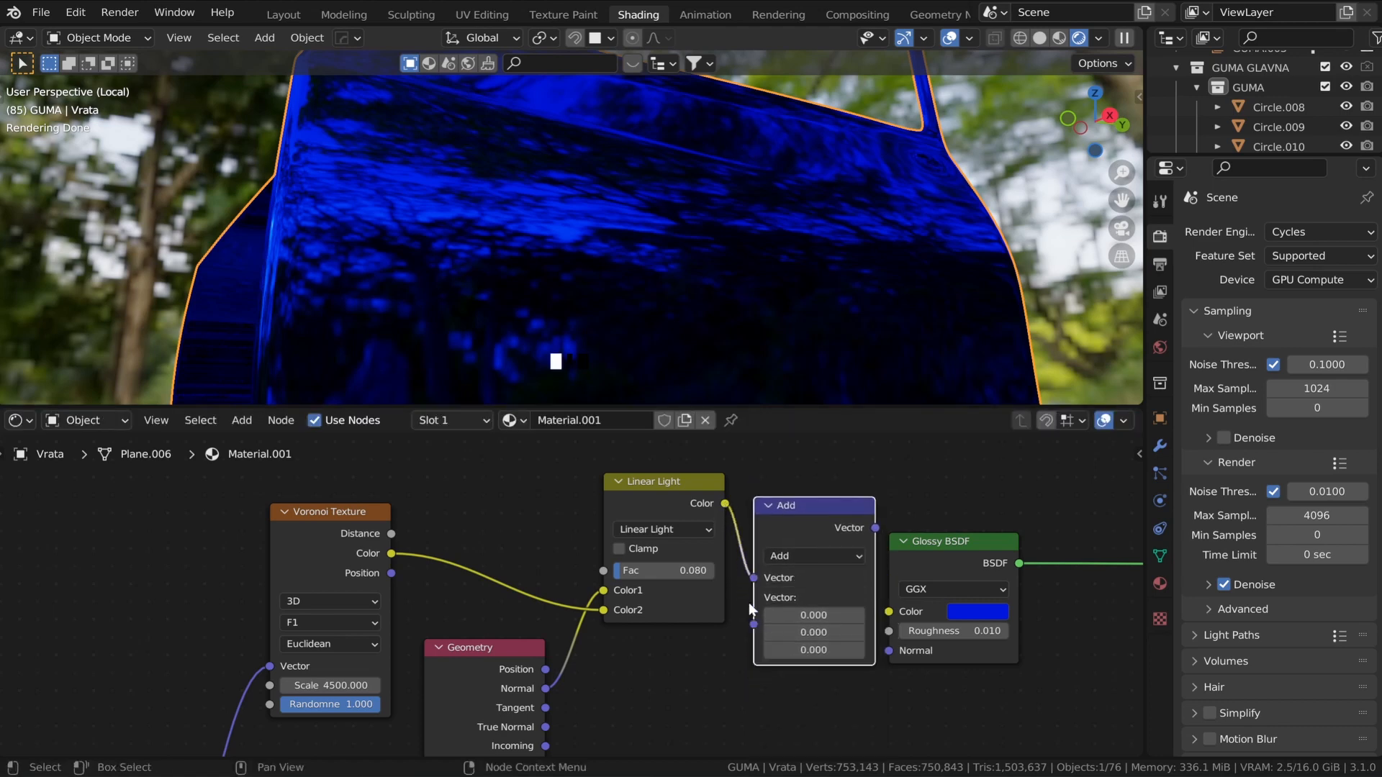
click(783, 555)
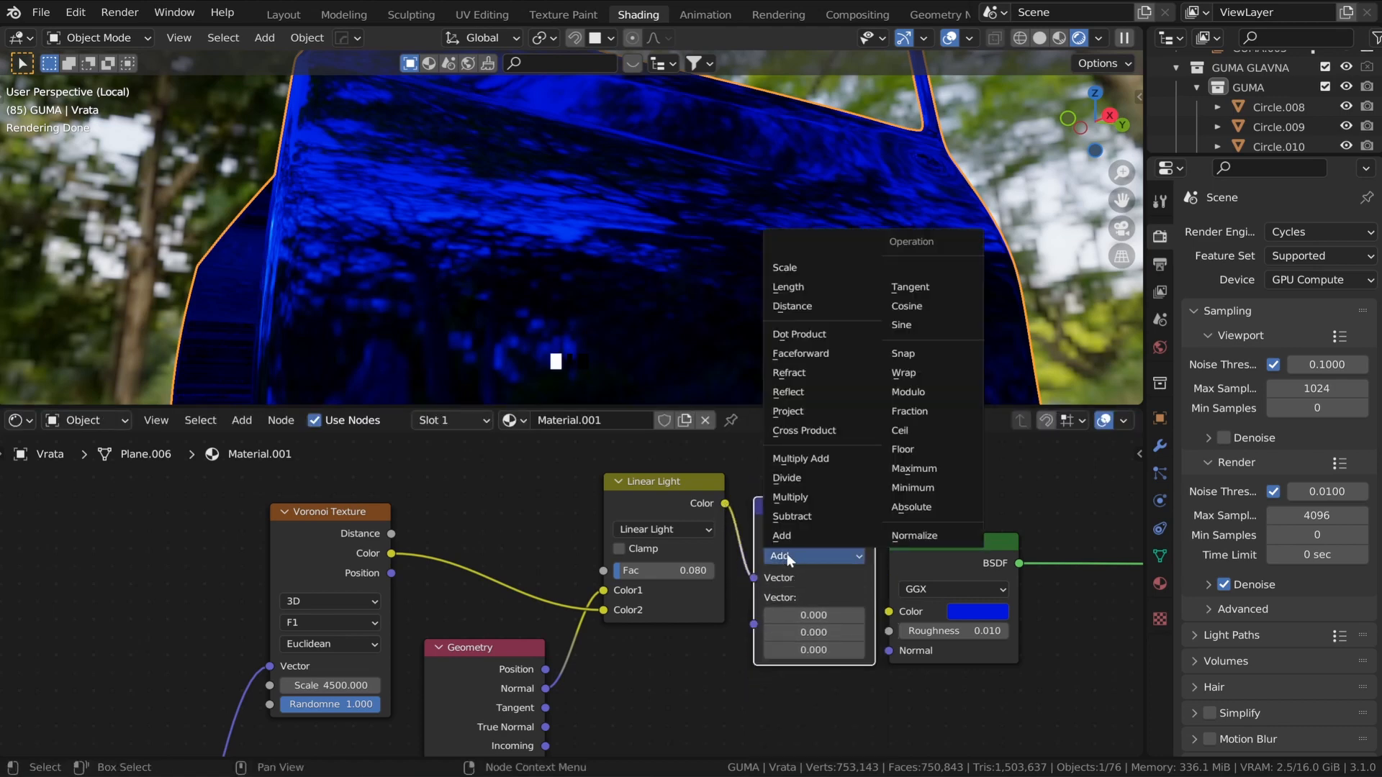
click(917, 537)
- Move the blue Glossy BSDF farther from the Normalize node, connect the Normalize vector to its Normal input and inspect the flakes on the door
scroll(972, 492, down, 1)
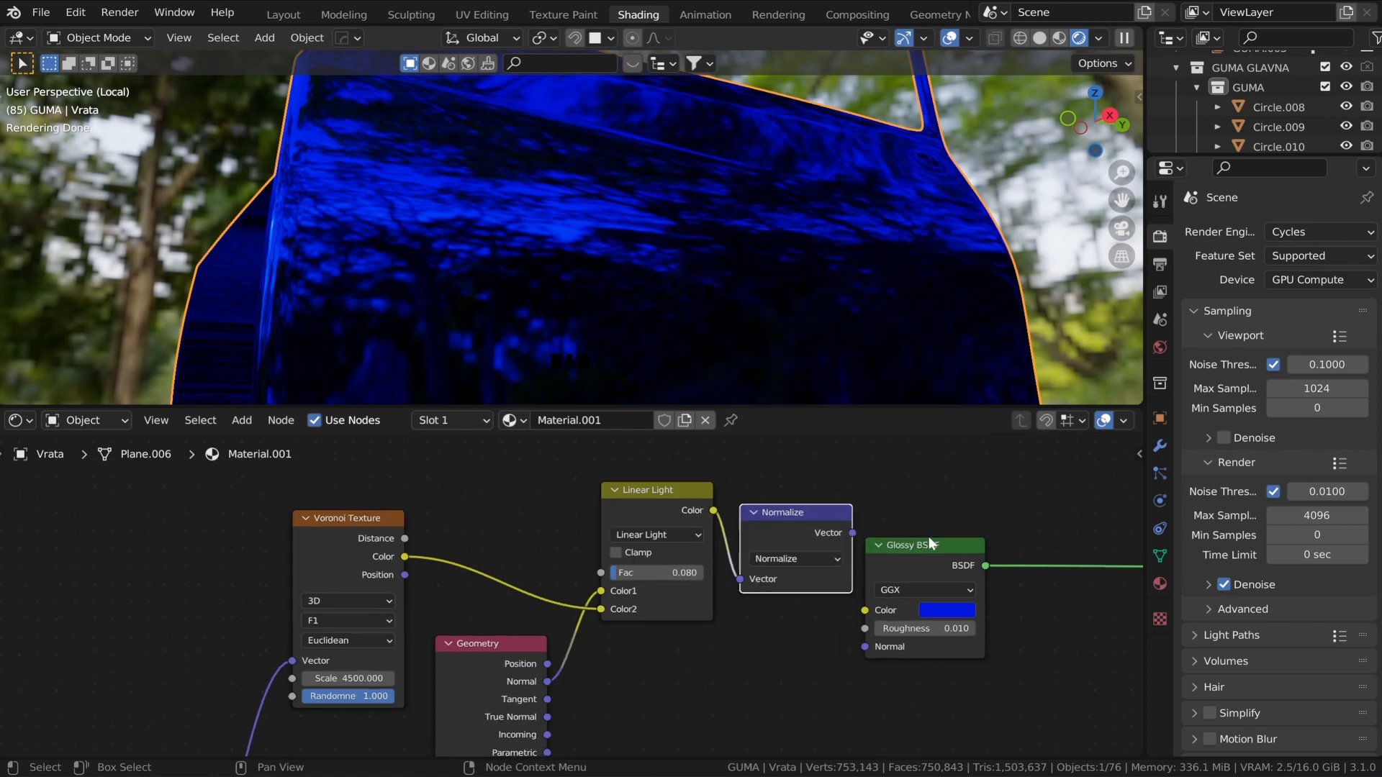
drag(968, 536, 1030, 499)
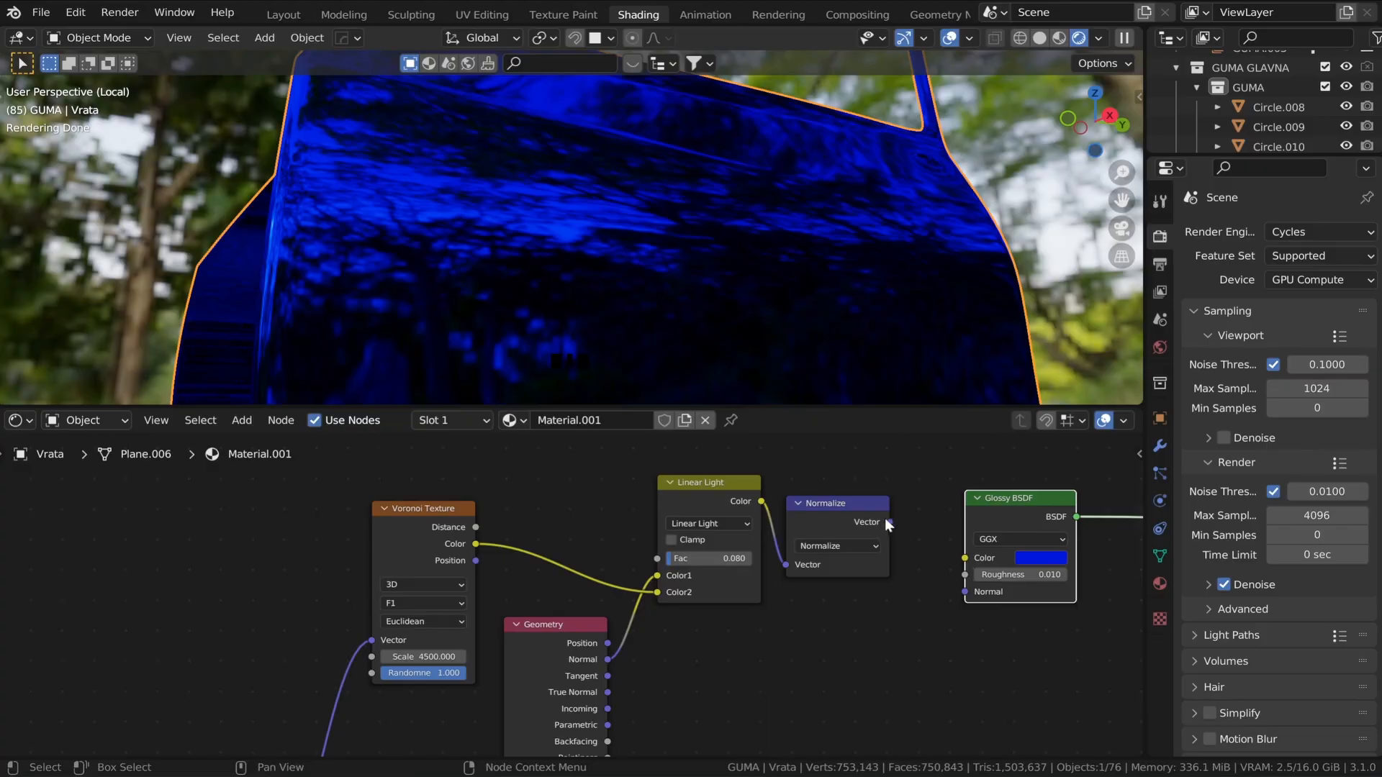
drag(888, 522, 959, 592)
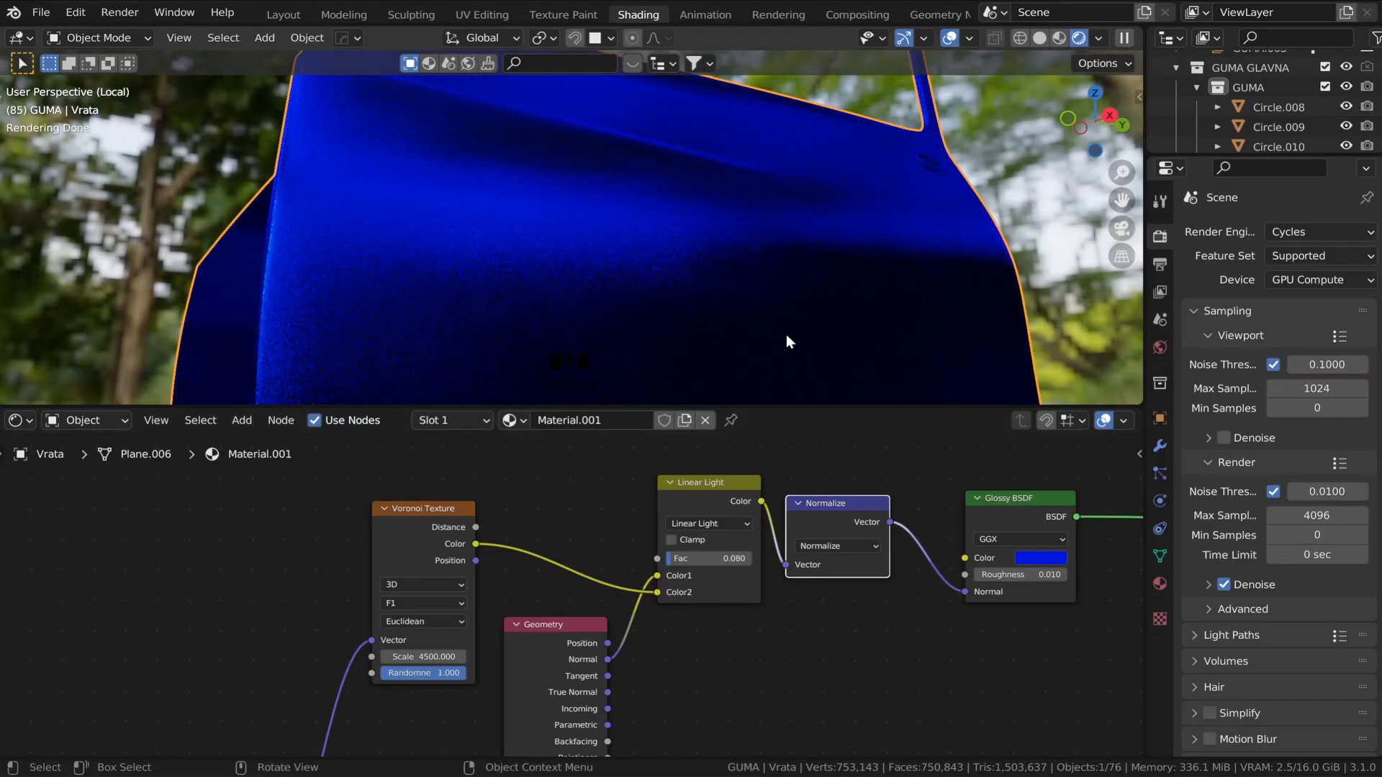
middle_drag(753, 338, 669, 318)
- Move the Voronoi Texture and Geometry nodes together farther away from the Linear Light node
scroll(568, 595, down, 2)
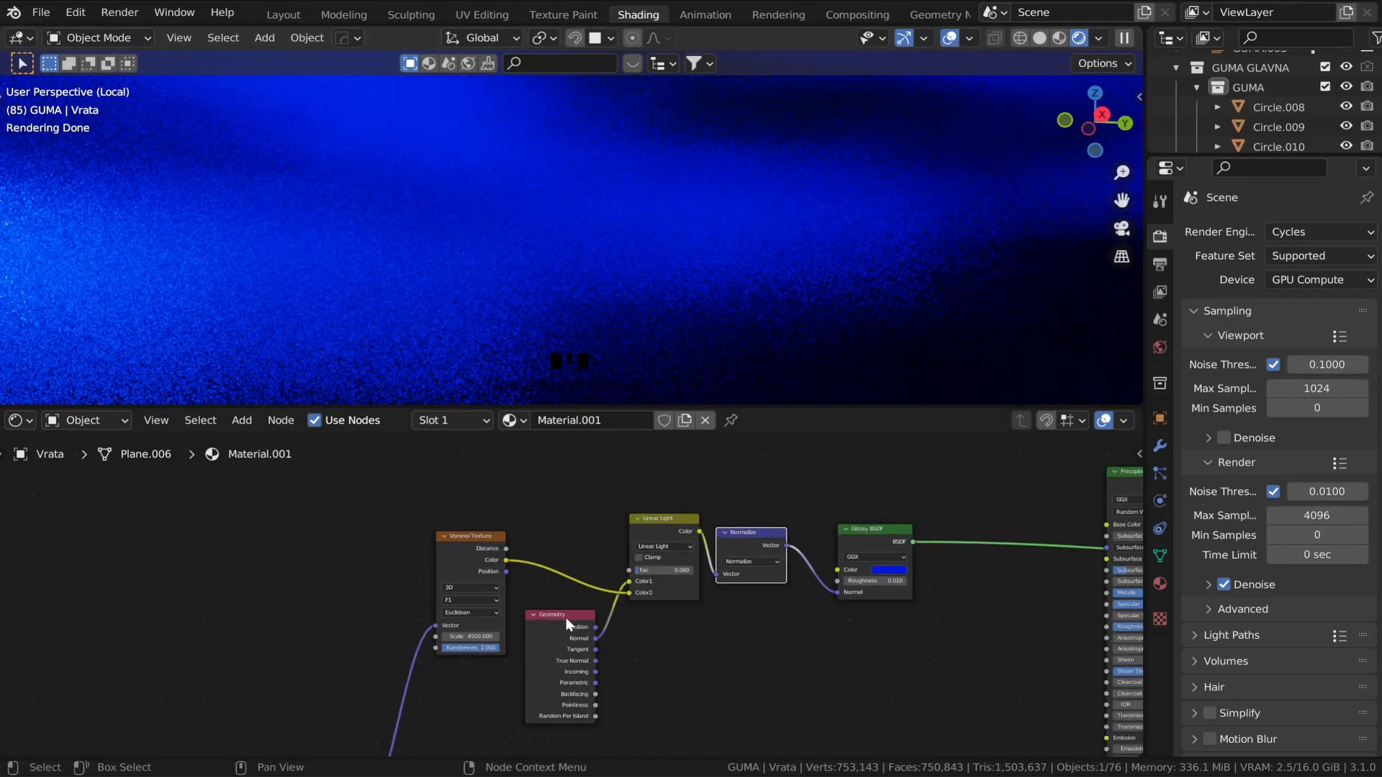
key(b)
drag(409, 546, 612, 691)
key(g)
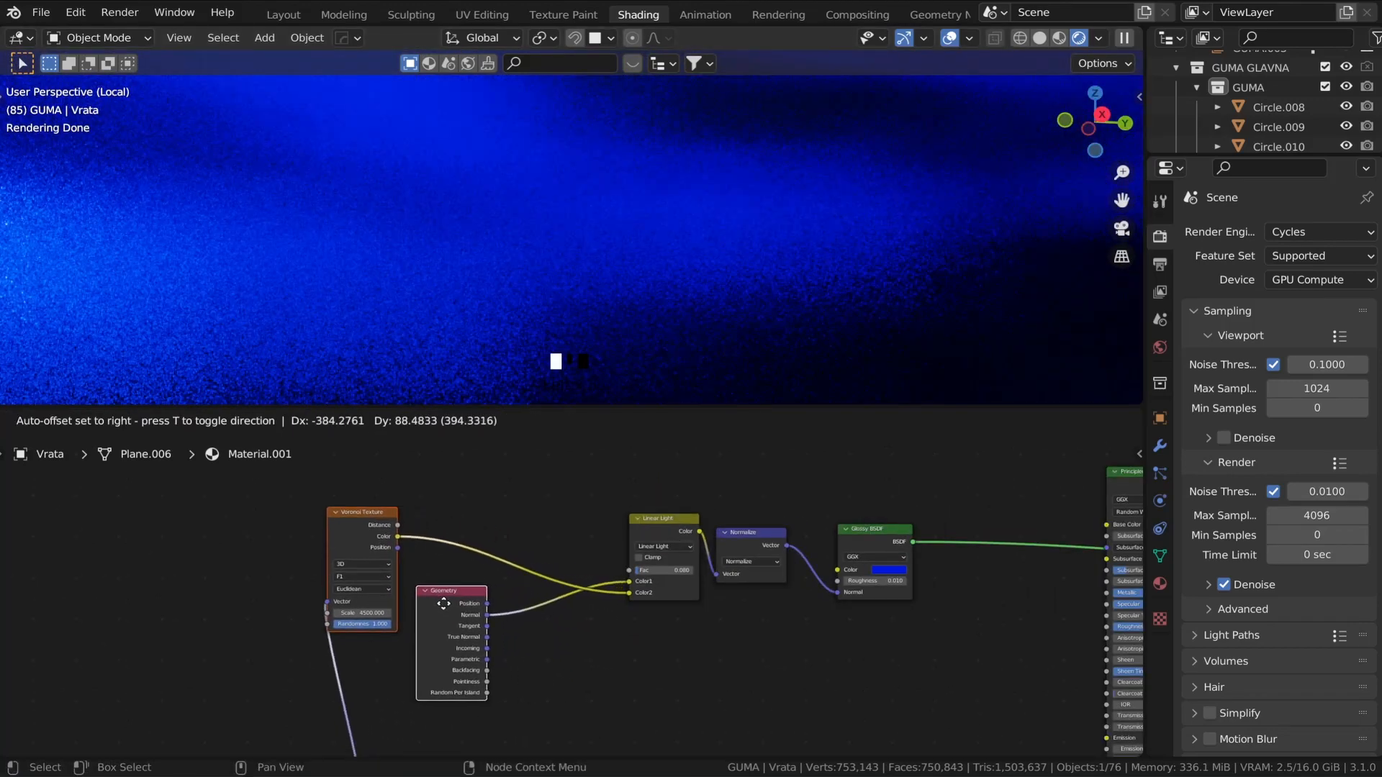
click(587, 529)
- Duplicate the Linear Light, Normalize and blue Glossy BSDF nodes and place the copies below the originals
drag(594, 514, 901, 654)
key(shift+d)
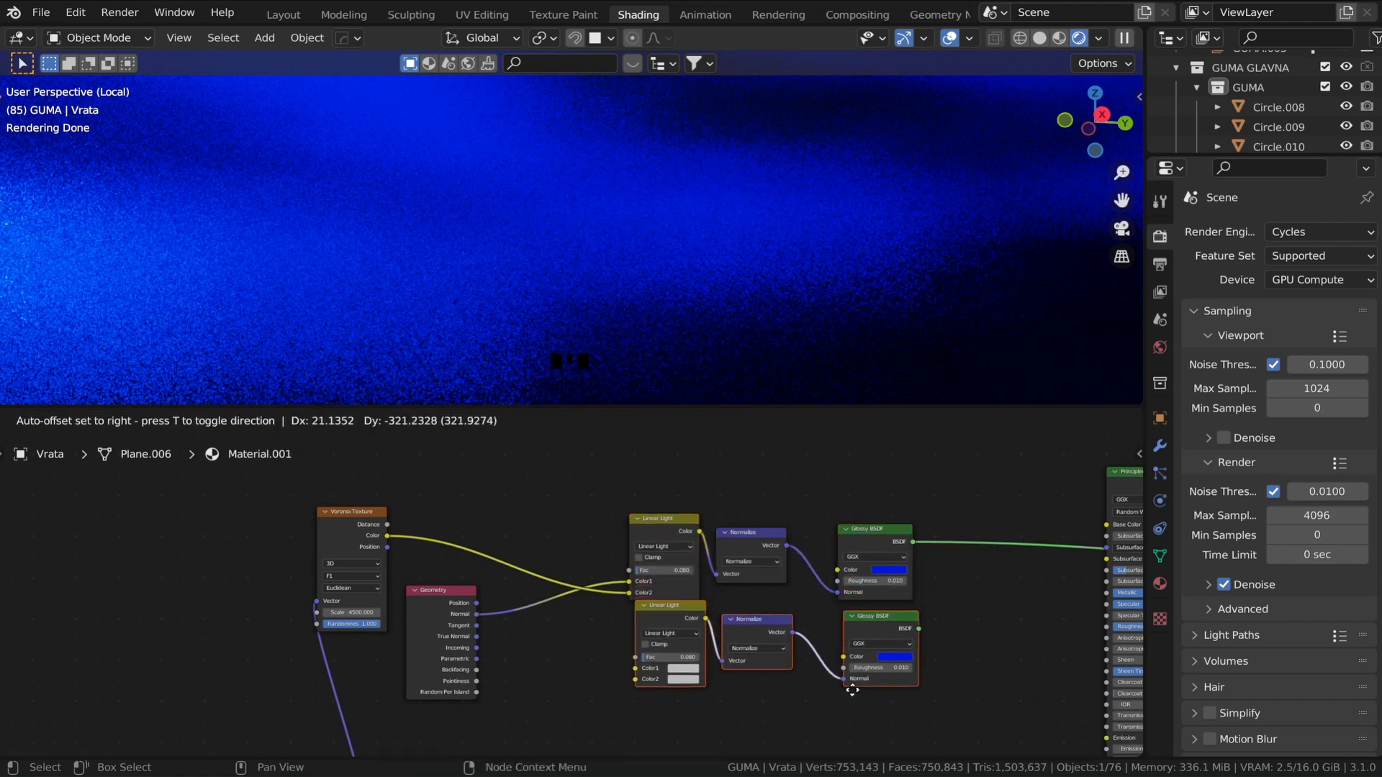
click(852, 630)
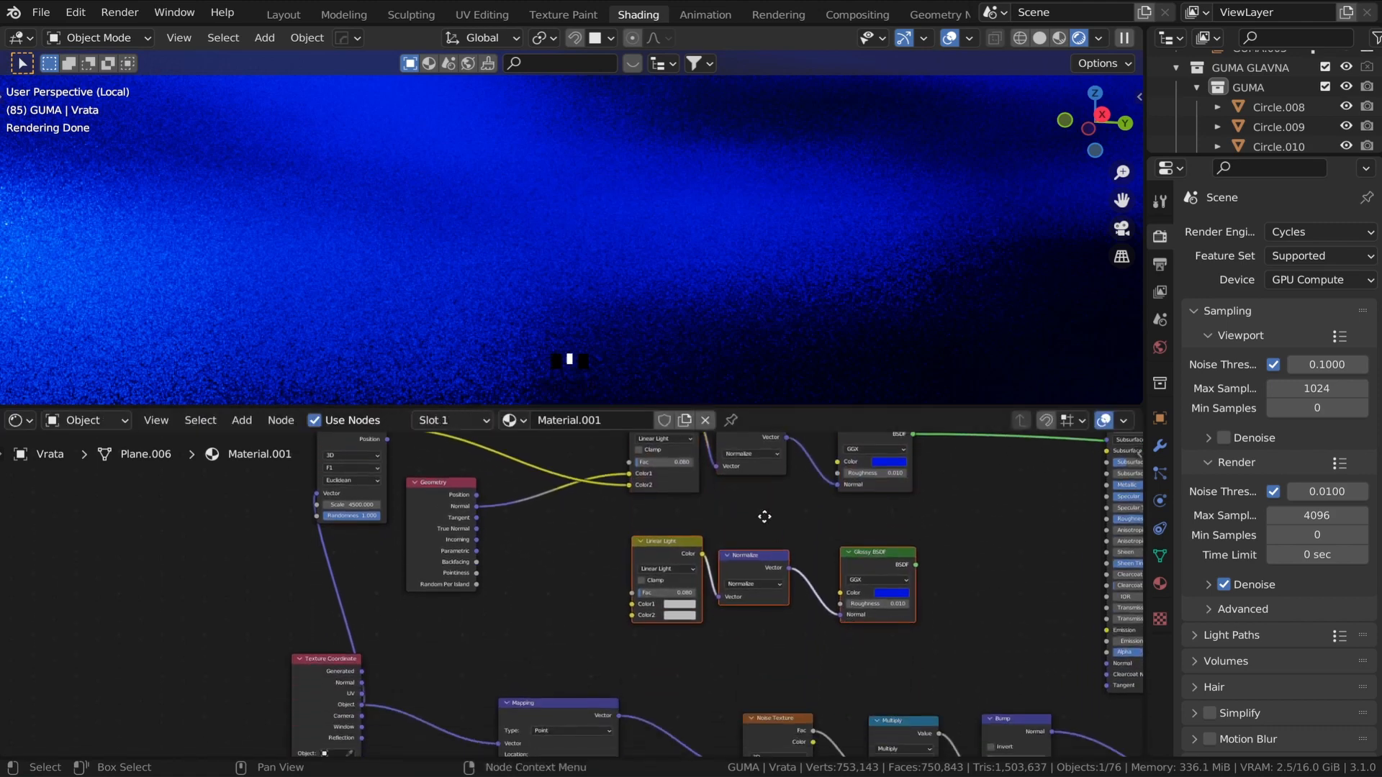
- Connect the Voronoi Texture's Color output to Color2 of the duplicated Linear Light node
middle_drag(765, 517, 770, 610)
scroll(756, 610, up, 3)
drag(308, 498, 604, 659)
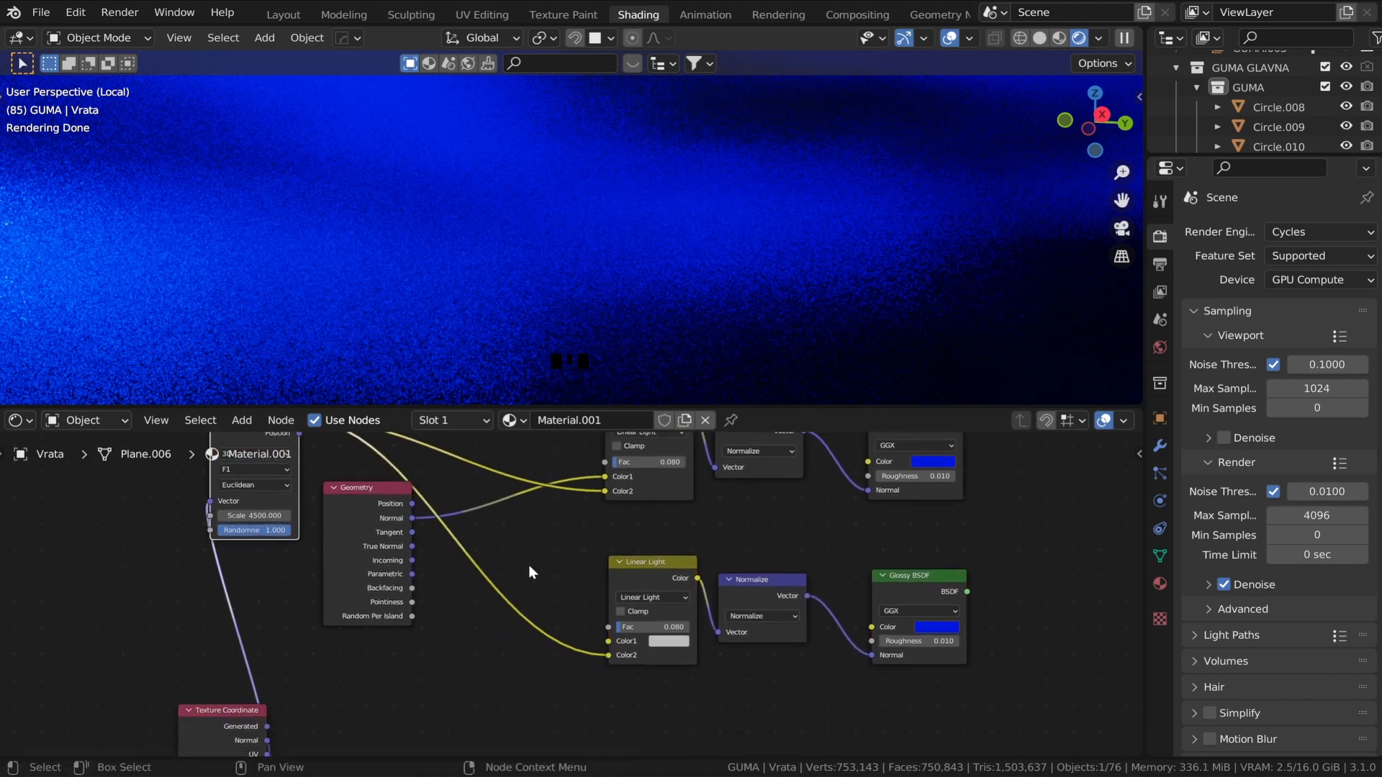
- Connect the Geometry Normal output to Color1 of the duplicated Linear Light node and set its Fac to 0.172
drag(412, 518, 608, 640)
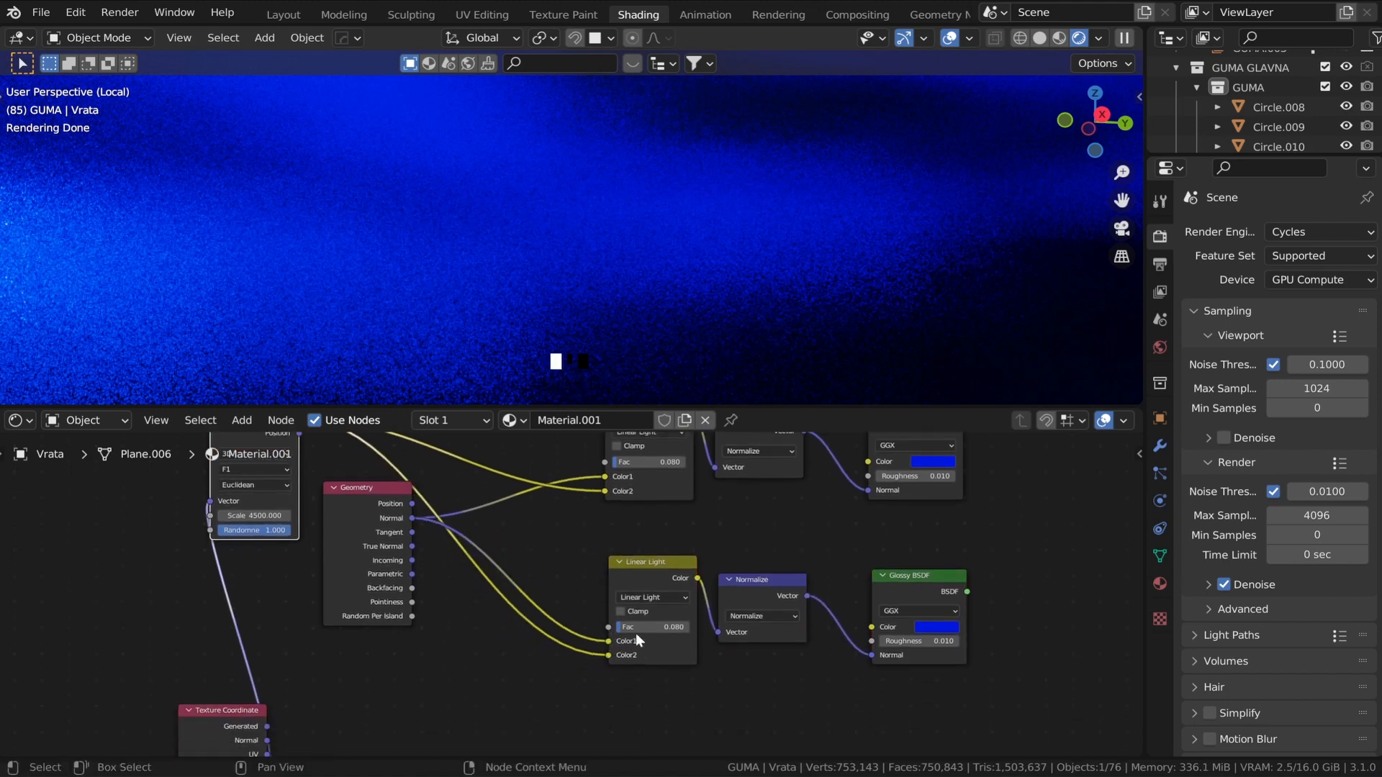
middle_drag(664, 603, 651, 600)
scroll(498, 568, up, 4)
middle_drag(469, 548, 491, 626)
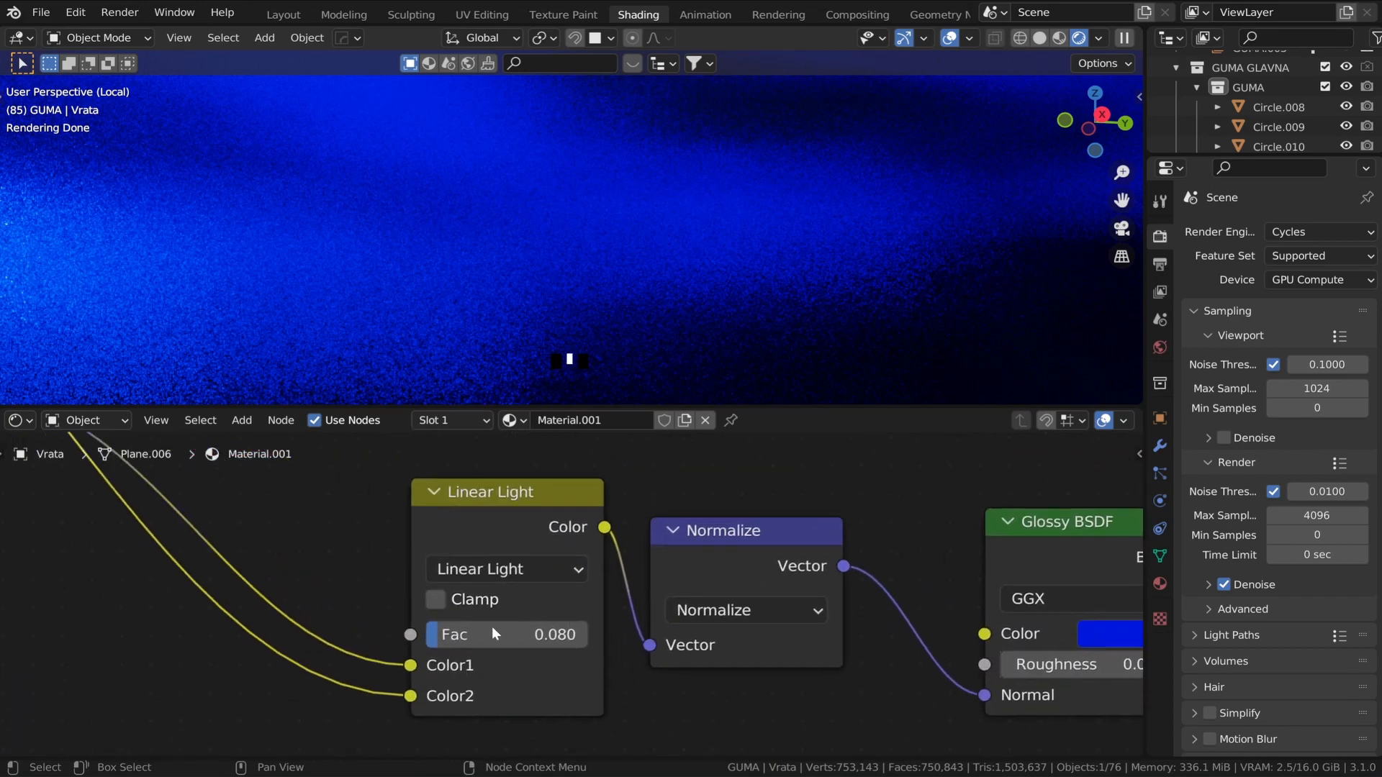
drag(493, 628, 498, 628)
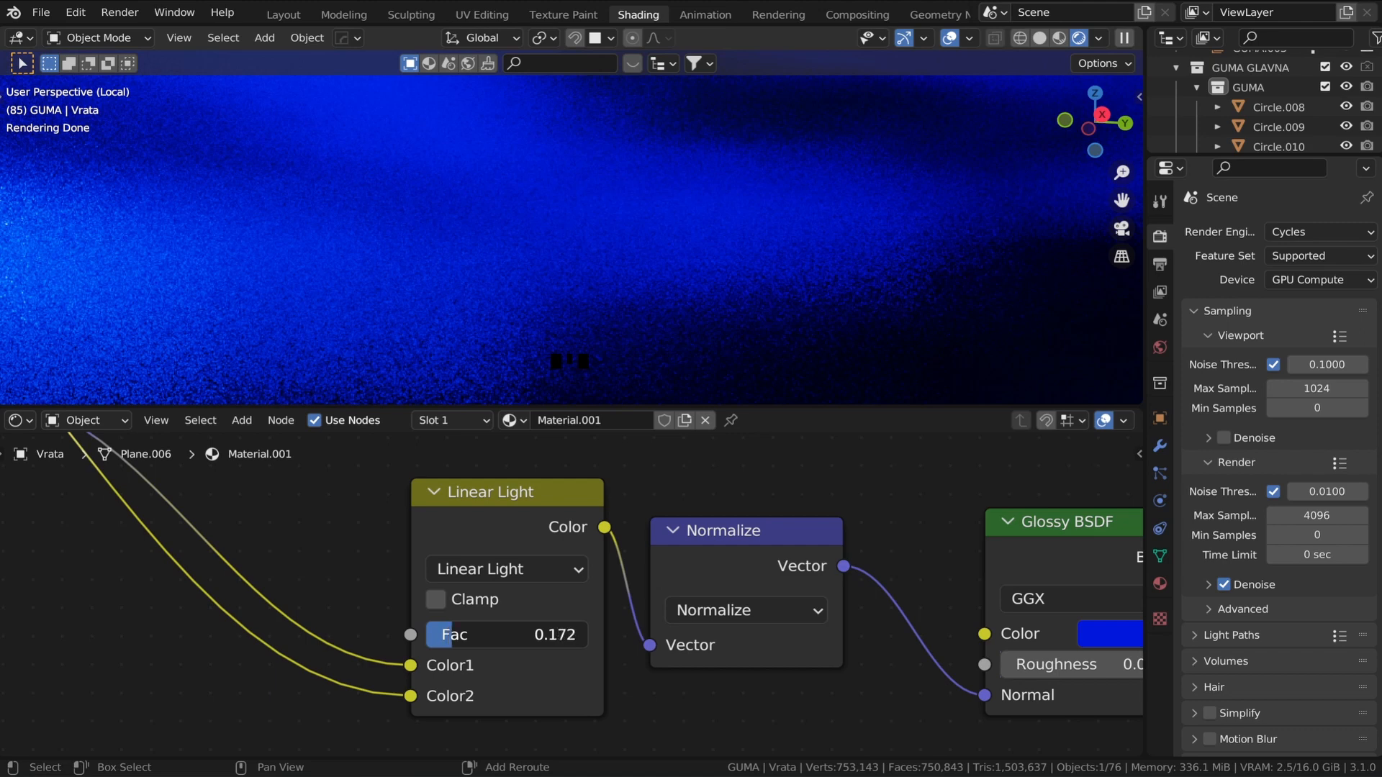
- Set the Roughness of the duplicated blue Glossy BSDF to 0.094
scroll(670, 600, down, 2)
middle_drag(819, 582, 272, 547)
scroll(288, 575, up, 3)
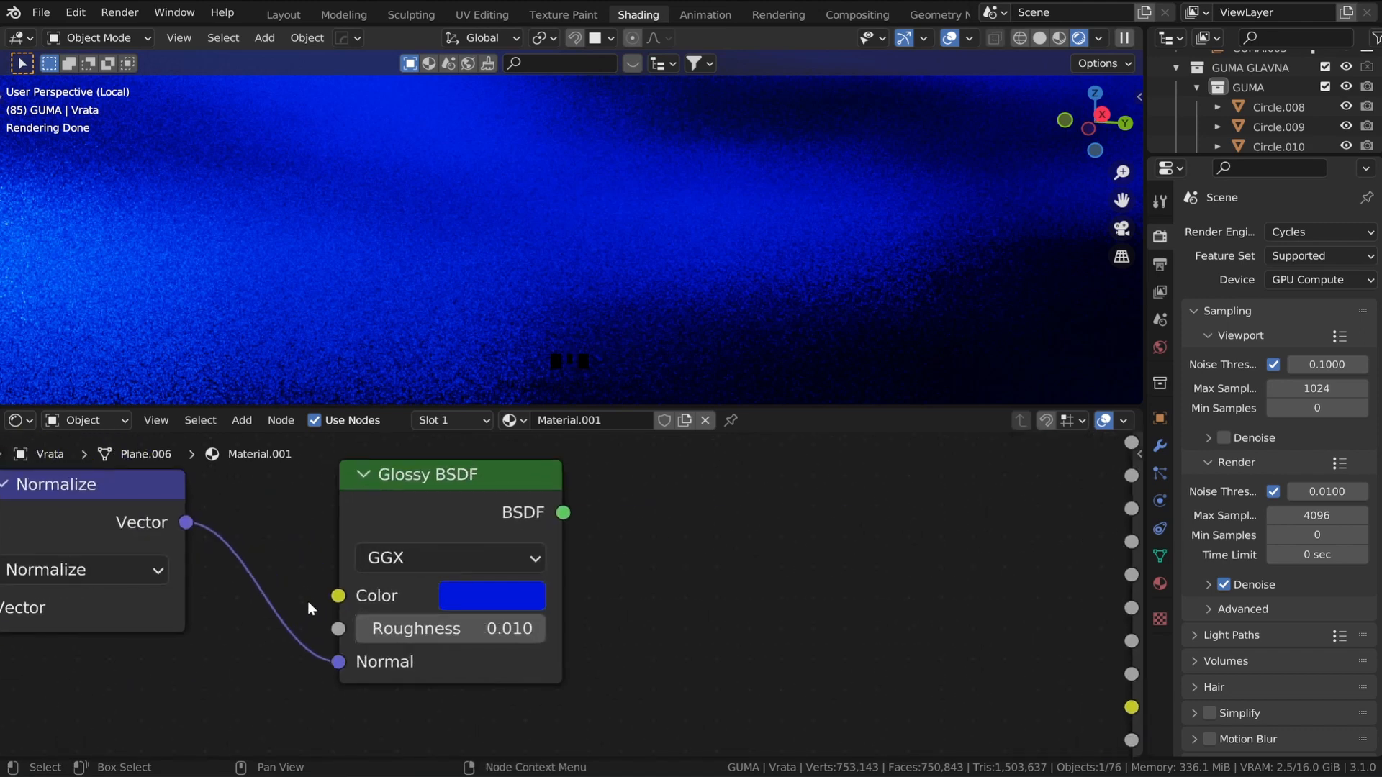
drag(419, 629, 425, 629)
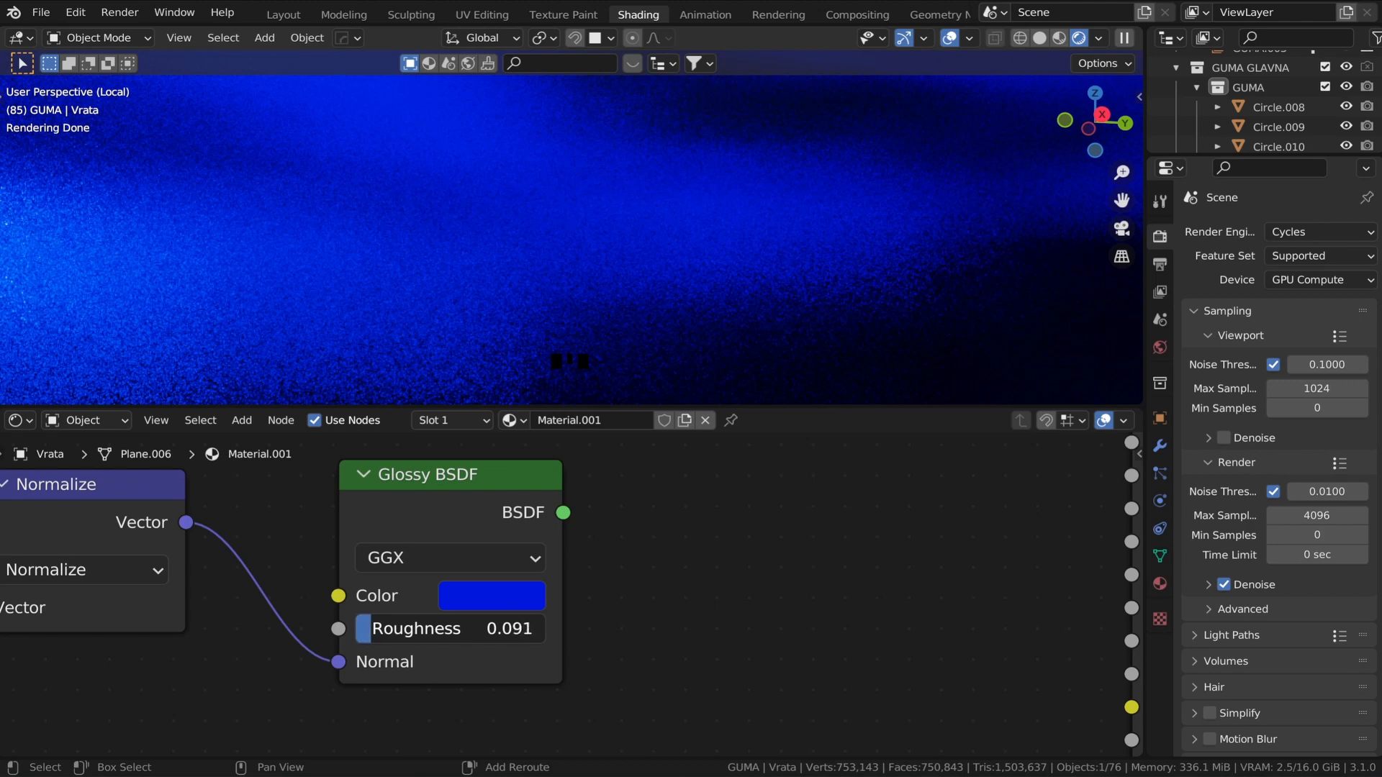
drag(424, 630, 410, 621)
scroll(388, 565, down, 4)
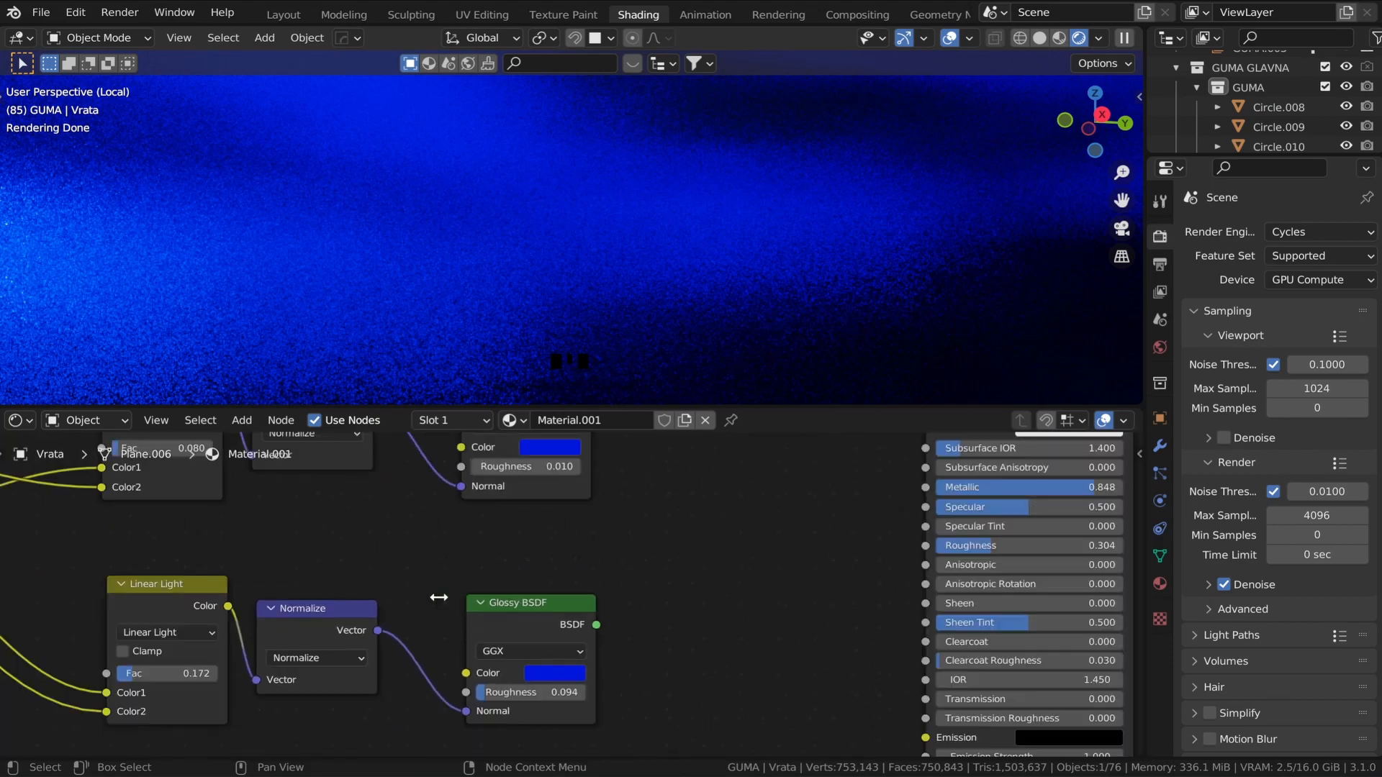
- Add an Add Shader node between the two blue Glossy BSDF nodes and the Principled BSDF
scroll(439, 597, down, 1)
middle_drag(439, 596, 436, 657)
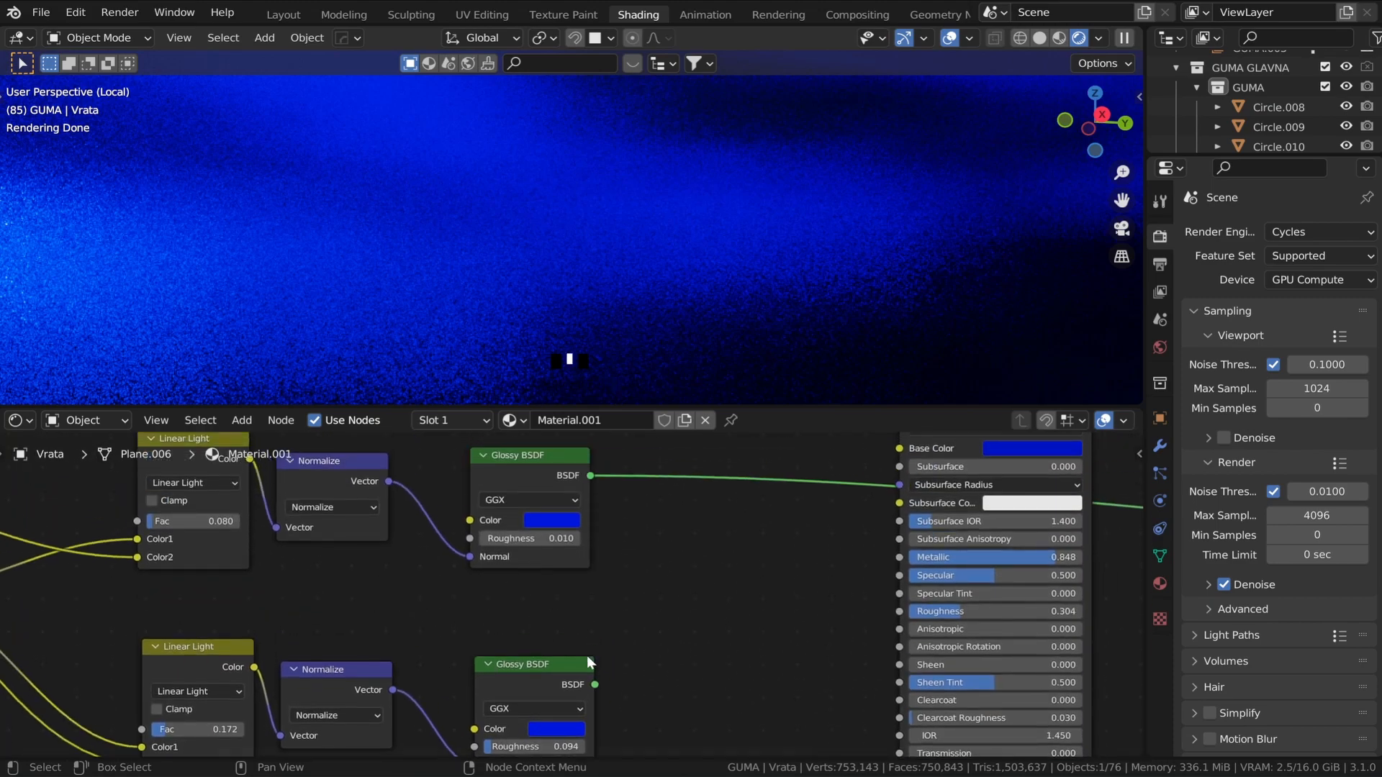
key(shift+a)
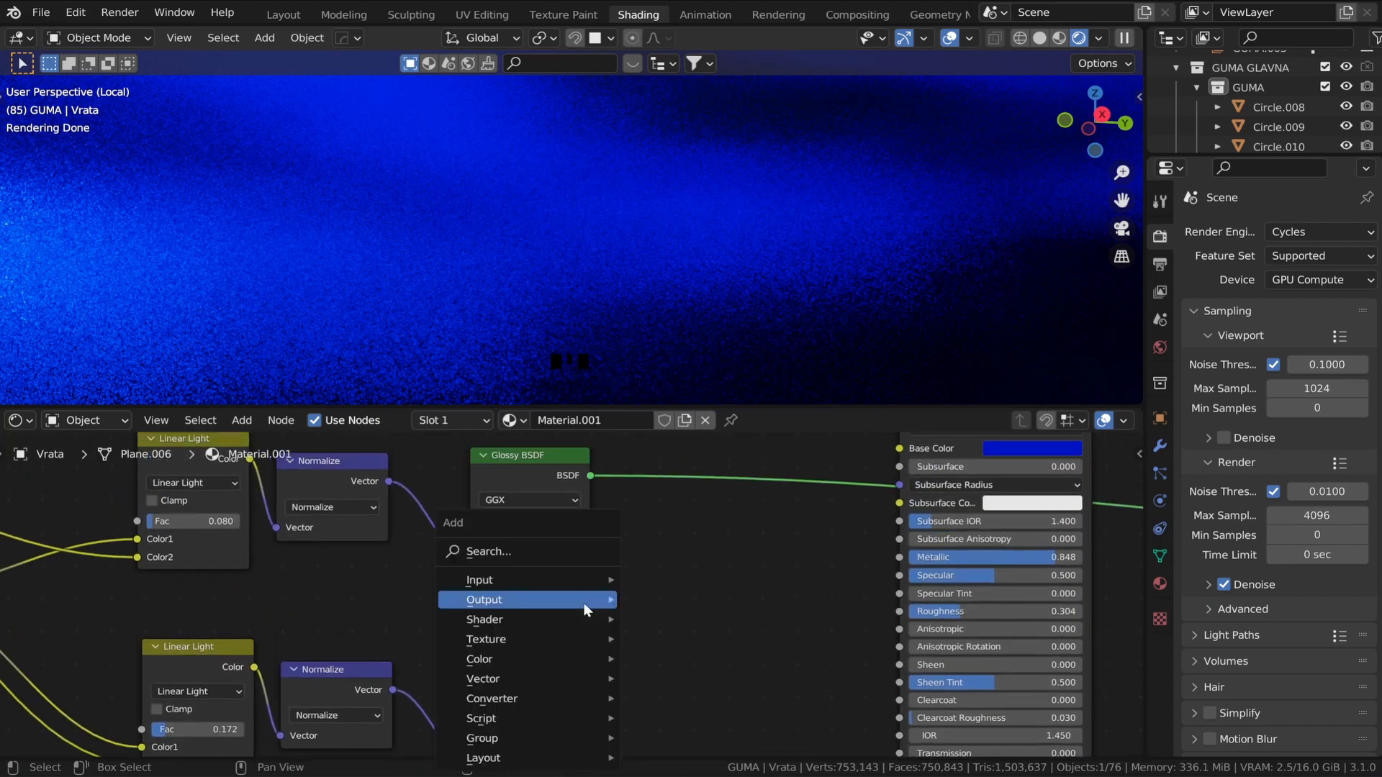
click(564, 551)
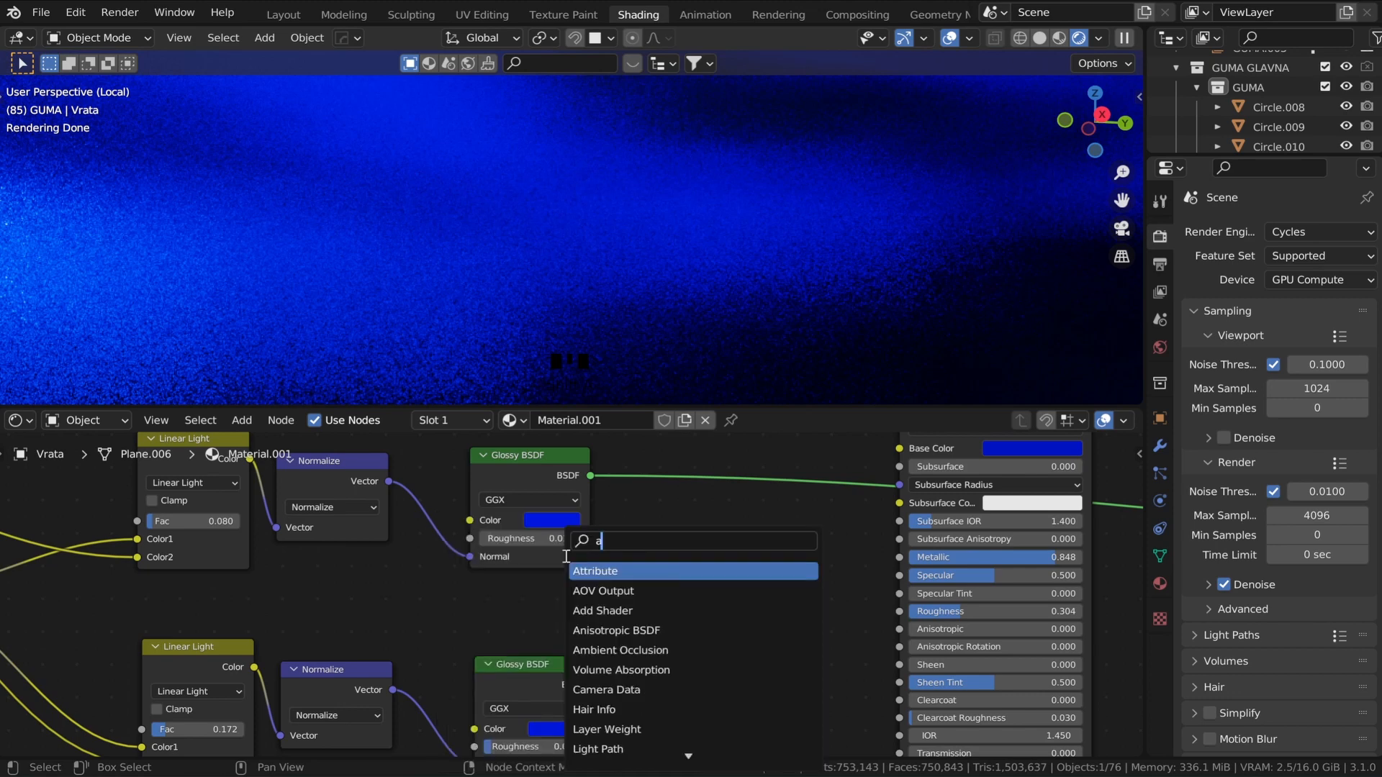
text(add)
key(Return)
click(631, 497)
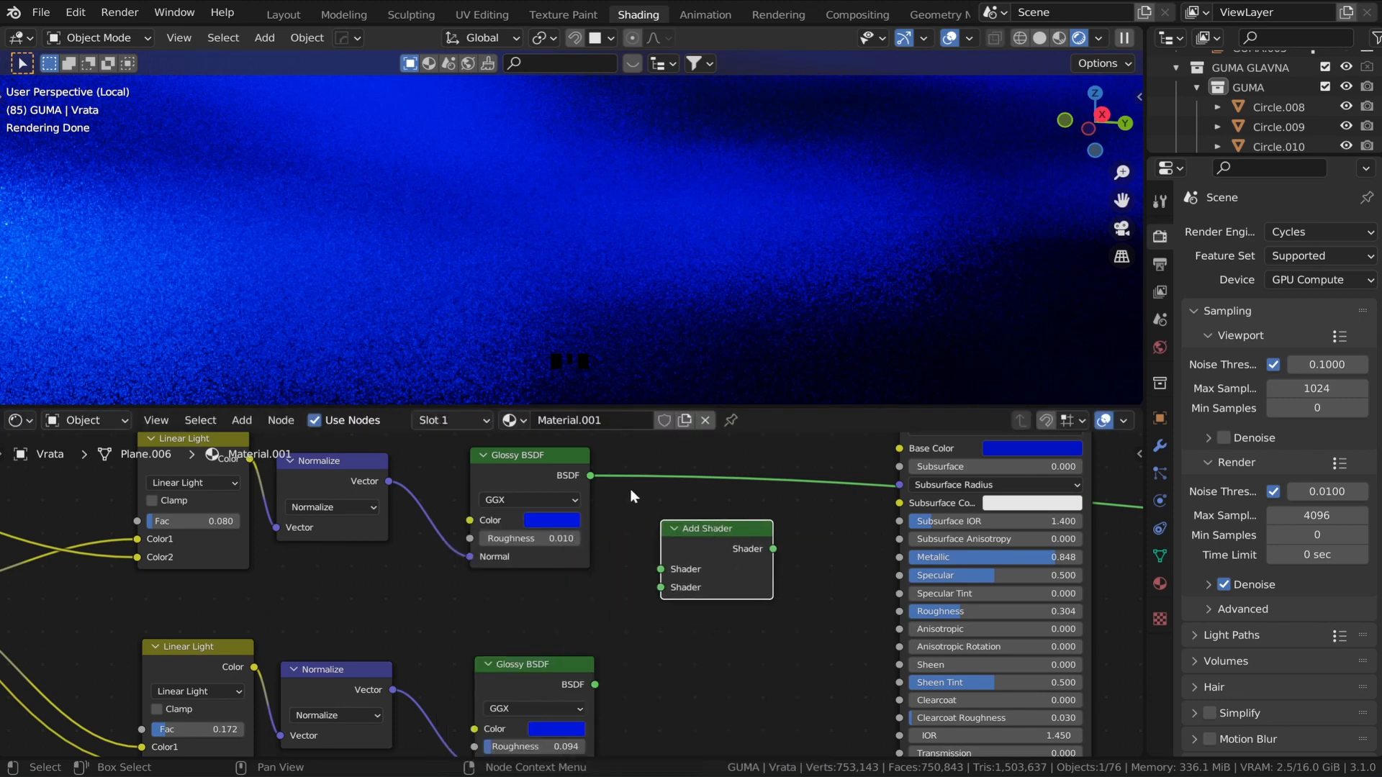
- Connect both Glossy BSDF outputs to the Add Shader inputs and preview the Add Shader on the door
drag(590, 475, 661, 569)
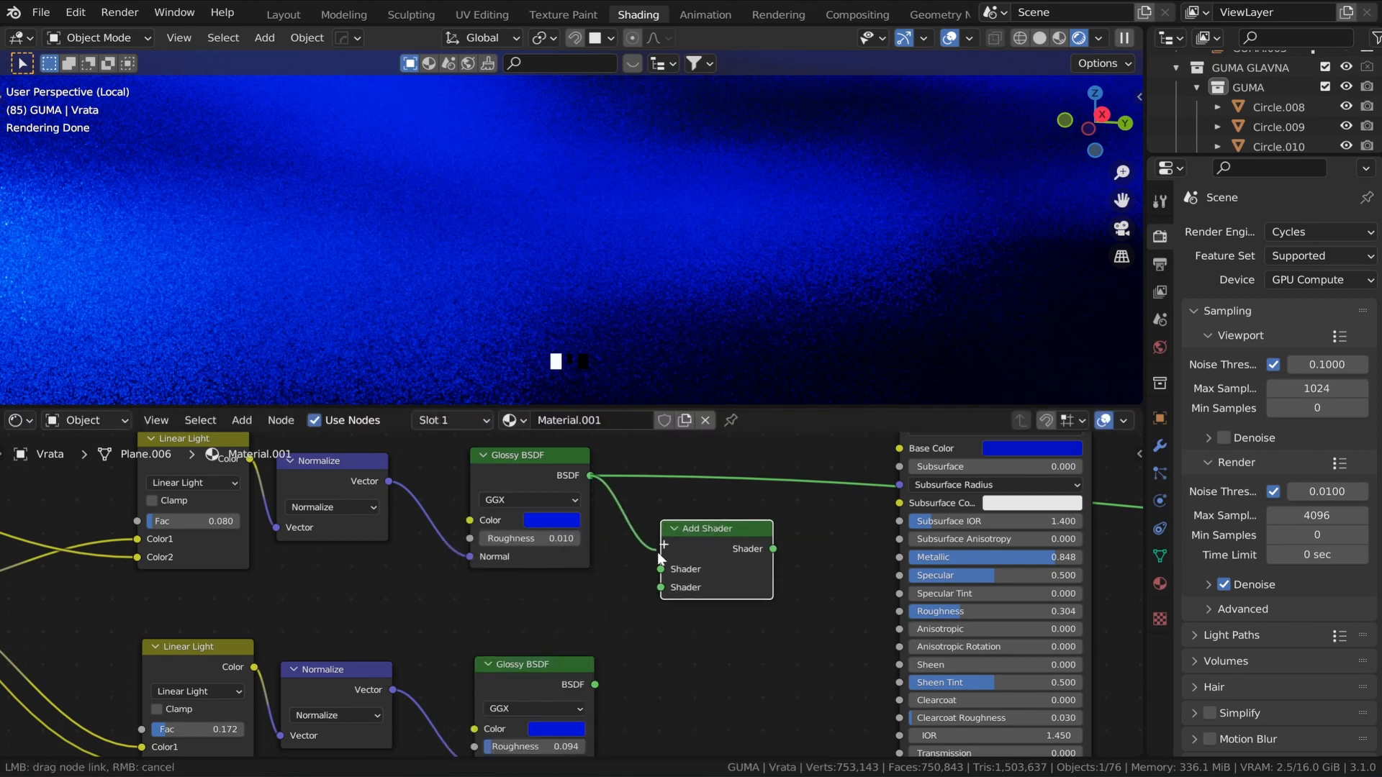
click(594, 685)
drag(595, 685, 661, 587)
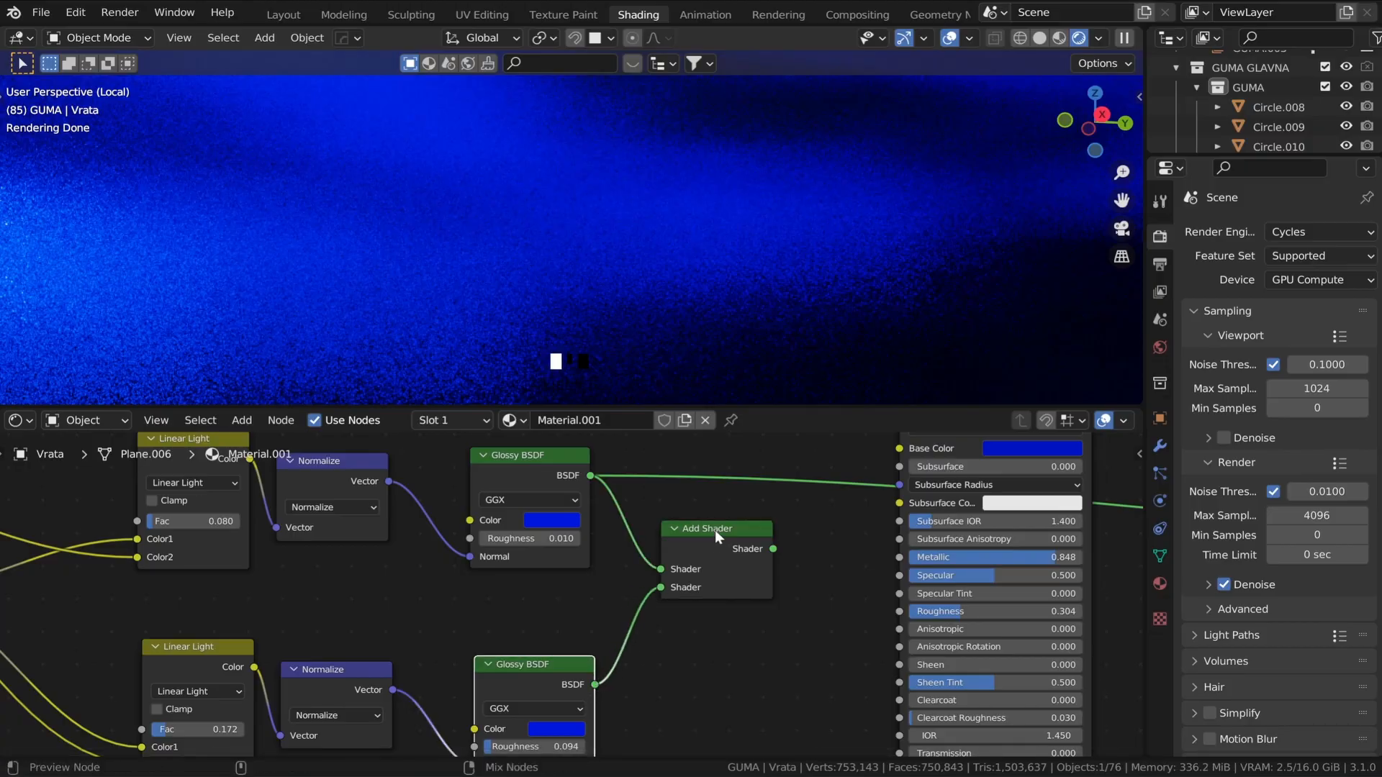
ctrl+shift+click(715, 530)
- Examine the combined flake layers on the door up close and from farther away at different angles
middle_drag(555, 239, 443, 223)
scroll(434, 225, up, 4)
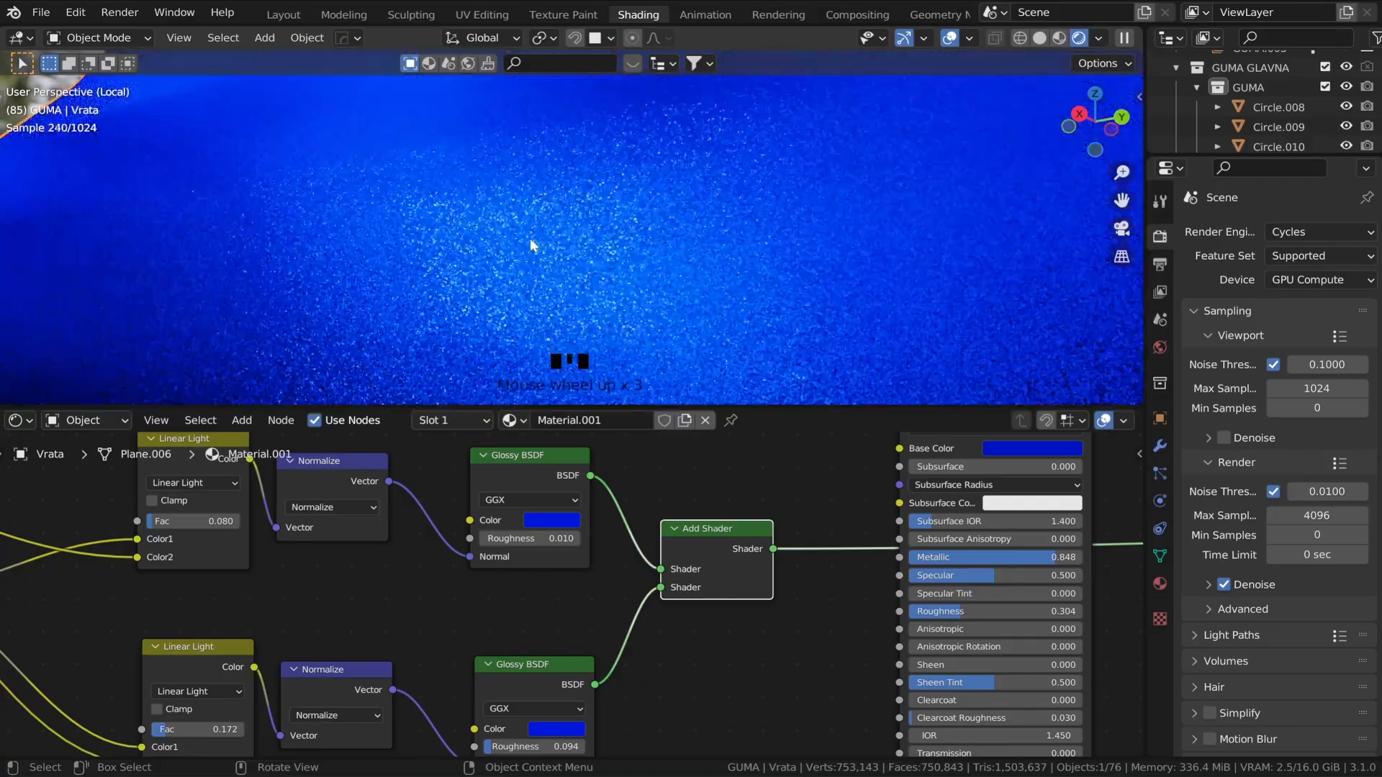
middle_drag(529, 238, 633, 254)
scroll(634, 455, down, 3)
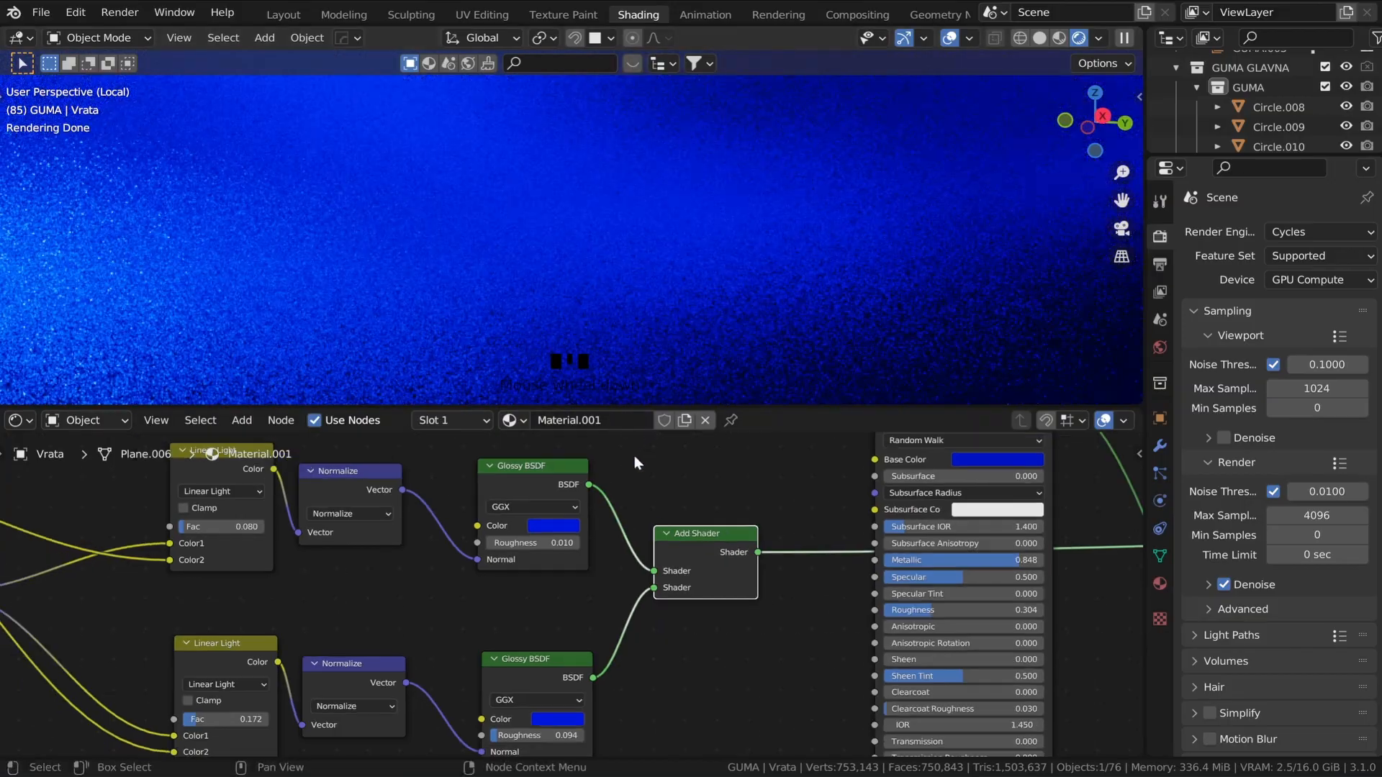
scroll(622, 504, down, 3)
scroll(515, 322, down, 8)
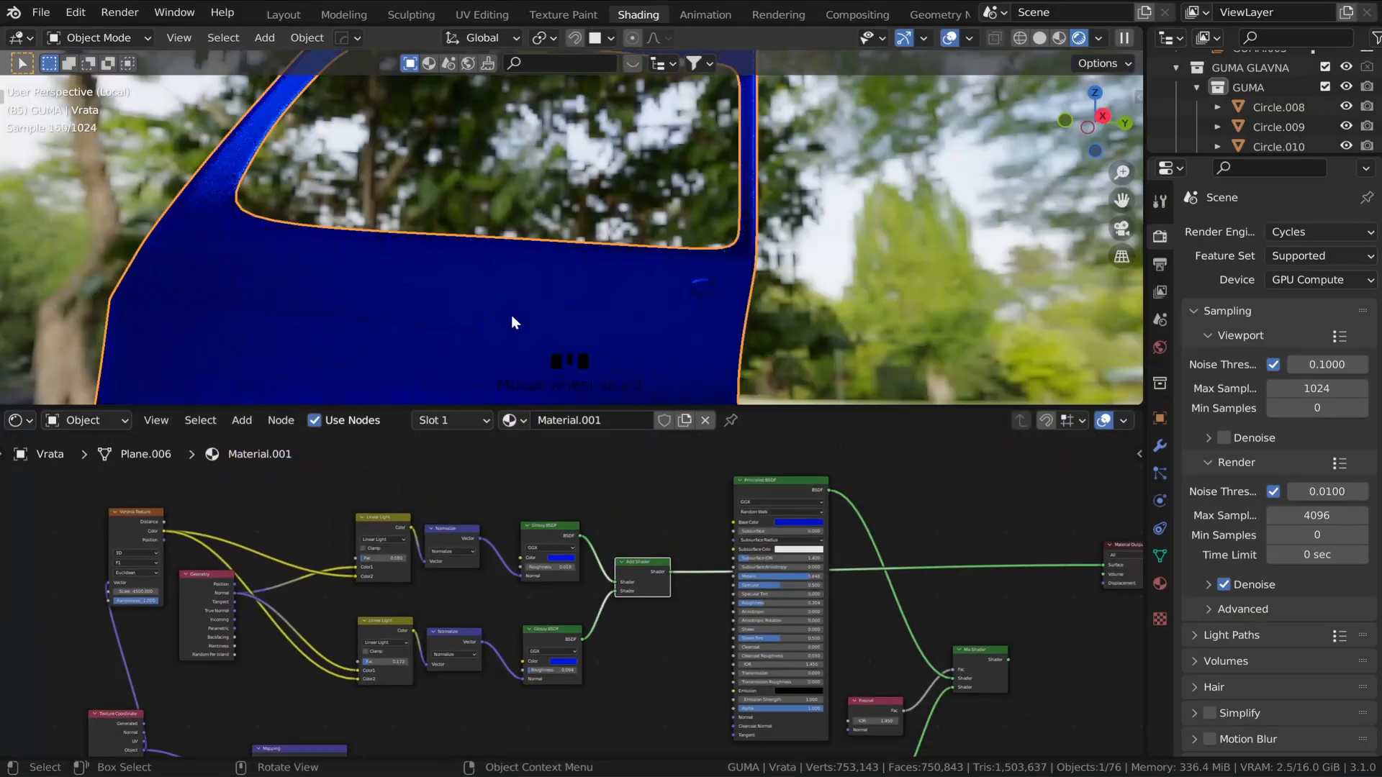
scroll(514, 323, up, 8)
middle_drag(512, 315, 378, 305)
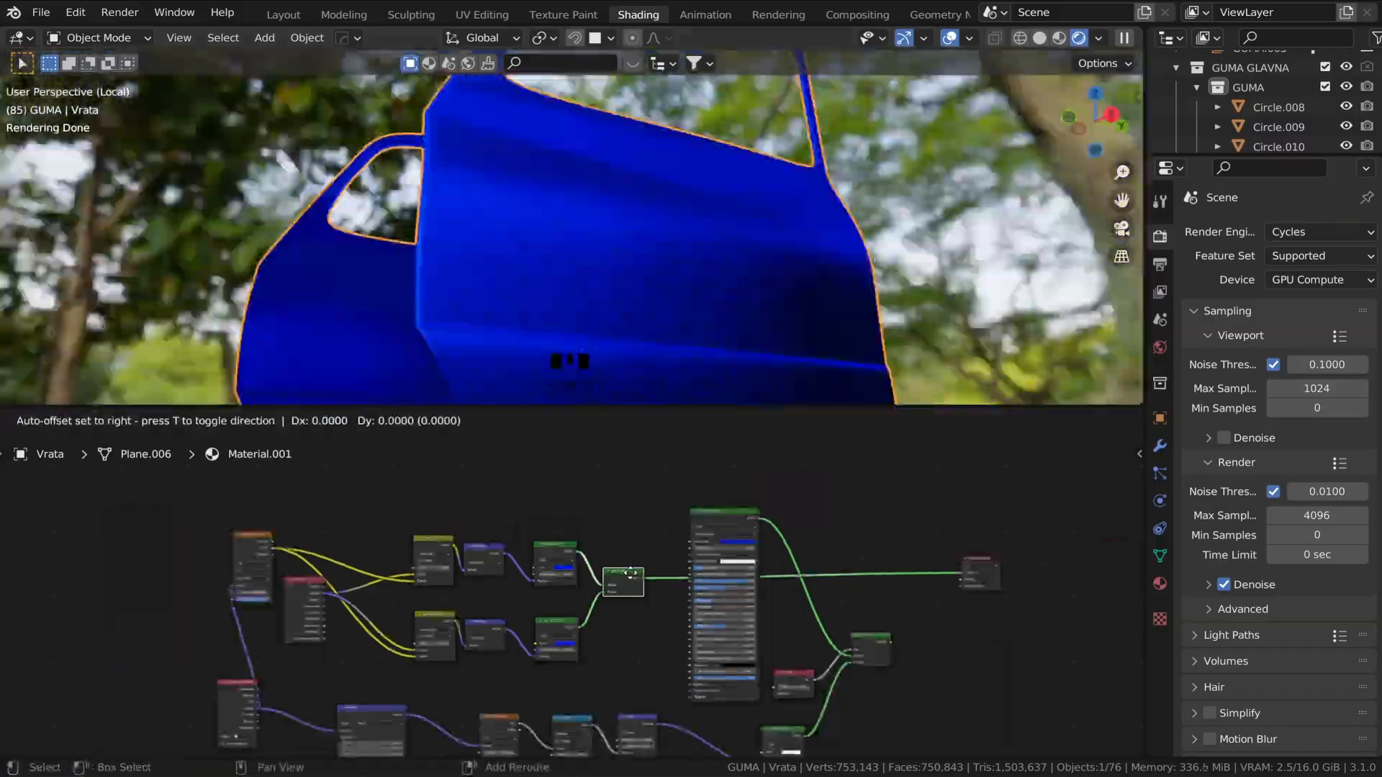
- Duplicate the Add Shader node and place the copy between the Principled BSDF and the Material Output
drag(619, 540, 800, 540)
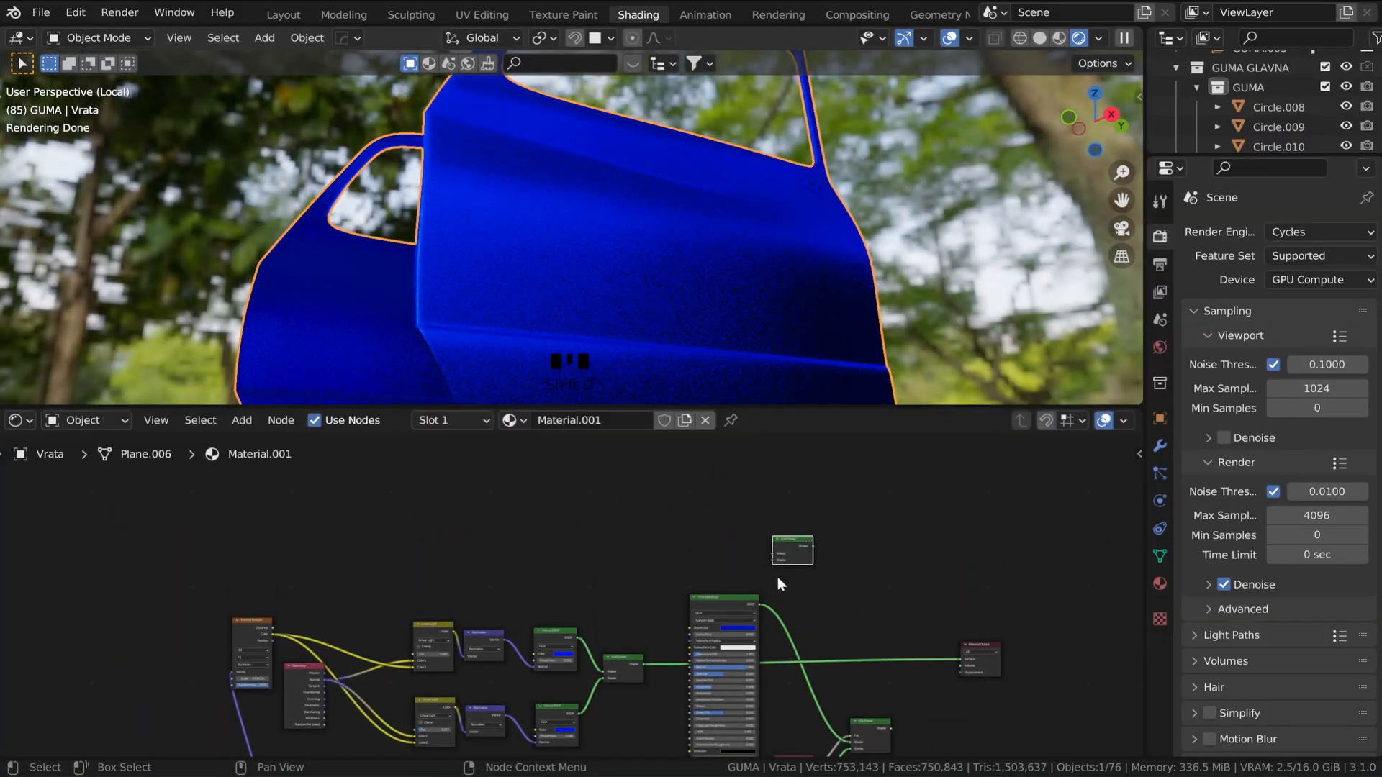
scroll(724, 562, up, 3)
middle_drag(724, 562, 524, 511)
scroll(567, 558, up, 5)
middle_drag(568, 468, 608, 483)
scroll(476, 507, down, 4)
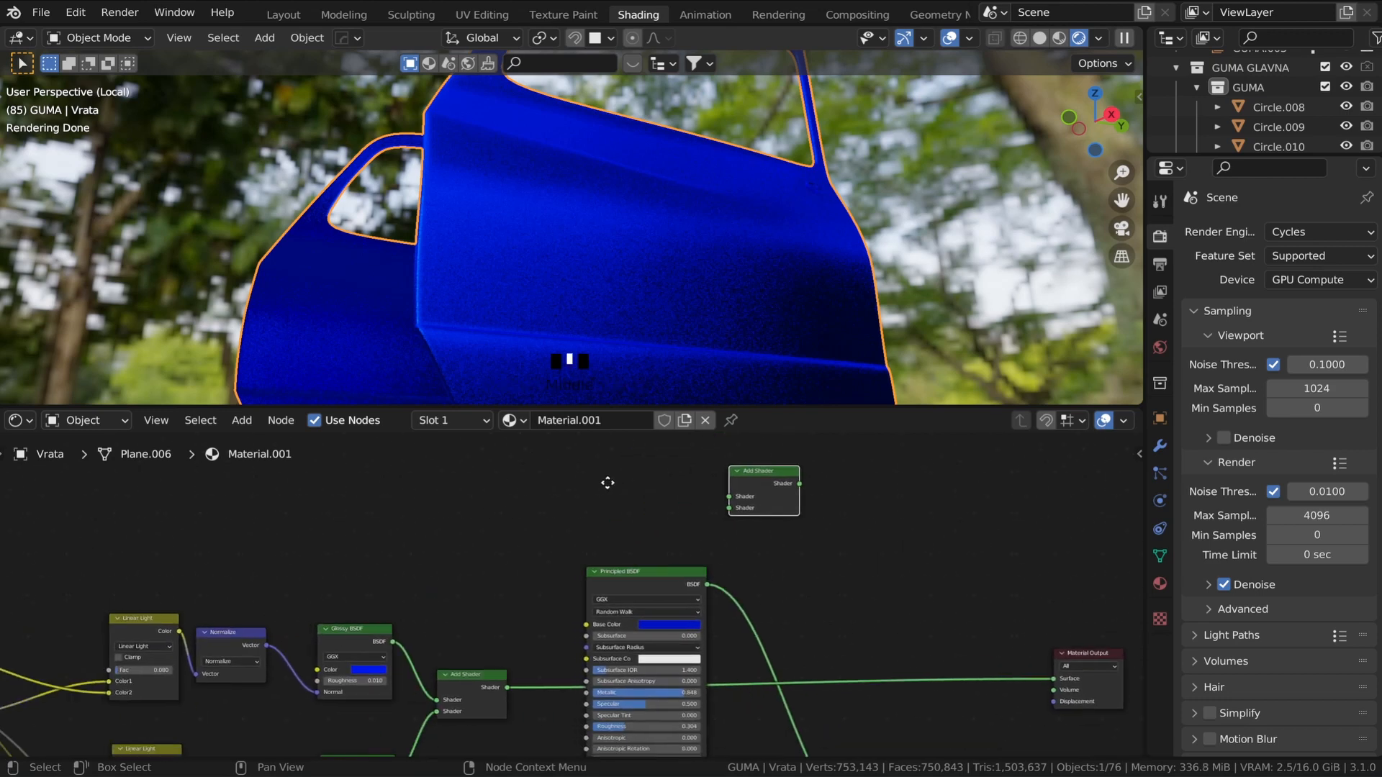
drag(761, 474, 929, 596)
- Feed the Mix Shader and the flakes' Add Shader into the duplicated Add Shader, connect it to the Material Output and inspect the paint
middle_drag(738, 602, 559, 481)
drag(754, 676, 718, 496)
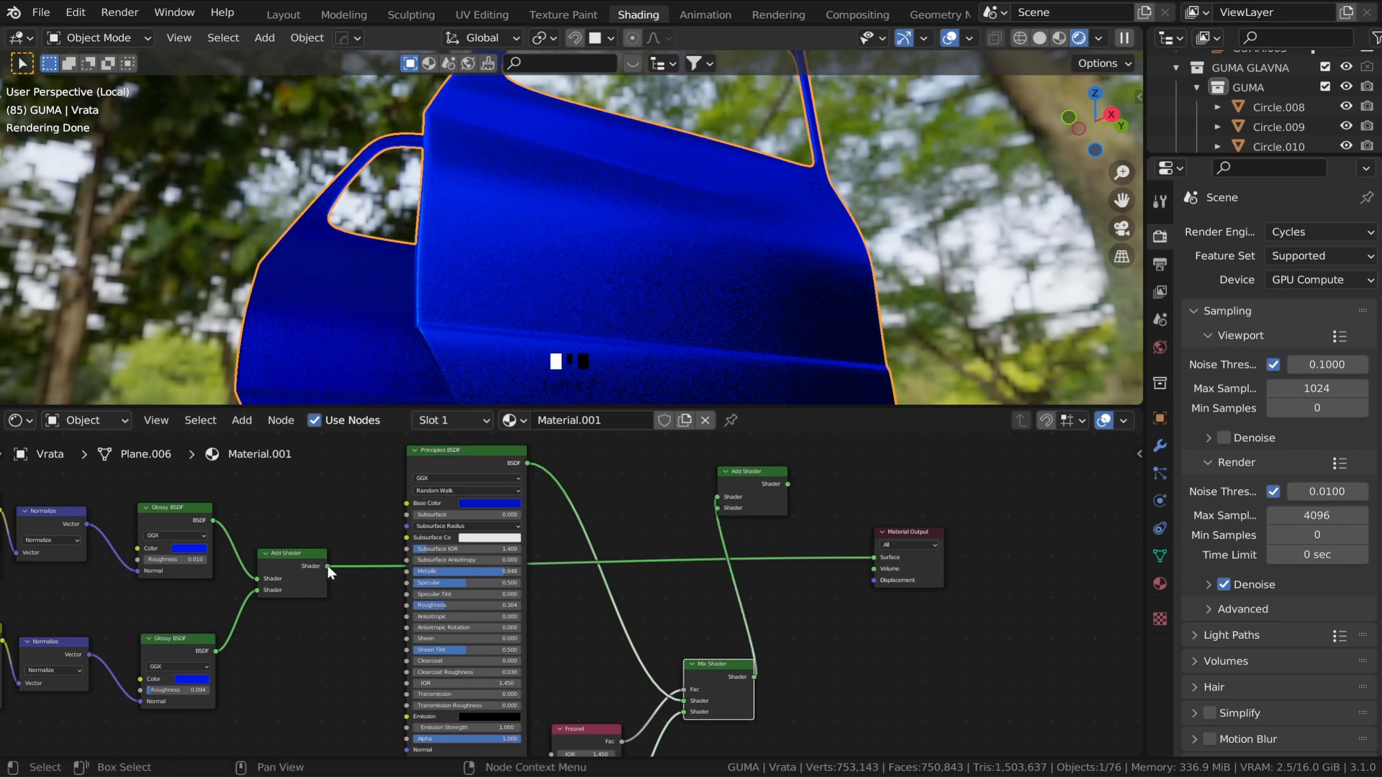
drag(328, 568, 718, 508)
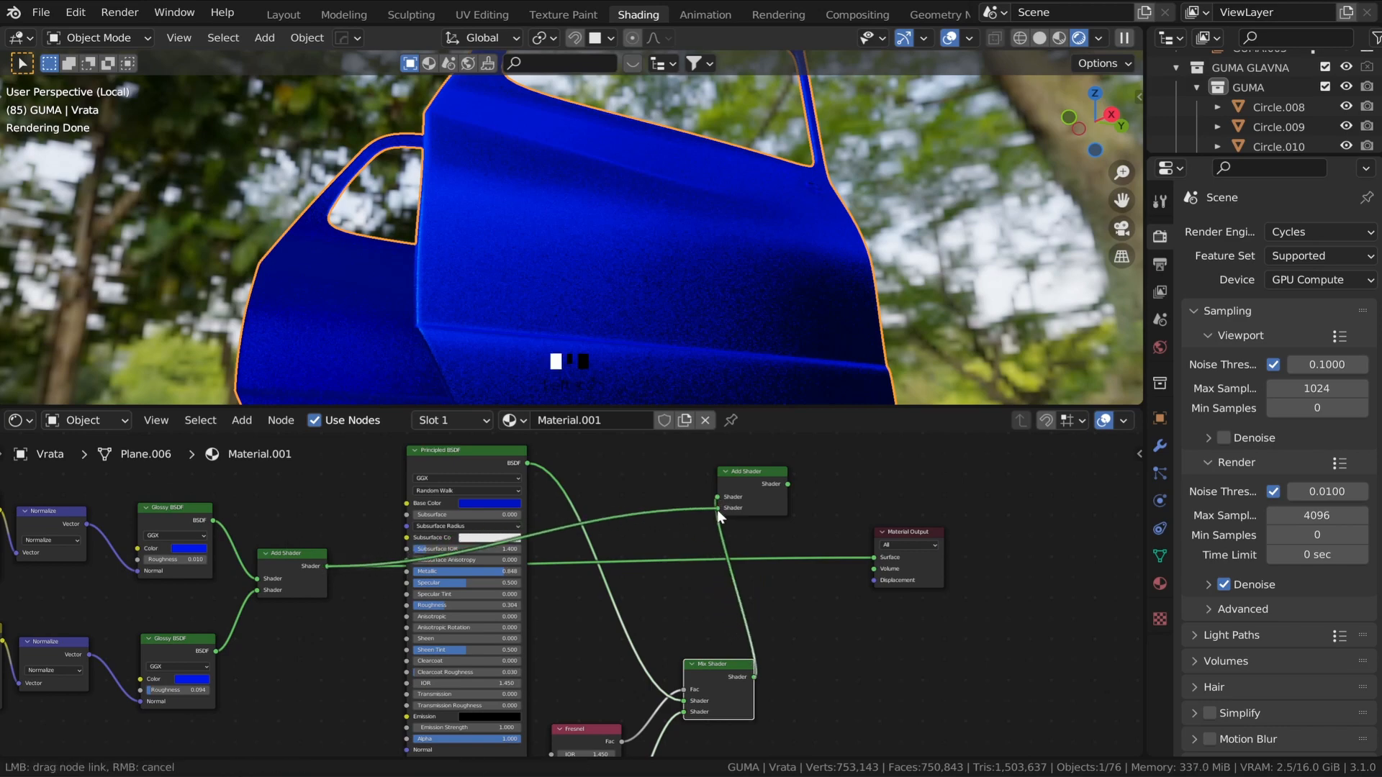
ctrl+shift+click(745, 471)
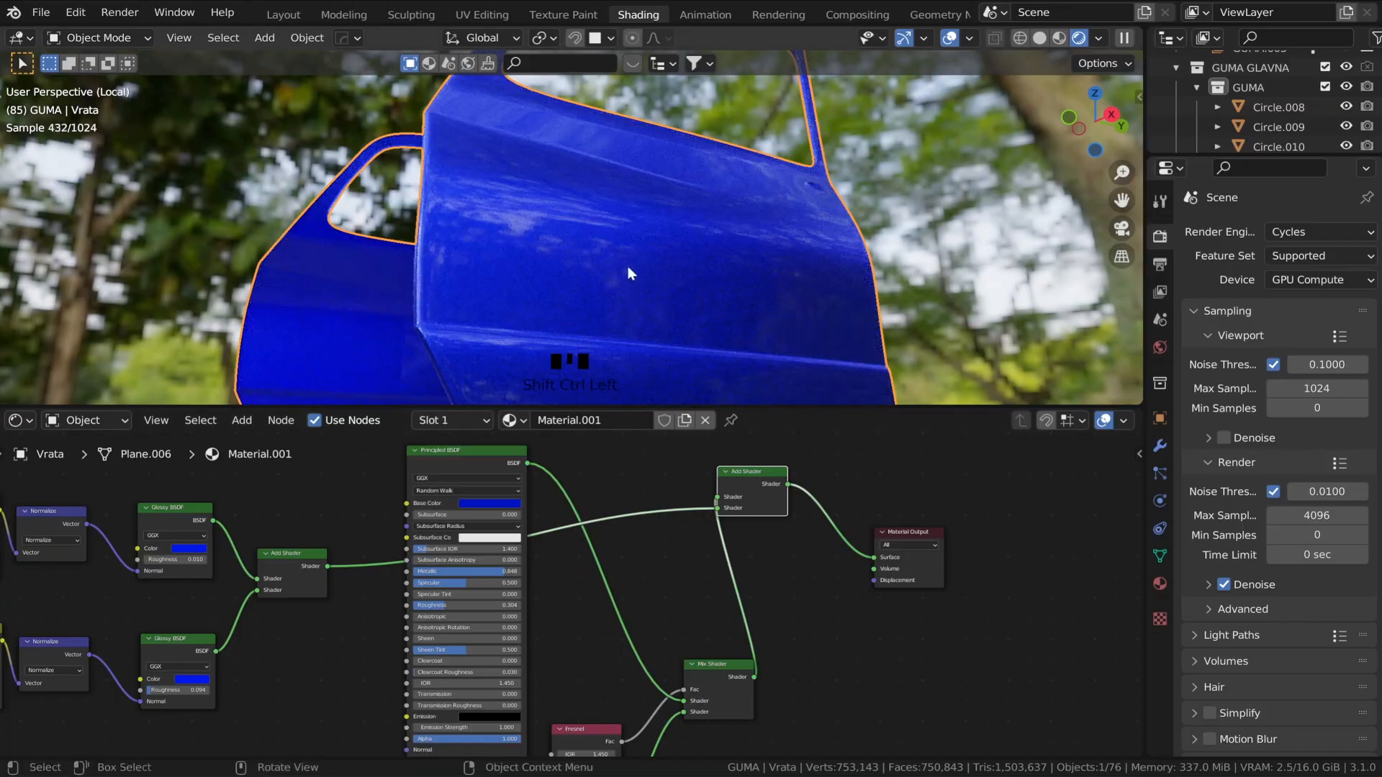
scroll(635, 266, up, 5)
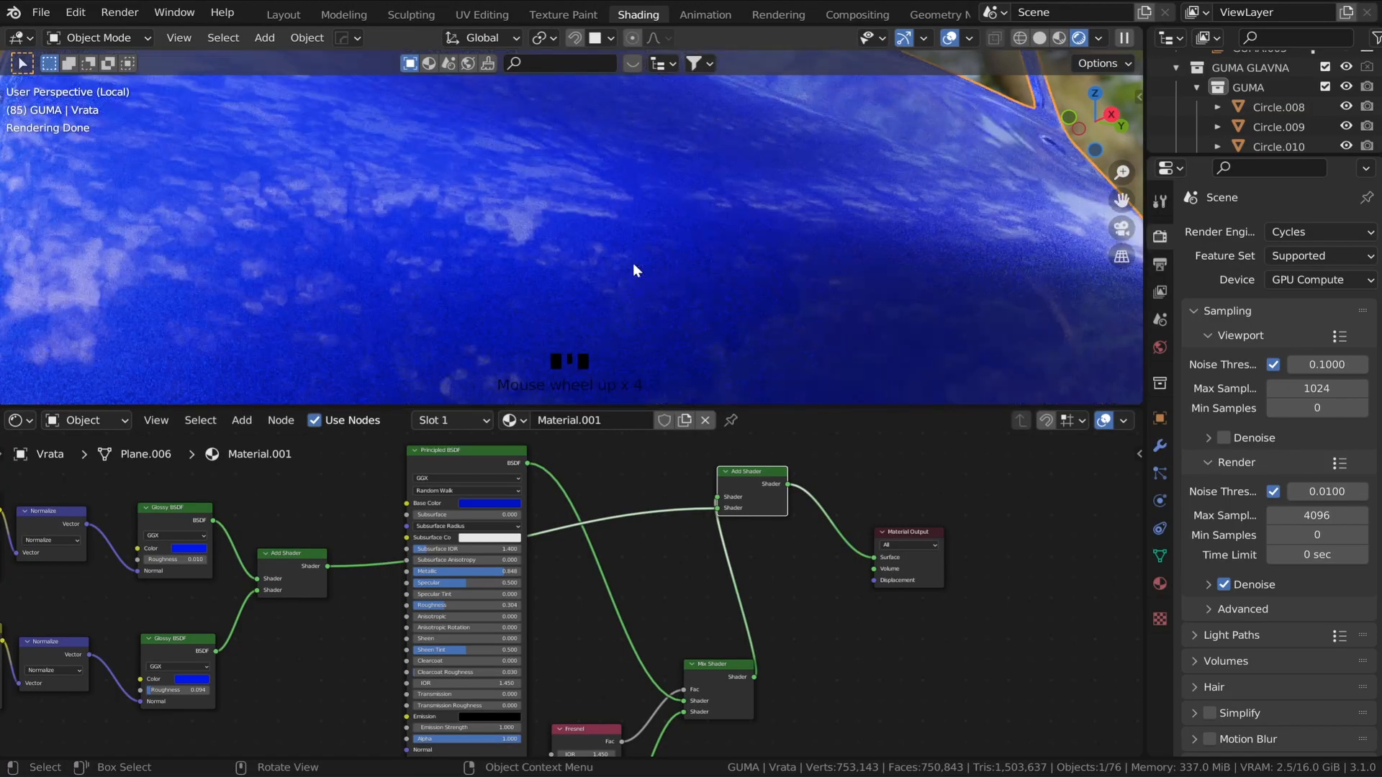
middle_drag(632, 263, 597, 308)
scroll(435, 326, down, 3)
scroll(599, 307, up, 2)
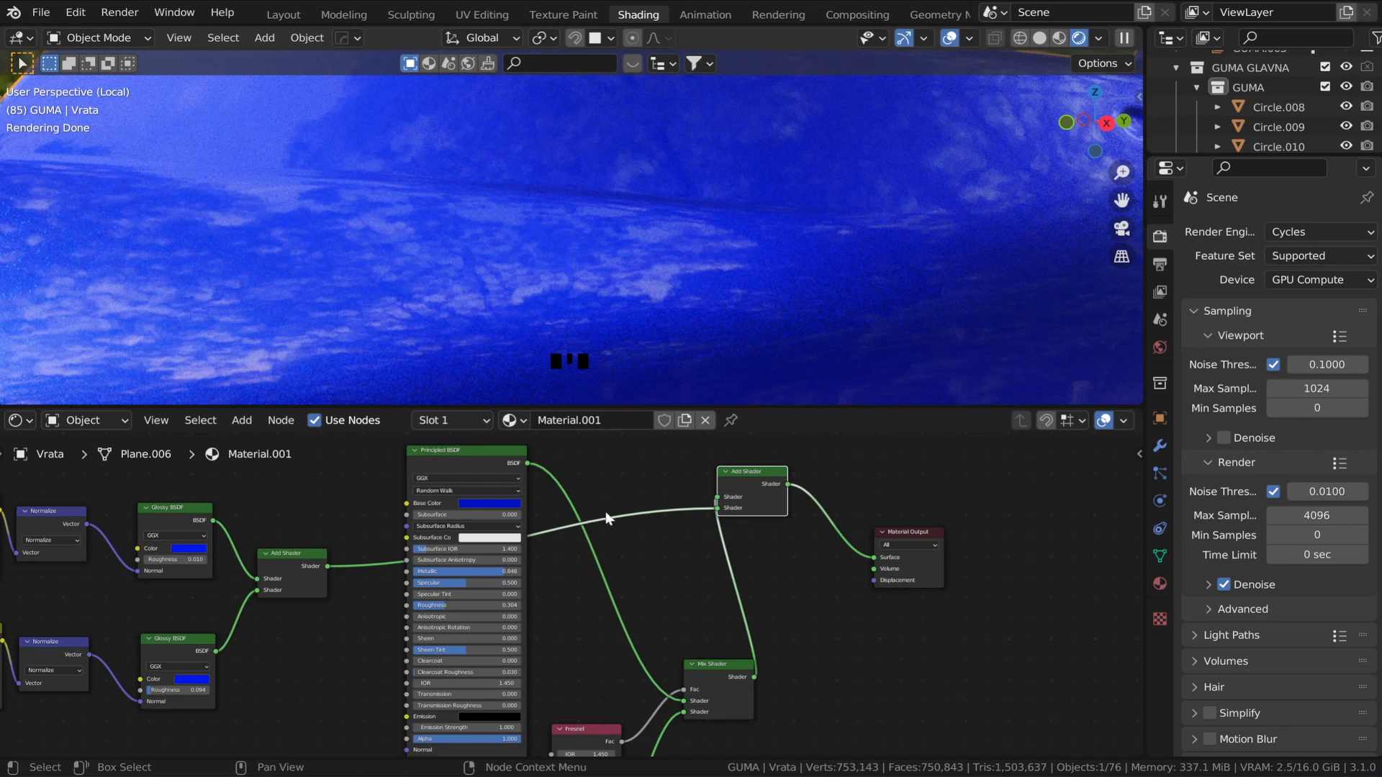
scroll(614, 122, down, 2)
scroll(629, 473, down, 1)
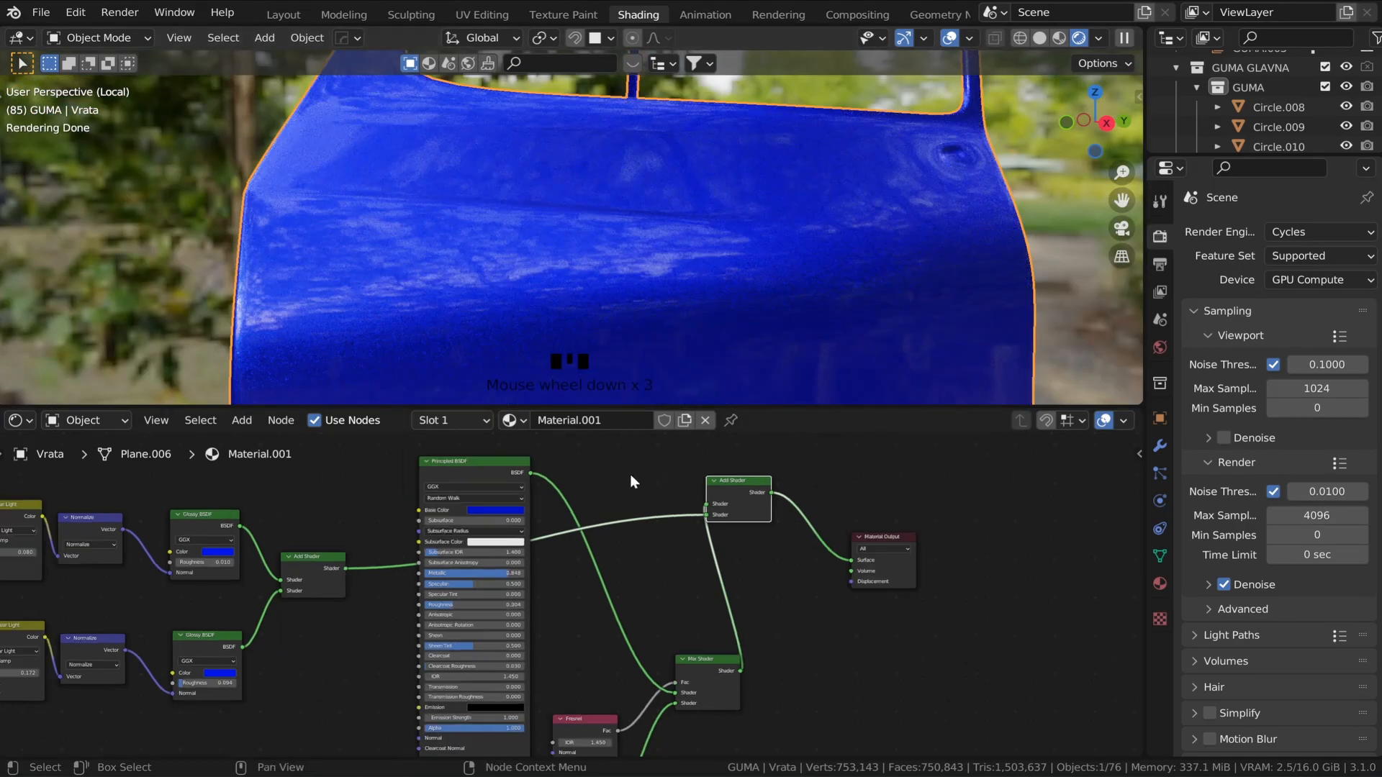
- Rearrange the Mix Shader and Principled BSDF nodes, and move the flakes' Add Shader above the Principled BSDF
drag(686, 659, 589, 601)
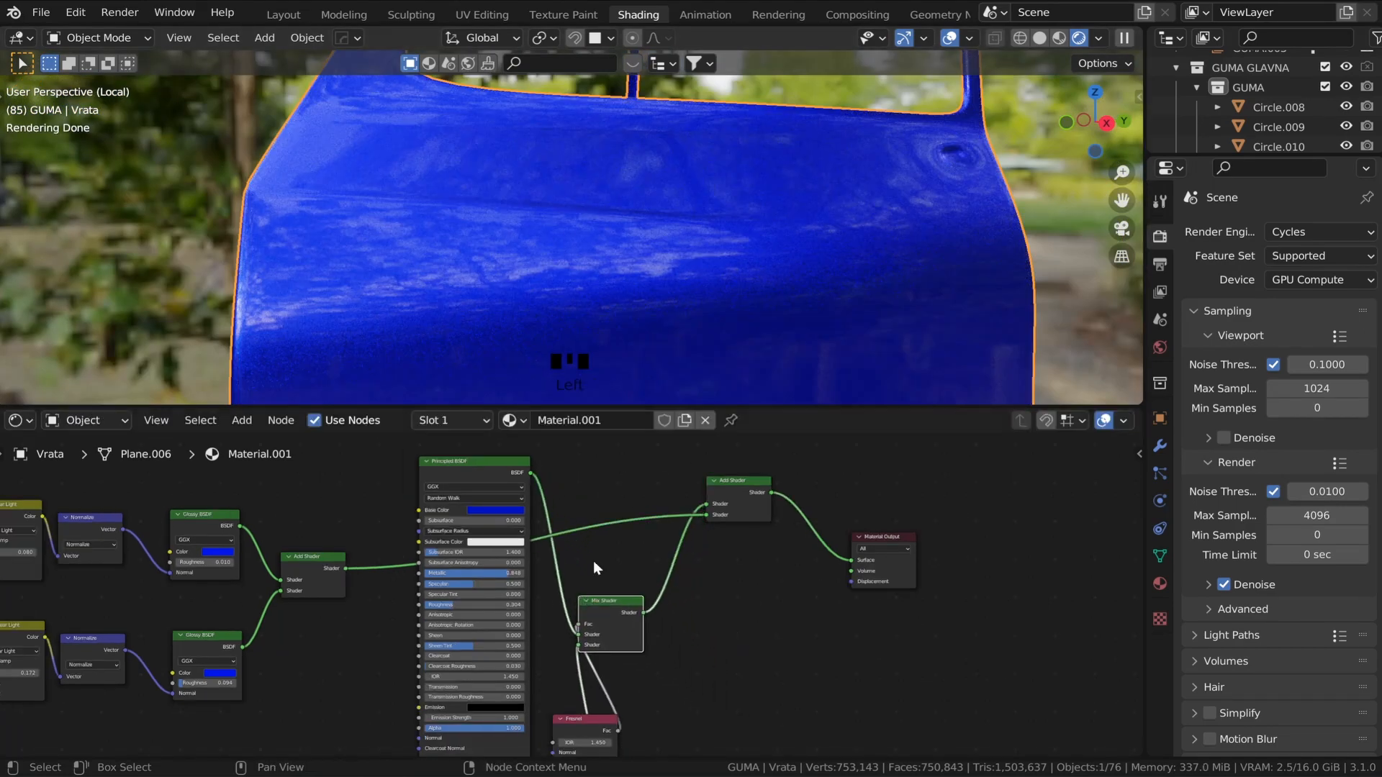
scroll(439, 239, up, 2)
middle_drag(439, 240, 493, 236)
scroll(492, 236, up, 2)
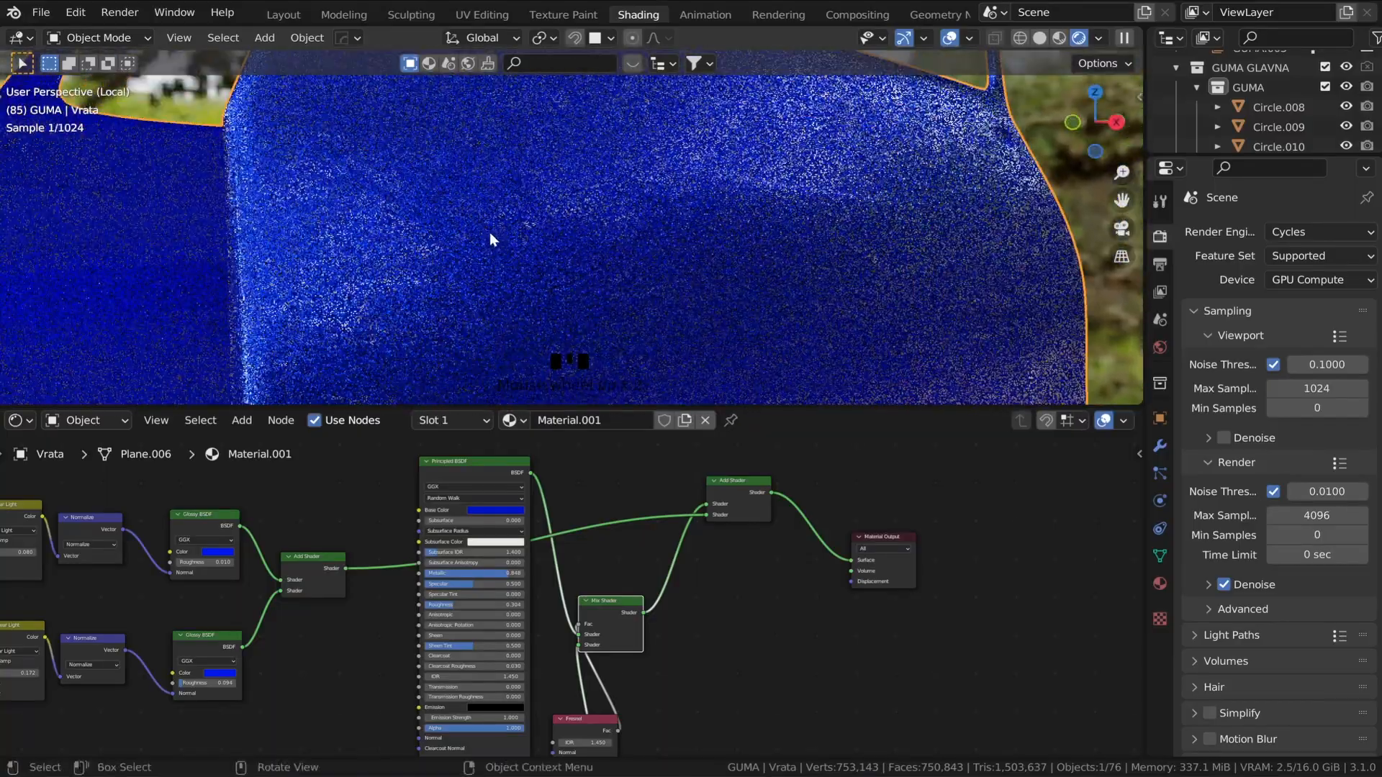
scroll(490, 238, up, 1)
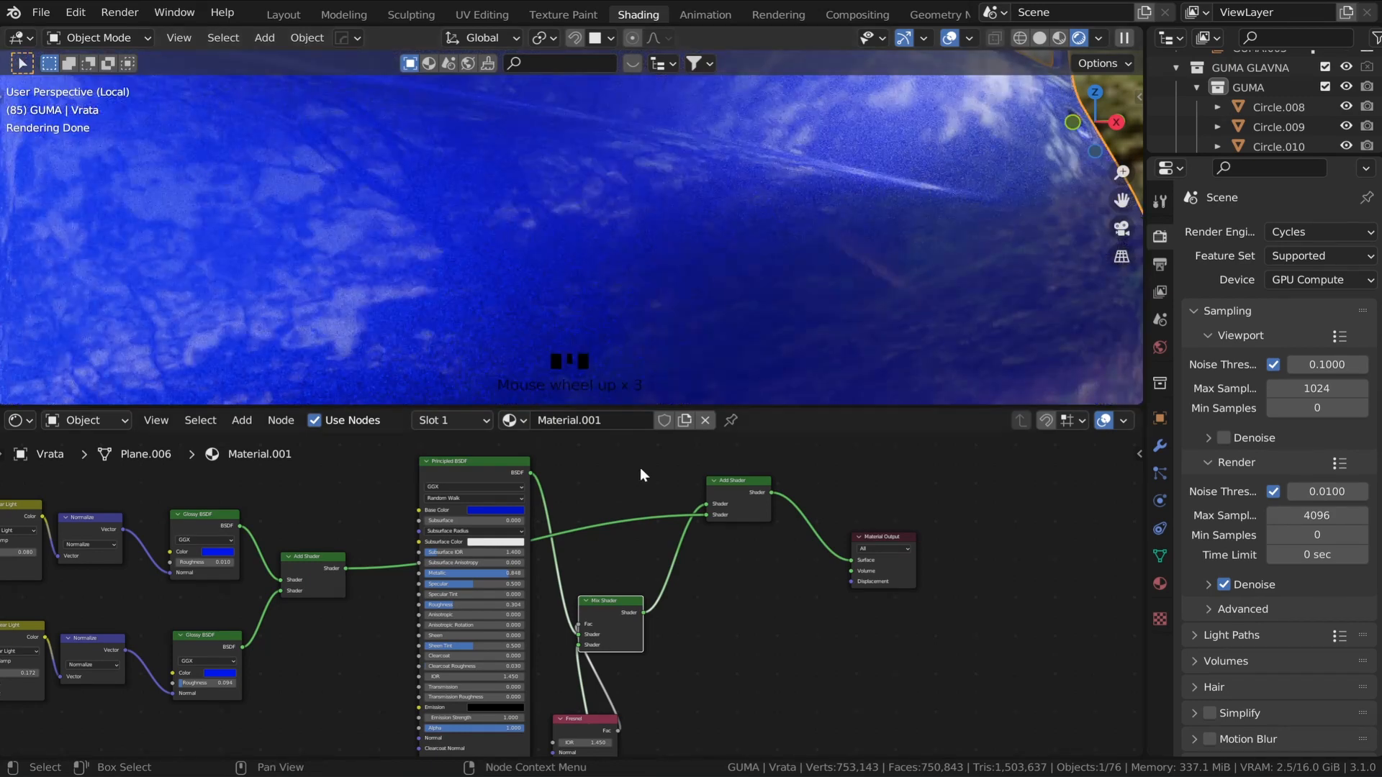
drag(493, 477, 458, 477)
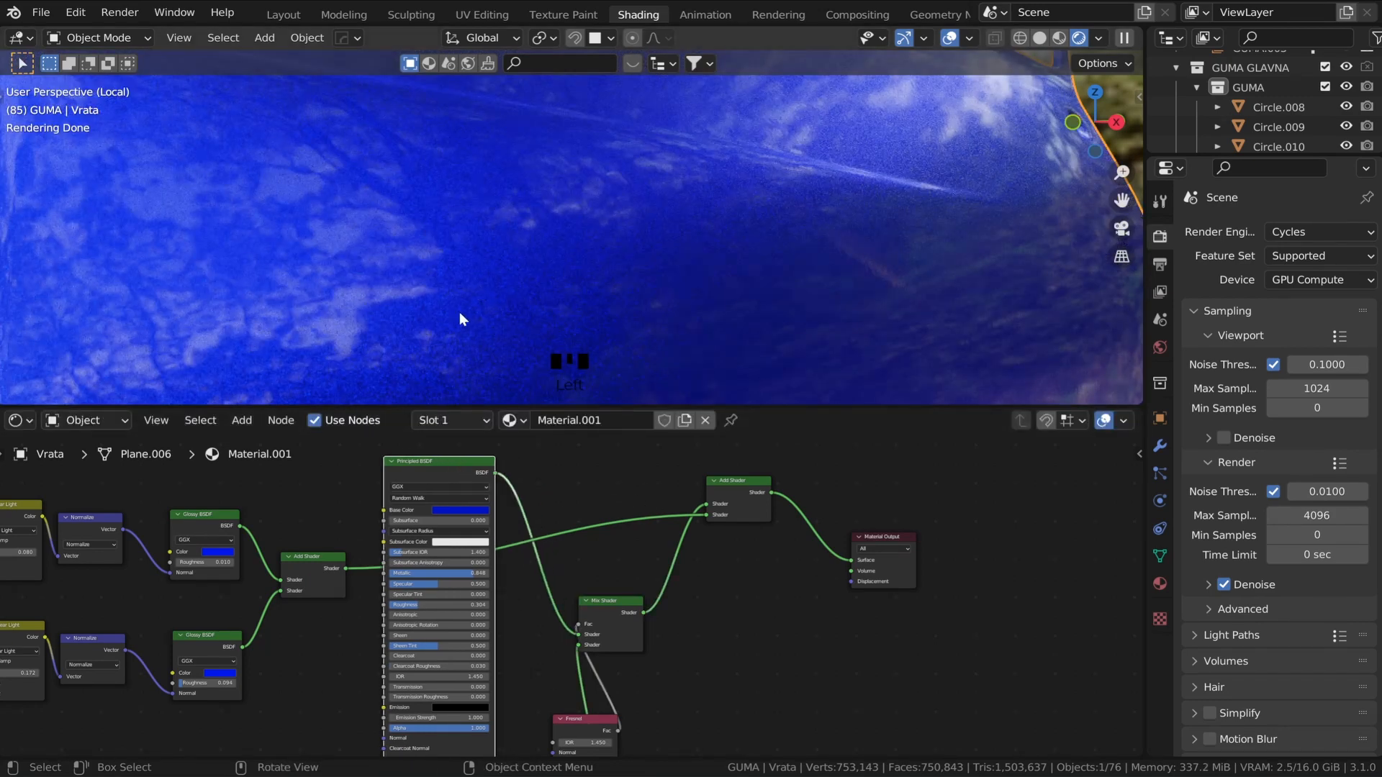
scroll(633, 476, down, 2)
middle_drag(639, 475, 696, 526)
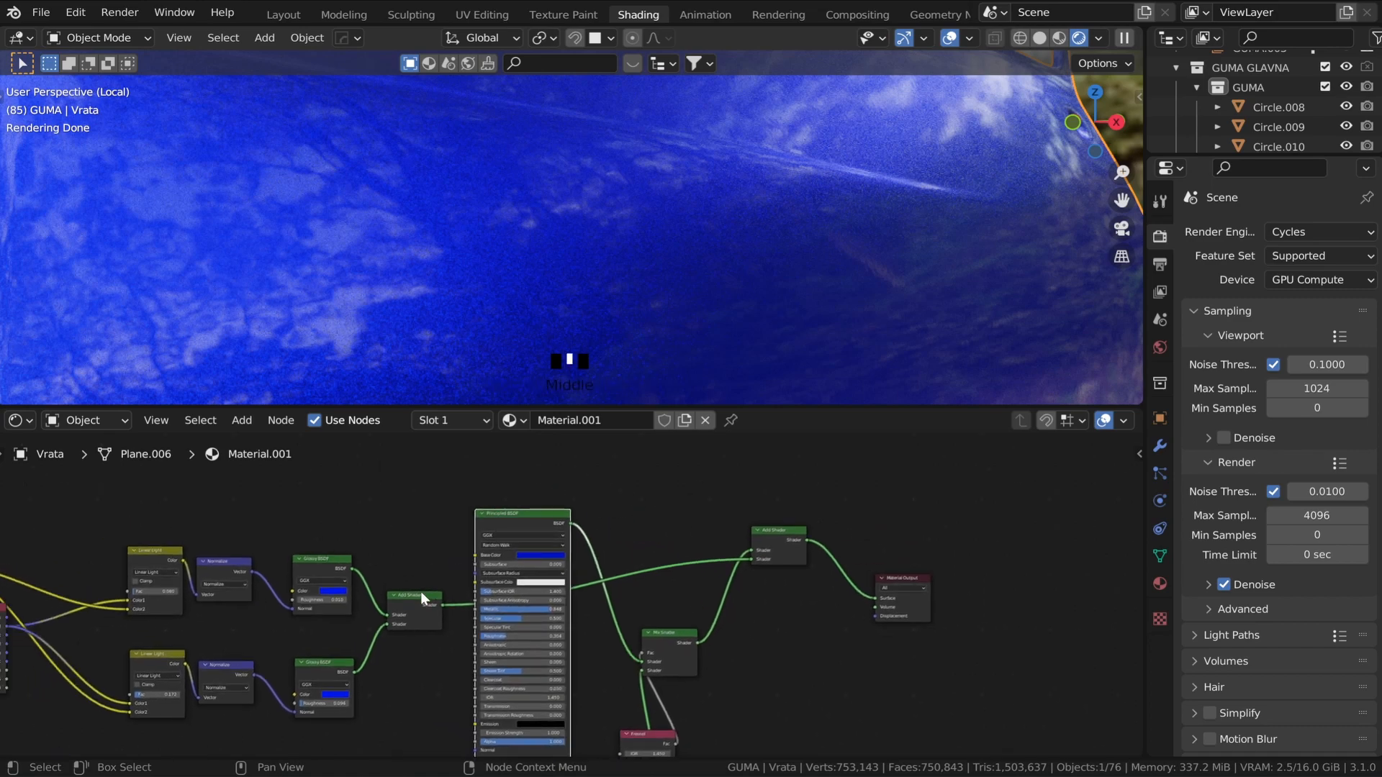
drag(420, 592, 479, 547)
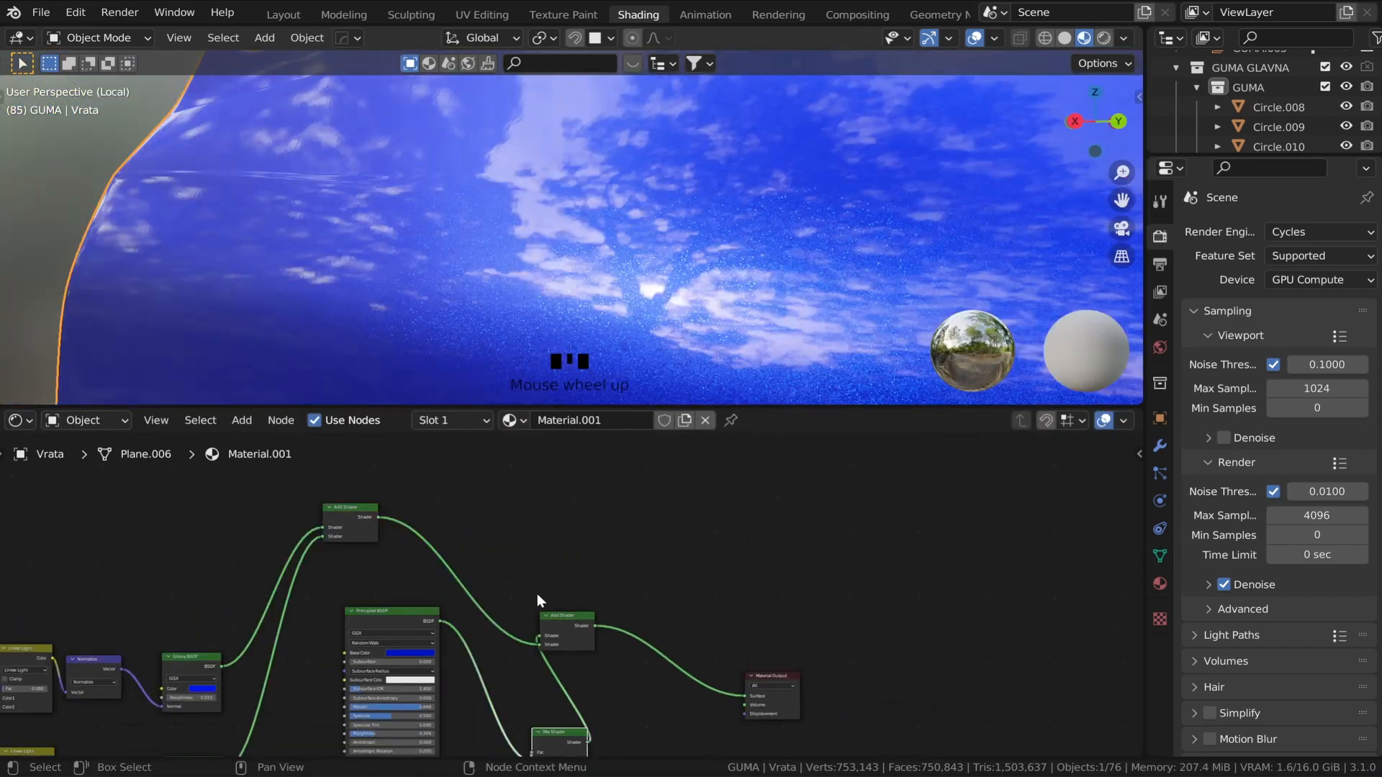
- Add a Mix Shader after the flakes' Add Shader and connect that Add Shader to its first Shader input
middle_drag(537, 594, 584, 527)
scroll(504, 622, up, 4)
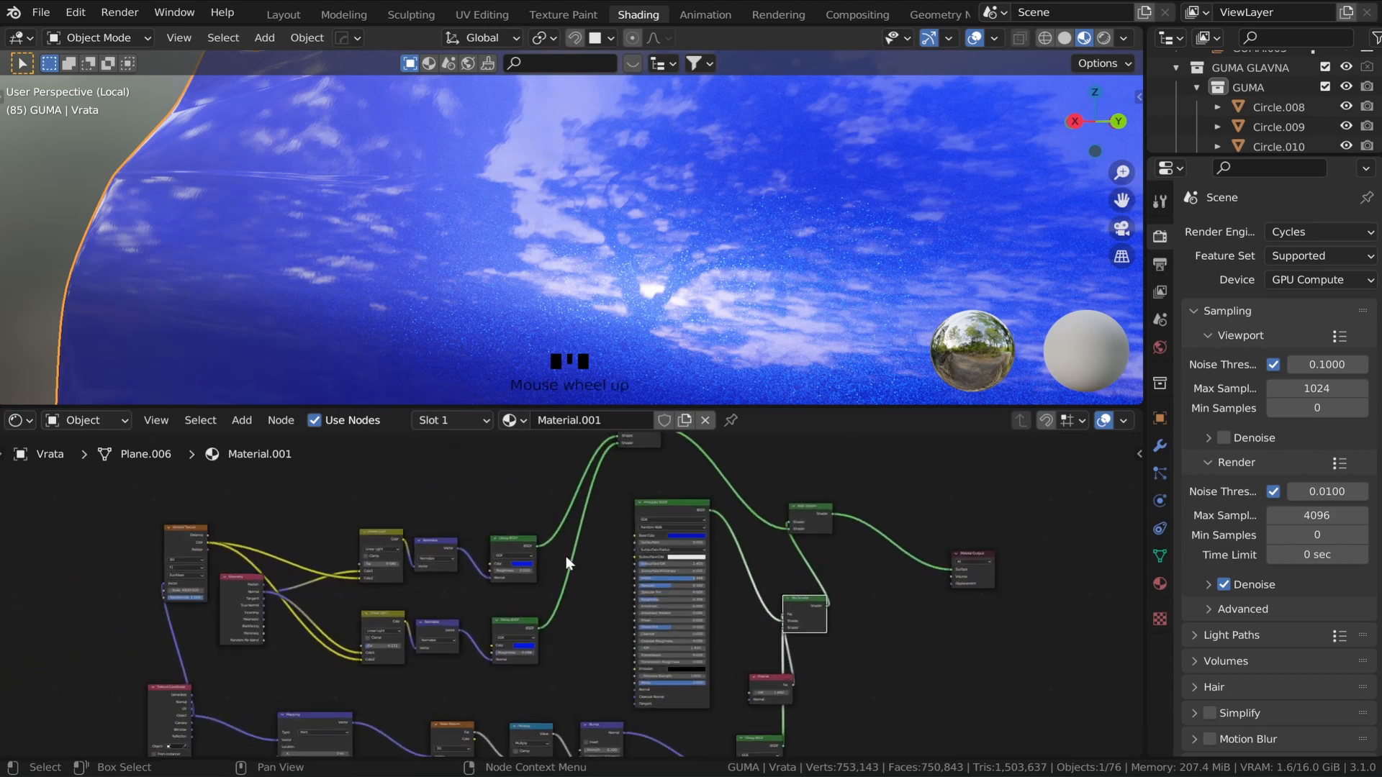
middle_drag(541, 591, 528, 599)
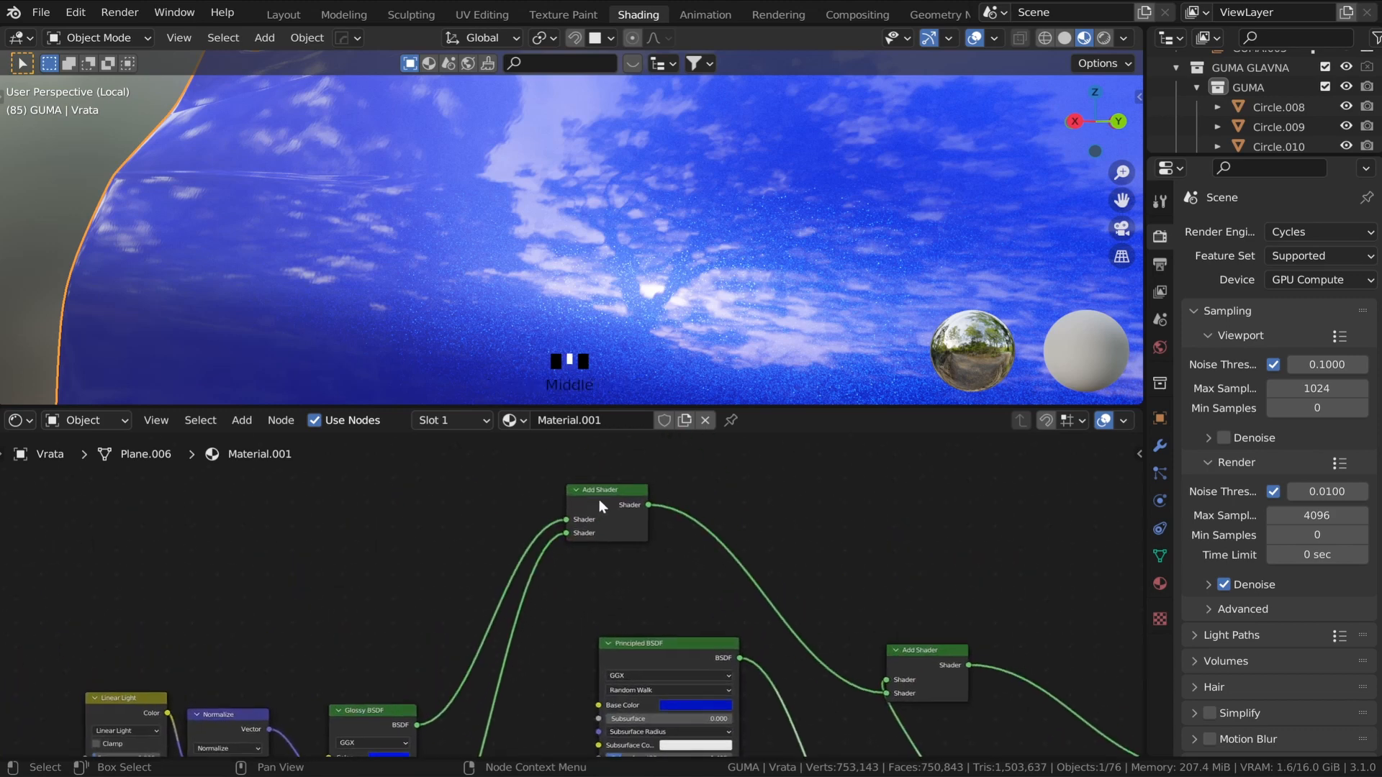
drag(599, 500, 547, 505)
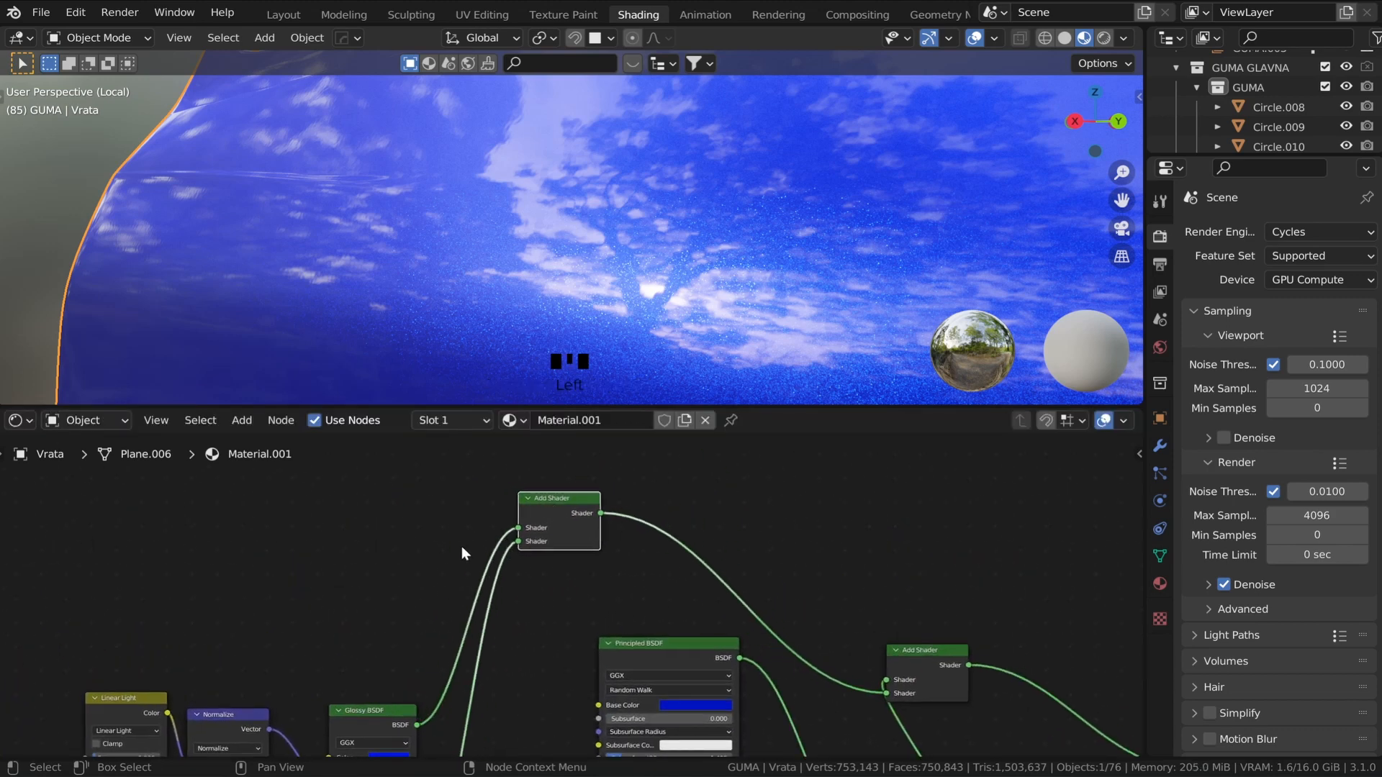
key(shift+a)
click(576, 506)
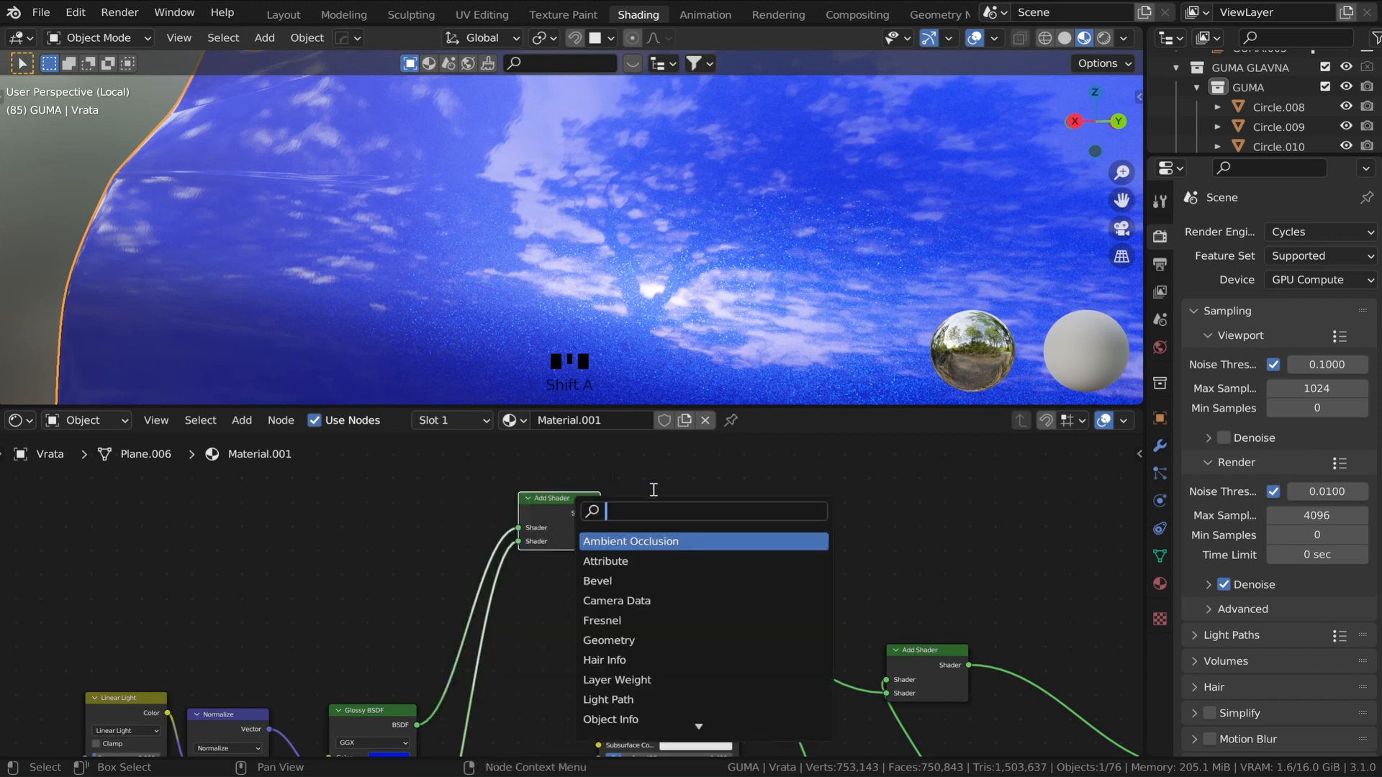
text(mix)
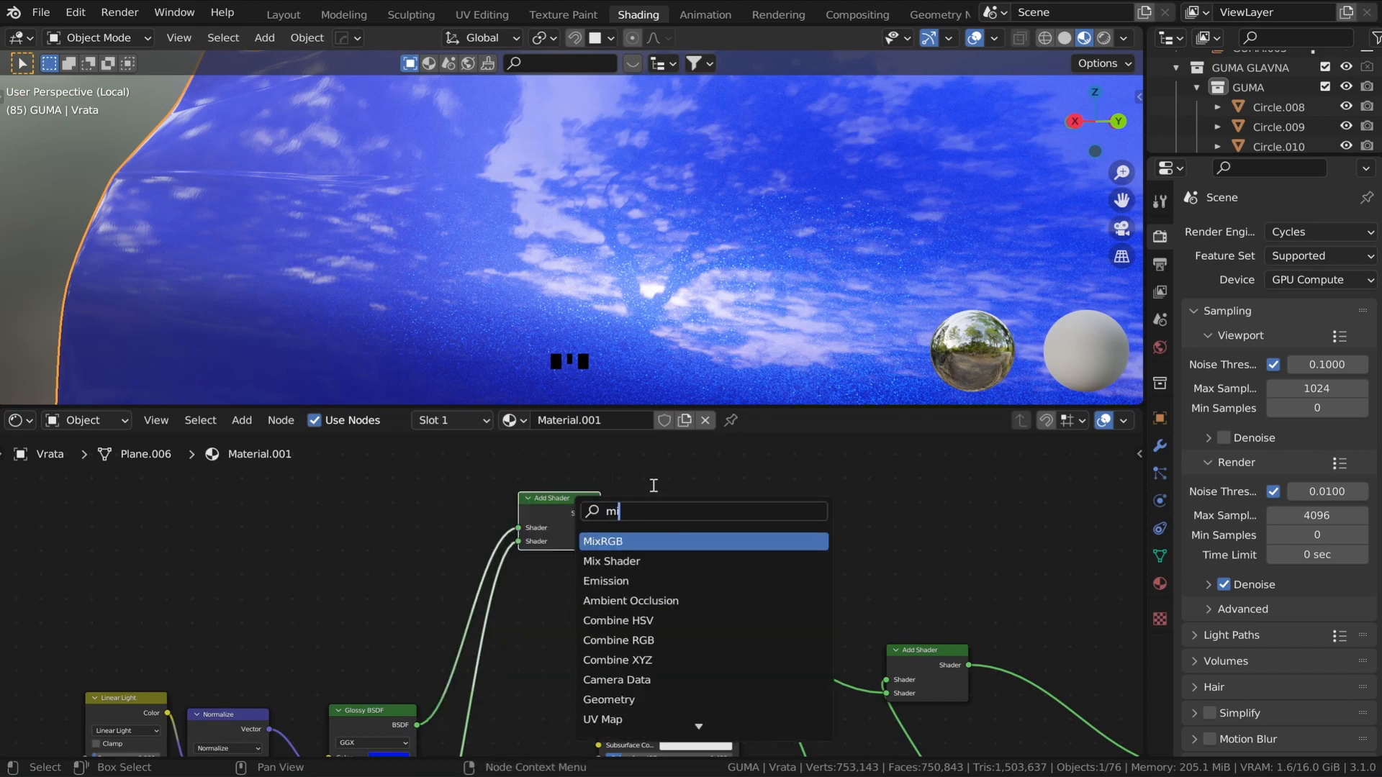
click(623, 562)
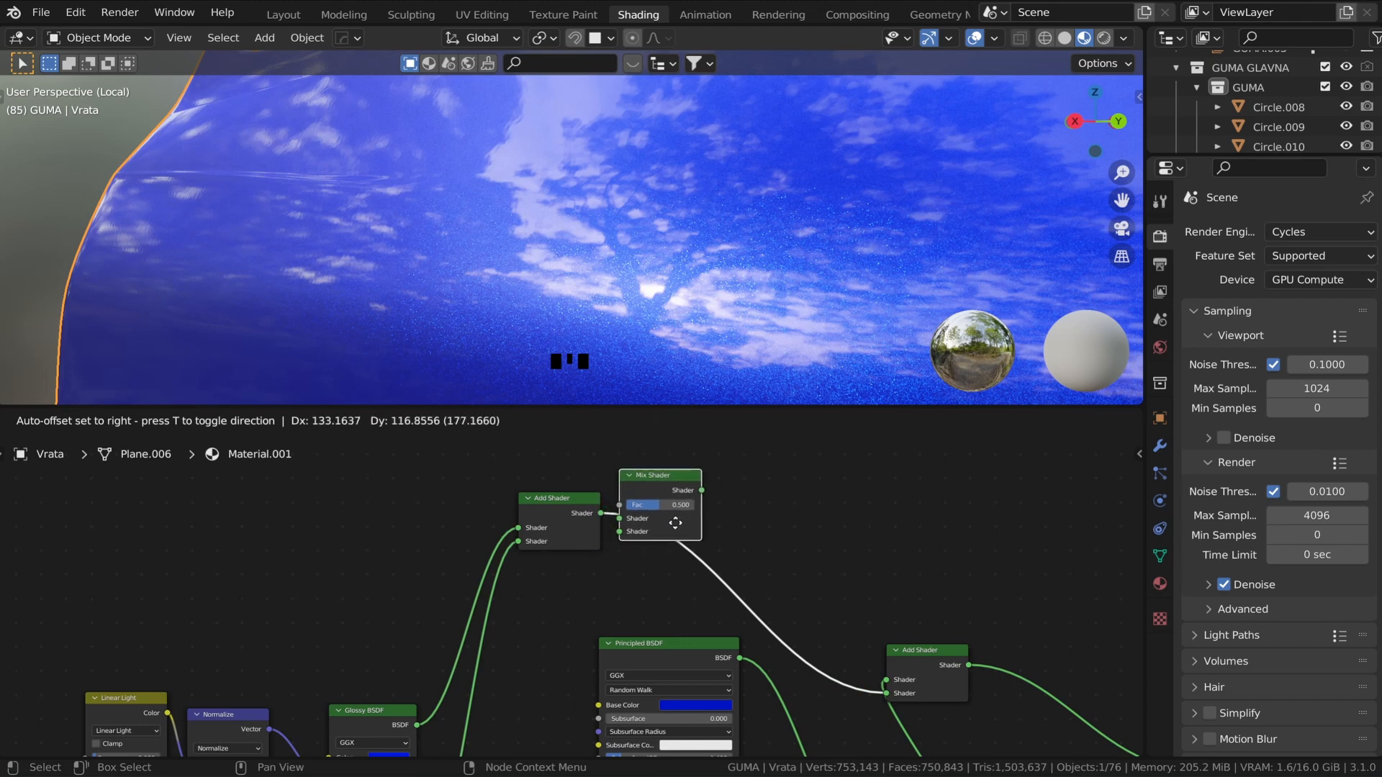
click(731, 506)
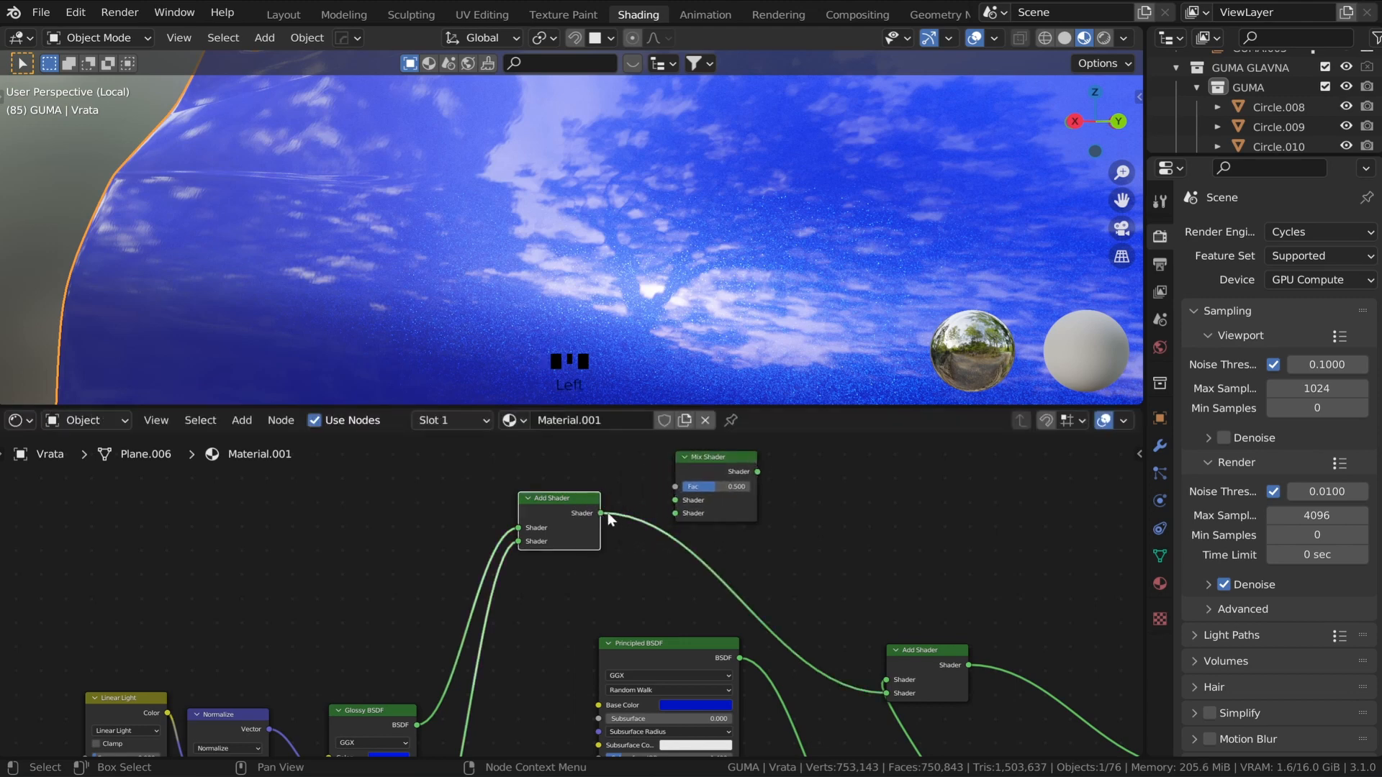
drag(601, 513, 671, 503)
- Add a Light Path node and place it above the flakes' Add Shader
middle_drag(598, 494, 520, 551)
key(shift+a)
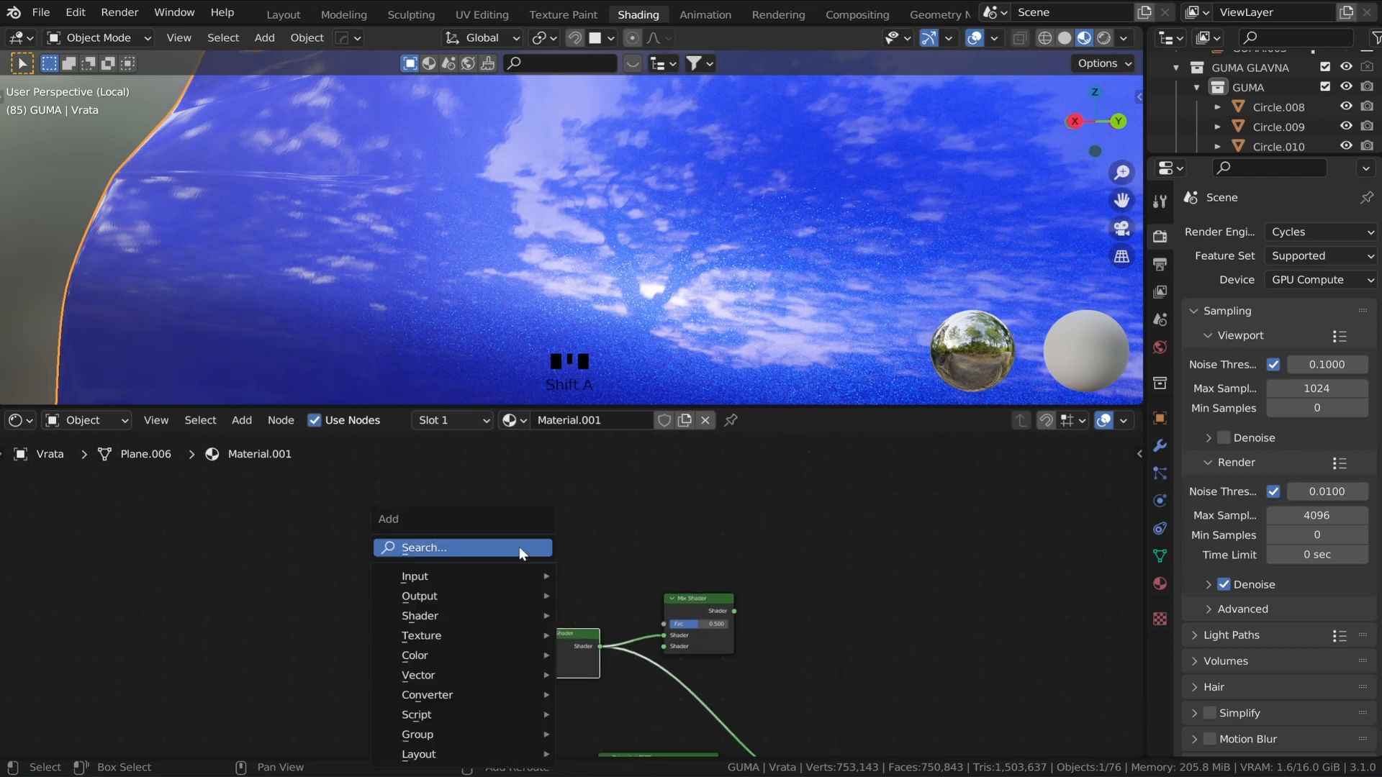
click(518, 544)
text(ligh)
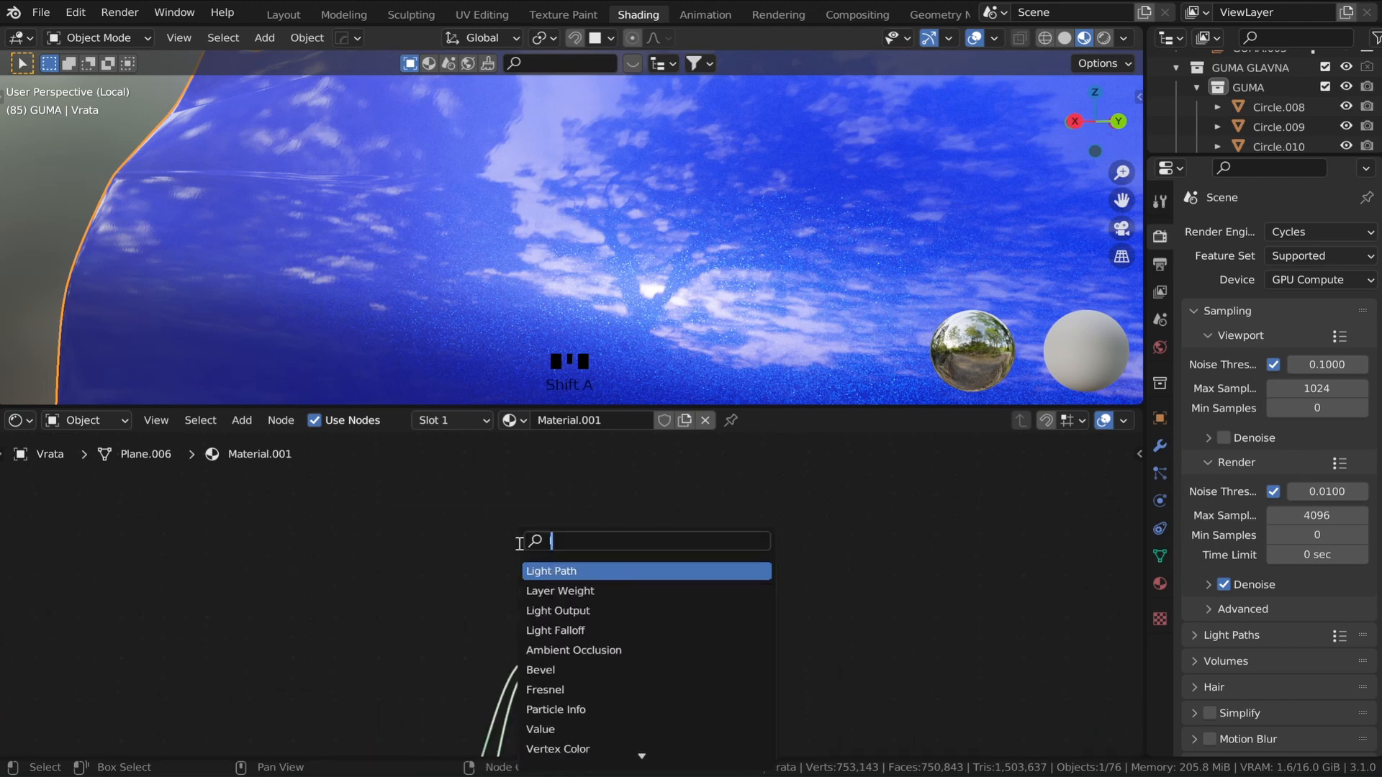
key(Return)
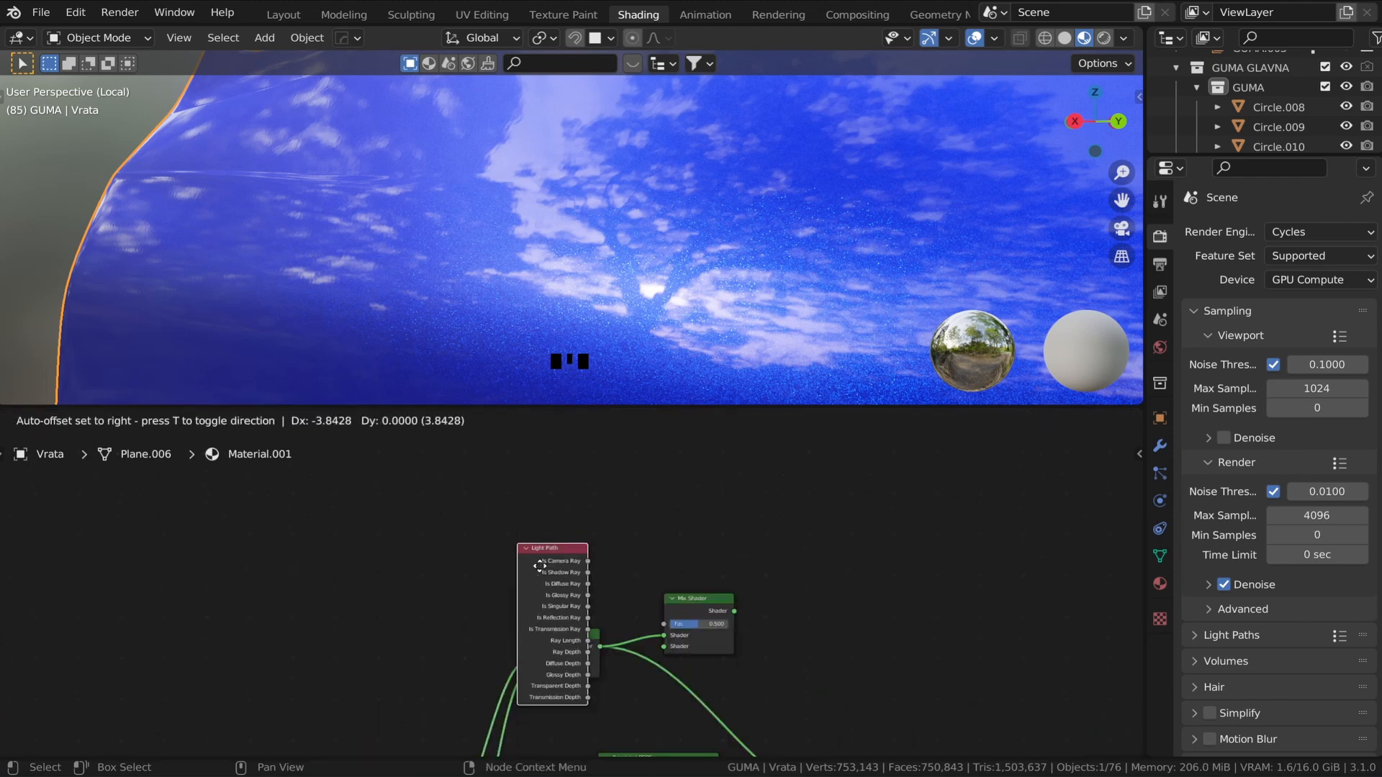
click(503, 509)
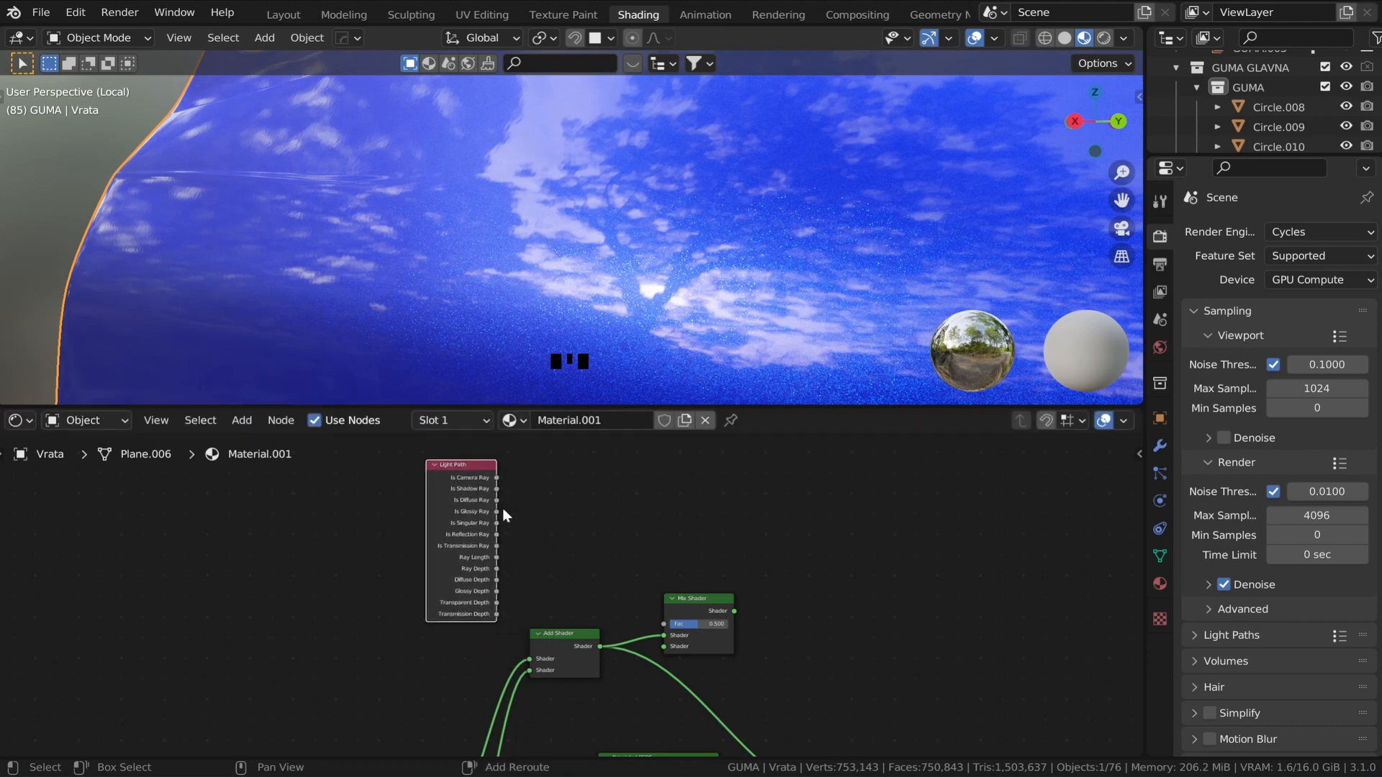
- Add a Math node beside the Light Path node and set its operation to Divide
key(shift+a)
click(503, 508)
text(math)
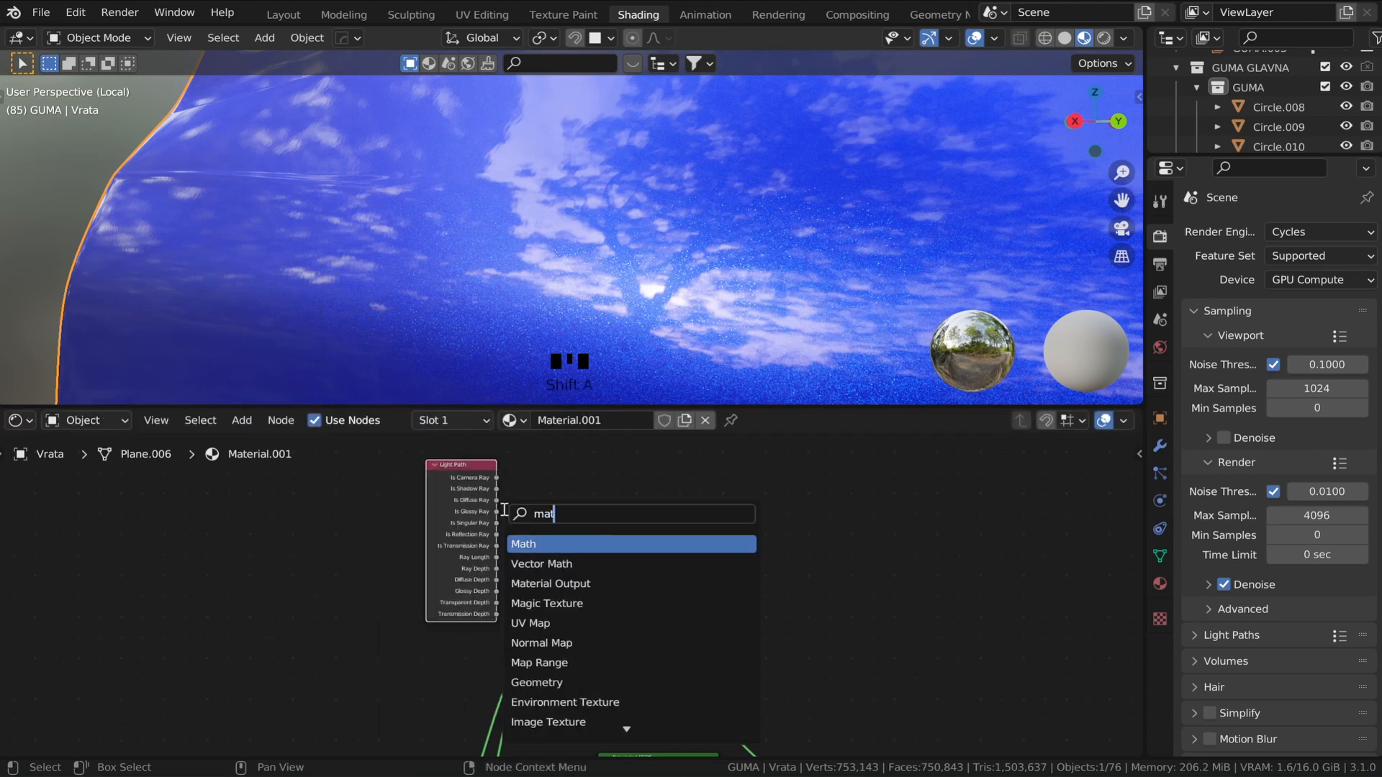
click(549, 540)
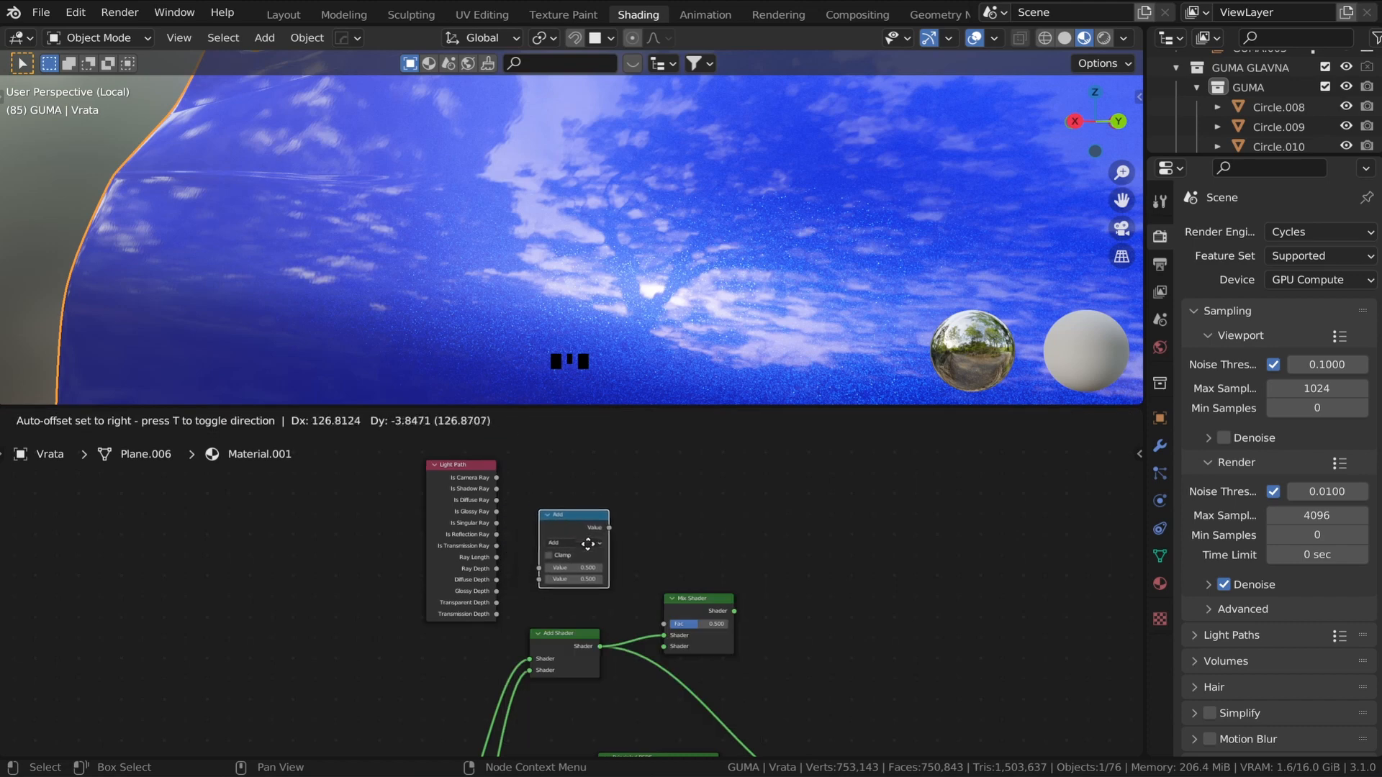
click(589, 547)
scroll(589, 547, up, 2)
click(560, 532)
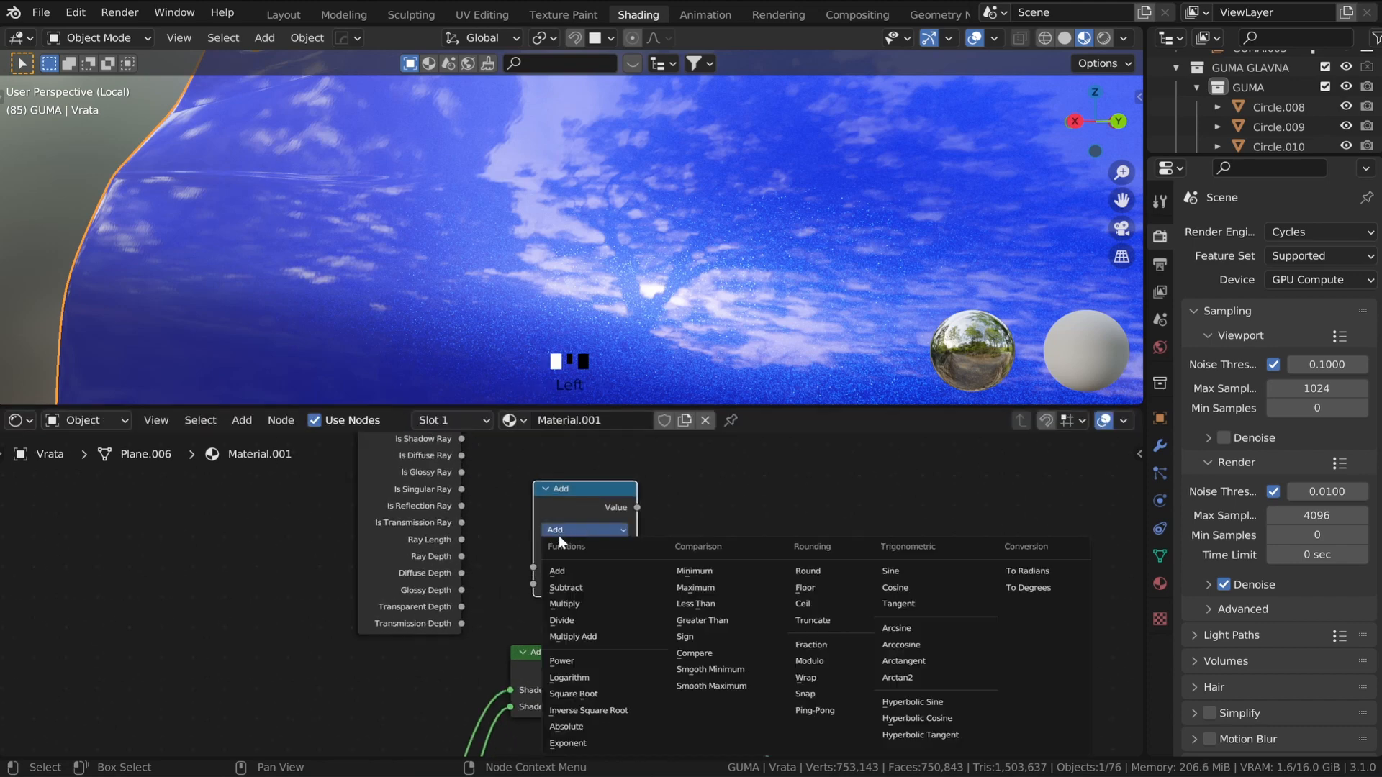
click(584, 619)
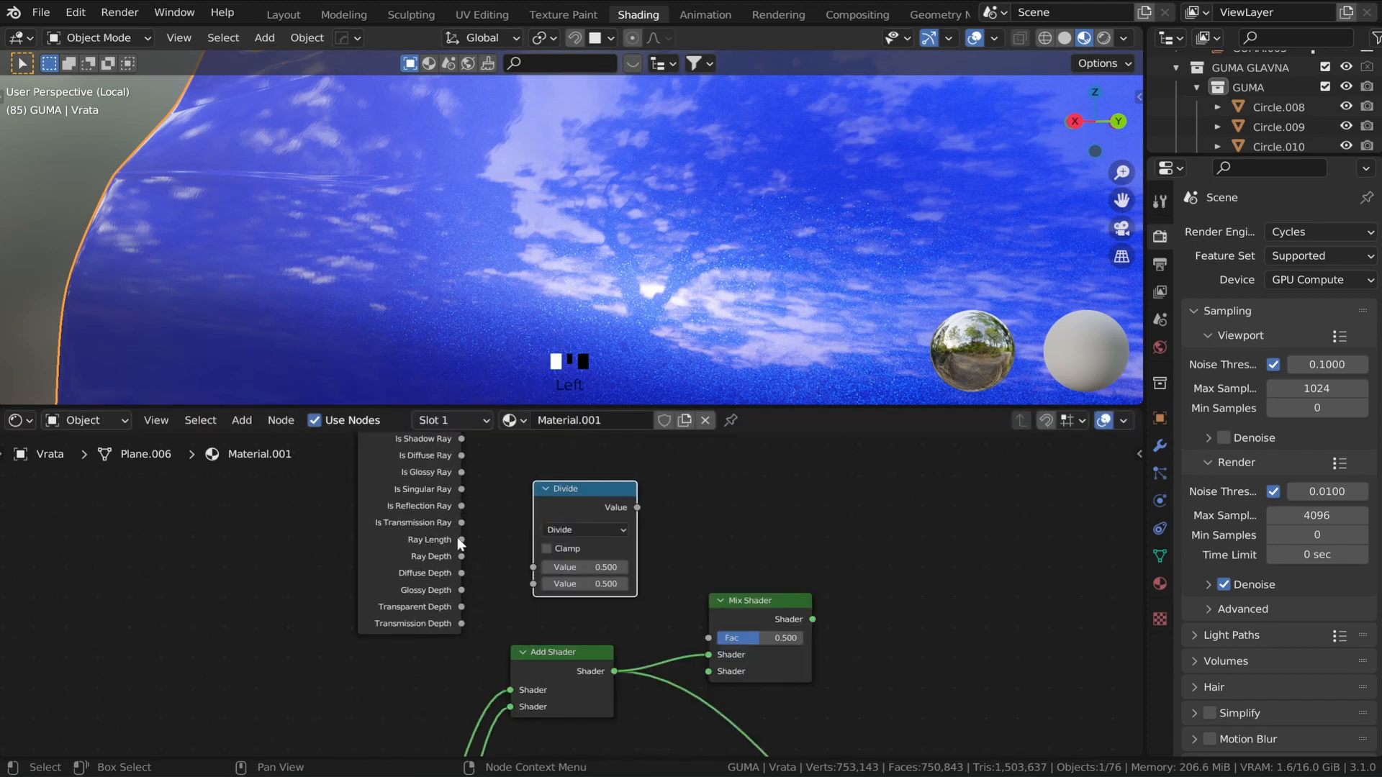
- Divide the Light Path's Ray Length by 2 and feed the result into the new Mix Shader's Fac
drag(461, 540, 531, 567)
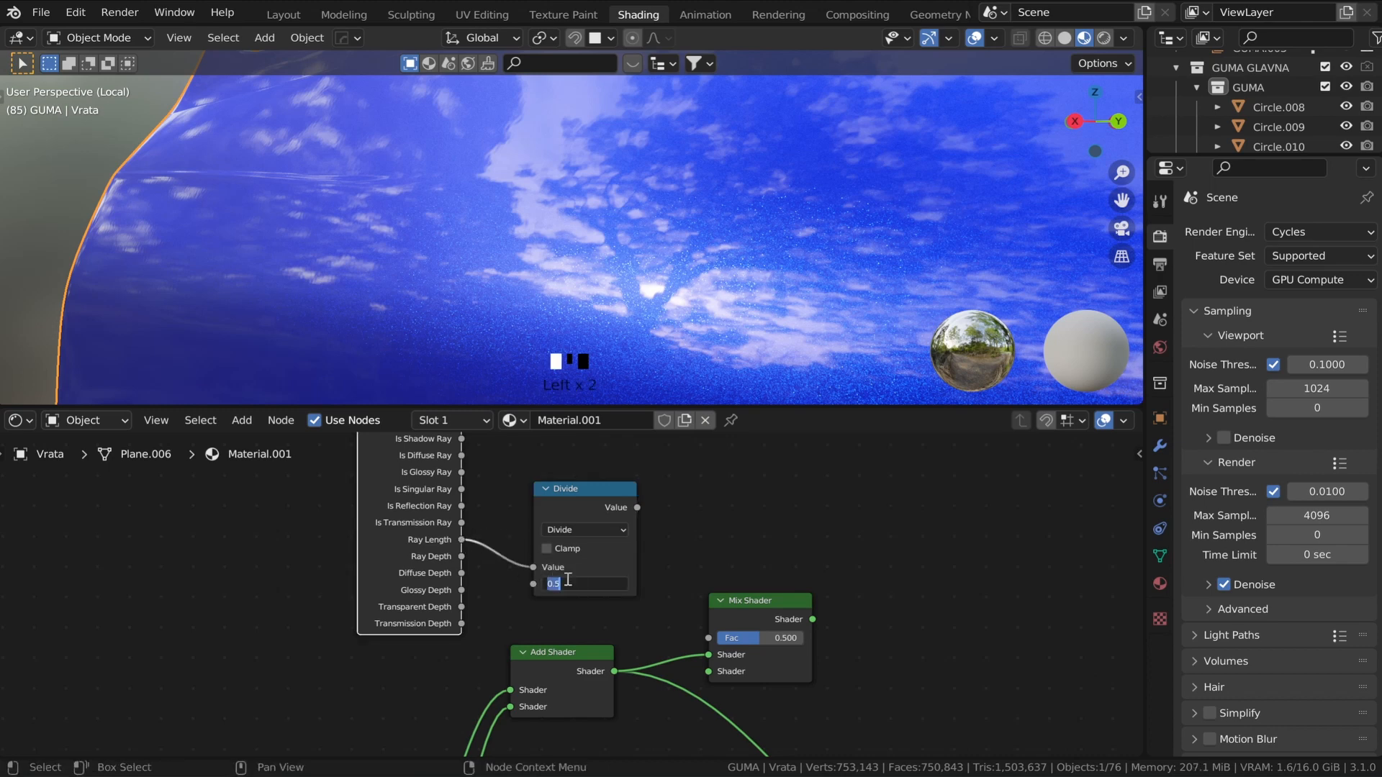
text(2)
key(Return)
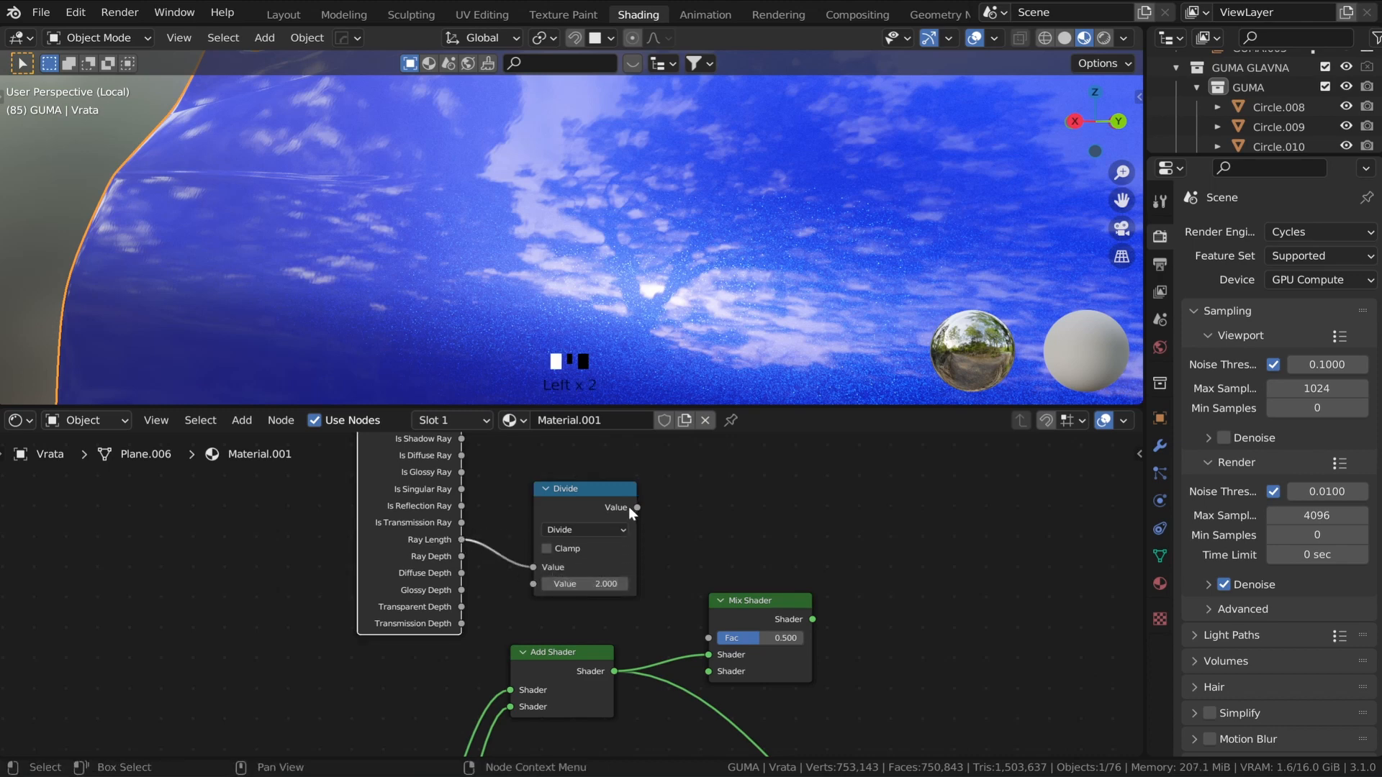
drag(636, 507, 705, 638)
- Connect the new Mix Shader to the second input of the Add Shader feeding the Material Output, replacing the flakes' direct link
middle_drag(749, 619, 472, 513)
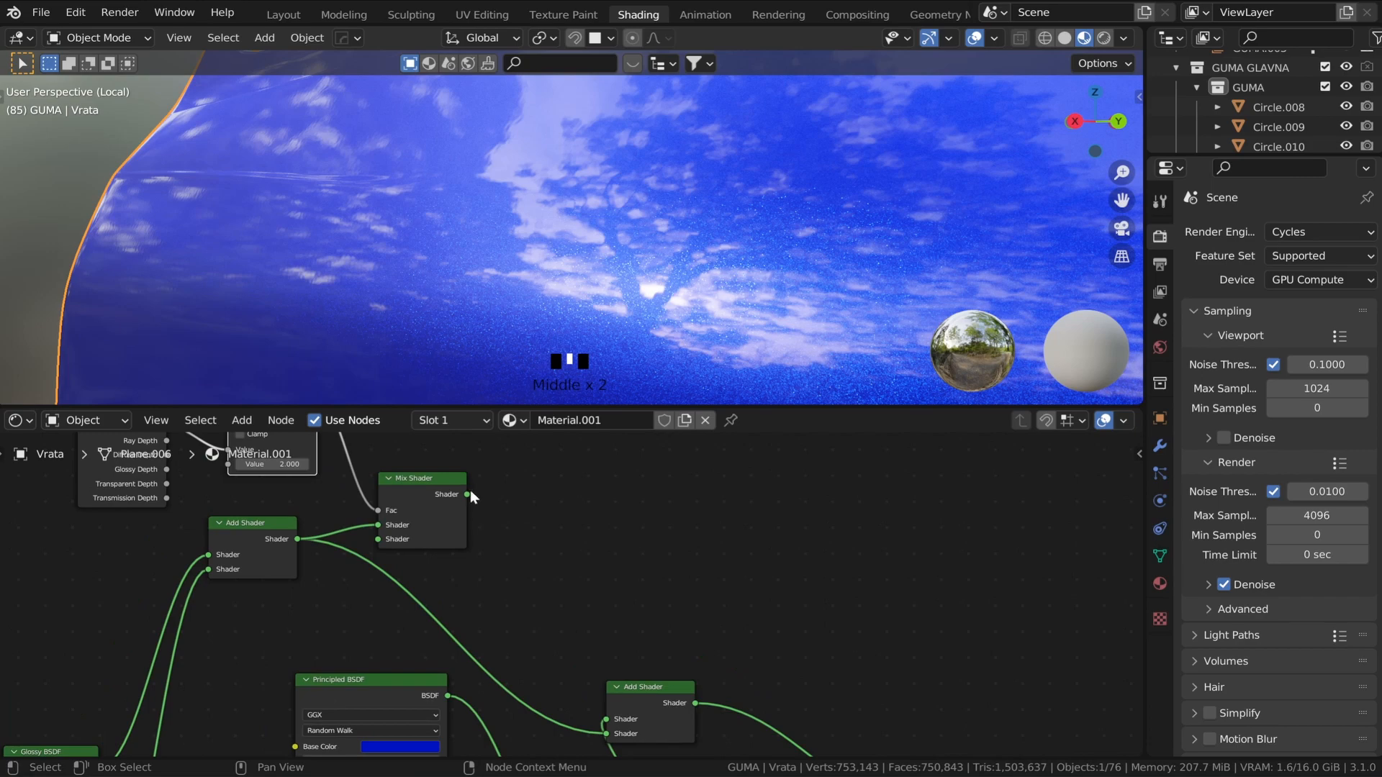
drag(467, 495, 607, 733)
middle_drag(607, 733, 606, 624)
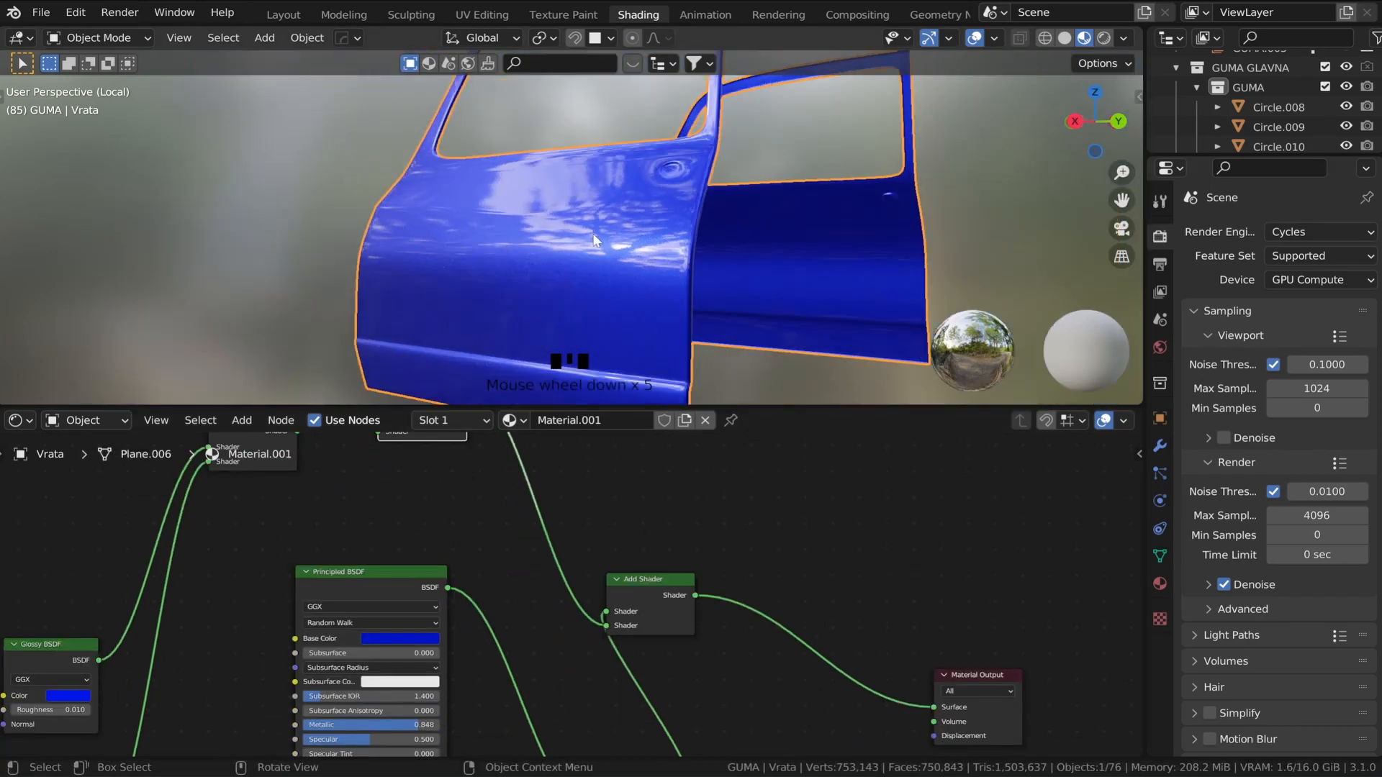
- Inspect the door's paint in Rendered shading from several distances and exit local view to show the whole car
middle_drag(593, 229, 628, 236)
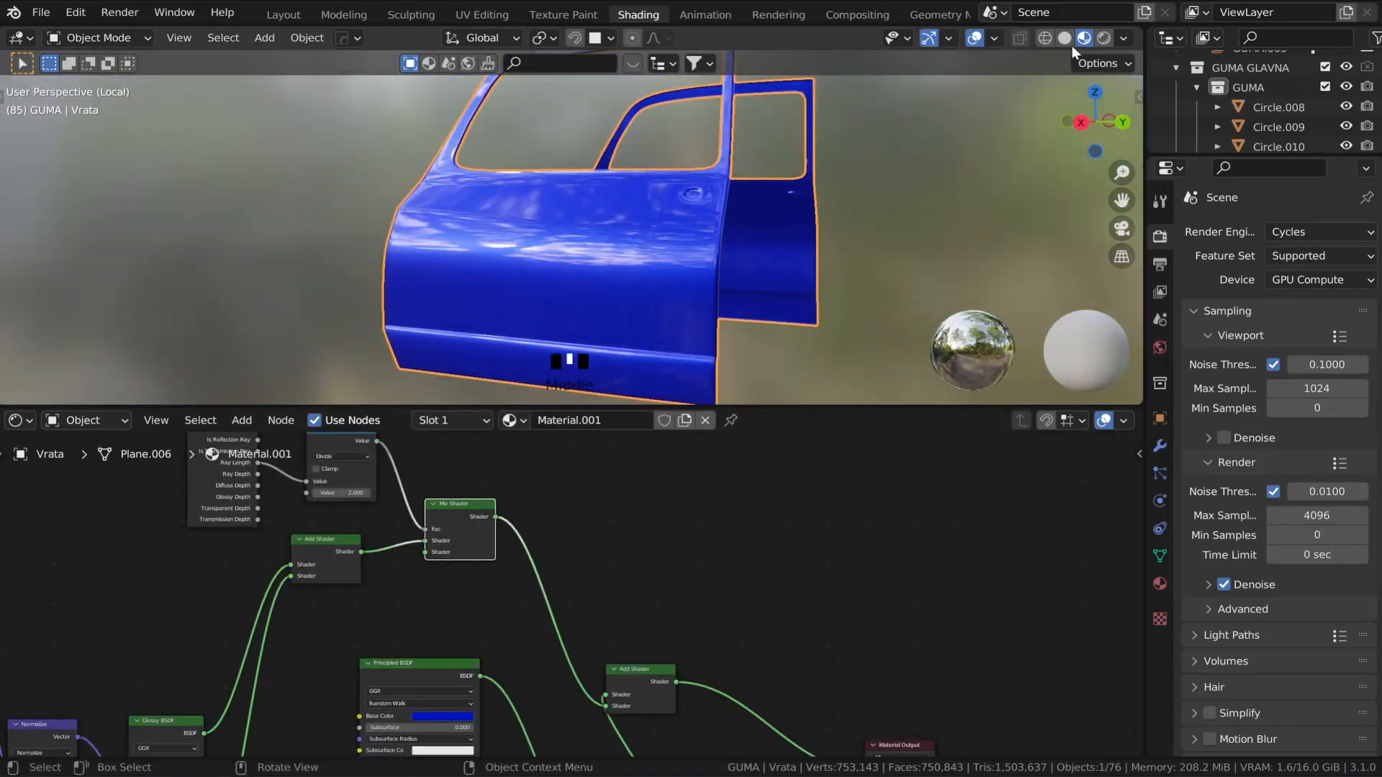
click(1104, 38)
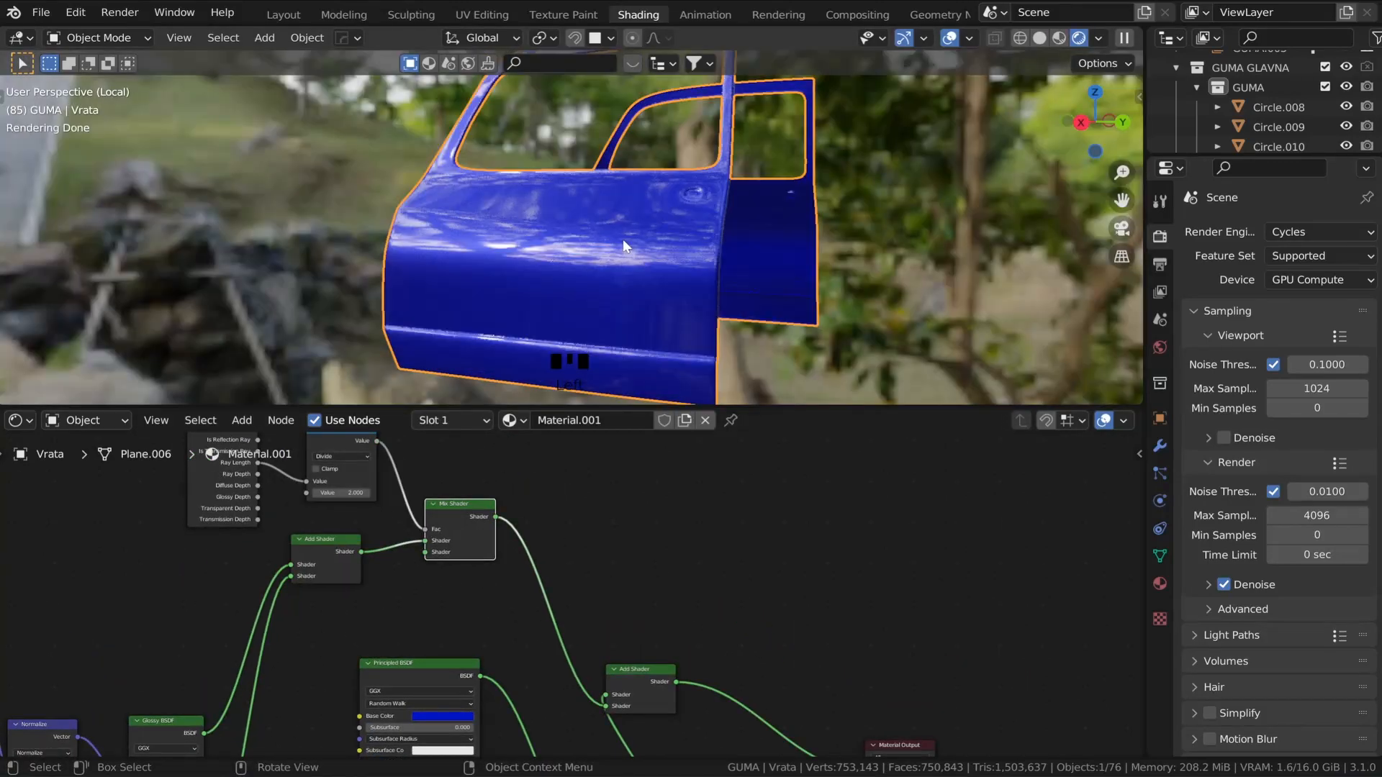
scroll(623, 239, up, 2)
scroll(623, 238, down, 3)
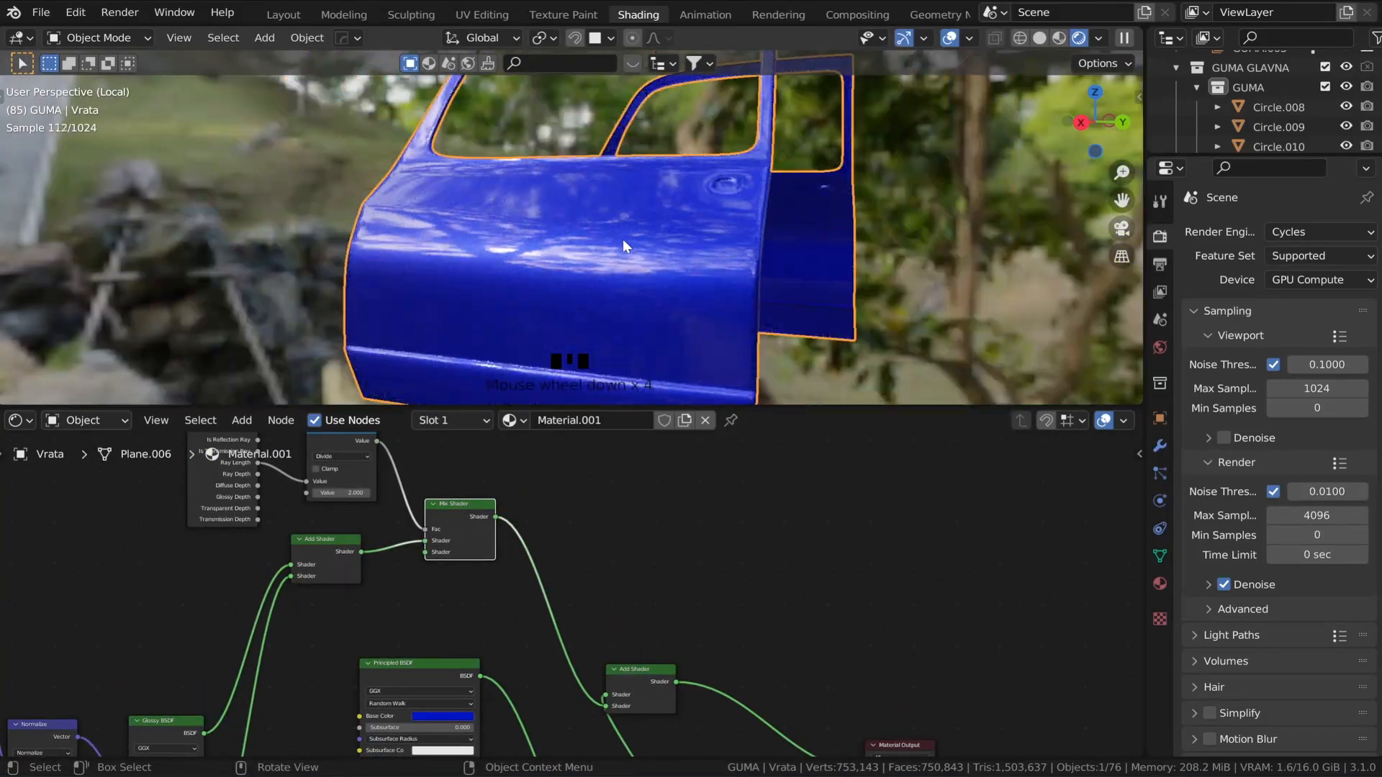
middle_drag(624, 239, 680, 232)
key(KP_Divide)
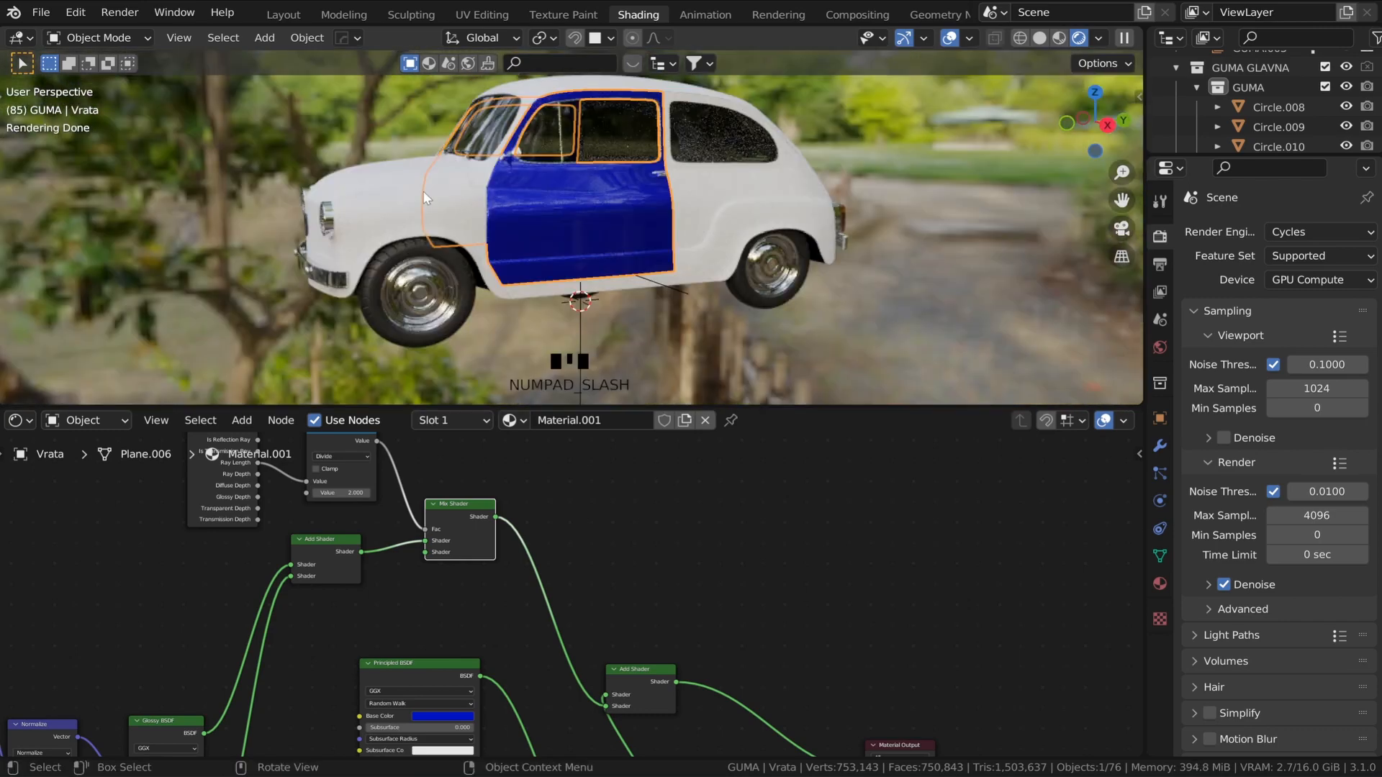
- Switch to the Layout workspace and show the car in Material Preview shading
click(283, 15)
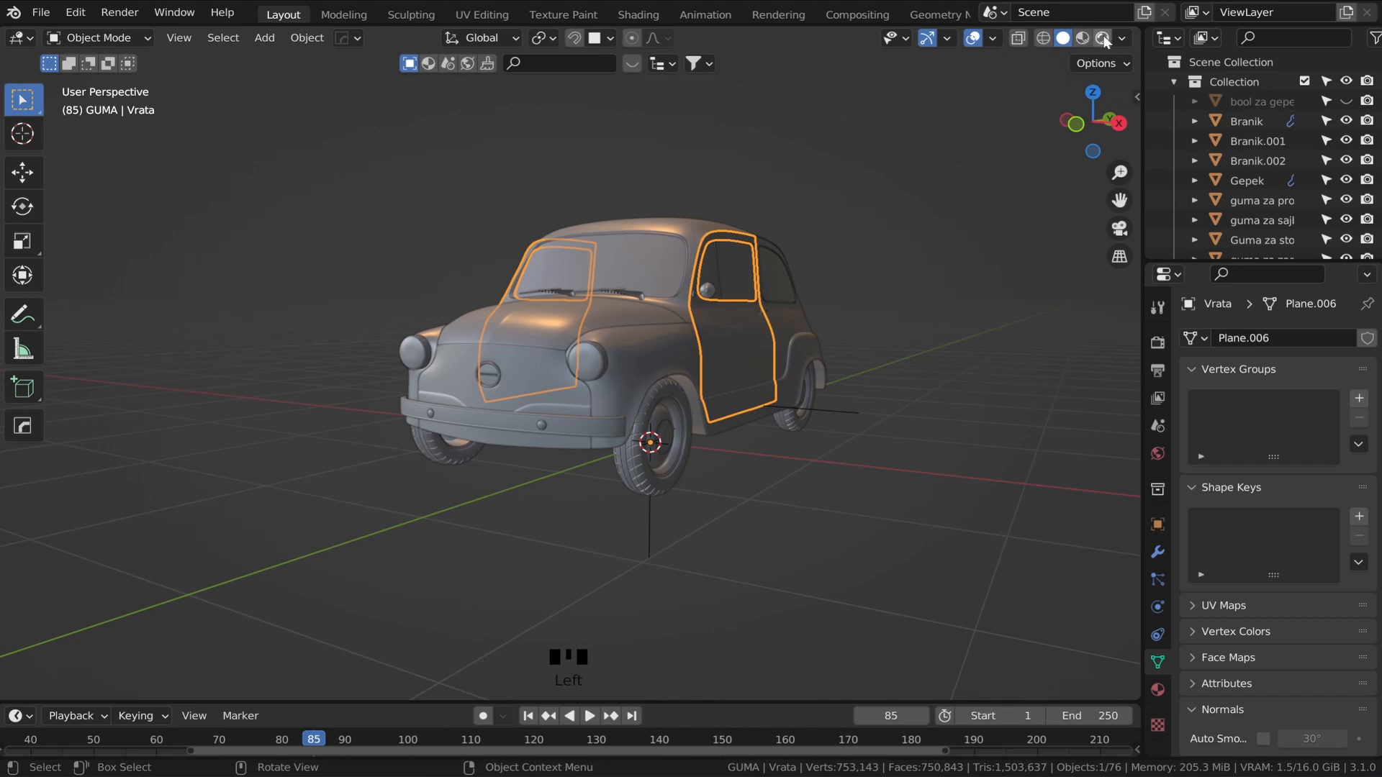
click(1082, 38)
scroll(763, 278, up, 3)
middle_drag(763, 278, 648, 292)
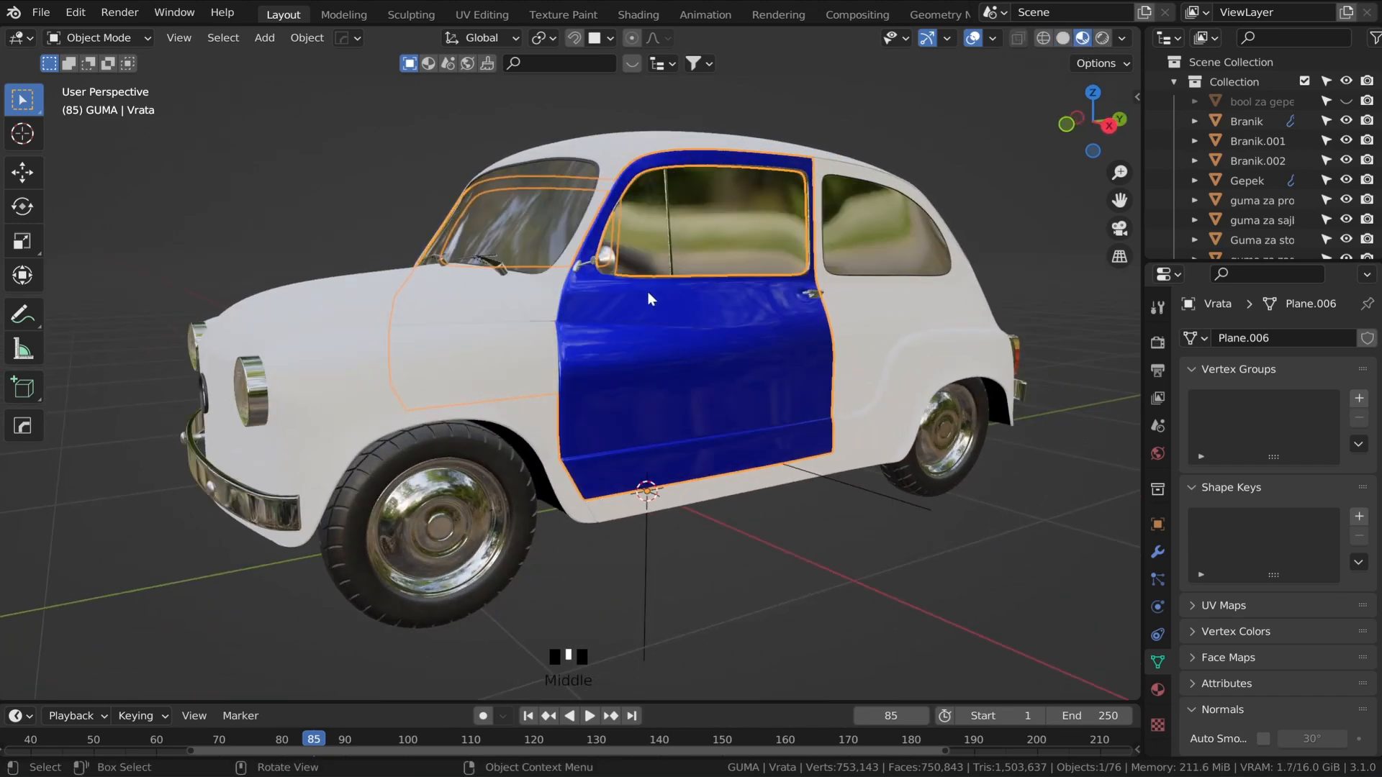
- Select the white hood, fenders, boot lid and body, with the door as active object, and link the door's material to them
click(380, 361)
middle_drag(380, 361, 539, 341)
click(610, 413)
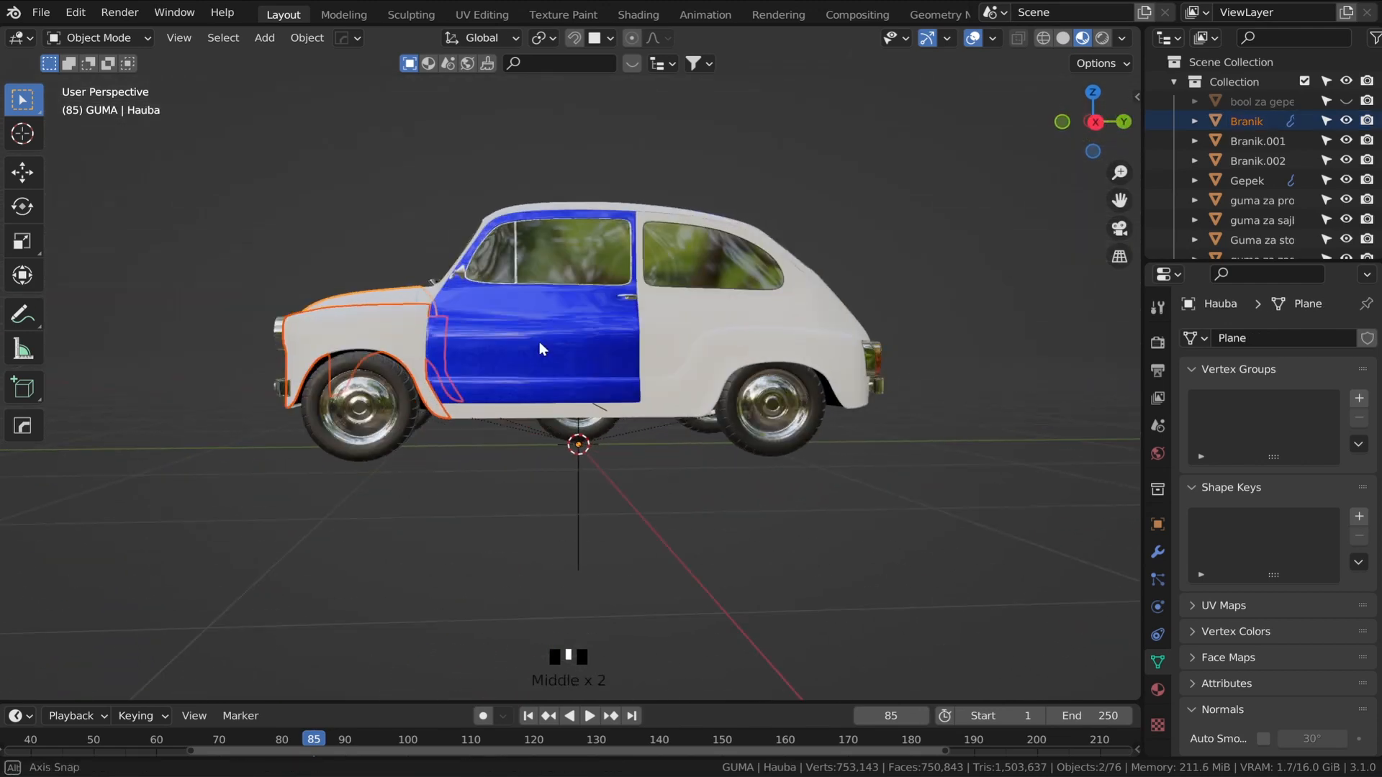
click(697, 370)
middle_drag(697, 370, 547, 338)
click(527, 381)
middle_drag(458, 329, 613, 263)
shift+click(656, 294)
shift+click(648, 401)
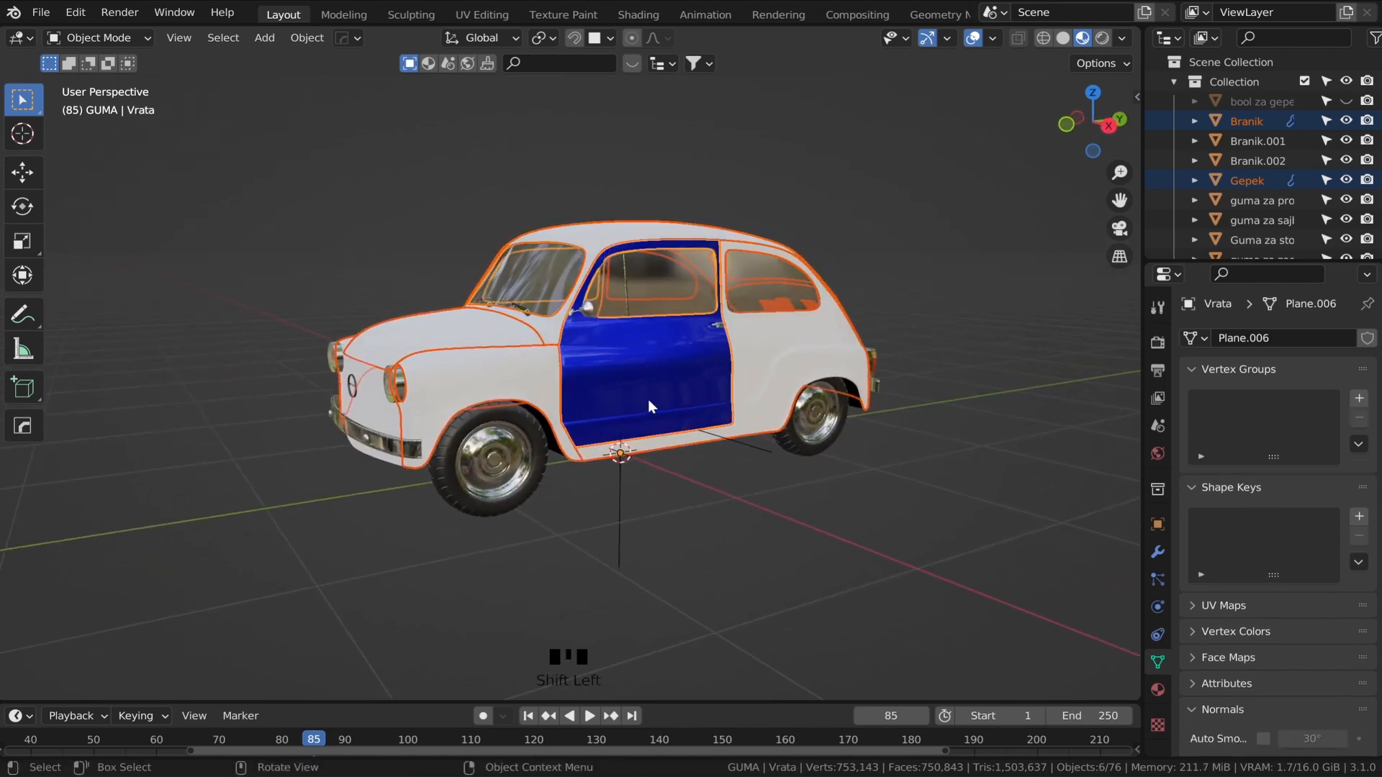
key(ctrl+l)
mouse_move(649, 405)
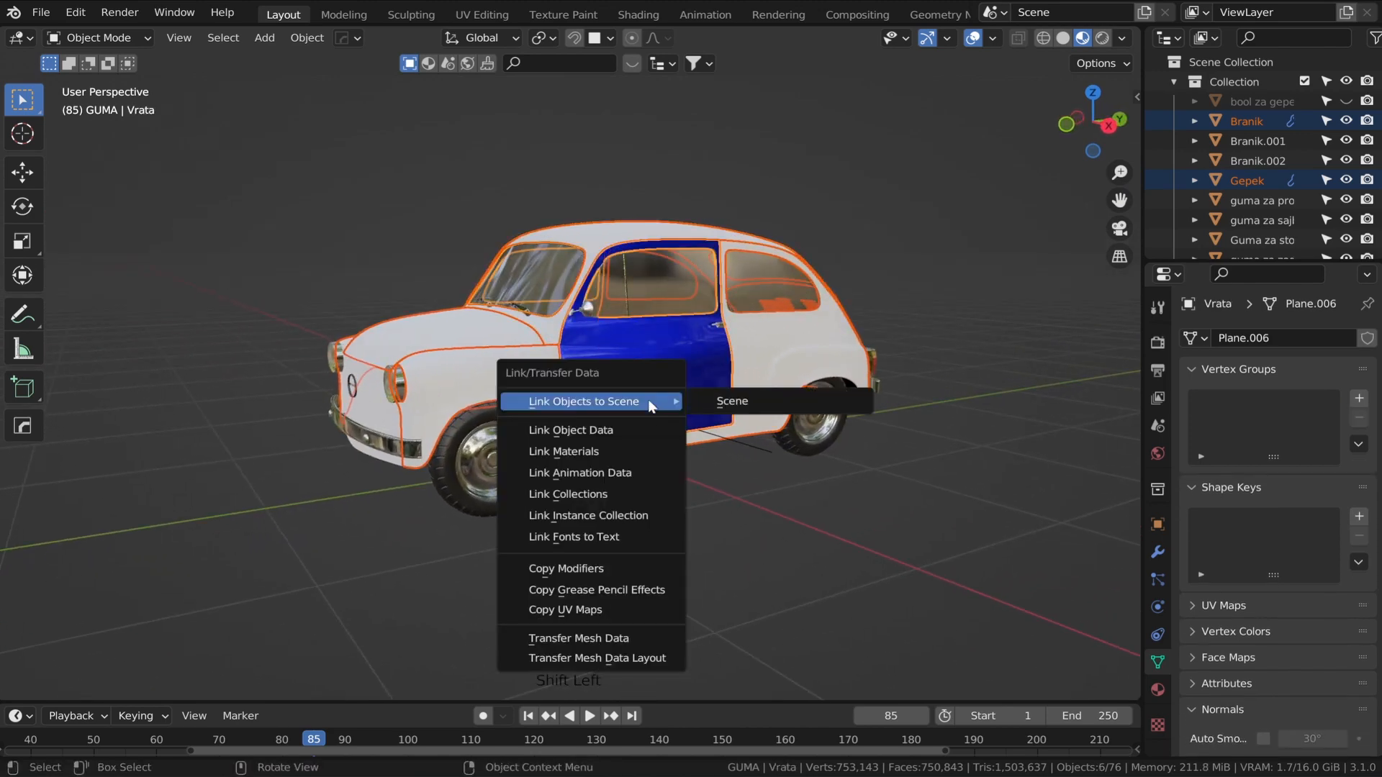
key(m)
- Link the blue fender's material to the white front panel between the headlights
middle_drag(648, 399, 495, 409)
click(494, 408)
shift+click(606, 361)
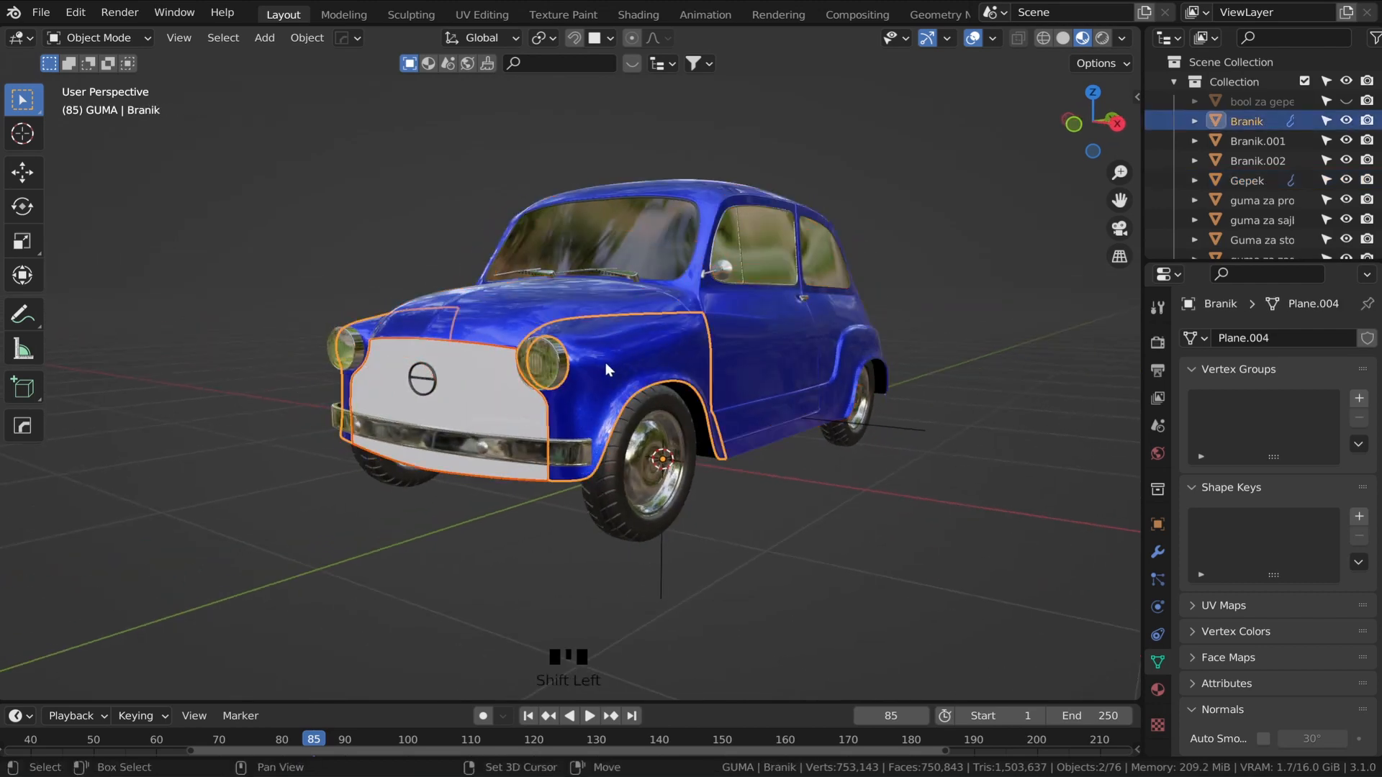
key(ctrl+l)
key(m)
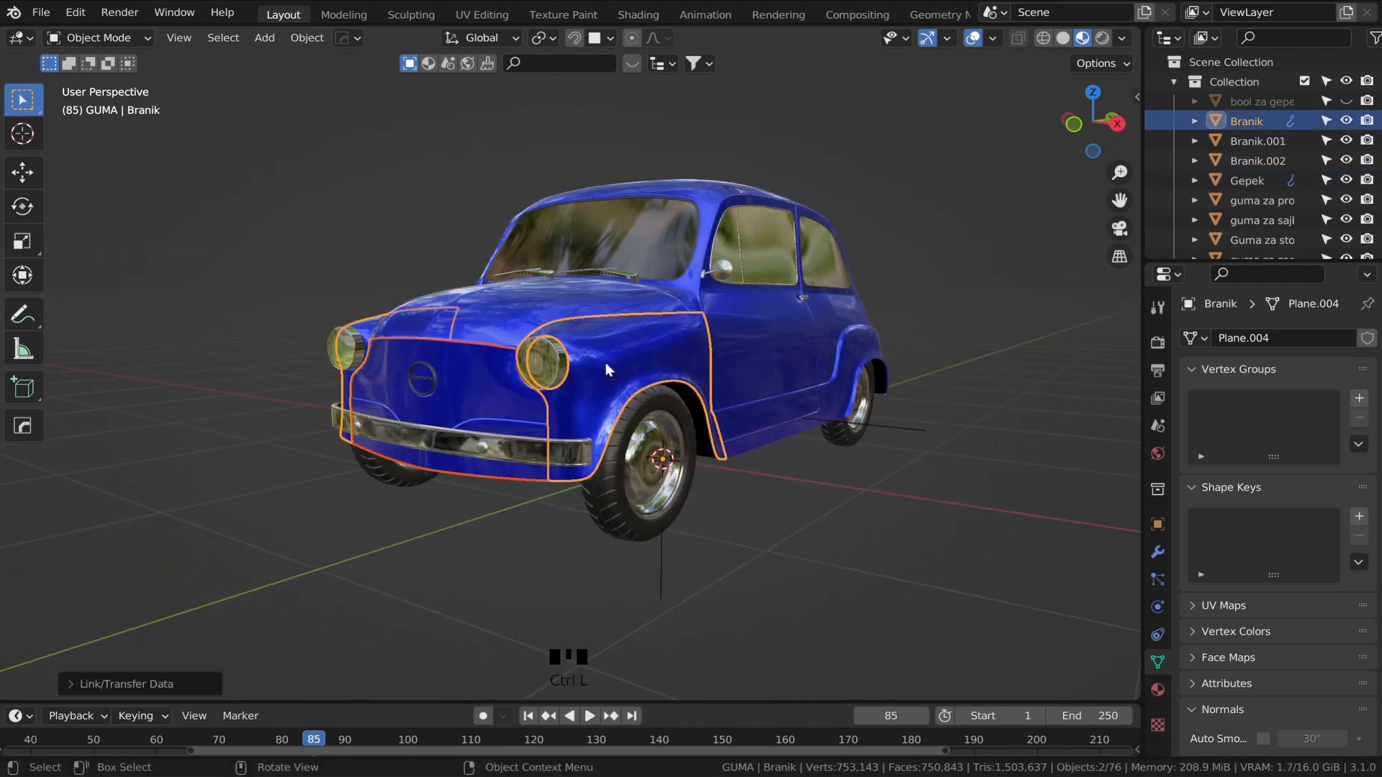
- Add a camera to the scene and align it to the current three-quarter view of the car
scroll(605, 361, up, 8)
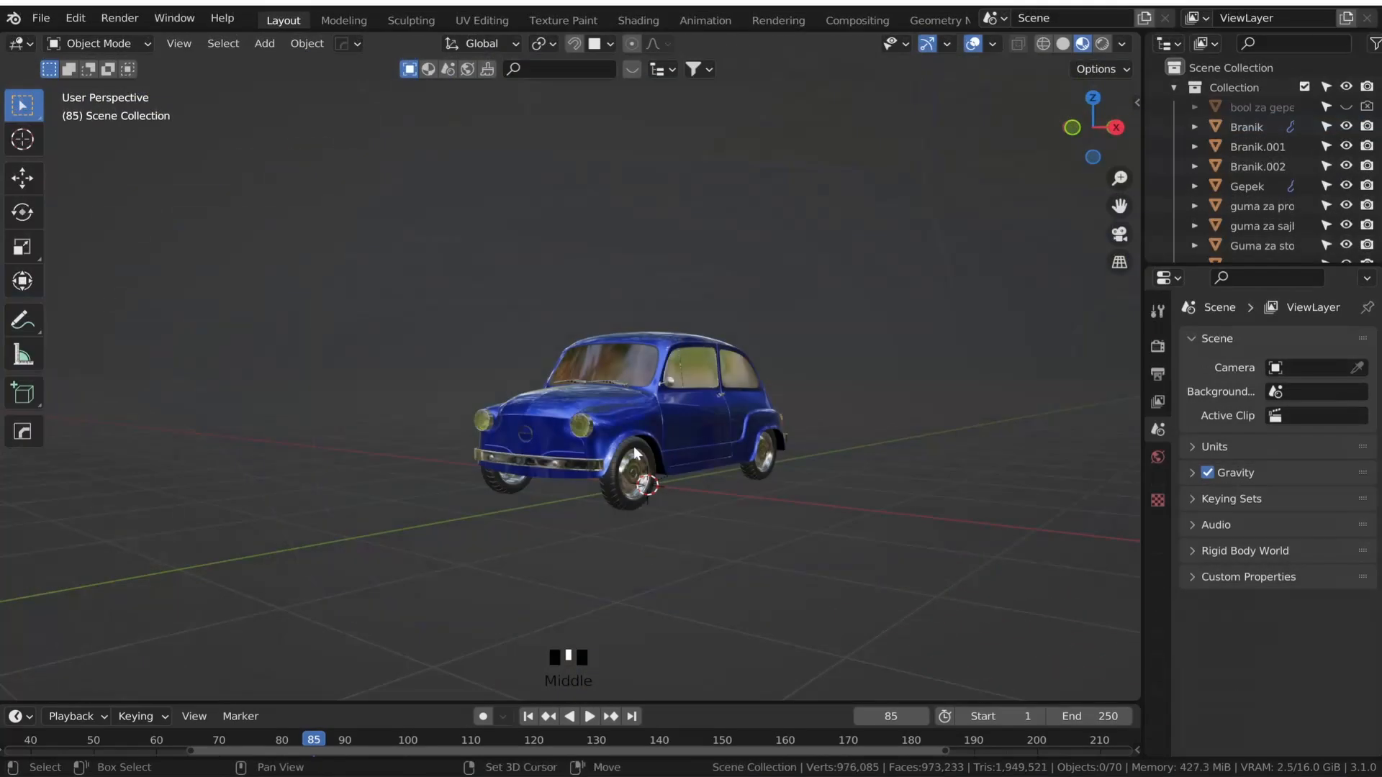
key(shift+a)
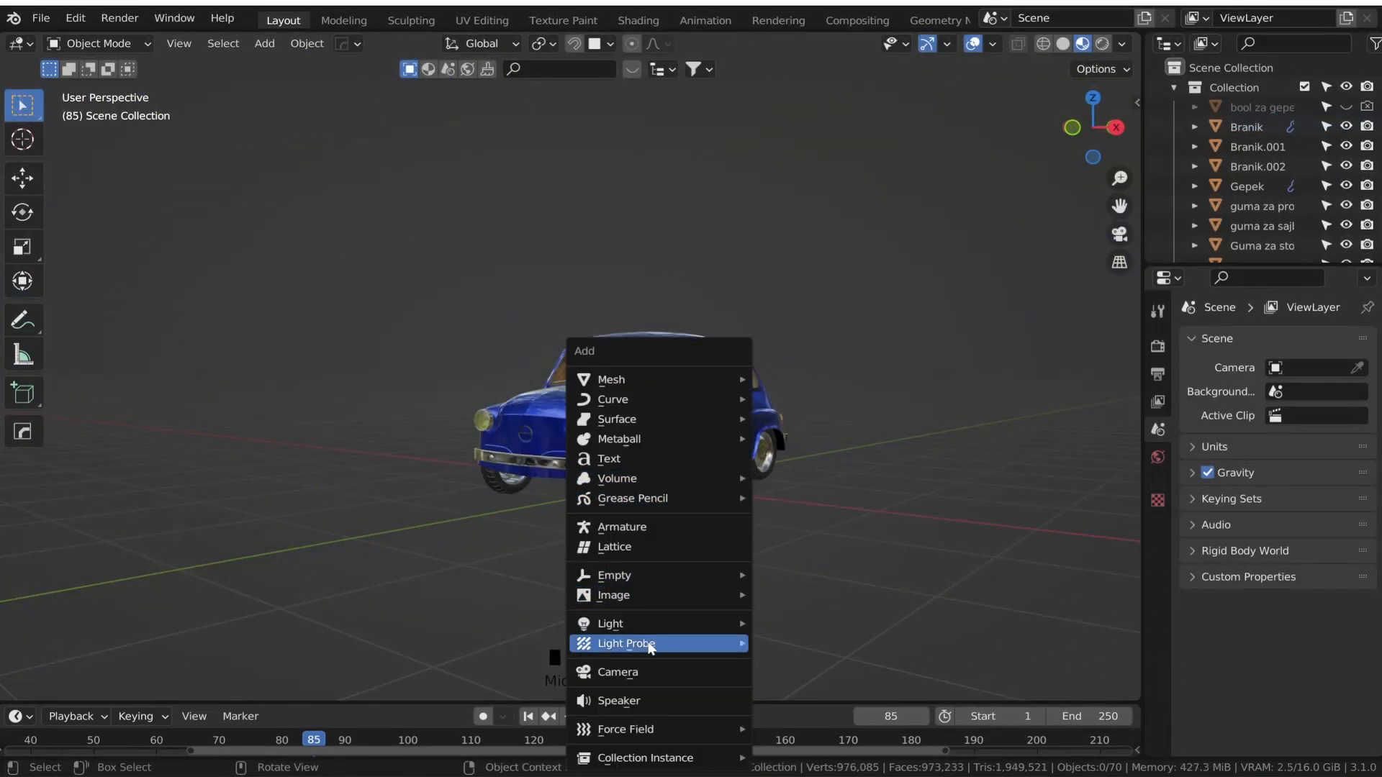
click(632, 672)
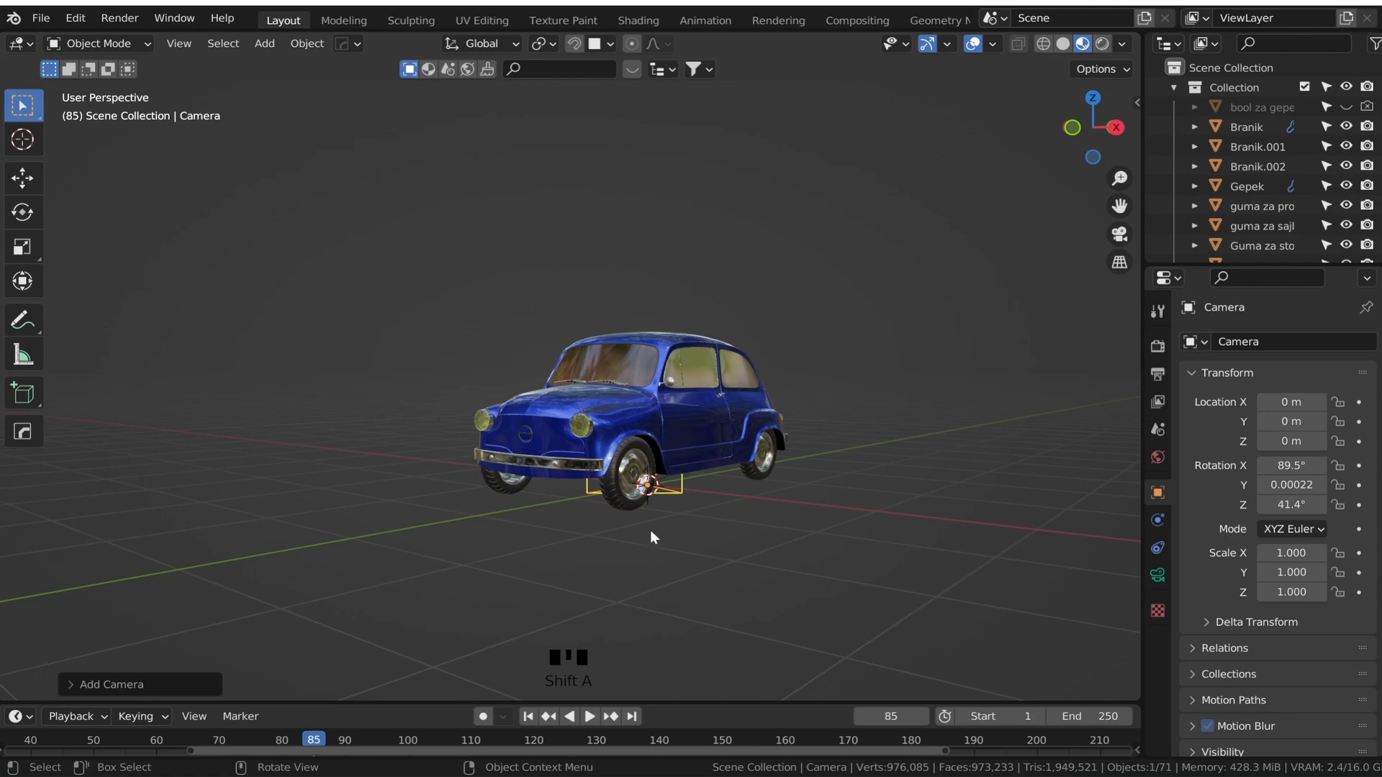
click(178, 43)
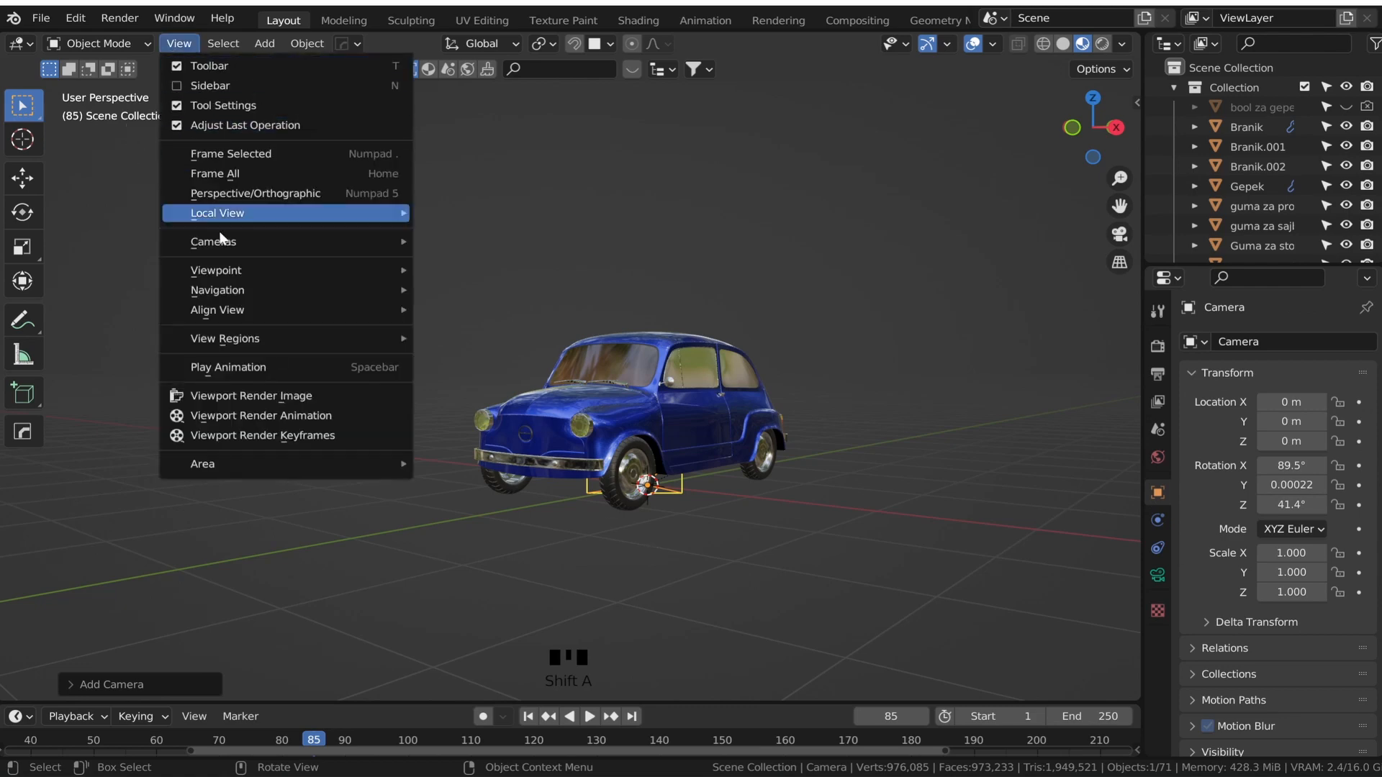
mouse_move(245, 311)
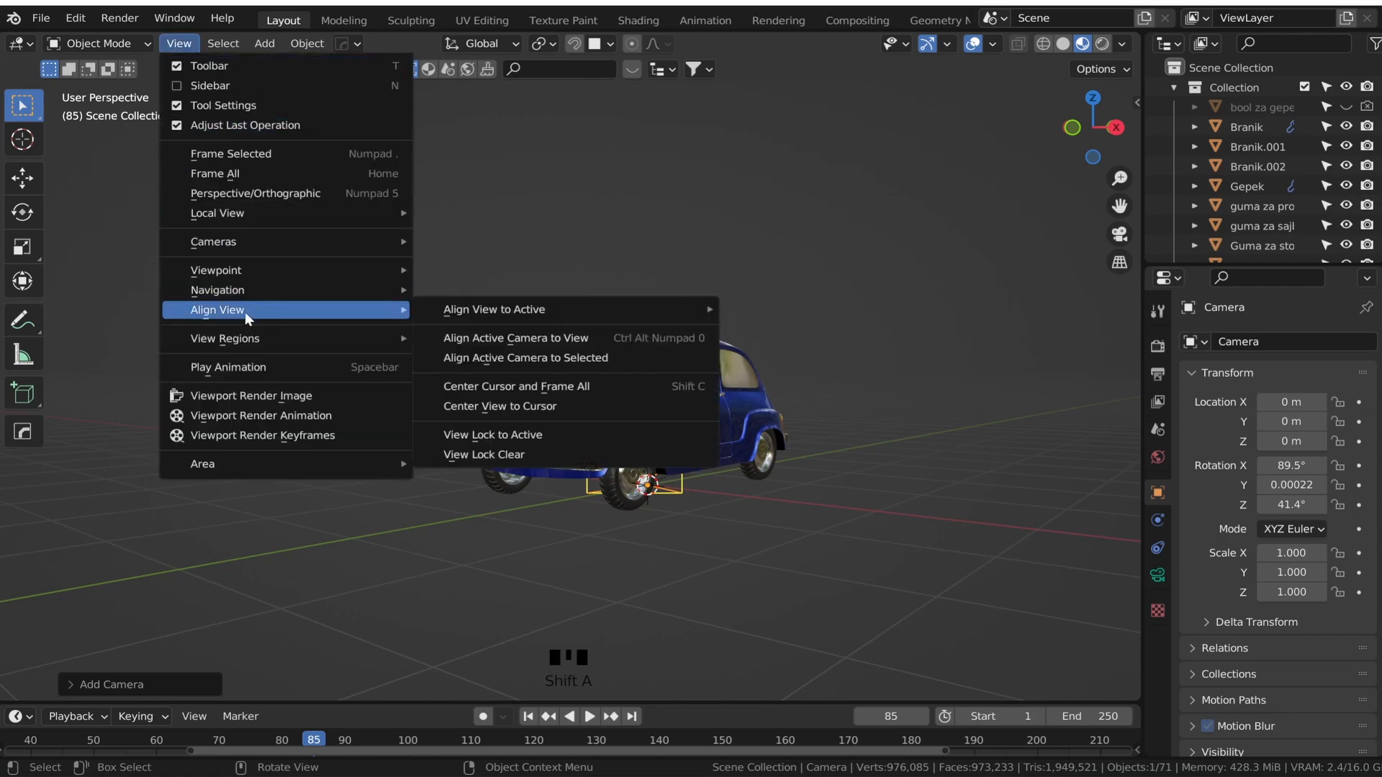
click(503, 337)
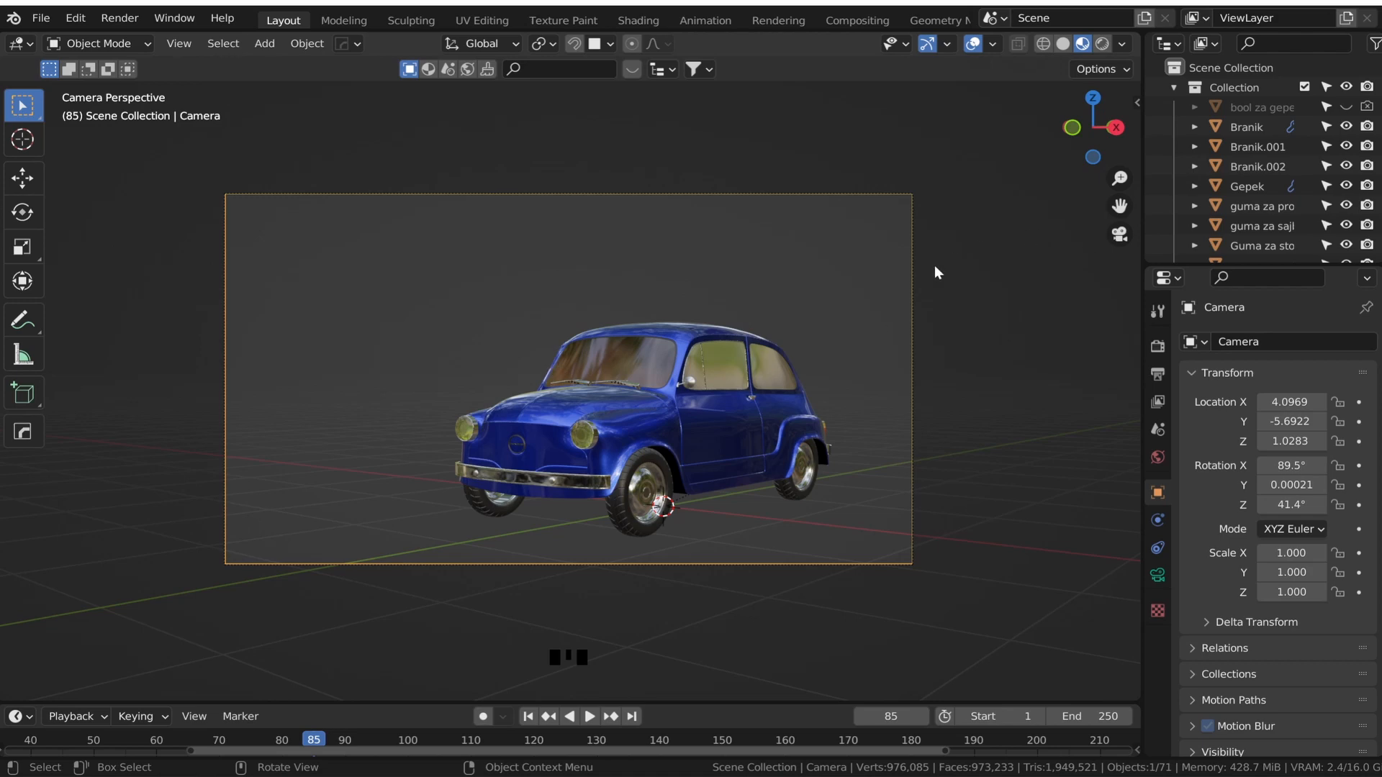
- Lock the camera to the view and reframe the car, placing the camera at about X 4.84, Y -7.97, Z 0.93 m
key(n)
click(1126, 106)
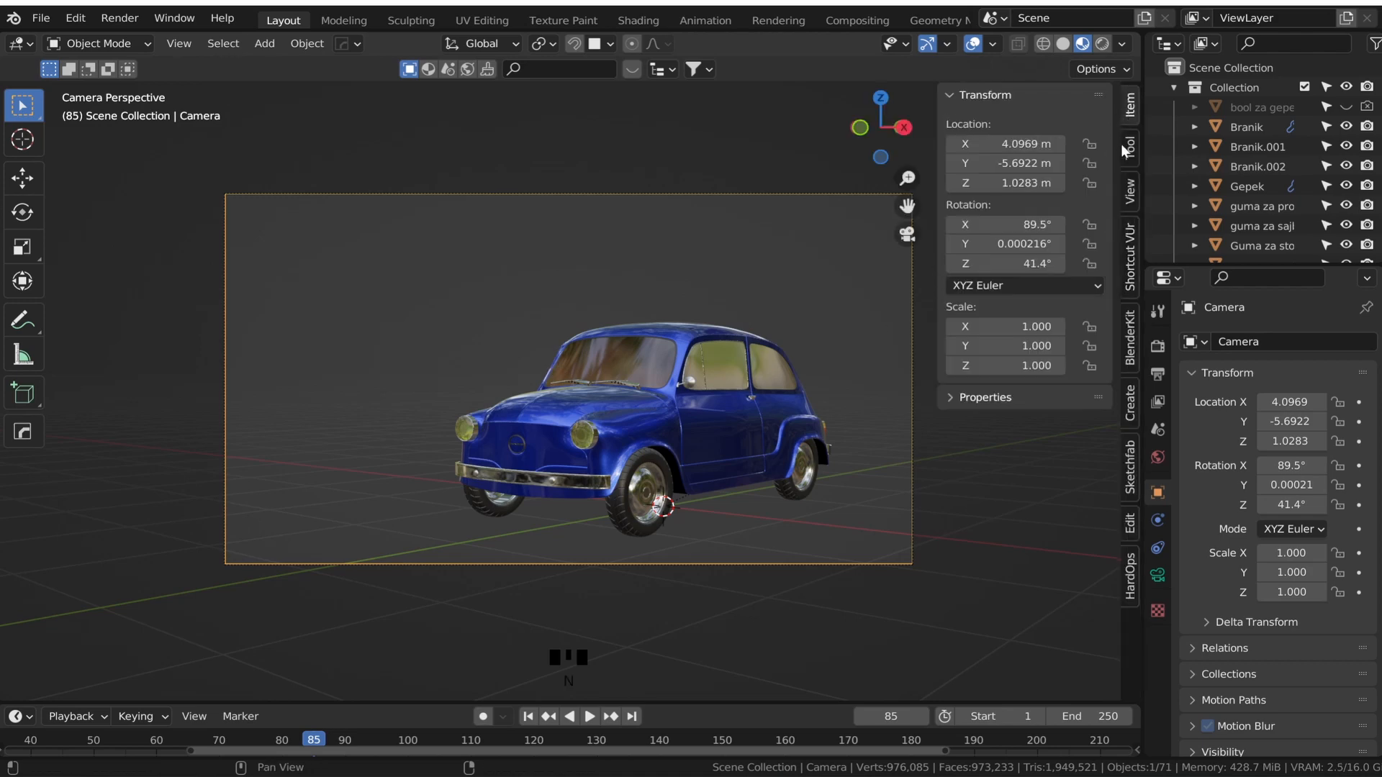
click(1128, 196)
click(1021, 335)
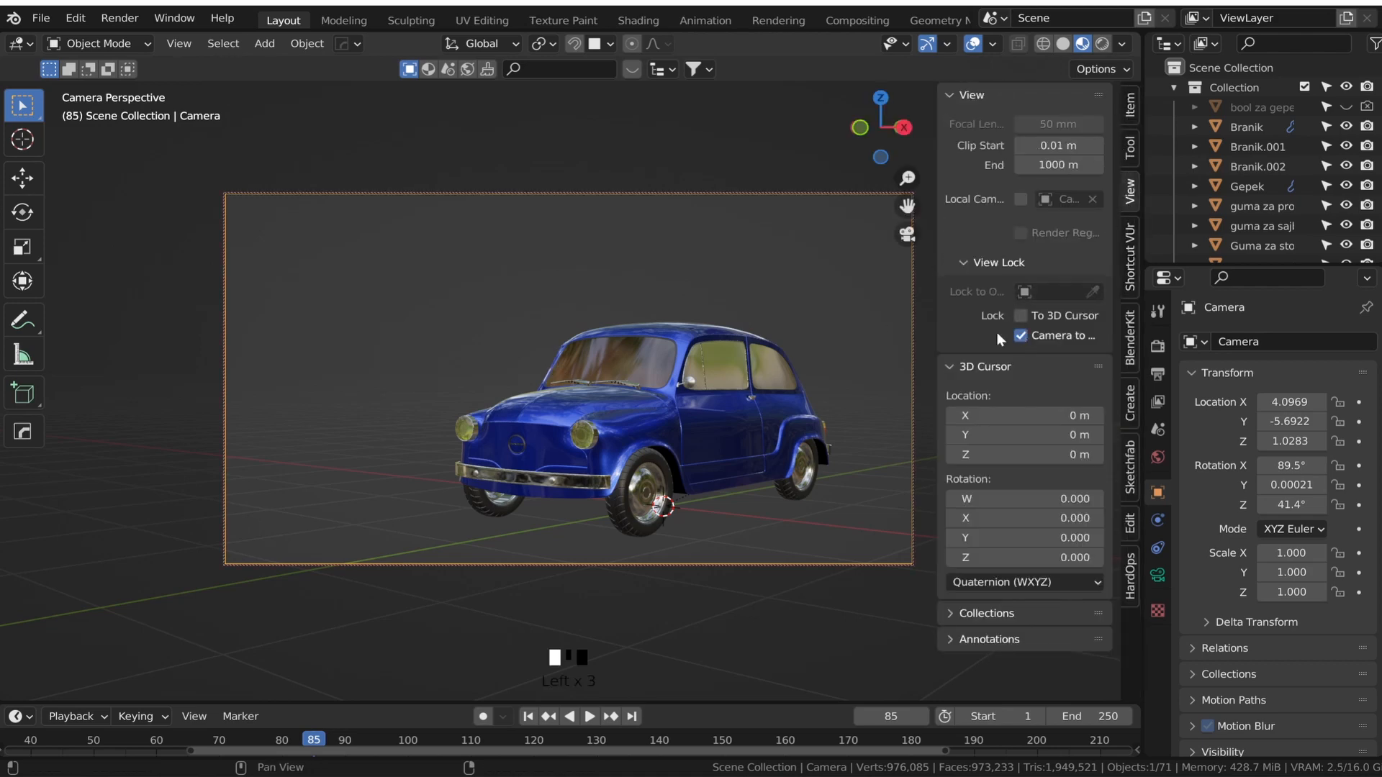
scroll(789, 342, down, 1)
shift+middle_drag(787, 343, 728, 325)
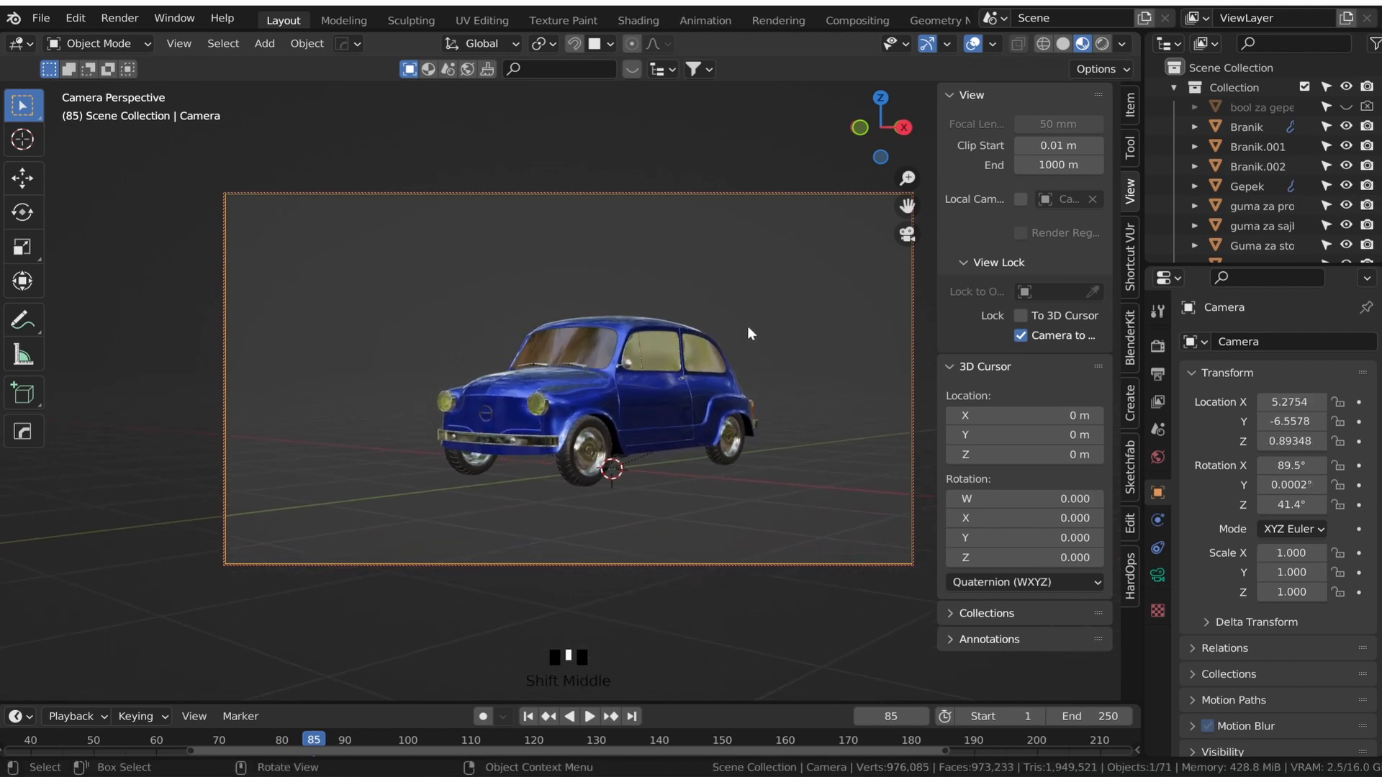
key(n)
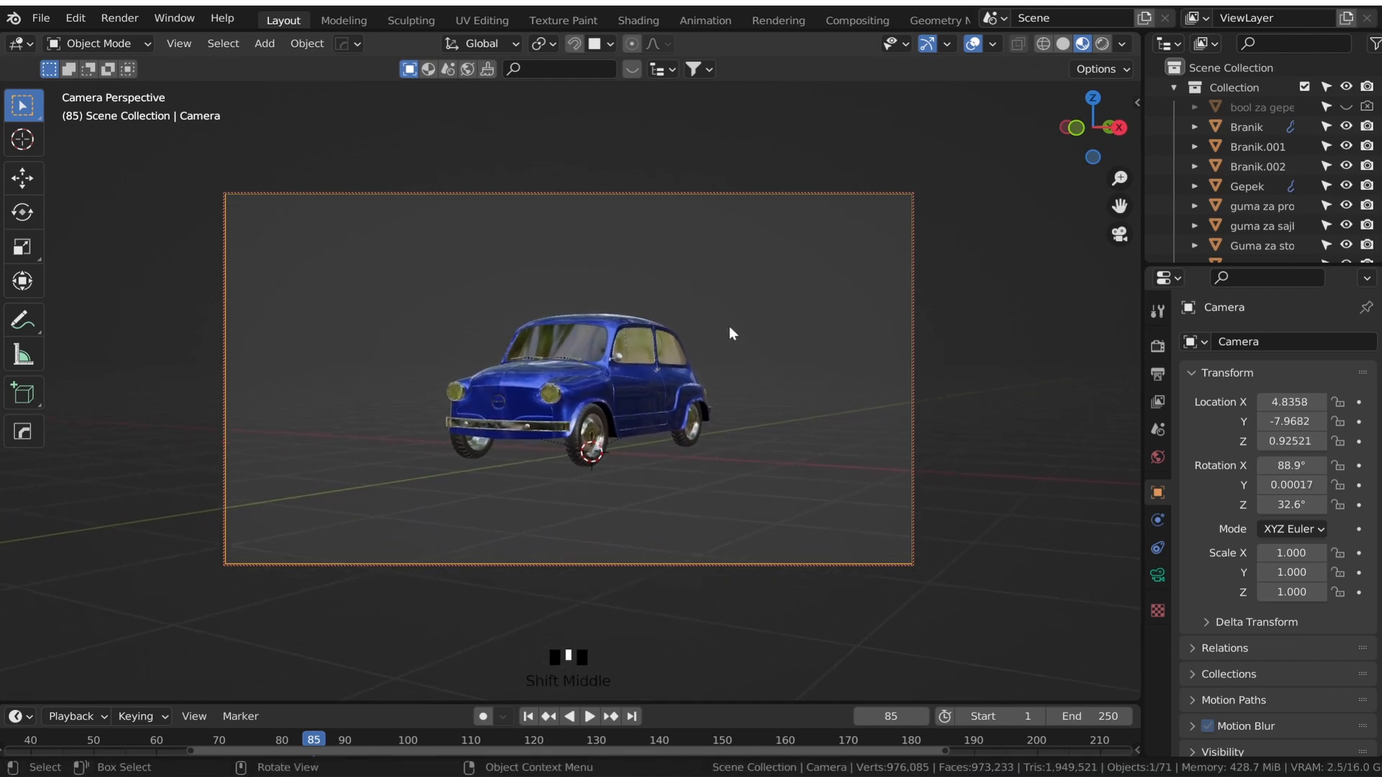
- Set the camera's rotation to 90° on X and 0° on Y, and show its lens settings
key(n)
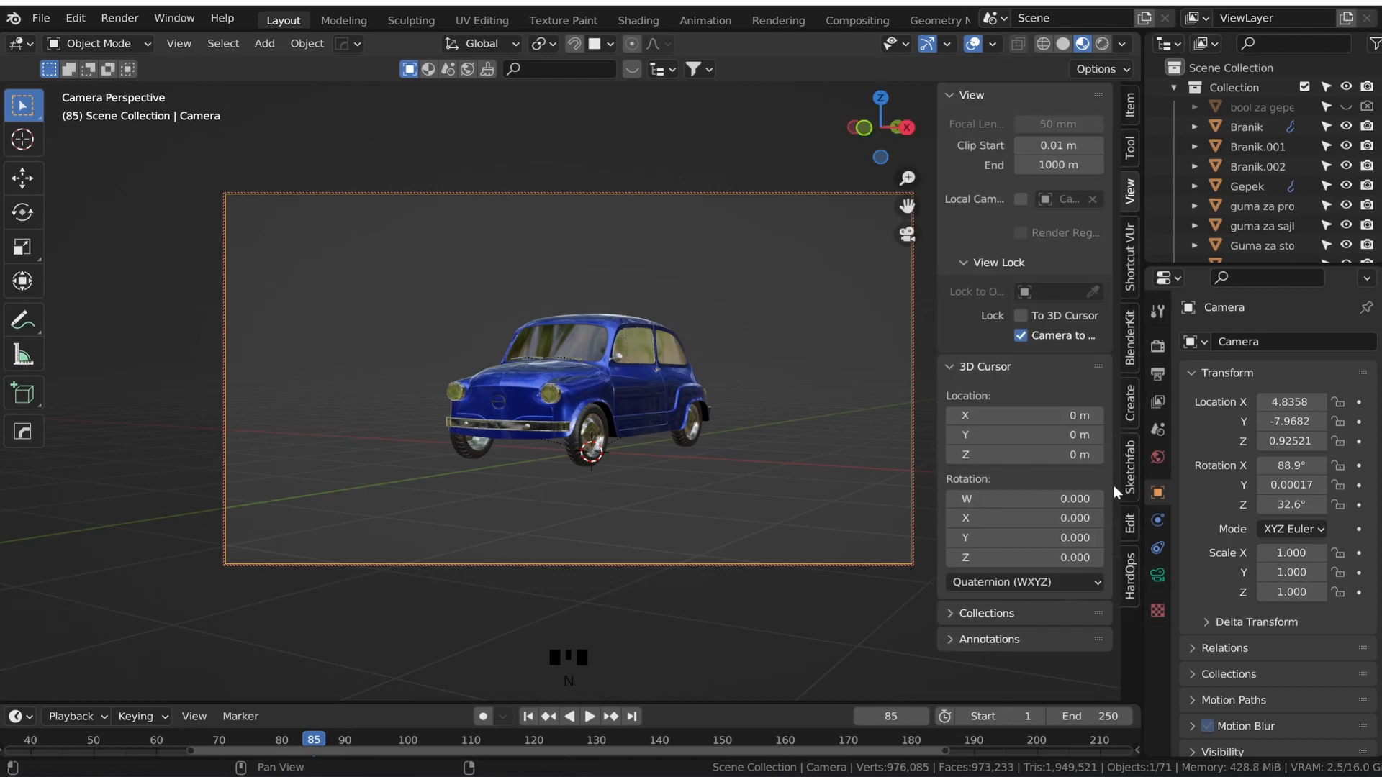
click(1124, 106)
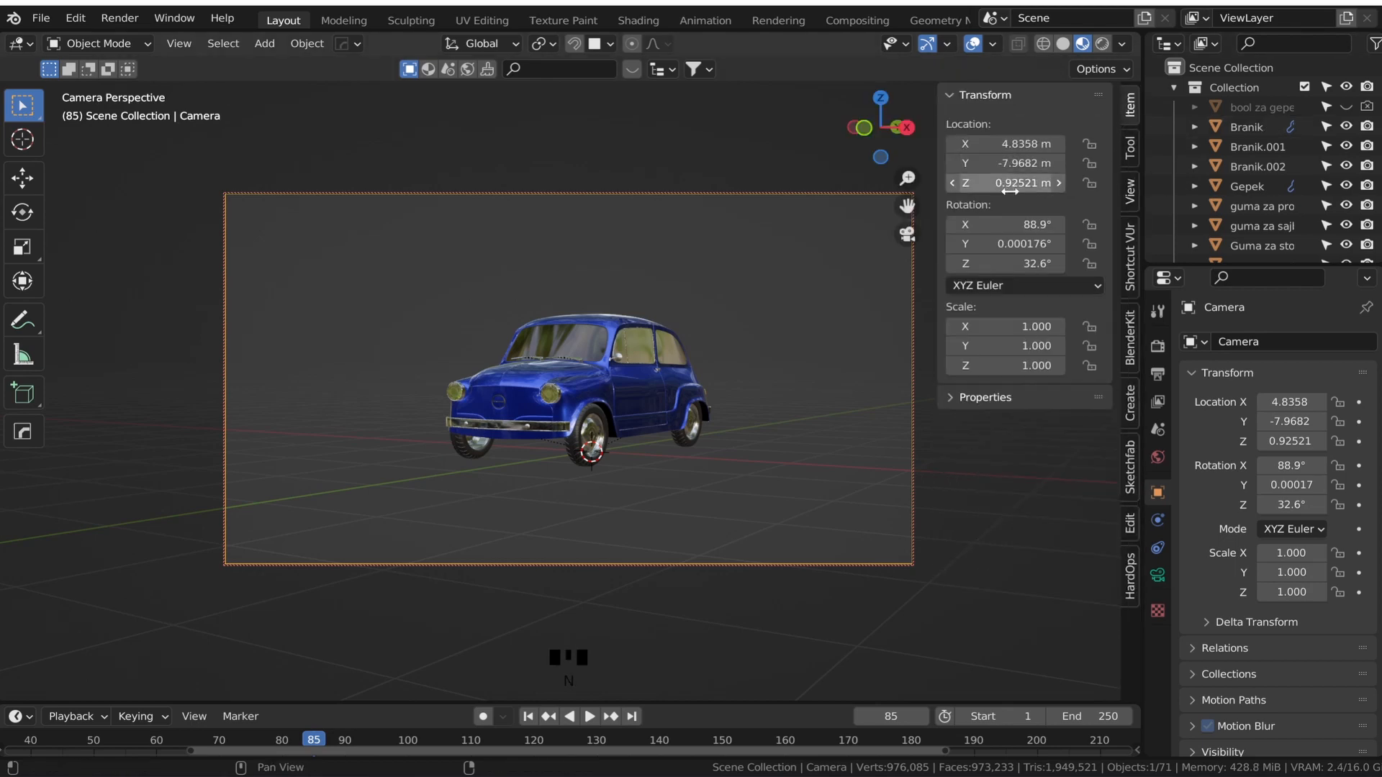
click(1040, 224)
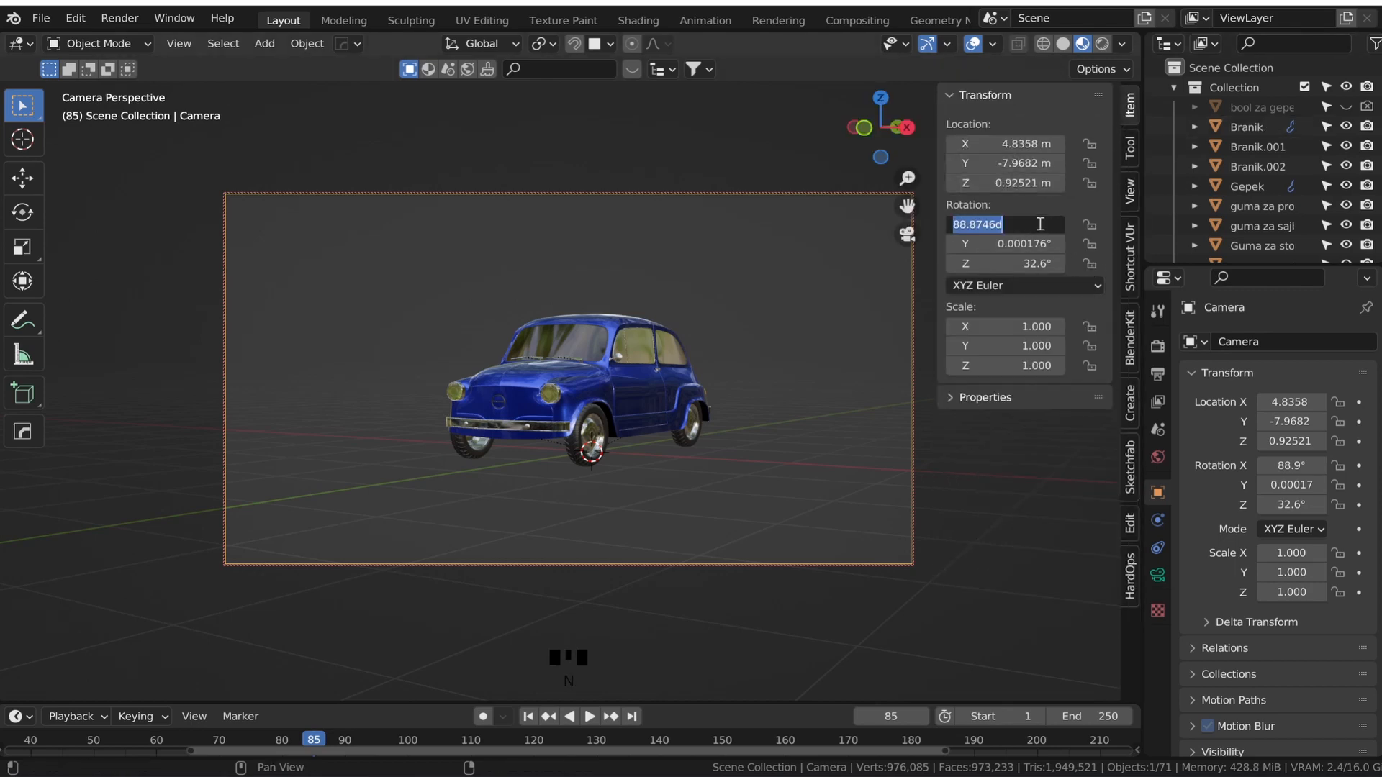
text(90)
key(Return)
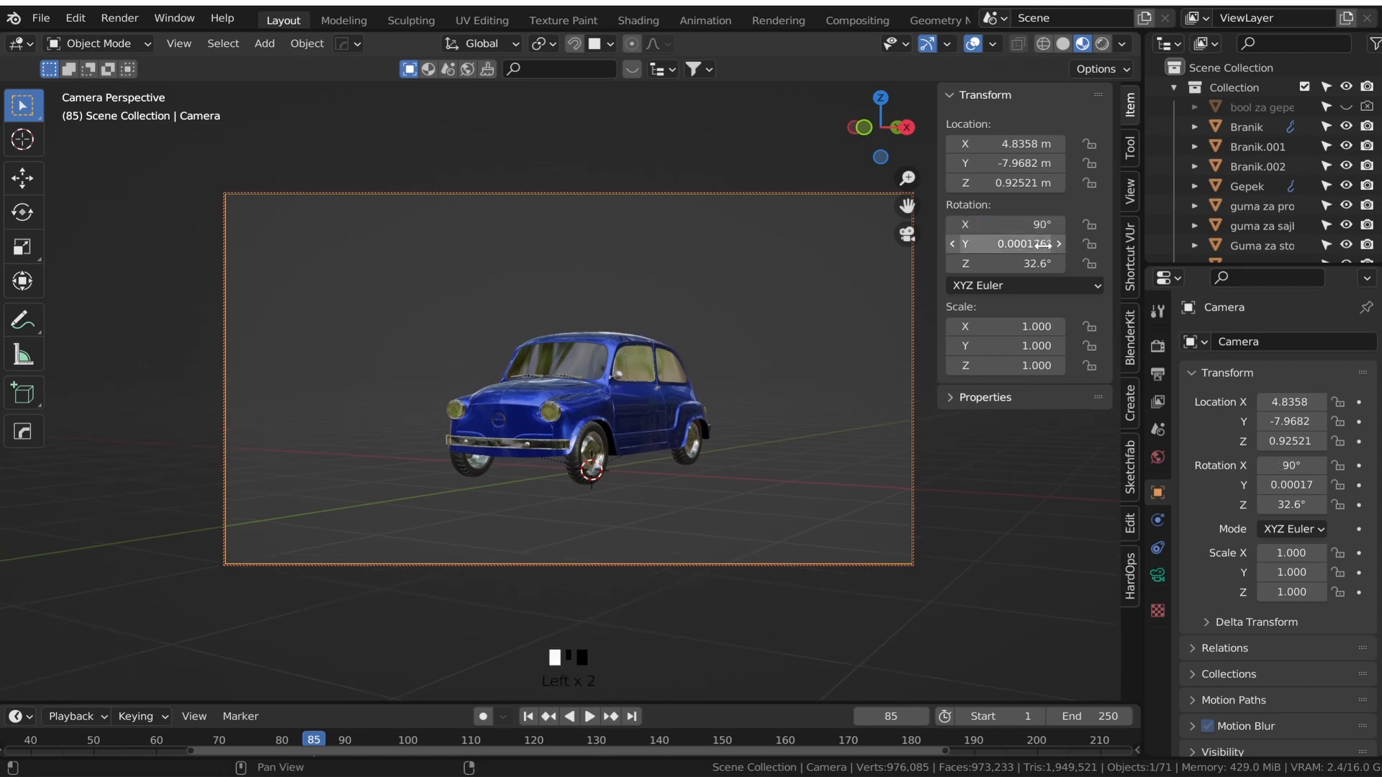
click(1043, 244)
text(0)
key(Return)
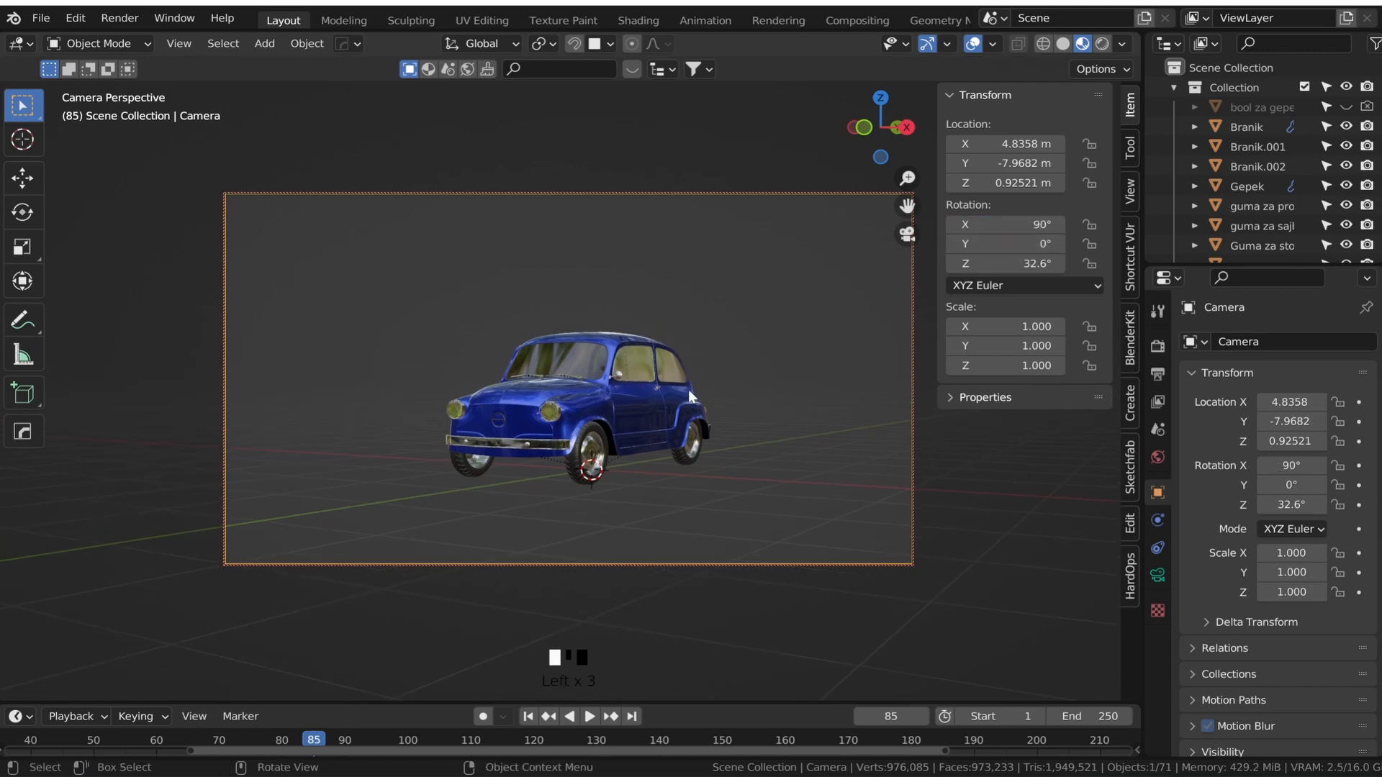
click(1157, 575)
- Try a horizontal lens shift of 0.030 on the camera and reset it to 0
mouse_move(1295, 486)
mouse_down()
mouse_move(1309, 486)
mouse_move(1306, 505)
mouse_up()
click(1301, 505)
text(0.030)
key(Return)
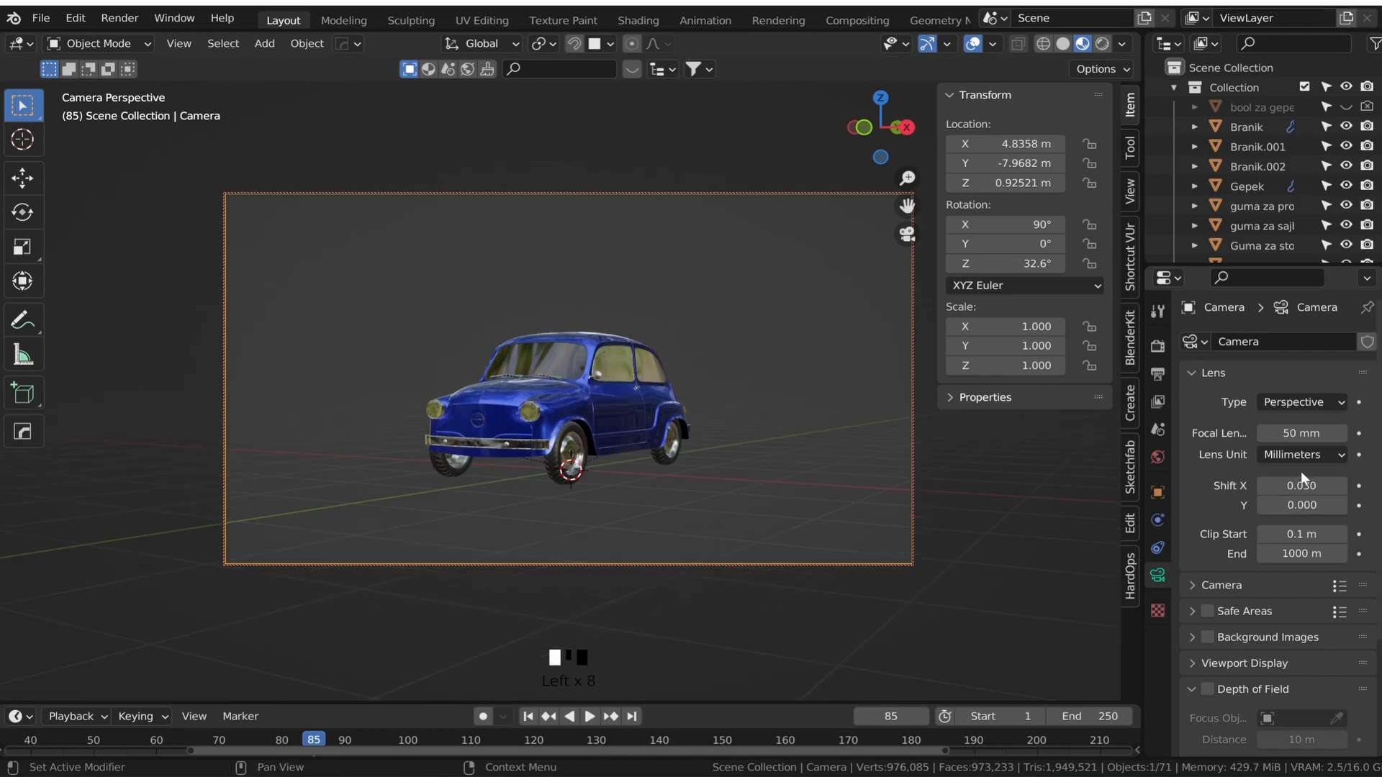
click(1304, 485)
text(0)
key(Return)
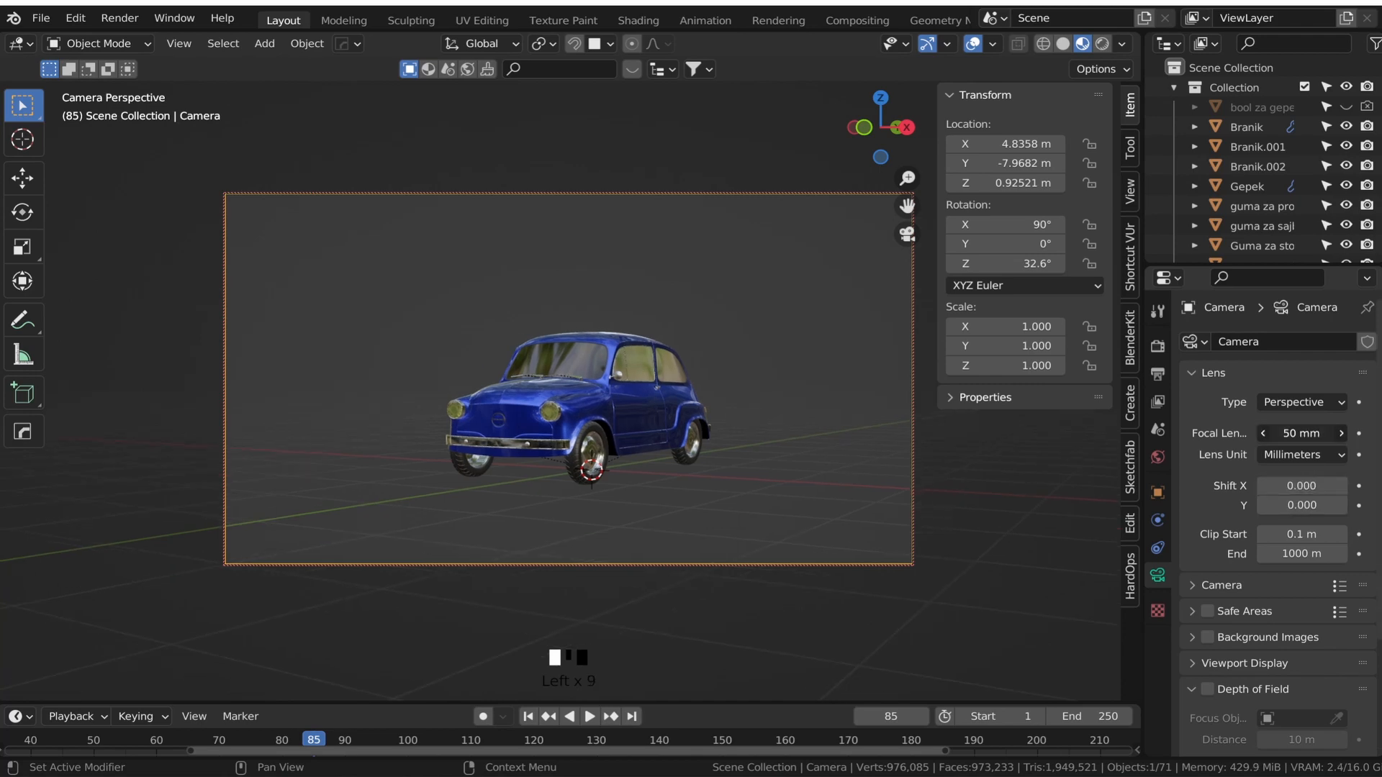
- Set the camera's focal length to 74 mm, its vertical lens shift to -0.020 and its Z location to about 0.867 m
drag(1301, 433, 1331, 432)
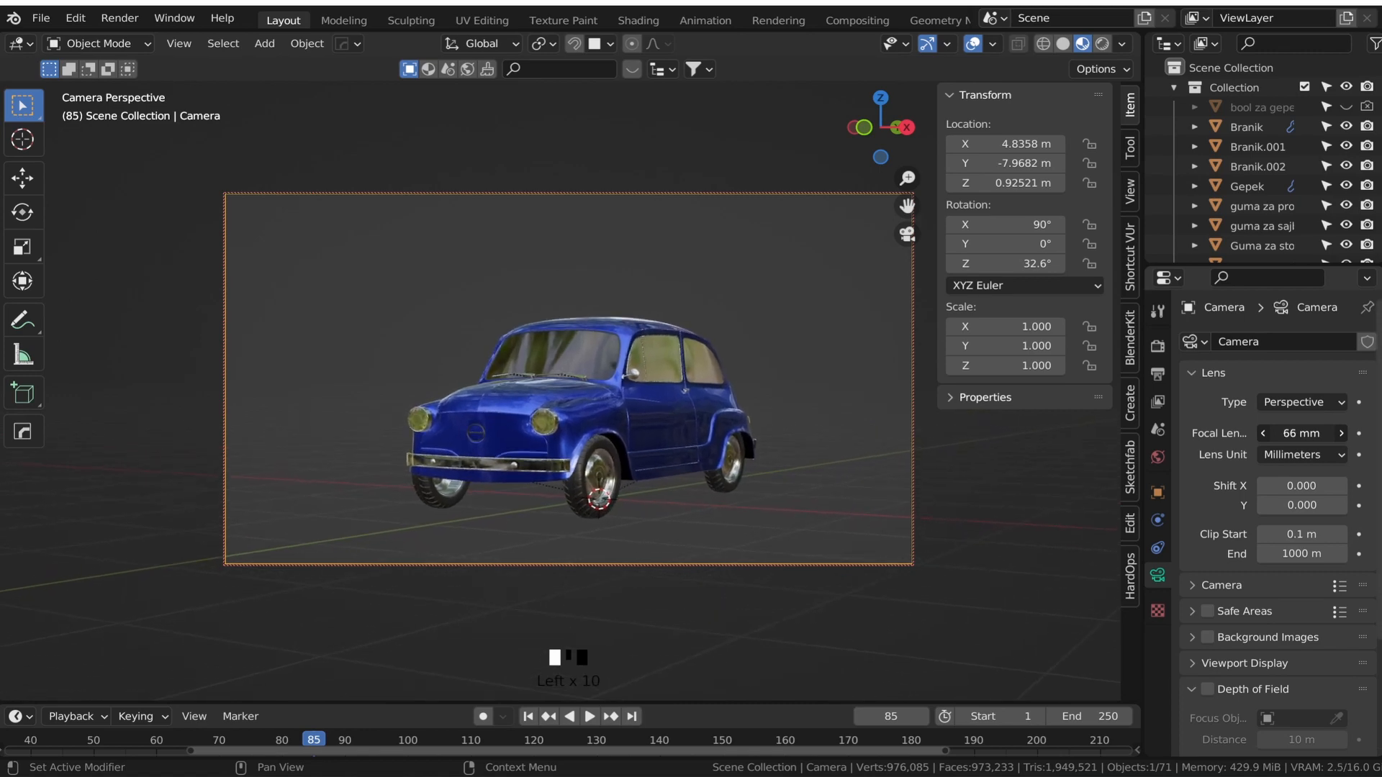
click(1289, 487)
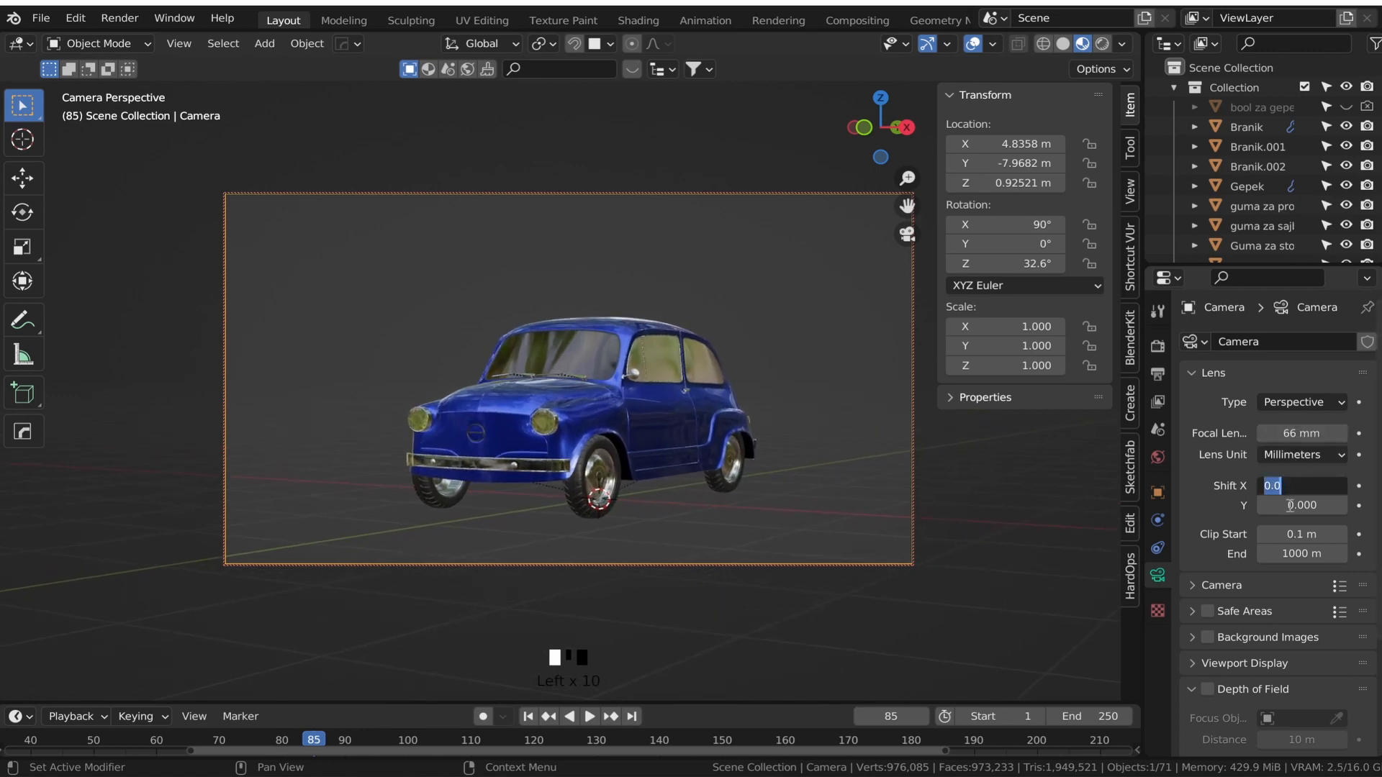
click(1289, 503)
drag(1301, 505, 1295, 505)
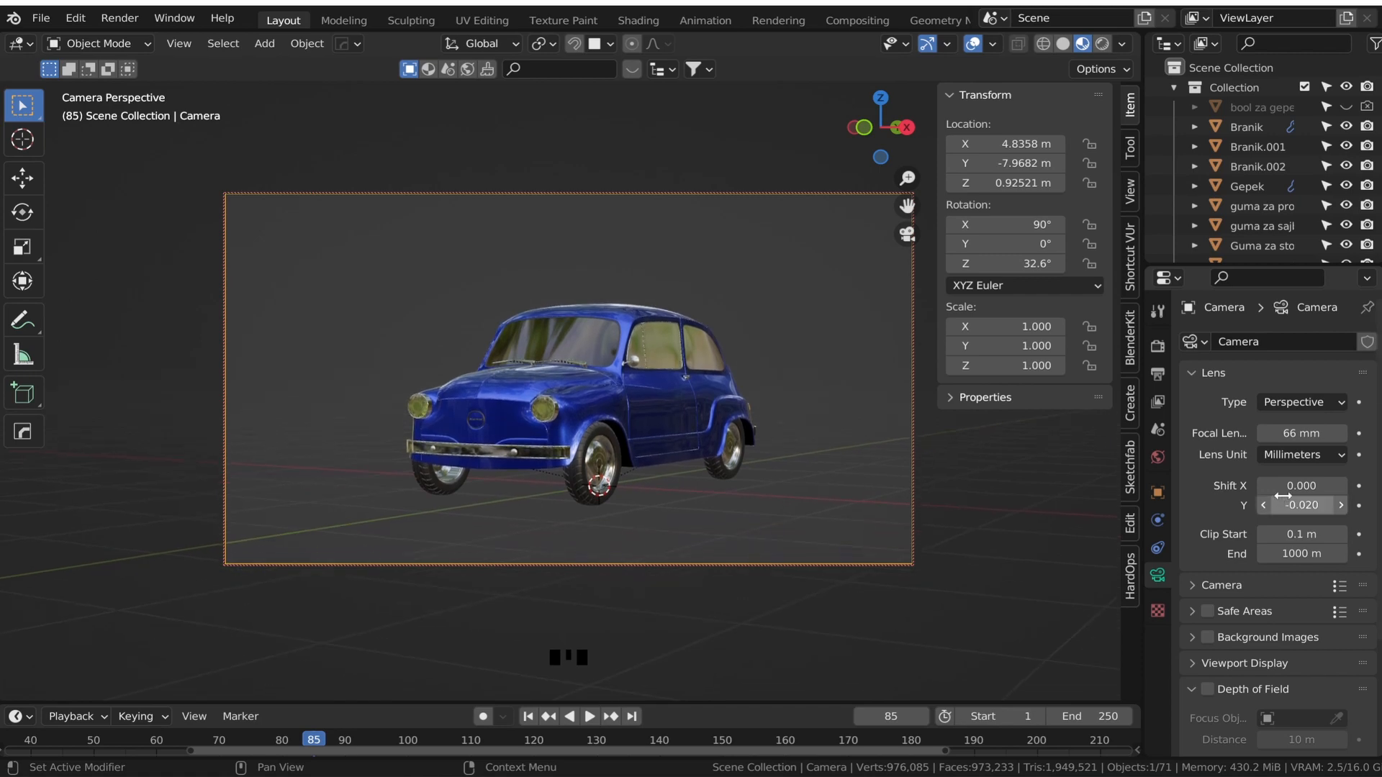
drag(1301, 433, 1317, 433)
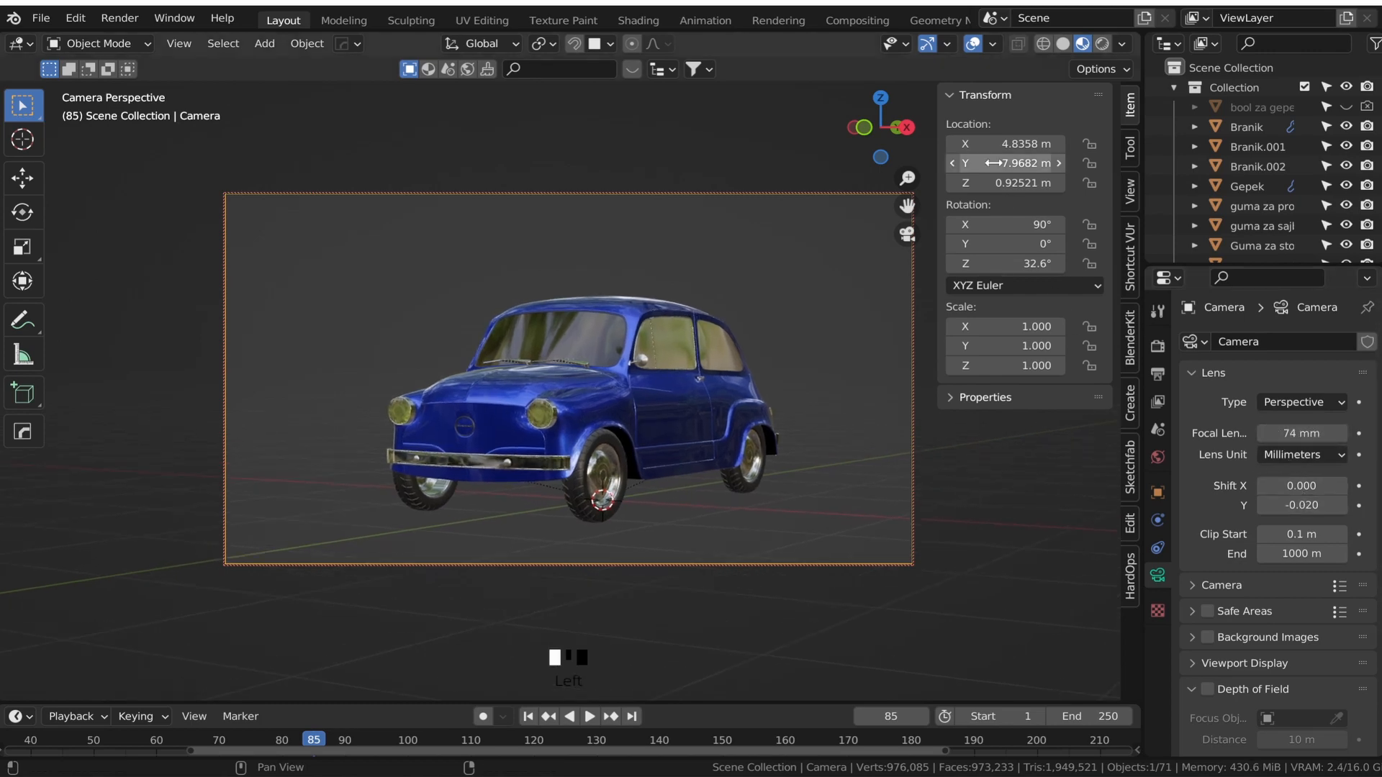
drag(1031, 185, 1022, 184)
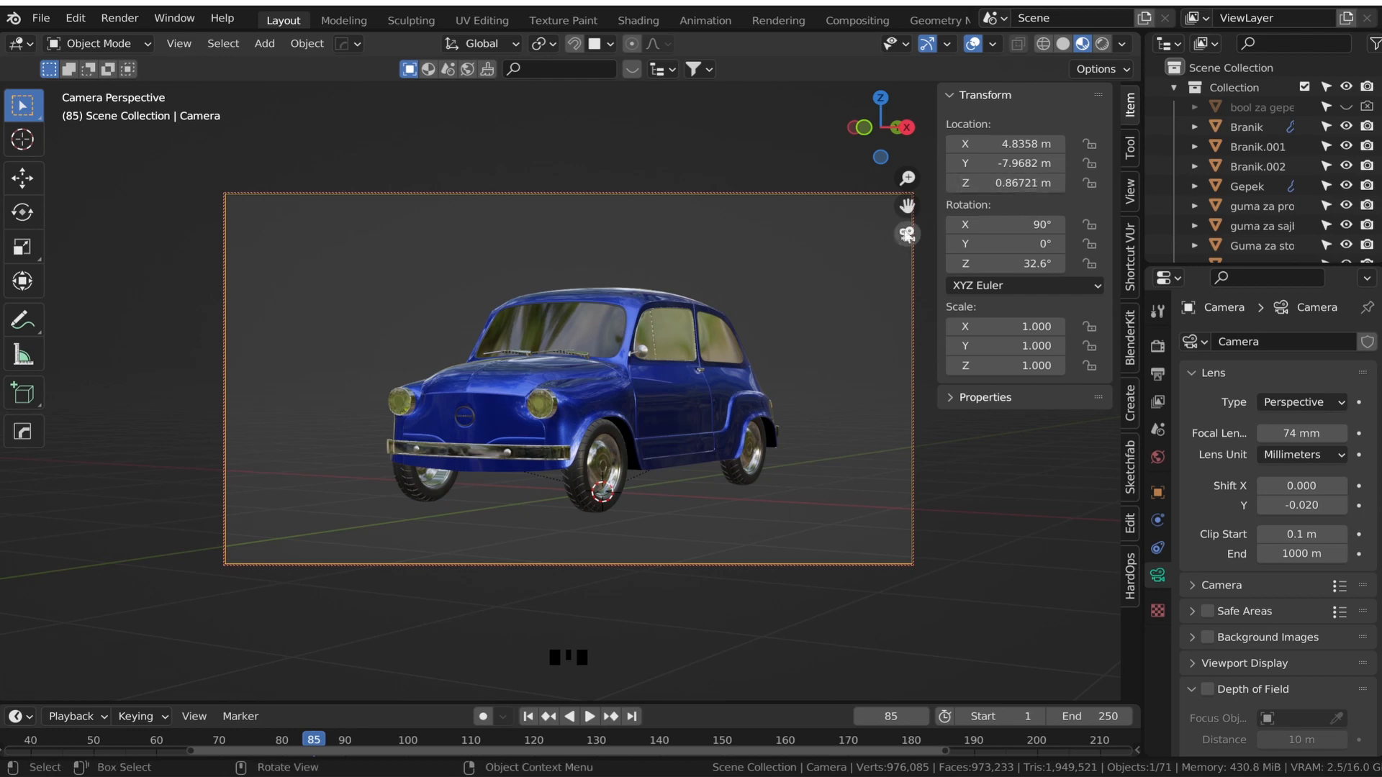
- Leave the camera view, add a mesh circle at the world origin under the car and enter Edit Mode
click(906, 235)
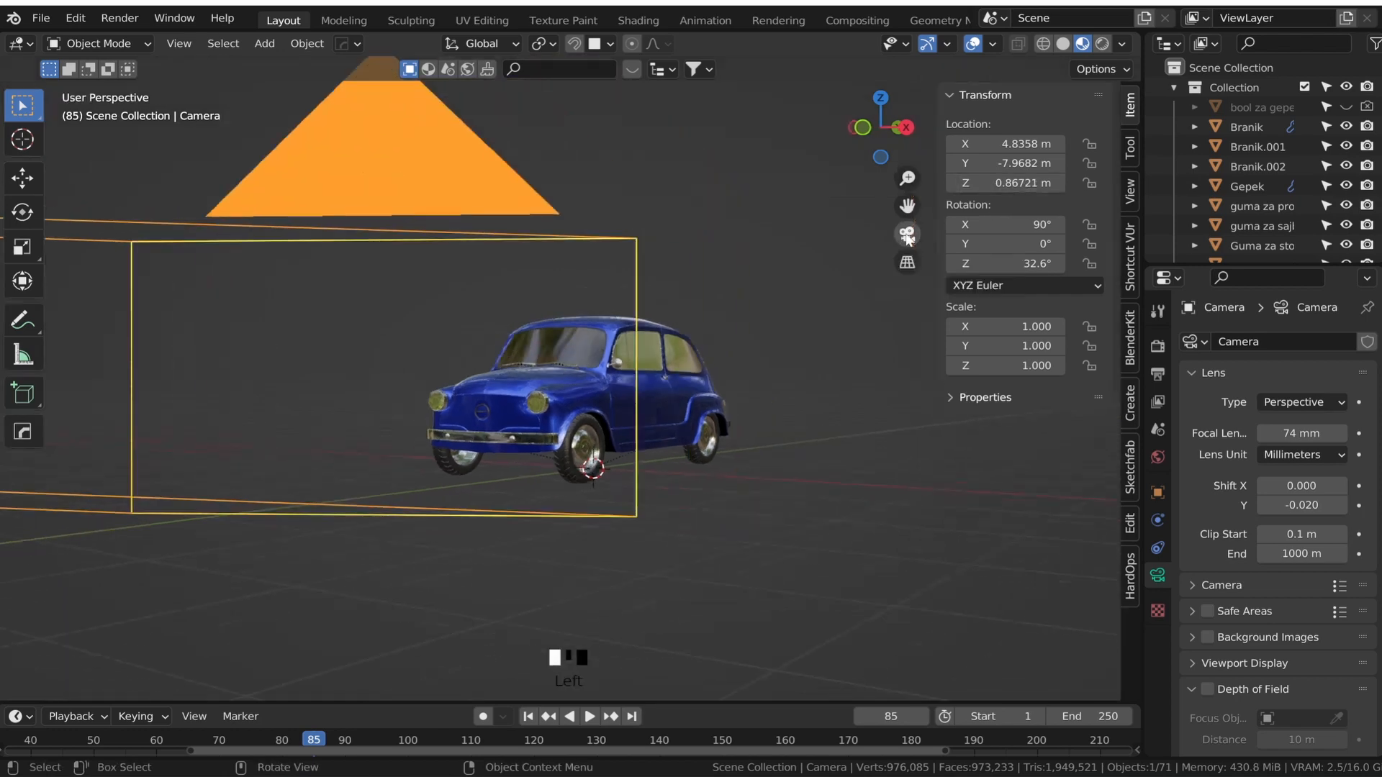
scroll(649, 295, up, 3)
key(shift+a)
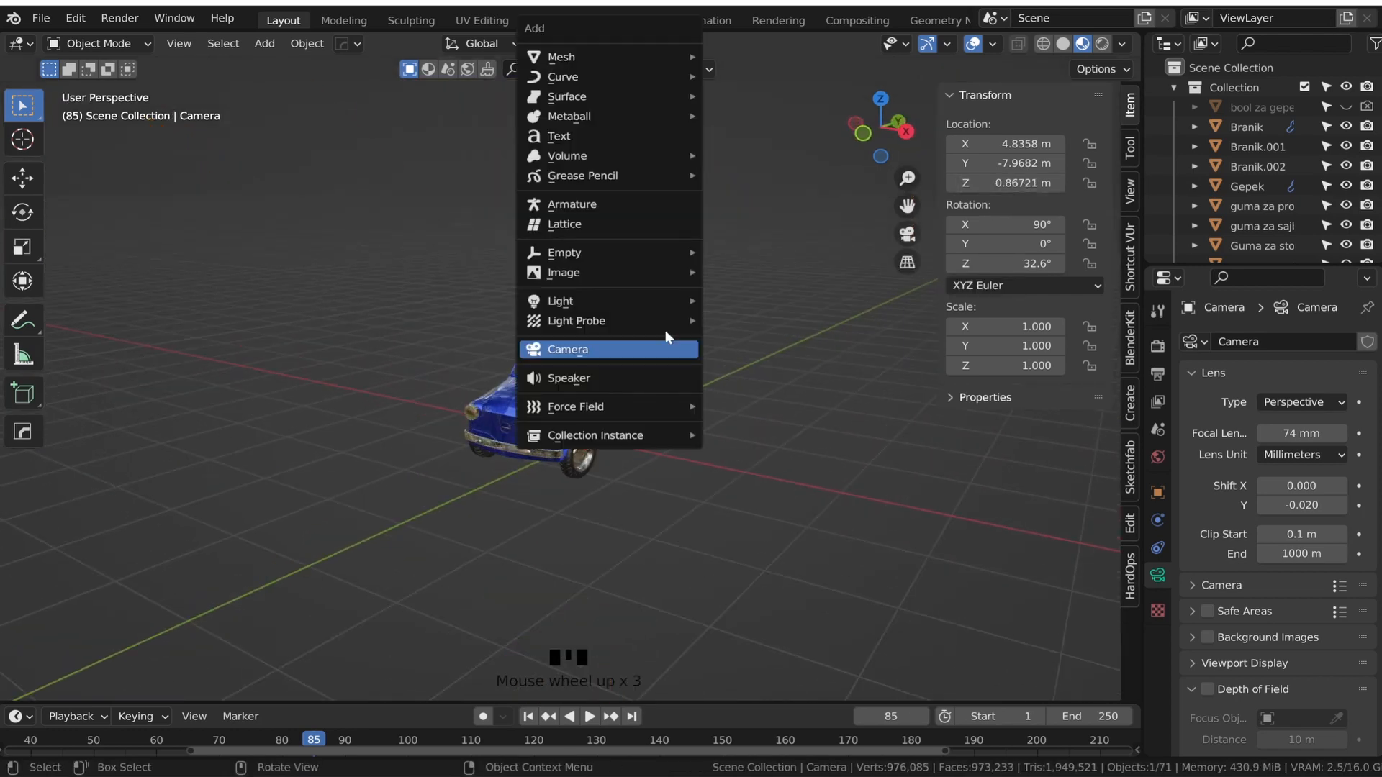
mouse_move(566, 55)
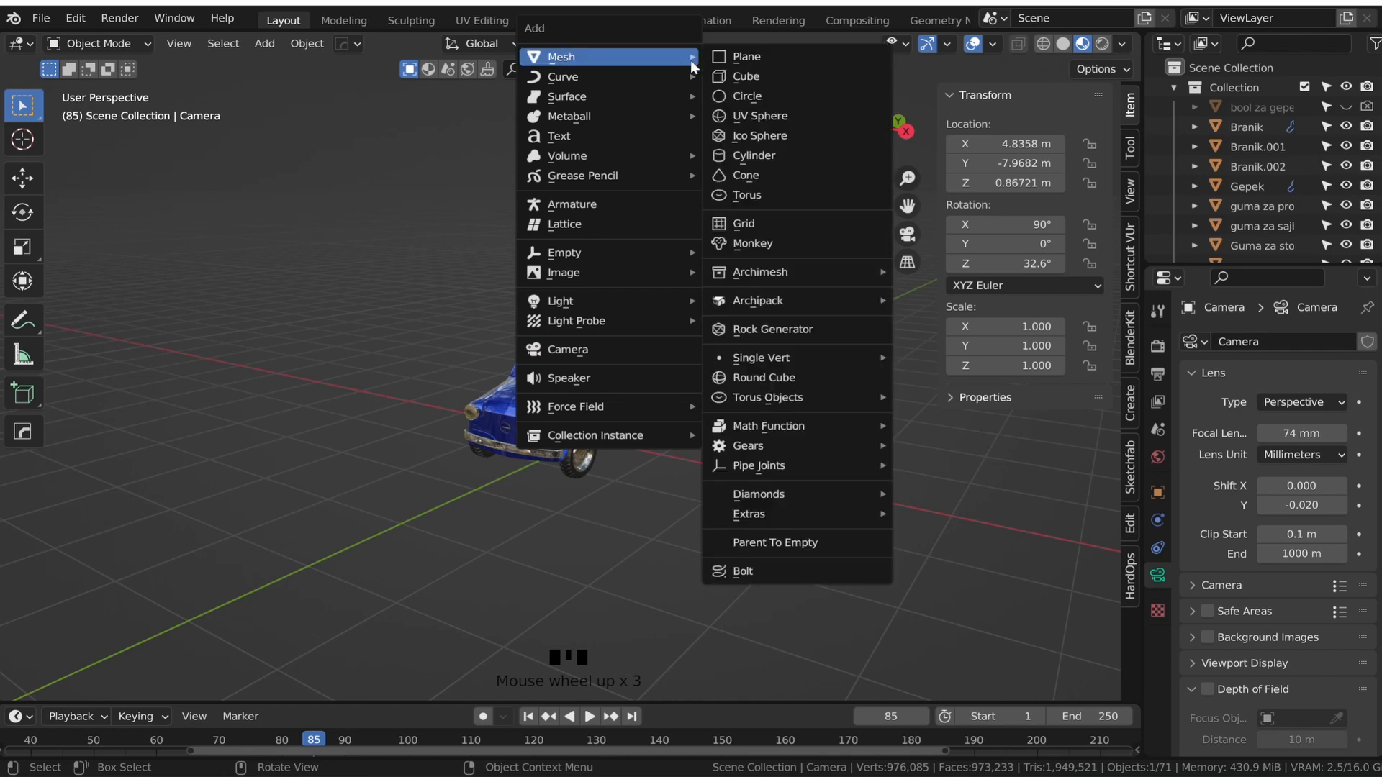
click(731, 95)
key(Tab)
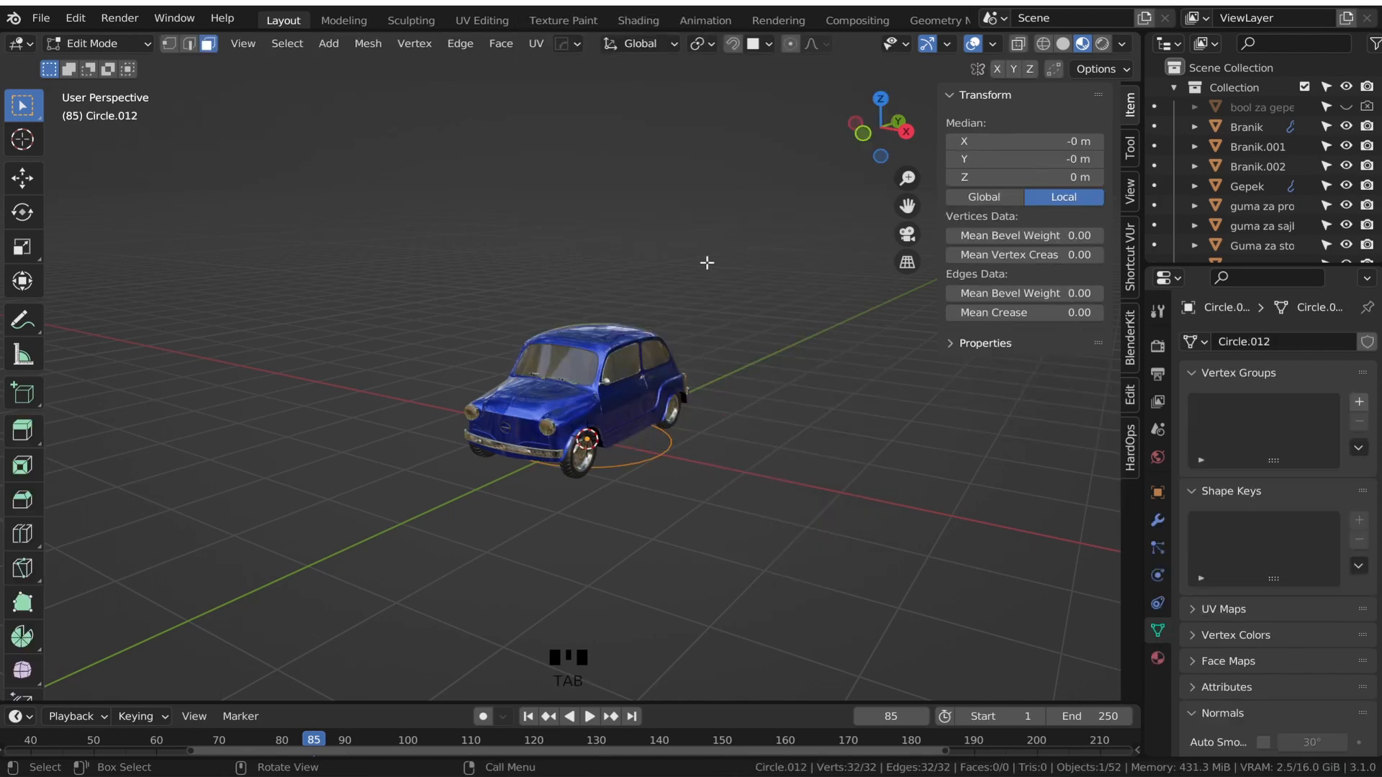
- Scale the circle to about 20 m in diameter around the car and camera, fill it with a face and return to Object Mode
key(s)
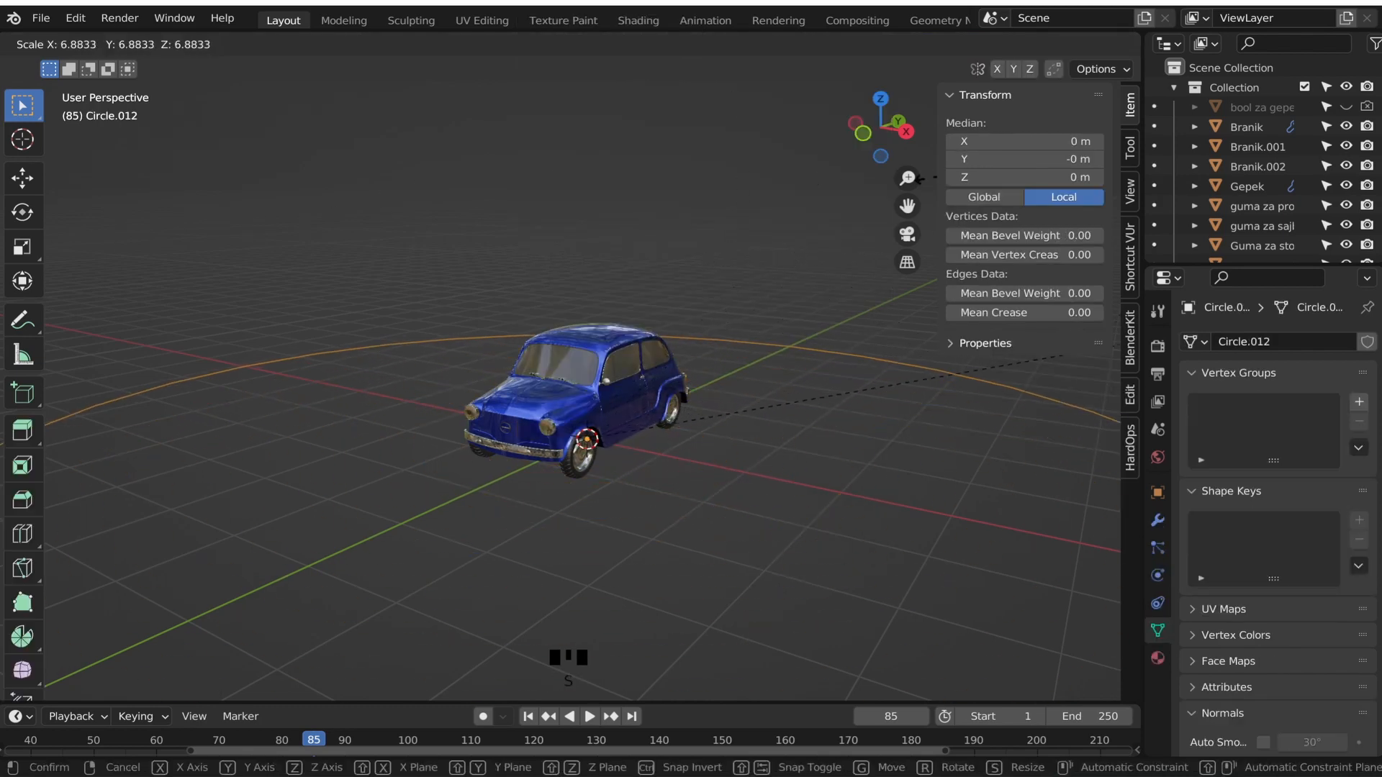
click(403, 180)
scroll(643, 236, down, 2)
key(s)
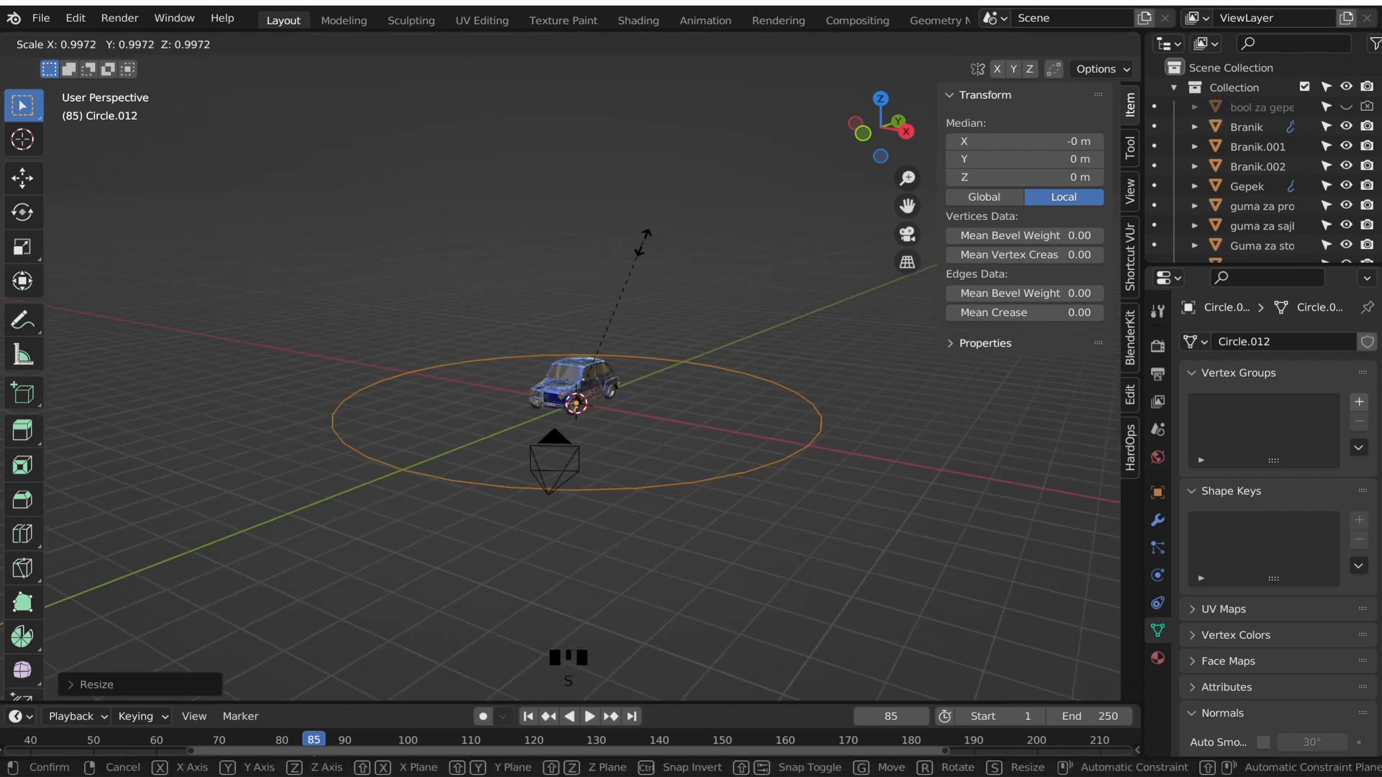
click(792, 219)
scroll(446, 216, up, 4)
scroll(465, 233, down, 3)
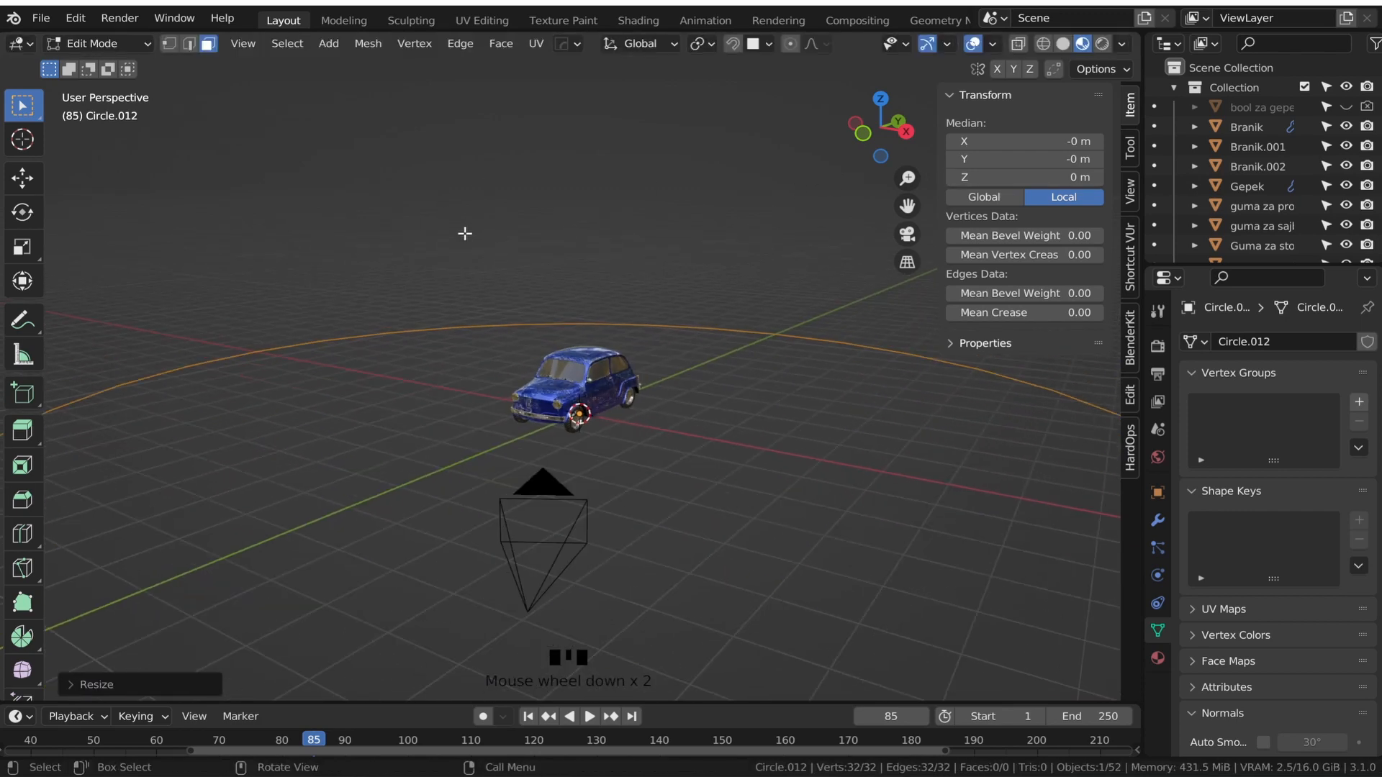
key(s)
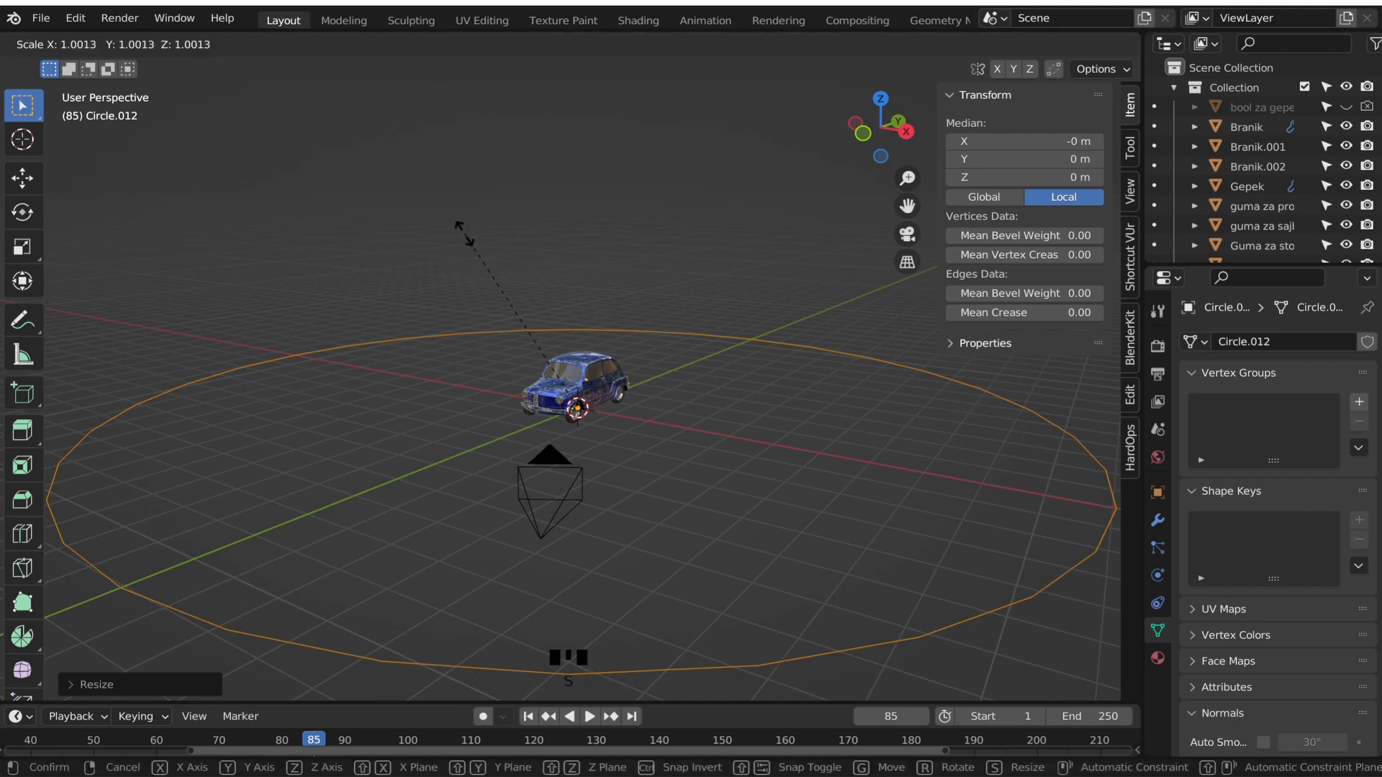
click(477, 247)
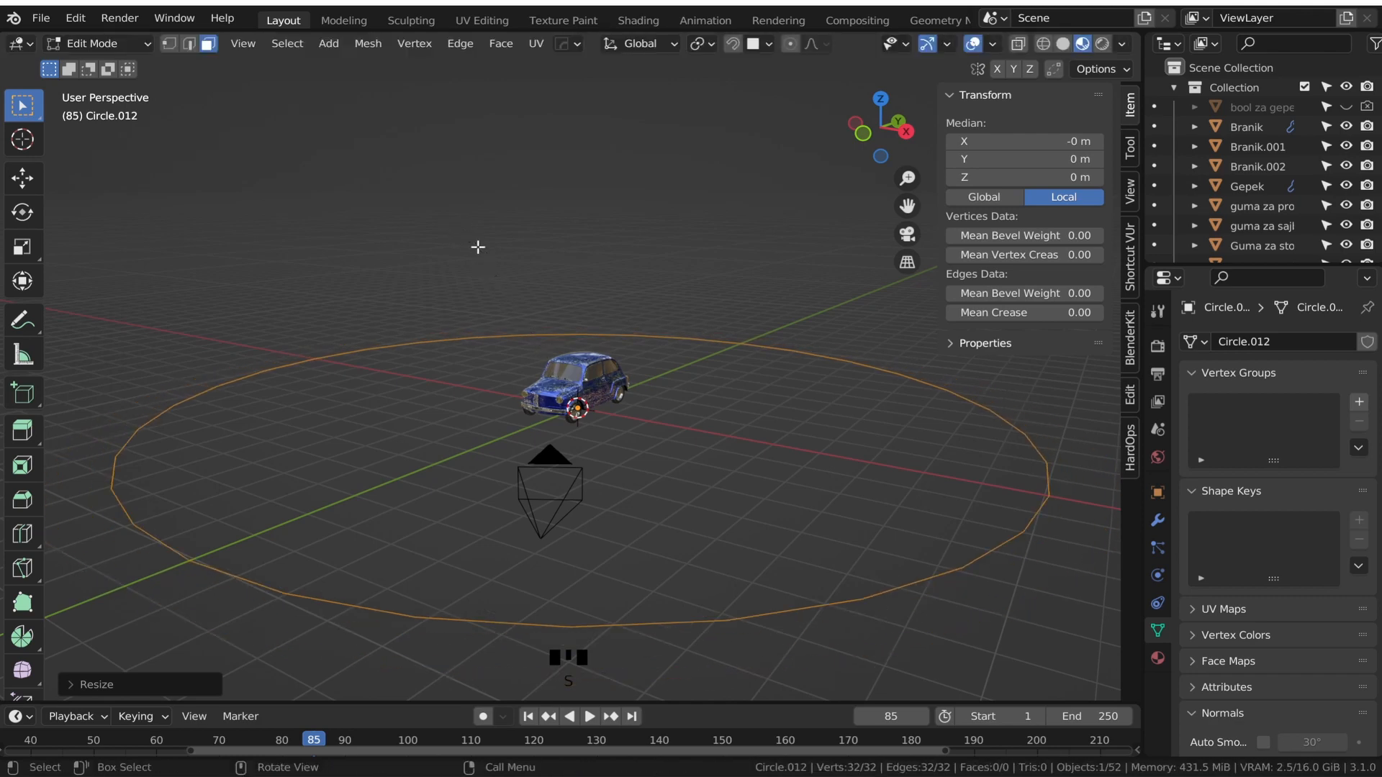
key(f)
key(Tab)
key(Tab)
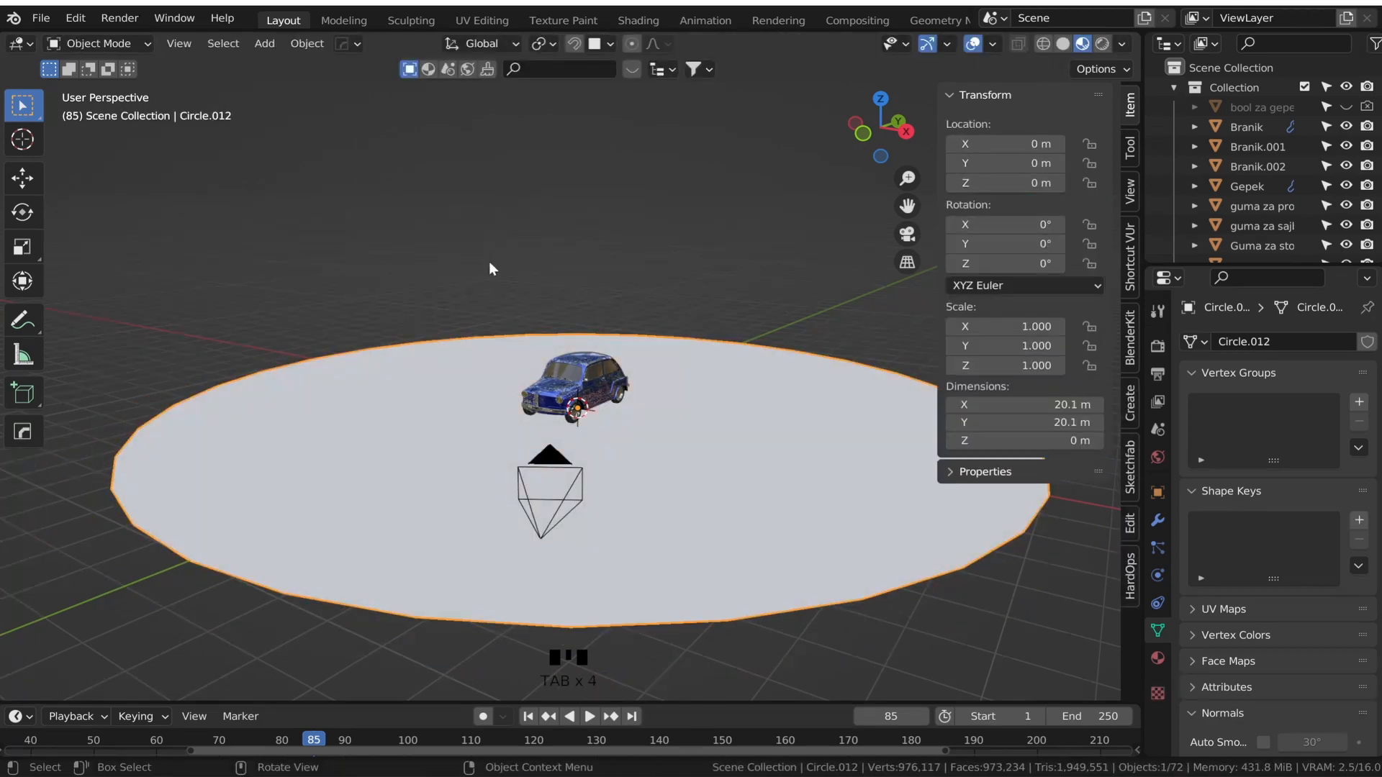
middle_drag(487, 272, 539, 284)
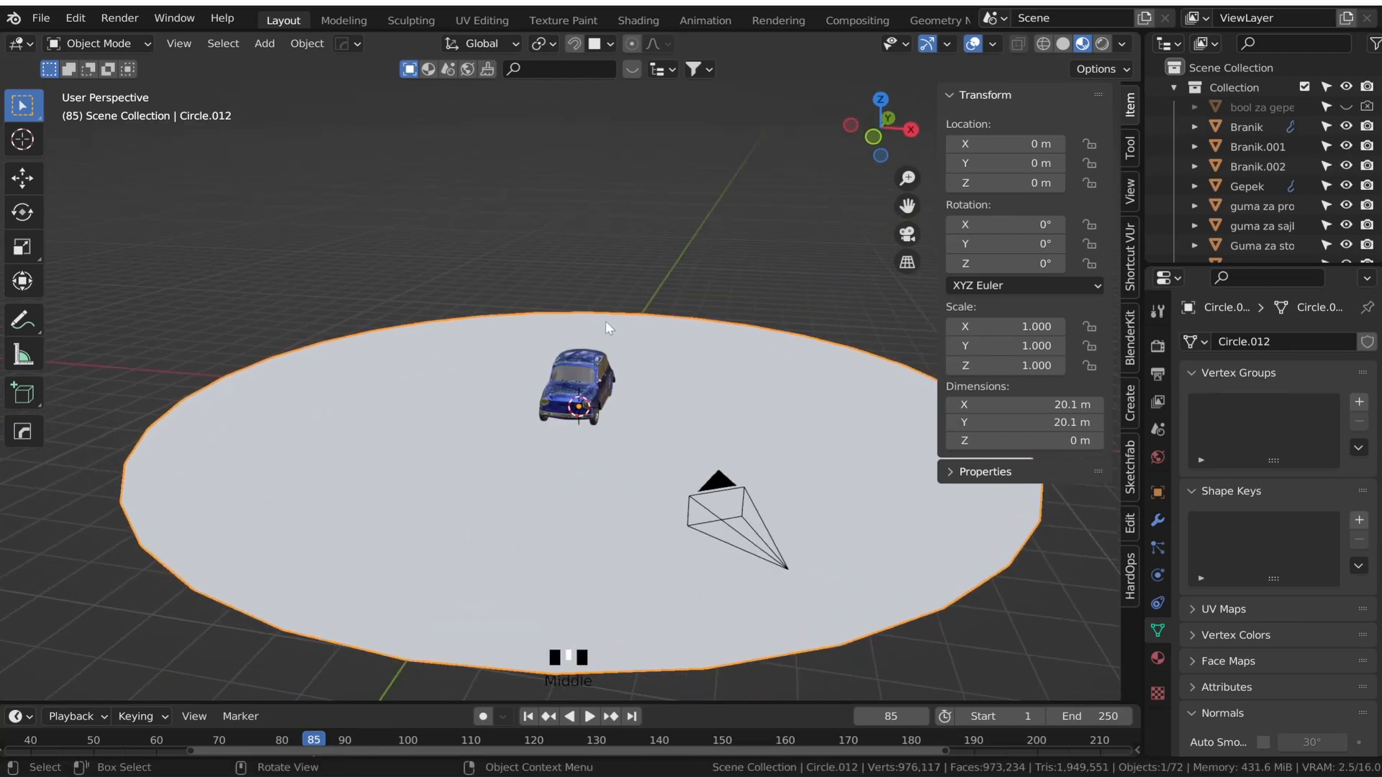
right_click(663, 325)
right_click(354, 411)
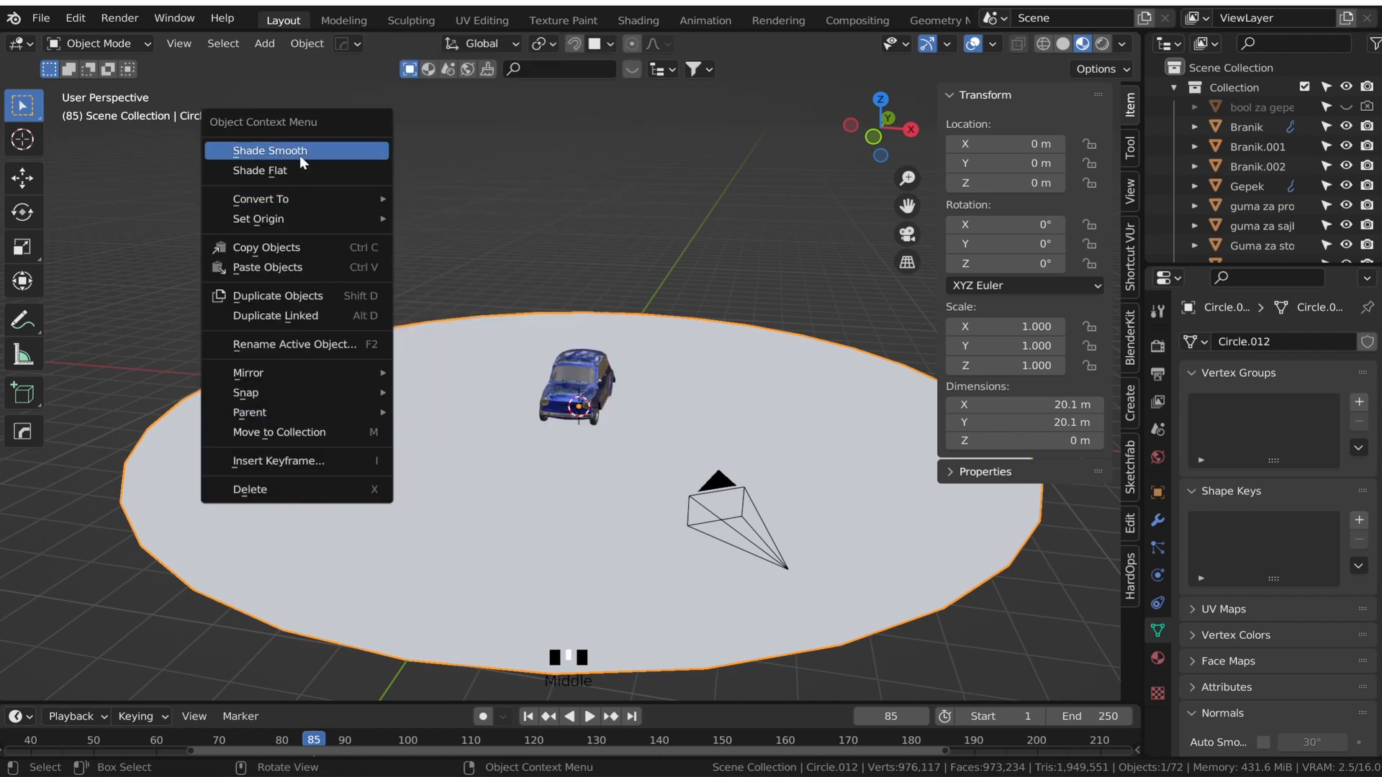
right_click(300, 154)
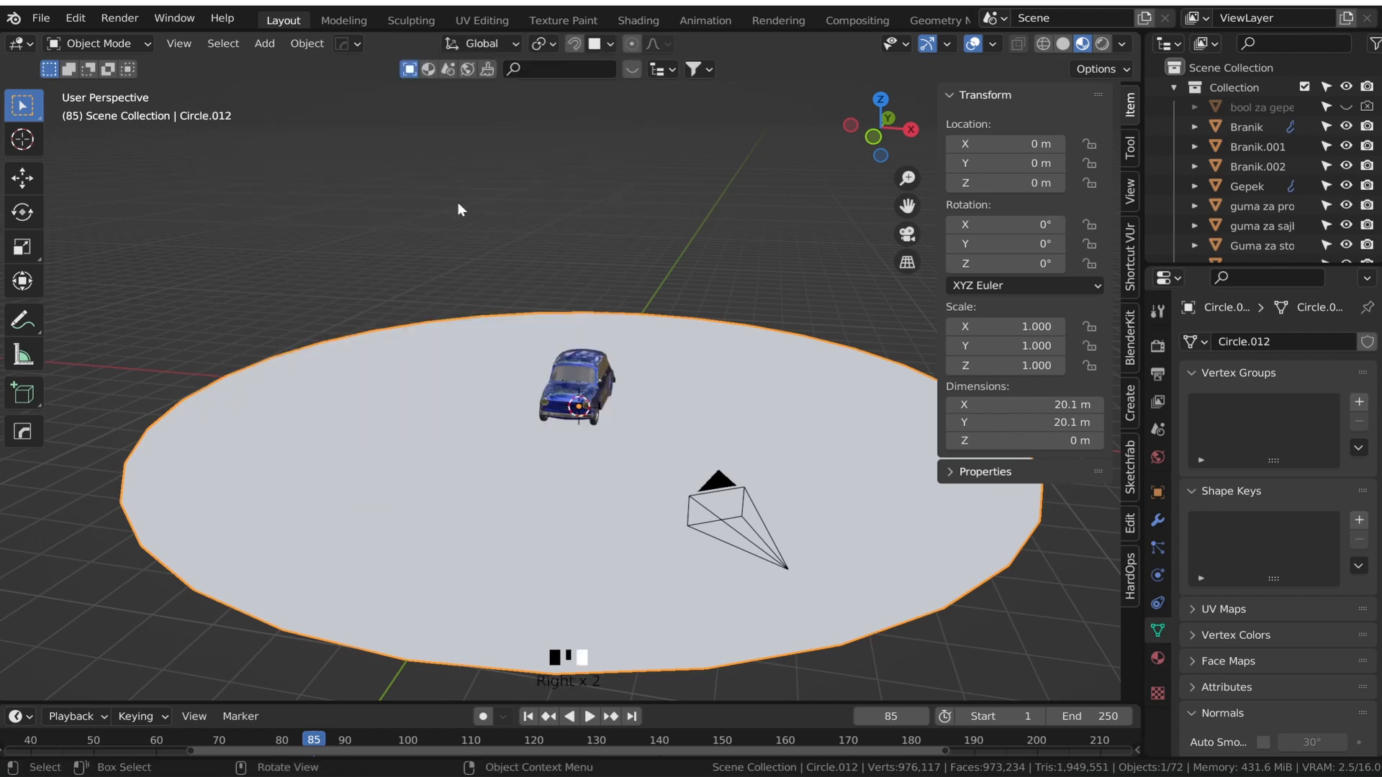
- Switch to the Shading workspace and give the ground circle a new material with a near-black base color
click(649, 18)
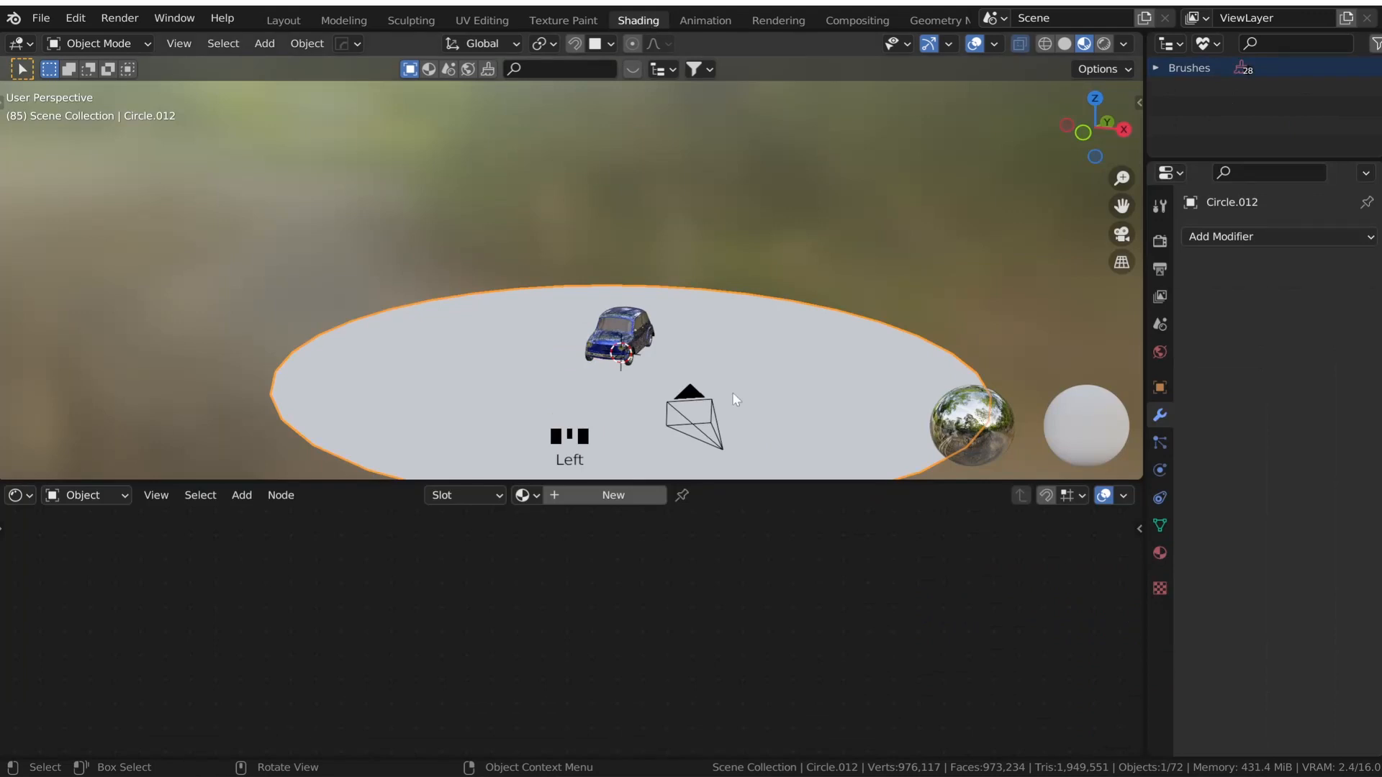
shift+middle_drag(735, 398, 676, 288)
scroll(604, 219, up, 2)
scroll(676, 287, up, 1)
scroll(672, 287, up, 3)
middle_drag(672, 385, 654, 445)
scroll(581, 373, up, 2)
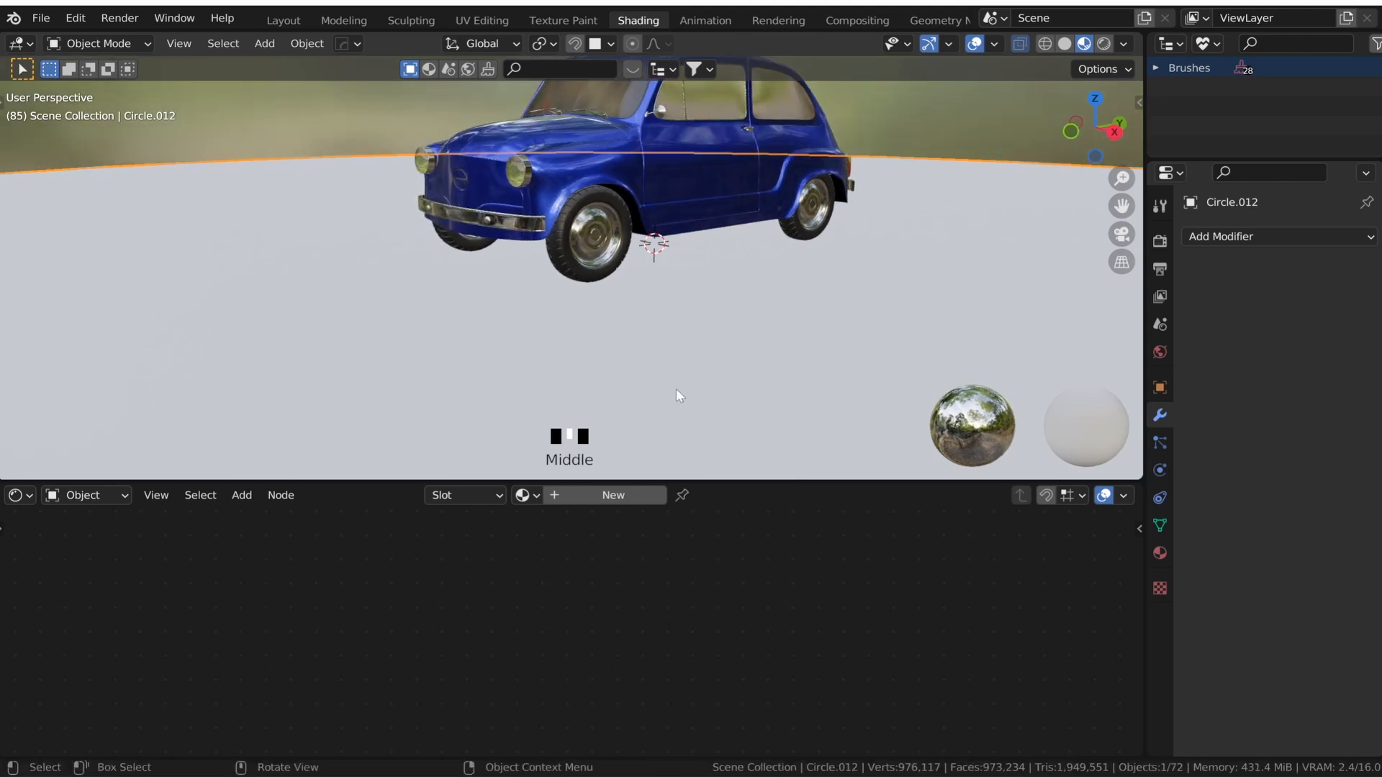
click(618, 494)
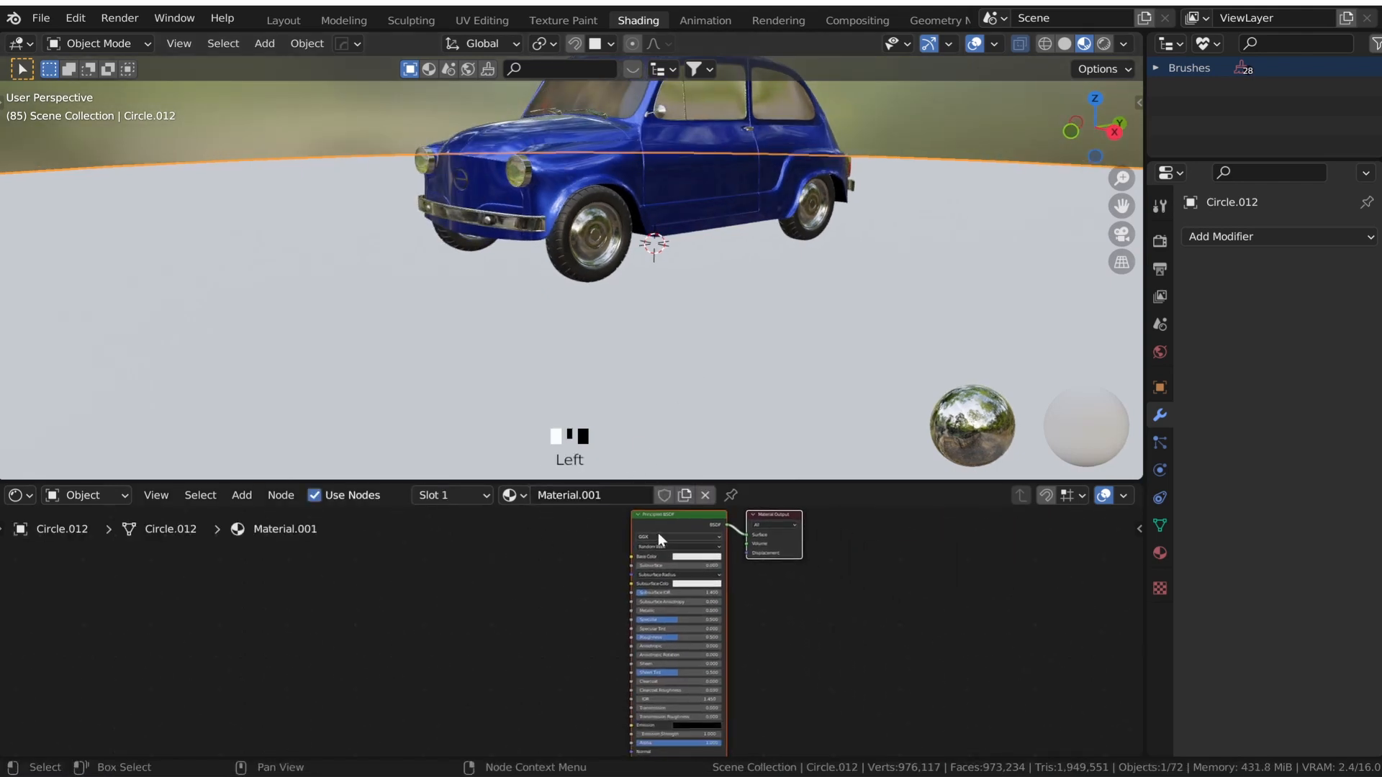
click(709, 558)
drag(746, 478, 740, 490)
scroll(739, 491, up, 2)
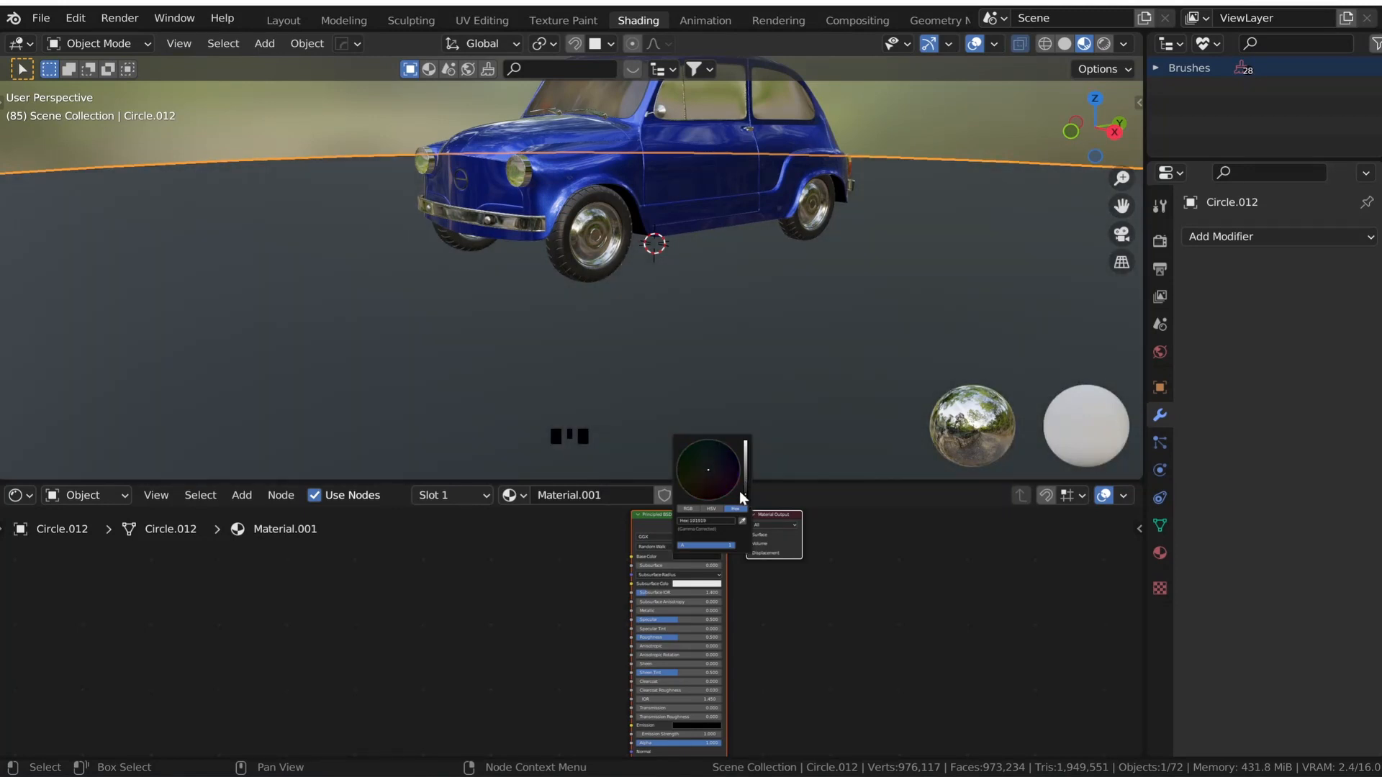
- Add a Noise Texture node to the ground material, beside the Principled BSDF
scroll(511, 577, up, 1)
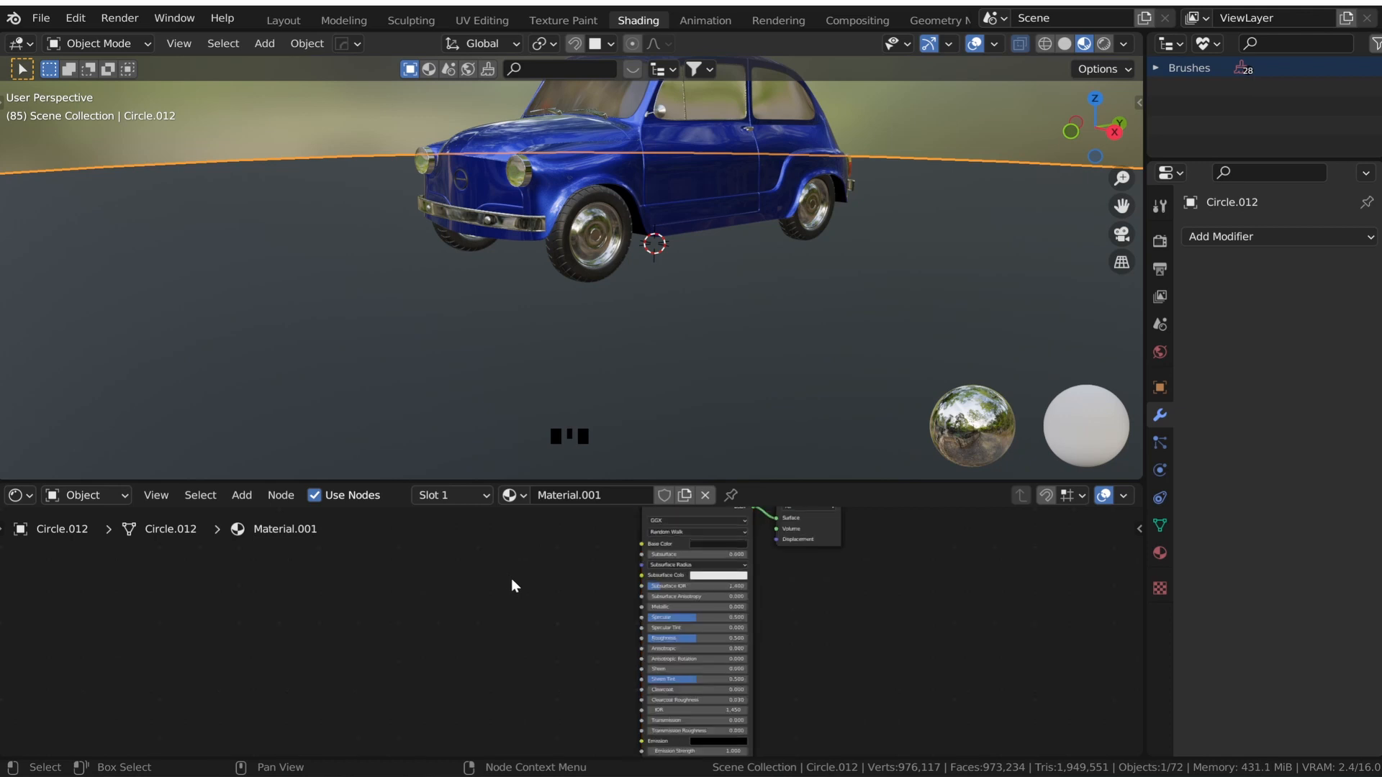
key(shift+a)
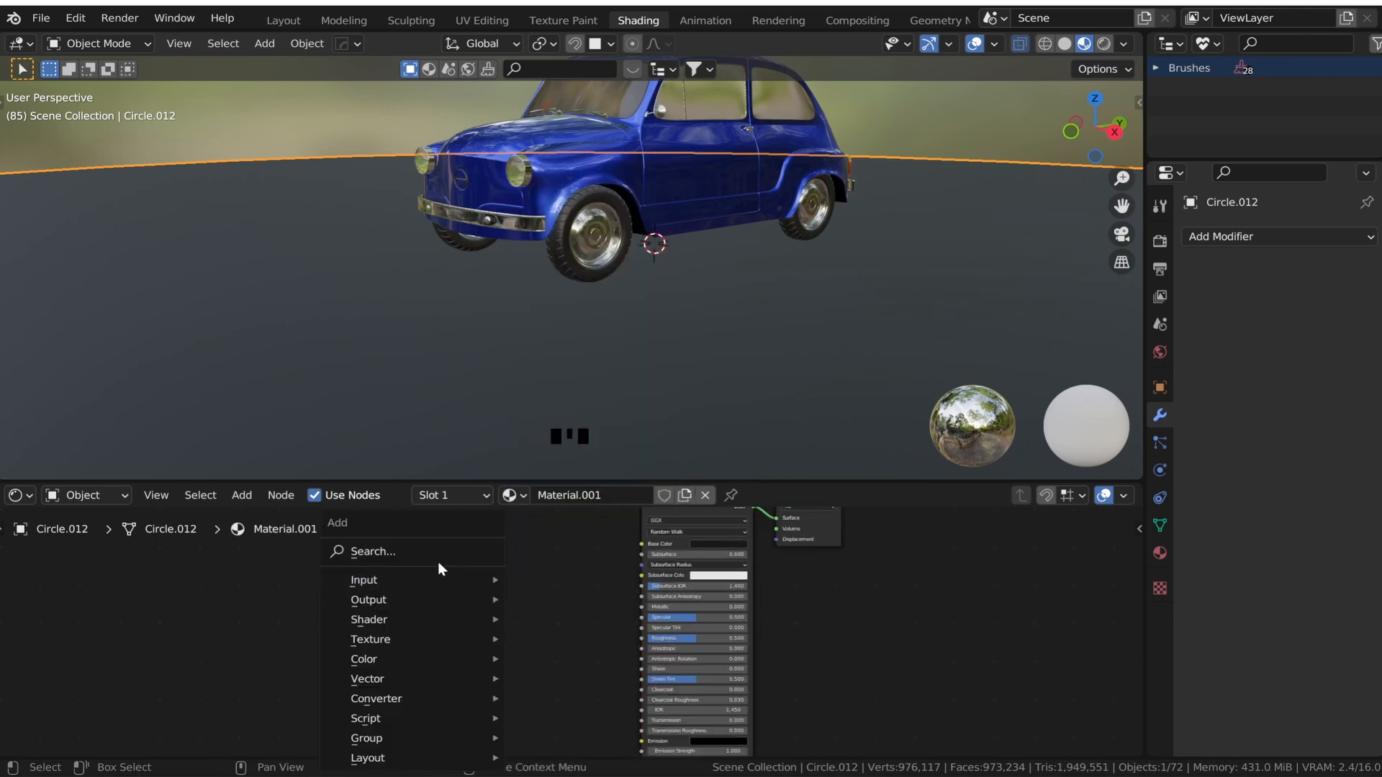
click(438, 554)
text(nois)
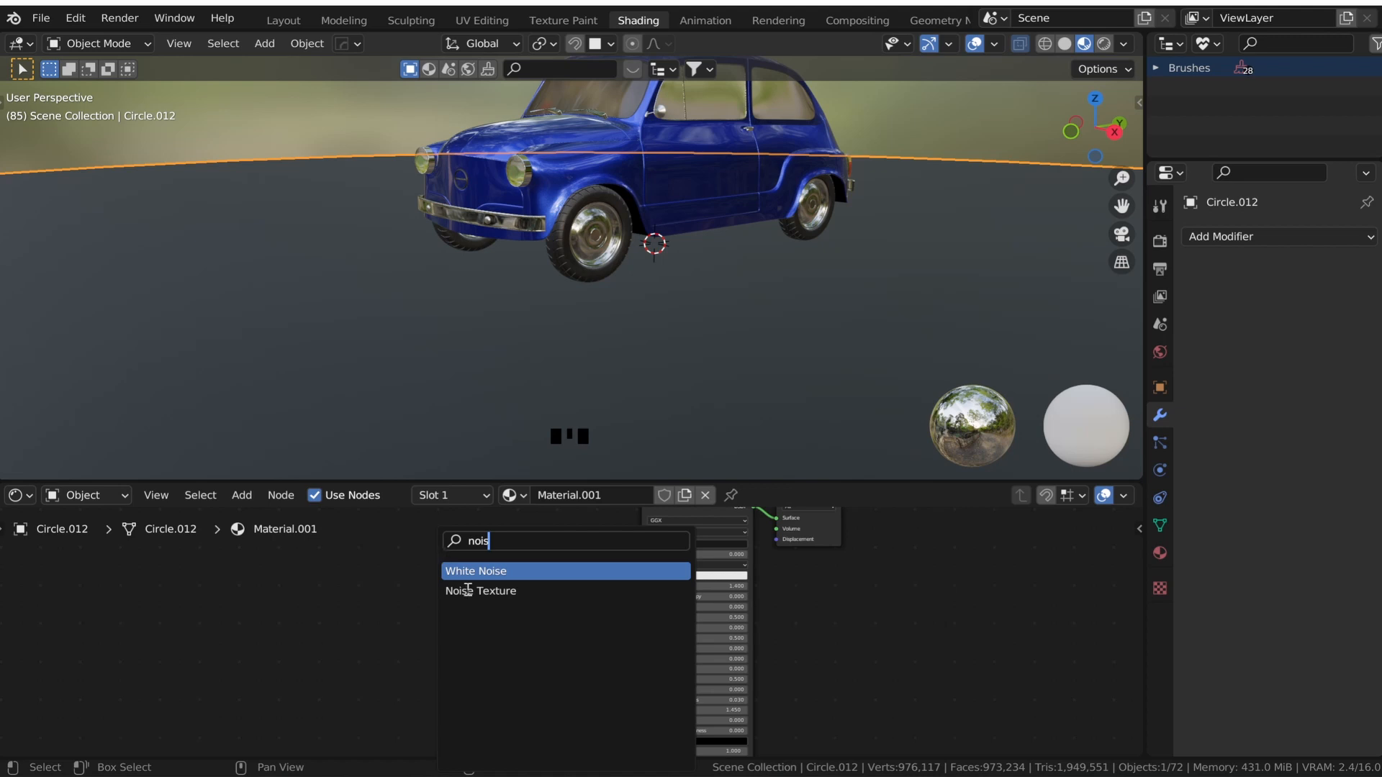
click(468, 591)
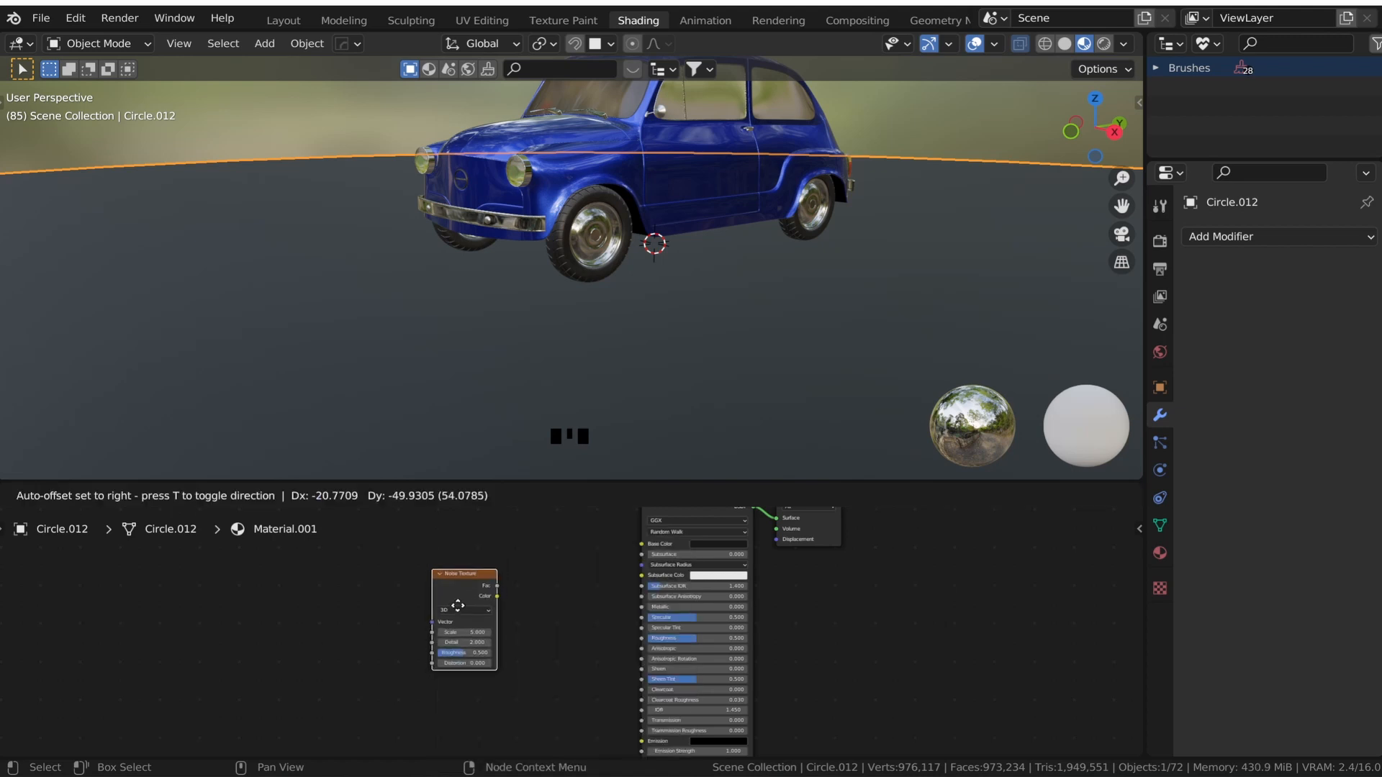
click(450, 586)
scroll(414, 615, up, 3)
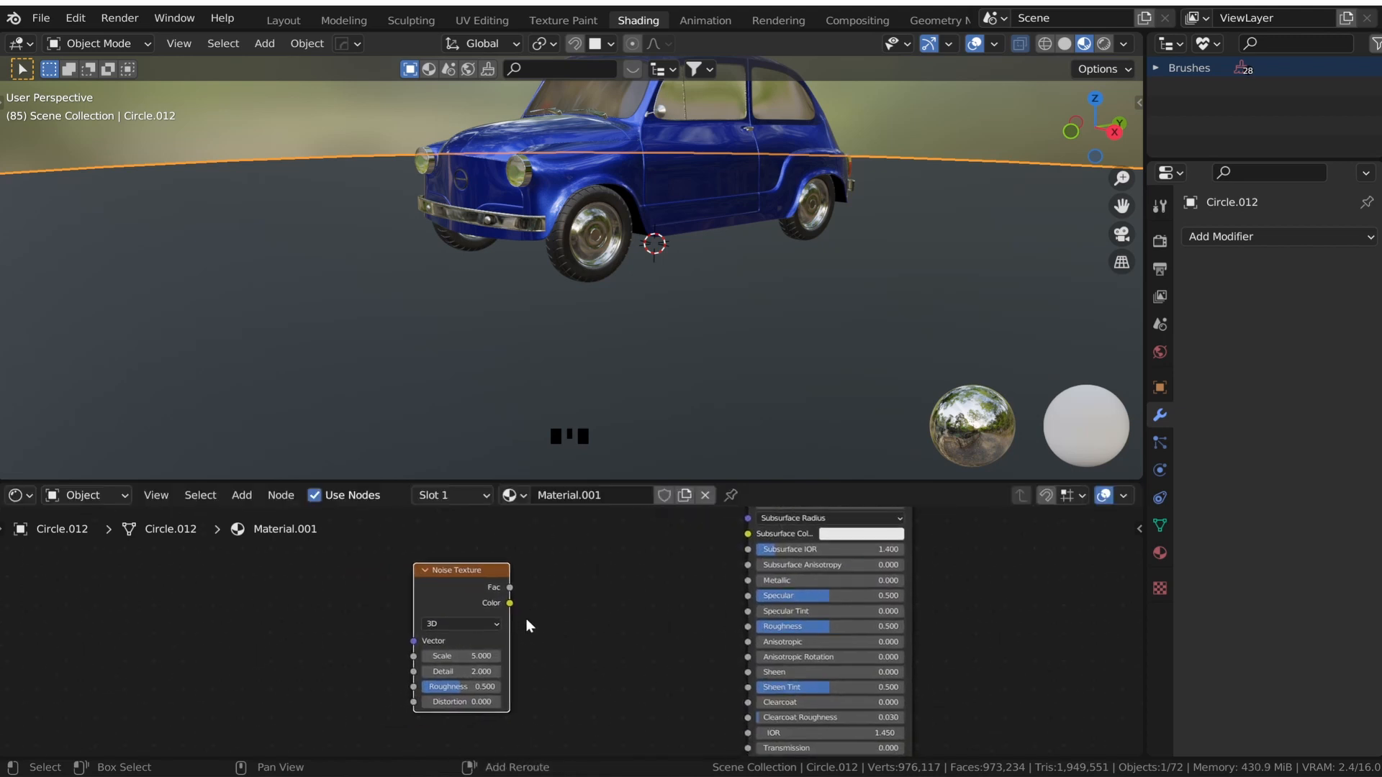
- Add a ColorRamp node, feed the noise Fac into it and connect its Color output to the ground material's Roughness
key(shift+a)
click(495, 552)
text(colo)
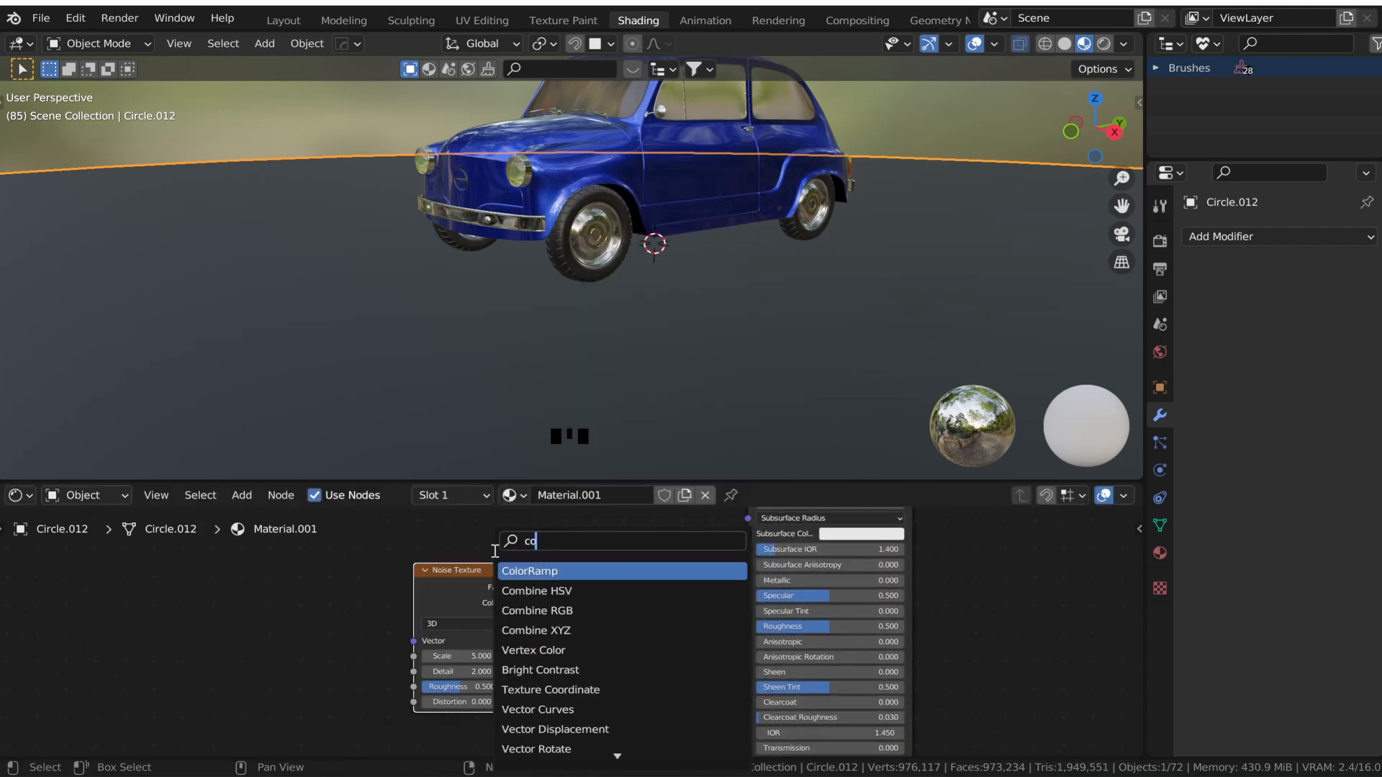
click(529, 571)
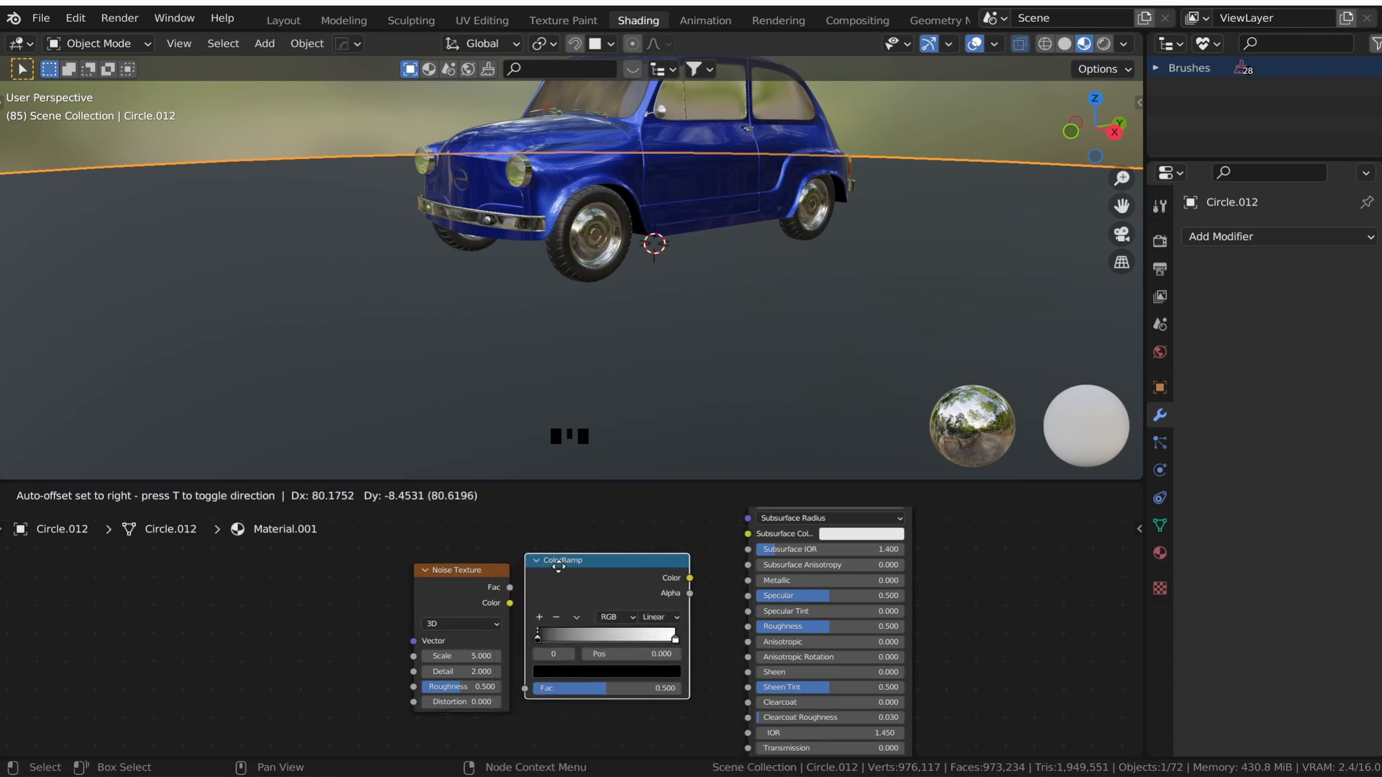
click(541, 565)
drag(468, 570, 535, 688)
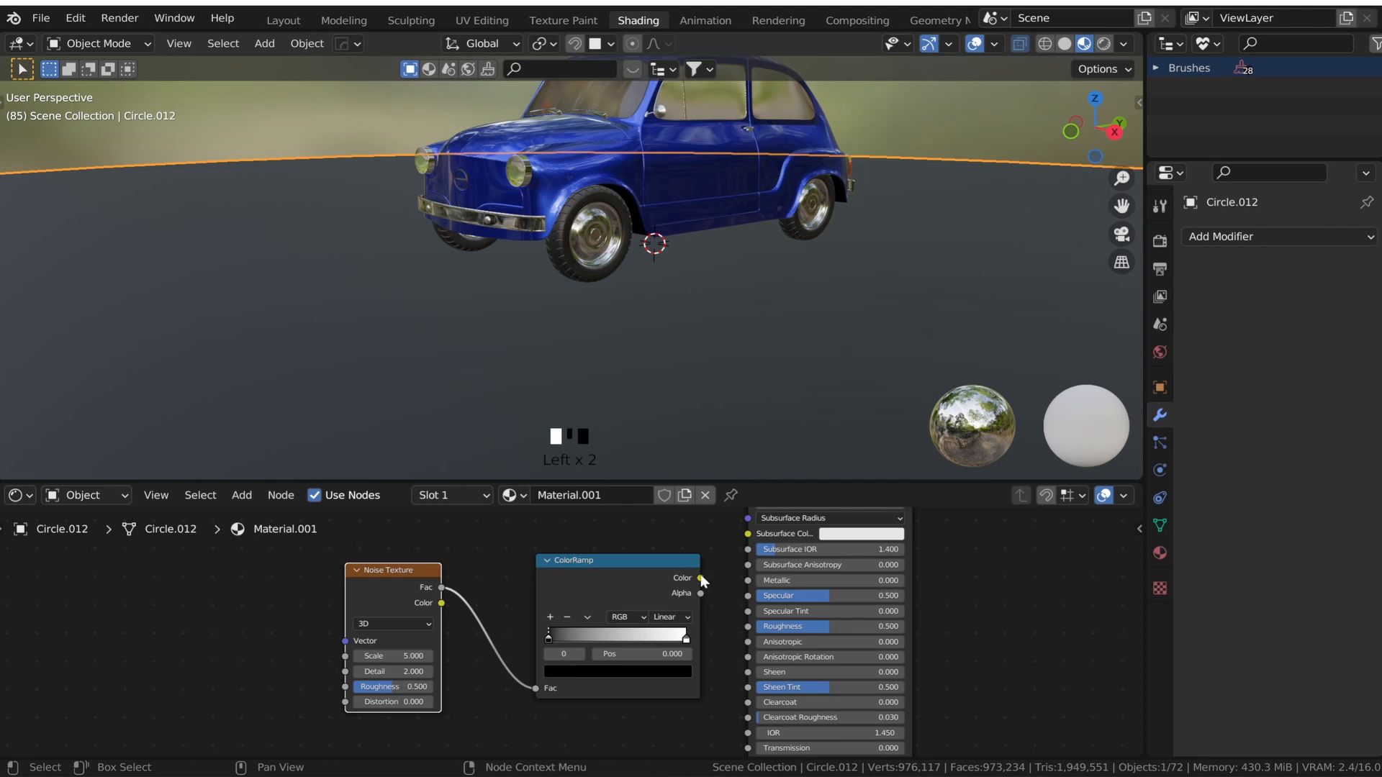
drag(701, 578, 750, 626)
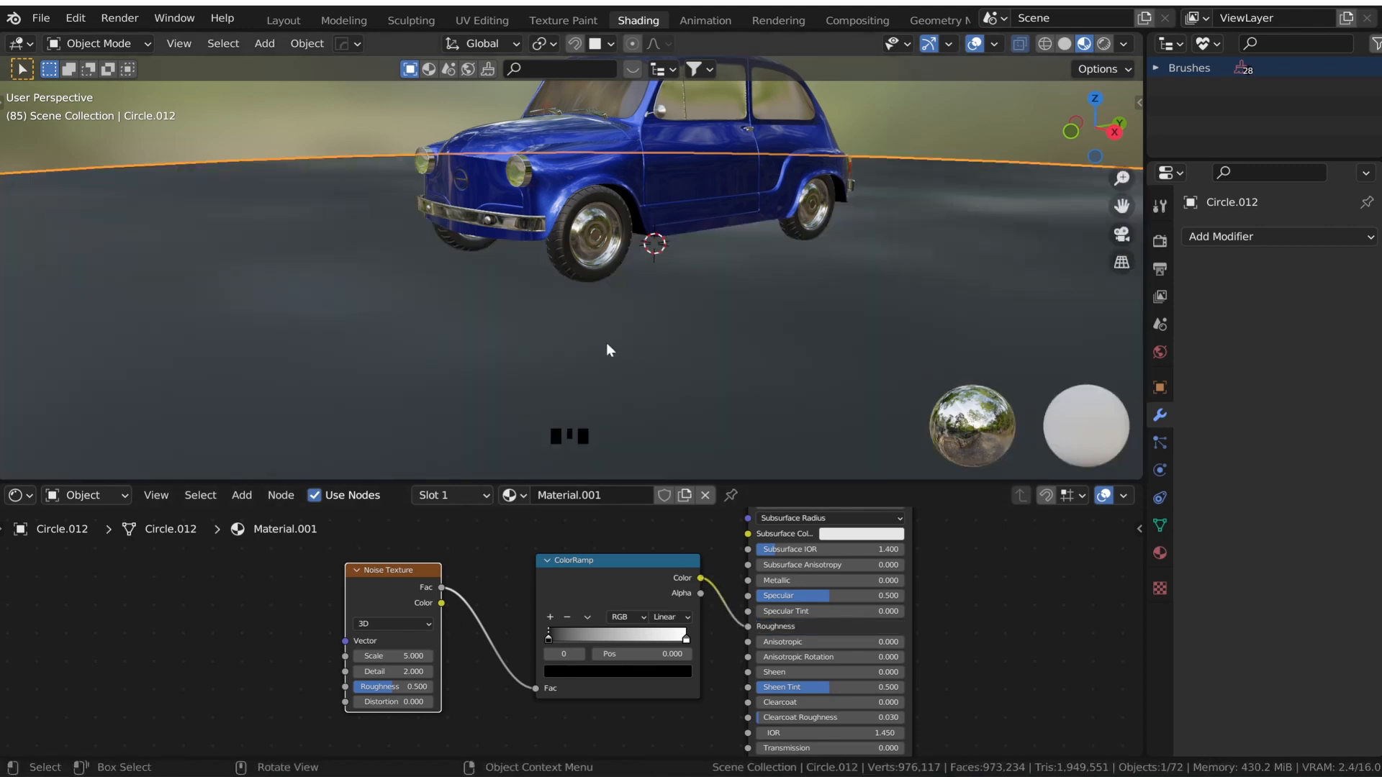
- Set the noise to scale 15.4, detail 6.3 and roughness 0.752, and move the ramp's black stop to 0.196 and white stop to 0.740
drag(393, 655, 440, 656)
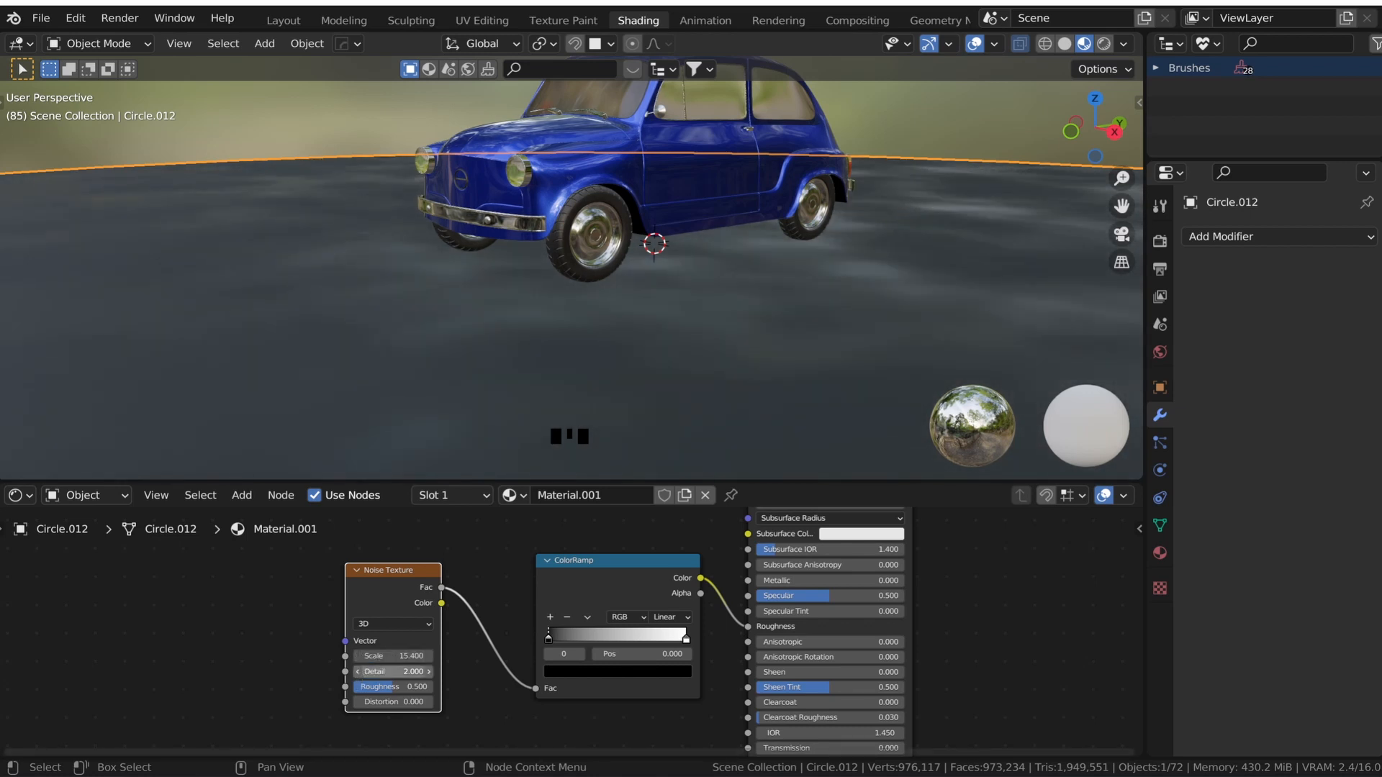
mouse_move(392, 671)
mouse_down()
mouse_move(417, 672)
mouse_move(376, 687)
mouse_move(399, 686)
mouse_up()
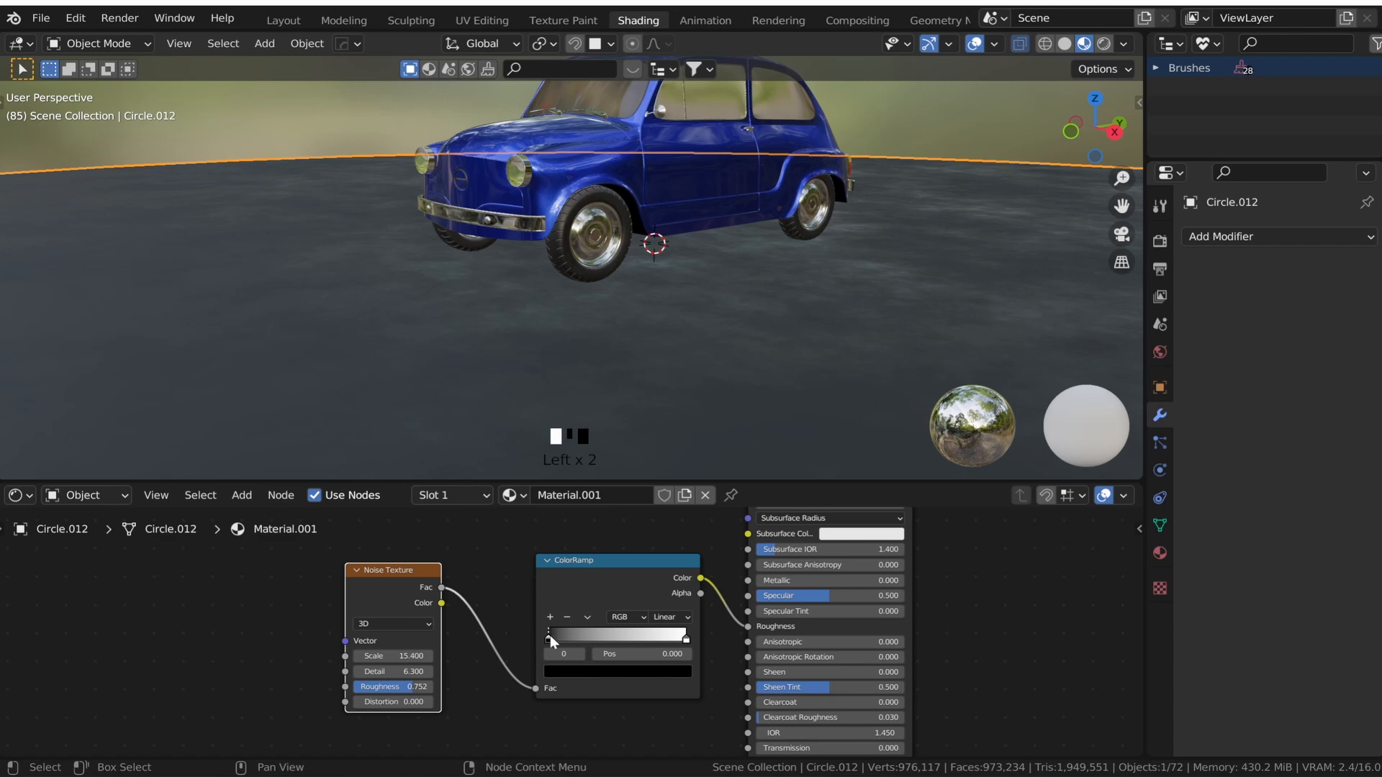
drag(549, 637, 563, 637)
click(686, 645)
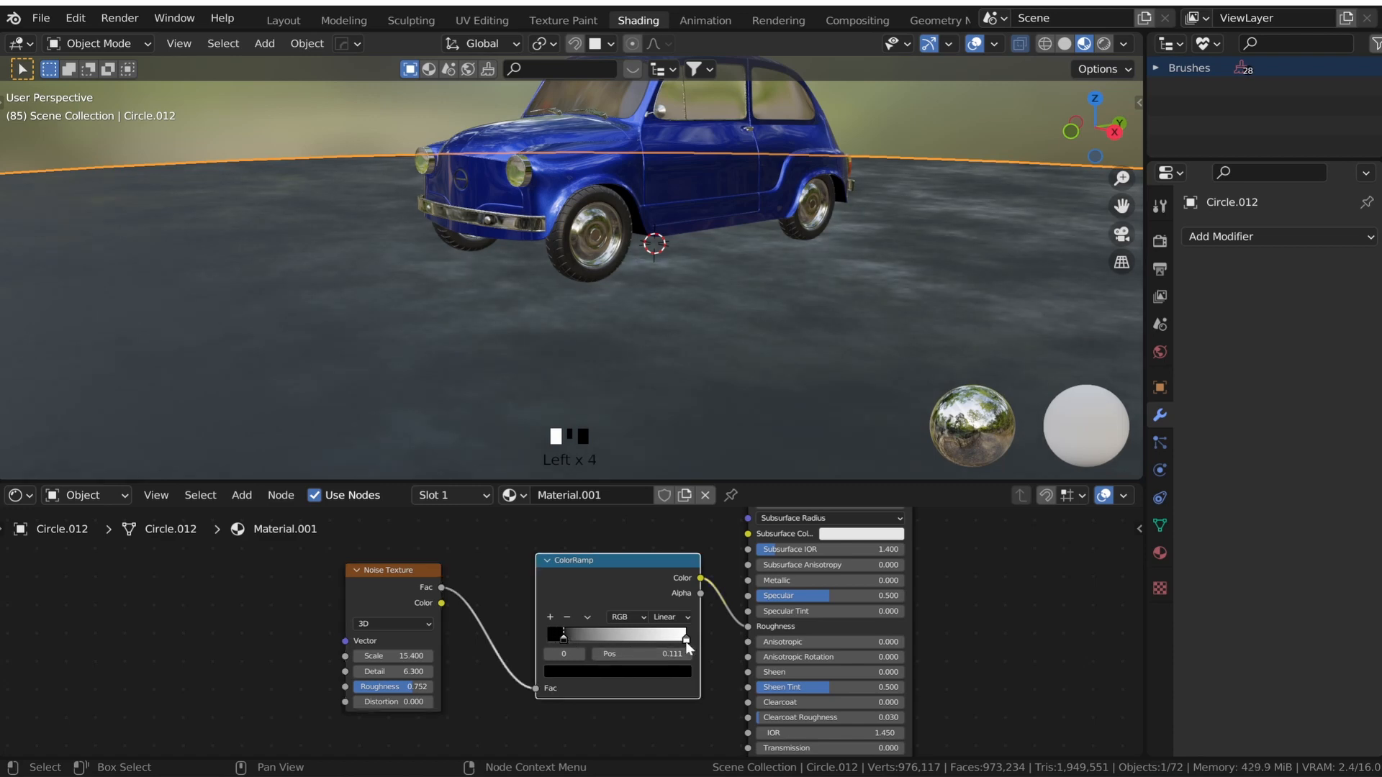
drag(687, 646, 657, 638)
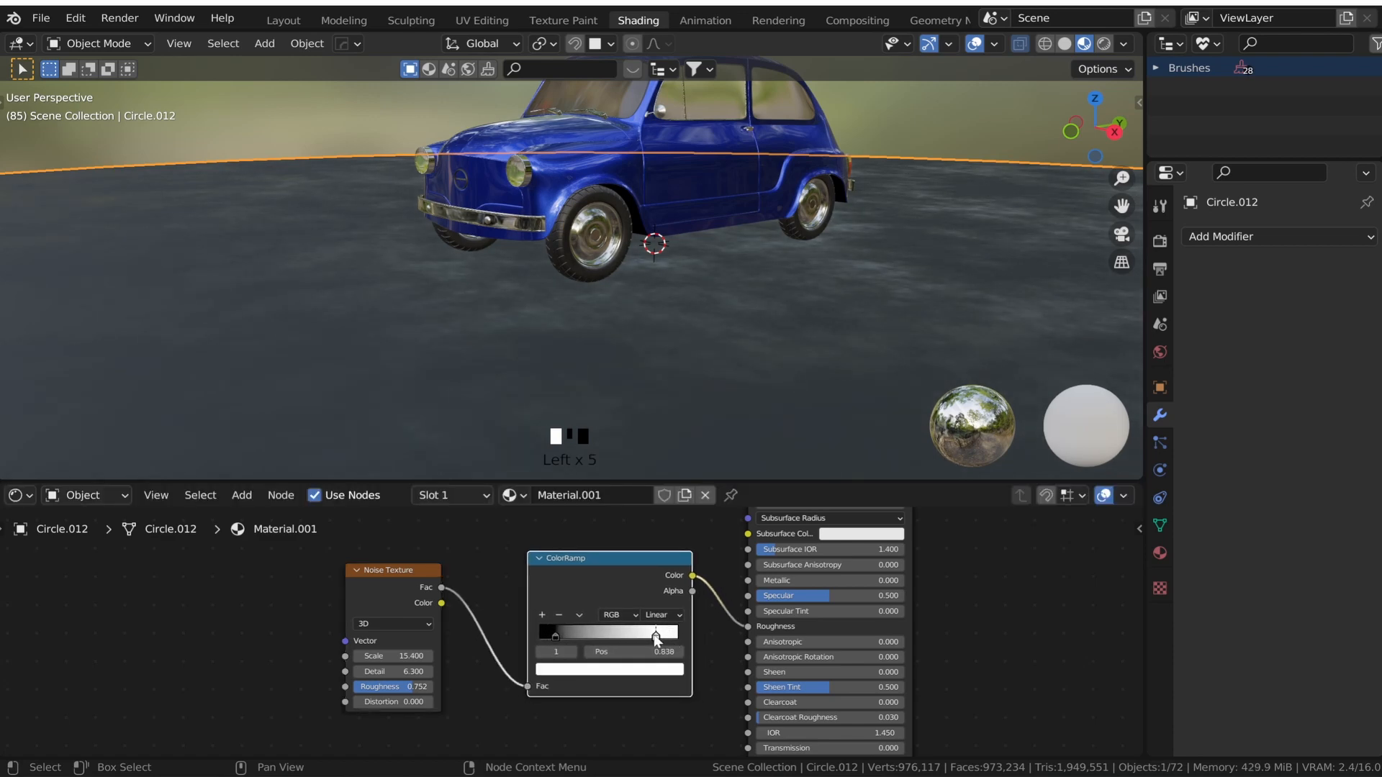
drag(555, 636, 567, 636)
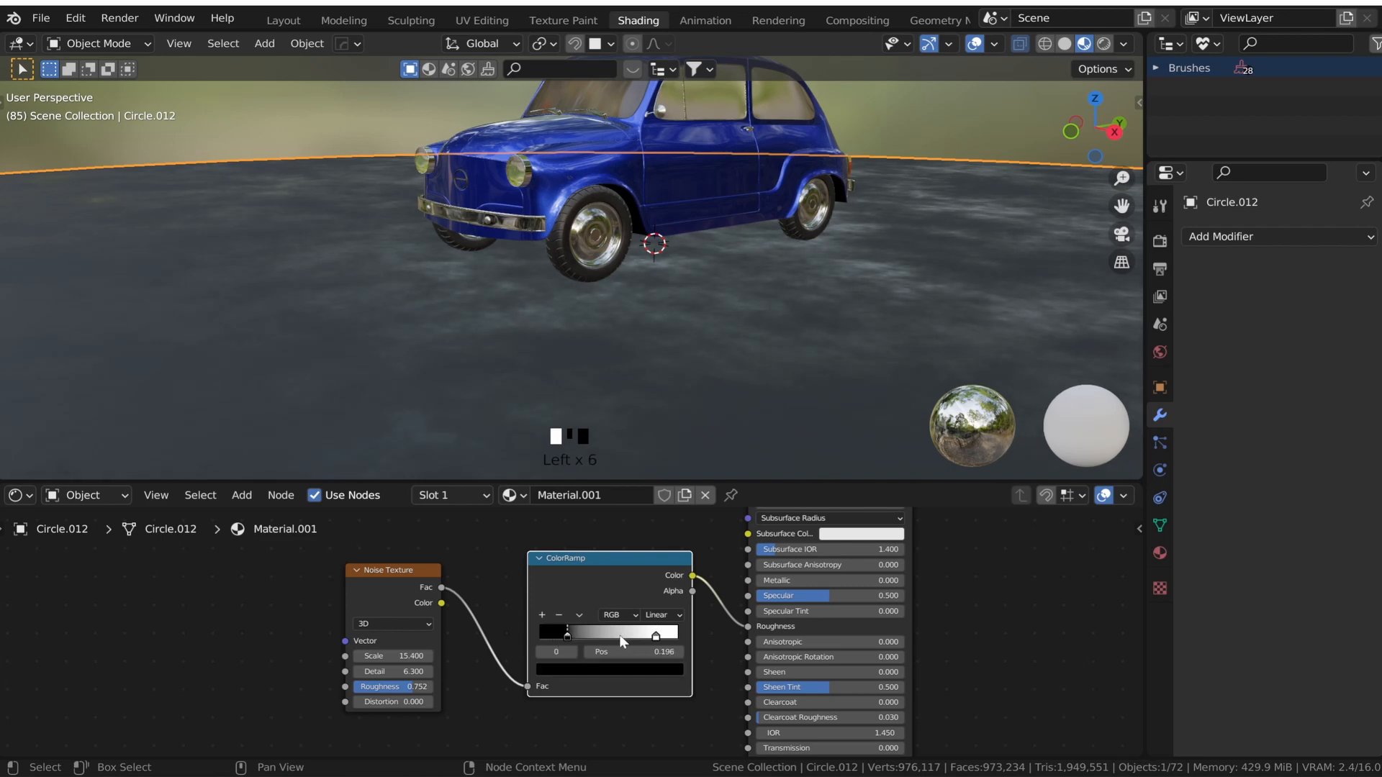
drag(655, 636, 640, 636)
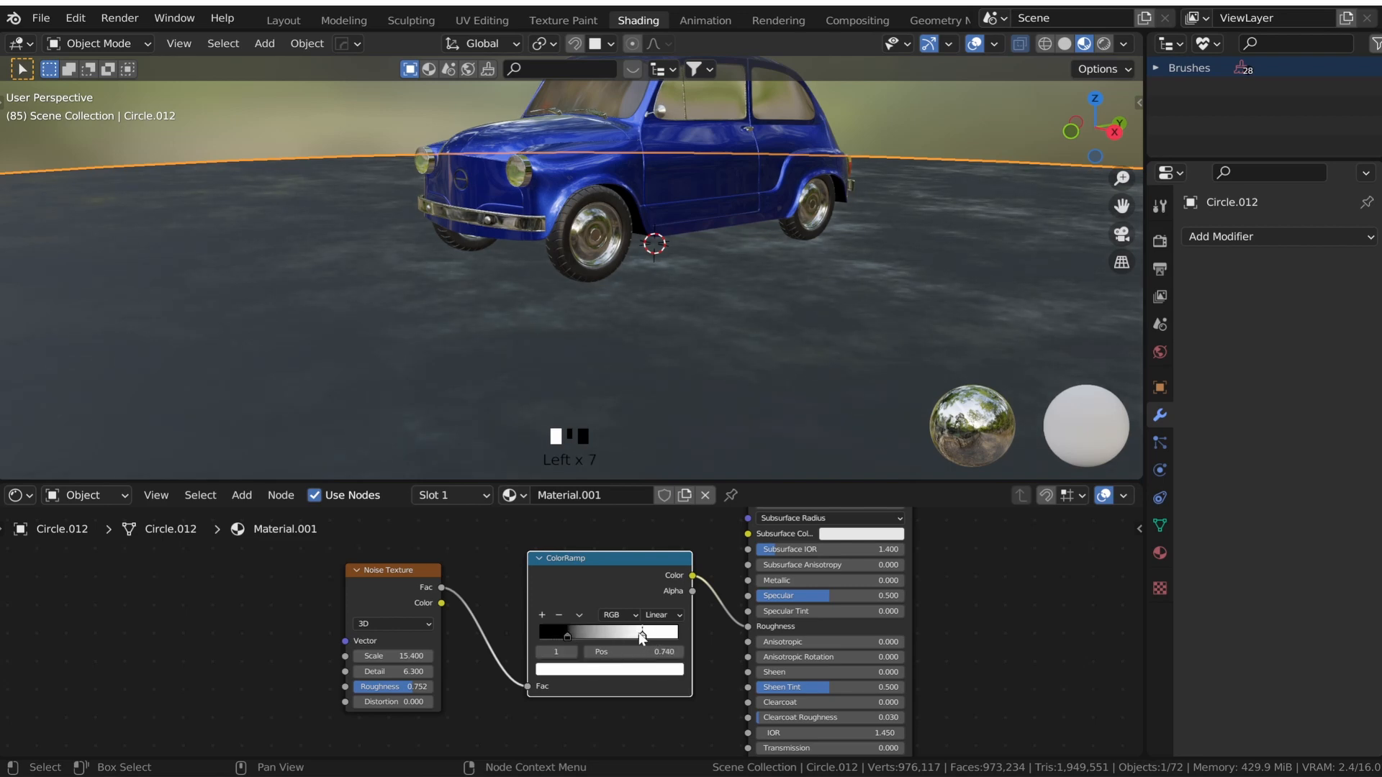
- Show the World shader nodes and add an Environment Texture with Mapping and Texture Coordinate nodes to the Background node
scroll(611, 278, up, 2)
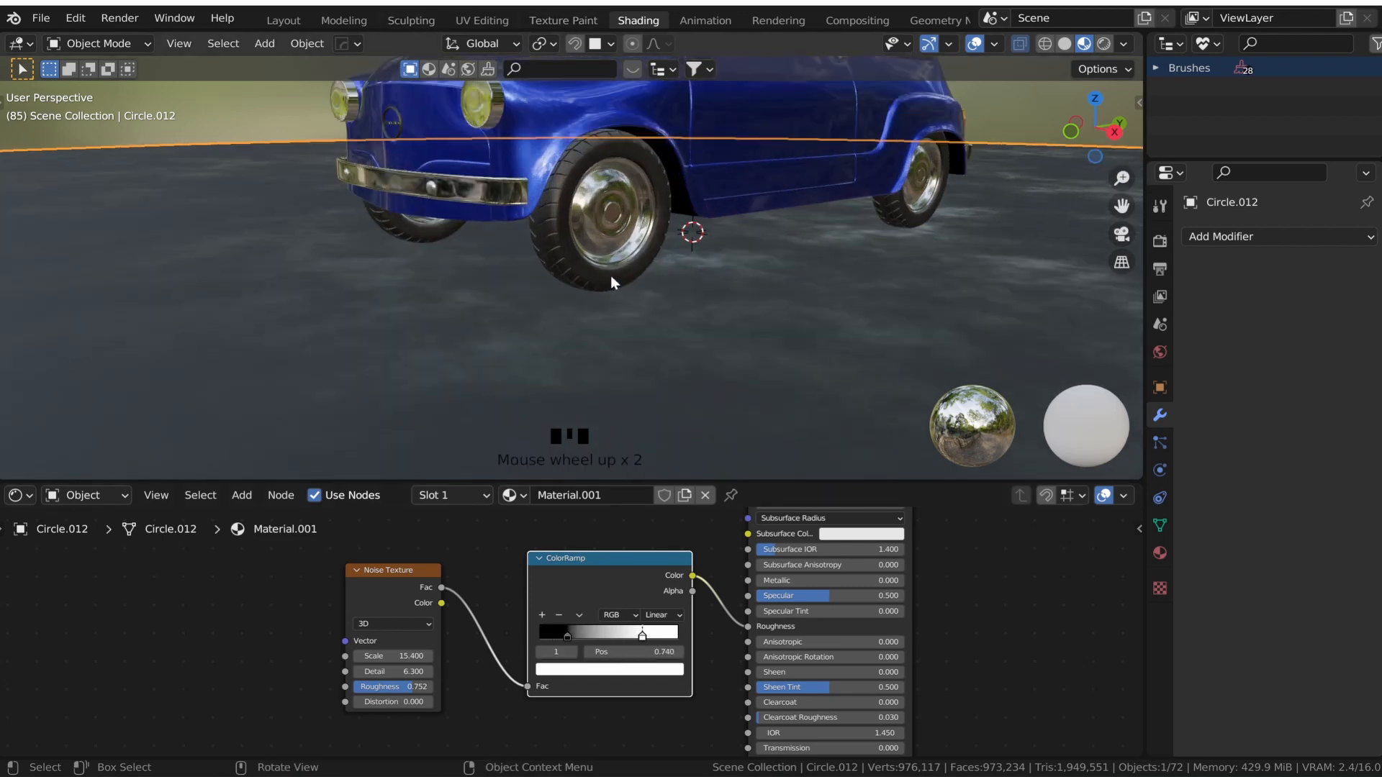
middle_drag(610, 275, 558, 320)
scroll(754, 282, down, 4)
scroll(640, 274, up, 3)
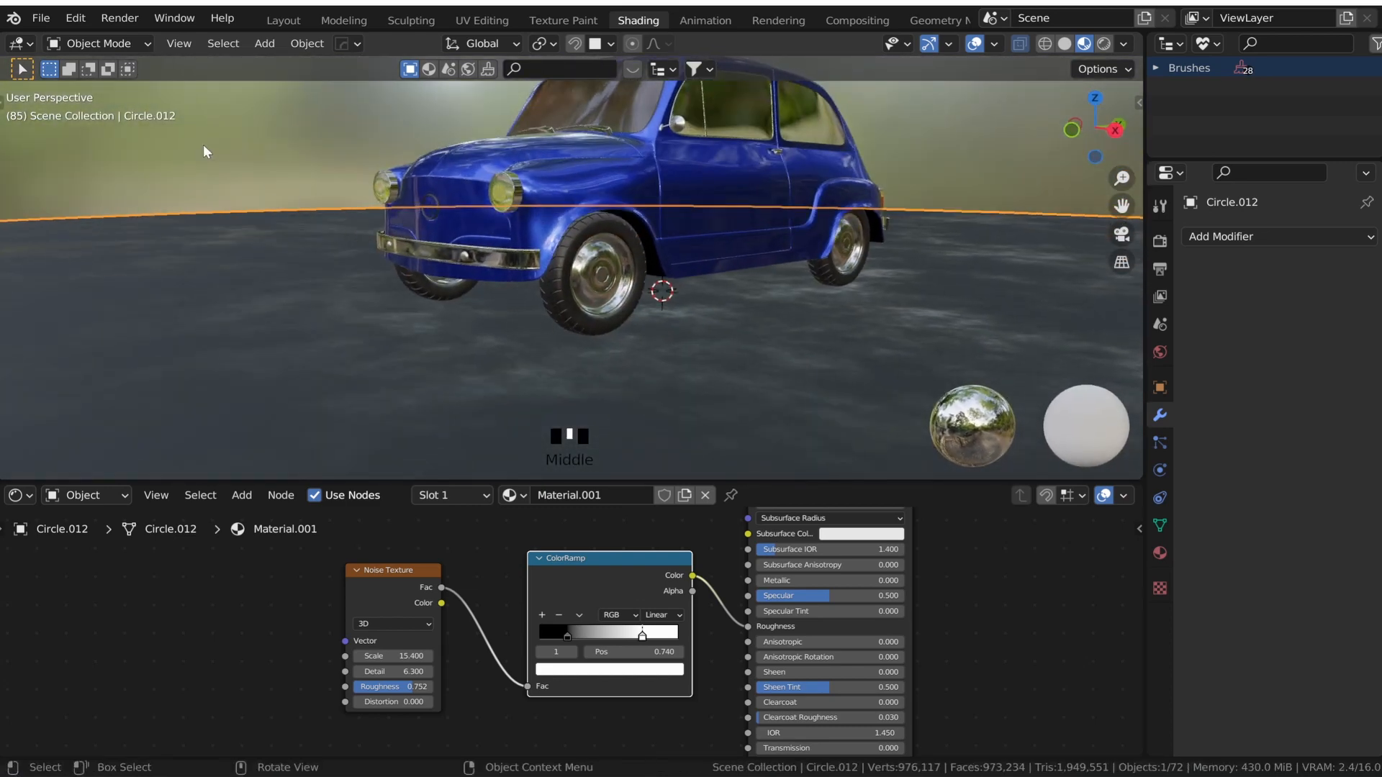
click(101, 494)
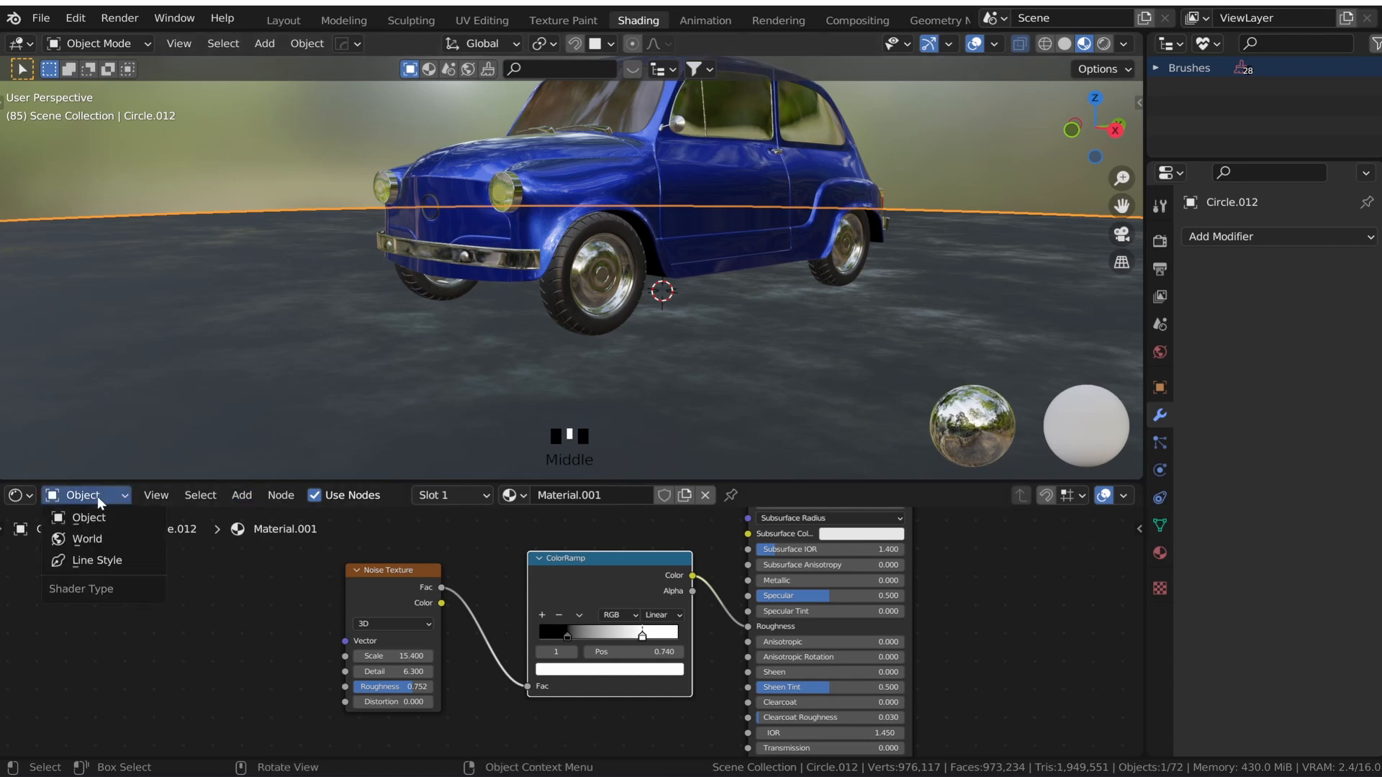
click(86, 539)
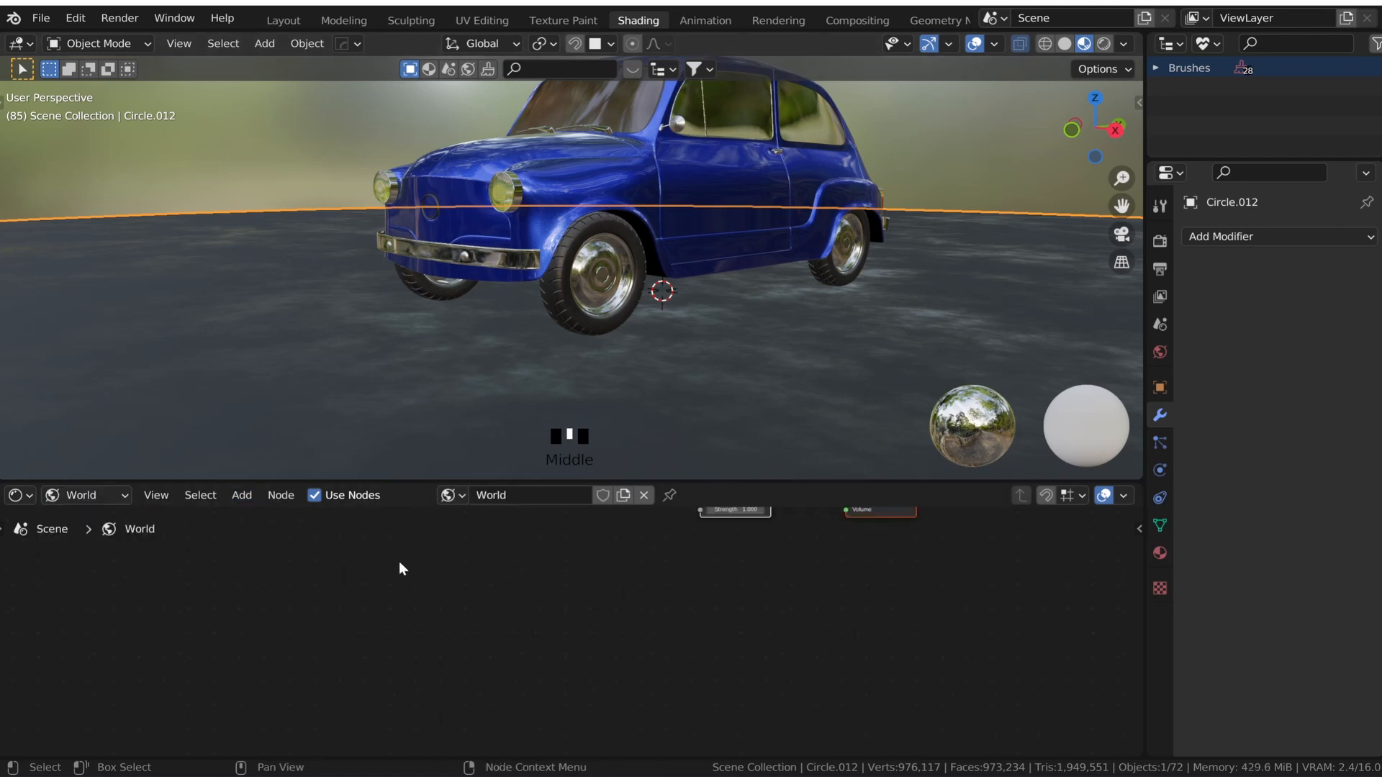
key(Home)
click(580, 574)
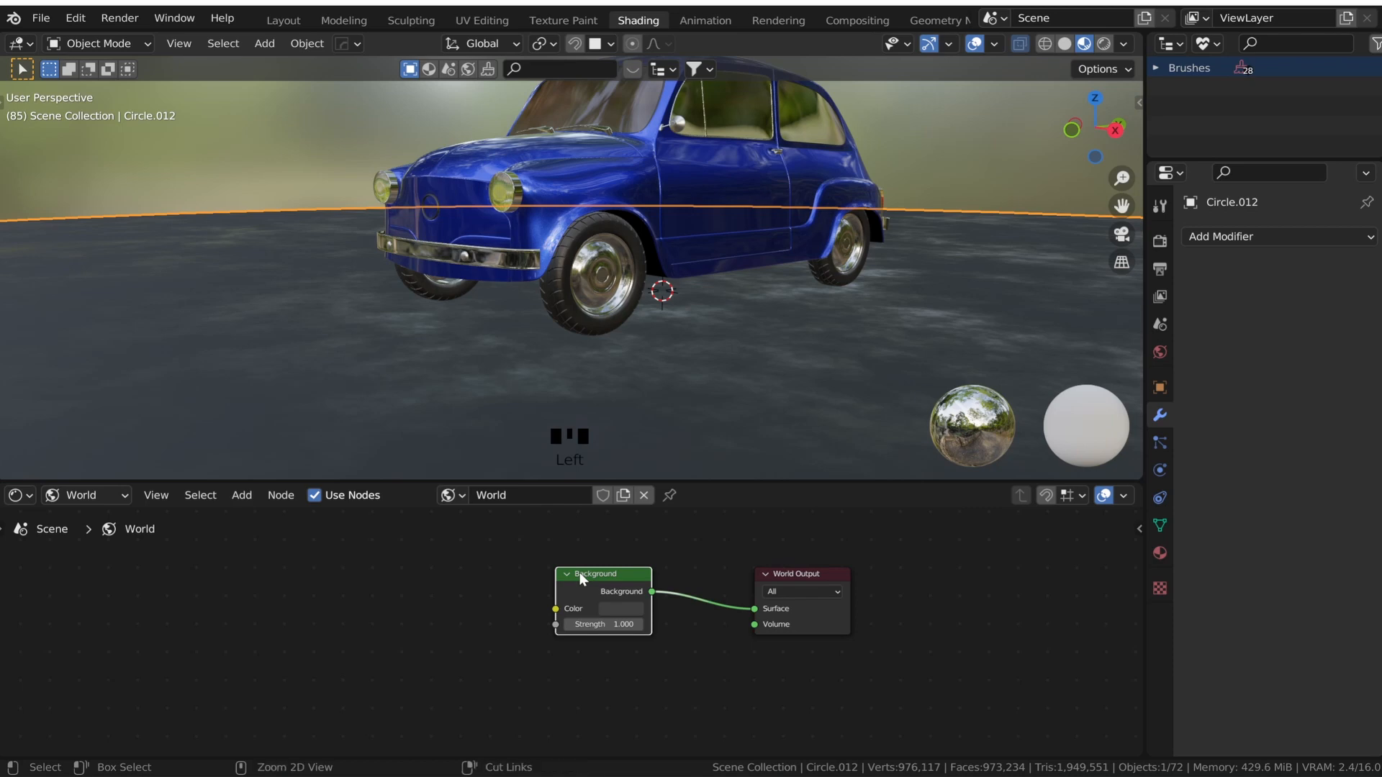
key(ctrl+t)
- Load the je_gray_02 panorama from the Materials folder into the world's Environment Texture
click(551, 597)
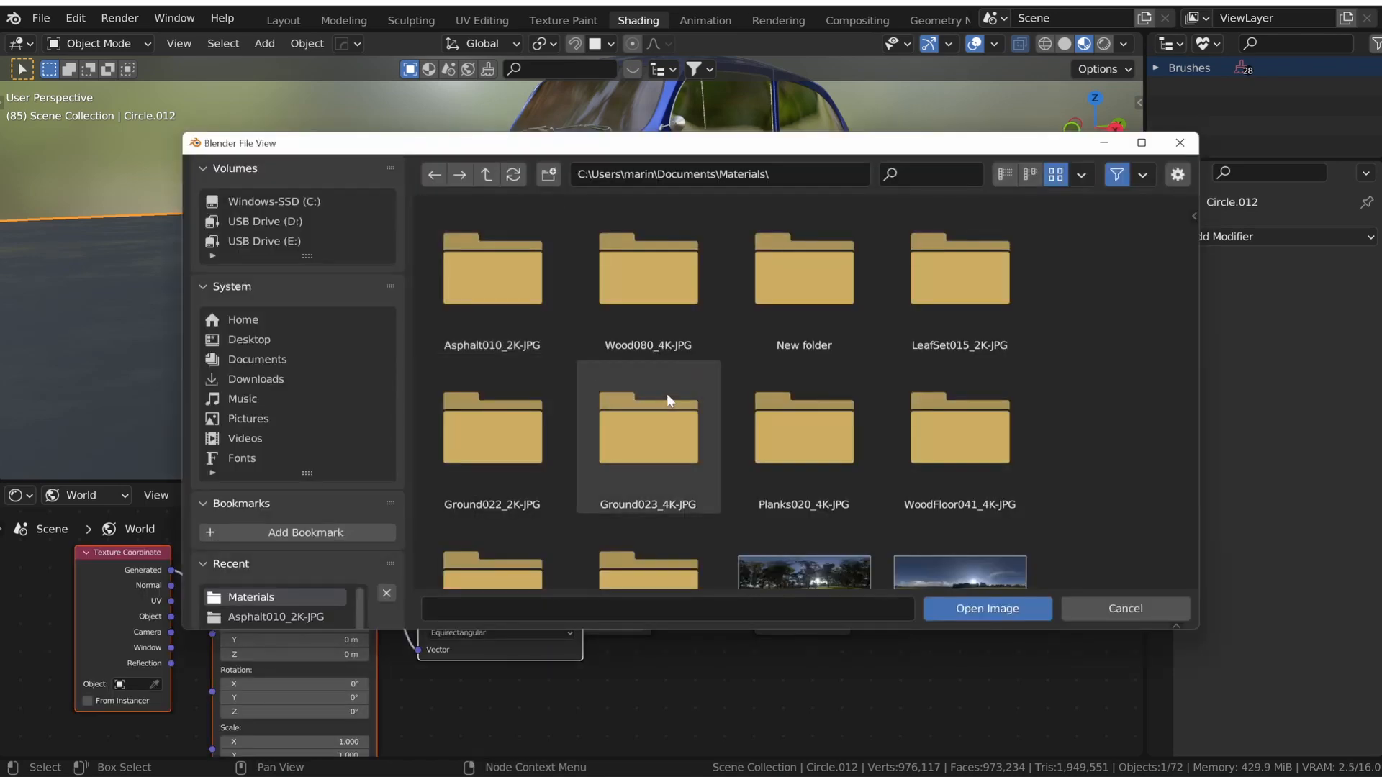
scroll(688, 468, down, 3)
click(804, 534)
double_click(801, 528)
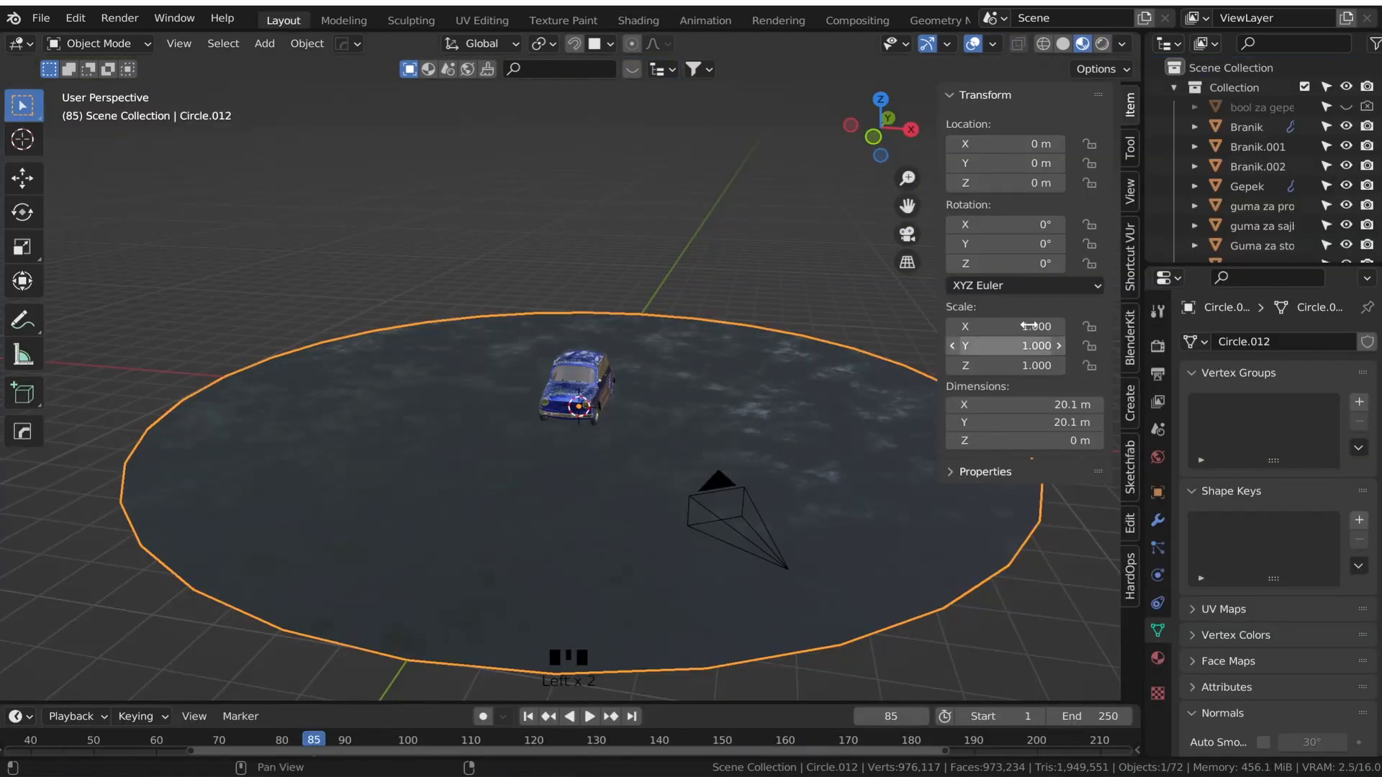
- Show the camera view with rendered shading in the Layout workspace and set the world background strength to 2
click(906, 236)
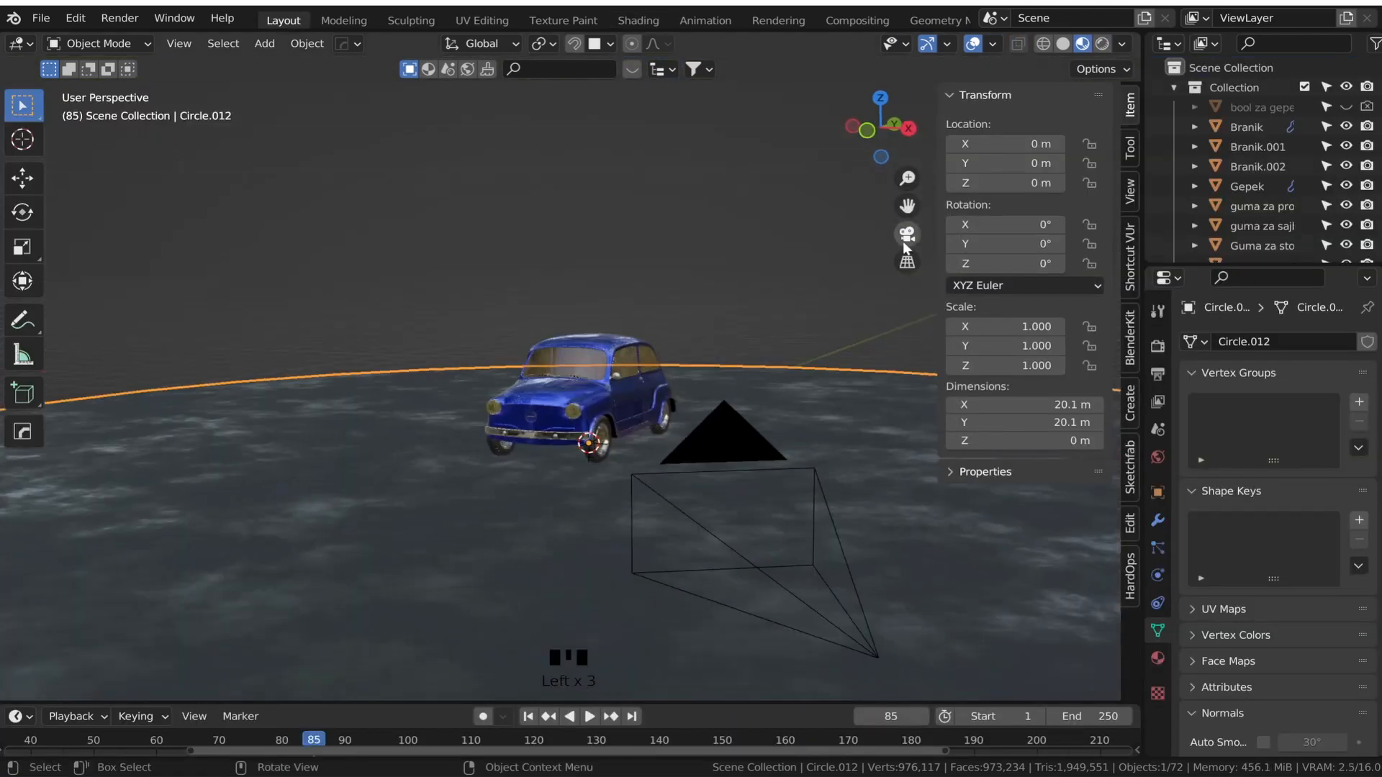
click(1102, 43)
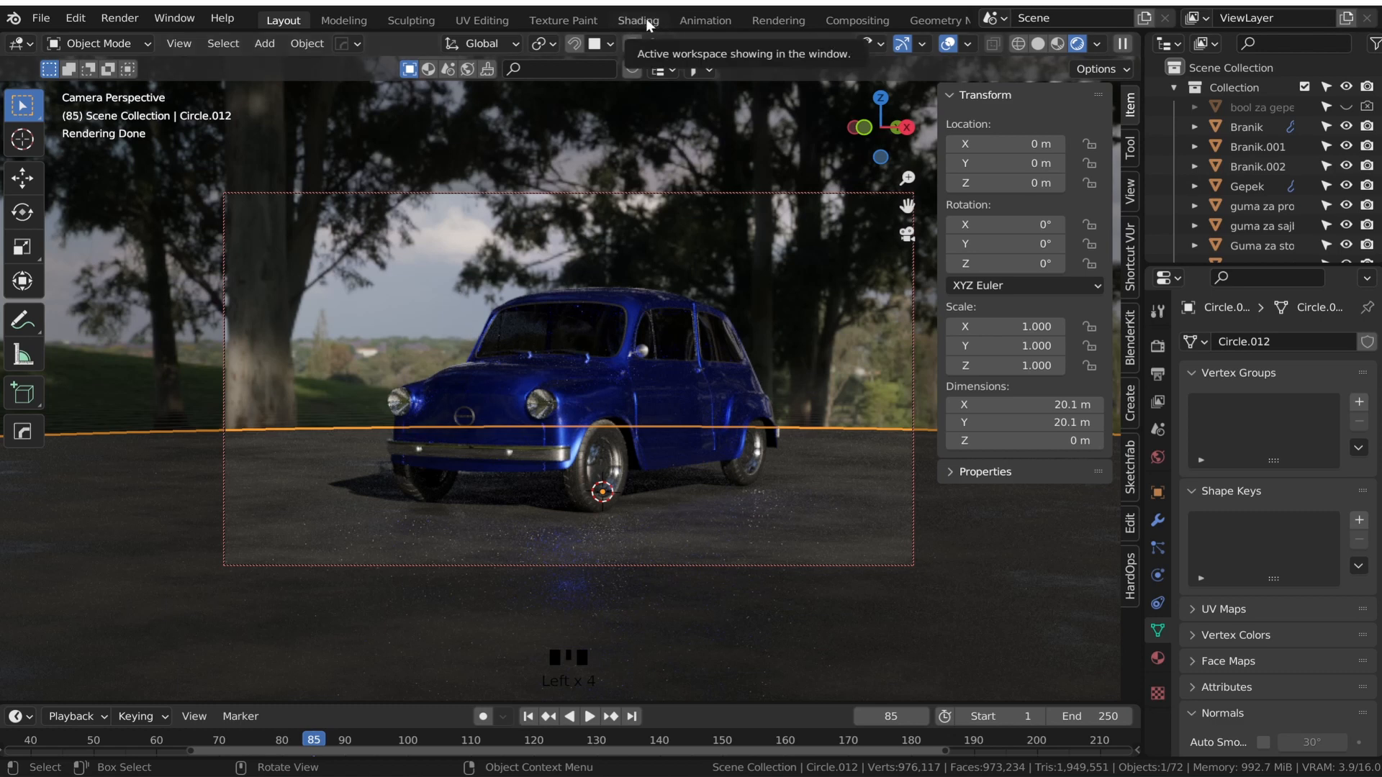
click(1156, 457)
click(1301, 486)
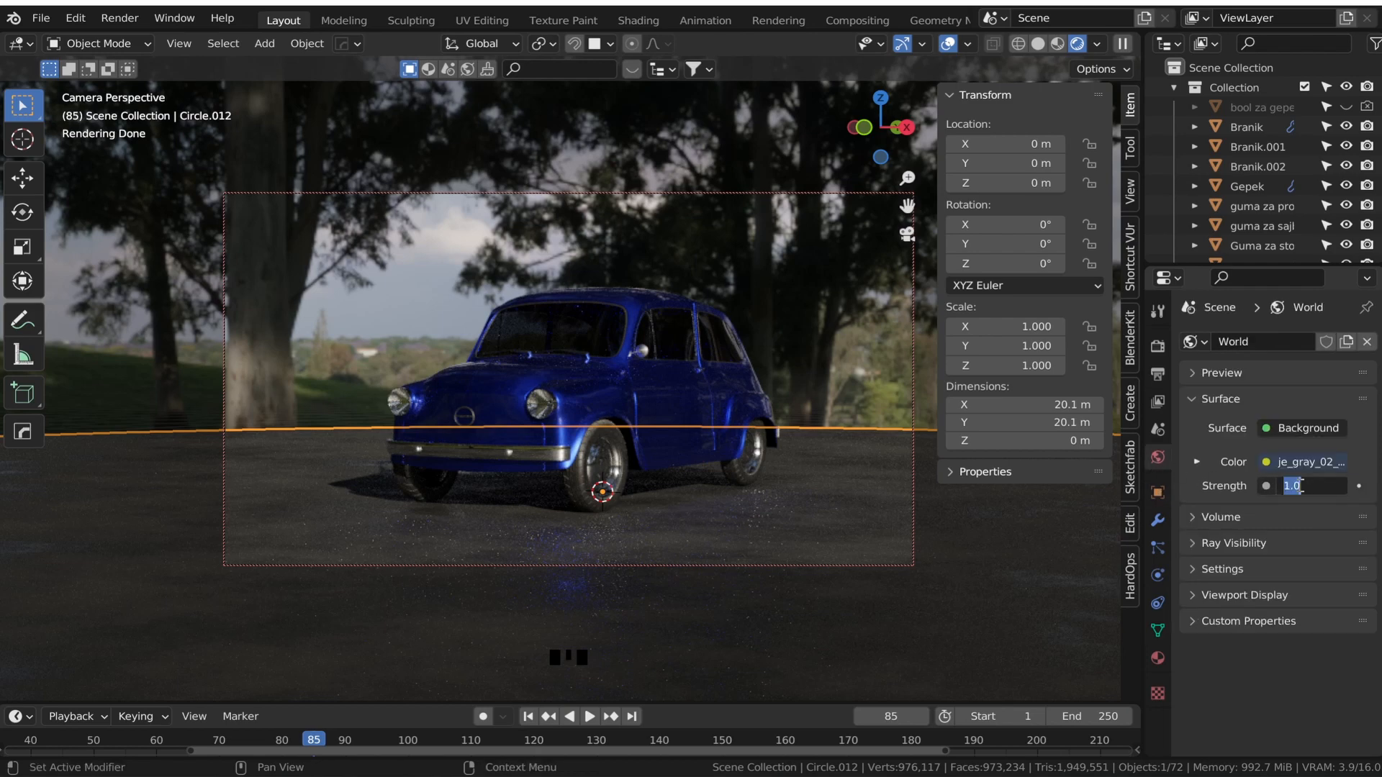
text(2)
key(Return)
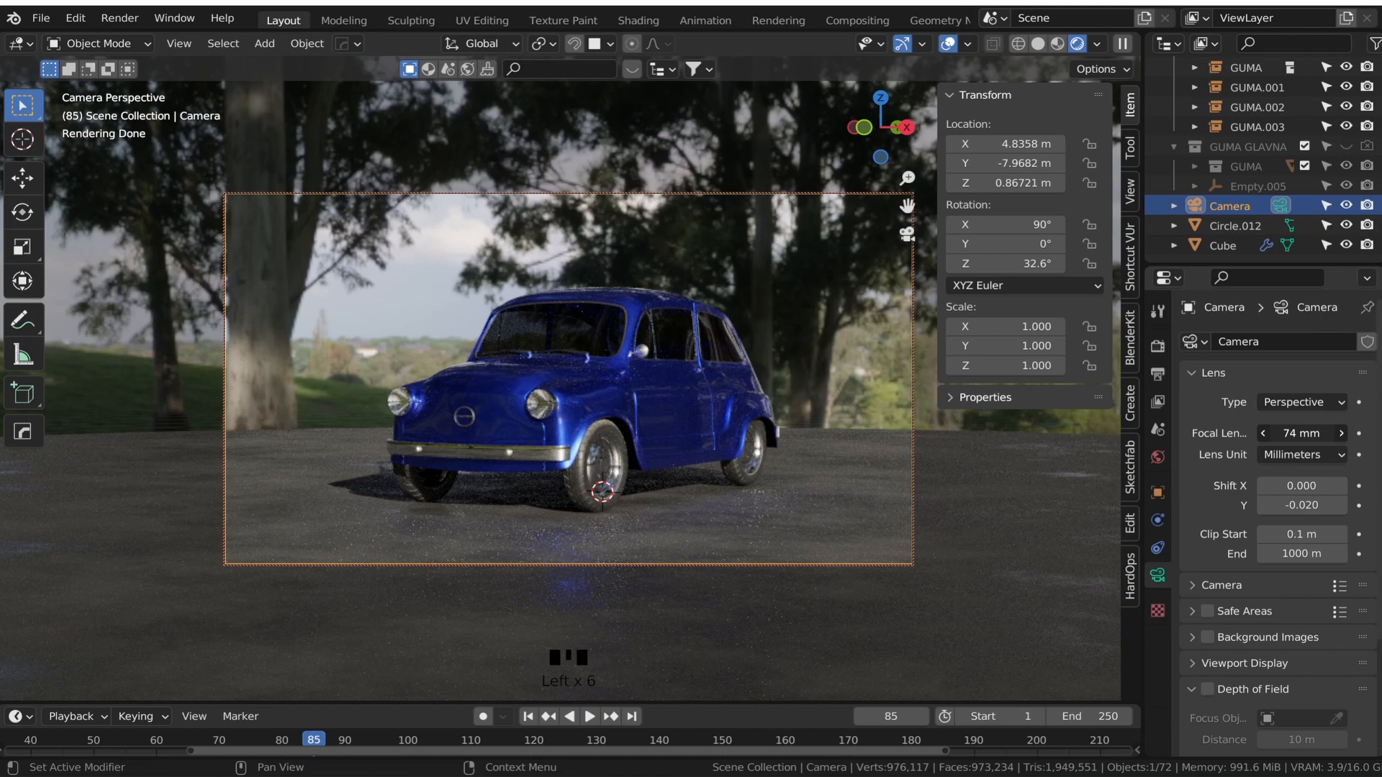
- Set the camera's focal length to 86 mm and enable depth of field with Branik as the focus object
drag(1301, 433, 1324, 433)
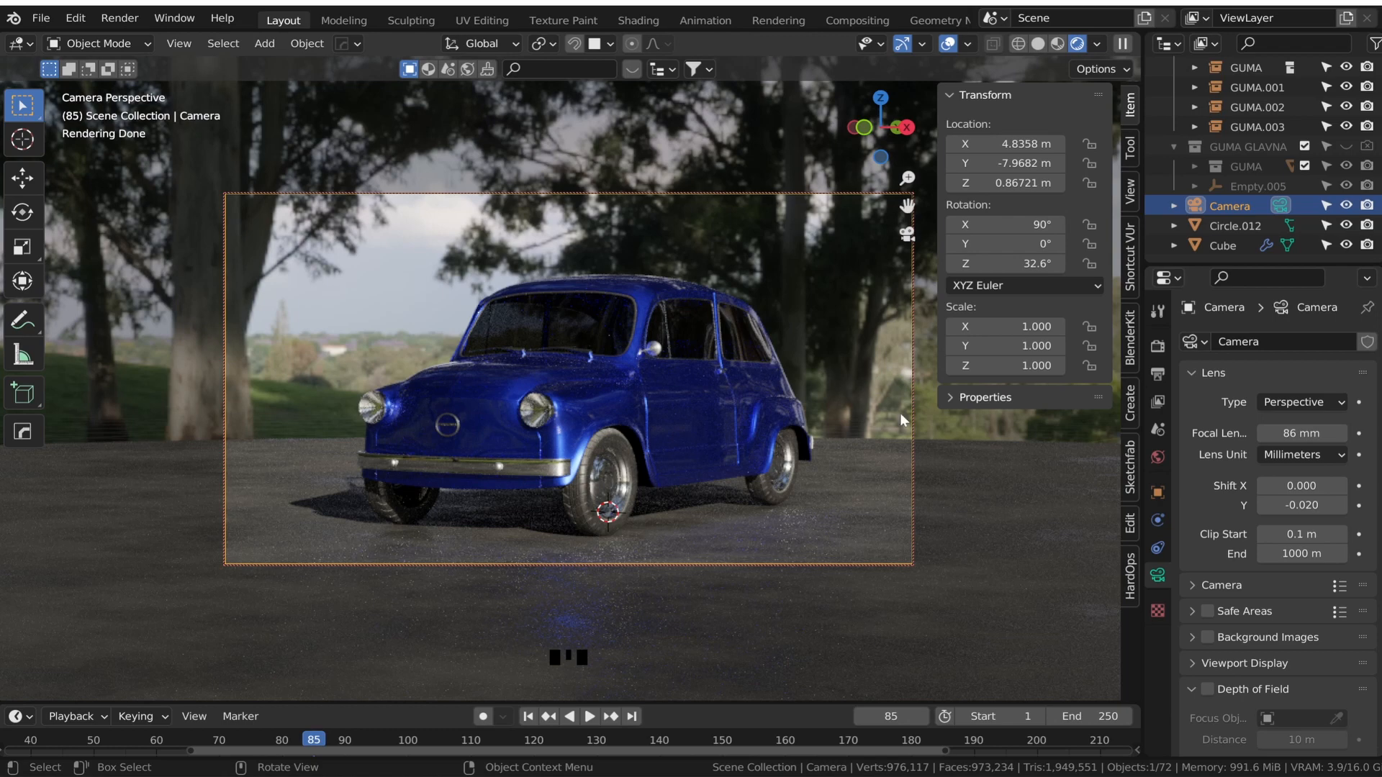
click(1207, 688)
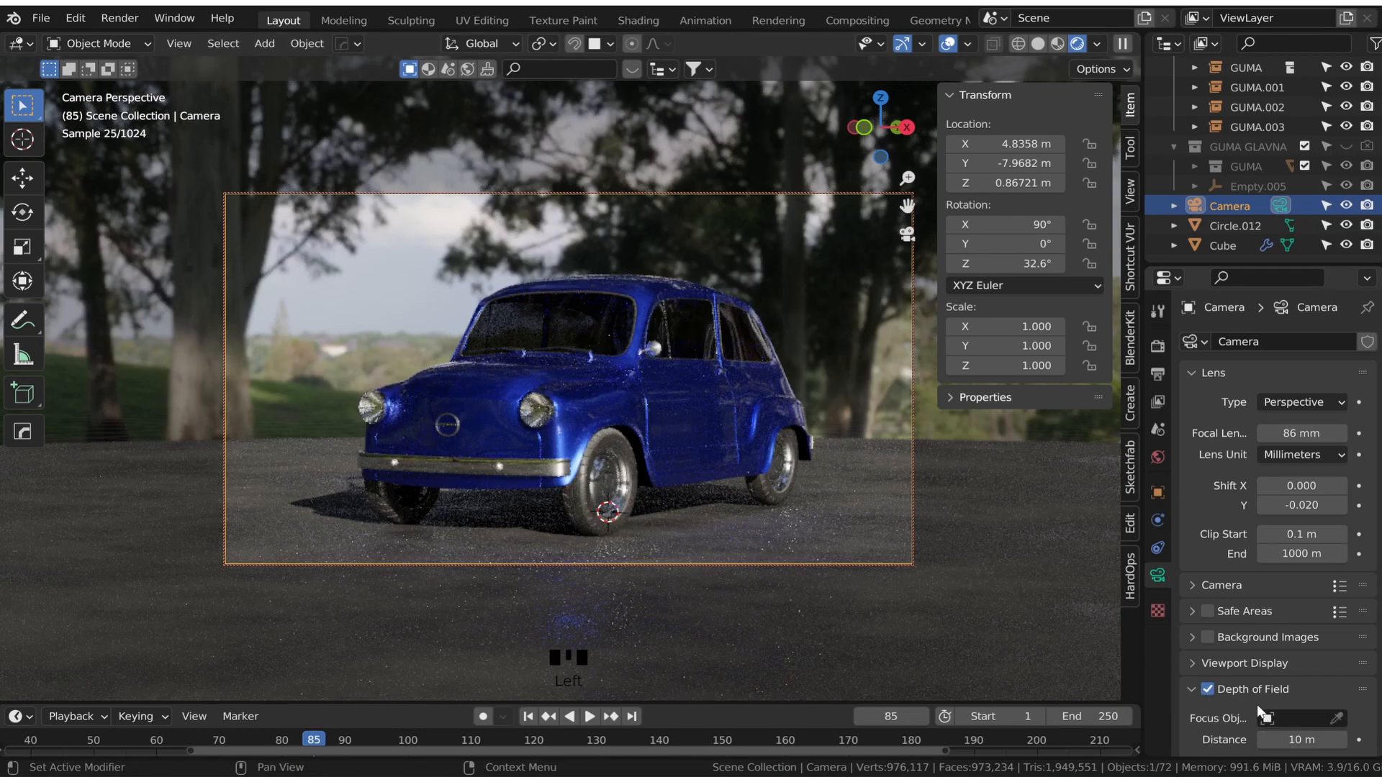
click(1336, 718)
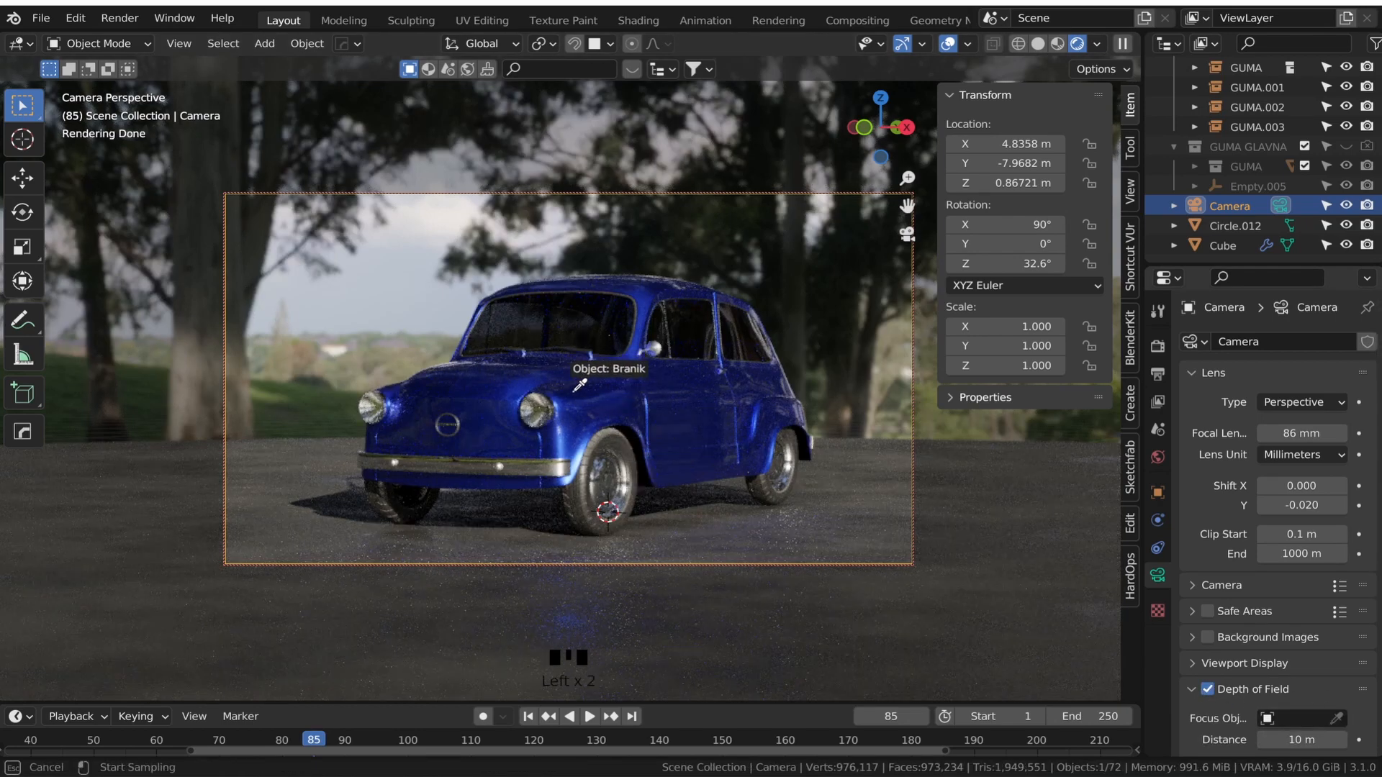
click(579, 385)
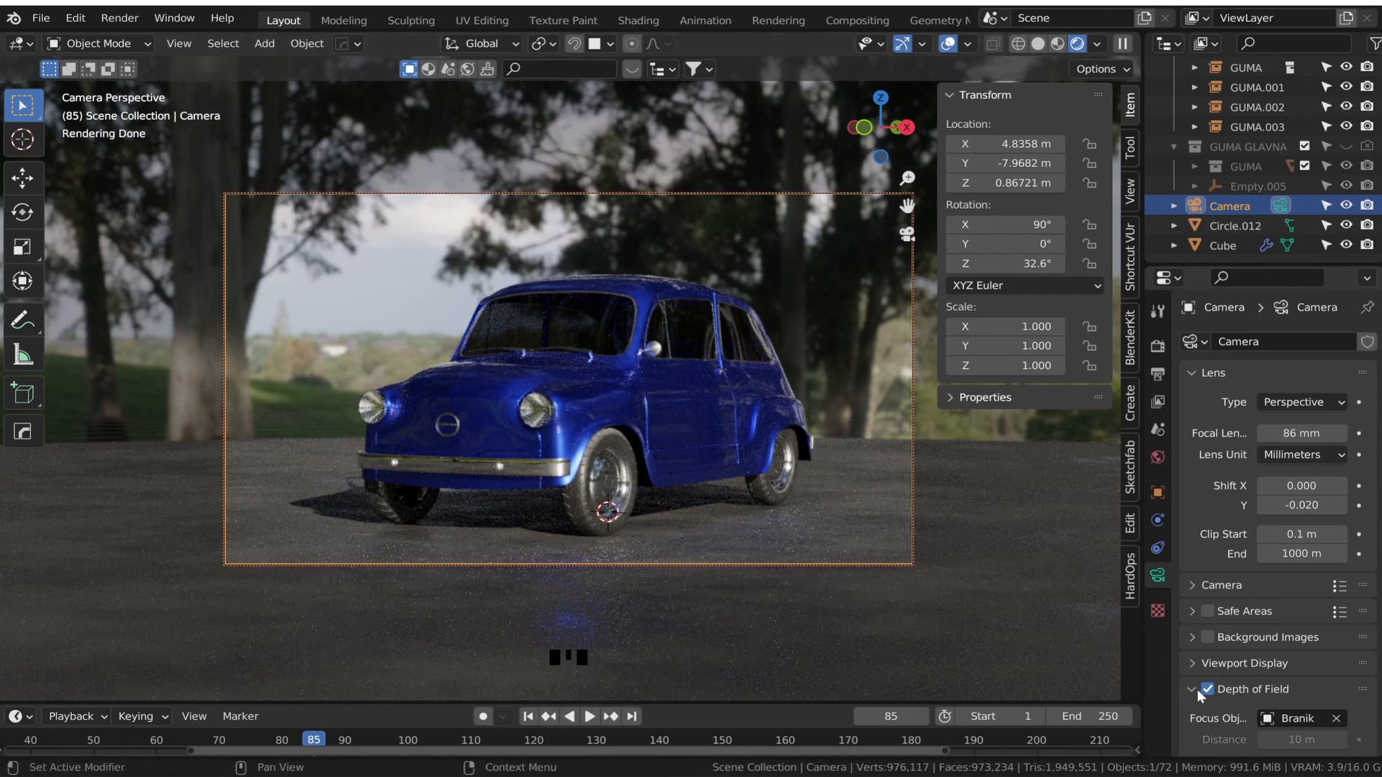
- Set the F-Stop of the camera's depth of field to 4.0
scroll(1200, 695, down, 5)
click(1301, 648)
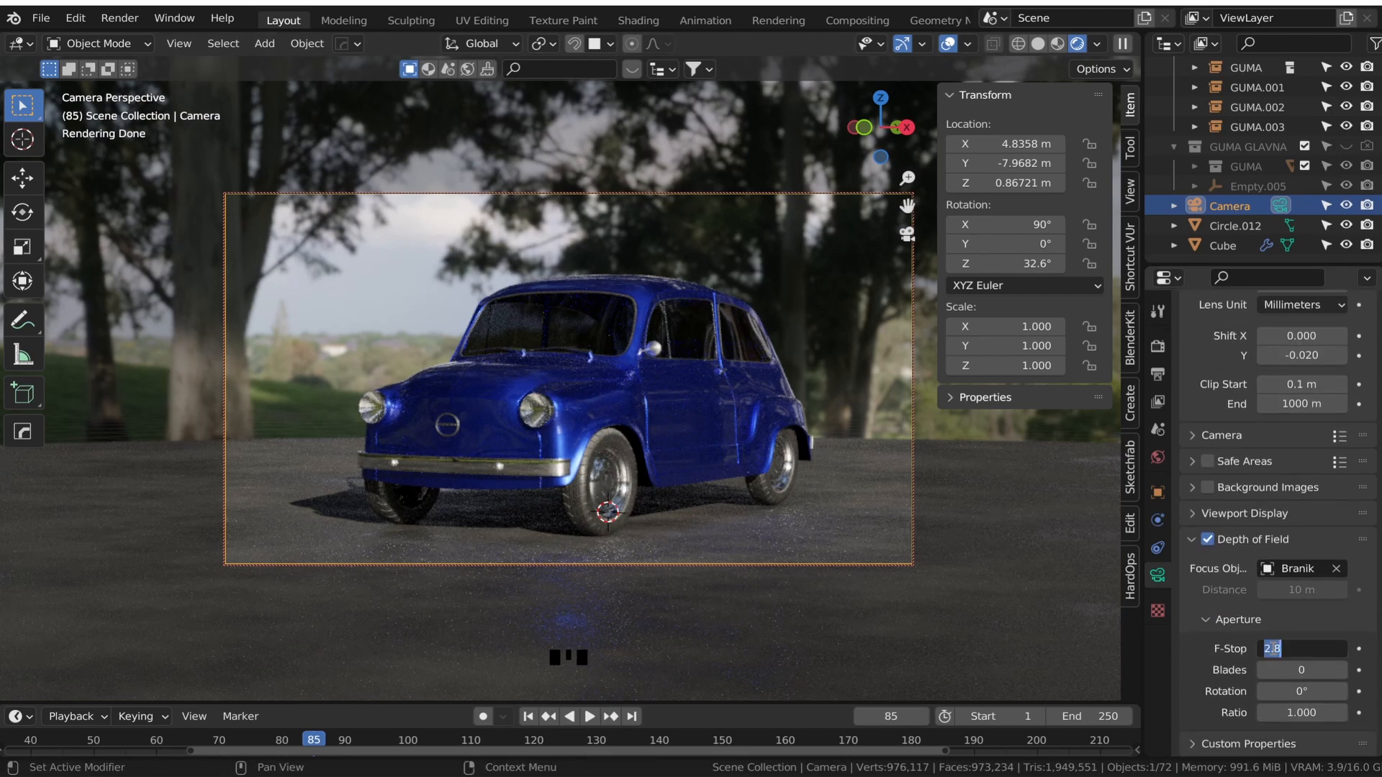
text(4)
key(Return)
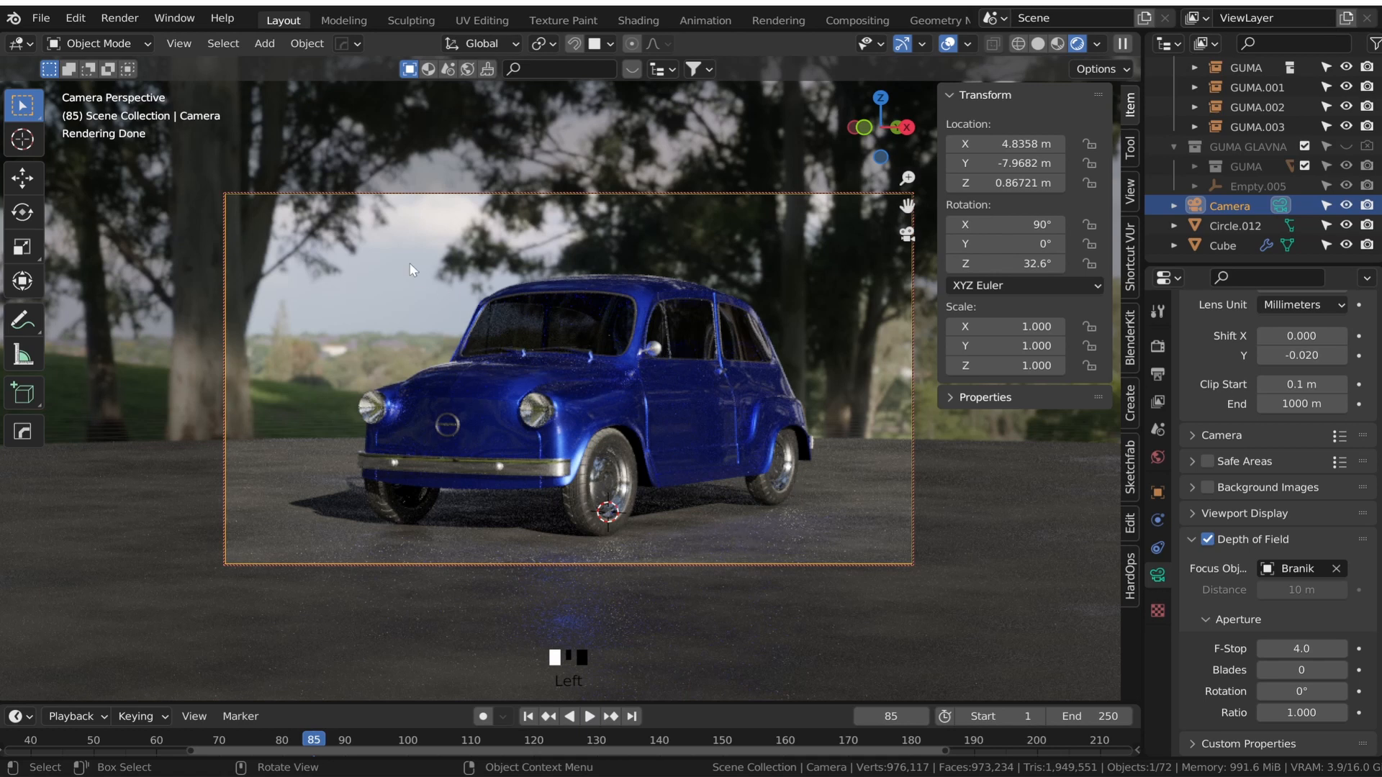
- Switch the scene's render engine to Eevee
click(1157, 349)
scroll(1249, 390, up, 5)
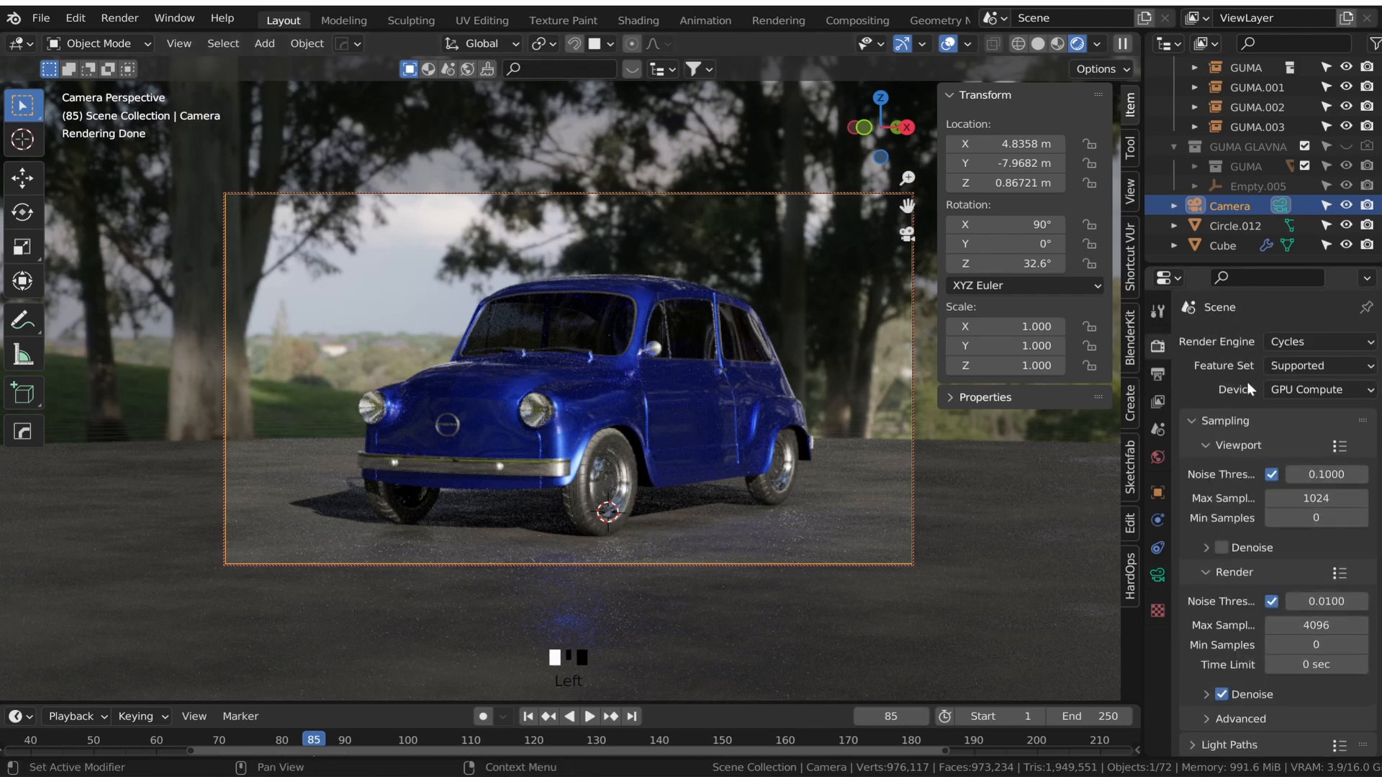
click(1274, 342)
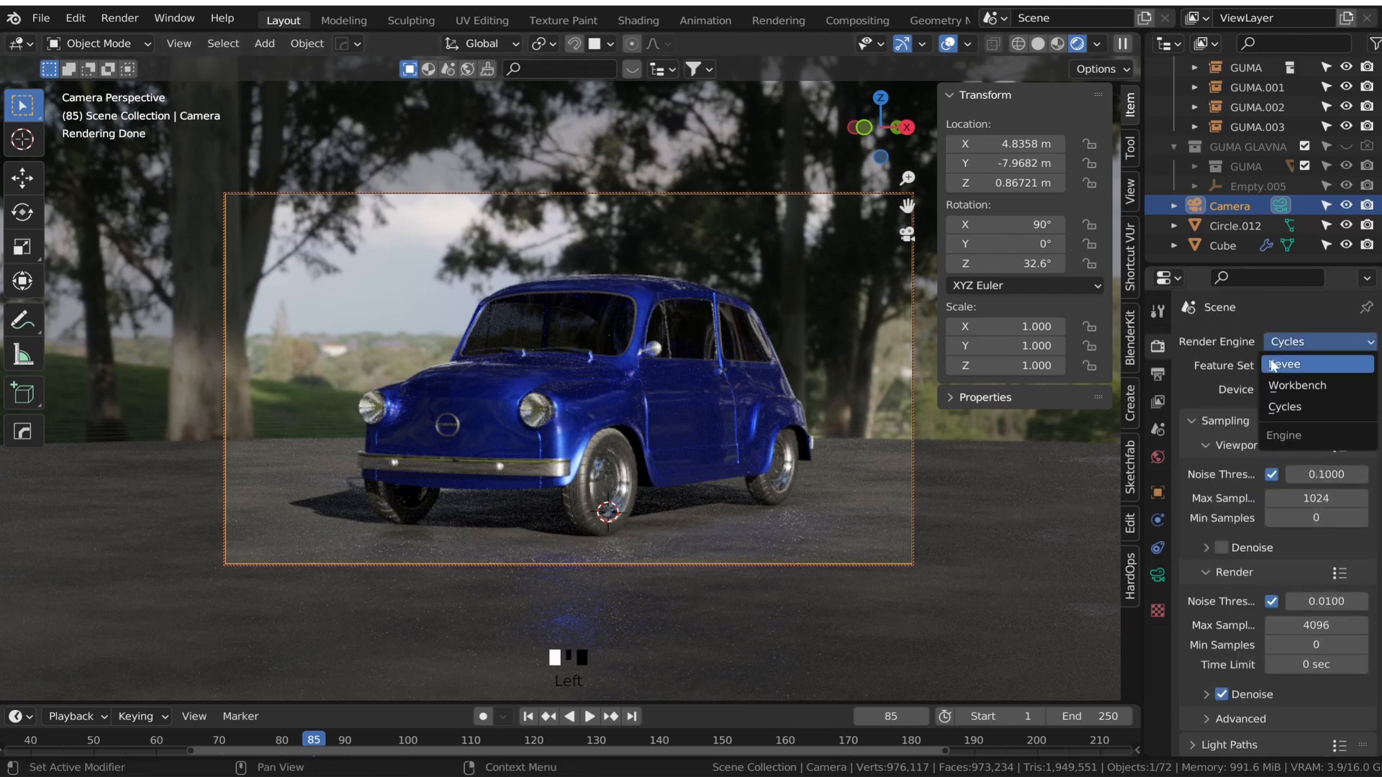
click(1271, 364)
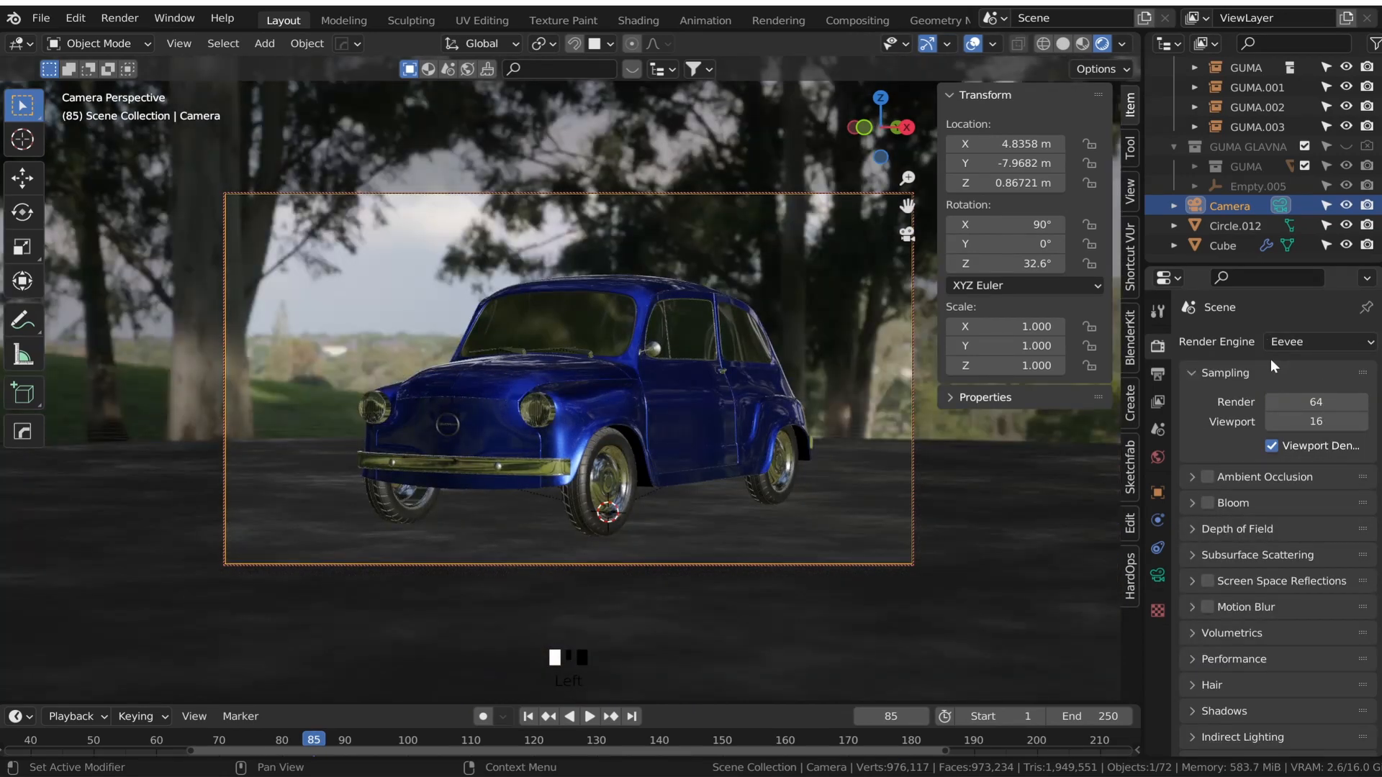
- Enable Ambient Occlusion with a distance of 2 m and a trace precision of 1.000
click(1209, 476)
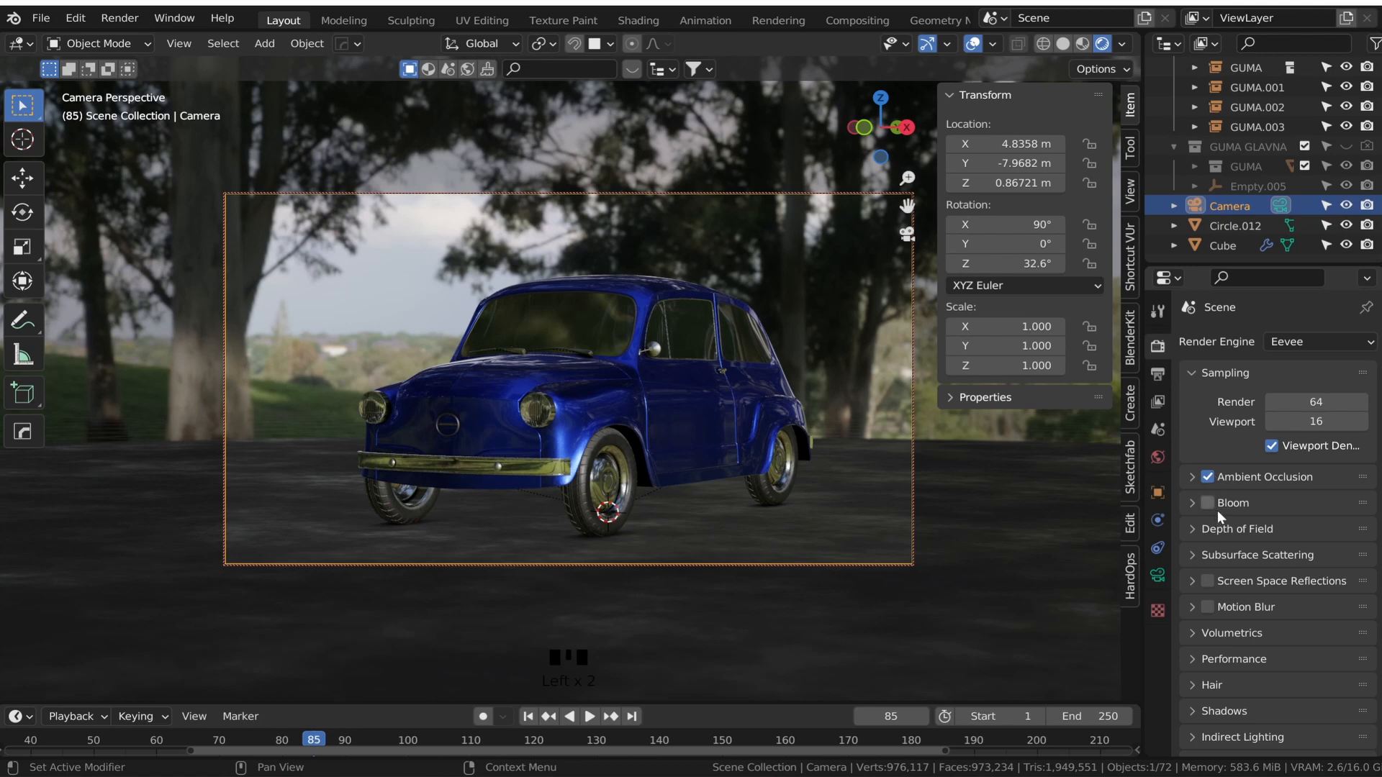
click(1192, 476)
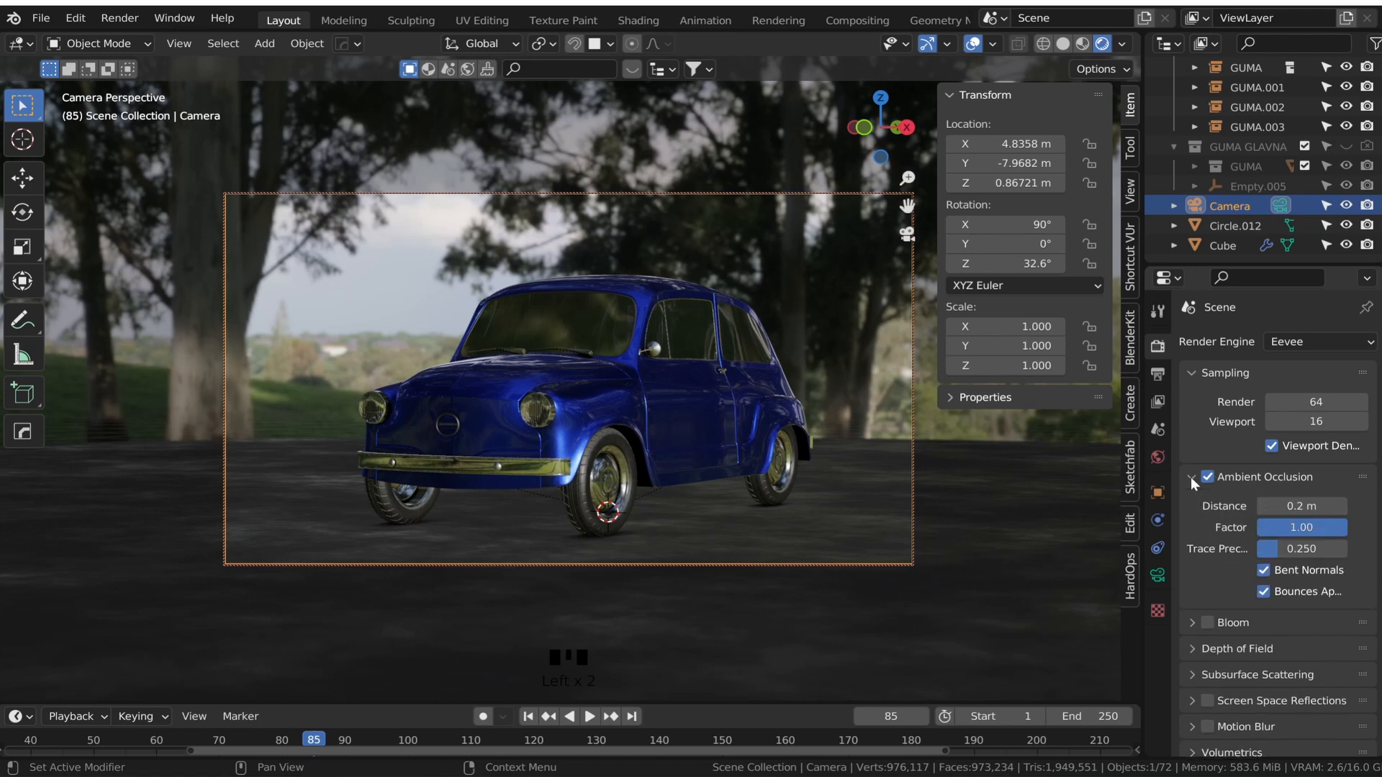
mouse_move(1301, 506)
mouse_down()
mouse_move(1380, 506)
mouse_move(1353, 505)
mouse_up()
drag(1300, 554, 1352, 554)
drag(1293, 506, 1310, 506)
click(1282, 506)
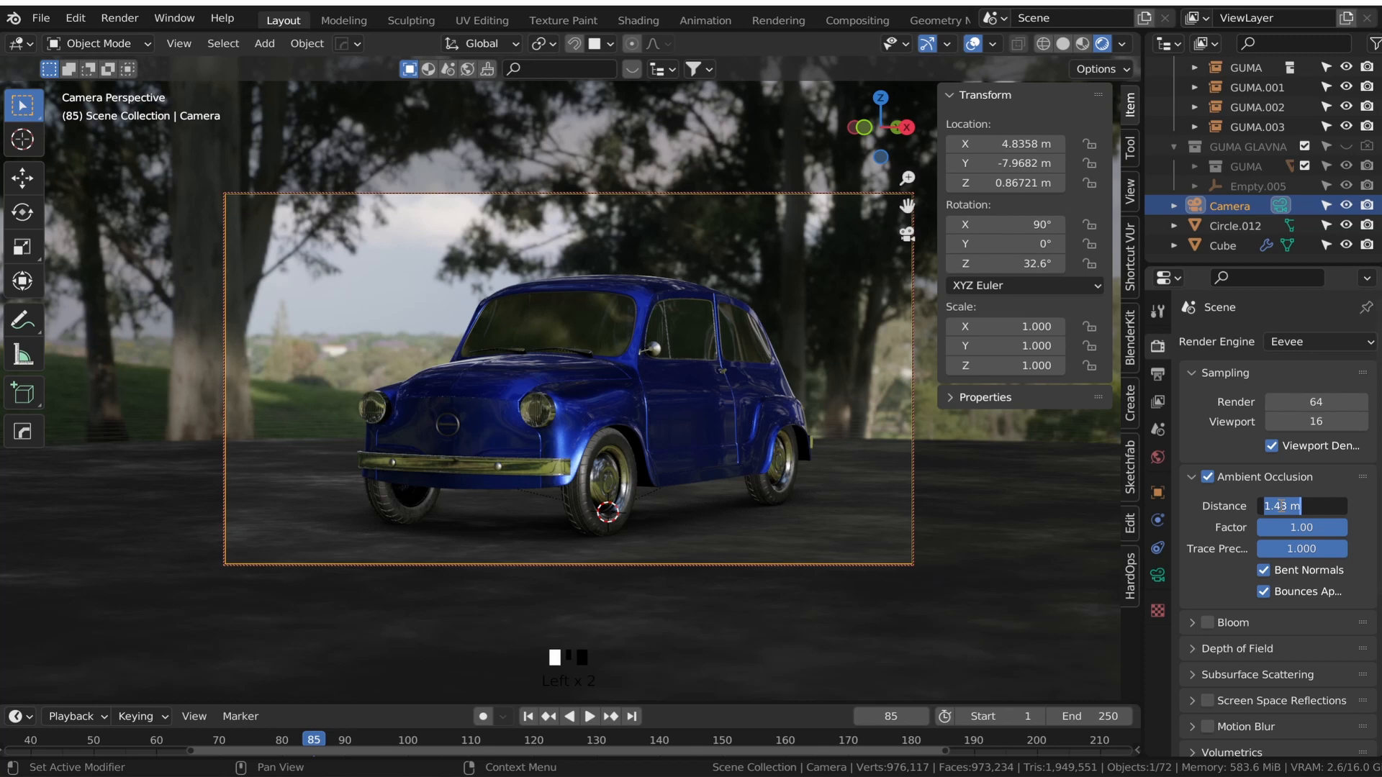
text(2)
key(Return)
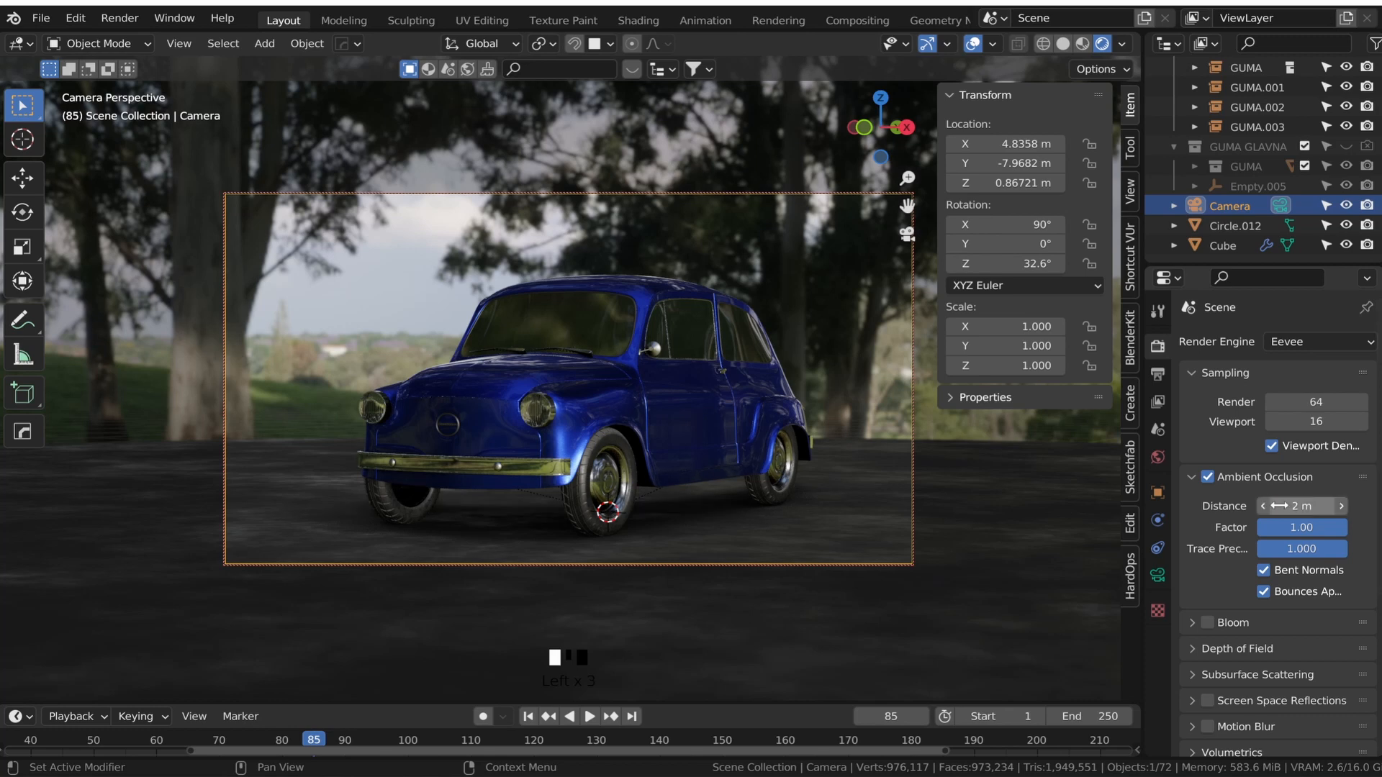
- Enable Bloom and Screen Space Reflections, with Refraction turned on for the reflections
click(1216, 620)
click(1207, 623)
click(1187, 623)
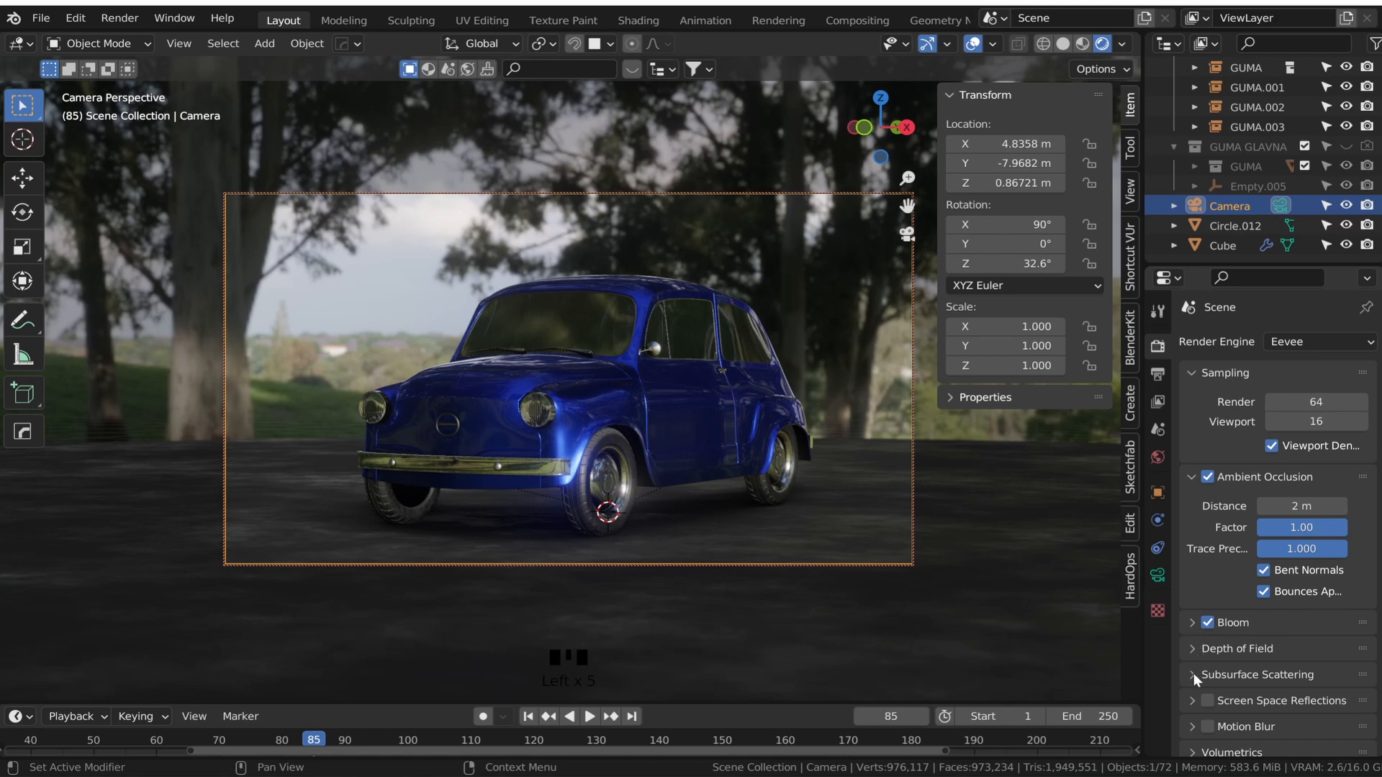
click(1207, 700)
scroll(1197, 678, down, 1)
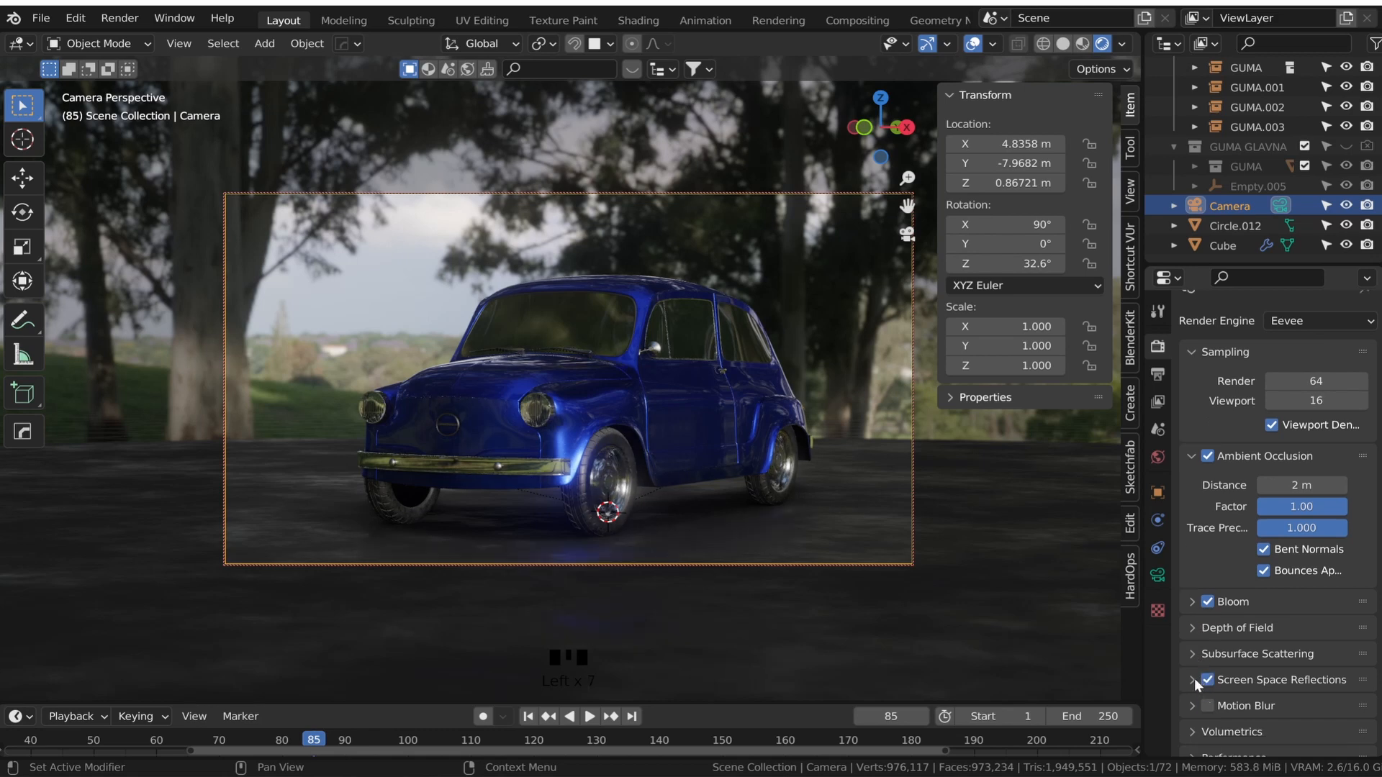
click(1194, 678)
click(1267, 708)
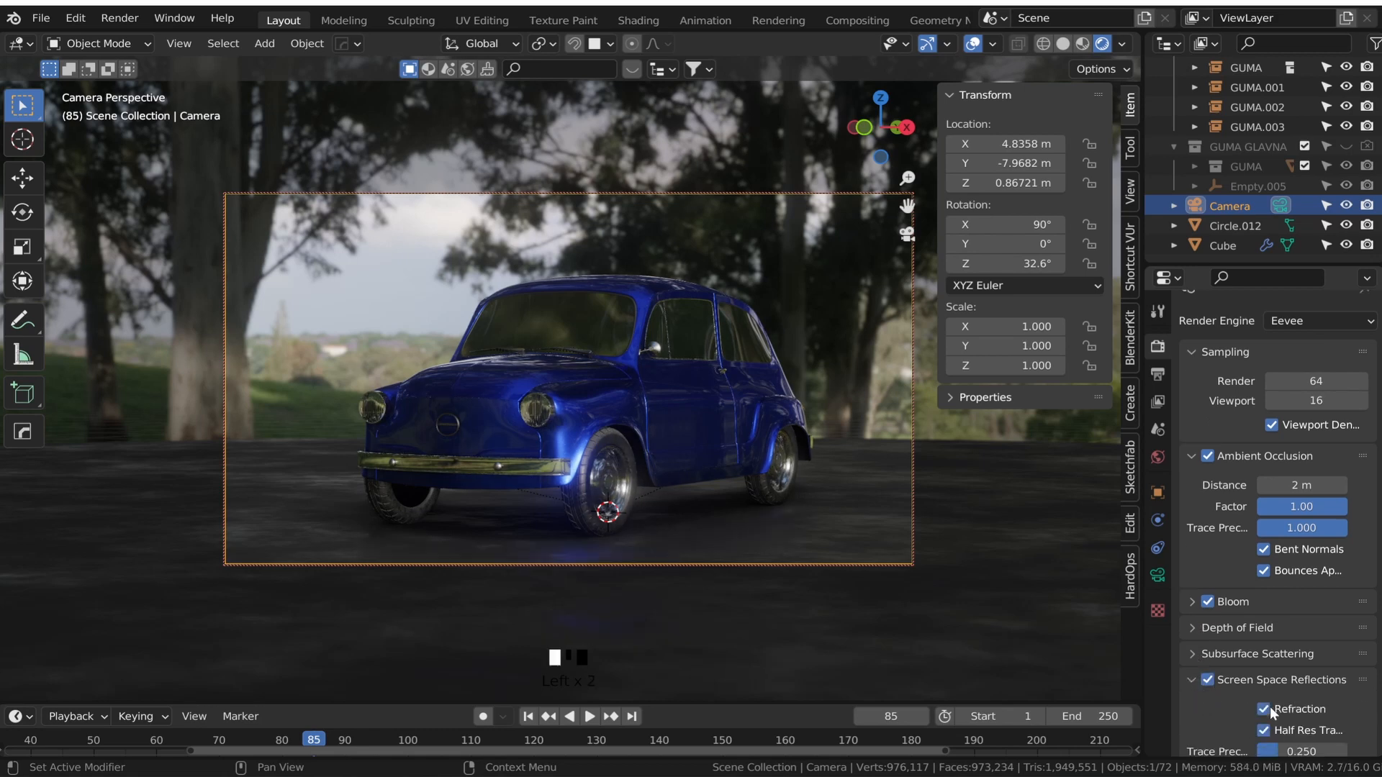
click(1188, 676)
scroll(1216, 615, down, 3)
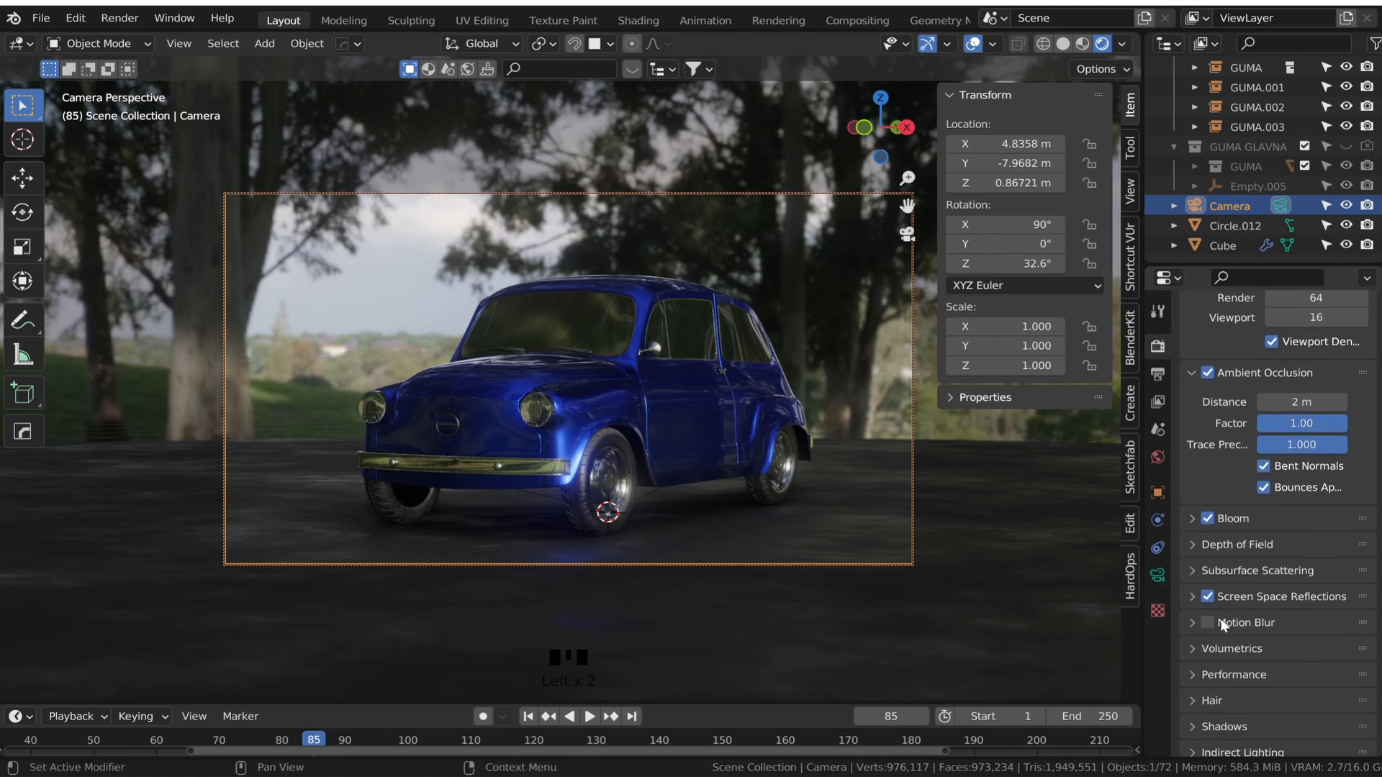
scroll(1219, 619, down, 2)
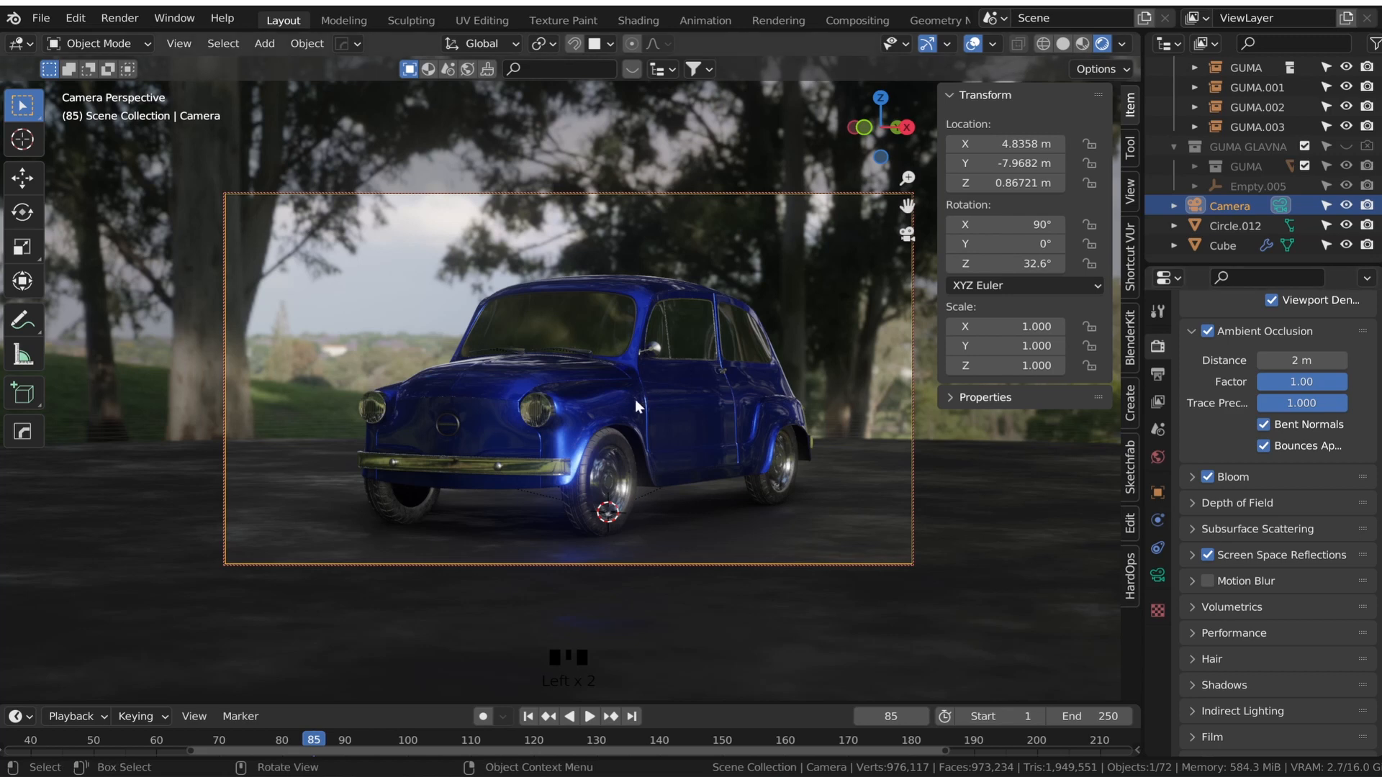
- Enable Screen Space Refraction on the front side window's glass material and set its refraction depth to 0.1 m
click(608, 435)
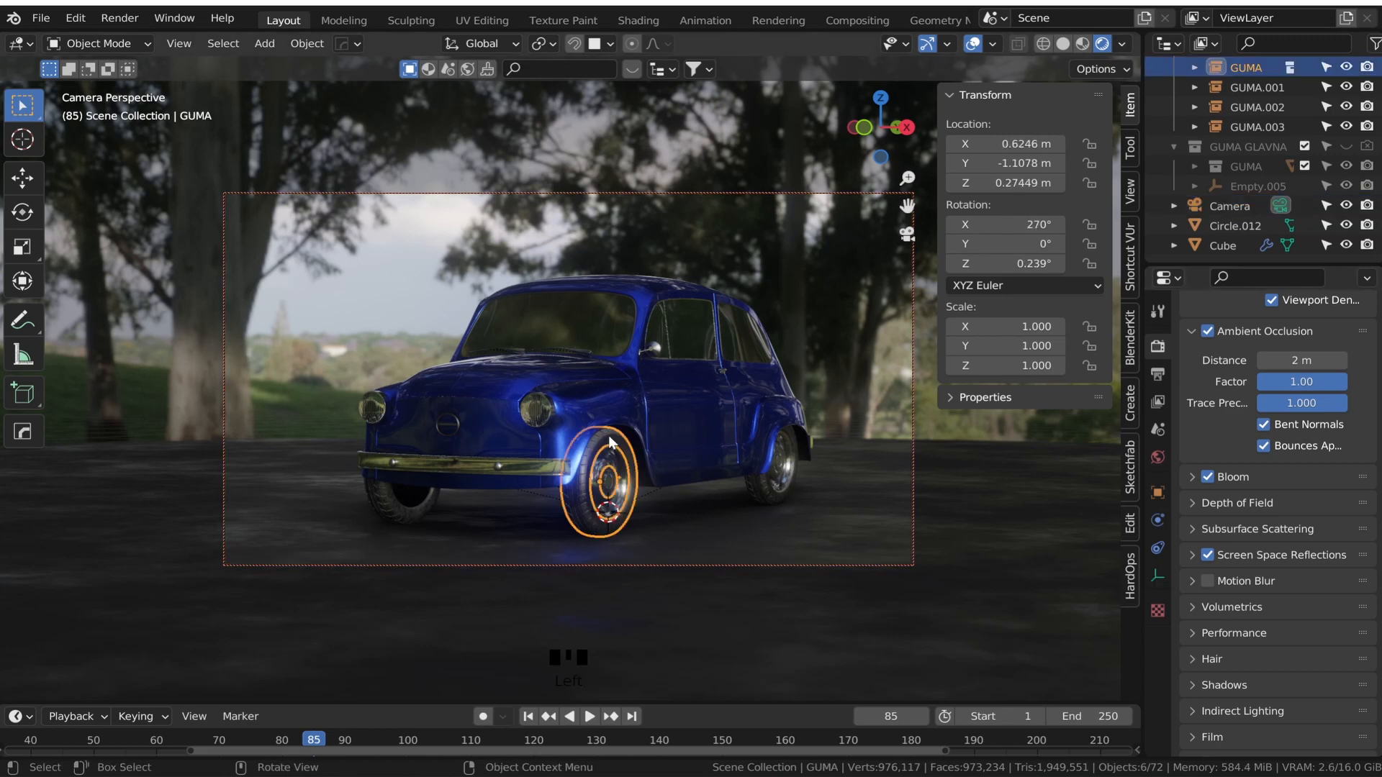
click(679, 330)
click(1159, 655)
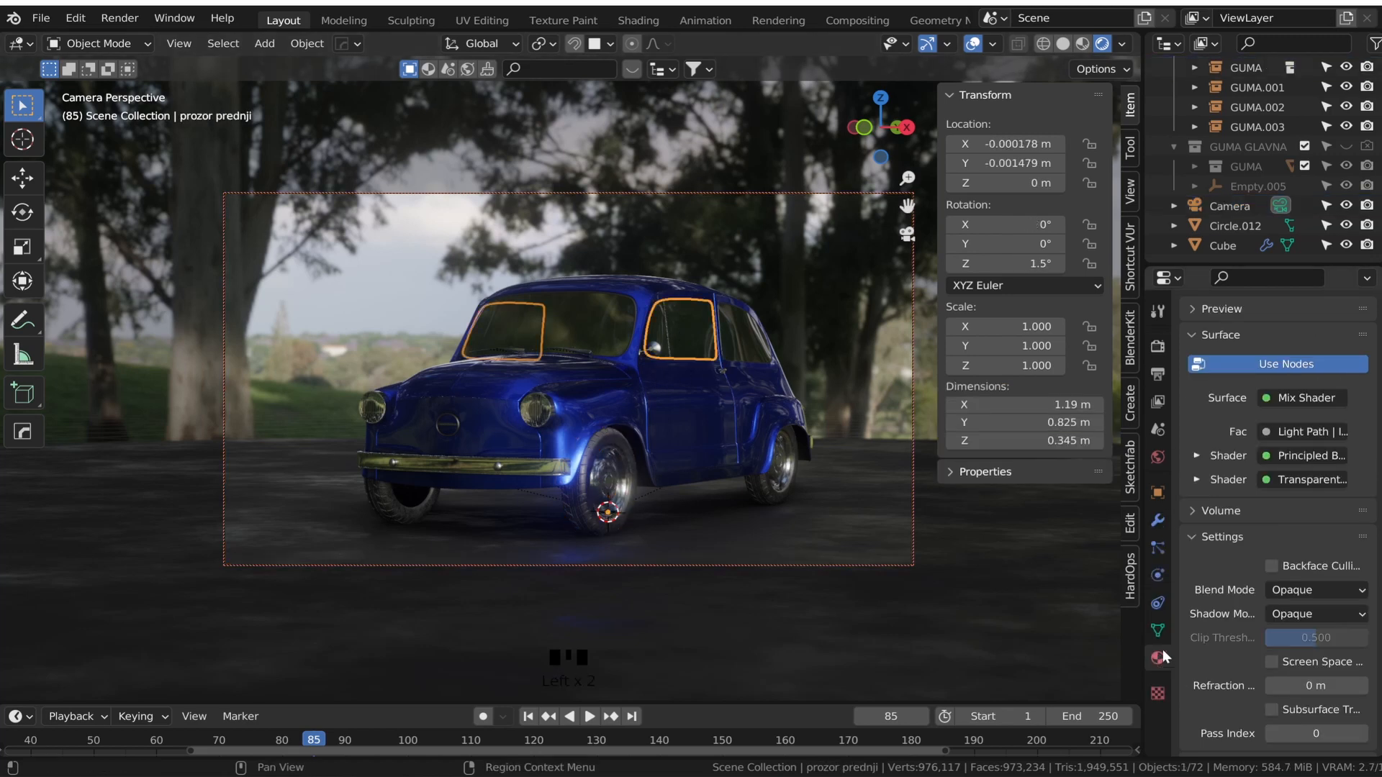
click(1272, 670)
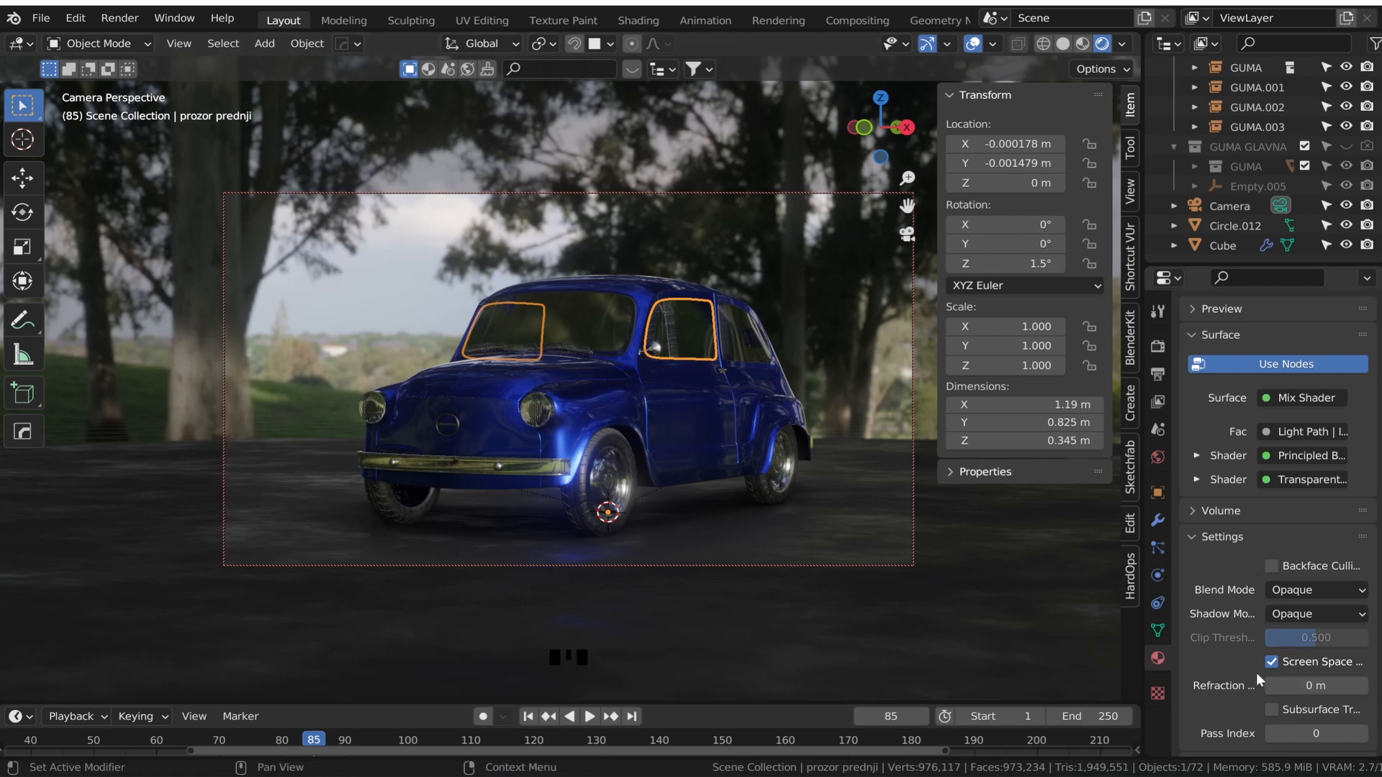
click(1360, 686)
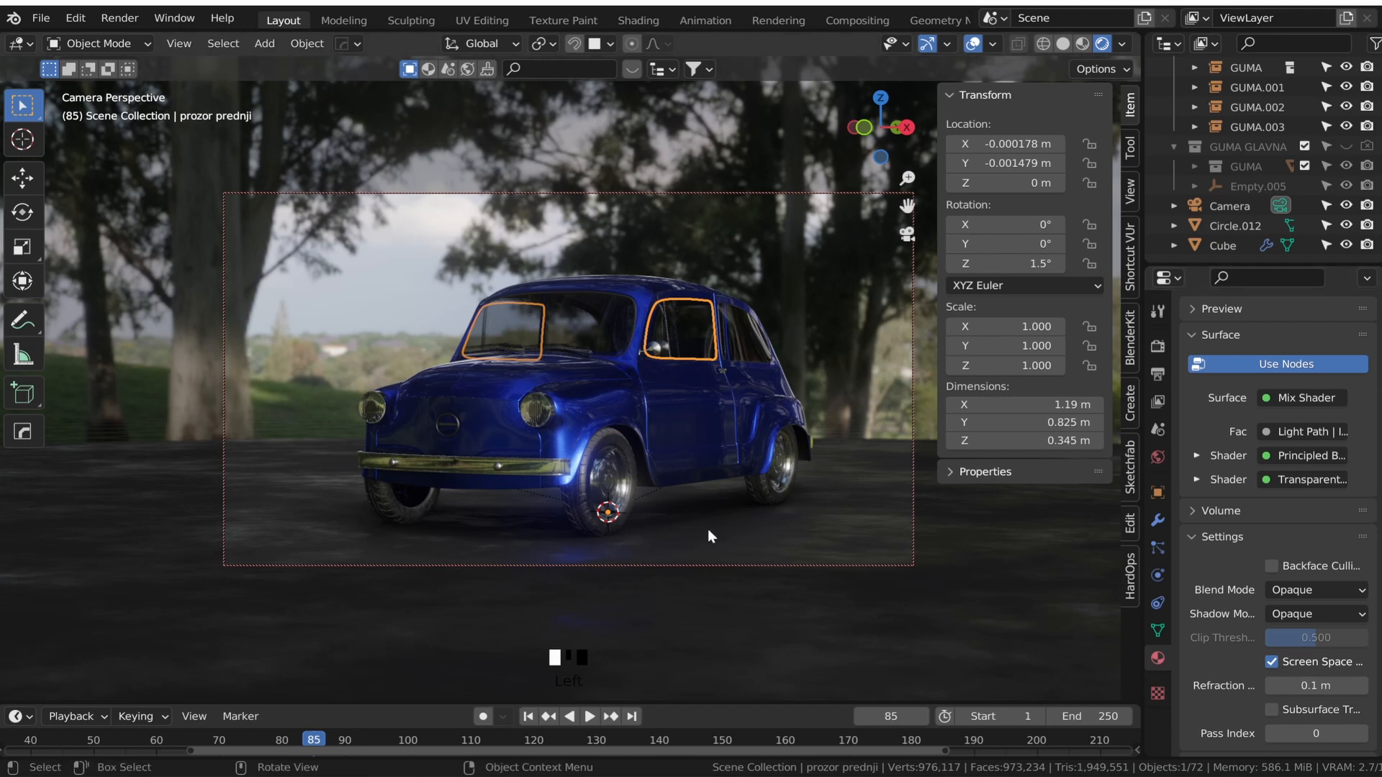
- Enable Screen Space Refraction on the headlight glass material with a refraction depth of 0.1 m
click(535, 423)
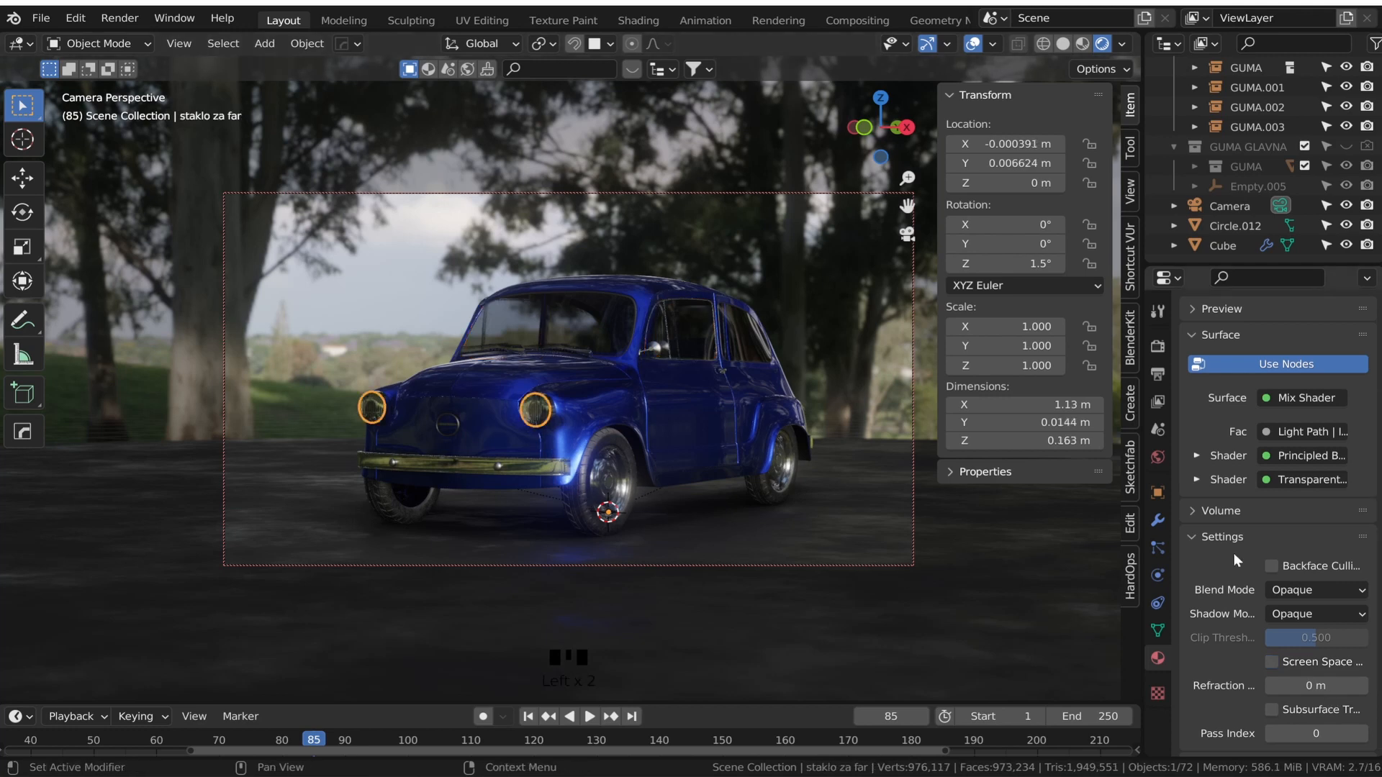
click(1270, 663)
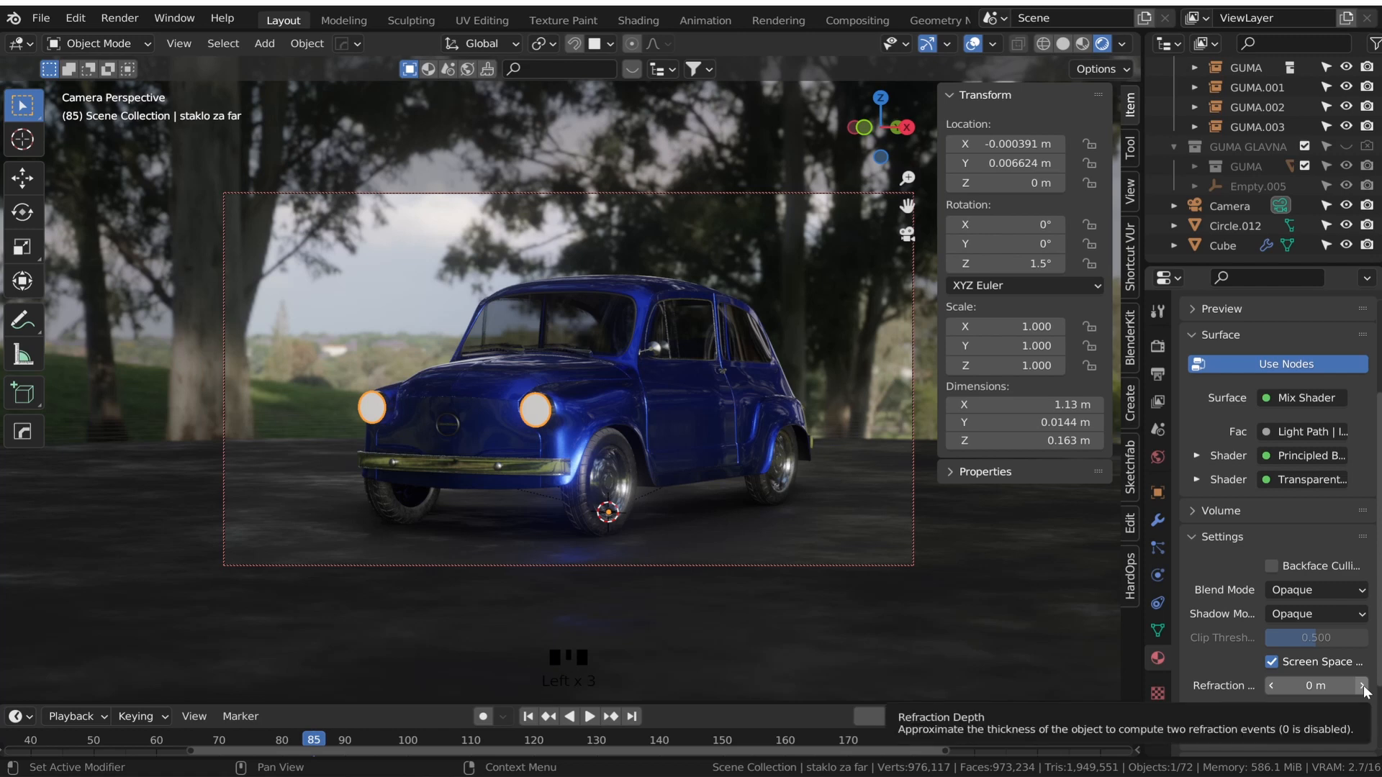
click(999, 531)
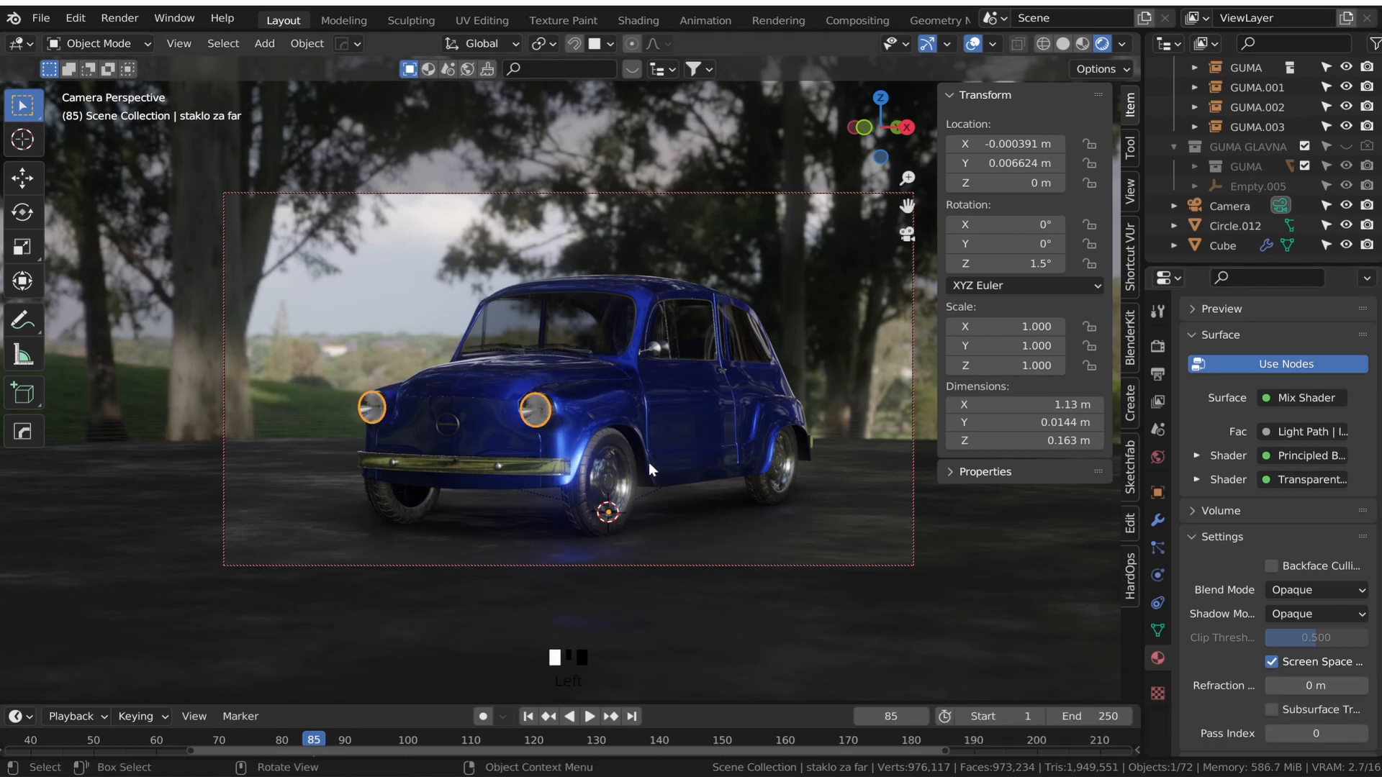
click(1360, 685)
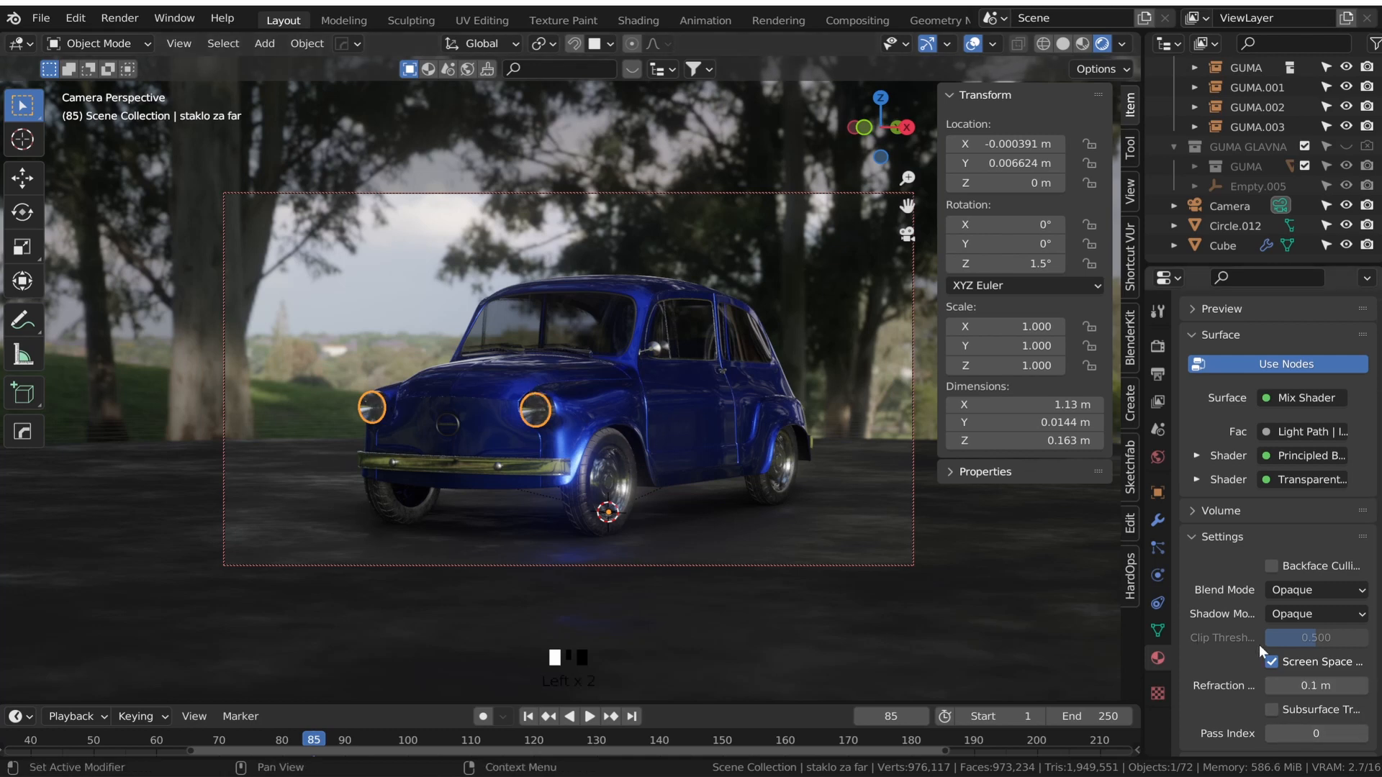
- Switch the render engine back to Cycles with GPU Compute as the device
click(1157, 346)
click(1299, 341)
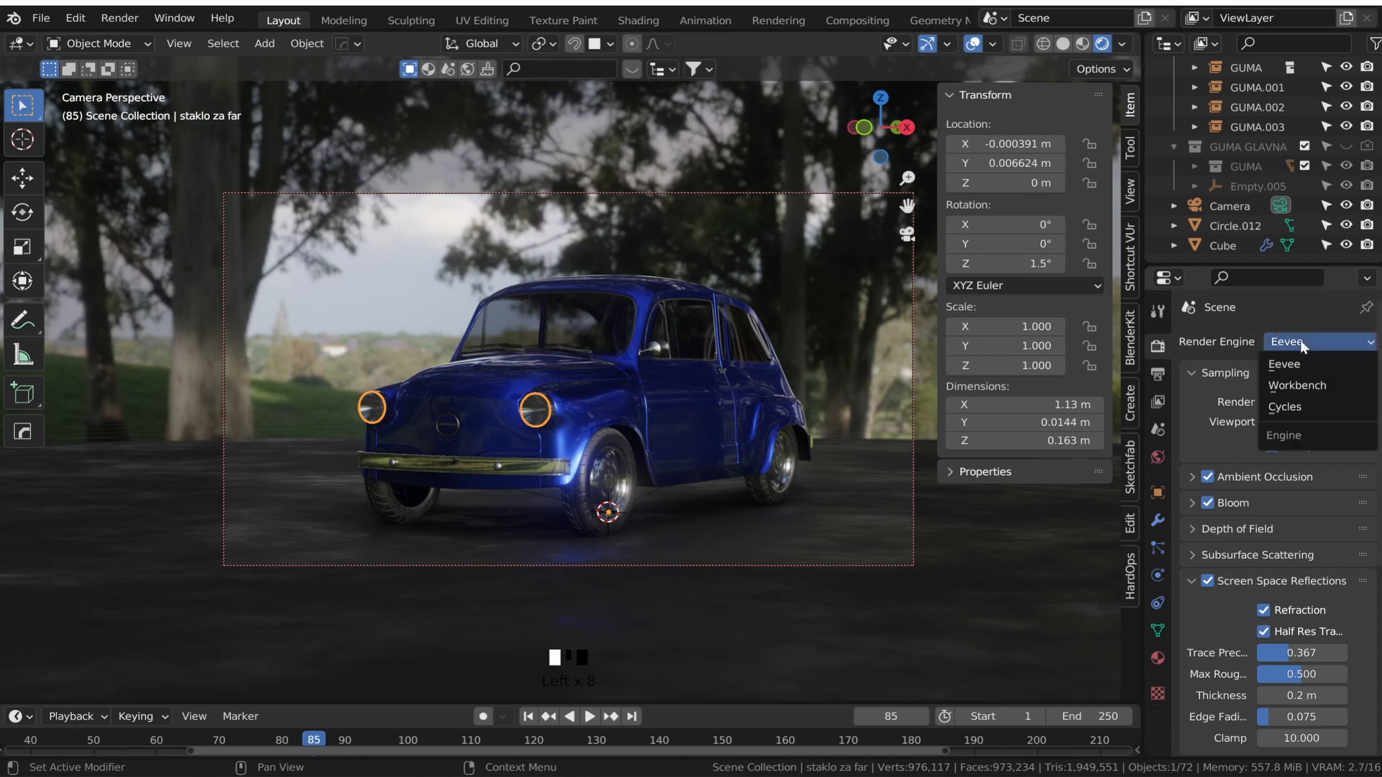
click(1309, 405)
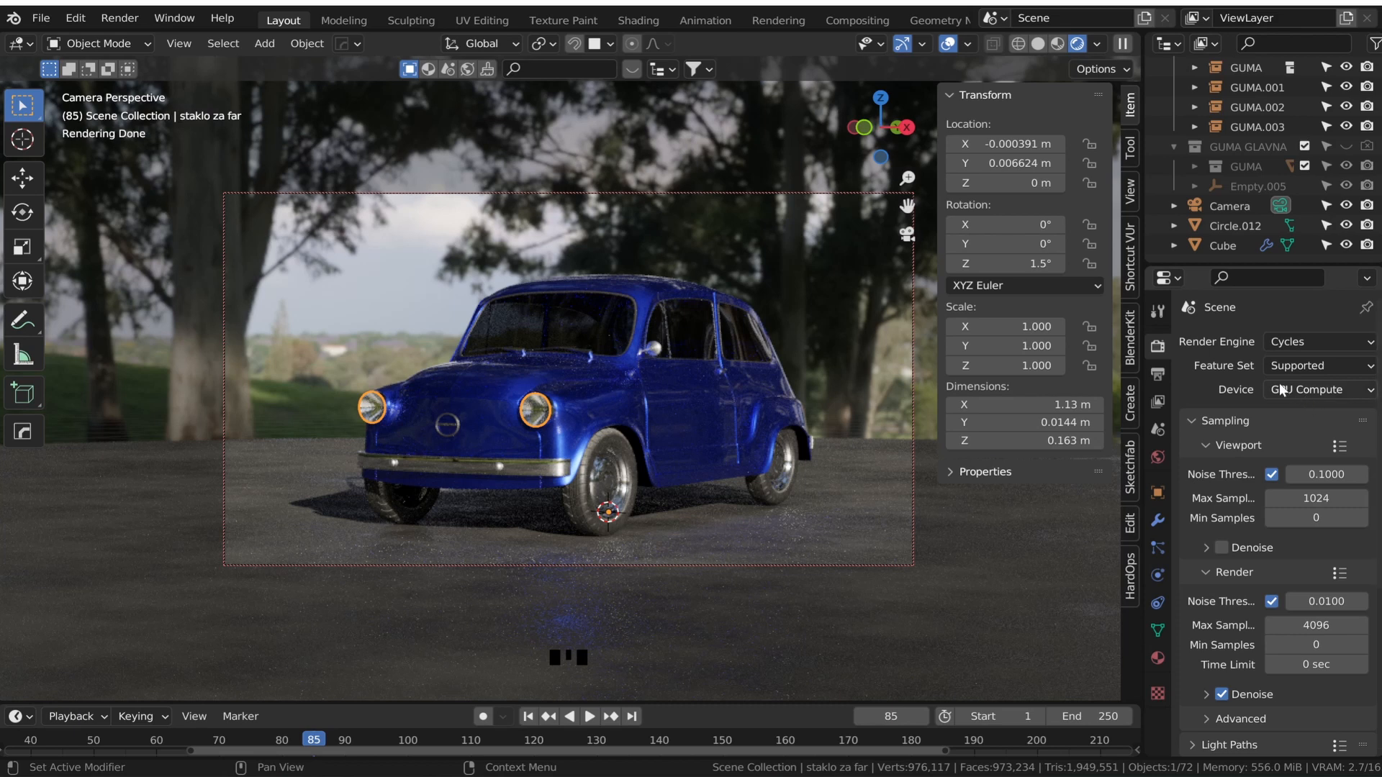
click(1320, 389)
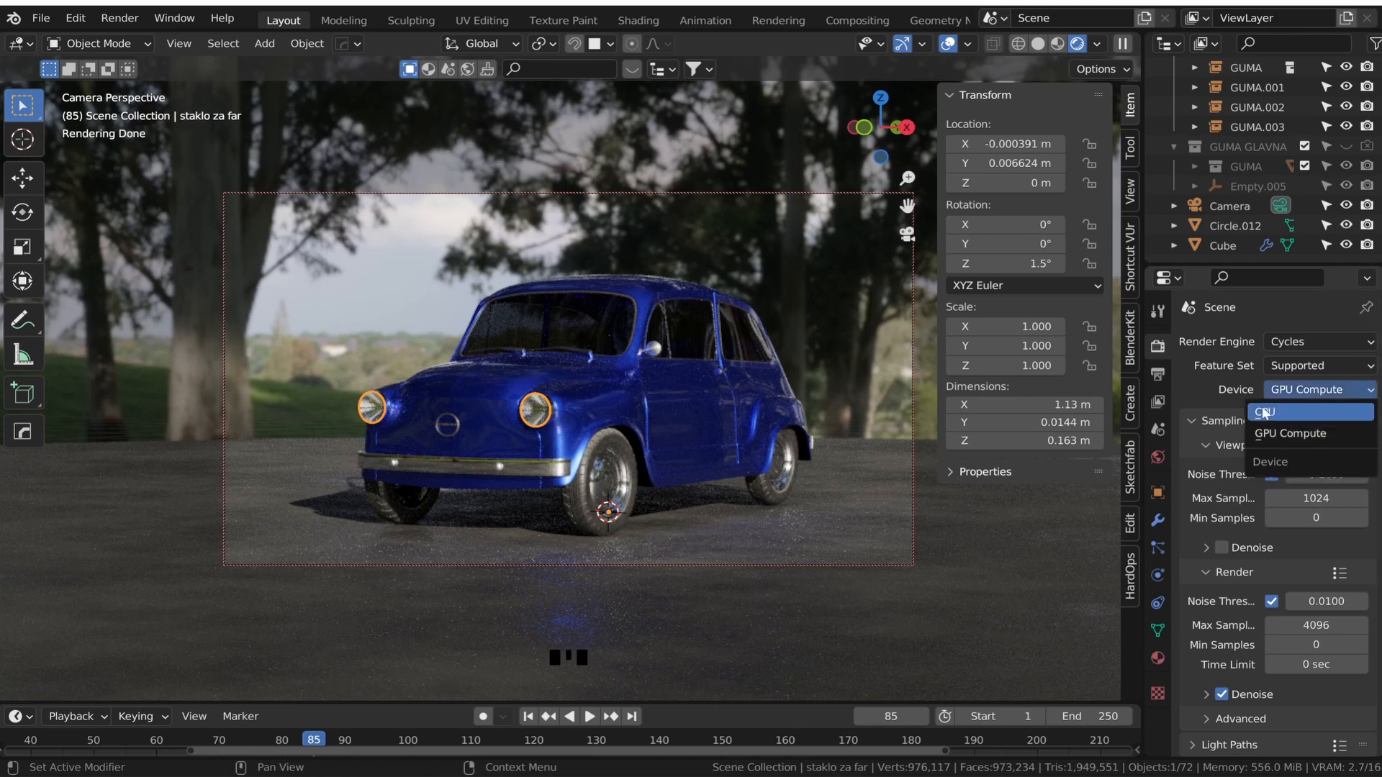
click(1285, 434)
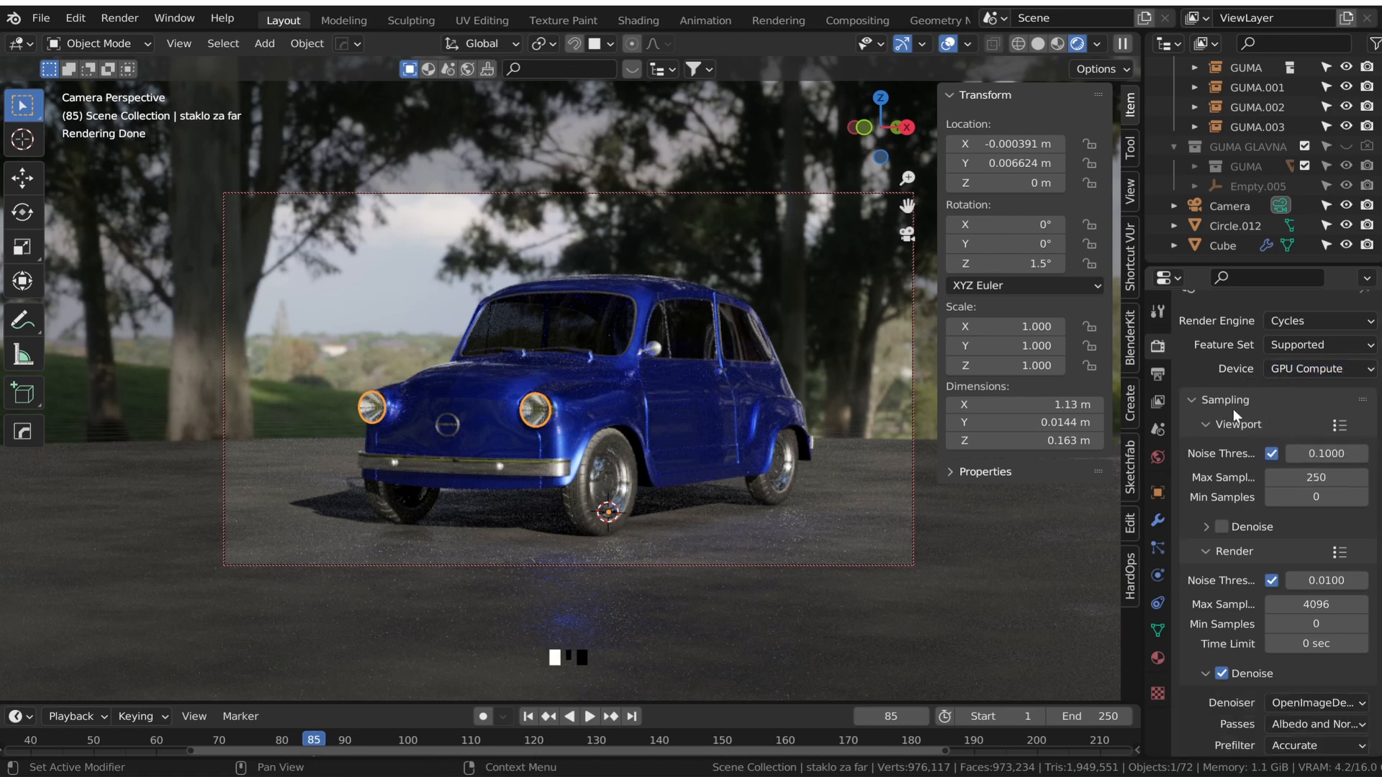
- Review the Cycles render devices in the system preferences, switching to CUDA and back to OptiX
scroll(1198, 602, down, 3)
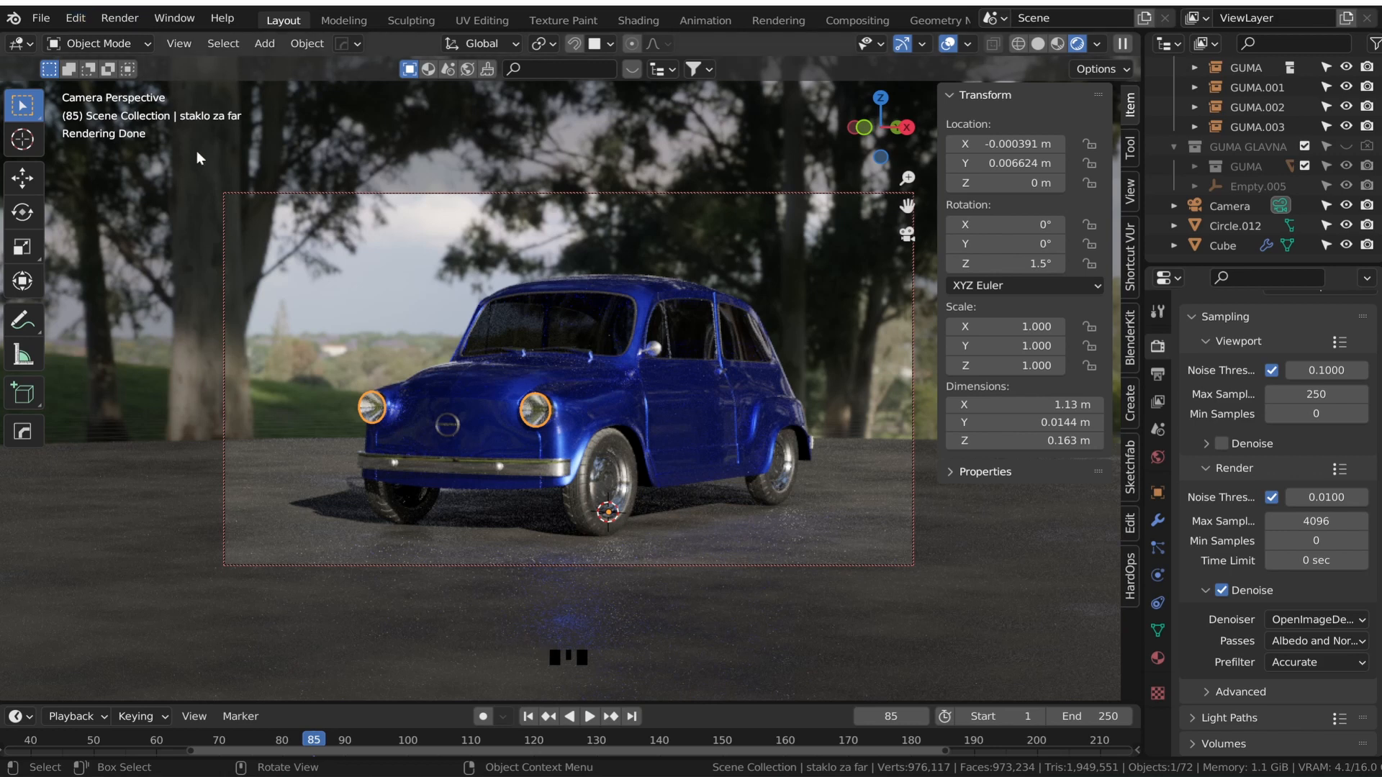
click(105, 23)
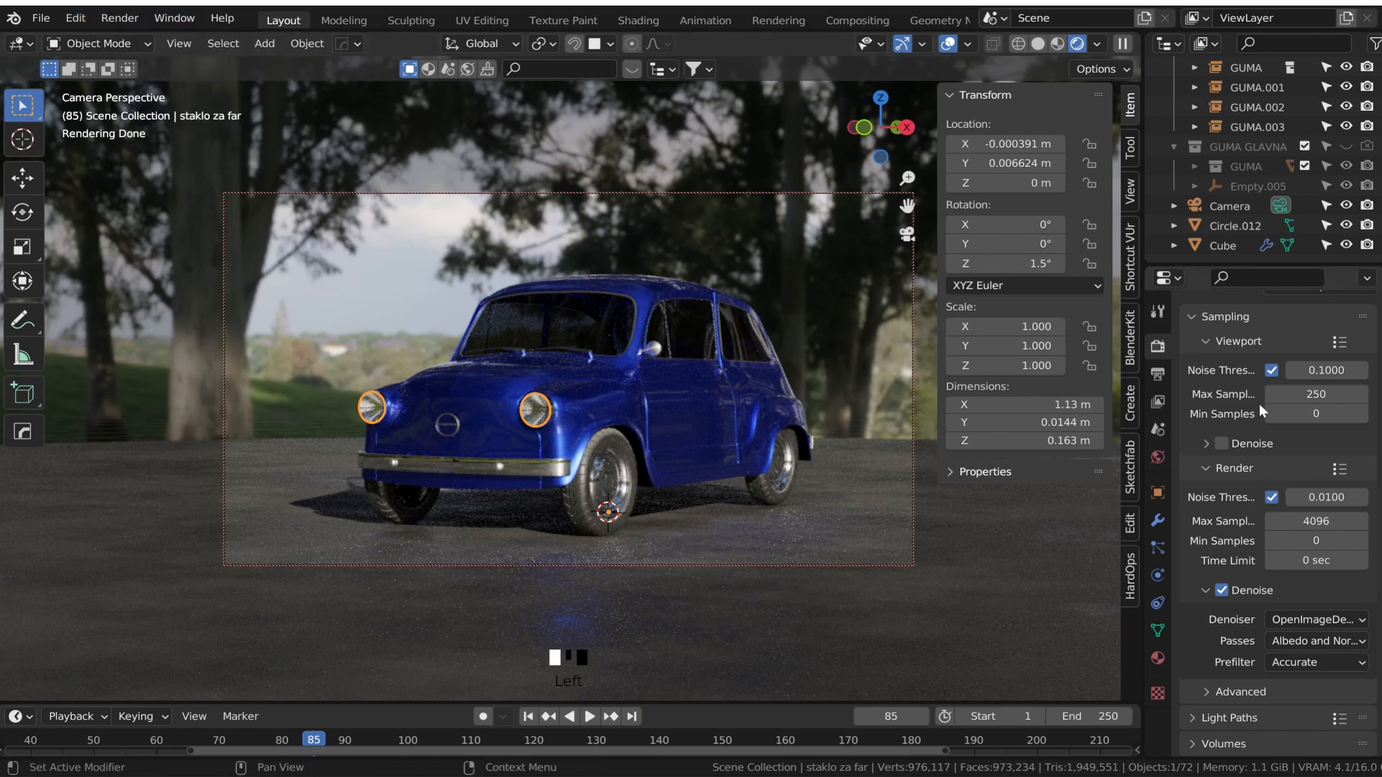
click(75, 18)
click(122, 295)
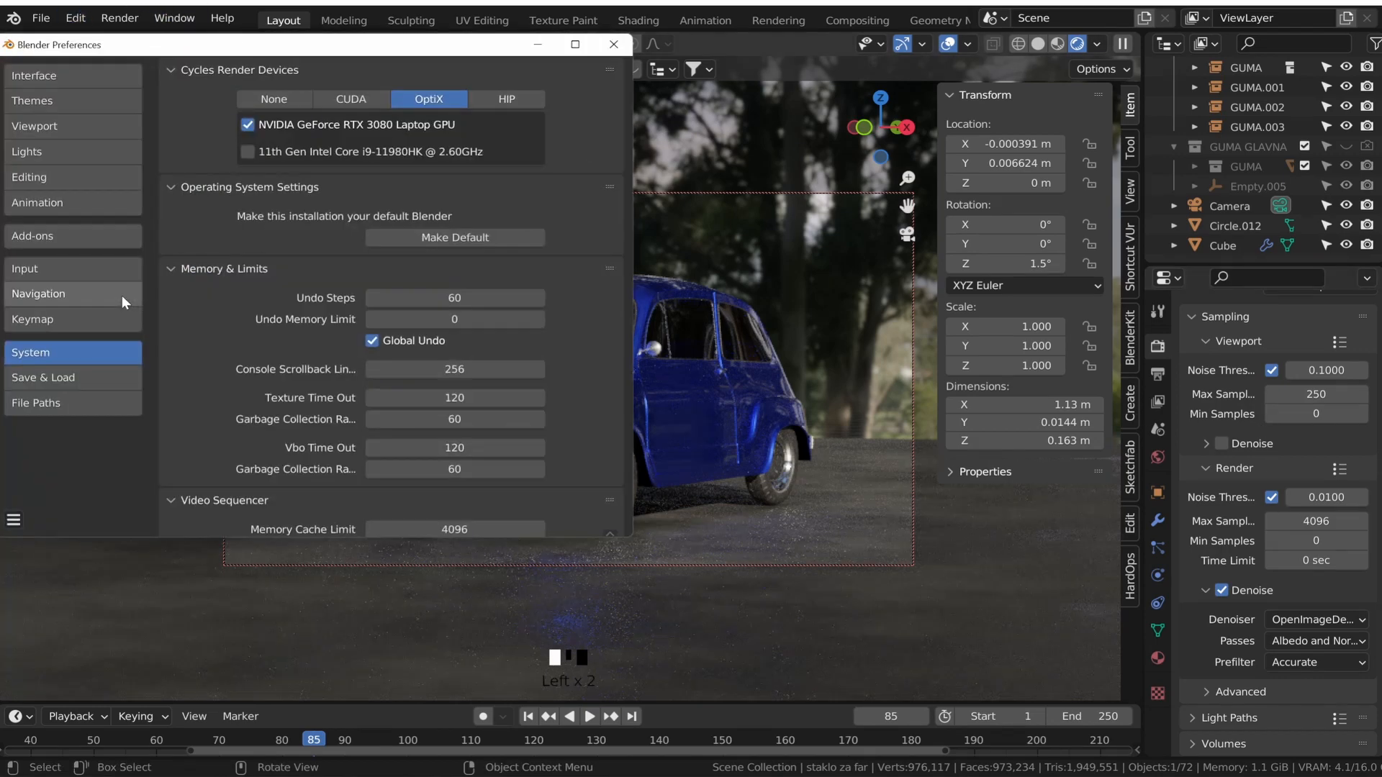
click(352, 101)
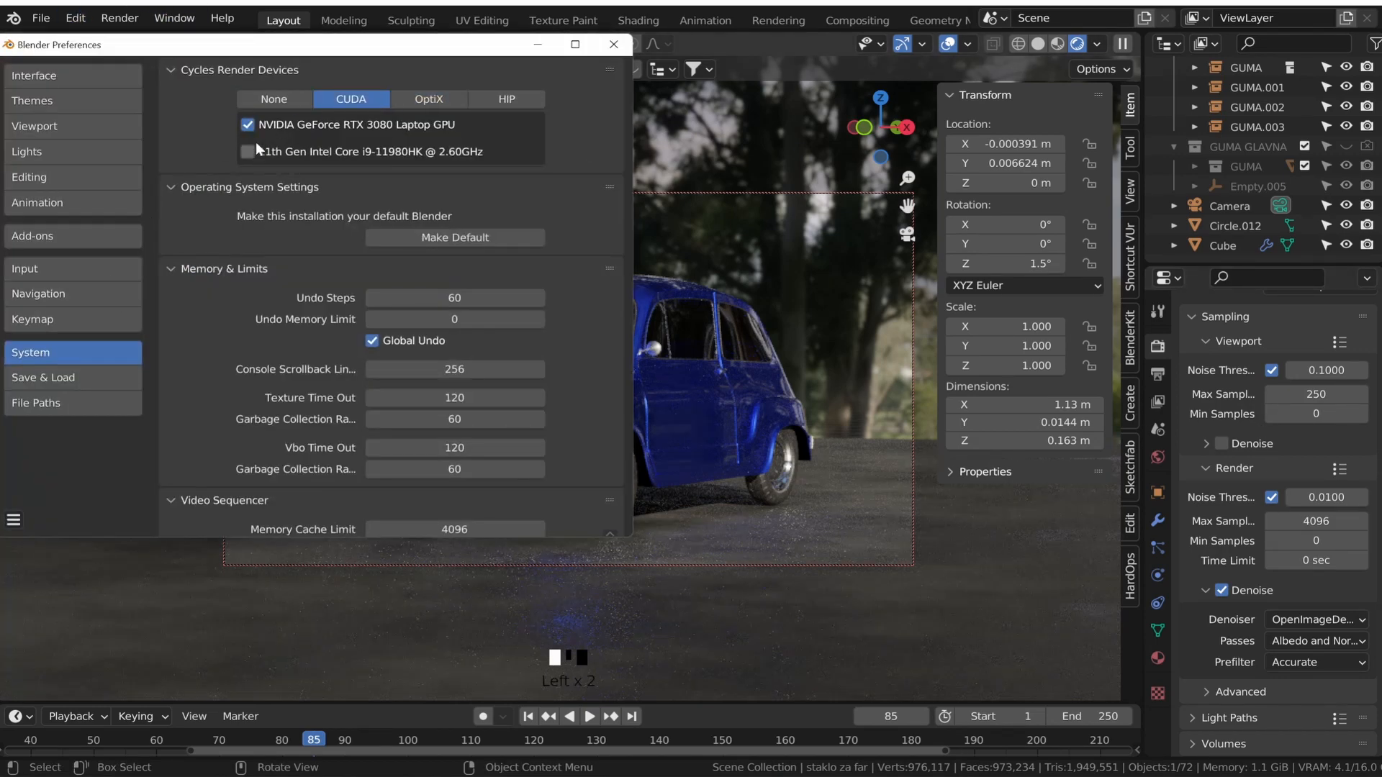
click(429, 98)
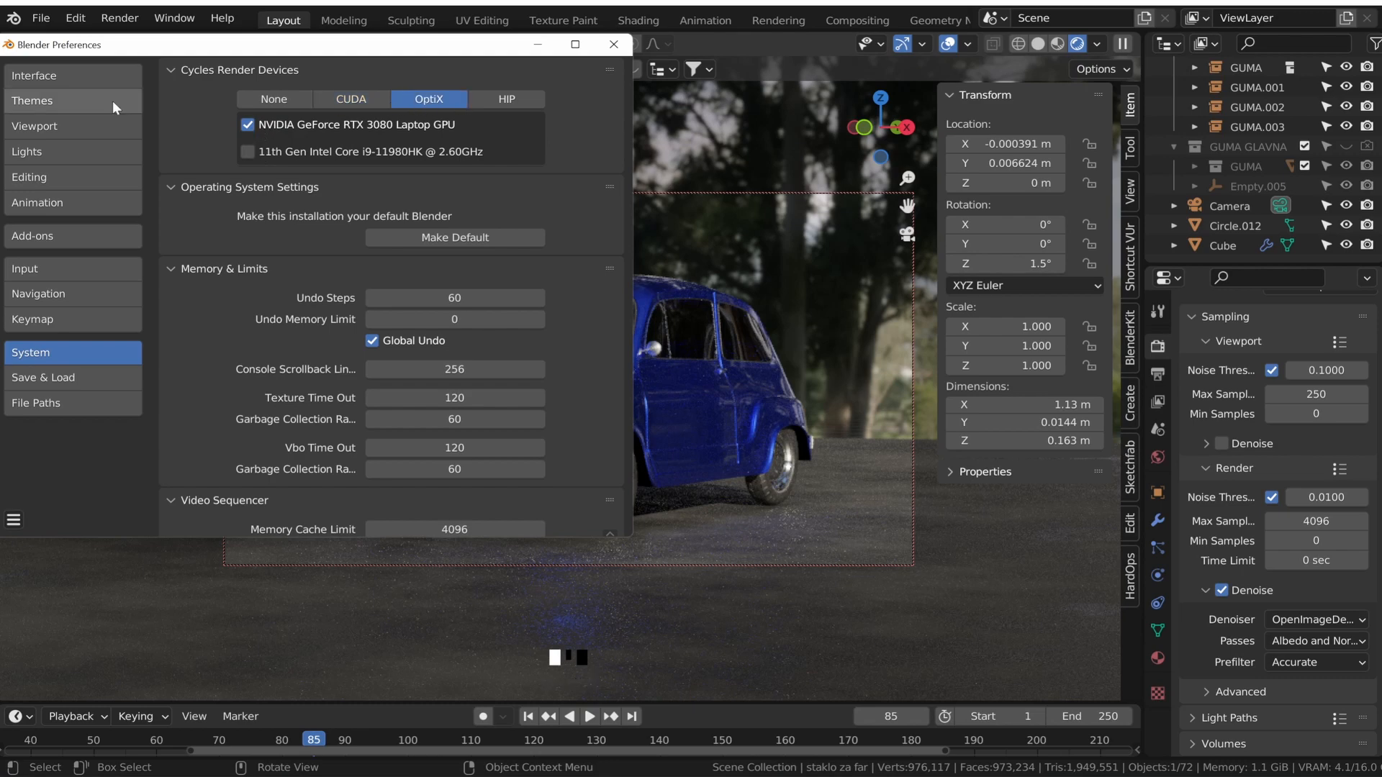
click(614, 43)
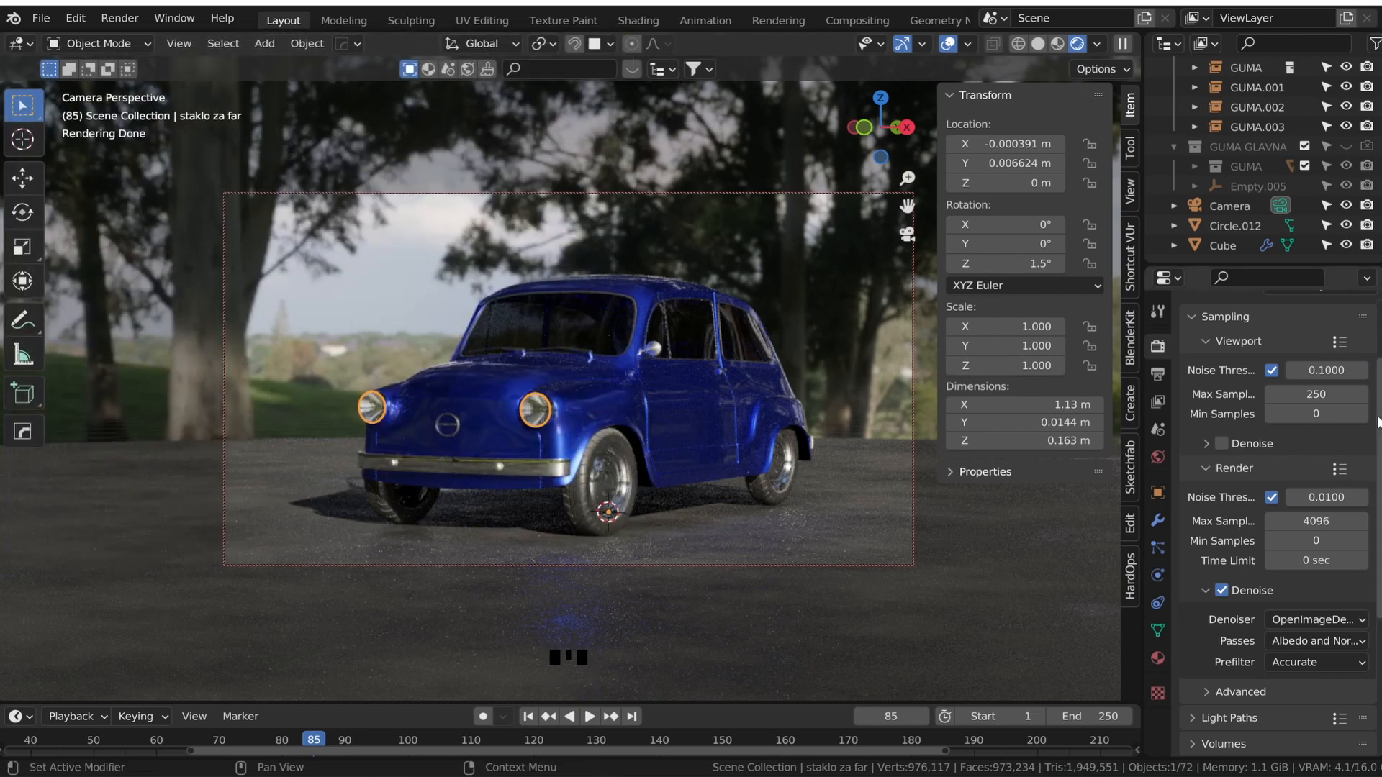
- Set the maximum samples for the final Cycles render to 256
scroll(1259, 554, down, 5)
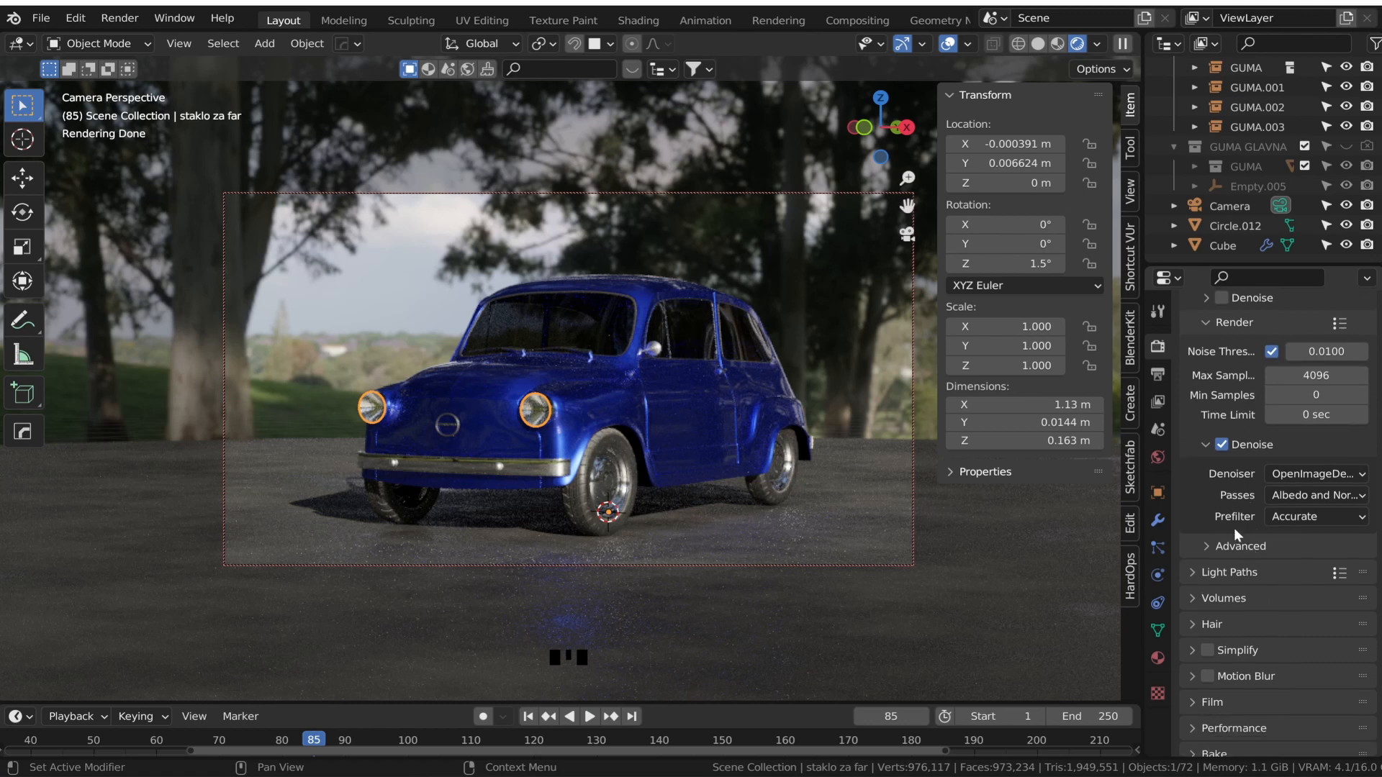
scroll(1207, 441, up, 3)
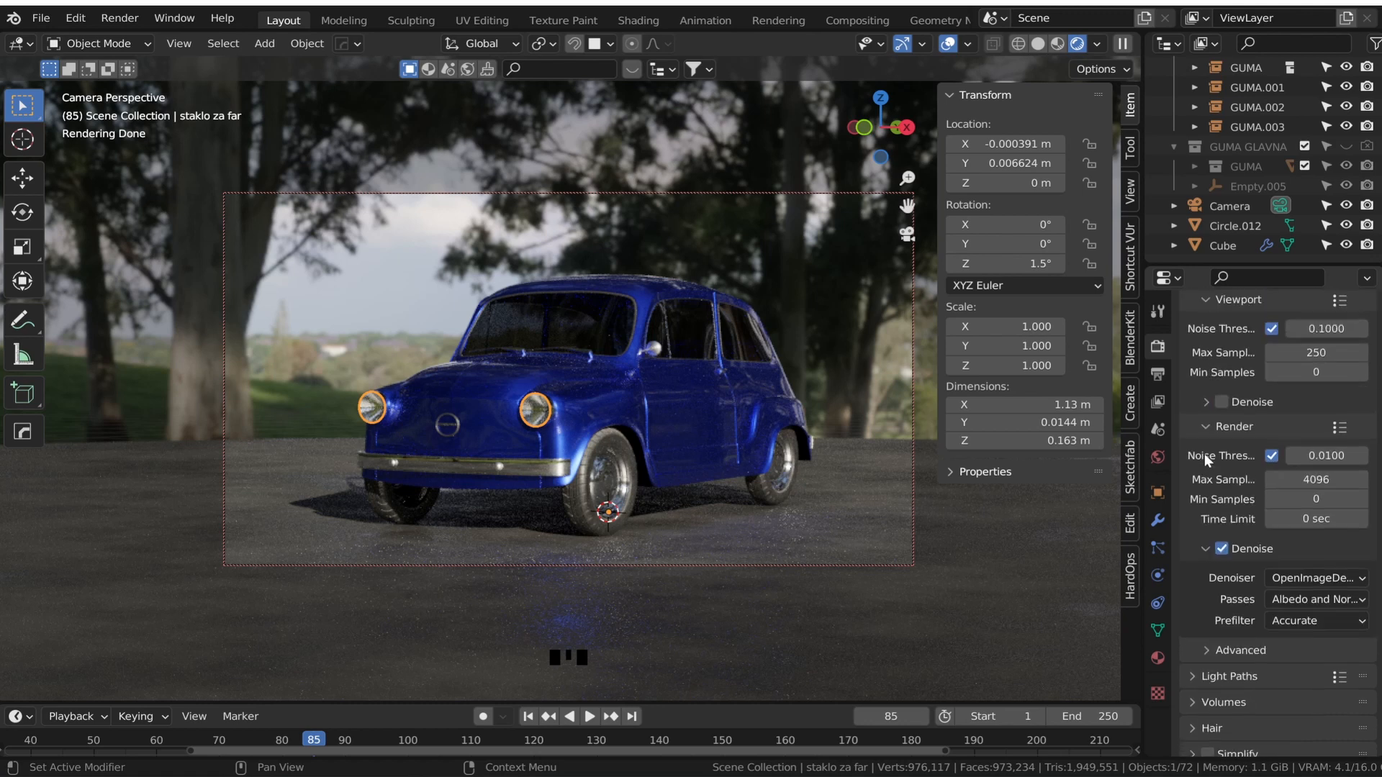
click(1339, 427)
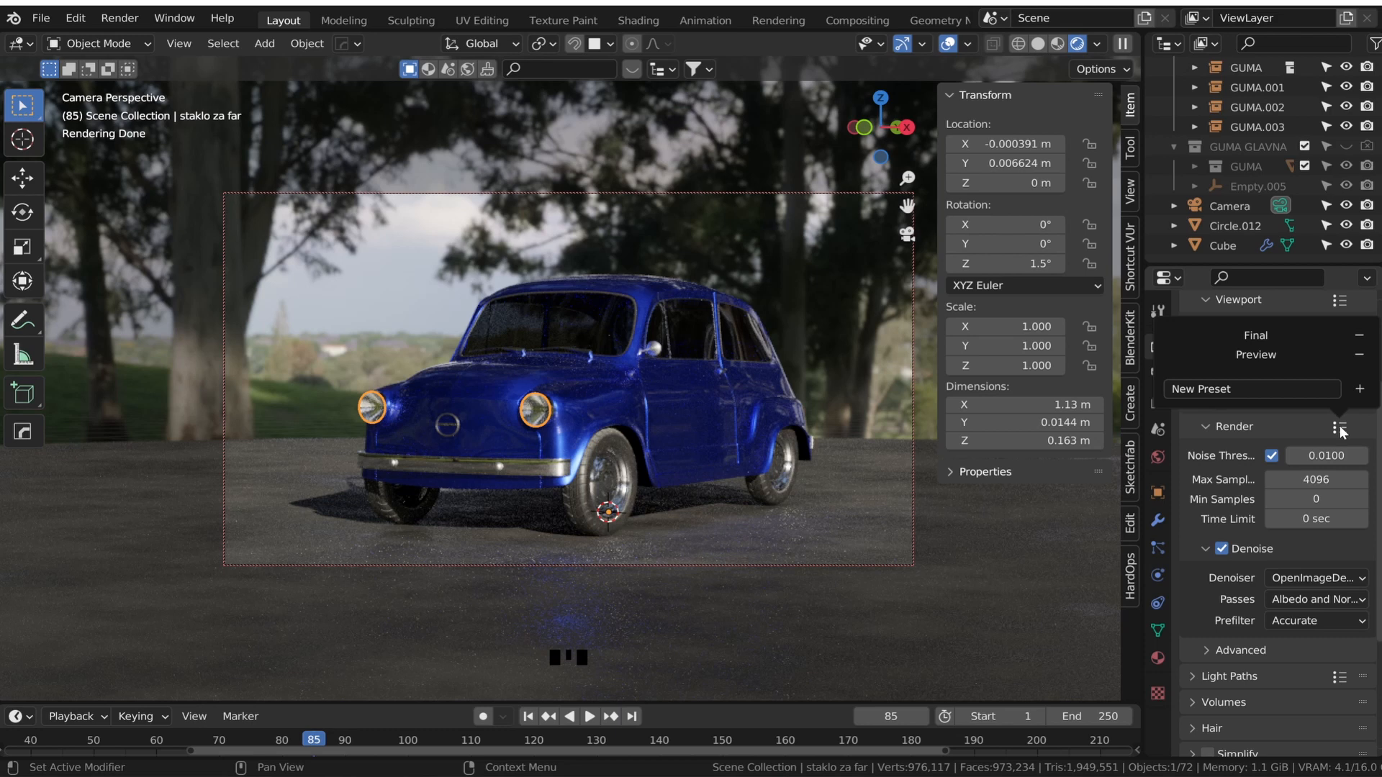
scroll(1211, 474, down, 1)
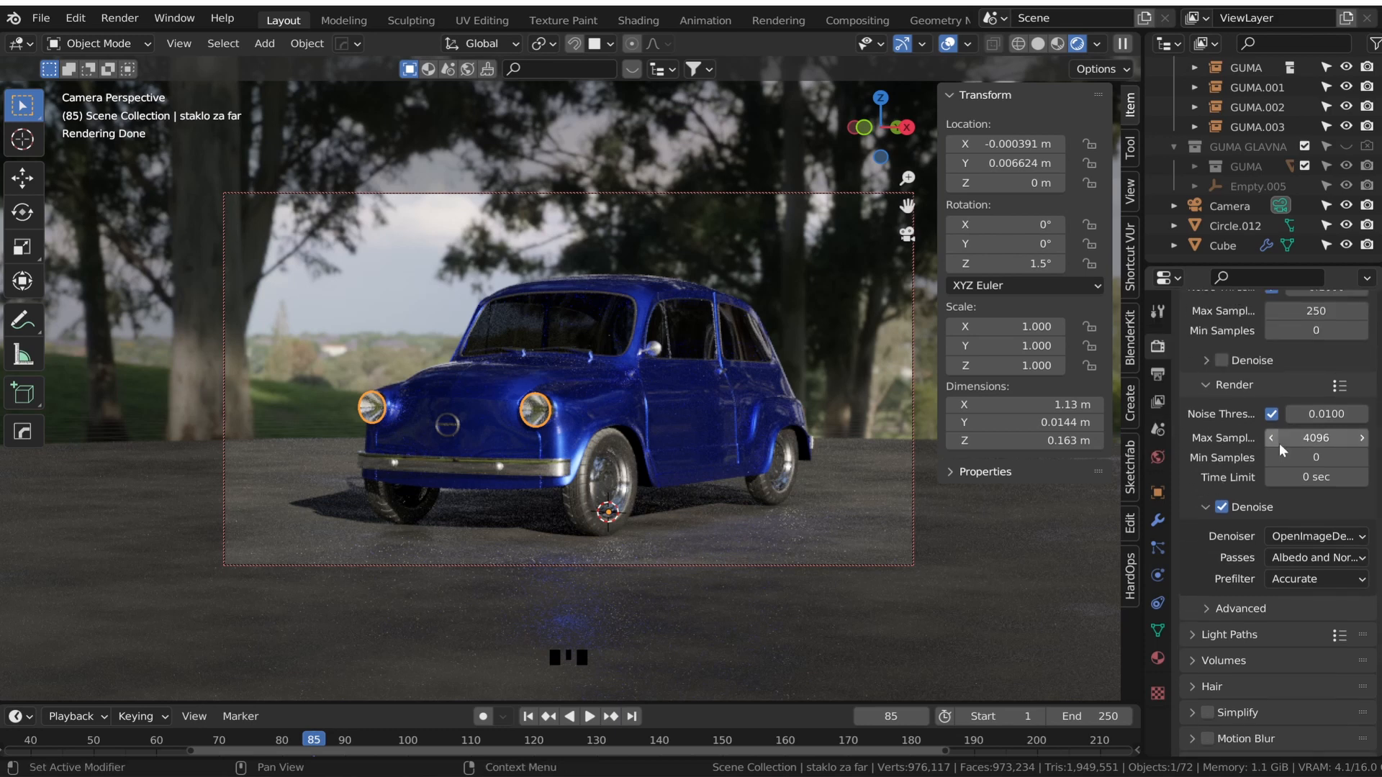
click(1293, 439)
text(25)
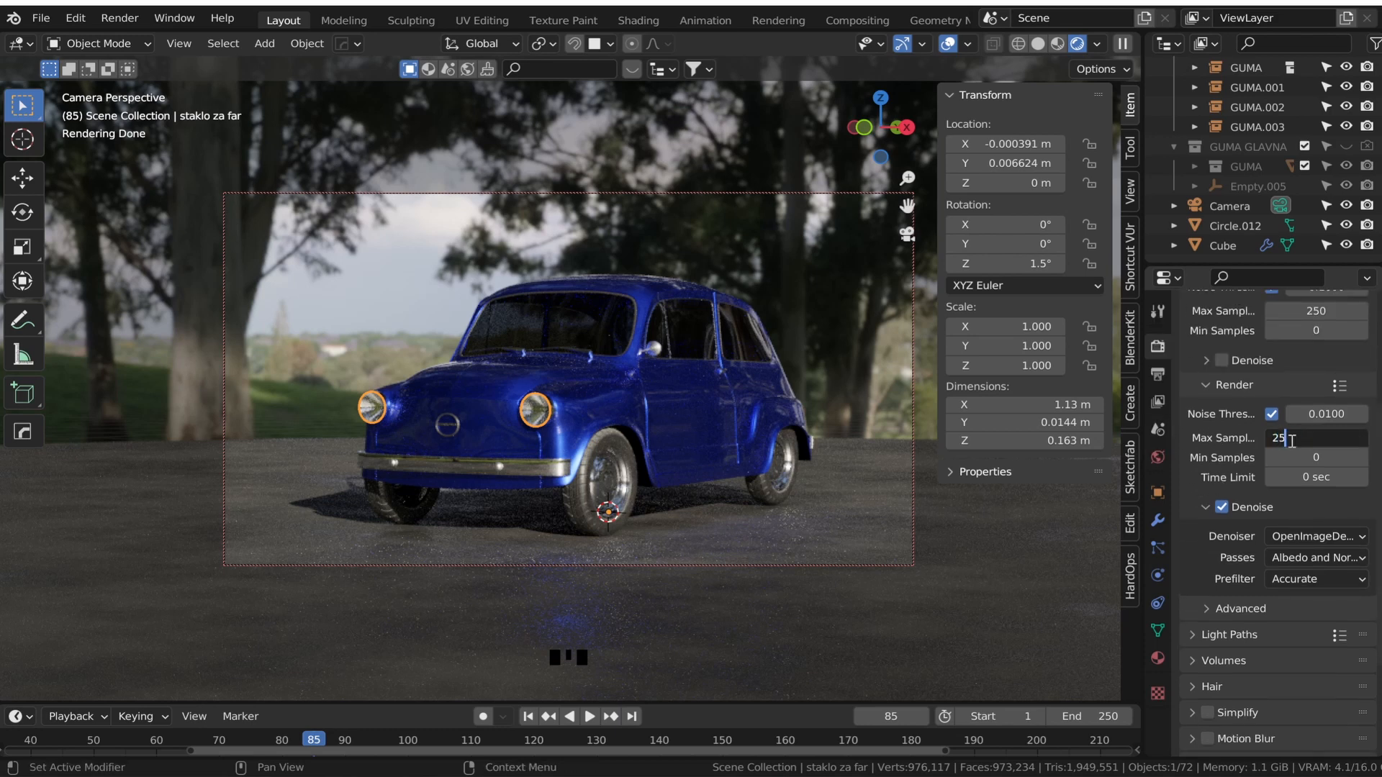
text(6)
key(Return)
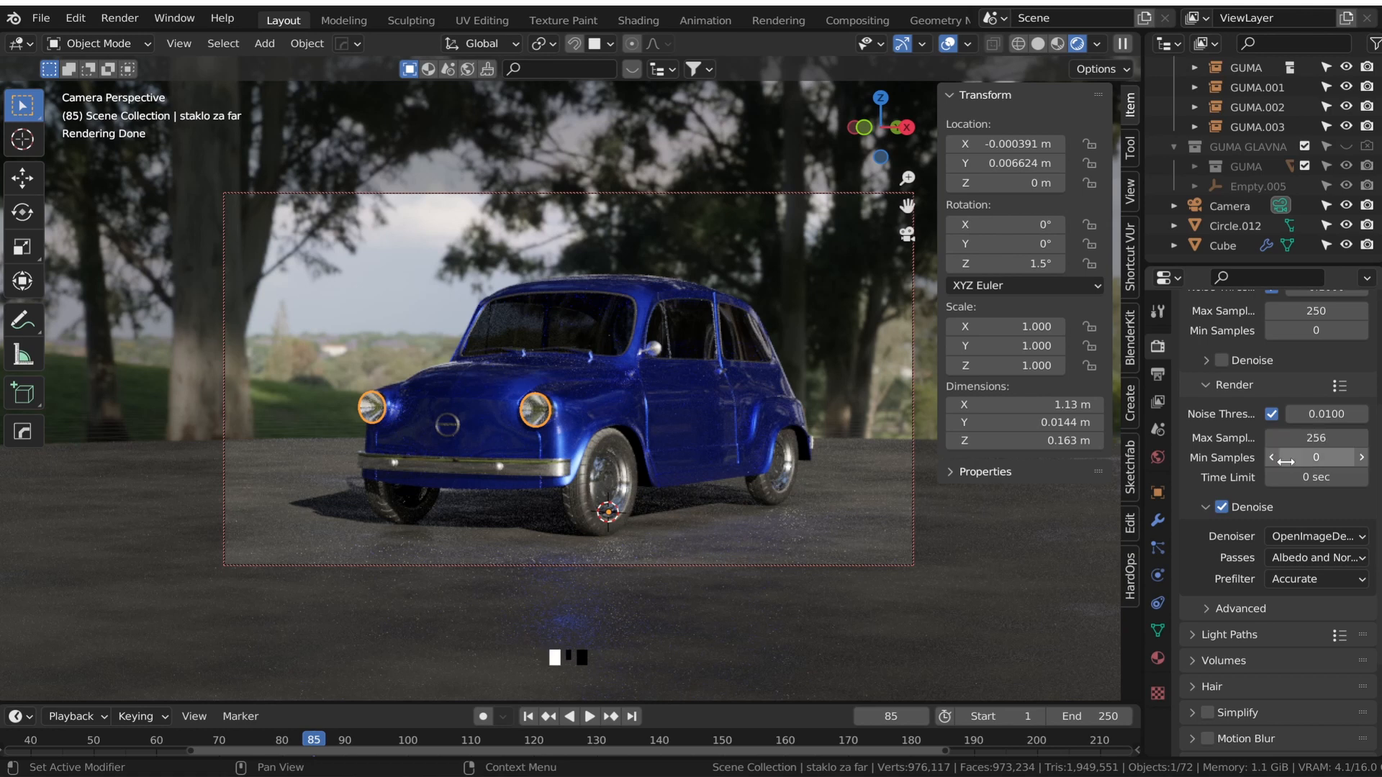
- Choose OpenImageDenoise as the final render's denoiser and check its passes and the advanced sampling options
click(1308, 534)
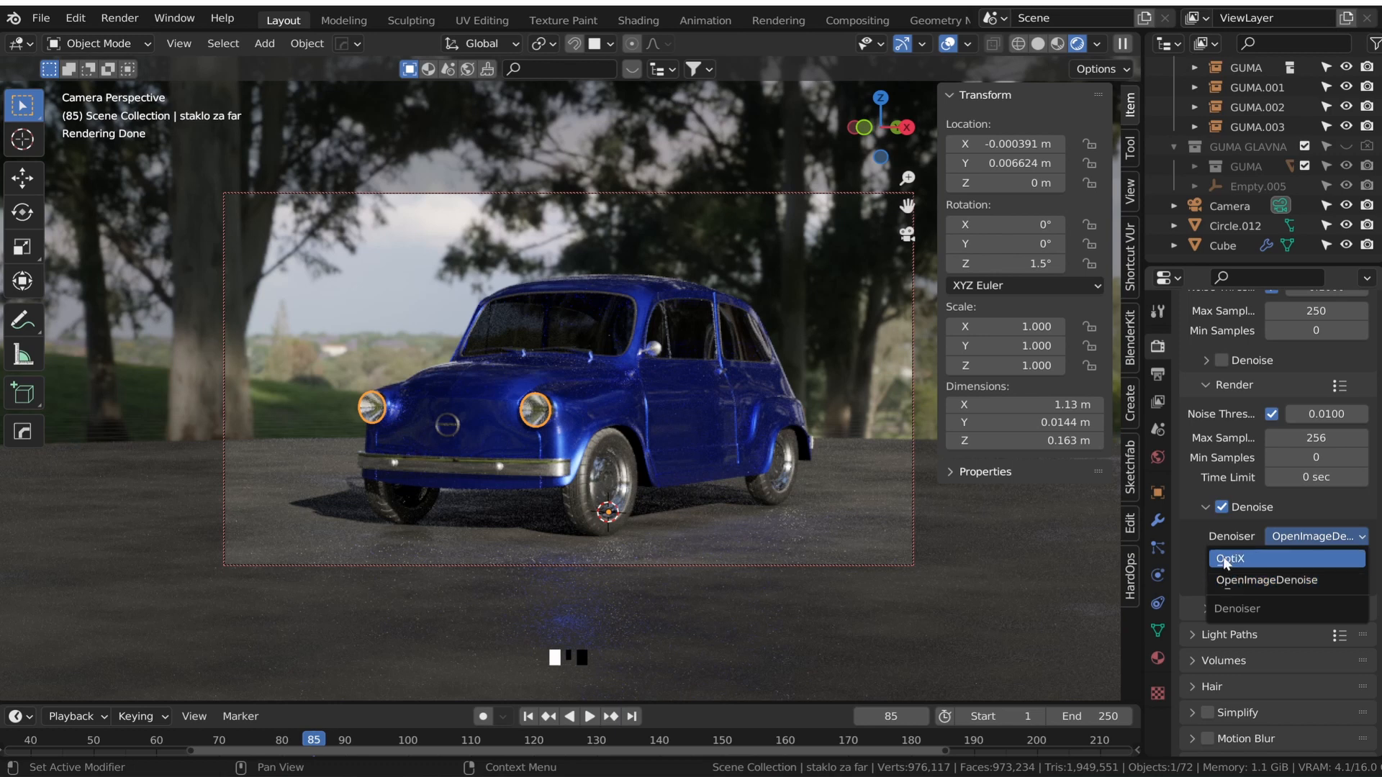
click(1232, 580)
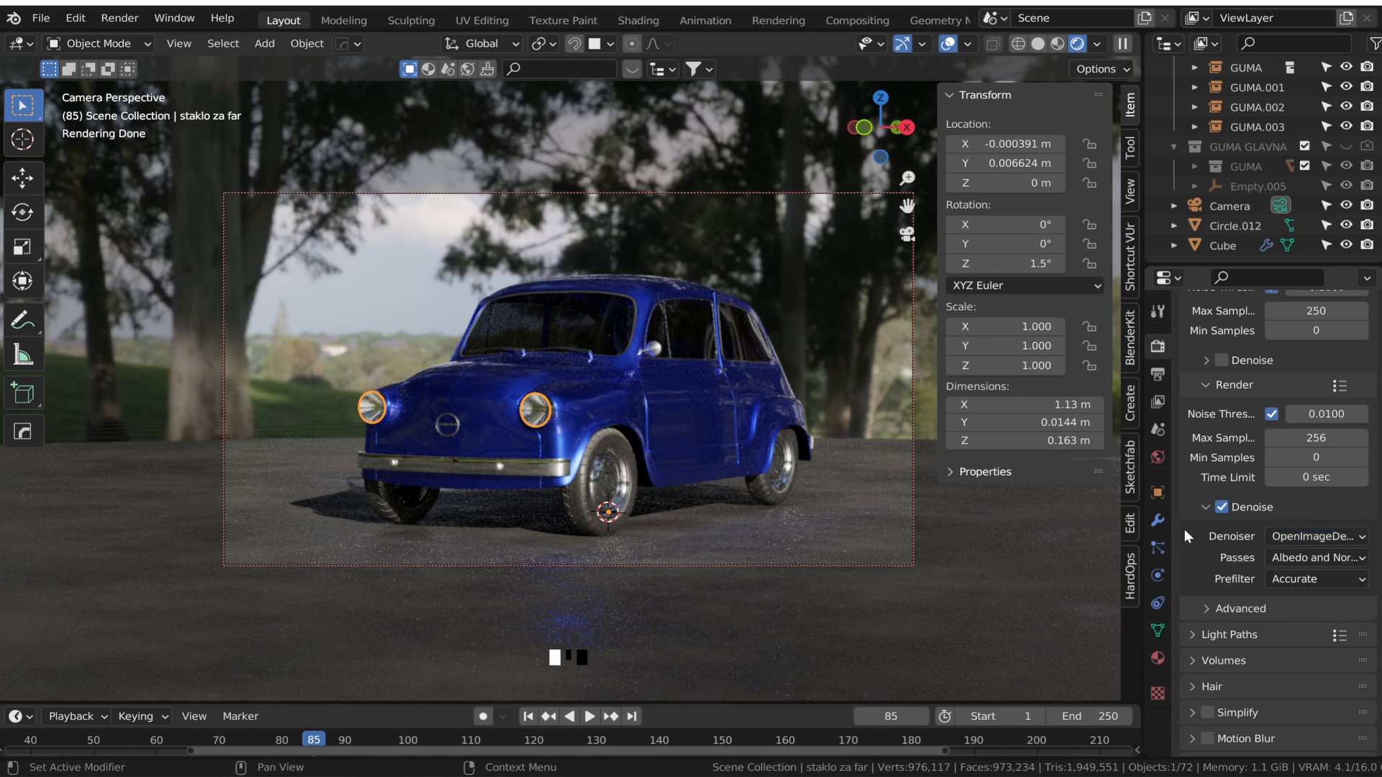
click(1282, 554)
click(1282, 554)
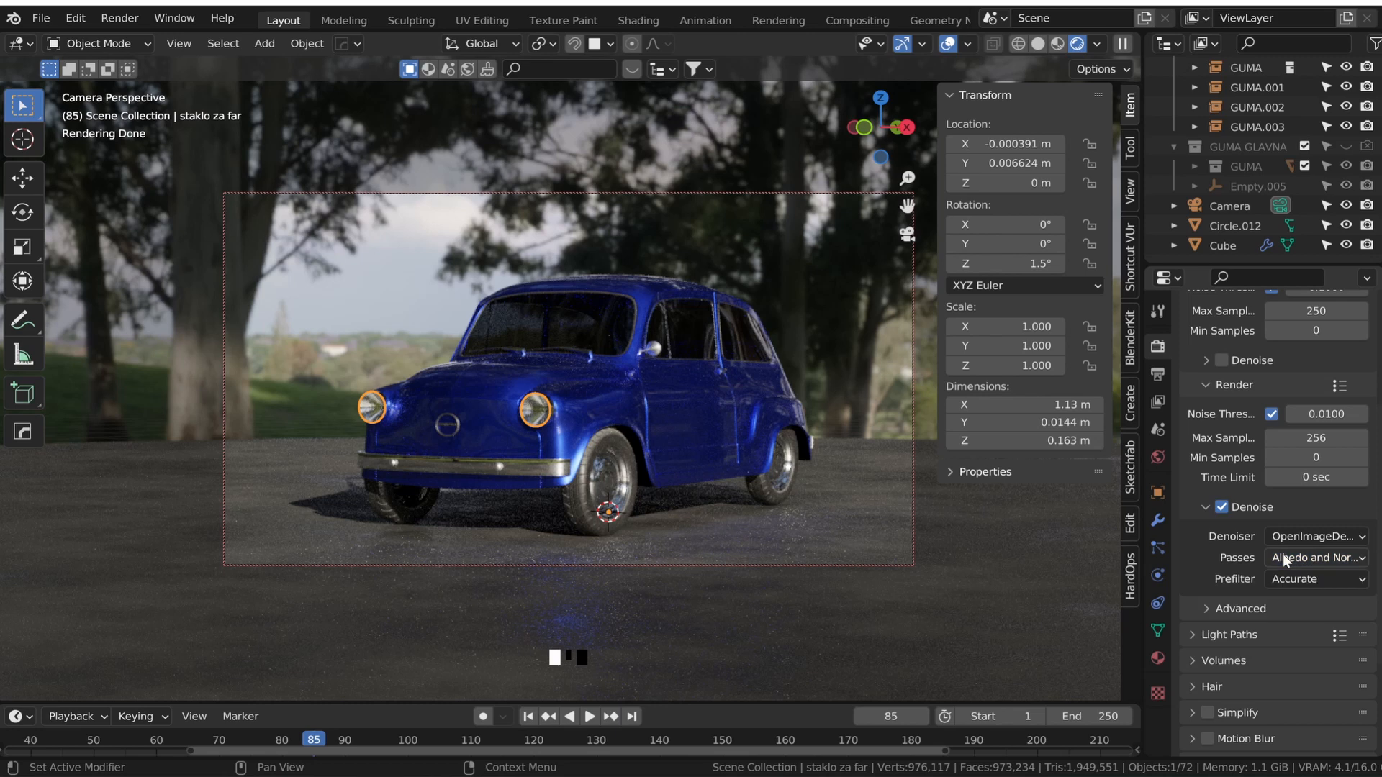
scroll(1218, 585, down, 1)
click(1209, 570)
click(1207, 567)
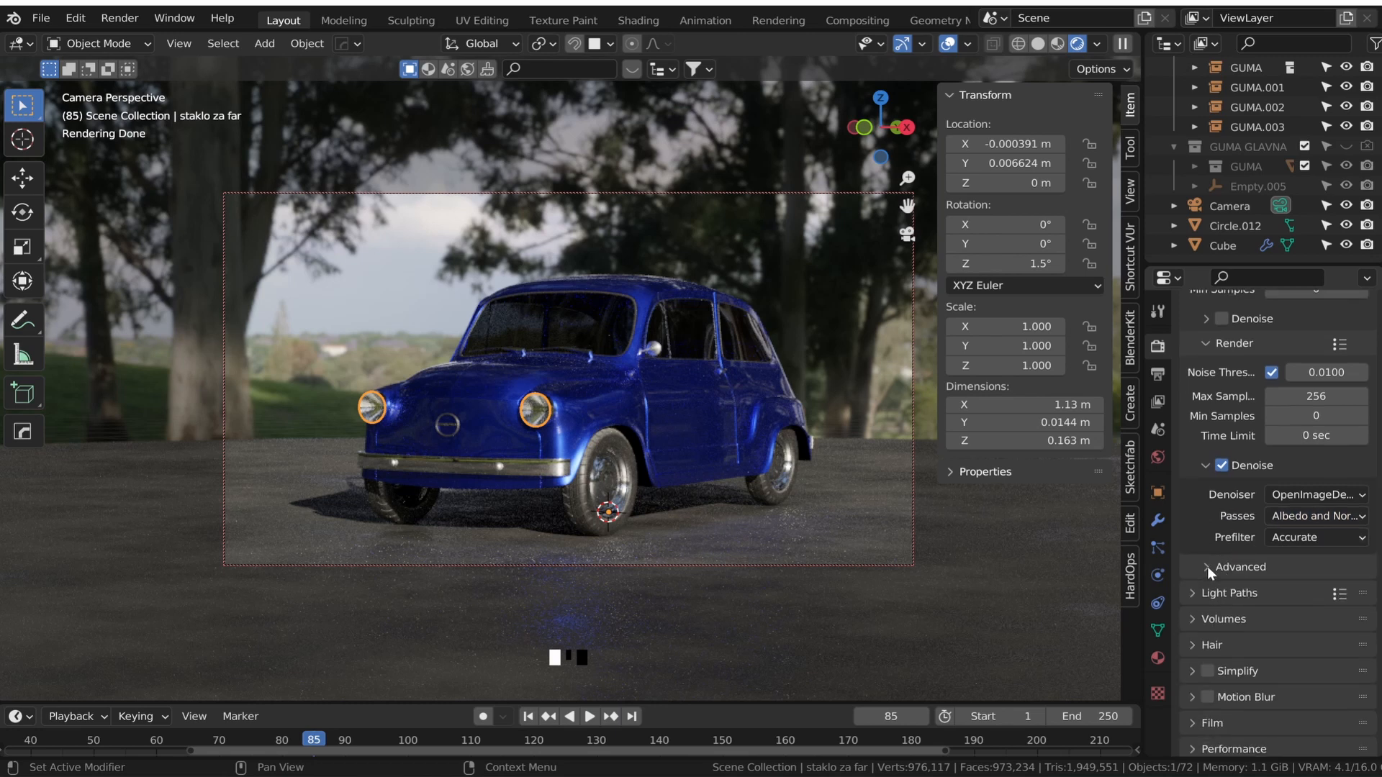
- Try disabling reflective and refractive caustics in the light path settings, then re-enable both
scroll(1202, 567, down, 1)
click(1197, 566)
scroll(1198, 565, down, 2)
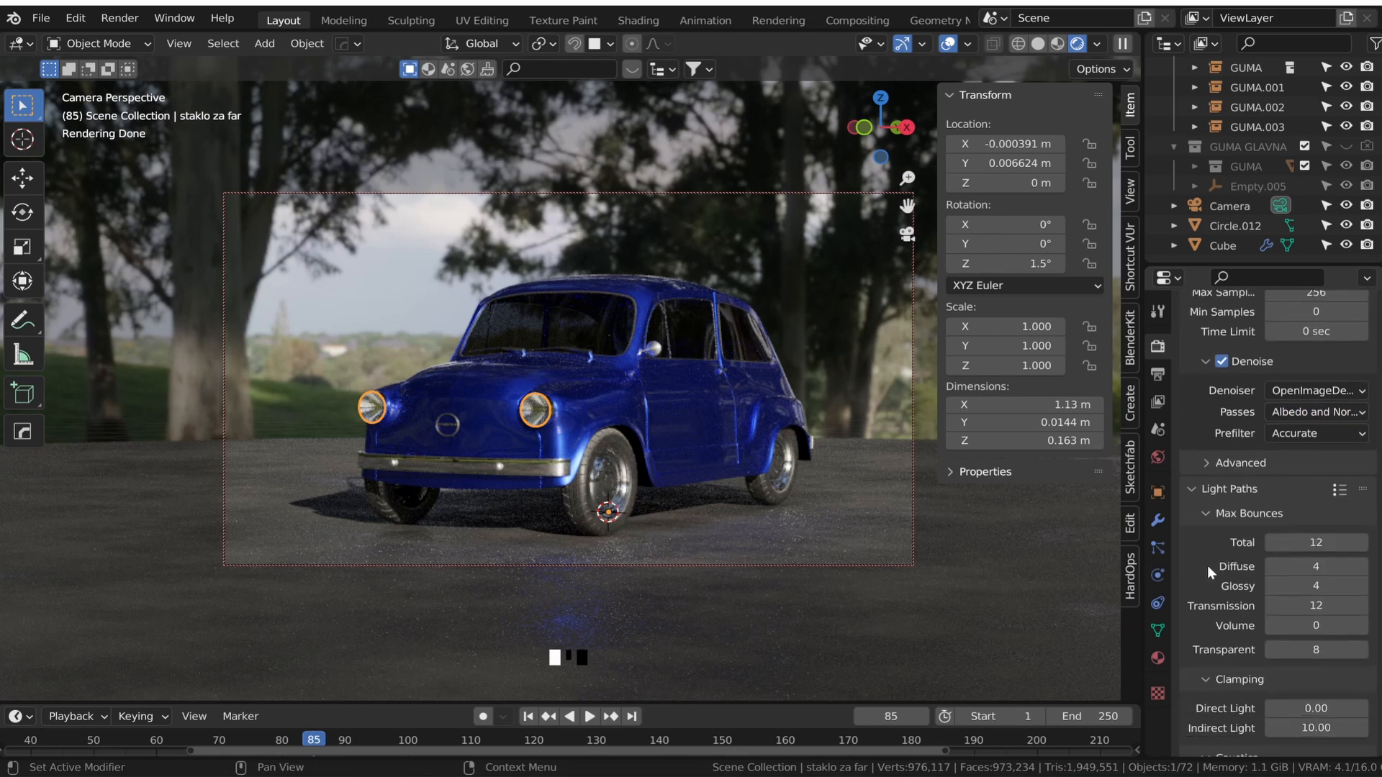
scroll(1207, 565, down, 3)
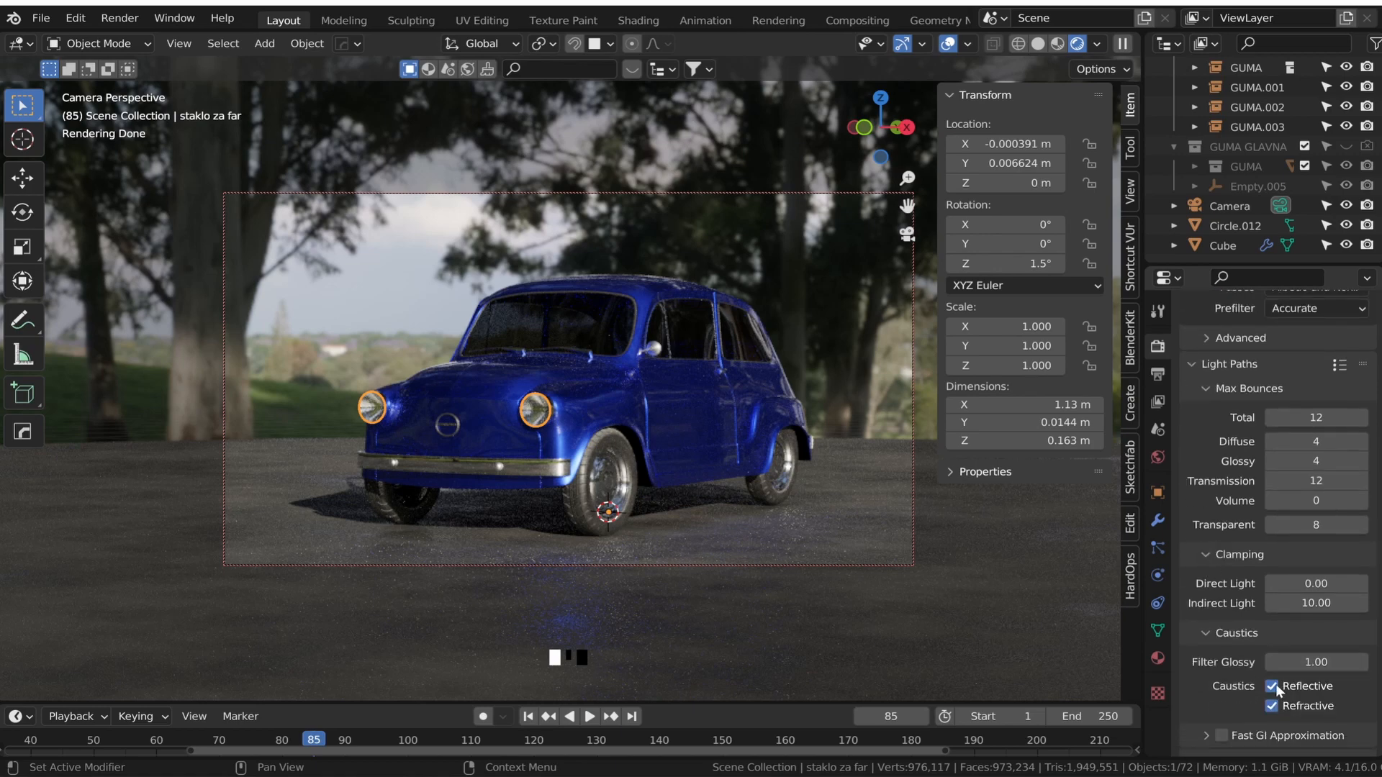
click(1272, 686)
click(1271, 706)
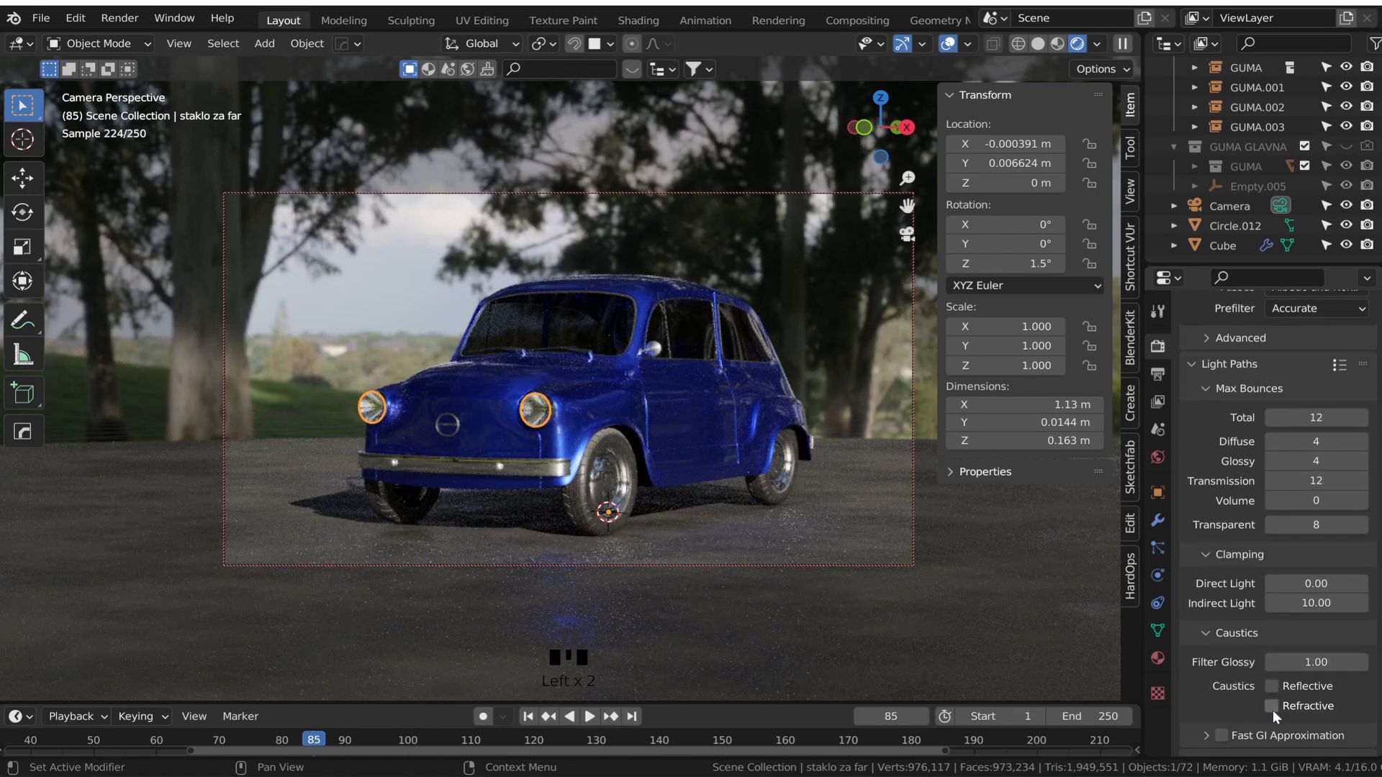
click(1272, 706)
click(1272, 686)
- Compare the viewport render with Fast GI Approximation on and off, leaving it disabled
scroll(1275, 684, down, 3)
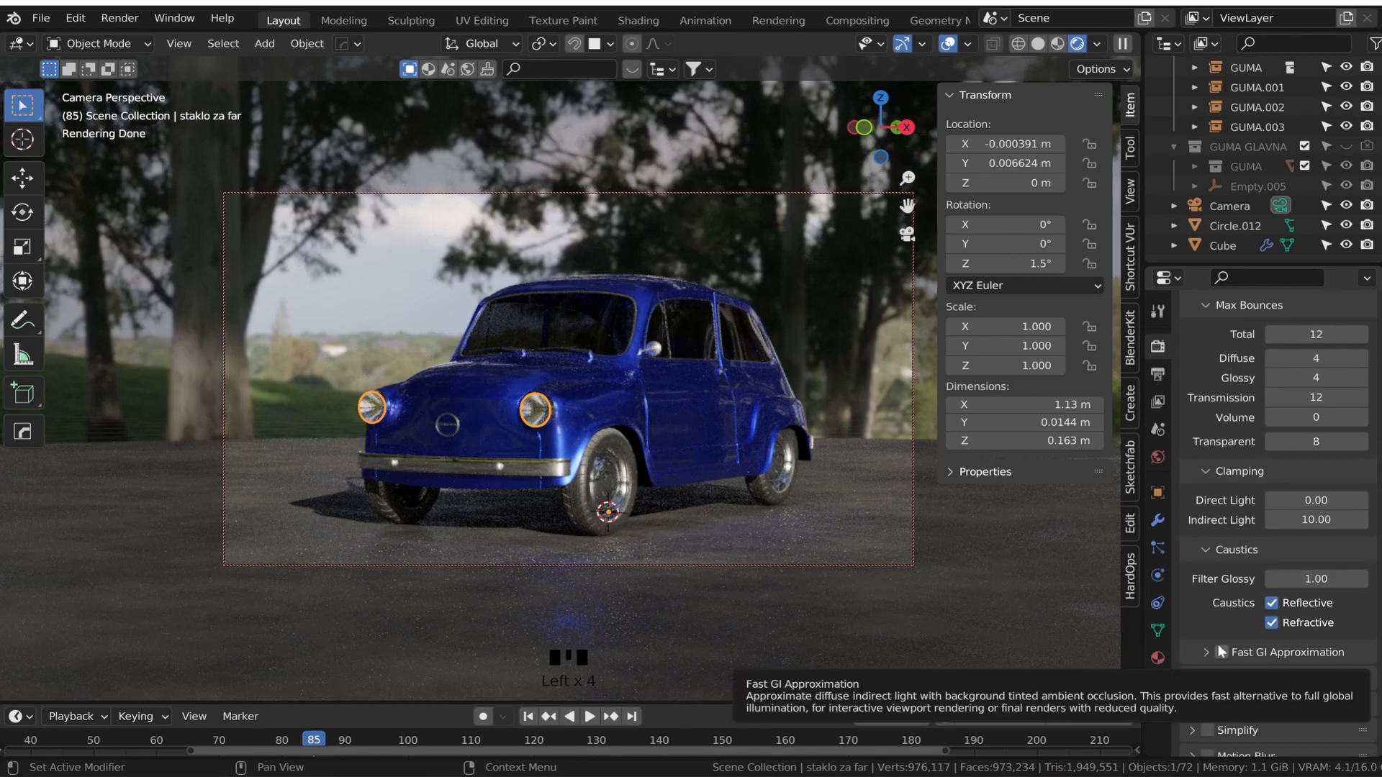
click(1216, 650)
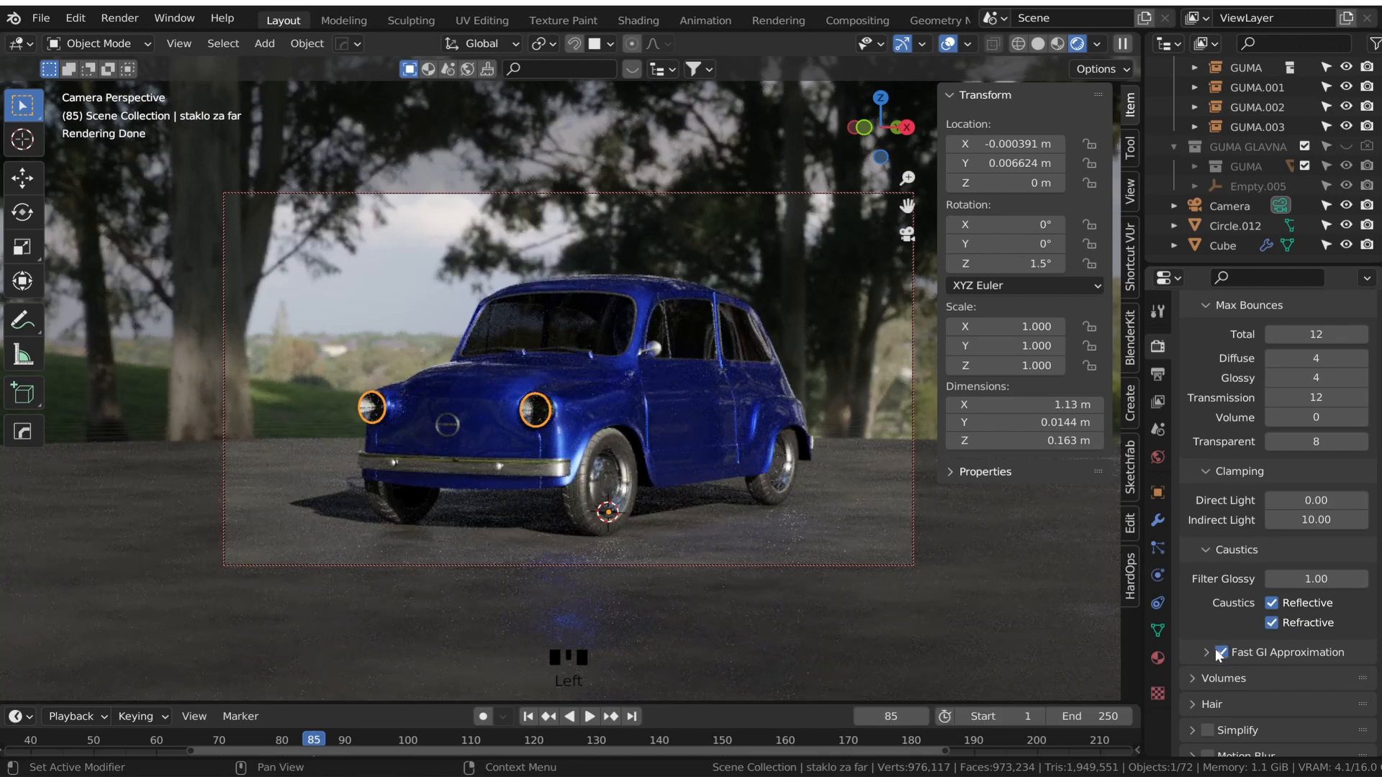
click(1216, 650)
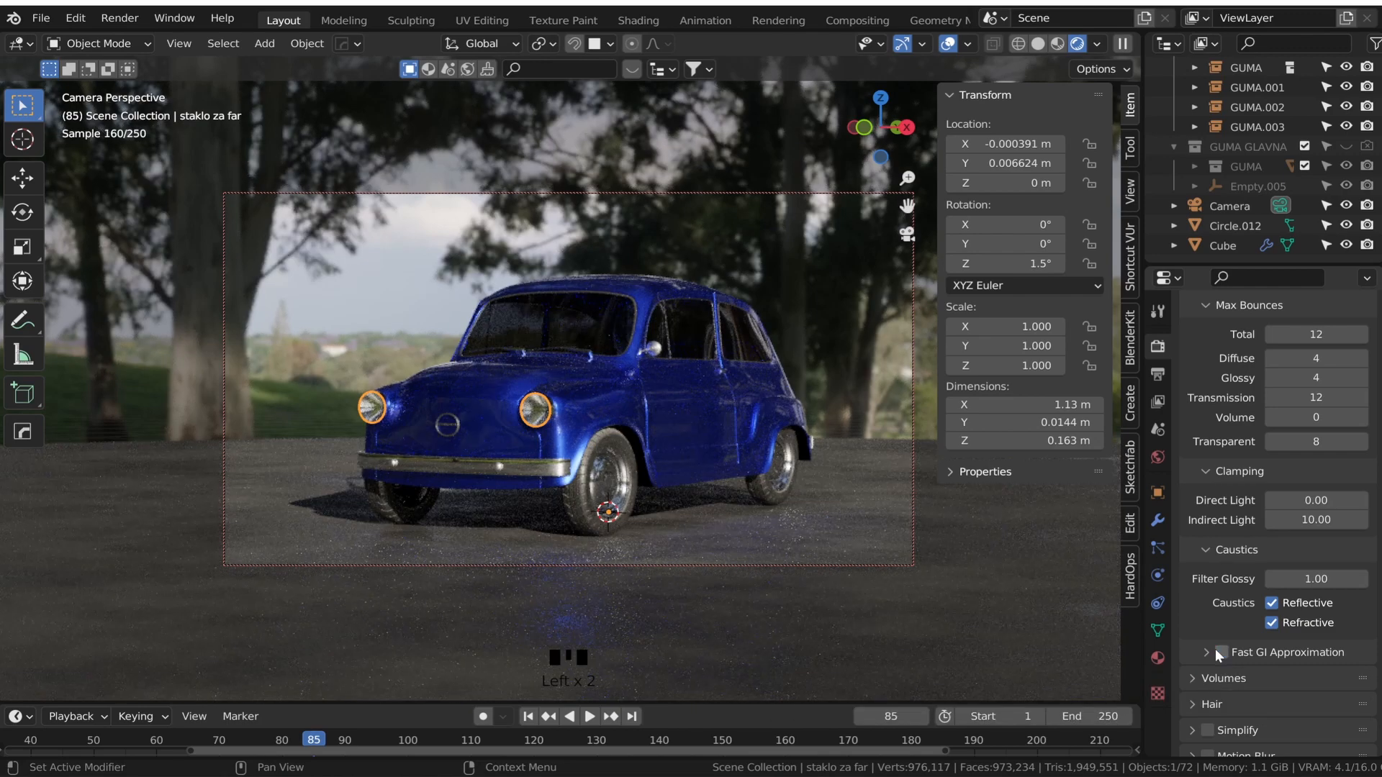
click(1216, 649)
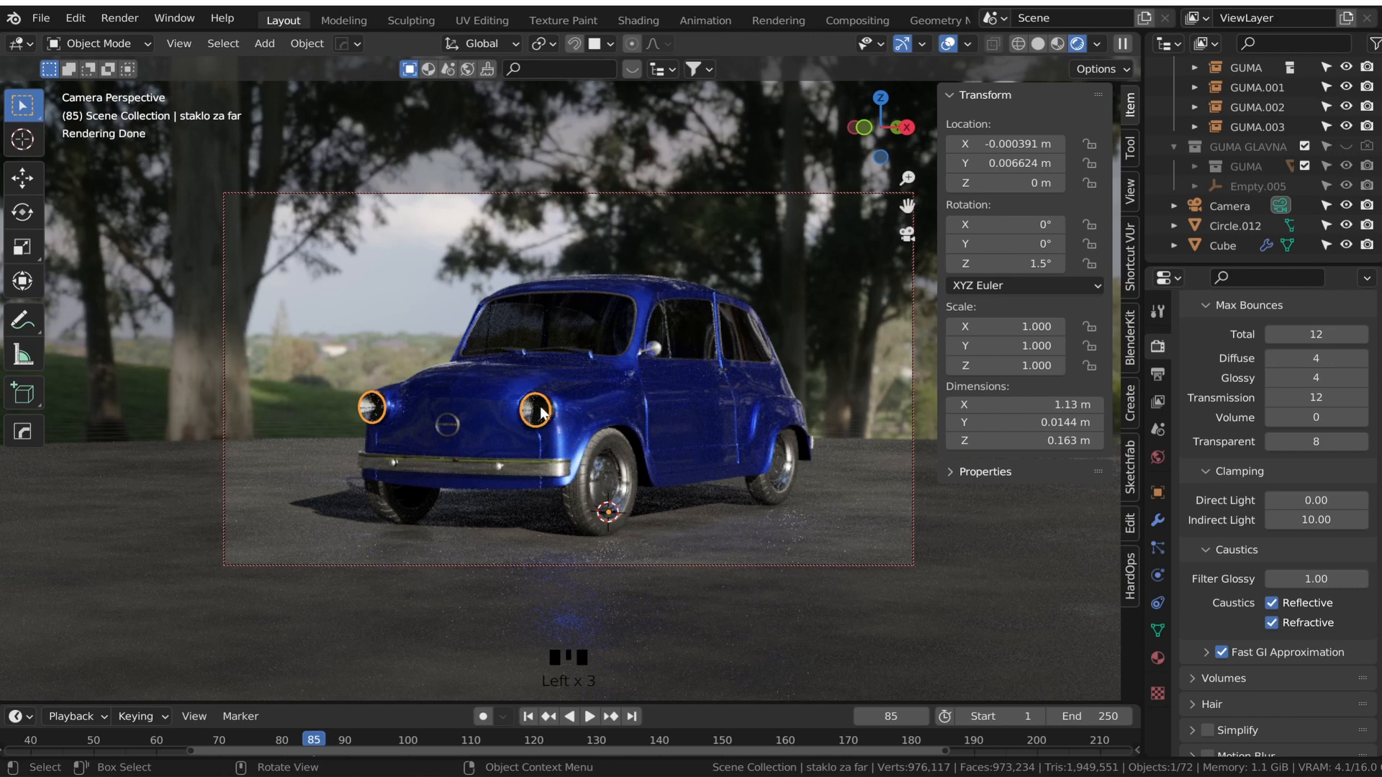
click(1220, 653)
- Try a transparent film background for the render and switch it back off
scroll(1229, 625, down, 4)
click(1193, 656)
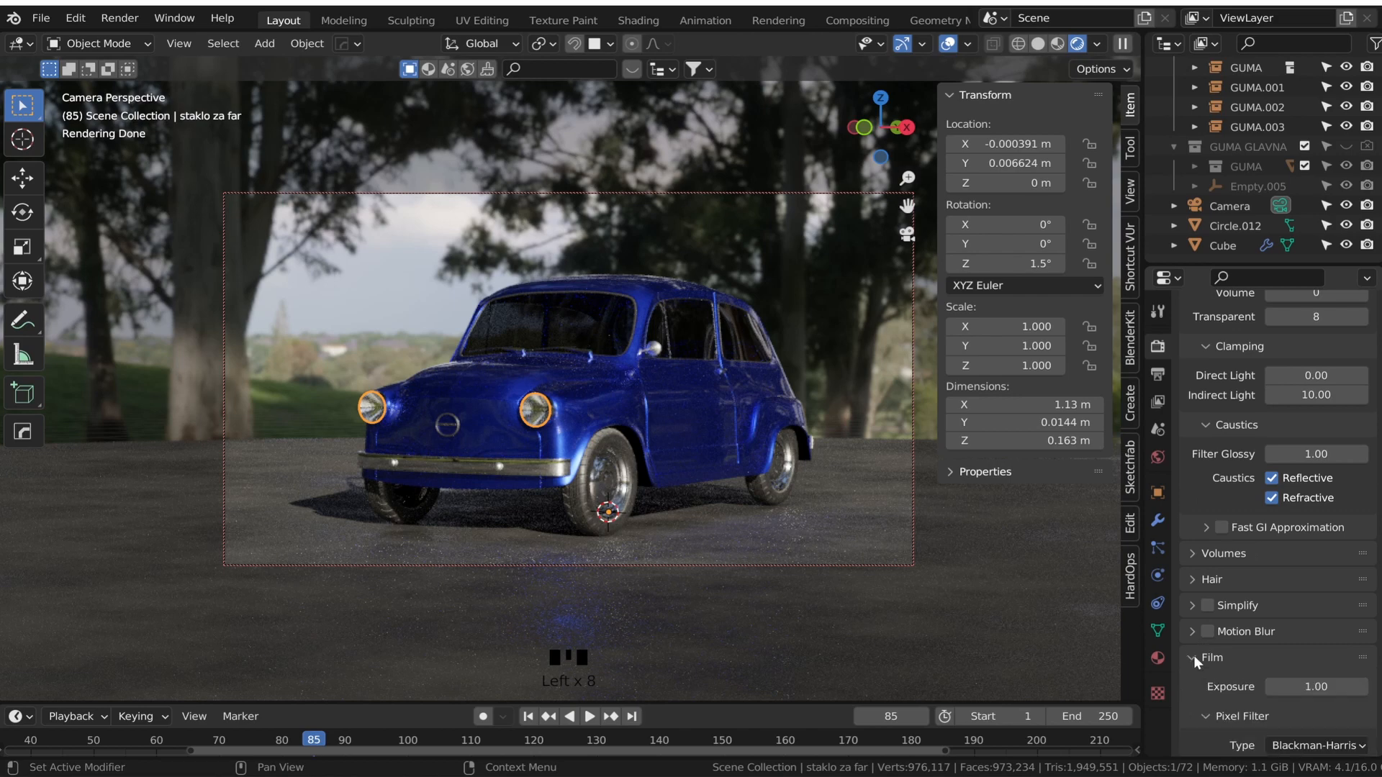
scroll(1193, 655, down, 6)
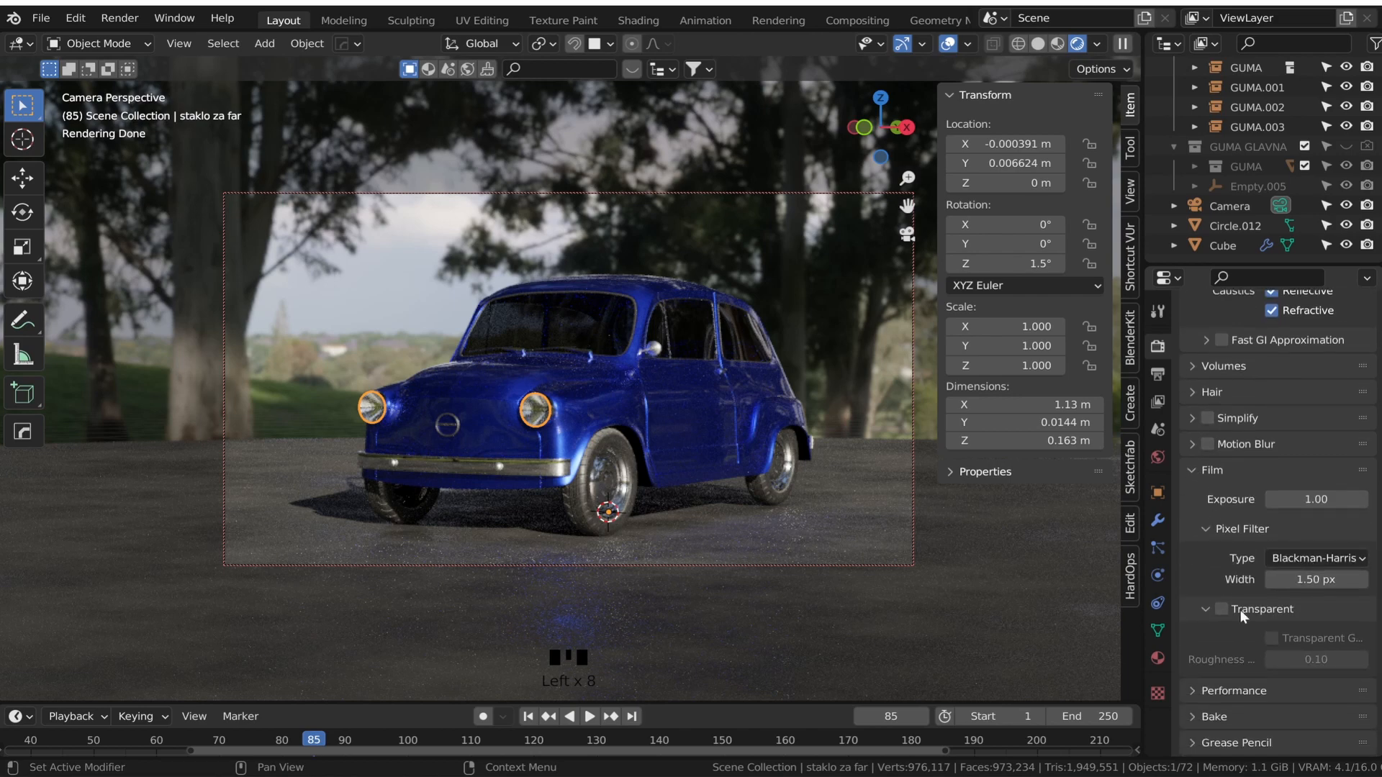
click(1222, 608)
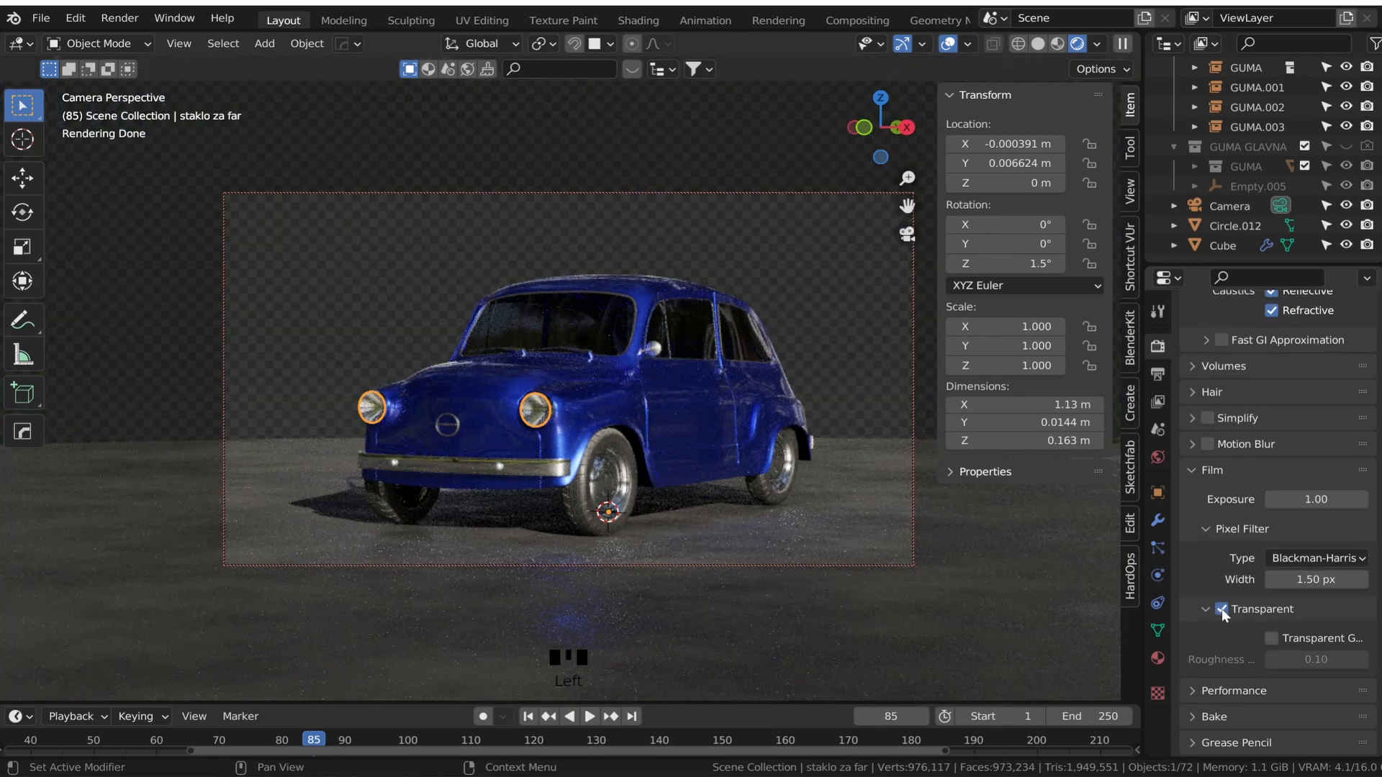
click(1221, 609)
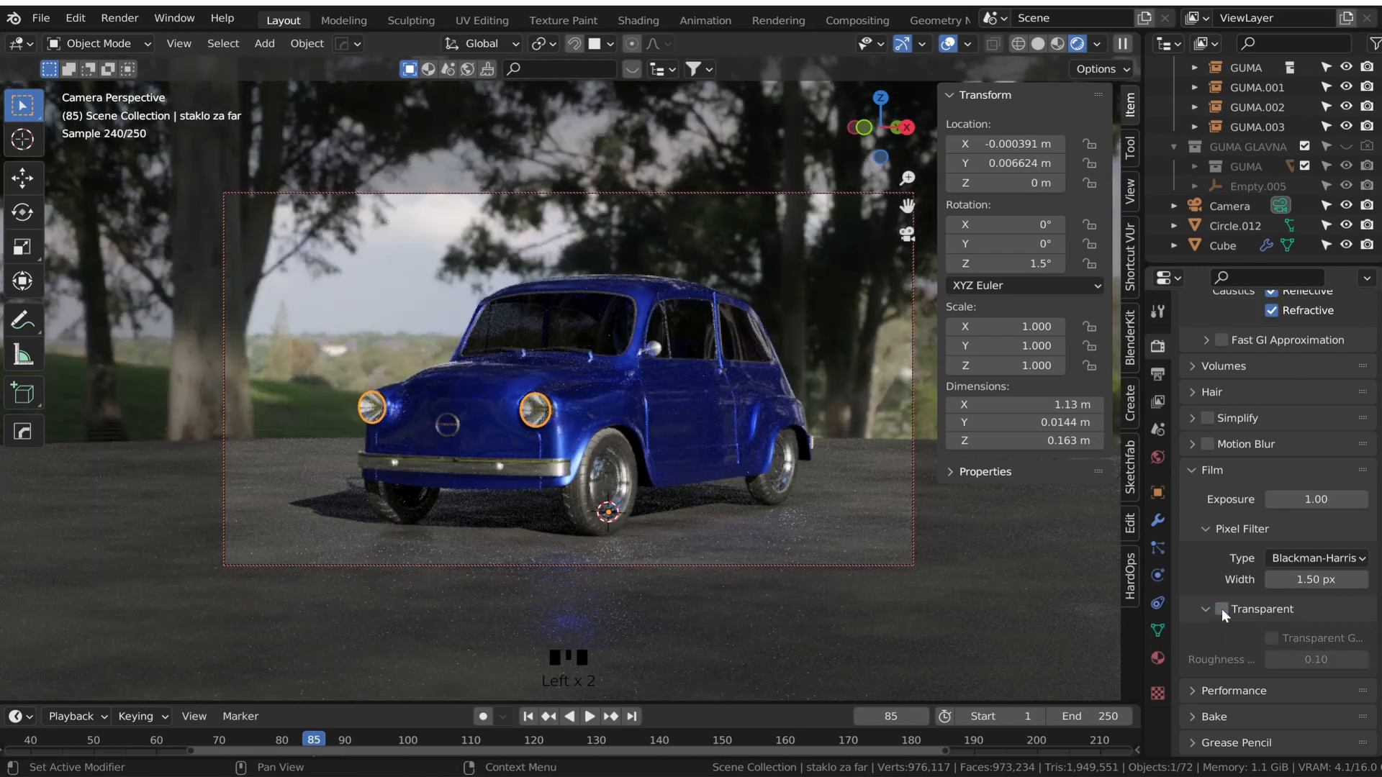
- Try the High Contrast look in color management and settle on Medium Contrast
scroll(1220, 607, down, 2)
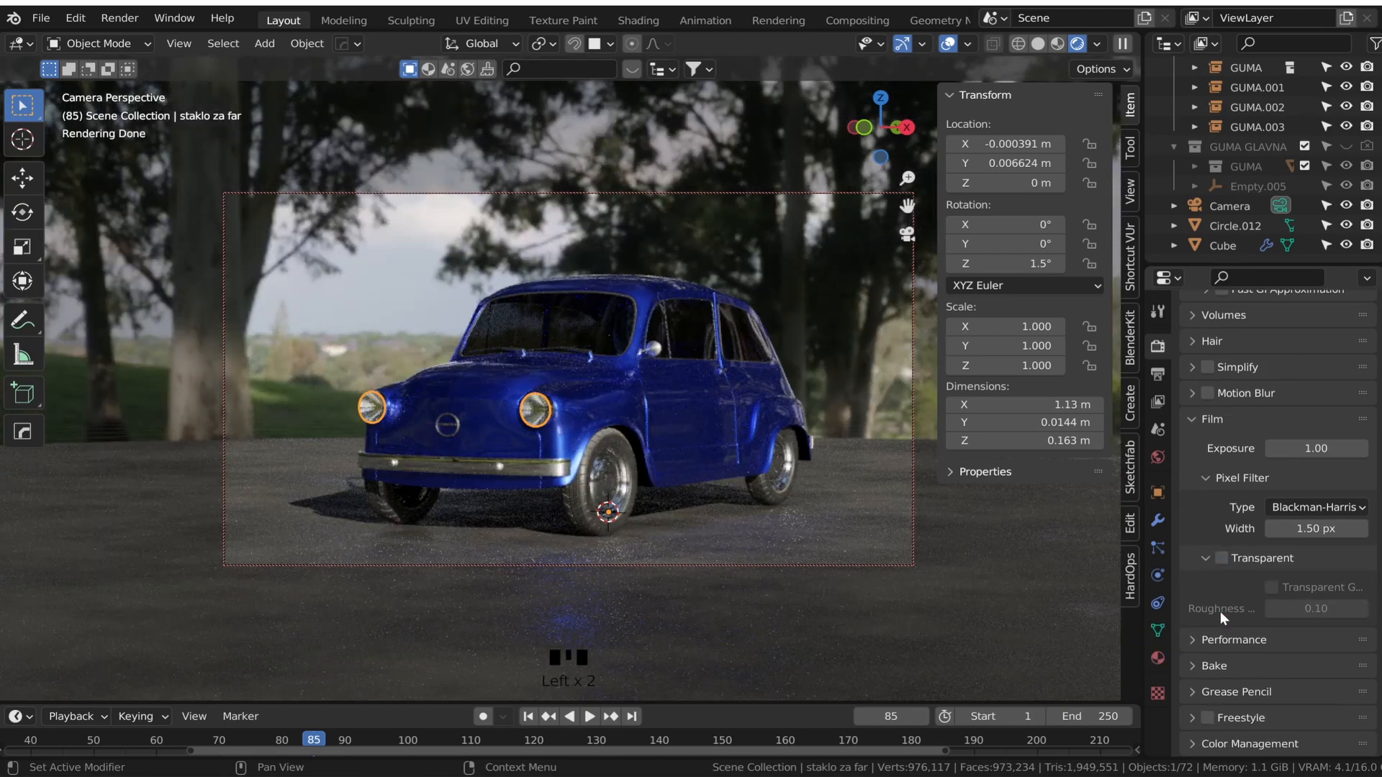
click(1193, 743)
scroll(1233, 688, down, 7)
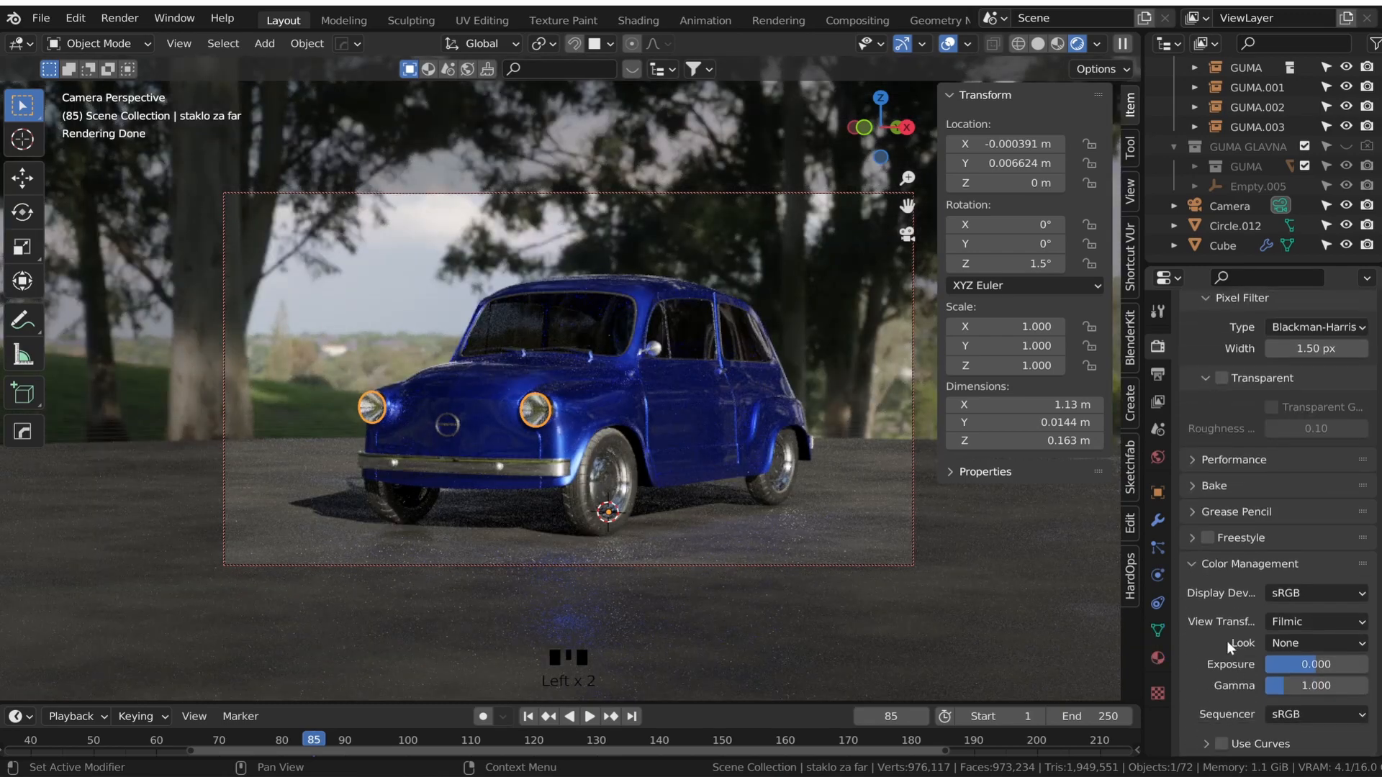
click(1324, 641)
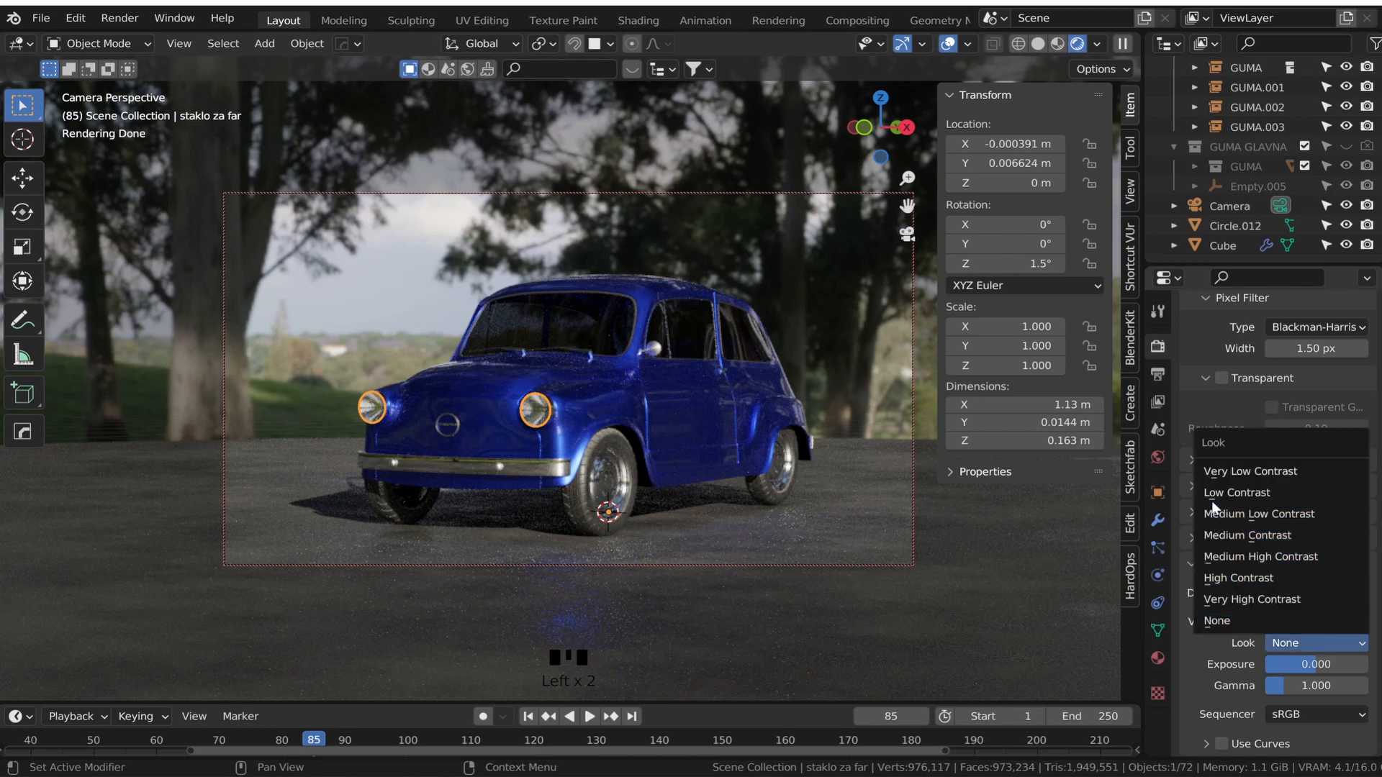
click(1230, 575)
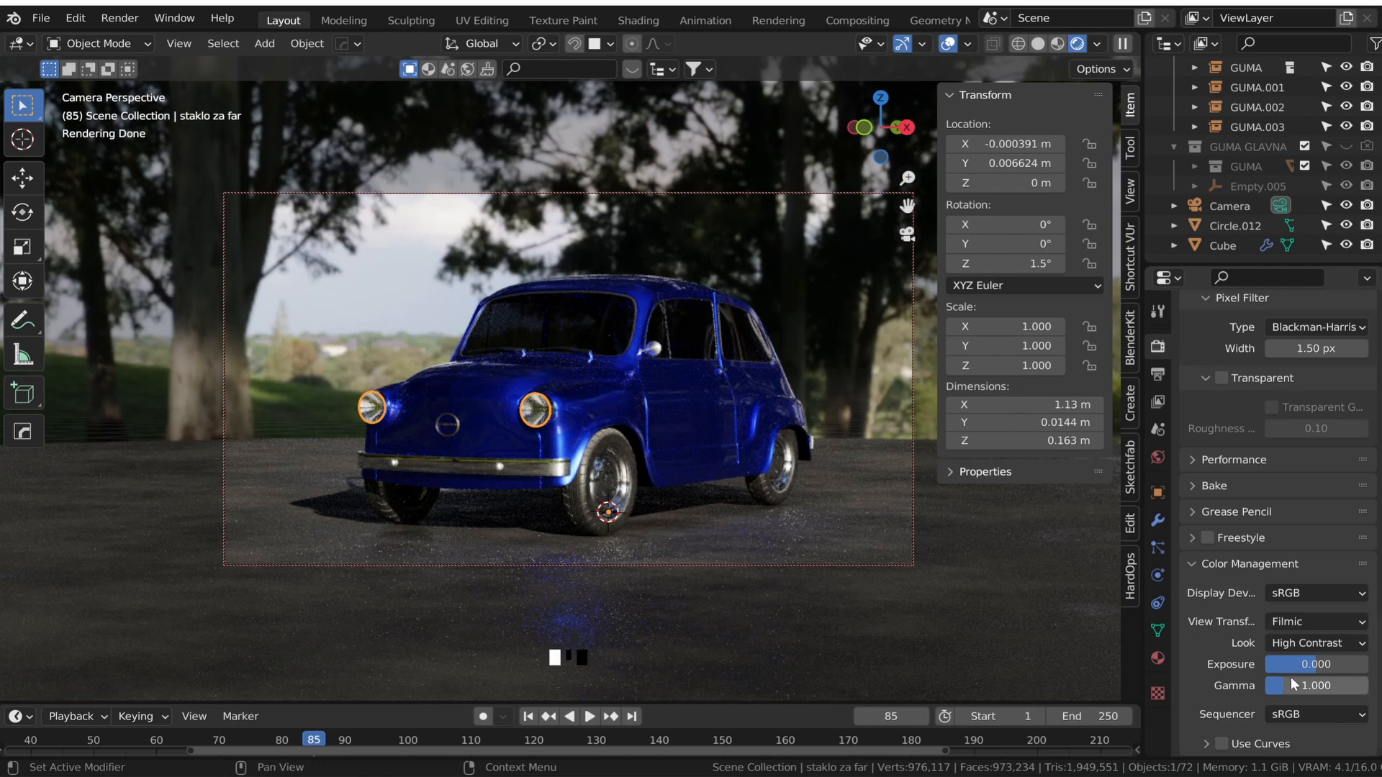
click(1298, 643)
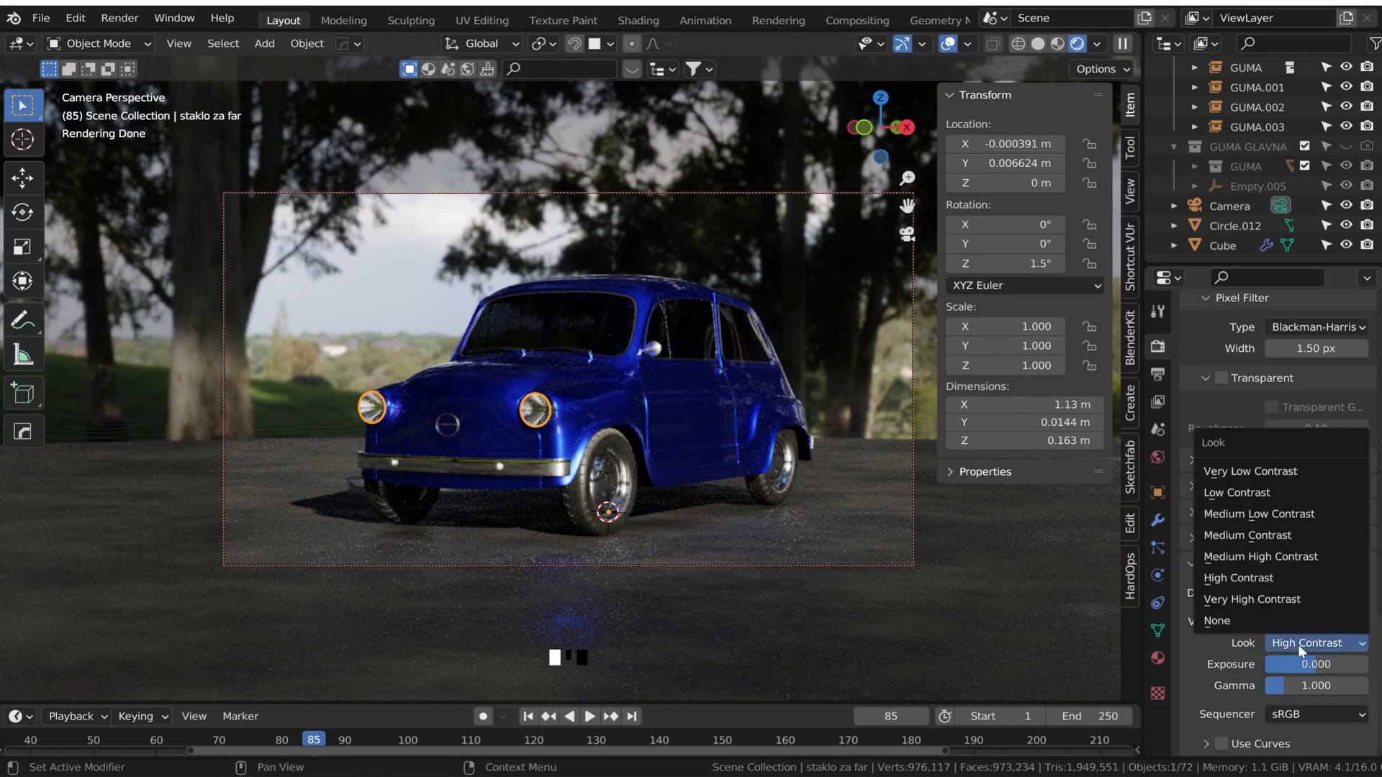
click(1227, 538)
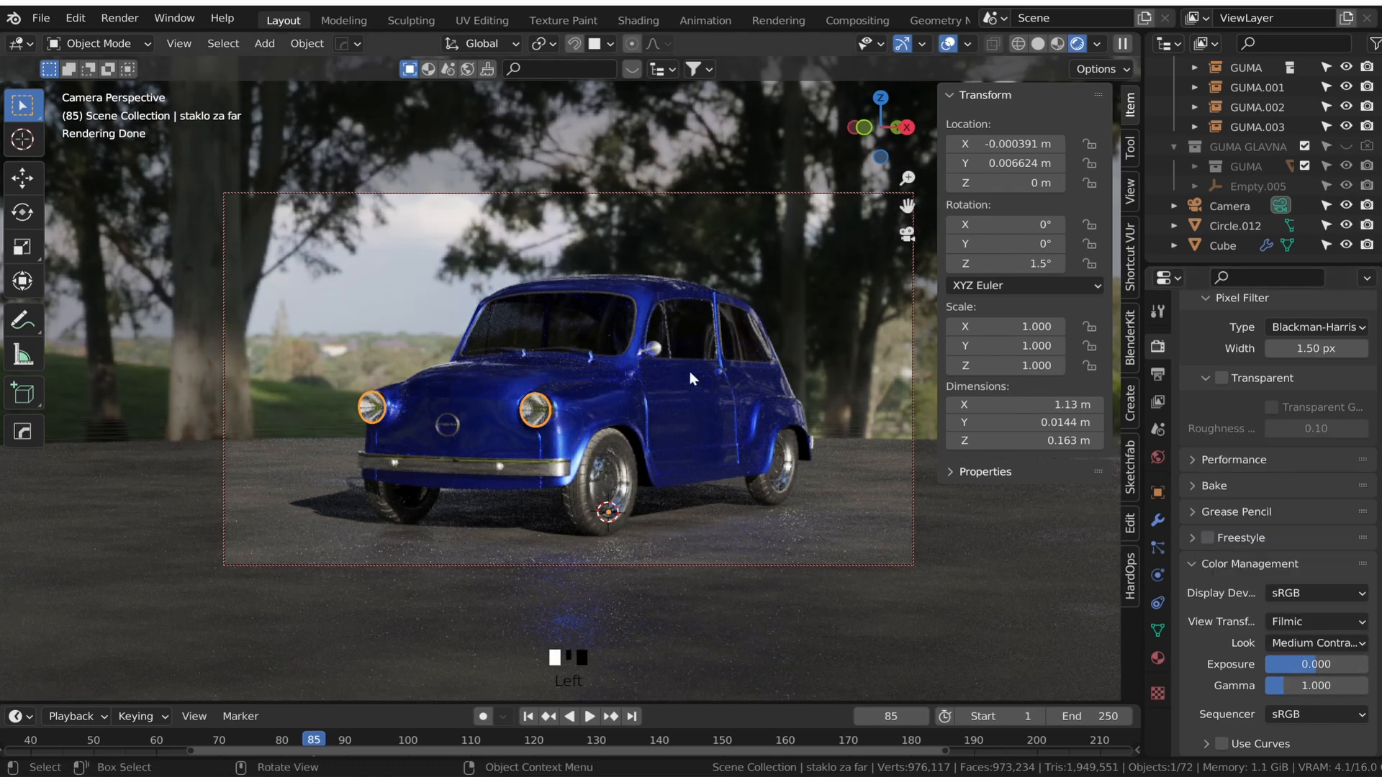
- Render the camera view as a still image and inspect the car in the result
click(106, 16)
click(118, 16)
click(118, 16)
click(133, 37)
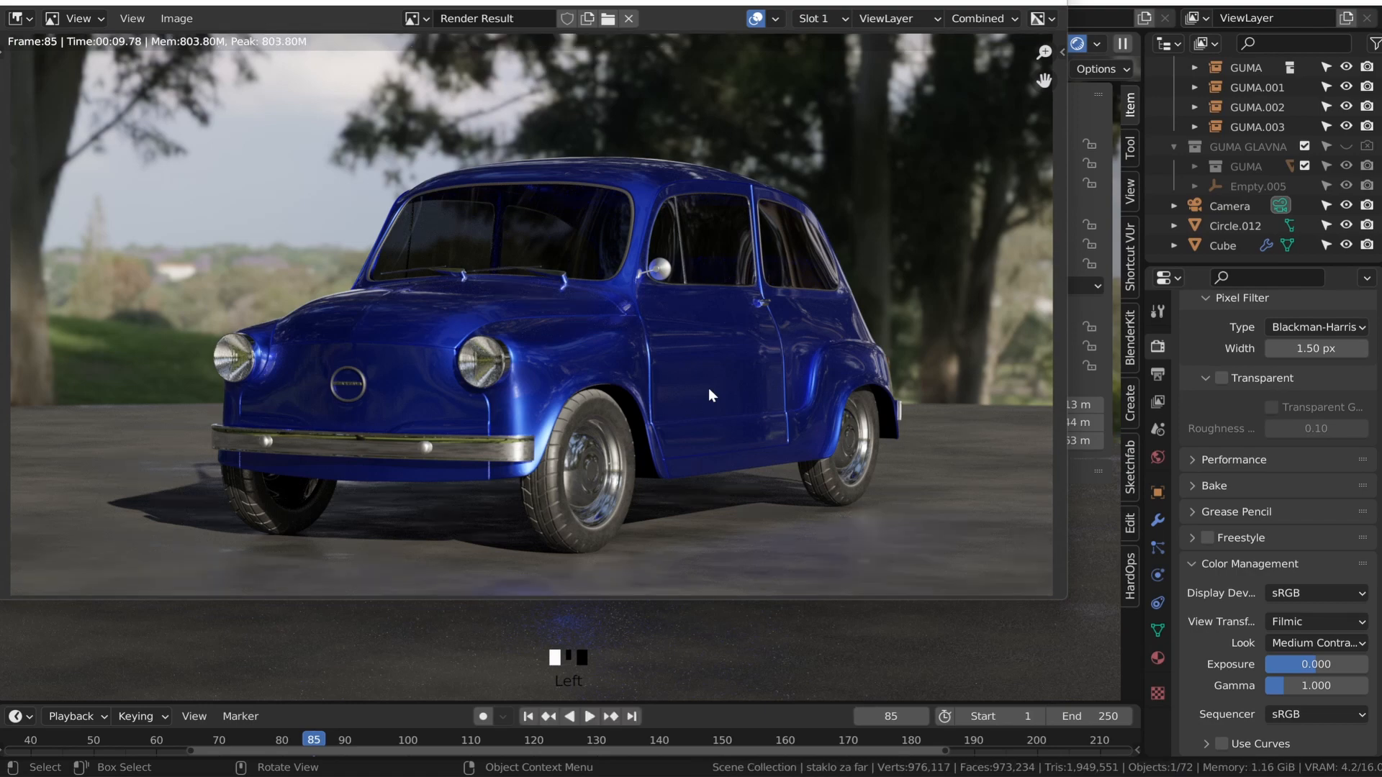
scroll(709, 394, up, 1)
- Review the file format options for saving the rendered image and cancel without saving
click(162, 23)
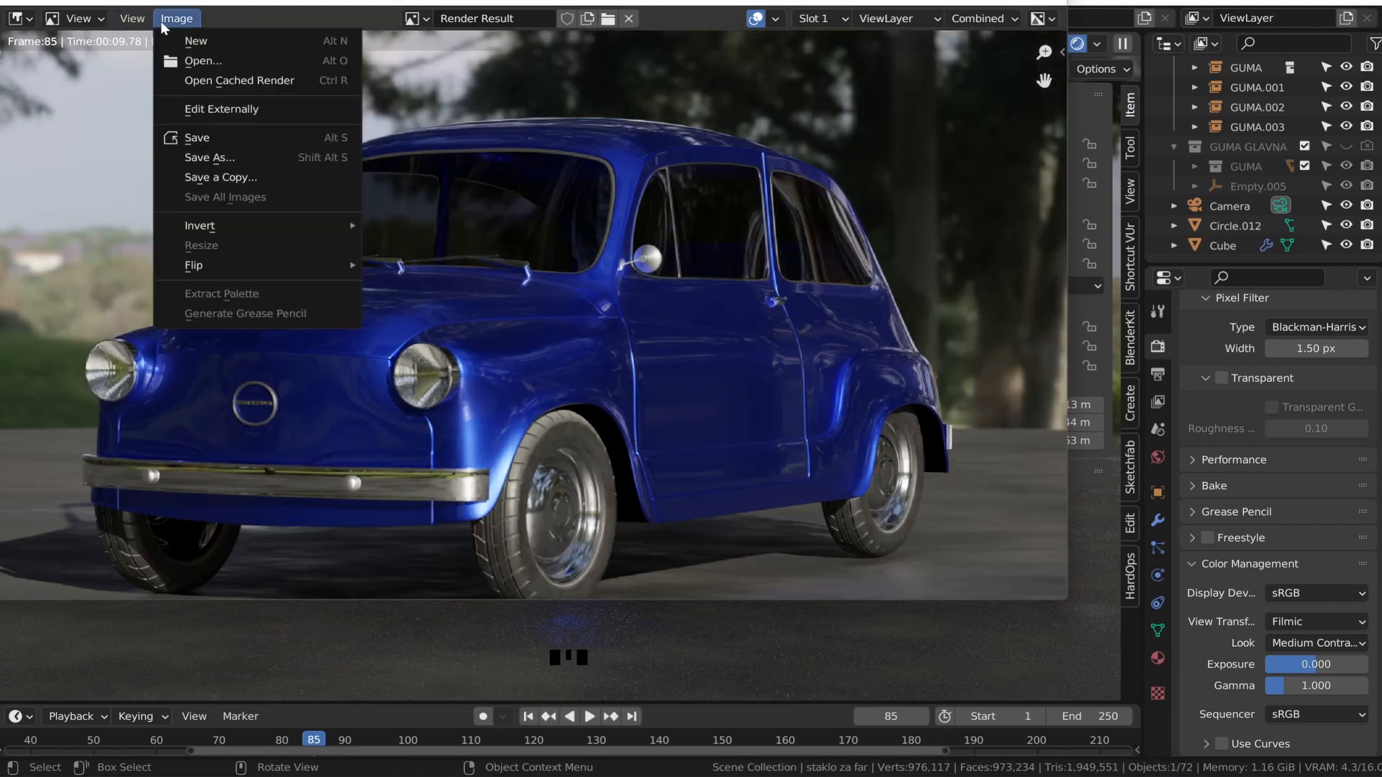
click(273, 157)
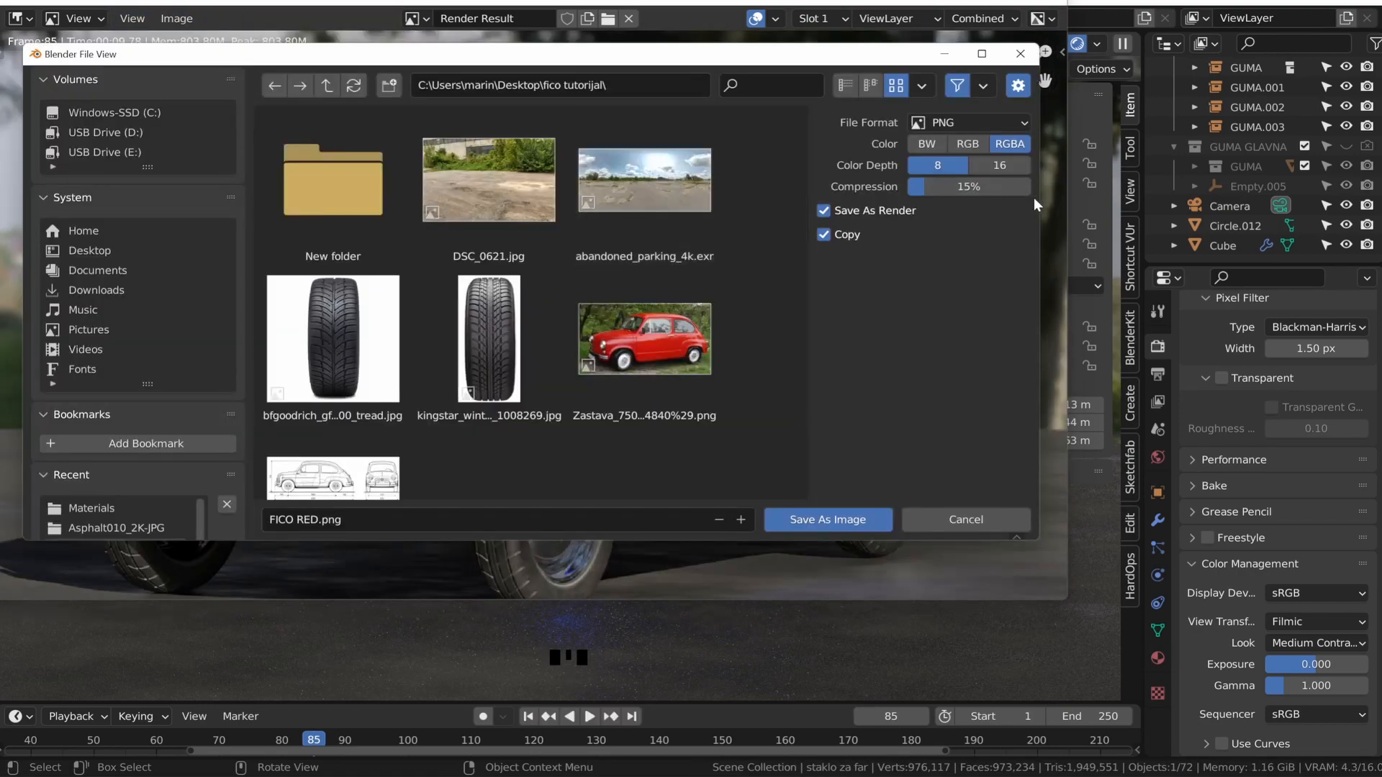
click(983, 122)
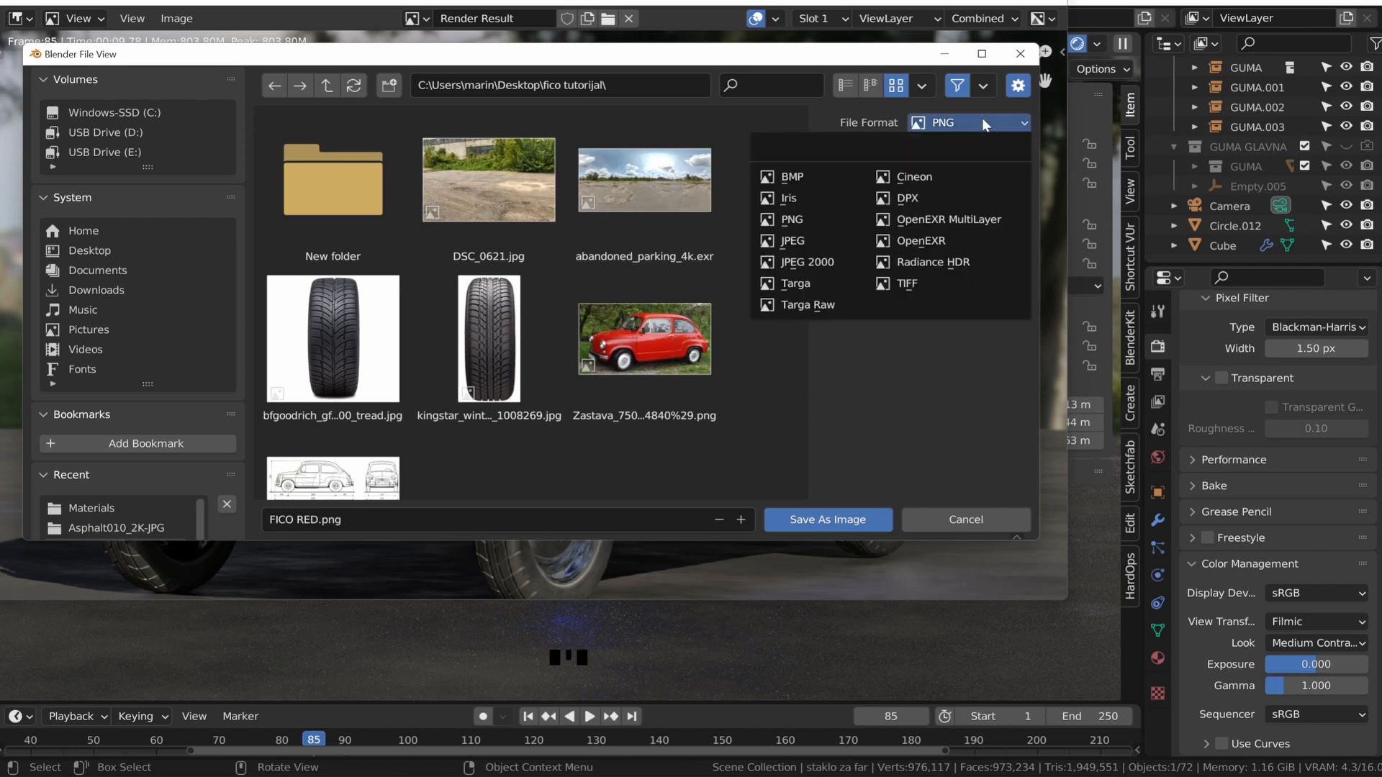
click(981, 123)
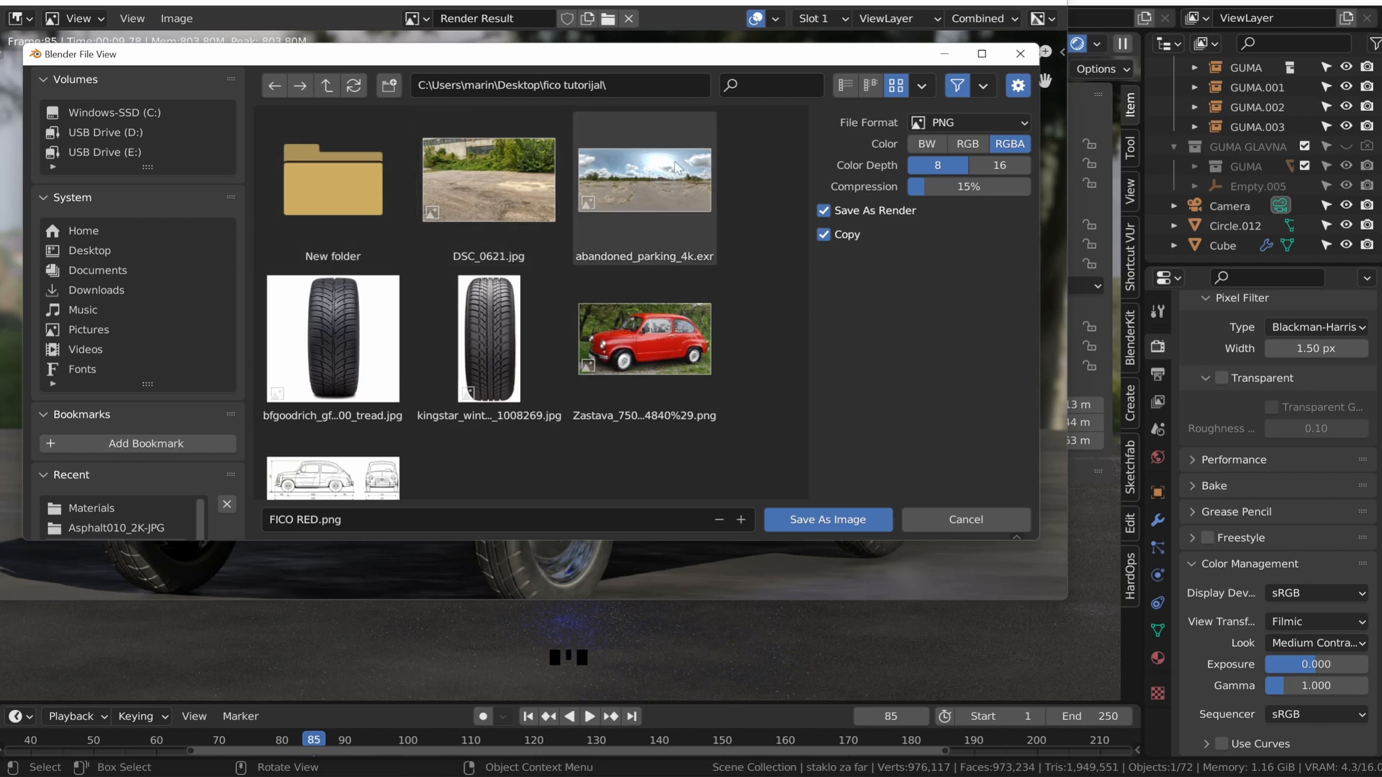
click(972, 121)
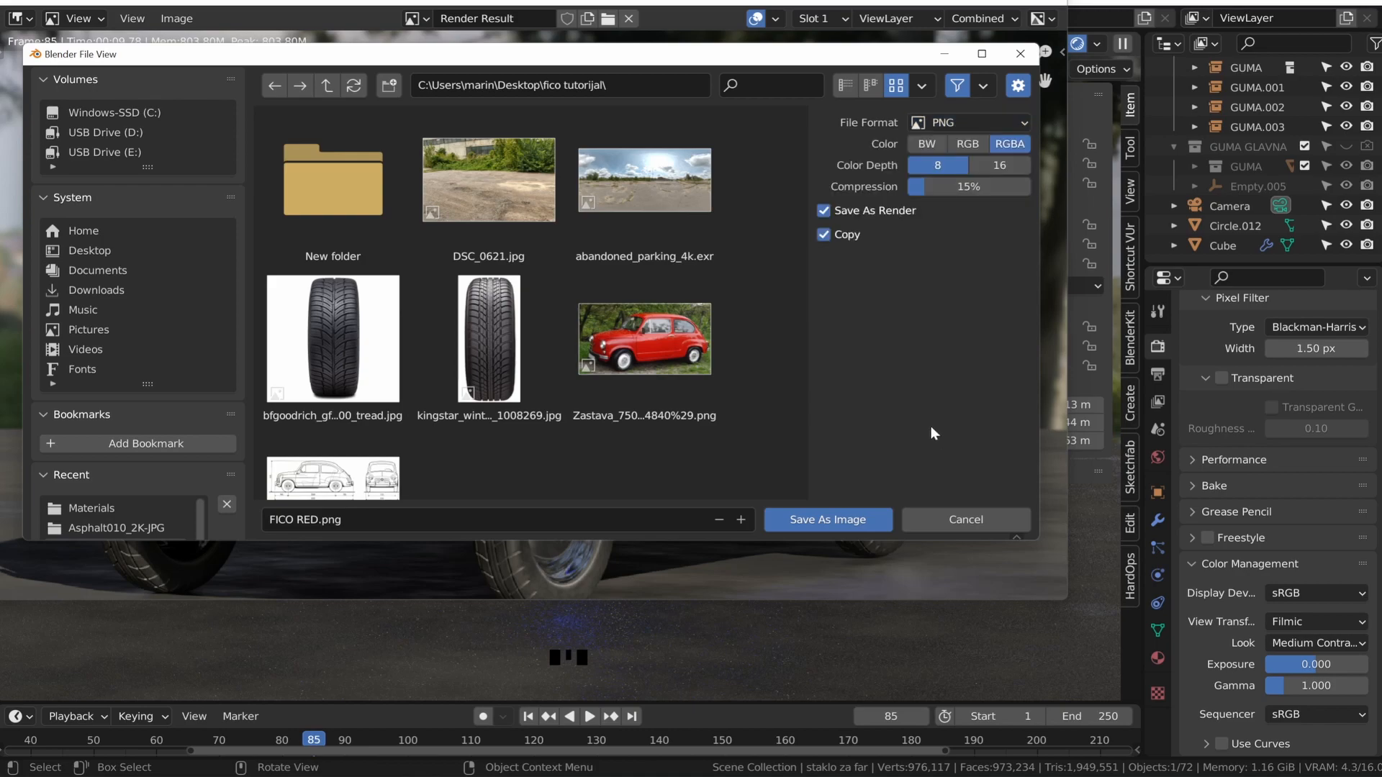
click(975, 517)
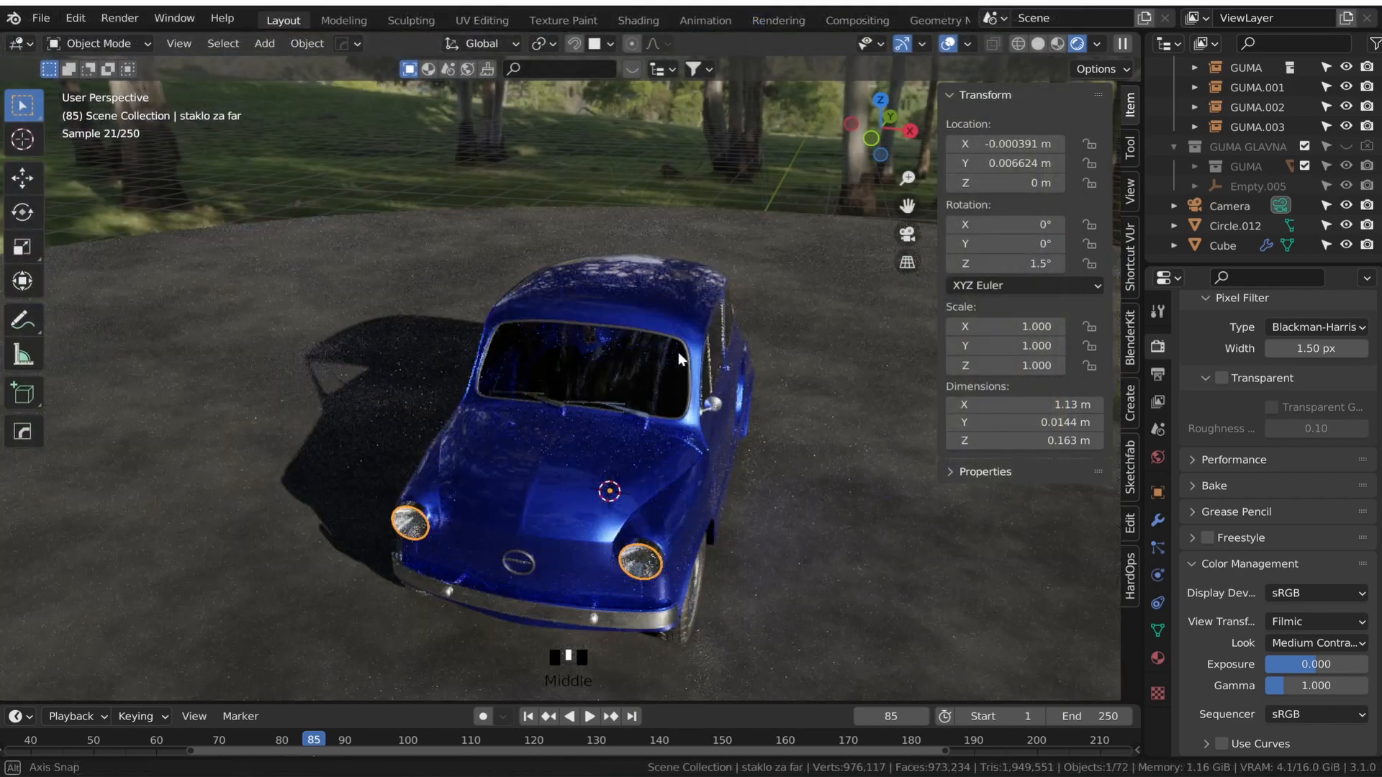
middle_drag(678, 352, 626, 296)
scroll(626, 297, down, 2)
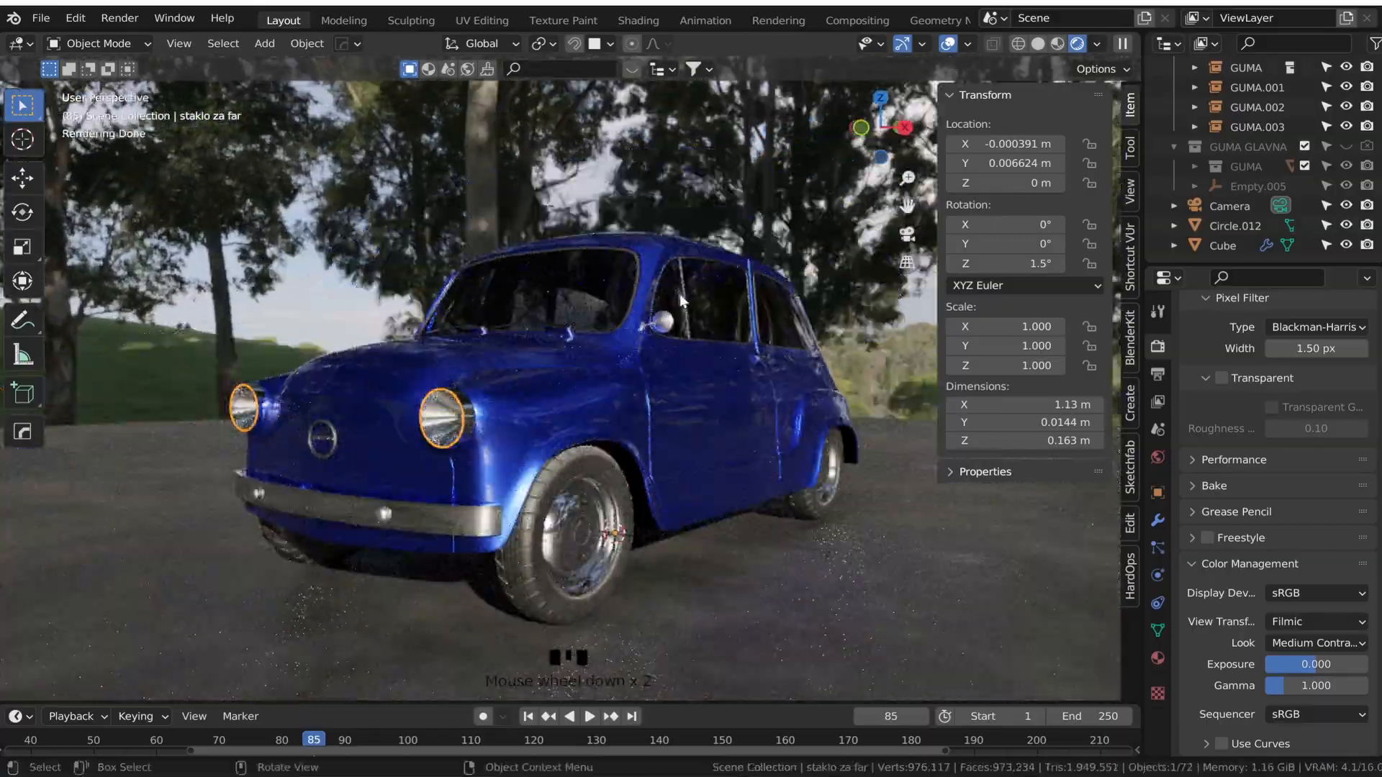
middle_drag(777, 315, 277, 349)
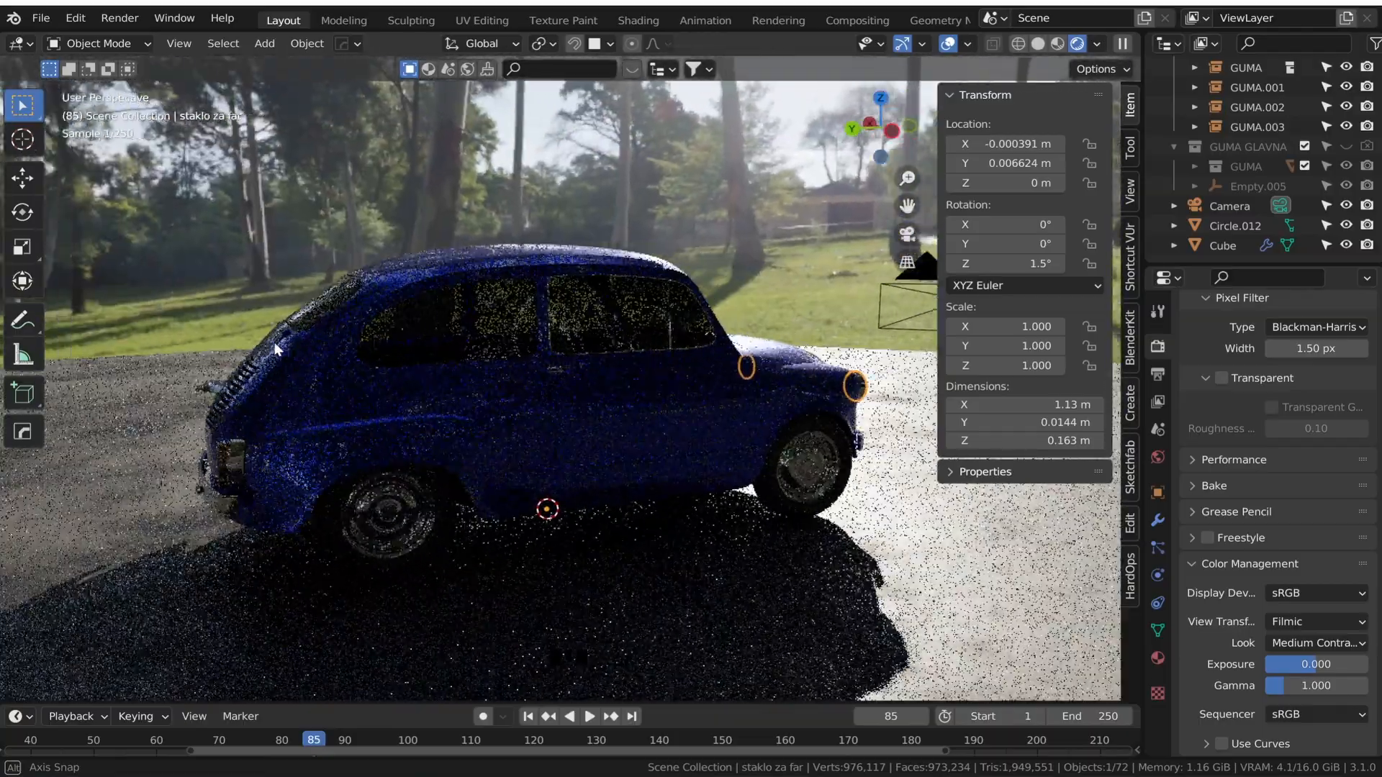